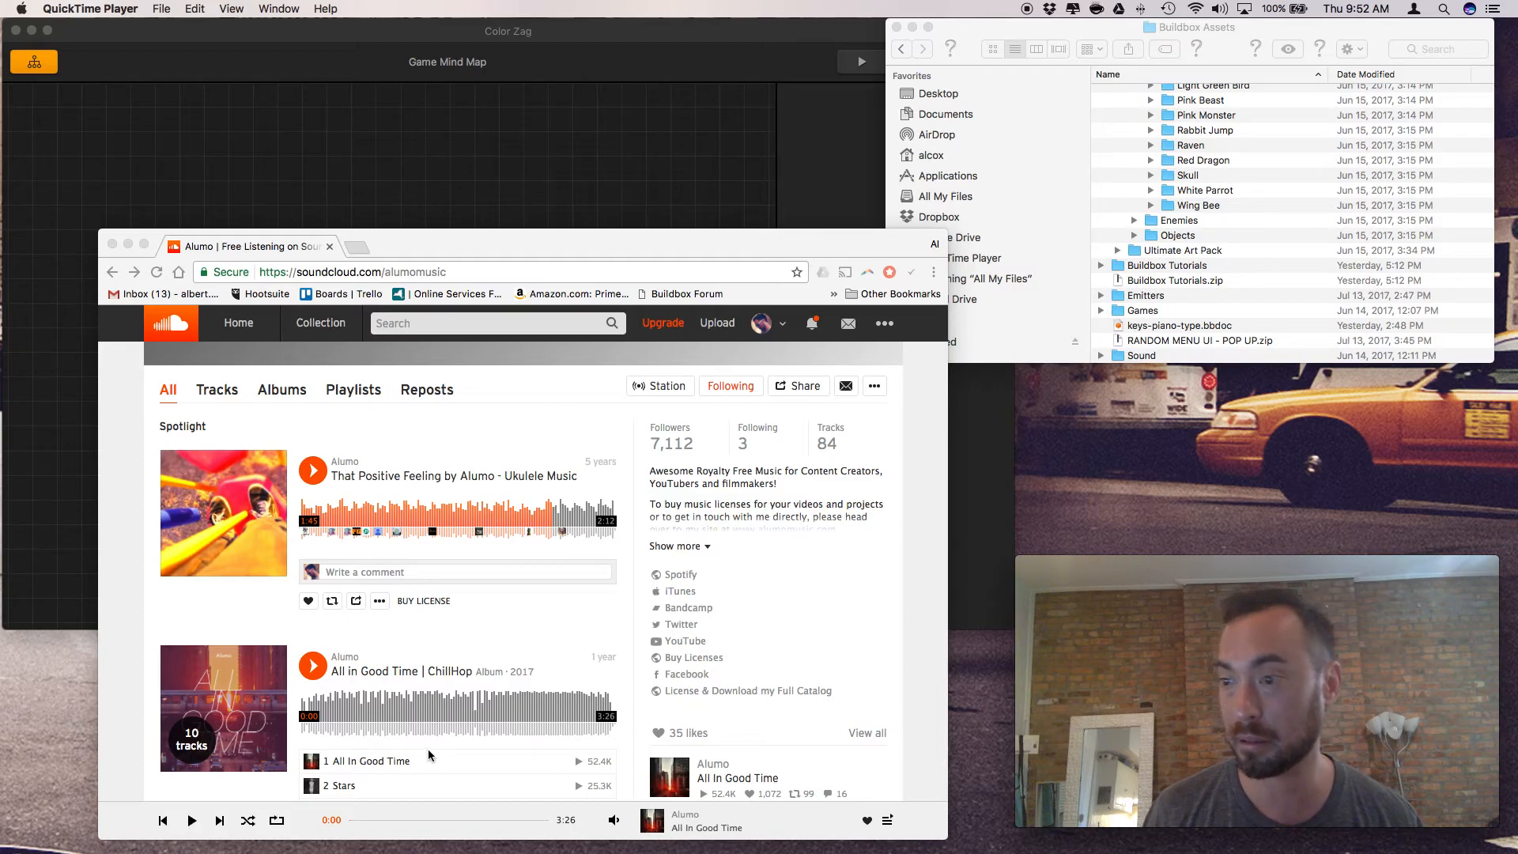
# Start playing the album All in Good Time from the artist's SoundCloud page
pyautogui.click(315, 670)
pyautogui.scroll(1, 261, 735)
pyautogui.click(313, 686)
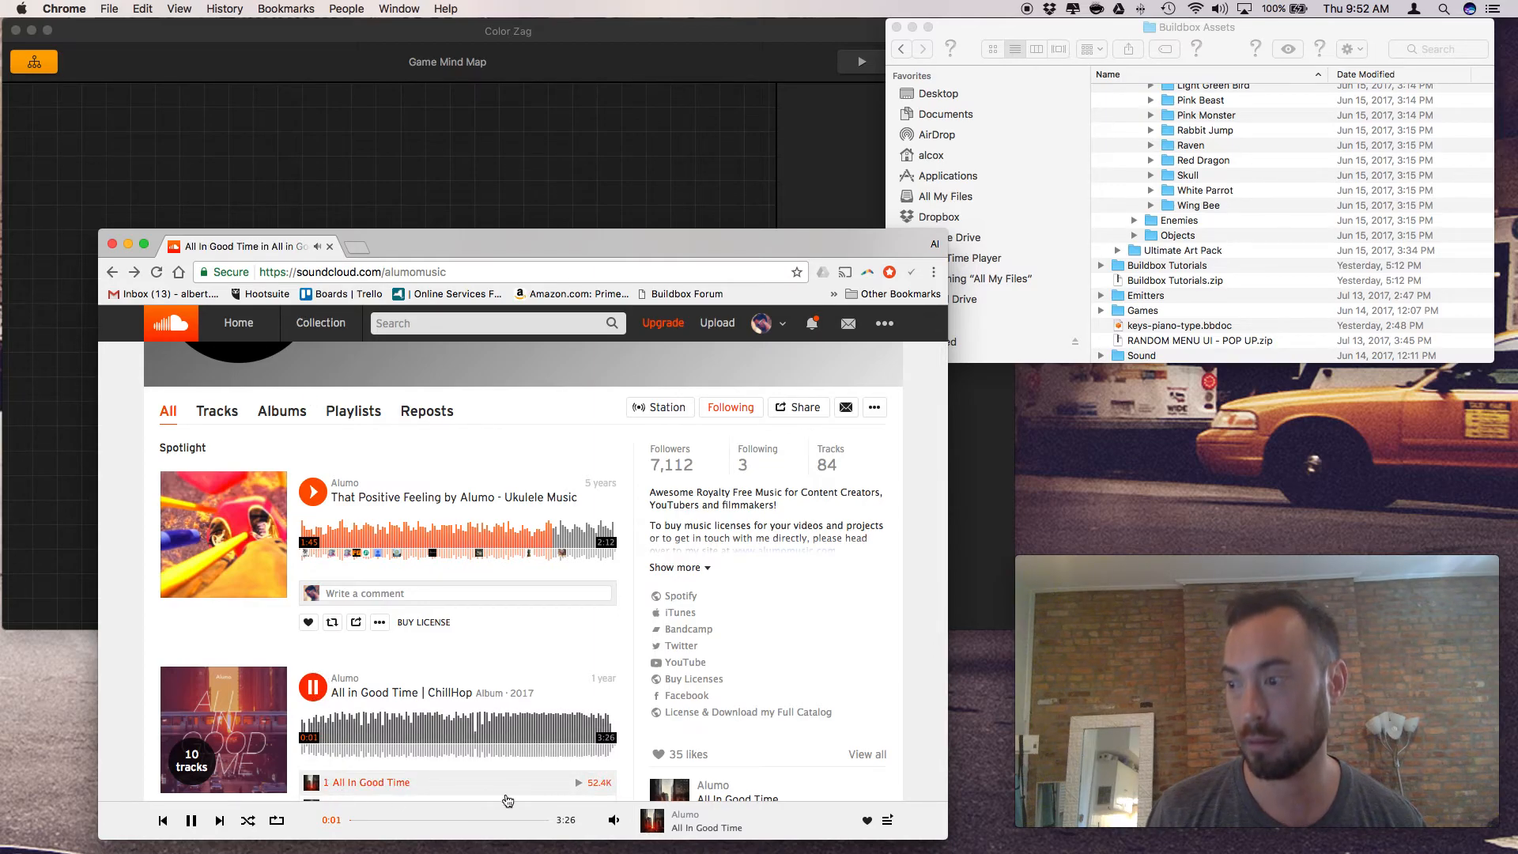
pyautogui.moveTo(612, 822)
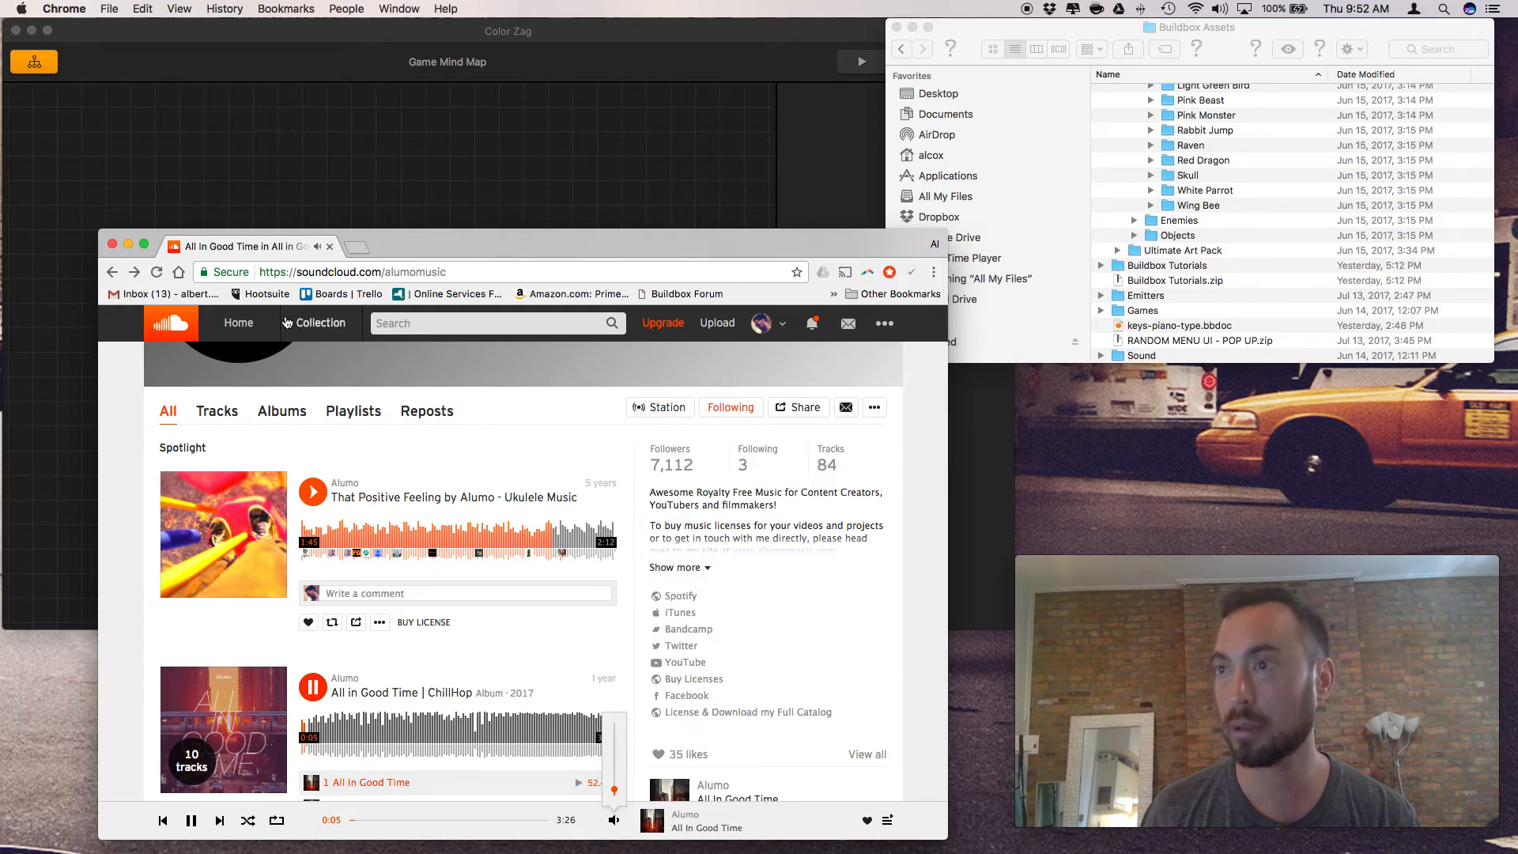
# Switch to Buildbox and create a new project with the Wall Reverse gameplay type
pyautogui.click(237, 81)
pyautogui.click(115, 10)
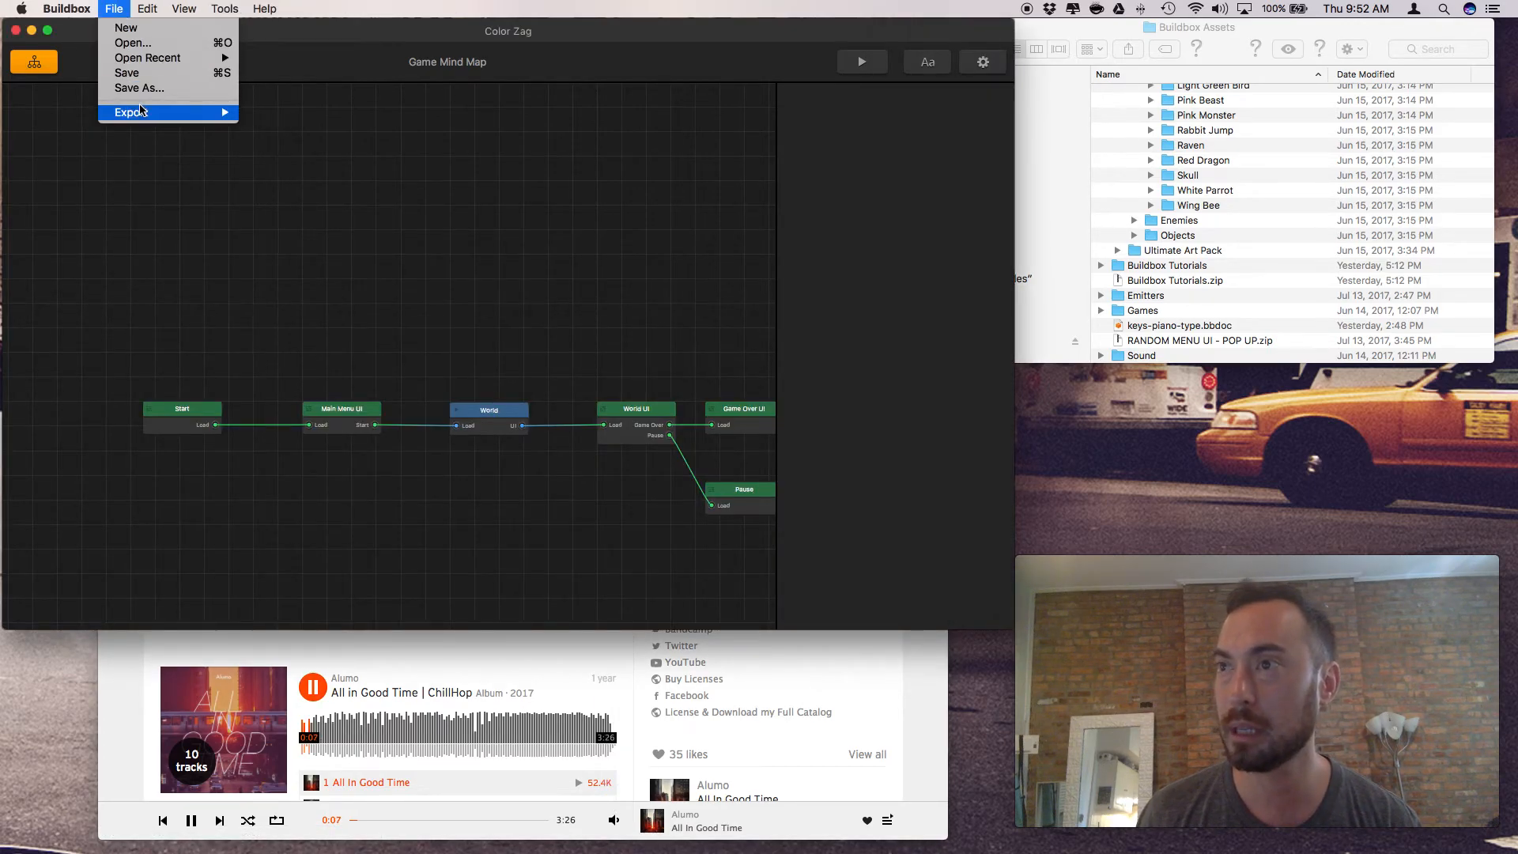
pyautogui.click(272, 129)
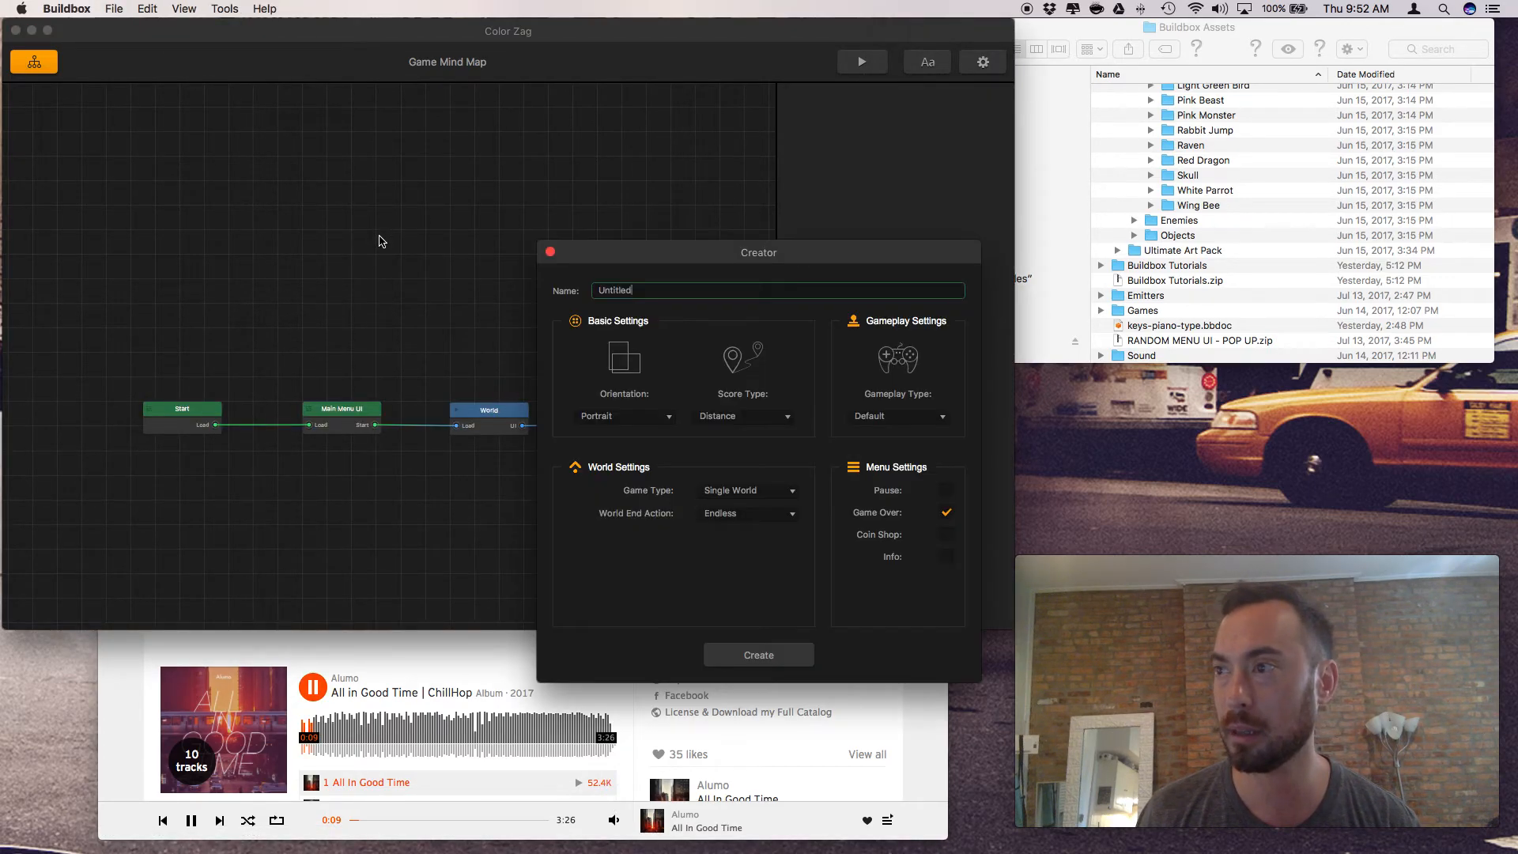
pyautogui.click(911, 419)
pyautogui.click(907, 688)
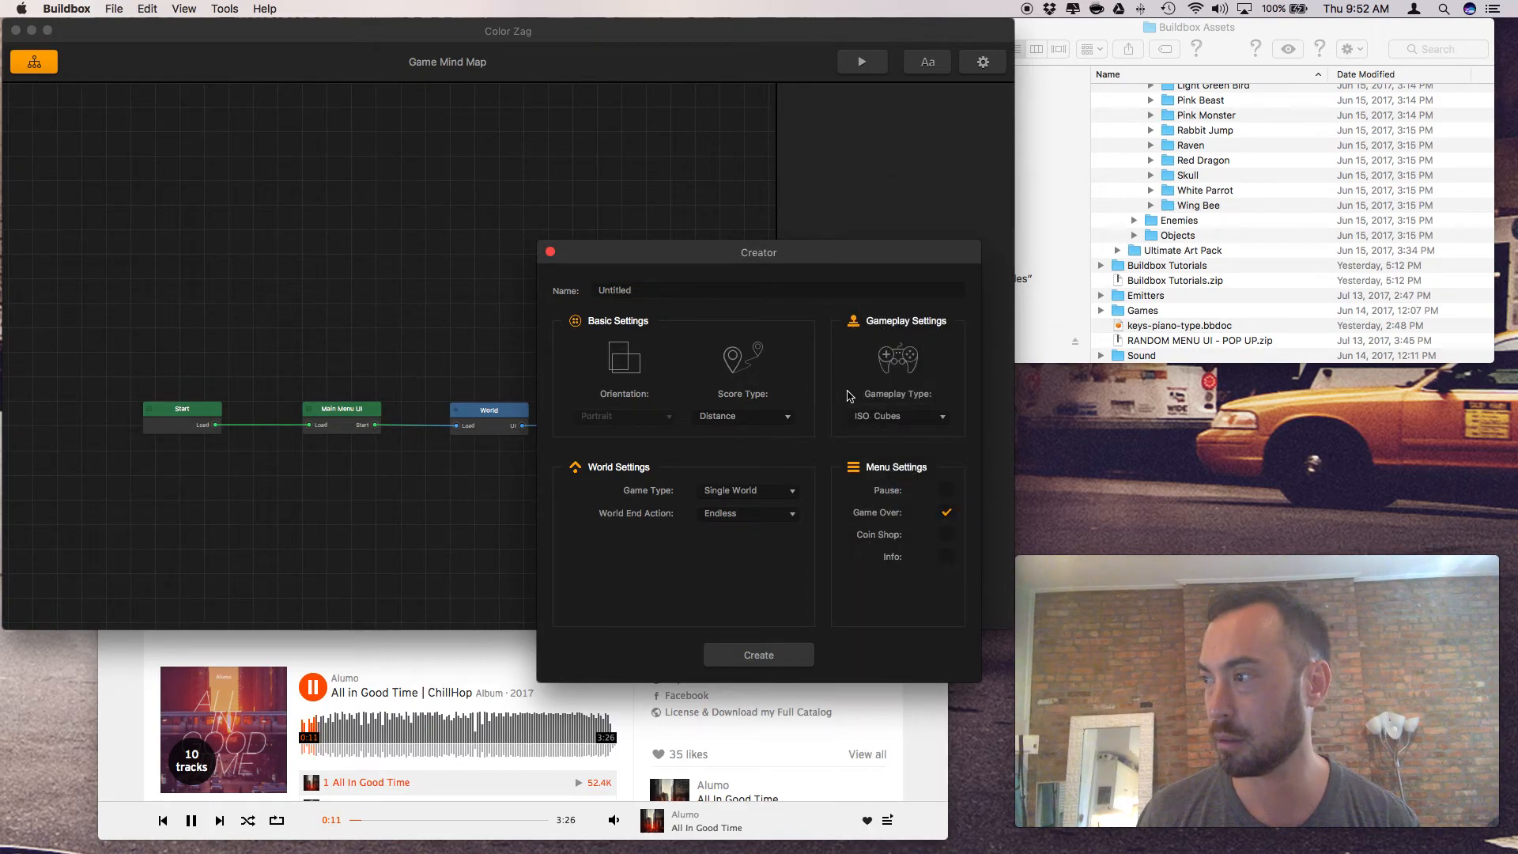
pyautogui.click(894, 419)
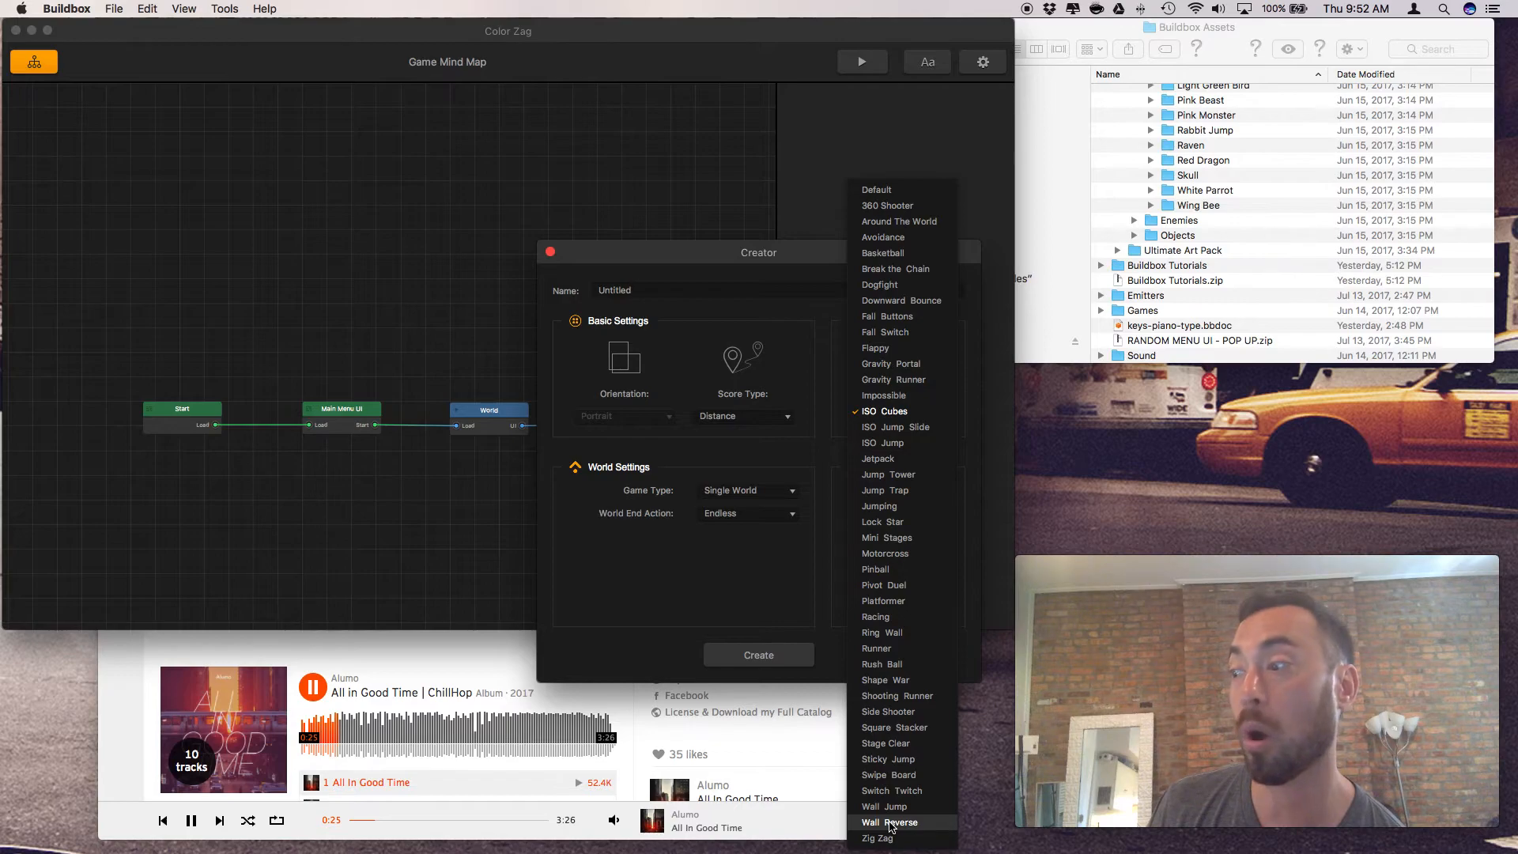
pyautogui.click(889, 823)
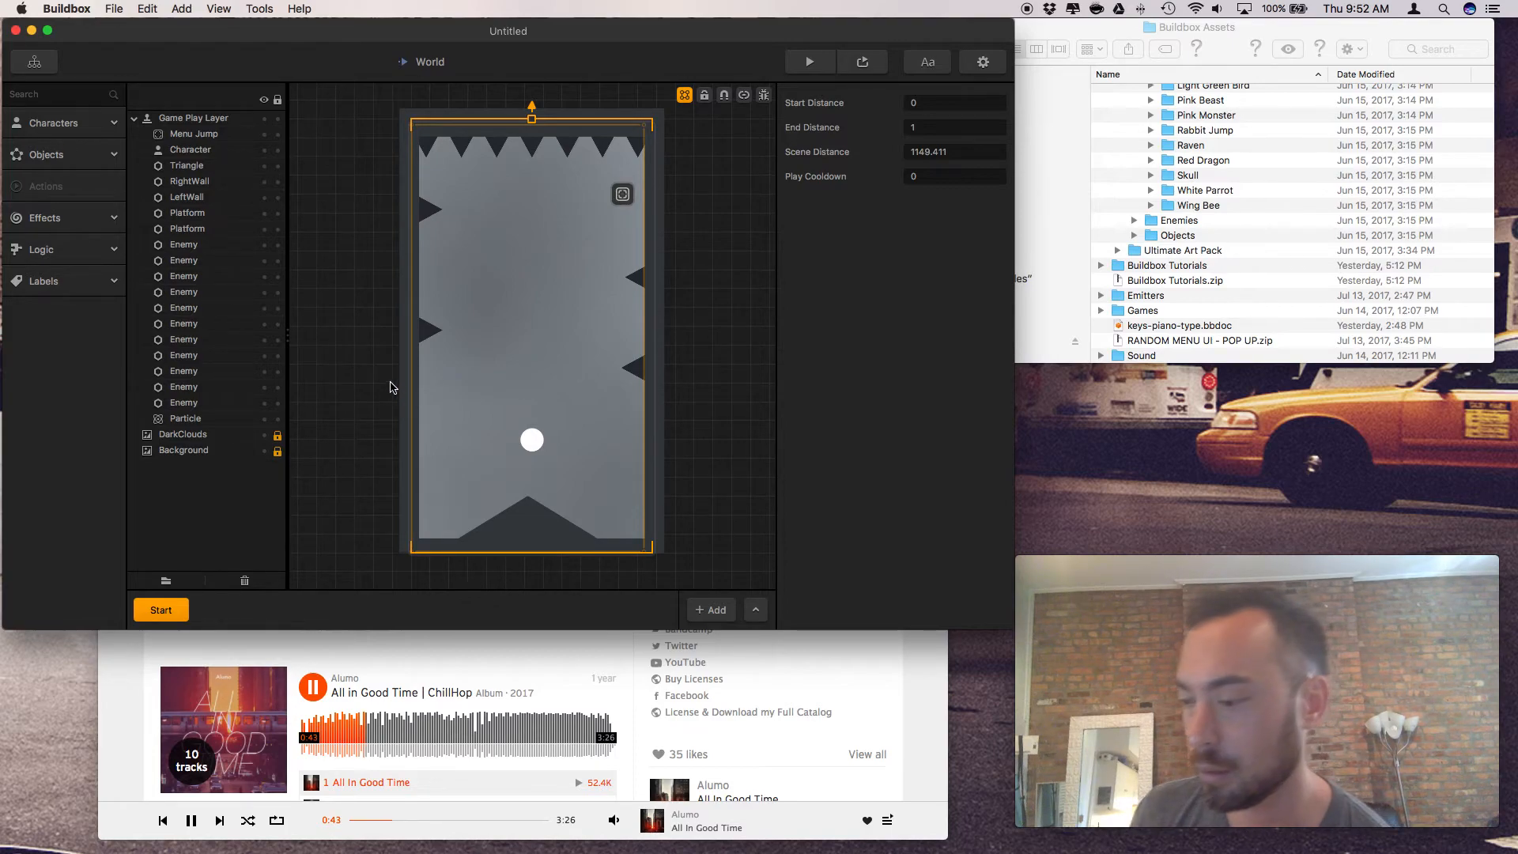
# Create another new project with the Switch Twitch gameplay type, without saving the current one
pyautogui.click(114, 9)
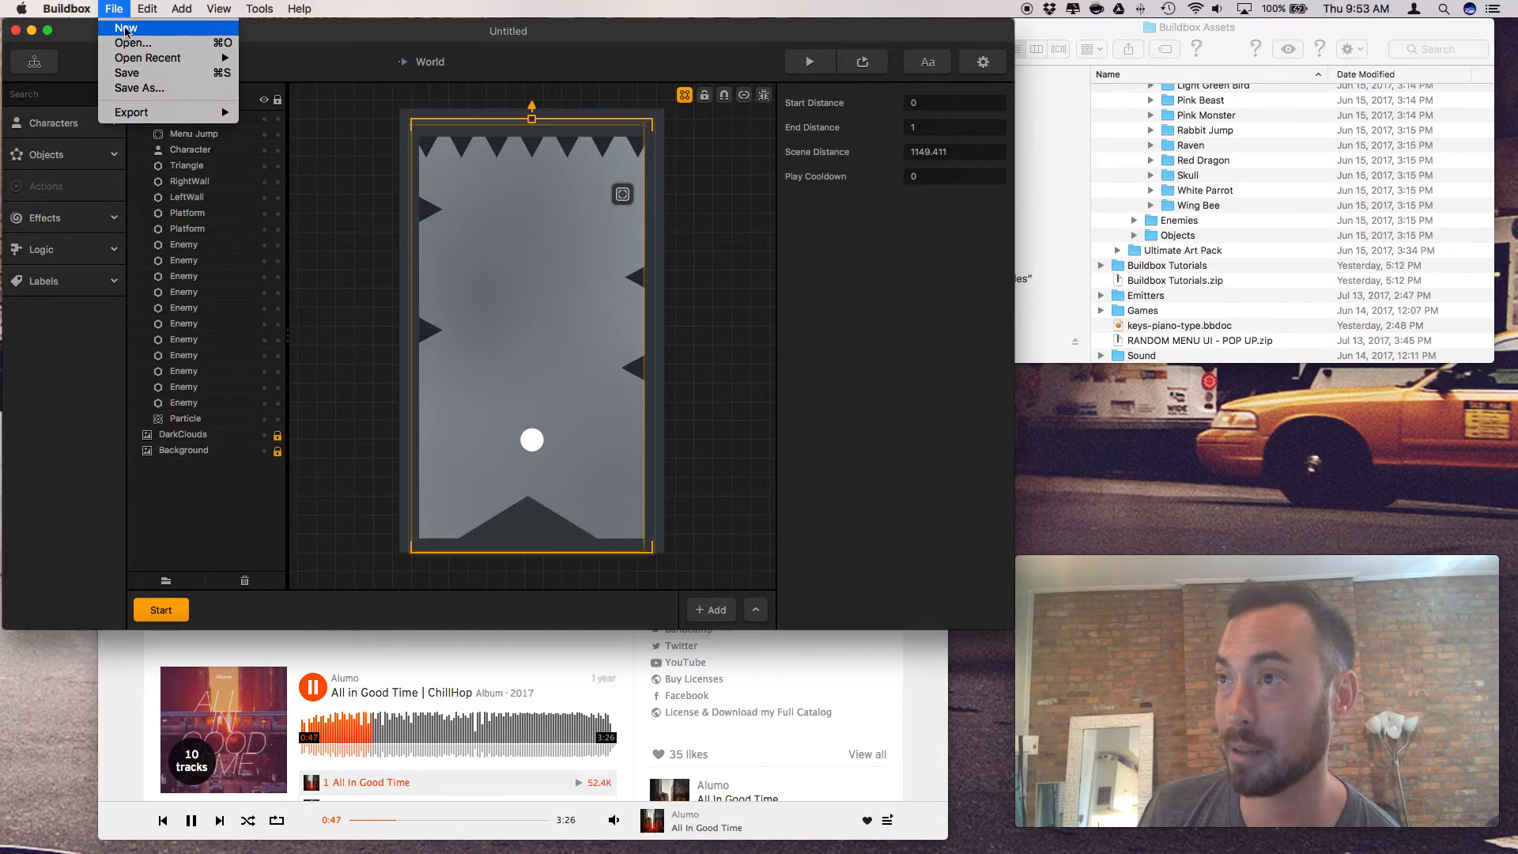
pyautogui.click(125, 28)
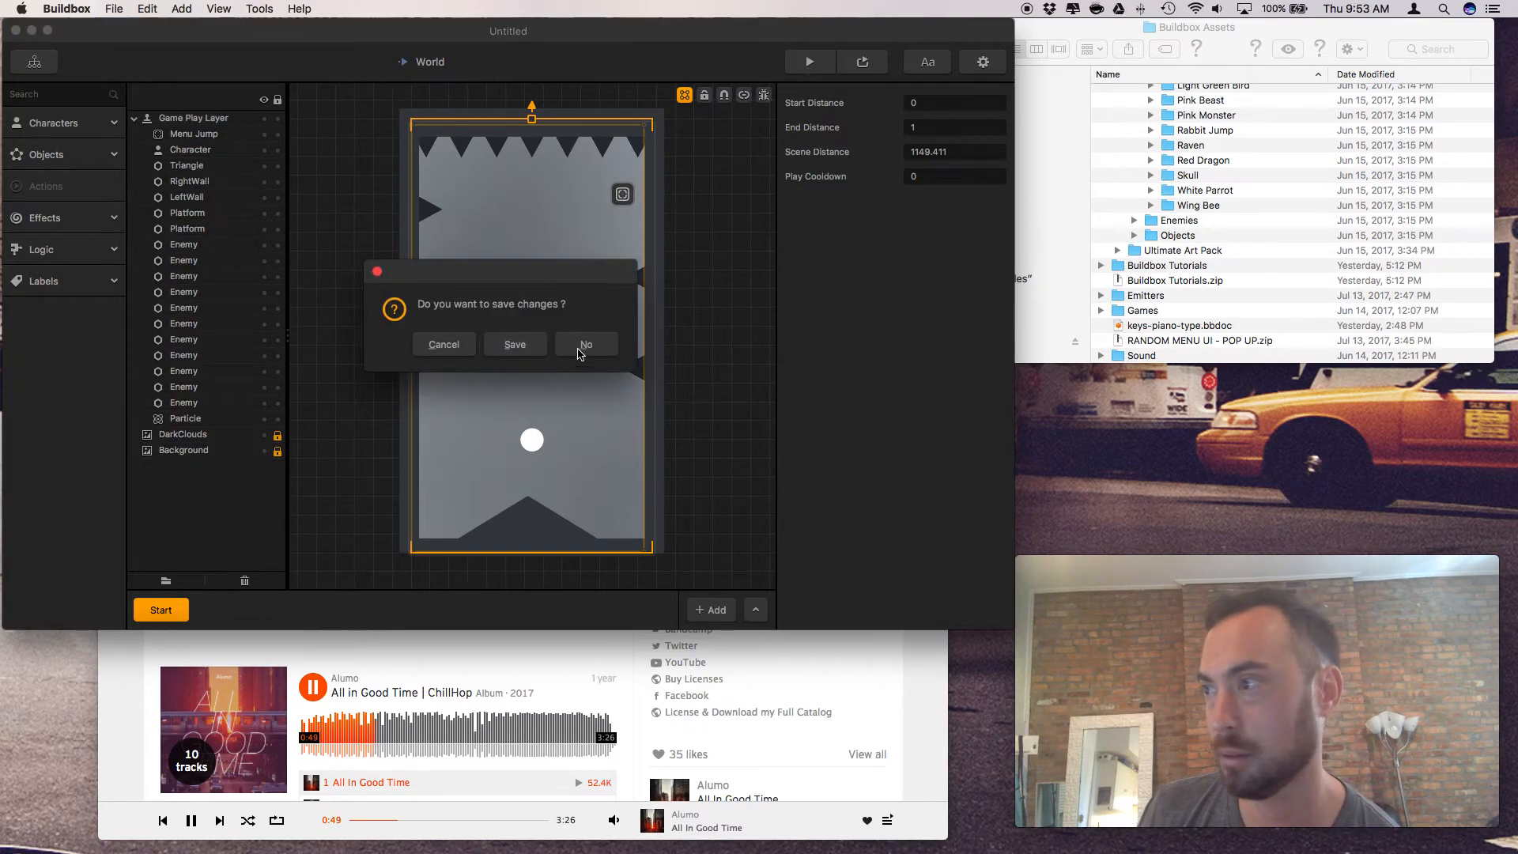
pyautogui.click(584, 353)
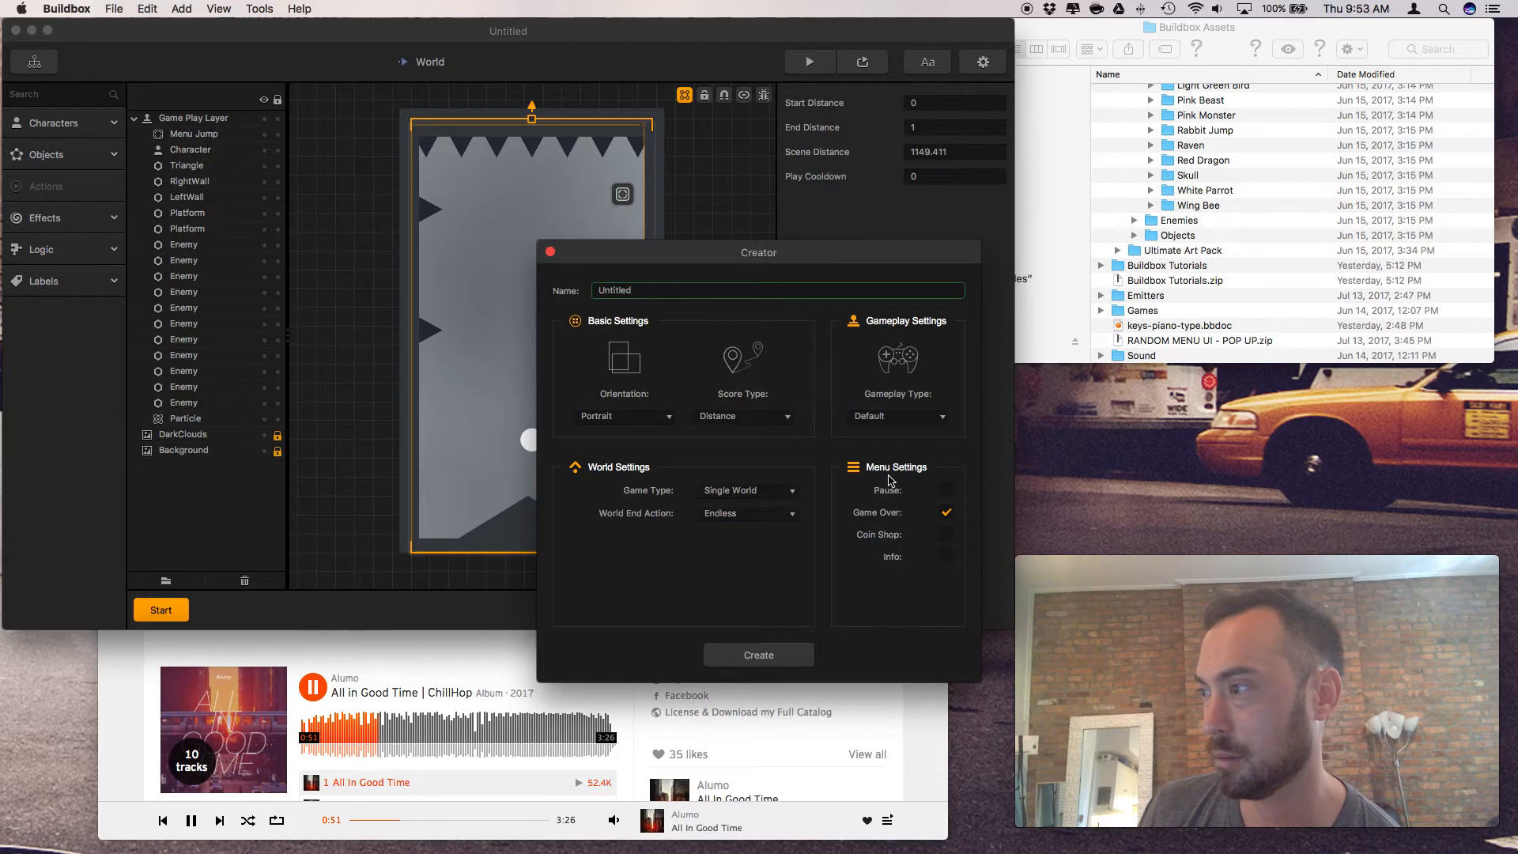
pyautogui.click(899, 419)
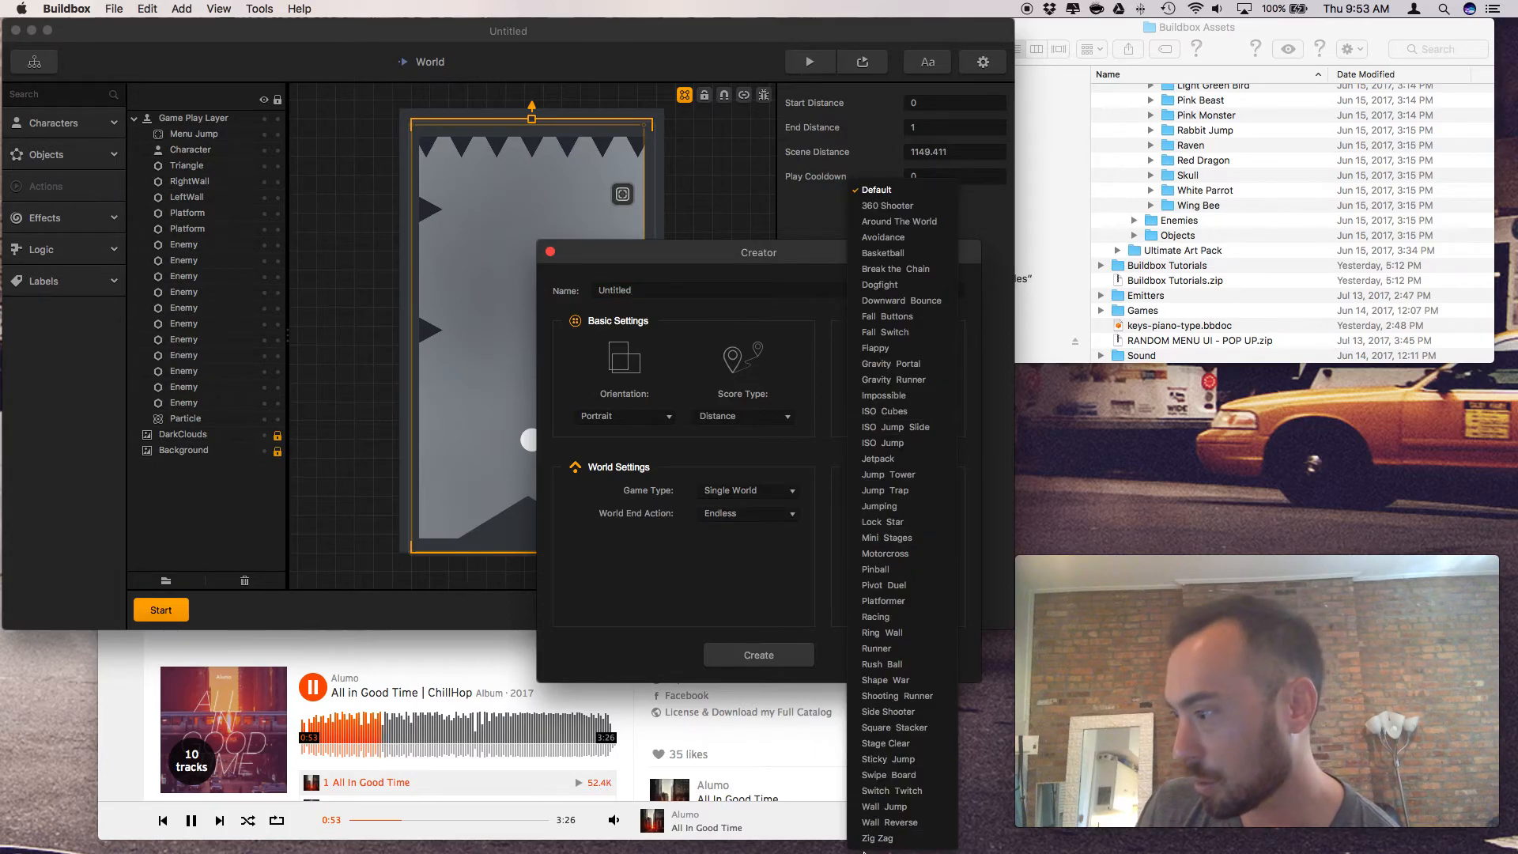
pyautogui.click(891, 790)
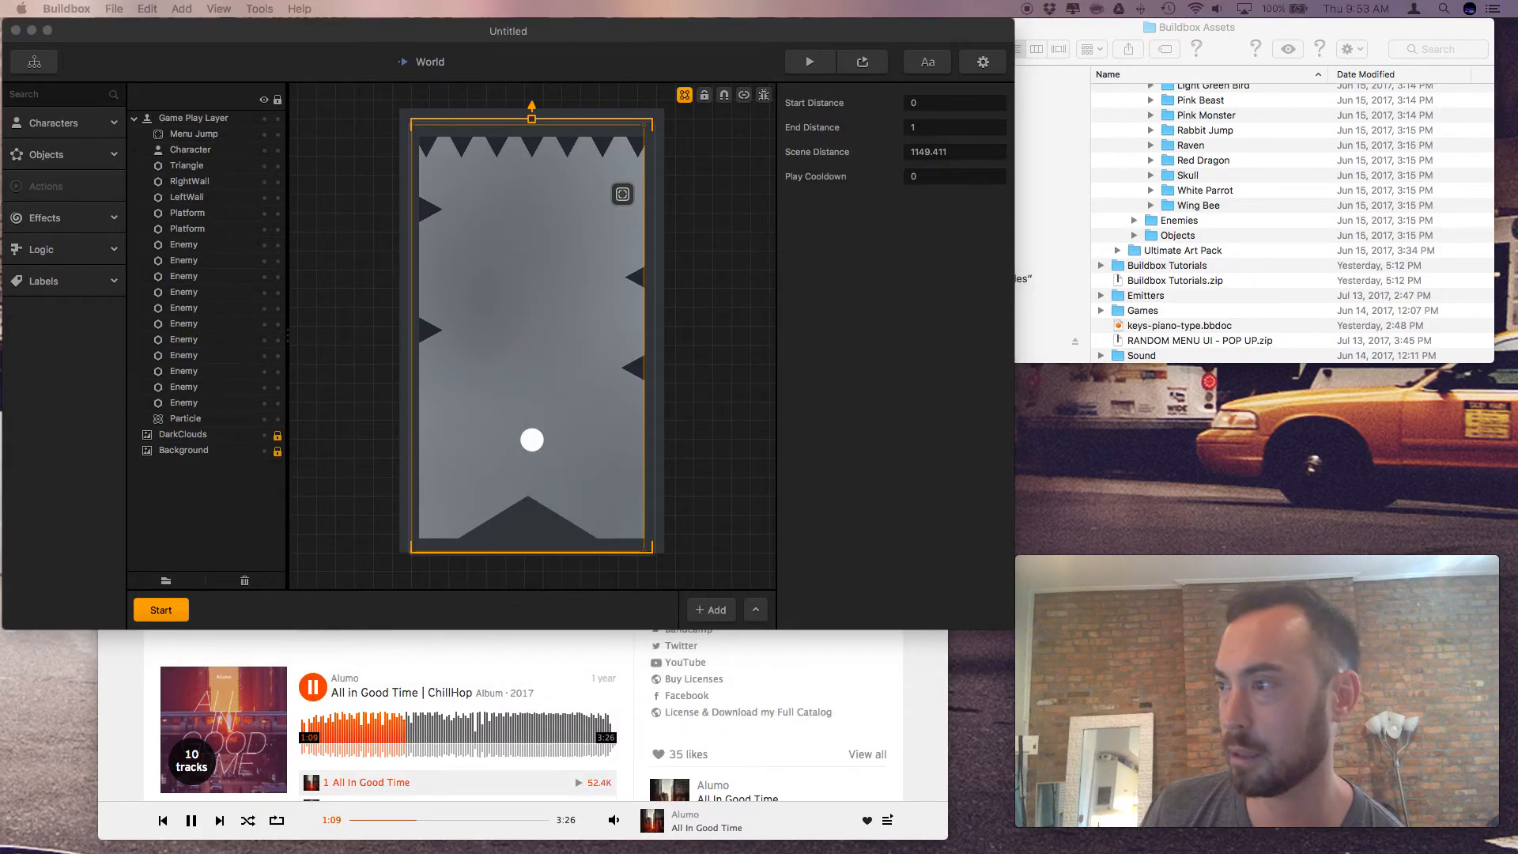
# Preview the new game, play a round by steering both balls past the obstacles, and close the preview
pyautogui.click(816, 69)
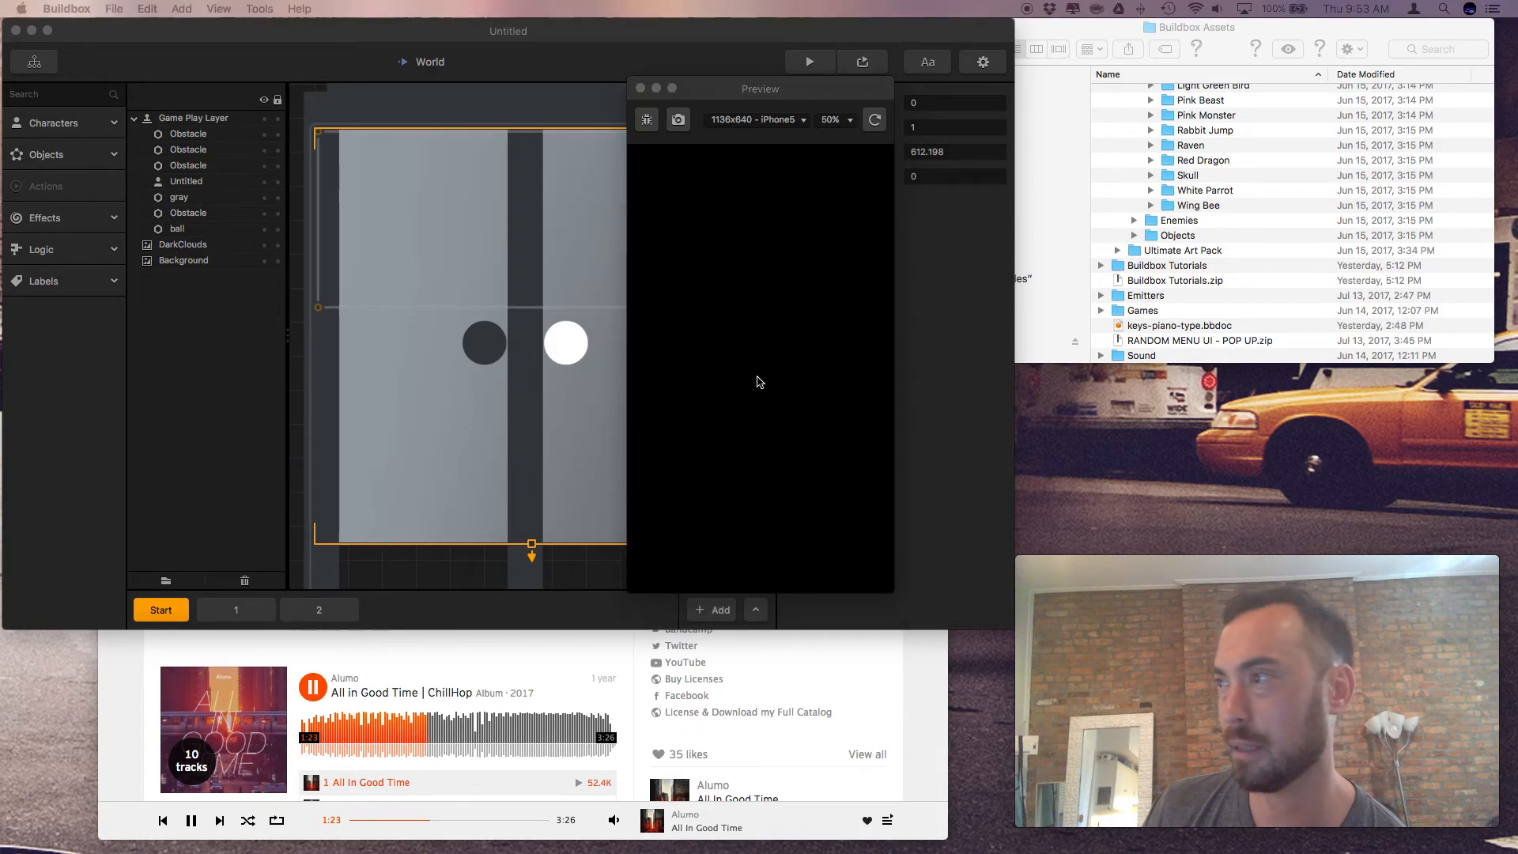
pyautogui.moveTo(769, 99); pyautogui.dragTo(891, 125)
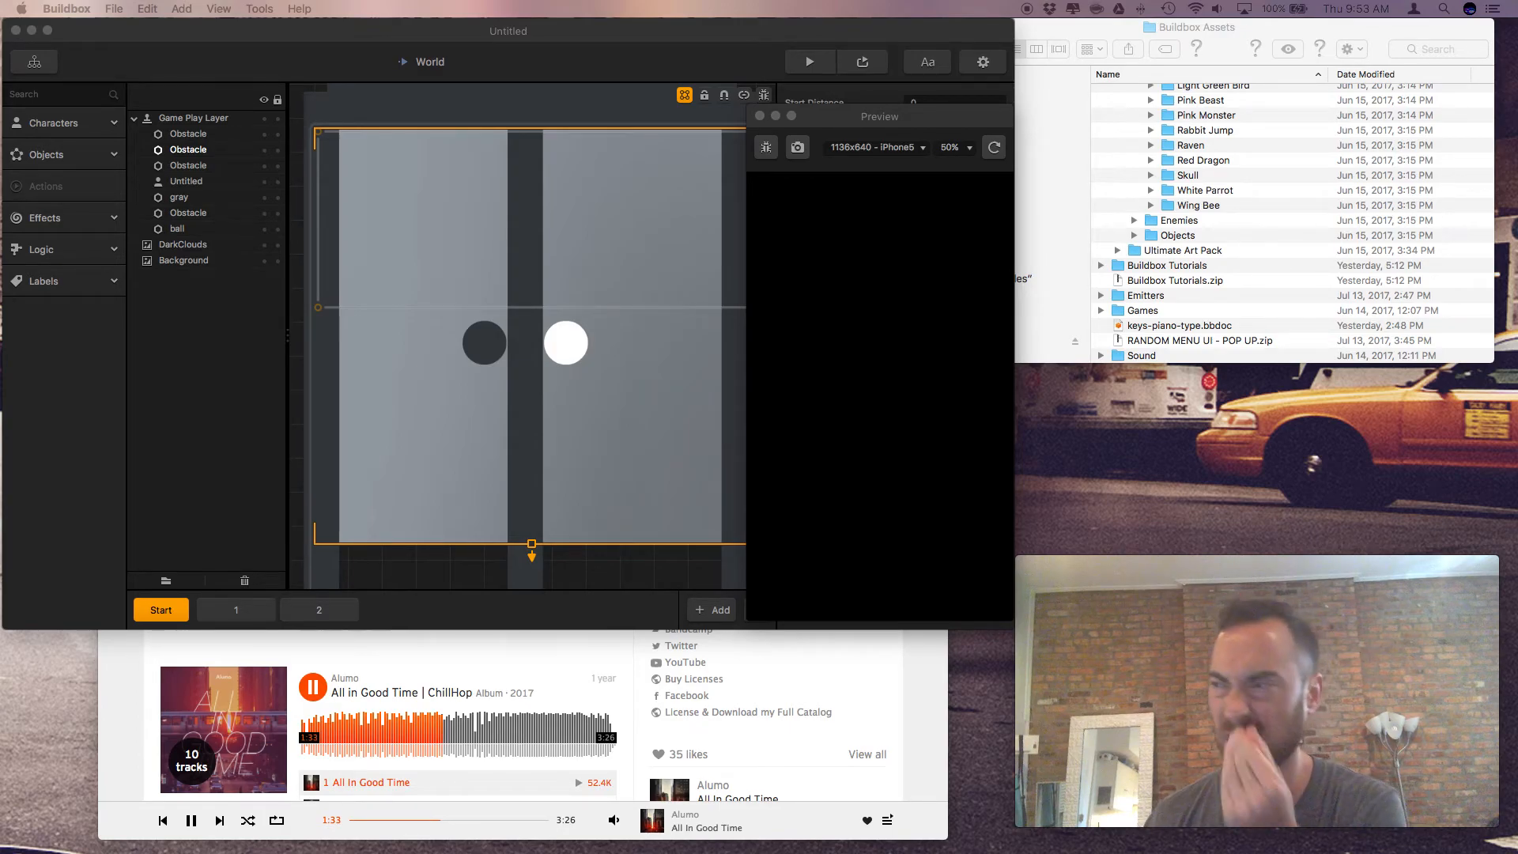
pyautogui.click(760, 116)
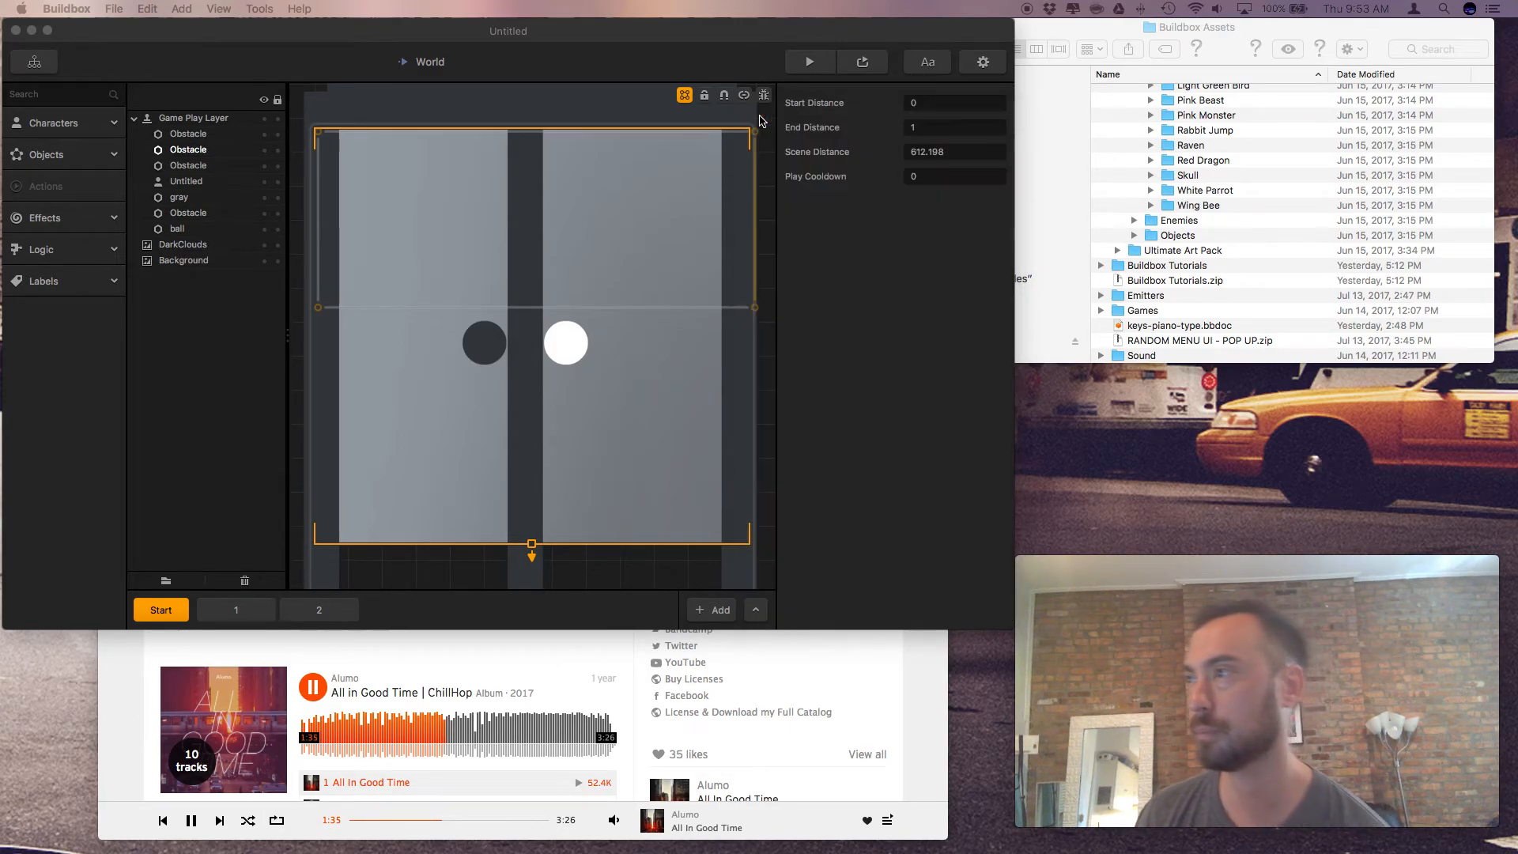
pyautogui.click(802, 71)
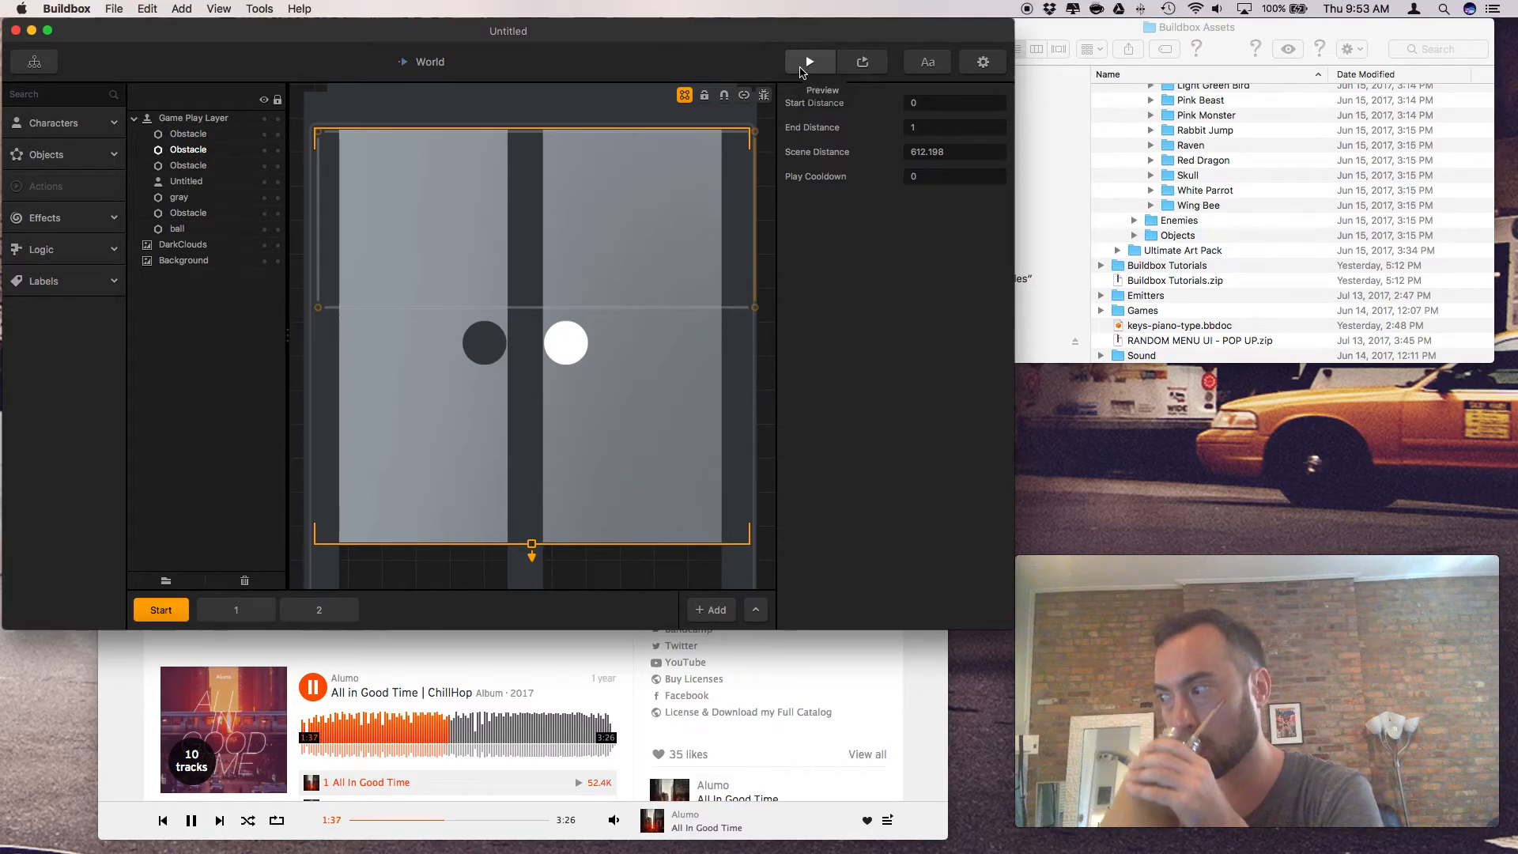
pyautogui.click(800, 72)
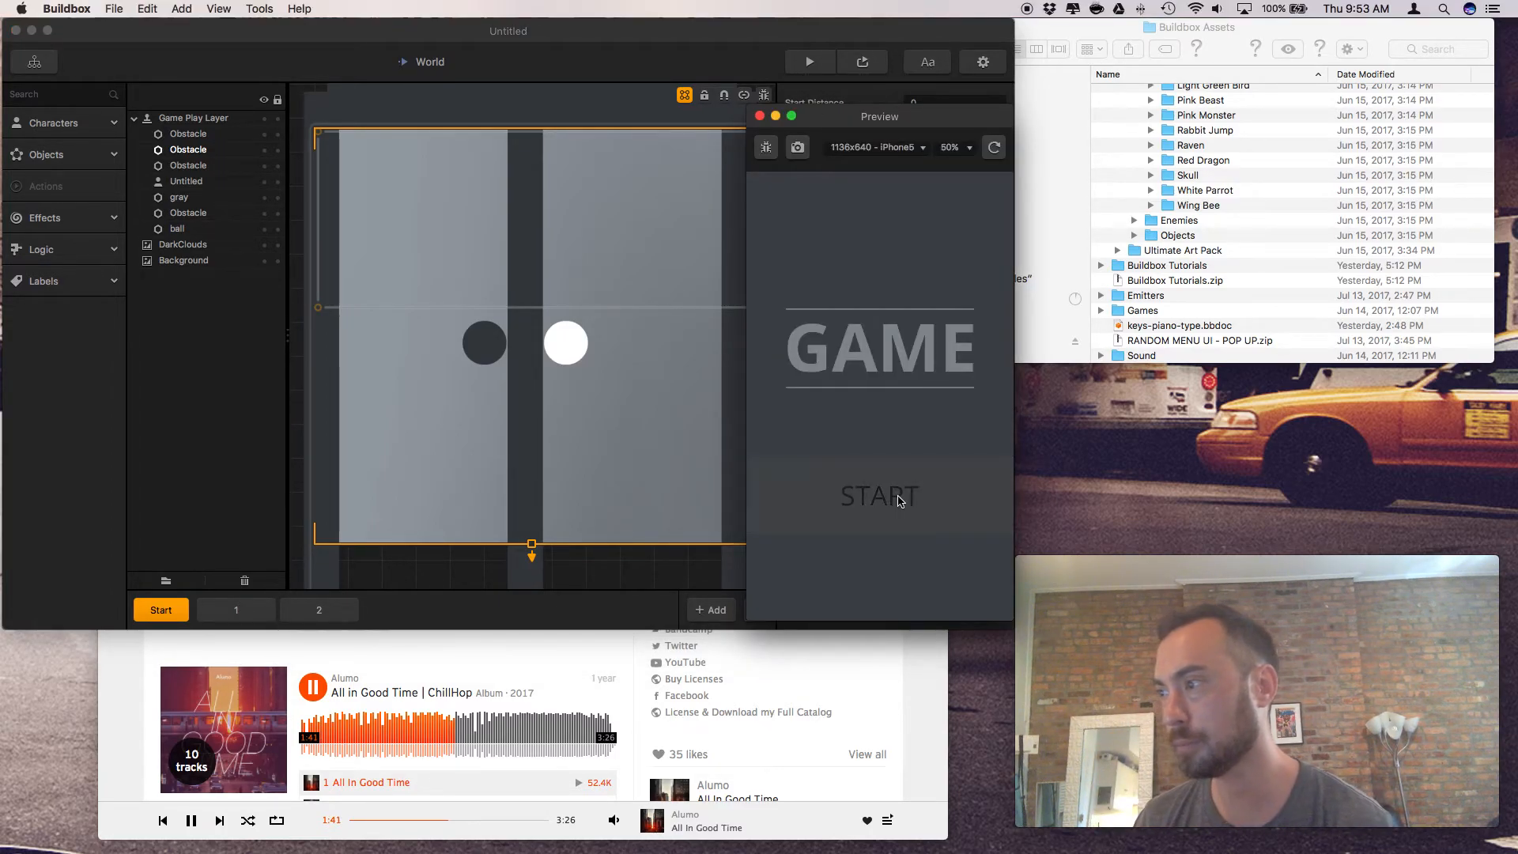
pyautogui.click(898, 500)
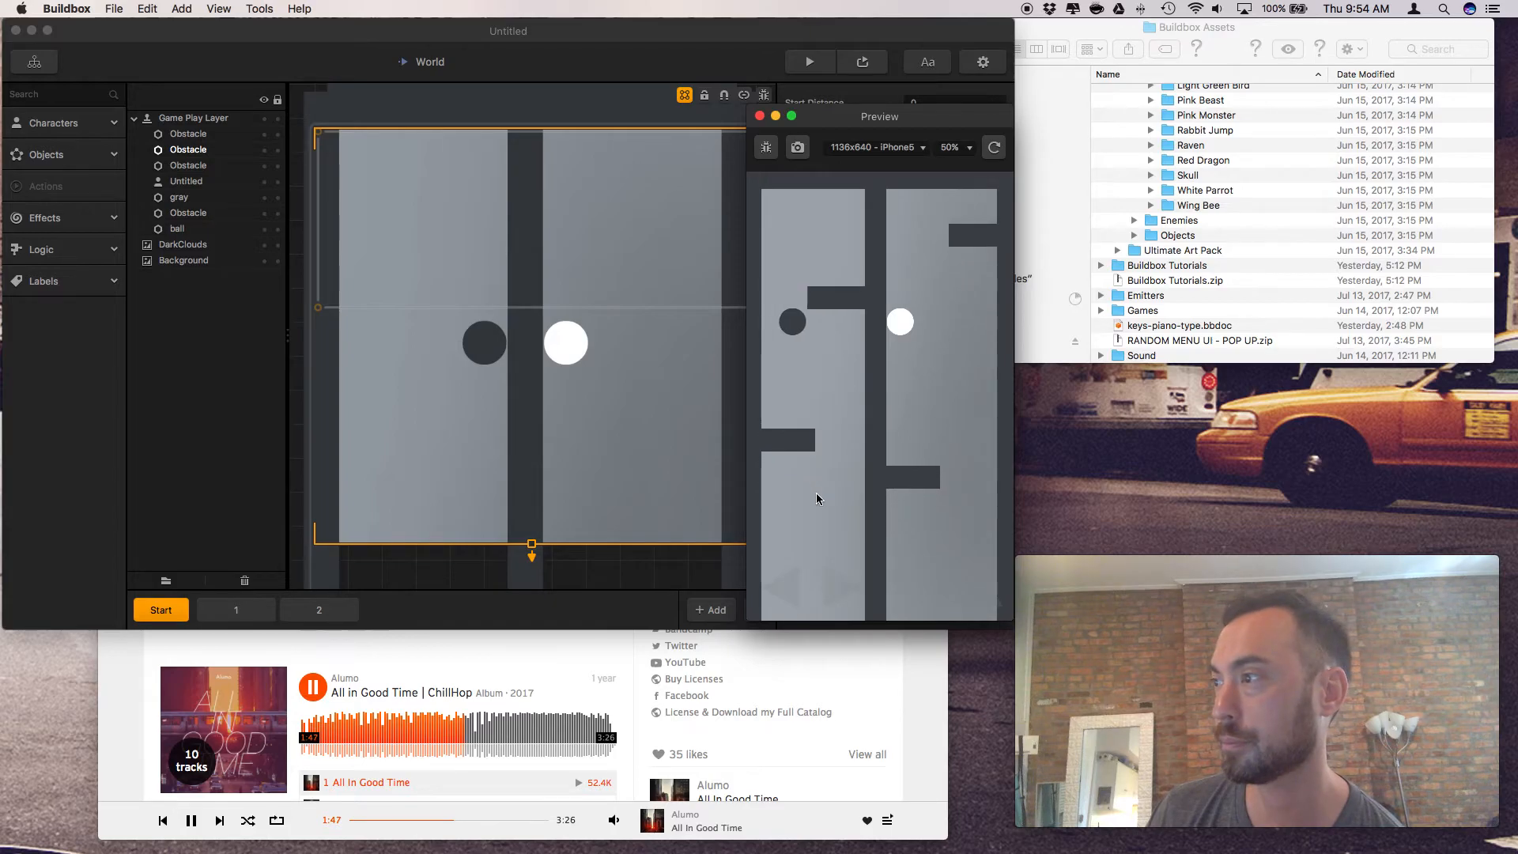
pyautogui.click(913, 496)
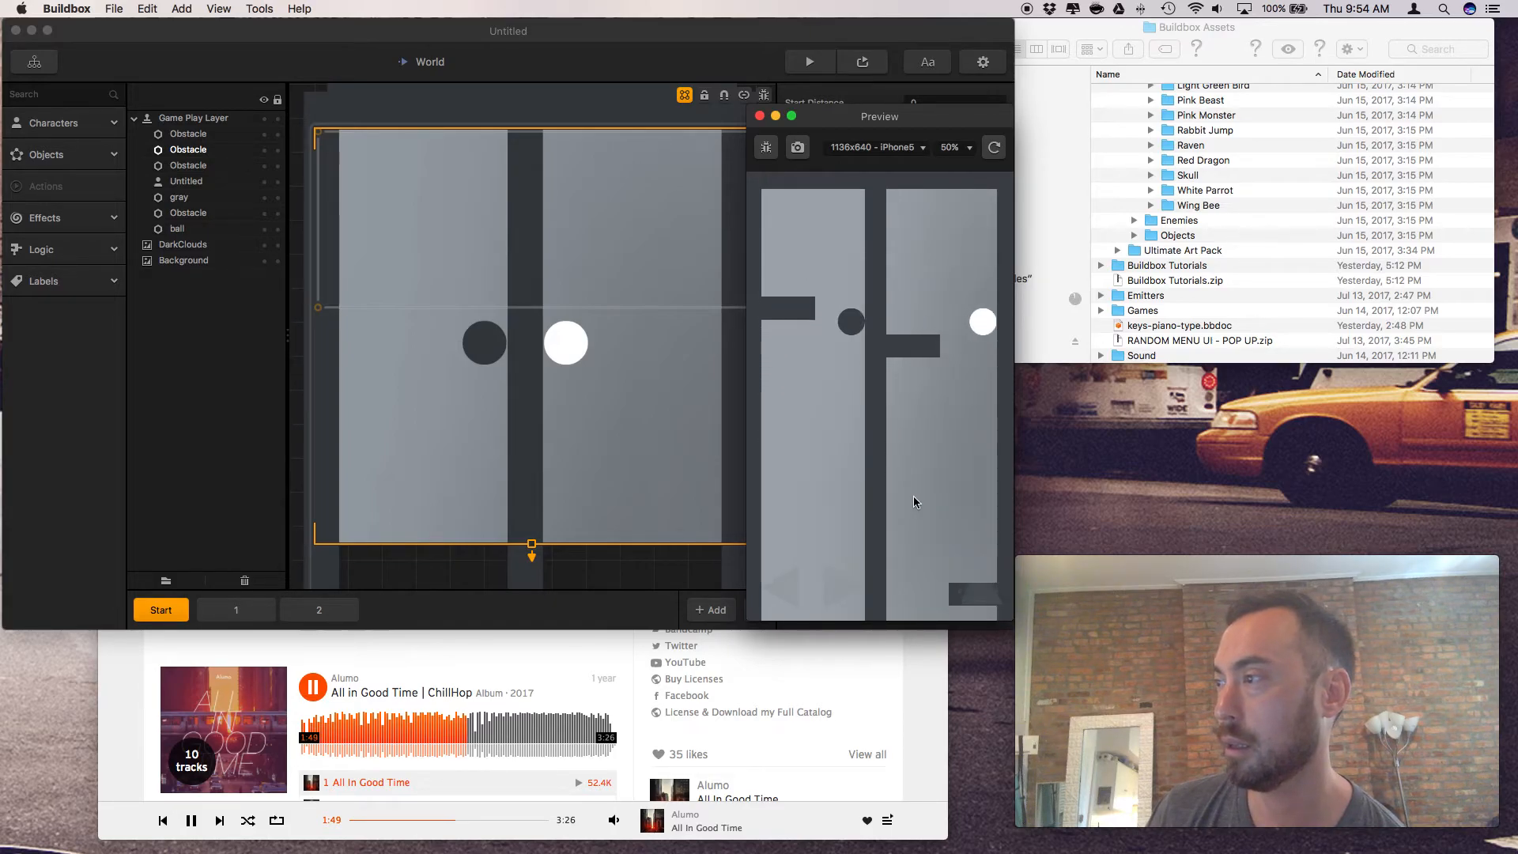
pyautogui.click(845, 490)
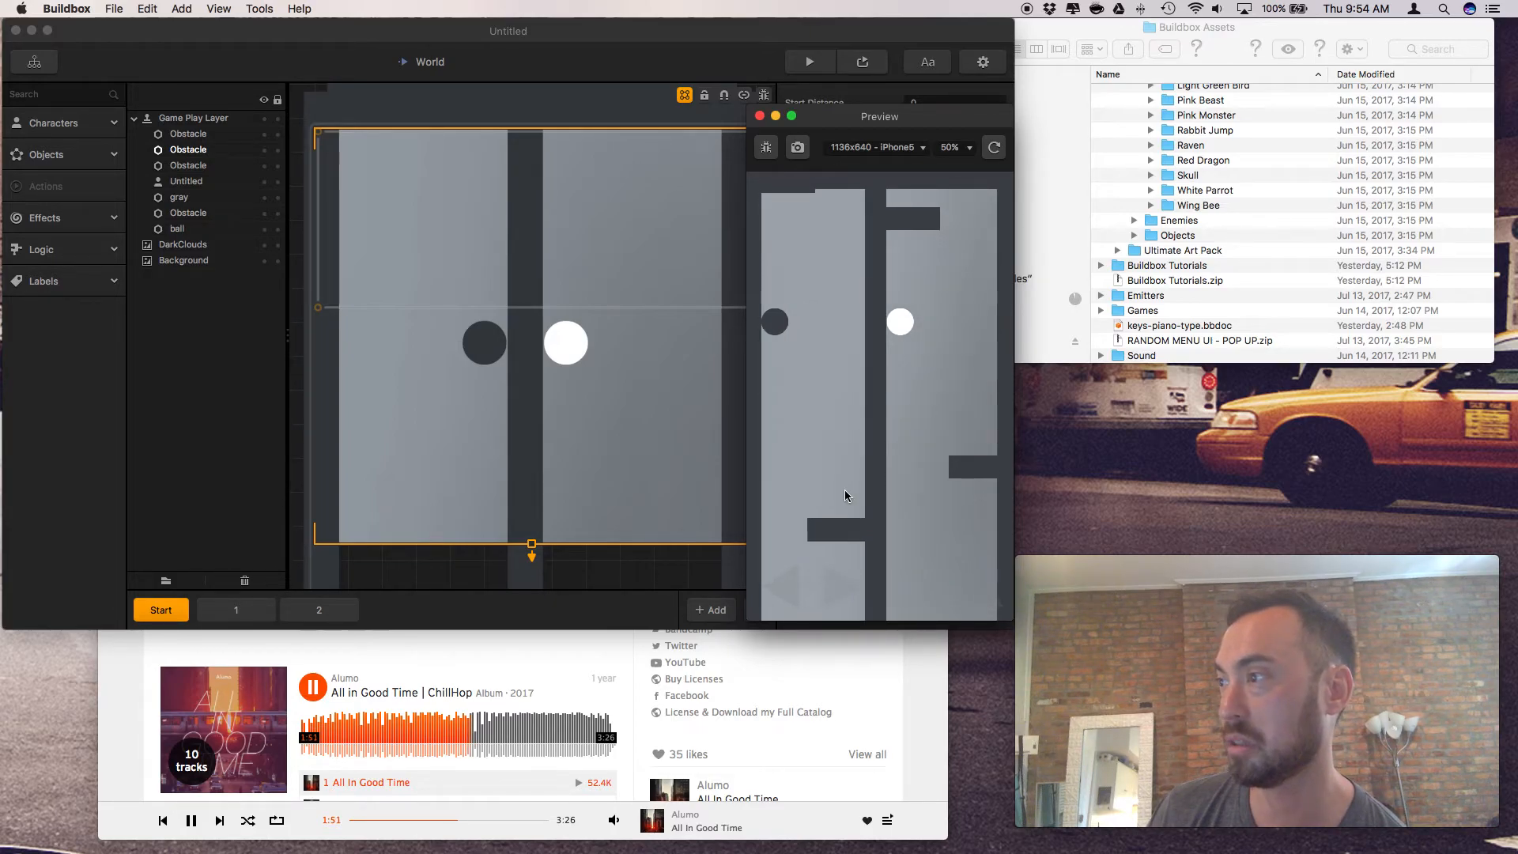
pyautogui.click(843, 492)
pyautogui.click(812, 410)
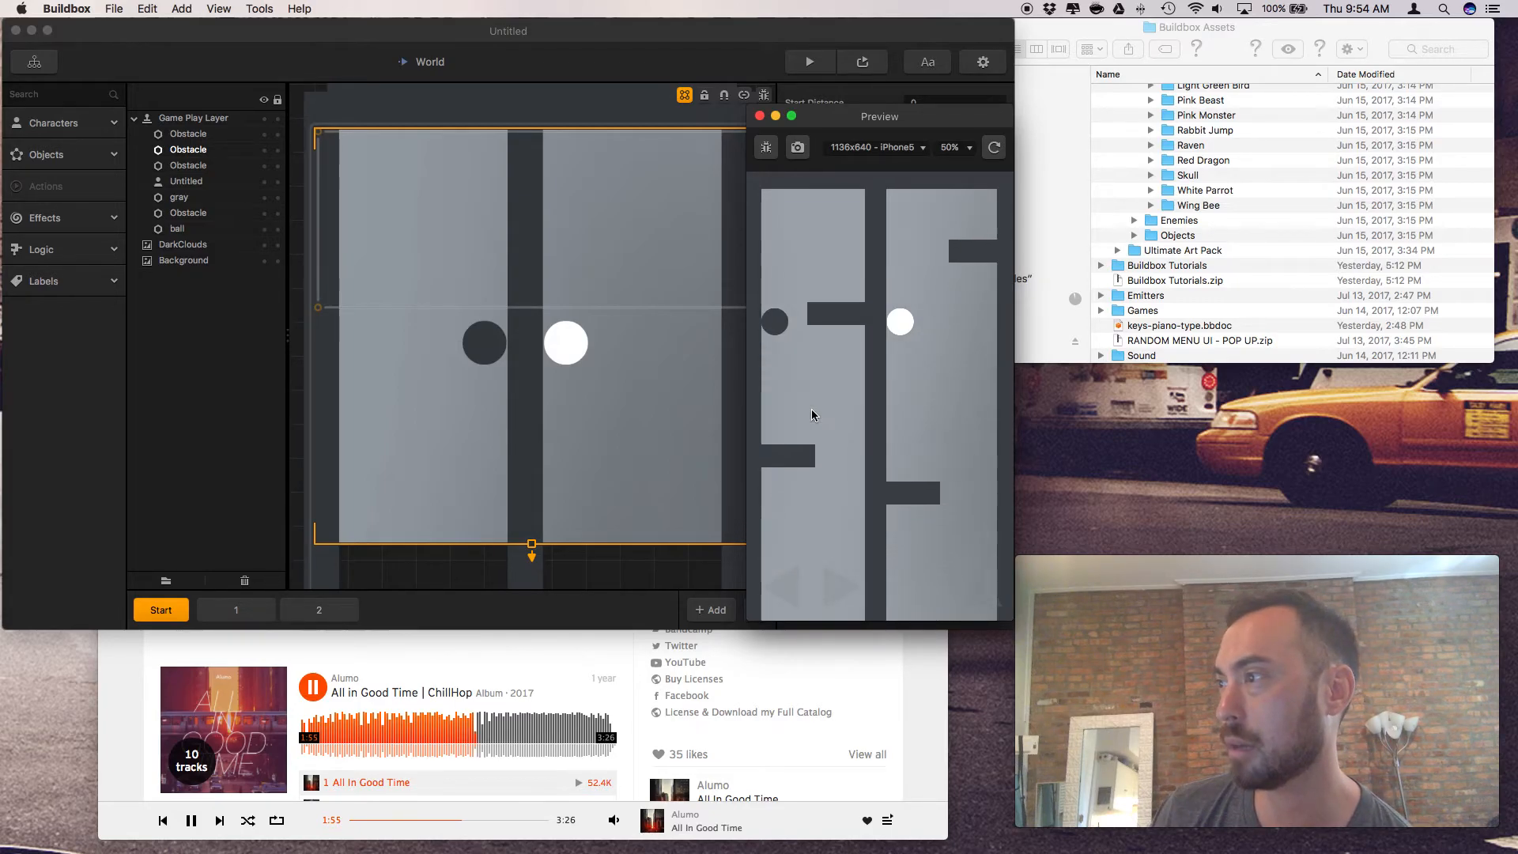
pyautogui.click(811, 409)
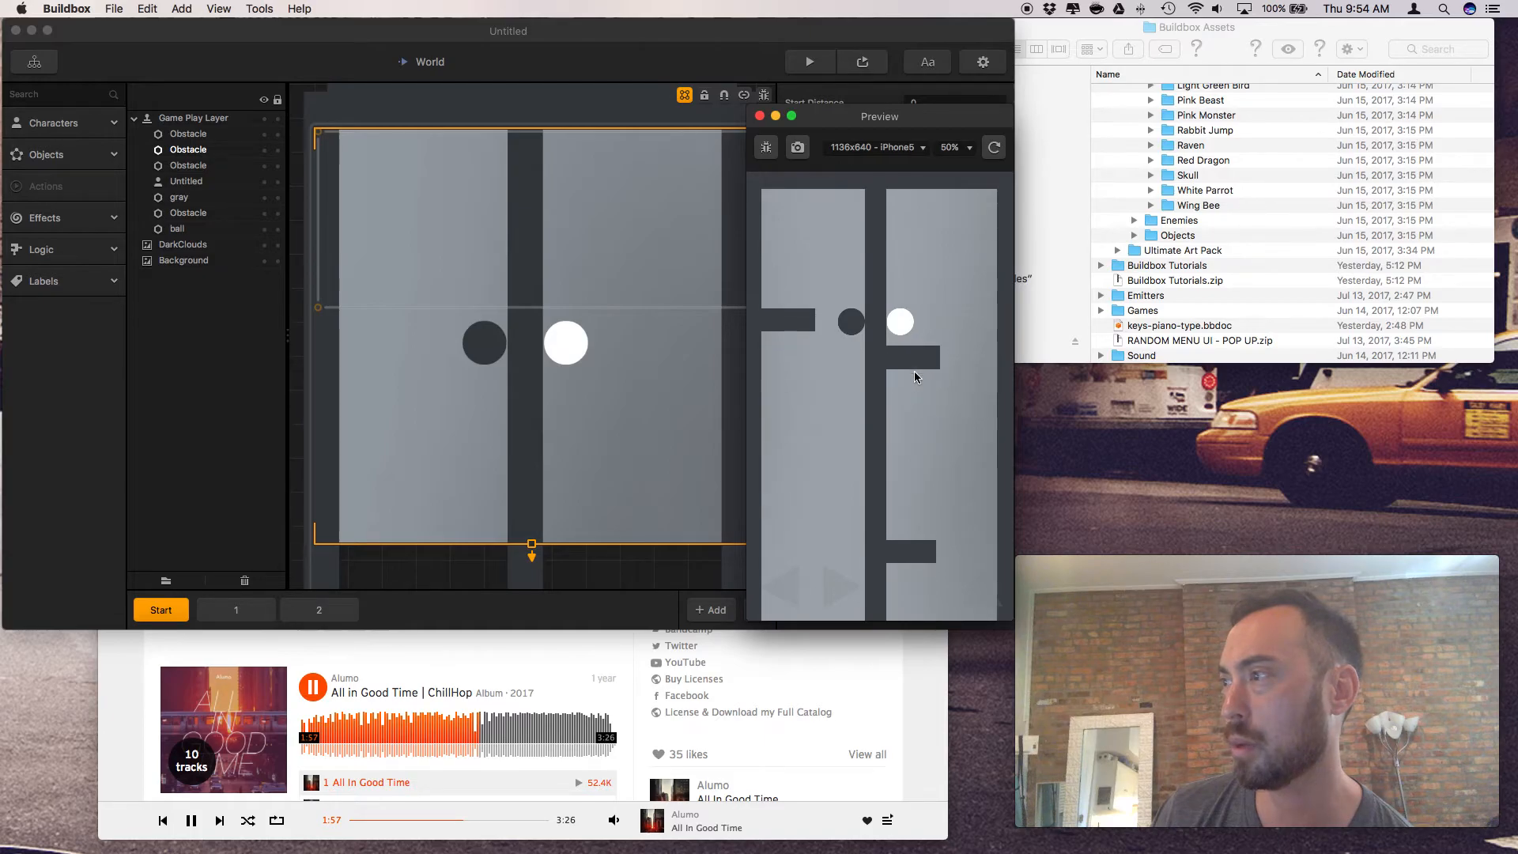
pyautogui.click(760, 117)
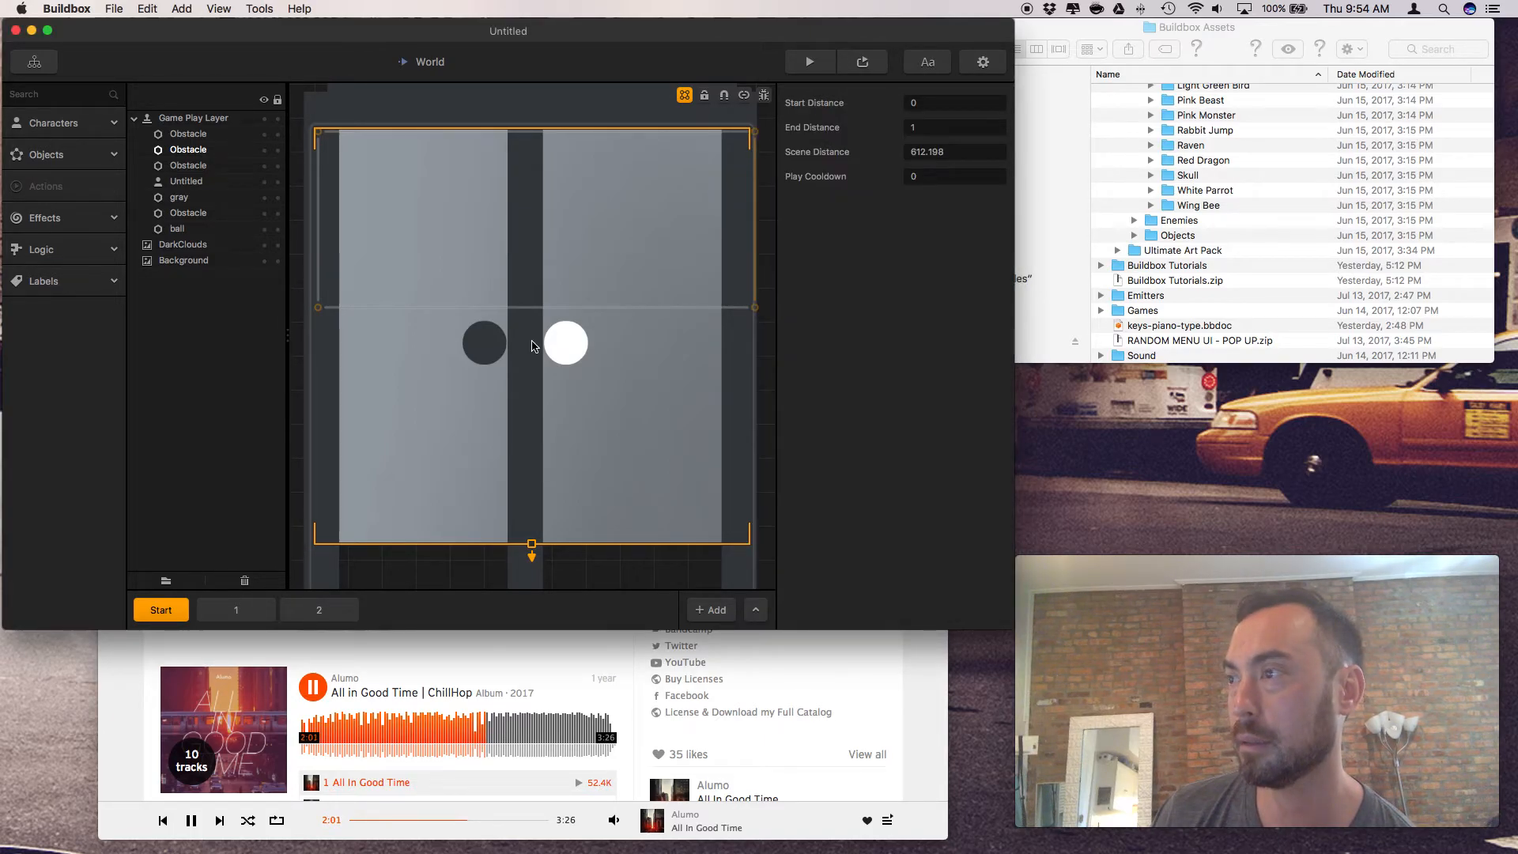
# Inspect the settings of the wide obstacle above the Start scene
pyautogui.scroll(-5, 531, 345)
pyautogui.click(511, 181)
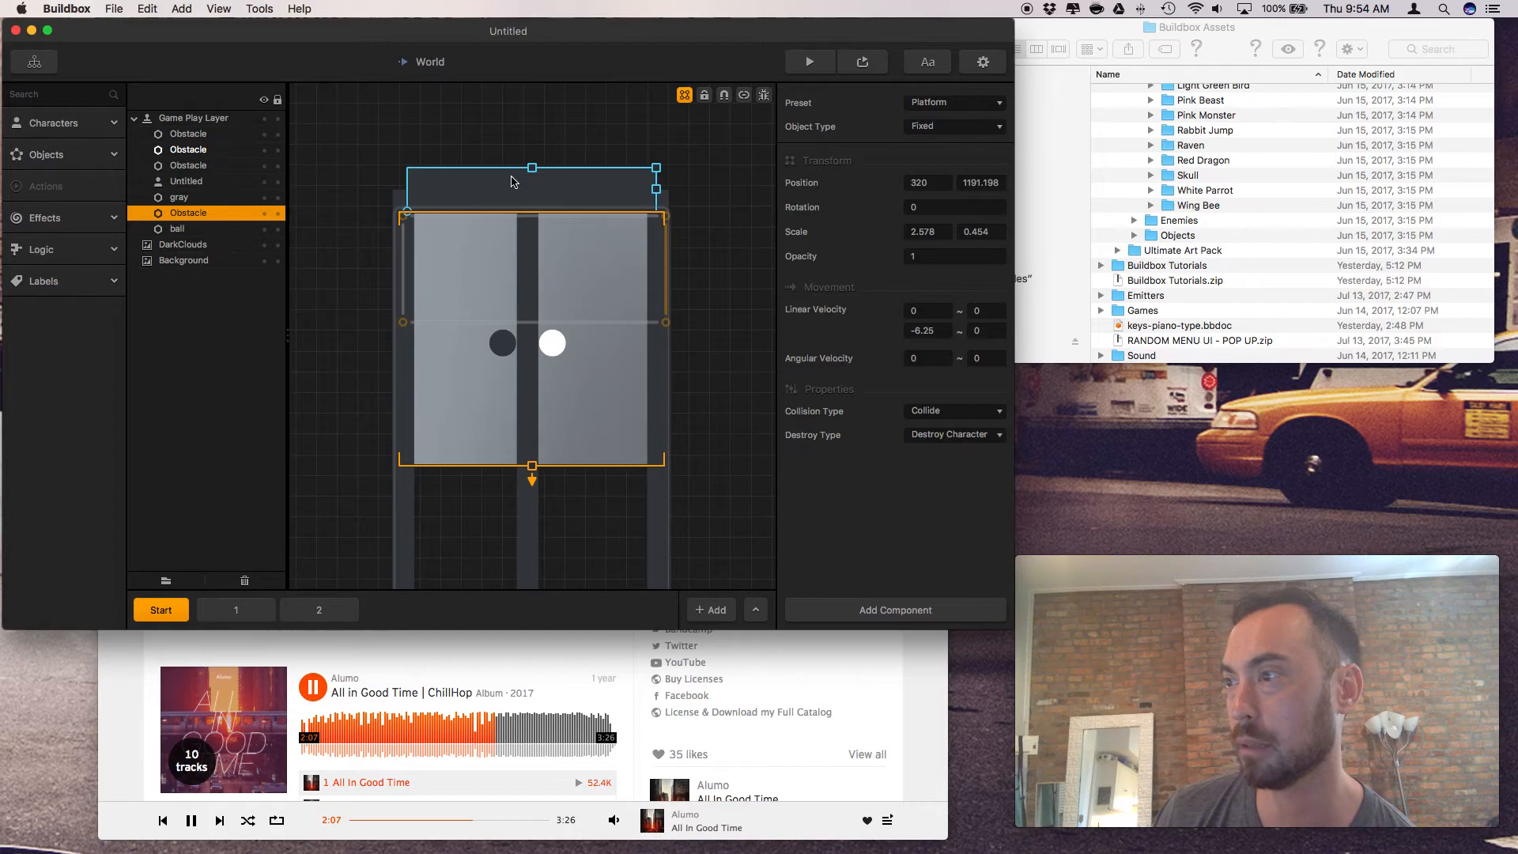
pyautogui.scroll(-3, 560, 520)
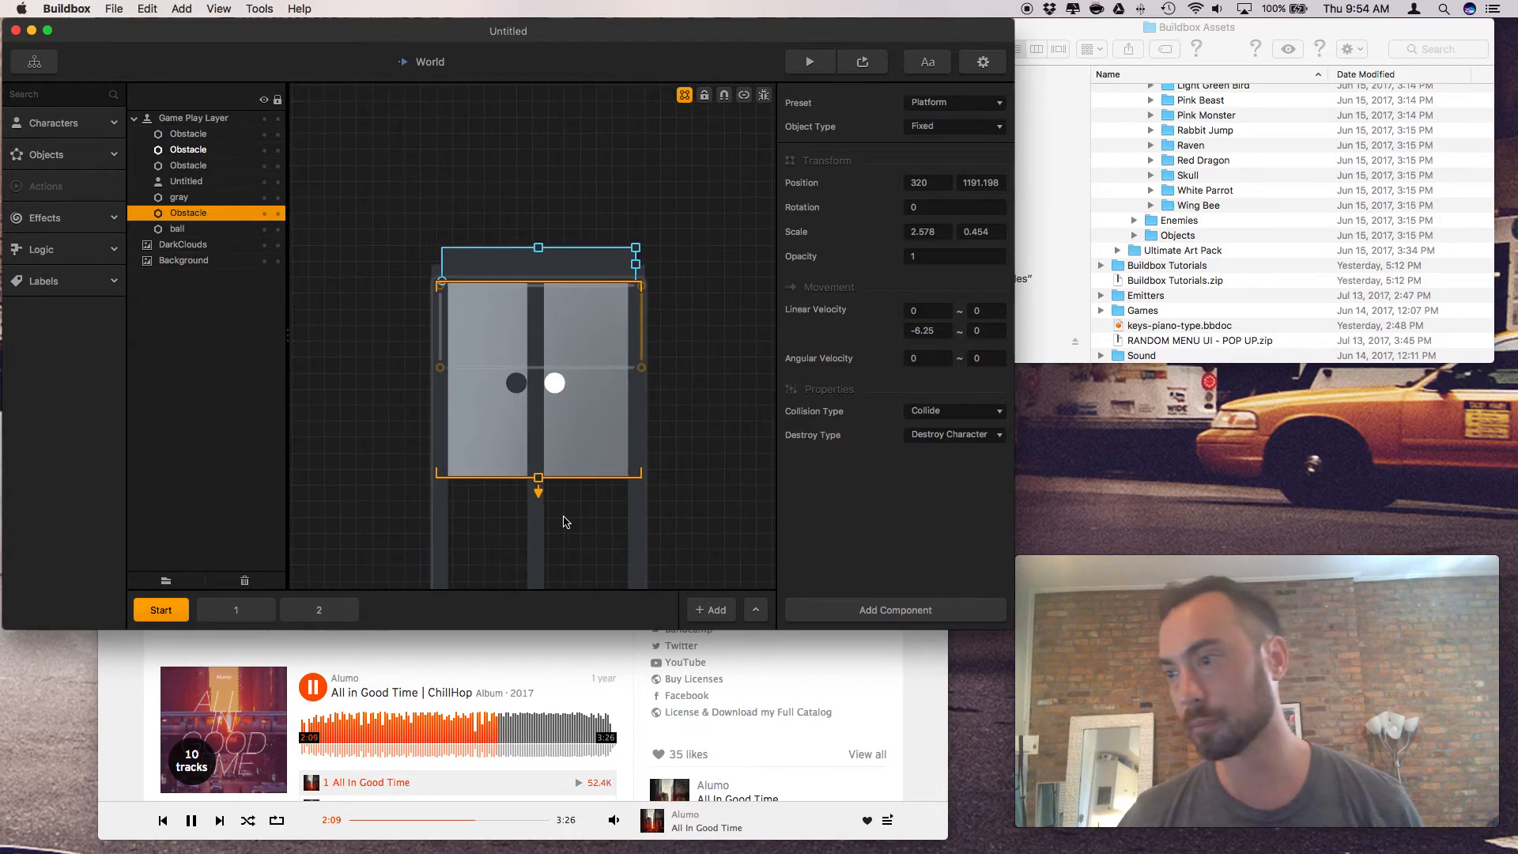
# Open scene 2 and lock its DarkClouds and Background layers
pyautogui.click(352, 616)
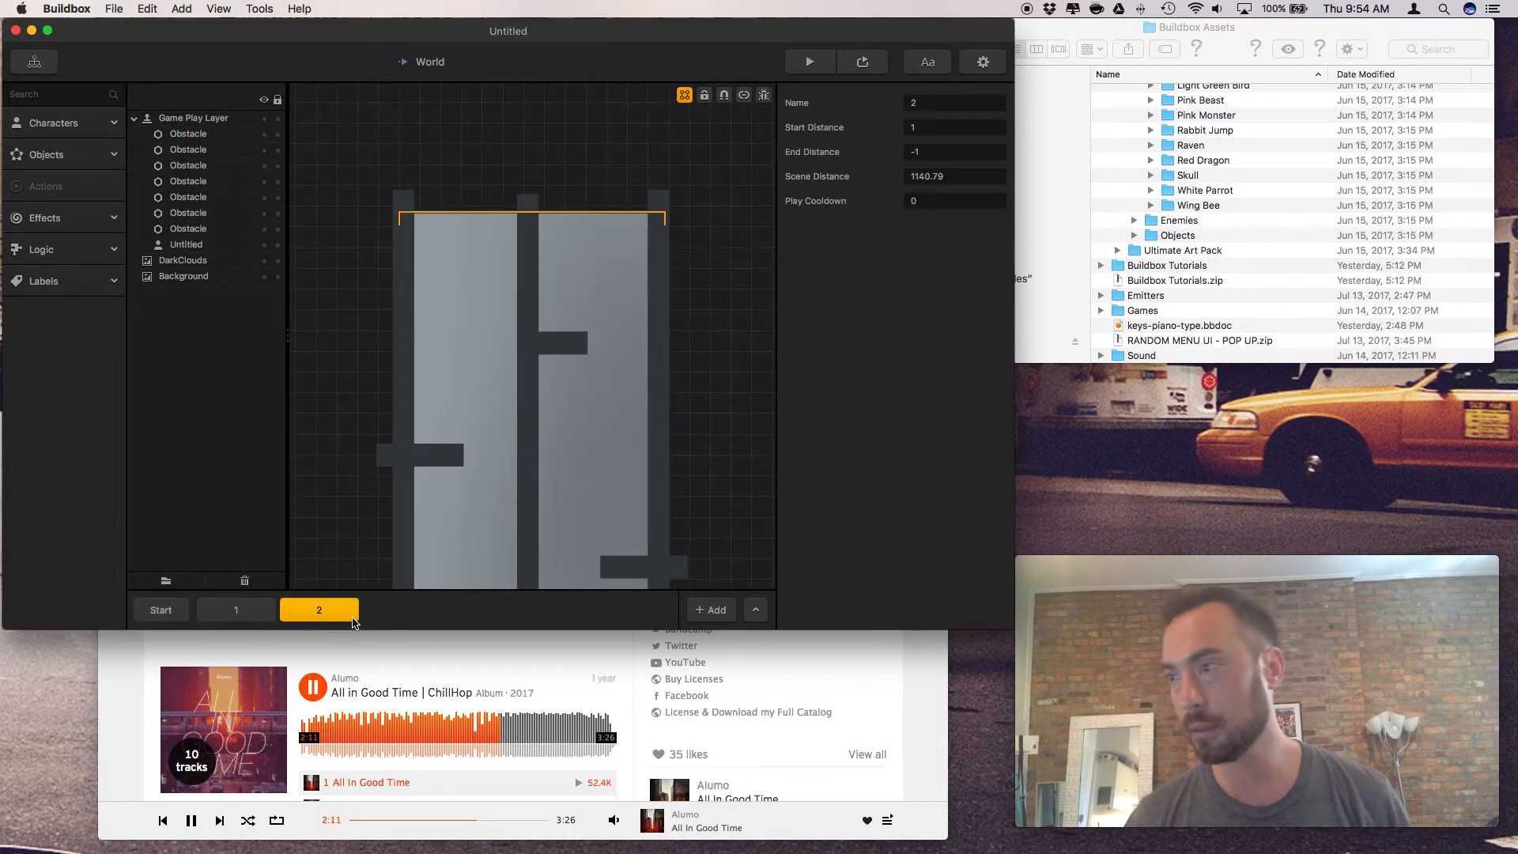
pyautogui.click(542, 474)
pyautogui.moveTo(570, 500); pyautogui.dragTo(574, 434)
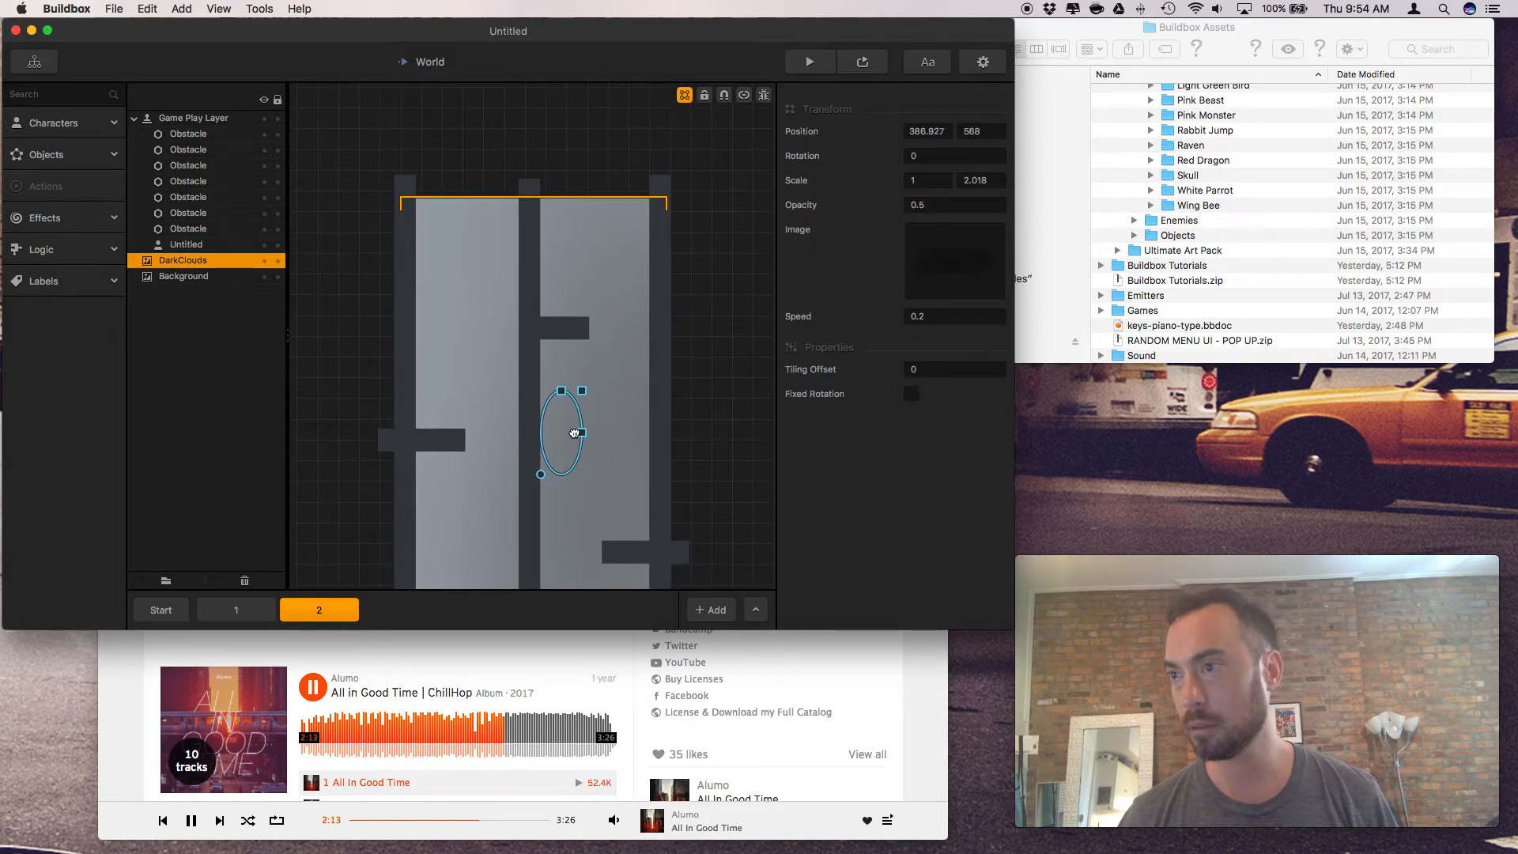
pyautogui.click(277, 262)
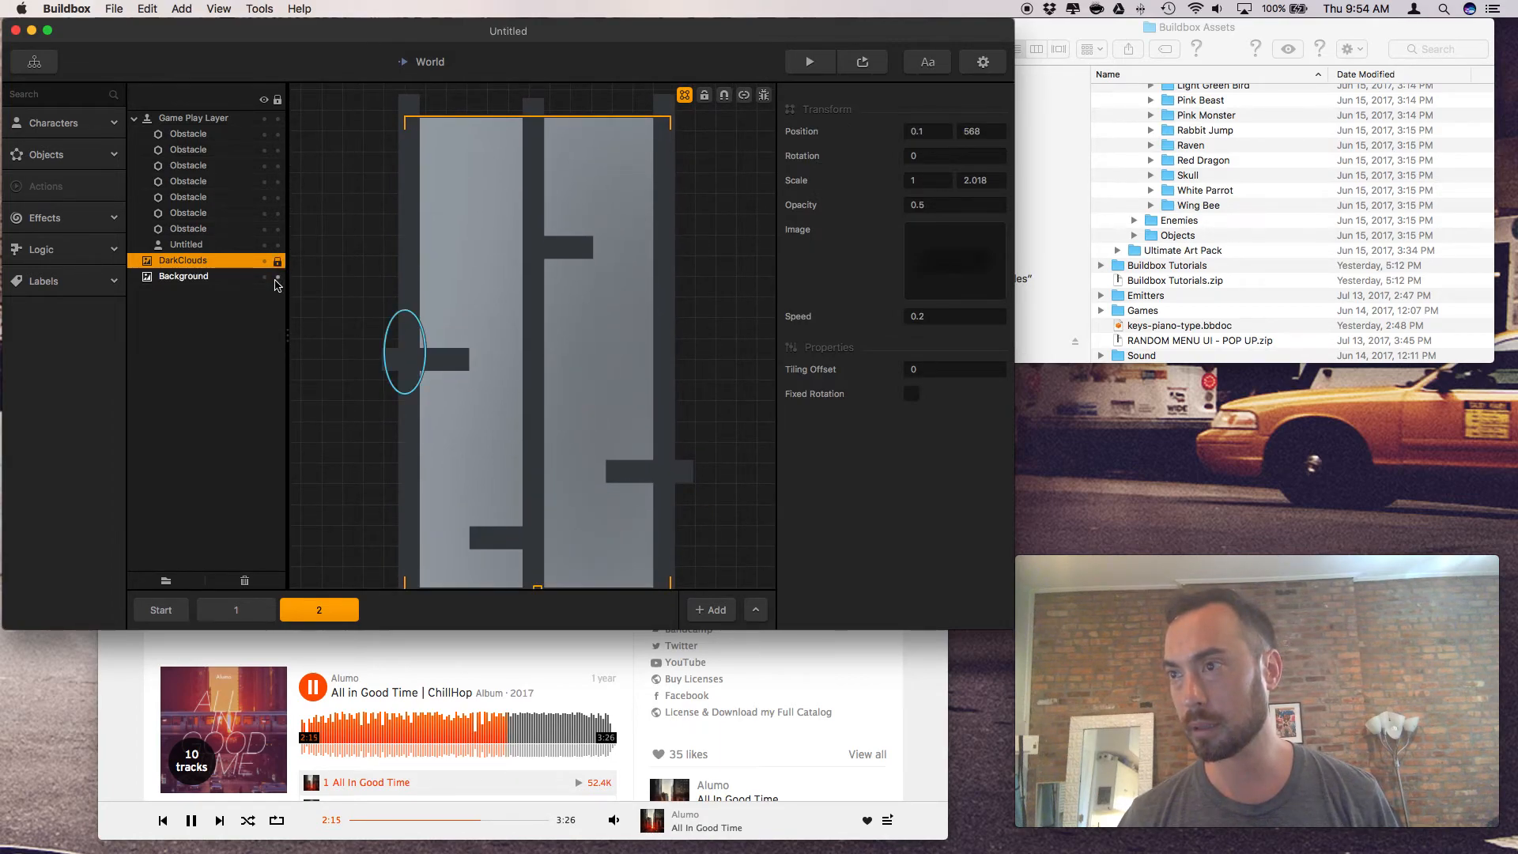
pyautogui.click(277, 277)
# Look over scene 1's layout and check which components can be added to the World node in the Game Mind Map
pyautogui.click(236, 609)
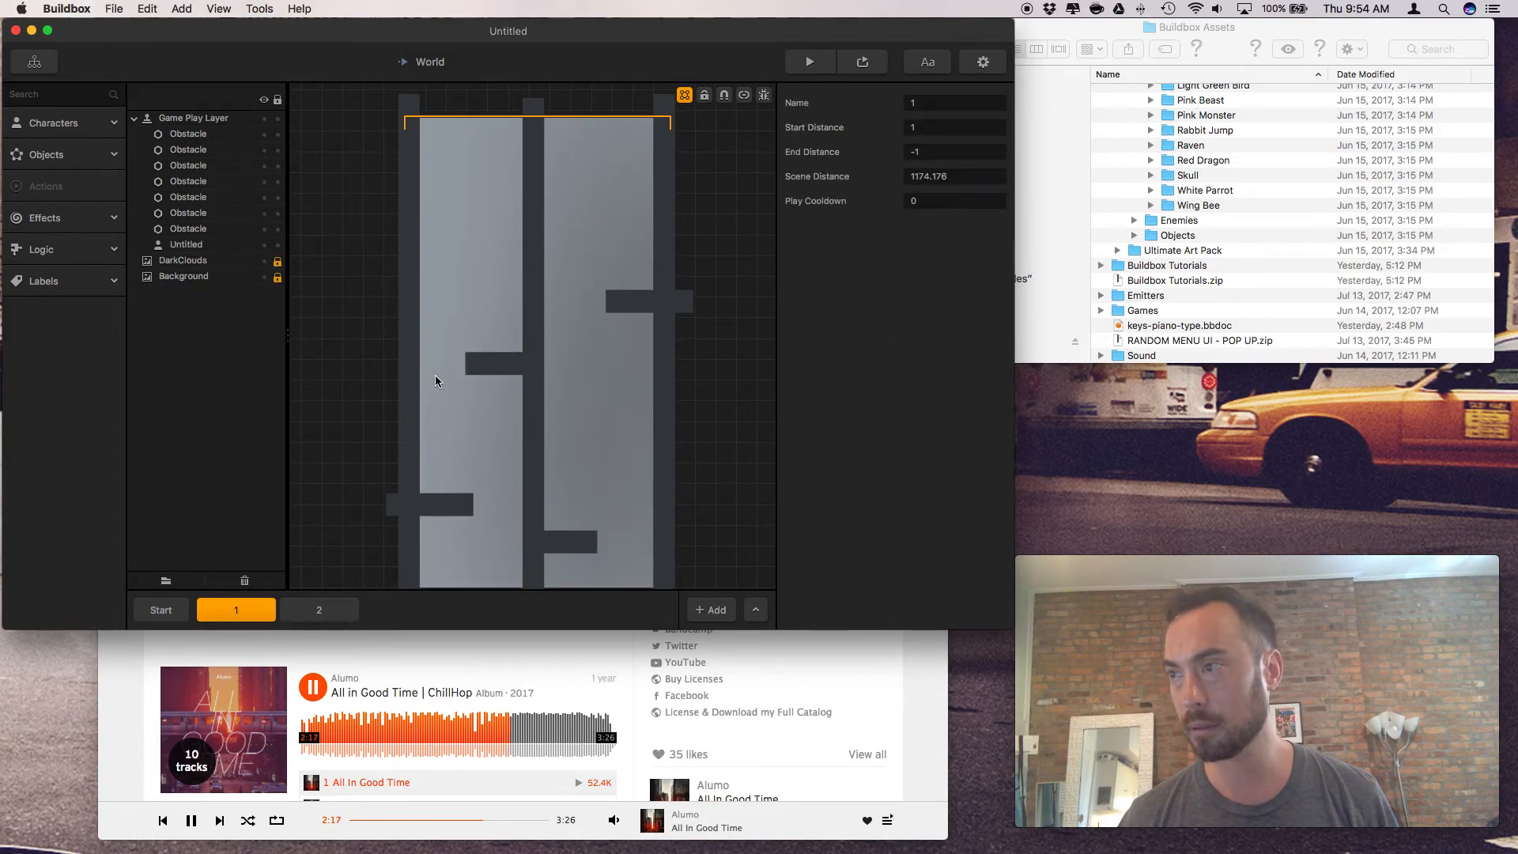
pyautogui.scroll(-3, 446, 378)
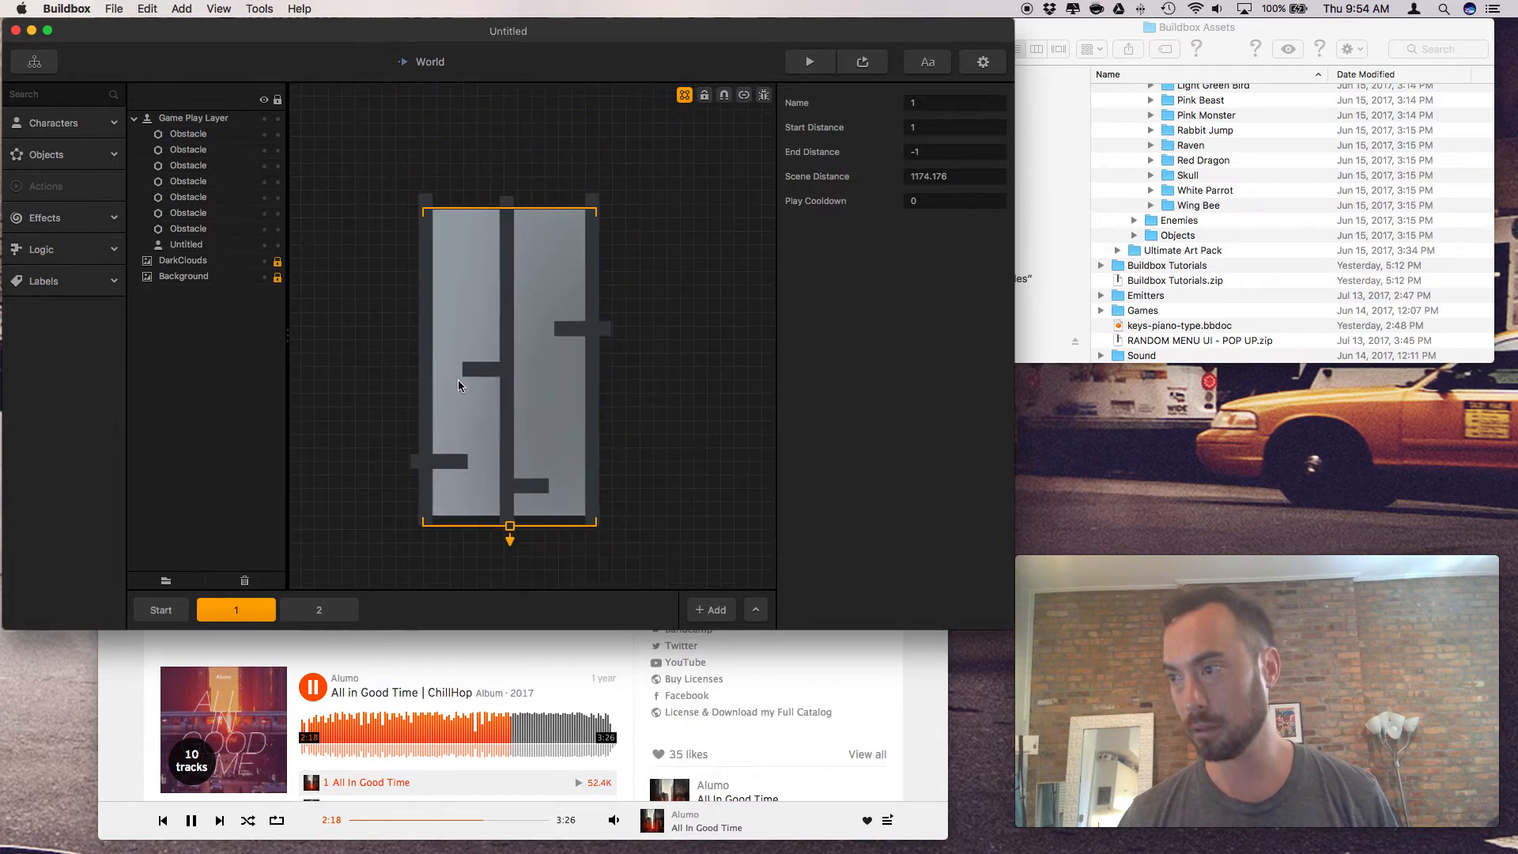
pyautogui.click(39, 62)
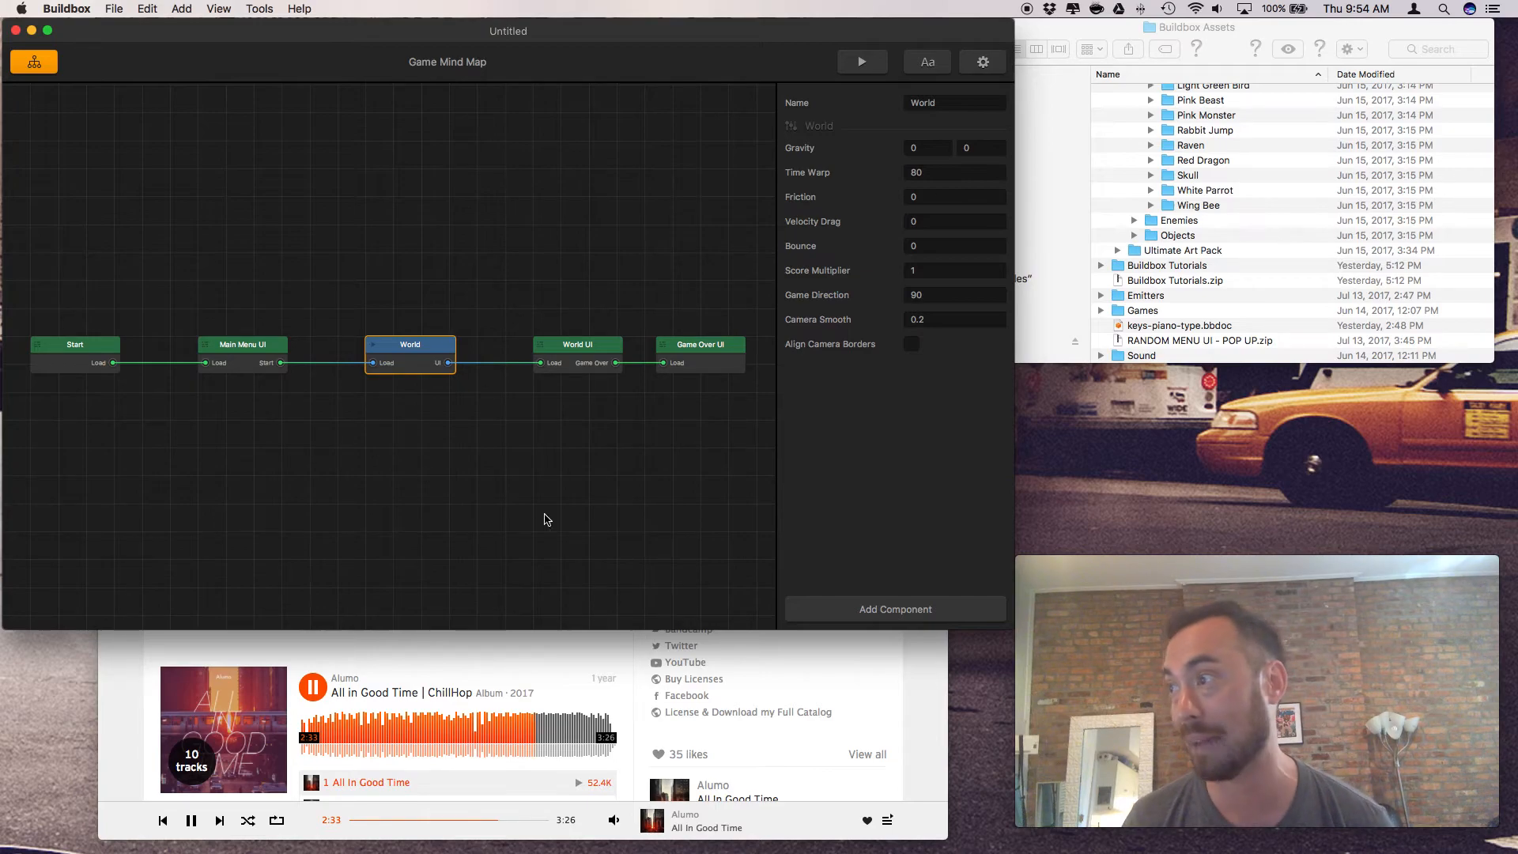
pyautogui.click(872, 611)
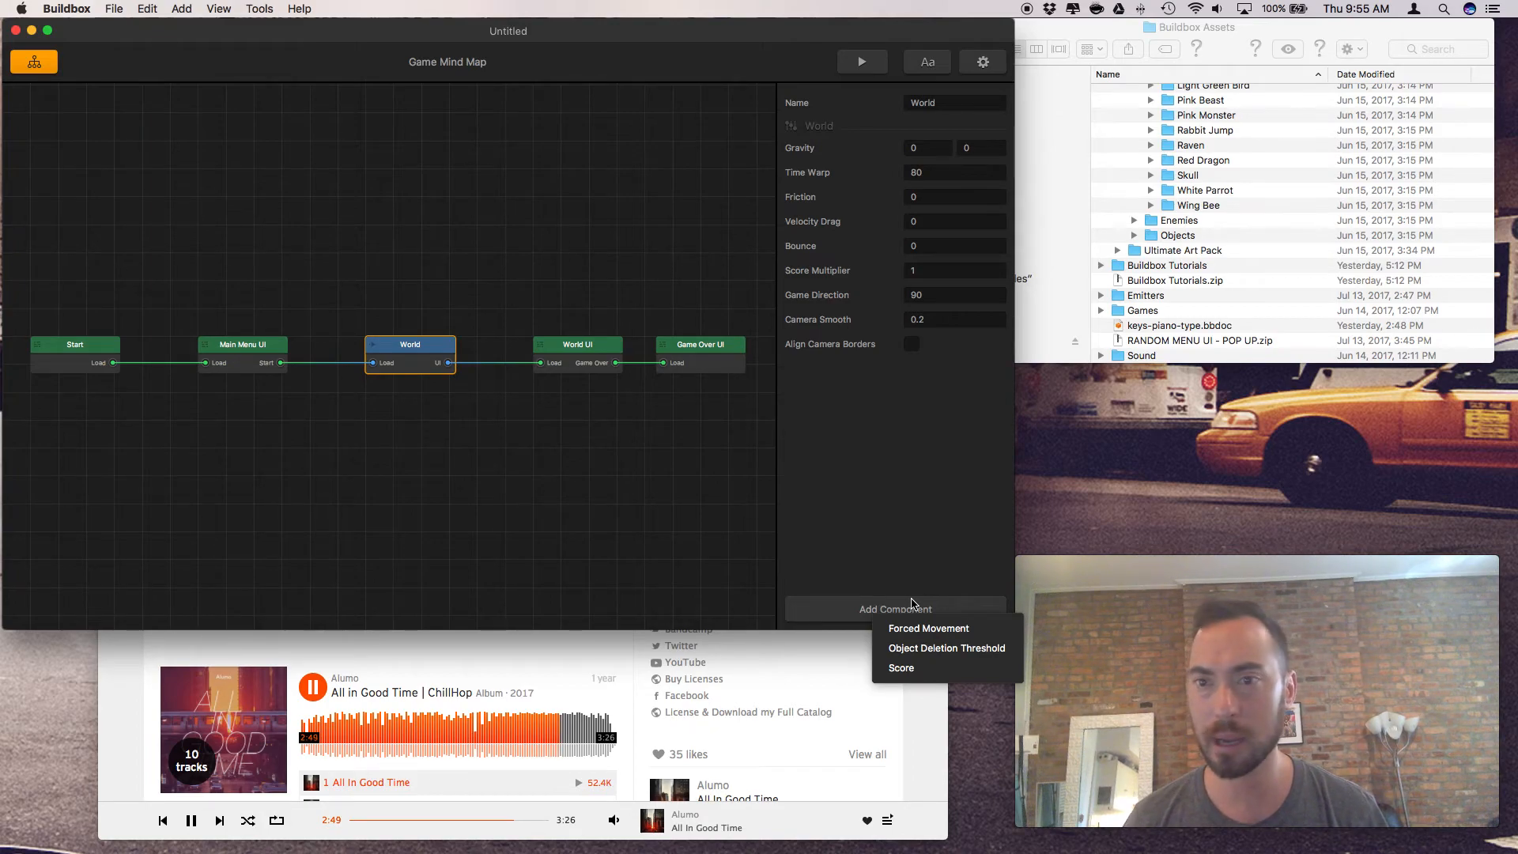
pyautogui.press('Escape')
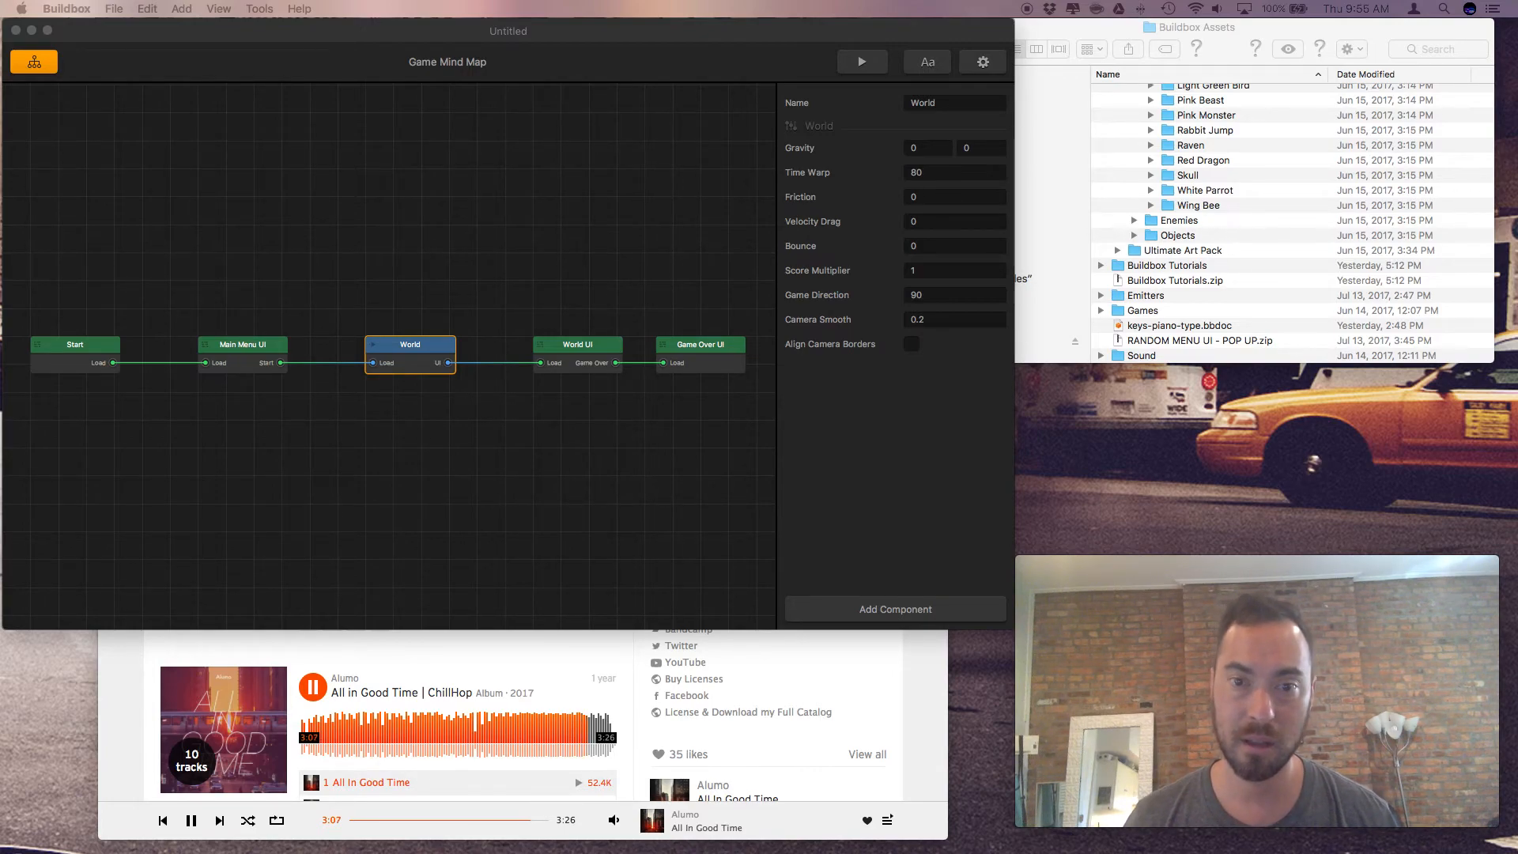
# Search the Buildbox user manual PDF for "time warp", read its entry under Game Screen Options on page 51, and return to Buildbox
pyautogui.moveTo(0, 94); pyautogui.dragTo(1115, 106)
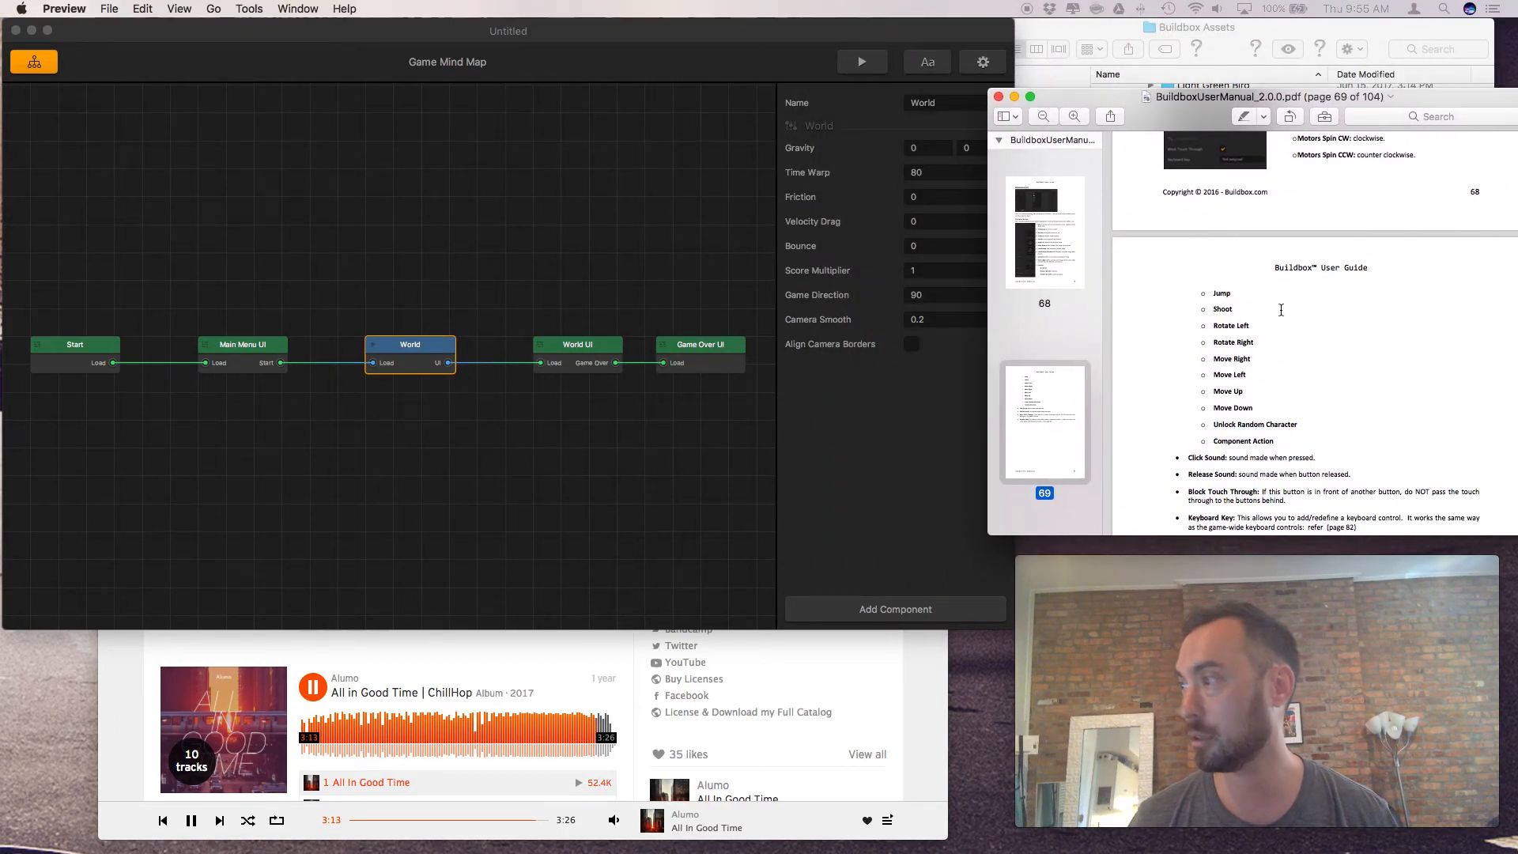
pyautogui.press('super+f')
pyautogui.write('time war')
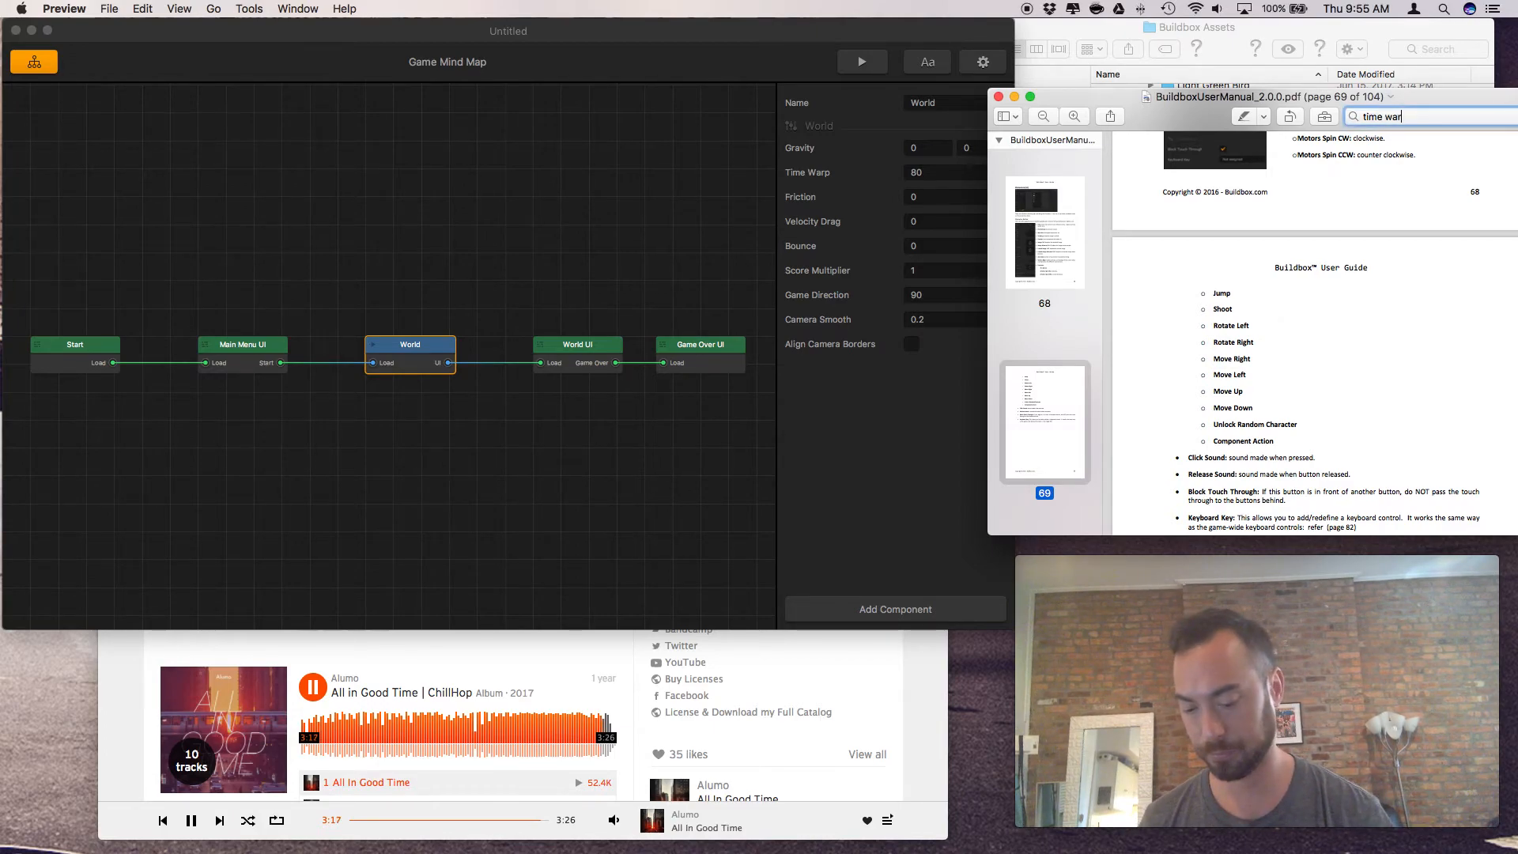
pyautogui.write('p')
pyautogui.press('Return')
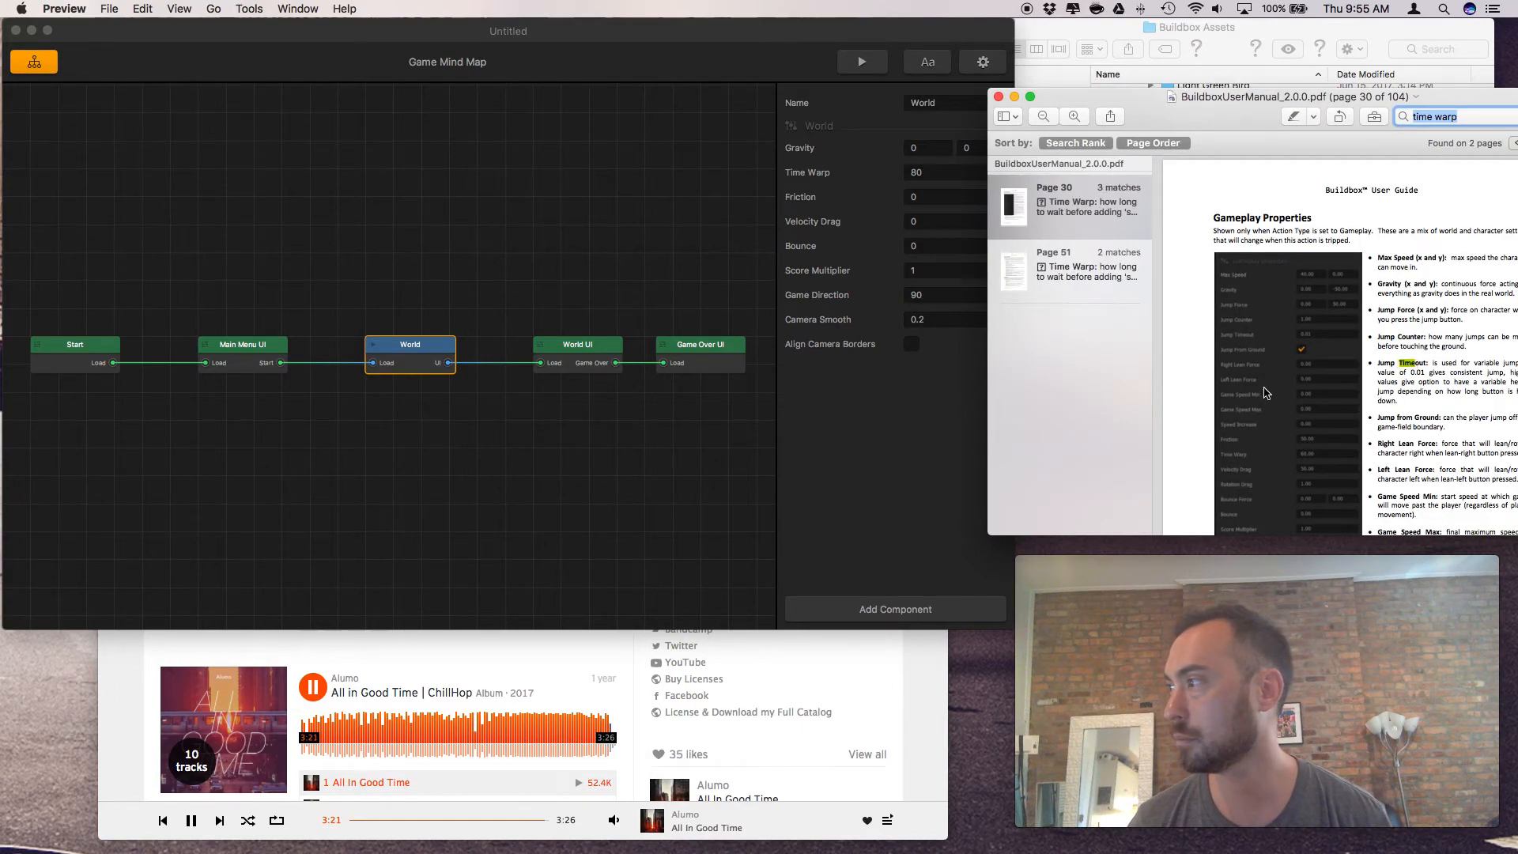
pyautogui.moveTo(1245, 106); pyautogui.dragTo(1187, 103)
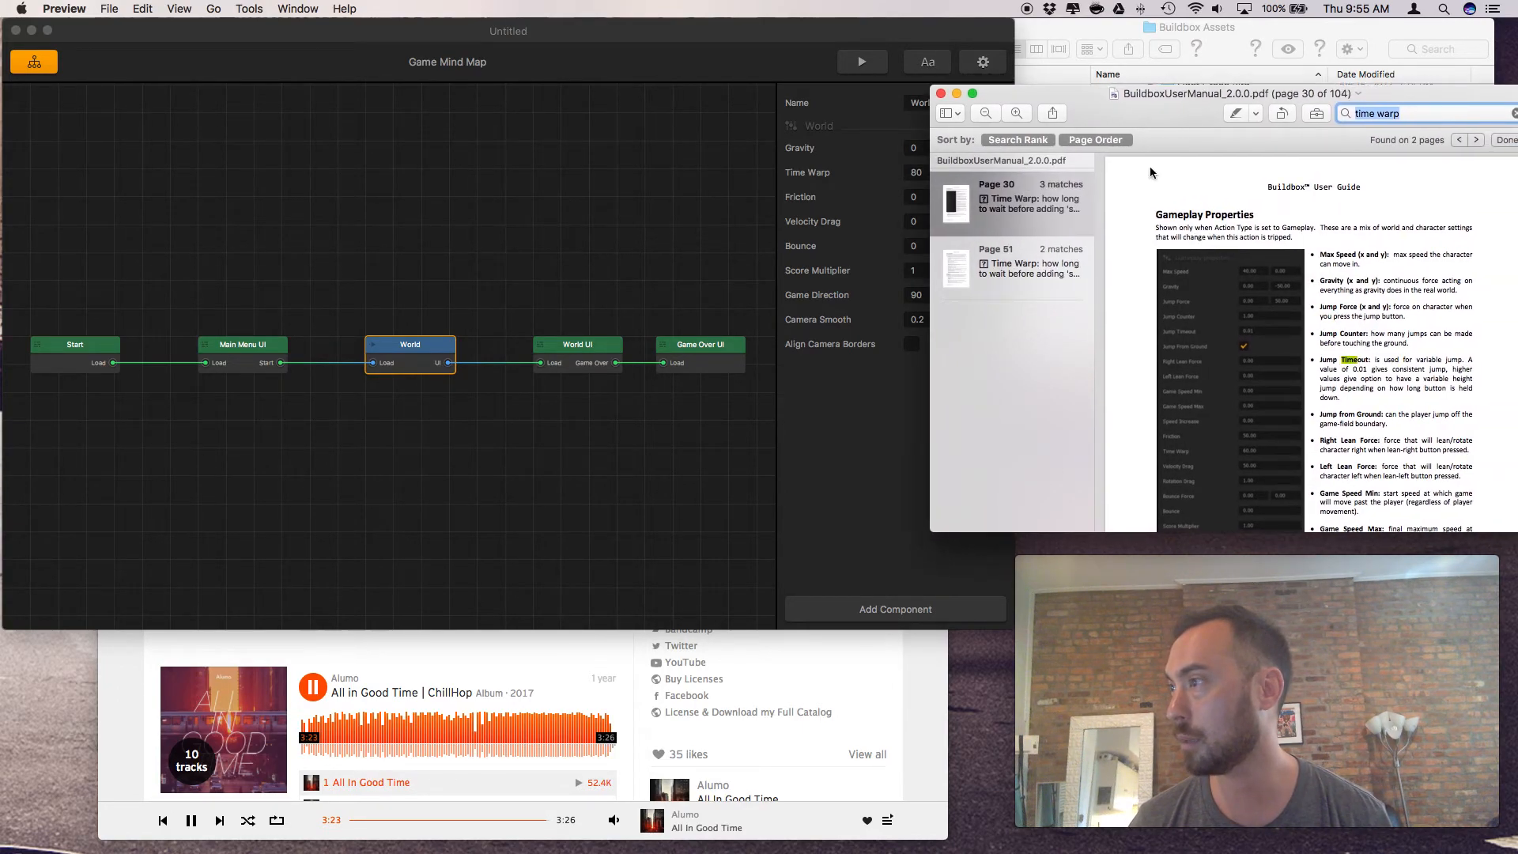
pyautogui.click(1018, 269)
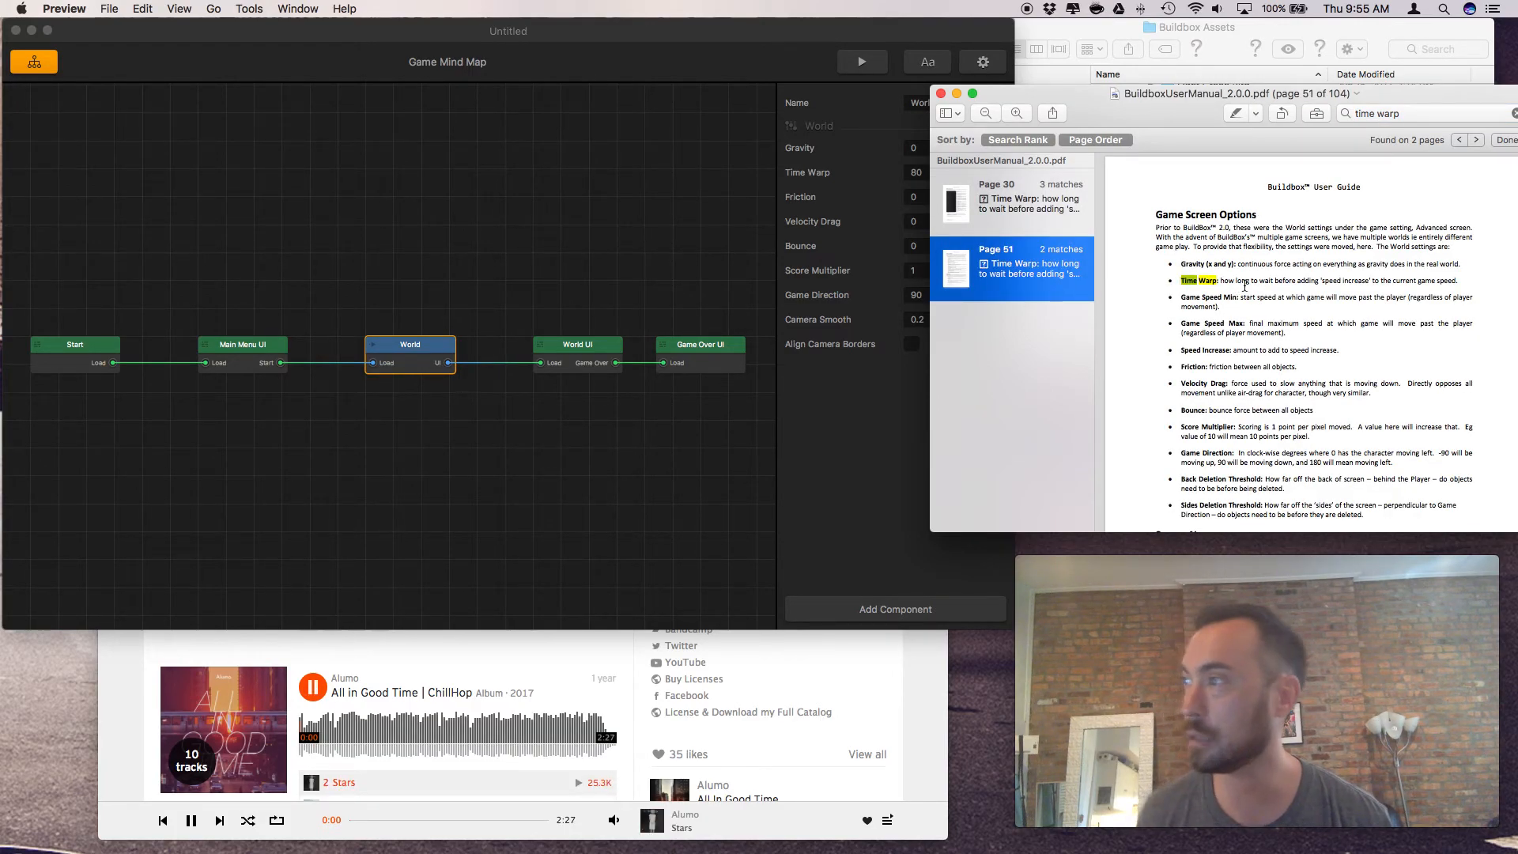
pyautogui.click(854, 402)
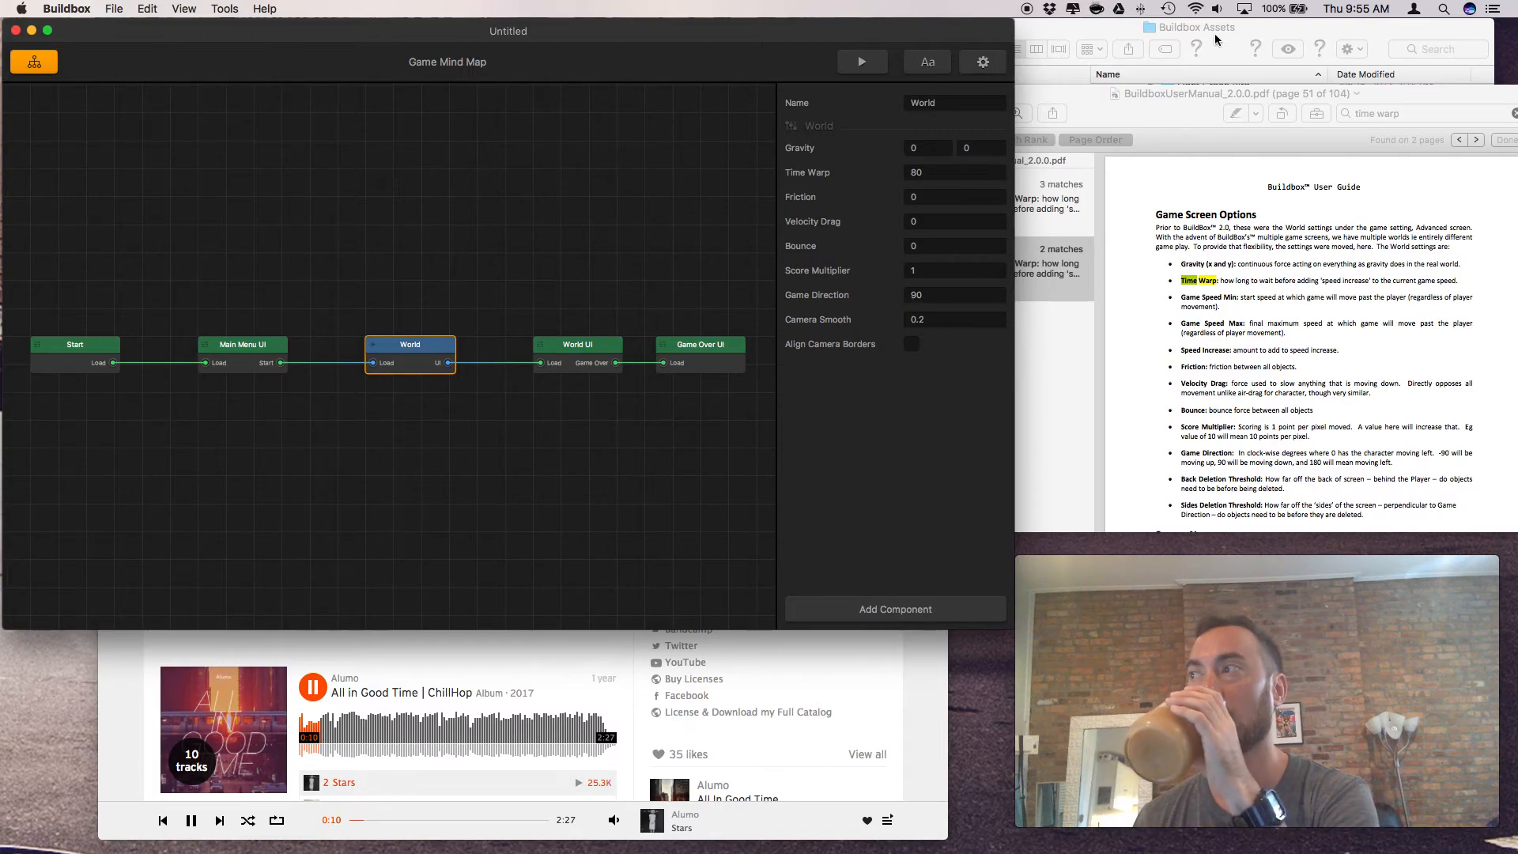
# In Finder's Buildbox Assets folder, preview Flying.gif from the Wing Bee GIF Preview folder, and switch back to Buildbox
pyautogui.click(1239, 30)
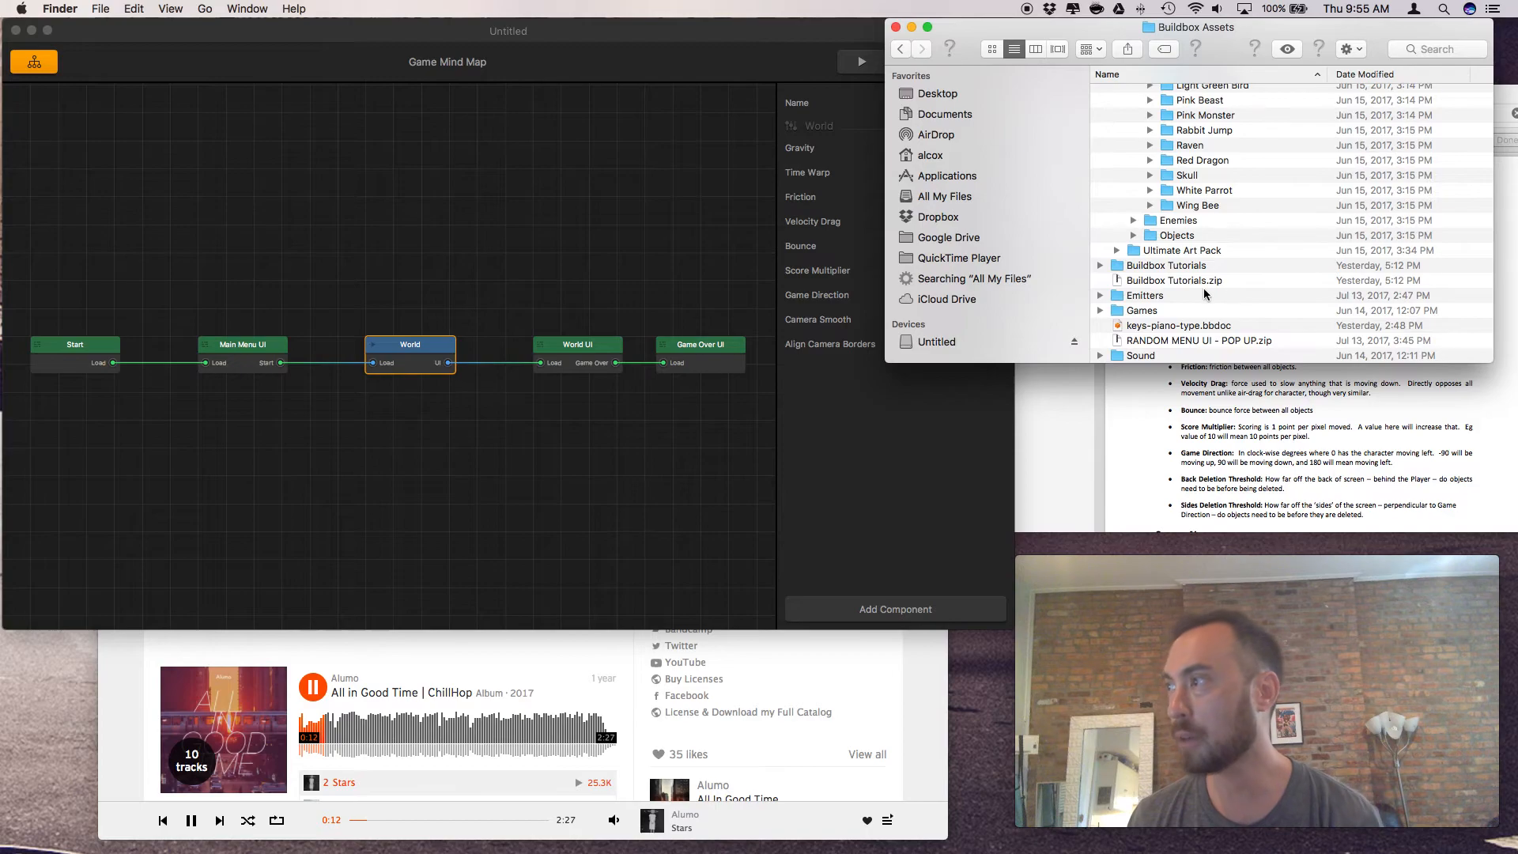
pyautogui.click(1149, 206)
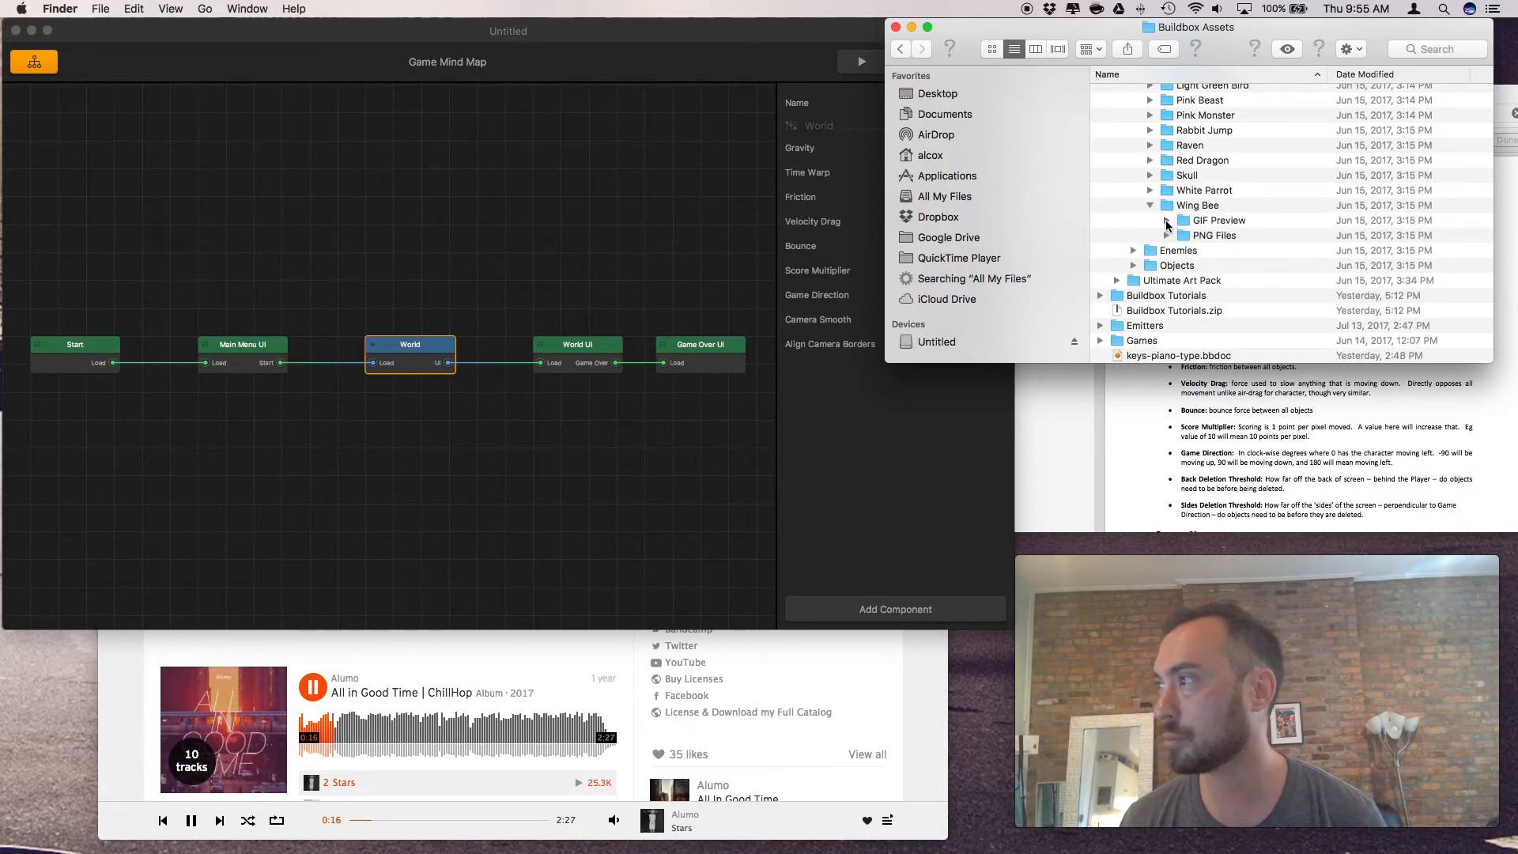
pyautogui.click(1167, 220)
pyautogui.click(1204, 237)
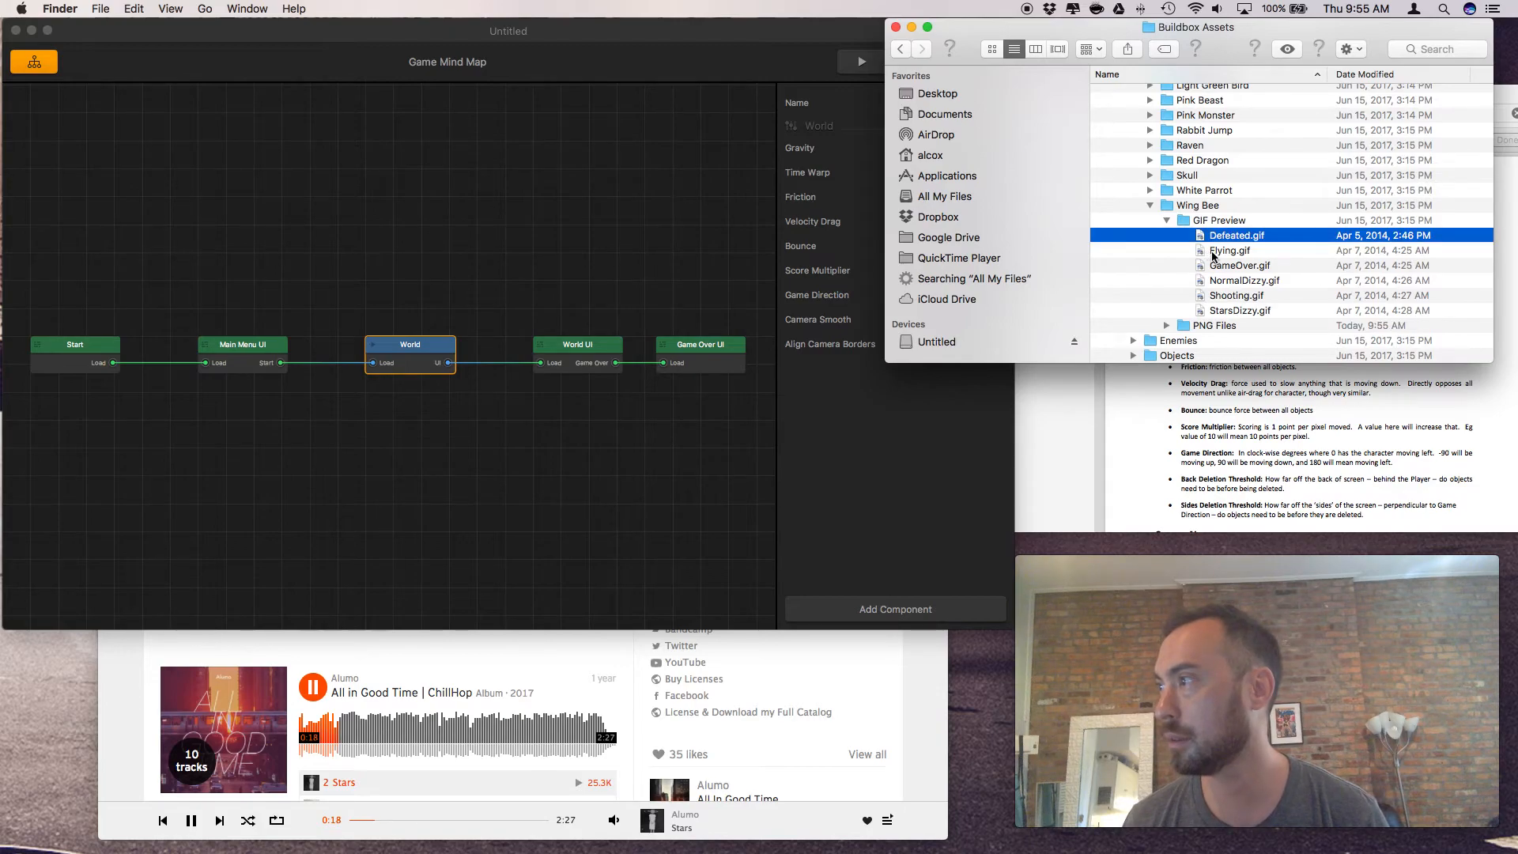
pyautogui.click(1214, 253)
pyautogui.press('space')
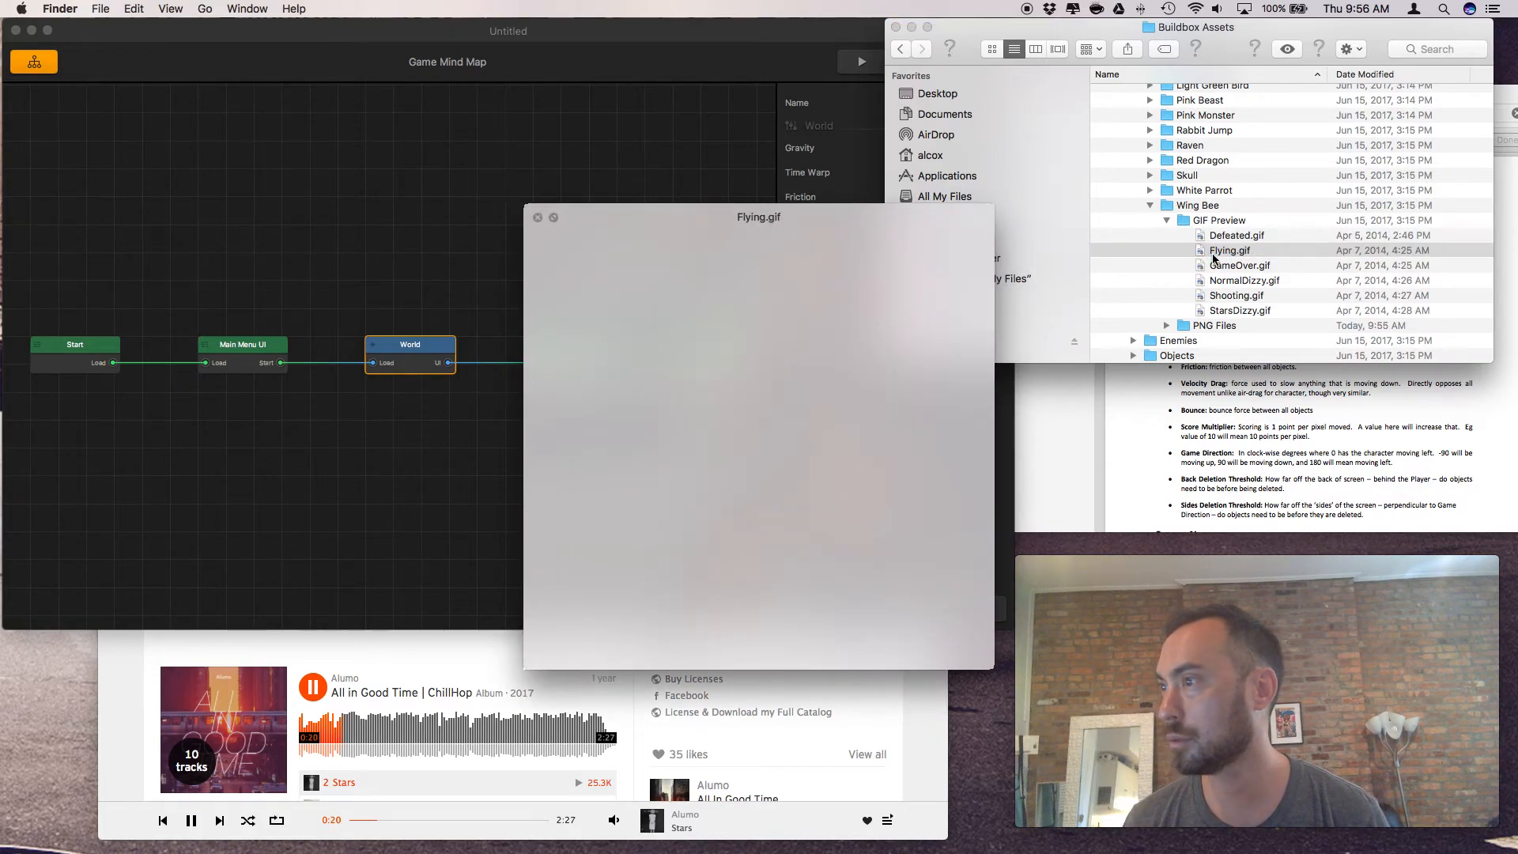
pyautogui.press('space')
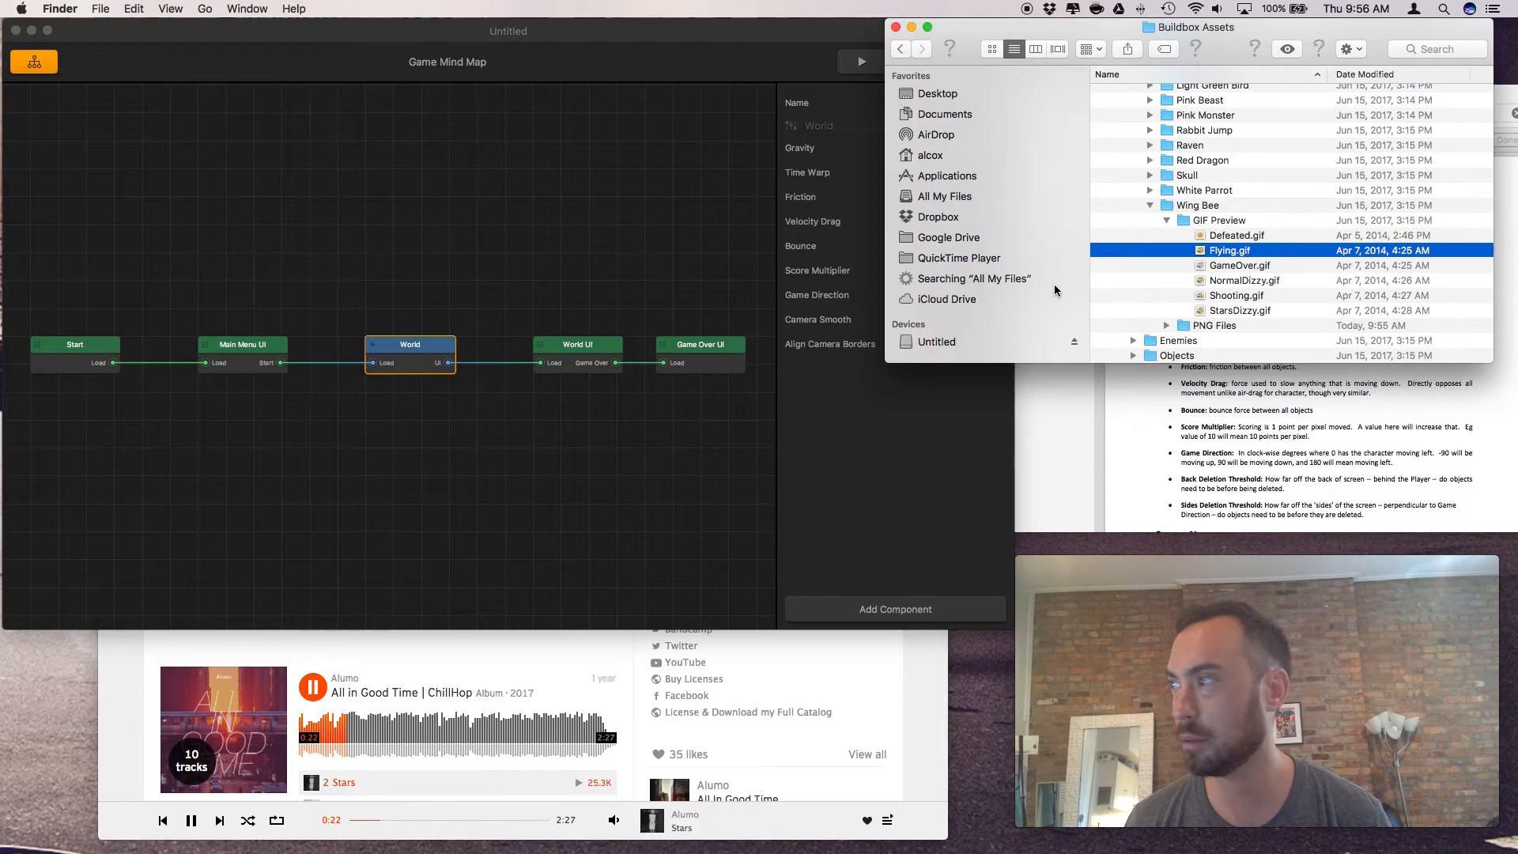
pyautogui.click(1167, 220)
pyautogui.click(505, 412)
# Open the World and look over the layouts of scene 1 and the Start scene
pyautogui.click(416, 362)
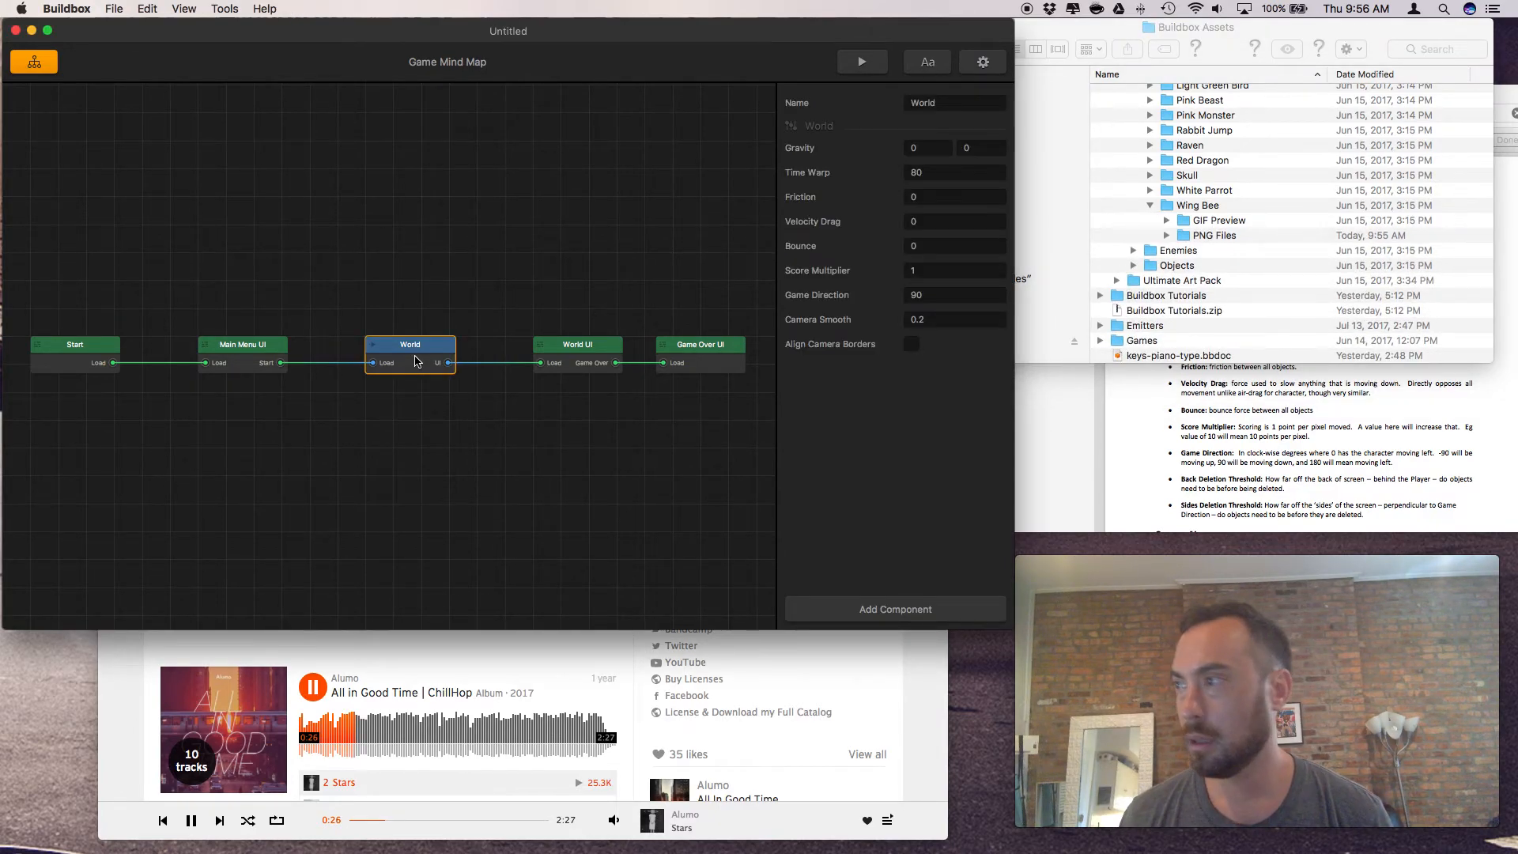
pyautogui.doubleClick(416, 361)
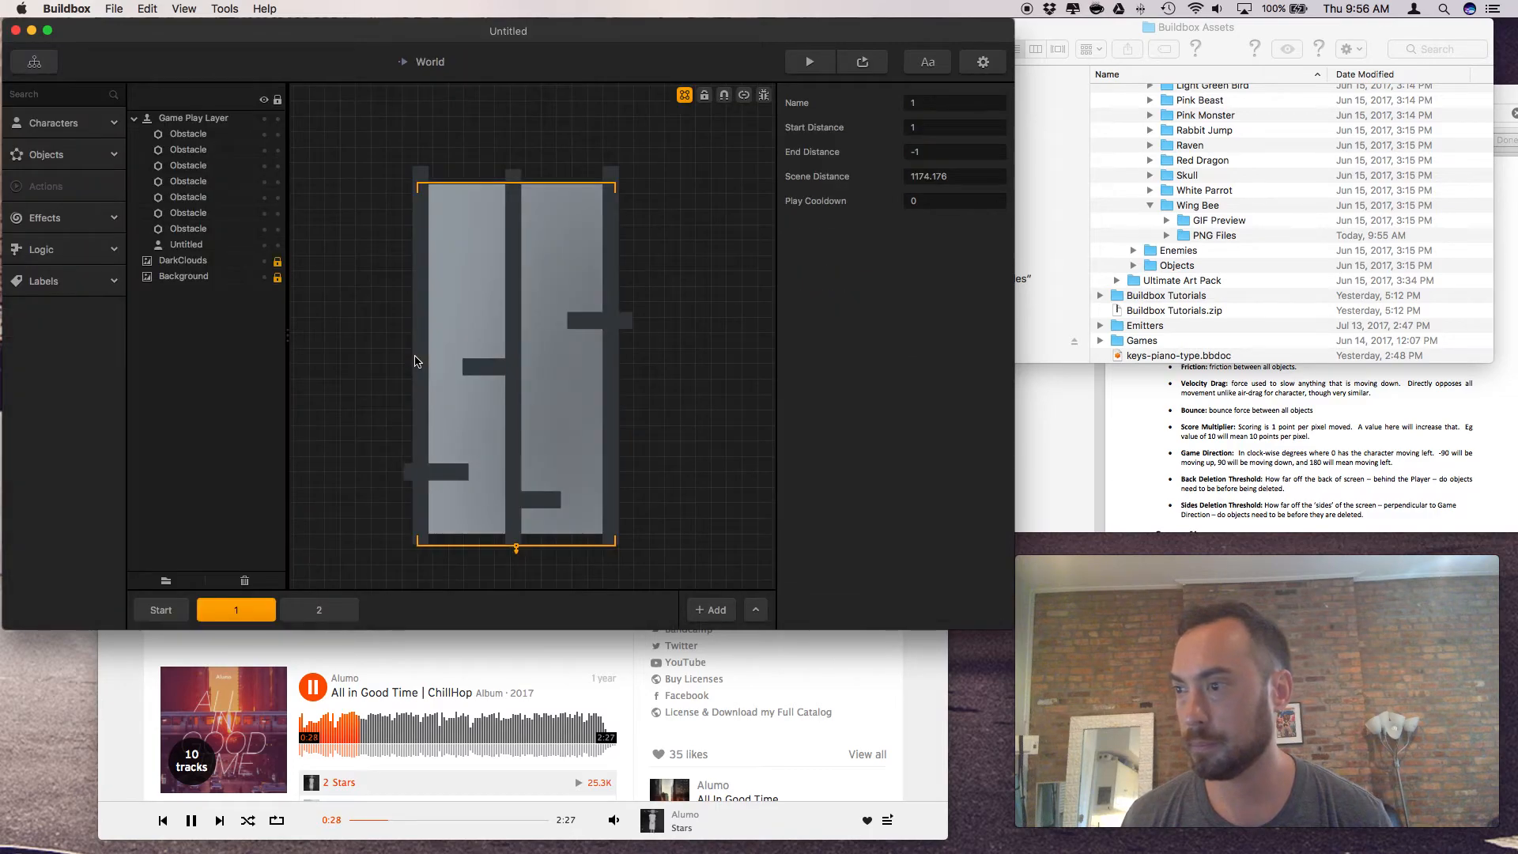
pyautogui.click(161, 613)
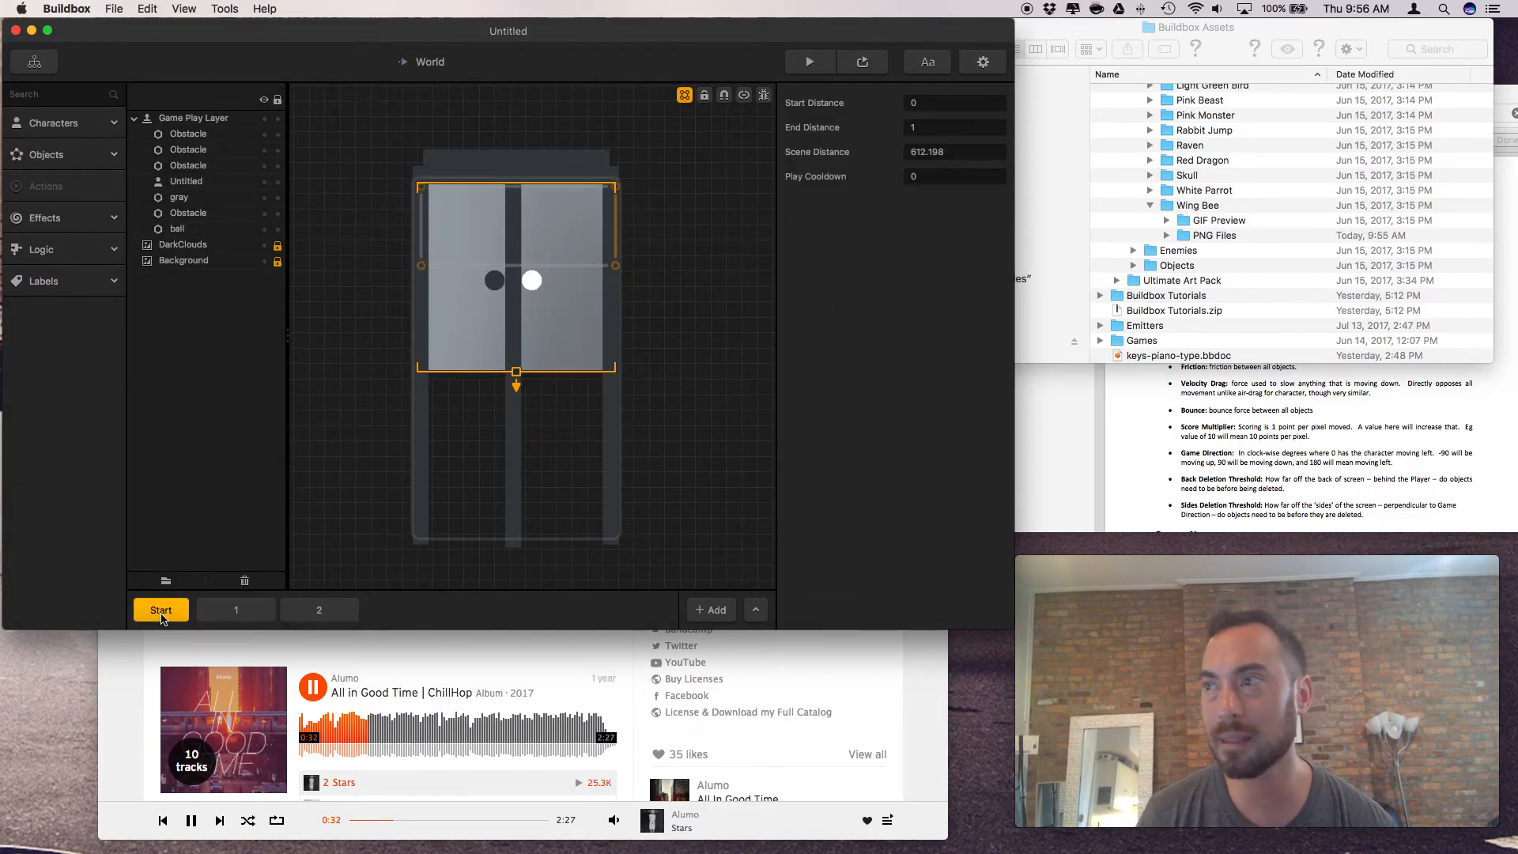
# Set the World node's Game Direction to -90 in the Game Mind Map
pyautogui.click(34, 62)
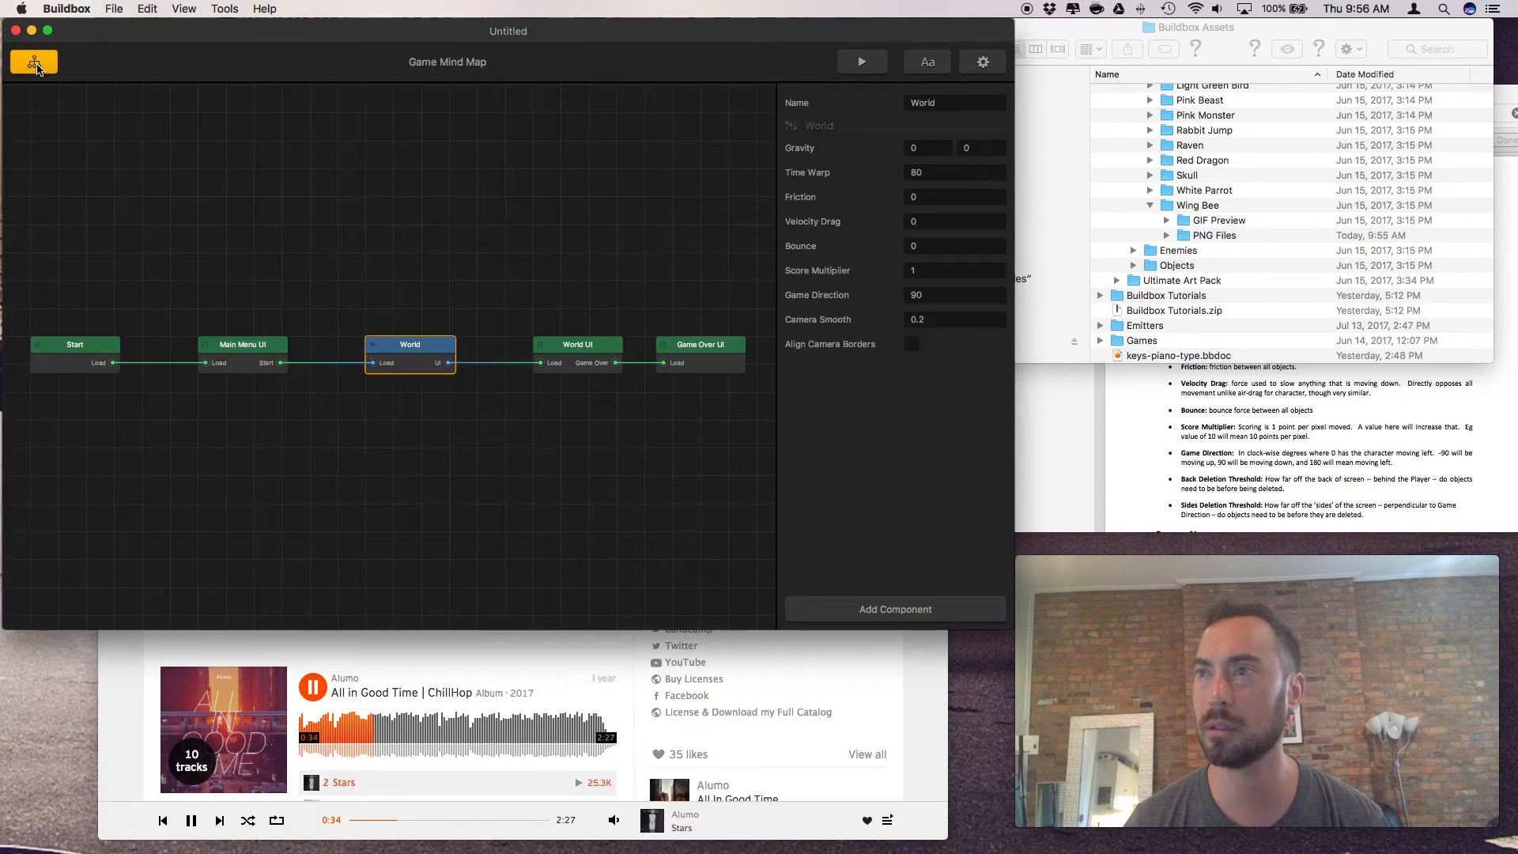
pyautogui.click(910, 297)
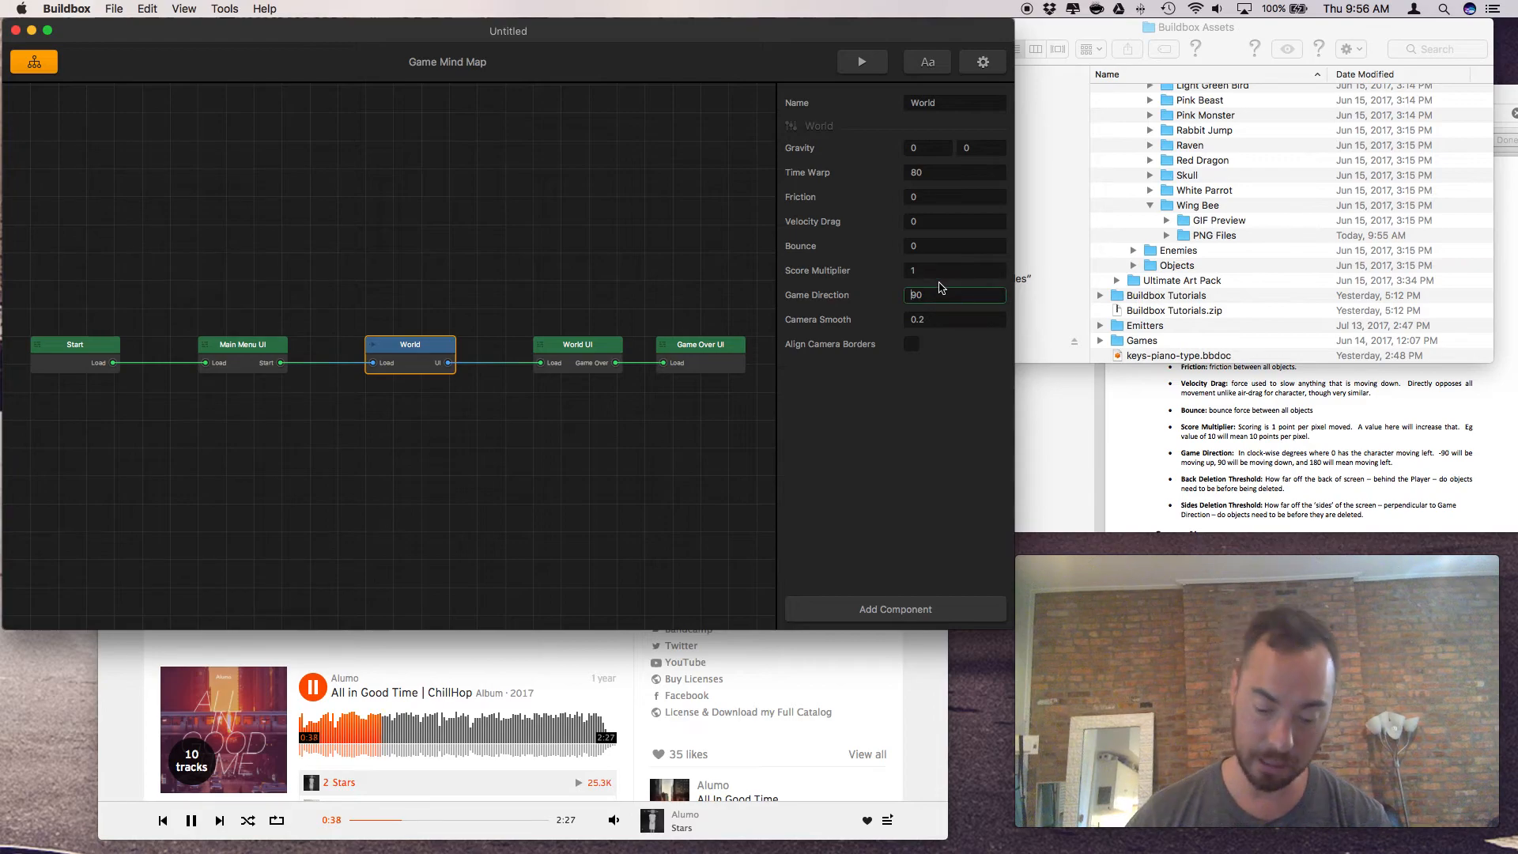
pyautogui.write('-')
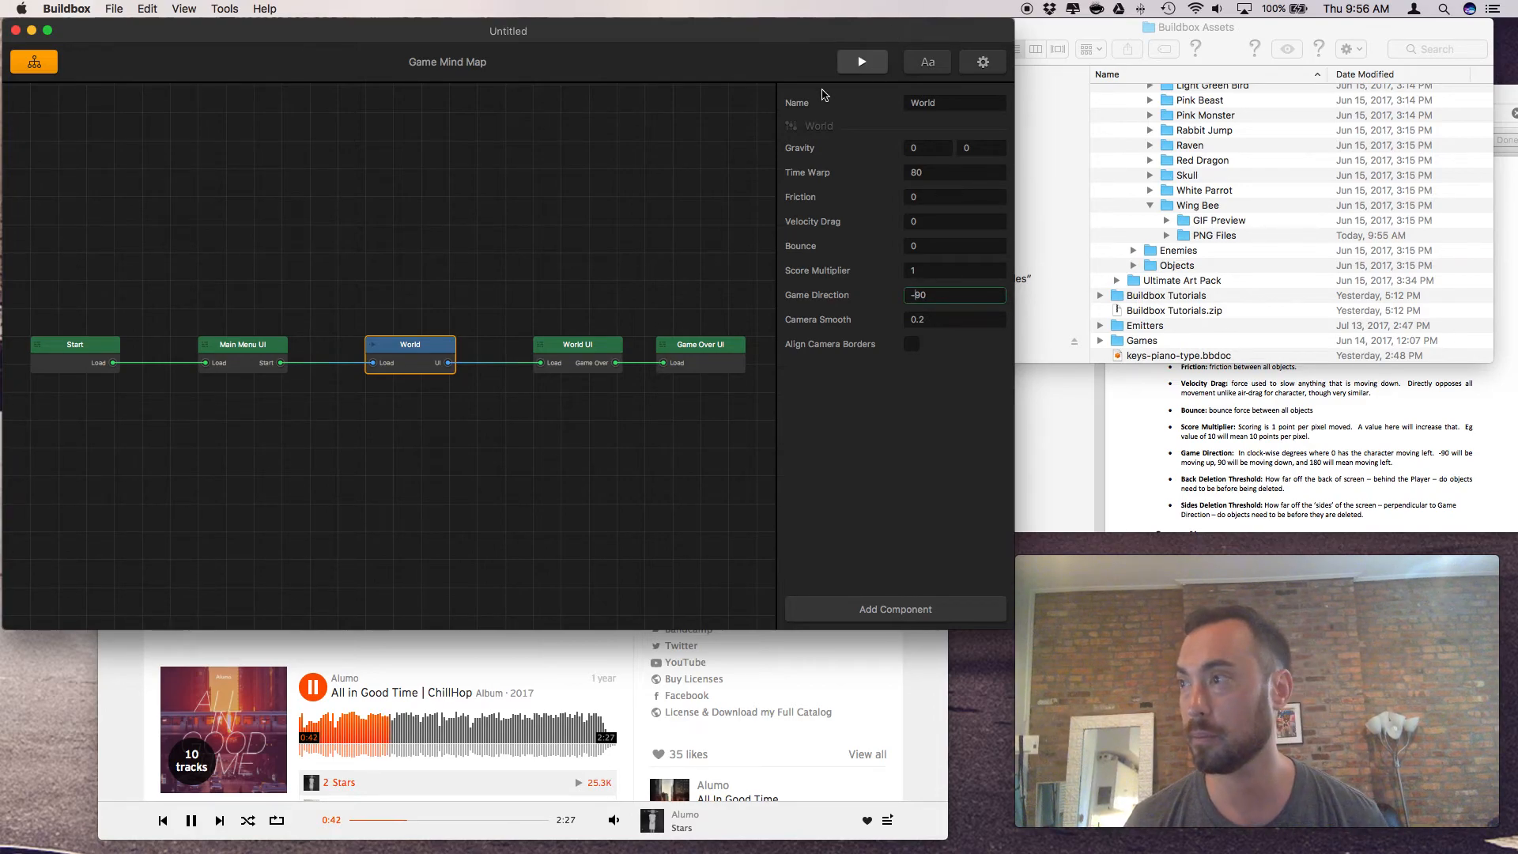
# Move the wide obstacle below the Start scene to about Y -49, preview the game, and close the preview
pyautogui.doubleClick(431, 354)
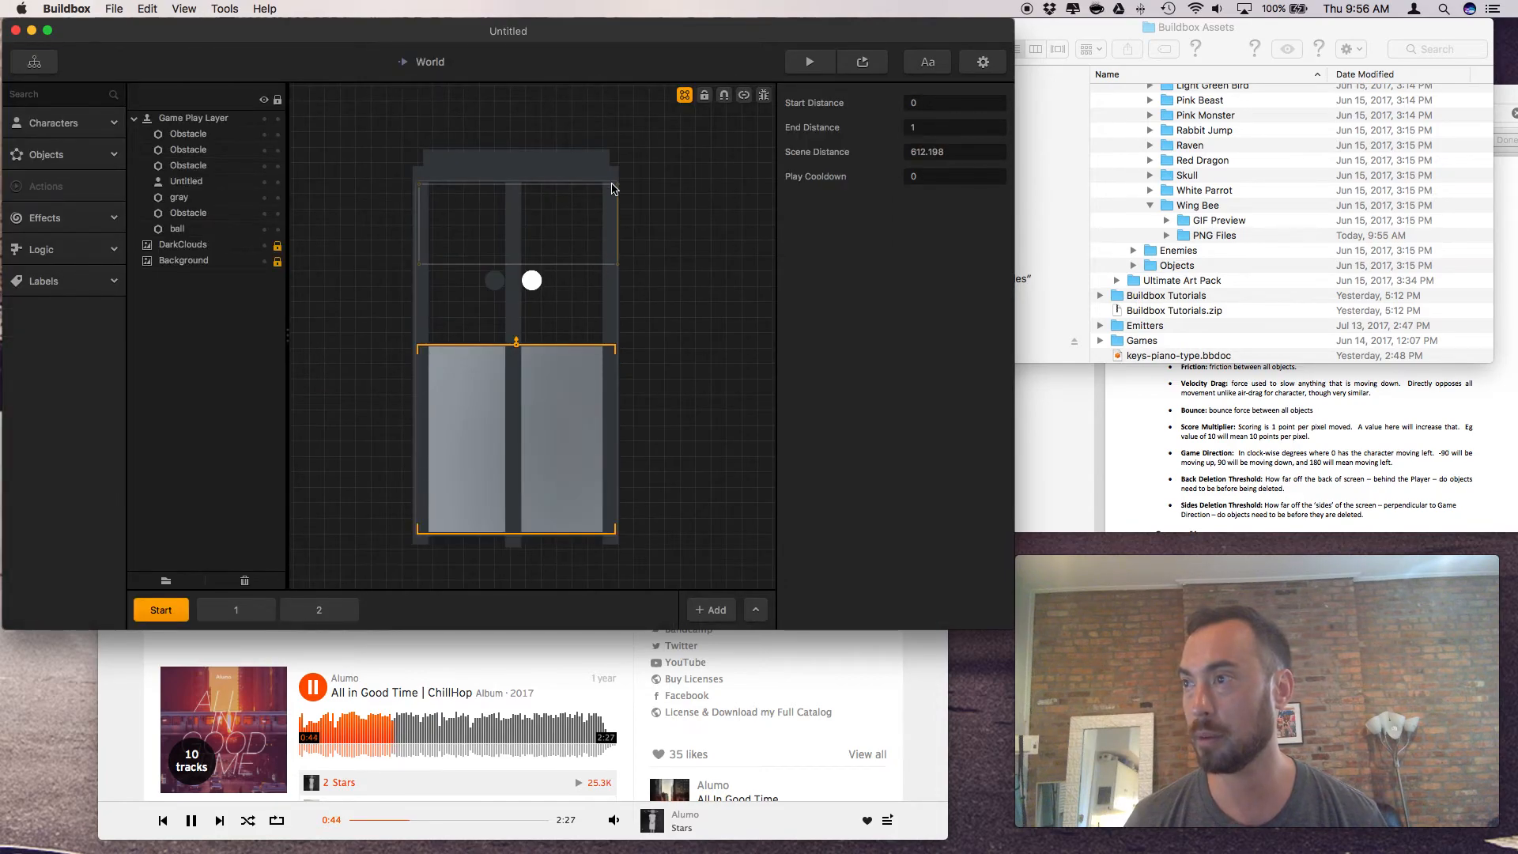
pyautogui.moveTo(584, 171); pyautogui.dragTo(576, 554)
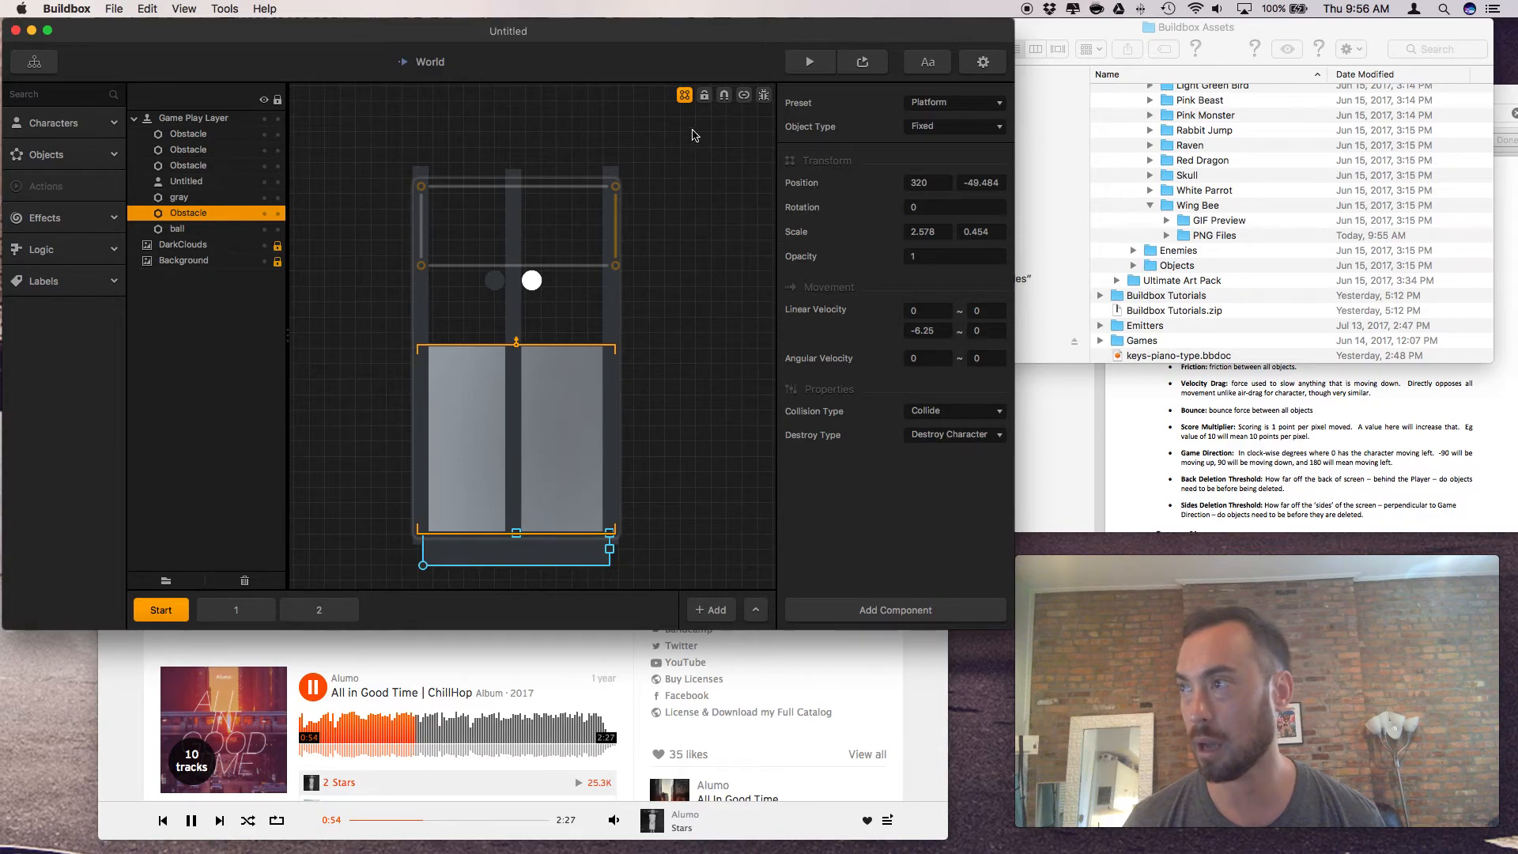
pyautogui.click(810, 63)
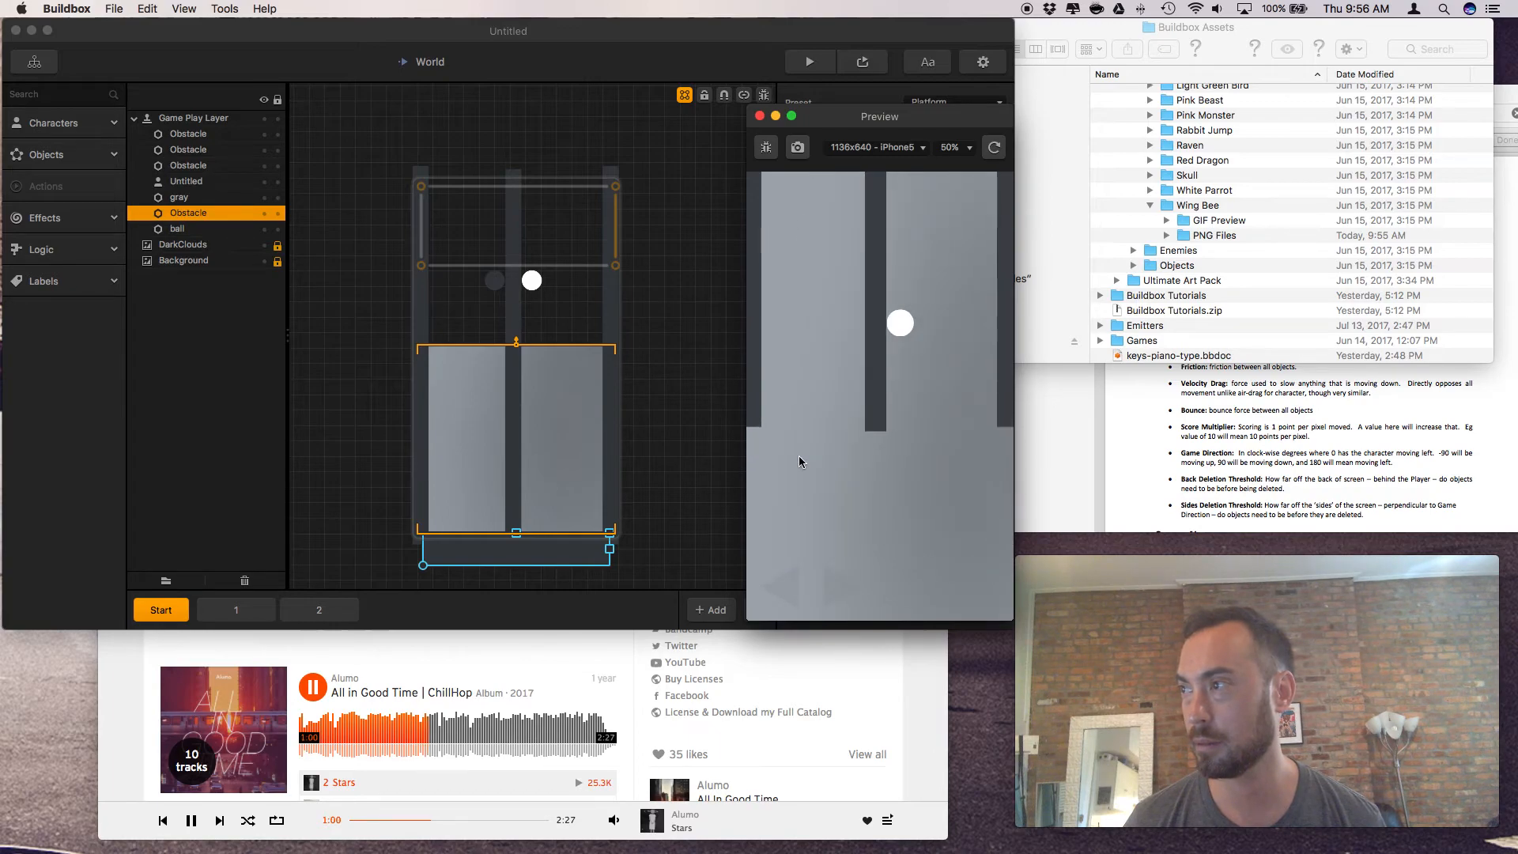
pyautogui.click(759, 117)
# Restore the World node's Game Direction to 90 in the Game Mind Map
pyautogui.click(34, 62)
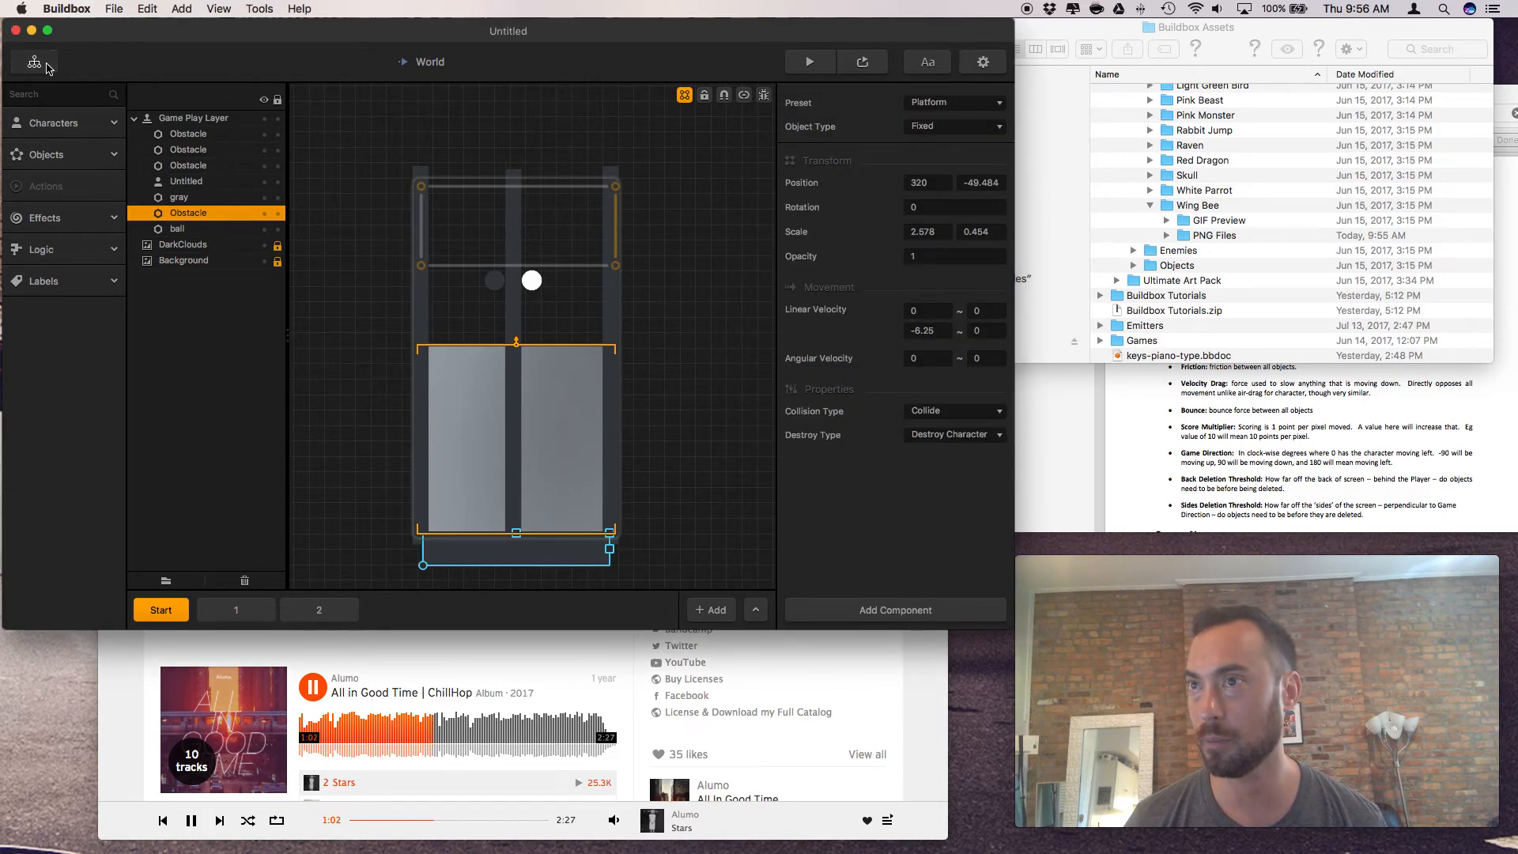
pyautogui.click(913, 297)
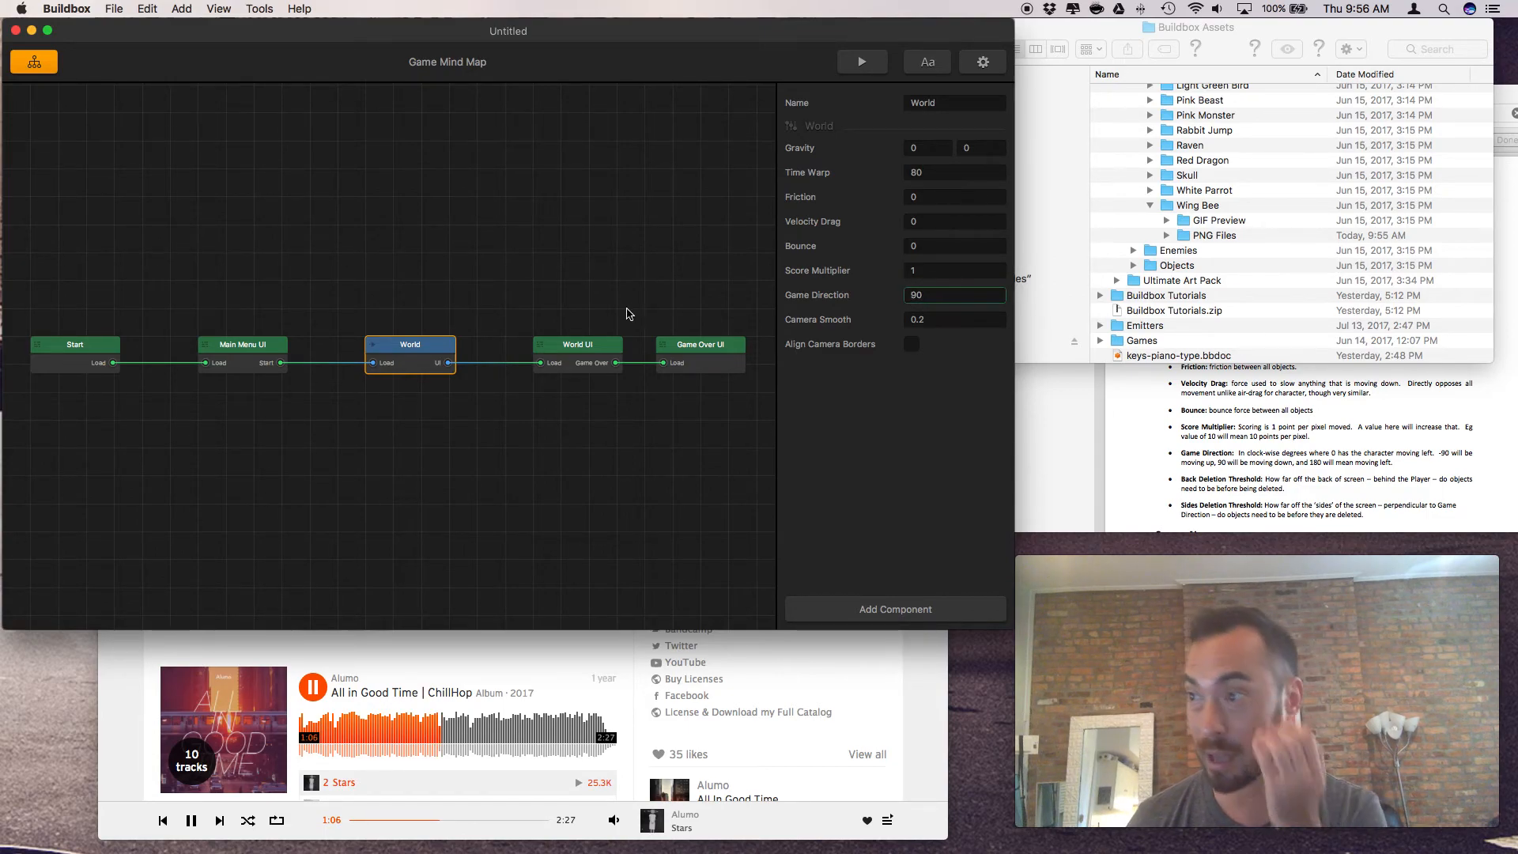
pyautogui.click(569, 302)
# Move the wide obstacle back above the Start scene, to about Y 1191, and deselect it
pyautogui.doubleClick(416, 363)
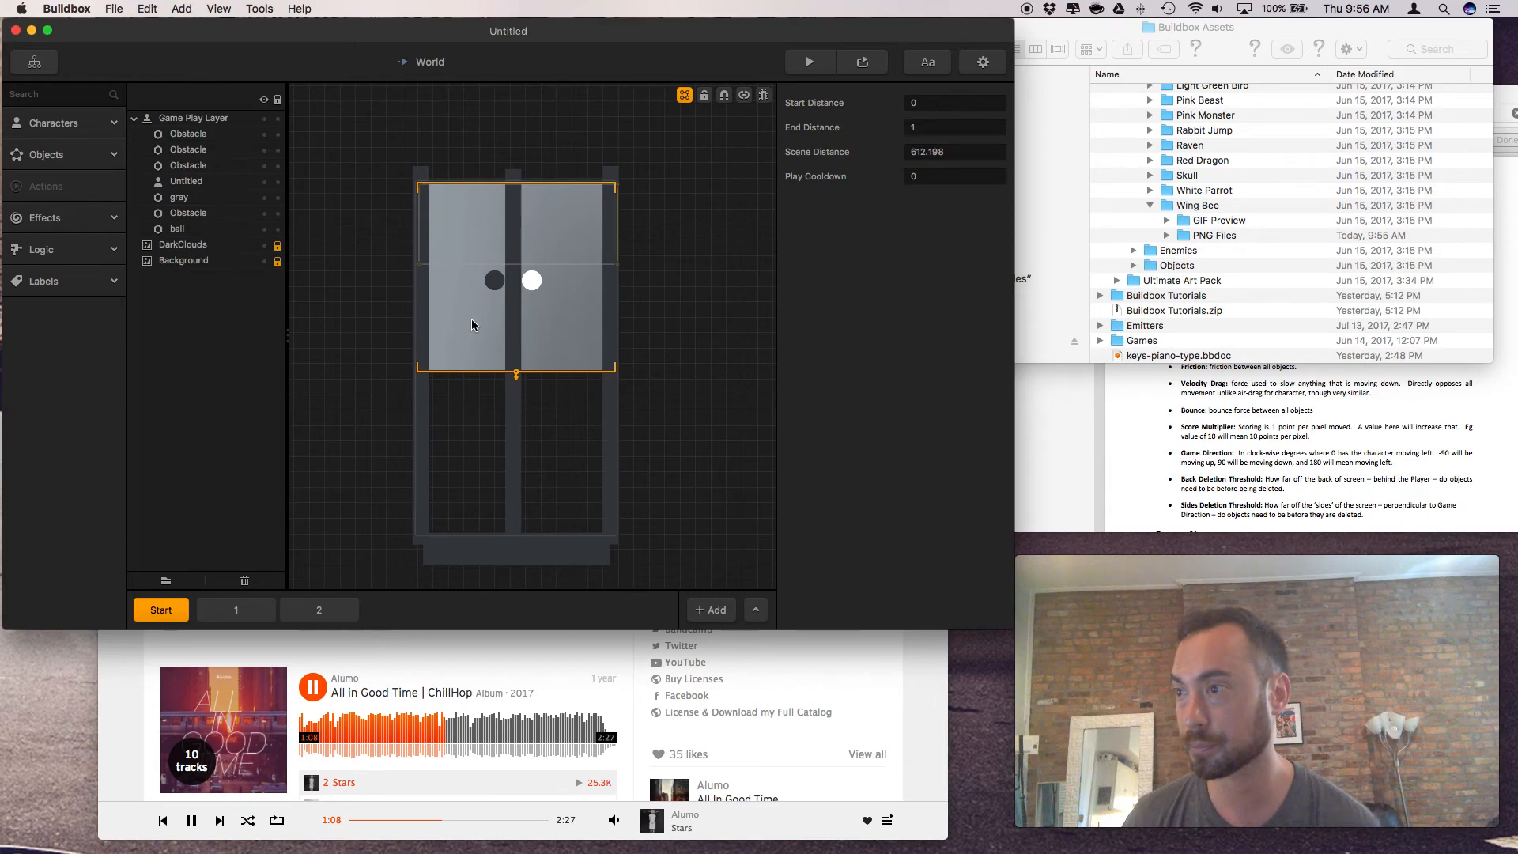
pyautogui.moveTo(573, 566); pyautogui.dragTo(577, 180)
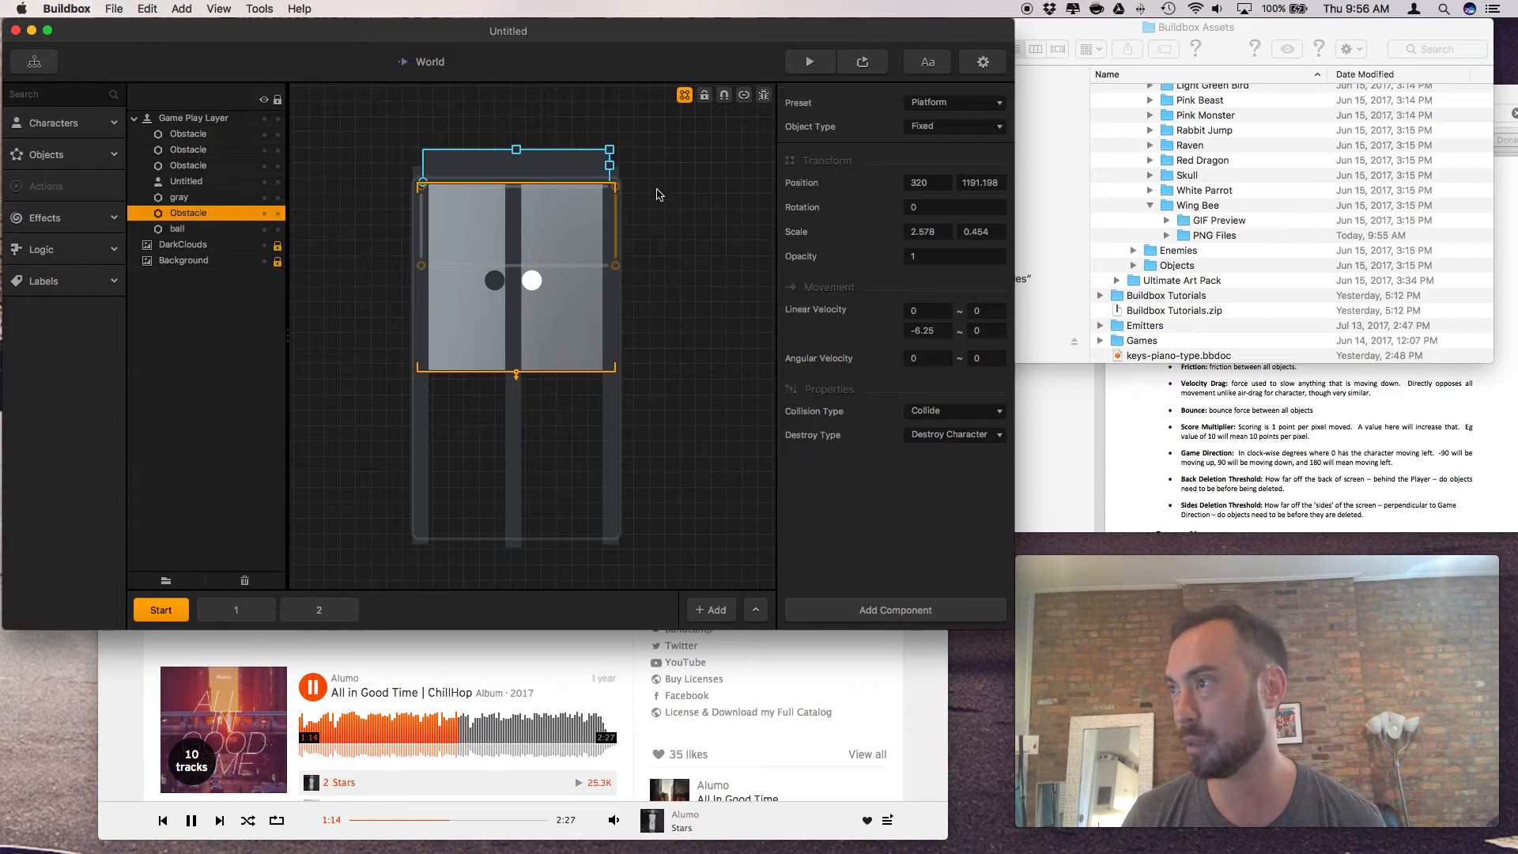
pyautogui.click(676, 171)
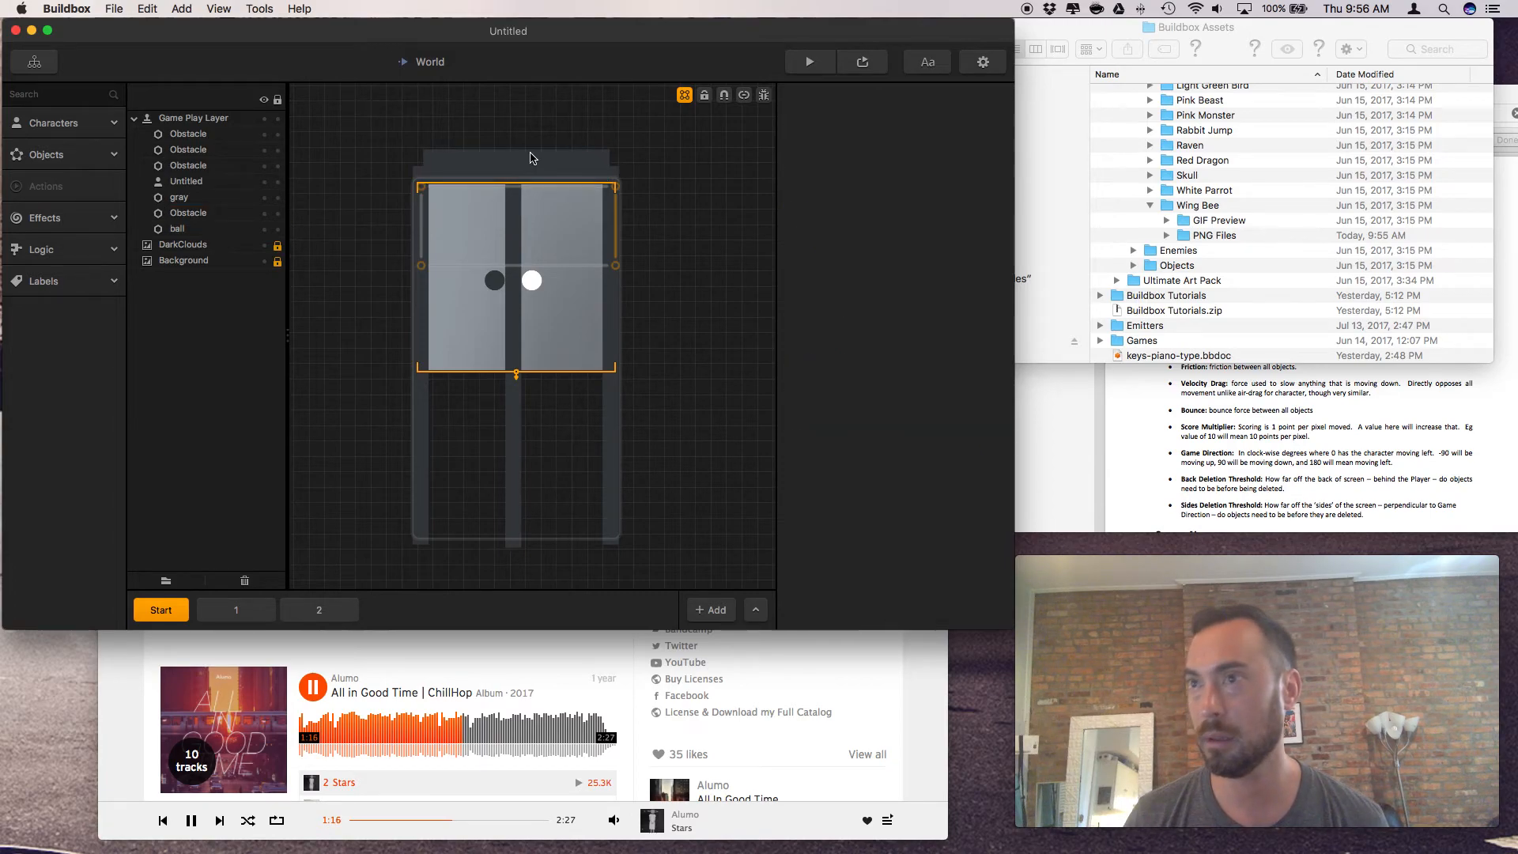
# Inspect the gray ball's settings, the list of objects, and the Untitled character's animation, sound and effect options
pyautogui.click(71, 122)
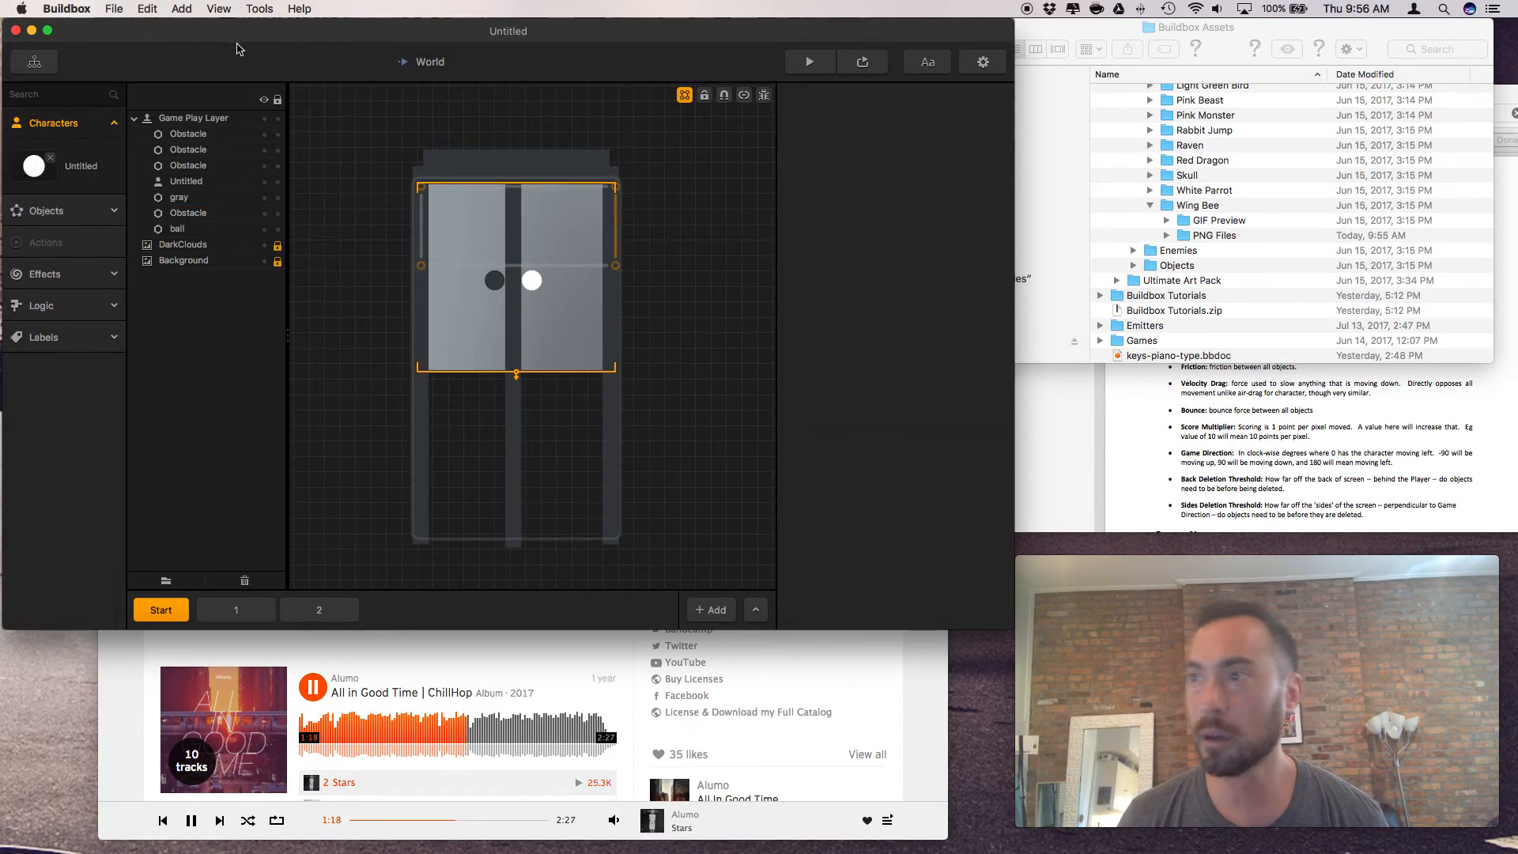
pyautogui.click(493, 282)
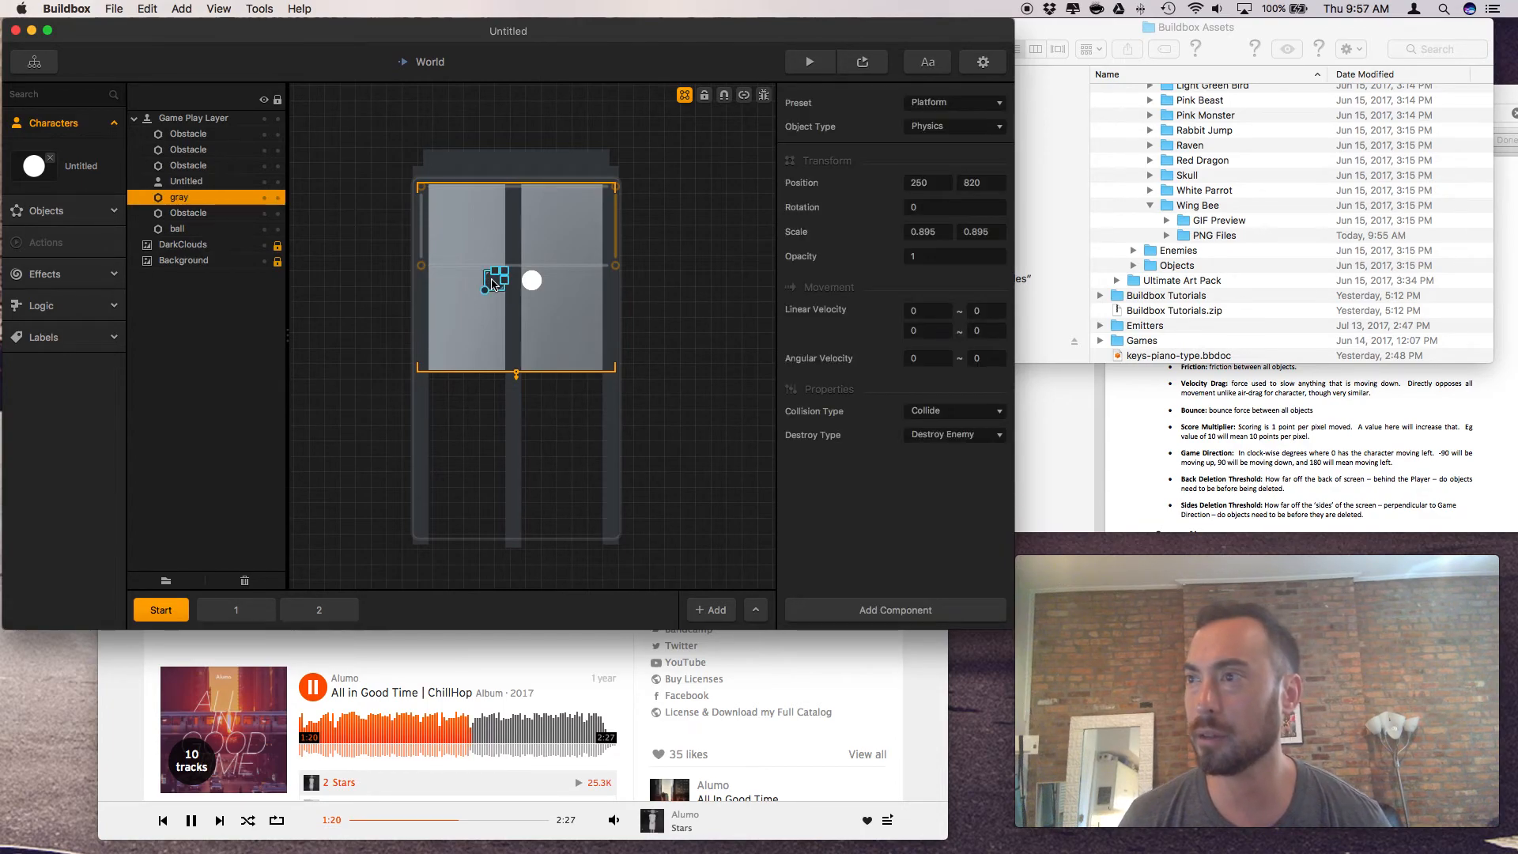
pyautogui.click(96, 212)
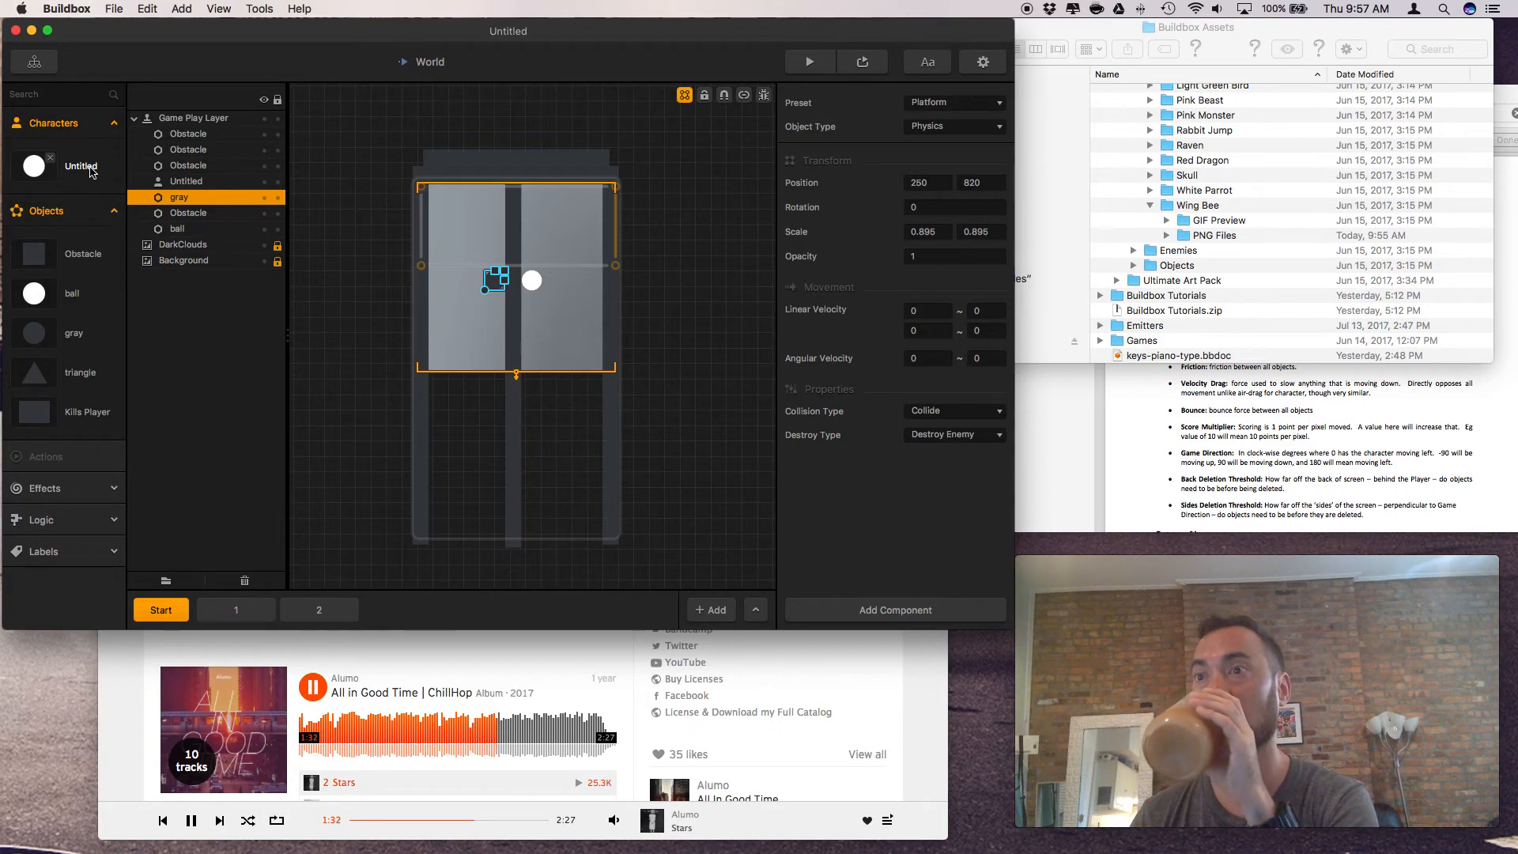
pyautogui.click(91, 172)
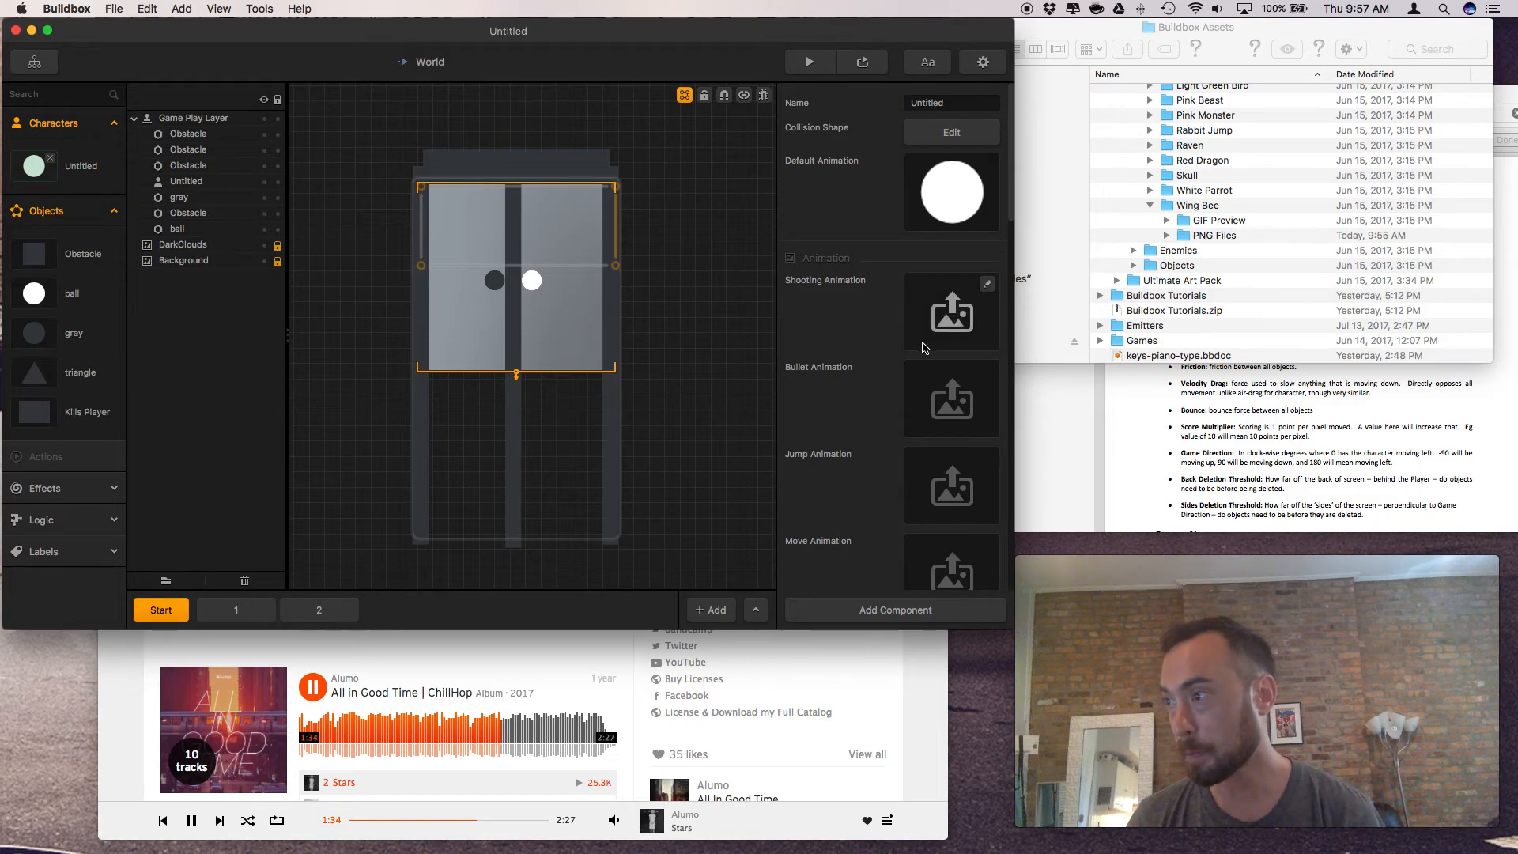
pyautogui.scroll(-8, 893, 349)
pyautogui.scroll(-5, 894, 350)
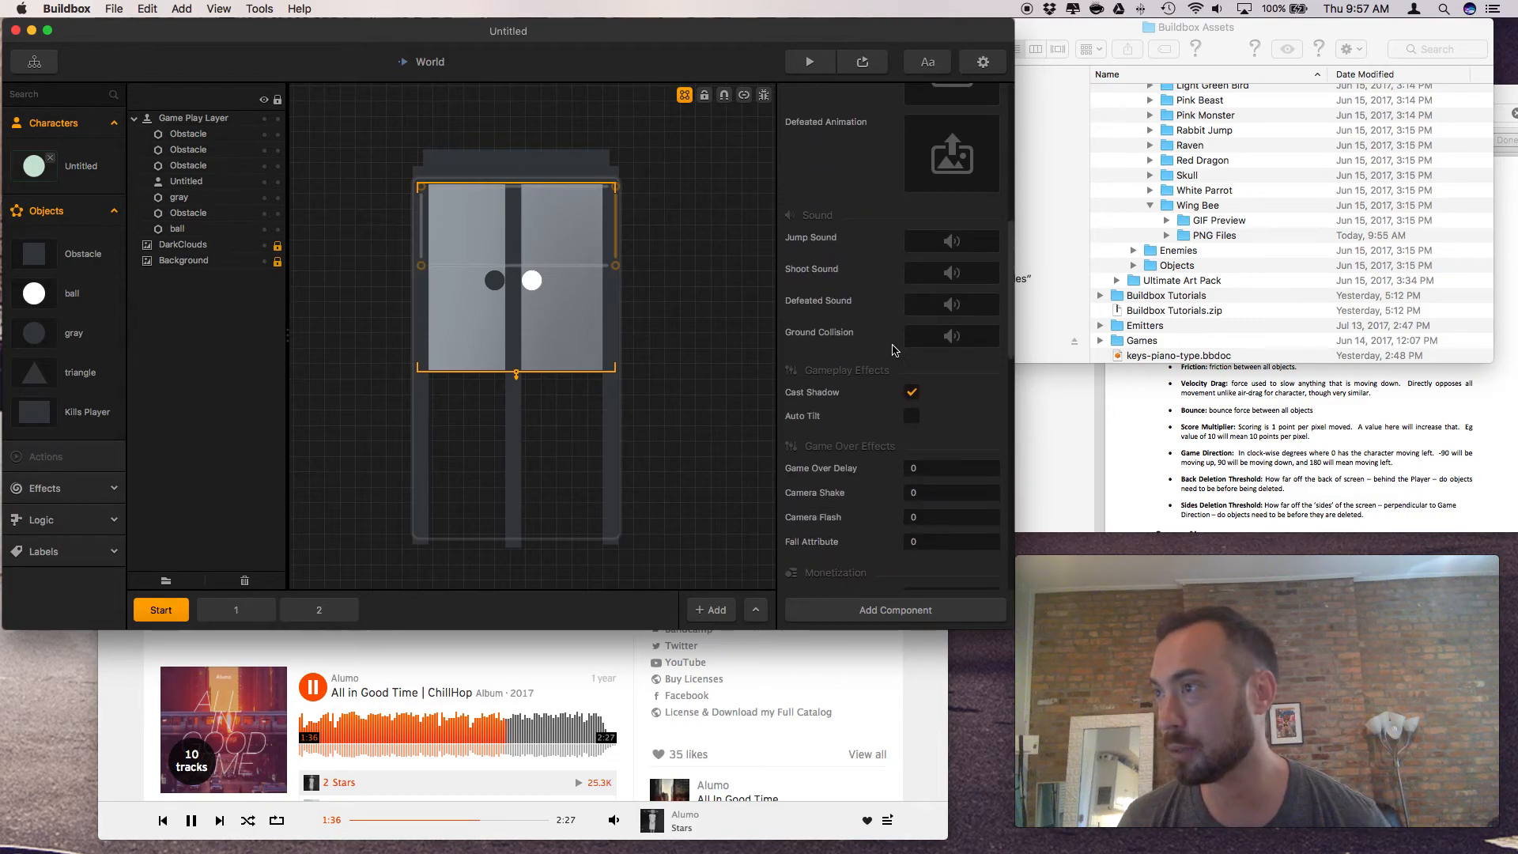
# Turn on movement snapping and check the Start scene's object connection points in Connection Mode
pyautogui.click(723, 95)
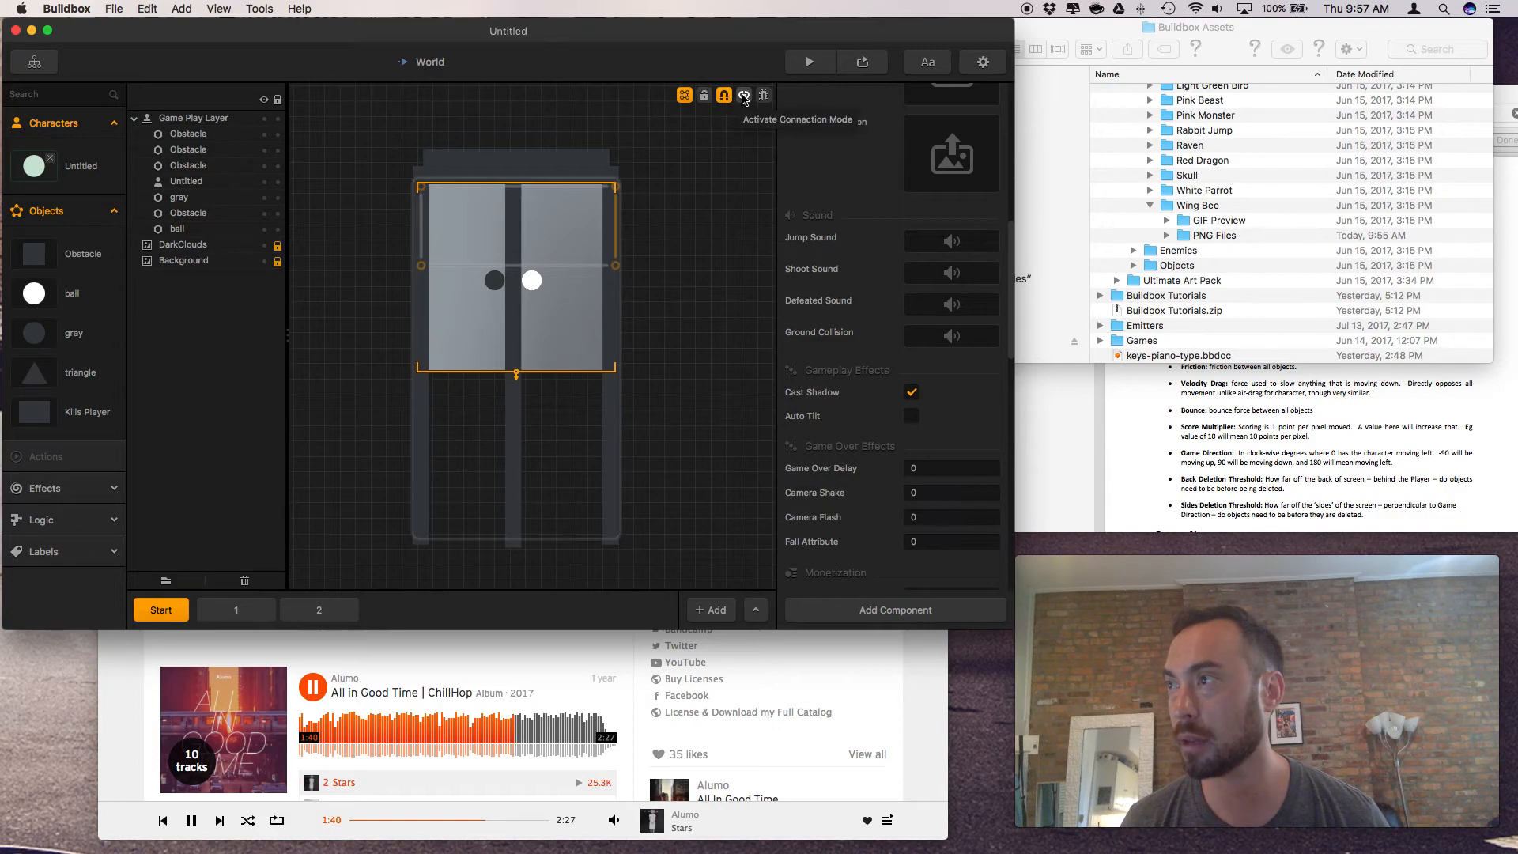
pyautogui.click(743, 95)
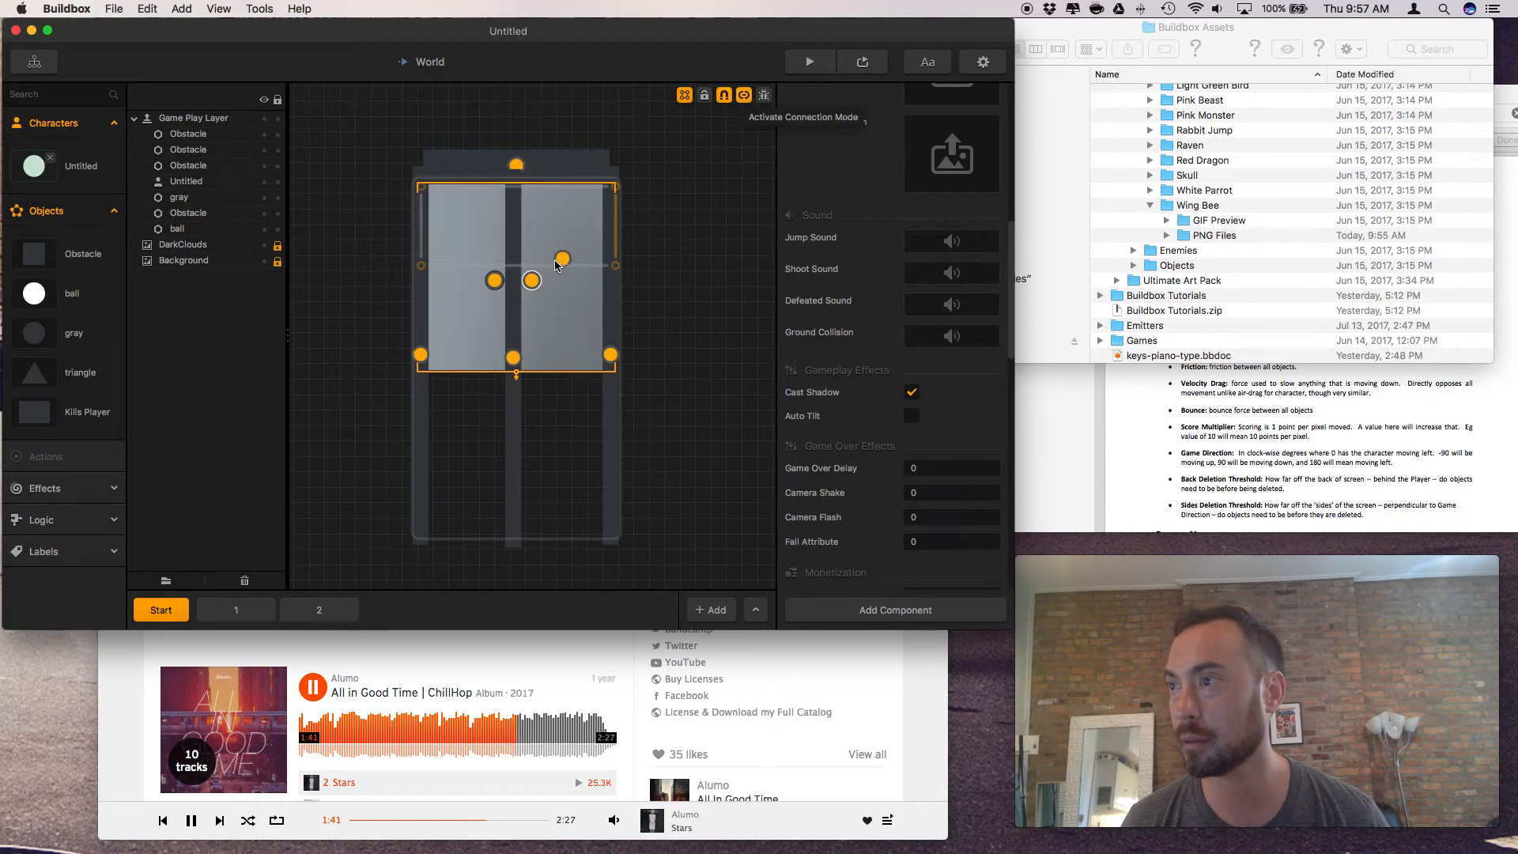
pyautogui.click(743, 96)
# Display the collision shapes in the Start scene, turn off movement snapping, and examine the white ball's shape up close
pyautogui.click(763, 95)
pyautogui.click(724, 95)
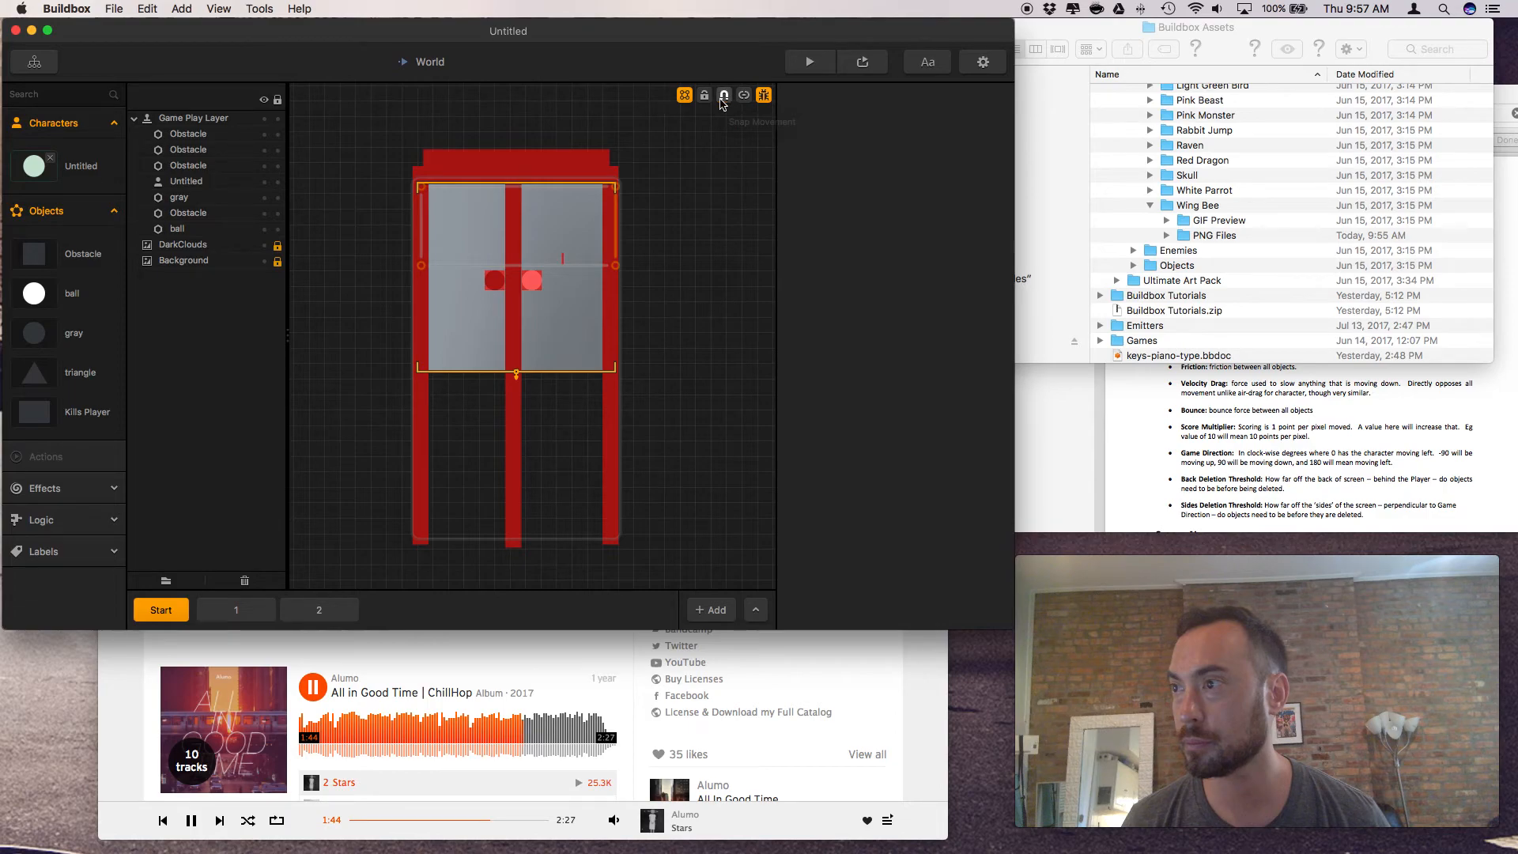
pyautogui.scroll(10, 546, 278)
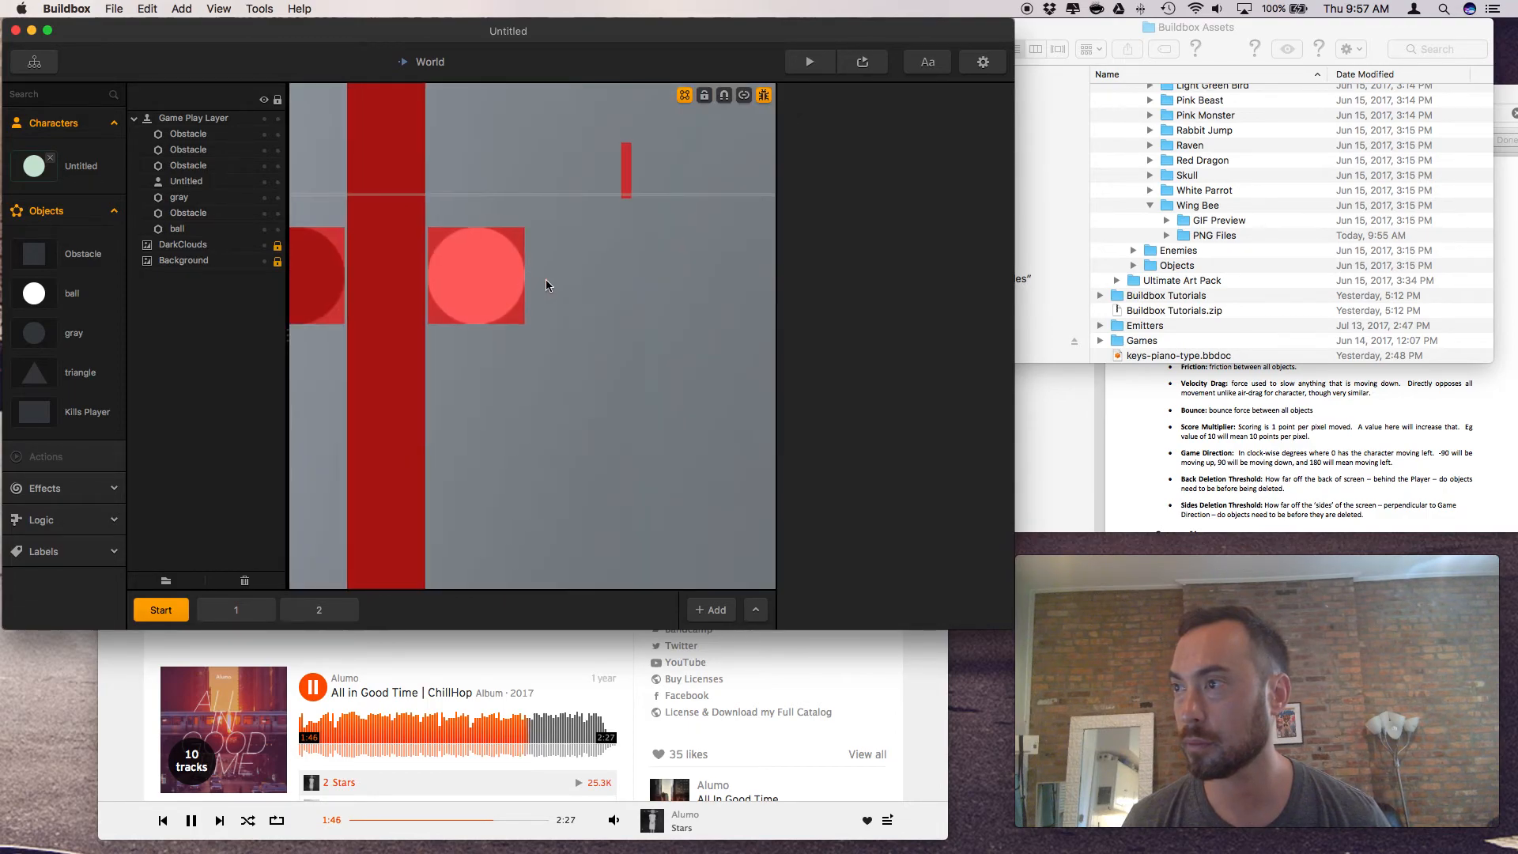
pyautogui.scroll(-2, 562, 261)
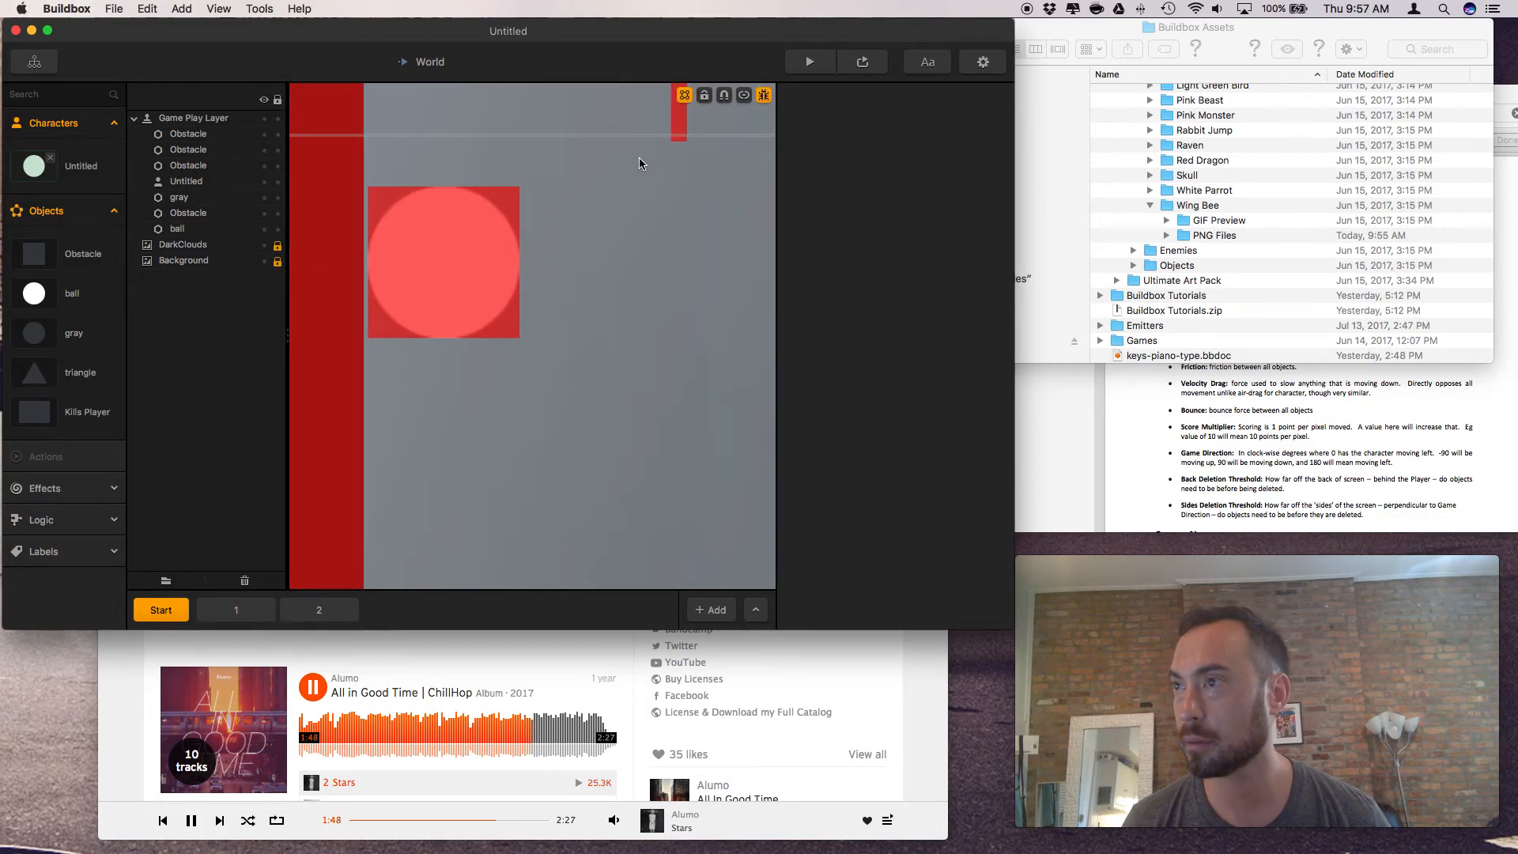
# Examine the collision shapes of the Untitled character and obstacles throughout the Start scene, hide the shapes and deselect the character
pyautogui.scroll(-3, 639, 159)
pyautogui.click(666, 117)
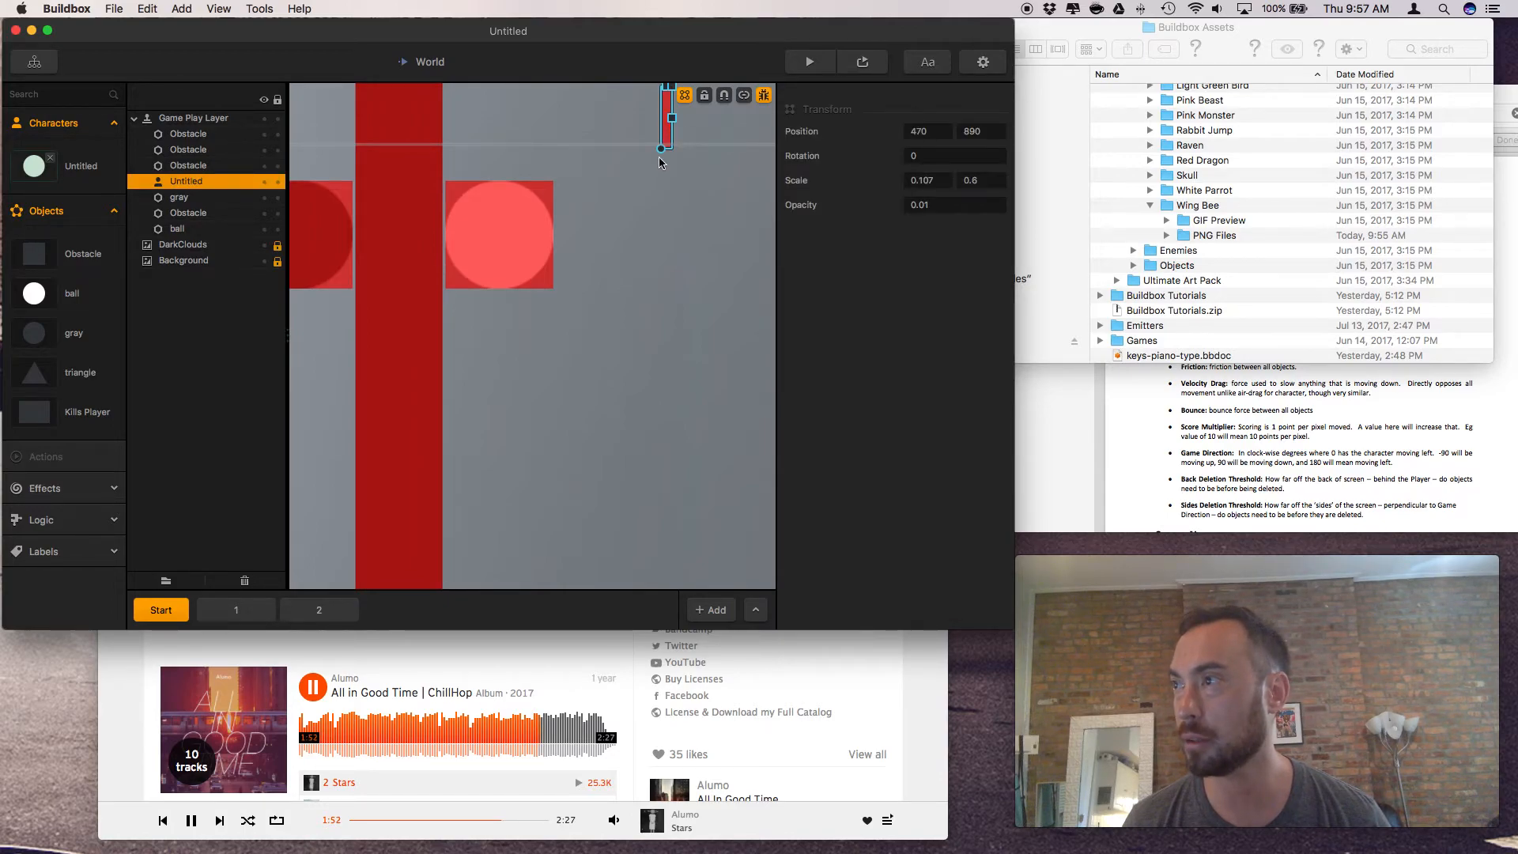
pyautogui.scroll(-4, 657, 161)
pyautogui.scroll(-5, 657, 163)
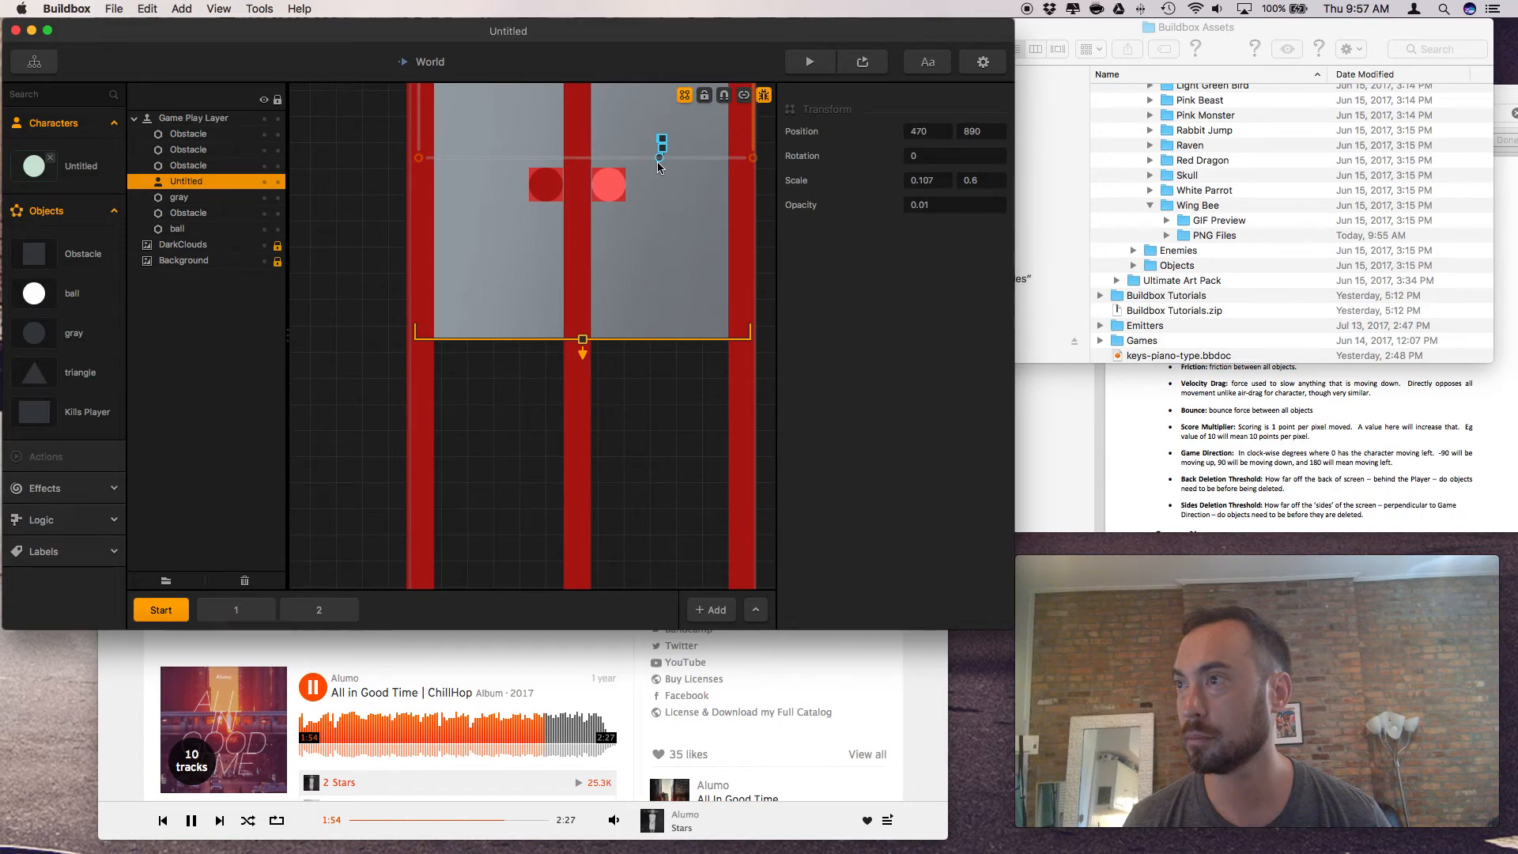
pyautogui.scroll(-3, 661, 206)
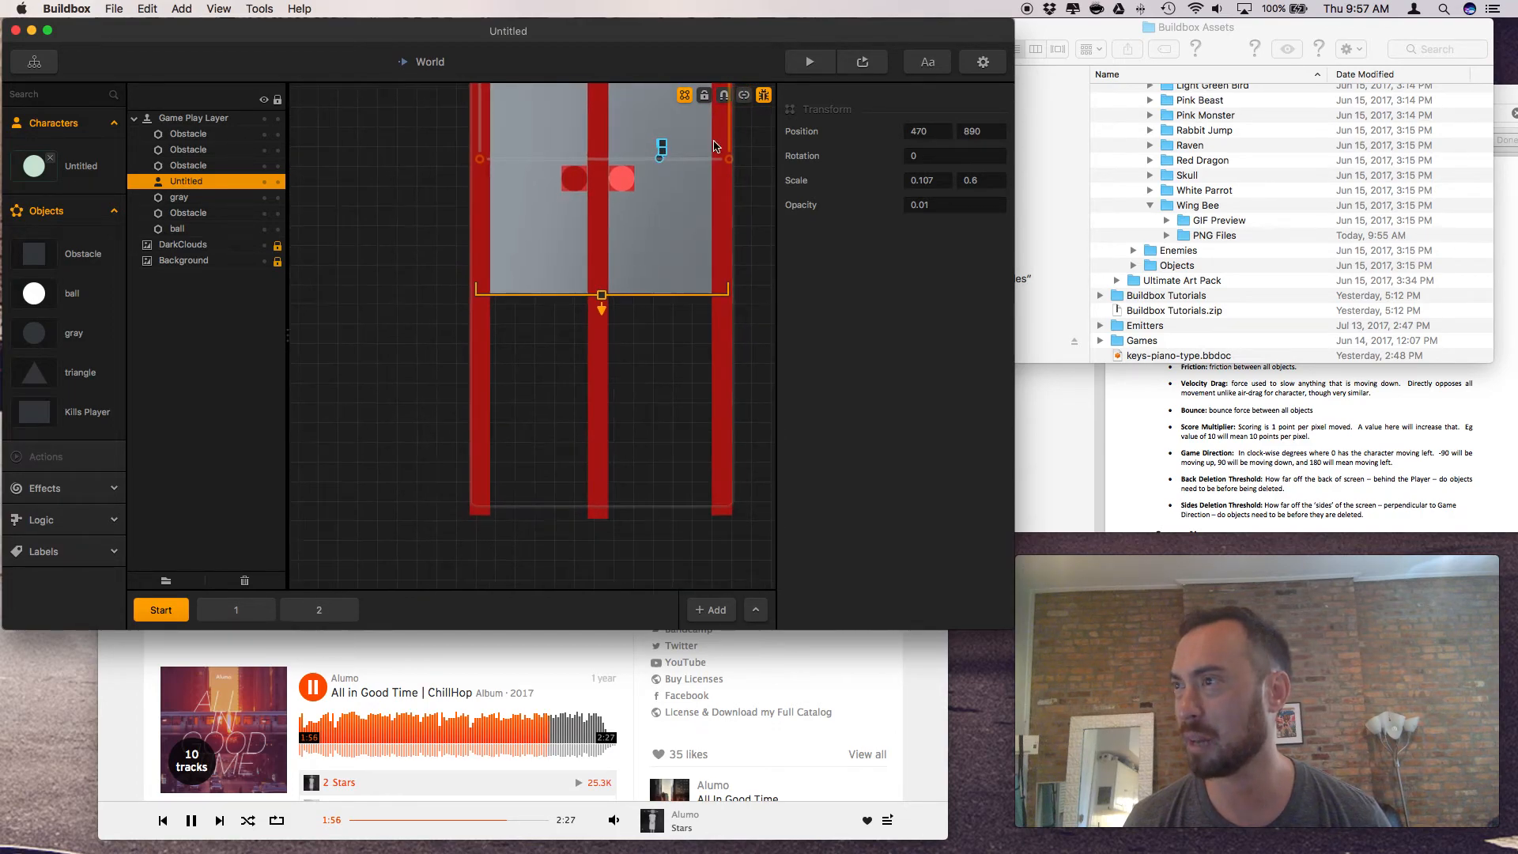
pyautogui.scroll(5, 660, 206)
pyautogui.moveTo(671, 205); pyautogui.dragTo(654, 433)
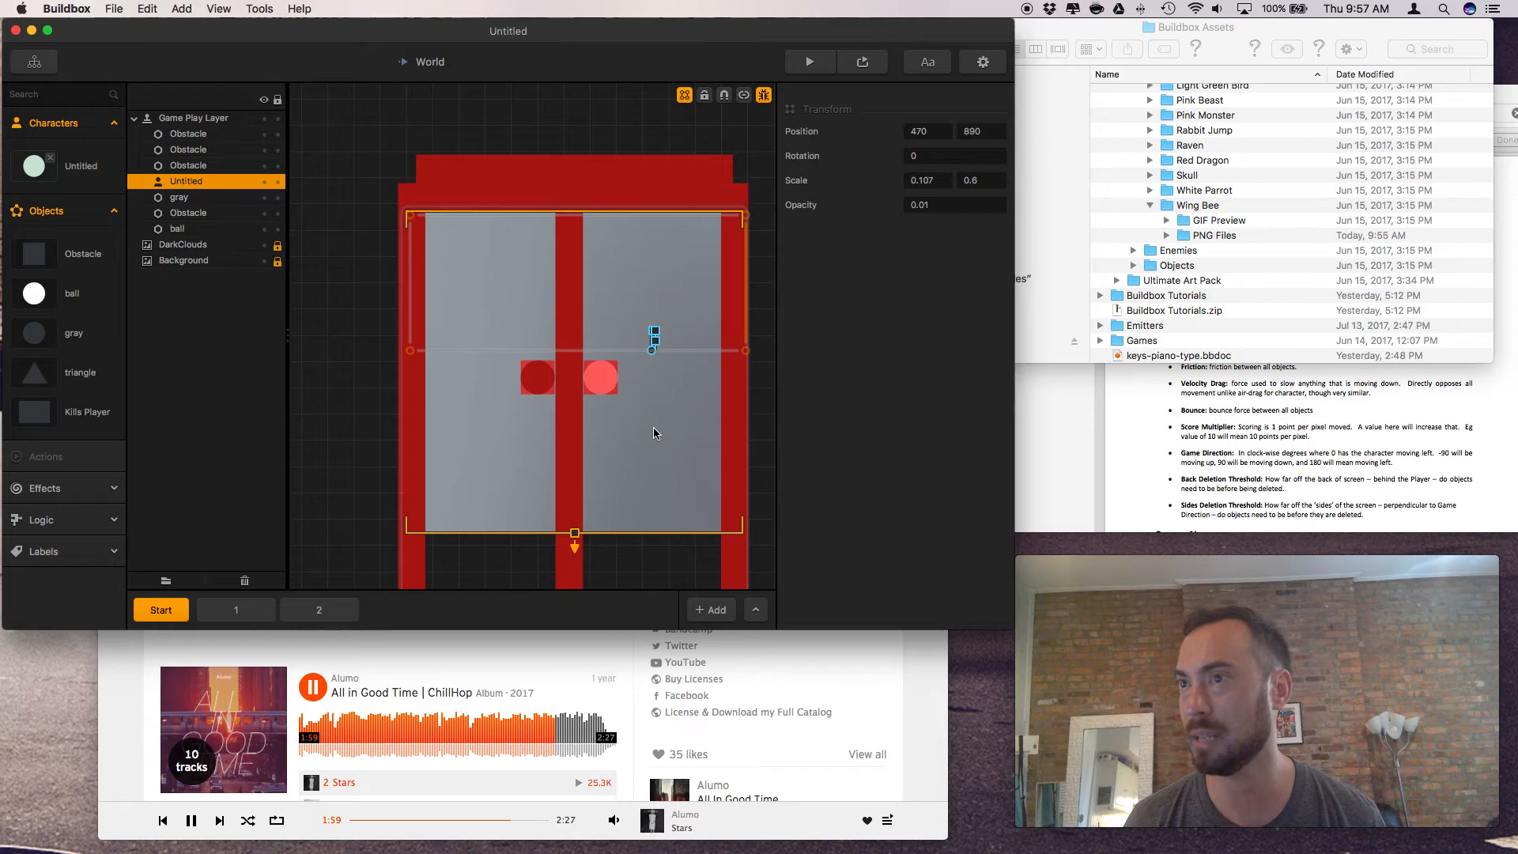
pyautogui.click(763, 95)
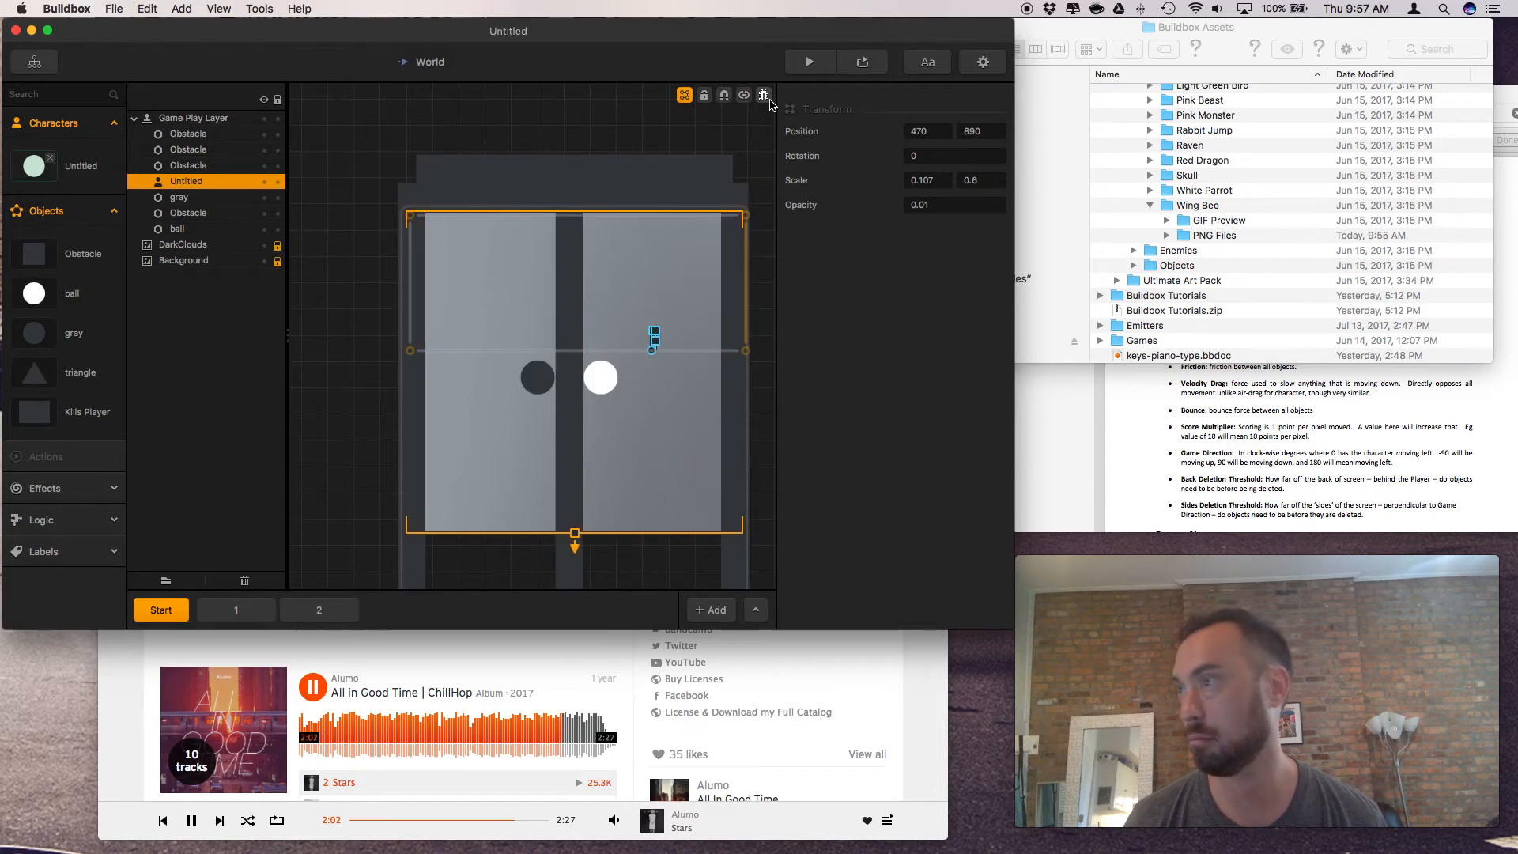
pyautogui.click(751, 194)
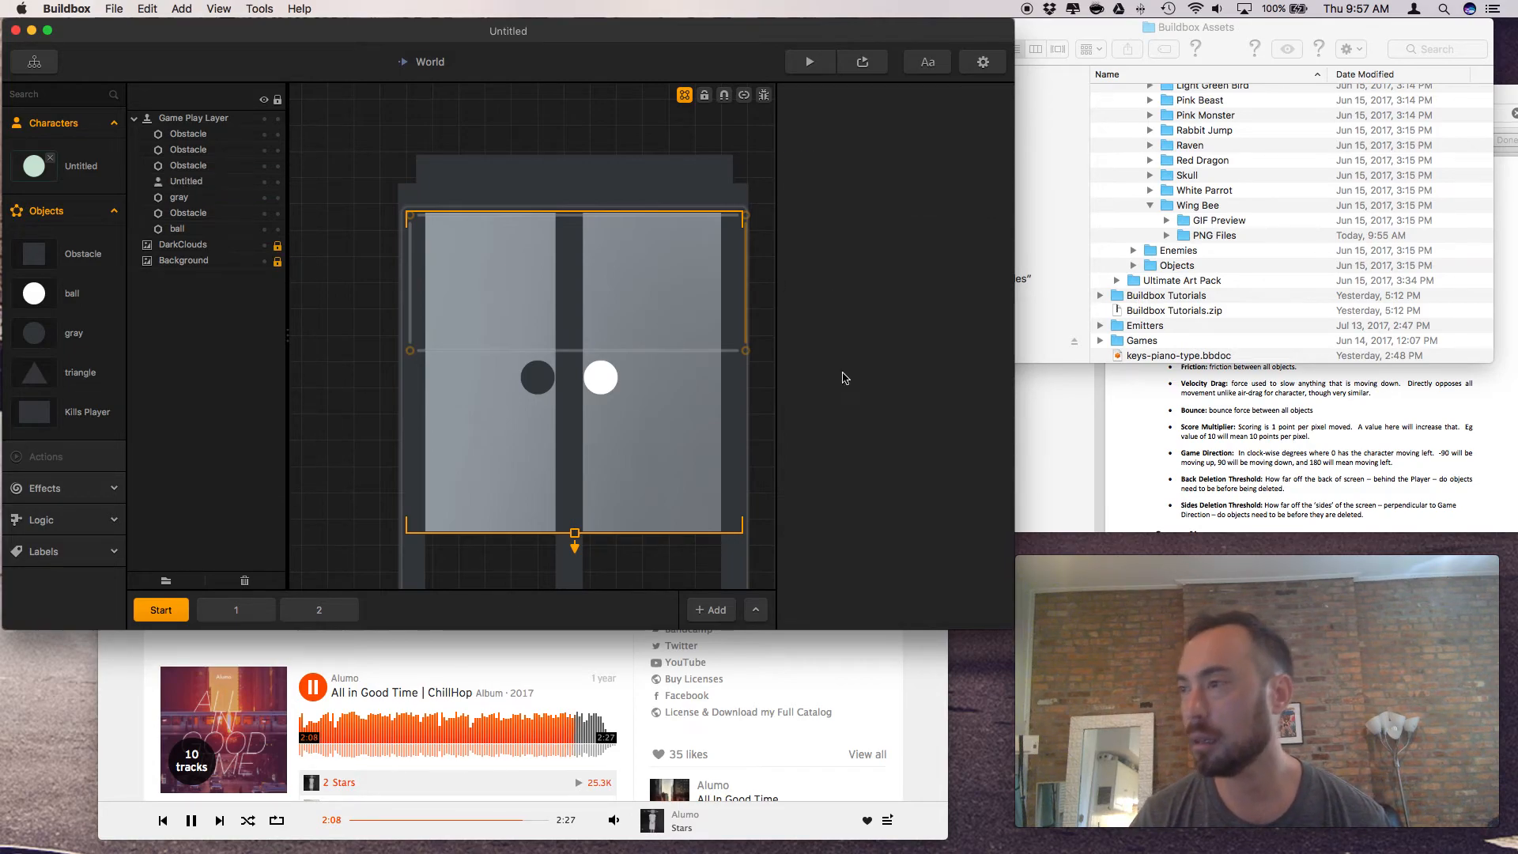
# Inspect the settings of the white ball and of the Background and DarkClouds layers in the Start scene
pyautogui.click(607, 383)
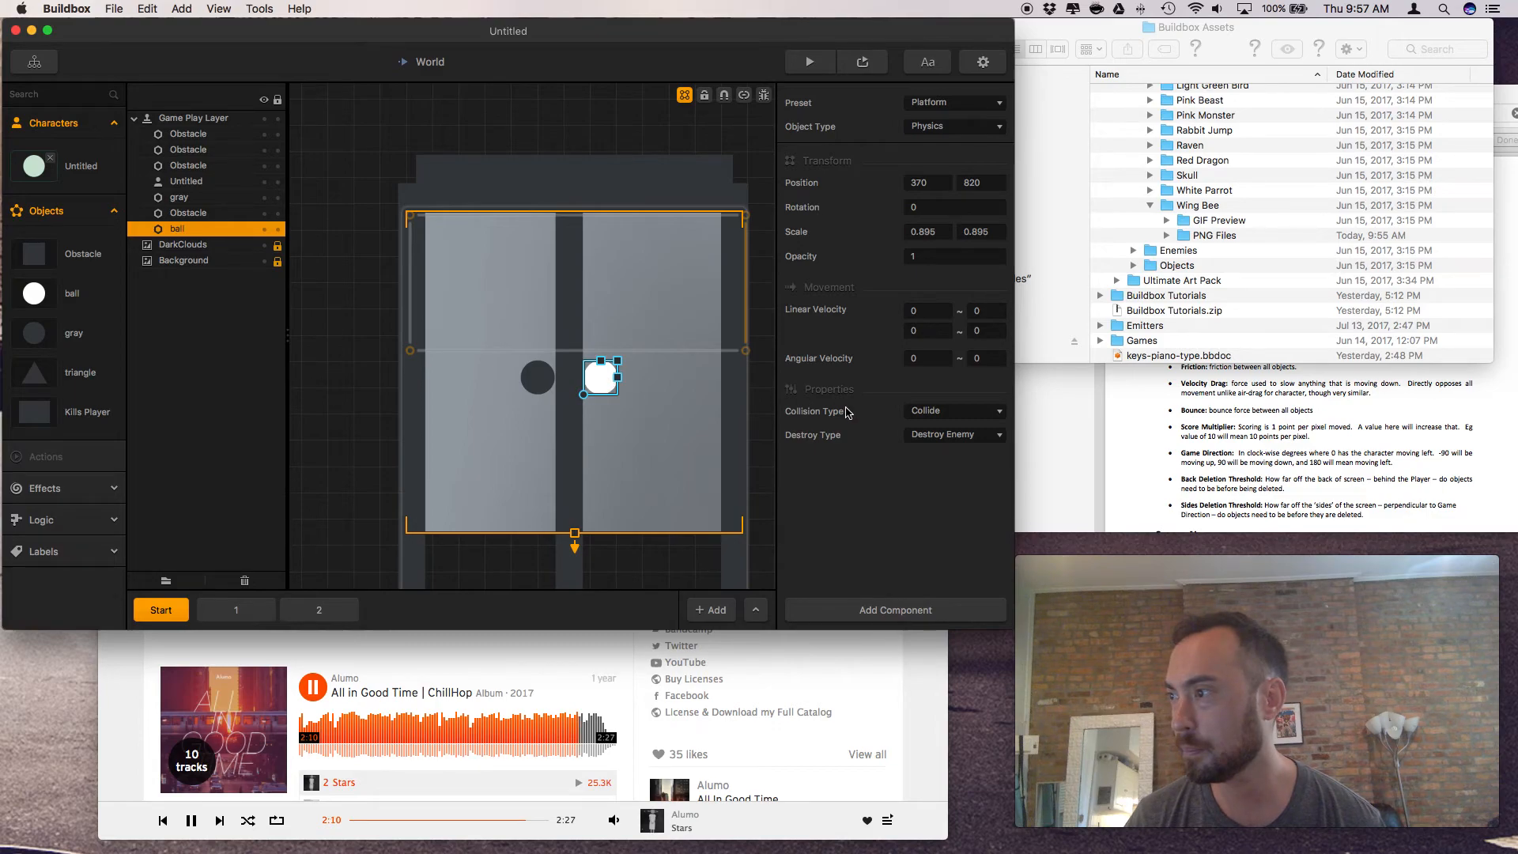
pyautogui.click(224, 266)
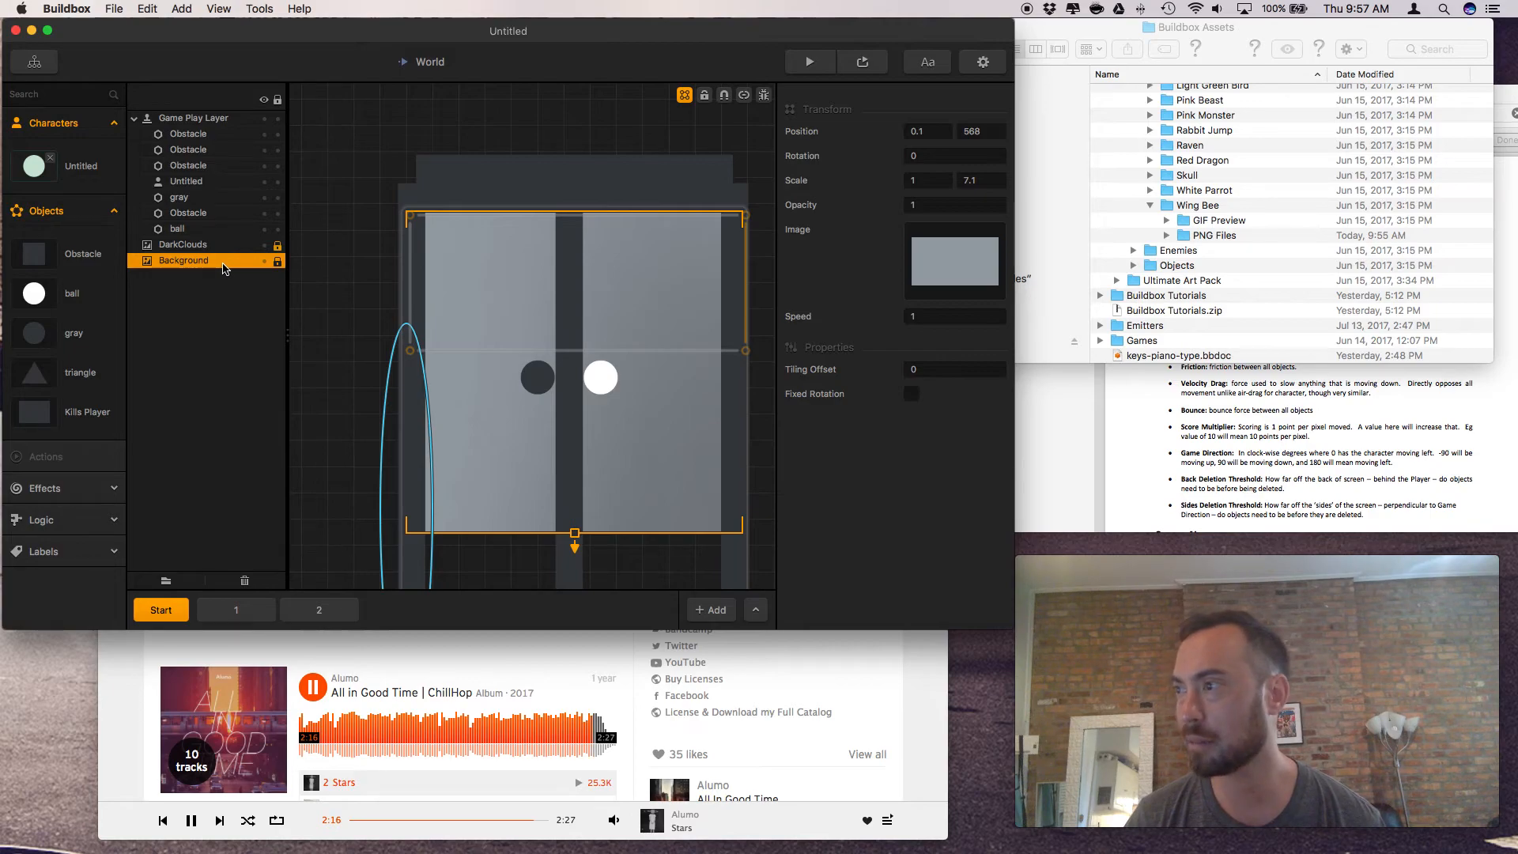
pyautogui.click(219, 250)
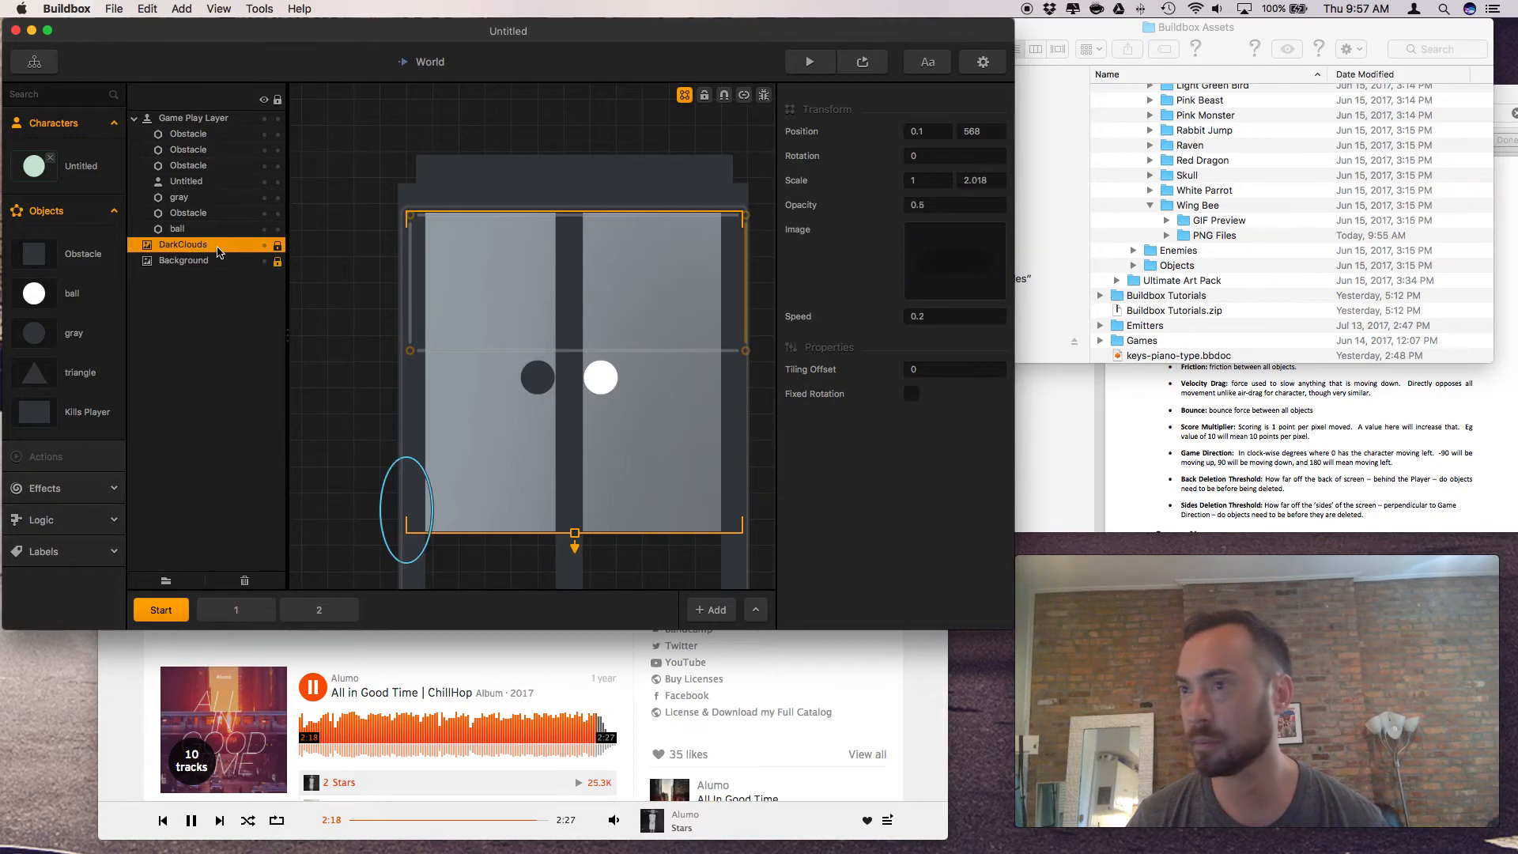
pyautogui.click(219, 234)
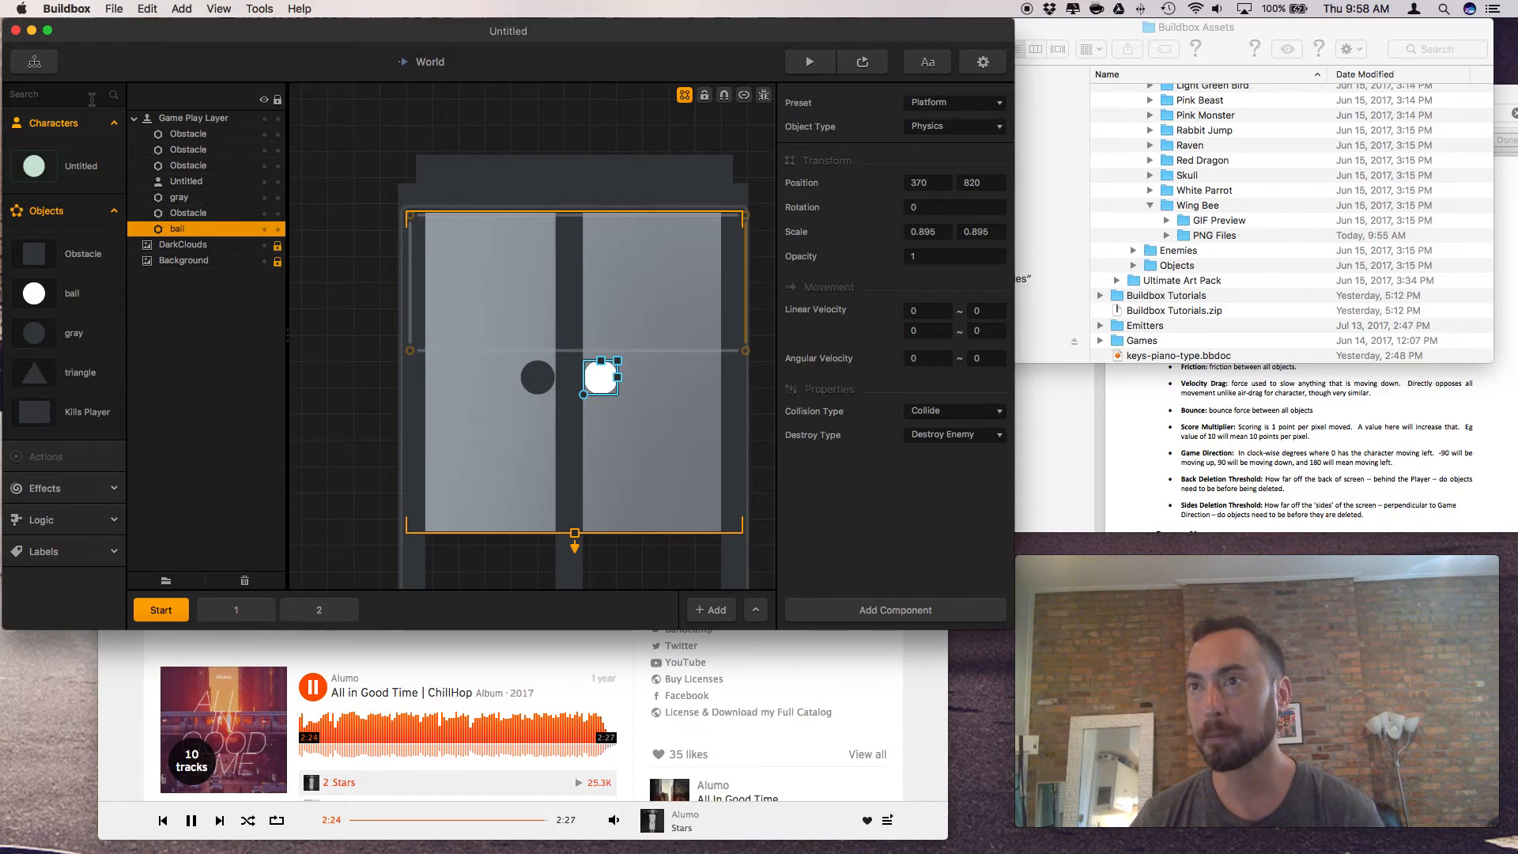
# Open the World UI from the Game Mind Map and examine the settings of Character Button2, Character Button, Jump and Right
pyautogui.click(34, 62)
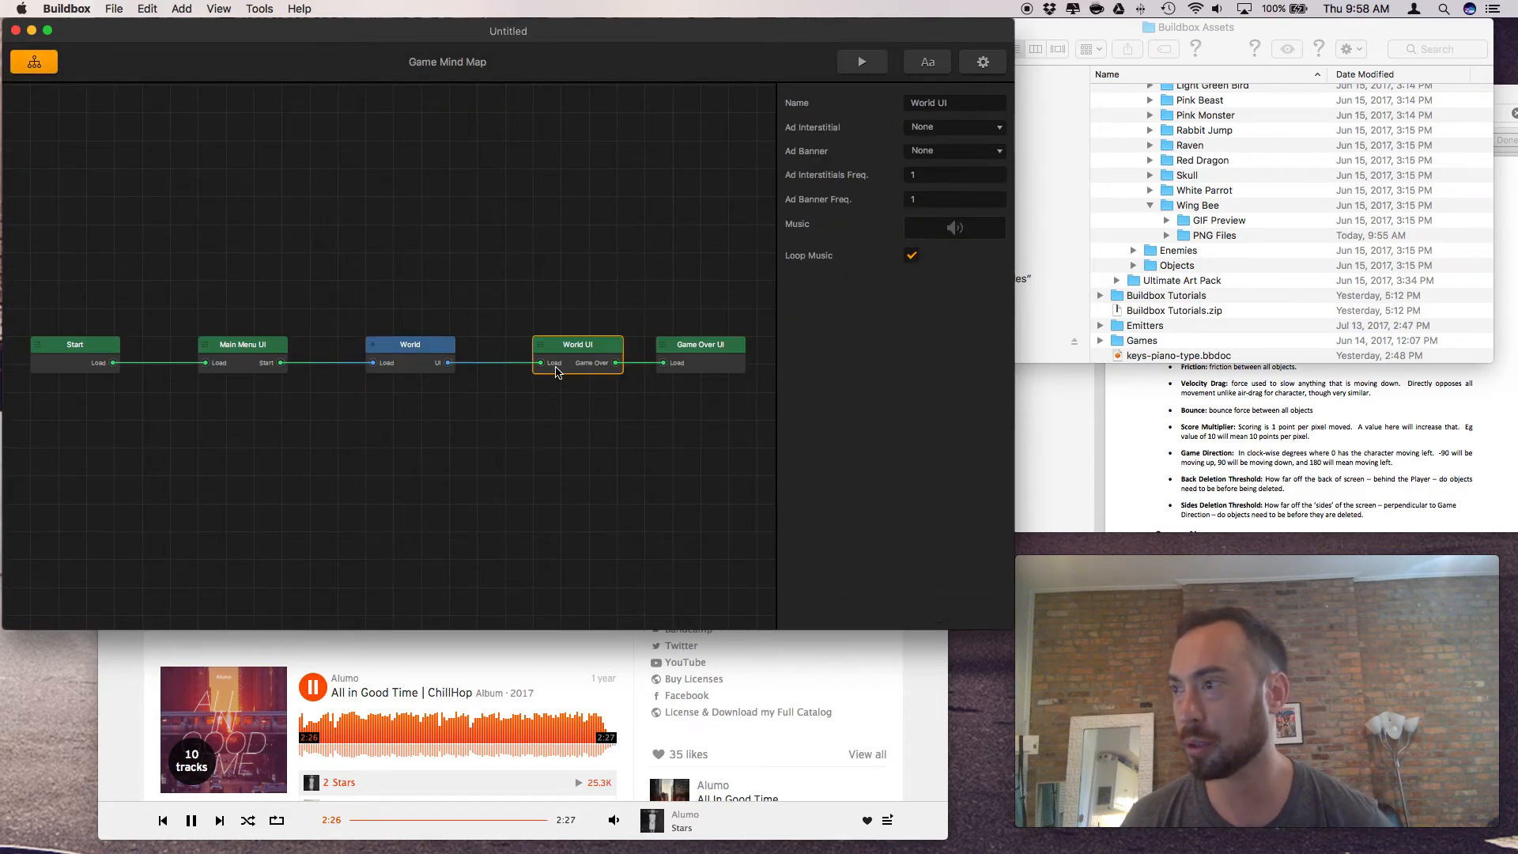
pyautogui.doubleClick(556, 368)
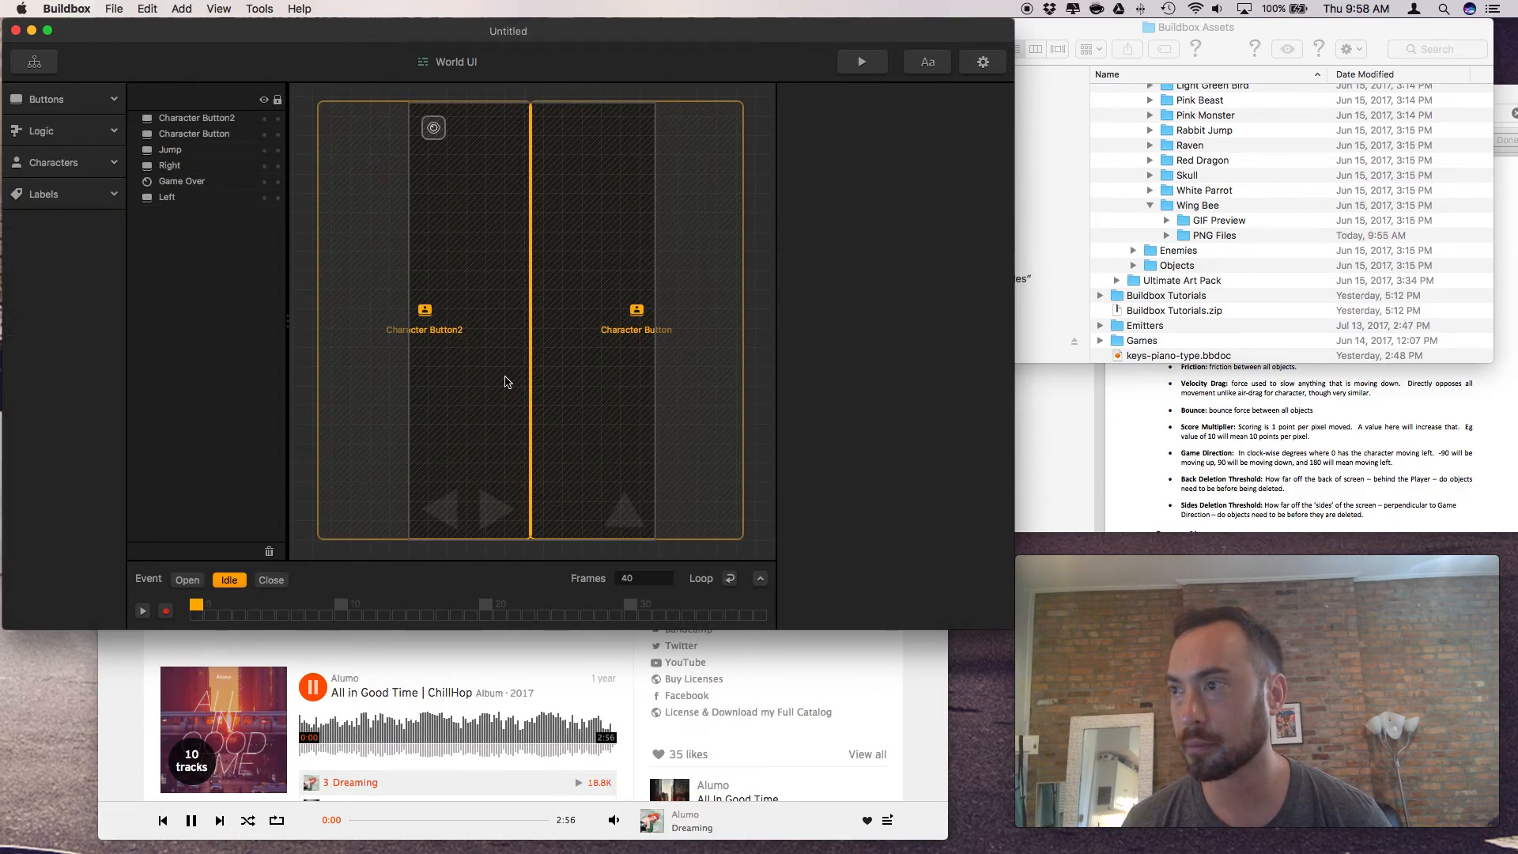
pyautogui.click(506, 382)
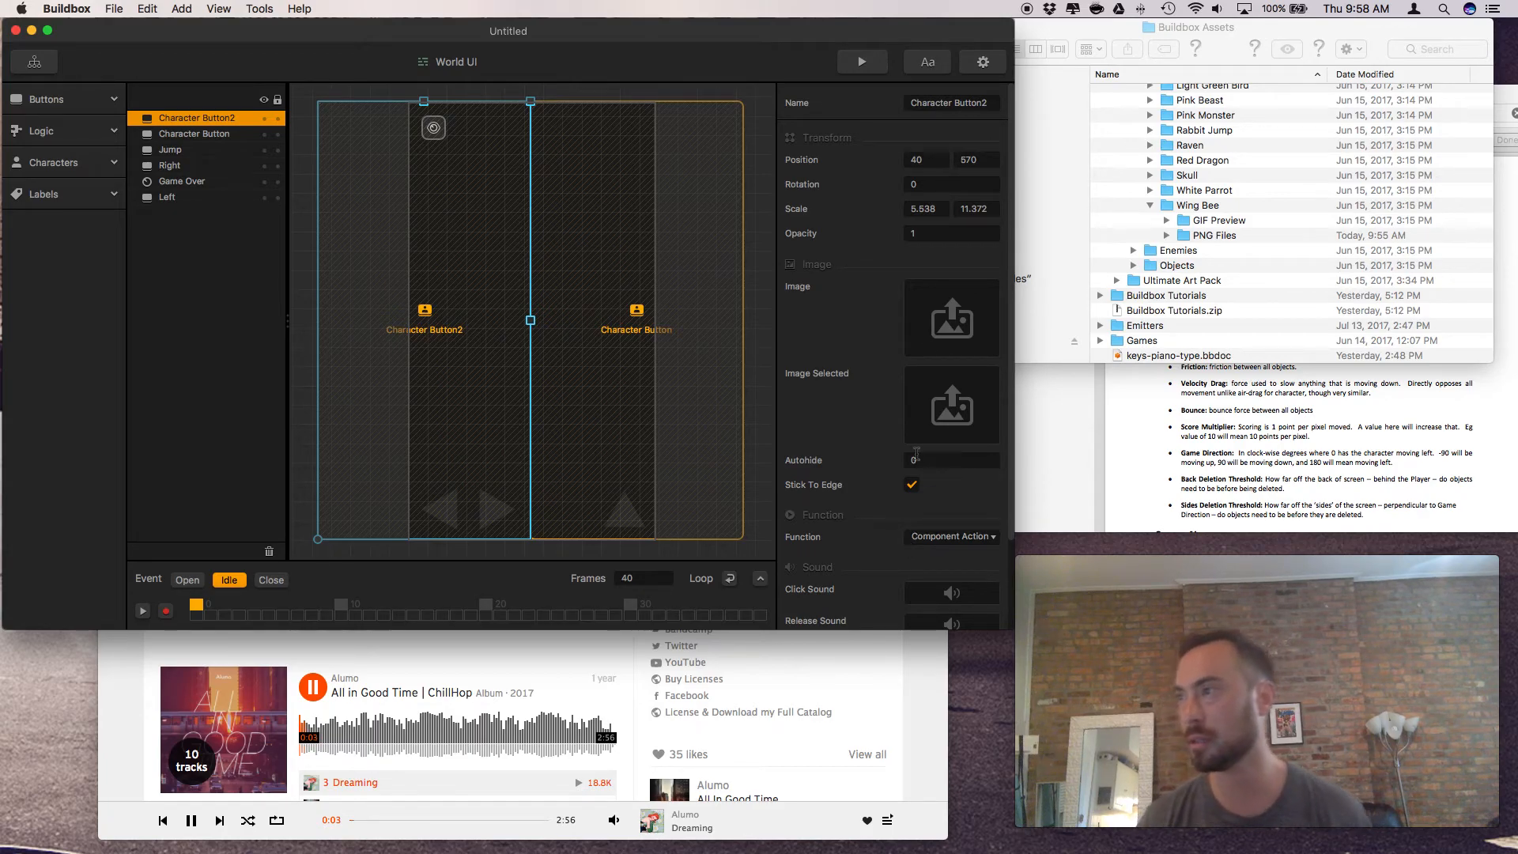
pyautogui.scroll(-3, 921, 311)
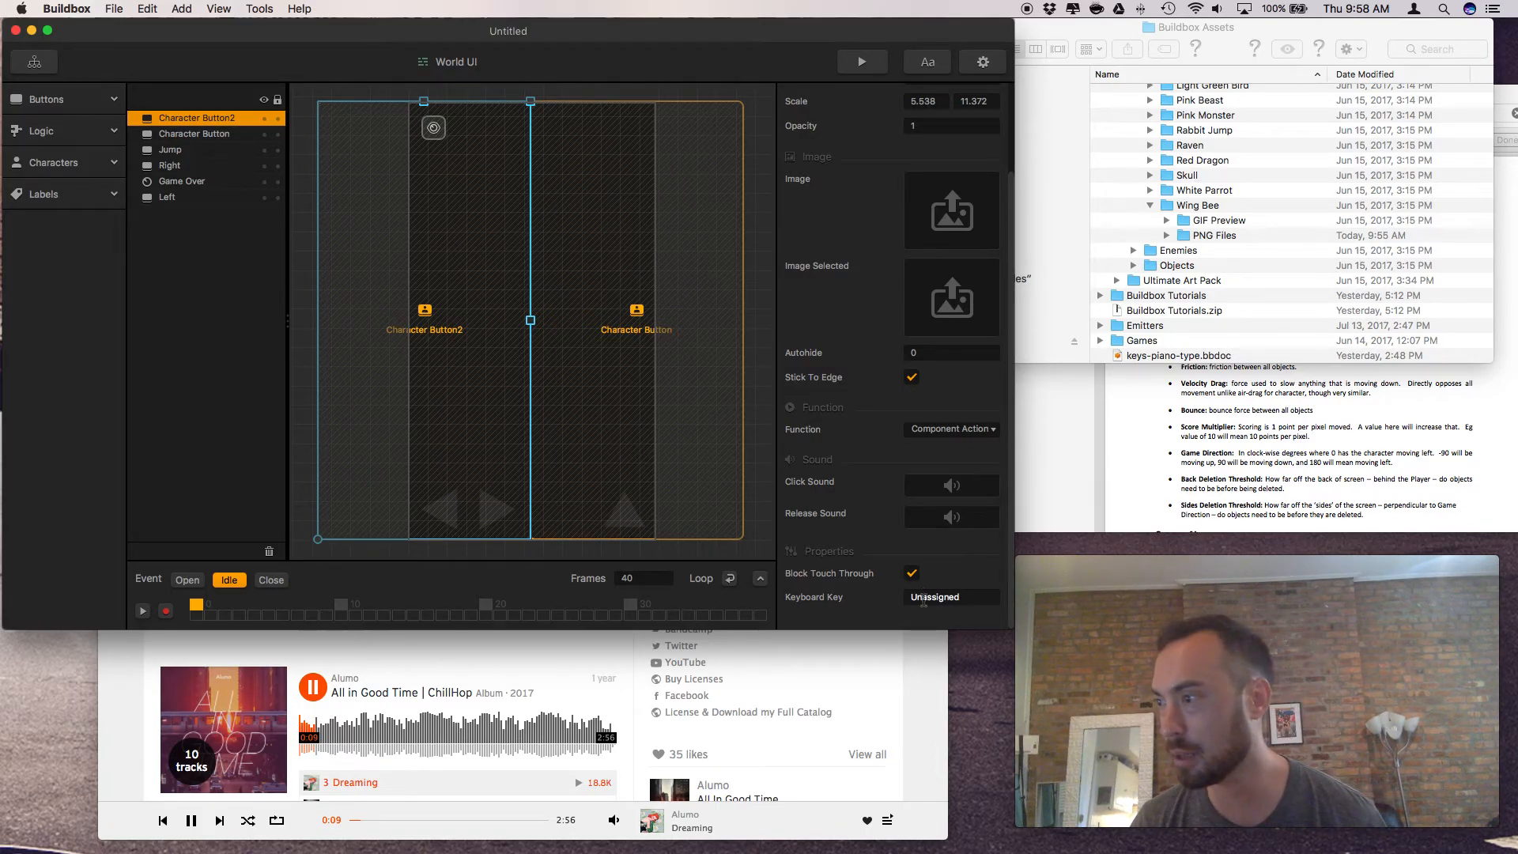
pyautogui.scroll(2, 939, 553)
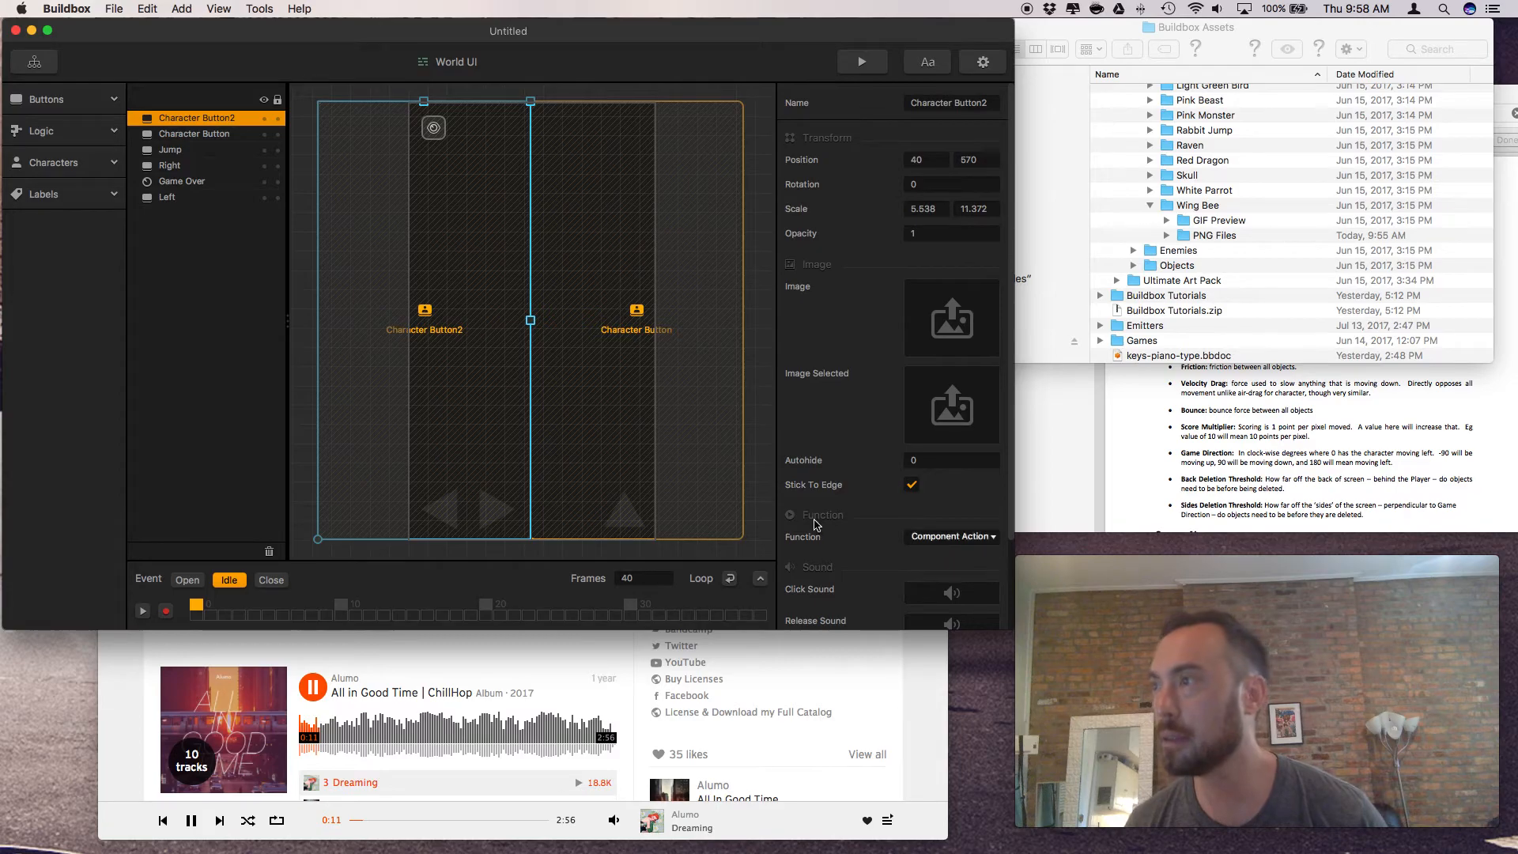
pyautogui.click(621, 459)
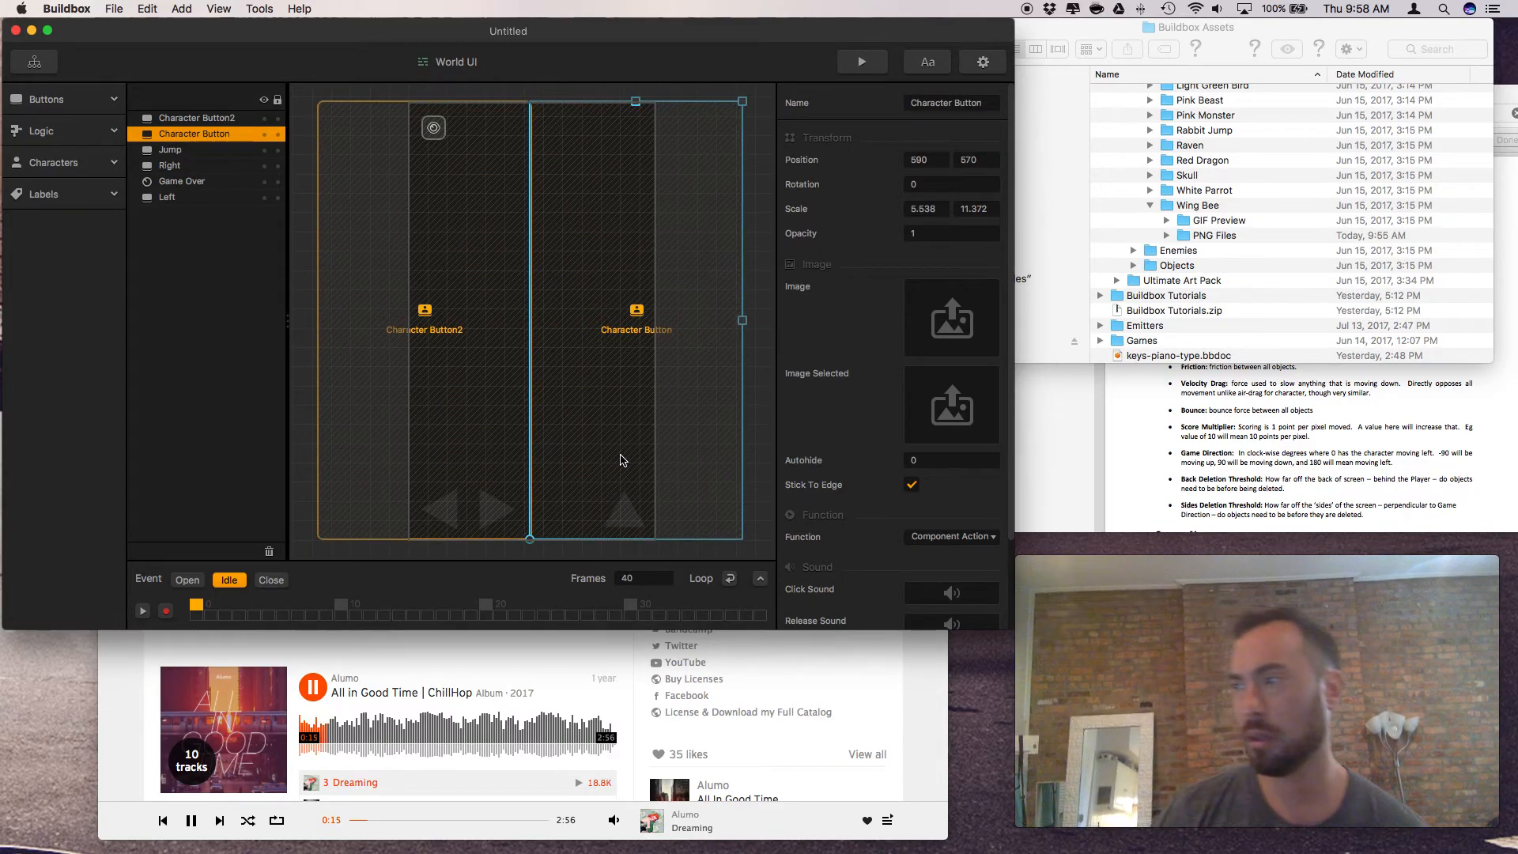
pyautogui.scroll(-3, 881, 363)
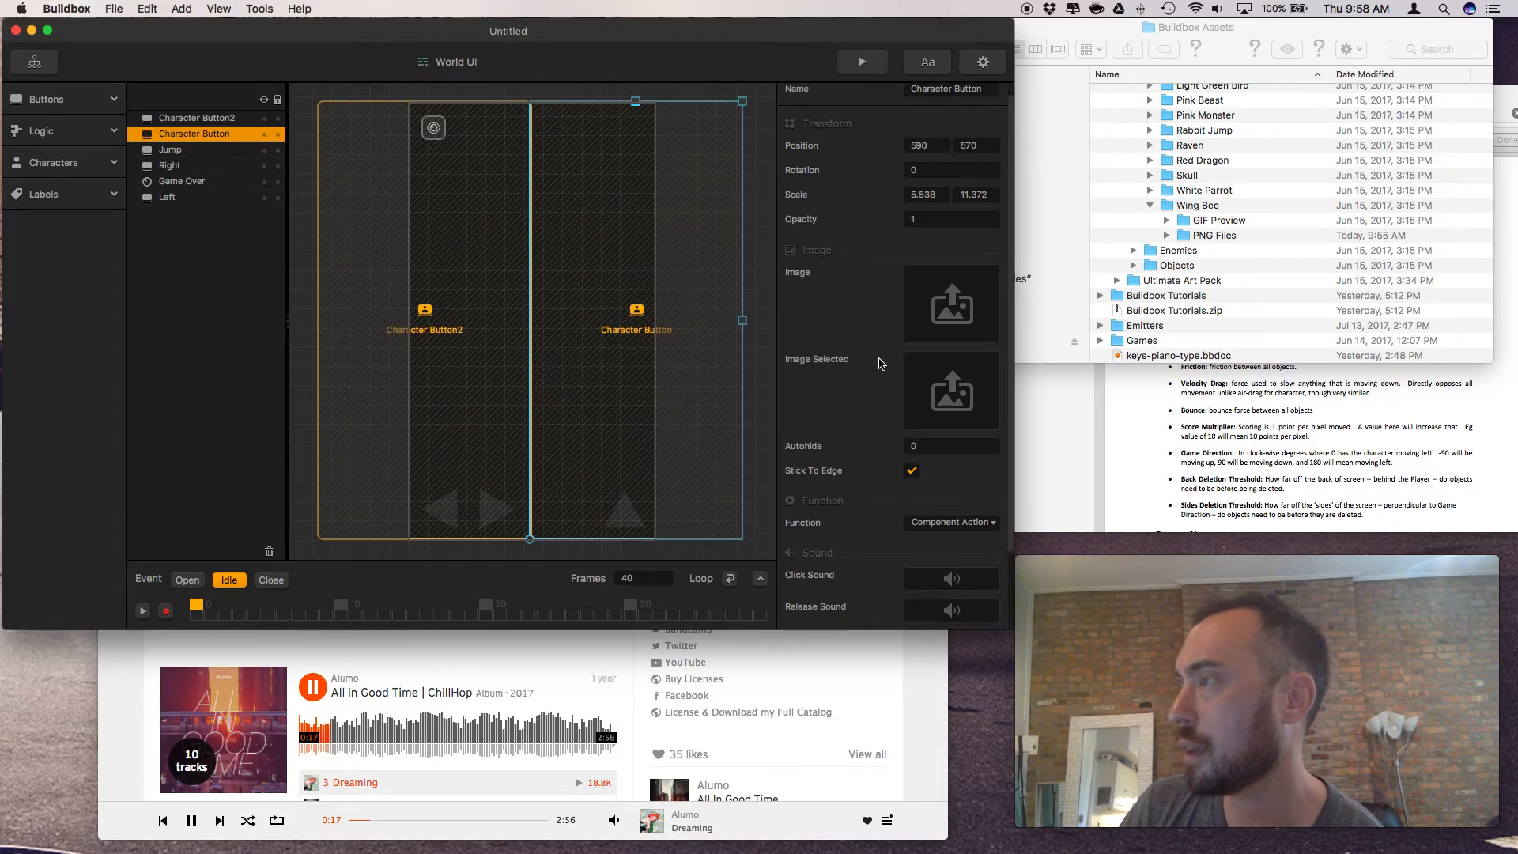
pyautogui.scroll(3, 881, 362)
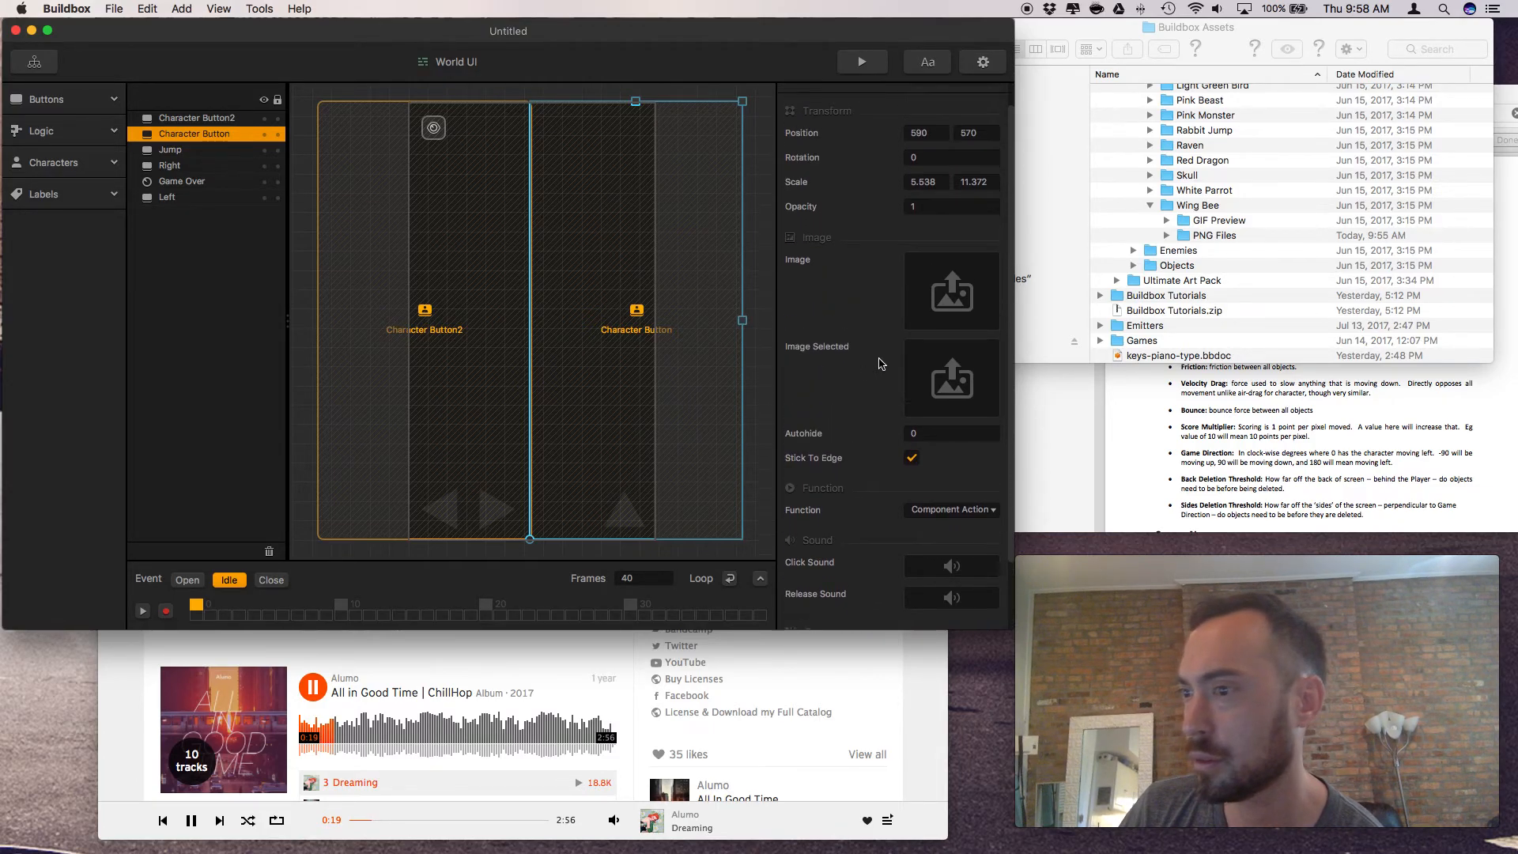
pyautogui.click(235, 151)
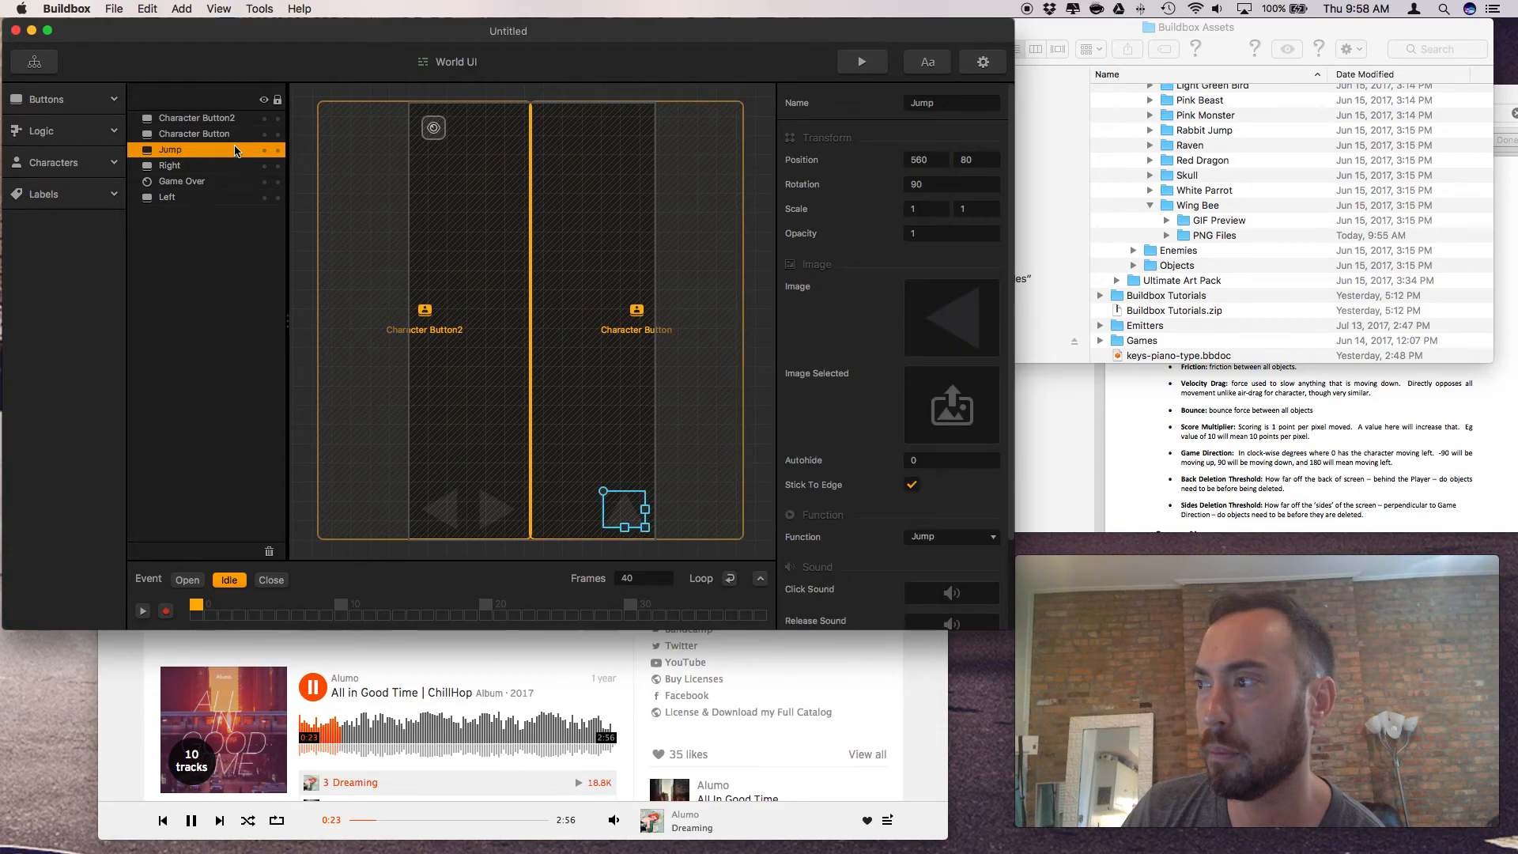
pyautogui.click(226, 167)
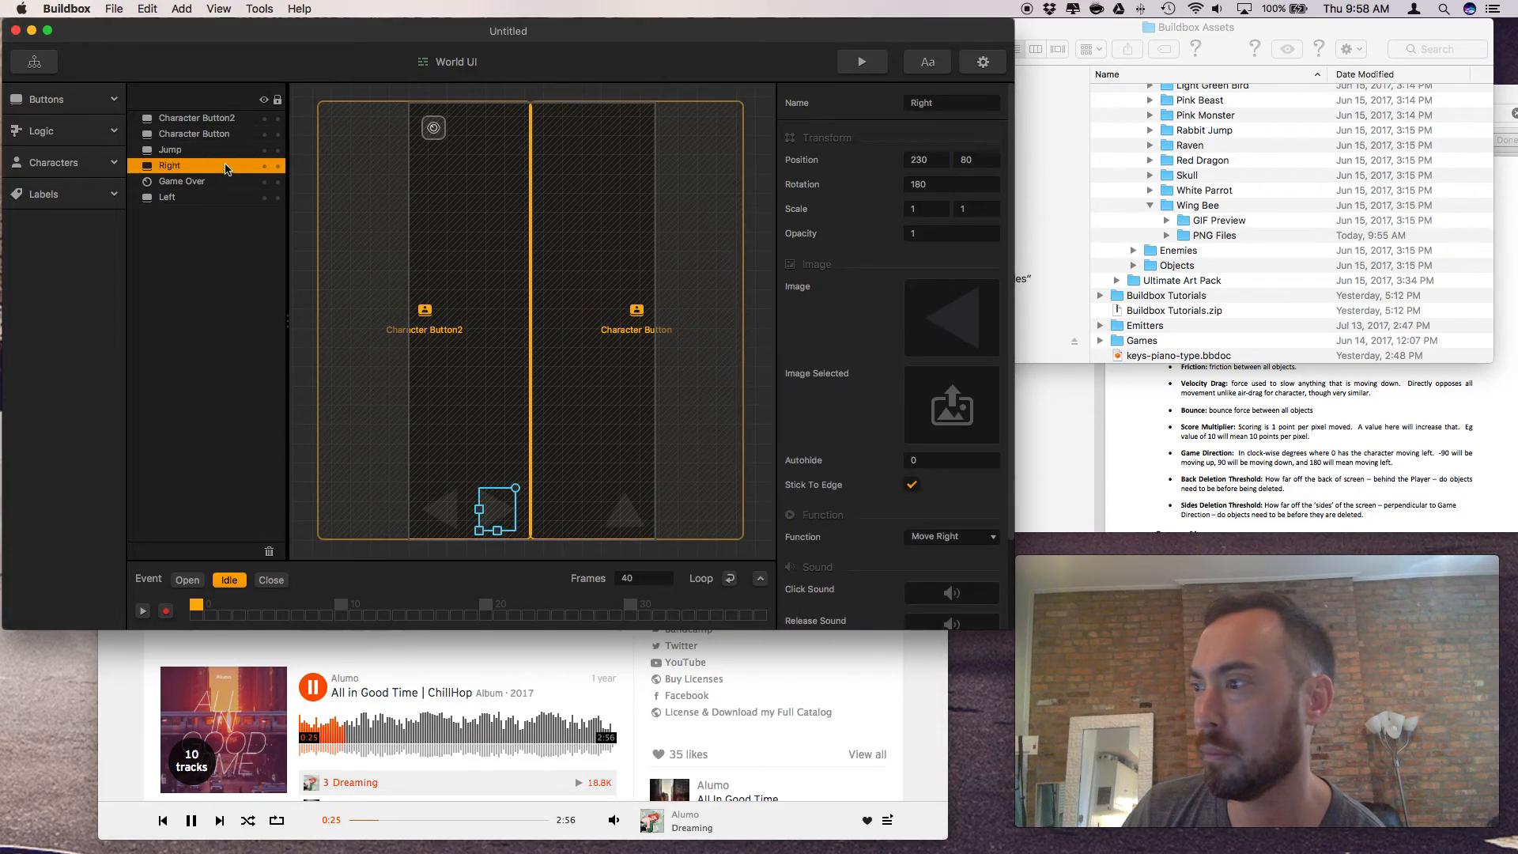
# Delete the Left, Right and Jump buttons from the World UI
pyautogui.click(211, 198)
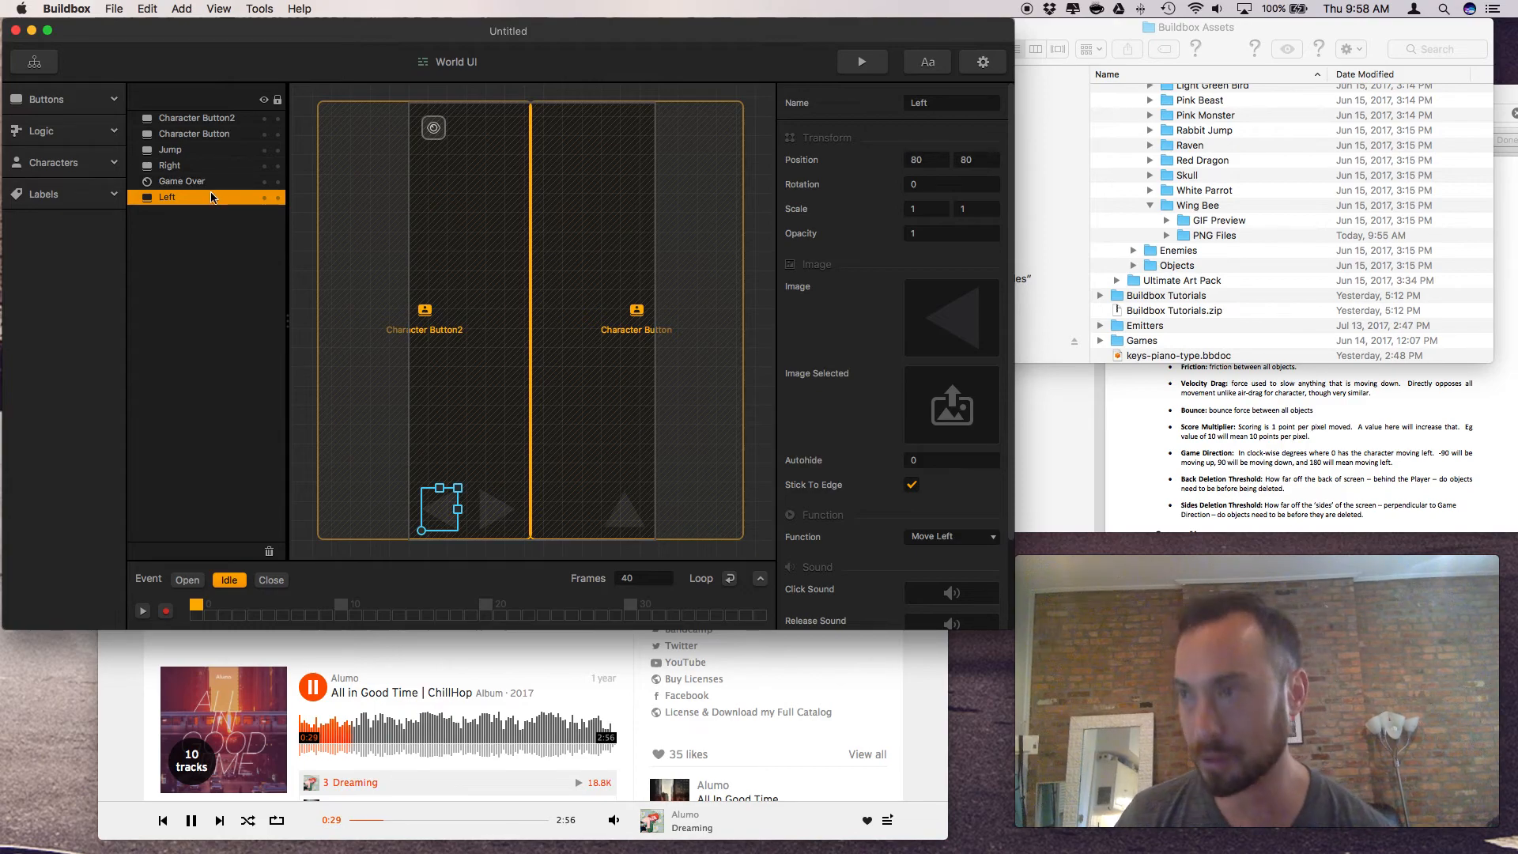
pyautogui.press('BackSpace')
pyautogui.click(211, 166)
pyautogui.press('BackSpace')
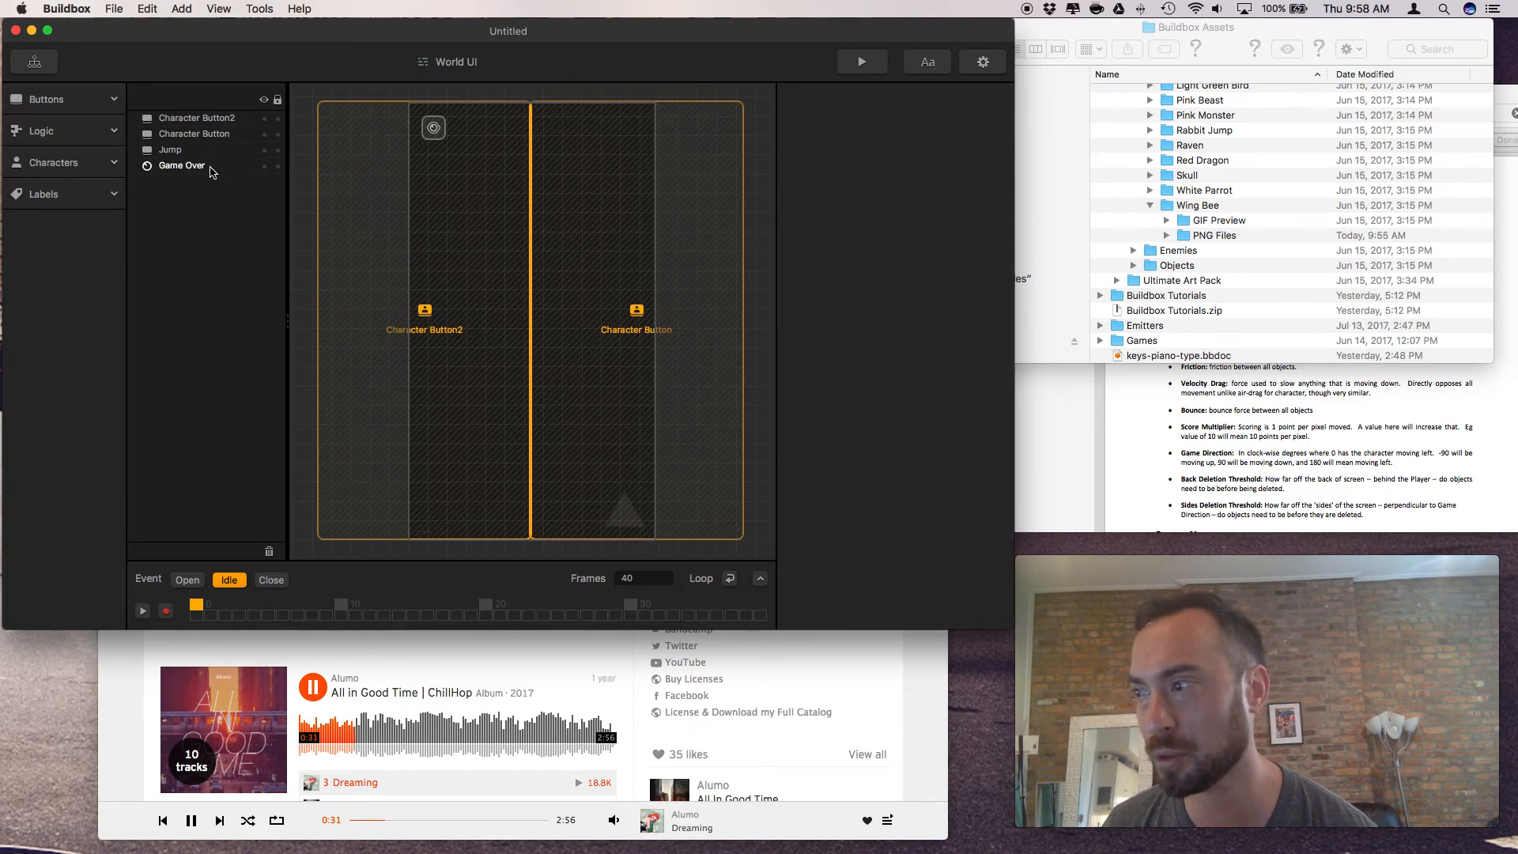
pyautogui.click(211, 151)
pyautogui.press('BackSpace')
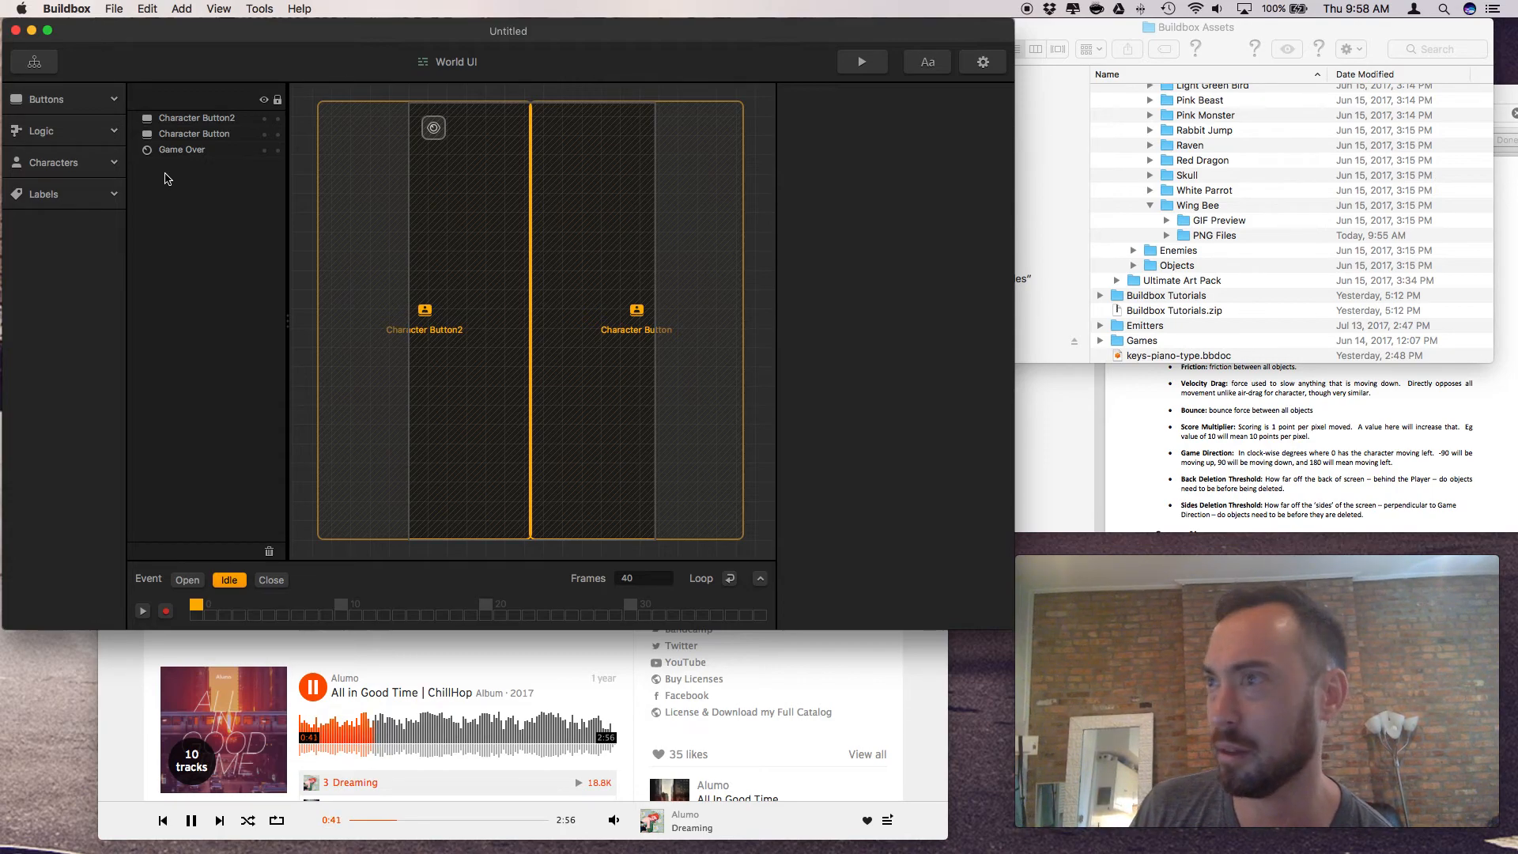
# Undo the deletions of the Jump, Right and Left buttons one by one, checking each button's function and keyboard key settings
pyautogui.press('super+v')
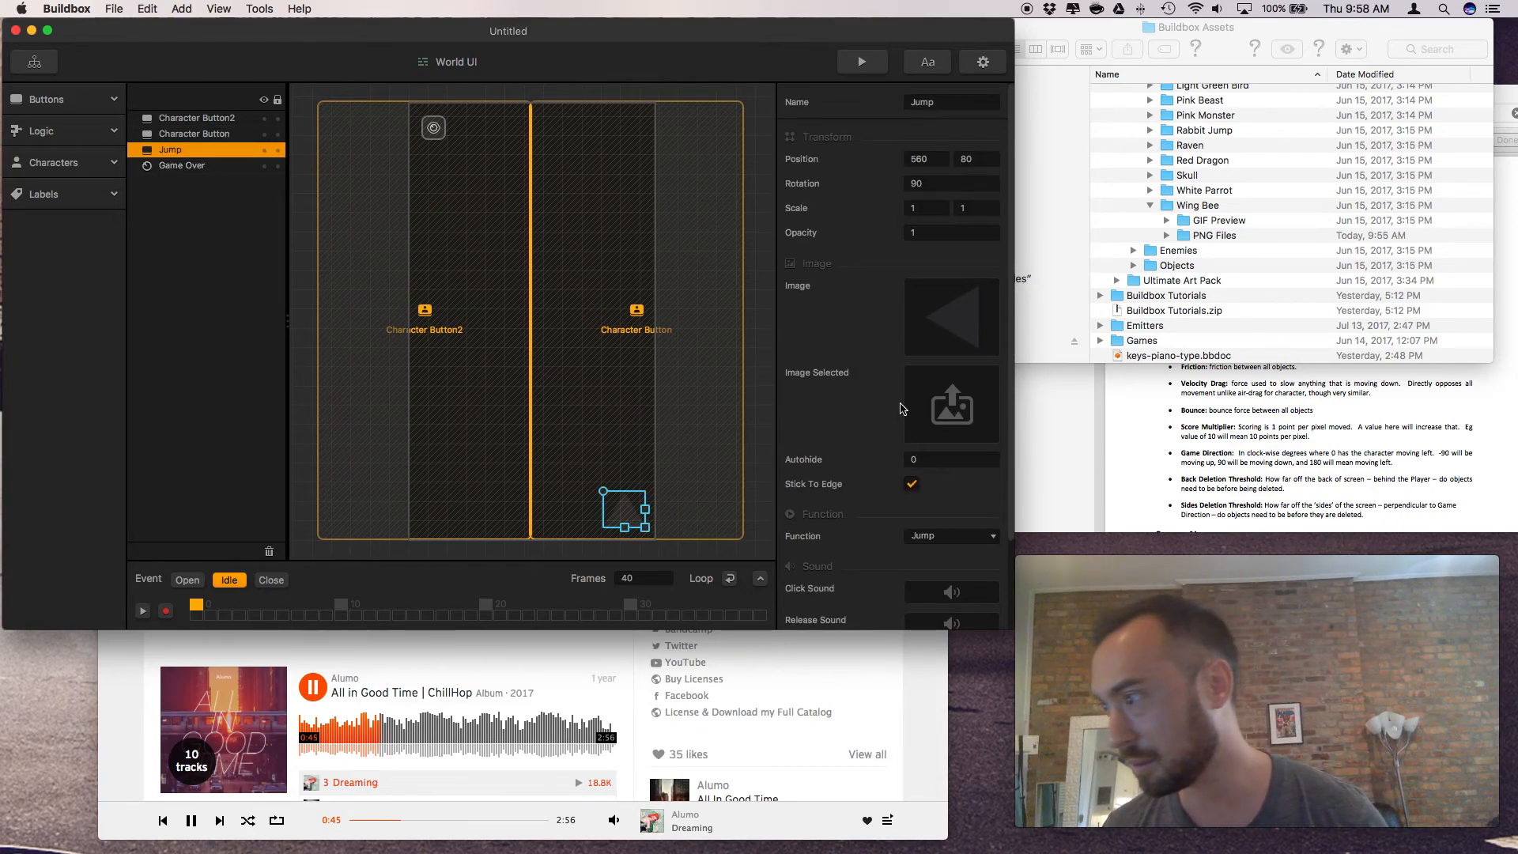
pyautogui.scroll(-3, 933, 417)
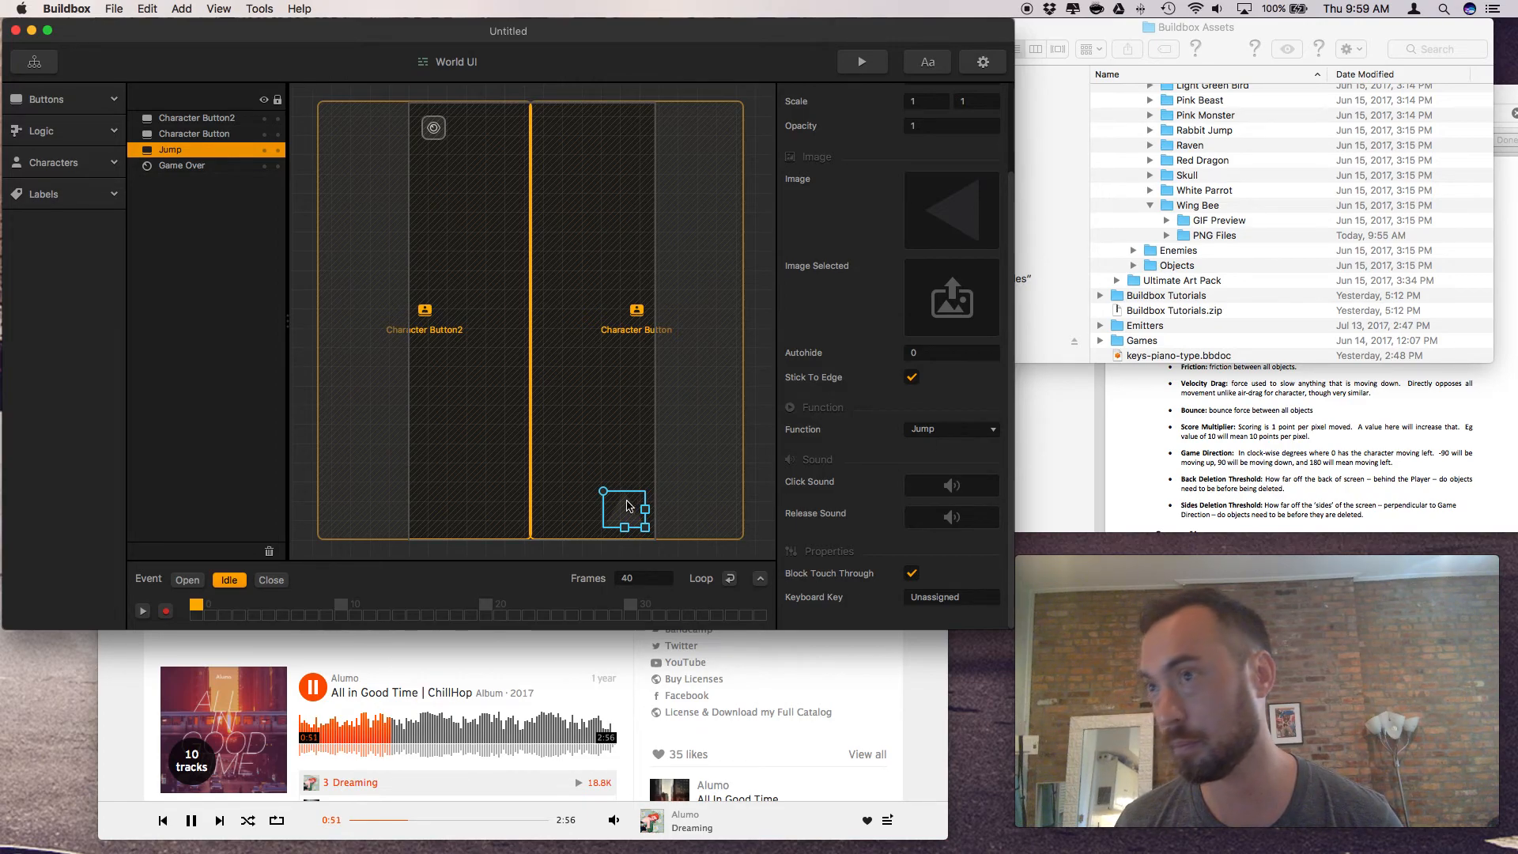
pyautogui.press('super+v')
pyautogui.scroll(-3, 868, 470)
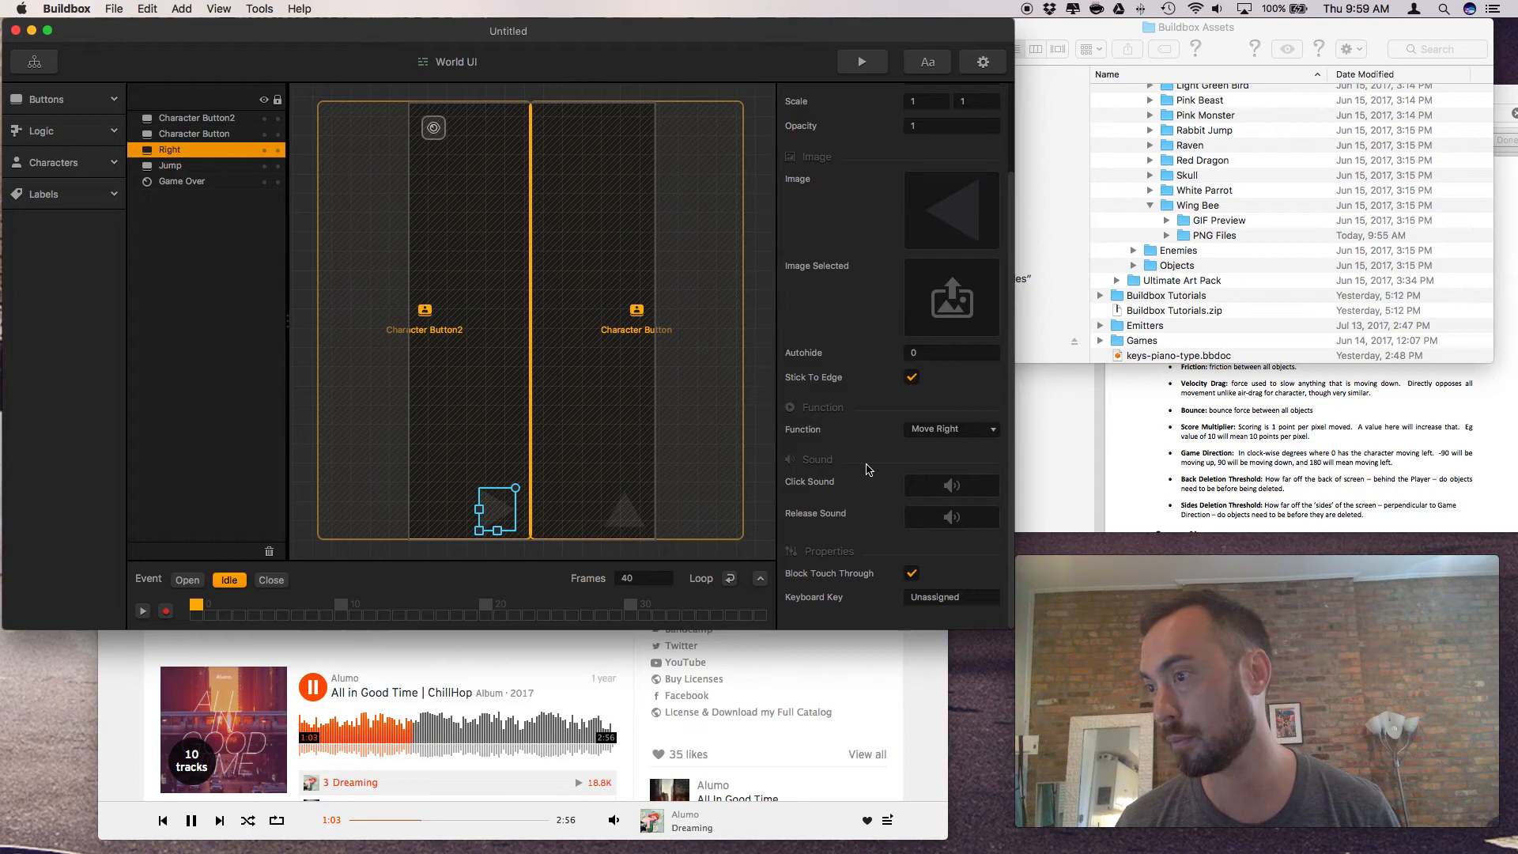
pyautogui.press('super+z')
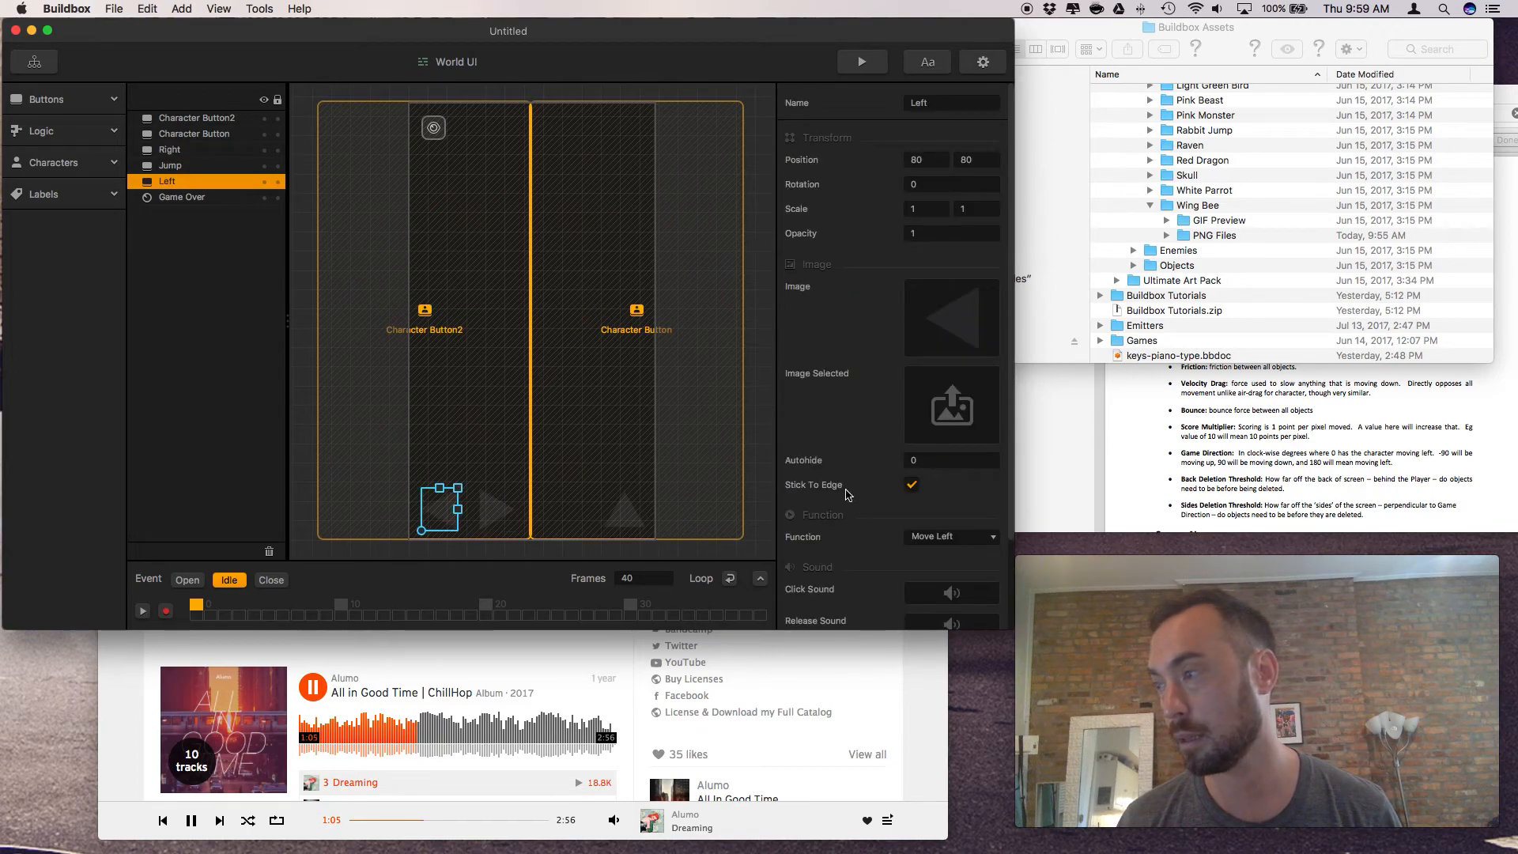
pyautogui.scroll(-5, 907, 492)
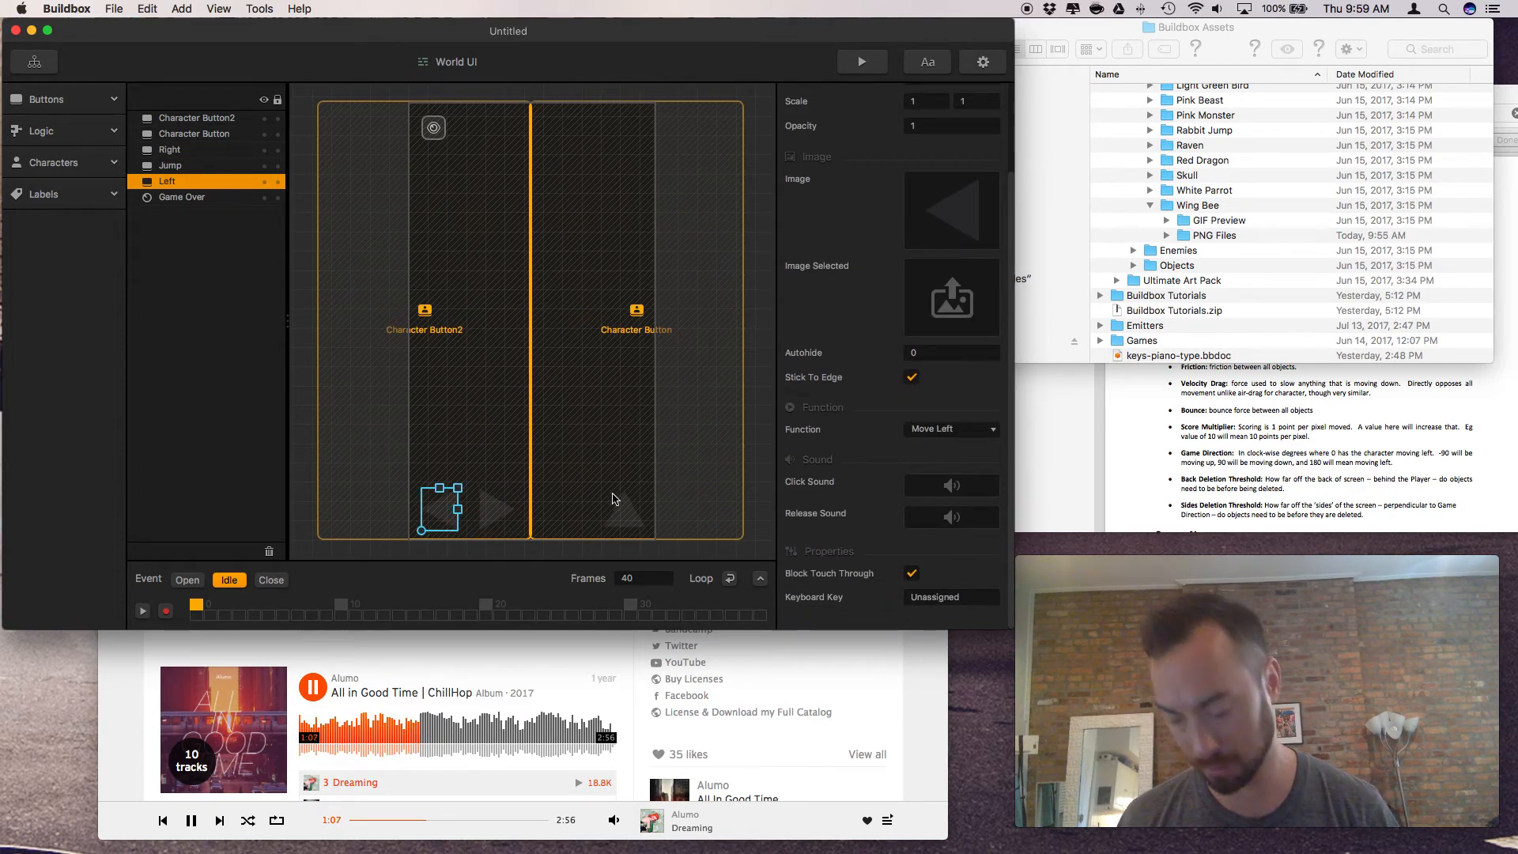
# Remove the restored Left, Right and Jump buttons from the World UI again, keeping both character buttons and Game Over
pyautogui.press('BackSpace')
pyautogui.click(212, 151)
pyautogui.press('BackSpace')
pyautogui.click(212, 151)
pyautogui.press('BackSpace')
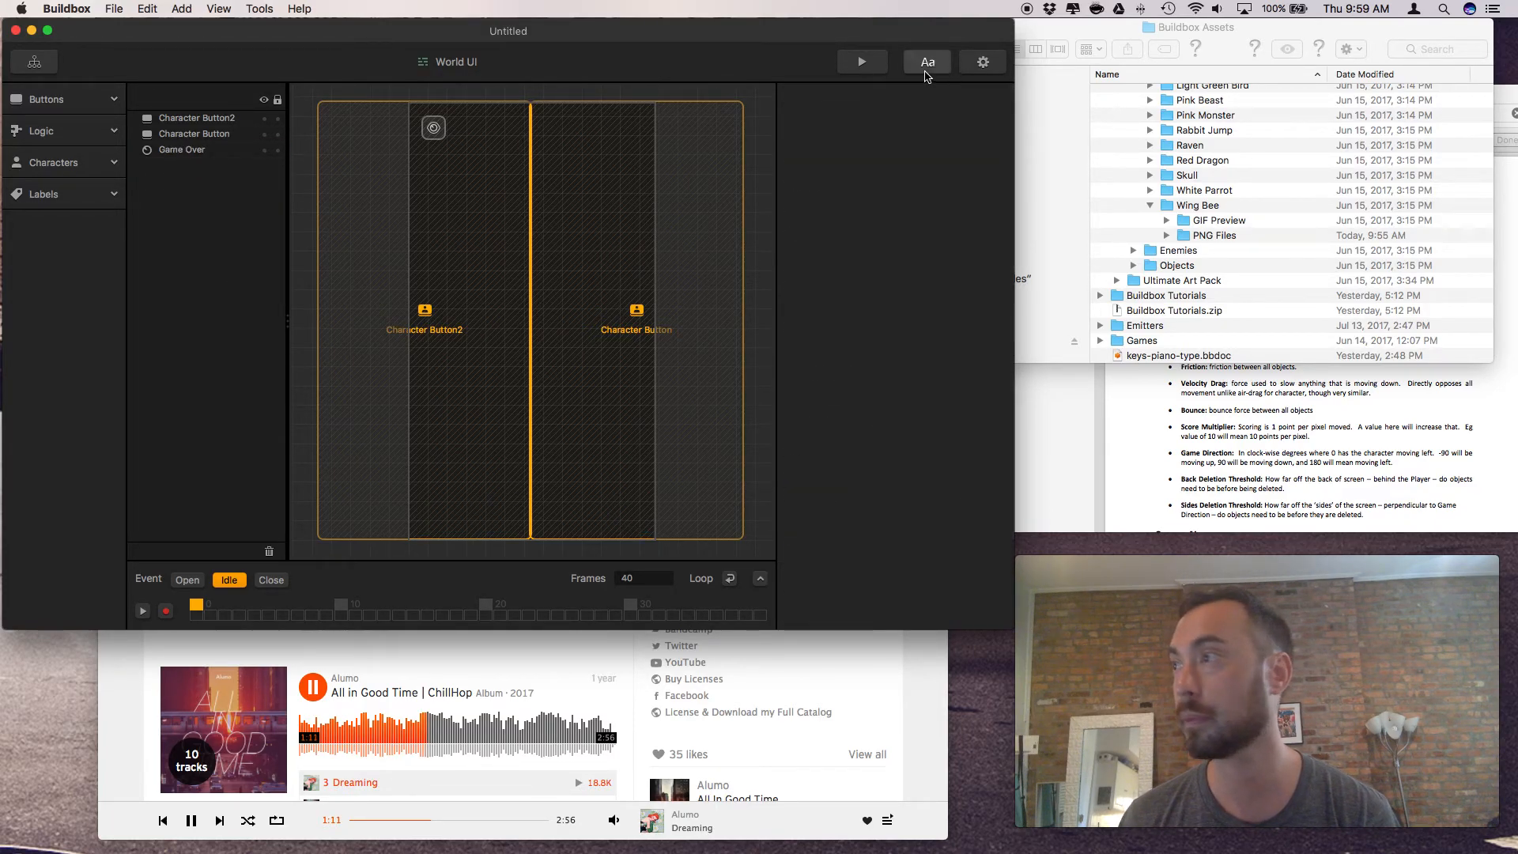
# Preview the game, start it and switch each ball between its walls, close the preview and return to the Game Mind Map
pyautogui.click(862, 62)
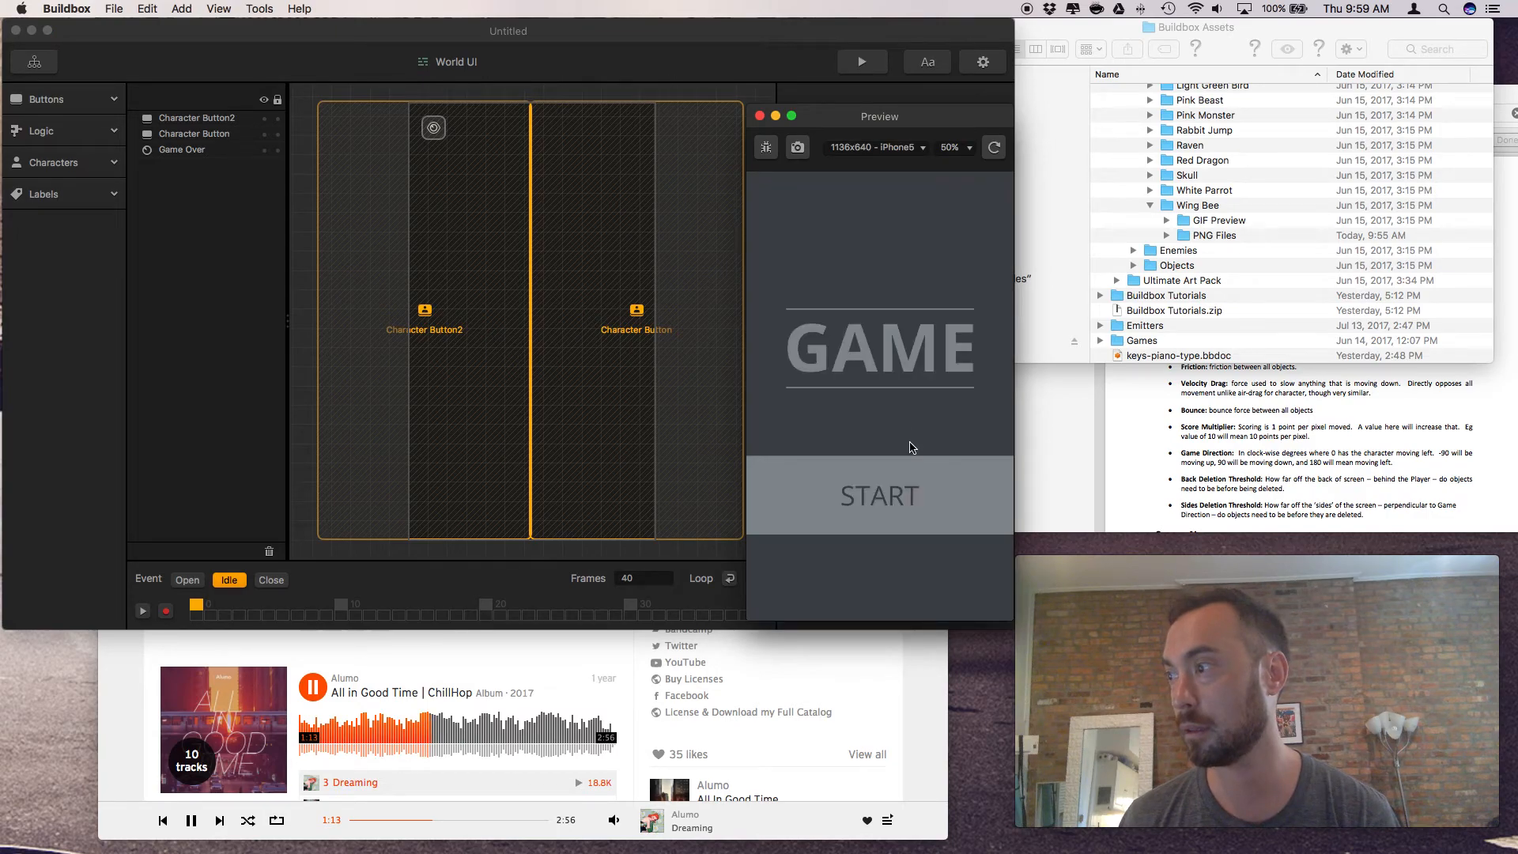
pyautogui.click(966, 432)
pyautogui.click(809, 473)
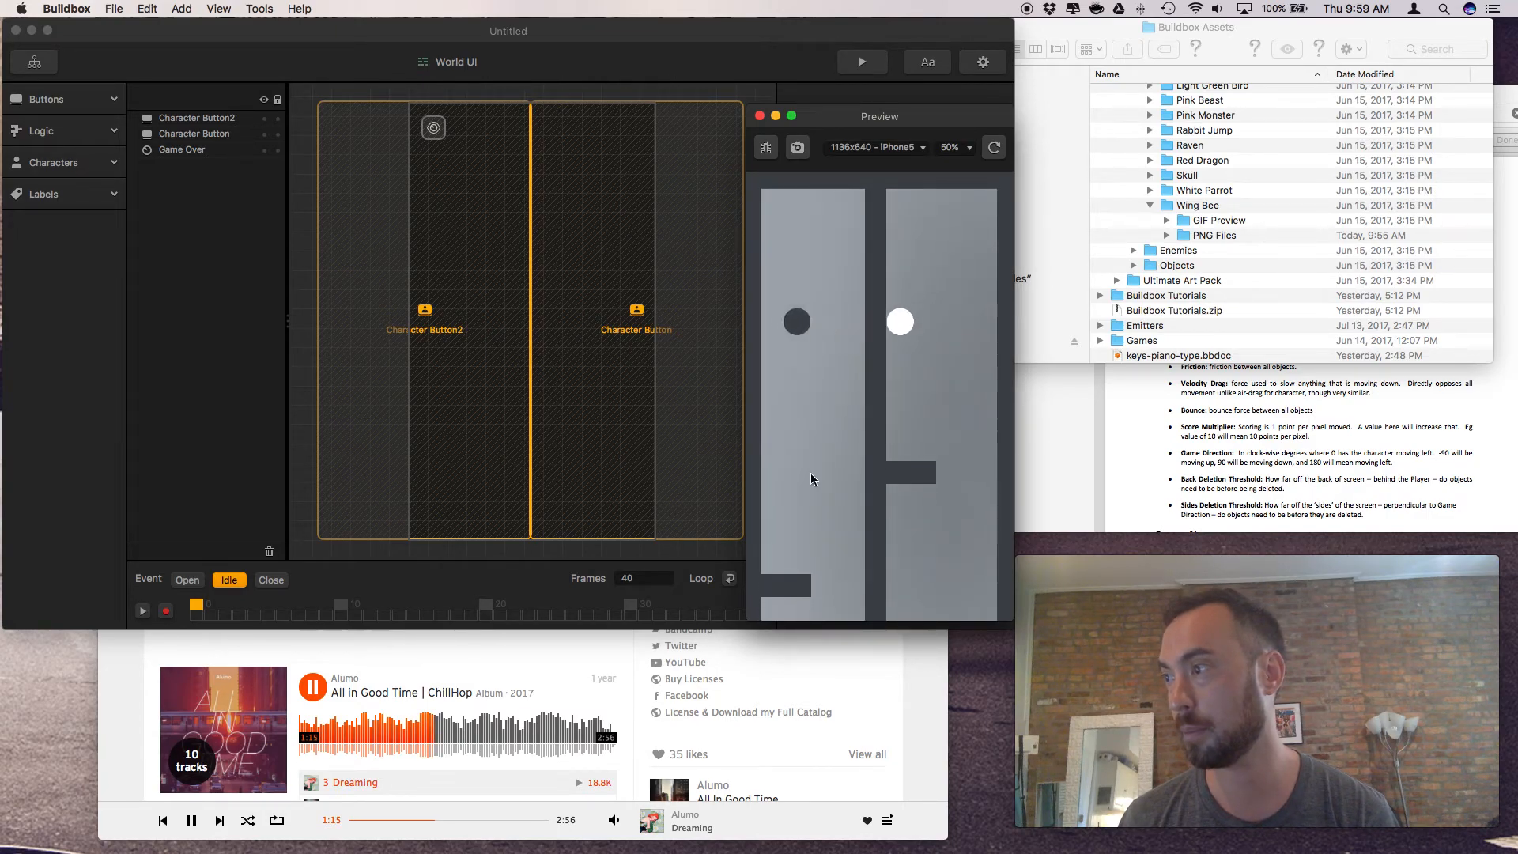
pyautogui.click(969, 453)
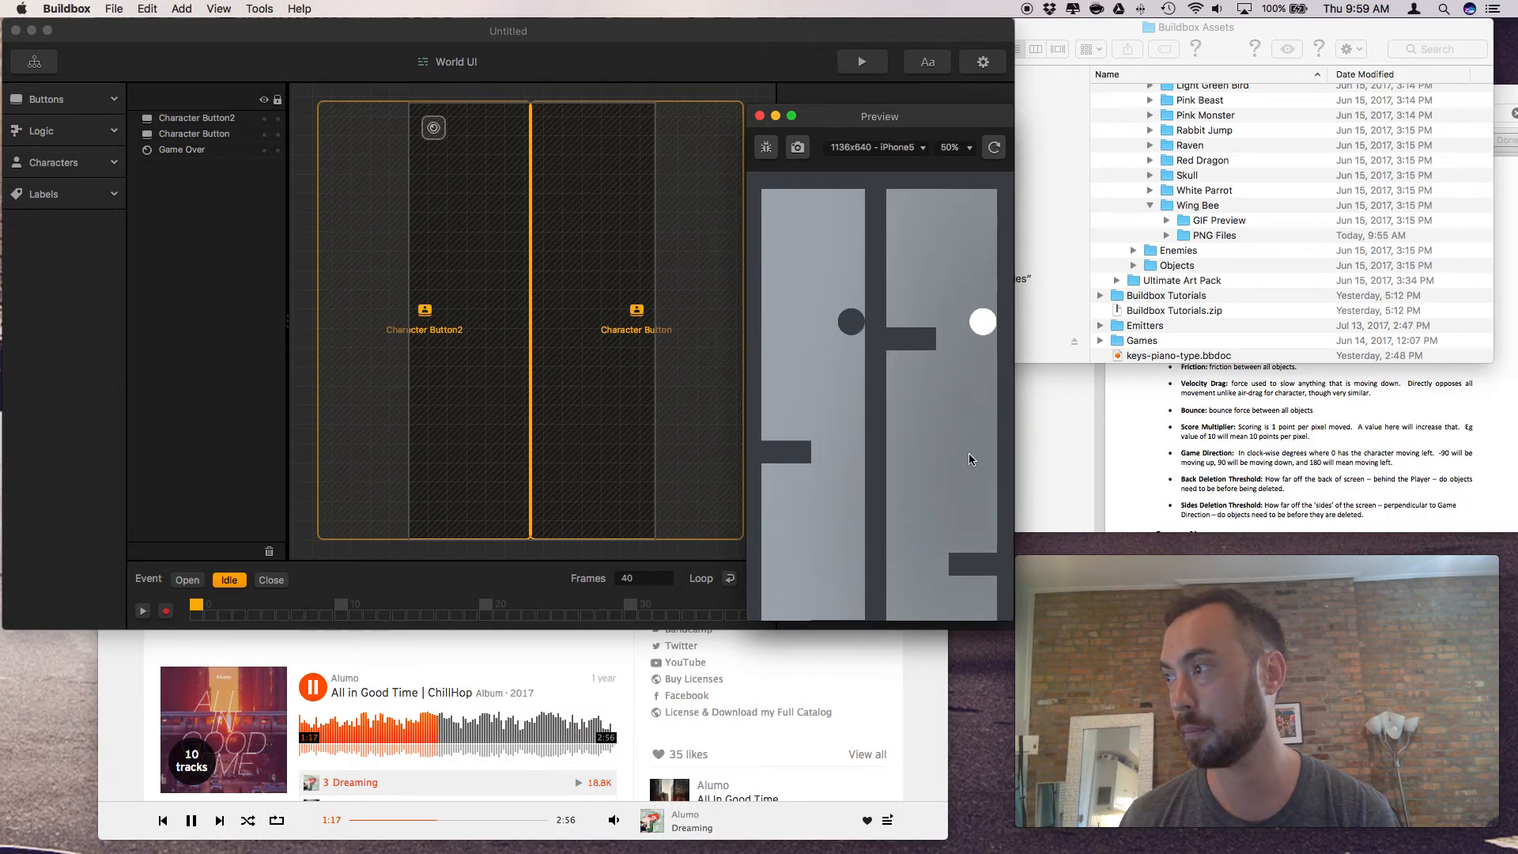
pyautogui.click(836, 466)
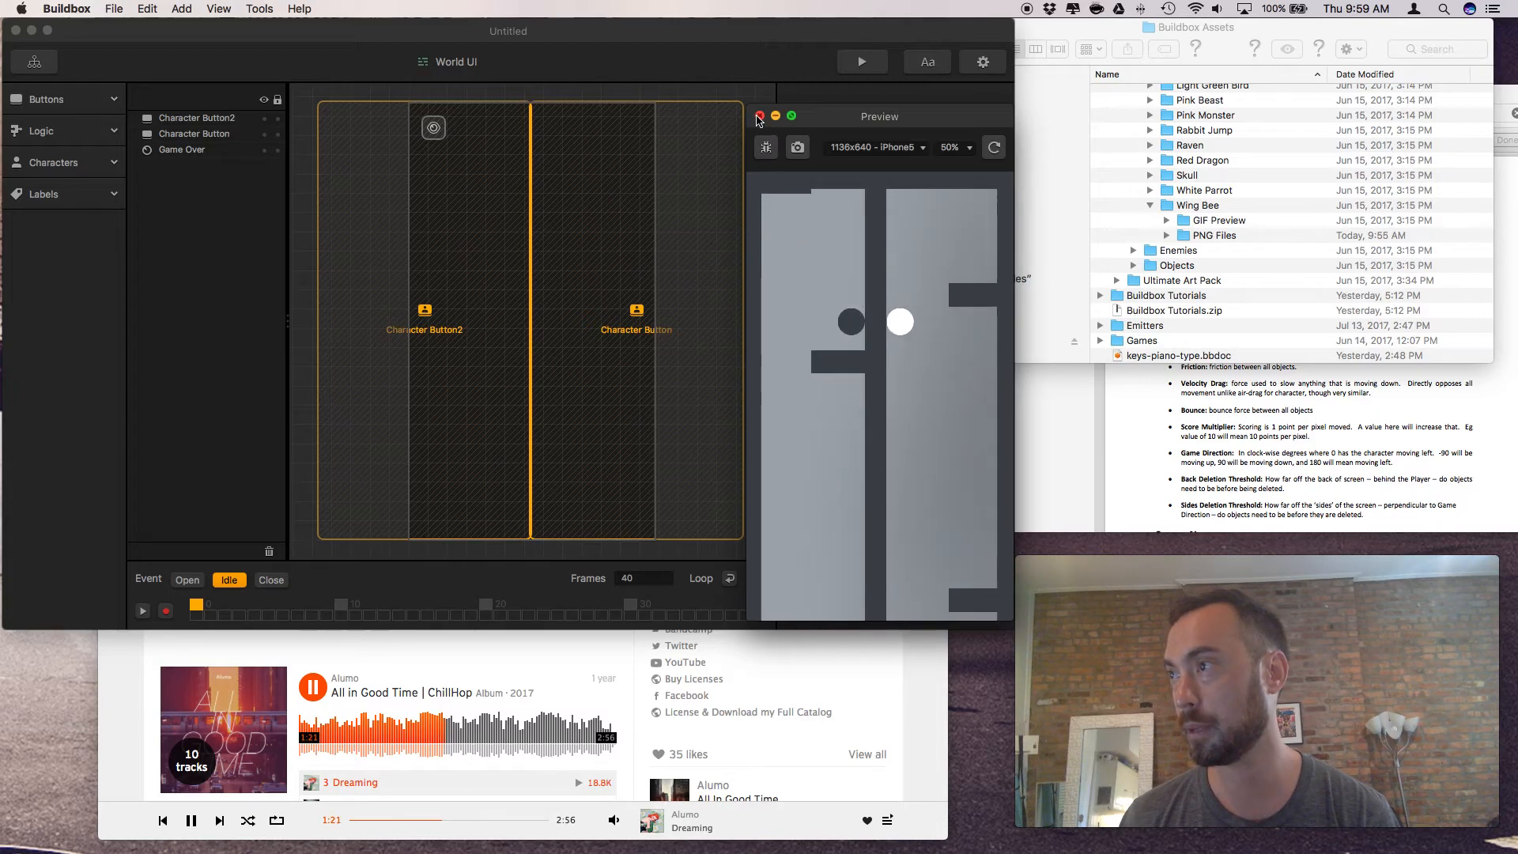
pyautogui.click(760, 116)
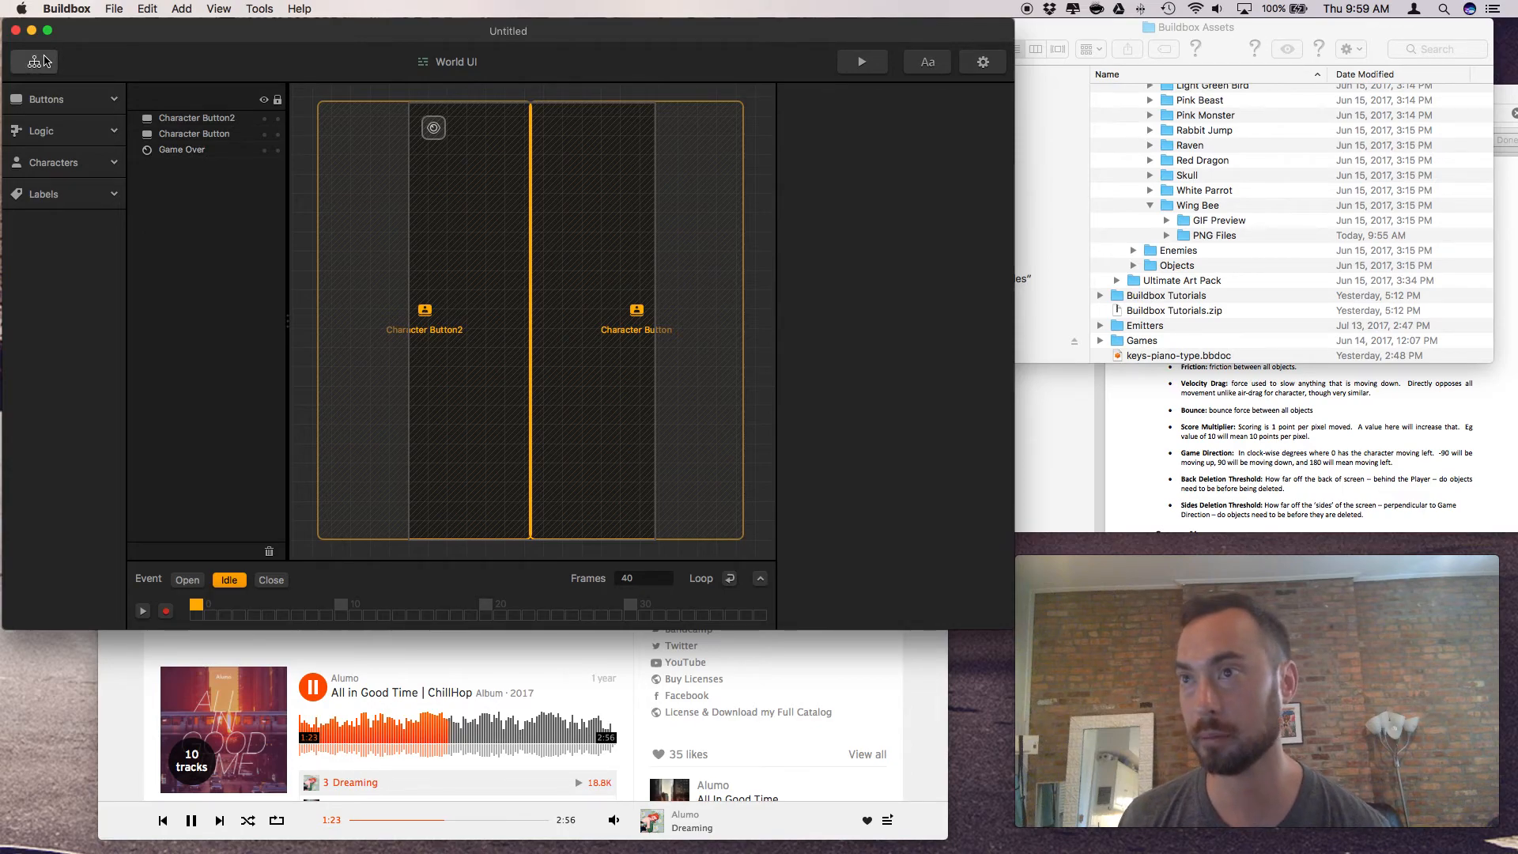
pyautogui.click(34, 61)
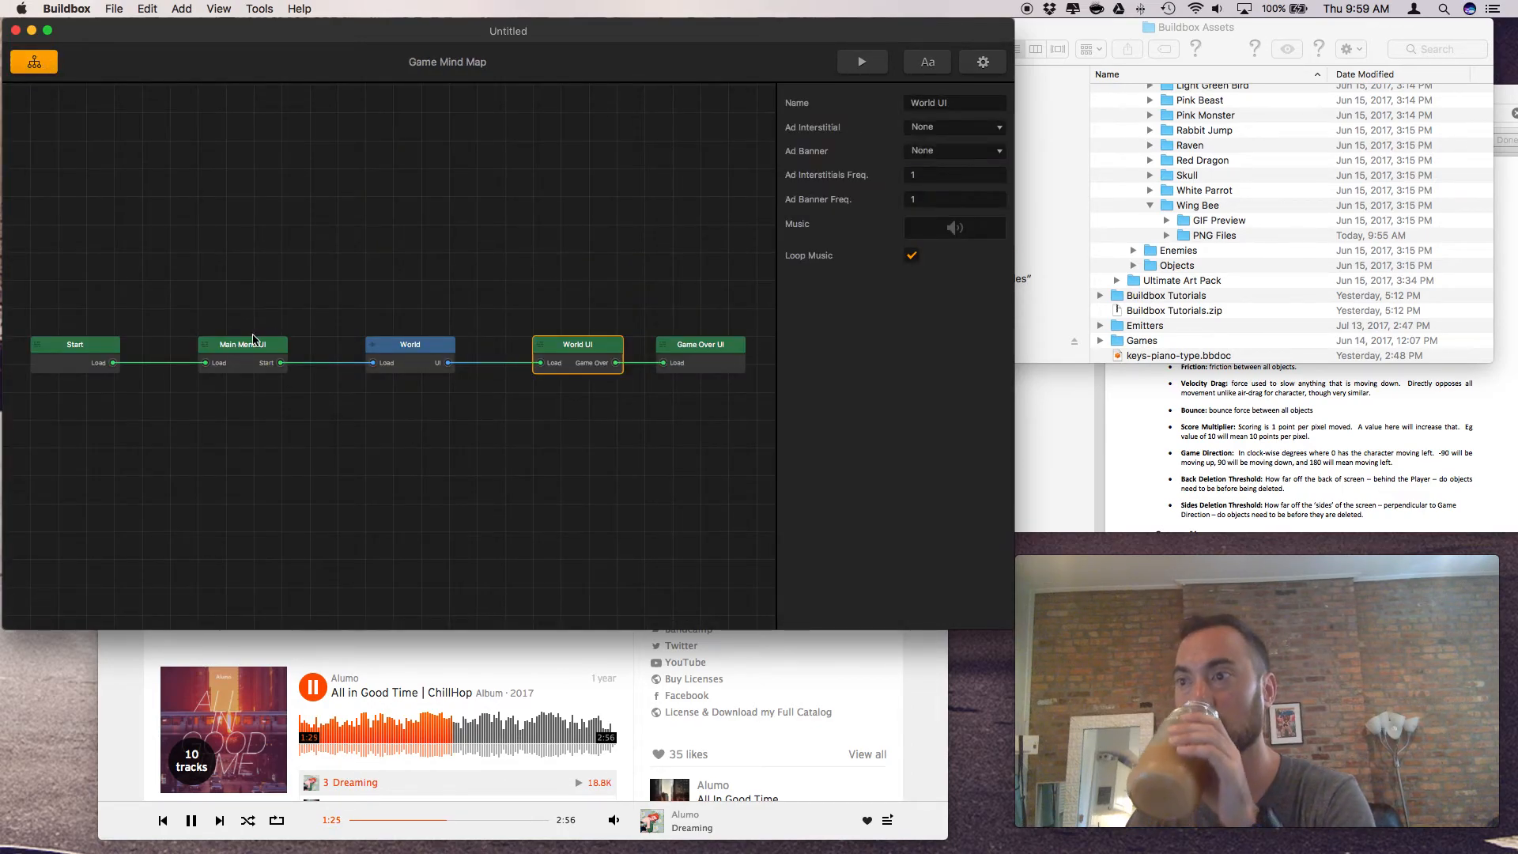
# Look over the Main Menu UI and Start screens and return to the Game Mind Map
pyautogui.doubleClick(247, 358)
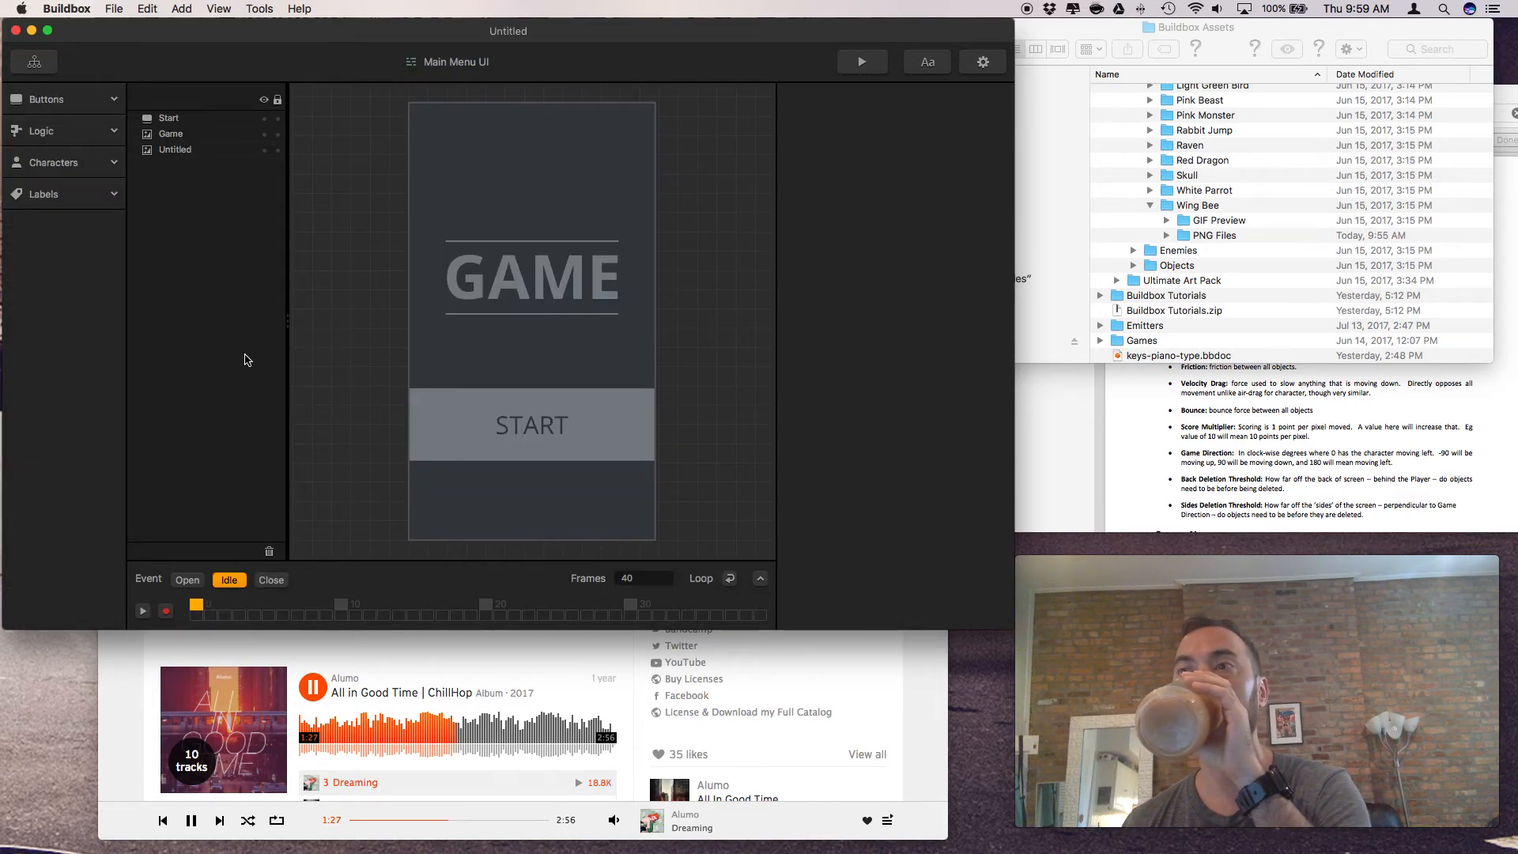
pyautogui.click(34, 62)
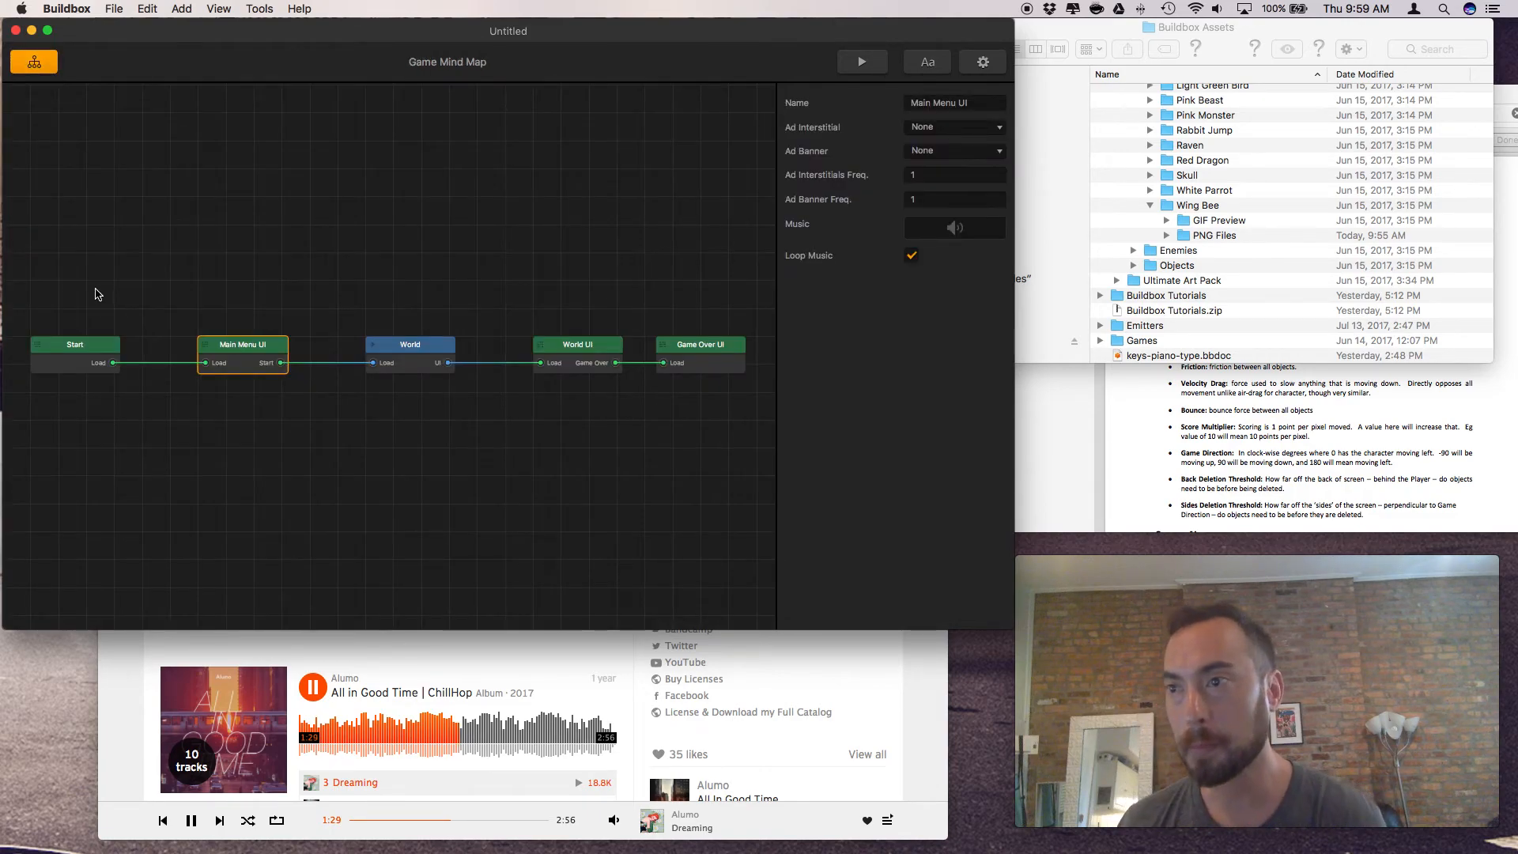
pyautogui.doubleClick(77, 350)
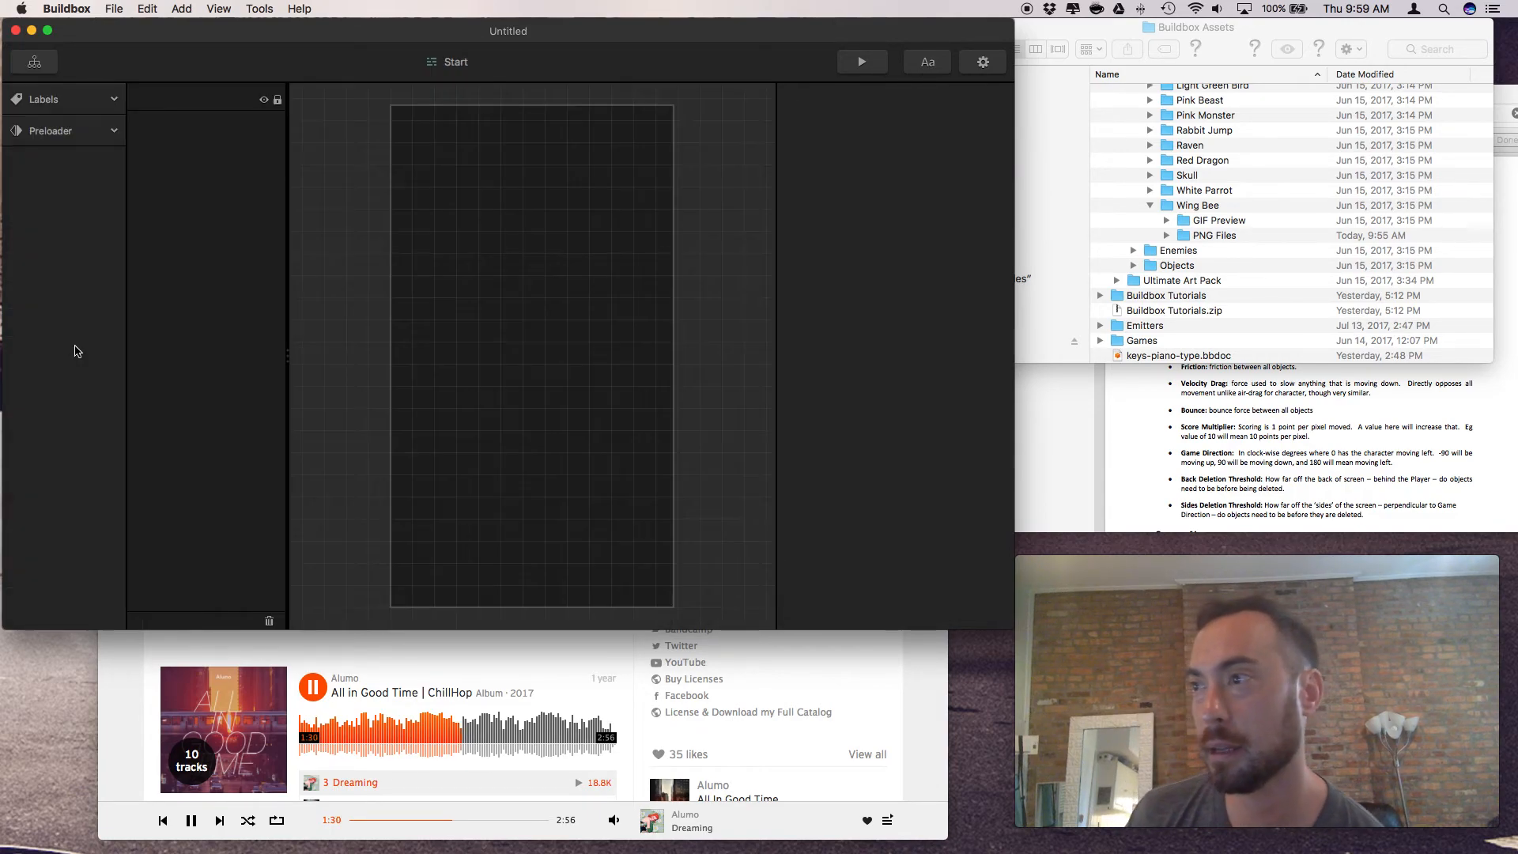
pyautogui.click(34, 62)
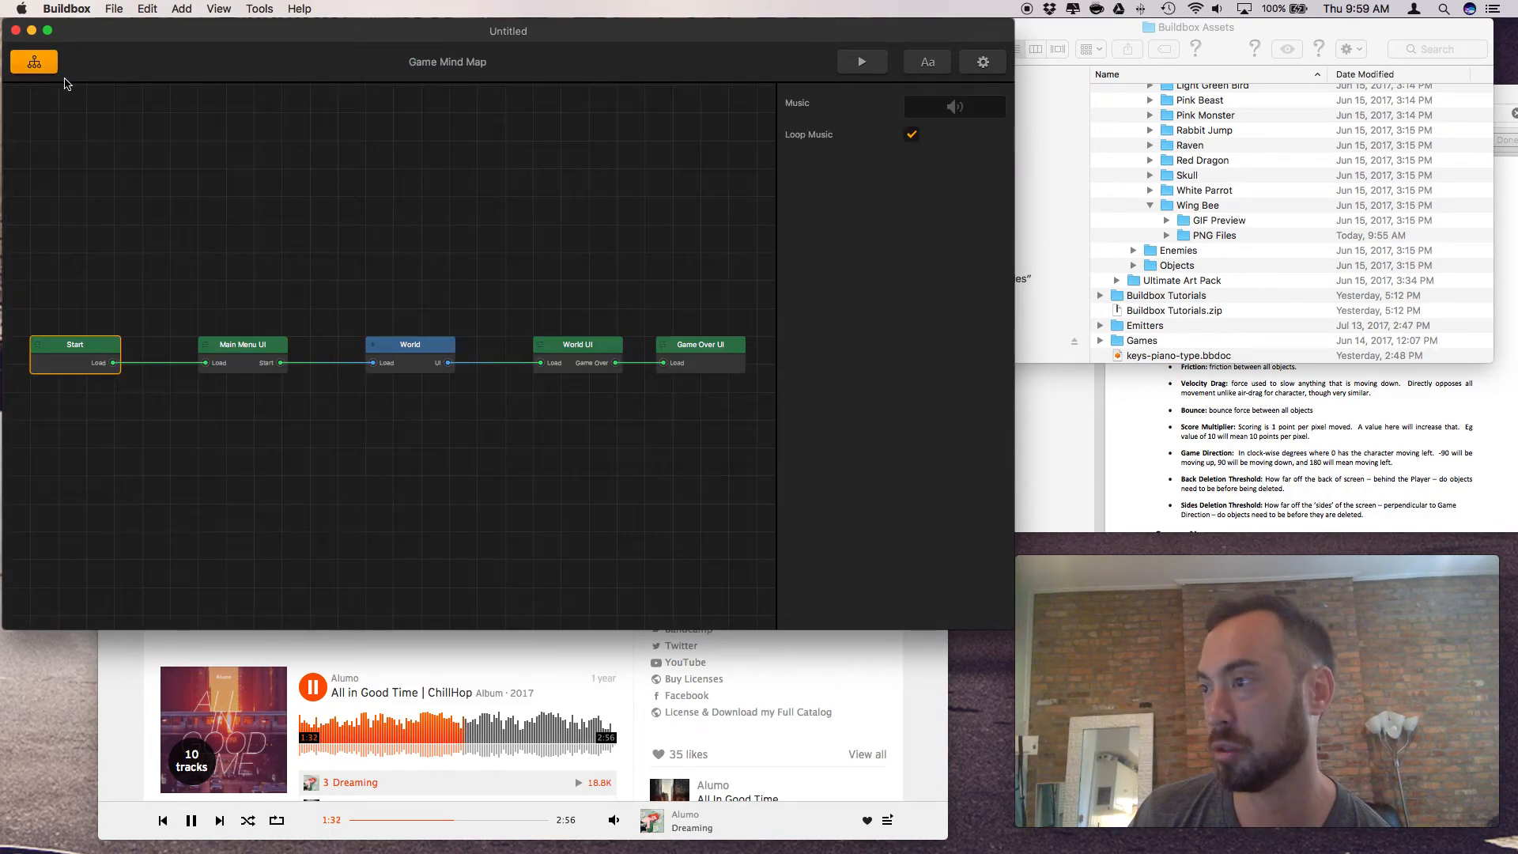
# Add appanda256.png from the Desktop's Appanda.co folder to the middle of the Start screen and enlarge it to about 1.8 scale
pyautogui.doubleClick(87, 349)
pyautogui.scroll(5, 1176, 253)
pyautogui.scroll(3, 1176, 249)
pyautogui.click(1065, 242)
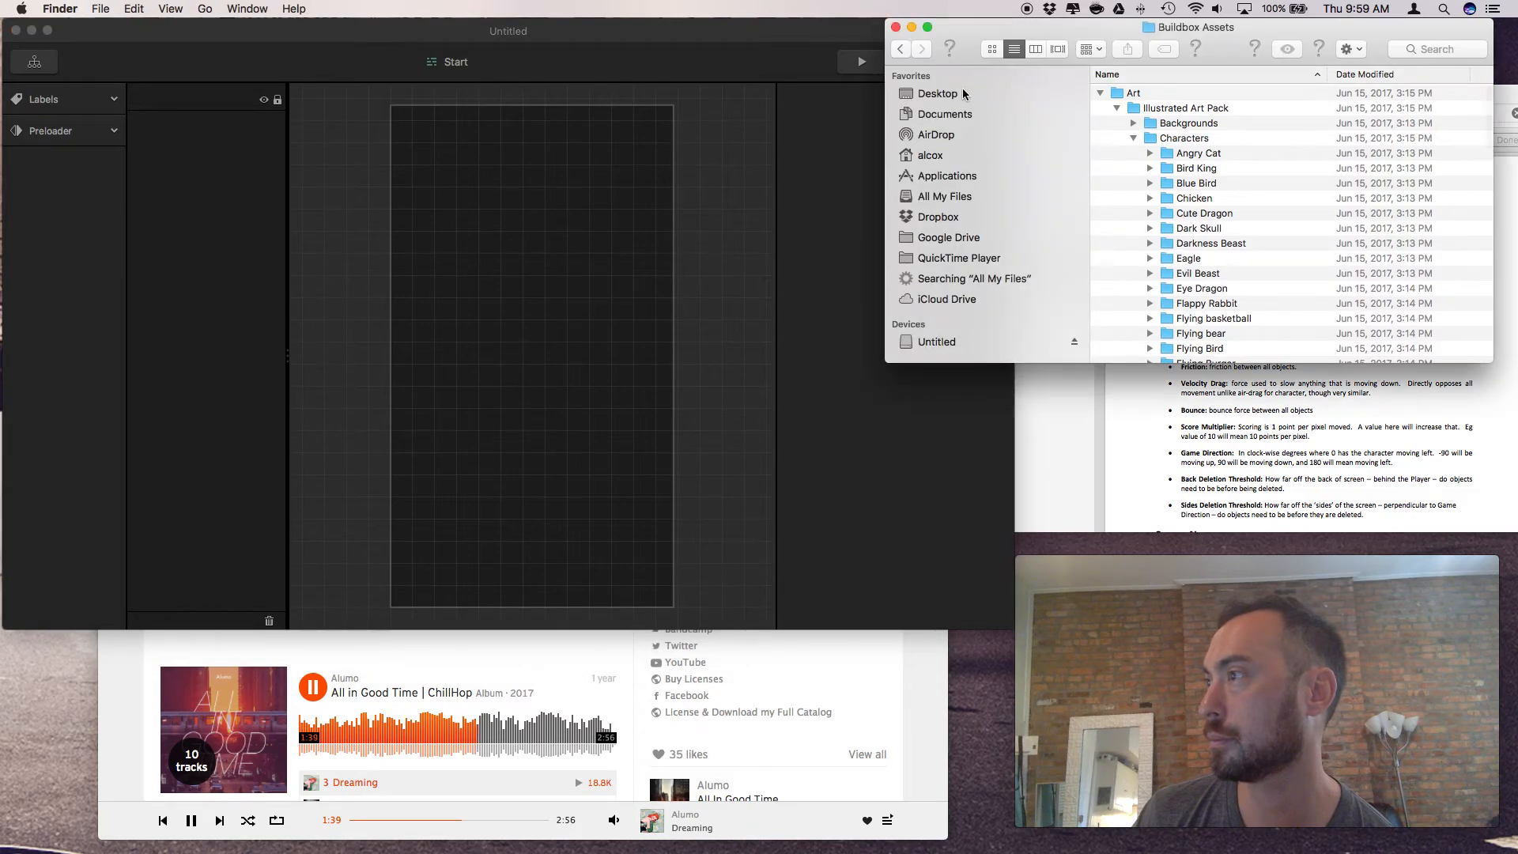
pyautogui.click(958, 93)
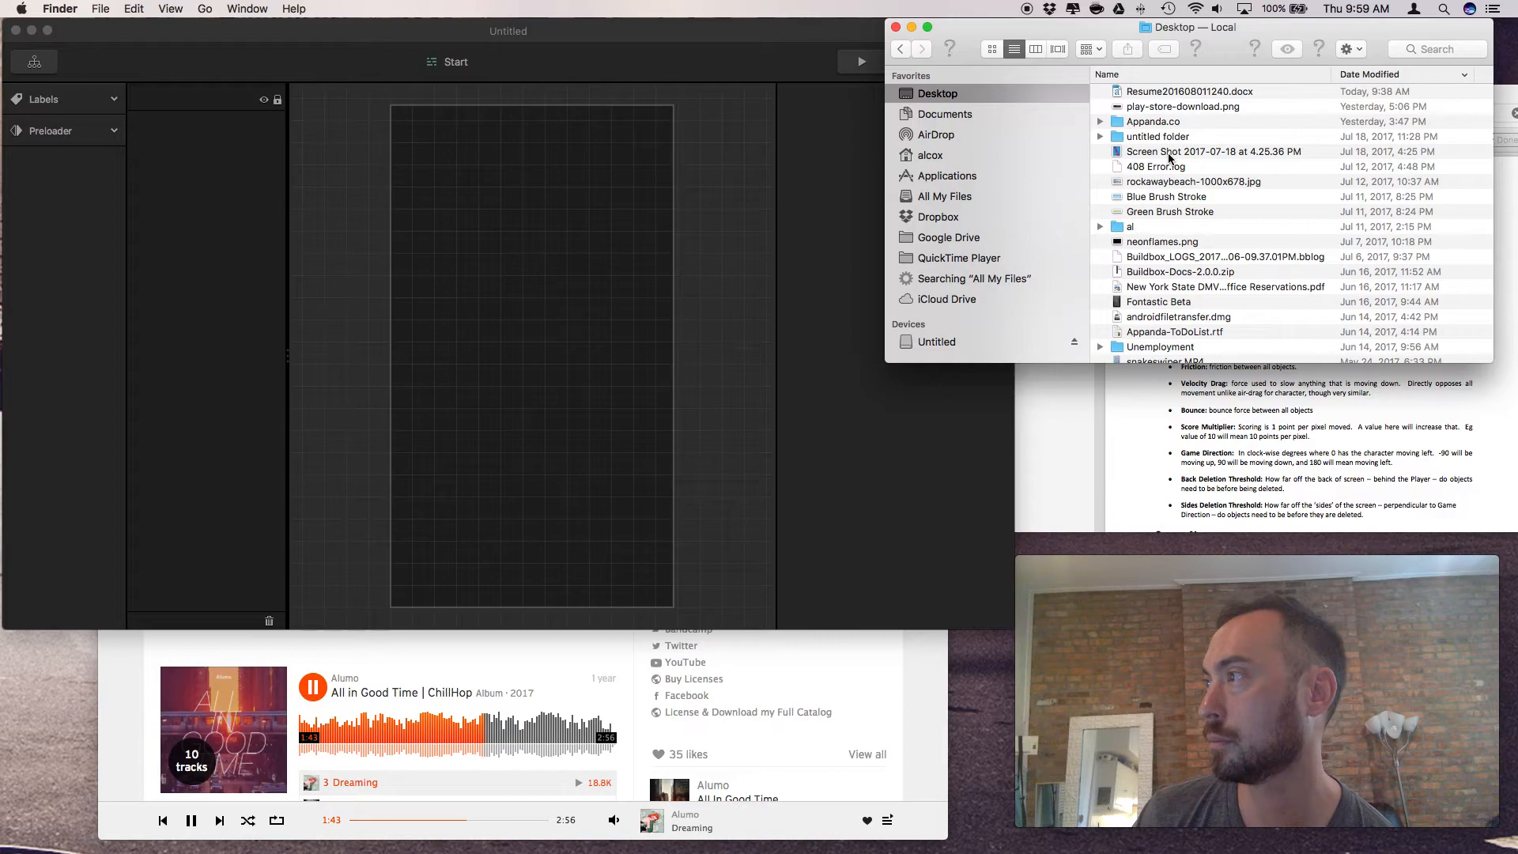
pyautogui.click(1099, 124)
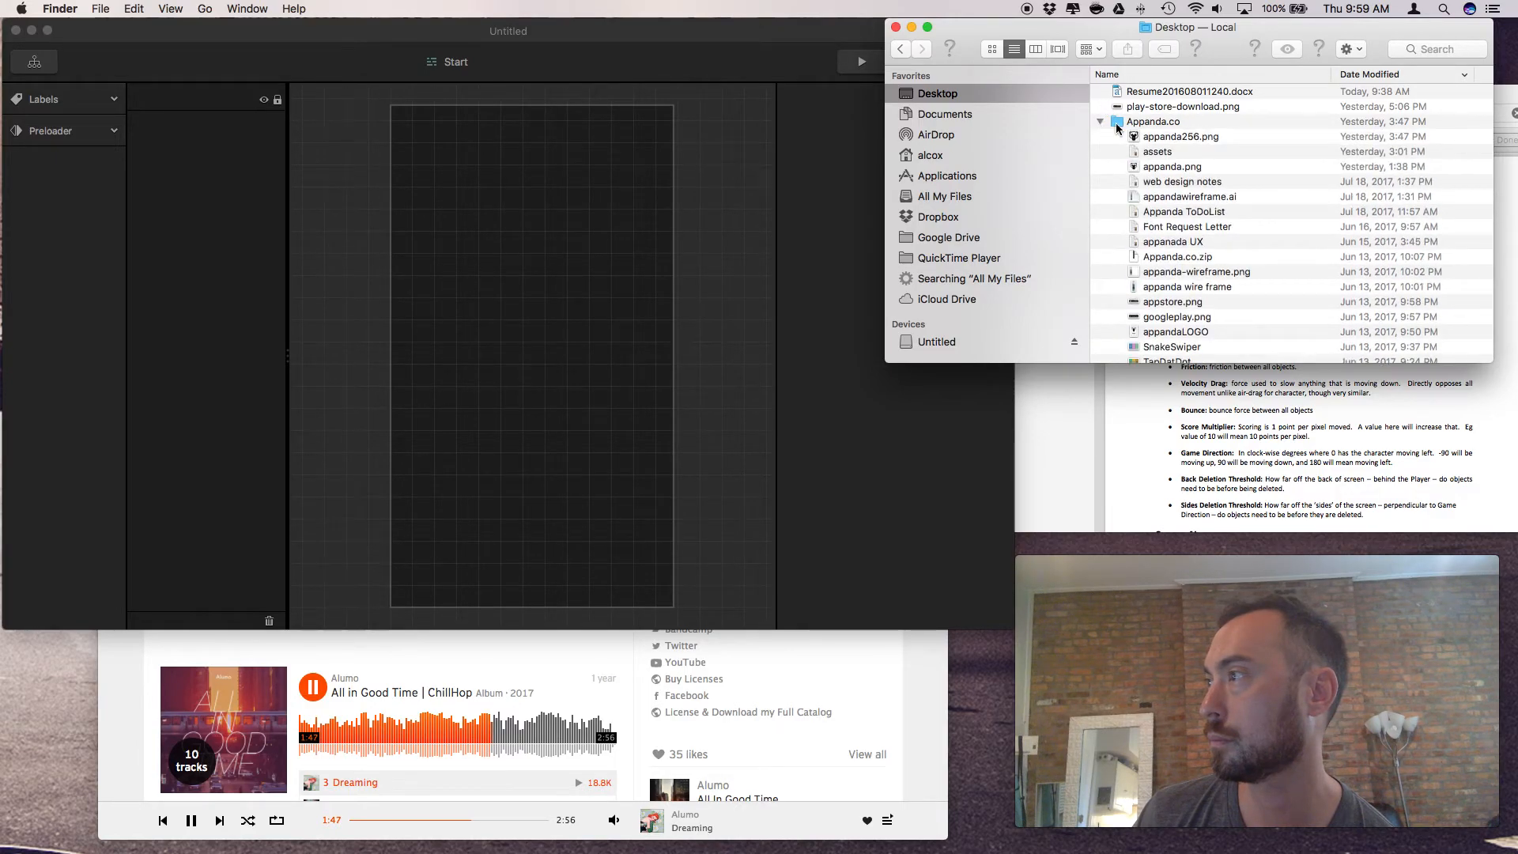
pyautogui.click(1170, 139)
pyautogui.moveTo(1170, 138); pyautogui.dragTo(530, 336)
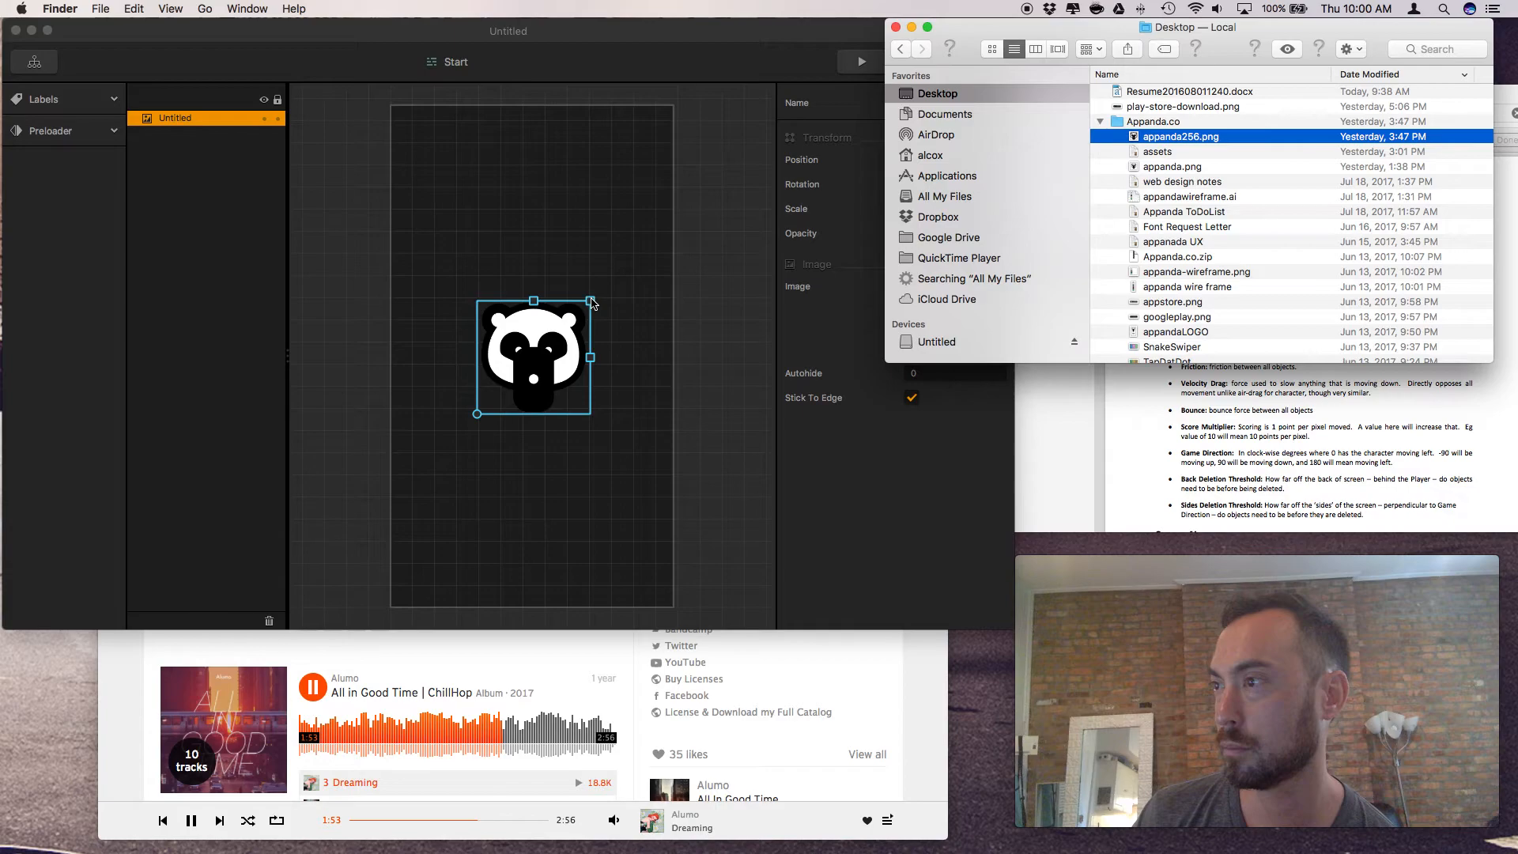
pyautogui.click(589, 300)
pyautogui.moveTo(589, 299); pyautogui.dragTo(638, 255)
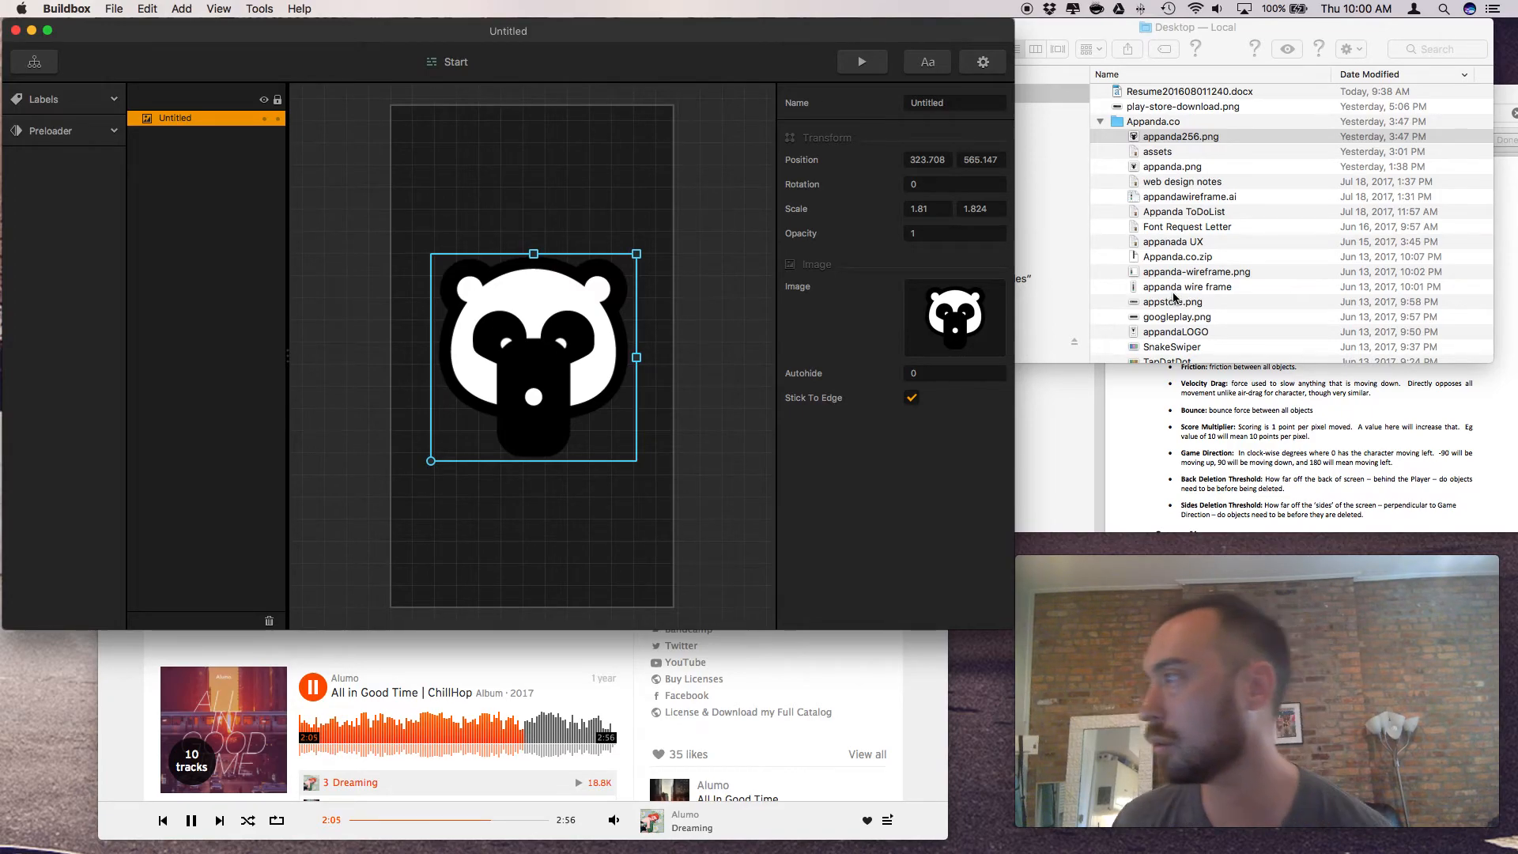
# Try the appandaLOGO image over the panda face on the Start screen and delete it again
pyautogui.scroll(-5, 1169, 289)
pyautogui.click(1168, 245)
pyautogui.moveTo(1168, 241); pyautogui.dragTo(541, 223)
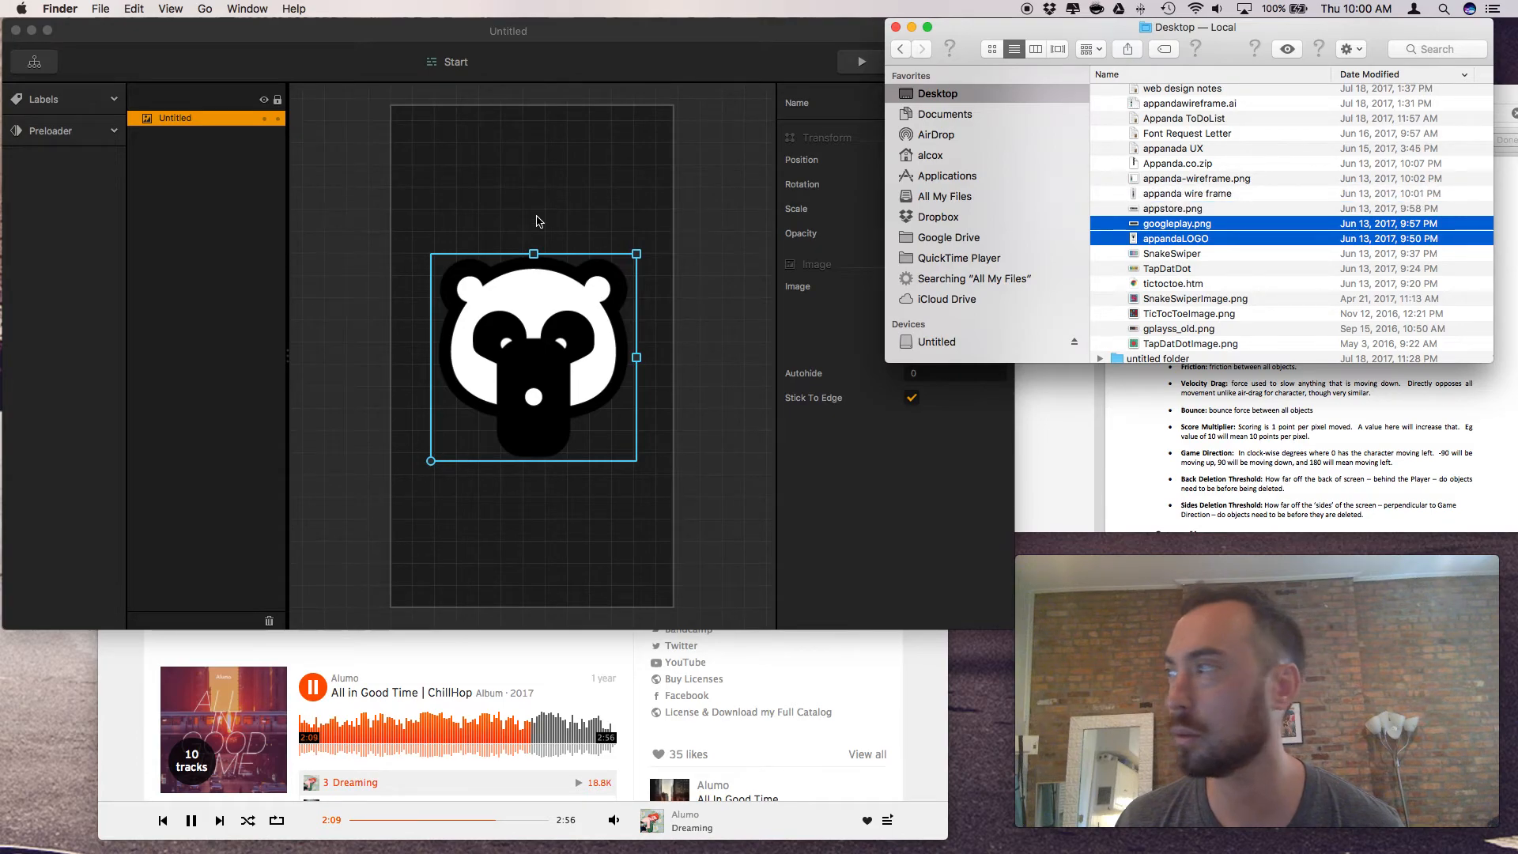
pyautogui.click(1154, 253)
pyautogui.moveTo(1165, 244); pyautogui.dragTo(531, 358)
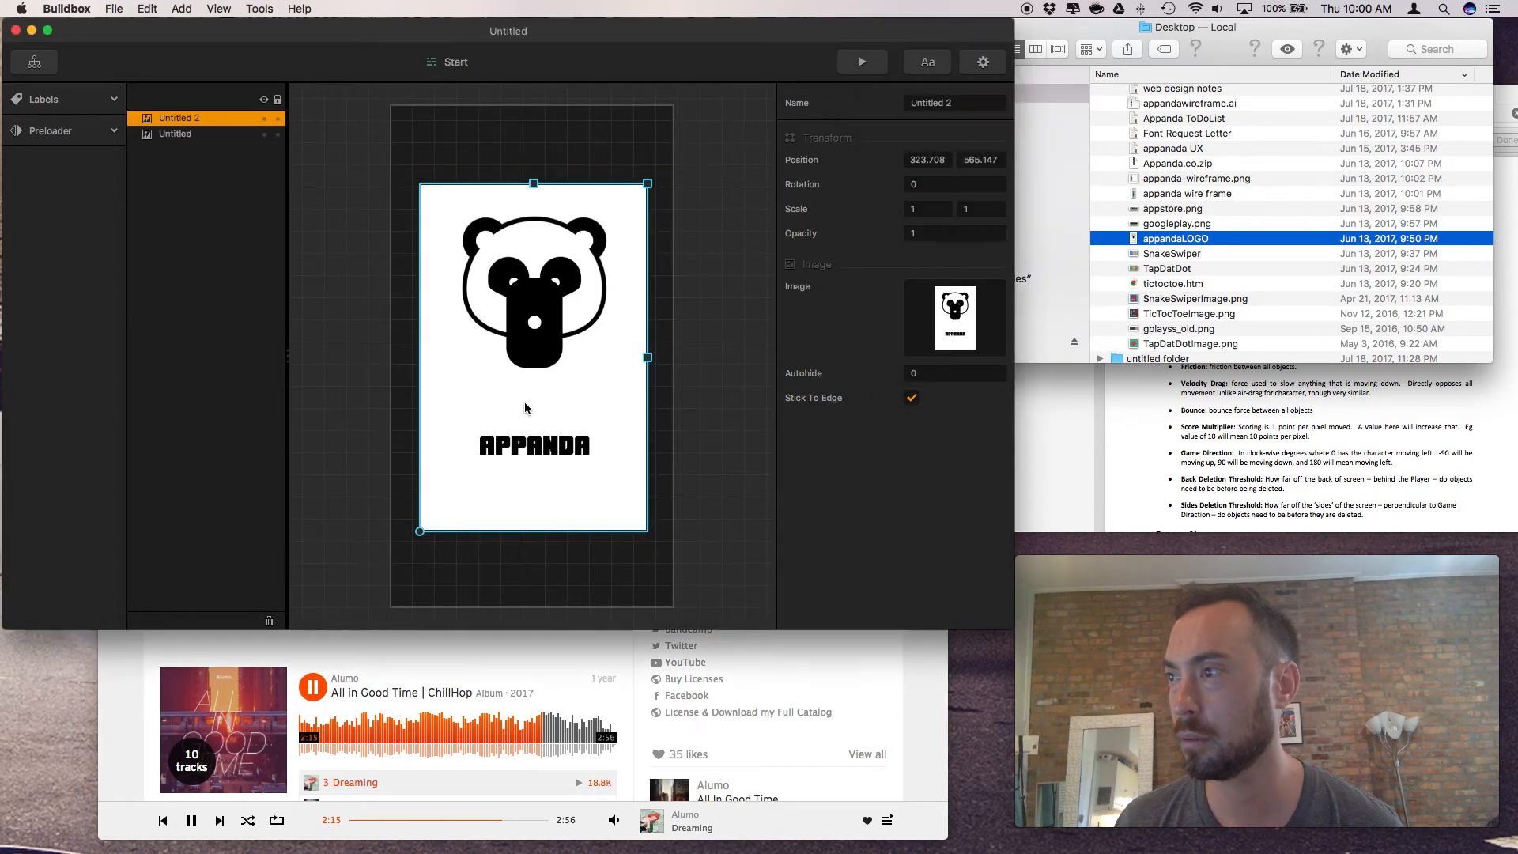
pyautogui.click(544, 360)
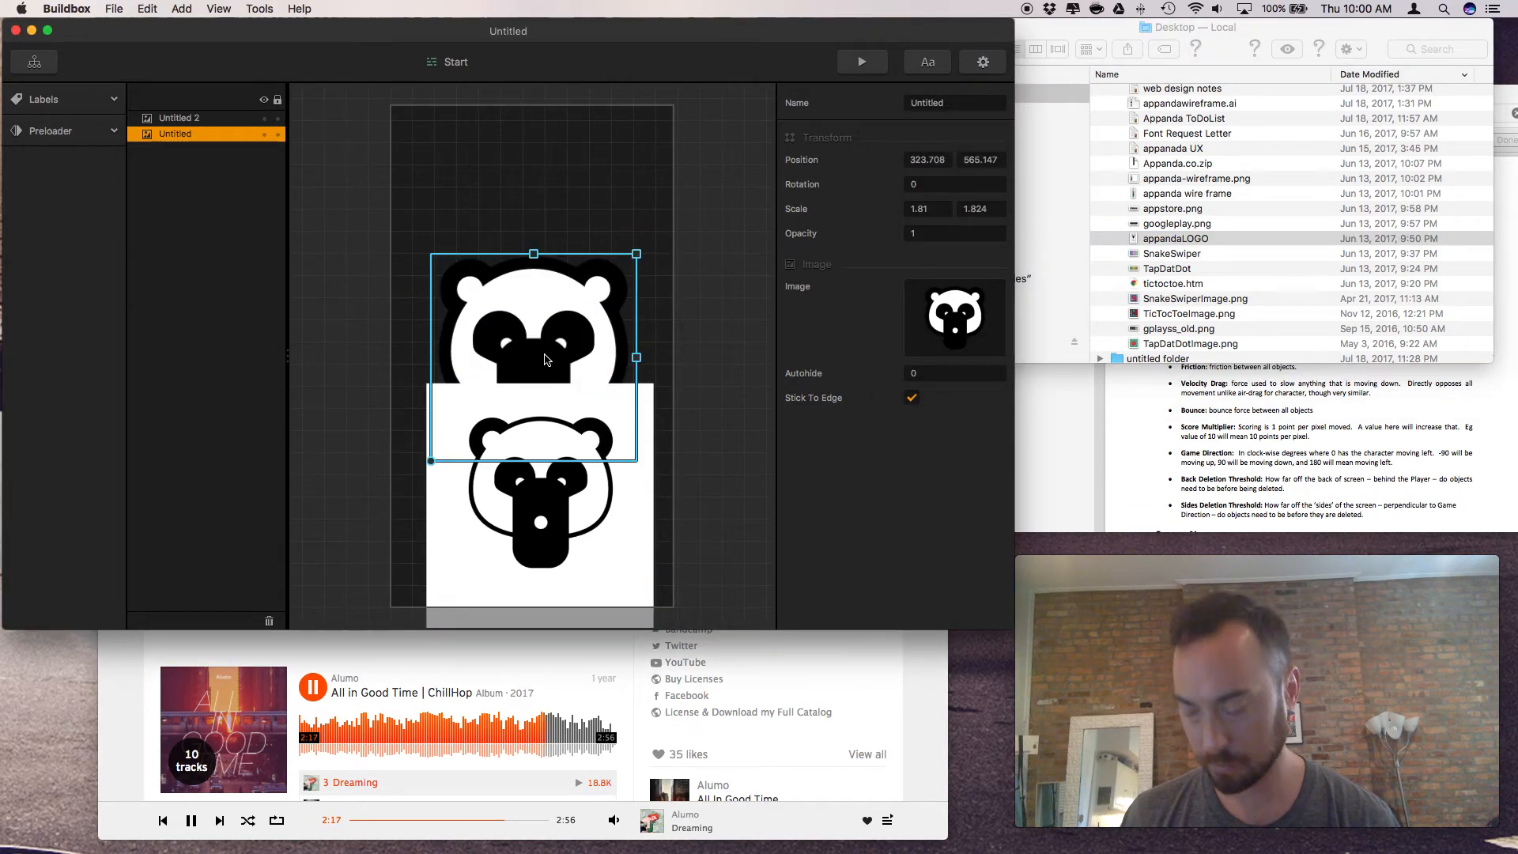
pyautogui.moveTo(621, 533); pyautogui.dragTo(587, 609)
pyautogui.press('Delete')
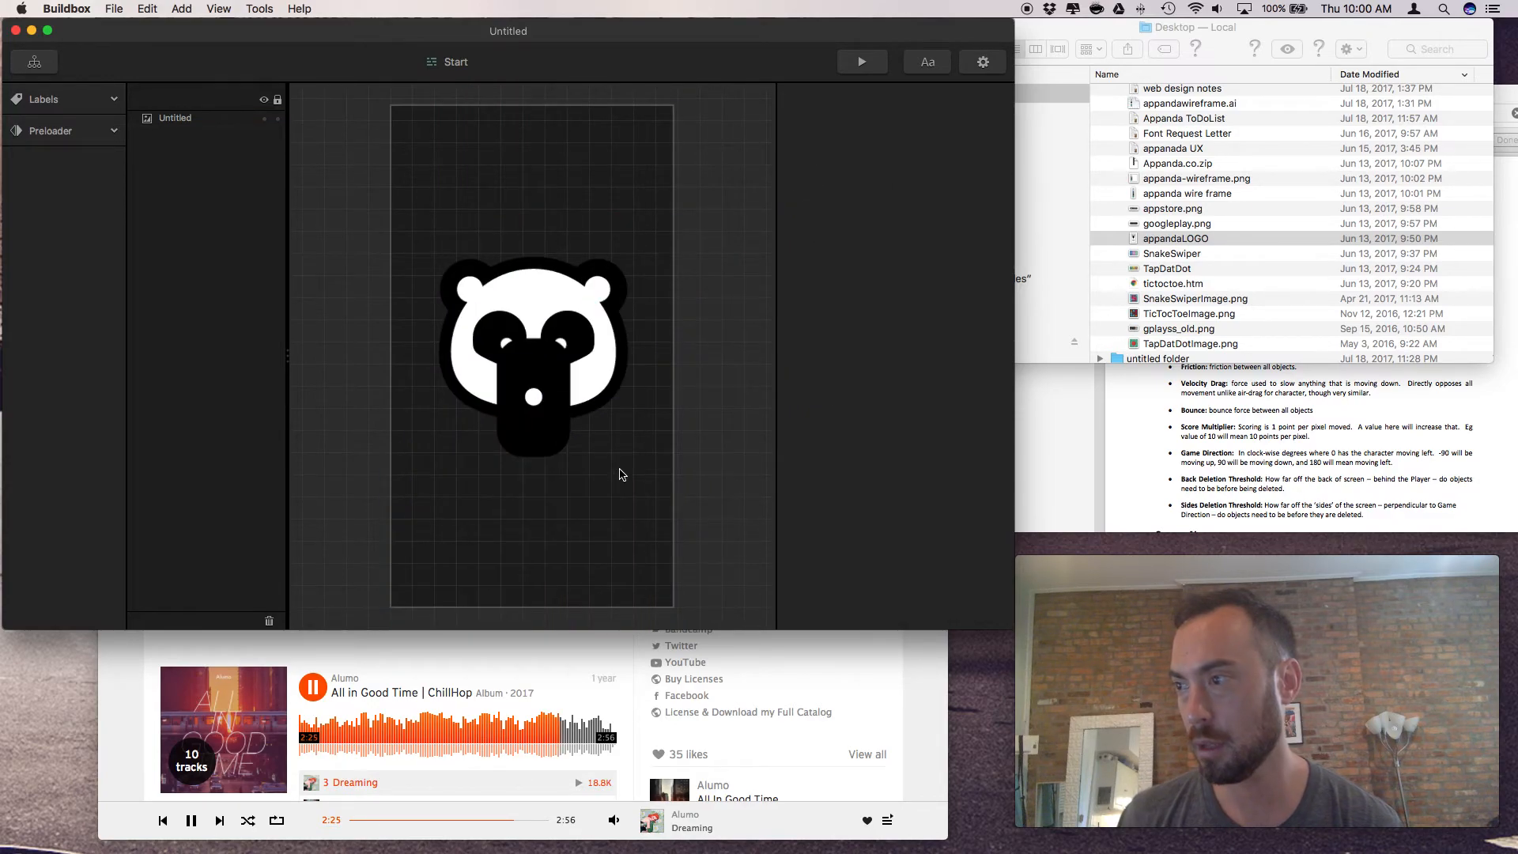
# Open the World scene for editing and bring up the Buildbox Assets folder in Finder
pyautogui.click(34, 63)
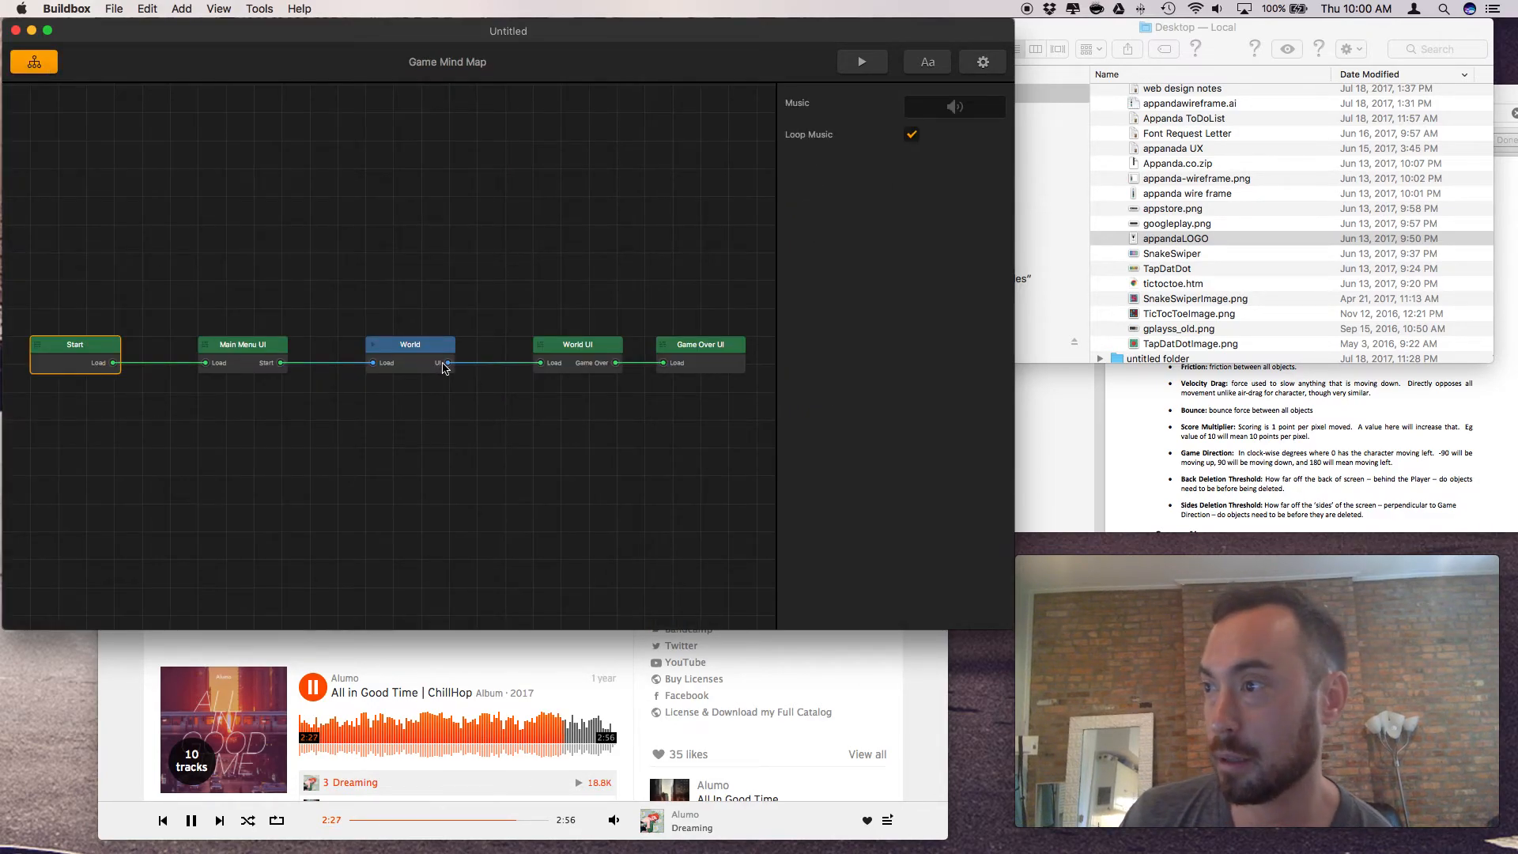
pyautogui.doubleClick(421, 356)
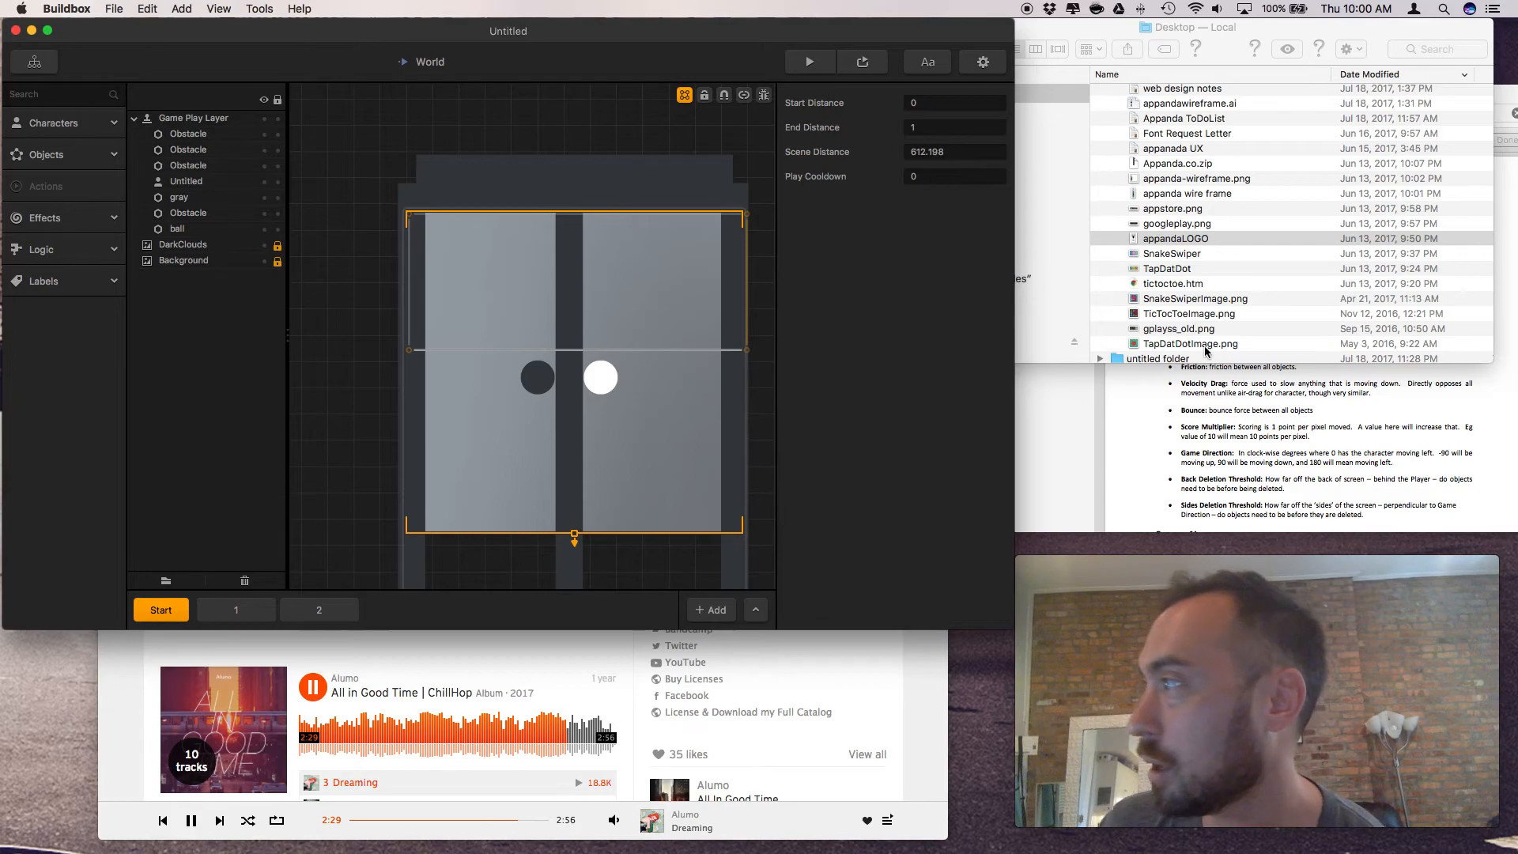
pyautogui.scroll(5, 1217, 269)
pyautogui.scroll(-2, 1217, 268)
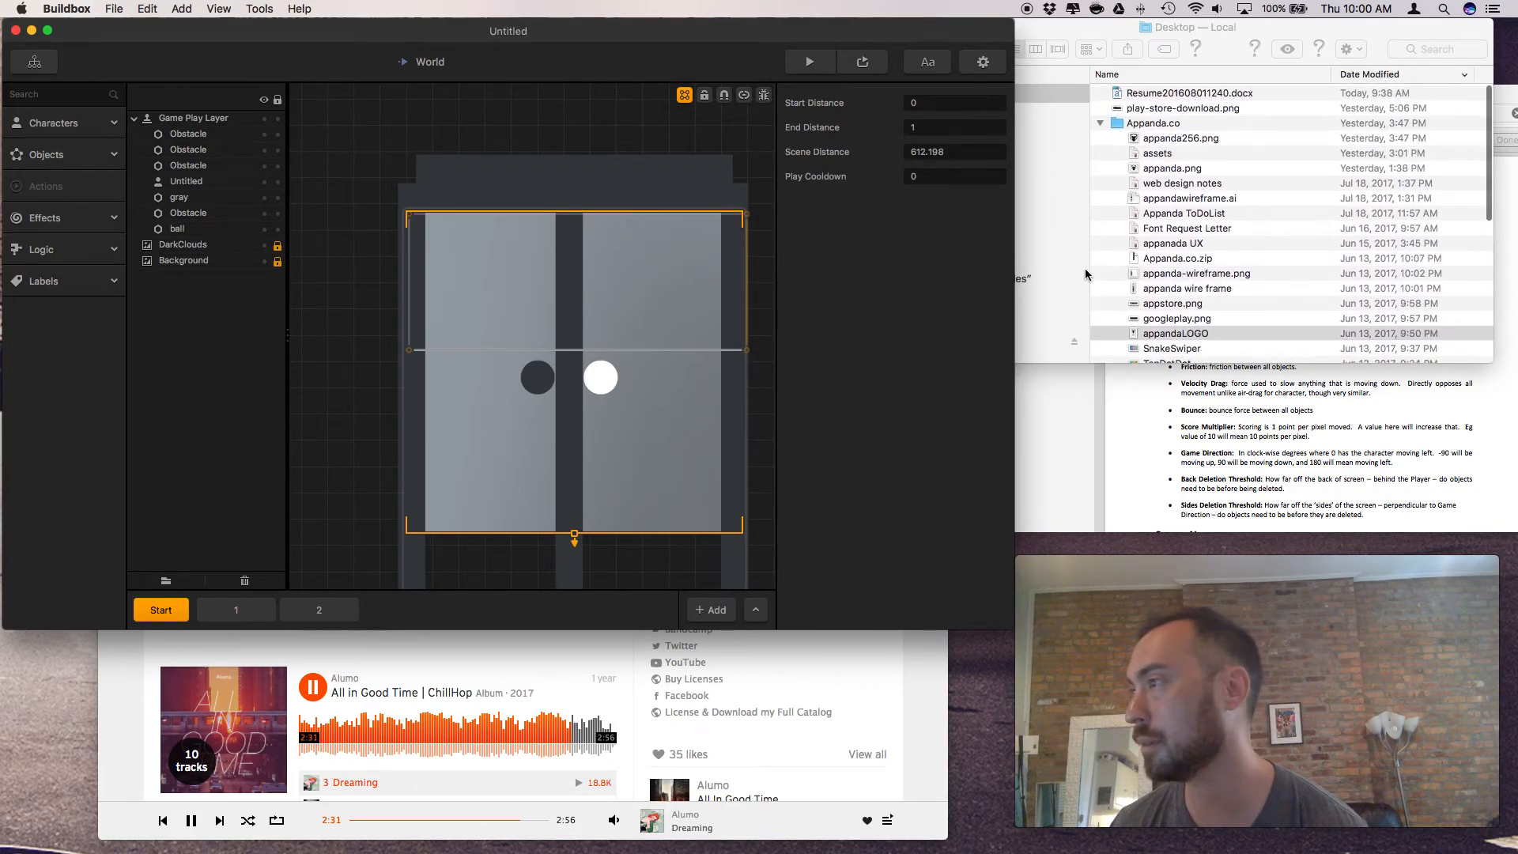
pyautogui.click(1085, 268)
pyautogui.scroll(-2, 998, 306)
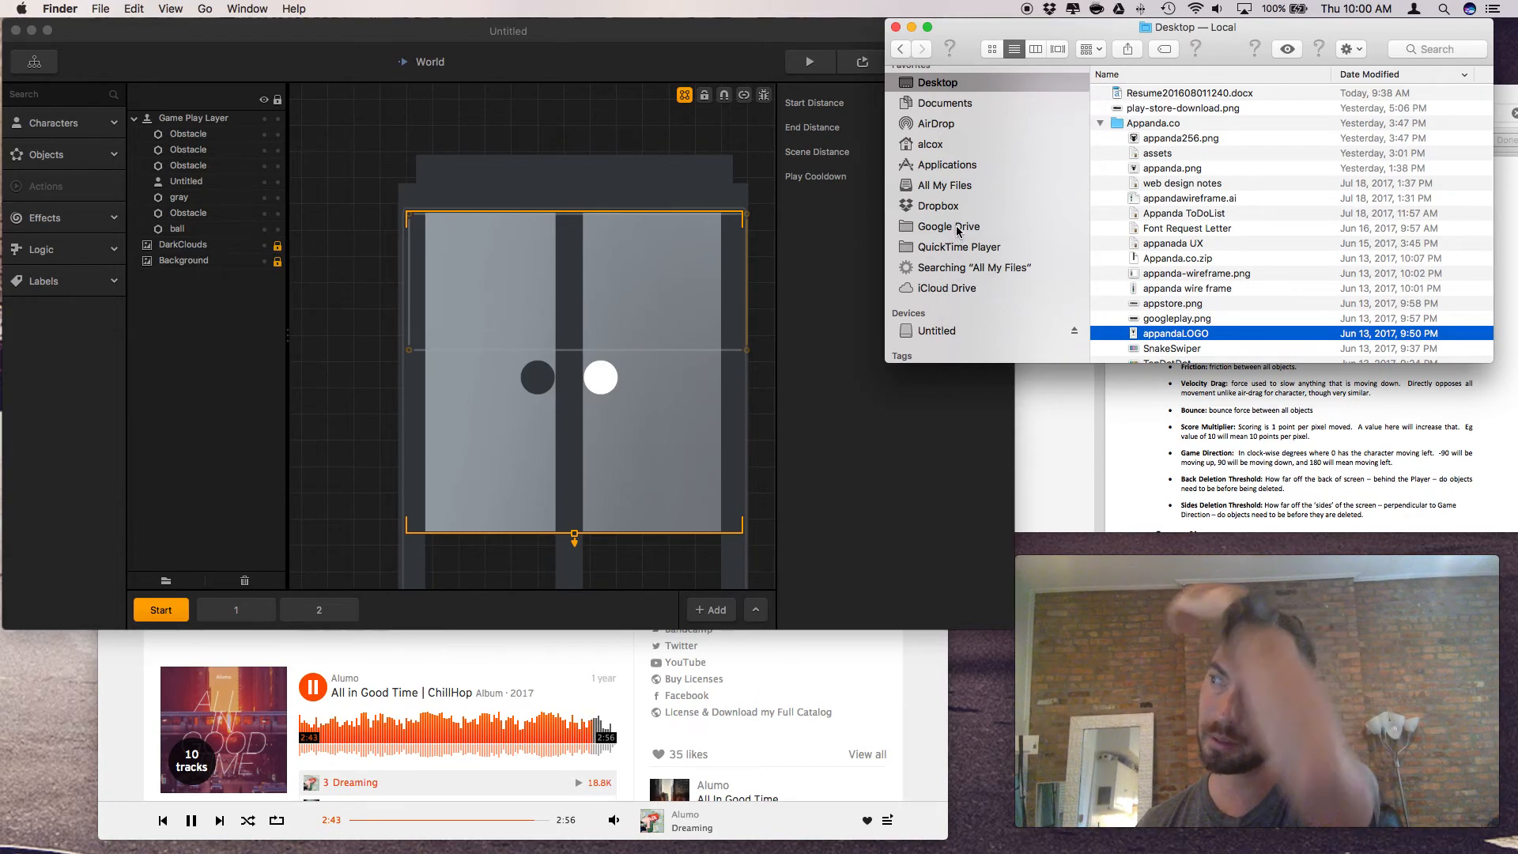
pyautogui.click(951, 336)
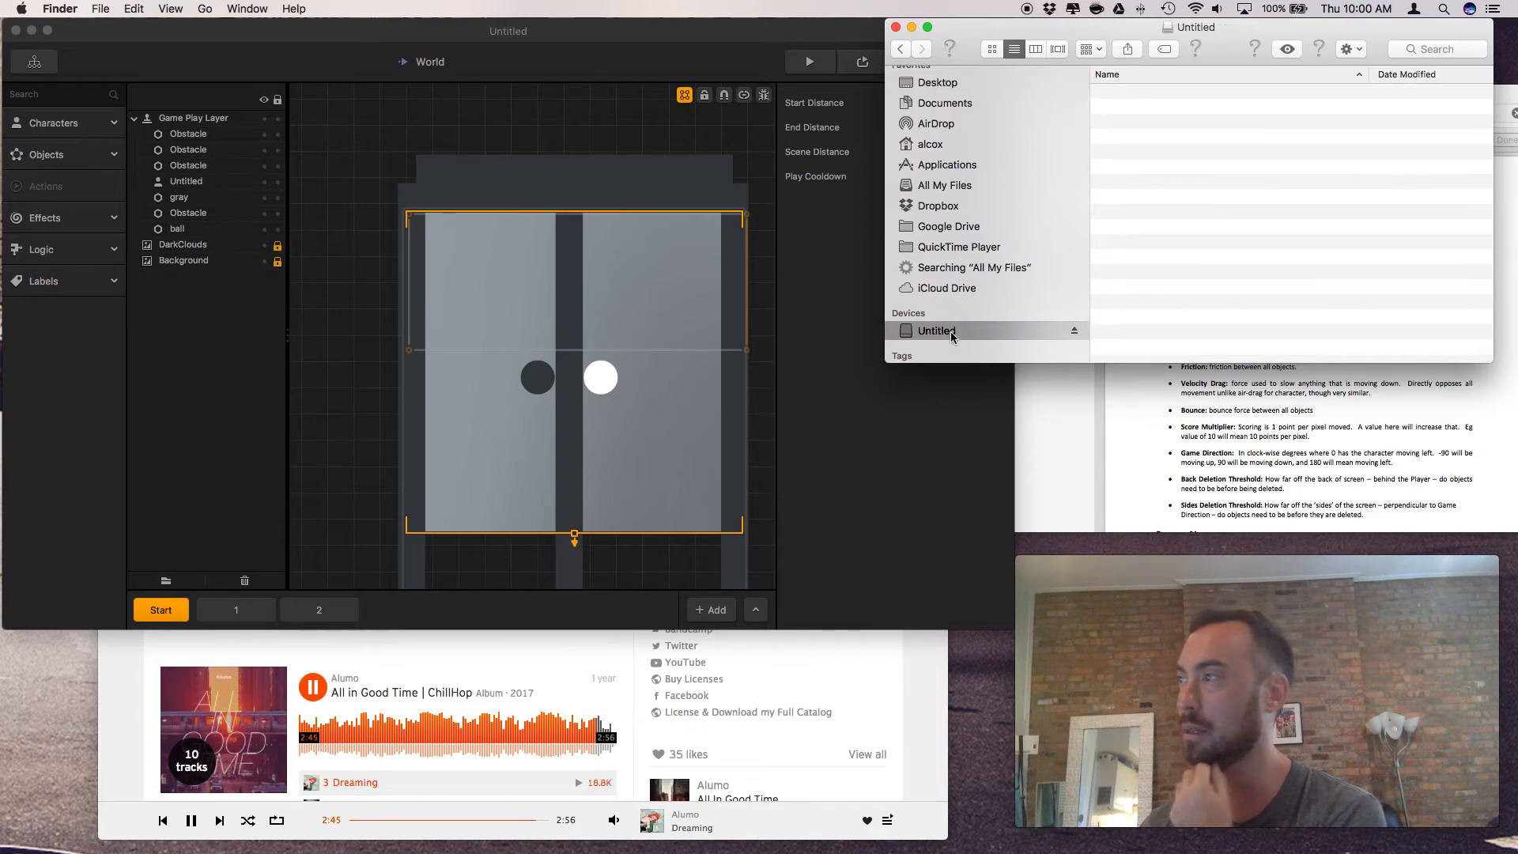
pyautogui.doubleClick(1158, 184)
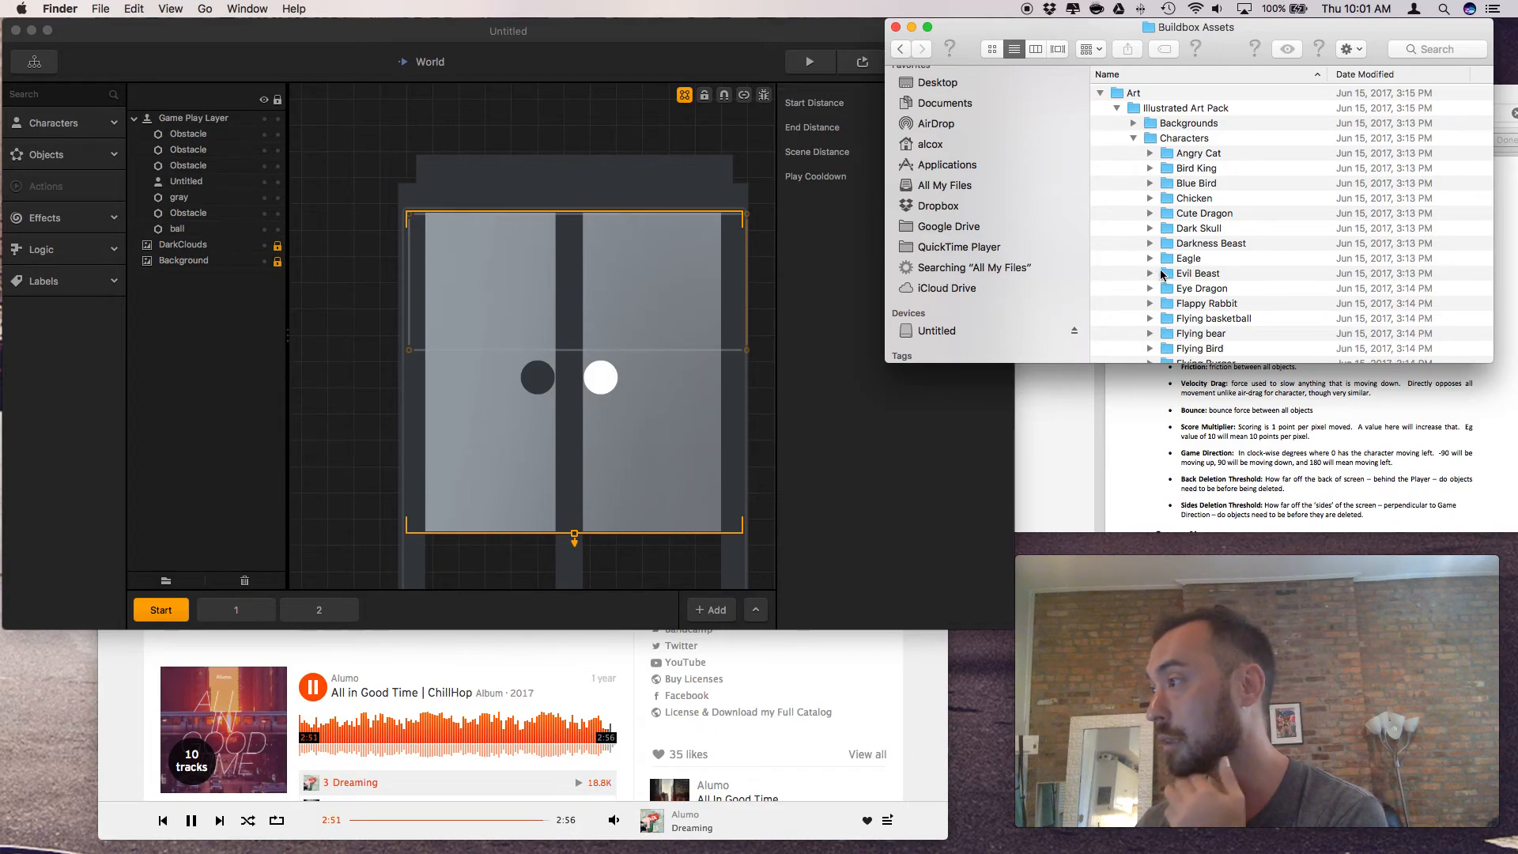
# Collapse the expanded animation folders in Jump Player 1 and expand the Jump Player 2 character folder
pyautogui.scroll(-5, 1159, 273)
pyautogui.scroll(-5, 1176, 271)
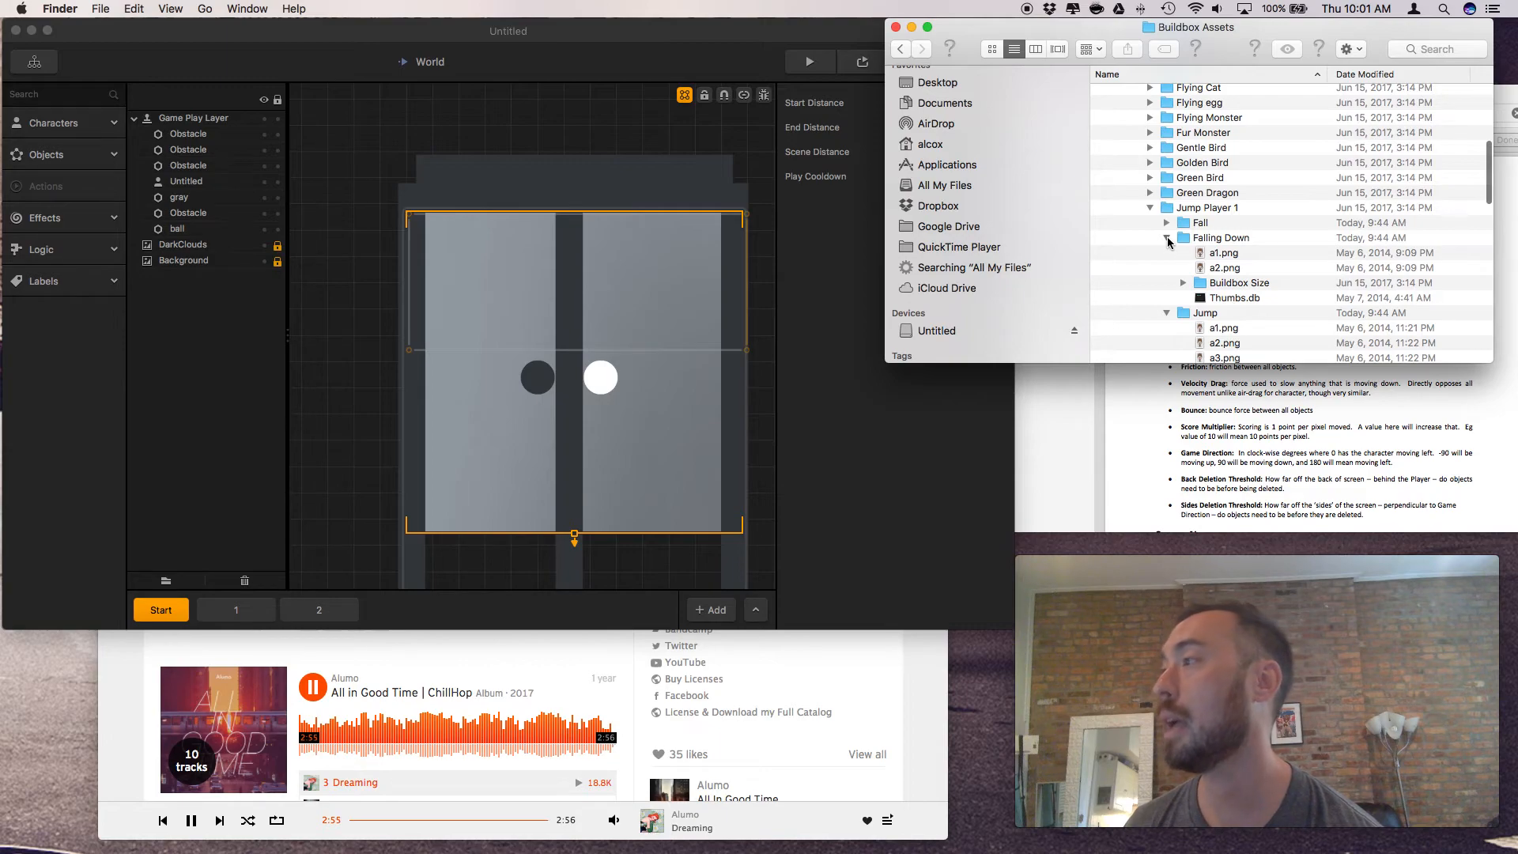
pyautogui.click(1168, 238)
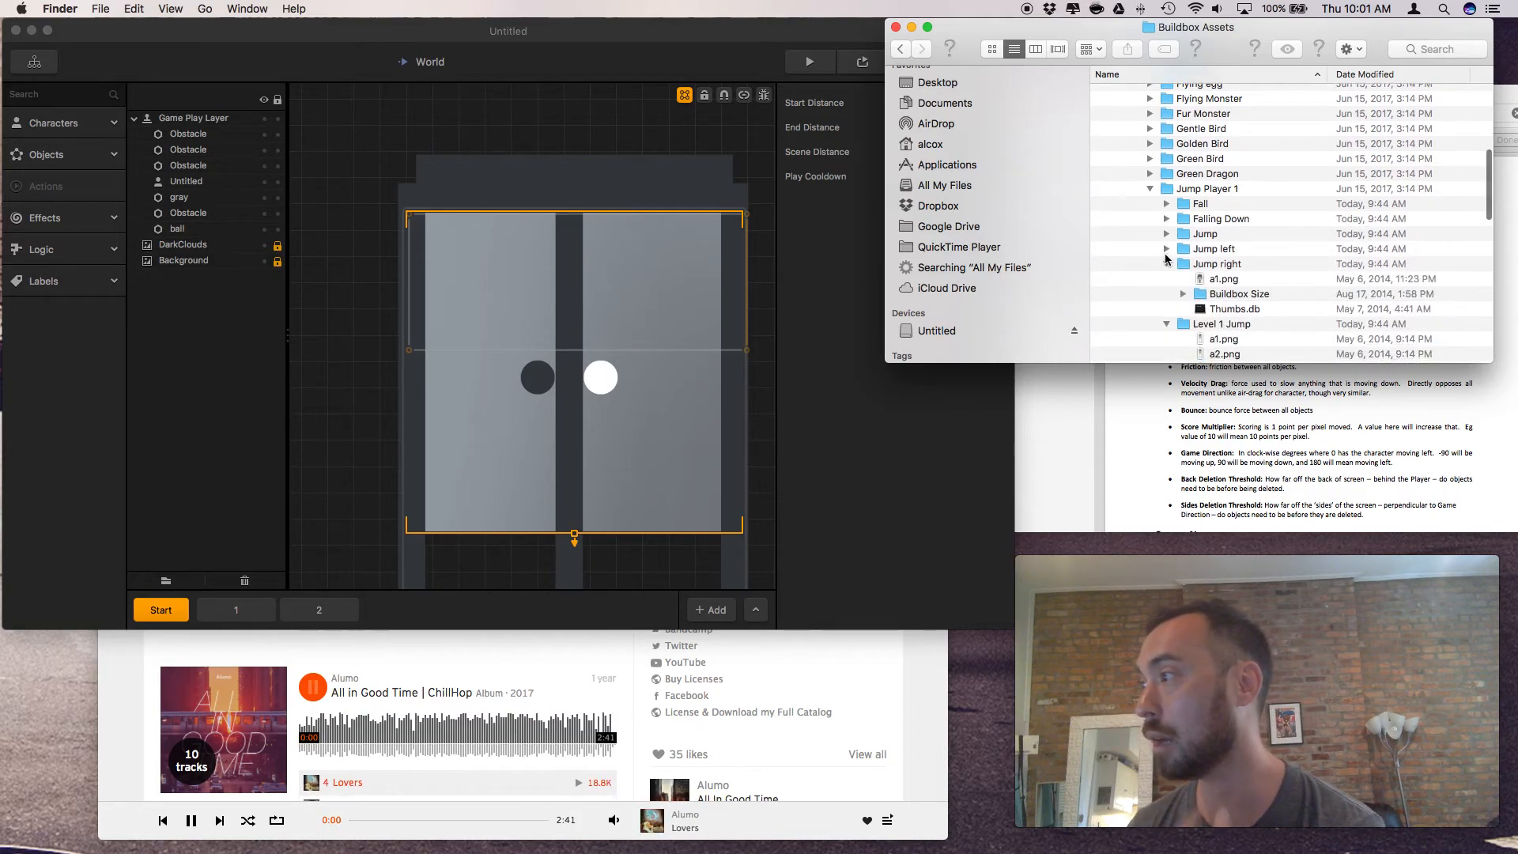
pyautogui.scroll(-6, 1164, 259)
pyautogui.scroll(-6, 1168, 251)
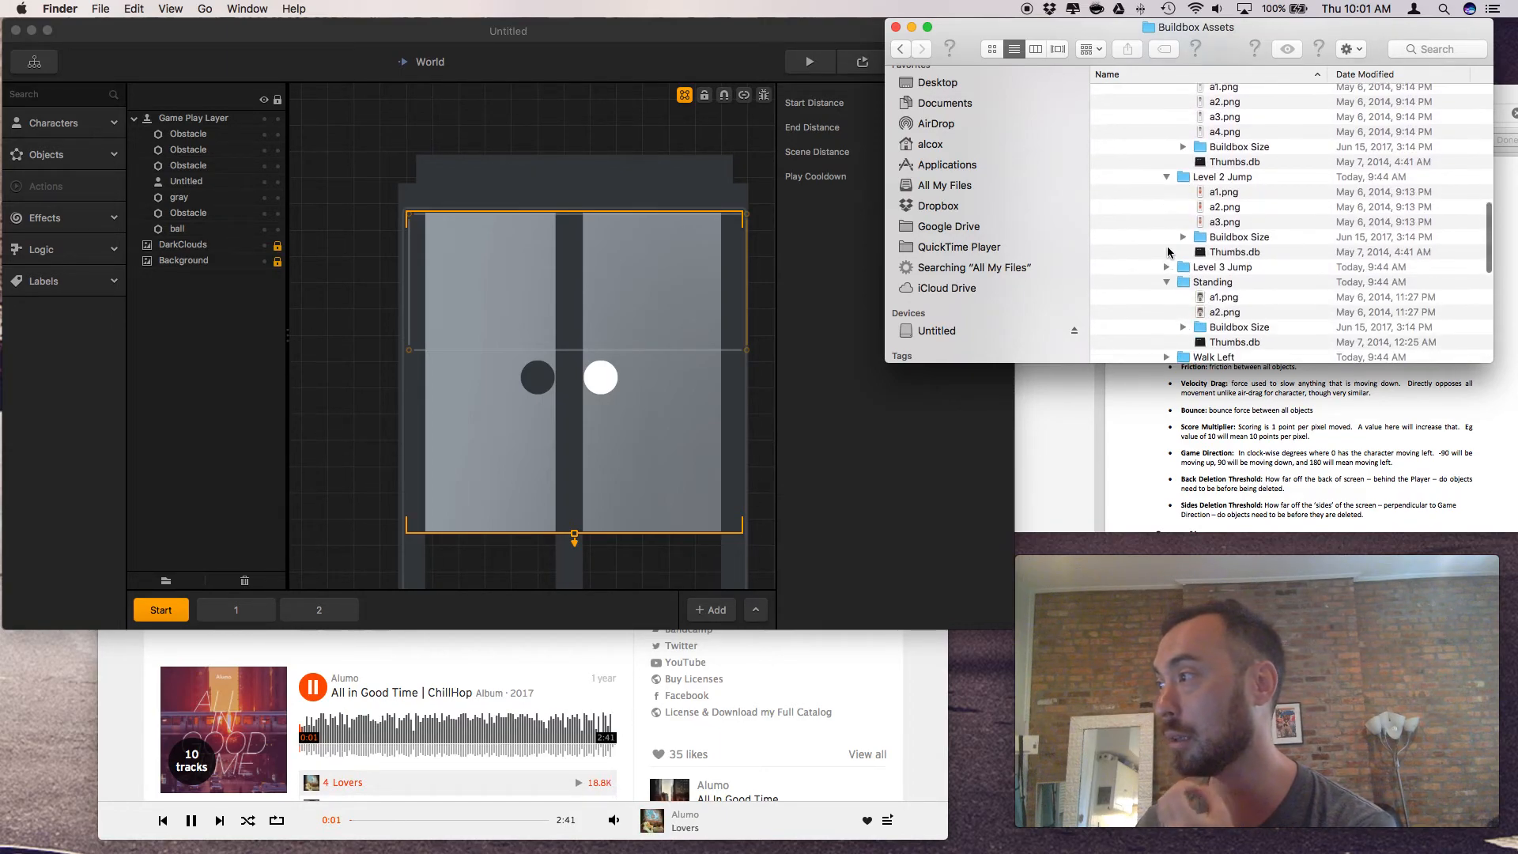
pyautogui.click(1150, 247)
pyautogui.scroll(-2, 1149, 251)
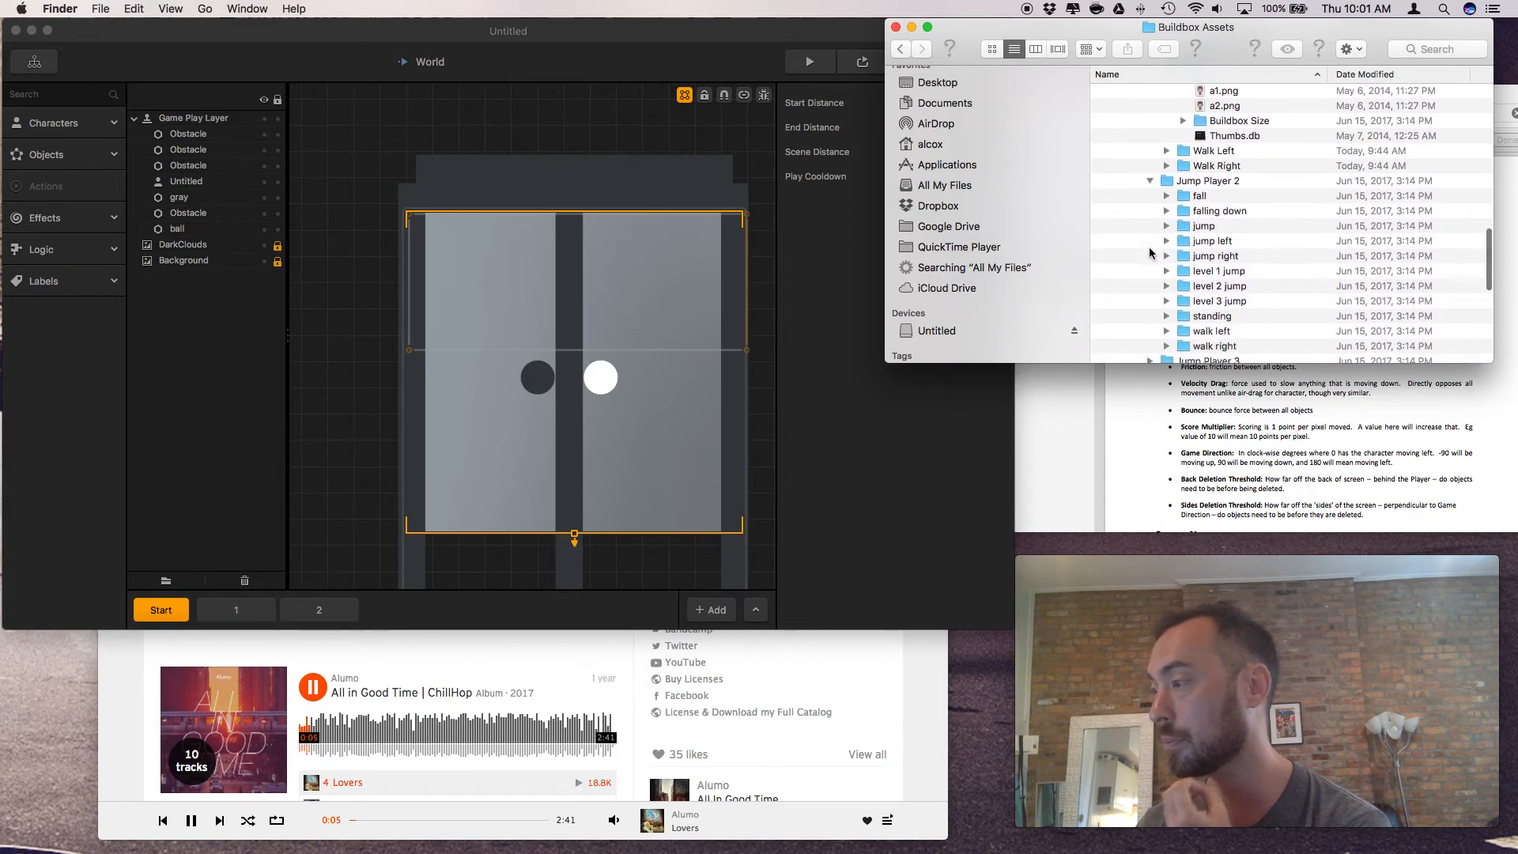
# Expand Jump Player 2's falling down folder and preview its a1.png and a2.png images
pyautogui.click(1165, 209)
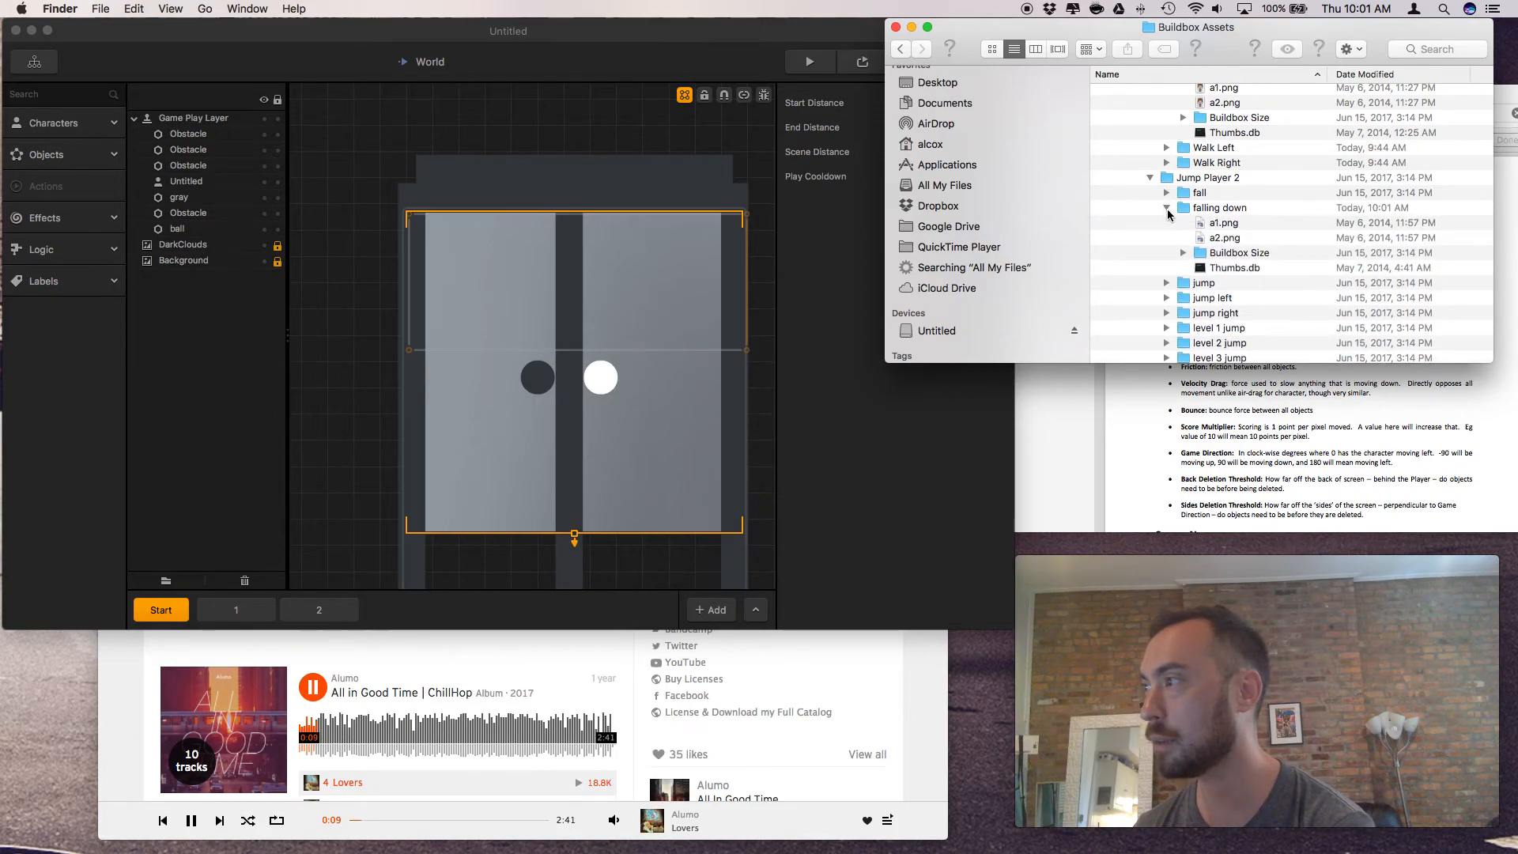
pyautogui.click(1214, 223)
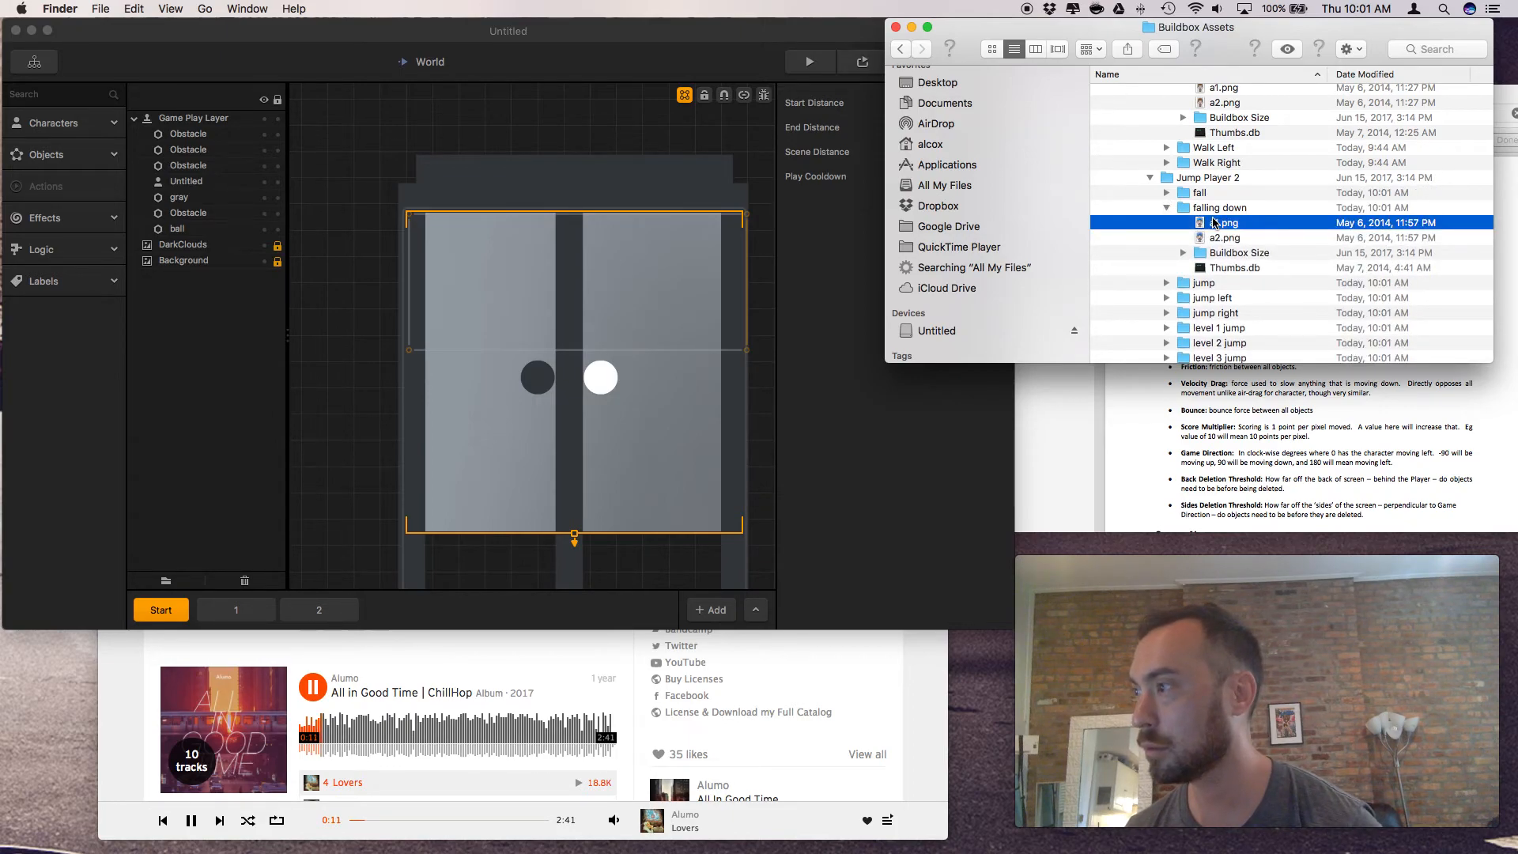
pyautogui.press('space')
pyautogui.click(1218, 229)
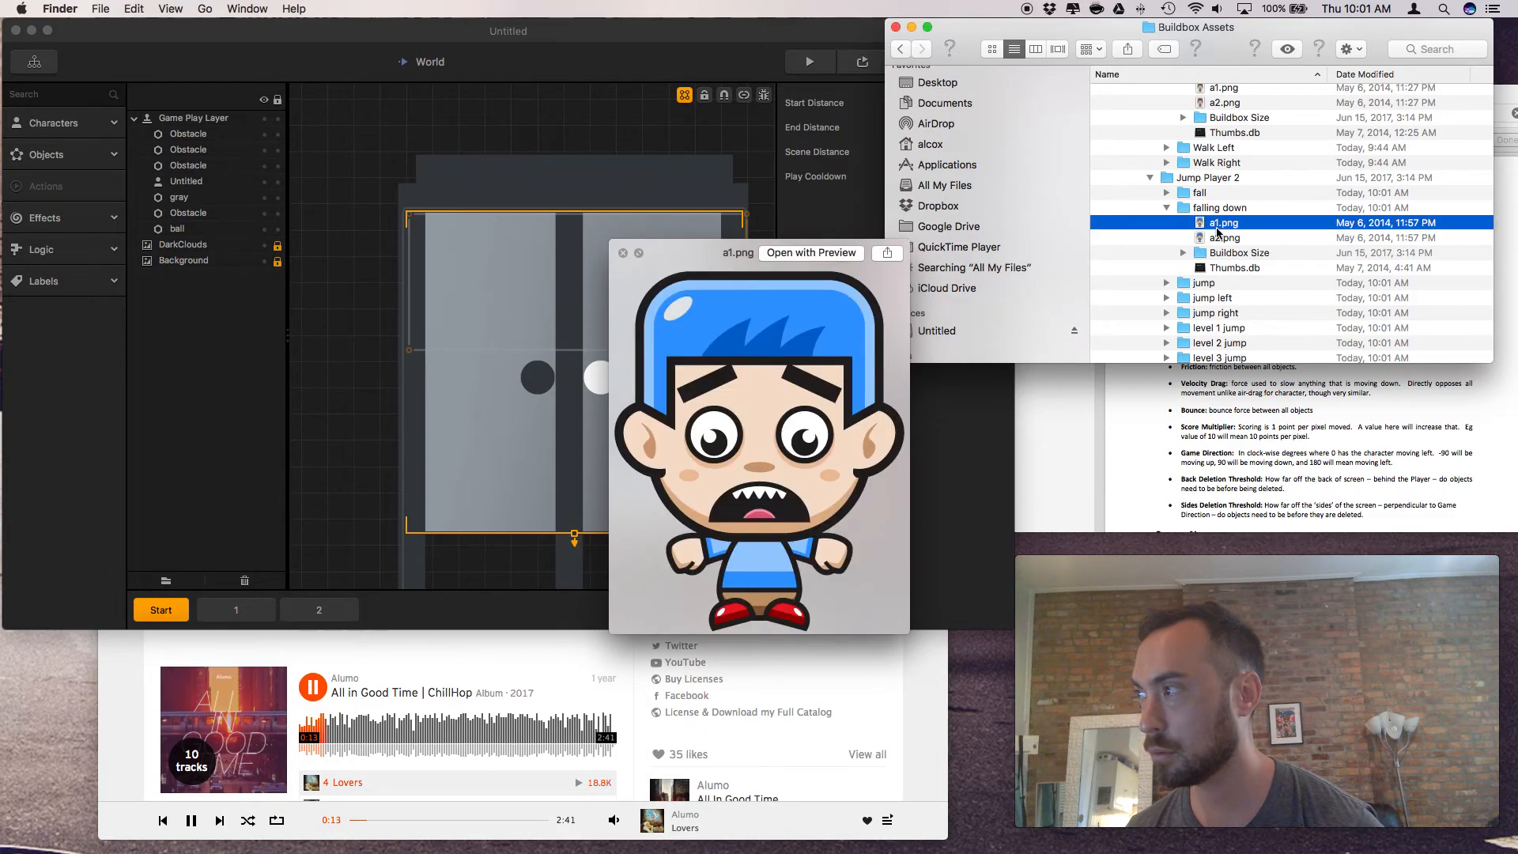
pyautogui.click(1216, 239)
pyautogui.press('space')
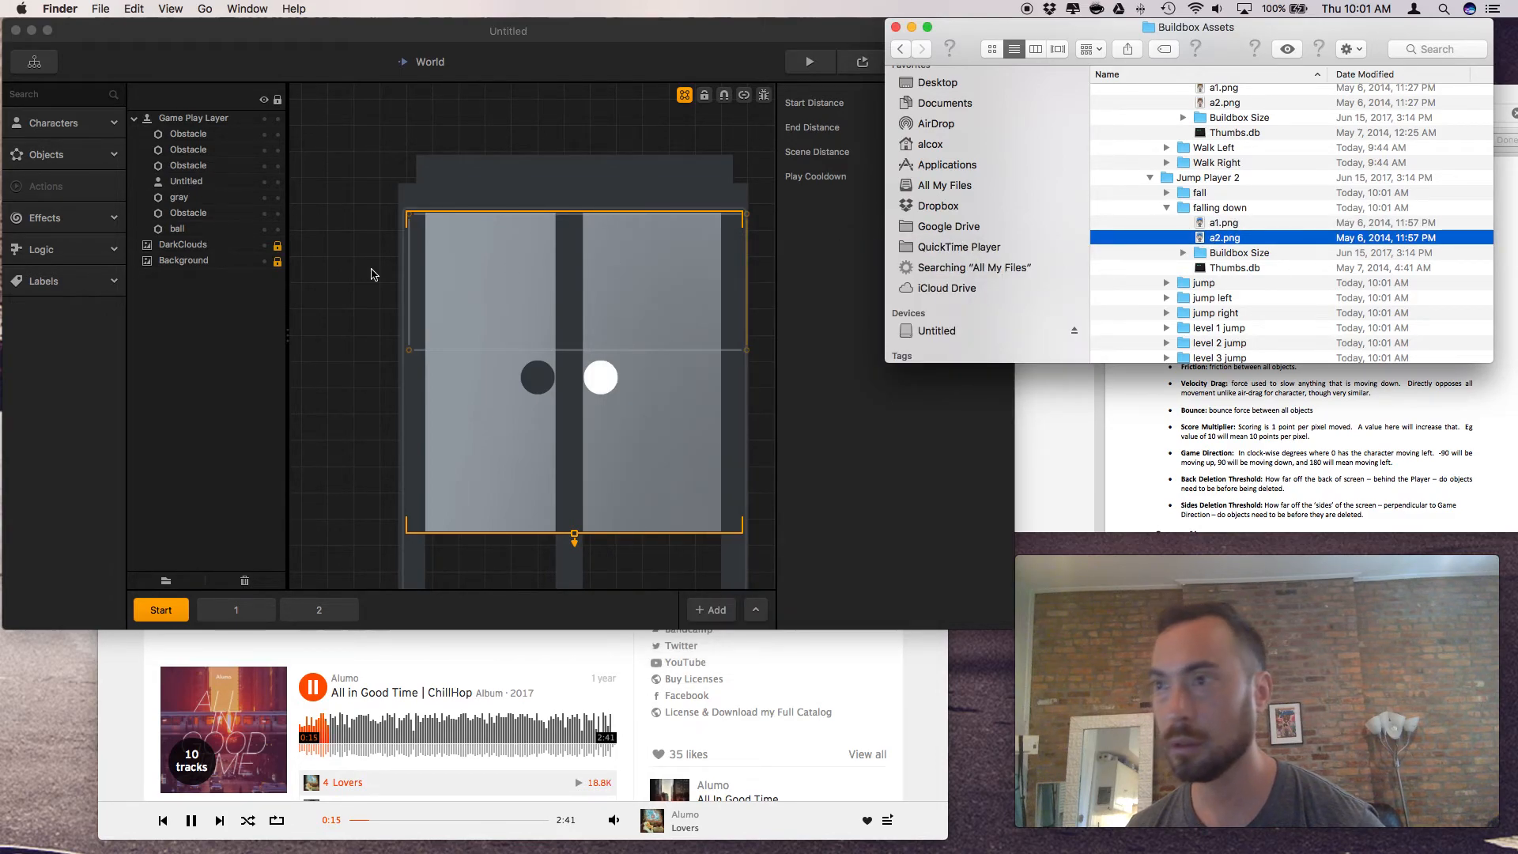
# Replace the gray object's default animation with a1.png and a2.png from the Buildbox Size folder of Jump Player 2's falling down animation
pyautogui.click(70, 156)
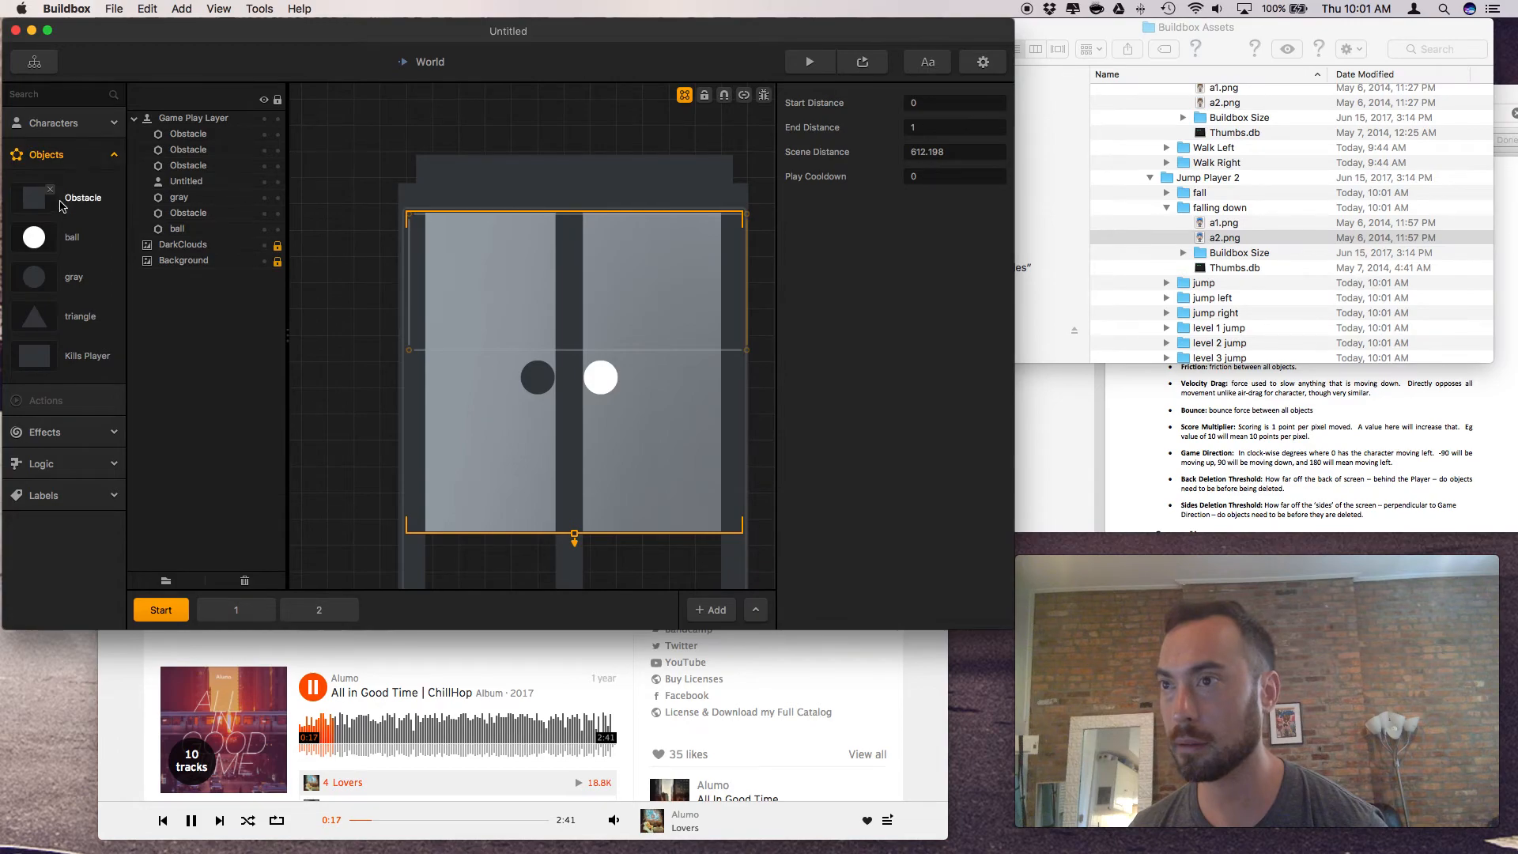
pyautogui.click(72, 277)
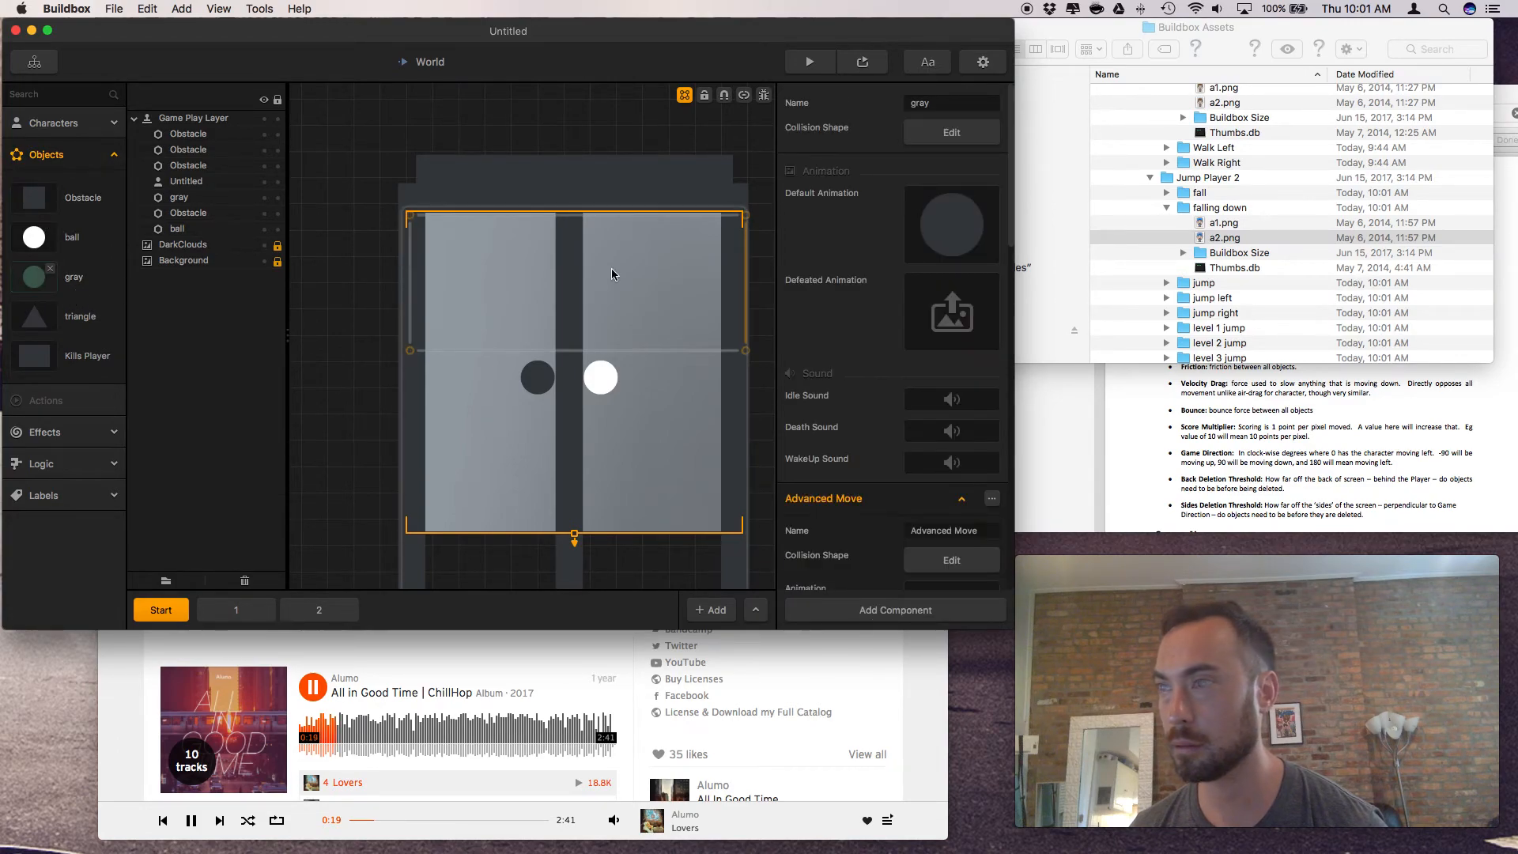
pyautogui.click(1185, 253)
pyautogui.click(1185, 253)
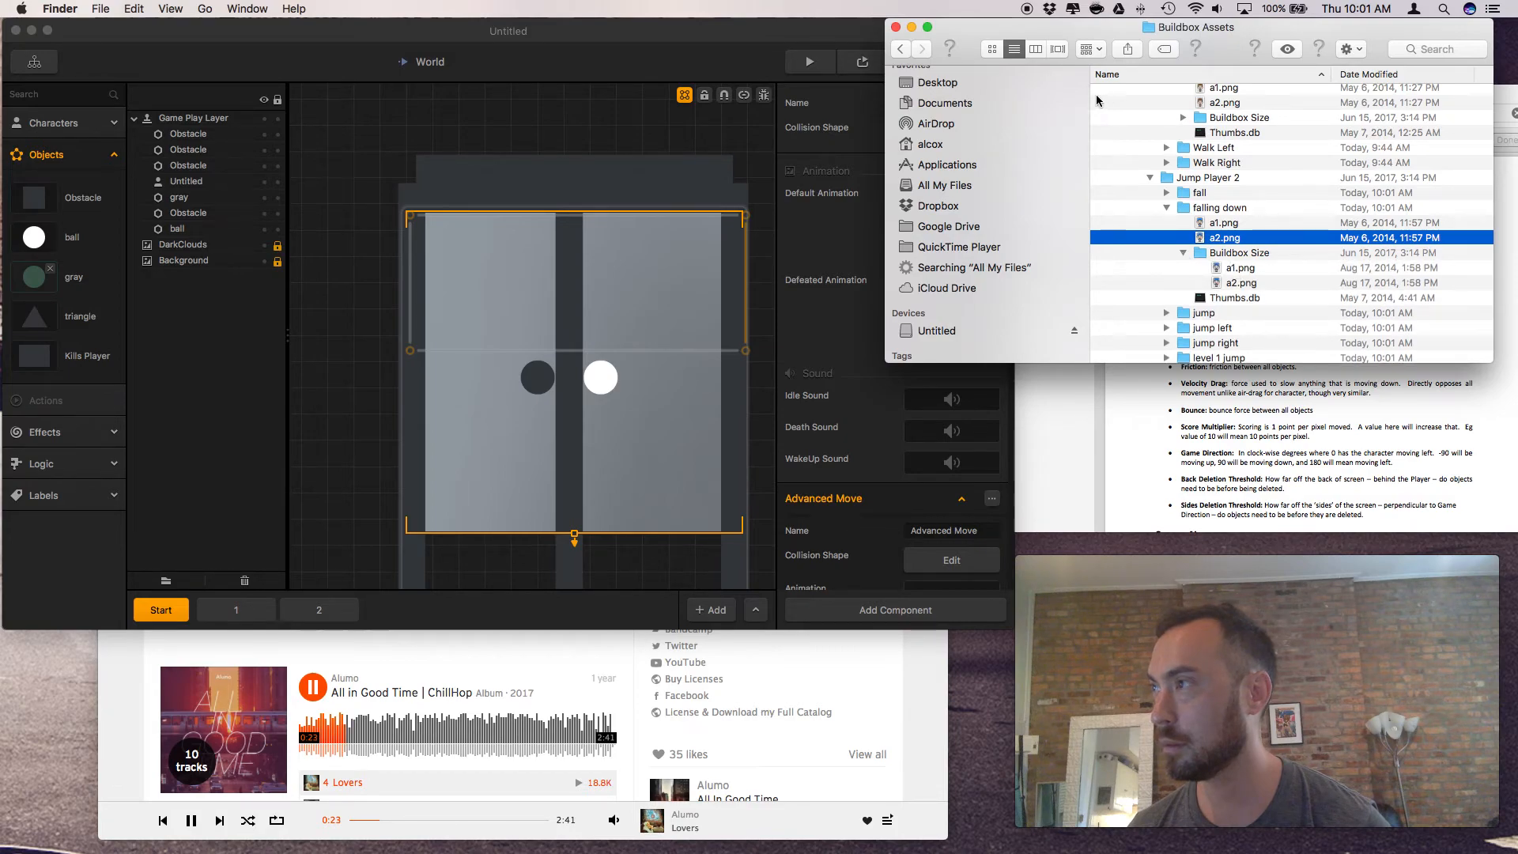
pyautogui.moveTo(1001, 45); pyautogui.dragTo(1117, 45)
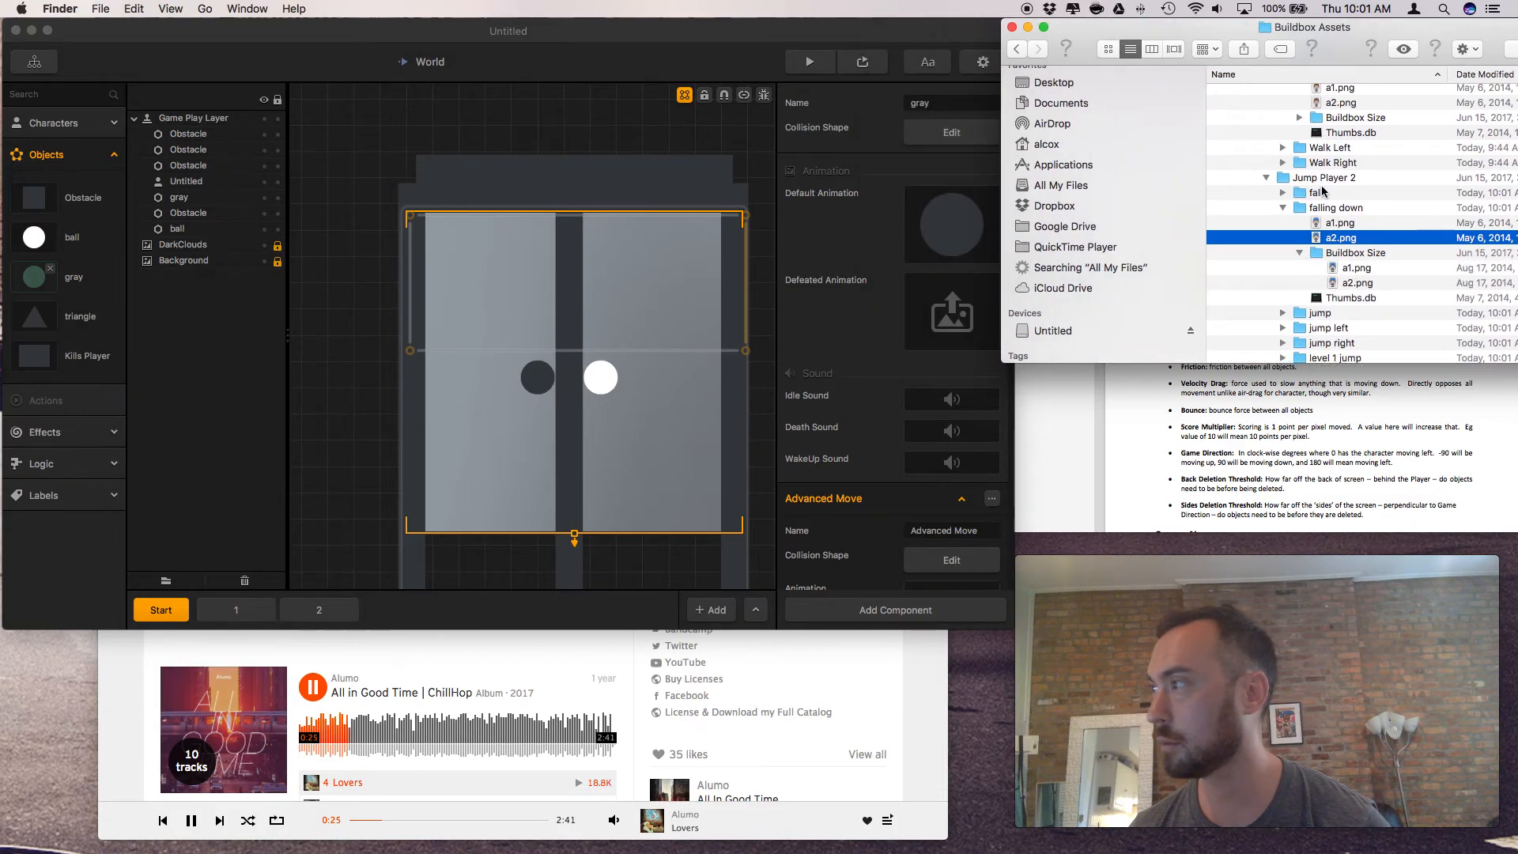
pyautogui.click(1349, 269)
pyautogui.keyDown('shift'); pyautogui.click(1348, 284); pyautogui.keyUp('shift')
pyautogui.moveTo(1348, 278); pyautogui.dragTo(953, 235)
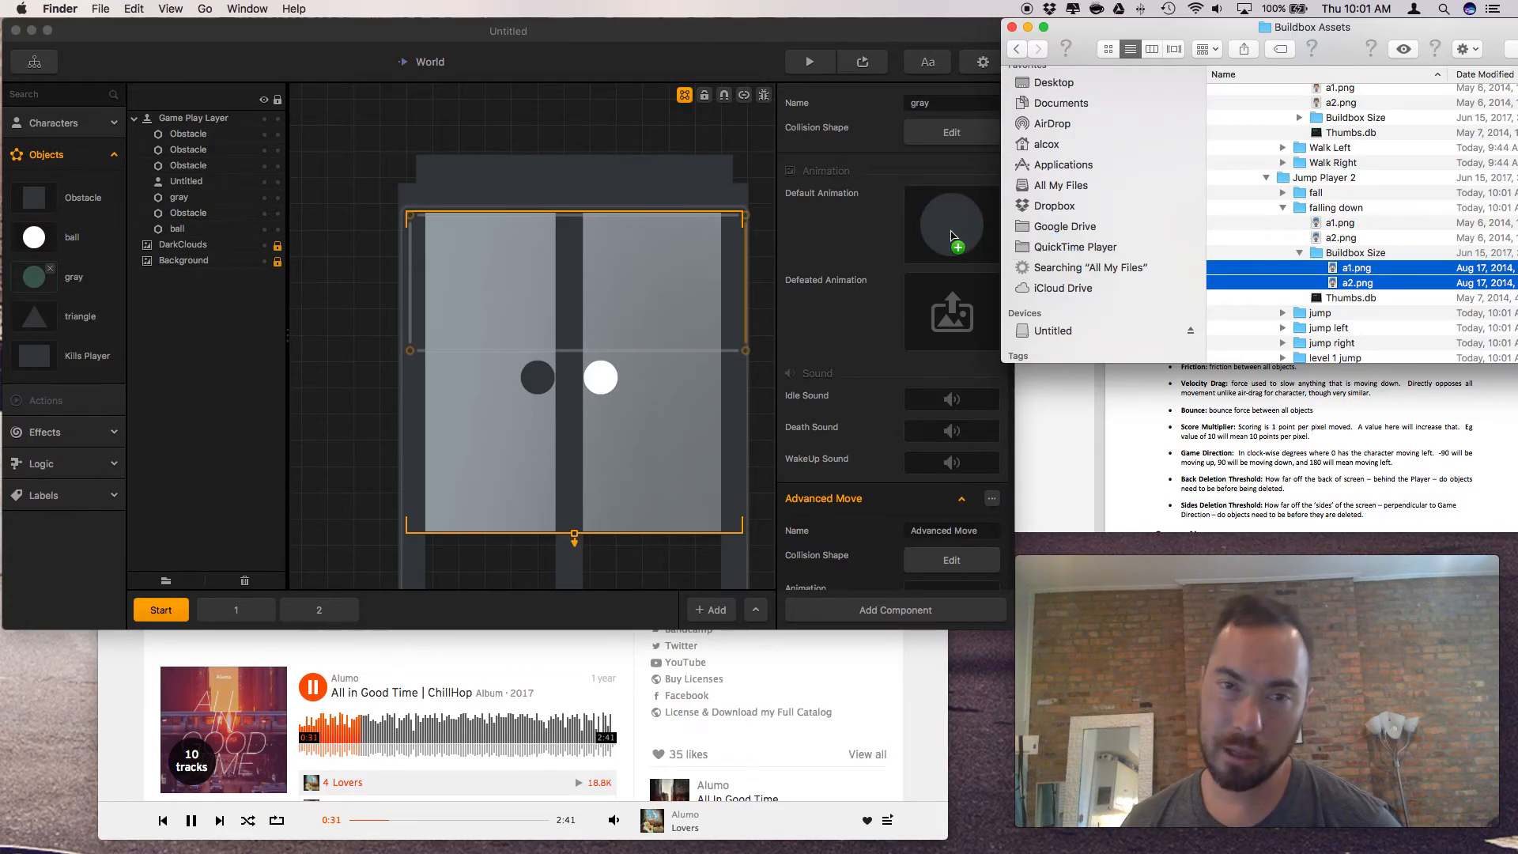
pyautogui.moveTo(952, 235); pyautogui.dragTo(953, 235)
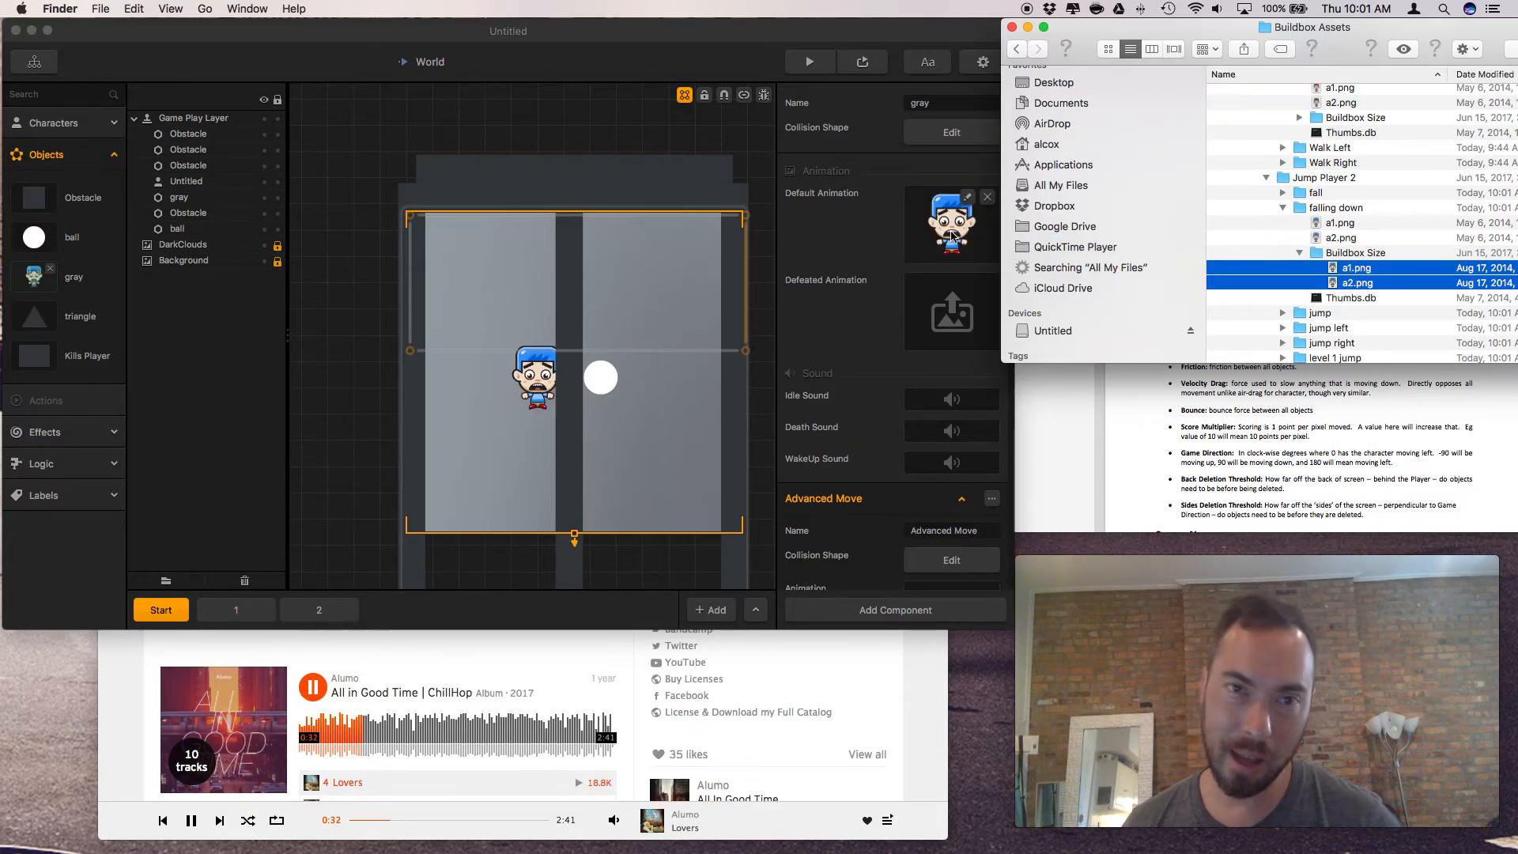
# Expand Jump Player 3's falling down folder in place of Jump Player 2, preview its a1.png, and collapse Jump Player 3 again
pyautogui.click(1266, 178)
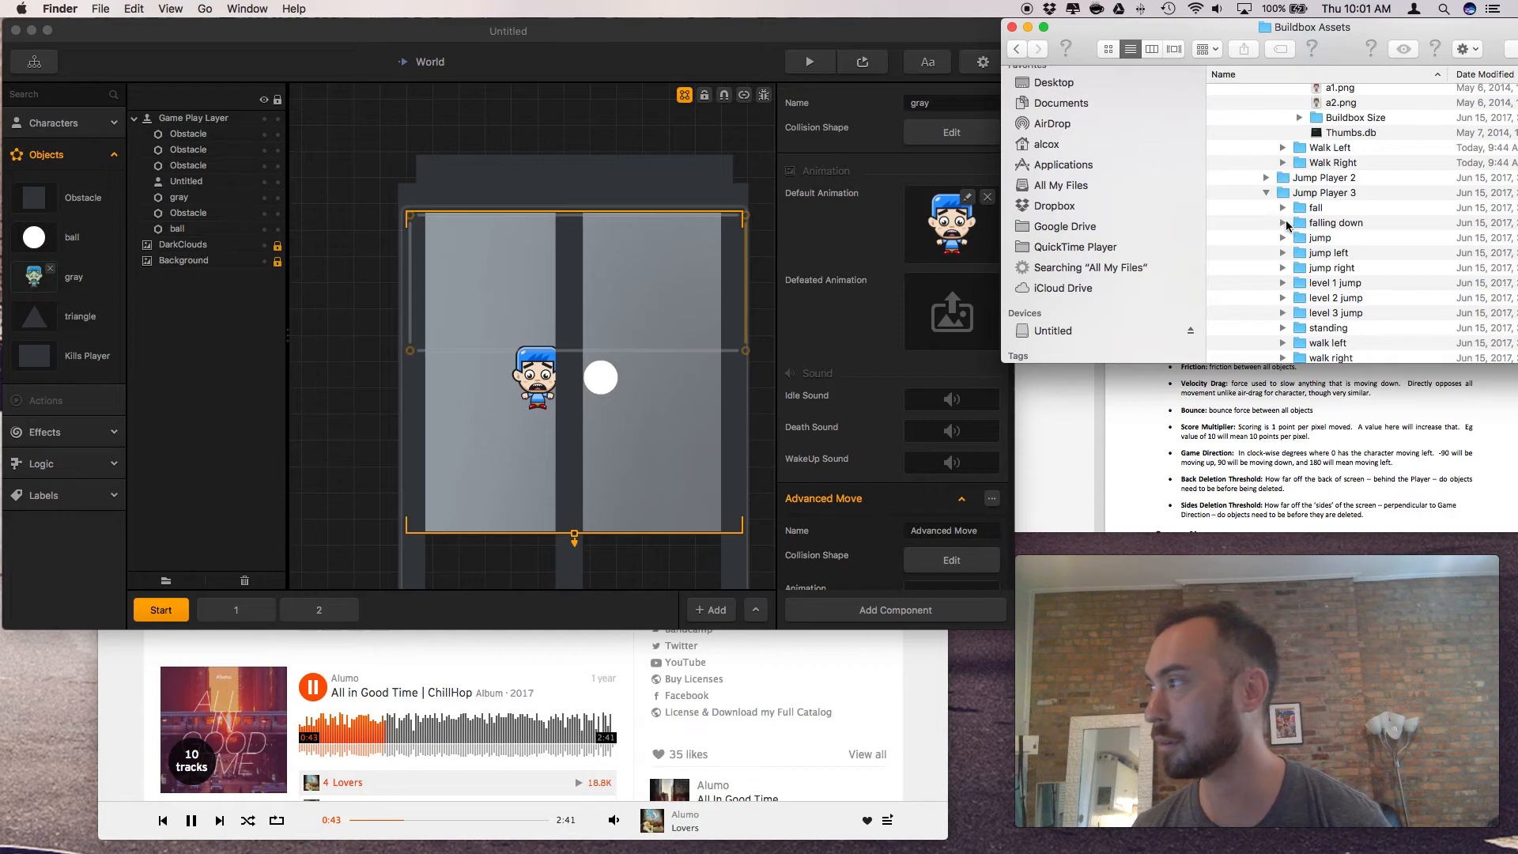
pyautogui.click(1282, 222)
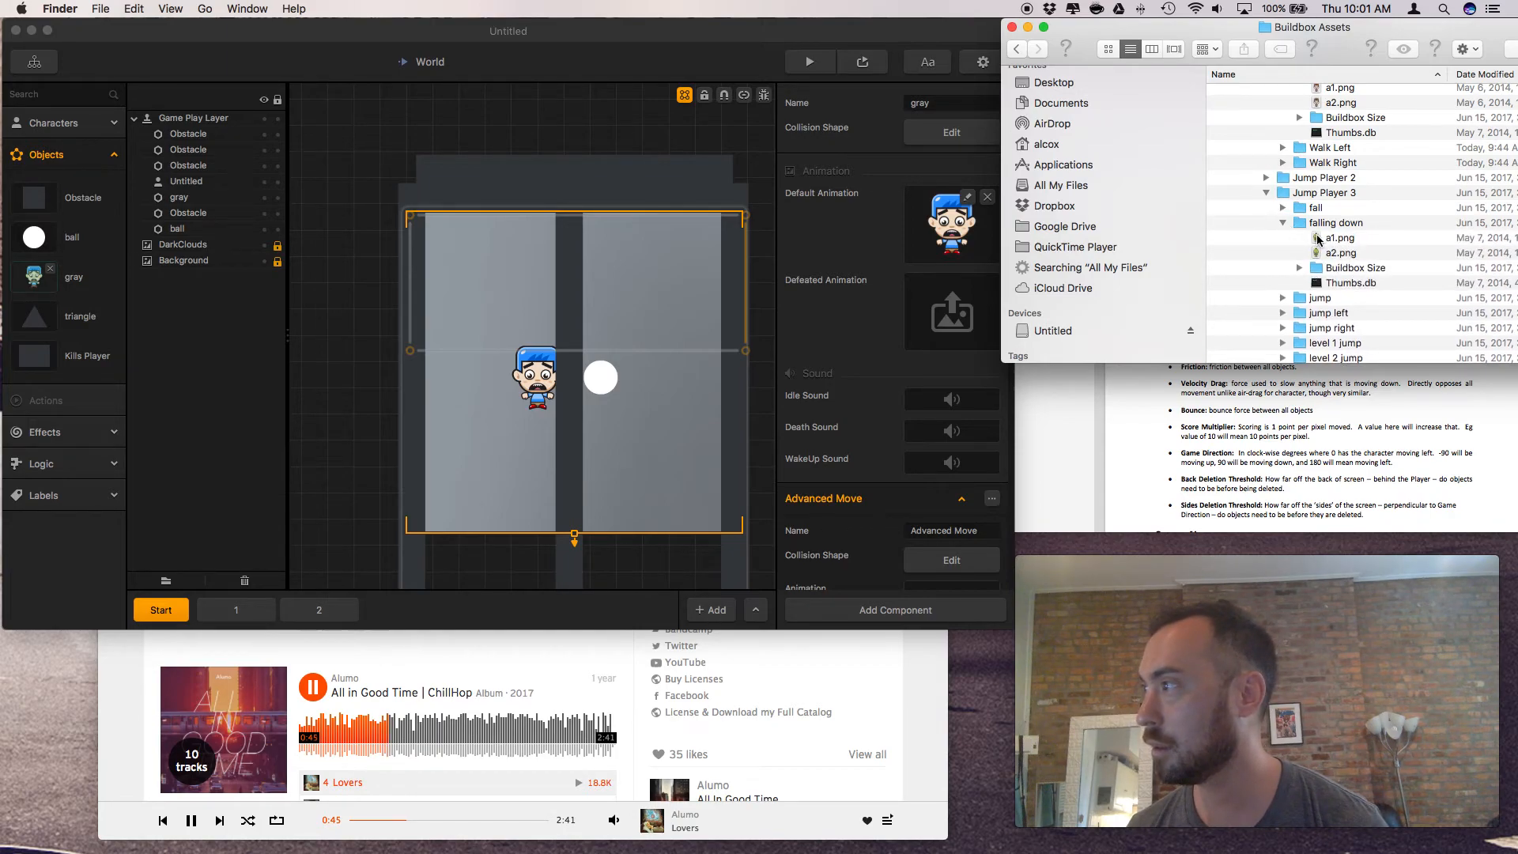
pyautogui.click(1319, 239)
pyautogui.press('space')
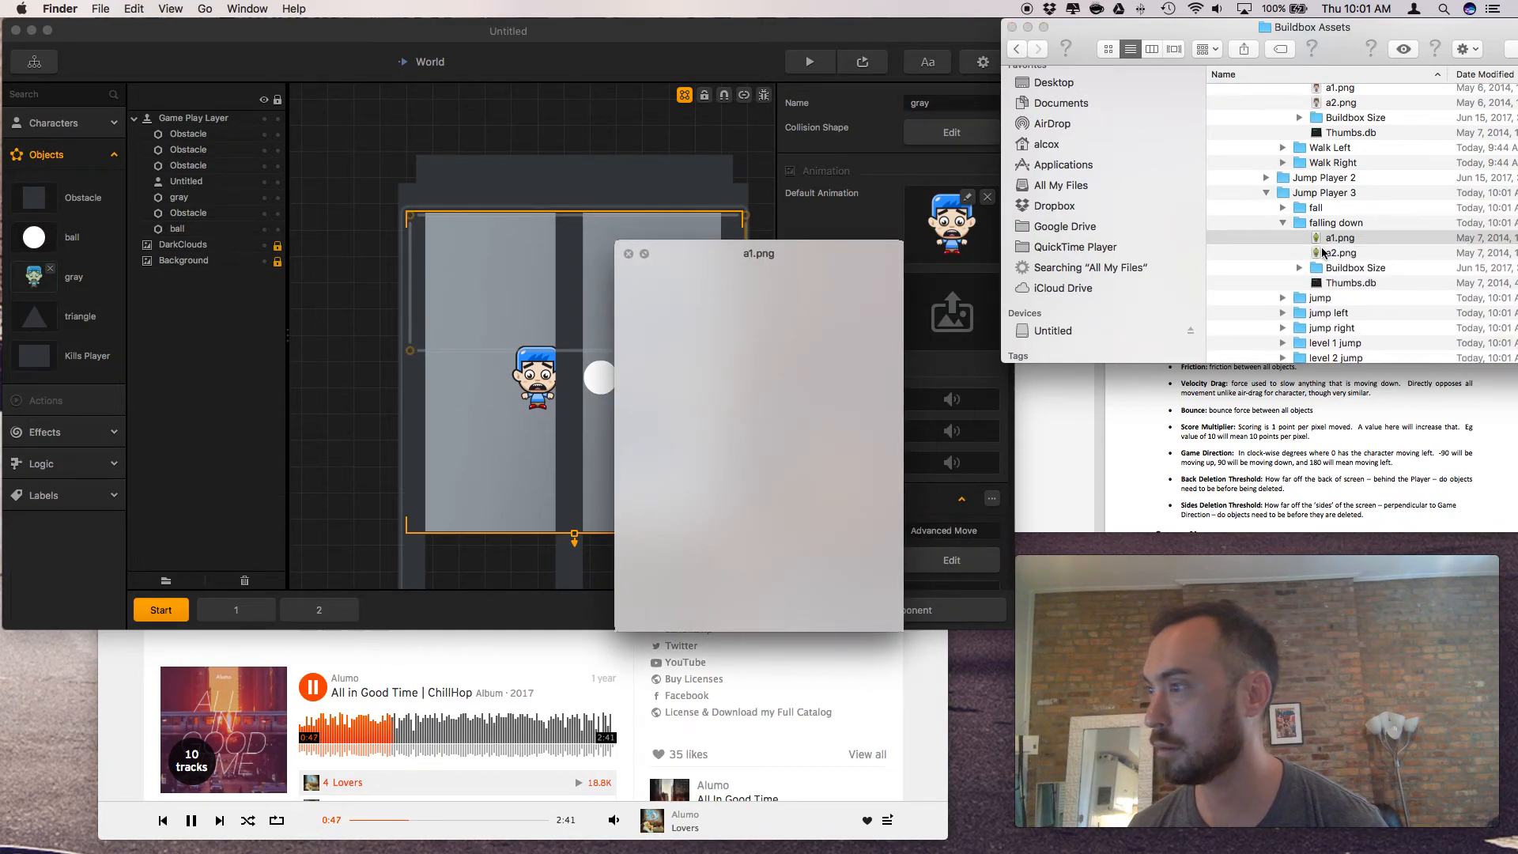
pyautogui.press('space')
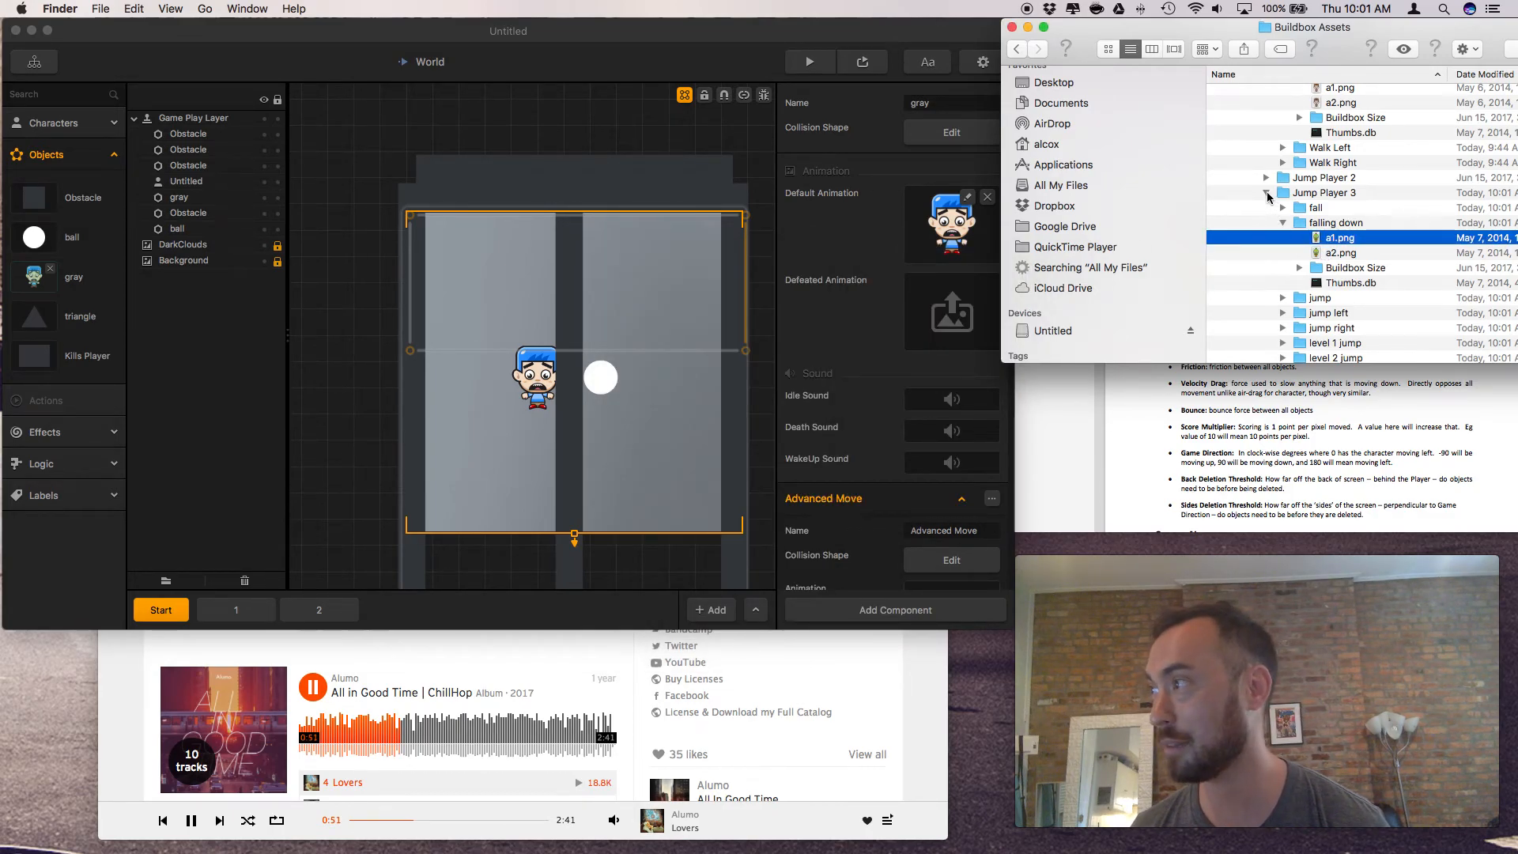
pyautogui.click(1266, 193)
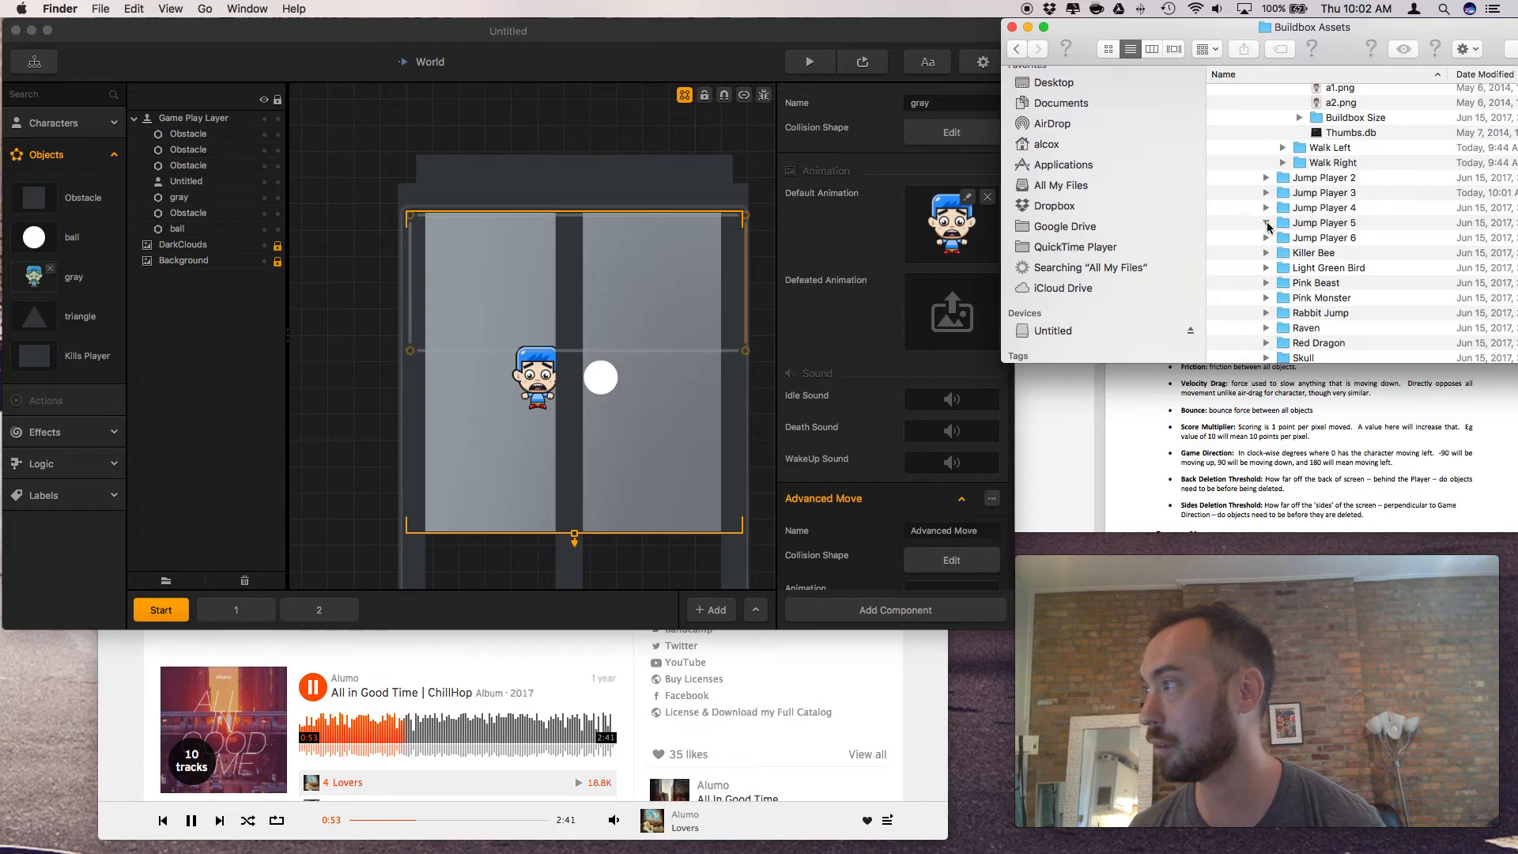
# Expand Jump Player 5's falling down folder and preview its a1.png image
pyautogui.click(1266, 223)
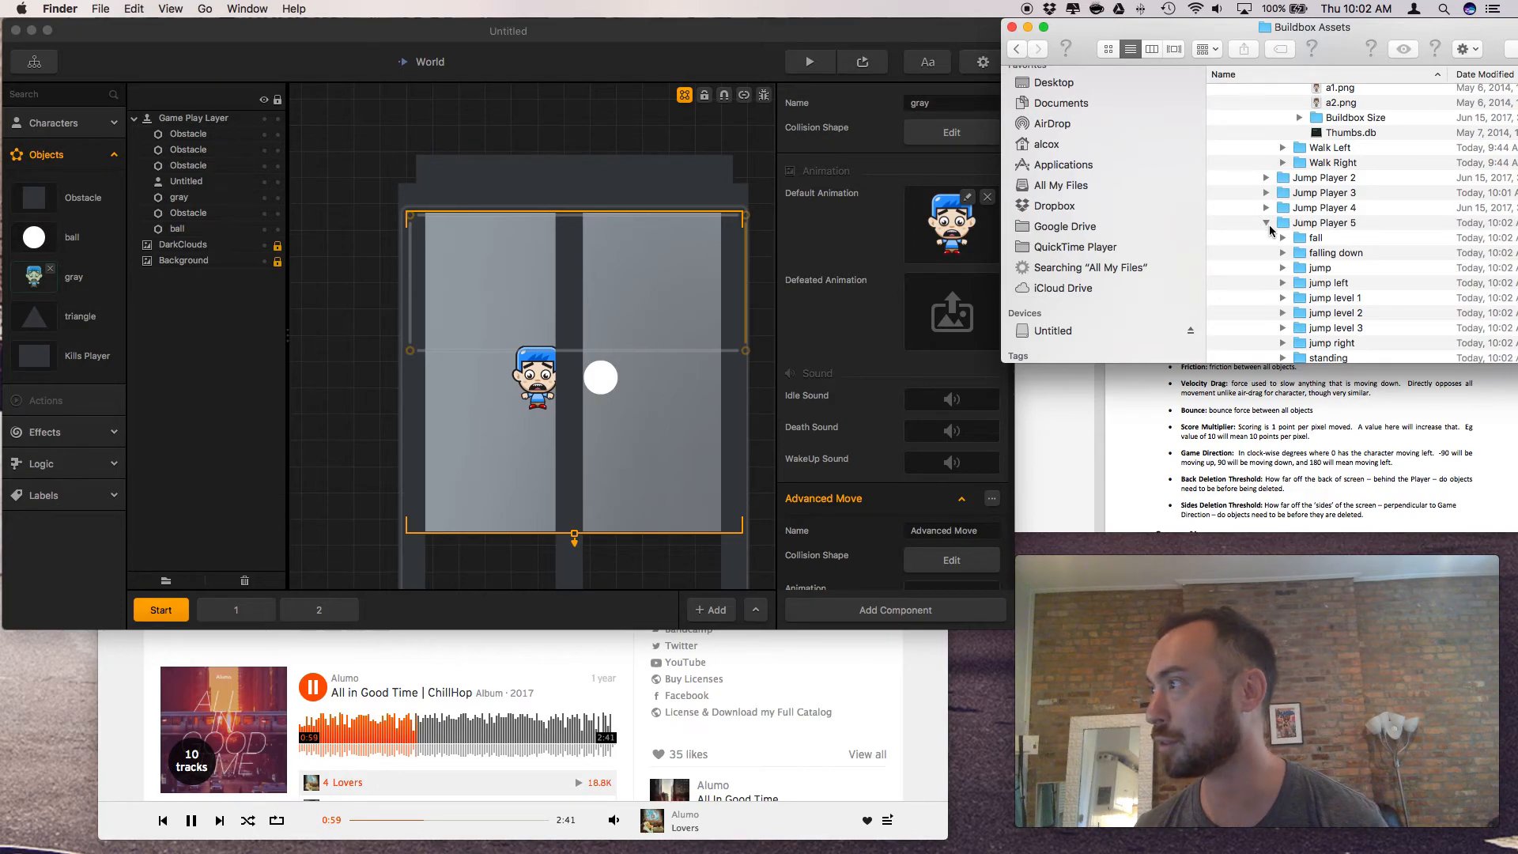
pyautogui.click(1282, 254)
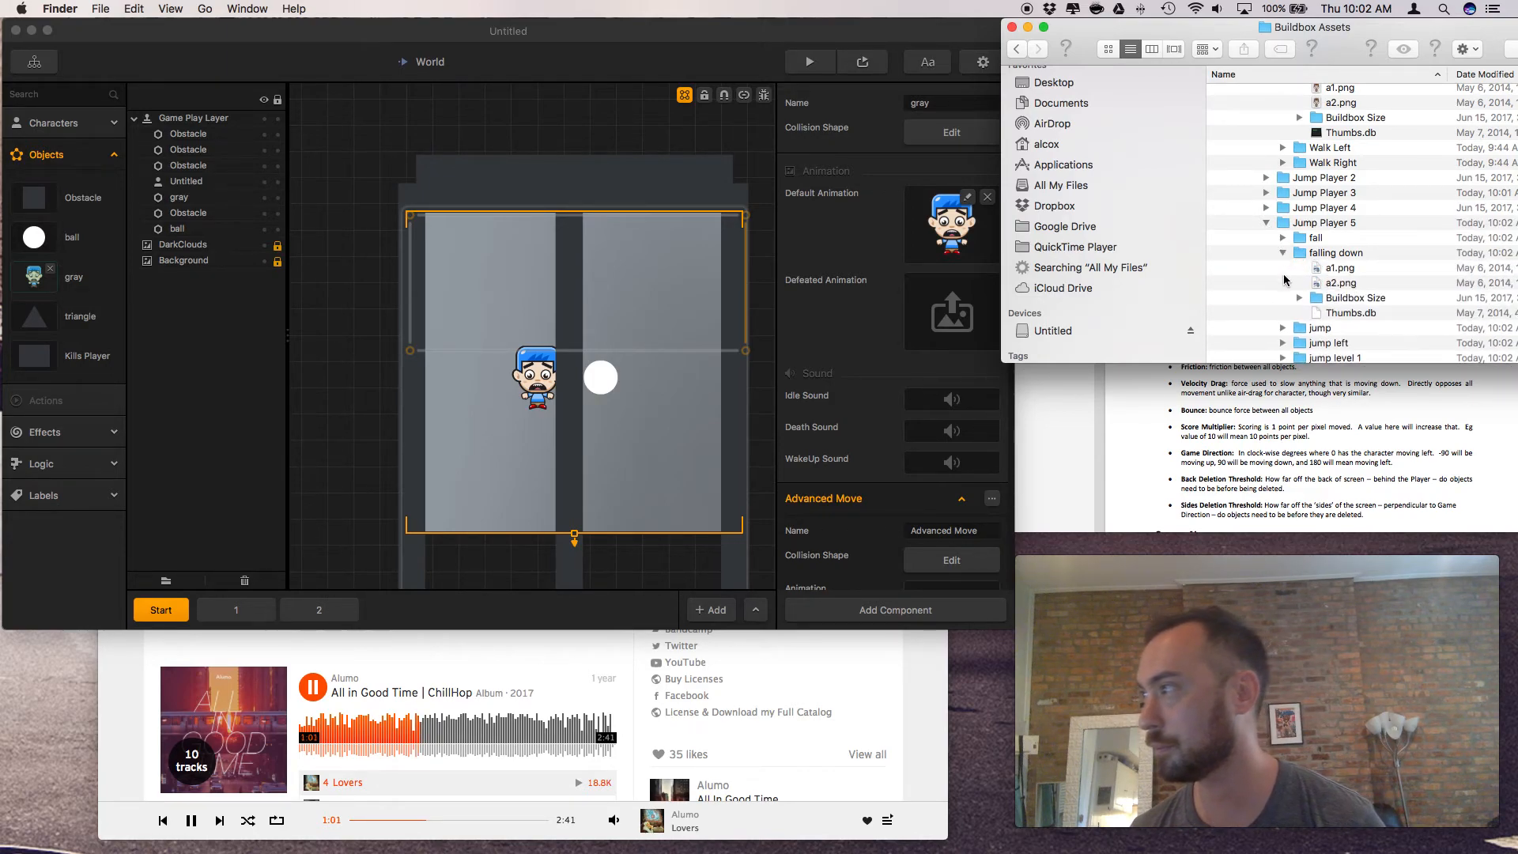
pyautogui.click(1316, 271)
pyautogui.press('space')
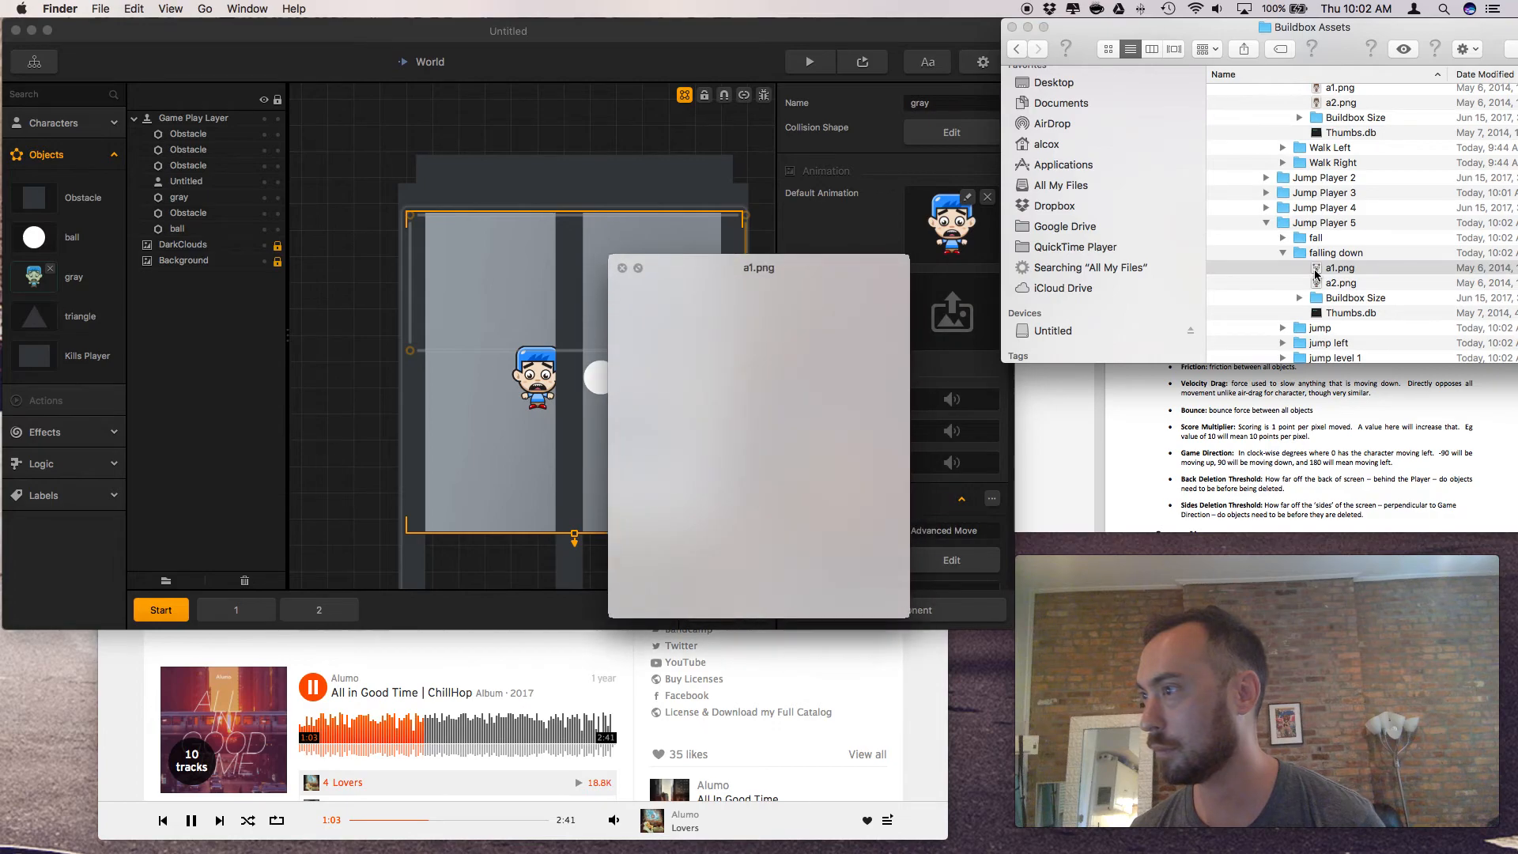
pyautogui.press('space')
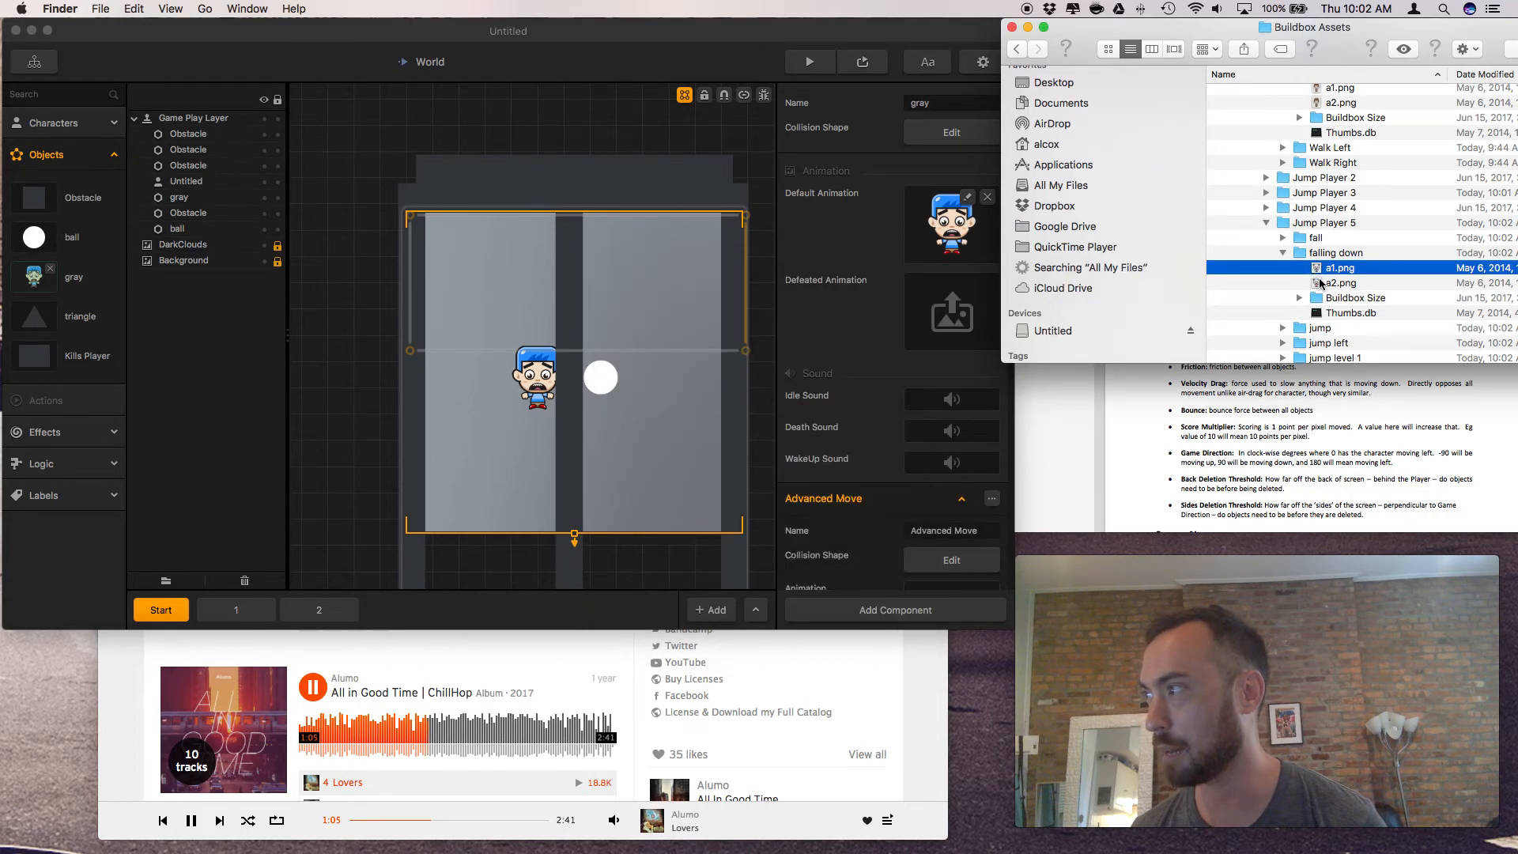
# Replace the gray object's default animation with a1.png and a2.png from the Buildbox Size folder of Jump Player 5's falling down animation
pyautogui.keyDown('shift'); pyautogui.click(1336, 282); pyautogui.keyUp('shift')
pyautogui.moveTo(1329, 277); pyautogui.dragTo(1253, 252)
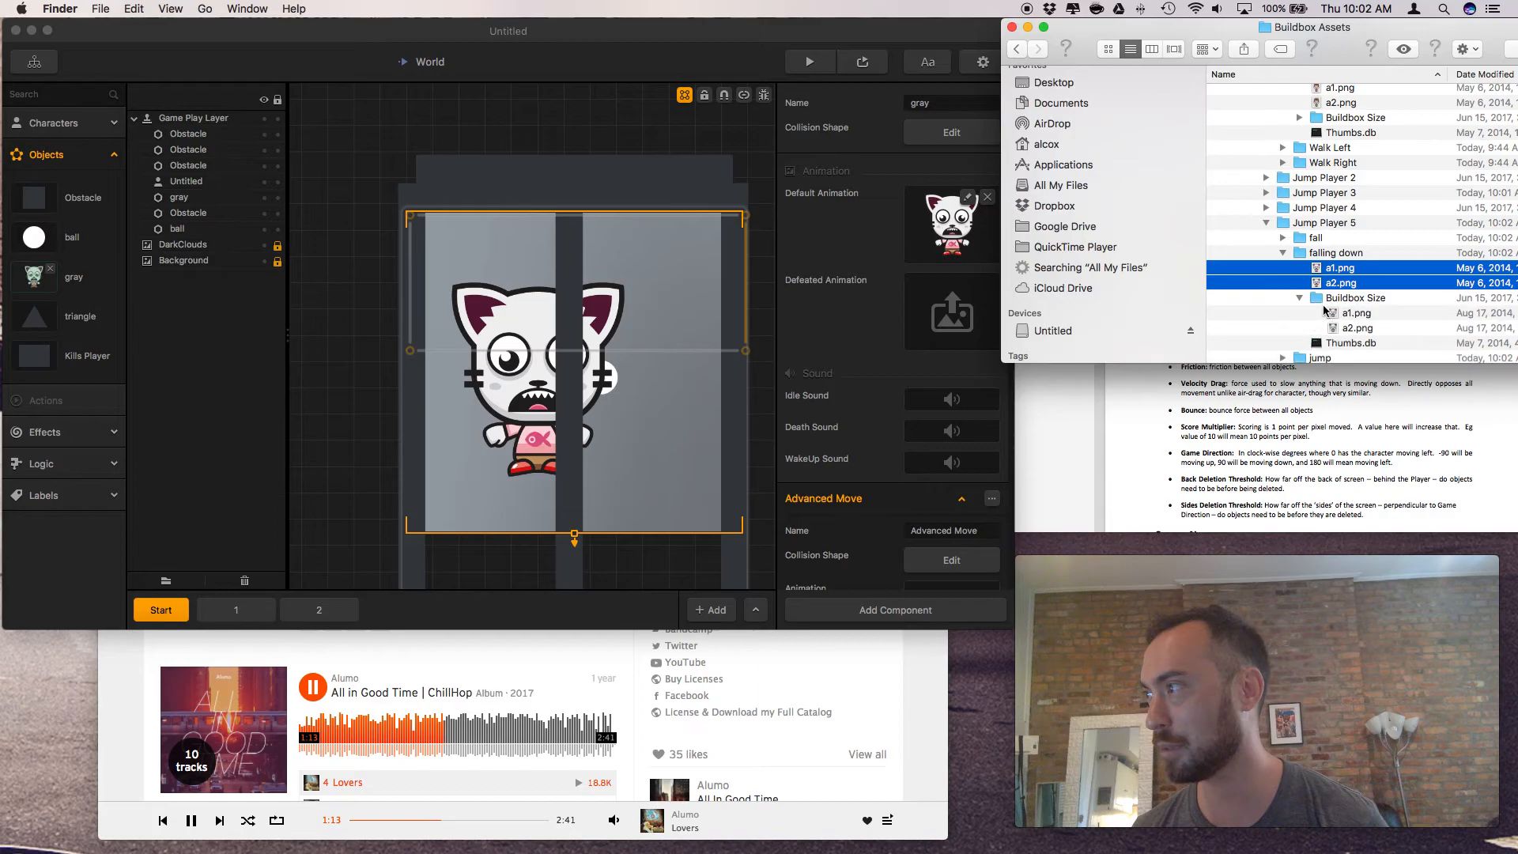
pyautogui.click(1338, 319)
pyautogui.keyDown('shift'); pyautogui.click(1338, 333); pyautogui.keyUp('shift')
pyautogui.moveTo(1332, 324)
pyautogui.mouseDown()
pyautogui.moveTo(960, 251)
pyautogui.moveTo(1331, 270)
pyautogui.moveTo(1330, 300)
pyautogui.mouseUp()
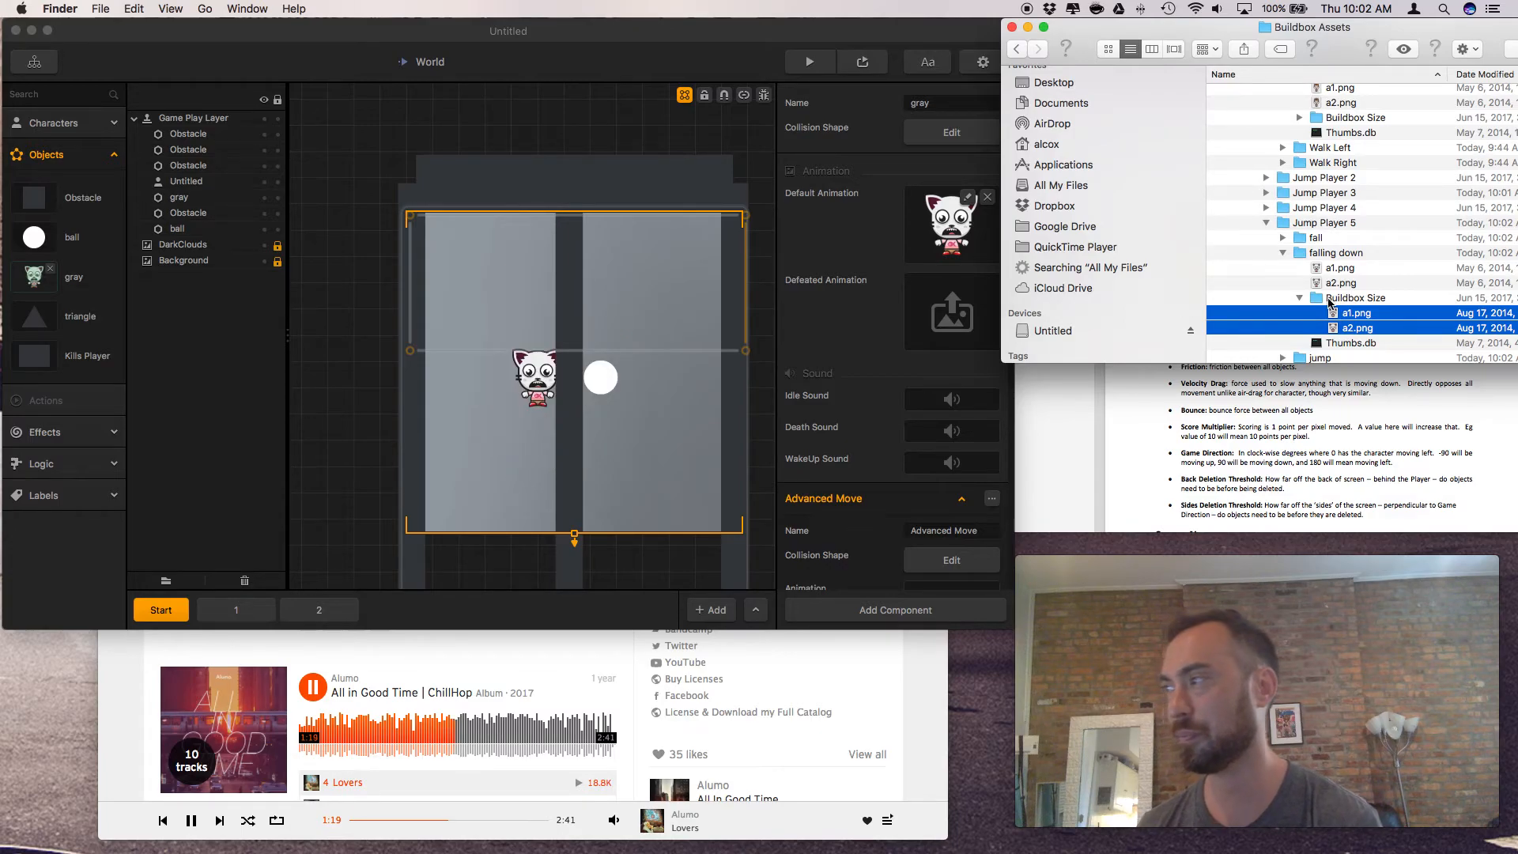
# Preview a2.png in Jump Player 5's falling down Buildbox Size folder and move the Finder window fully into view
pyautogui.scroll(-4, 1274, 287)
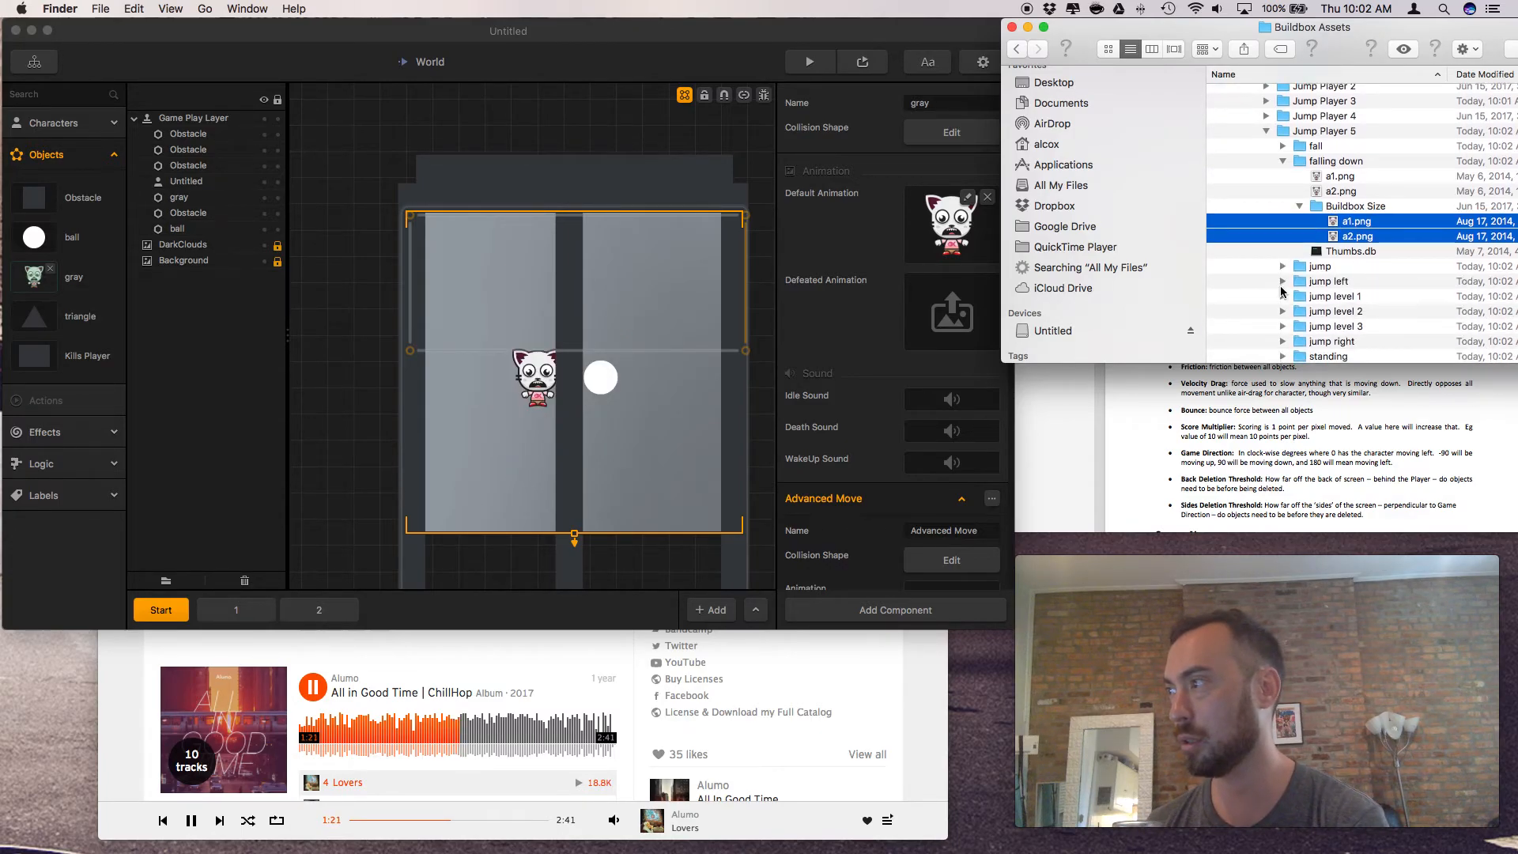
pyautogui.click(1346, 237)
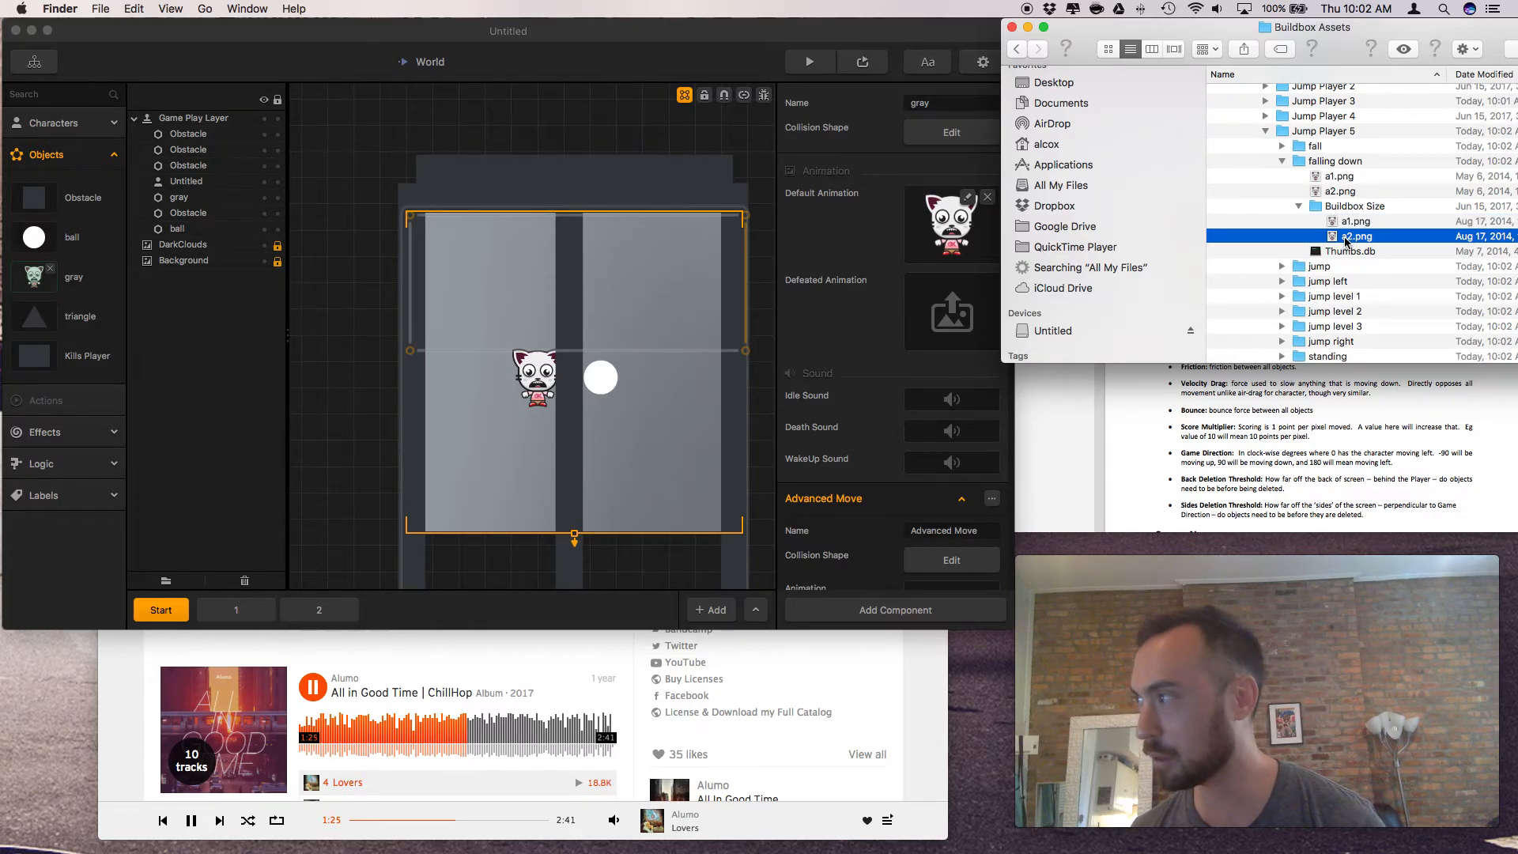
pyautogui.press('space')
pyautogui.press('space')
pyautogui.moveTo(1158, 27); pyautogui.dragTo(739, 59)
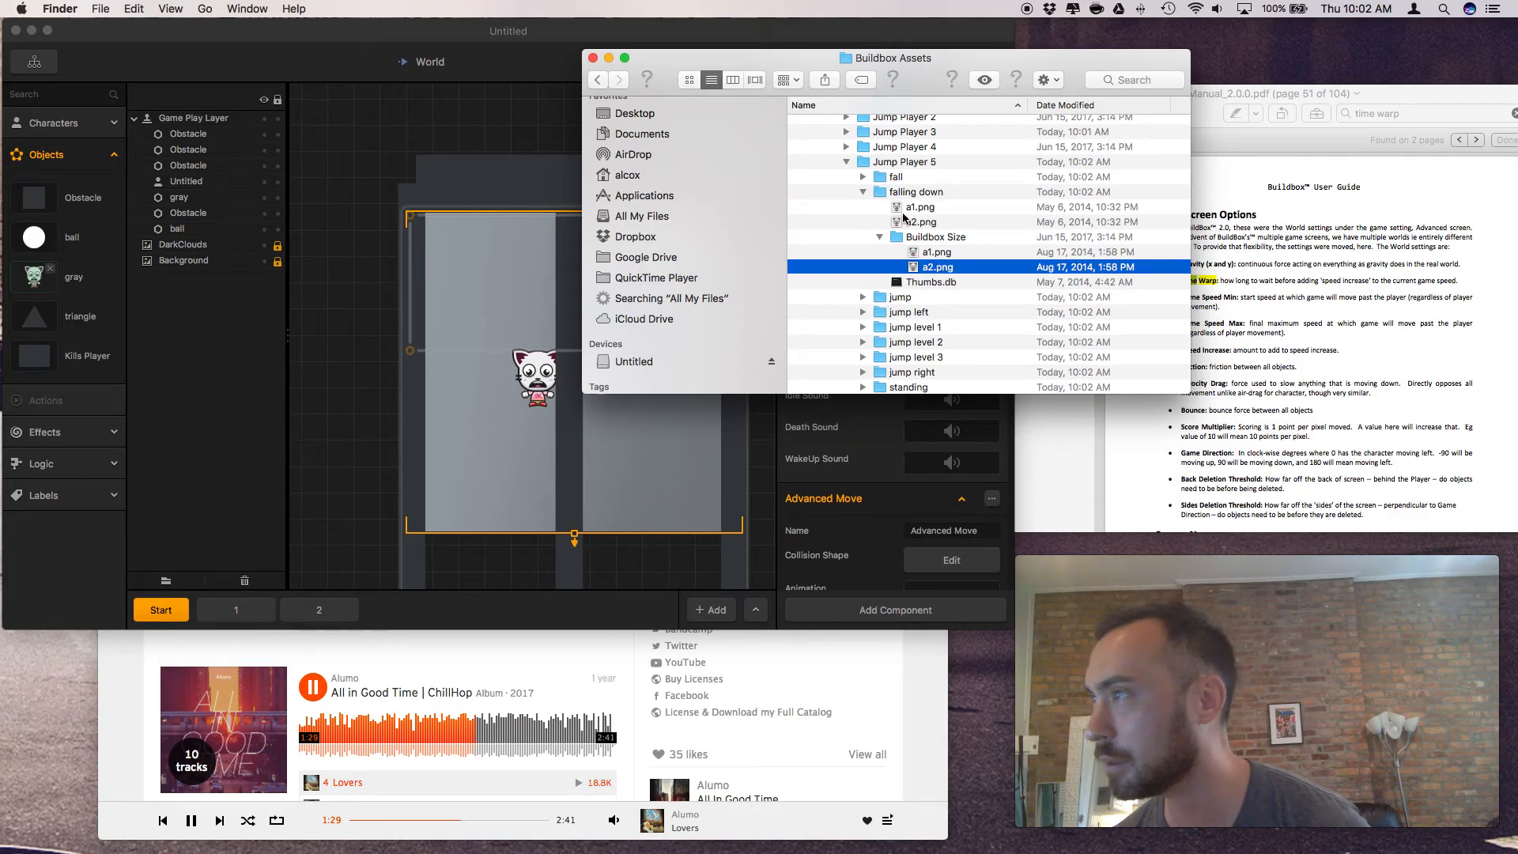
pyautogui.click(729, 80)
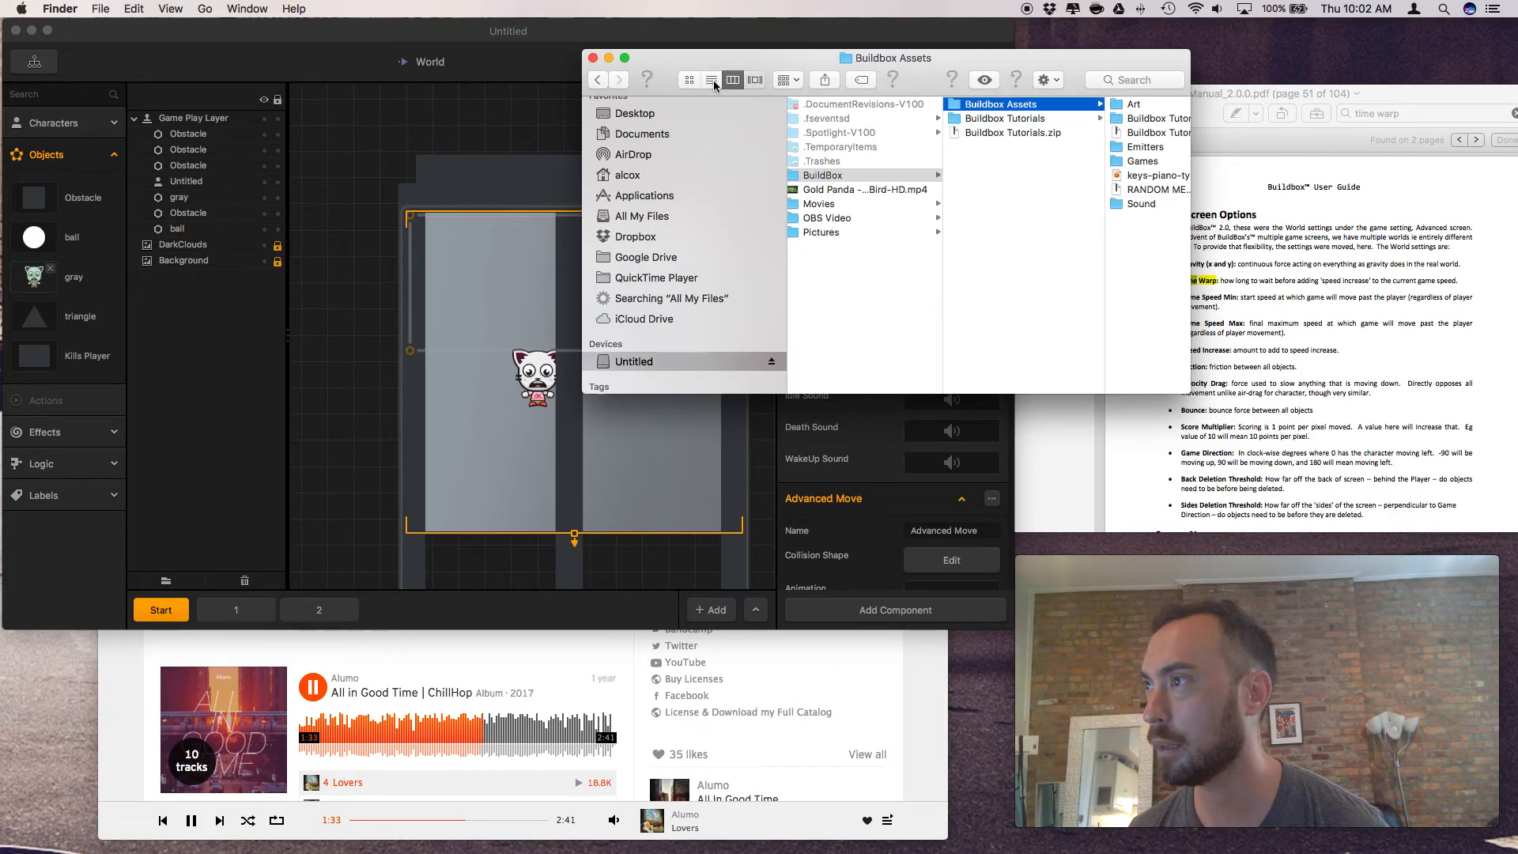
pyautogui.click(752, 81)
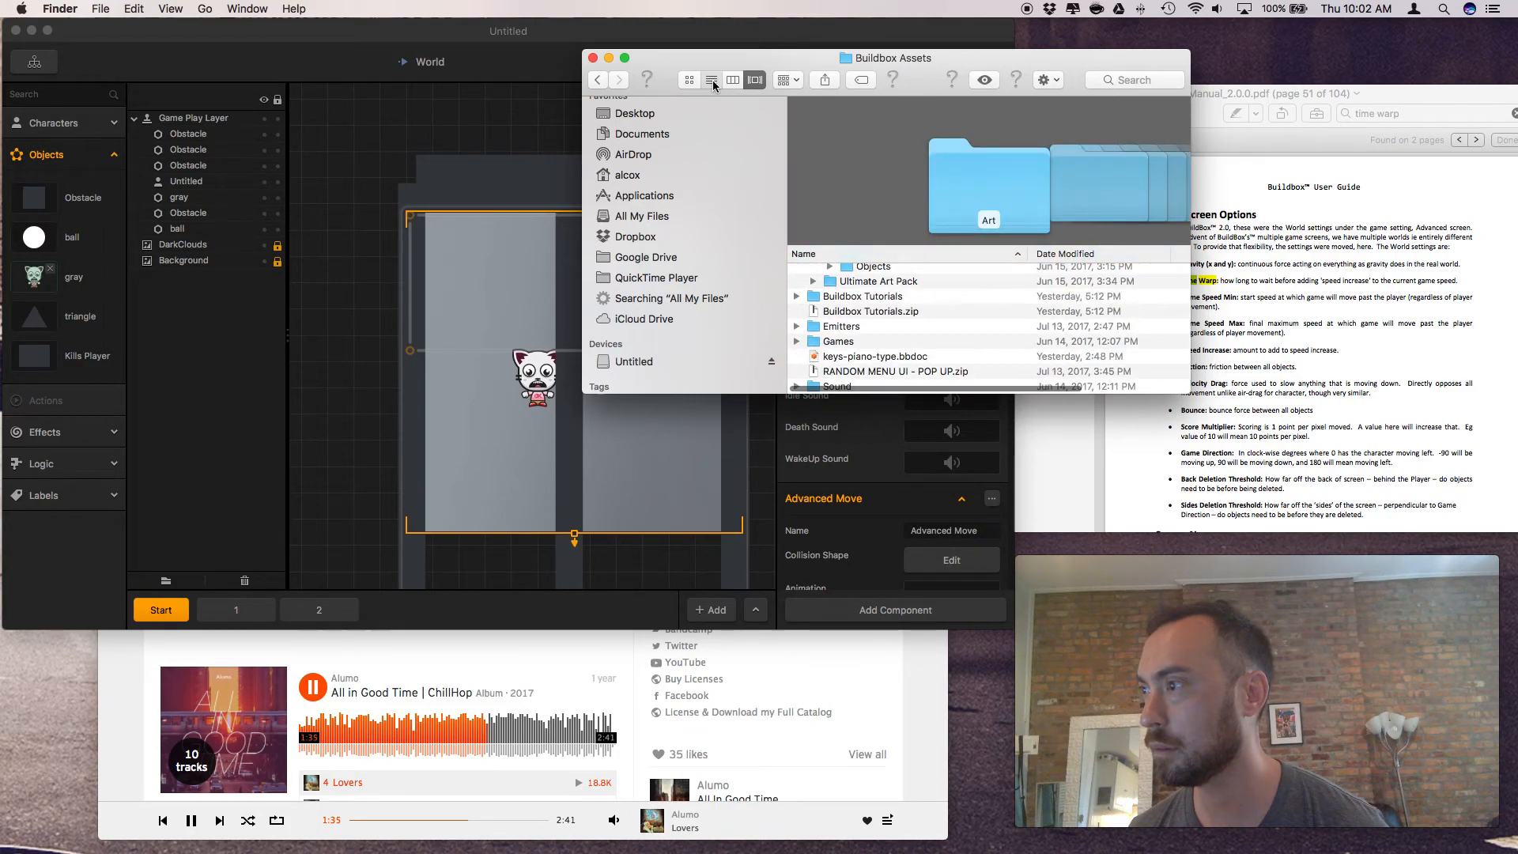
pyautogui.click(712, 80)
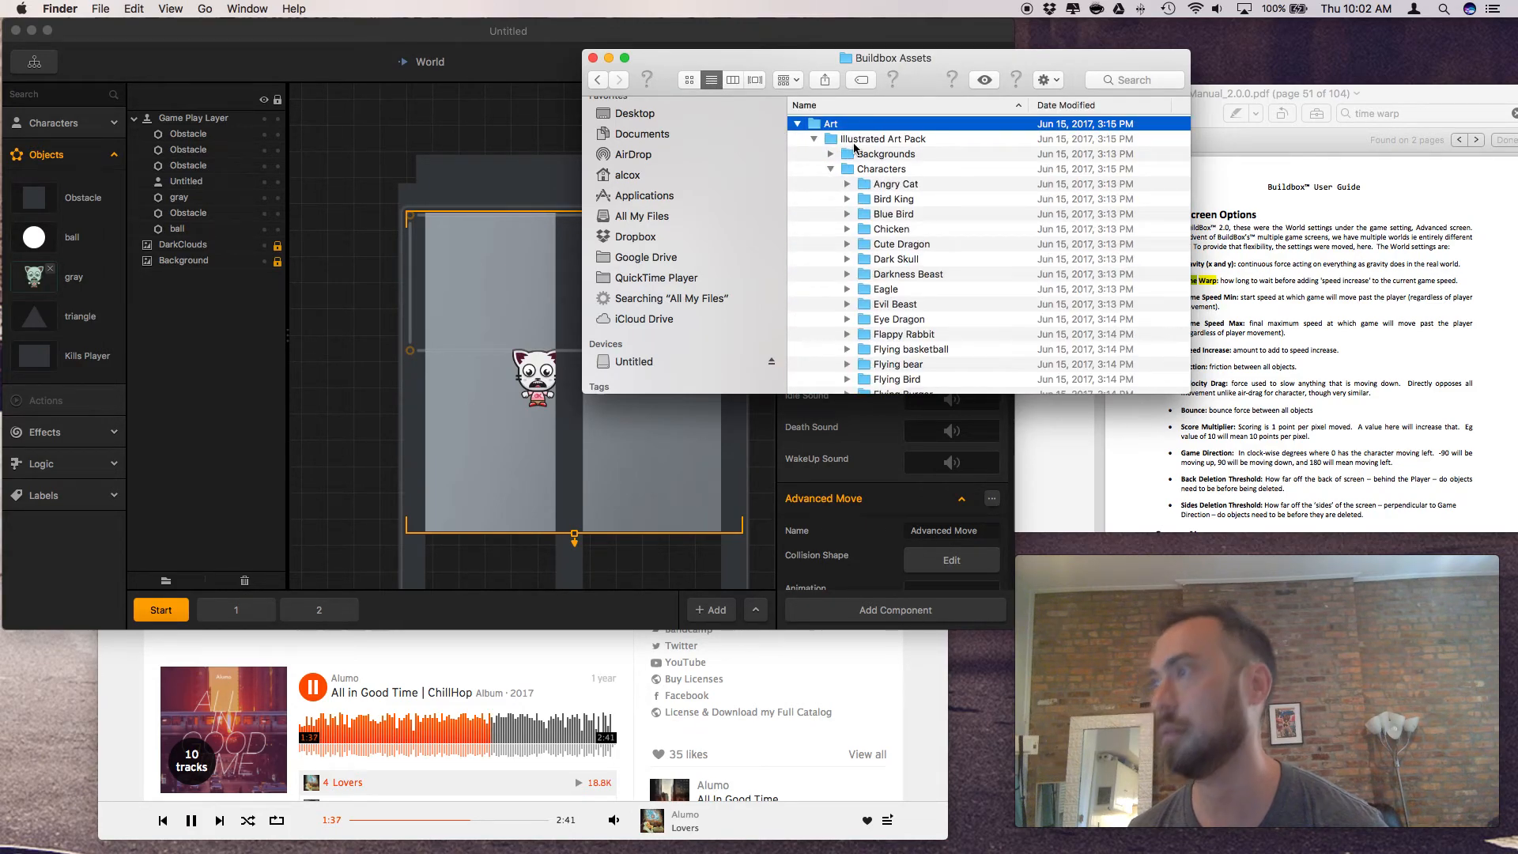
# Expand the Buildbox Size folder in Jump Player 1's Standing animation and check the size and kind details of its files
pyautogui.scroll(-10, 869, 190)
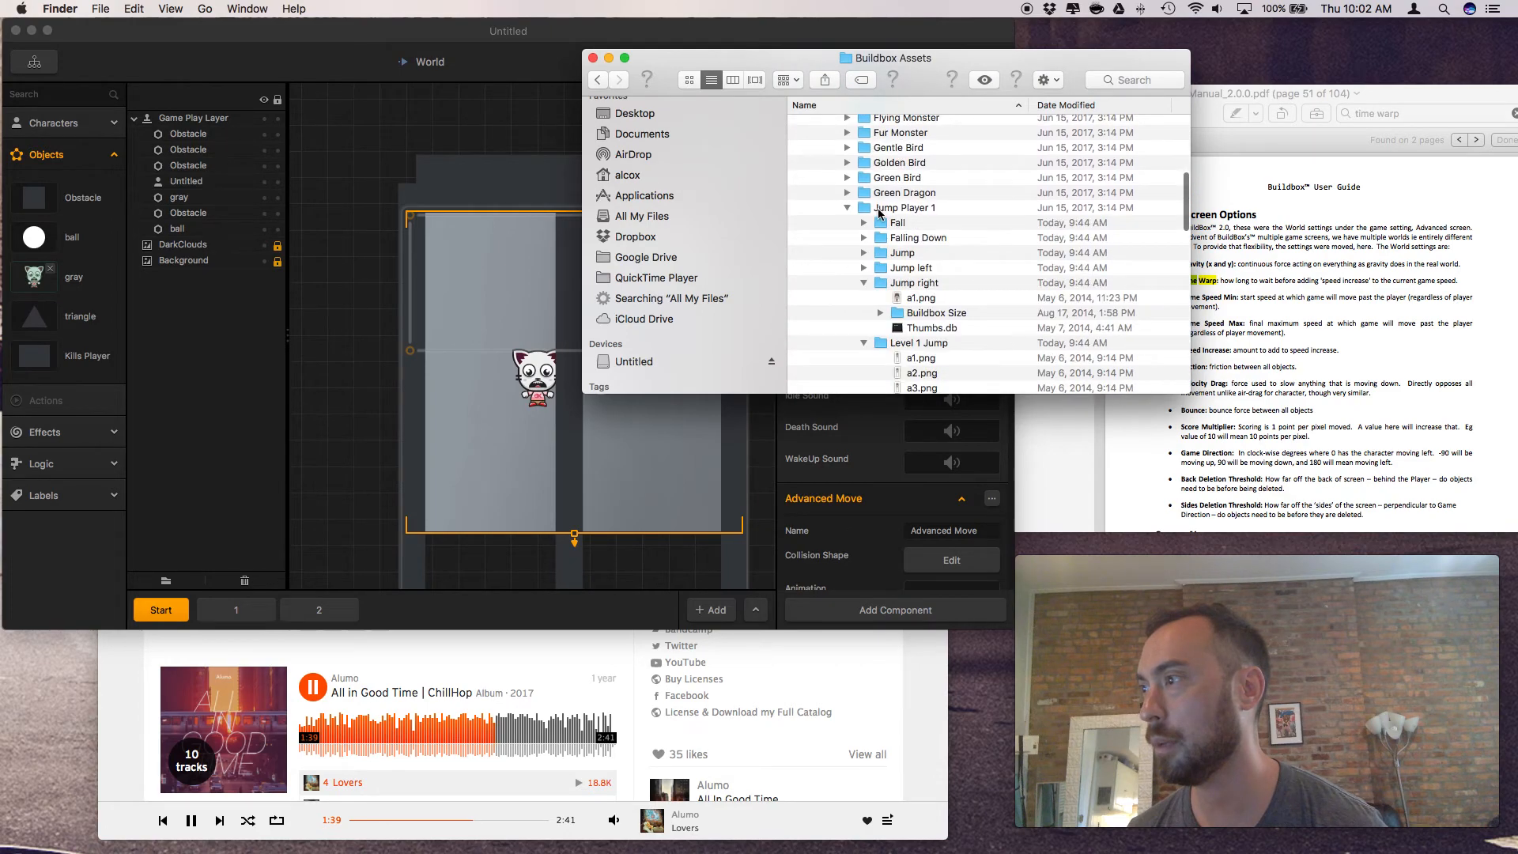
pyautogui.hscroll(3, 879, 213)
pyautogui.scroll(-2, 901, 216)
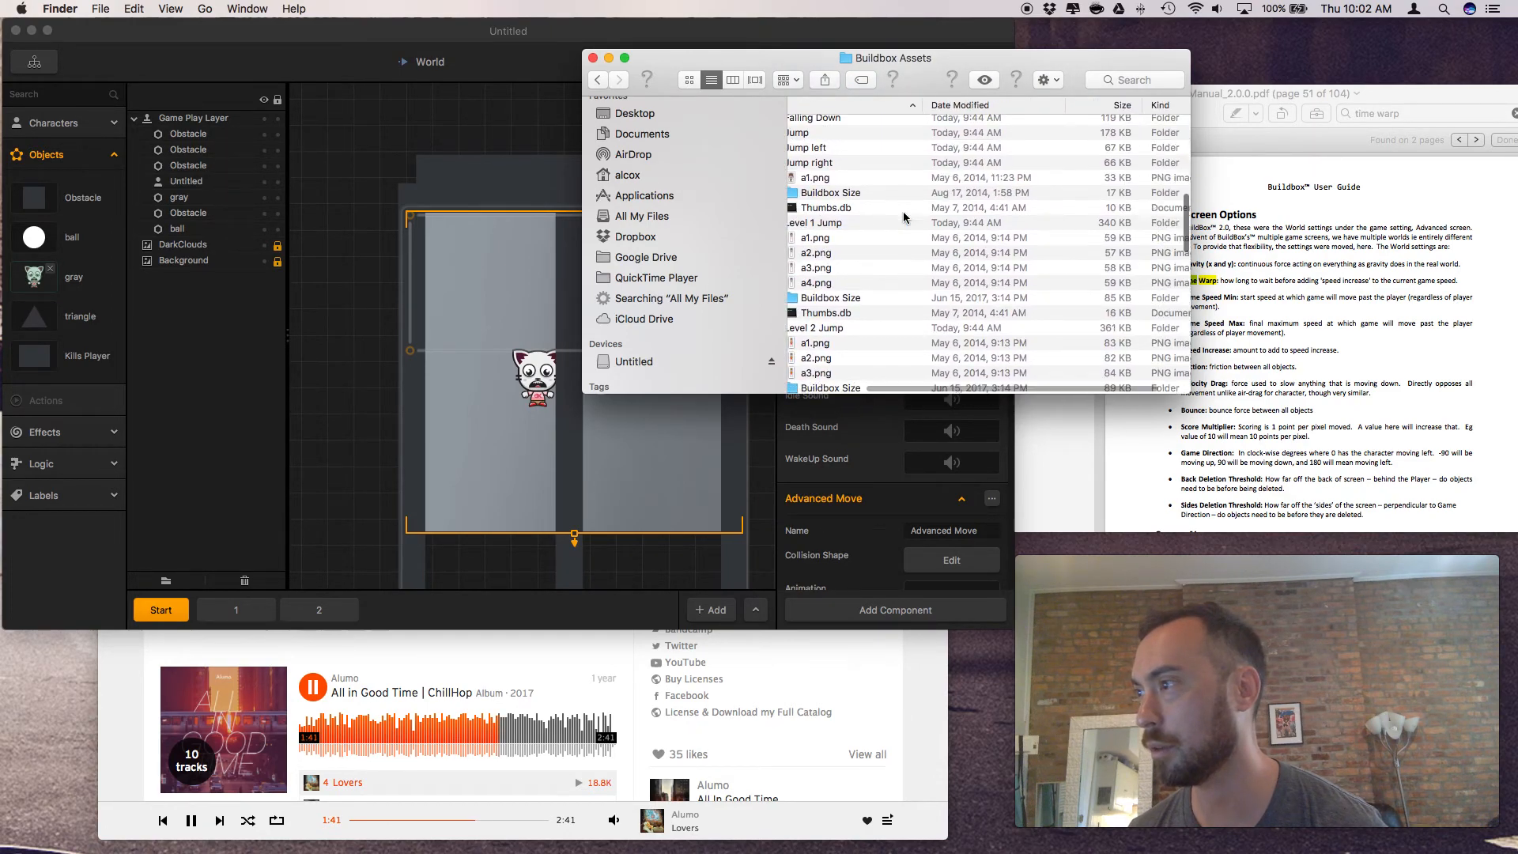
pyautogui.hscroll(-3, 904, 217)
pyautogui.scroll(-5, 869, 269)
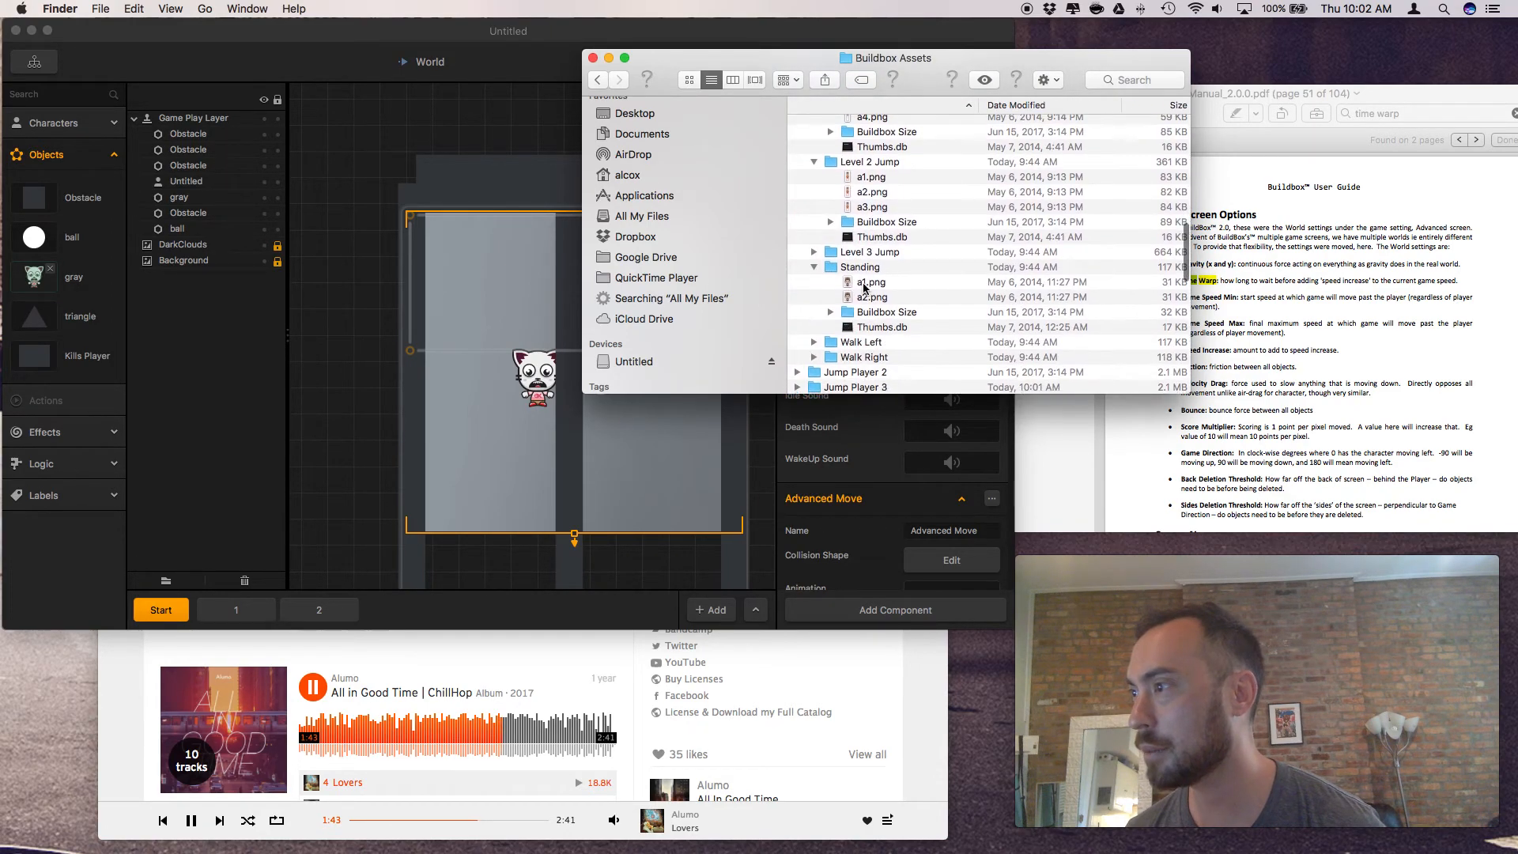
pyautogui.click(830, 313)
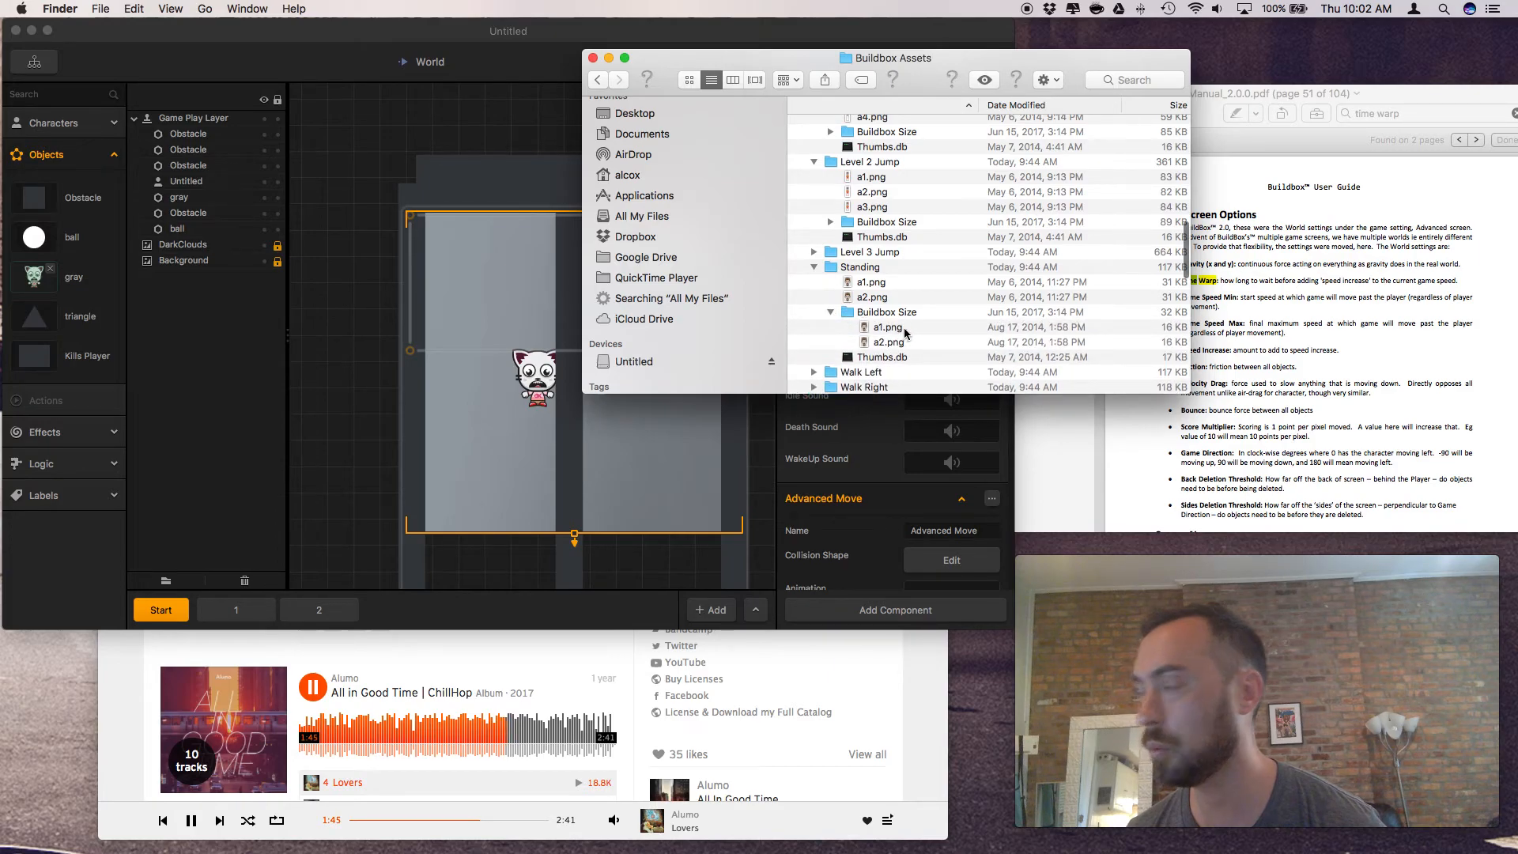
pyautogui.hscroll(3, 958, 320)
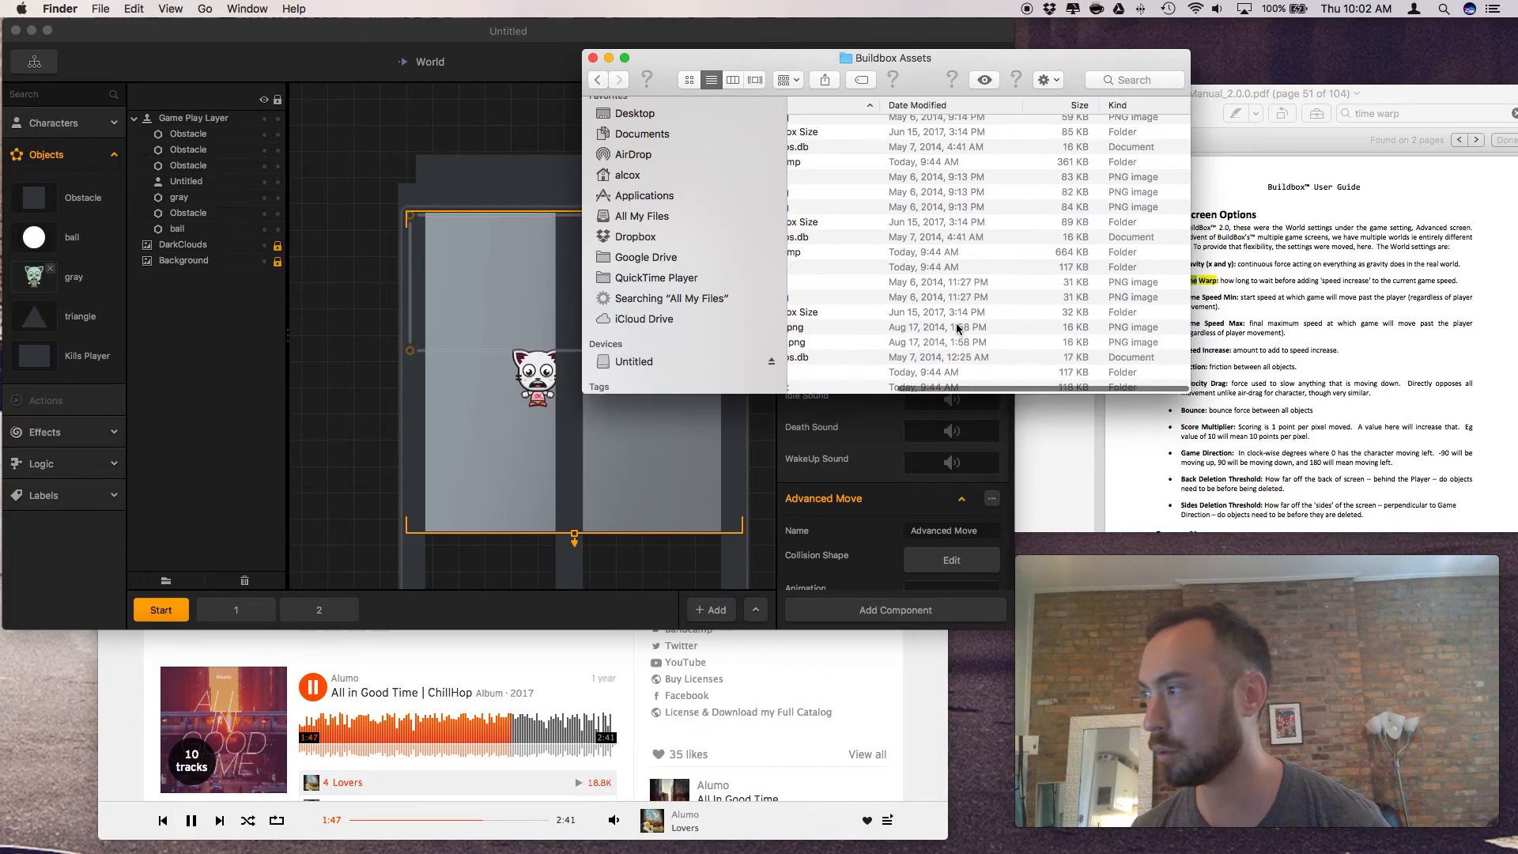
# Compare the file info of Standing's Buildbox Size a1.png and its full-size a2.png, including their dimensions, and close both info windows
pyautogui.click(824, 328)
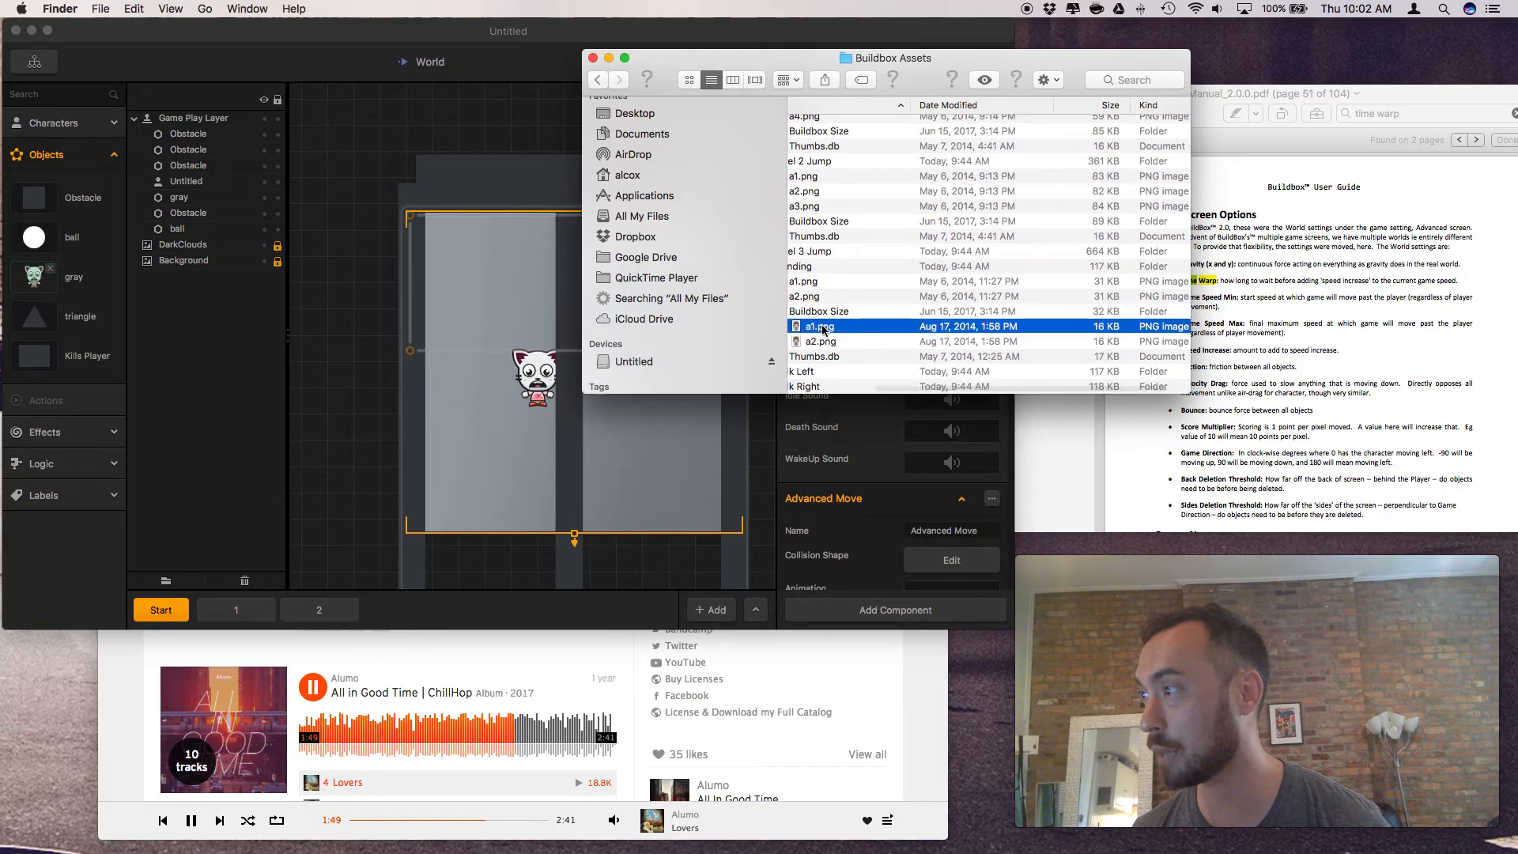
pyautogui.hscroll(-2, 825, 328)
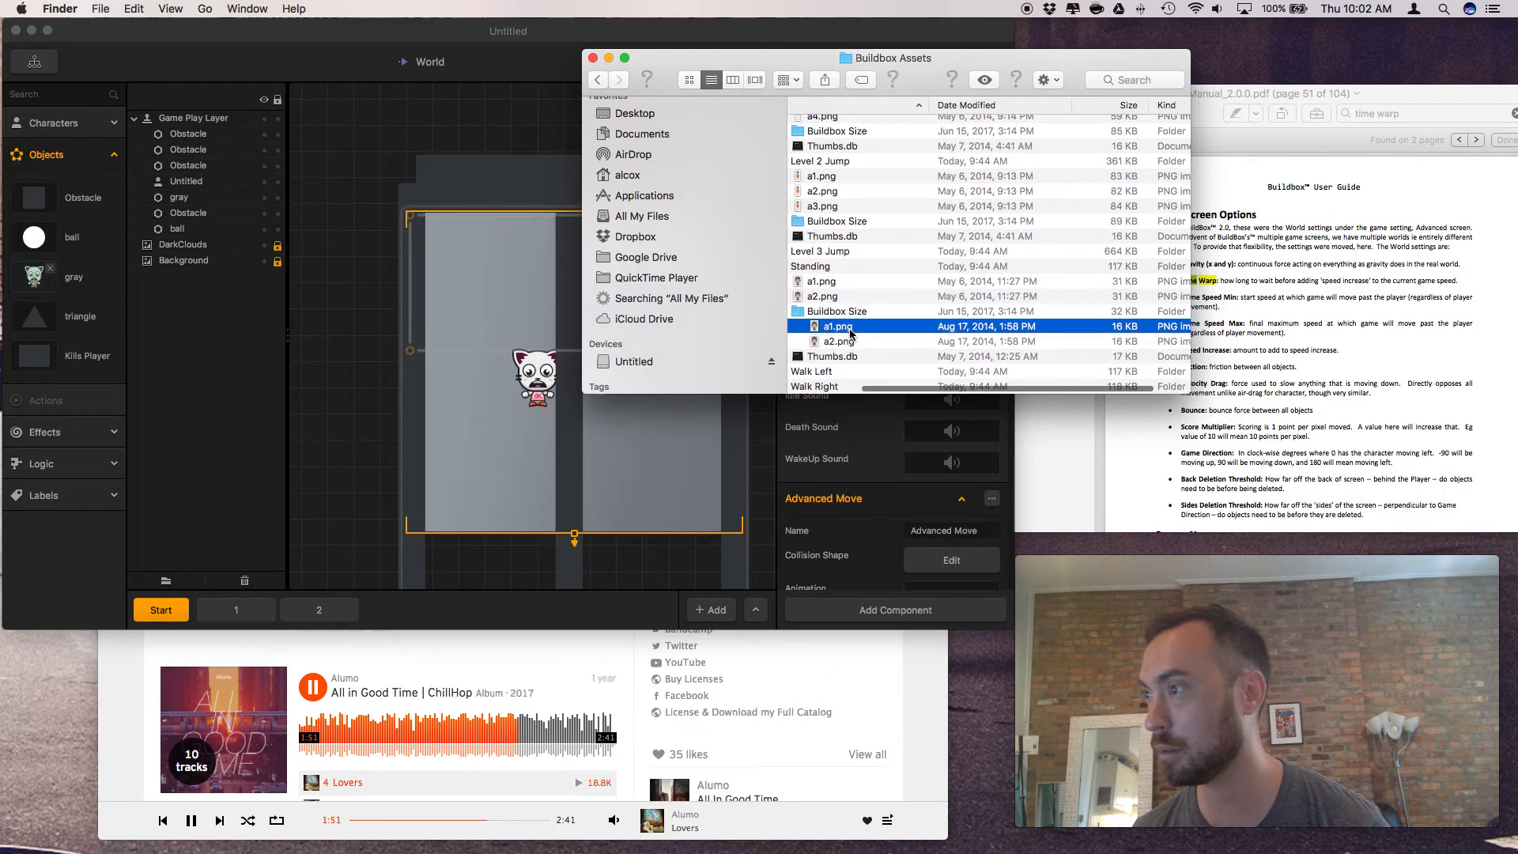
pyautogui.rightClick(830, 326)
pyautogui.click(876, 395)
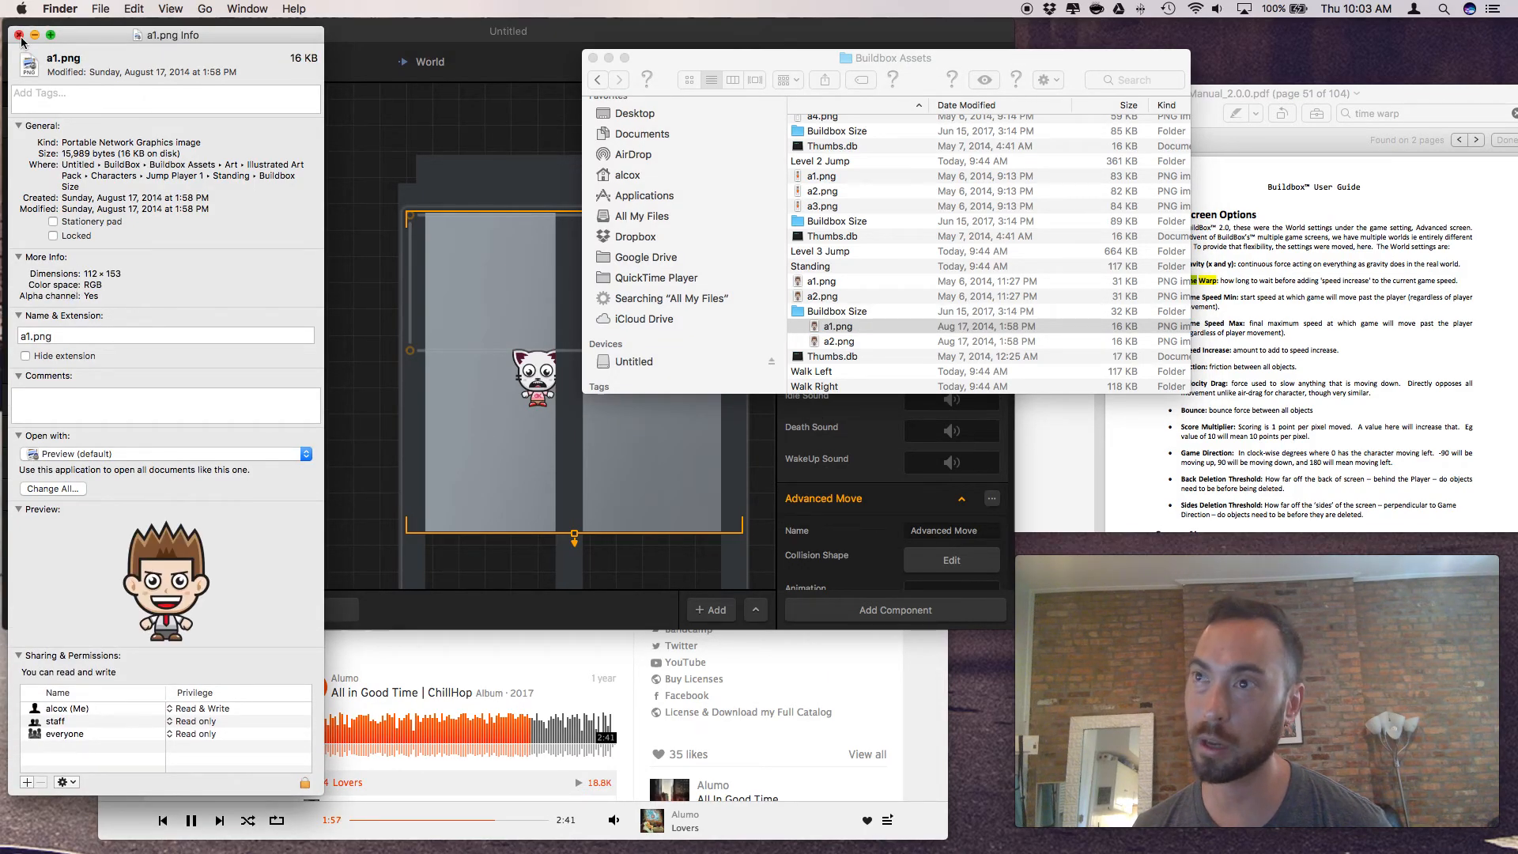
pyautogui.click(815, 297)
pyautogui.click(815, 297)
pyautogui.rightClick(815, 297)
pyautogui.click(849, 367)
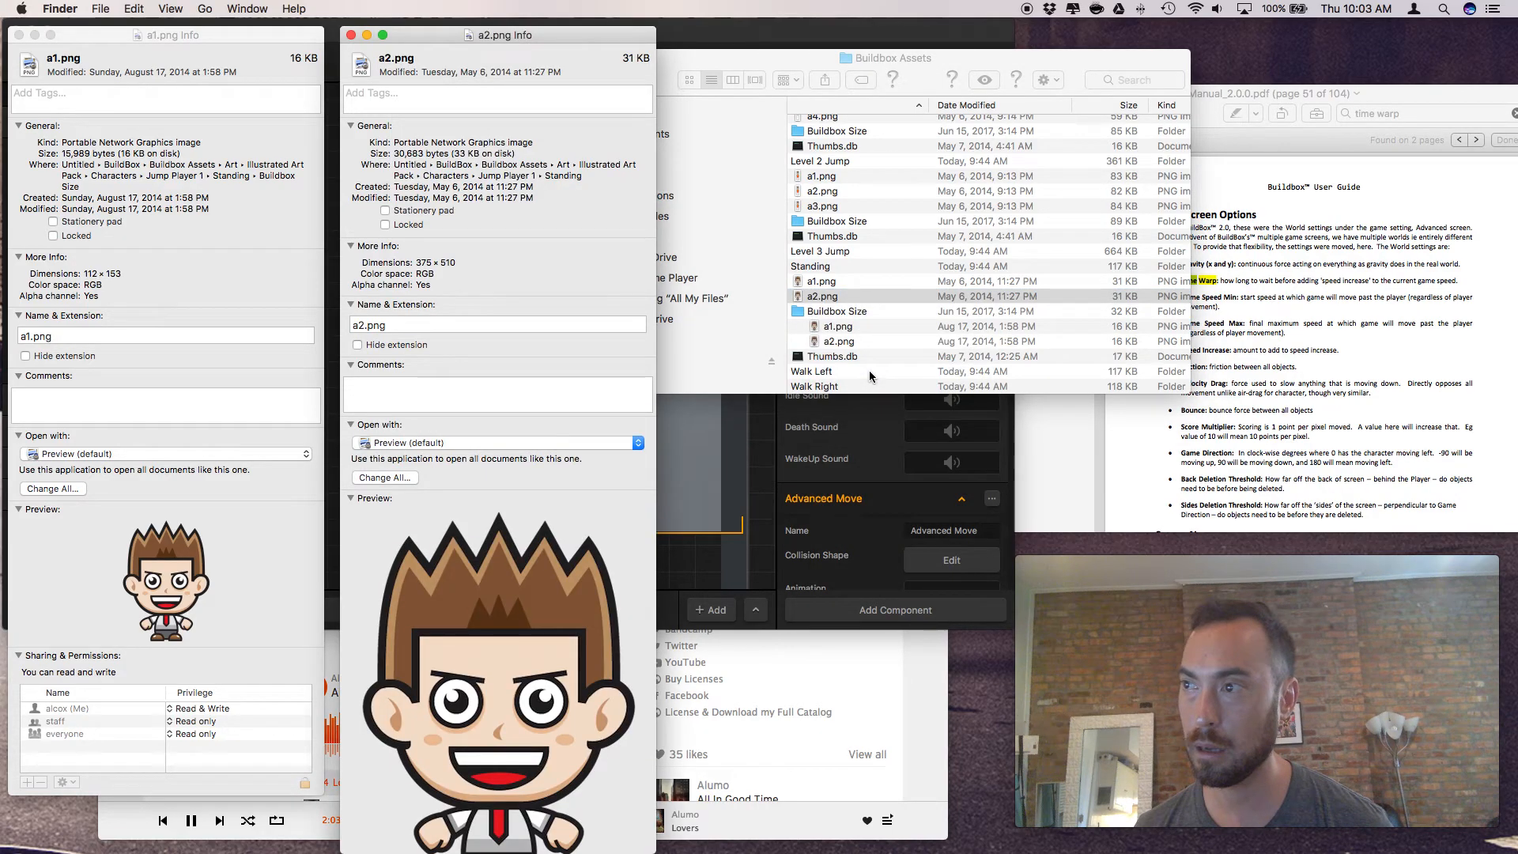
pyautogui.click(351, 36)
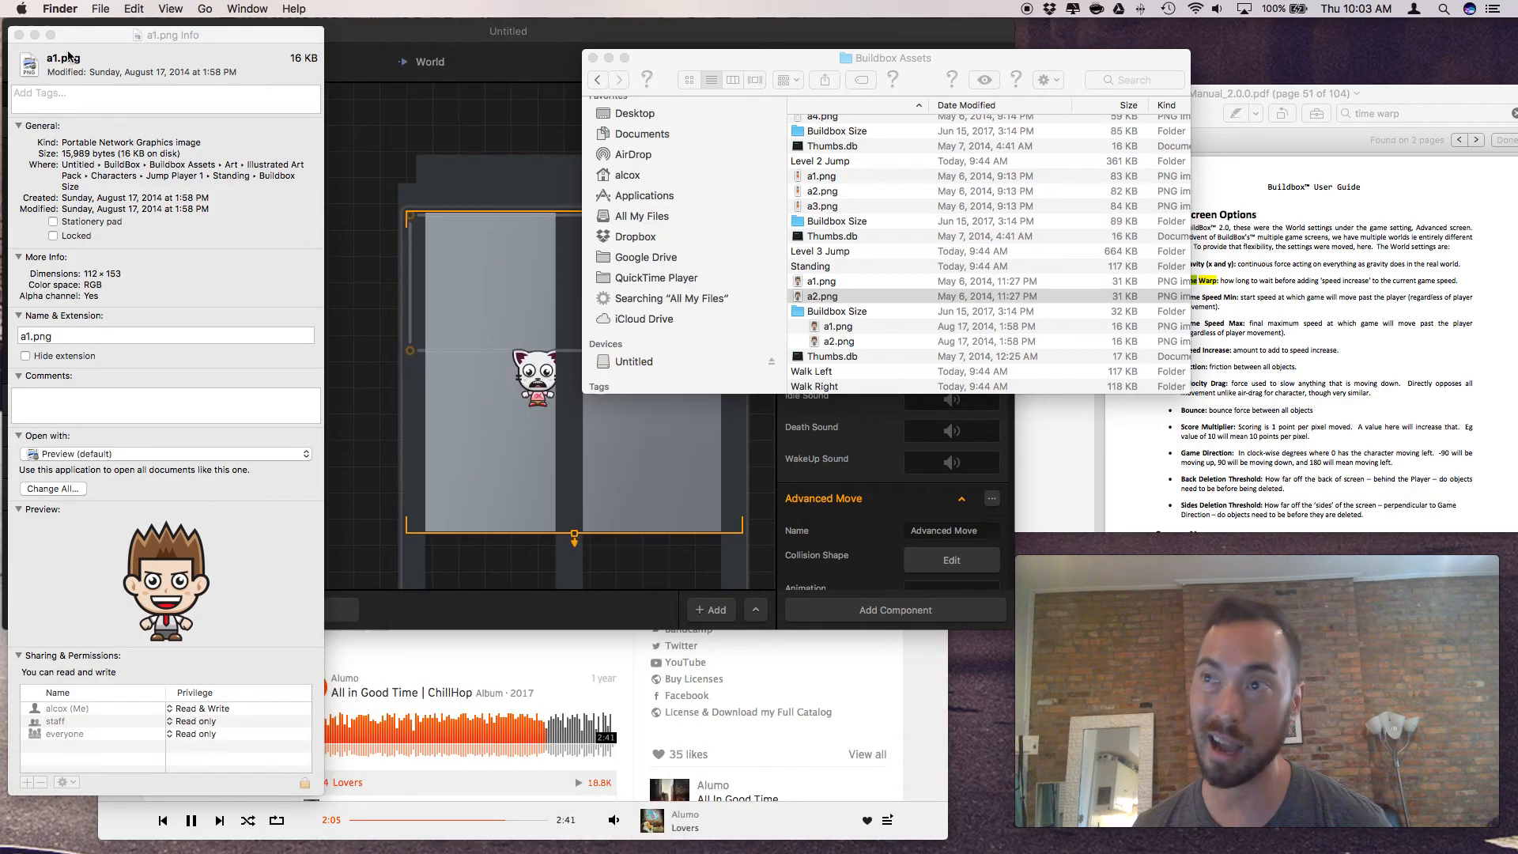
pyautogui.click(19, 35)
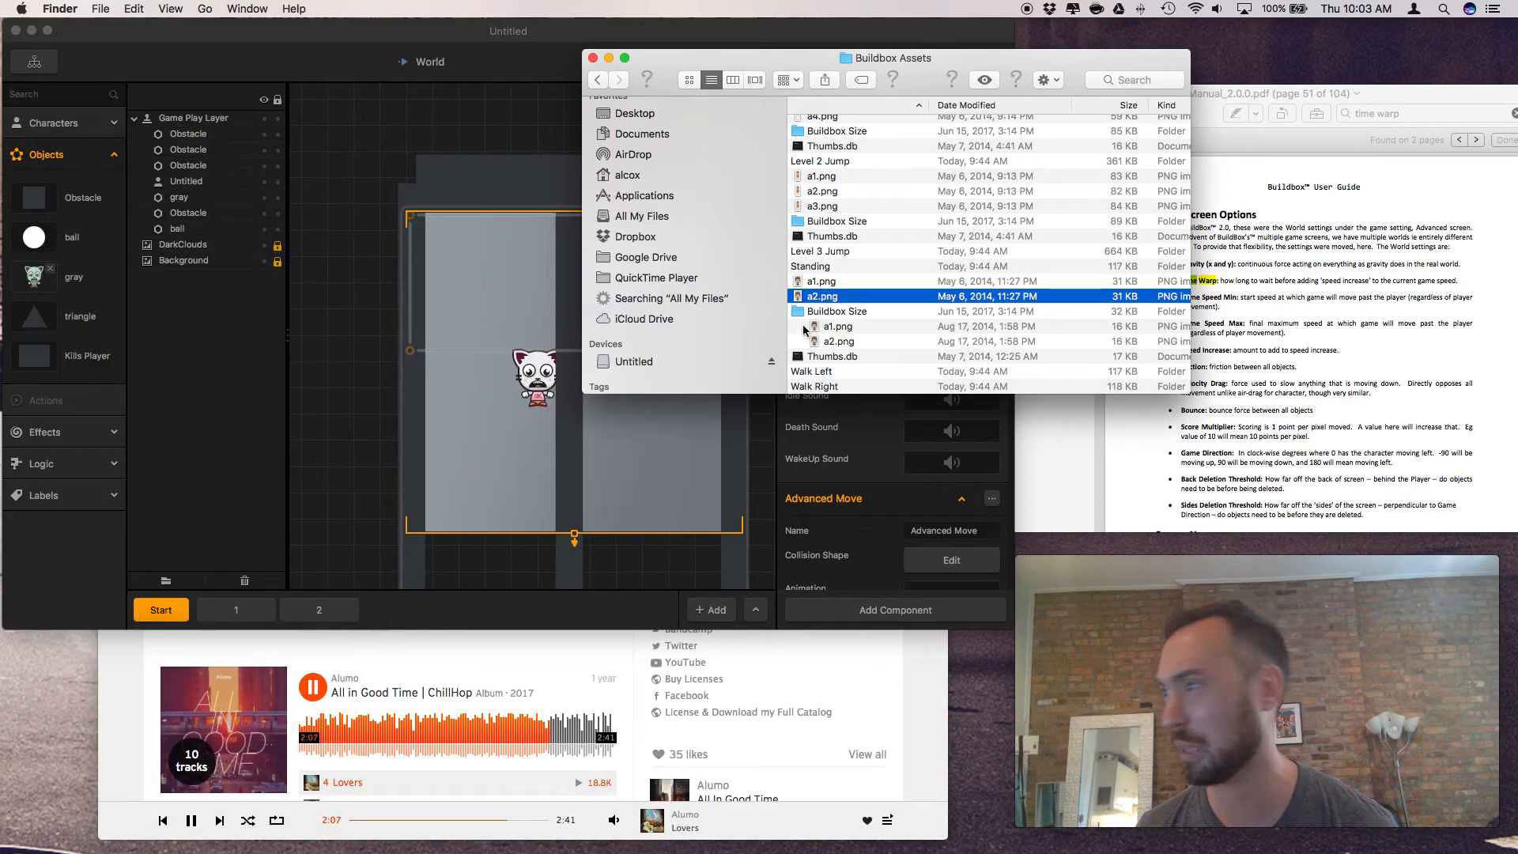
# Collapse Jump Player 5, expand Jump Player 6's falling down folder, and preview its a1.png image
pyautogui.hscroll(-5, 862, 340)
pyautogui.scroll(-1, 862, 346)
pyautogui.scroll(-5, 862, 345)
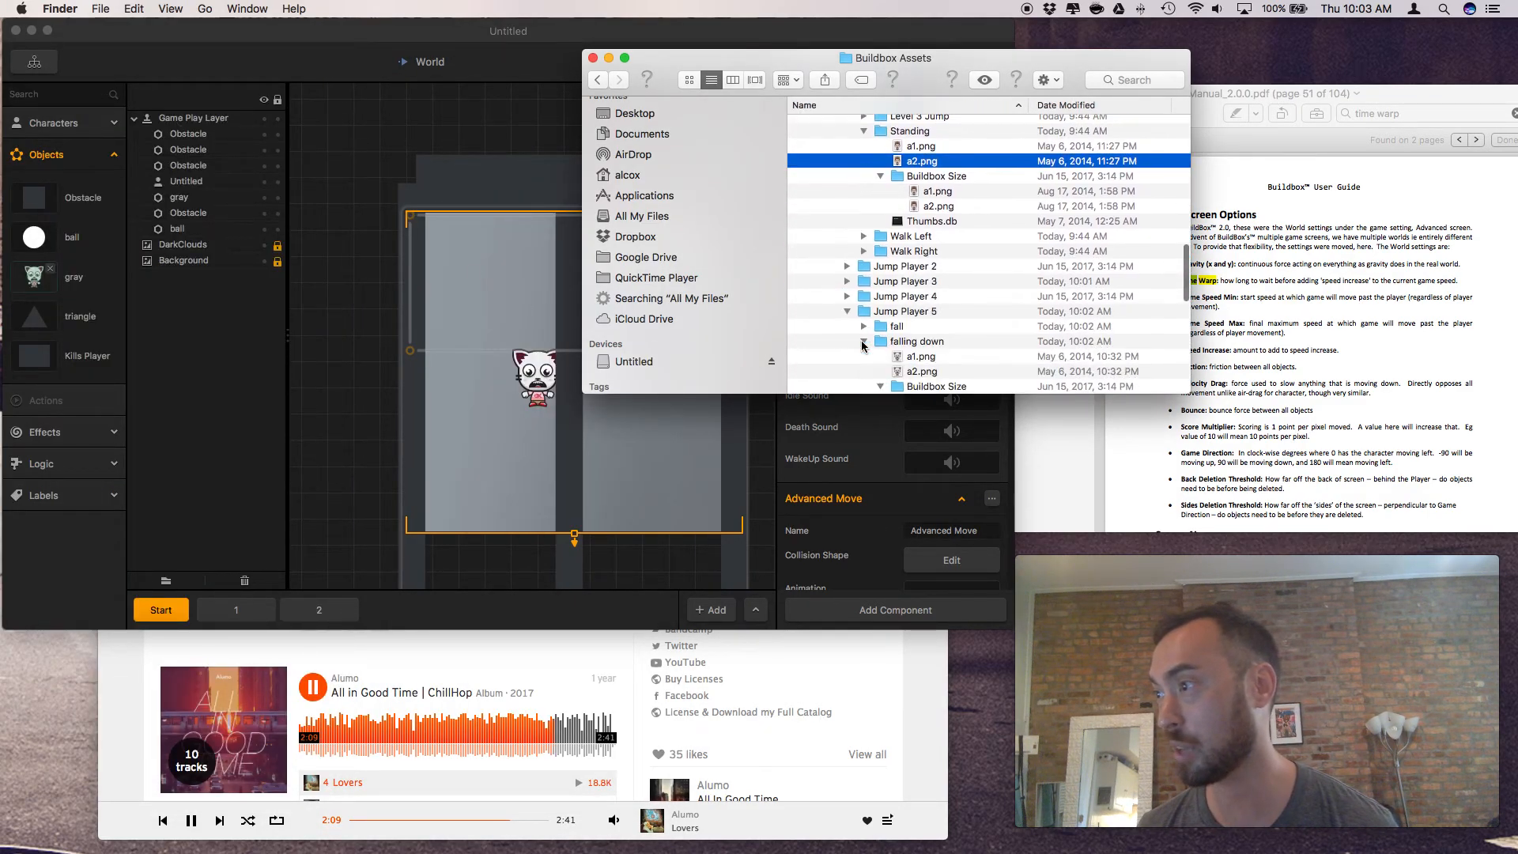
pyautogui.scroll(-6, 862, 342)
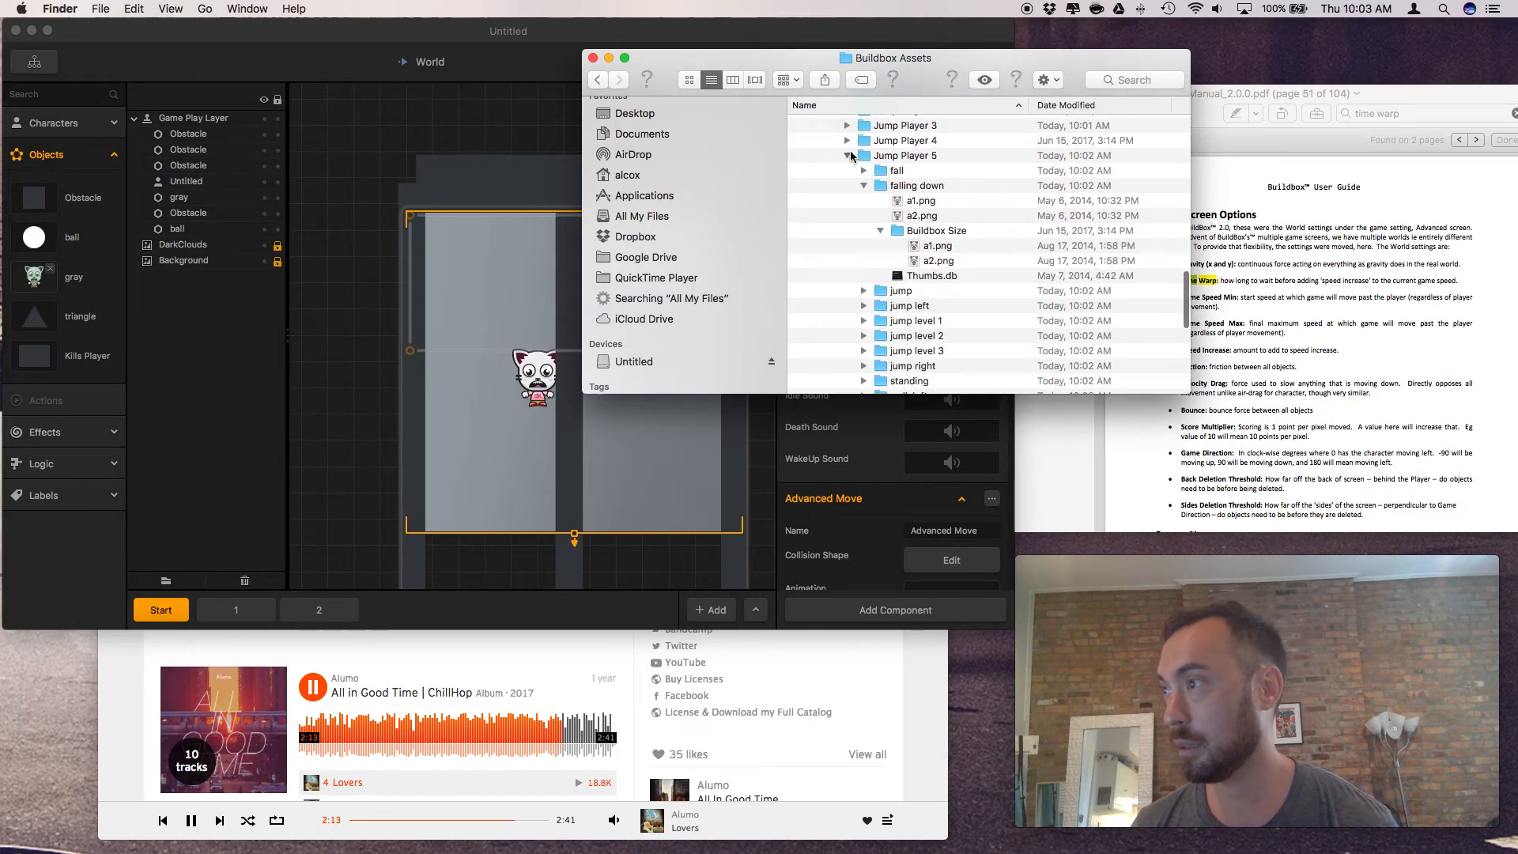
pyautogui.click(849, 155)
pyautogui.click(846, 172)
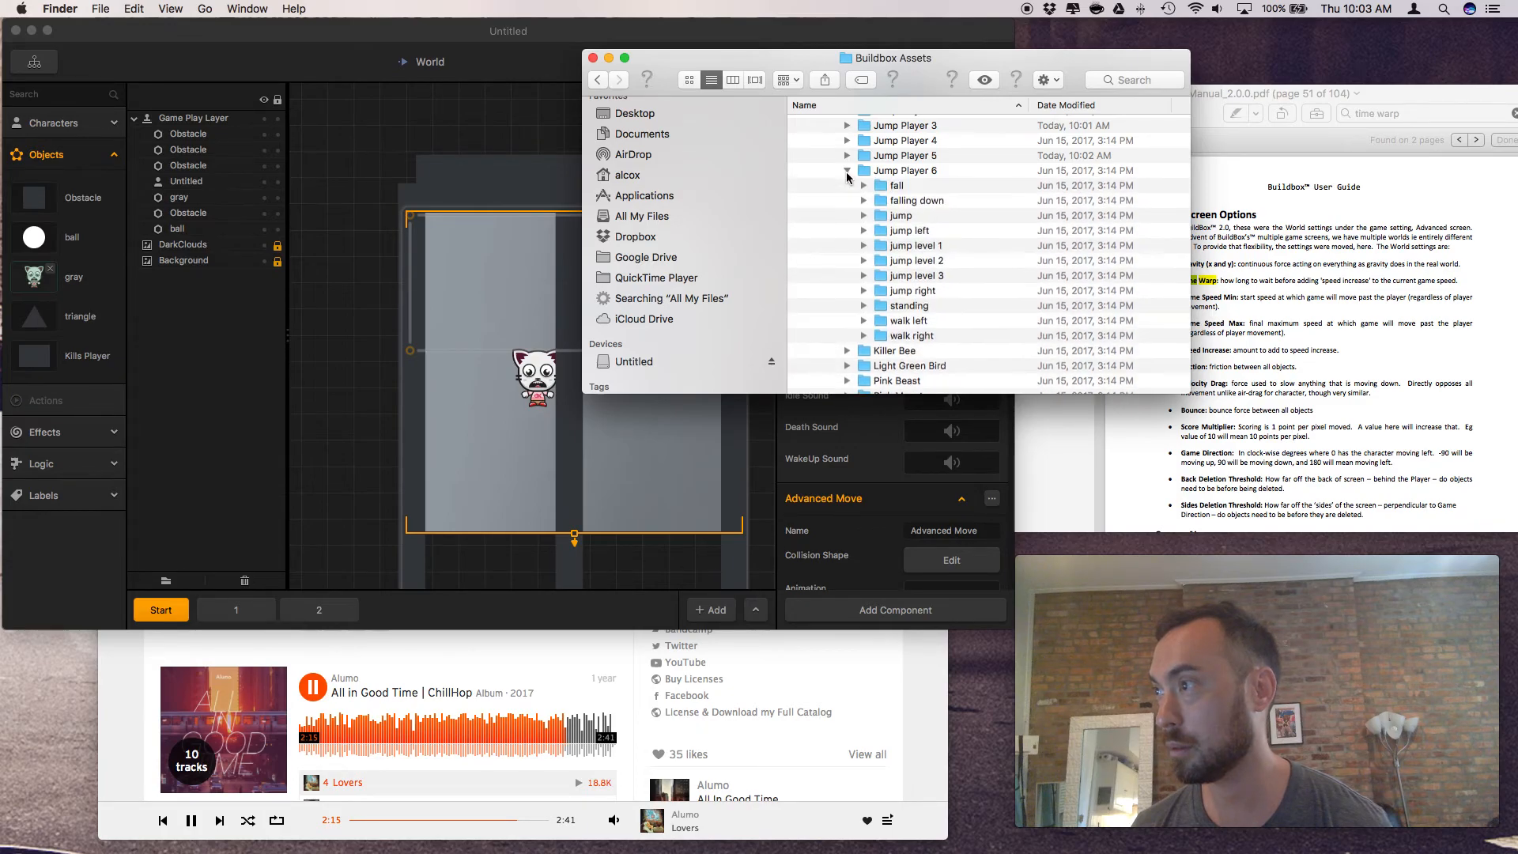
pyautogui.click(864, 202)
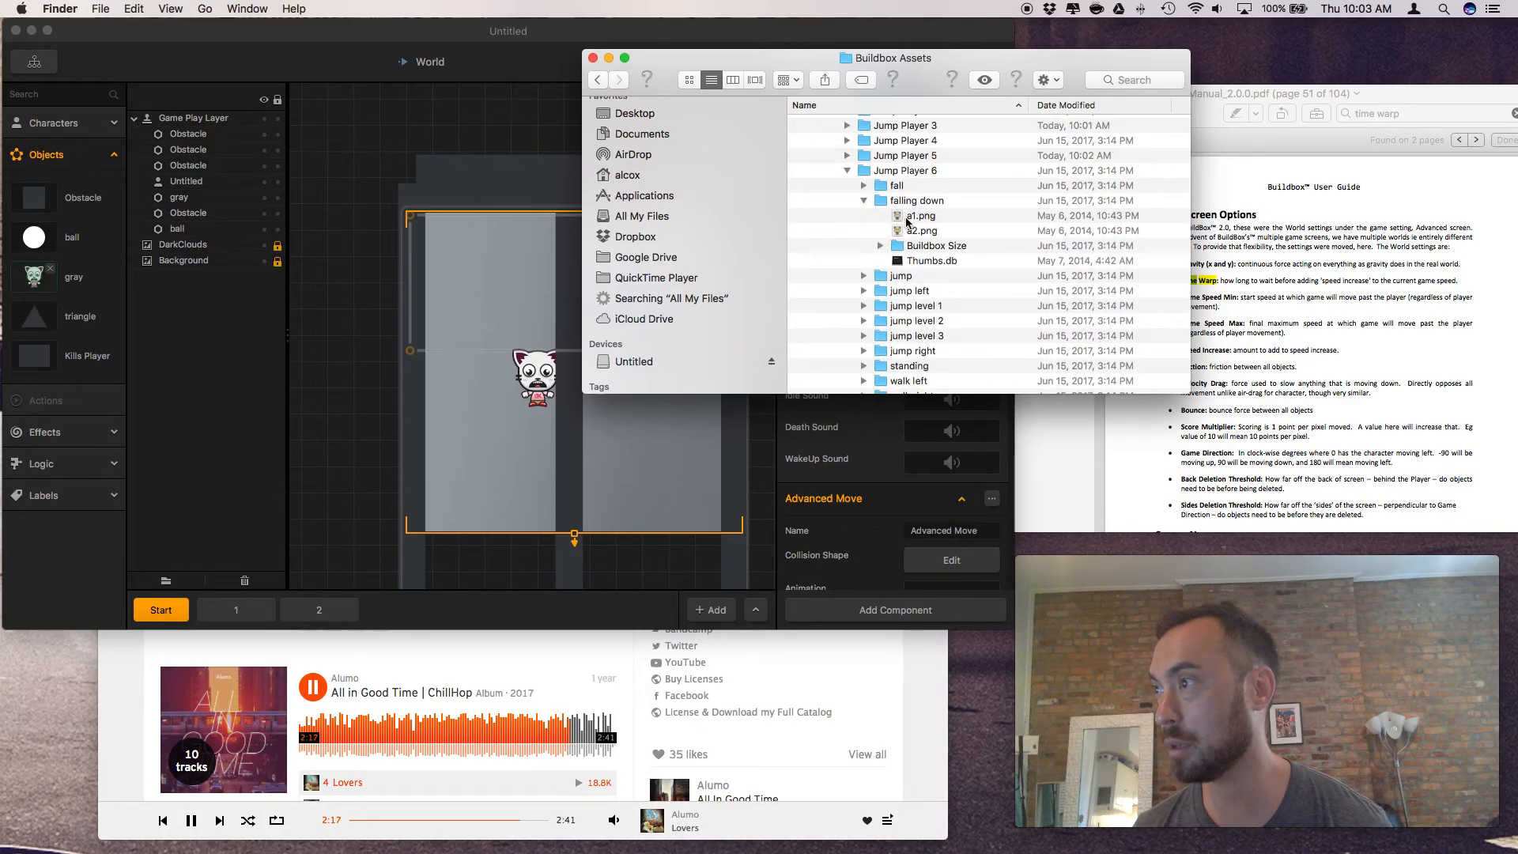
pyautogui.click(907, 218)
pyautogui.press('space')
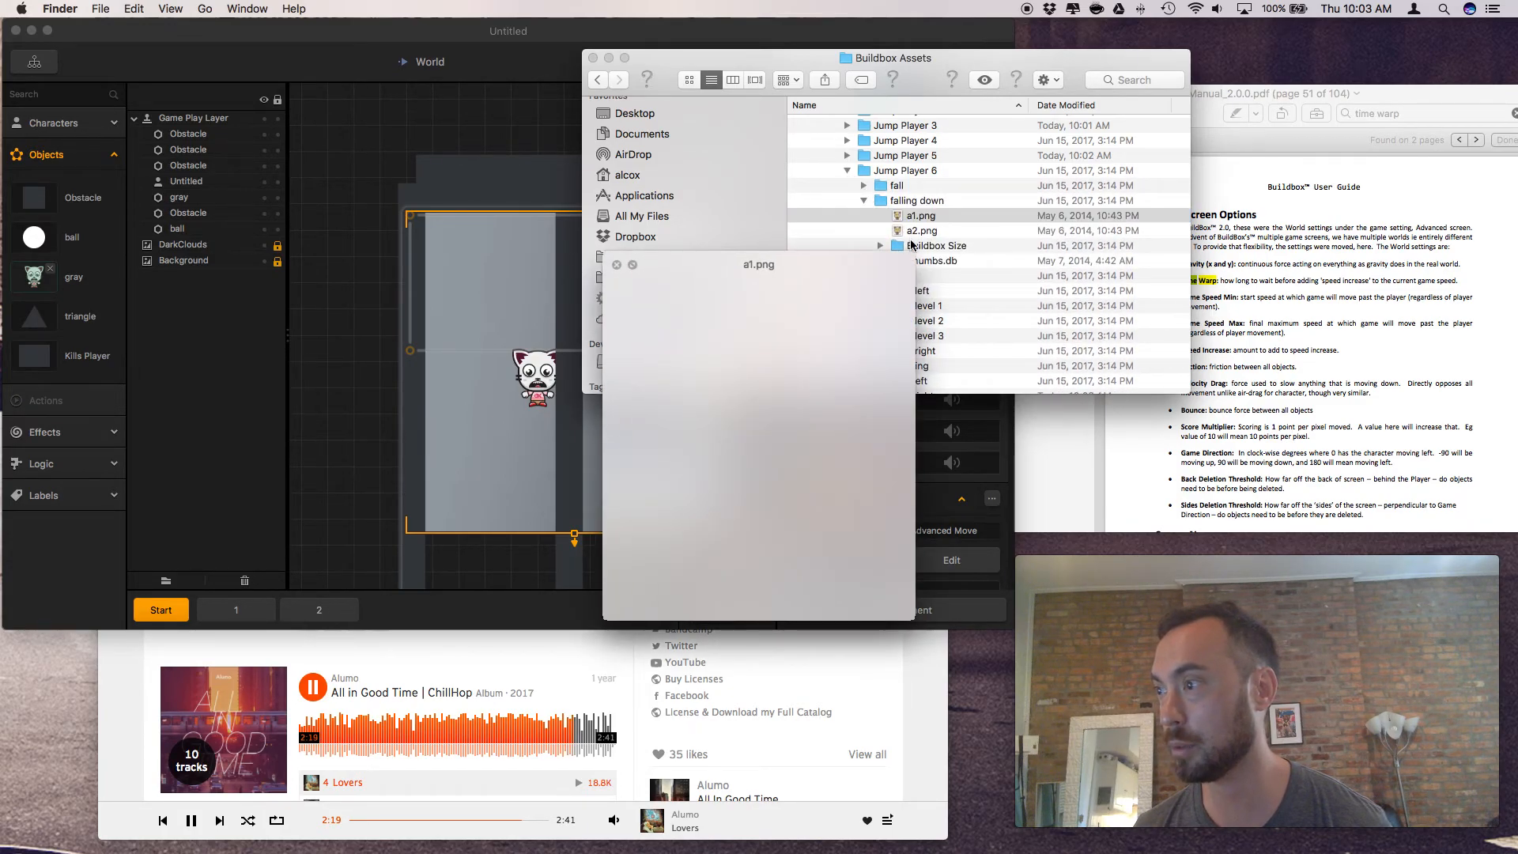
pyautogui.press('space')
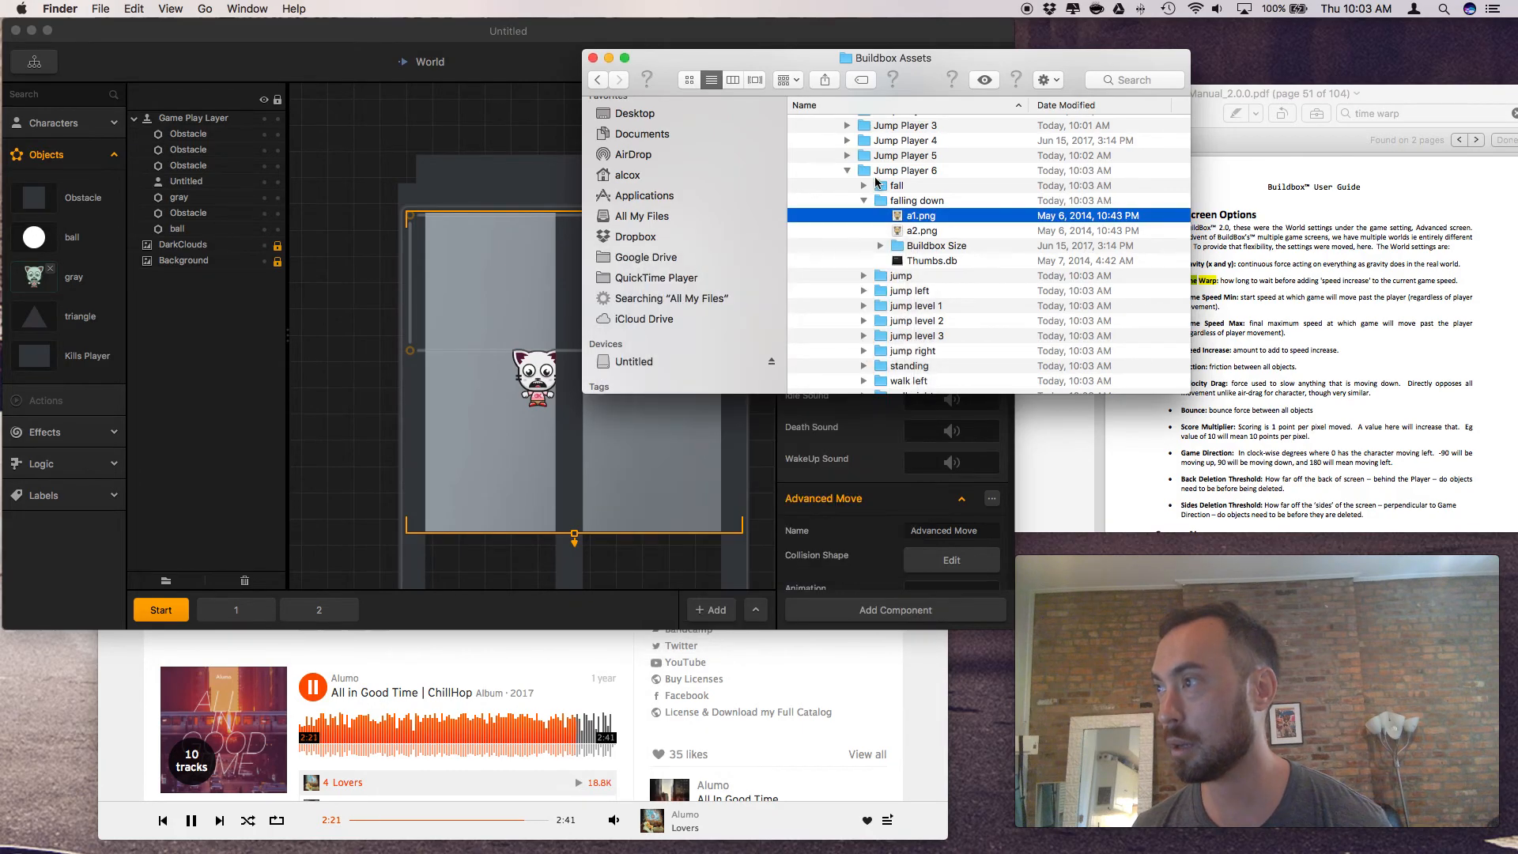
# Expand Jump Player 3 again and preview a1.png from its falling down folder
pyautogui.click(847, 126)
pyautogui.click(912, 173)
pyautogui.press('space')
pyautogui.press('space')
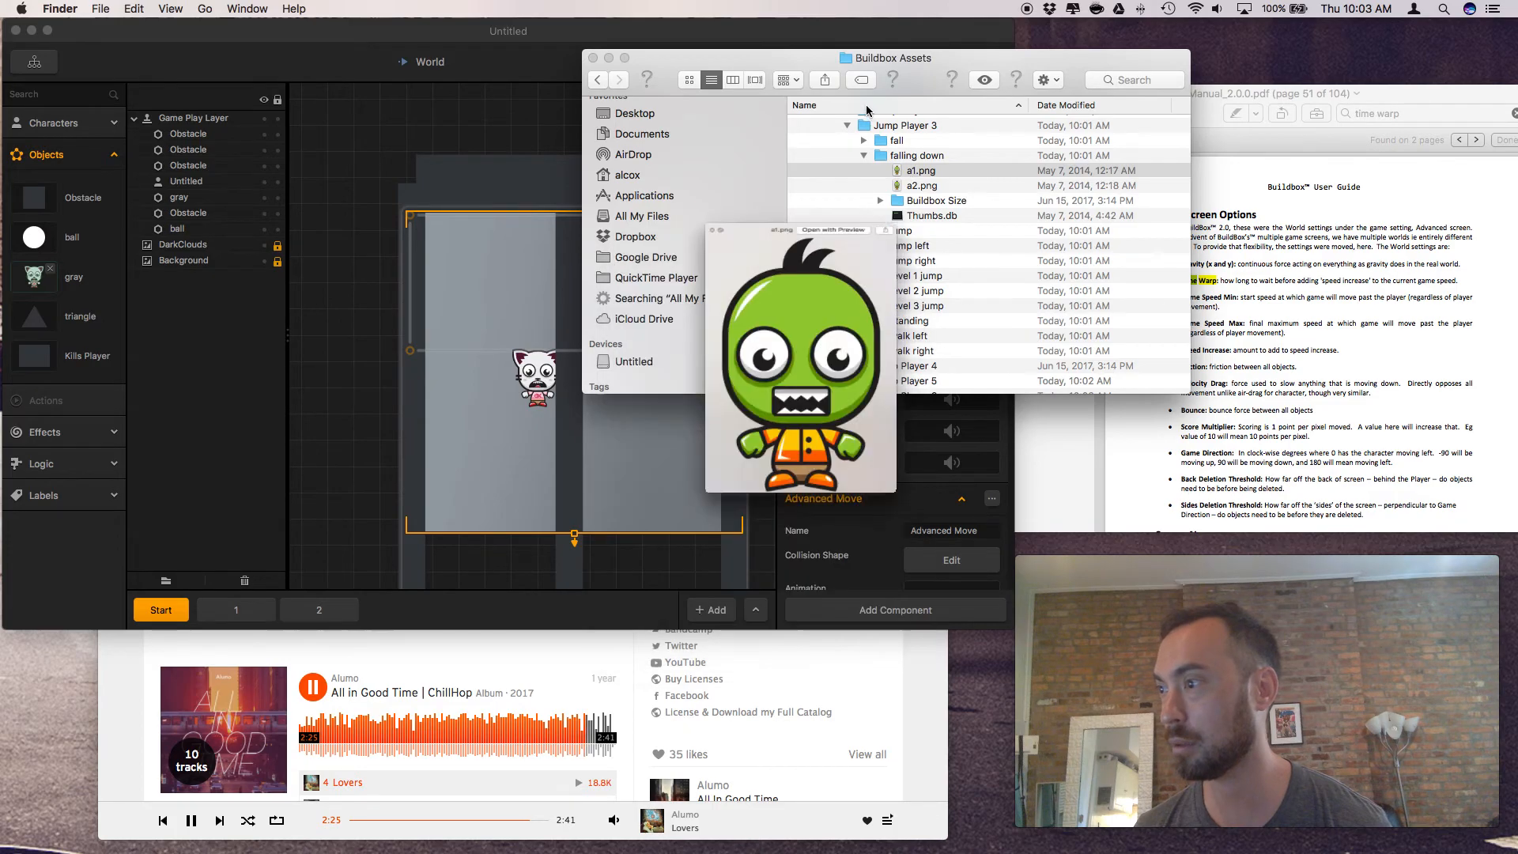
# Assign the full-size a1.png and a2.png from Jump Player 3's falling down folder as the Untitled character's Default Animation
pyautogui.moveTo(846, 59); pyautogui.dragTo(1306, 167)
pyautogui.click(600, 377)
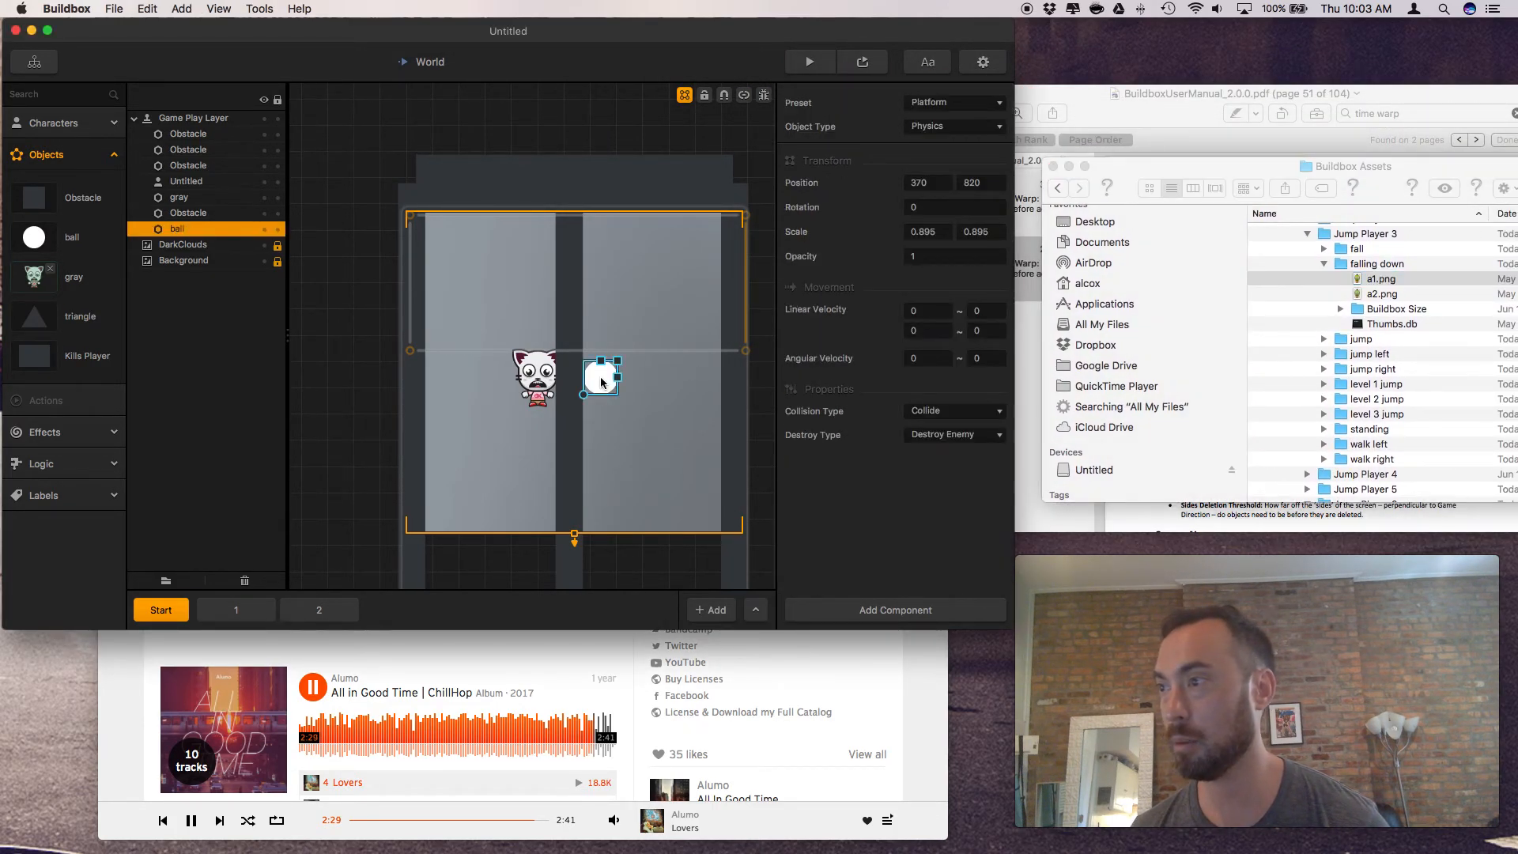
pyautogui.click(54, 122)
pyautogui.click(34, 166)
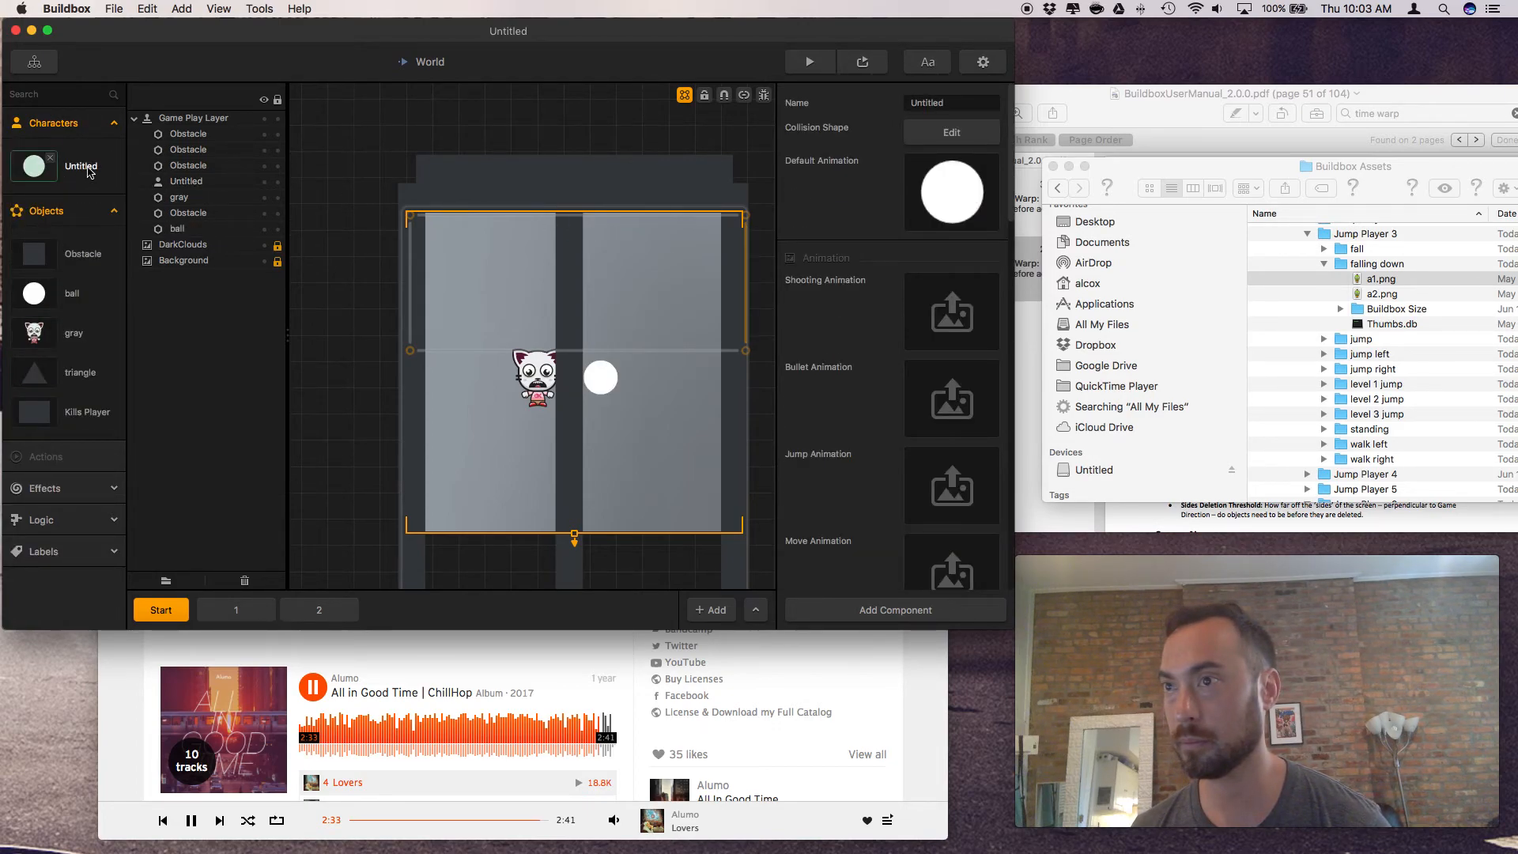
pyautogui.click(1375, 283)
pyautogui.keyDown('shift'); pyautogui.click(1377, 293); pyautogui.keyUp('shift')
pyautogui.moveTo(1377, 293); pyautogui.dragTo(957, 203)
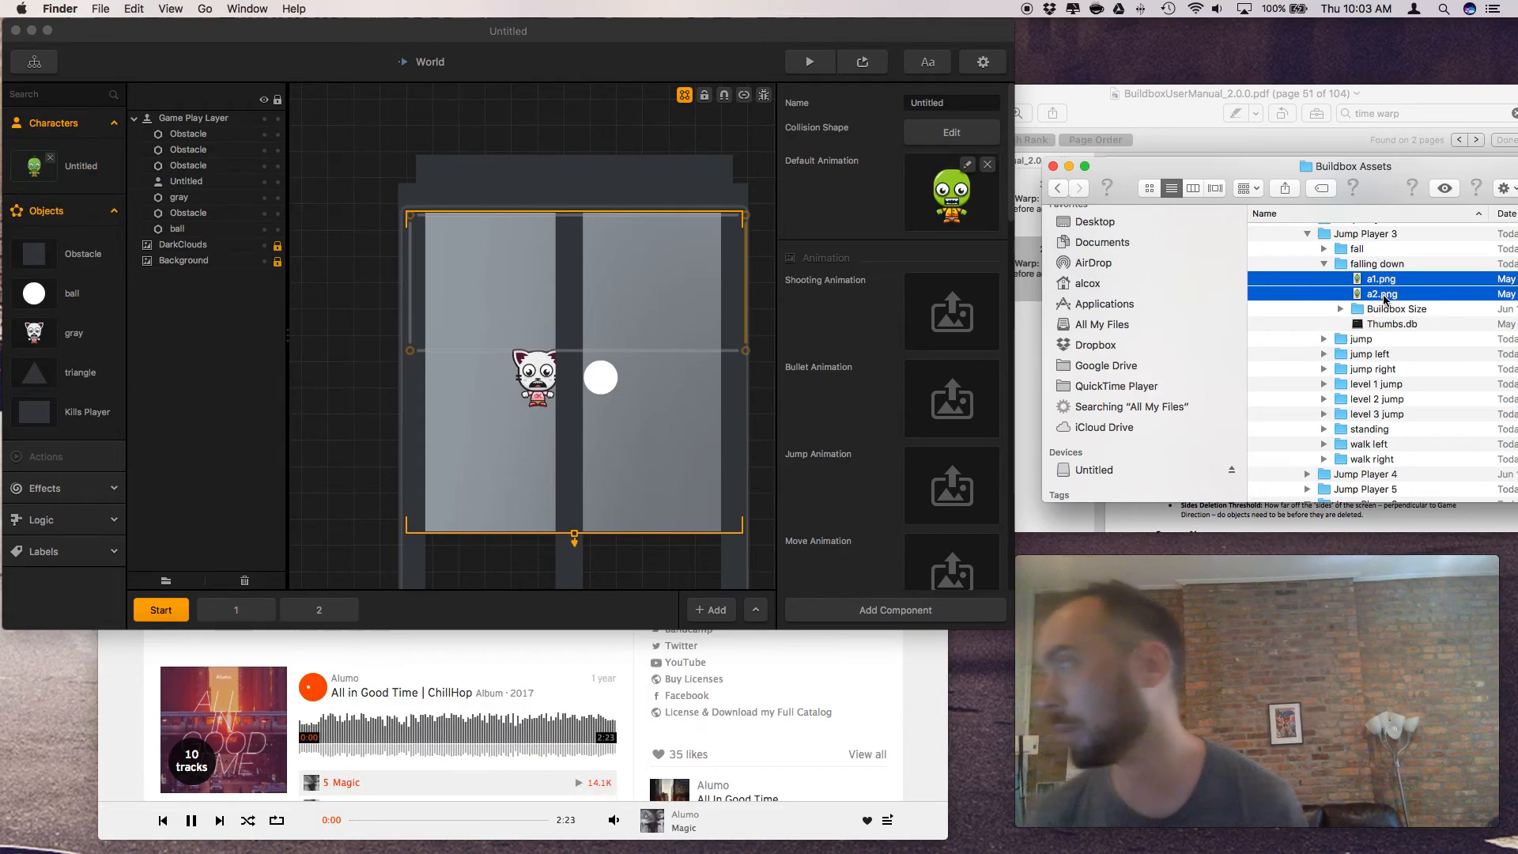
# Expand Buildbox Size in Jump Player 3's falling down folder and try to apply its a1.png and a2.png to the scene's ball
pyautogui.click(1340, 309)
pyautogui.click(1388, 325)
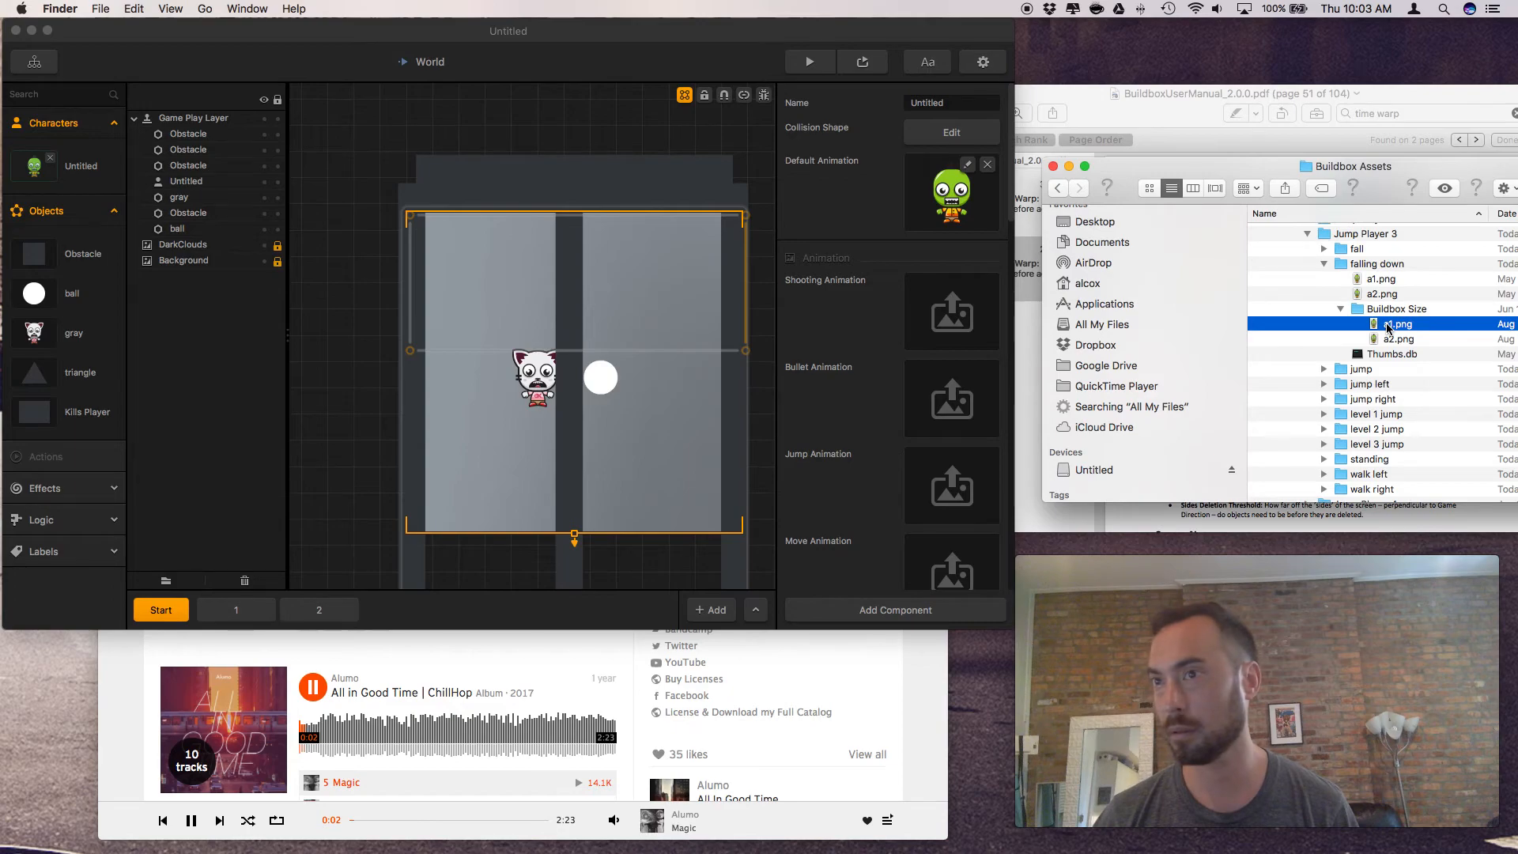
pyautogui.keyDown('shift'); pyautogui.click(1390, 339); pyautogui.keyUp('shift')
pyautogui.moveTo(1333, 326); pyautogui.dragTo(605, 399)
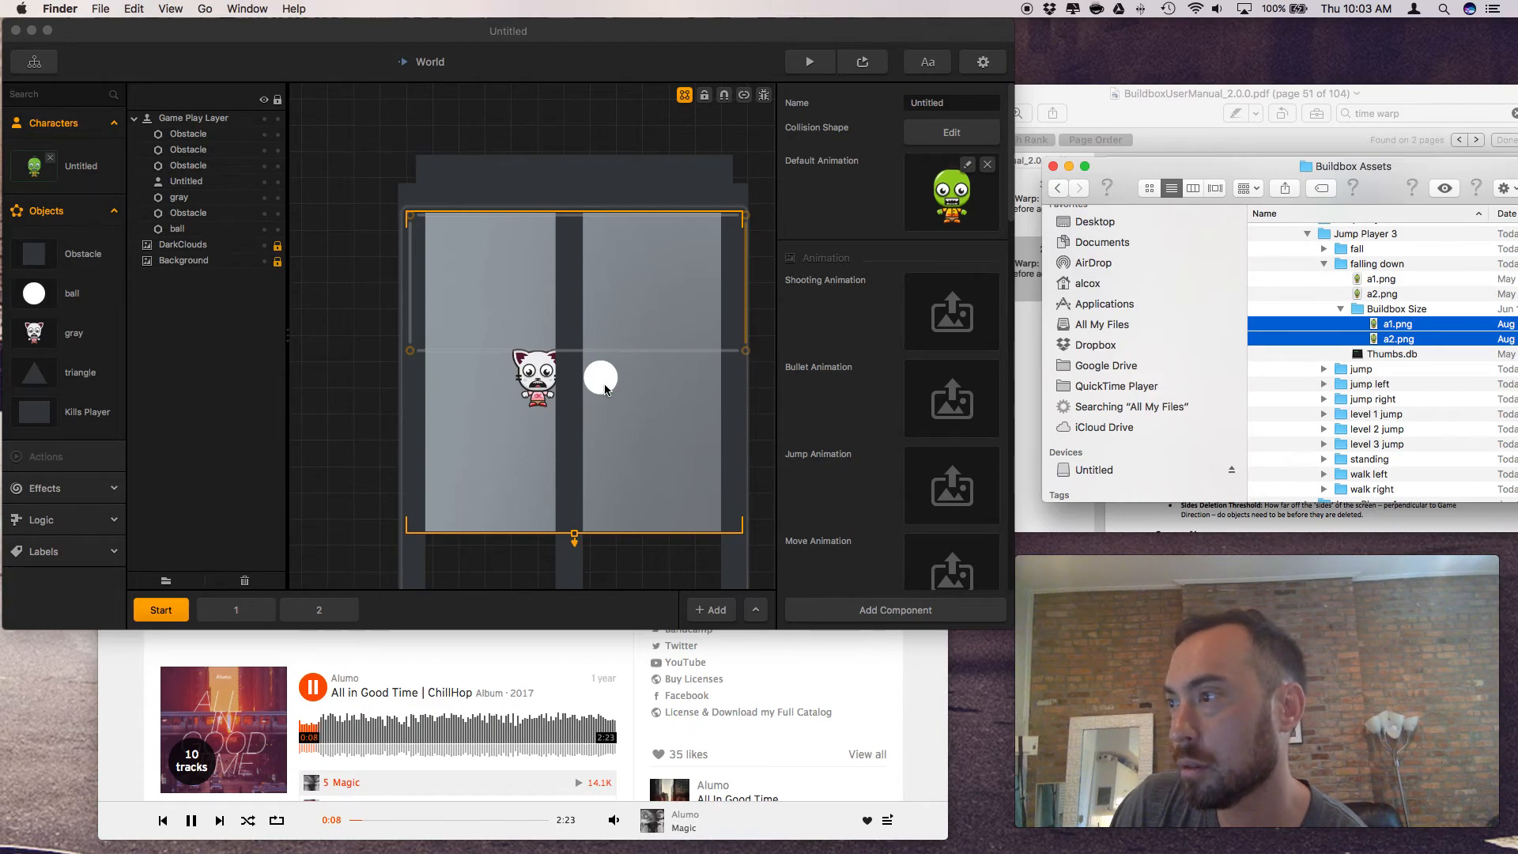
pyautogui.click(605, 390)
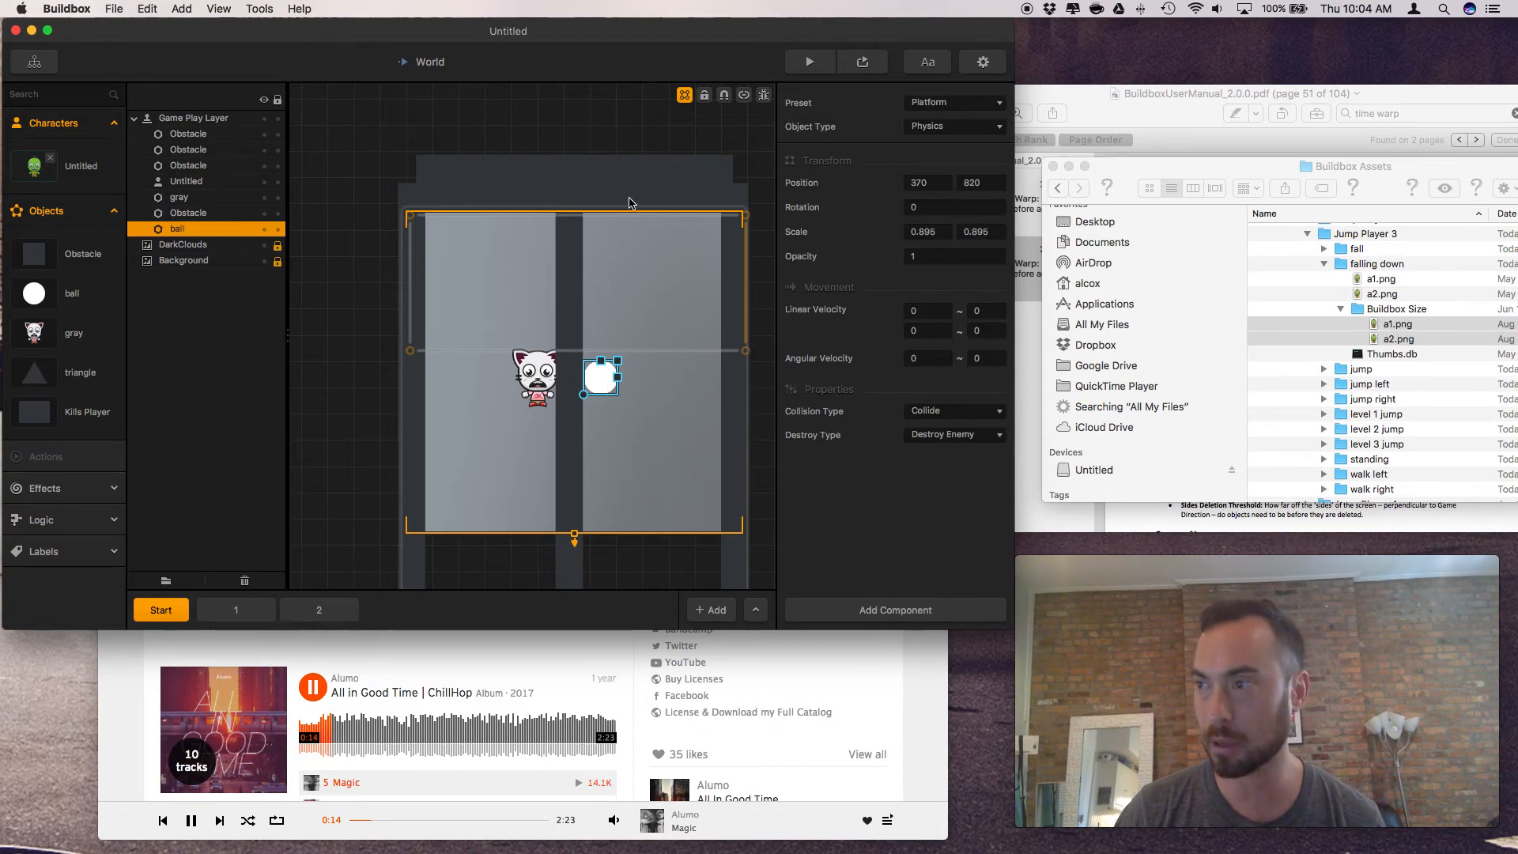
pyautogui.click(618, 175)
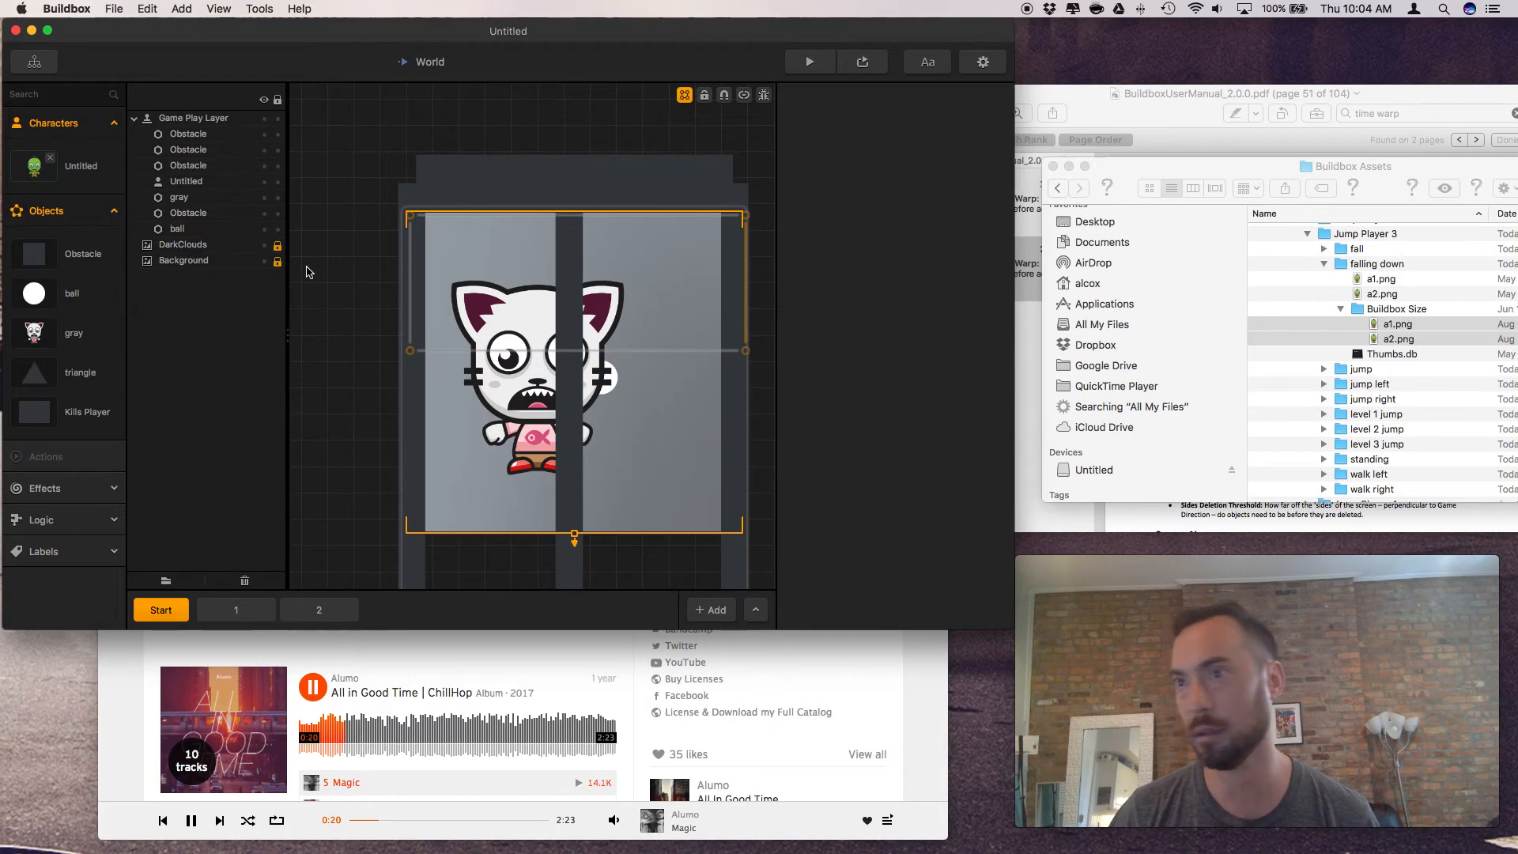
# Compare the ball object with the Untitled character and inspect the character's Default Animation in the Animation Editor
pyautogui.moveTo(34, 298)
pyautogui.mouseDown()
pyautogui.moveTo(35, 178)
pyautogui.moveTo(38, 302)
pyautogui.mouseUp()
pyautogui.click(71, 174)
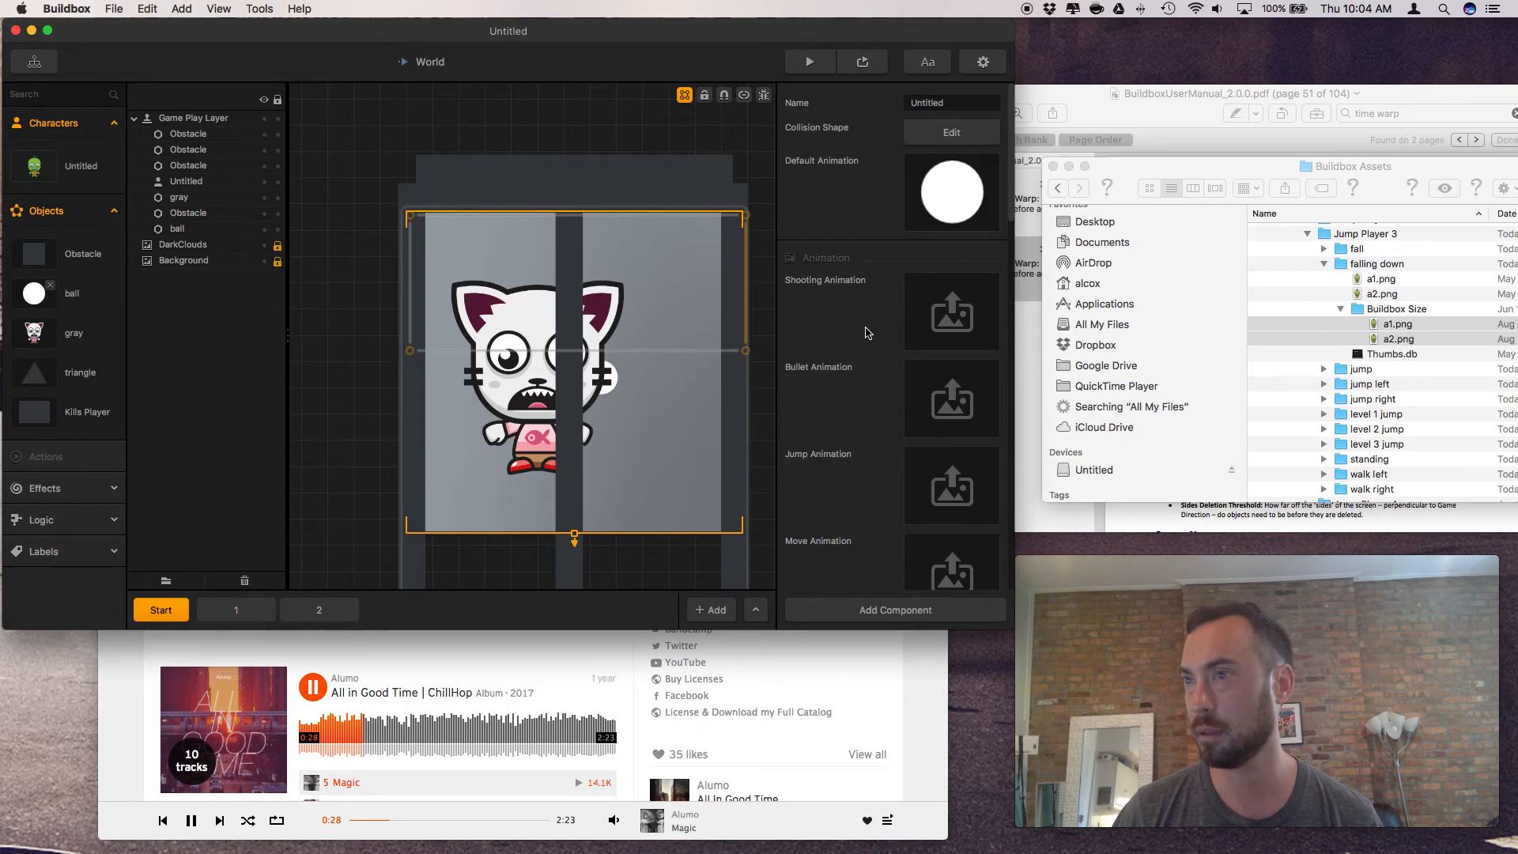
pyautogui.scroll(3, 435, 220)
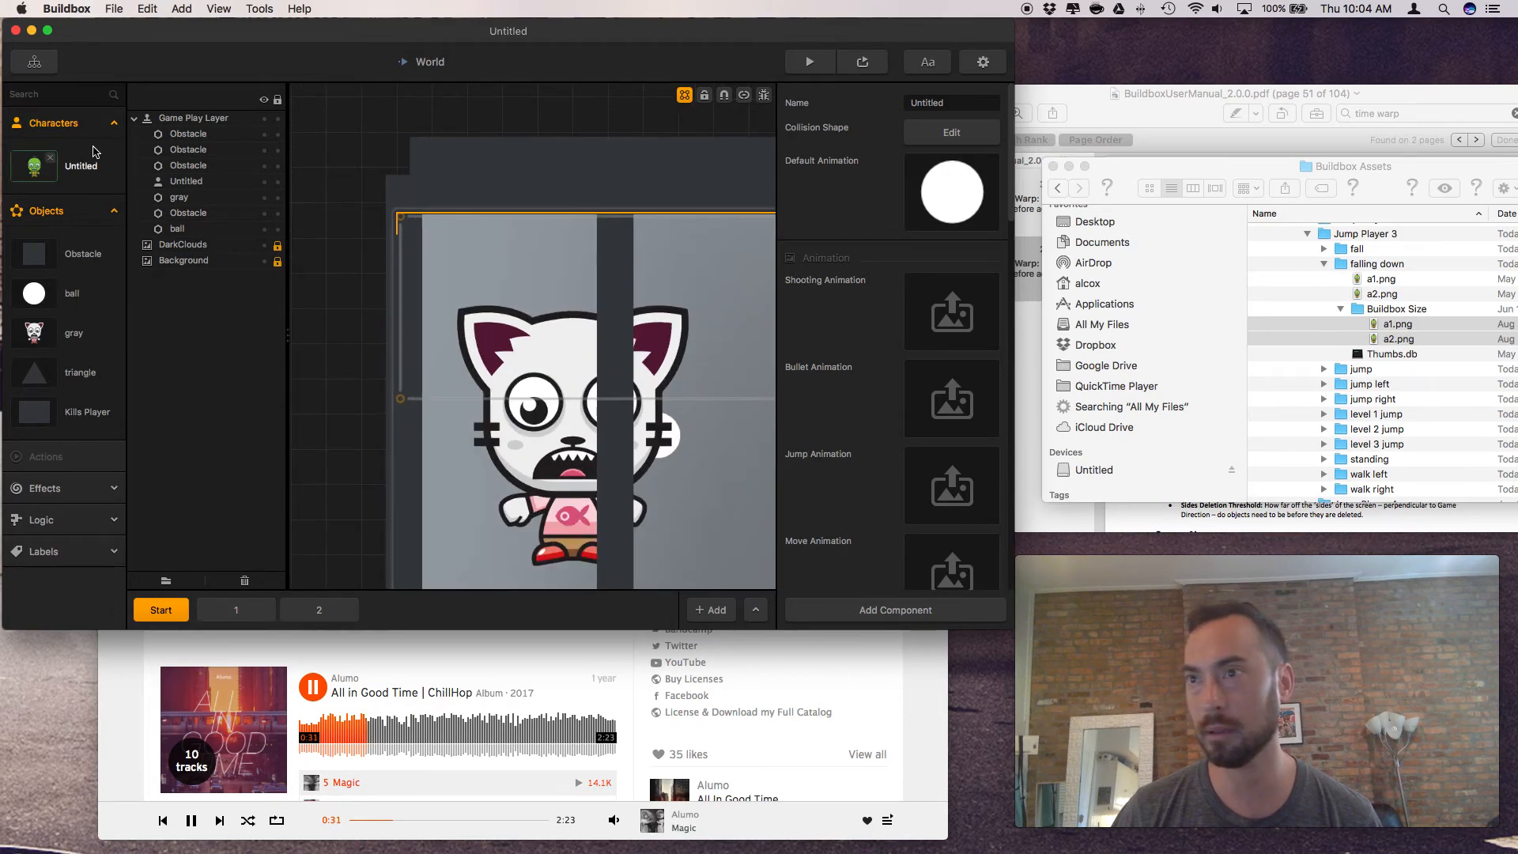
pyautogui.scroll(-4, 338, 230)
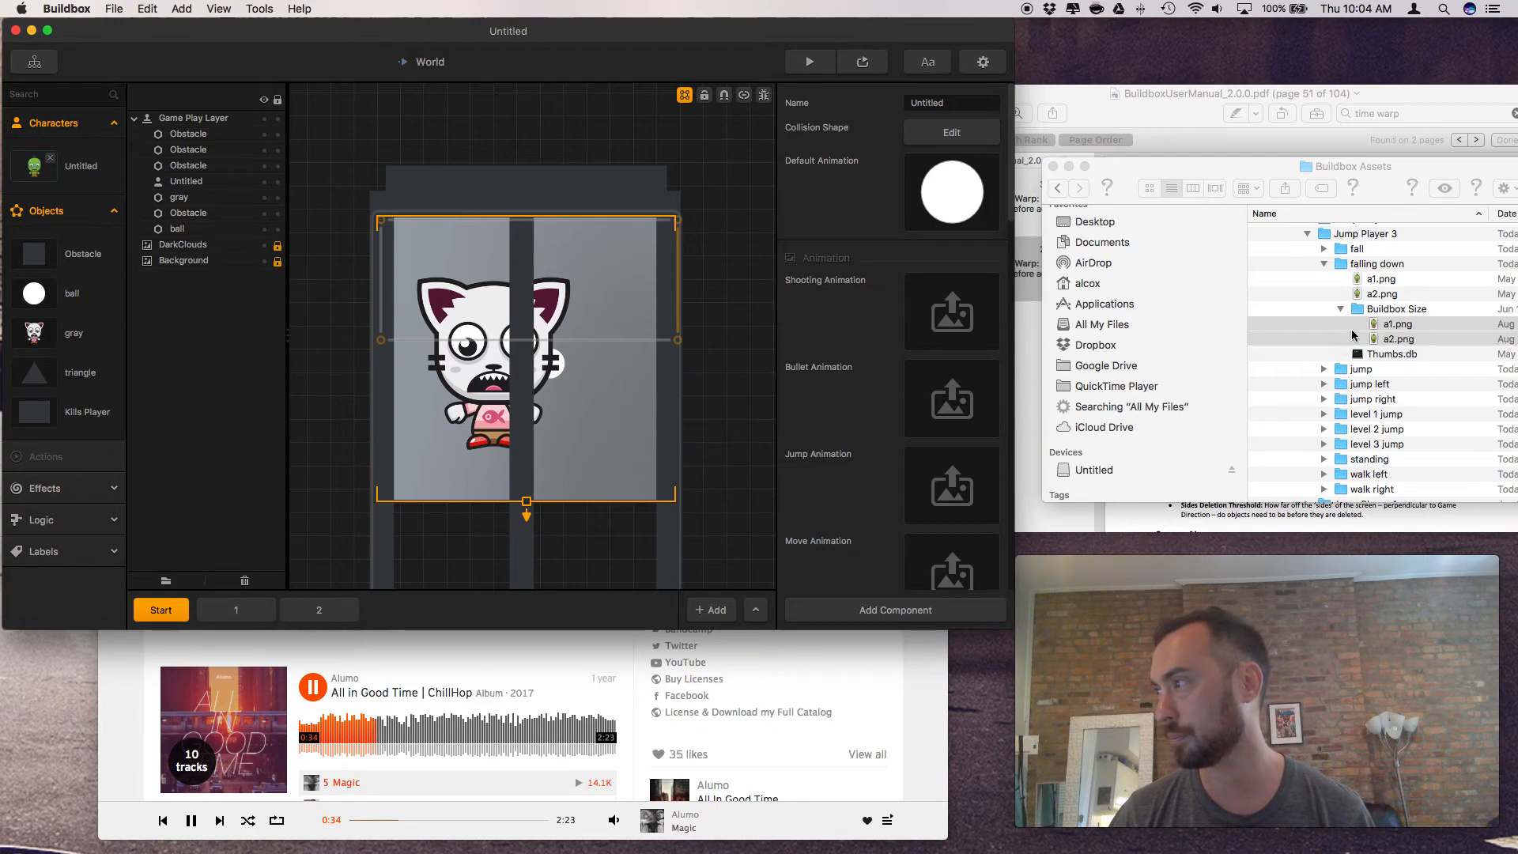
pyautogui.click(72, 298)
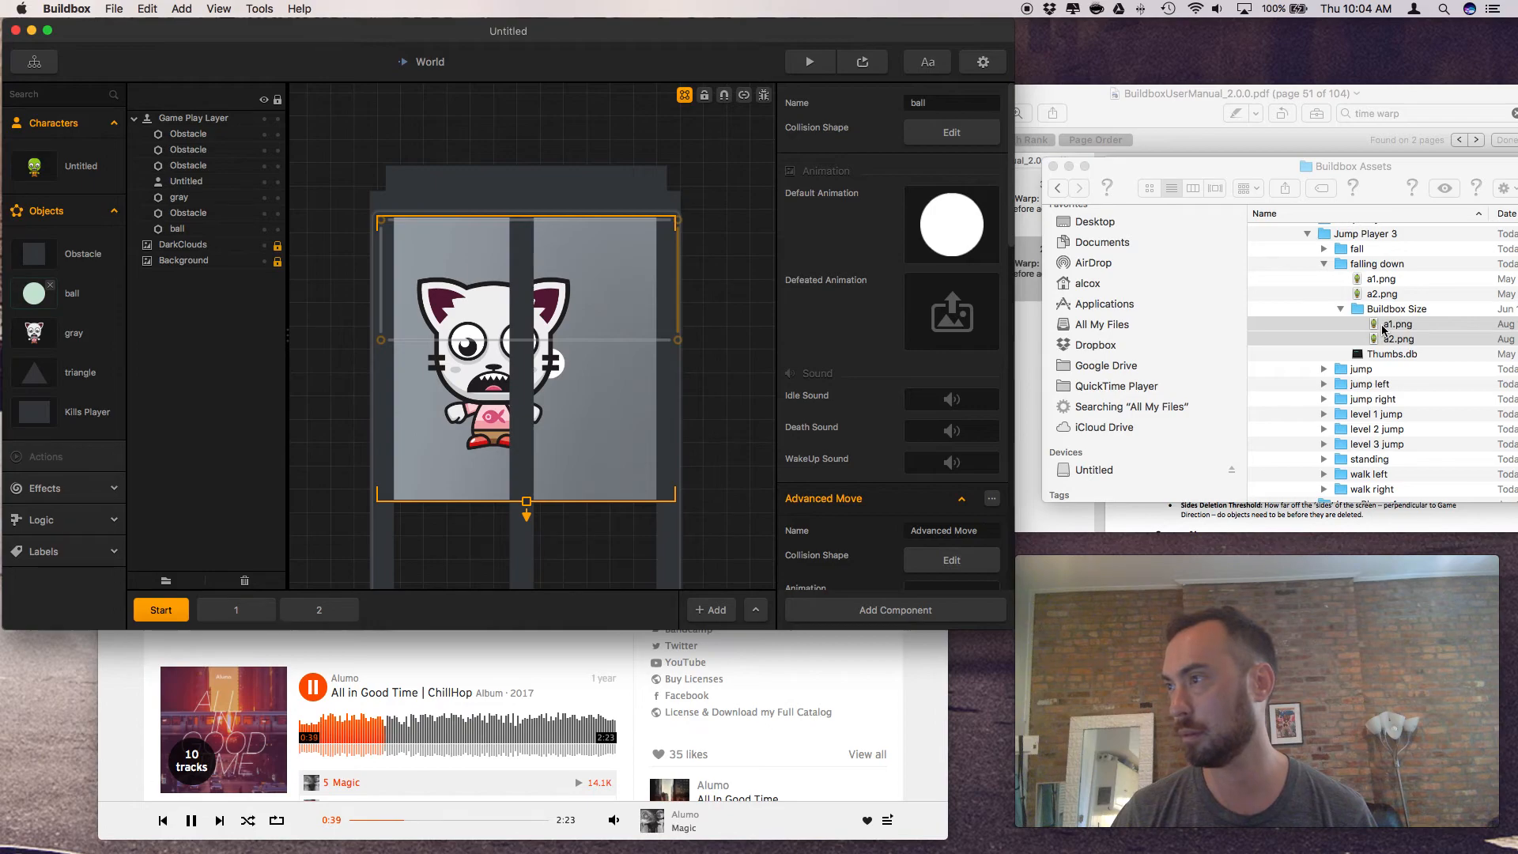
pyautogui.click(89, 167)
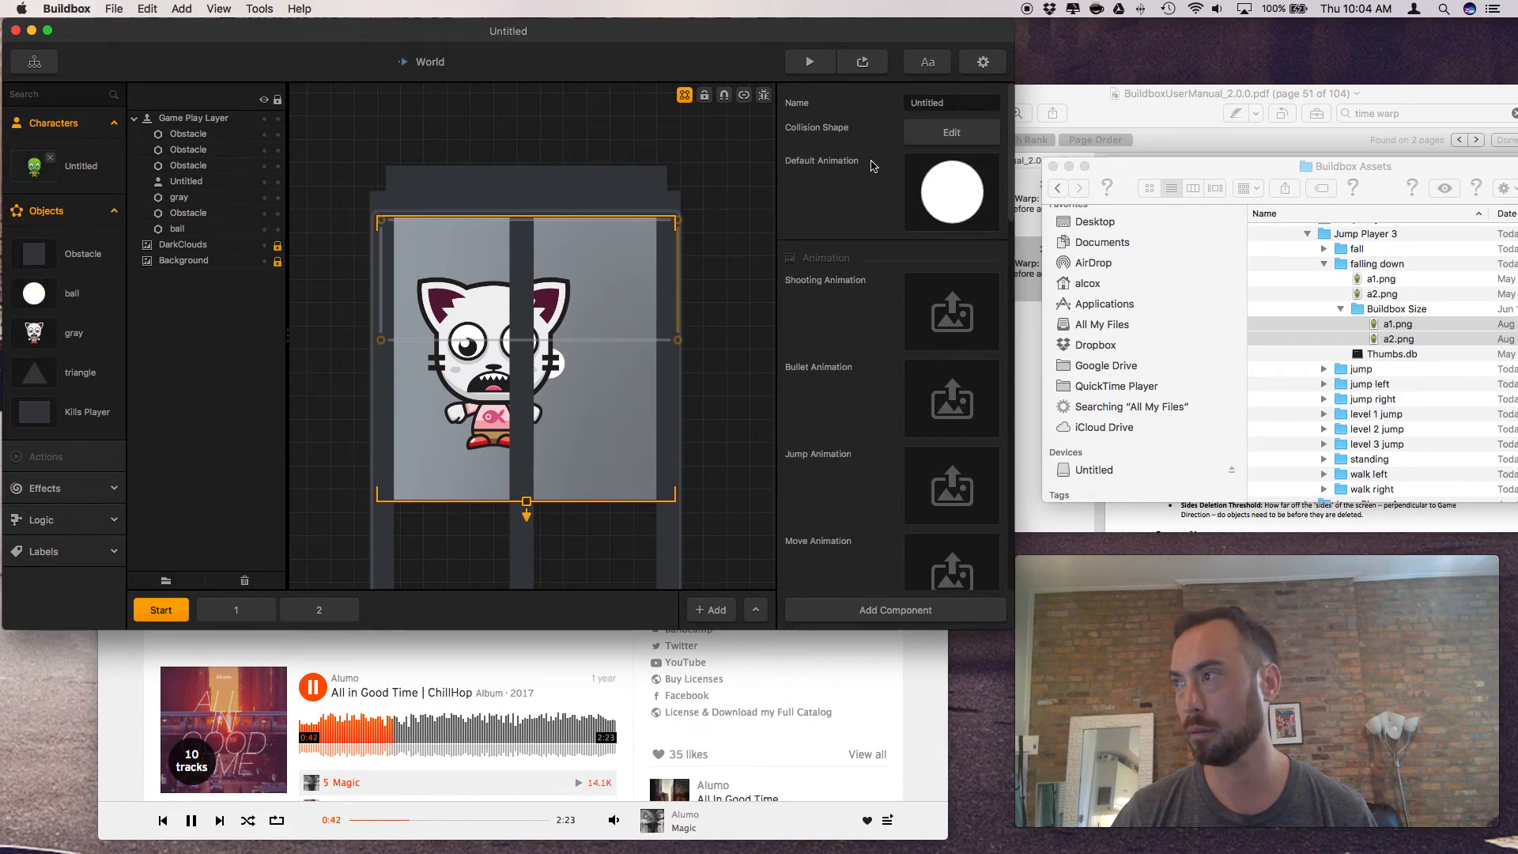
pyautogui.click(965, 166)
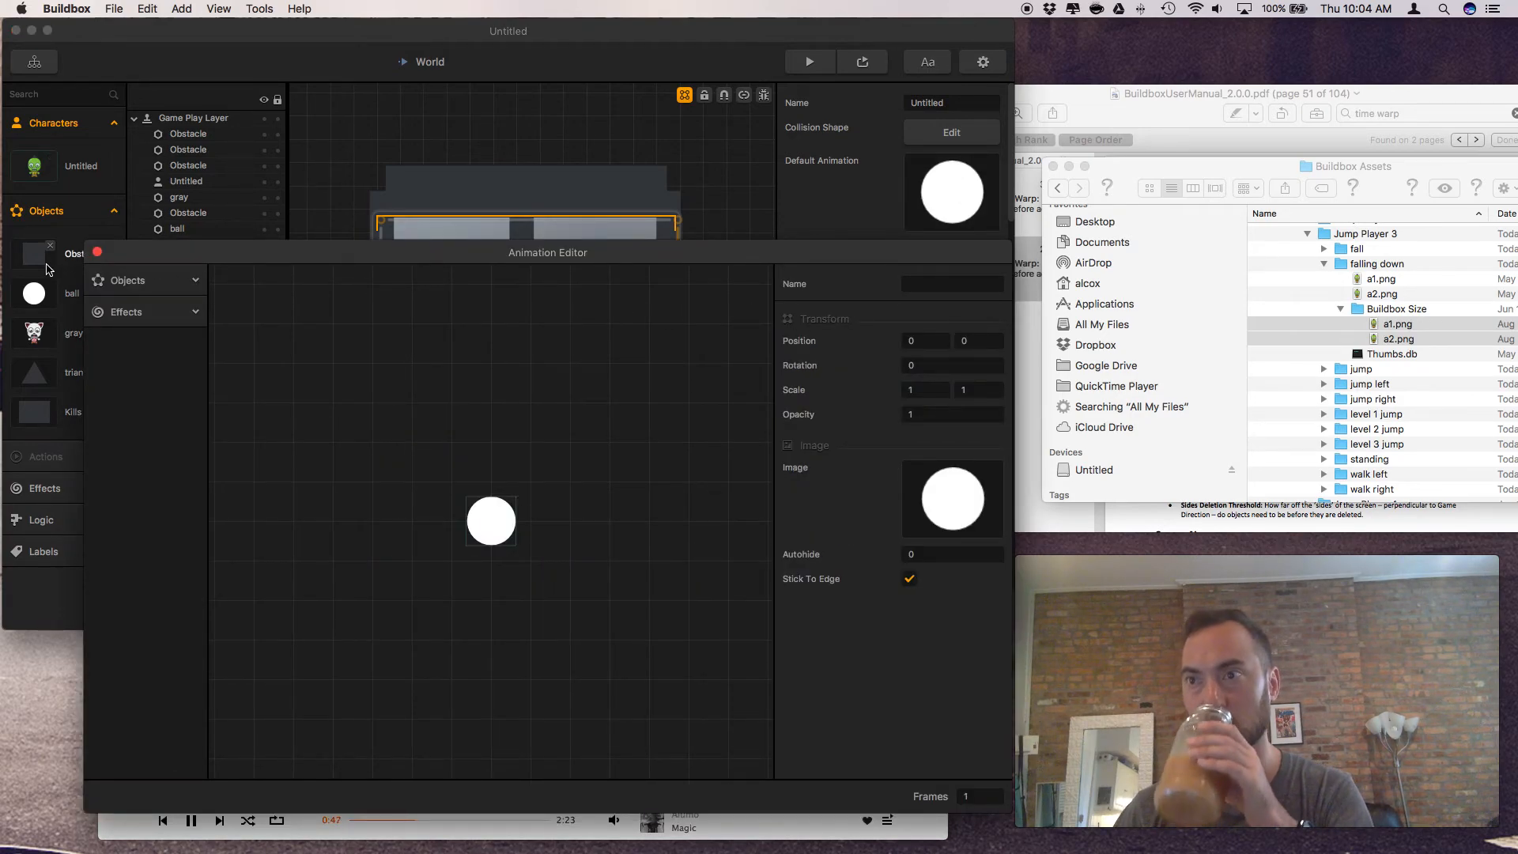
pyautogui.click(96, 253)
# Set the ball object's Default Animation to a1.png and a2.png from the Buildbox Size folder of Jump Player 3's falling down animation
pyautogui.click(75, 304)
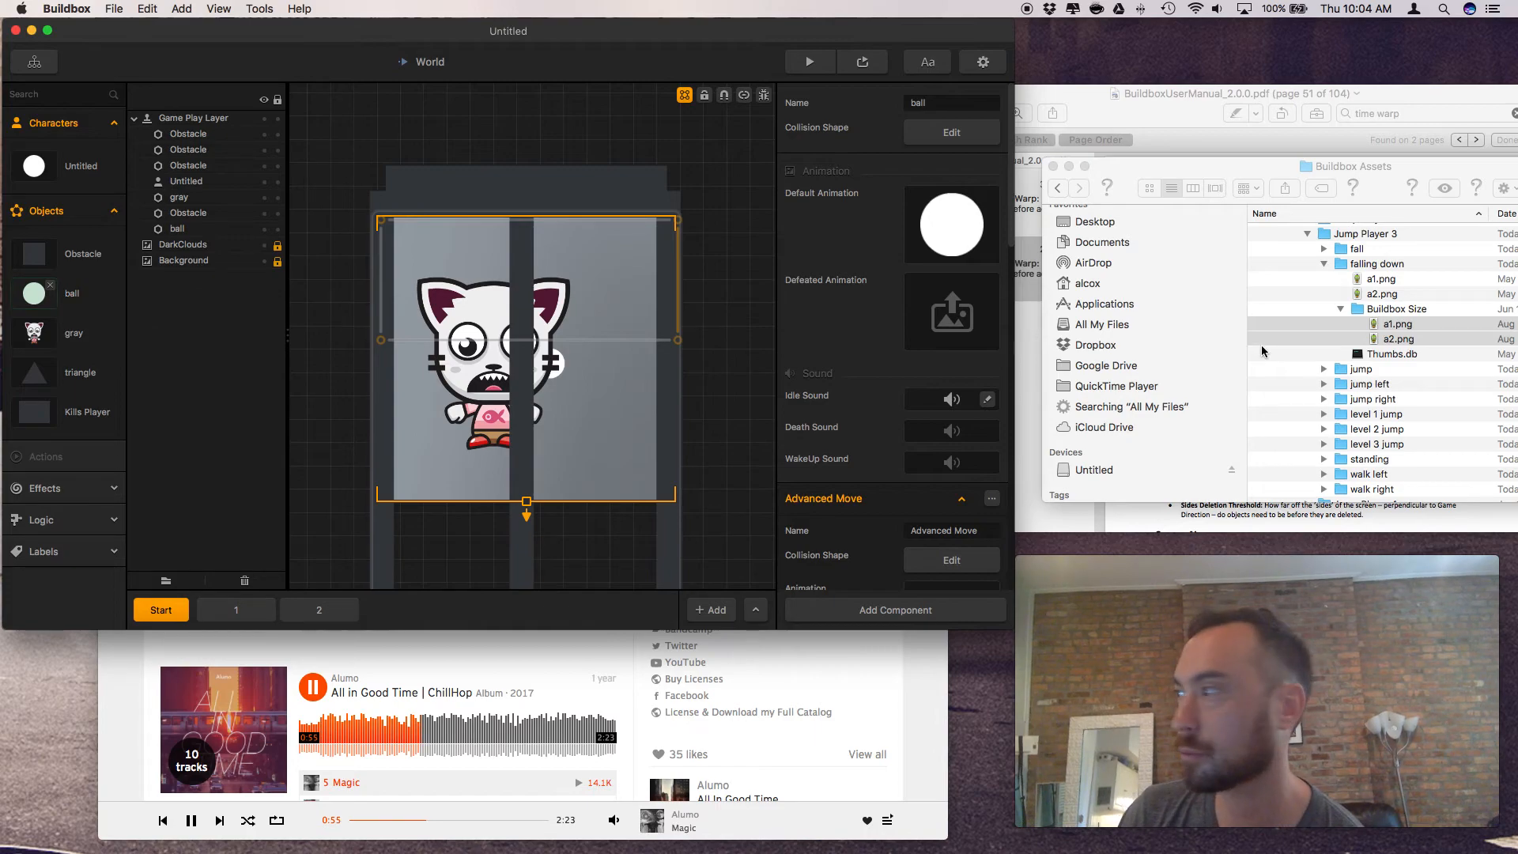
pyautogui.moveTo(1400, 329); pyautogui.dragTo(1336, 298)
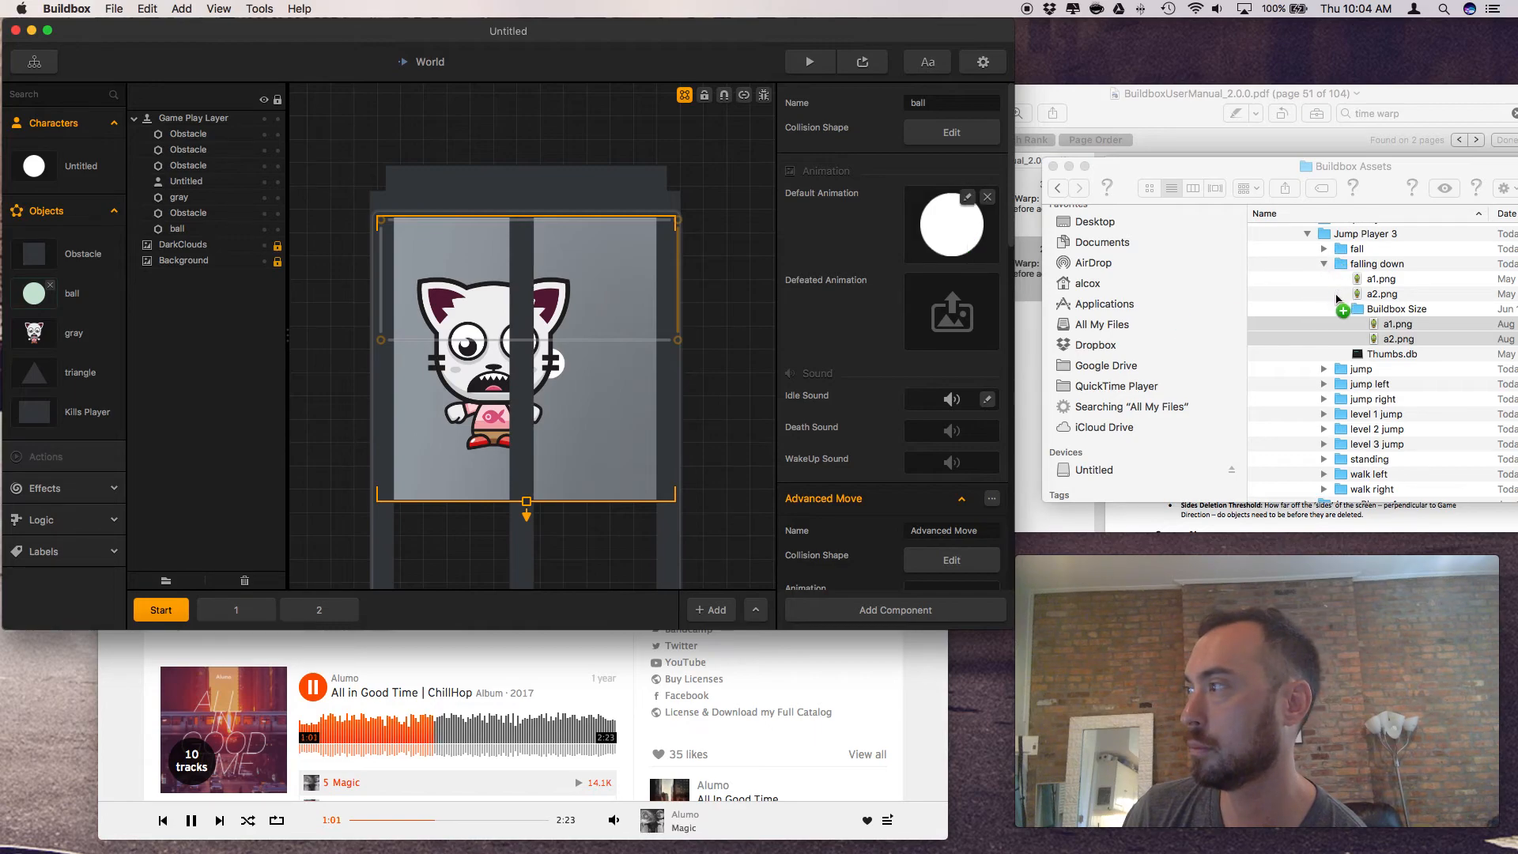
# Expand Jump Player 2 and Jump Player 4's fall folder, and preview Jump Player 4's a1.png, a2.png and a3.png
pyautogui.scroll(5, 1279, 345)
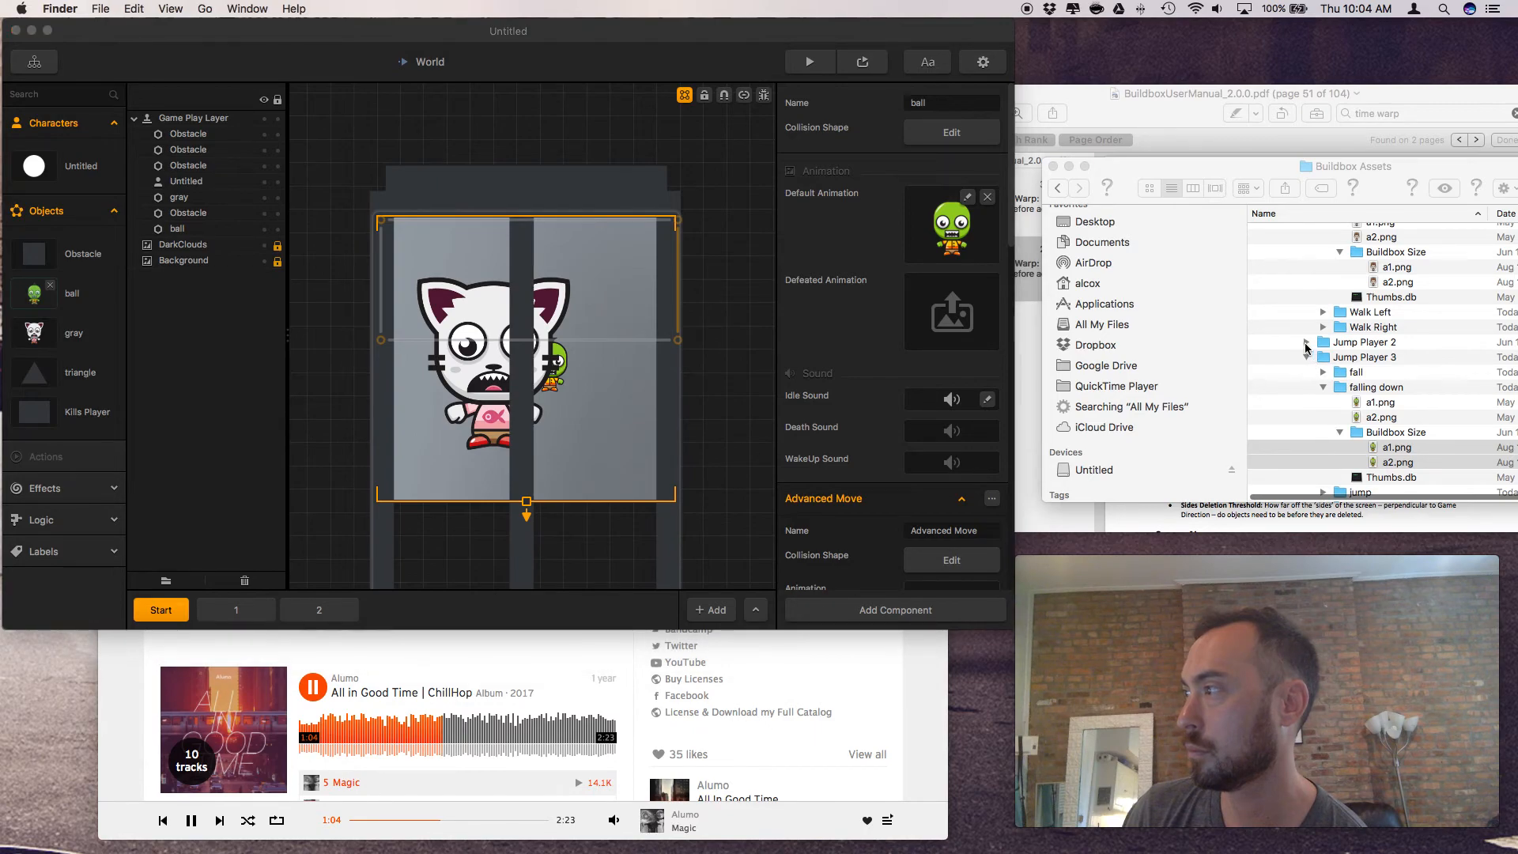
pyautogui.click(1310, 351)
pyautogui.click(1306, 342)
pyautogui.scroll(-8, 1336, 379)
pyautogui.scroll(-8, 1336, 399)
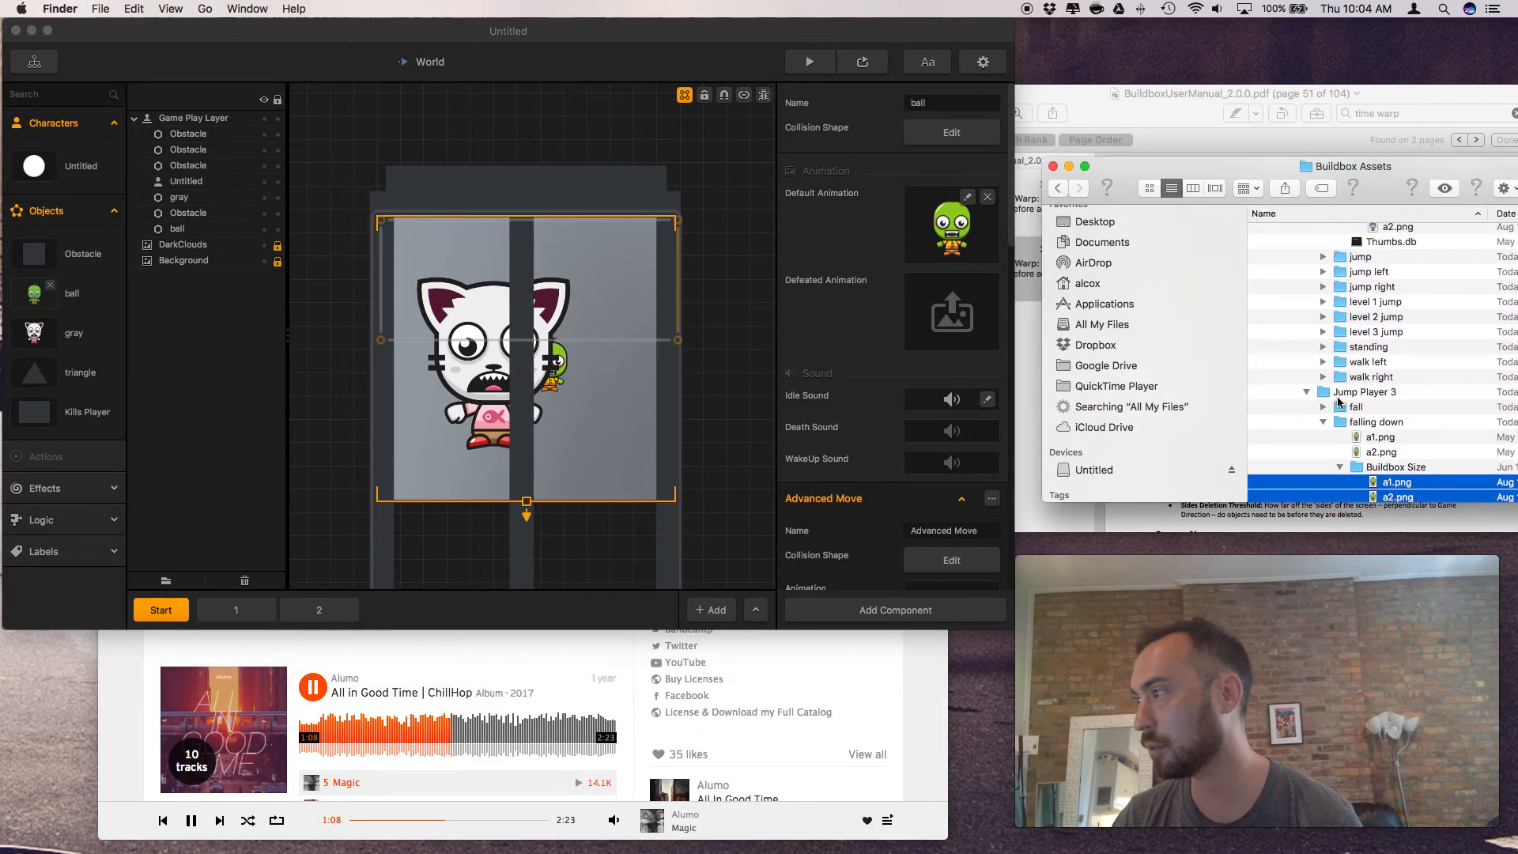
pyautogui.scroll(-2, 1332, 403)
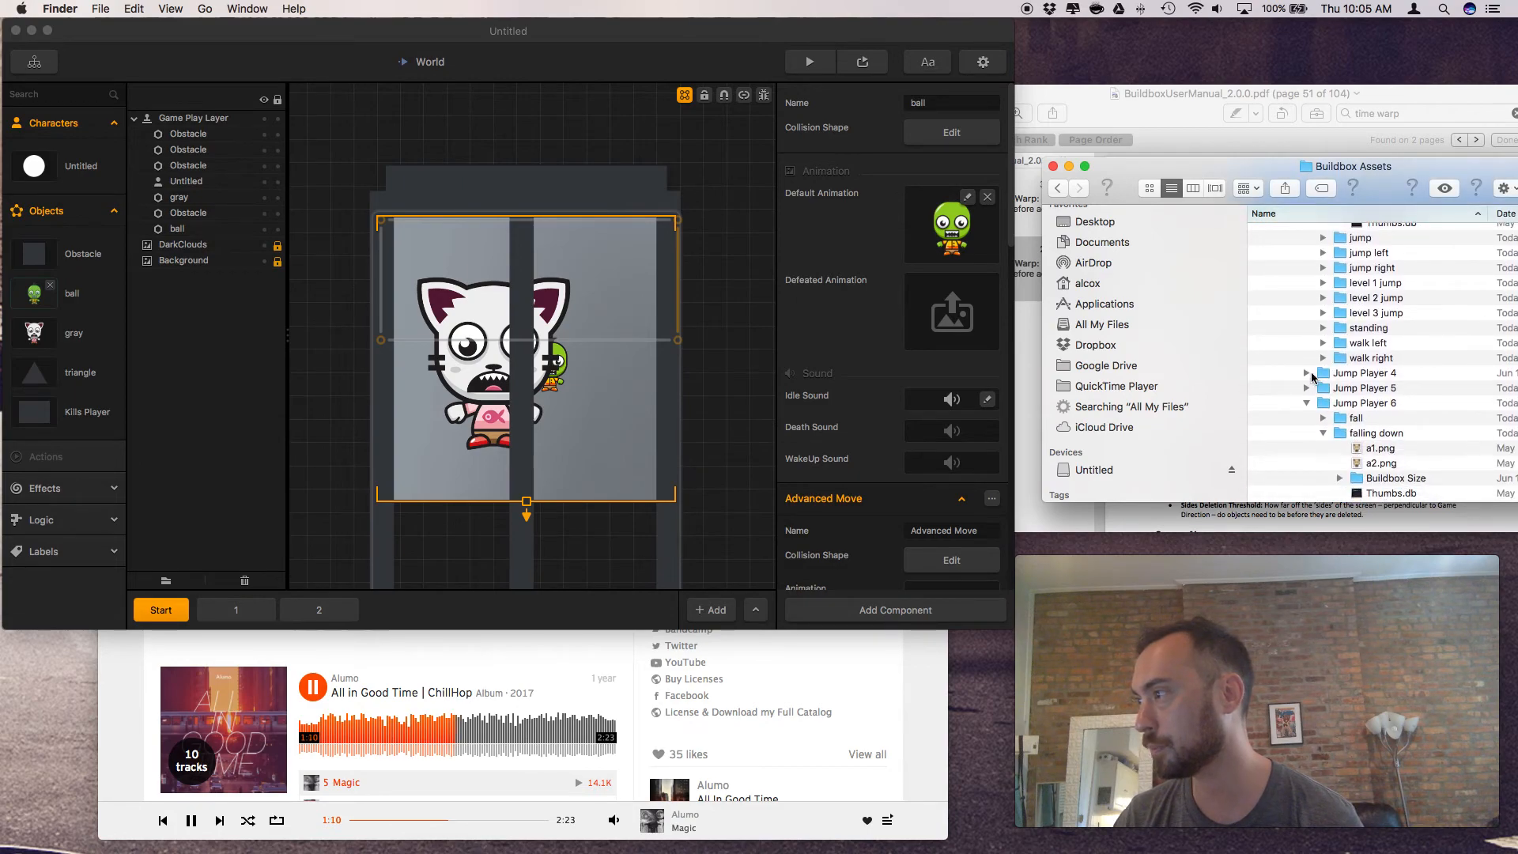
pyautogui.click(1306, 373)
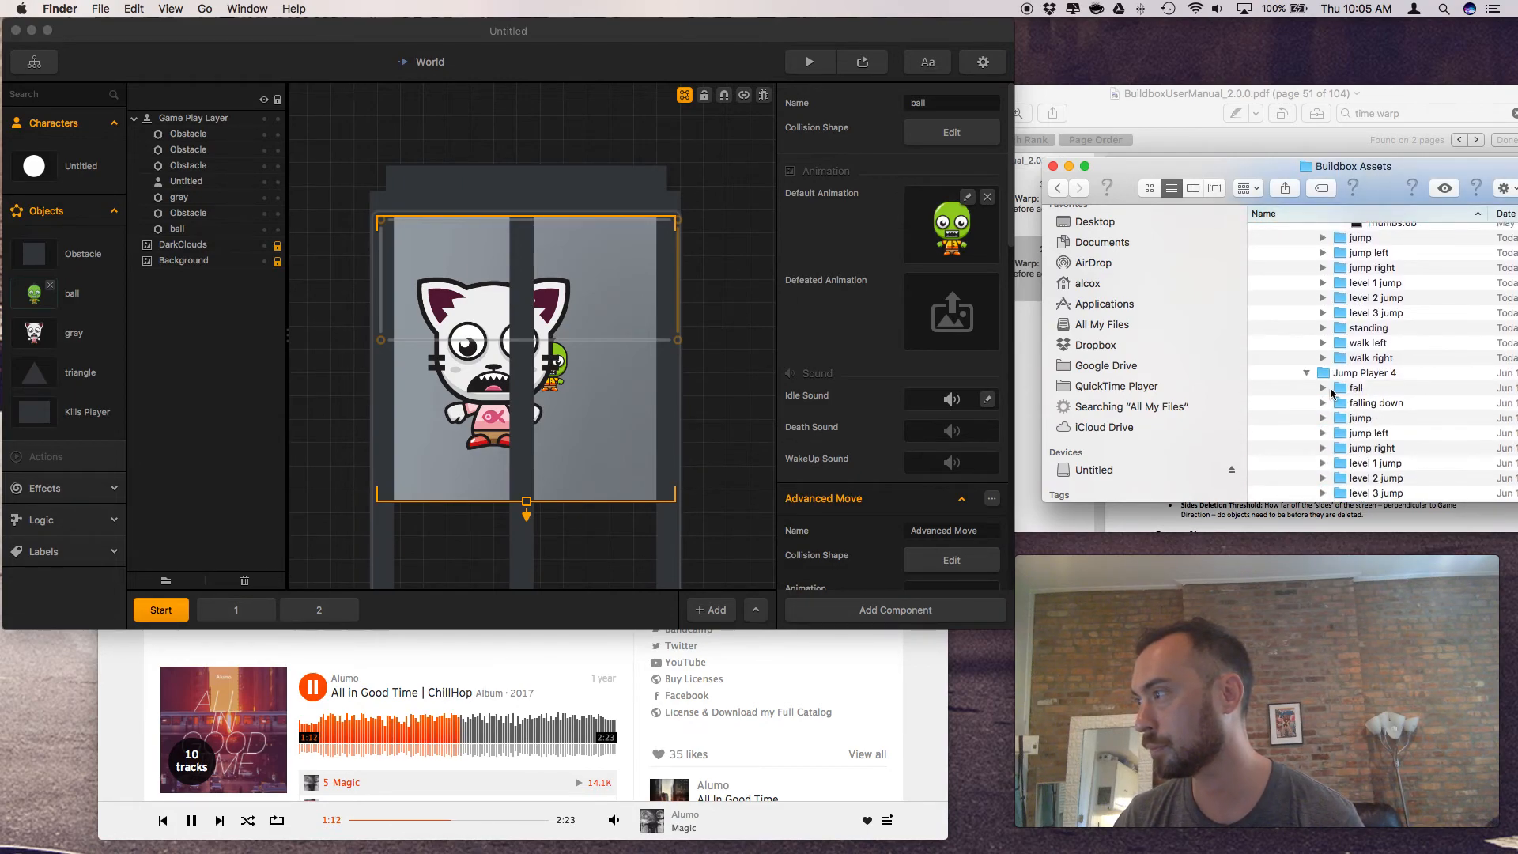
pyautogui.click(1323, 389)
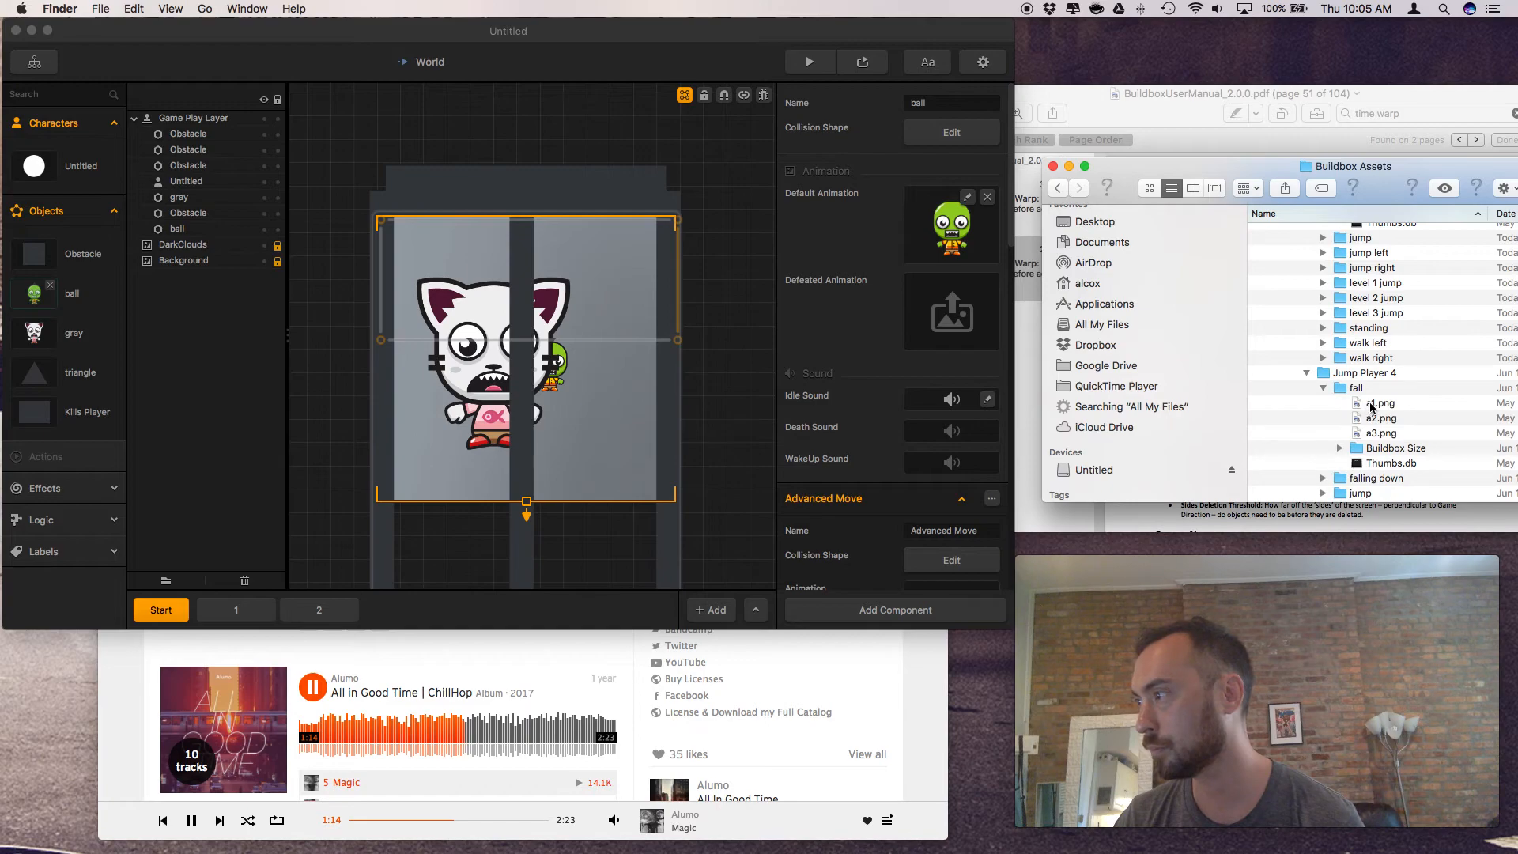
pyautogui.click(1372, 404)
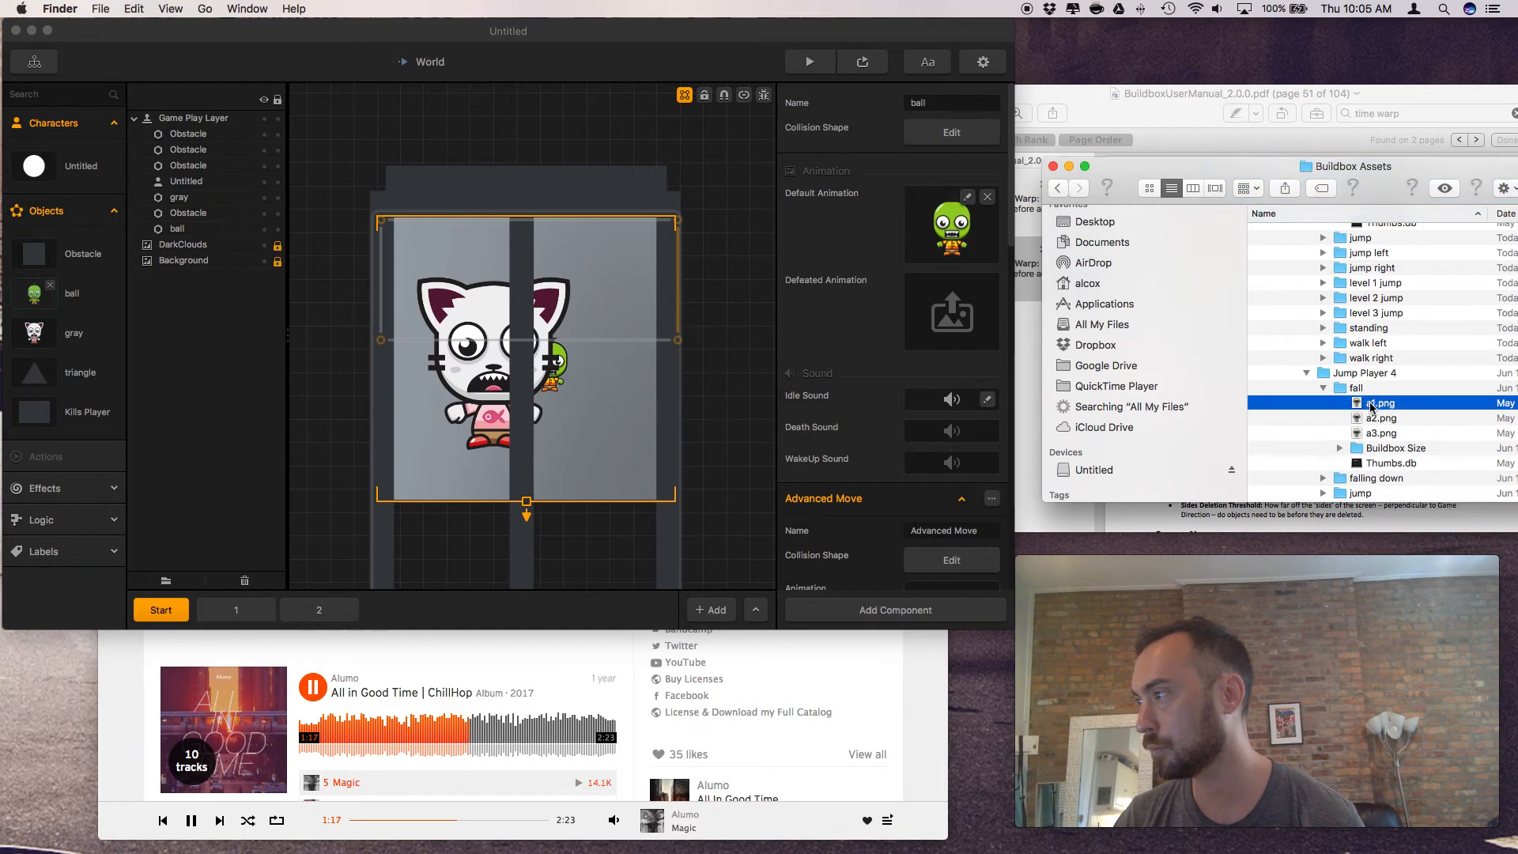
pyautogui.press('space')
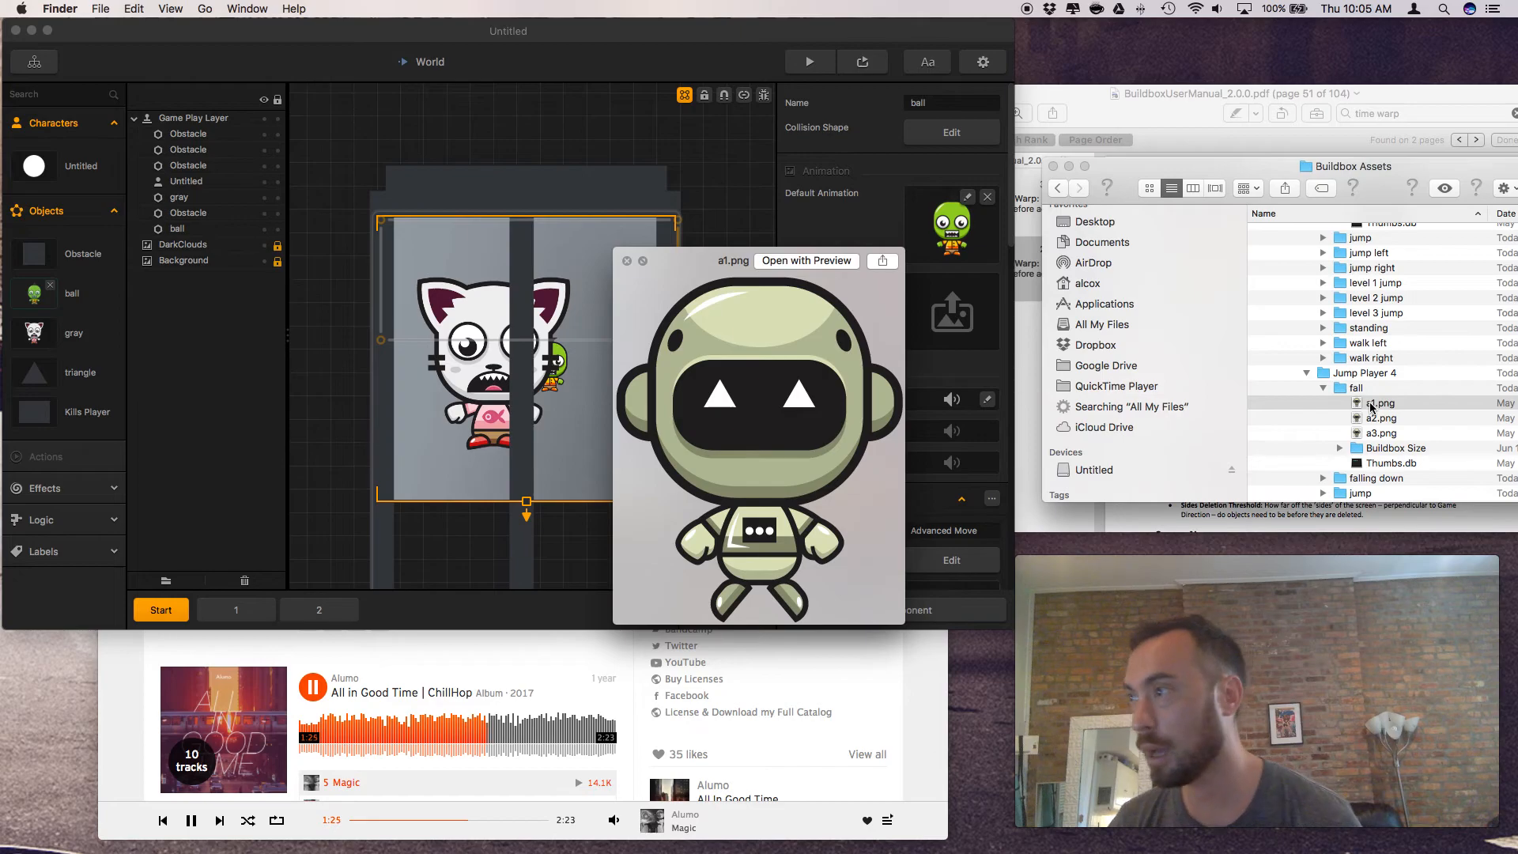
pyautogui.click(1373, 419)
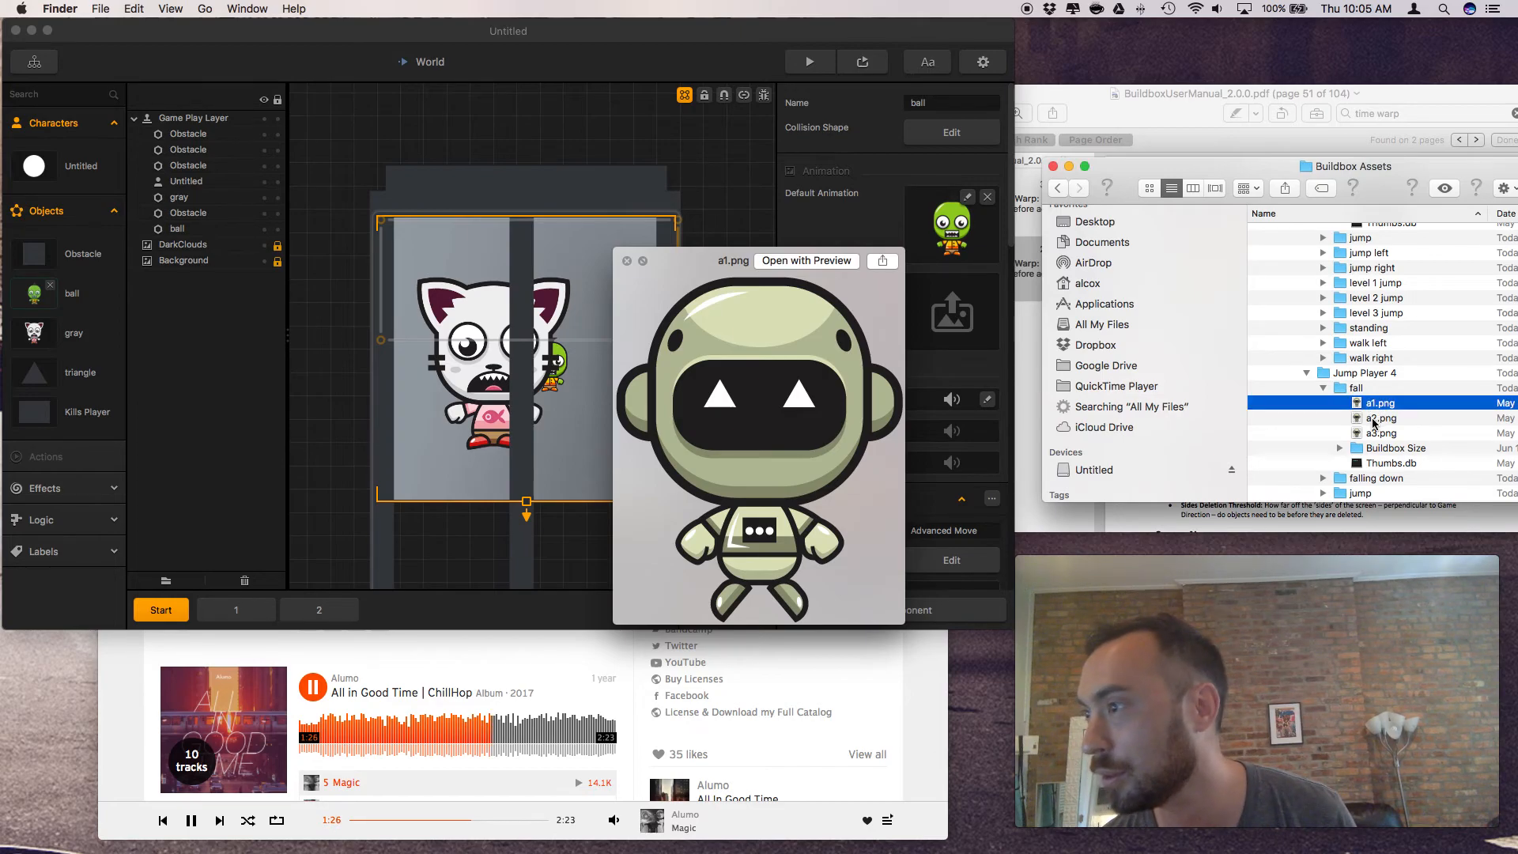
pyautogui.click(1374, 420)
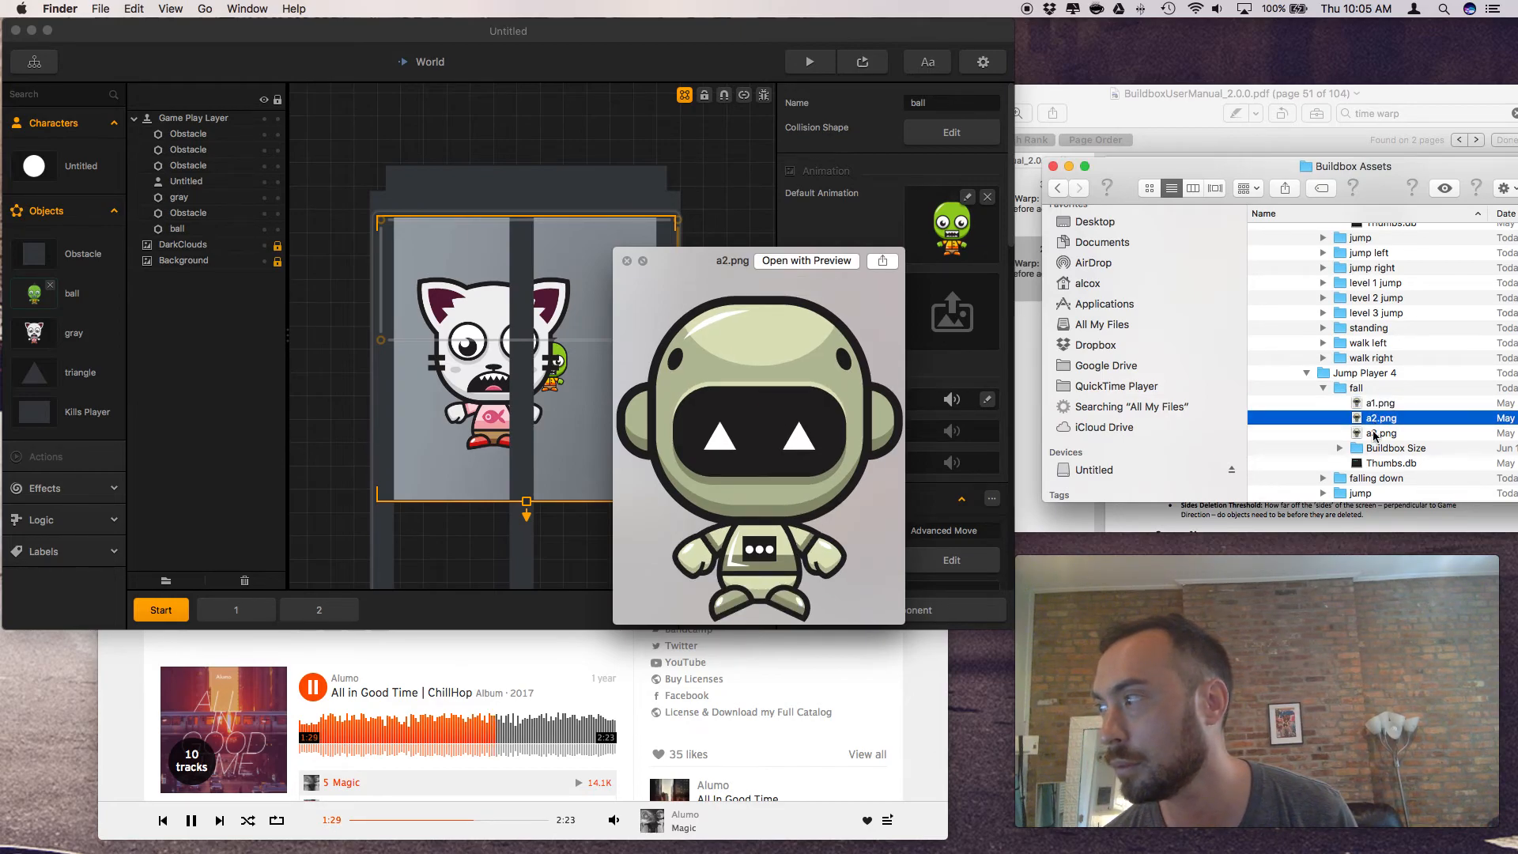
pyautogui.click(1374, 434)
# Expand Jump Player 5, select a1.png and a2.png in falling down's Buildbox Size folder, and close the image preview
pyautogui.scroll(-5, 1374, 434)
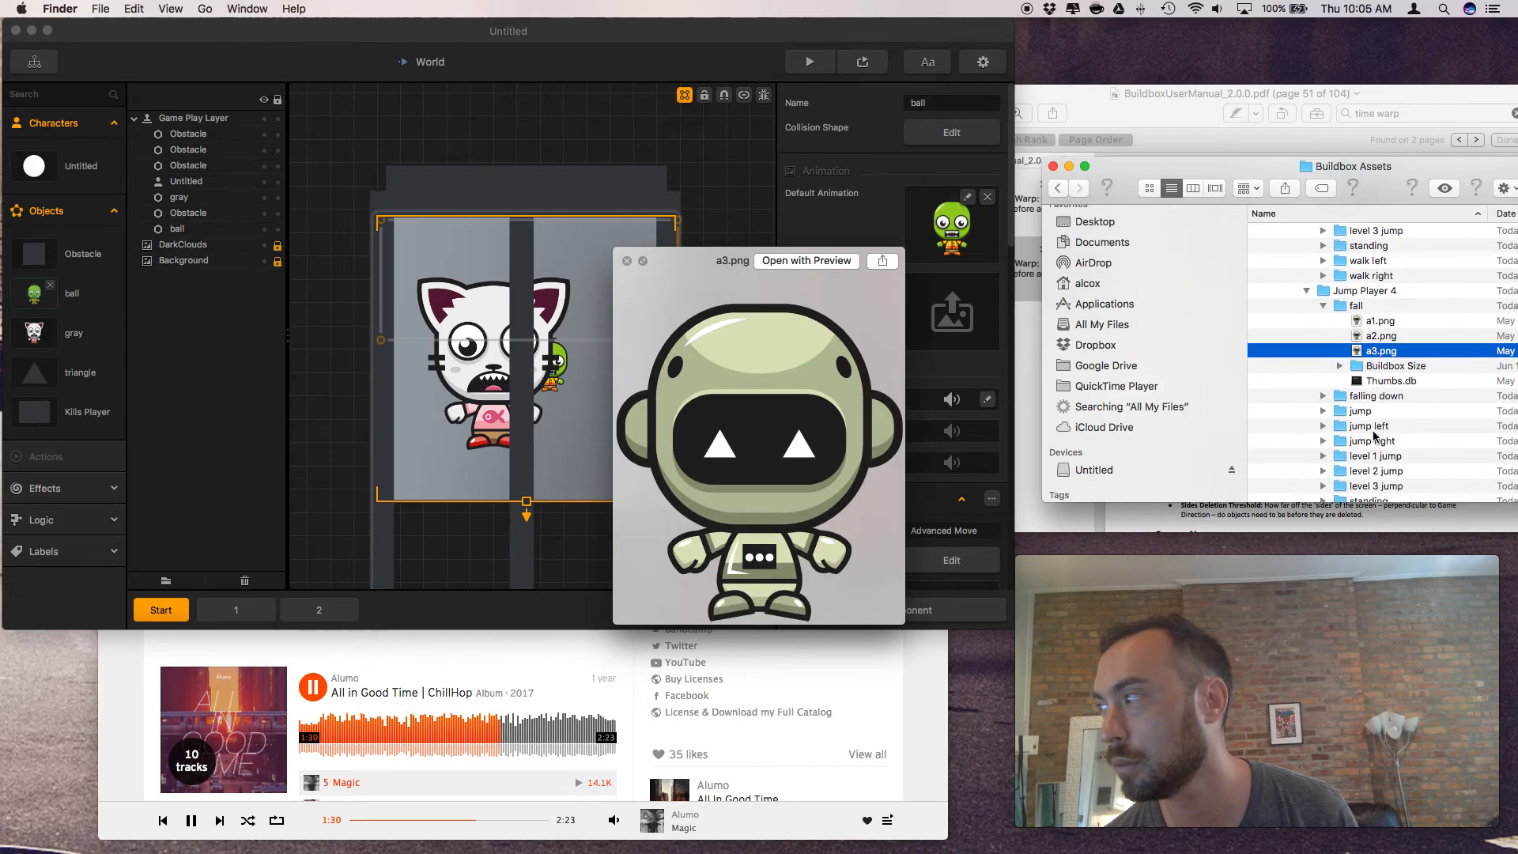
pyautogui.scroll(3, 1374, 434)
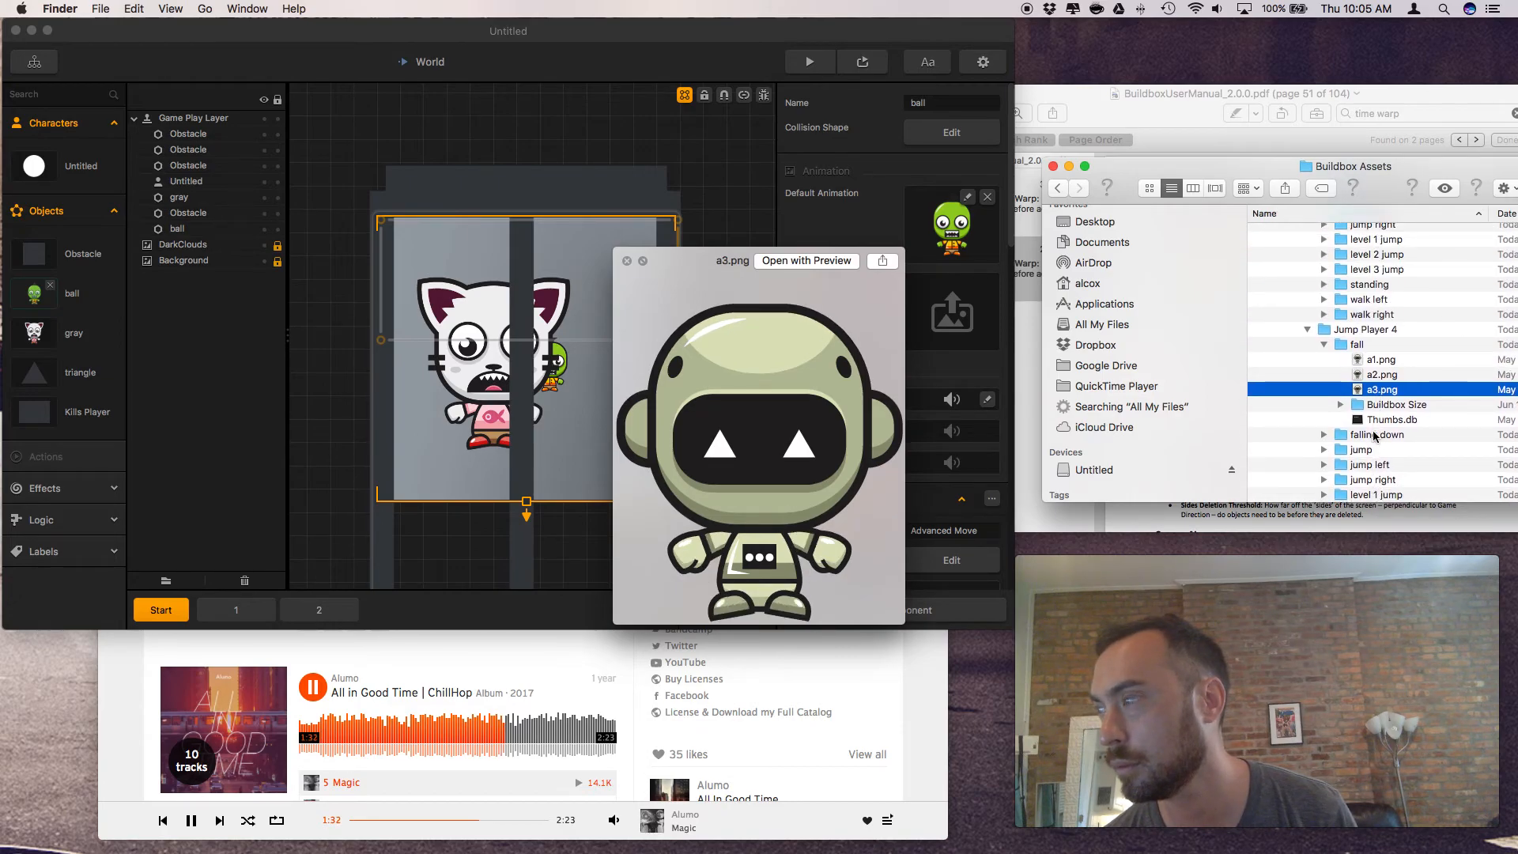
pyautogui.scroll(-5, 1374, 434)
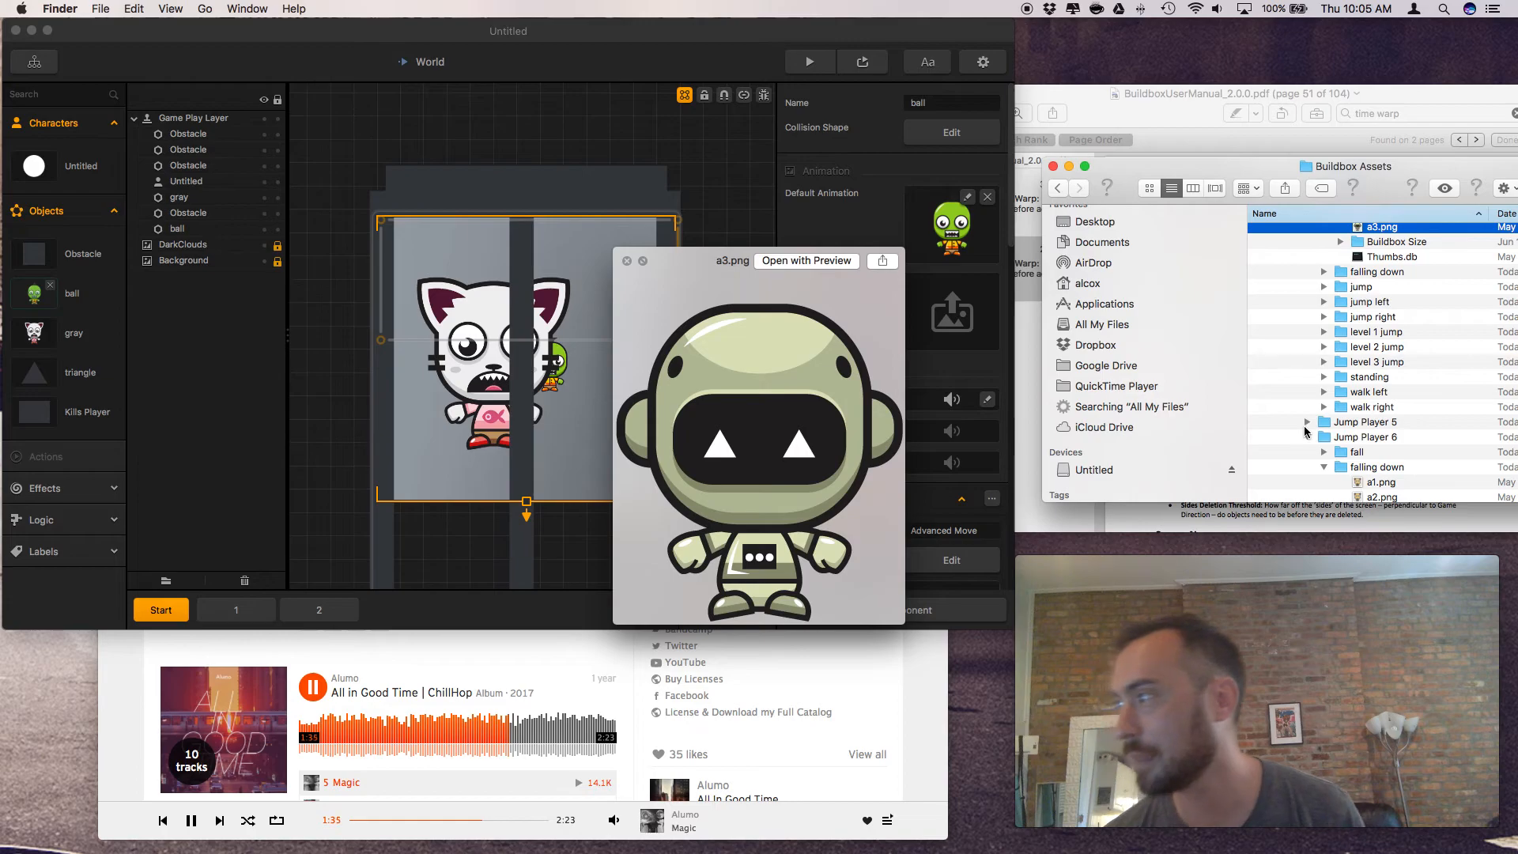
pyautogui.scroll(-3, 1365, 452)
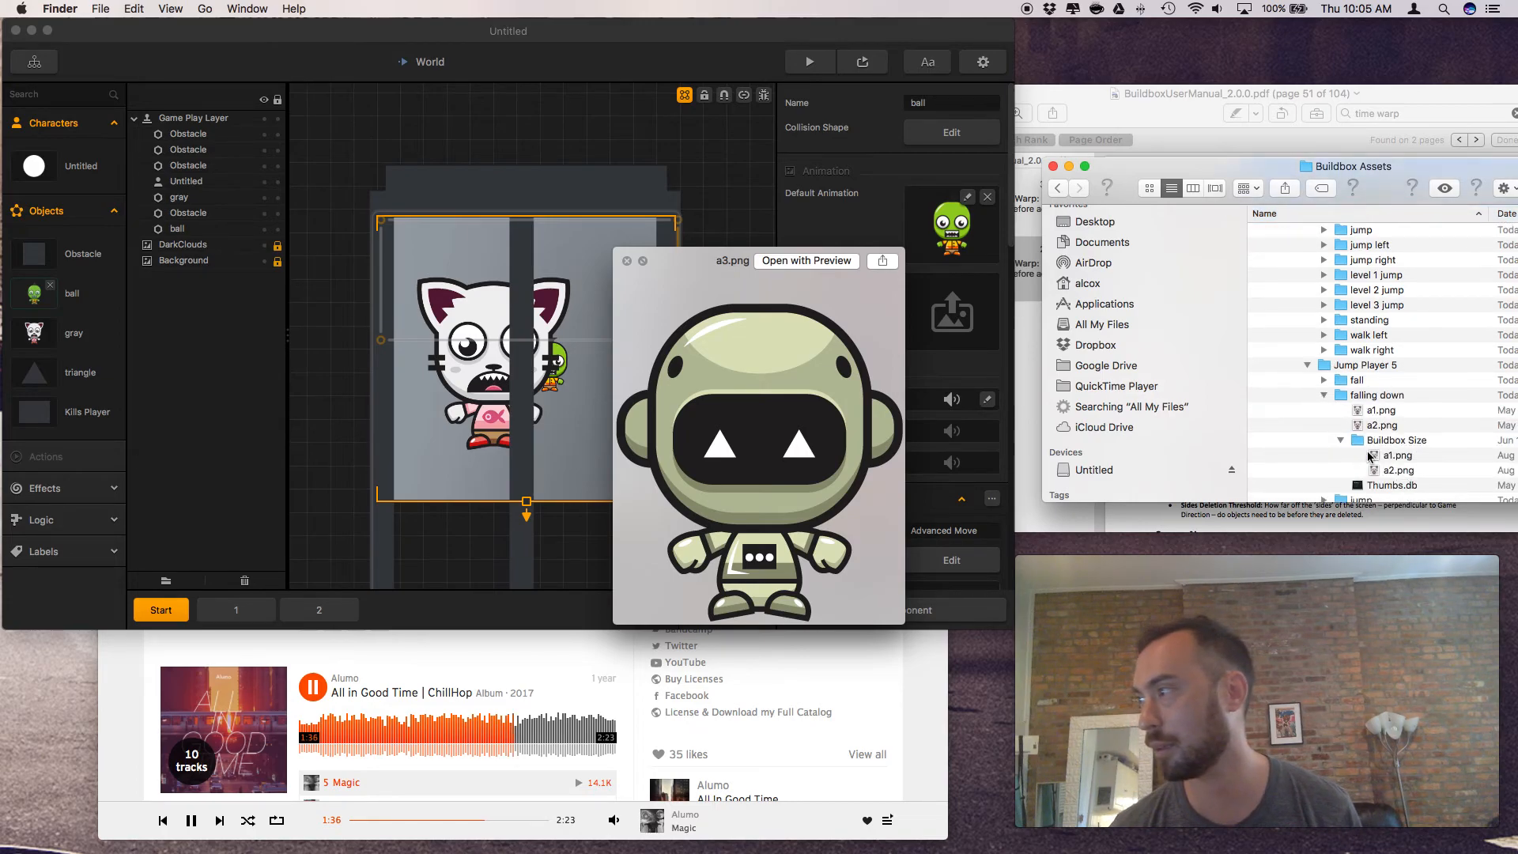
pyautogui.click(1397, 415)
pyautogui.keyDown('shift'); pyautogui.click(1398, 431); pyautogui.keyUp('shift')
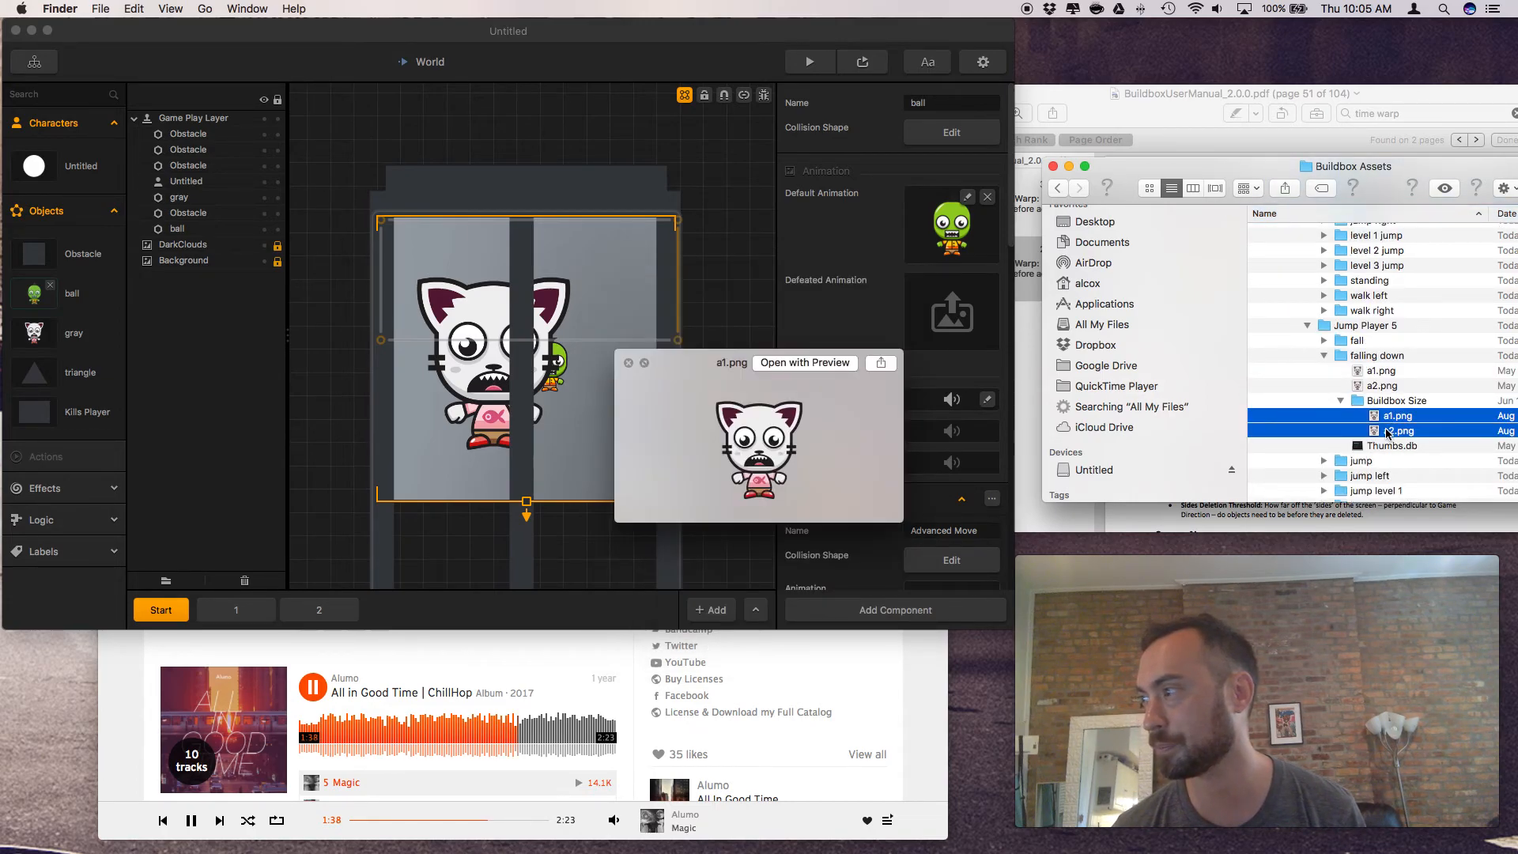
pyautogui.click(457, 357)
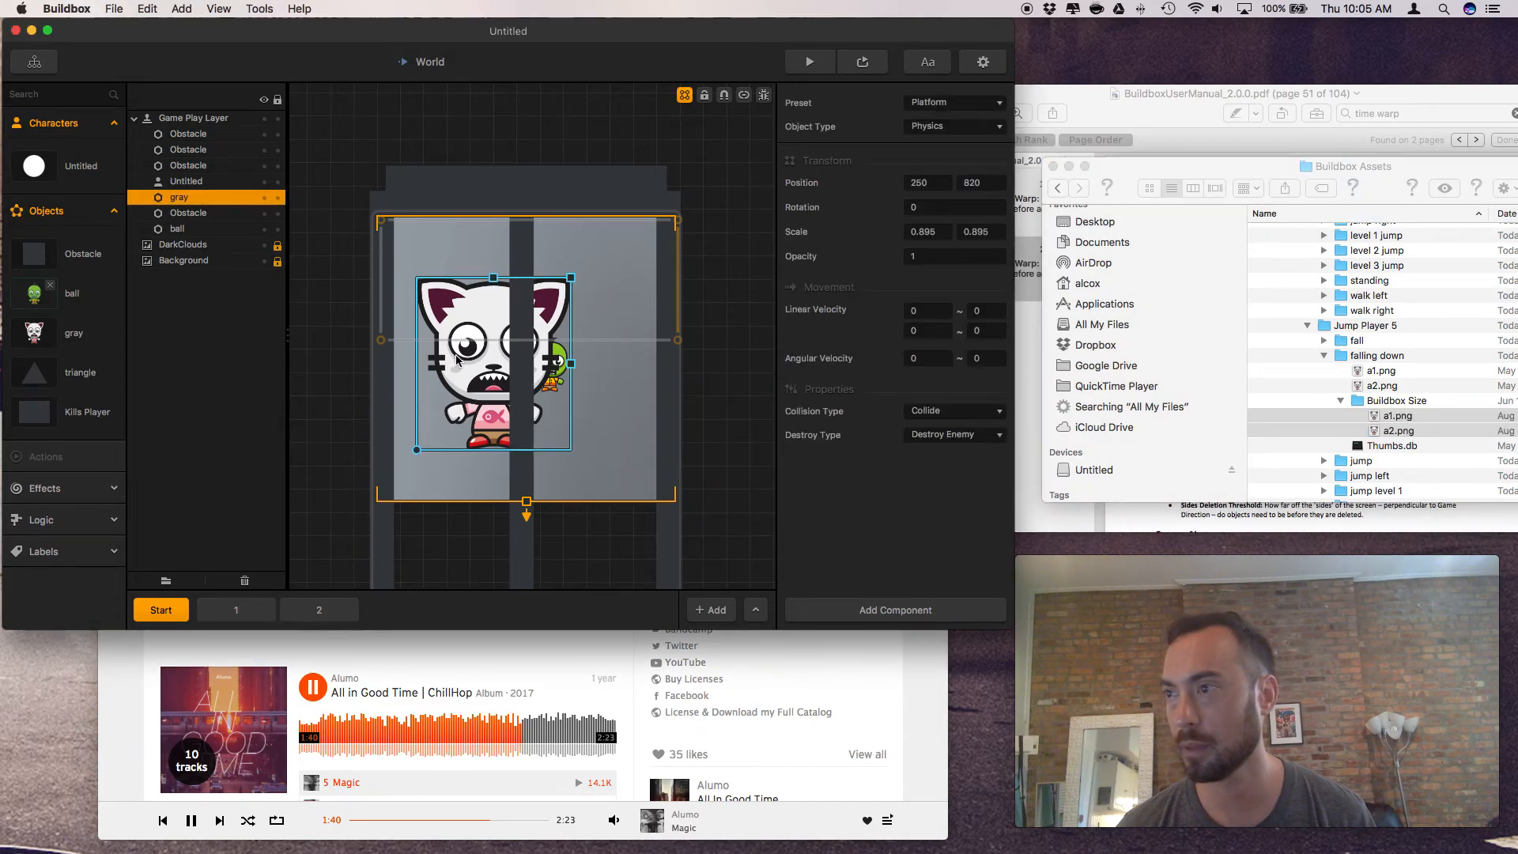
pyautogui.moveTo(1400, 423)
pyautogui.mouseDown()
pyautogui.moveTo(1343, 423)
pyautogui.moveTo(1415, 431)
pyautogui.moveTo(1374, 423)
pyautogui.mouseUp()
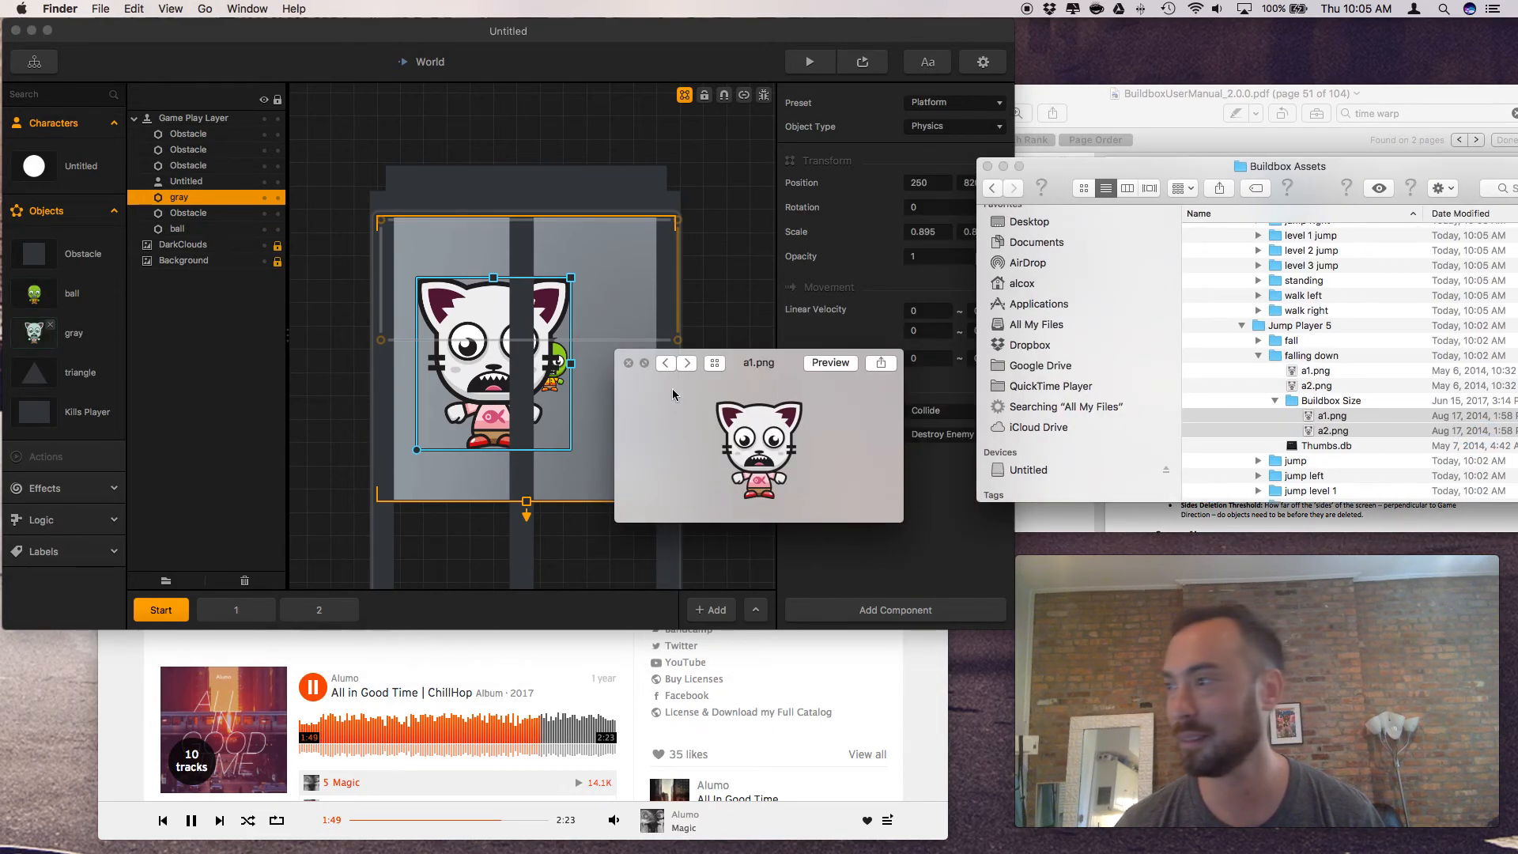
pyautogui.click(629, 363)
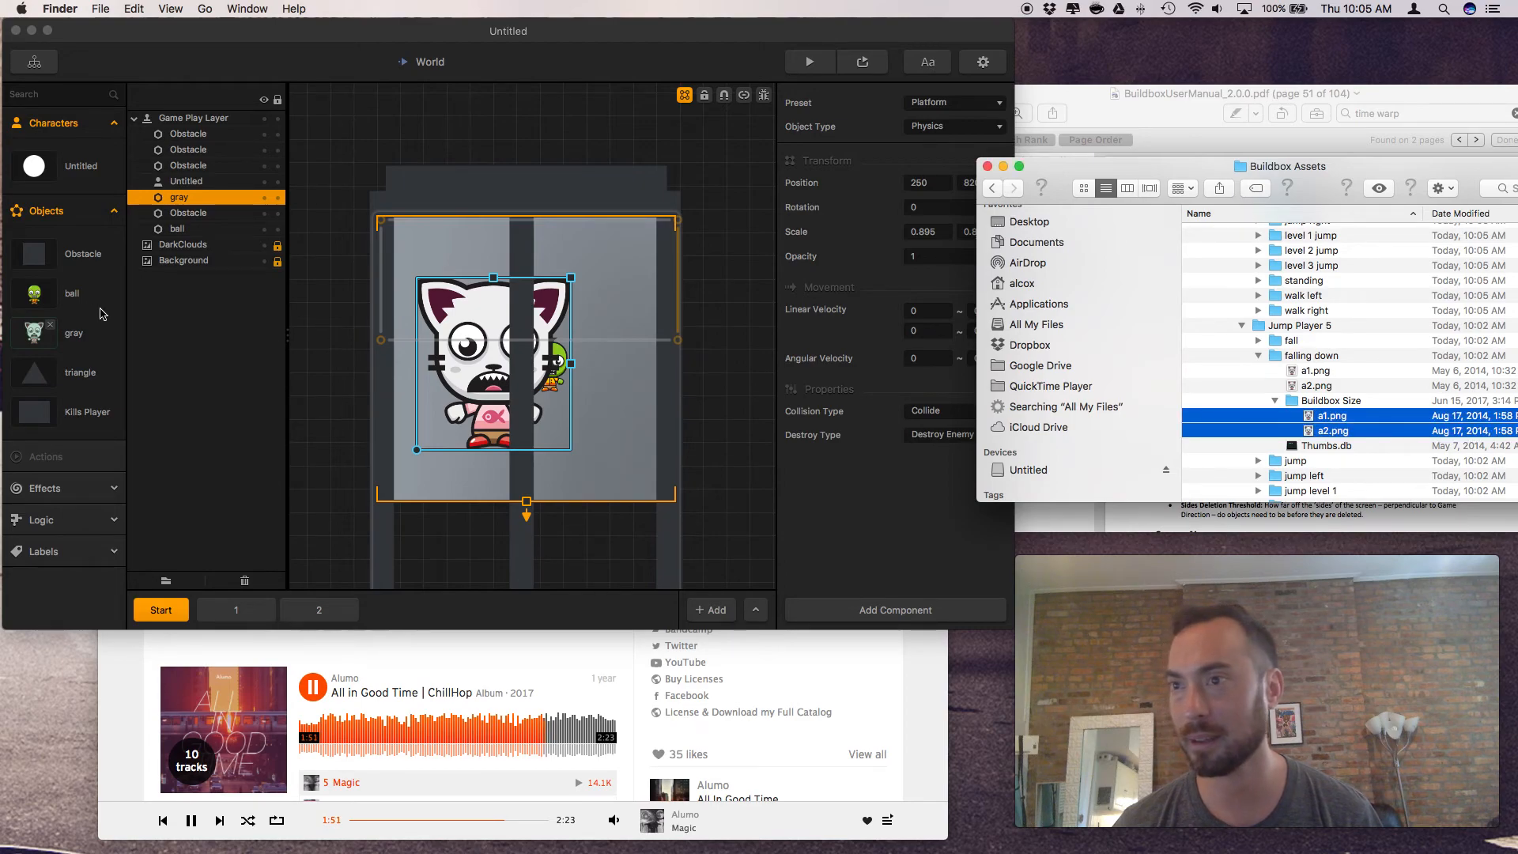
# Replace the gray object's Default Animation with a1.png and a2.png from Jump Player 5's Buildbox Size folder
pyautogui.click(77, 333)
pyautogui.click(75, 332)
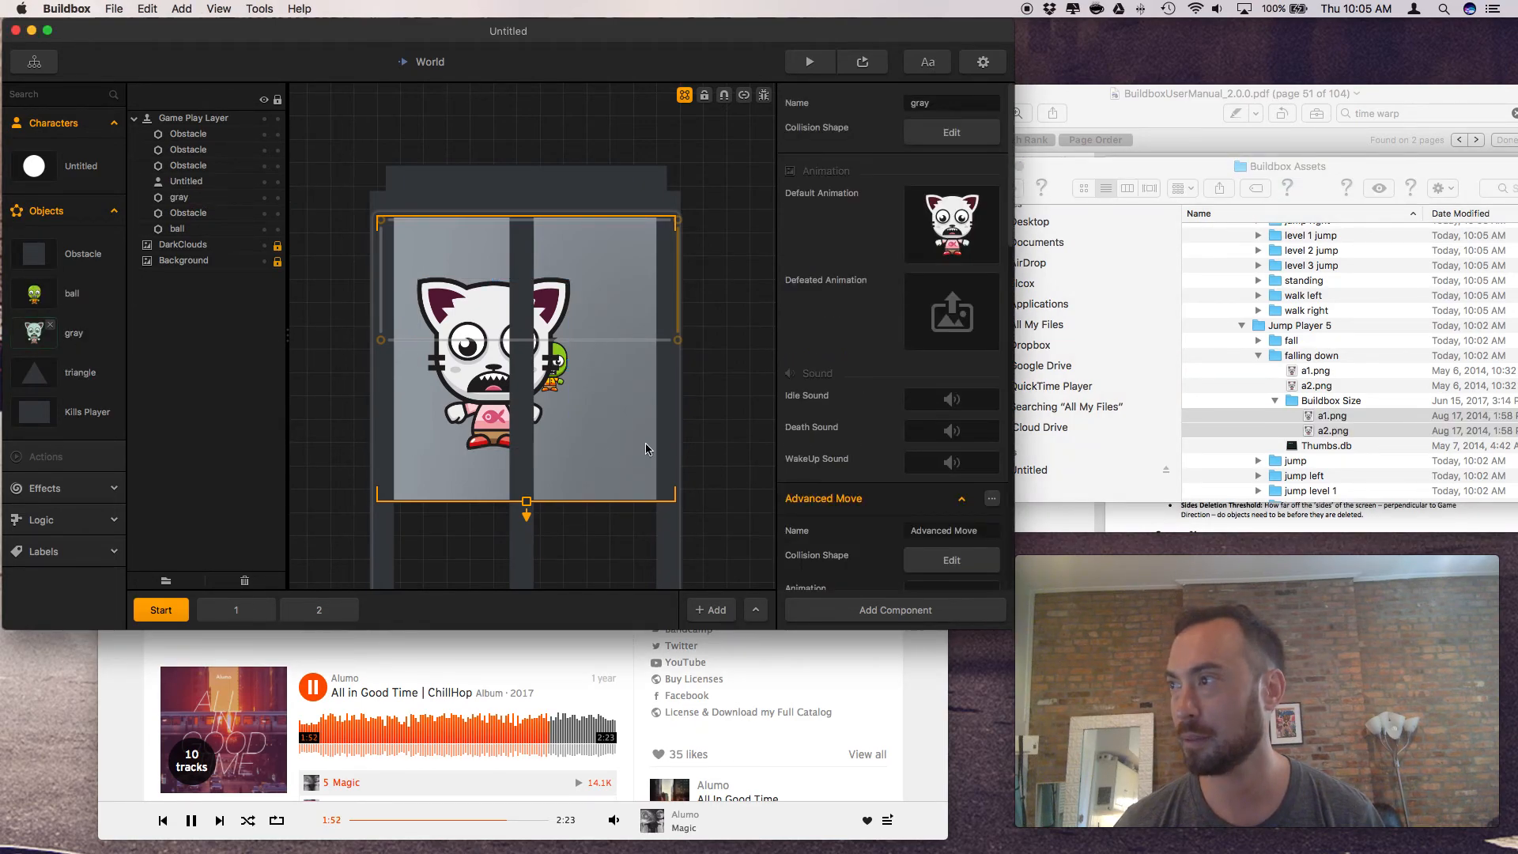
pyautogui.moveTo(1336, 436); pyautogui.dragTo(951, 268)
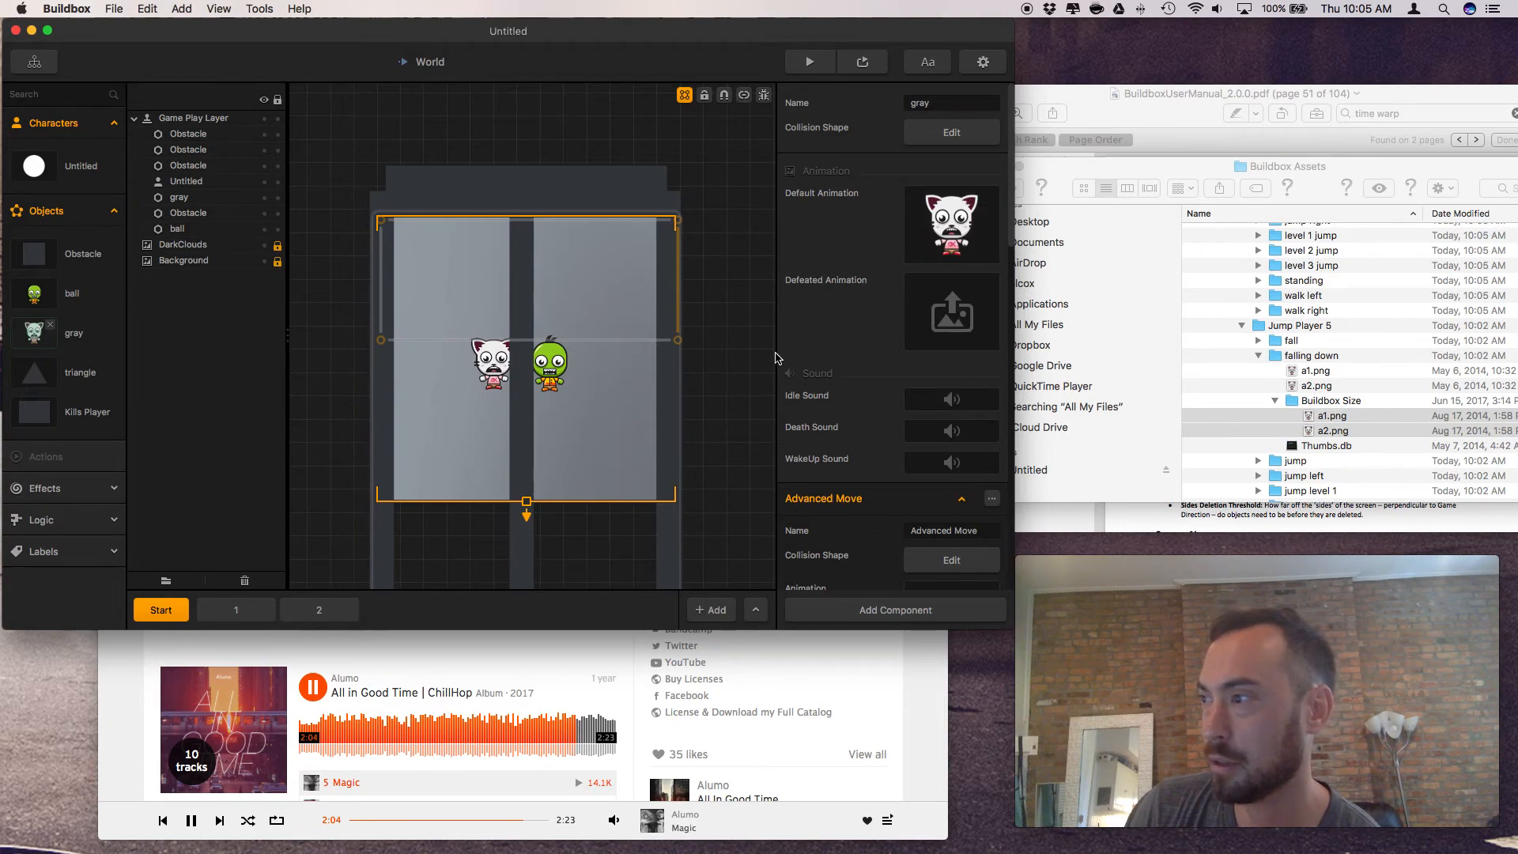
pyautogui.click(749, 358)
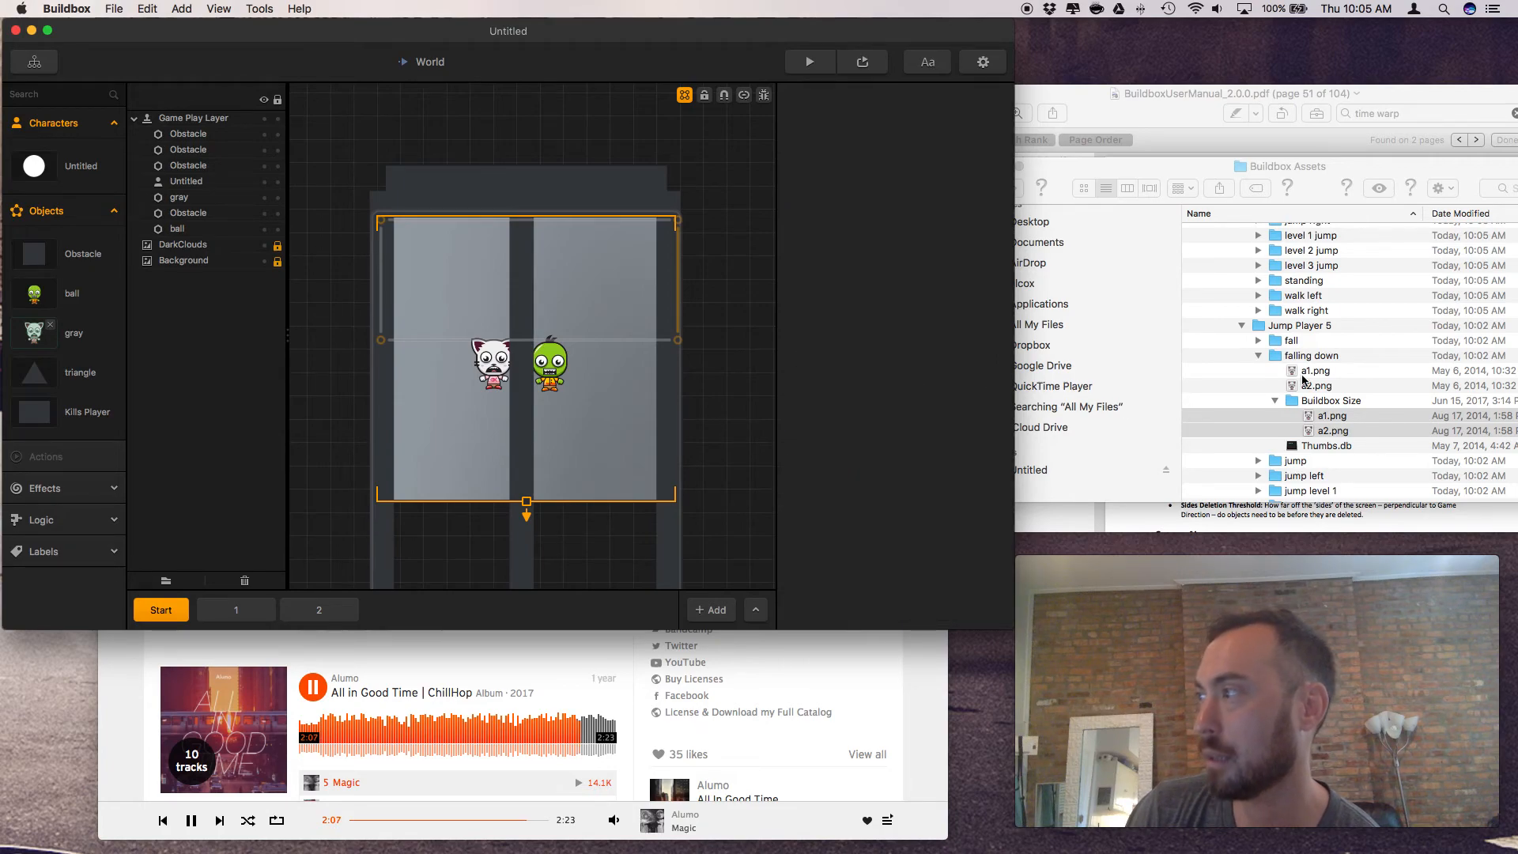
# Collapse the Jump Player 1 to Jump Player 6 folders in the Buildbox Assets folder
pyautogui.scroll(10, 1303, 381)
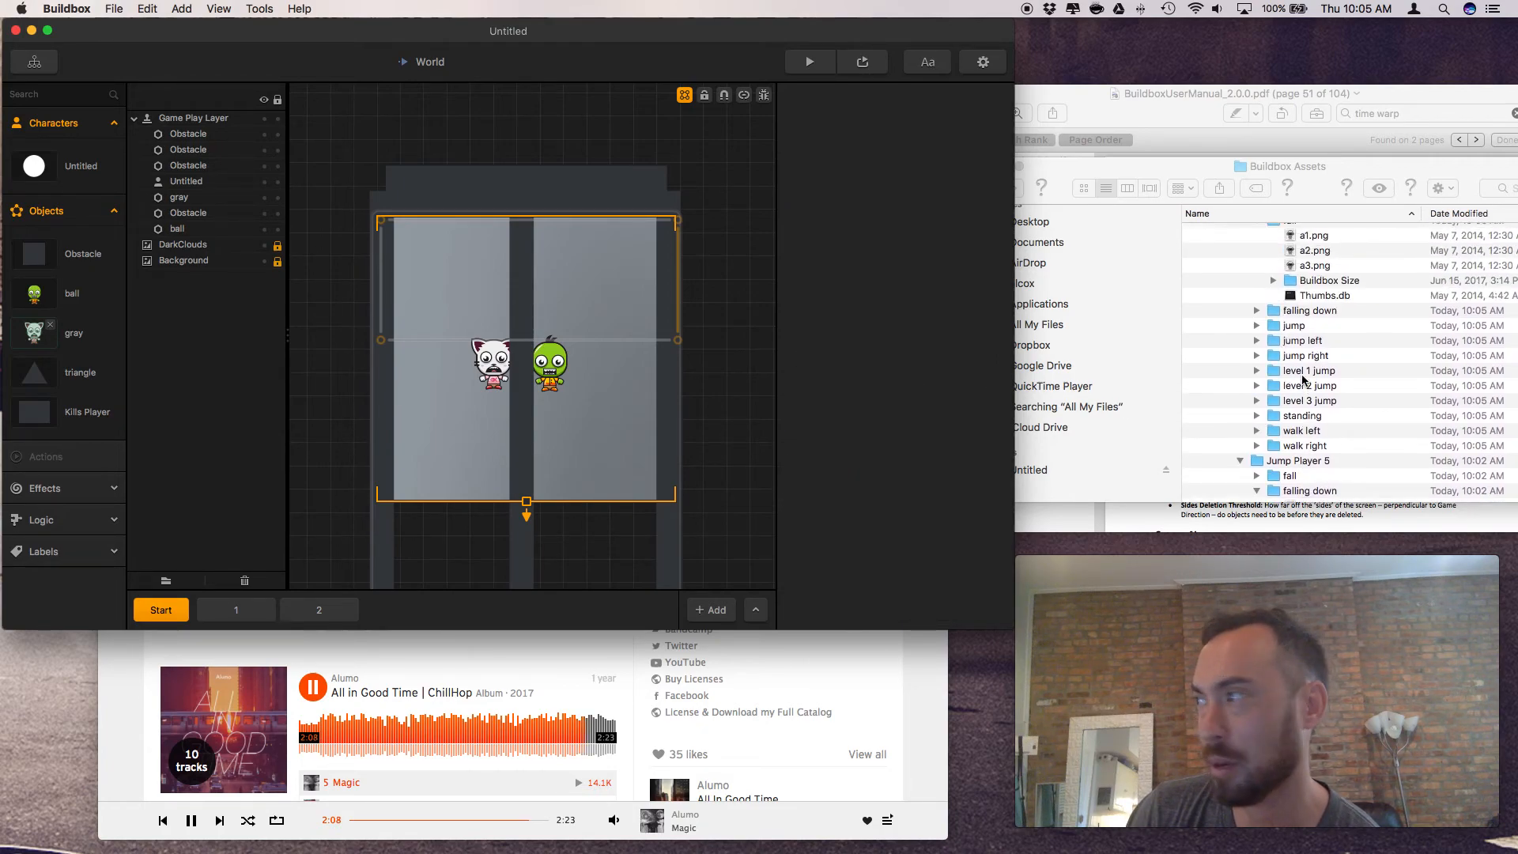
pyautogui.click(1241, 309)
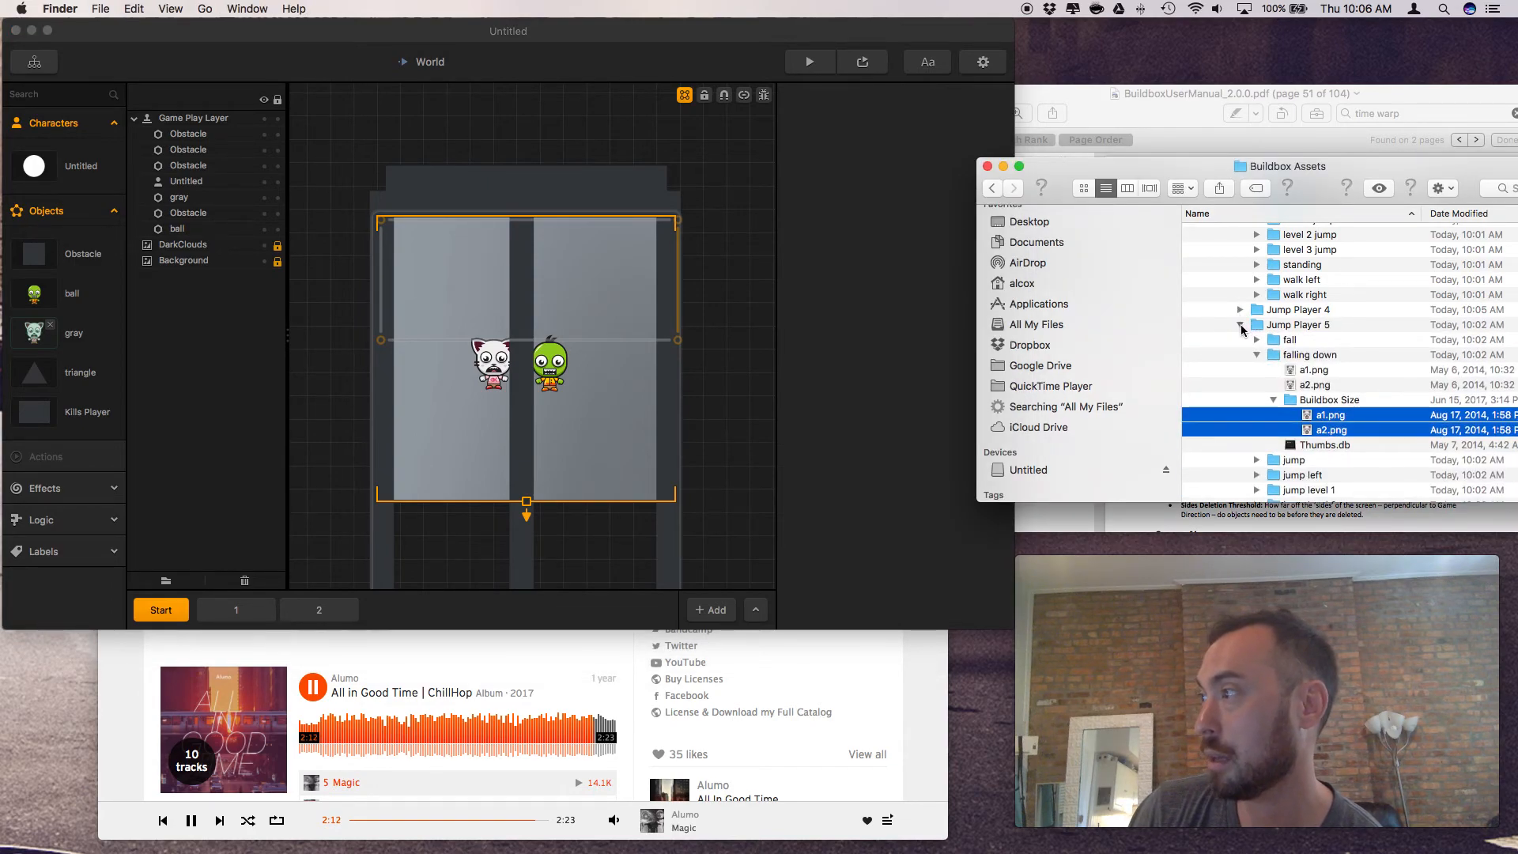
pyautogui.click(1240, 325)
pyautogui.scroll(8, 1241, 331)
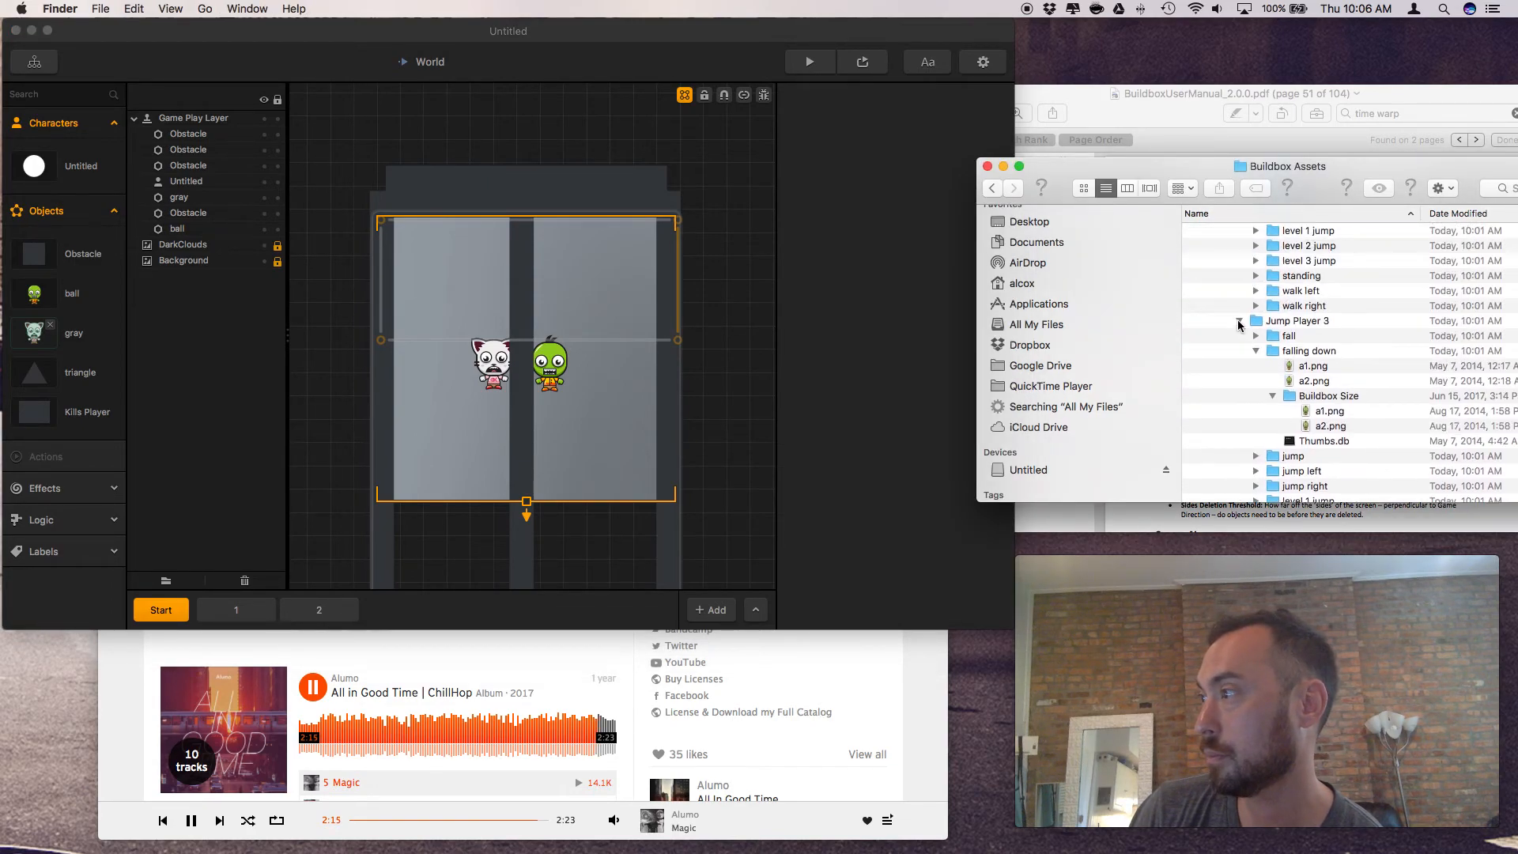
pyautogui.scroll(5, 1237, 322)
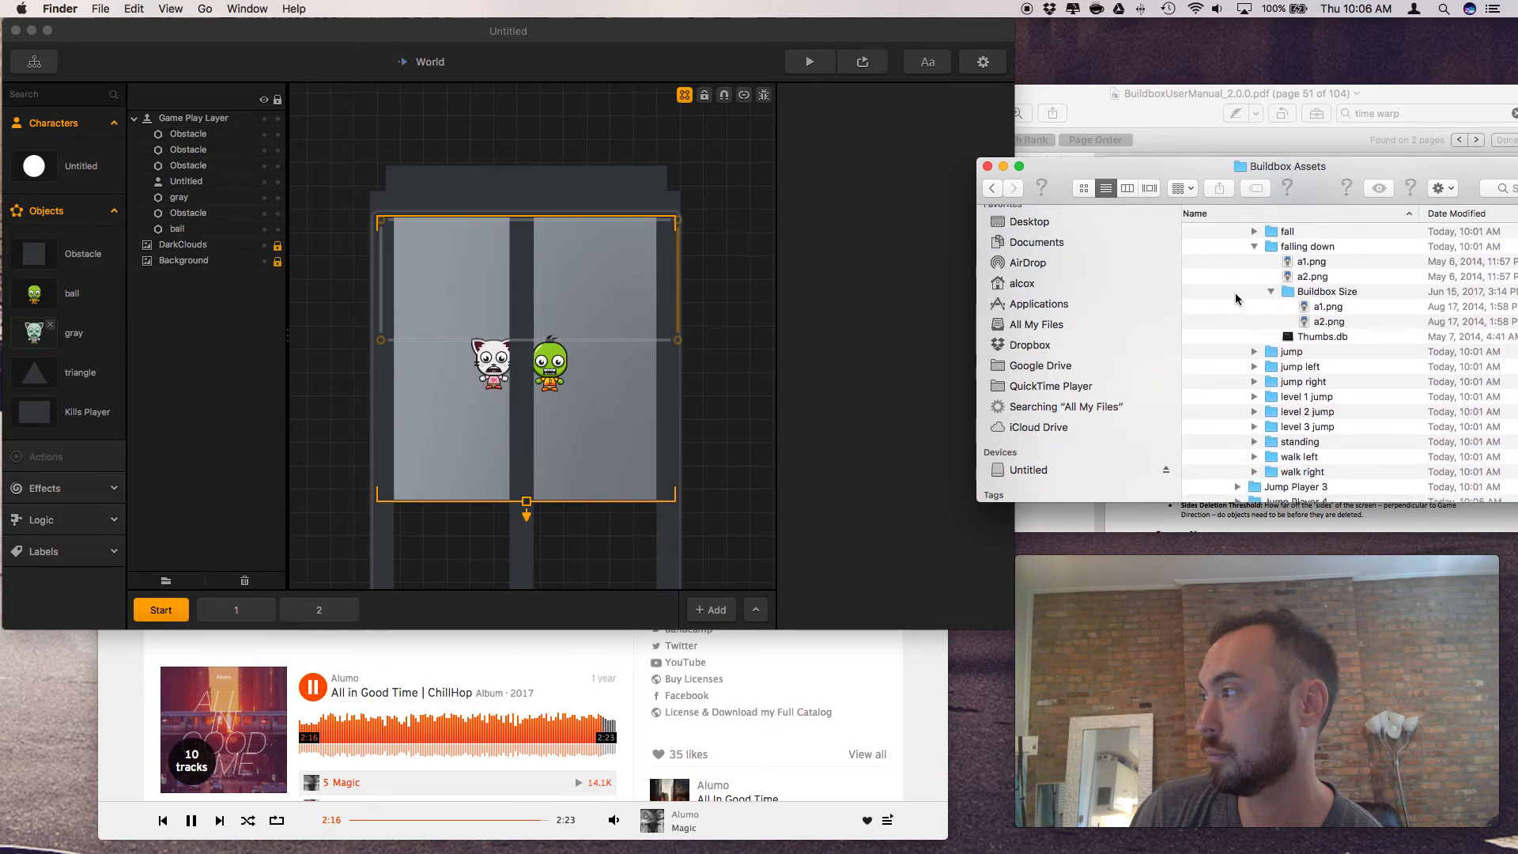
pyautogui.click(1238, 275)
pyautogui.scroll(4, 1238, 291)
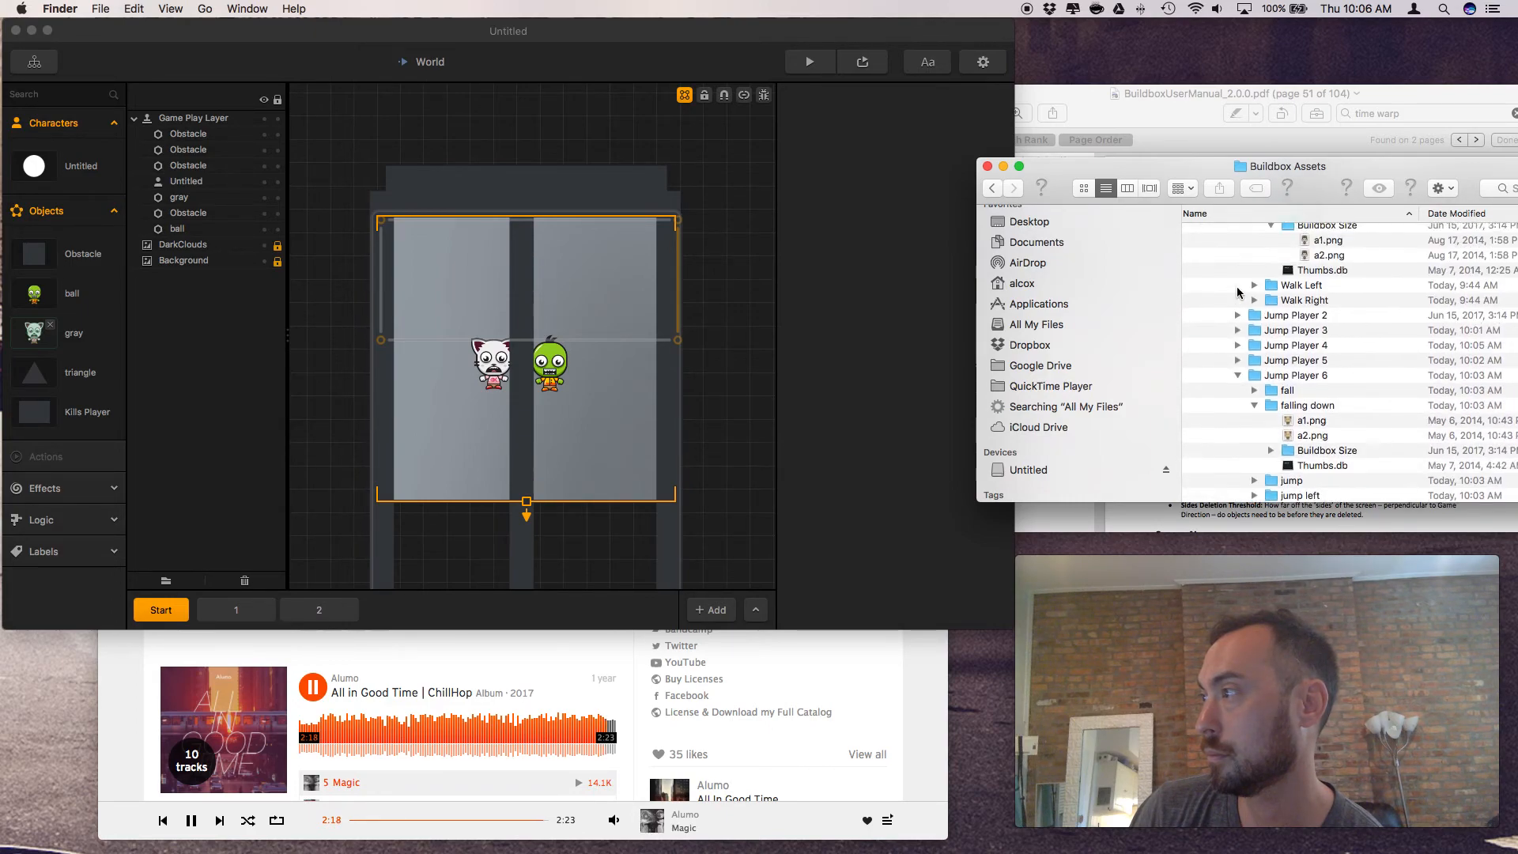
pyautogui.scroll(10, 1238, 291)
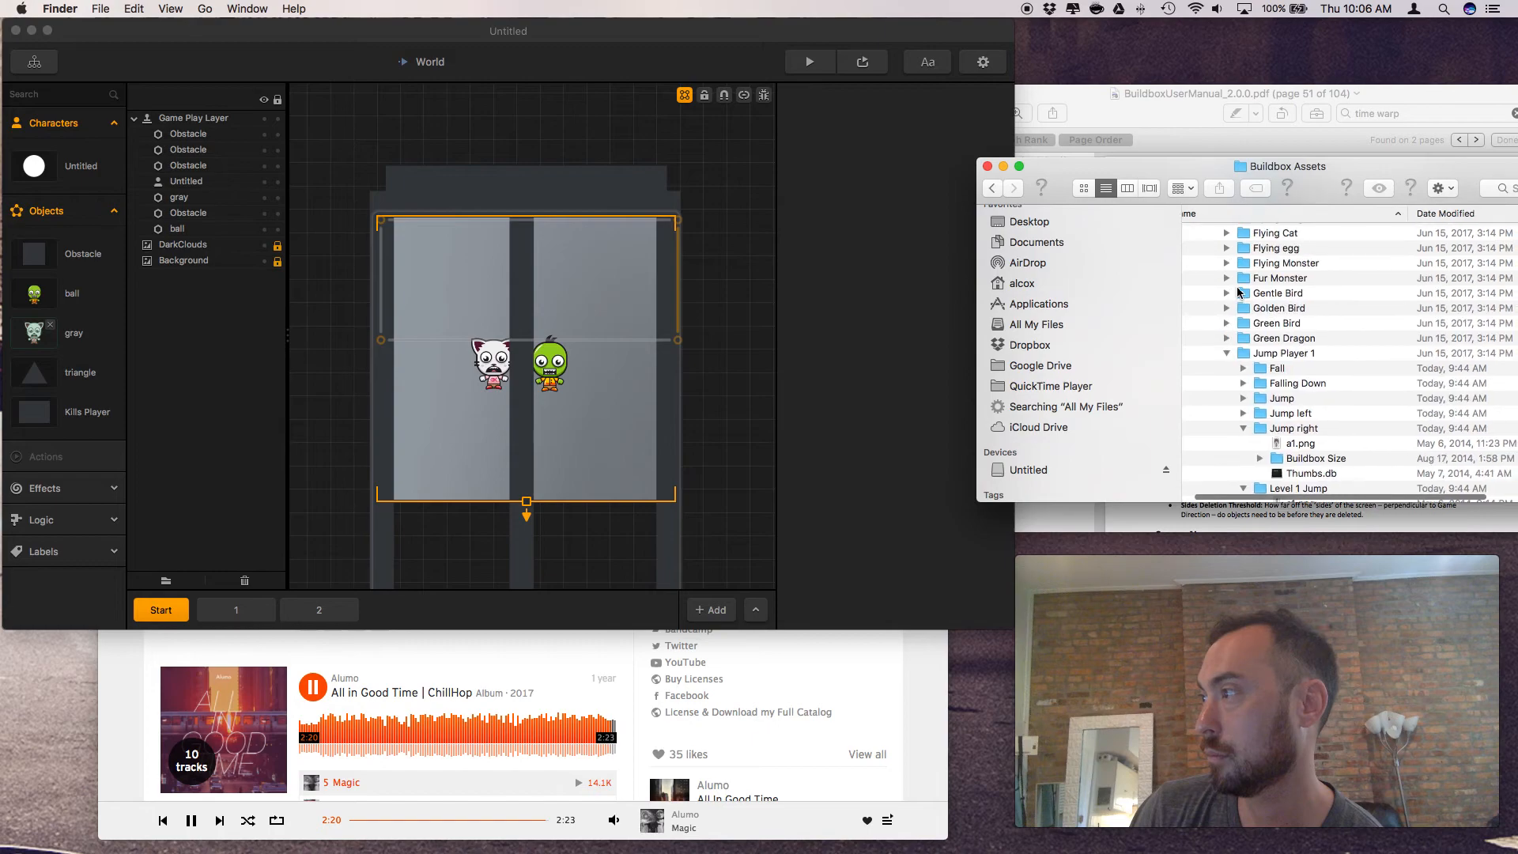
pyautogui.click(1224, 353)
pyautogui.scroll(3, 1222, 351)
pyautogui.scroll(-8, 1222, 349)
pyautogui.scroll(-1, 1222, 349)
pyautogui.click(1223, 301)
# Preview a1.png in Wing Bee's Normal Dizzy folder, collapse that folder and expand the Enemies folder
pyautogui.scroll(-5, 1225, 312)
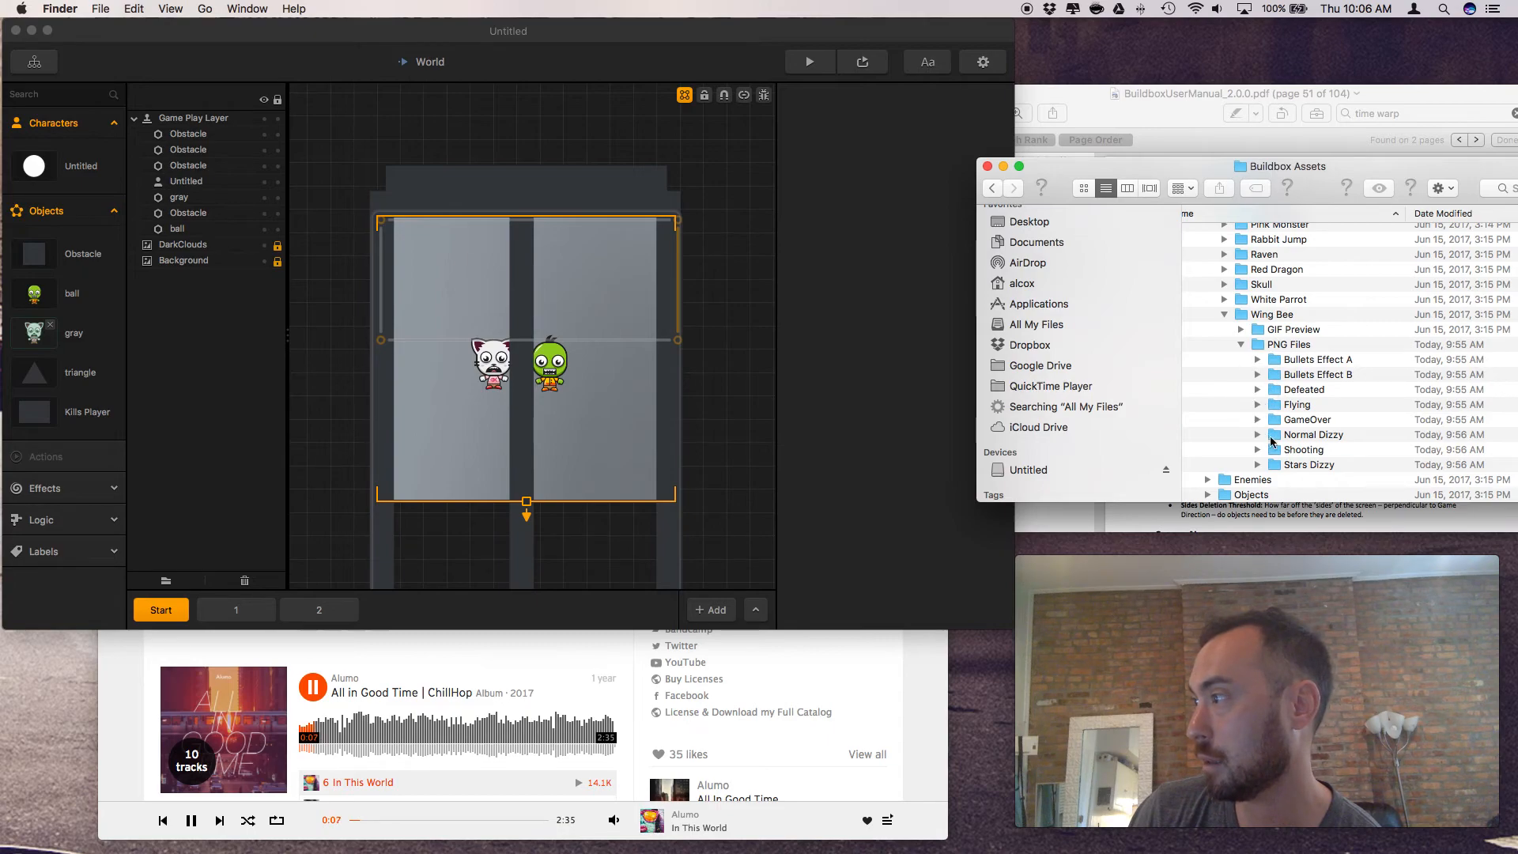
pyautogui.click(1257, 435)
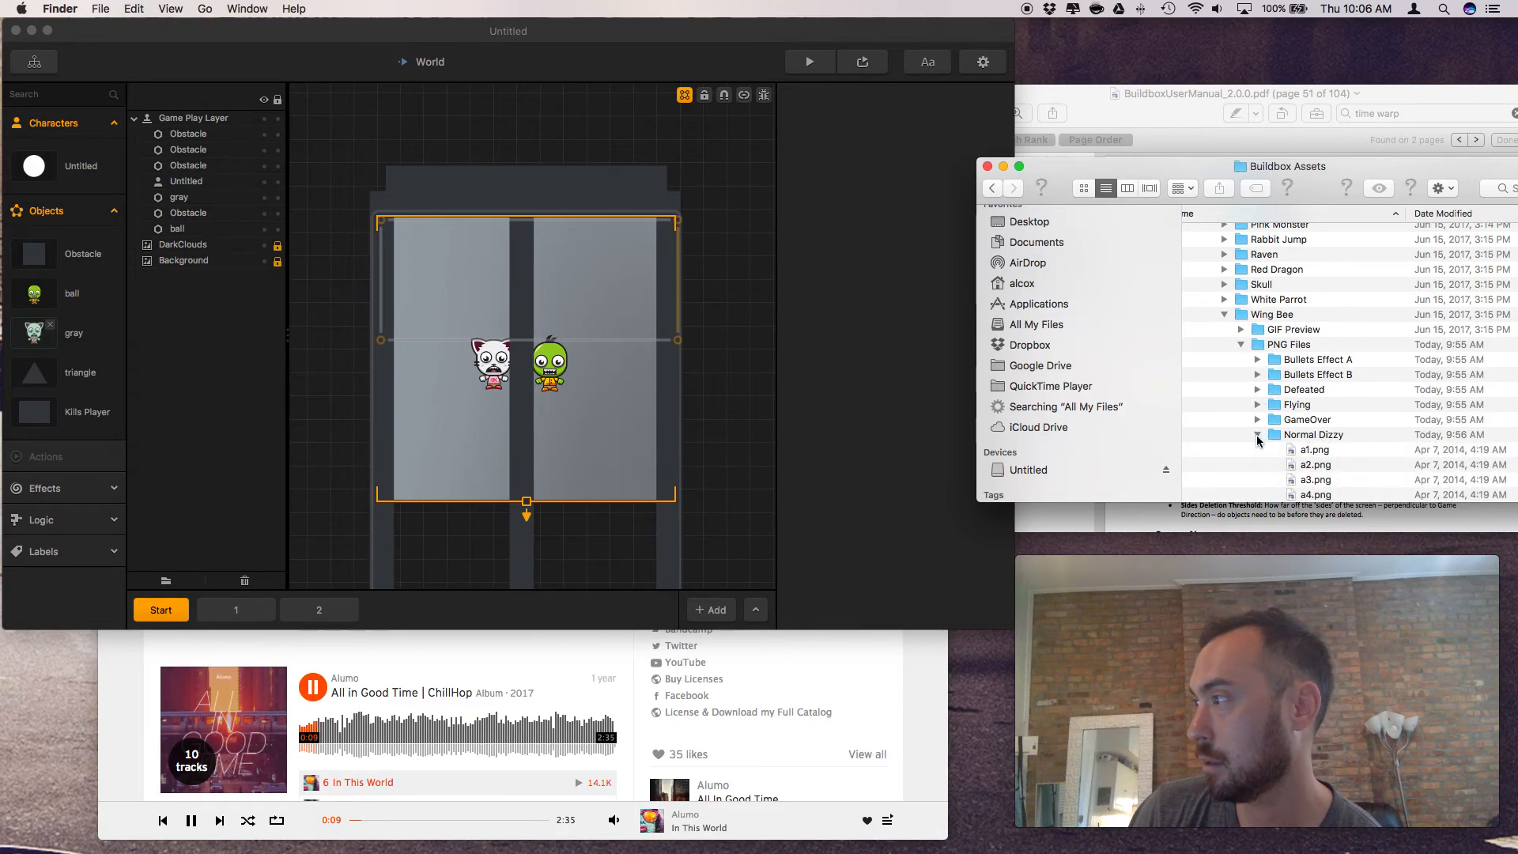
pyautogui.click(1305, 451)
pyautogui.press('space')
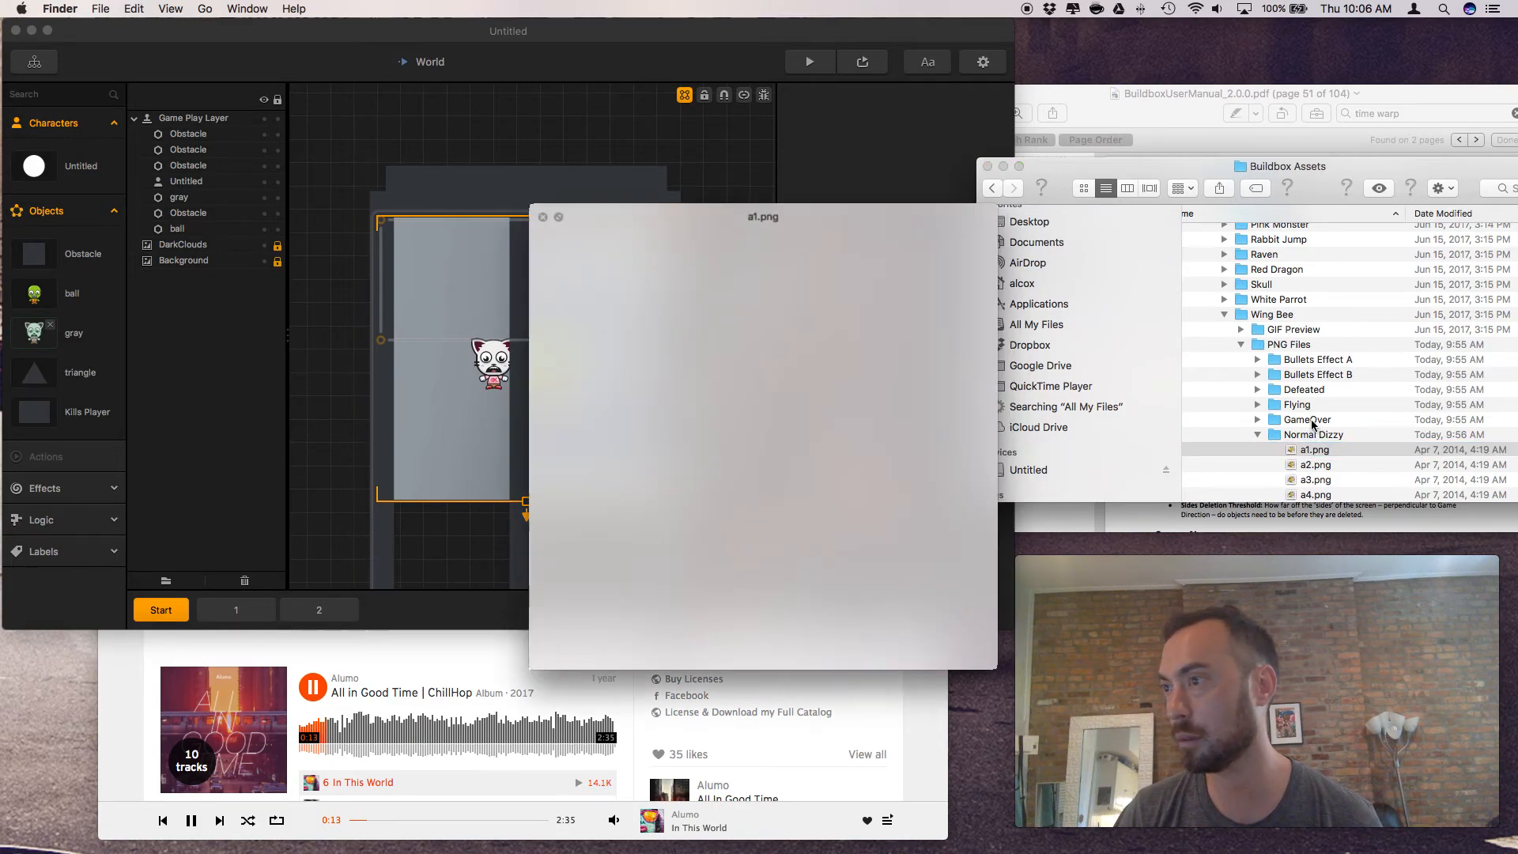
pyautogui.press('space')
pyautogui.scroll(-5, 1305, 450)
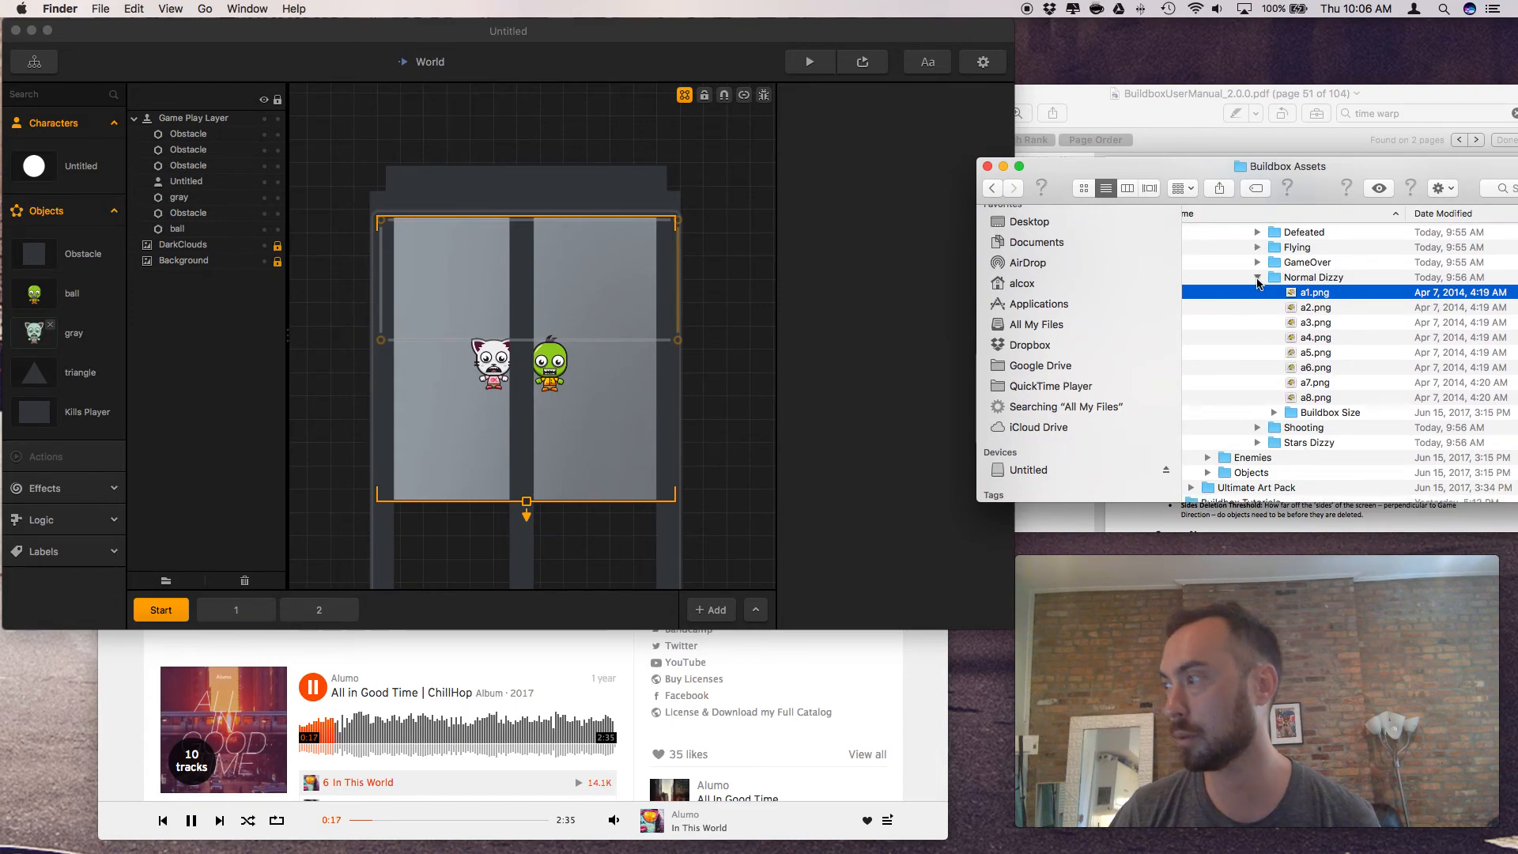
pyautogui.click(1257, 277)
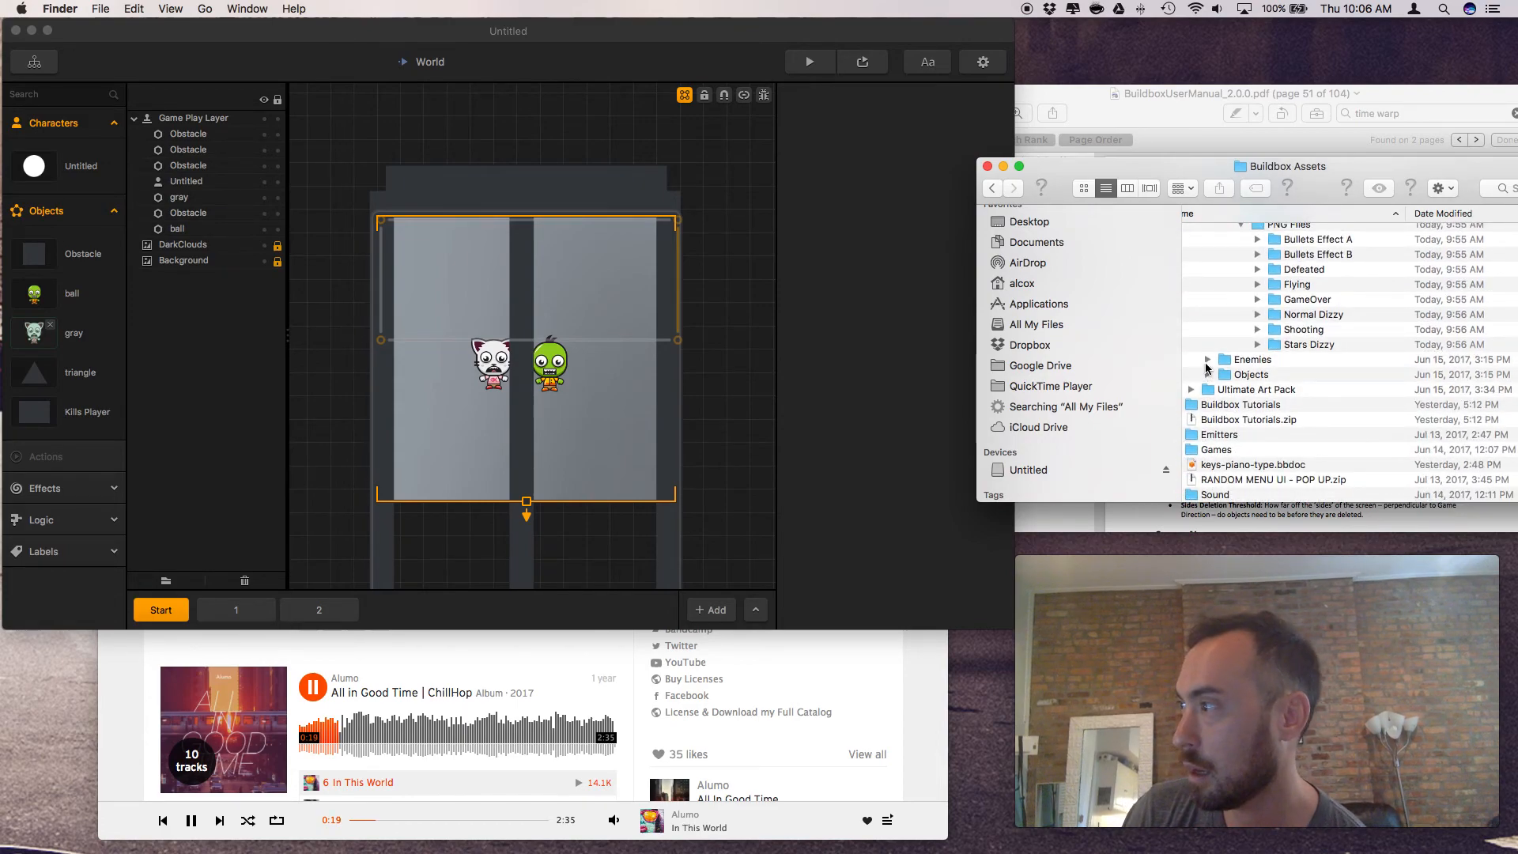
pyautogui.click(1207, 360)
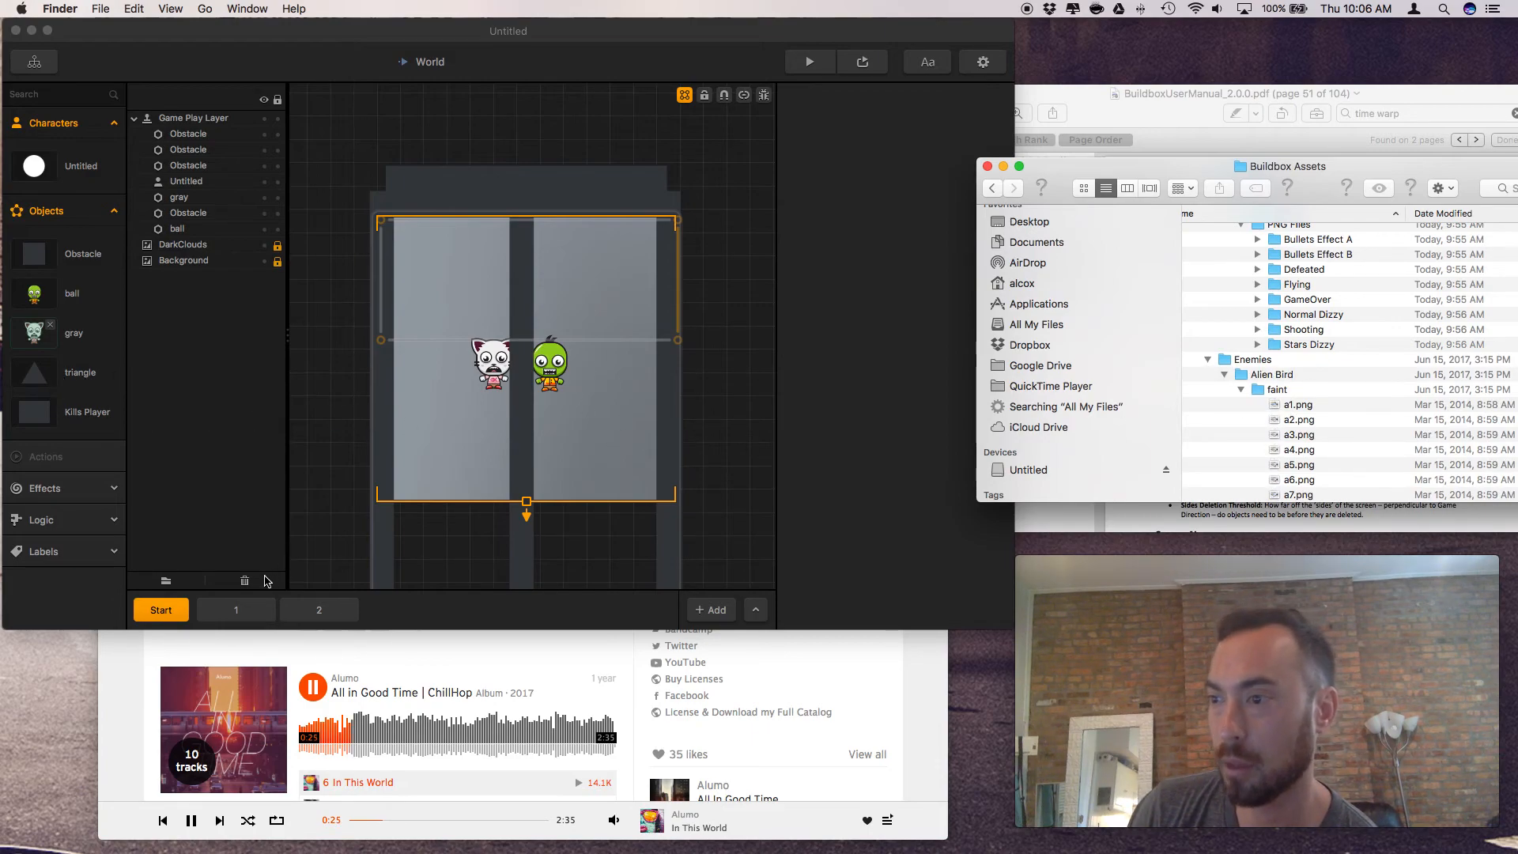
# Inspect scene 1's short platform obstacle and the settings of the Untitled character placed in the Start scene
pyautogui.click(266, 613)
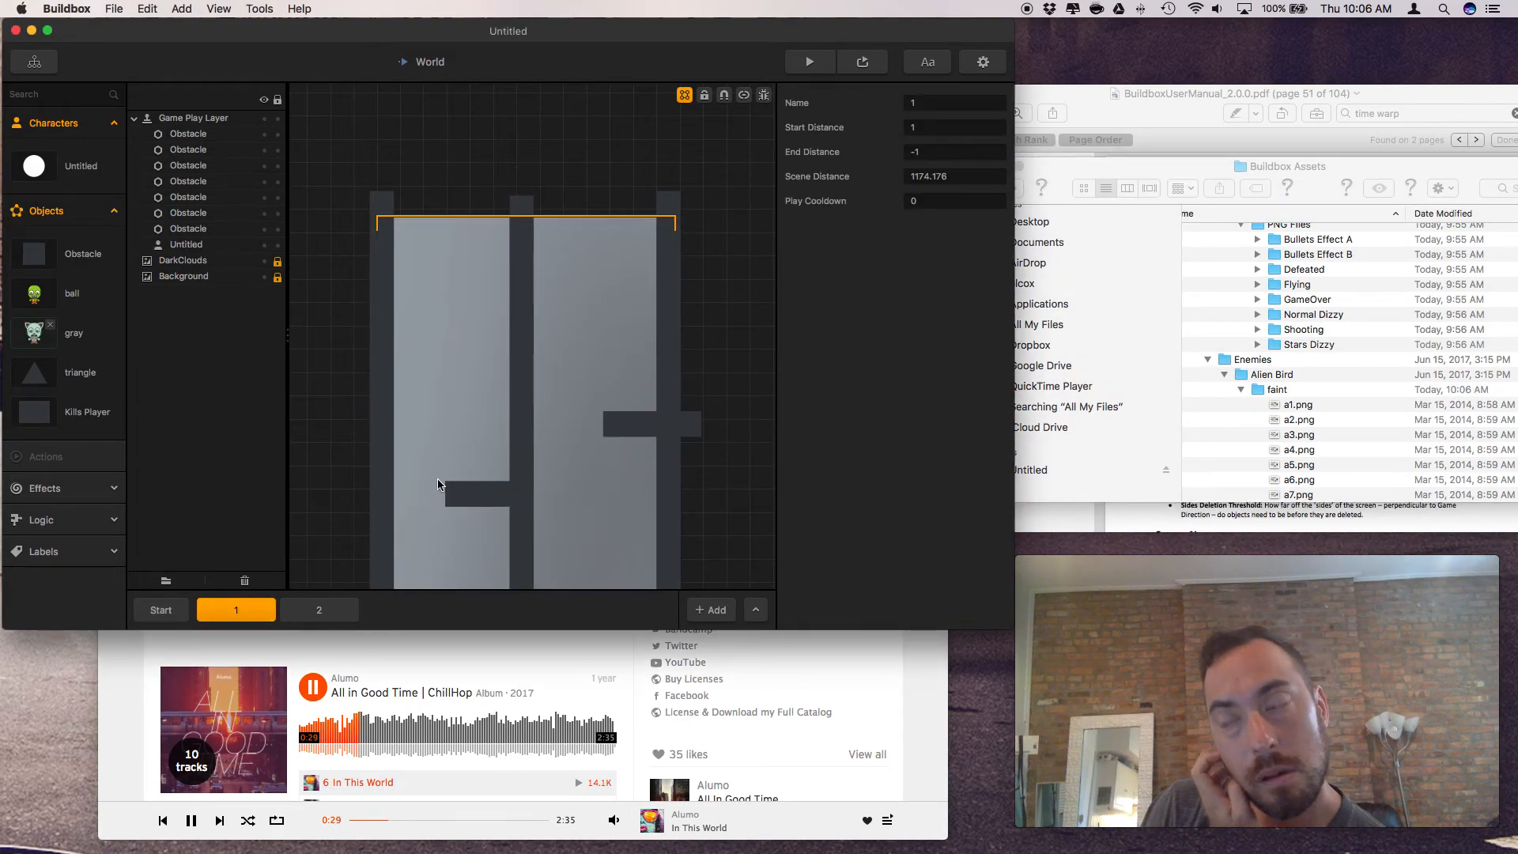
pyautogui.scroll(-3, 472, 377)
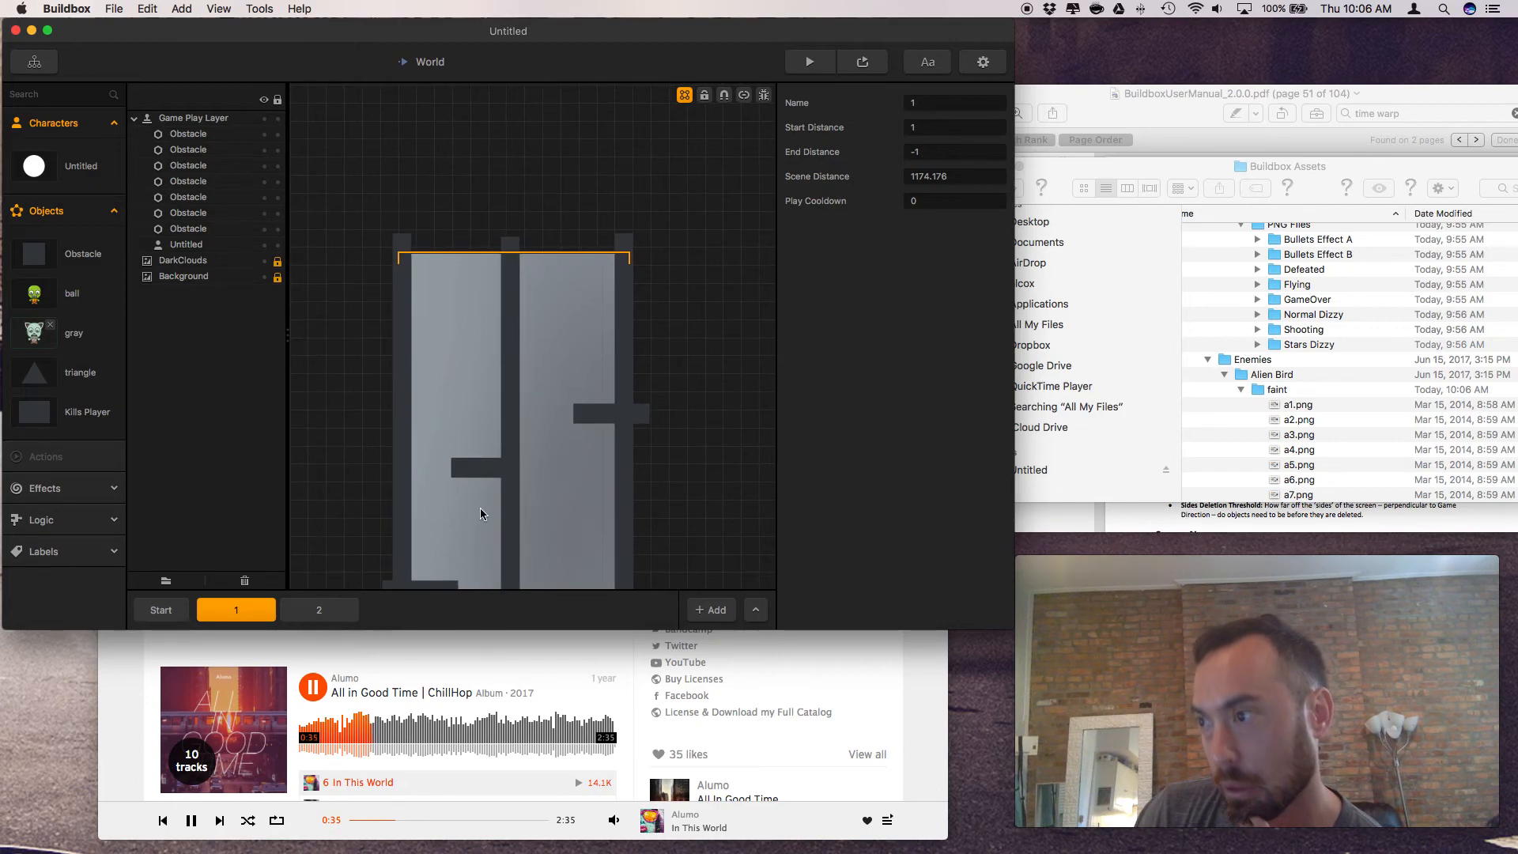
pyautogui.click(479, 474)
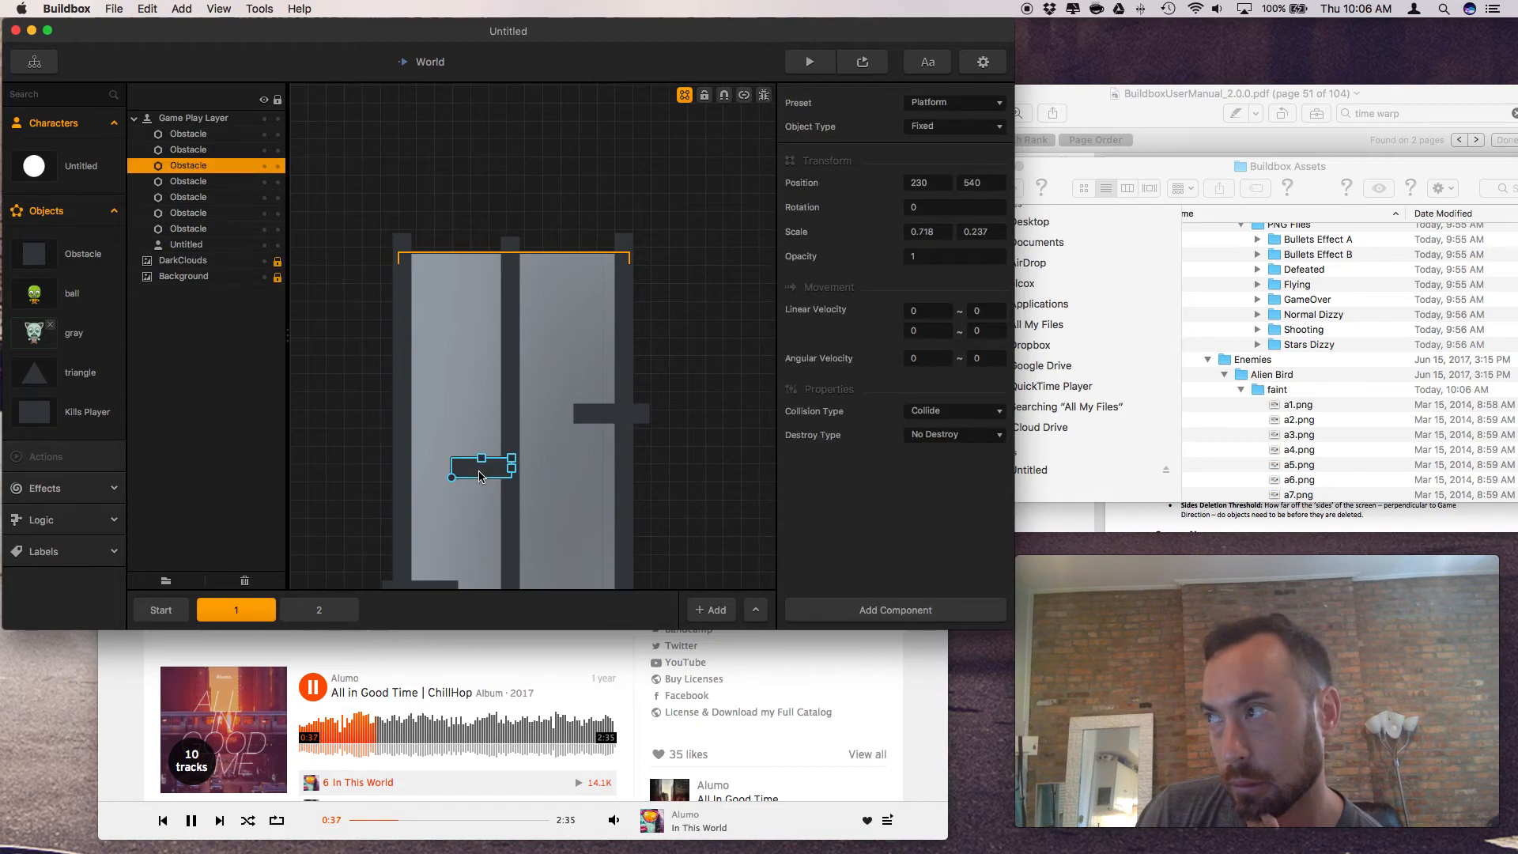
pyautogui.click(179, 609)
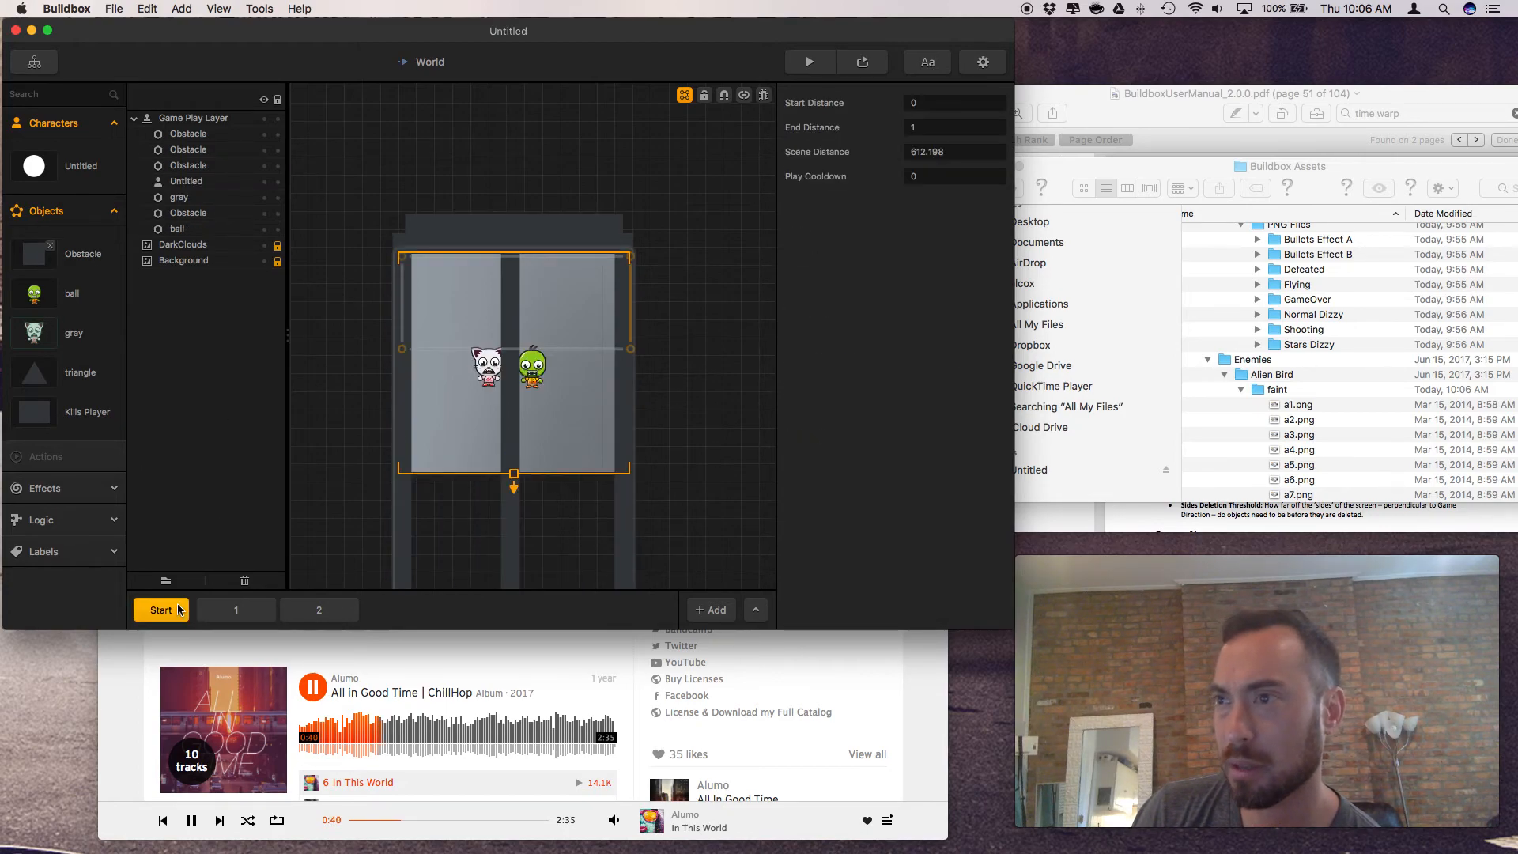
pyautogui.click(188, 182)
pyautogui.scroll(3, 573, 361)
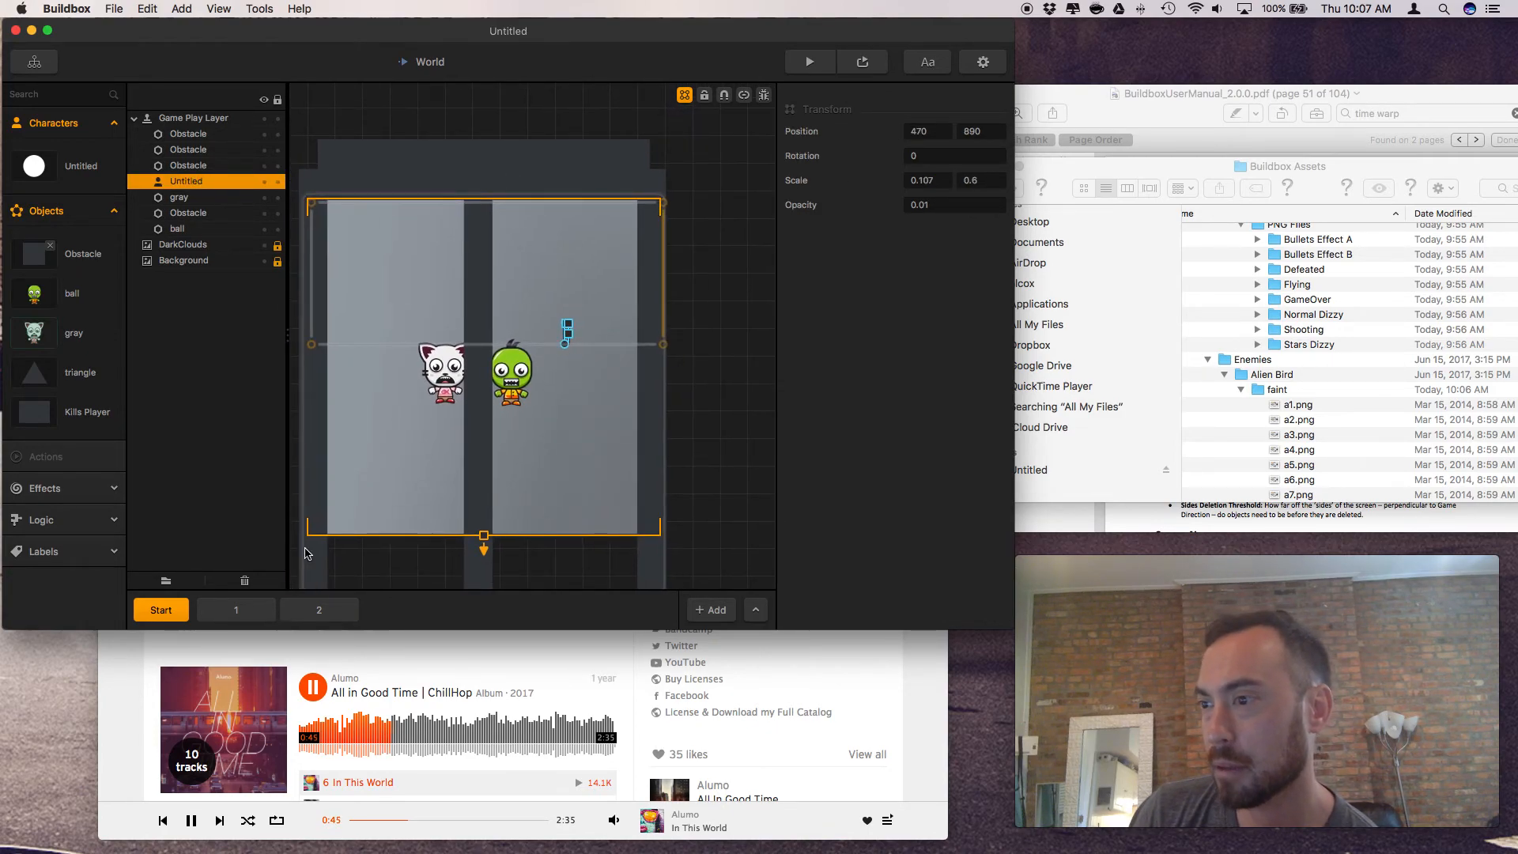
# Play-test the game in the preview with collision shape debugging on, restarting it twice, and close the preview
pyautogui.click(810, 63)
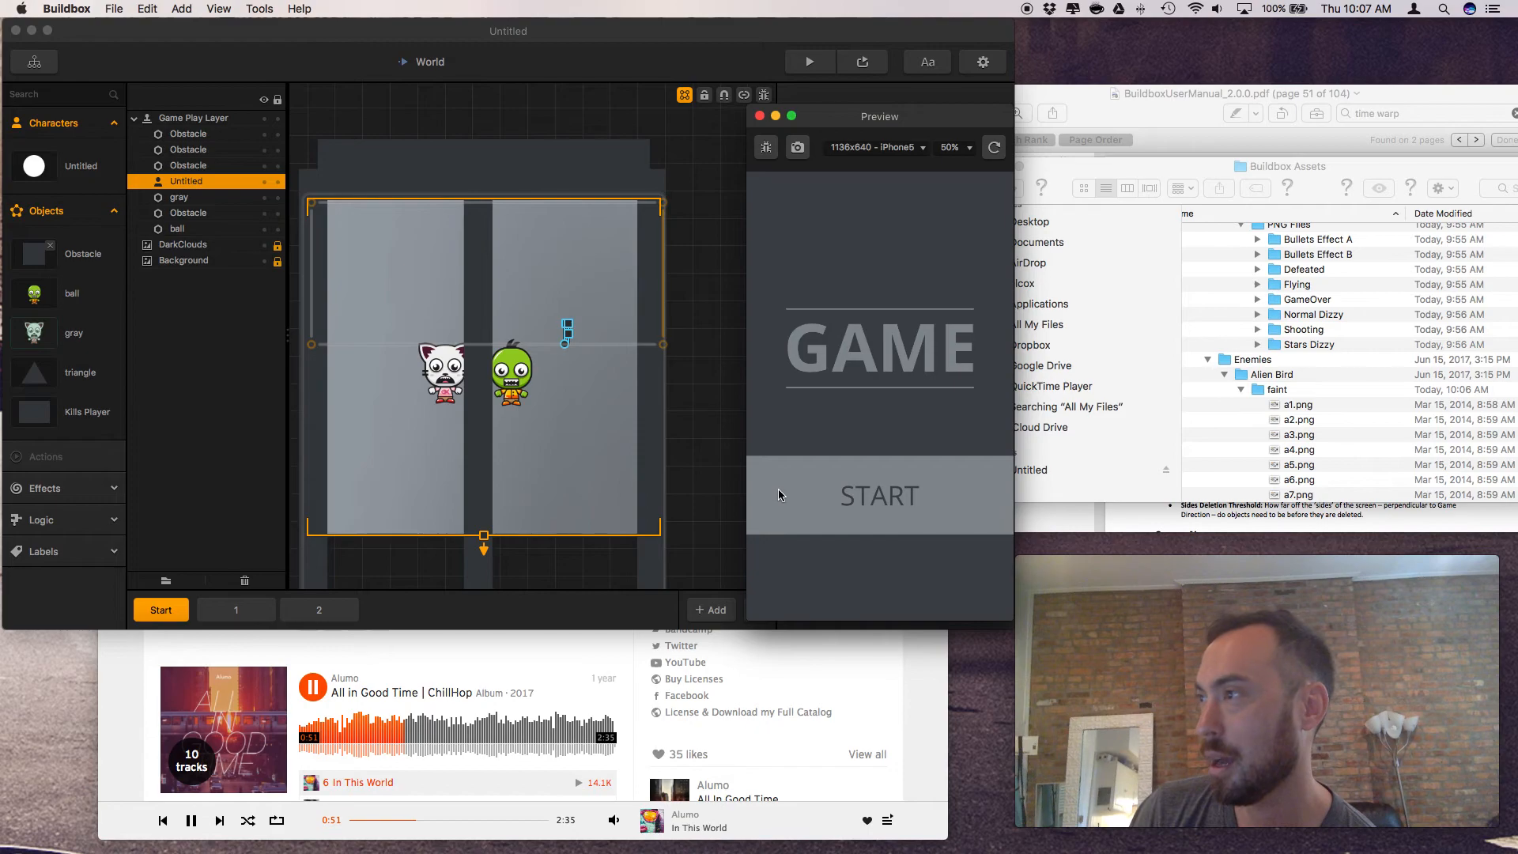
pyautogui.click(837, 531)
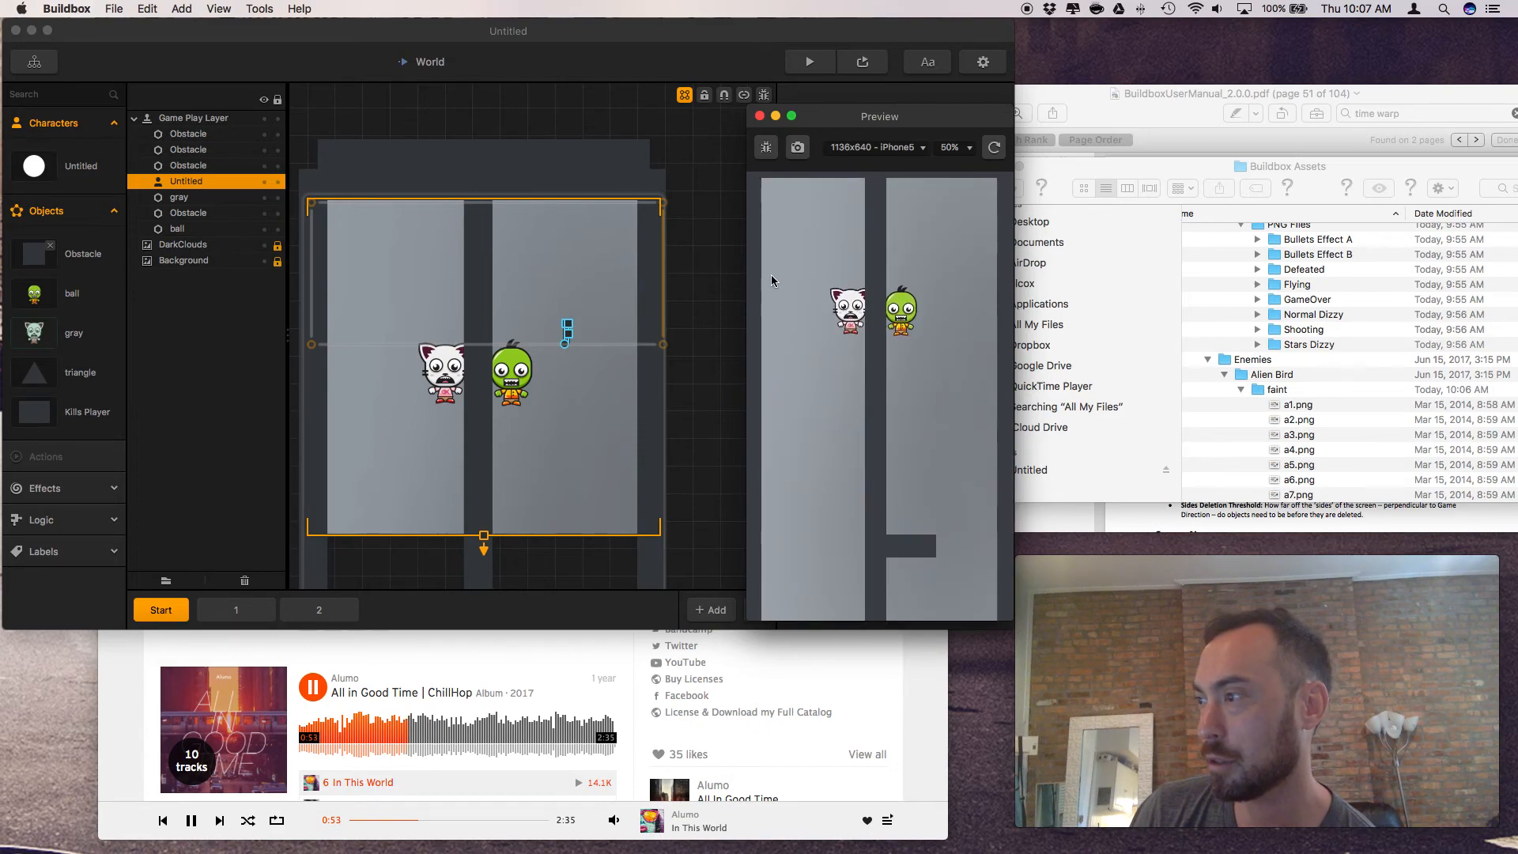
pyautogui.click(765, 147)
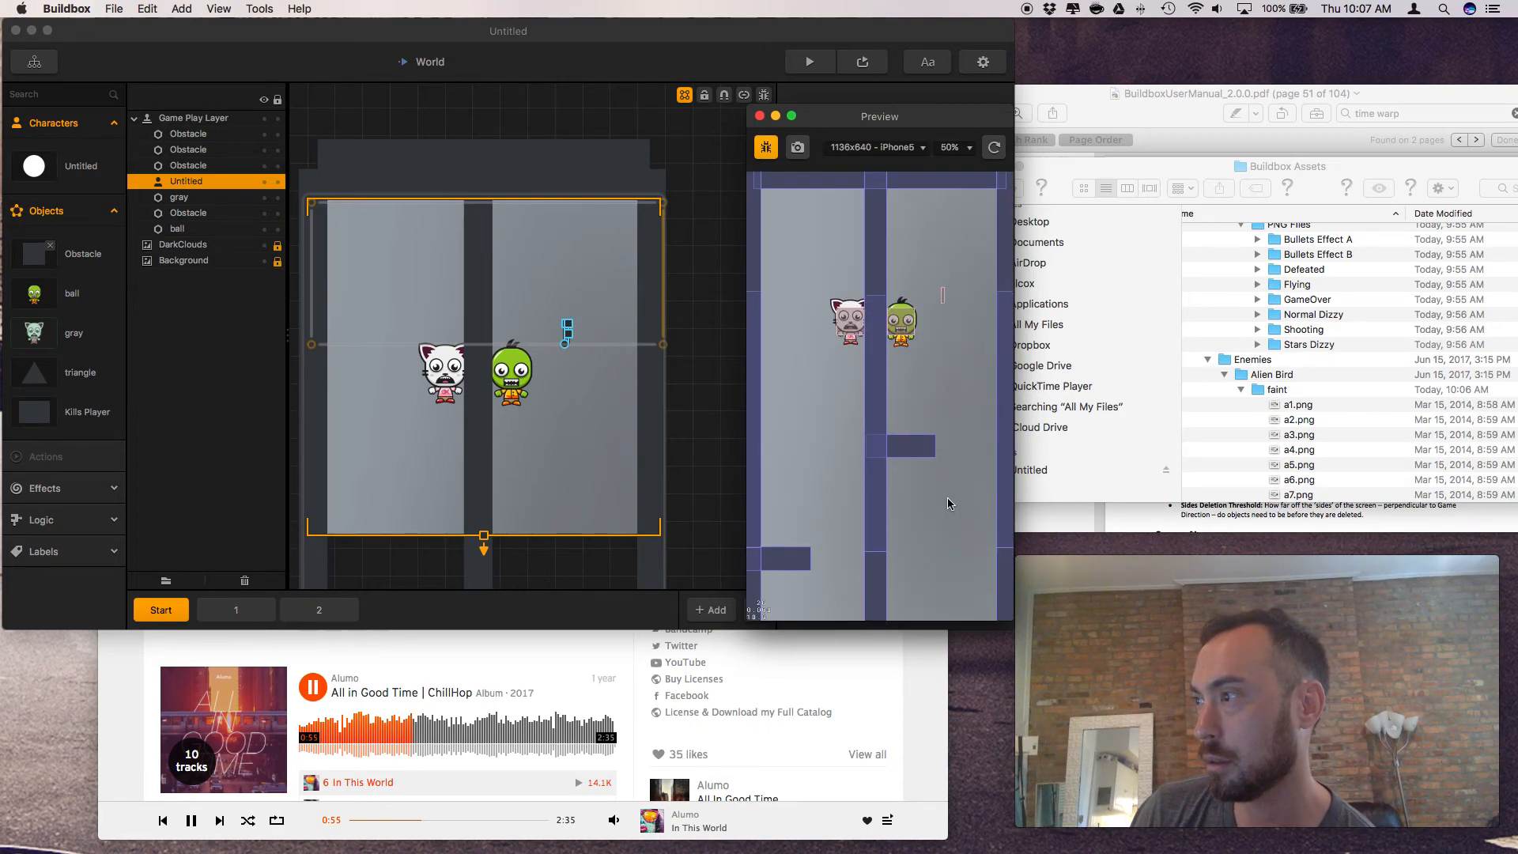
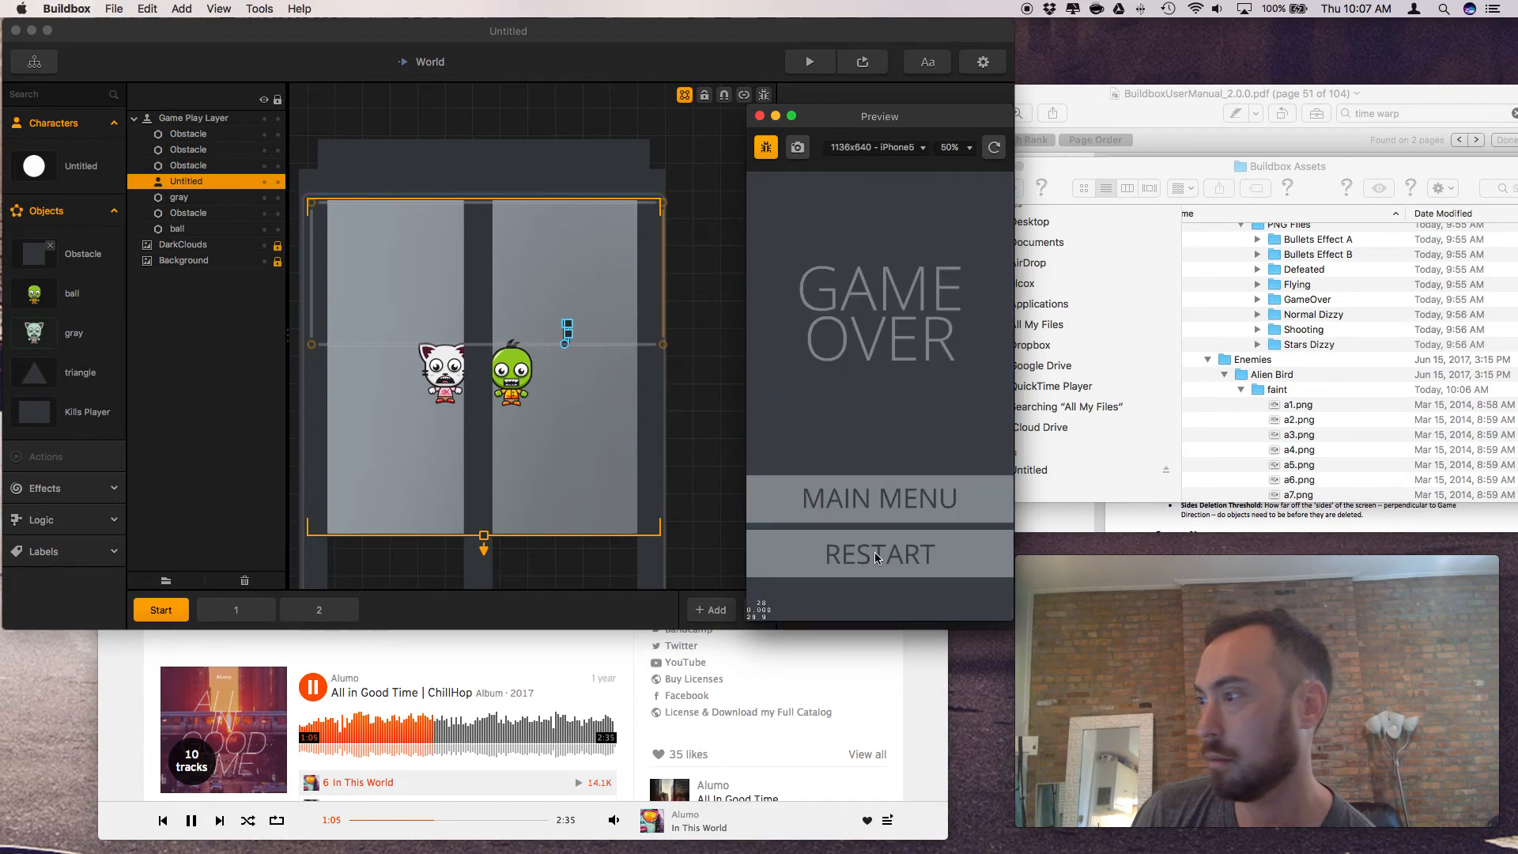
pyautogui.click(878, 552)
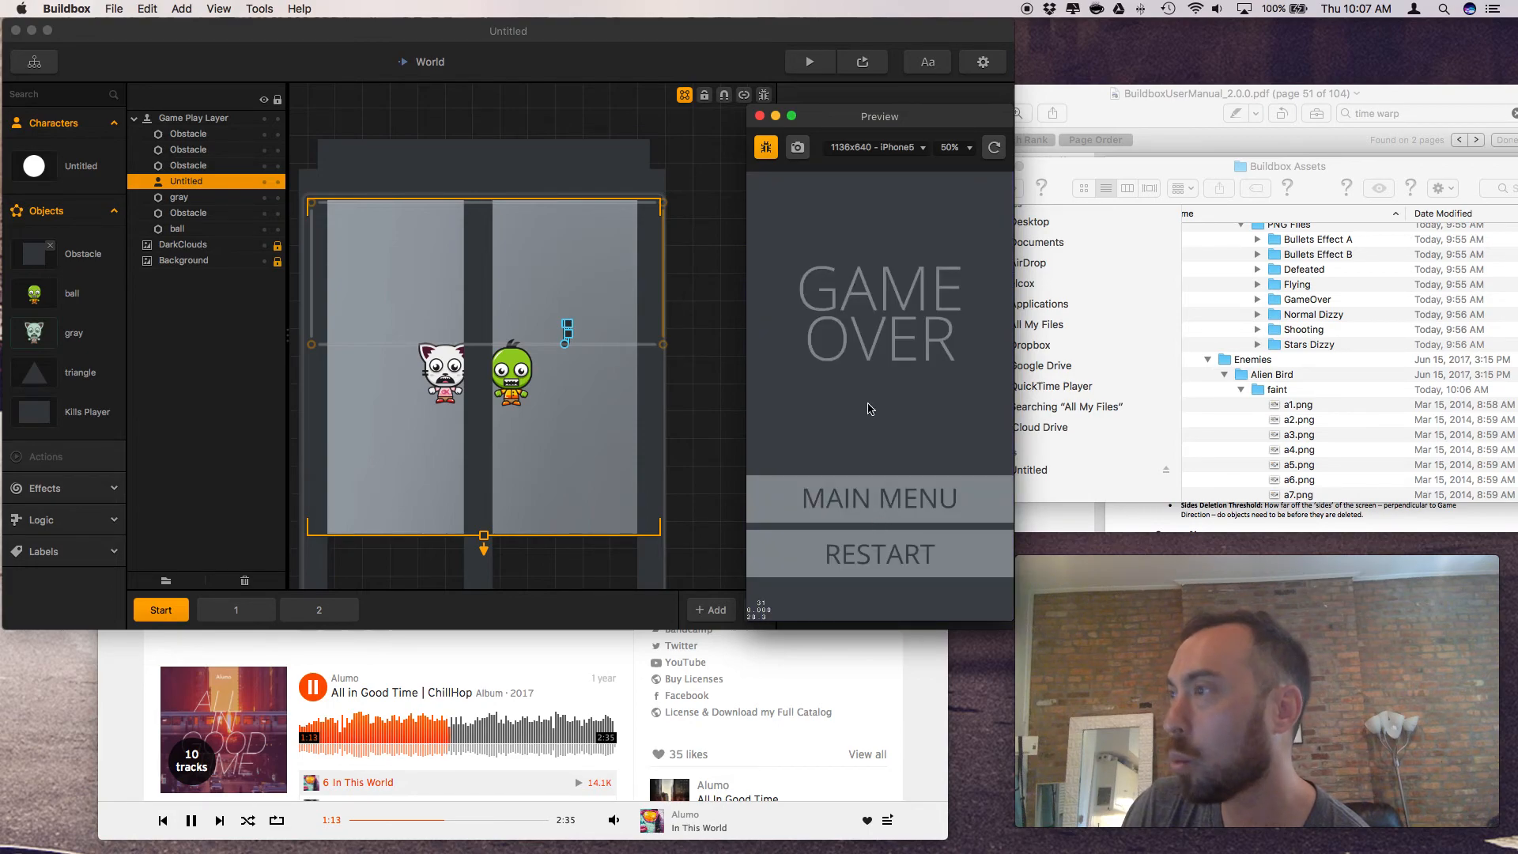
pyautogui.click(874, 558)
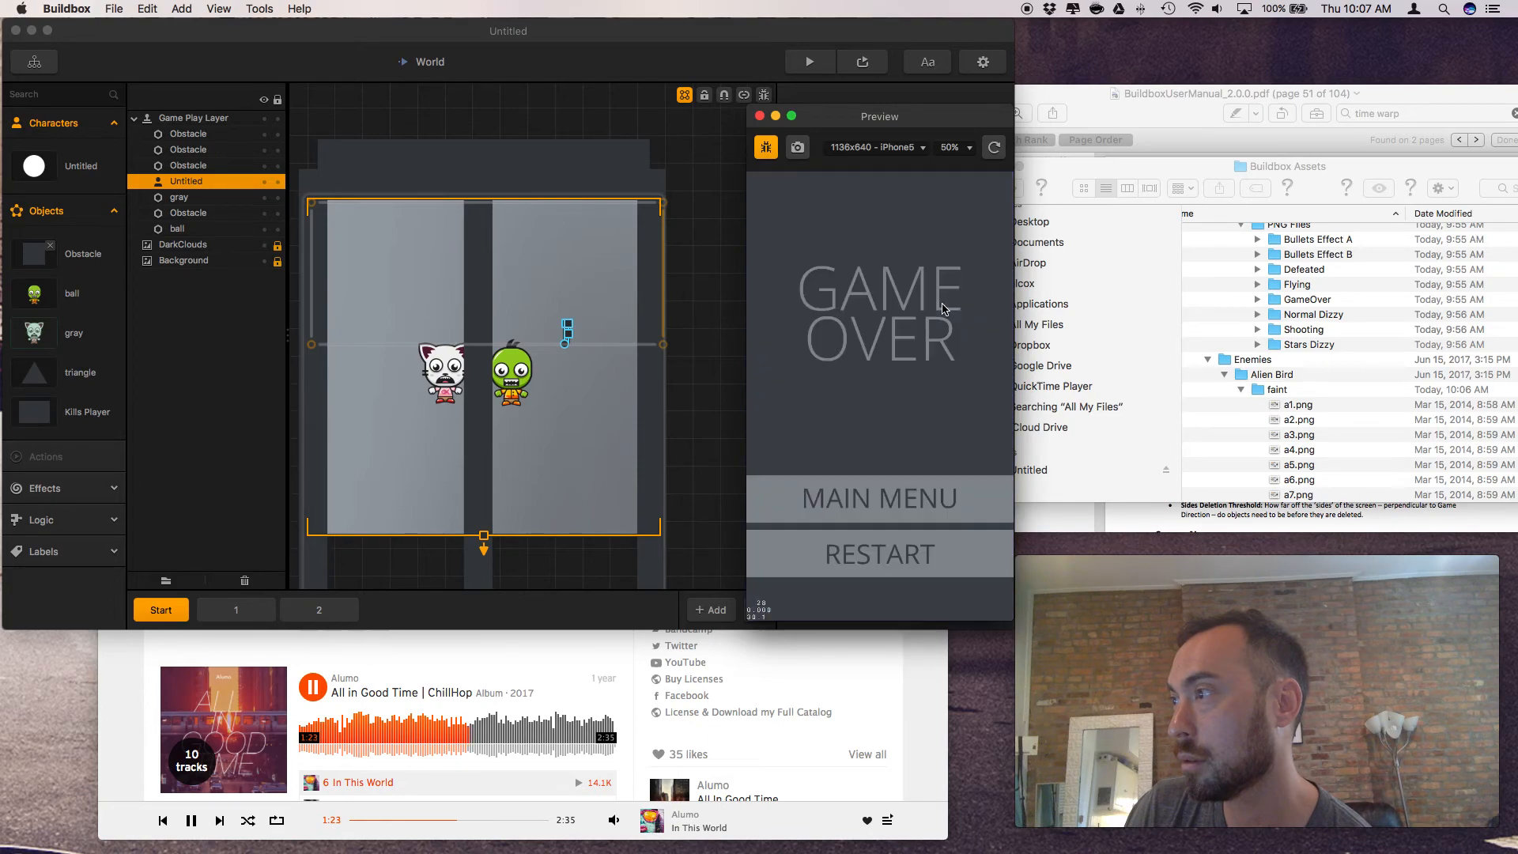
pyautogui.click(759, 117)
pyautogui.click(699, 341)
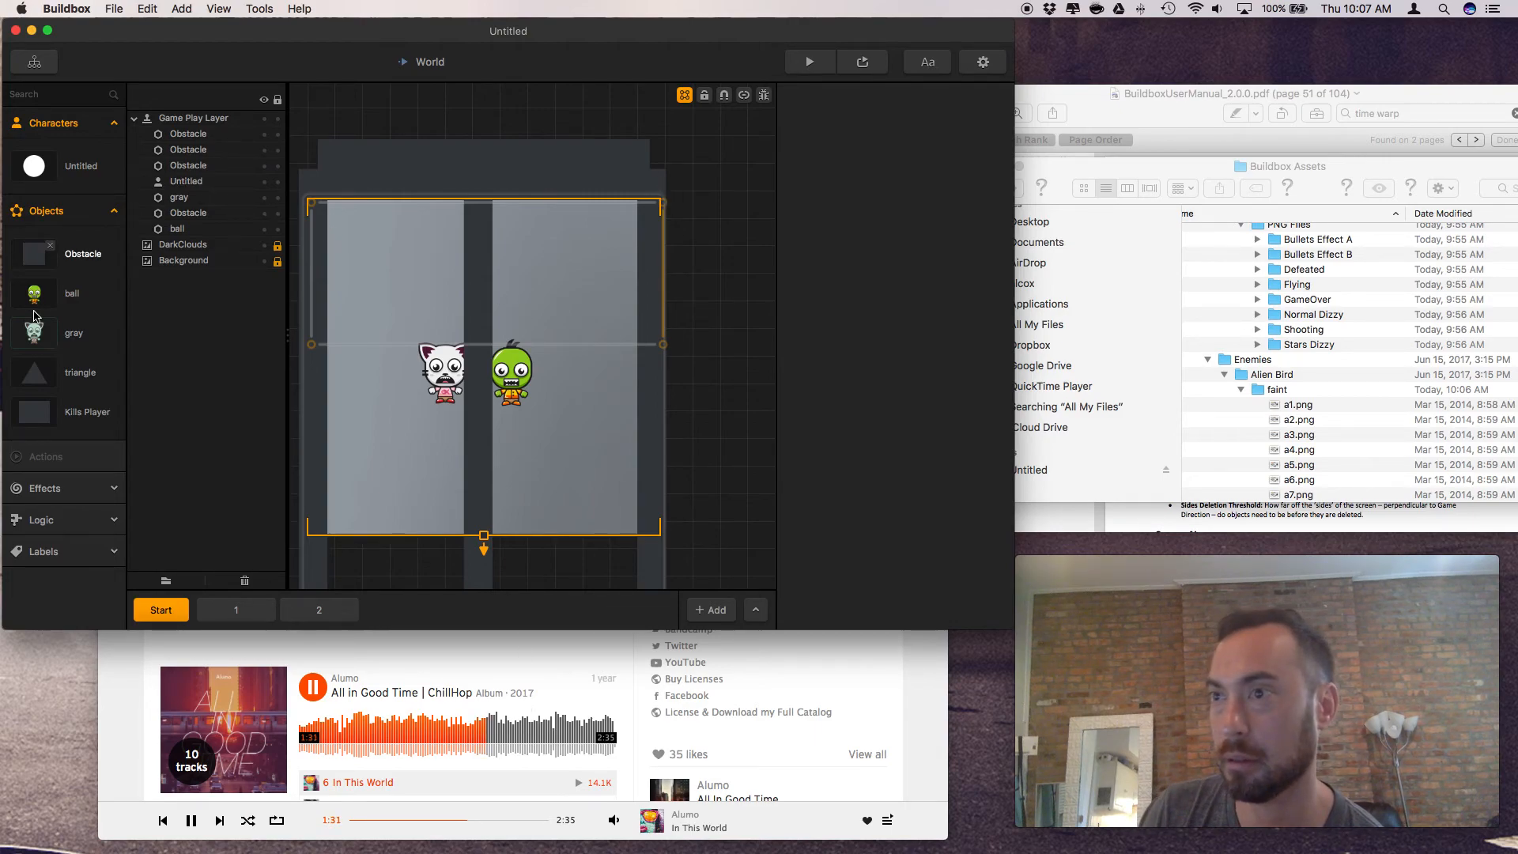
# Try a Circle collision shape on the ball object and switch it back to a fresh Polygon
pyautogui.click(74, 295)
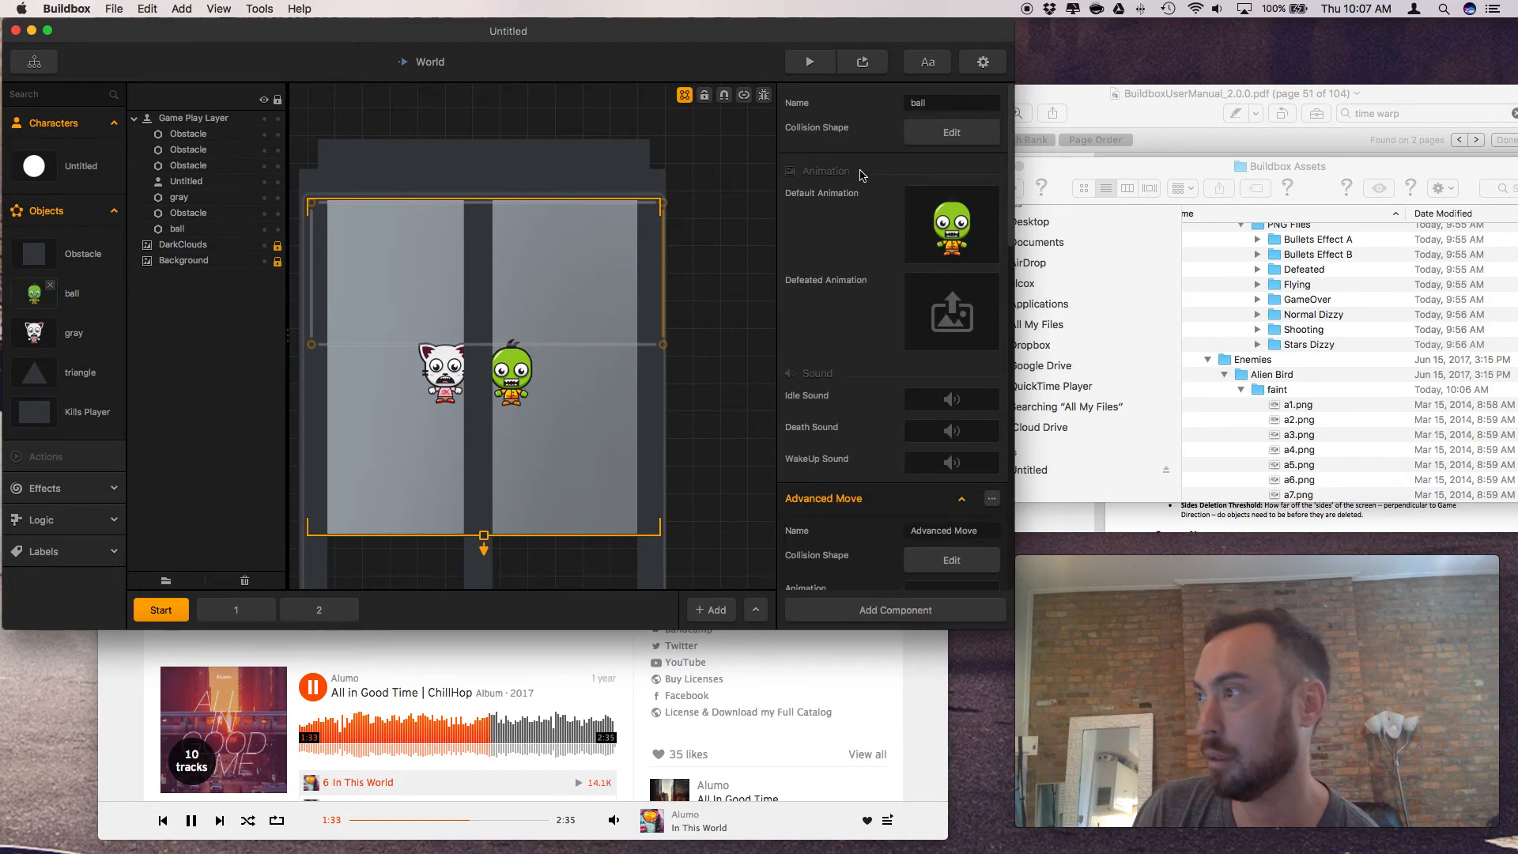
pyautogui.click(942, 135)
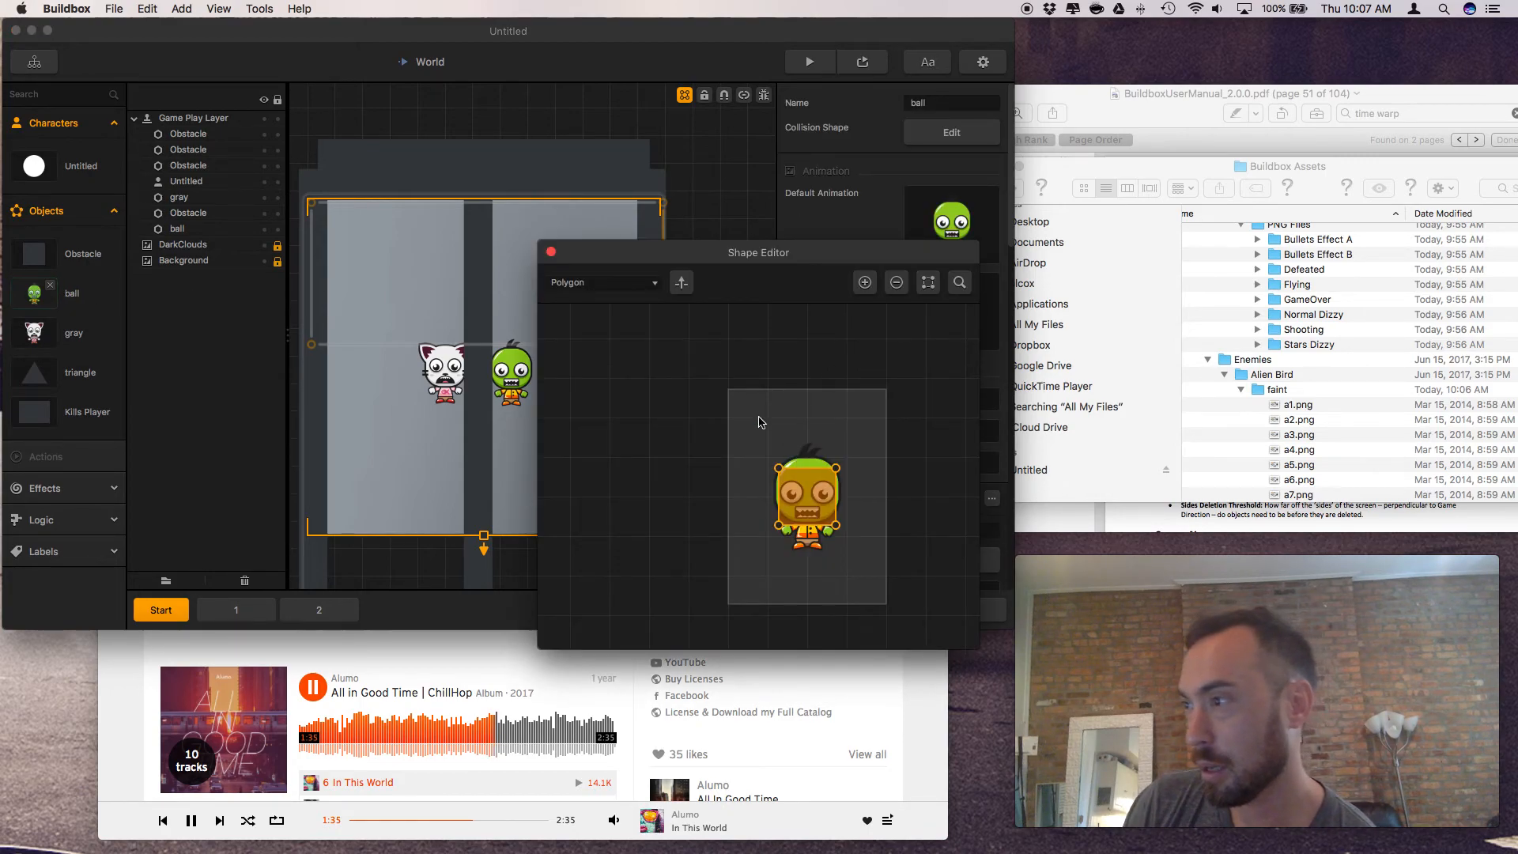
pyautogui.click(656, 284)
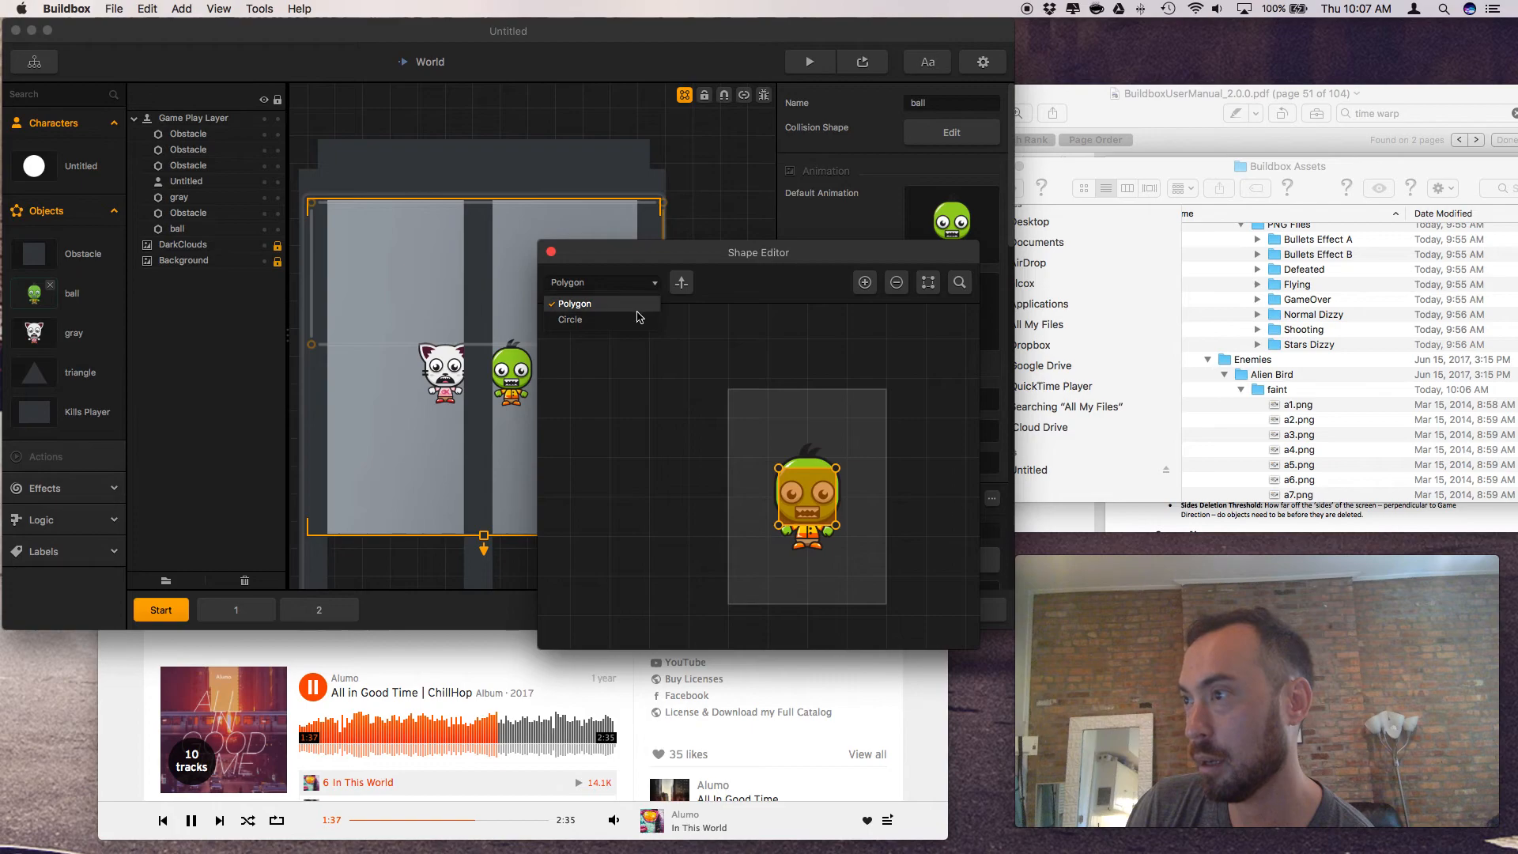
pyautogui.click(570, 319)
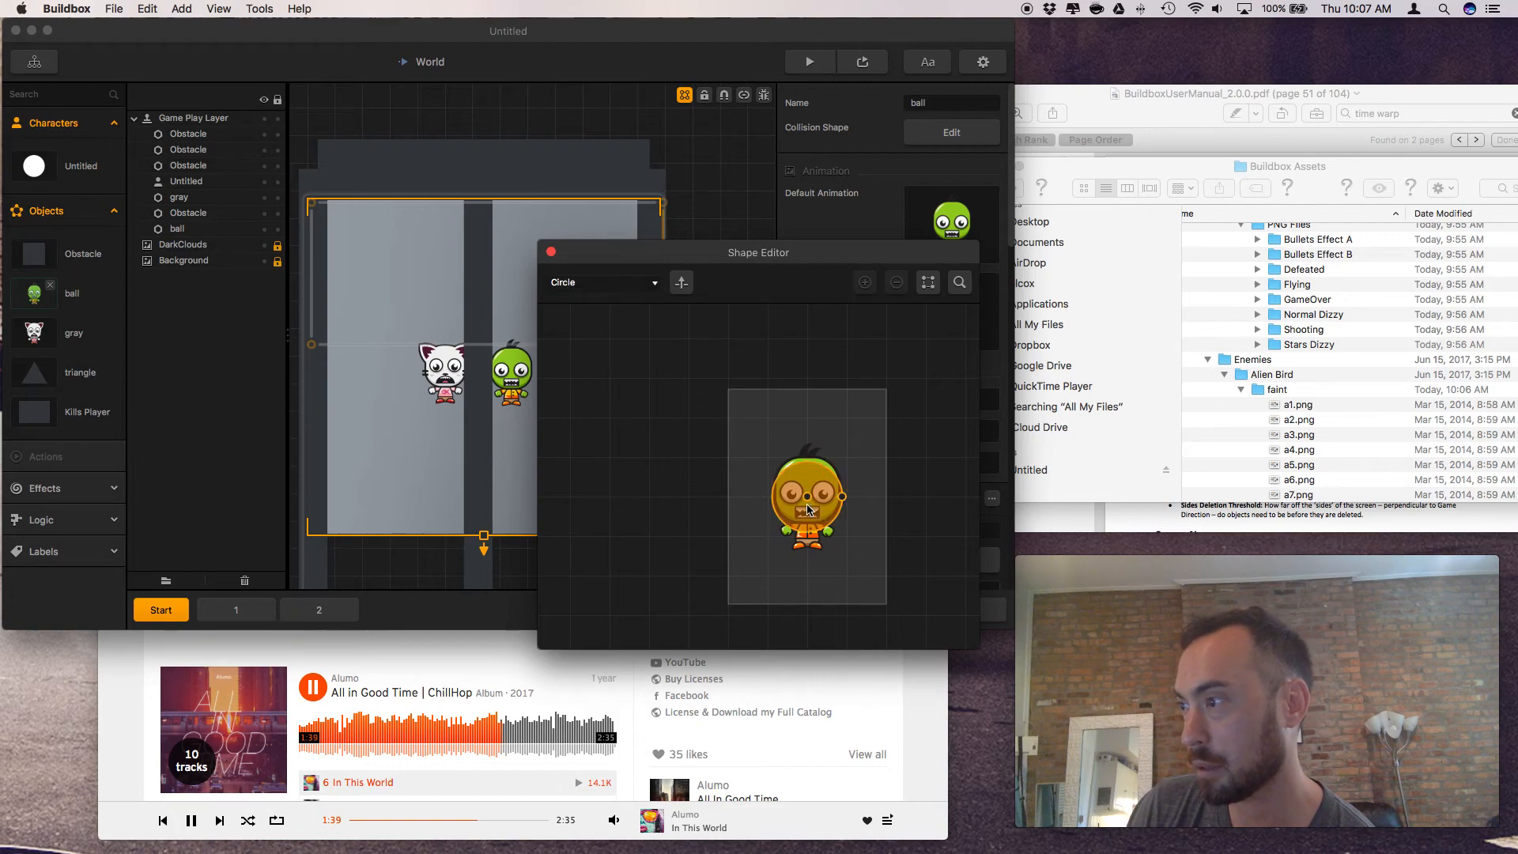
pyautogui.moveTo(808, 498)
pyautogui.mouseDown()
pyautogui.moveTo(808, 512)
pyautogui.moveTo(835, 501)
pyautogui.mouseUp()
pyautogui.click(656, 282)
pyautogui.click(633, 307)
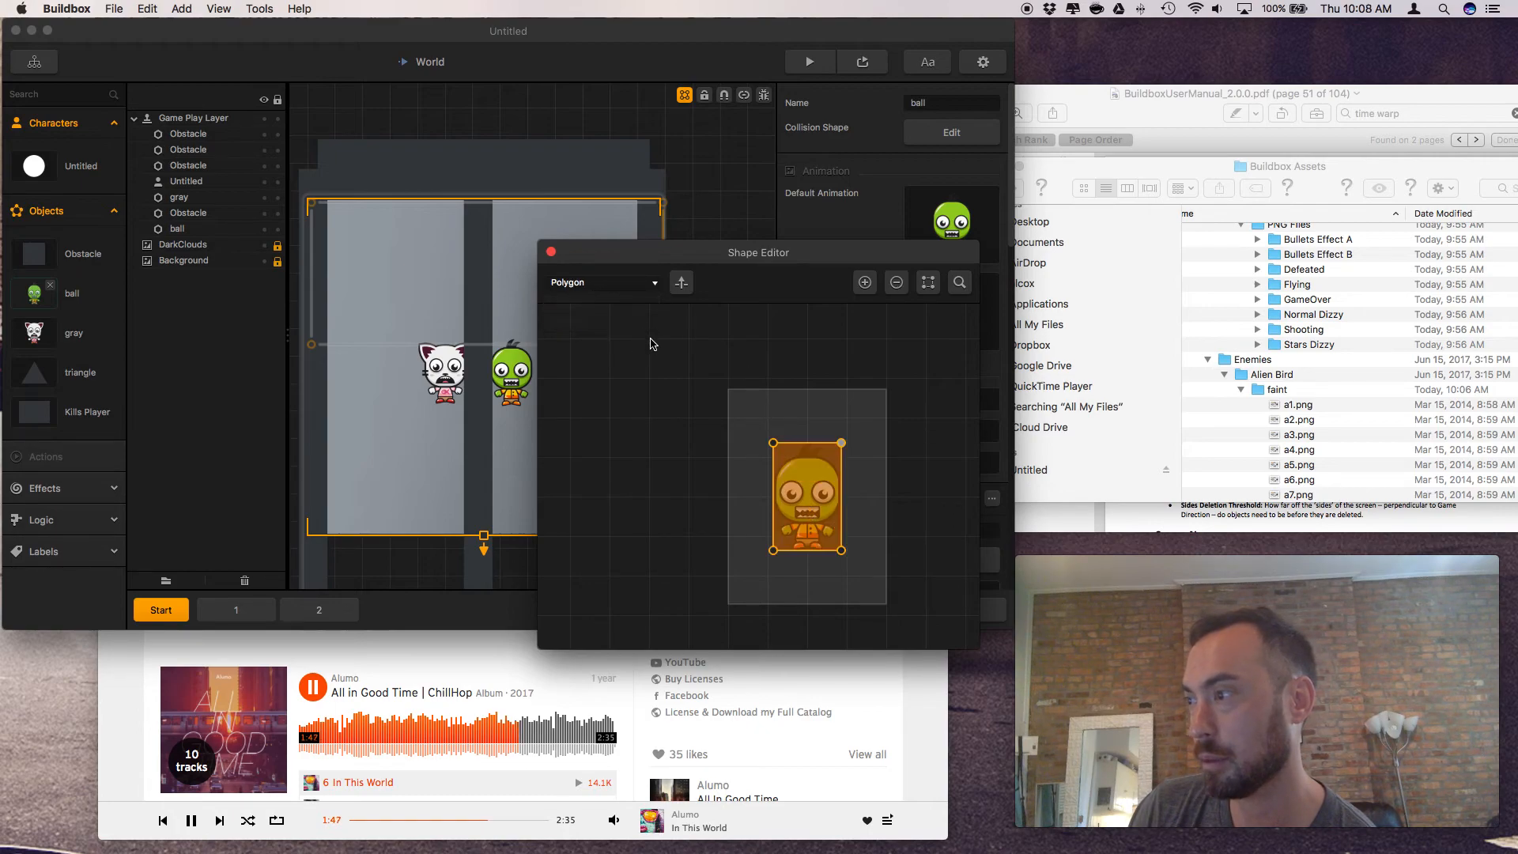
# Pull the ball's polygon collision corners inward to fit the green character's head and feet, and close the Shape Editor
pyautogui.moveTo(841, 551); pyautogui.dragTo(798, 551)
pyautogui.moveTo(771, 445); pyautogui.dragTo(780, 464)
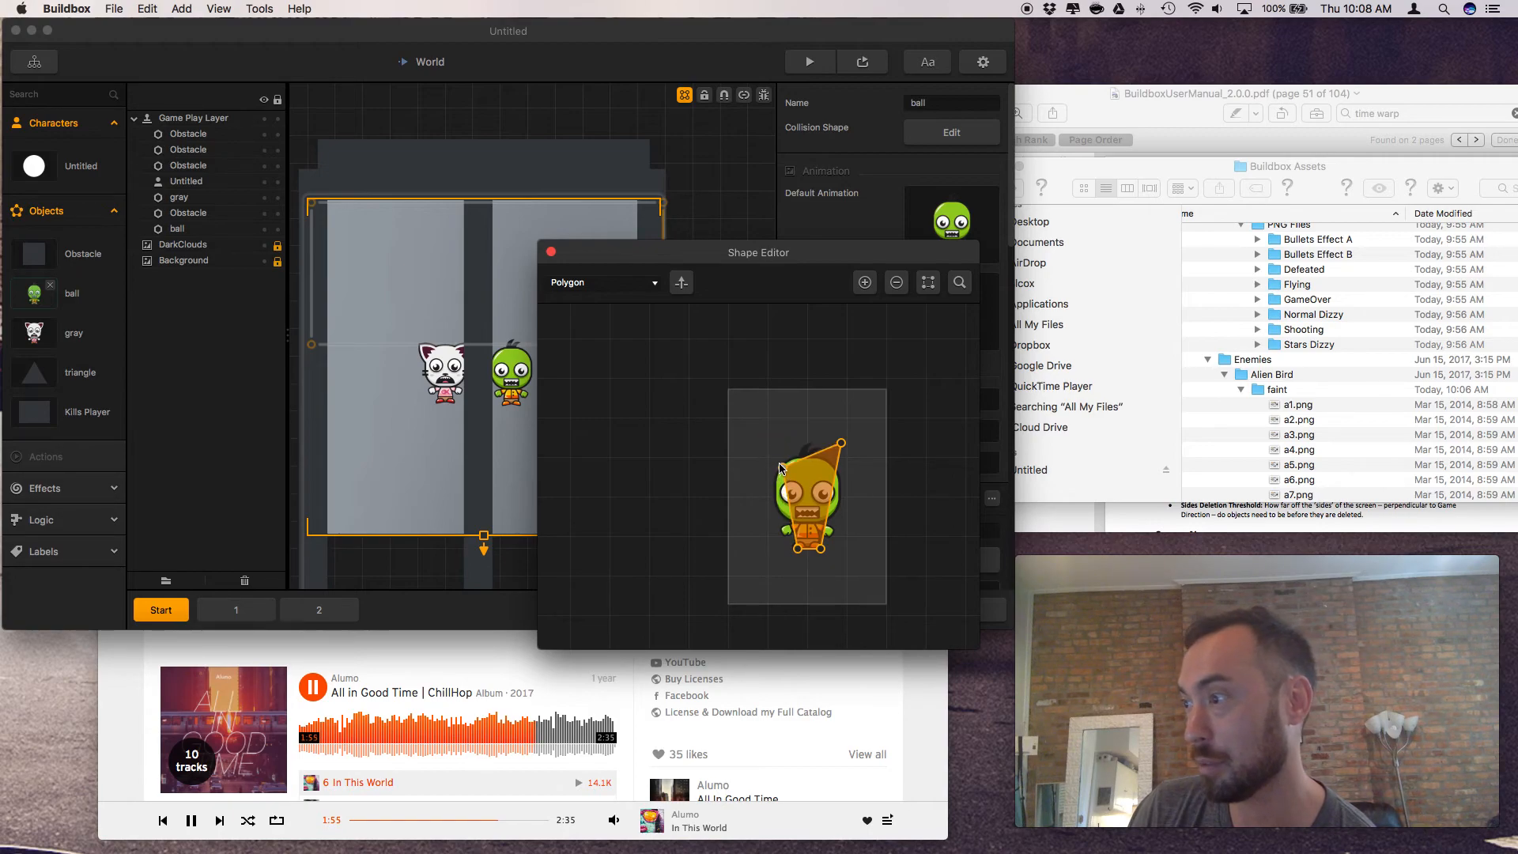
pyautogui.moveTo(842, 445); pyautogui.dragTo(834, 466)
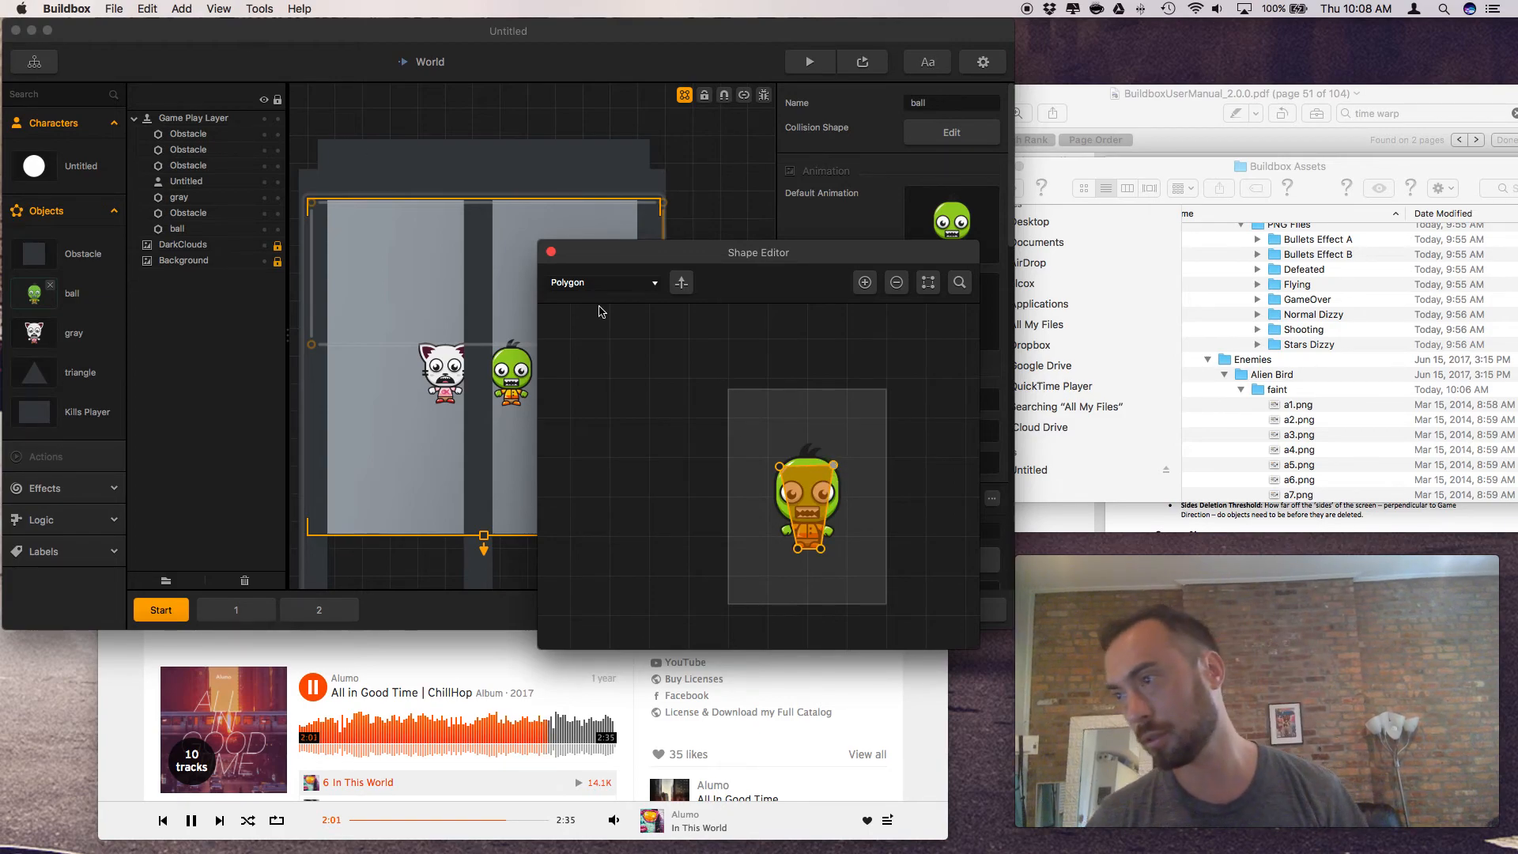
pyautogui.click(551, 252)
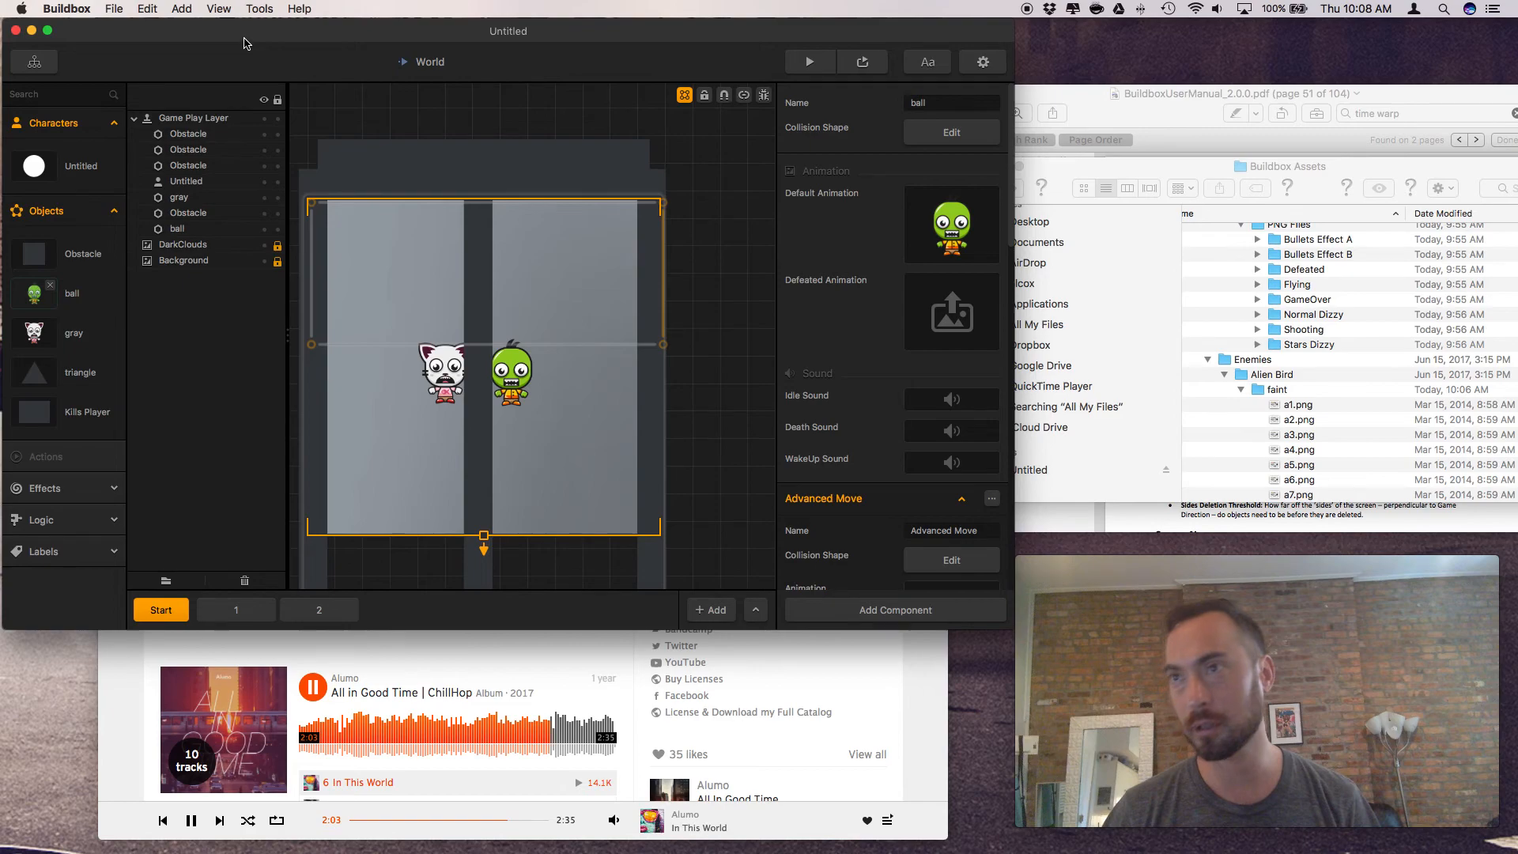
# Start saving the project and browse to the BuildBox folder inside Game Dev on Google Drive
pyautogui.click(114, 9)
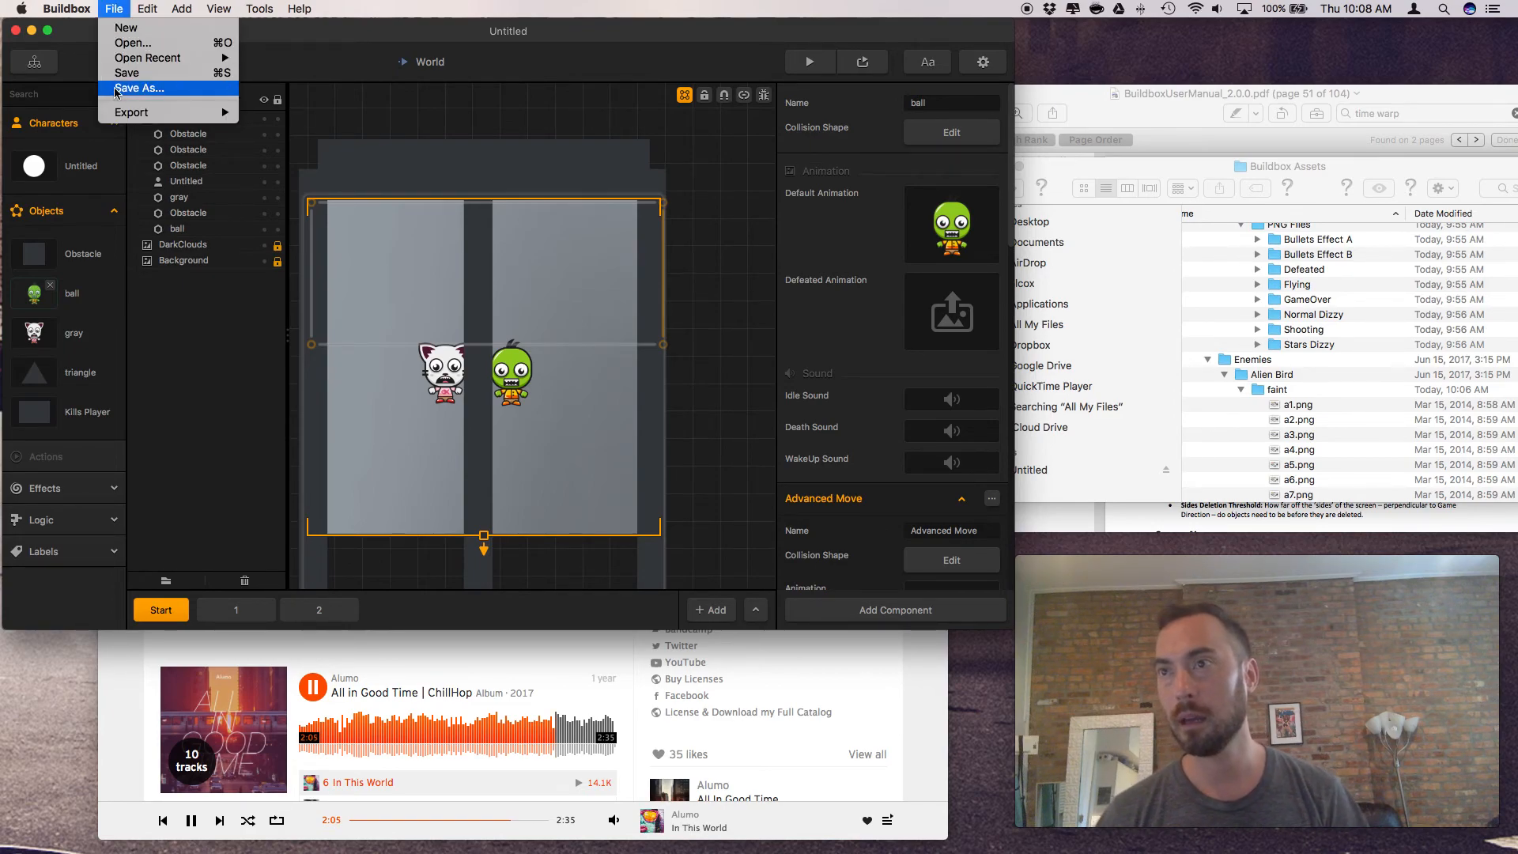
pyautogui.click(540, 240)
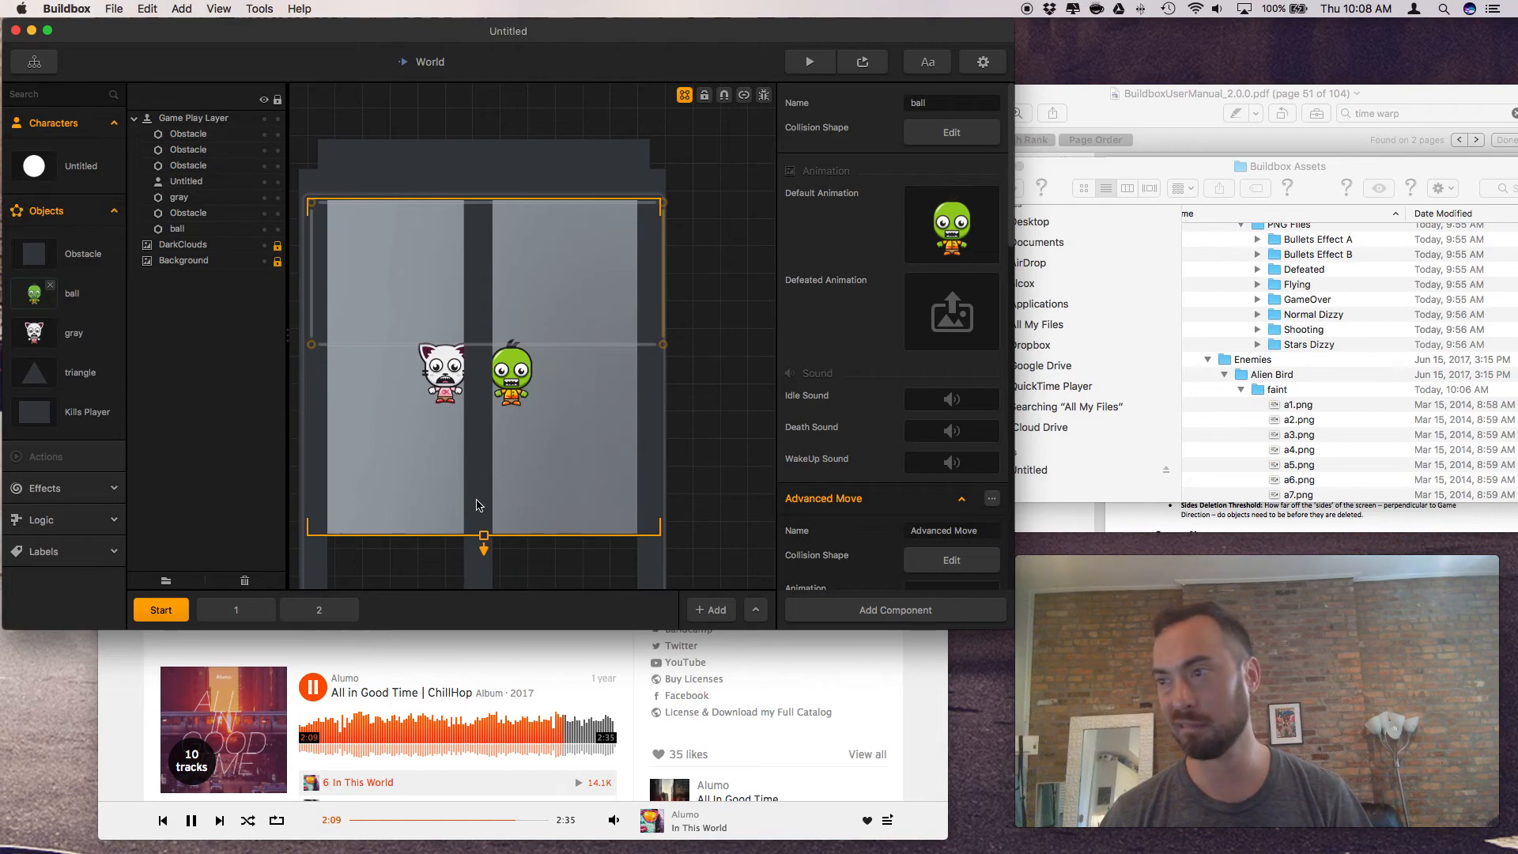
pyautogui.press('super+s')
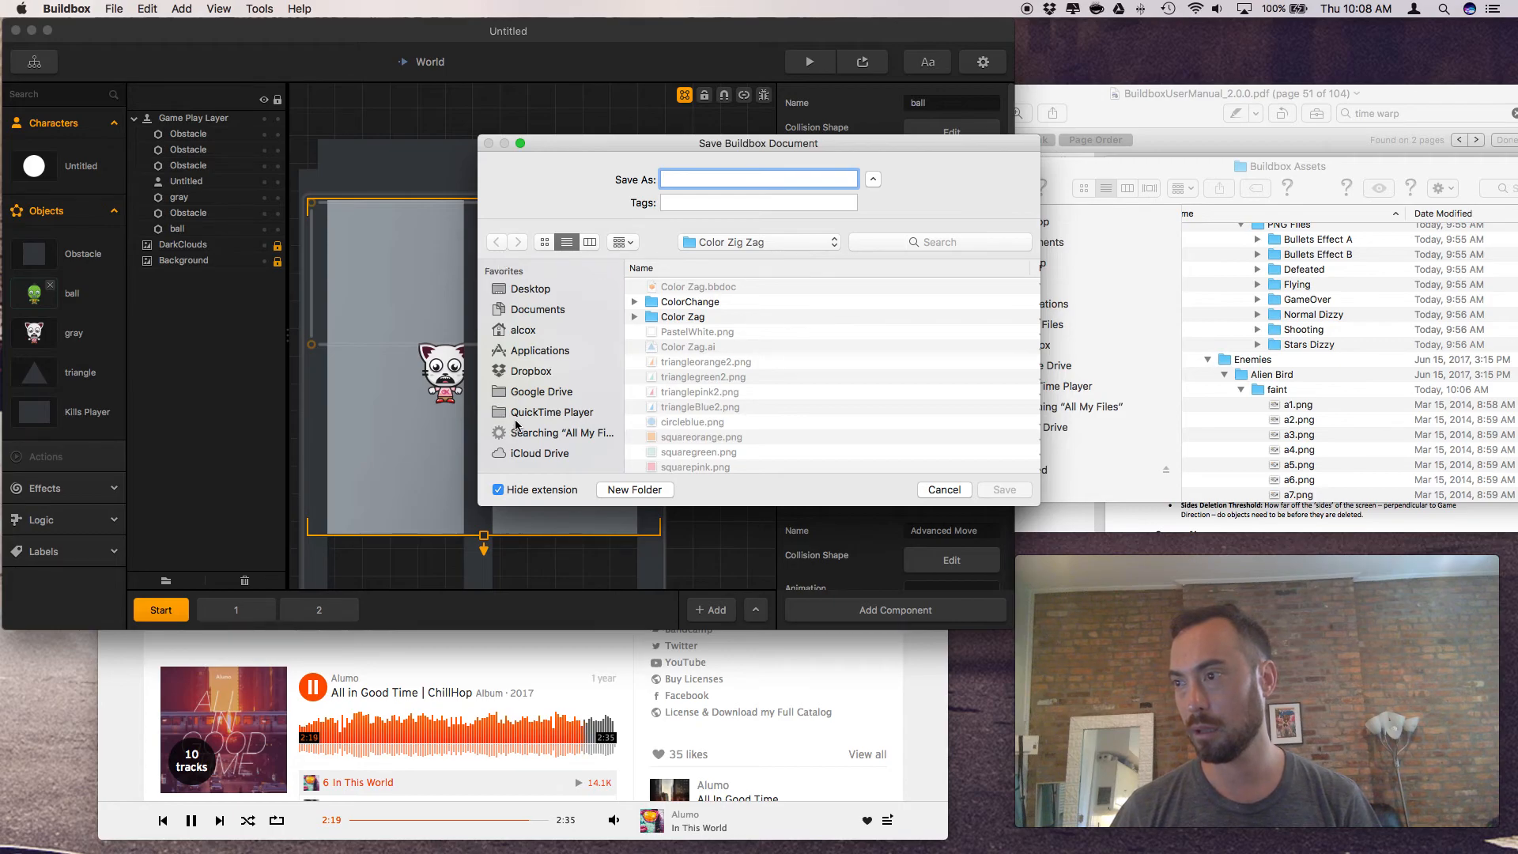
pyautogui.click(526, 393)
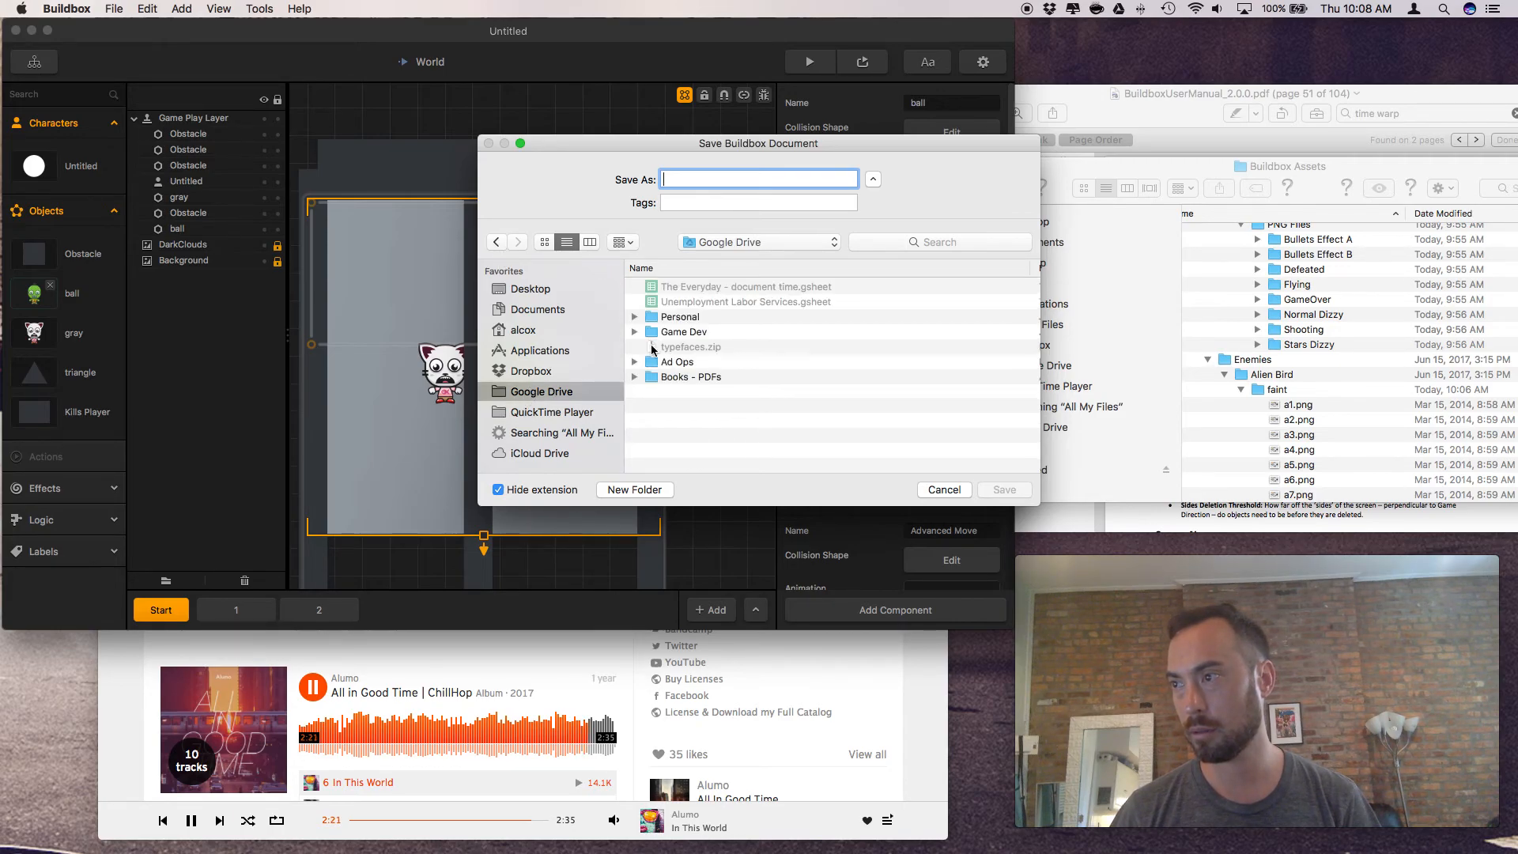
pyautogui.doubleClick(670, 333)
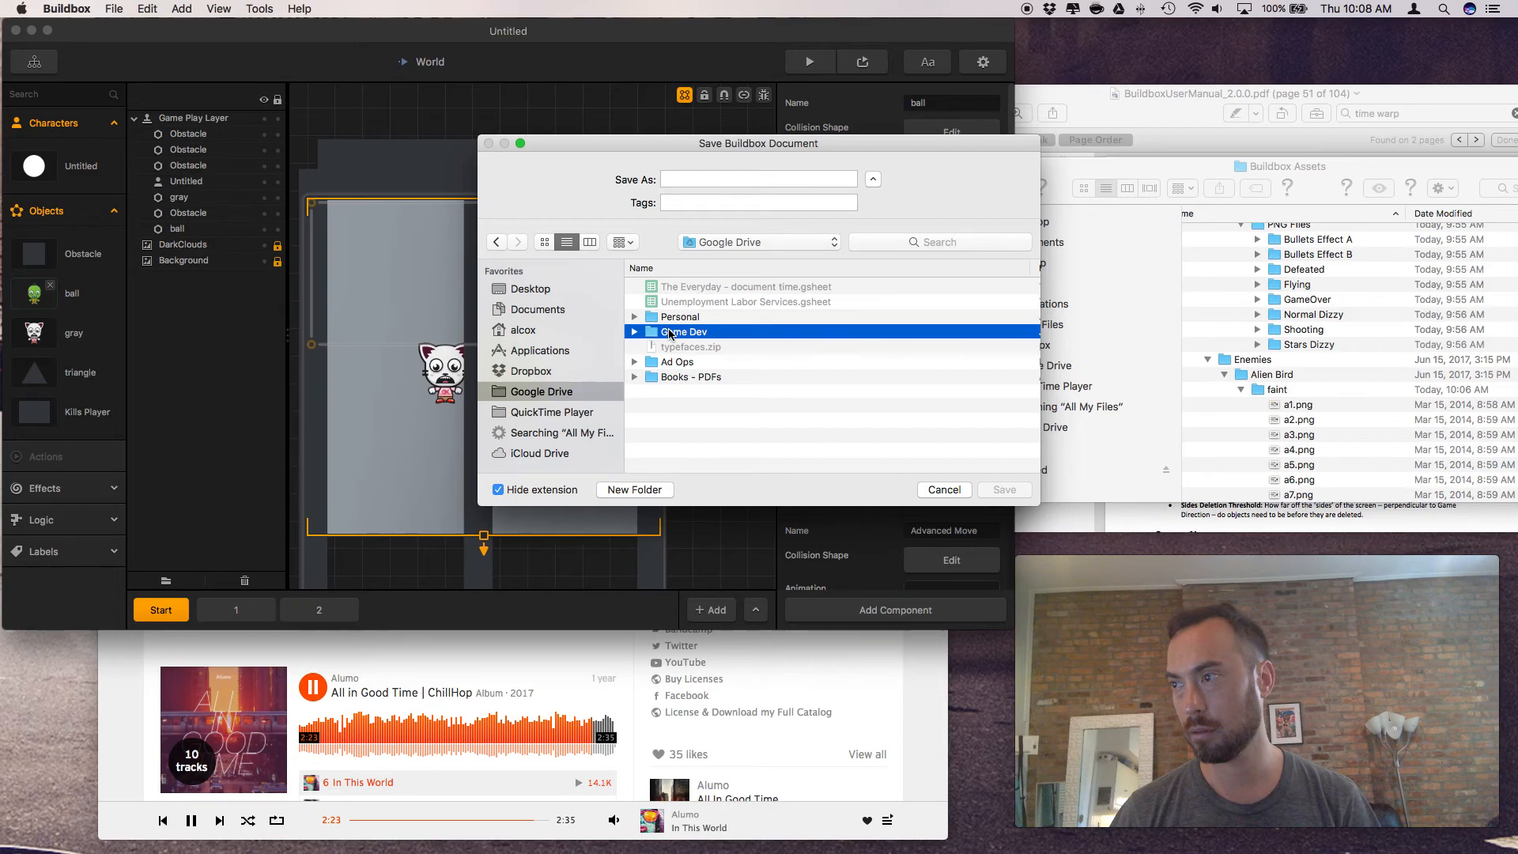
pyautogui.click(677, 302)
pyautogui.doubleClick(677, 302)
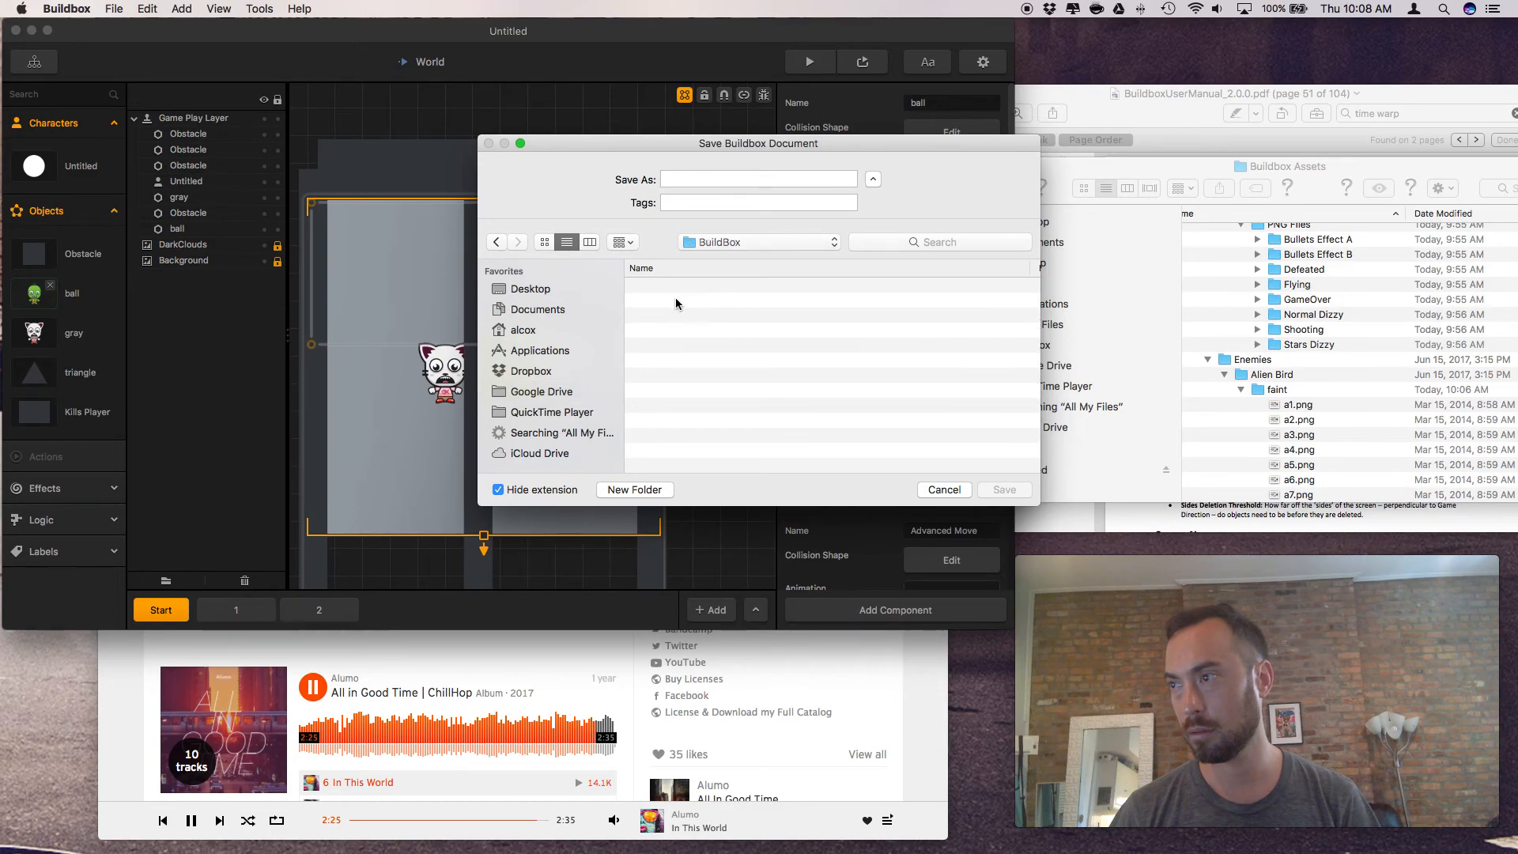
# Create a folder named GameType Series with a folder named Twitch Switch- Falling Down inside it
pyautogui.click(653, 492)
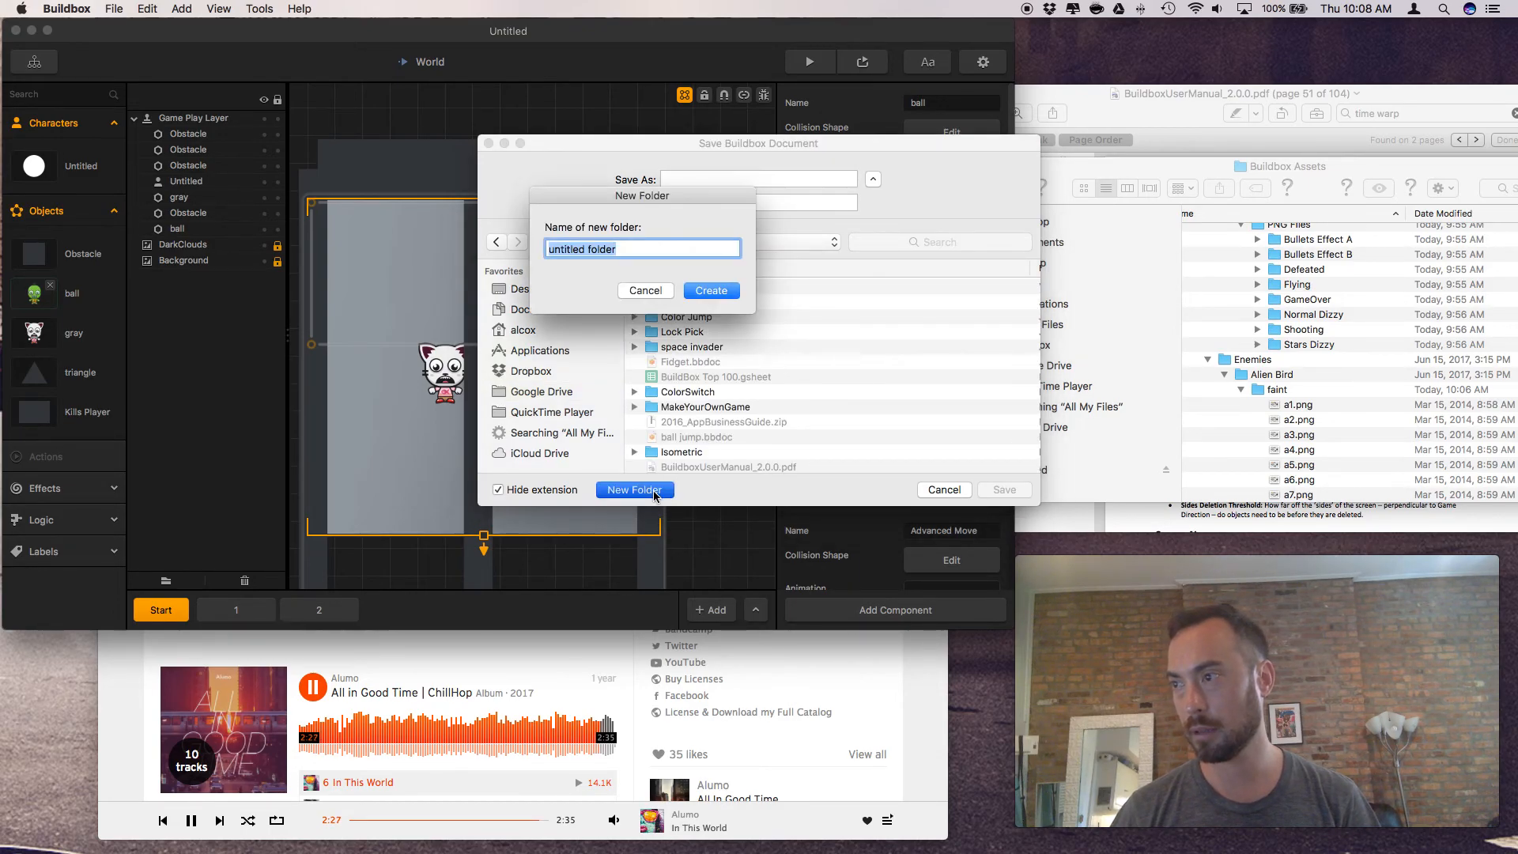
pyautogui.write('Game')
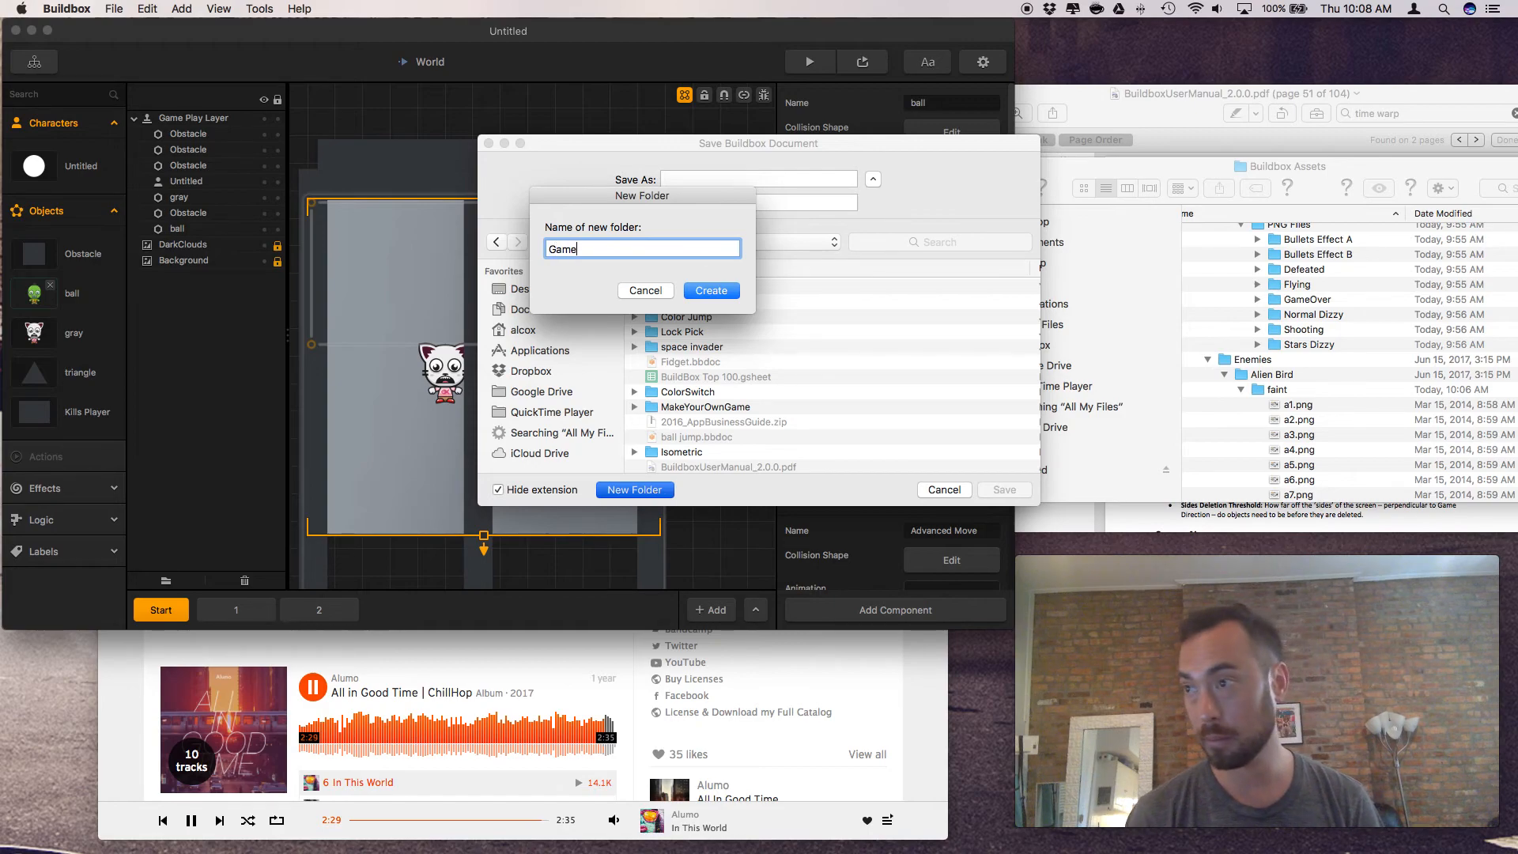
pyautogui.write('Type Series')
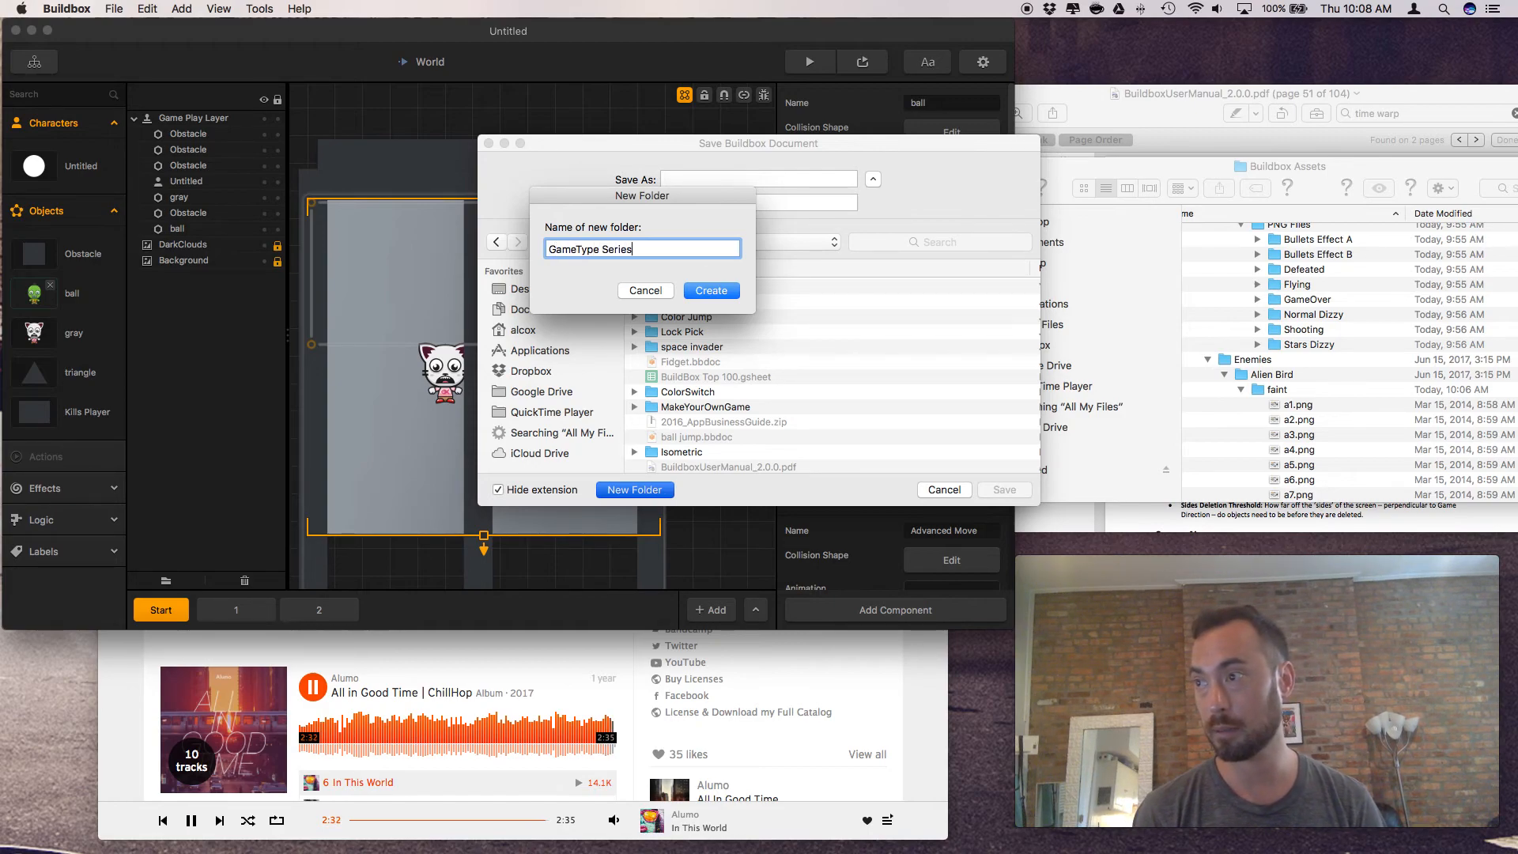
pyautogui.press('Return')
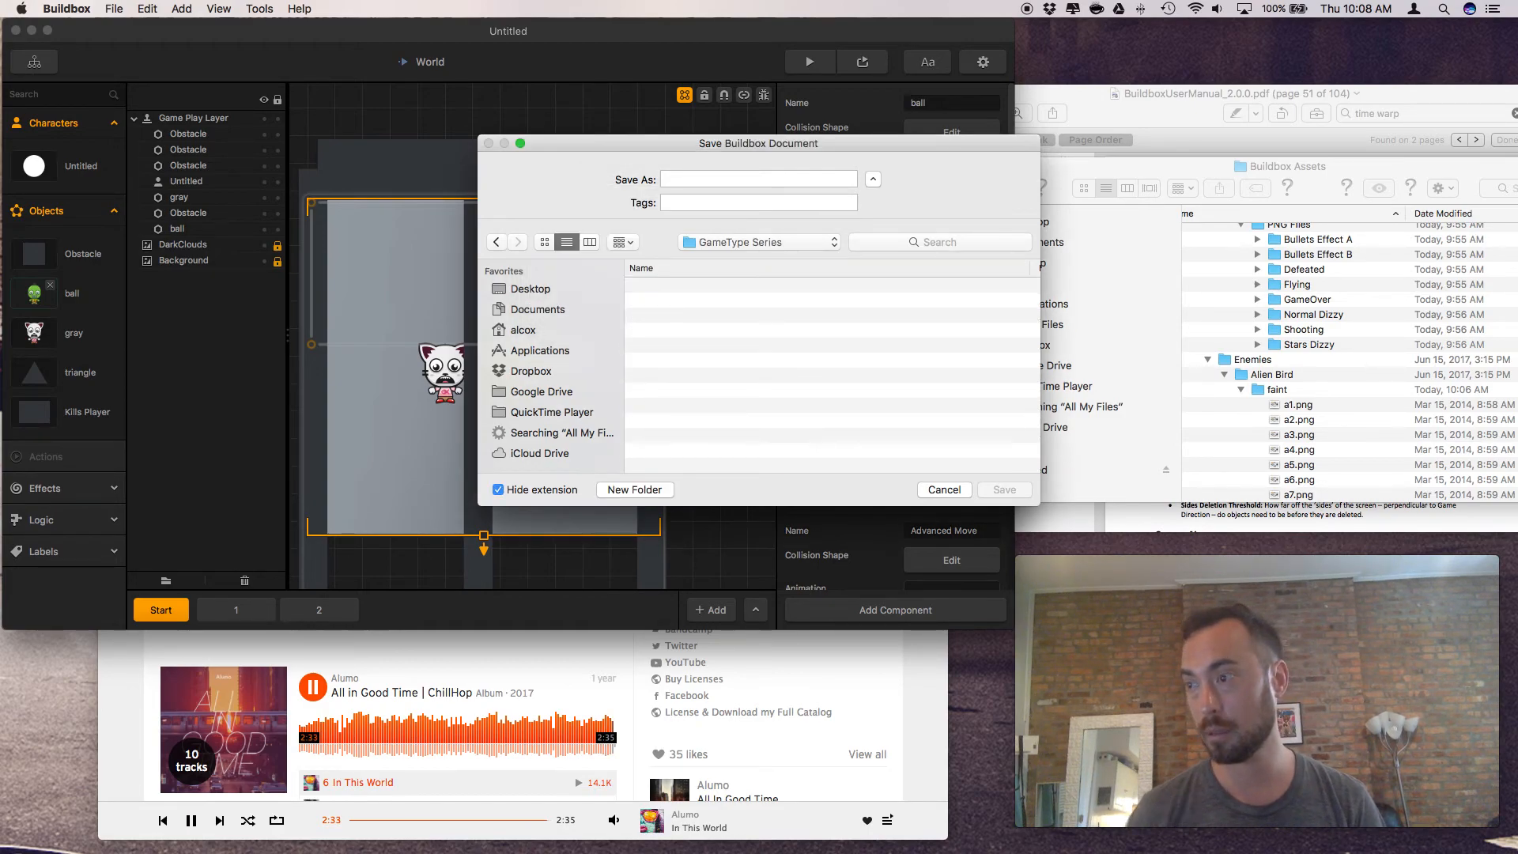
pyautogui.click(619, 491)
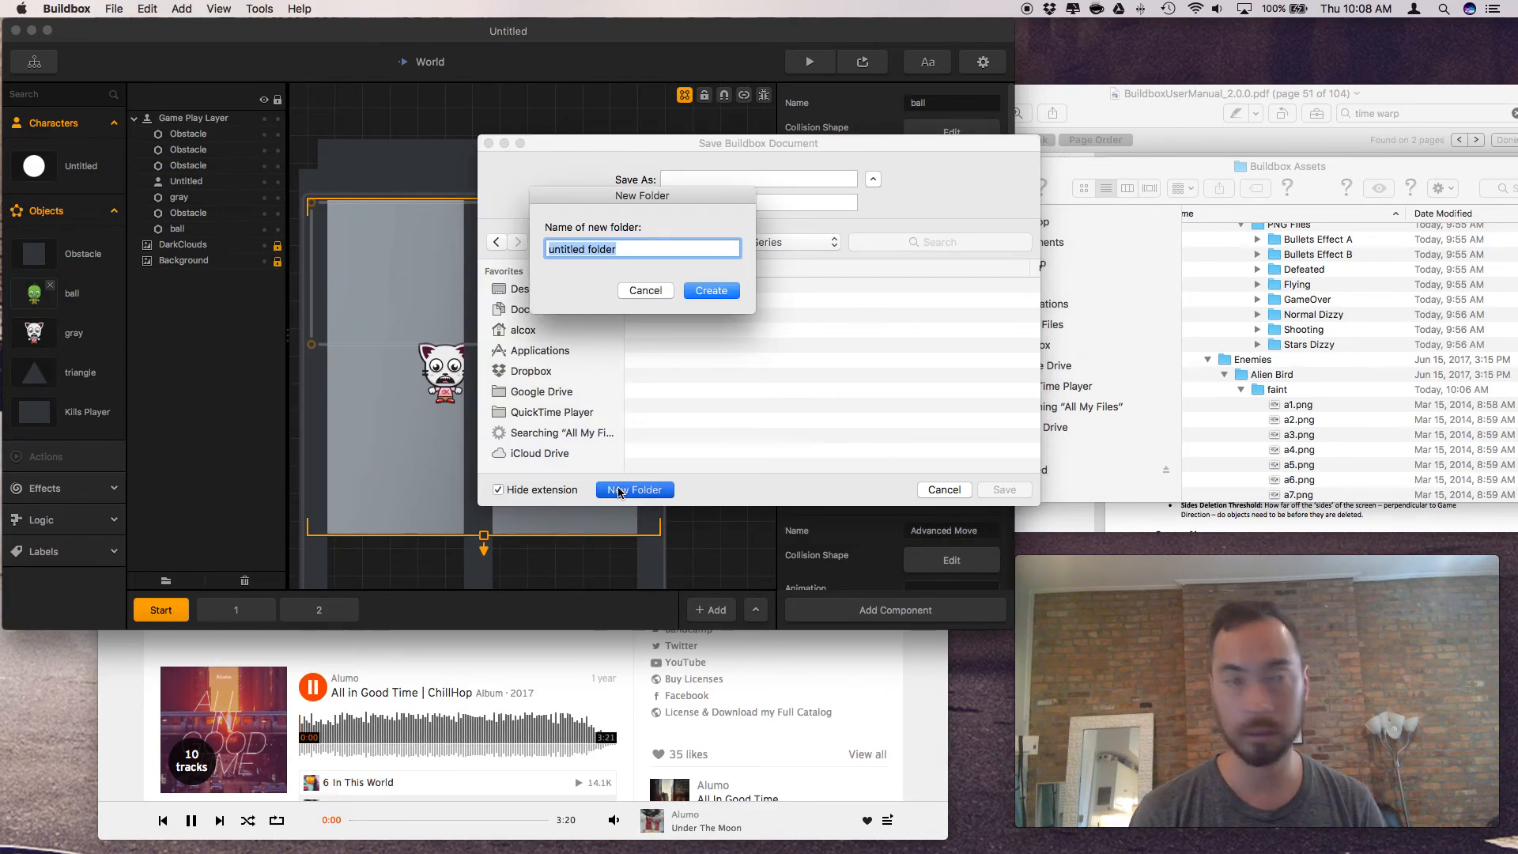
pyautogui.write('Twitch Switch- Falling Down')
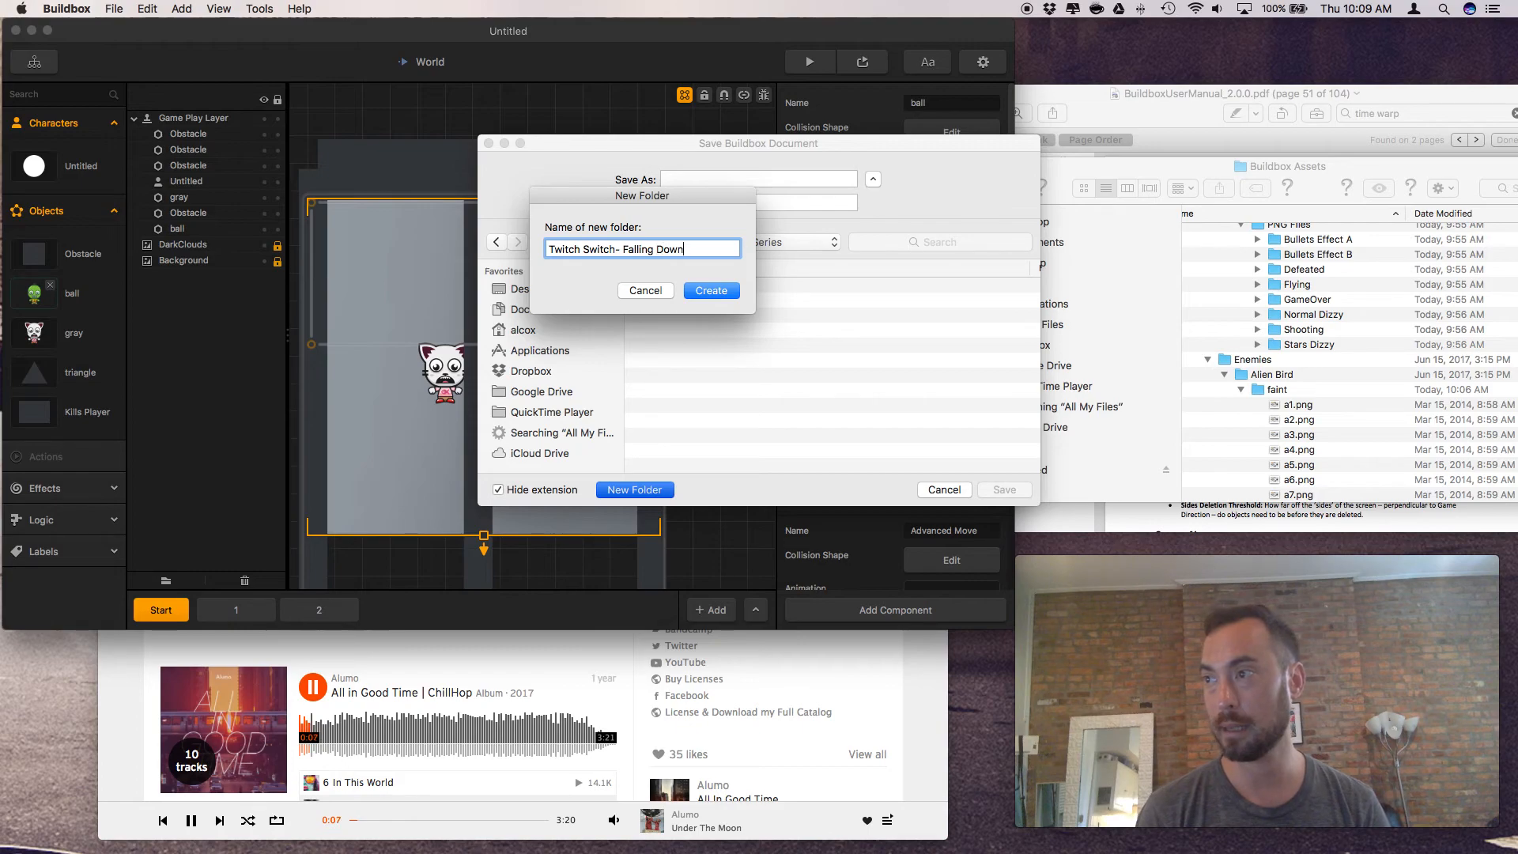
pyautogui.press('Return')
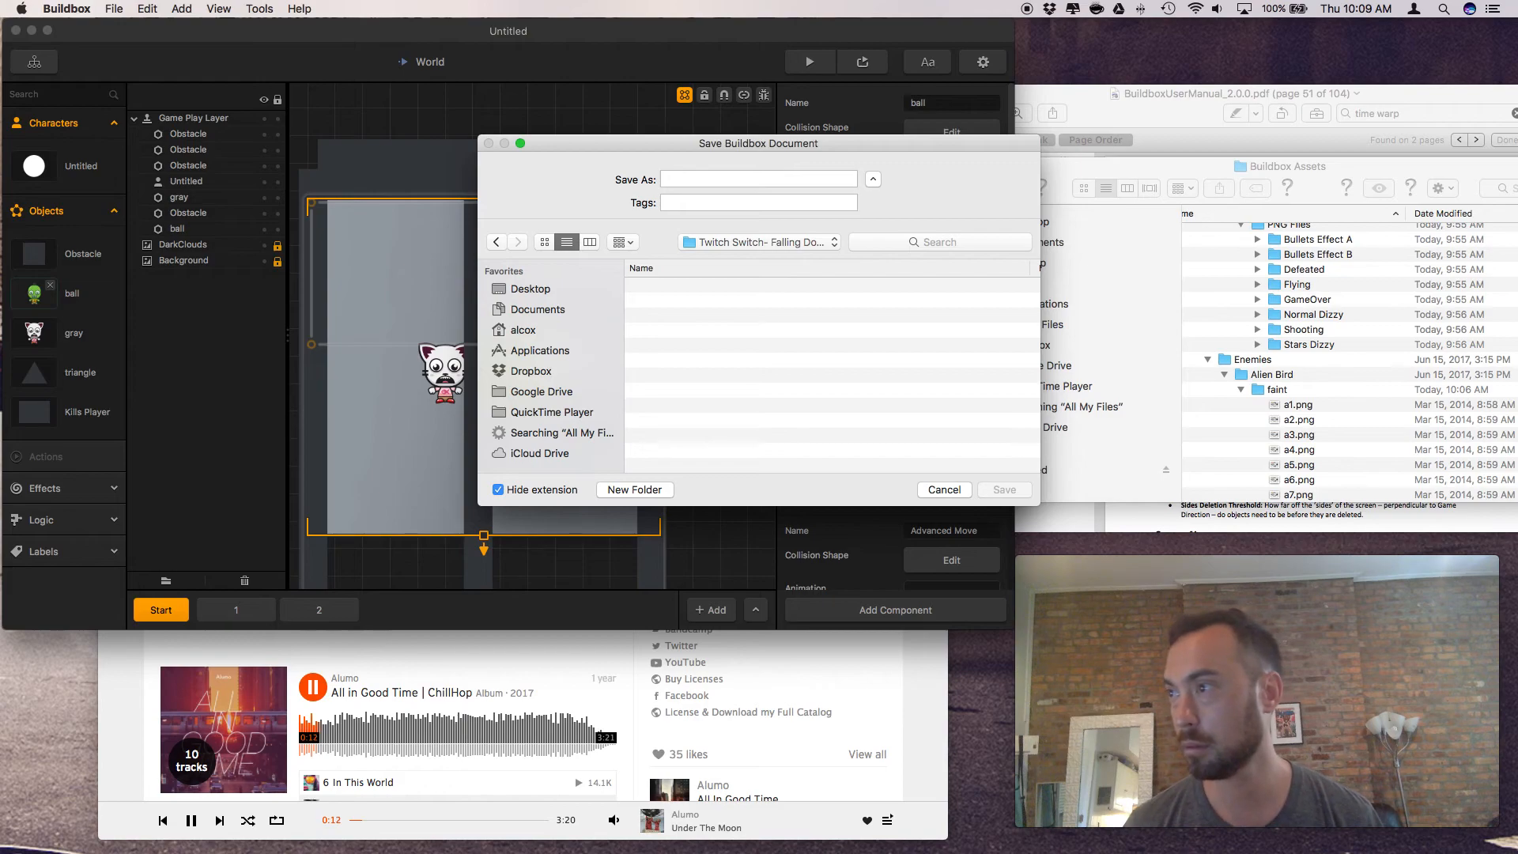
# Save the project as Falling Down in the Twitch Switch- Falling Down folder
pyautogui.click(772, 179)
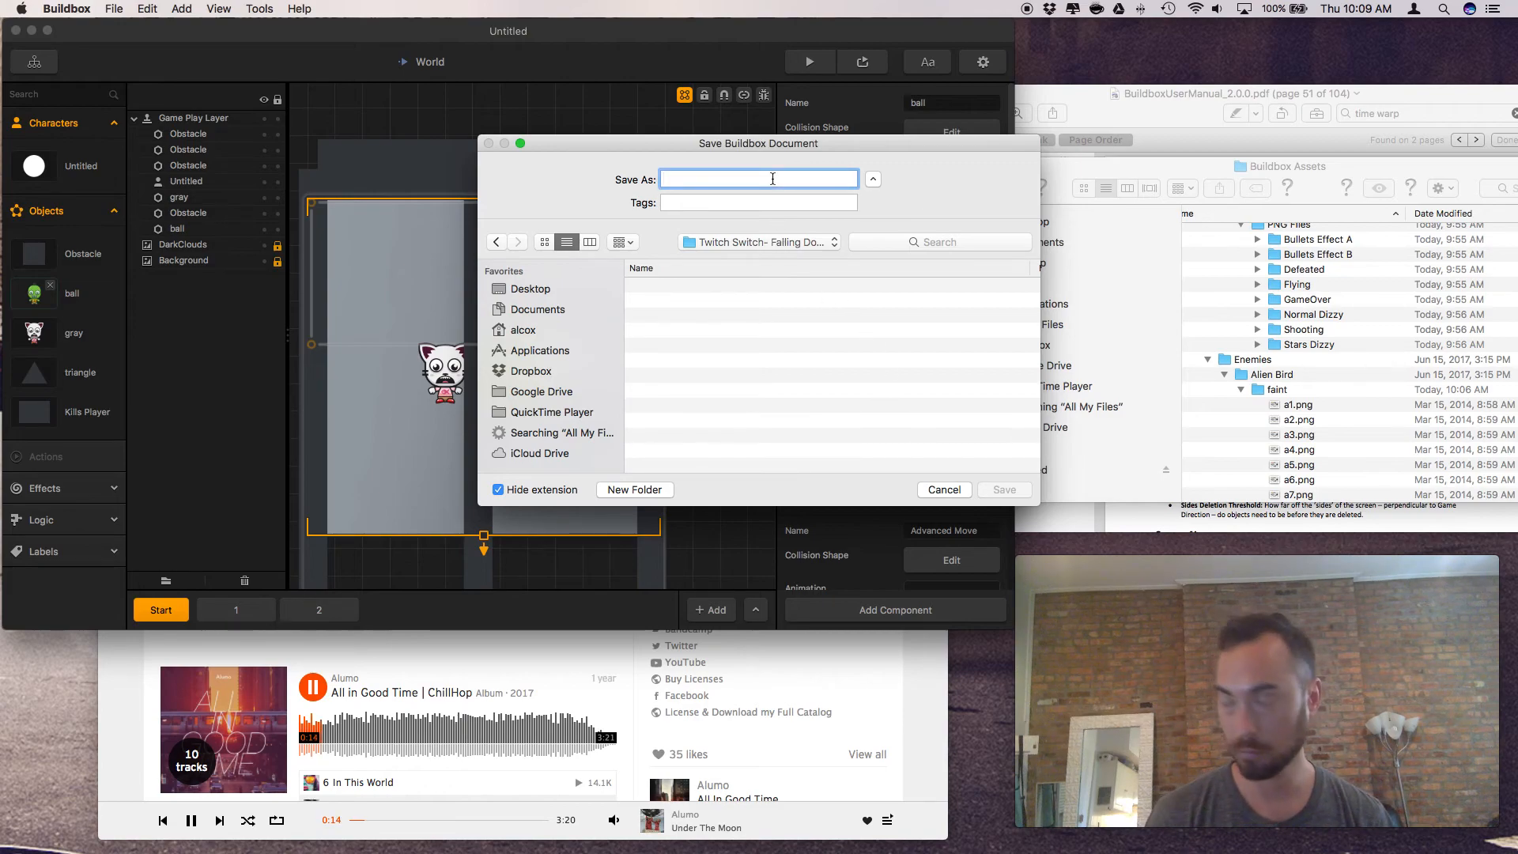
pyautogui.write('Falling Down')
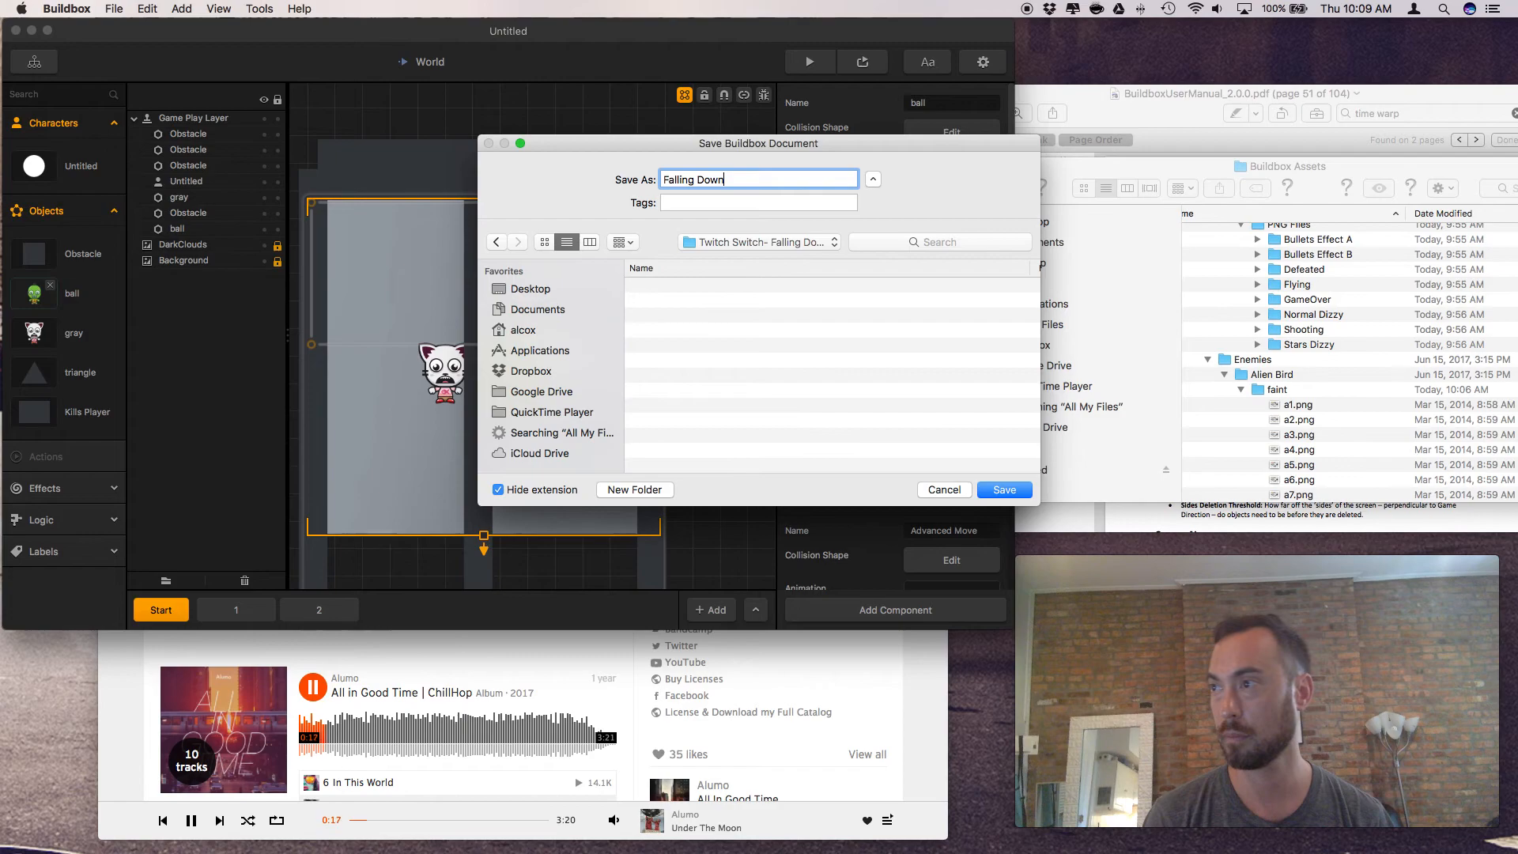
pyautogui.press('Return')
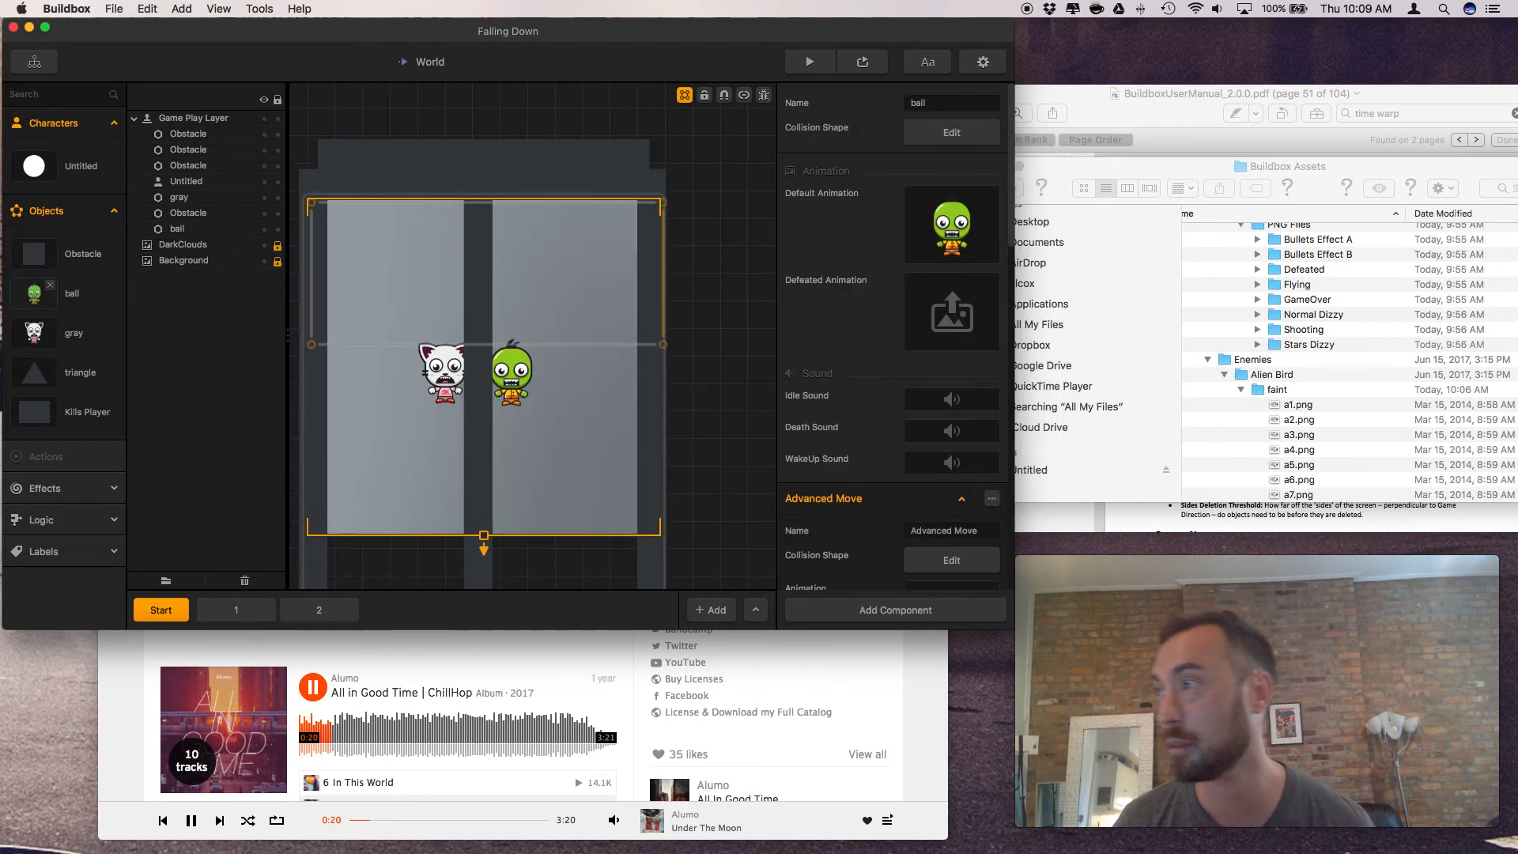
# Nudge the upper-left corner of the ball object's collision polygon slightly inward so the top edge is level, and close the Shape Editor
pyautogui.click(935, 139)
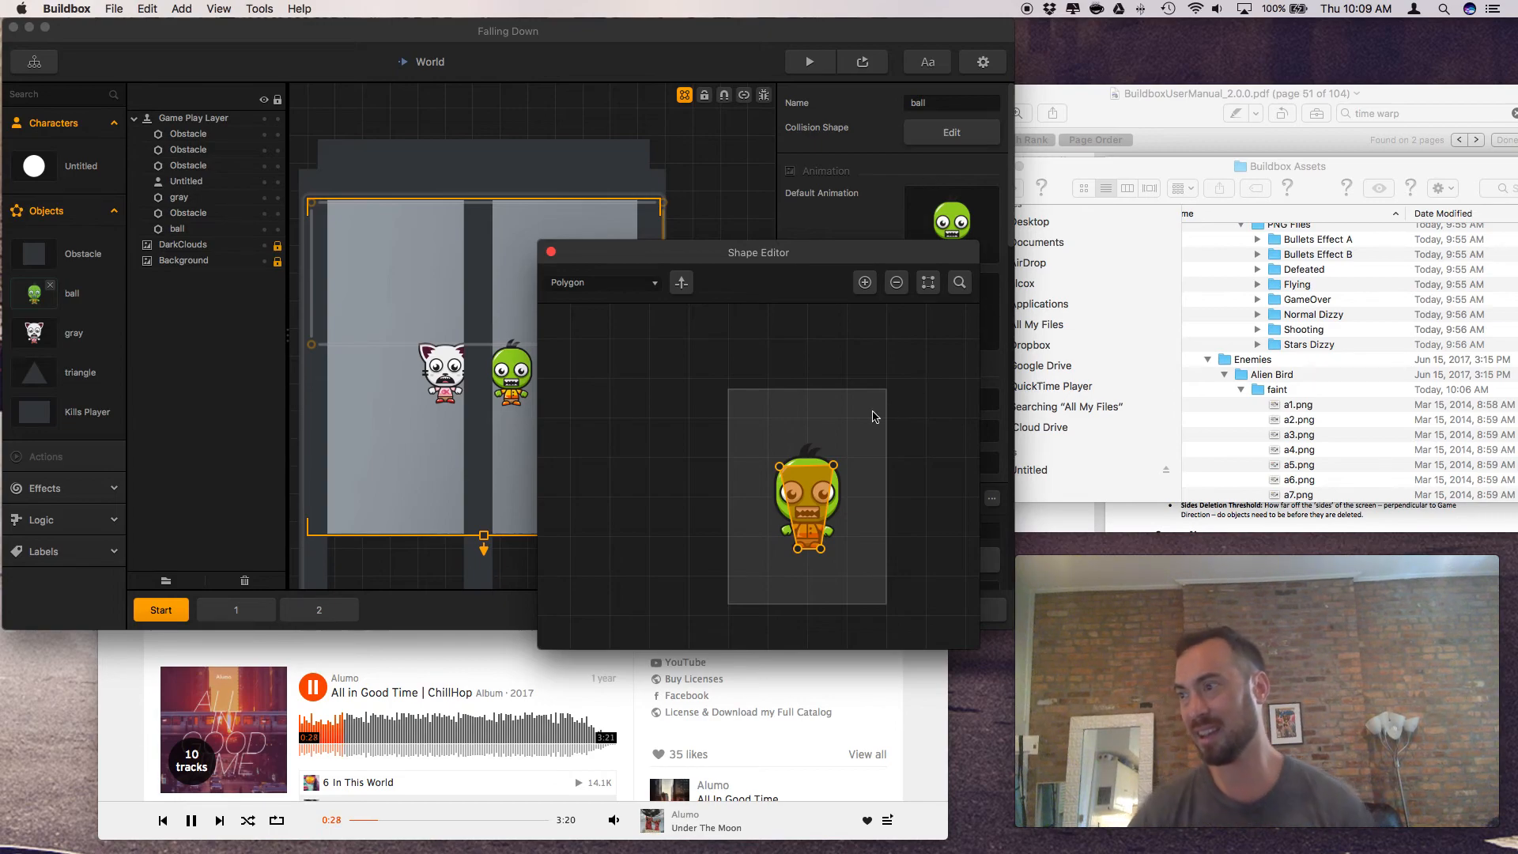
pyautogui.scroll(5, 814, 485)
pyautogui.scroll(-3, 802, 482)
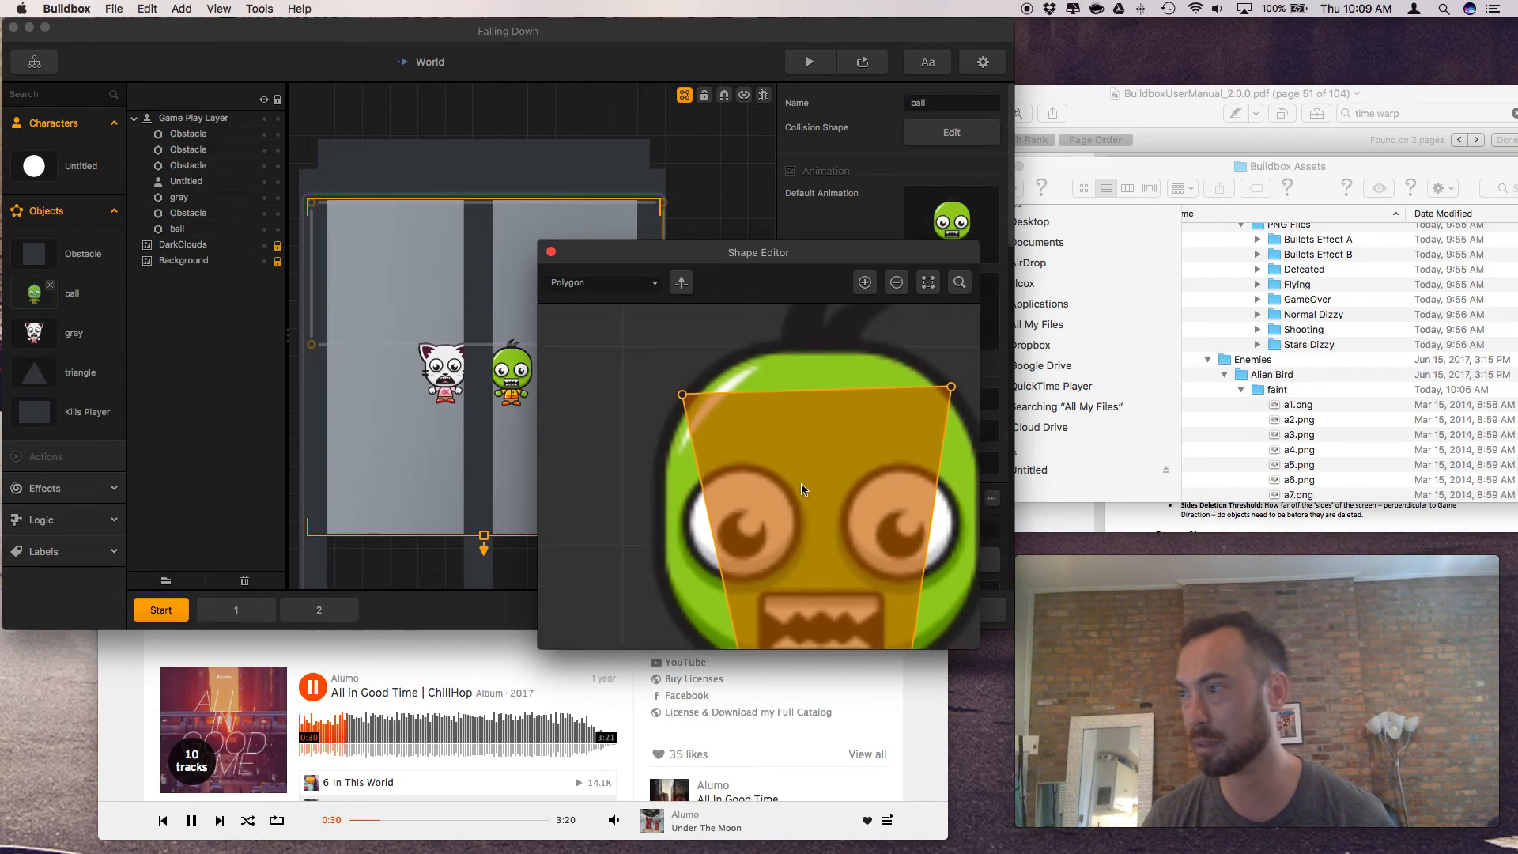
pyautogui.moveTo(683, 392); pyautogui.dragTo(690, 391)
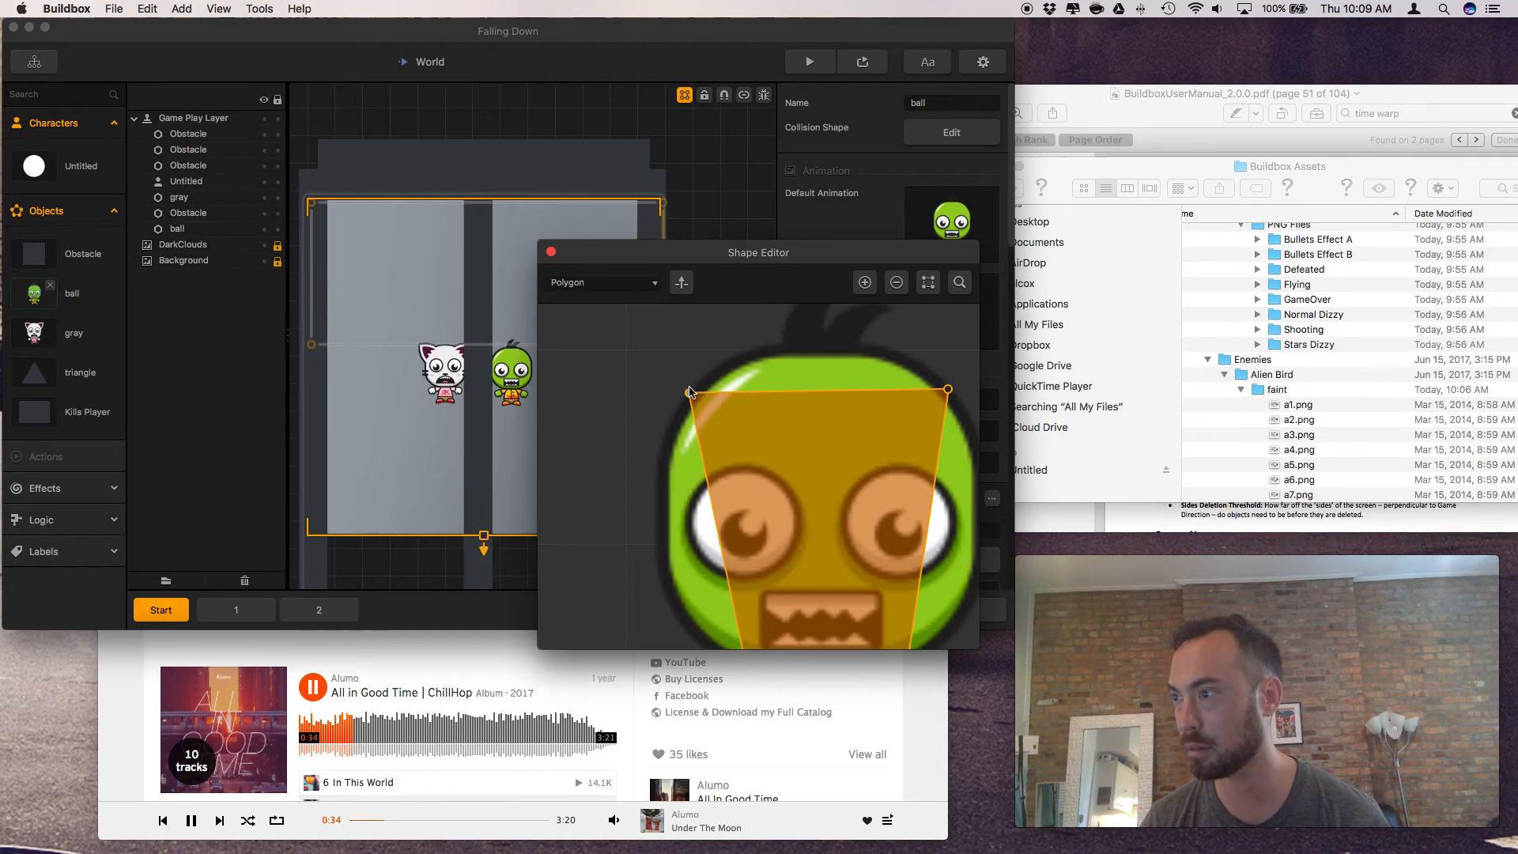
pyautogui.click(551, 253)
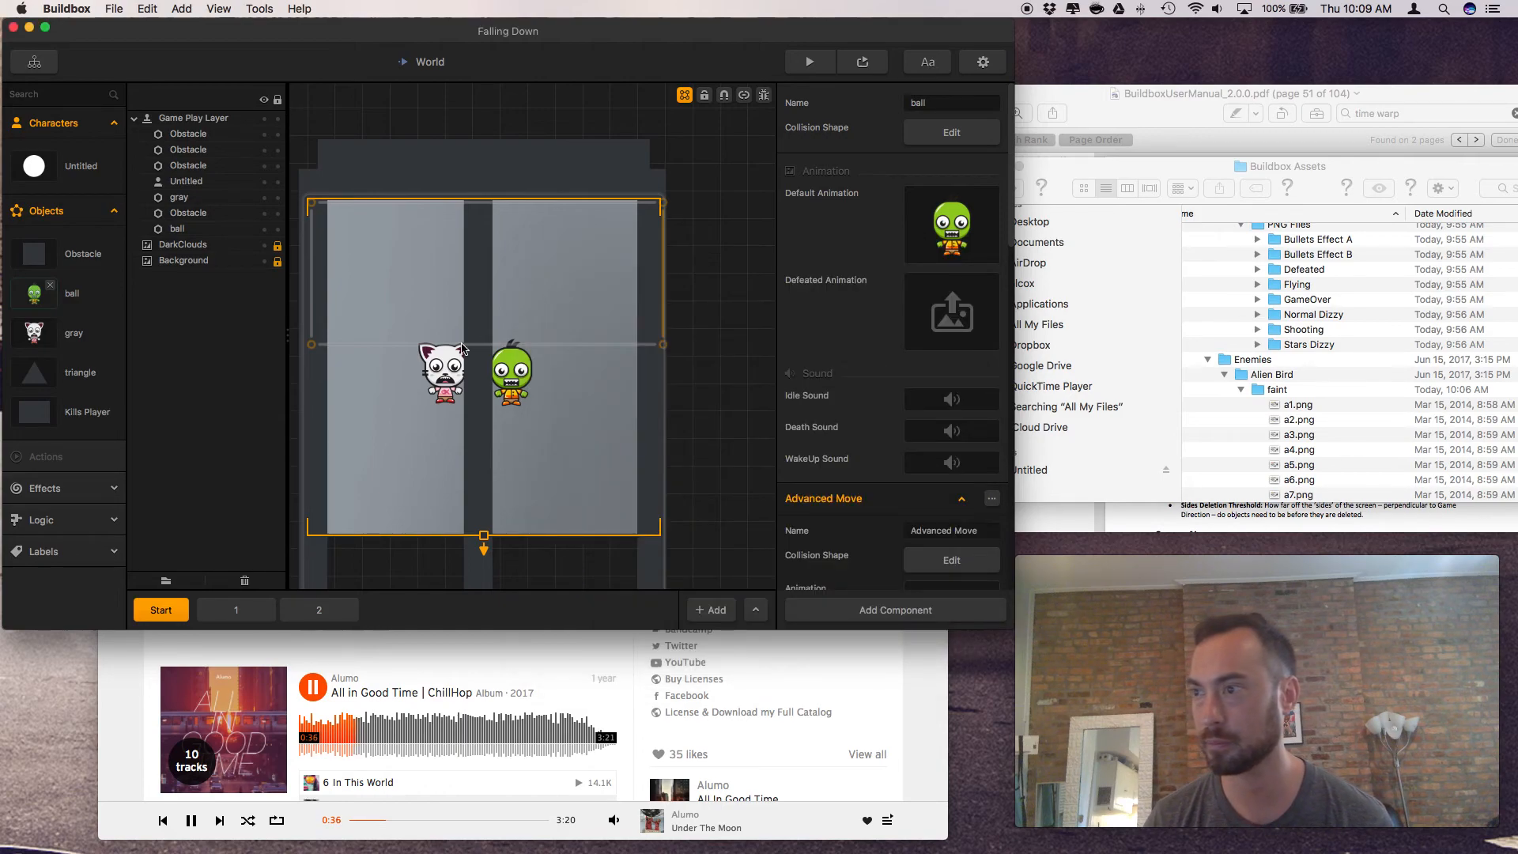
# Pull the lower corners of the gray object's collision polygon down and inward to the cat character's feet
pyautogui.click(82, 335)
pyautogui.click(952, 134)
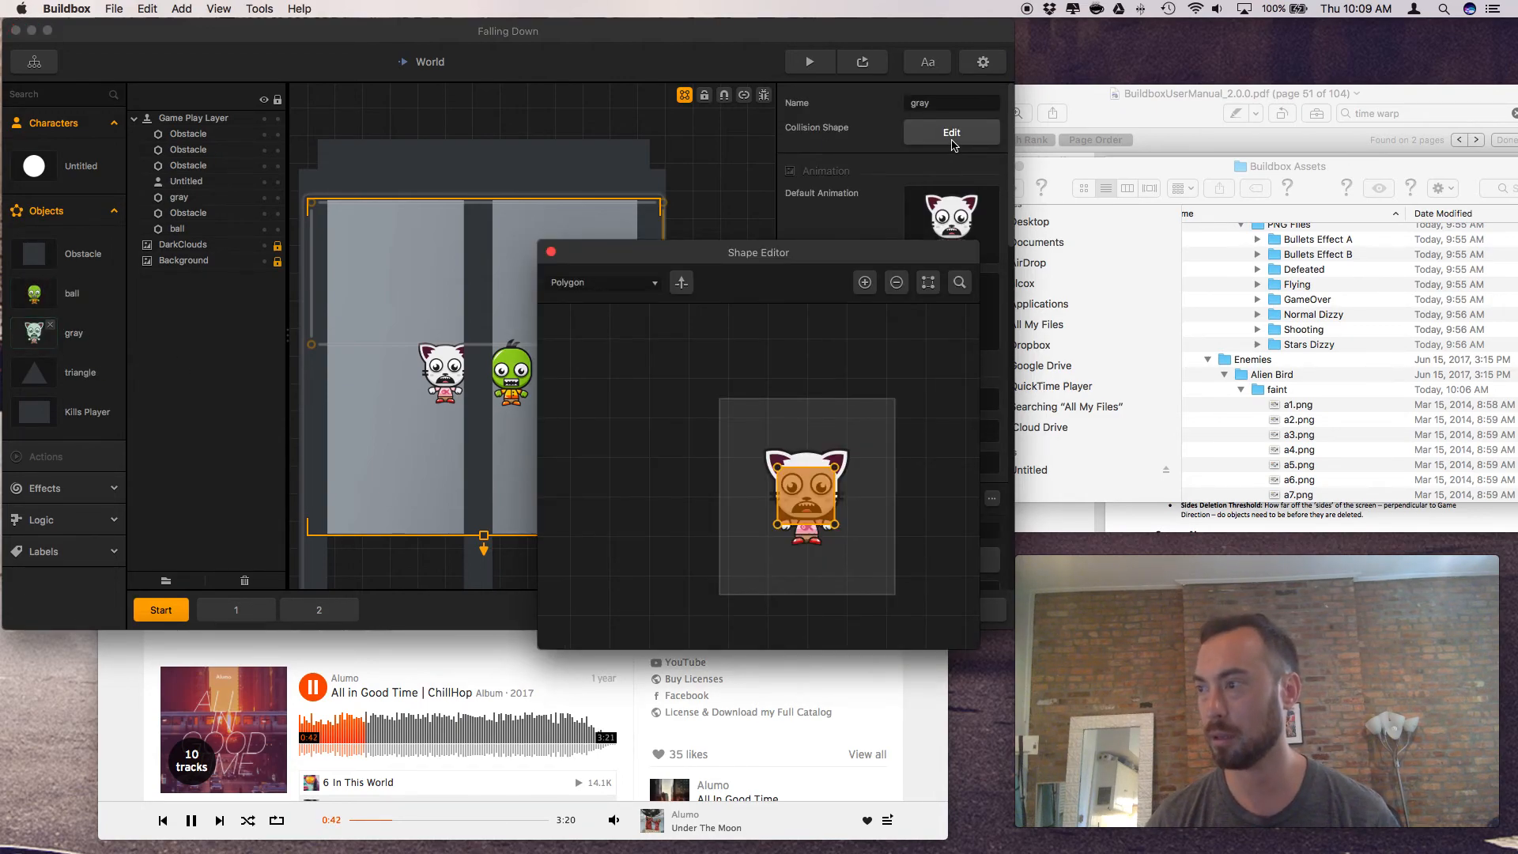
pyautogui.scroll(3, 834, 482)
pyautogui.moveTo(789, 612); pyautogui.dragTo(769, 558, button='right')
pyautogui.scroll(1, 799, 542)
pyautogui.scroll(3, 800, 545)
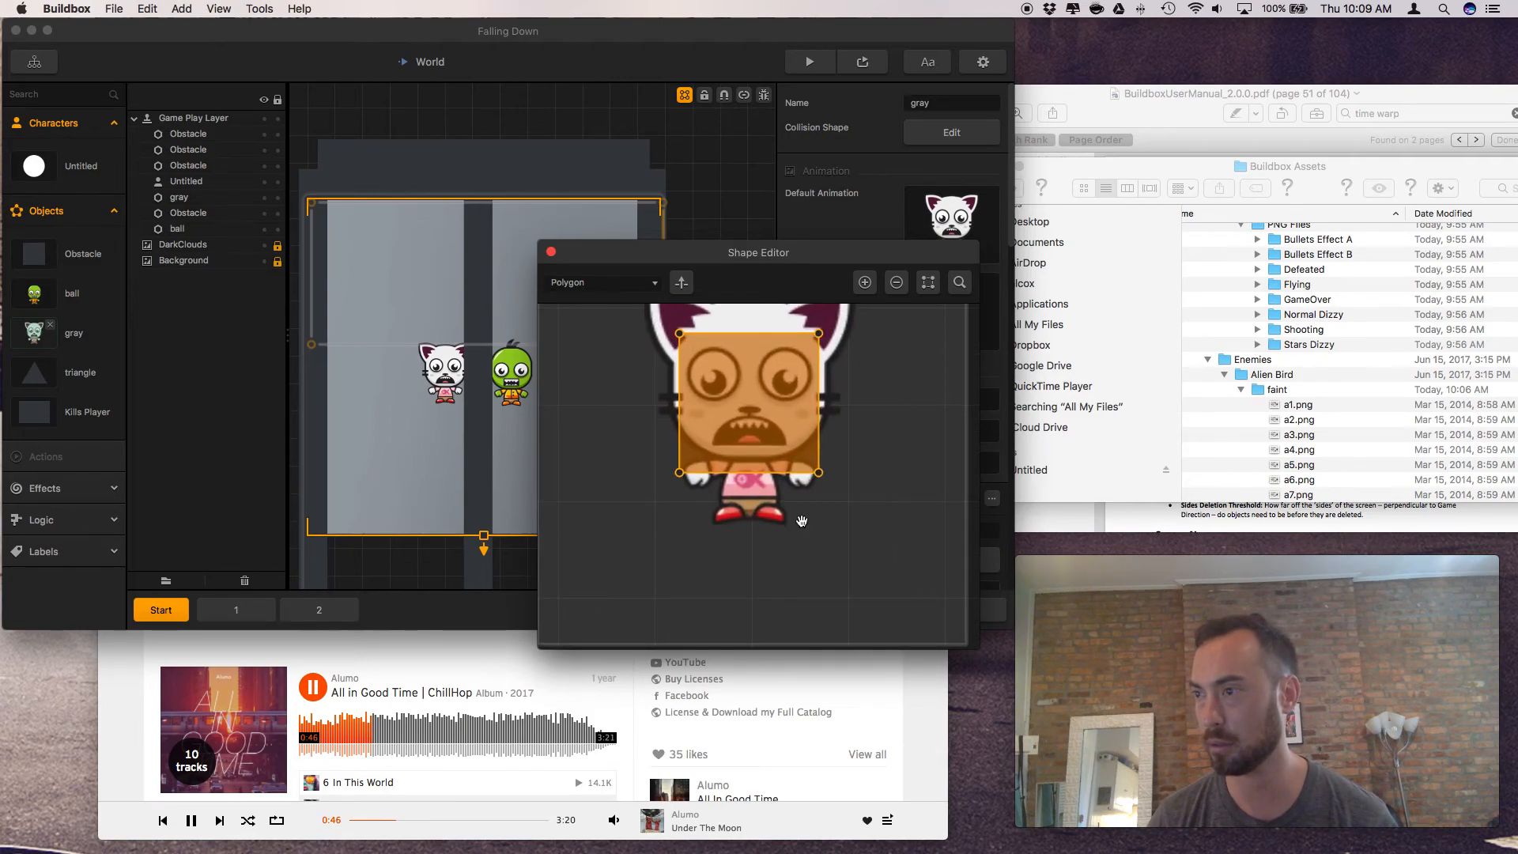
pyautogui.moveTo(827, 557); pyautogui.dragTo(793, 605)
pyautogui.moveTo(689, 556); pyautogui.dragTo(730, 608)
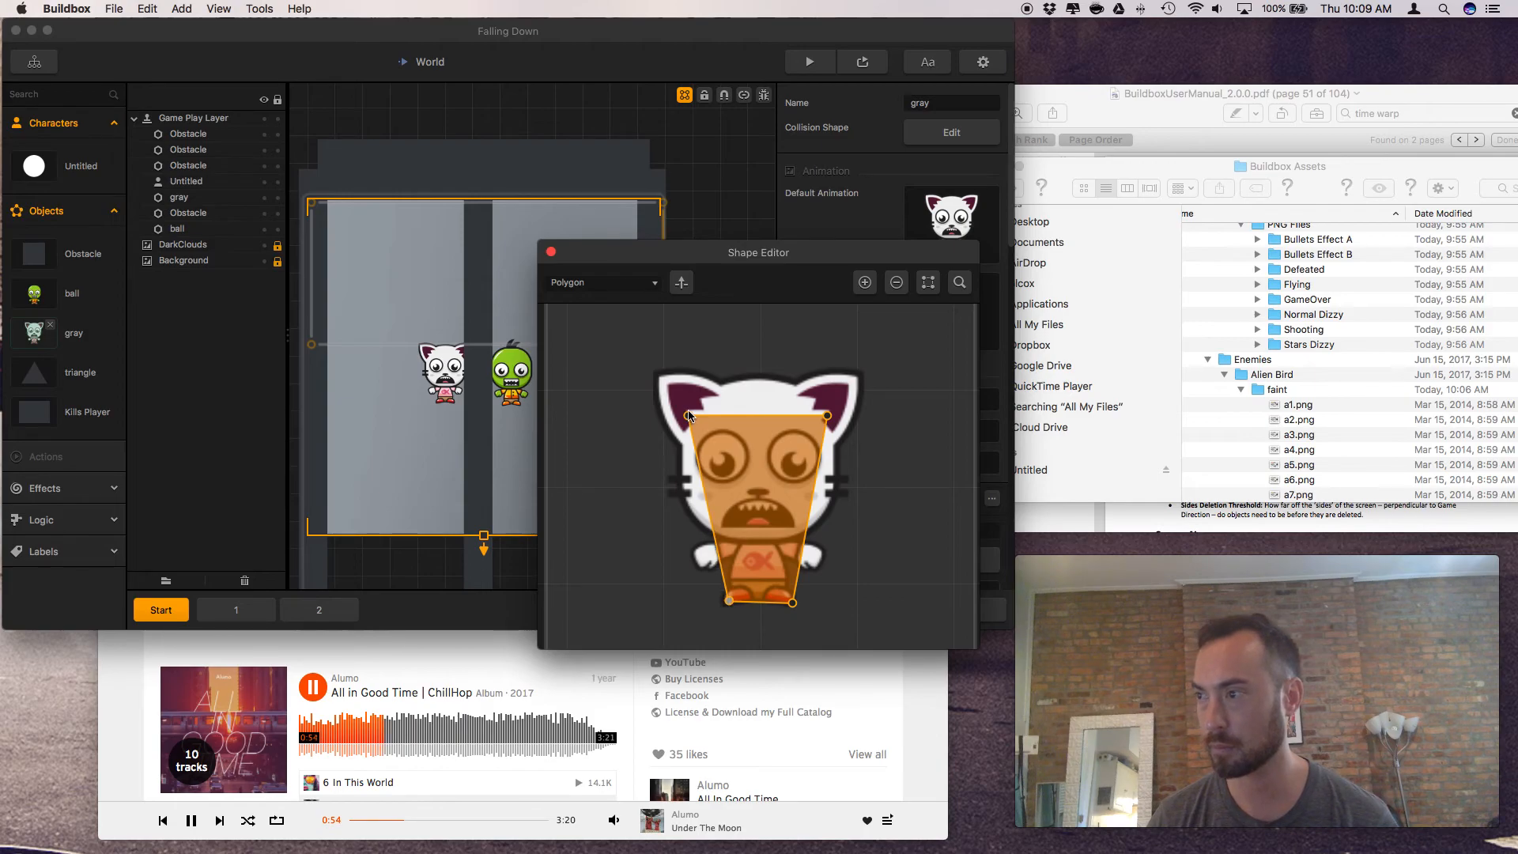
# Raise the upper corners of the gray object's collision polygon to the inner base of the cat's ears and close the Shape Editor
pyautogui.moveTo(686, 417); pyautogui.dragTo(656, 375)
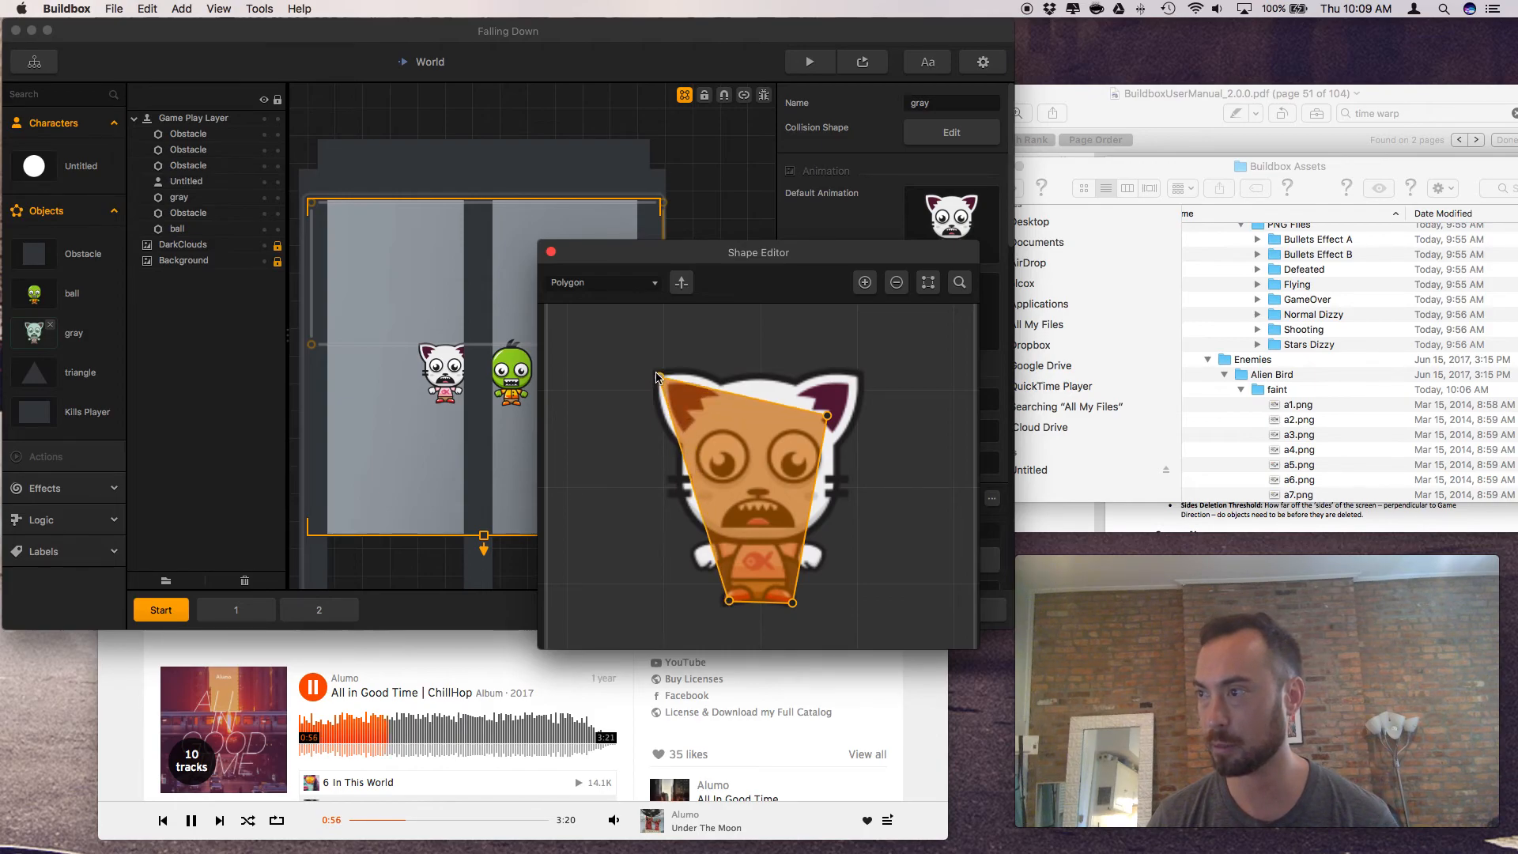
pyautogui.moveTo(827, 419)
pyautogui.mouseDown()
pyautogui.moveTo(855, 379)
pyautogui.moveTo(826, 401)
pyautogui.mouseUp()
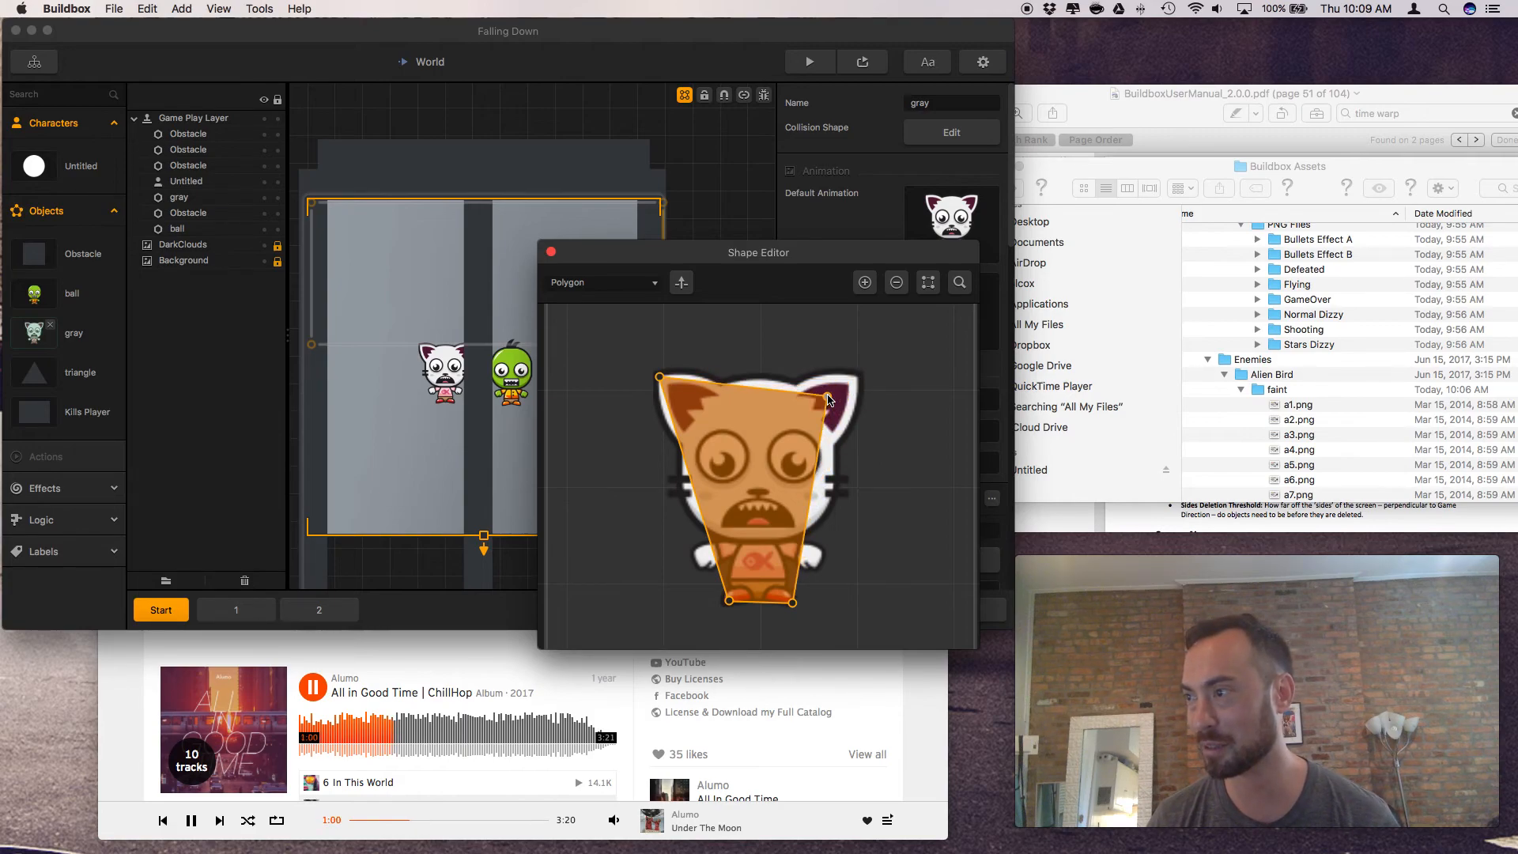
pyautogui.moveTo(660, 378); pyautogui.dragTo(694, 401)
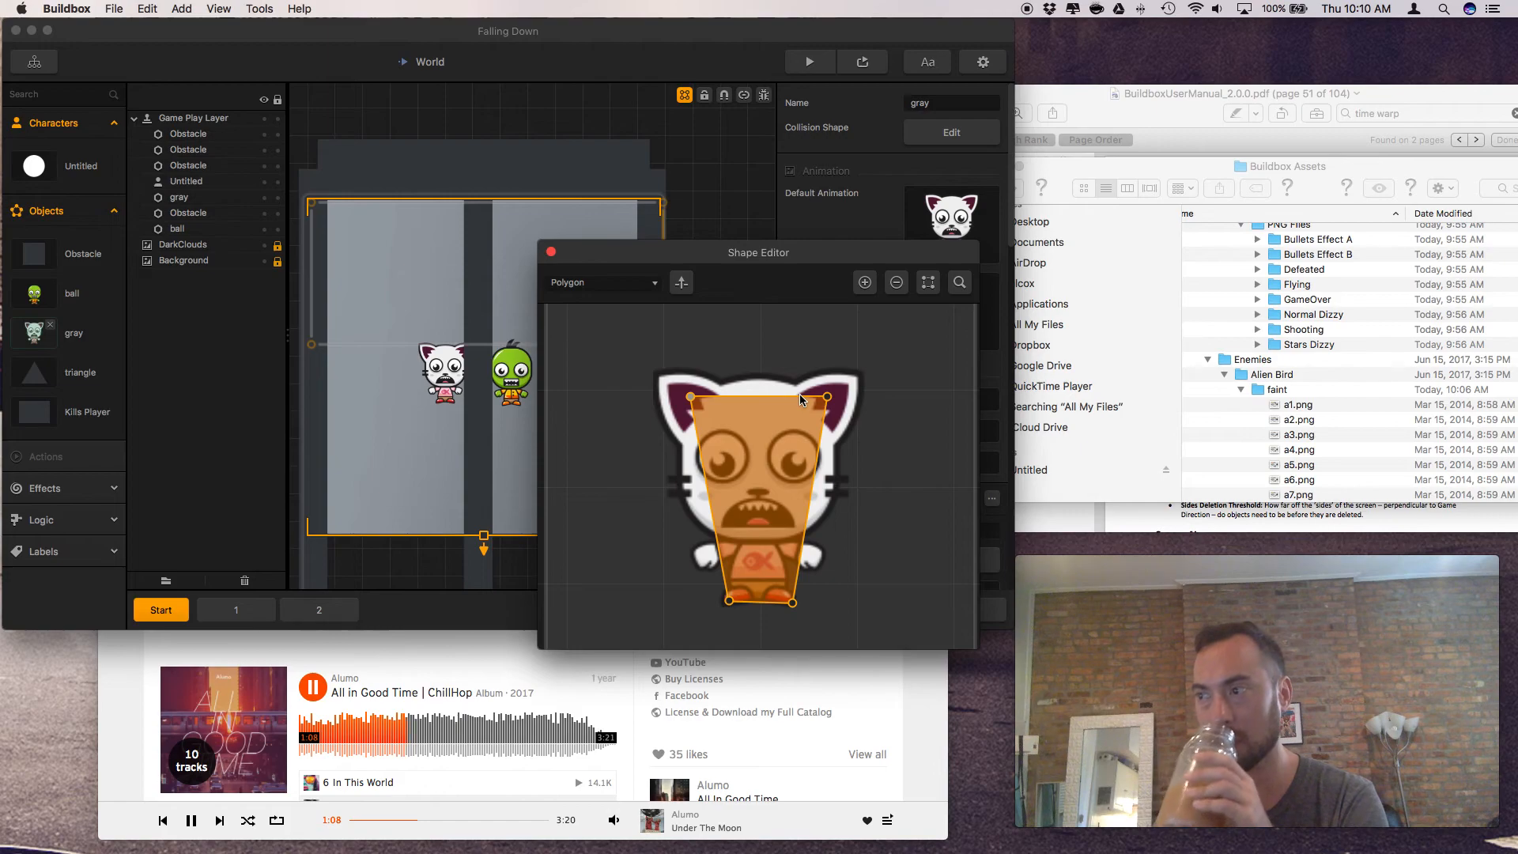
pyautogui.click(551, 253)
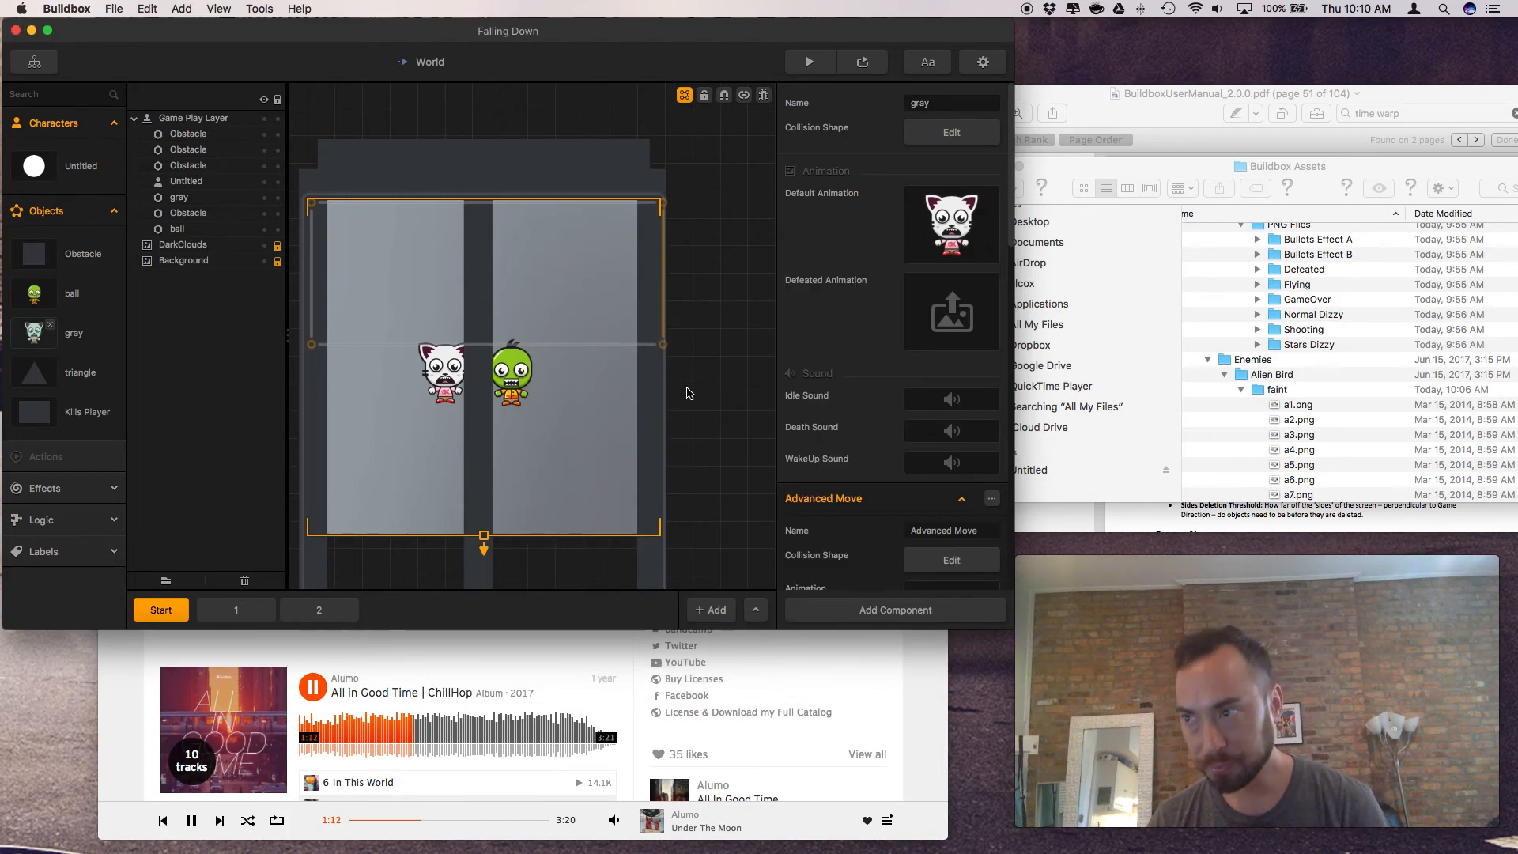
# Switch to Finder, browse the Illustrated Art Pack's Backgrounds in Buildbox Assets, and preview volcano-game-background.png in the Volcano folder
pyautogui.click(447, 399)
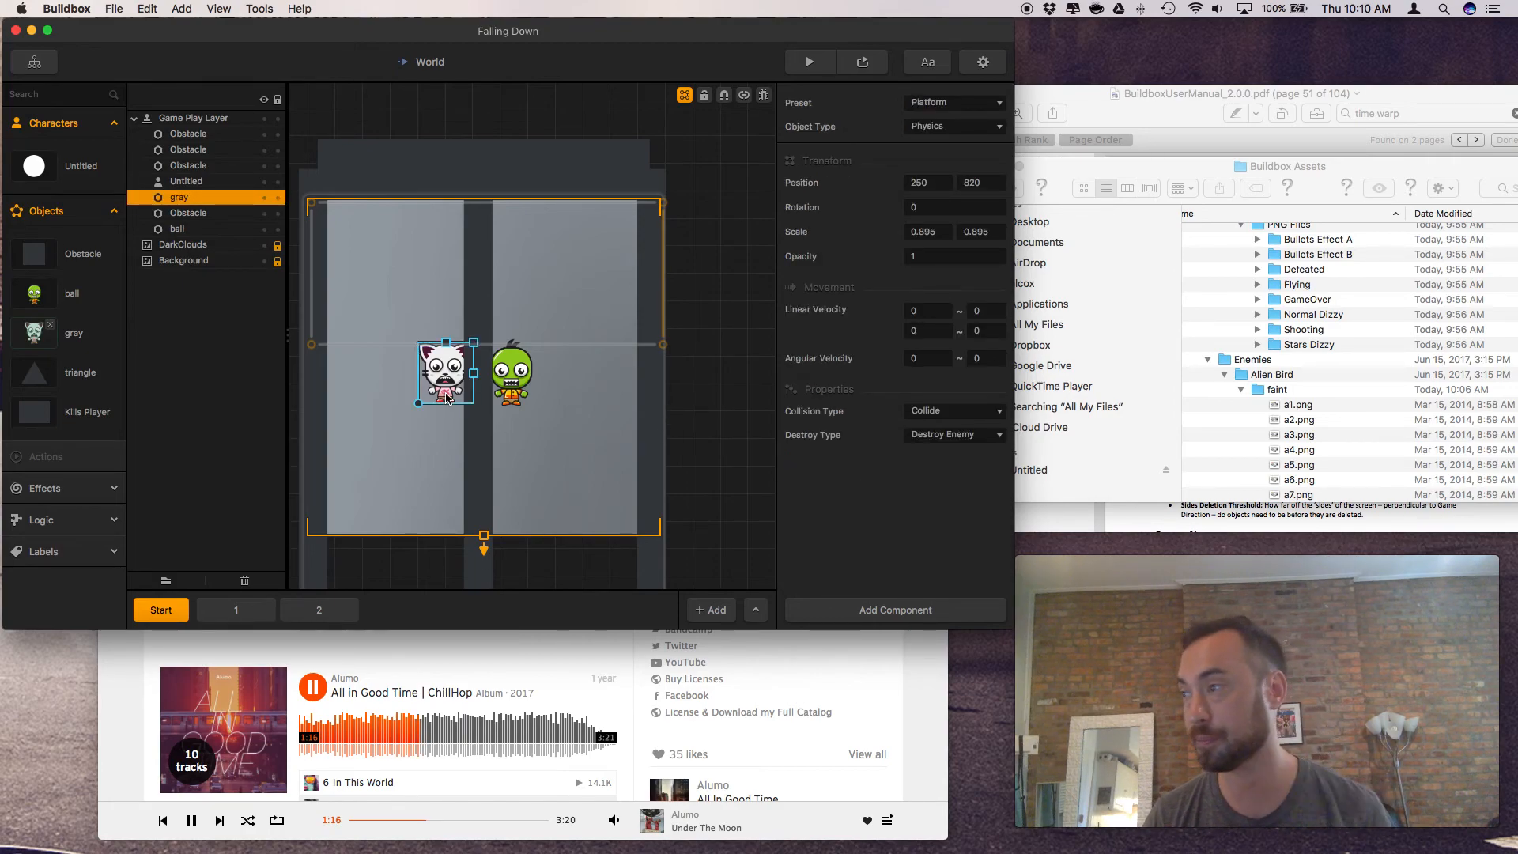
pyautogui.click(1236, 427)
pyautogui.click(1207, 361)
pyautogui.scroll(10, 1211, 363)
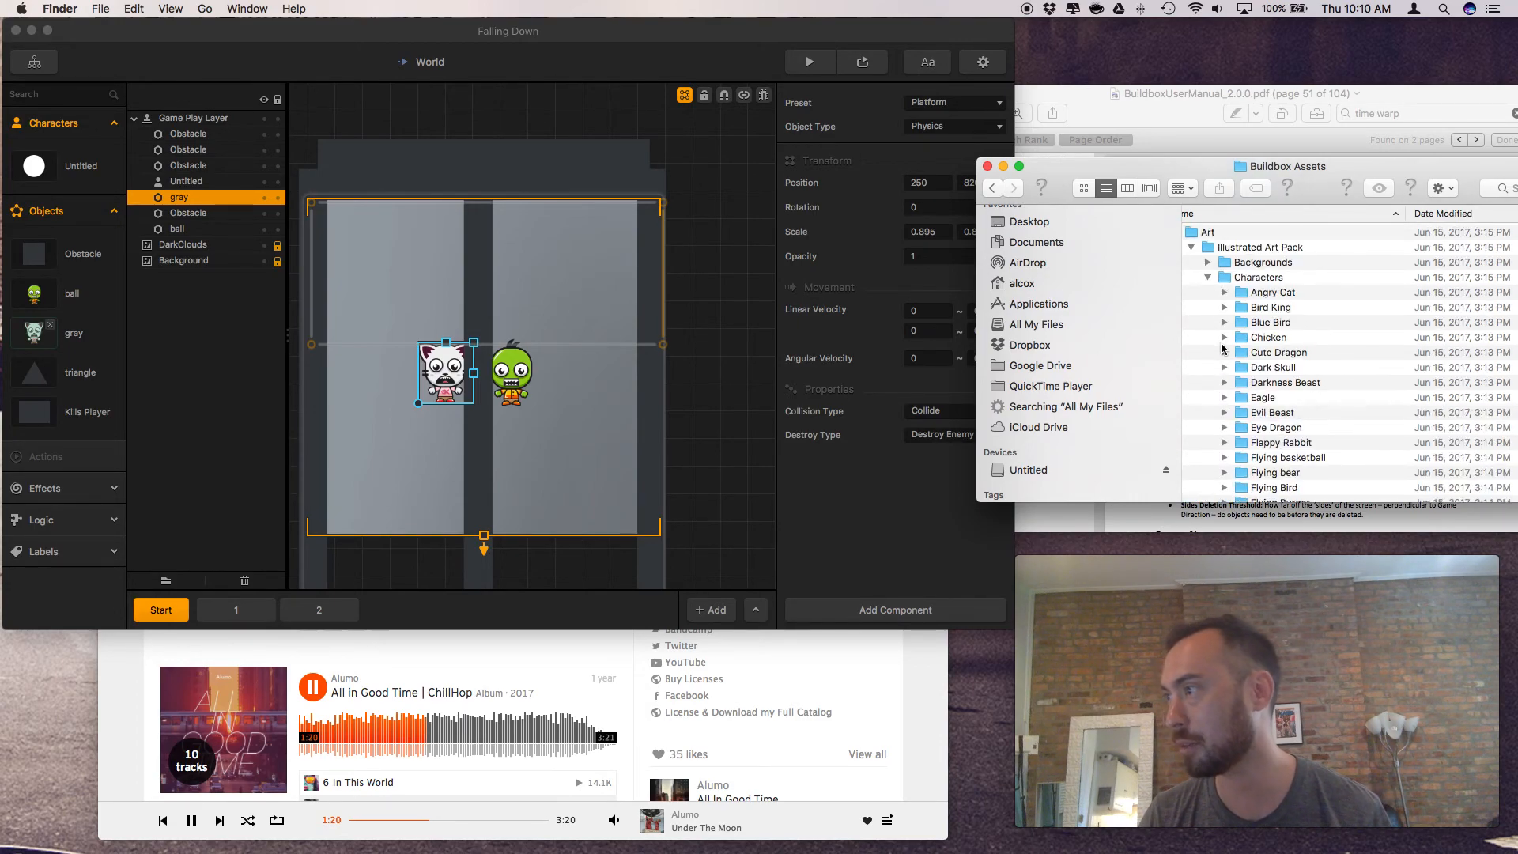
pyautogui.click(1207, 278)
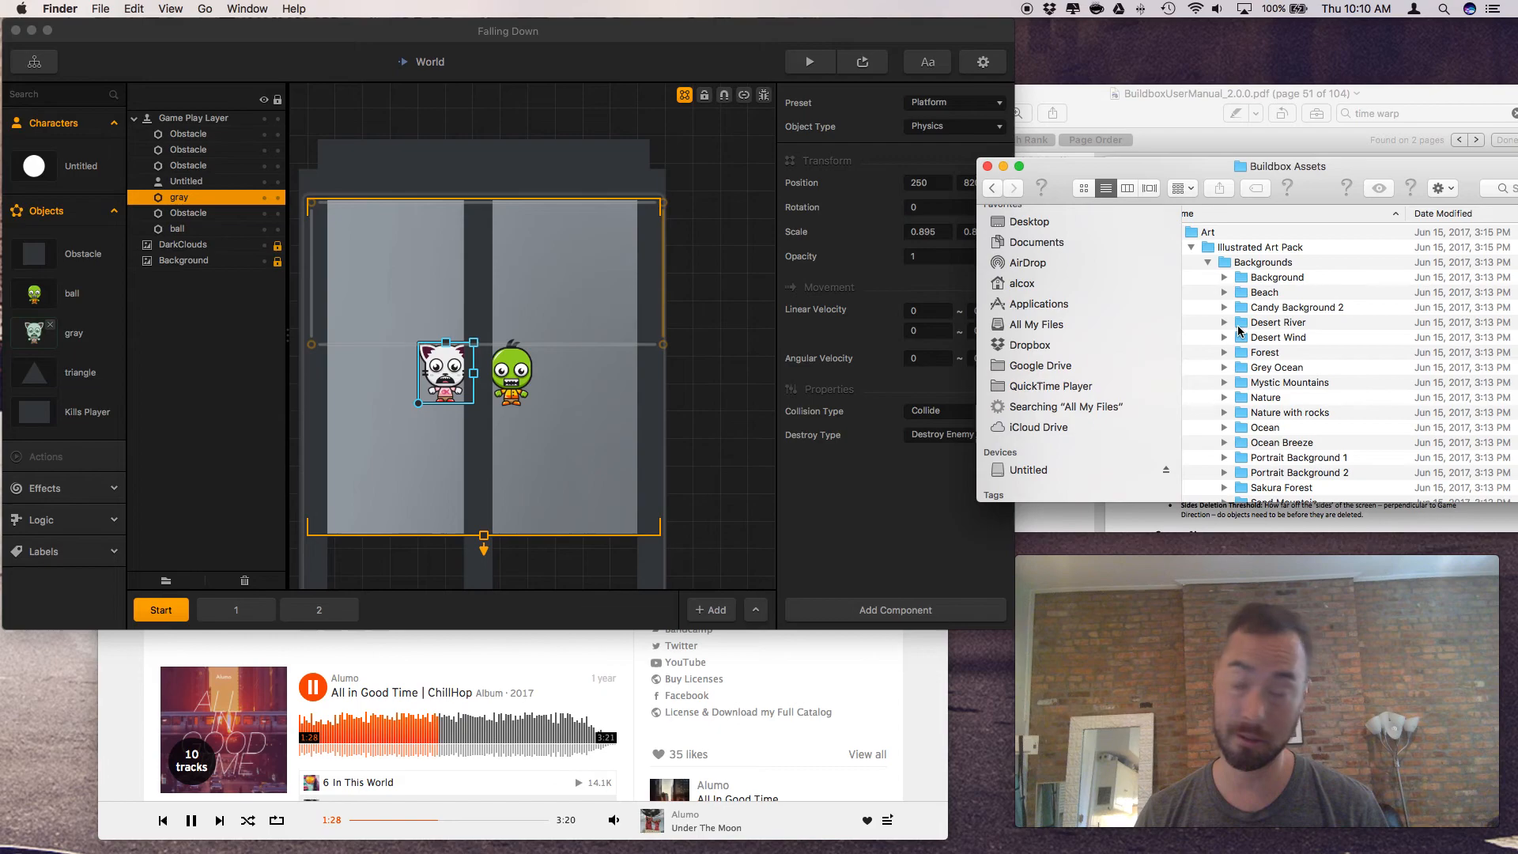
pyautogui.scroll(-5, 1238, 331)
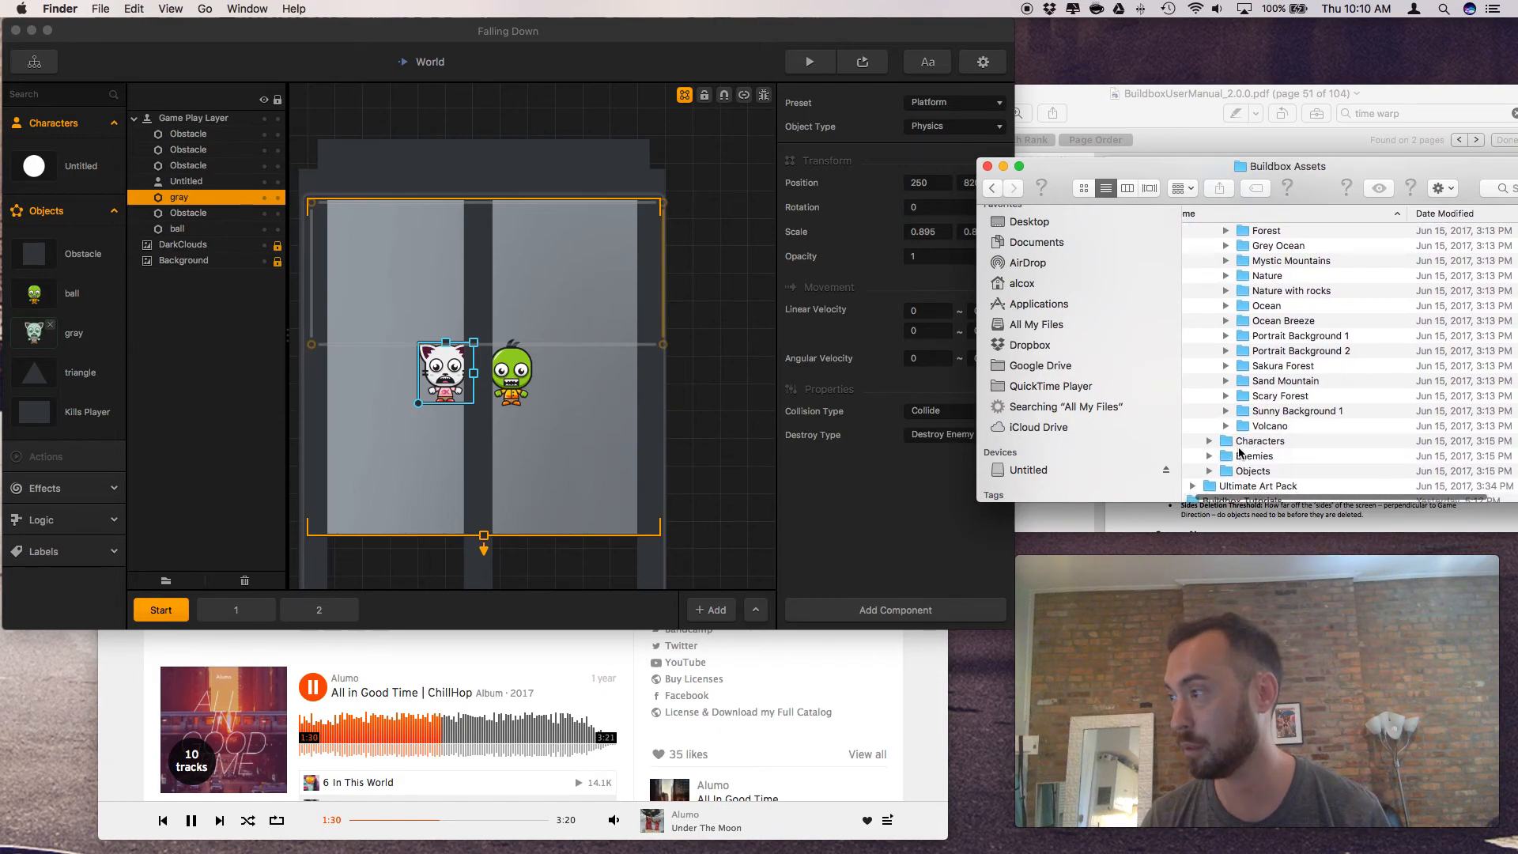
pyautogui.click(1225, 427)
pyautogui.click(1242, 441)
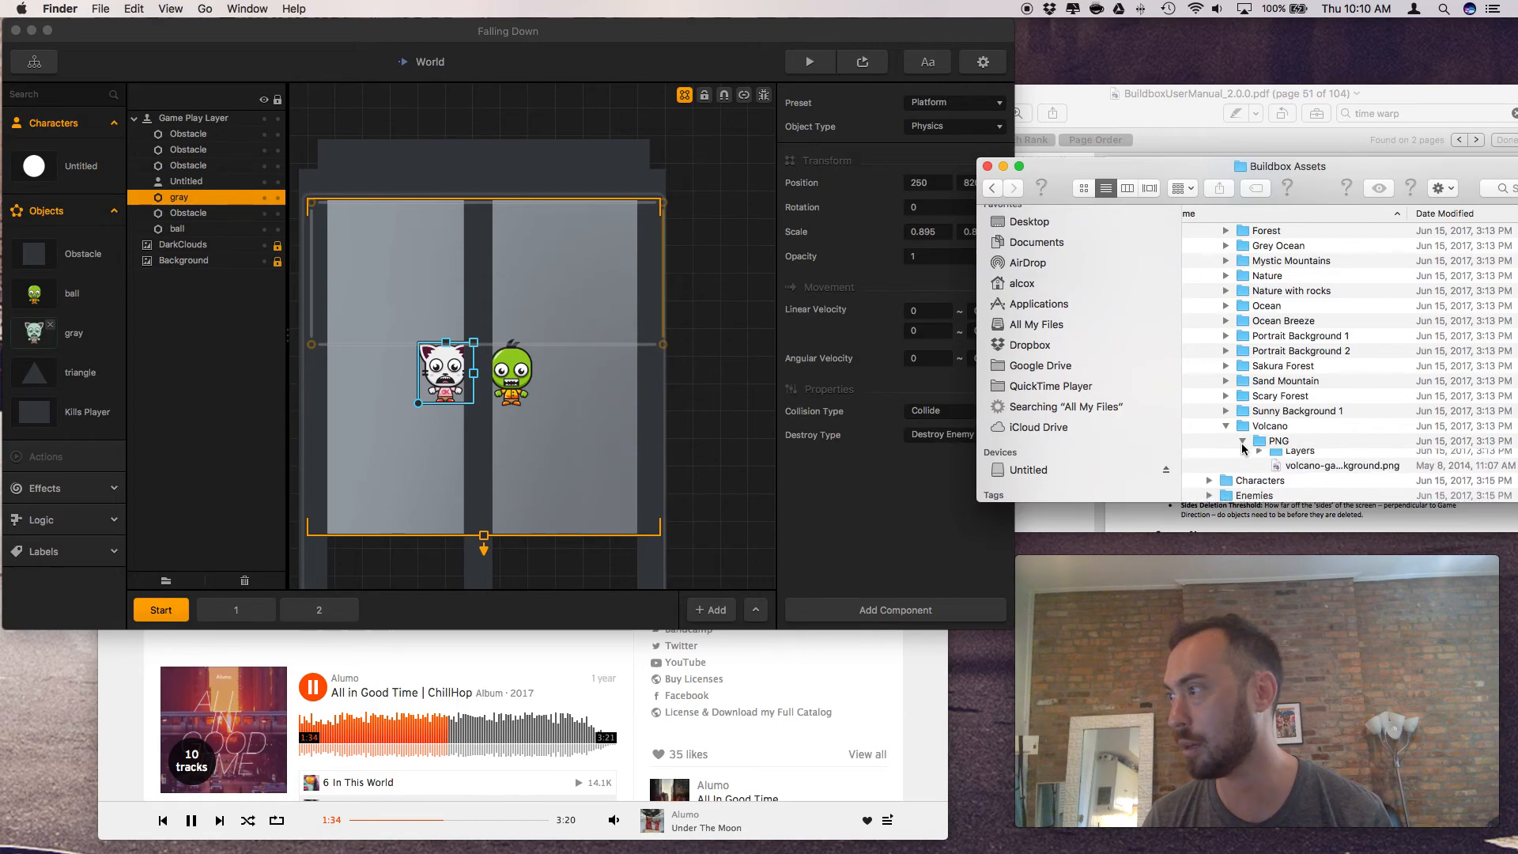
pyautogui.click(1301, 473)
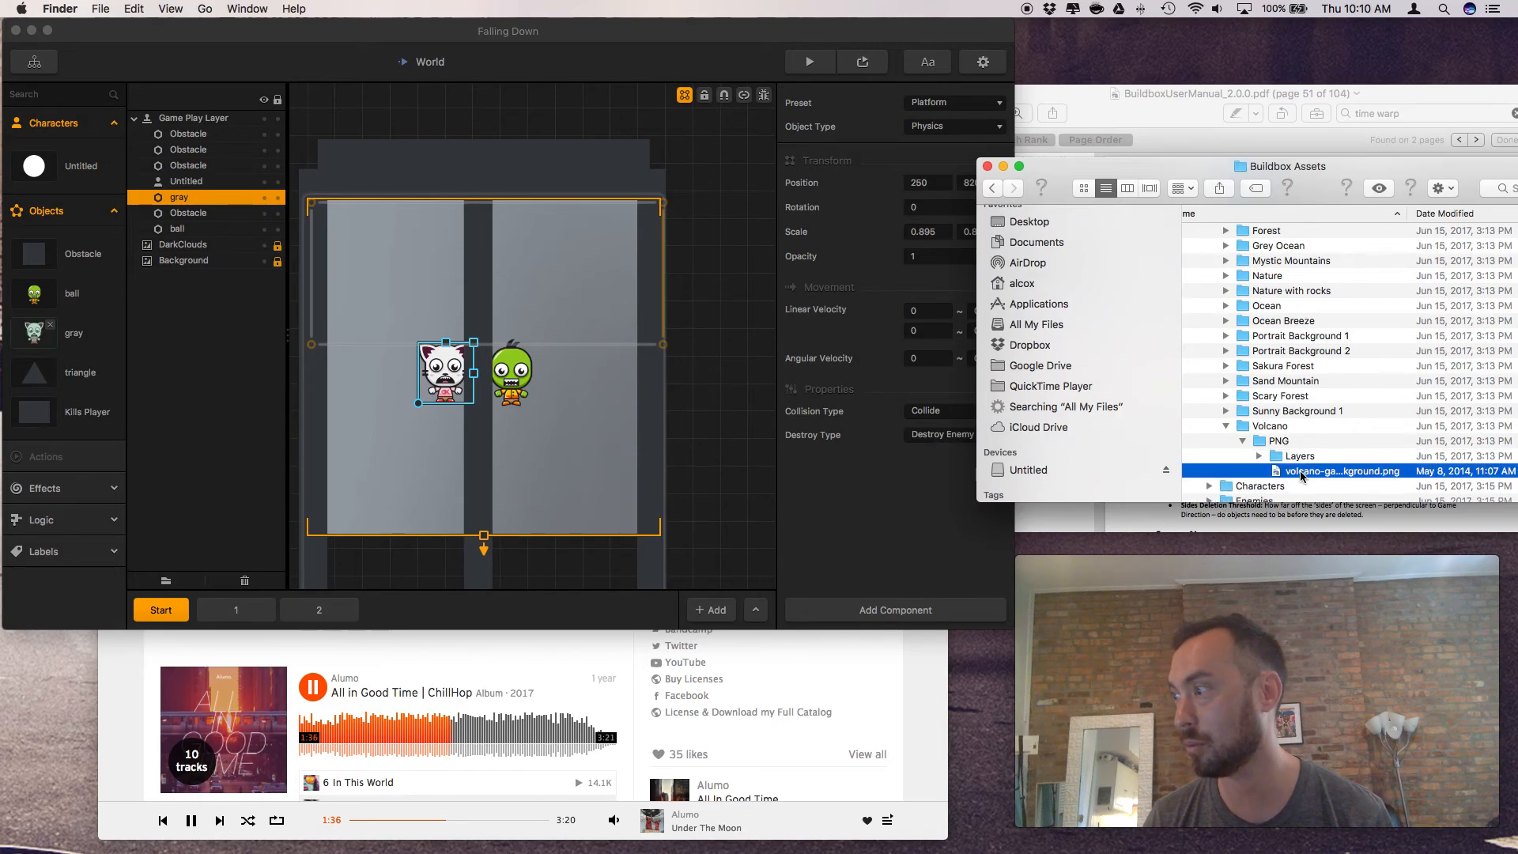
pyautogui.press('space')
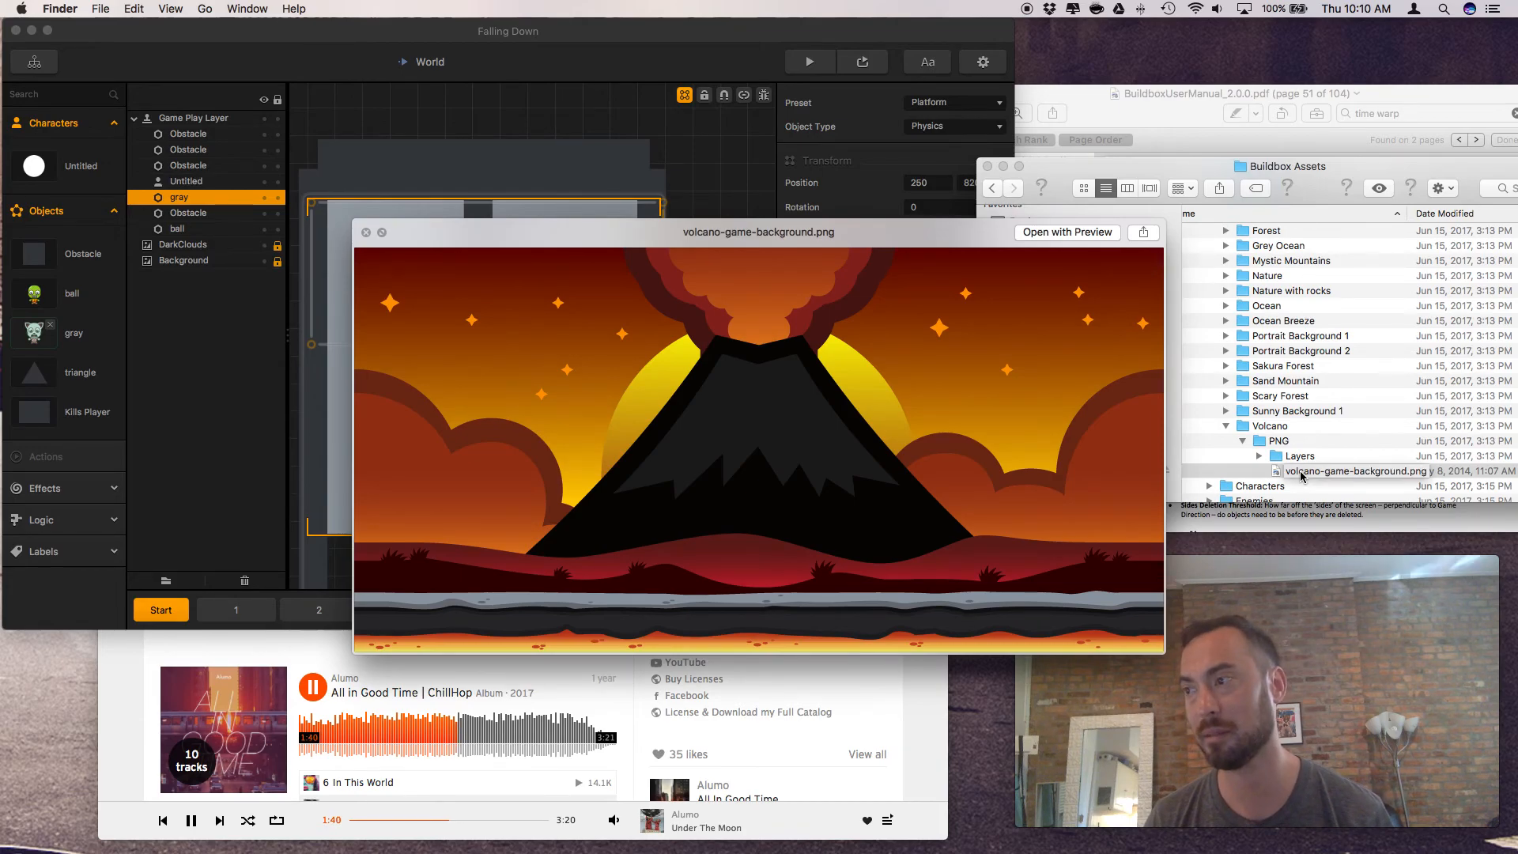
pyautogui.press('space')
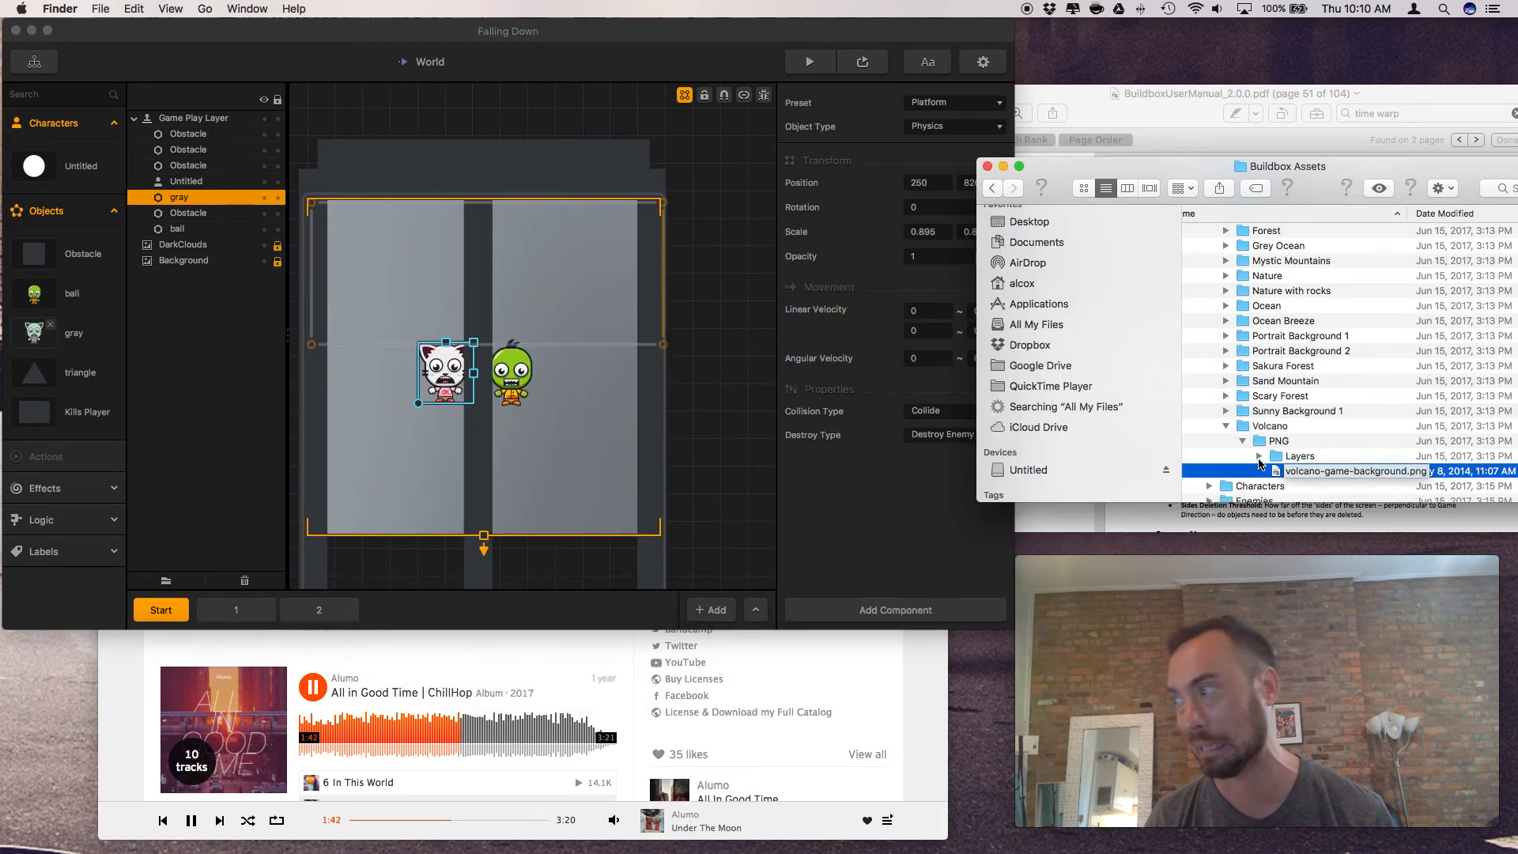
# Preview the separate layer images in the Volcano background's Layers folder, from layer-1.png through layer-7.png, and collapse the Volcano folder
pyautogui.click(1259, 457)
pyautogui.scroll(-3, 1305, 484)
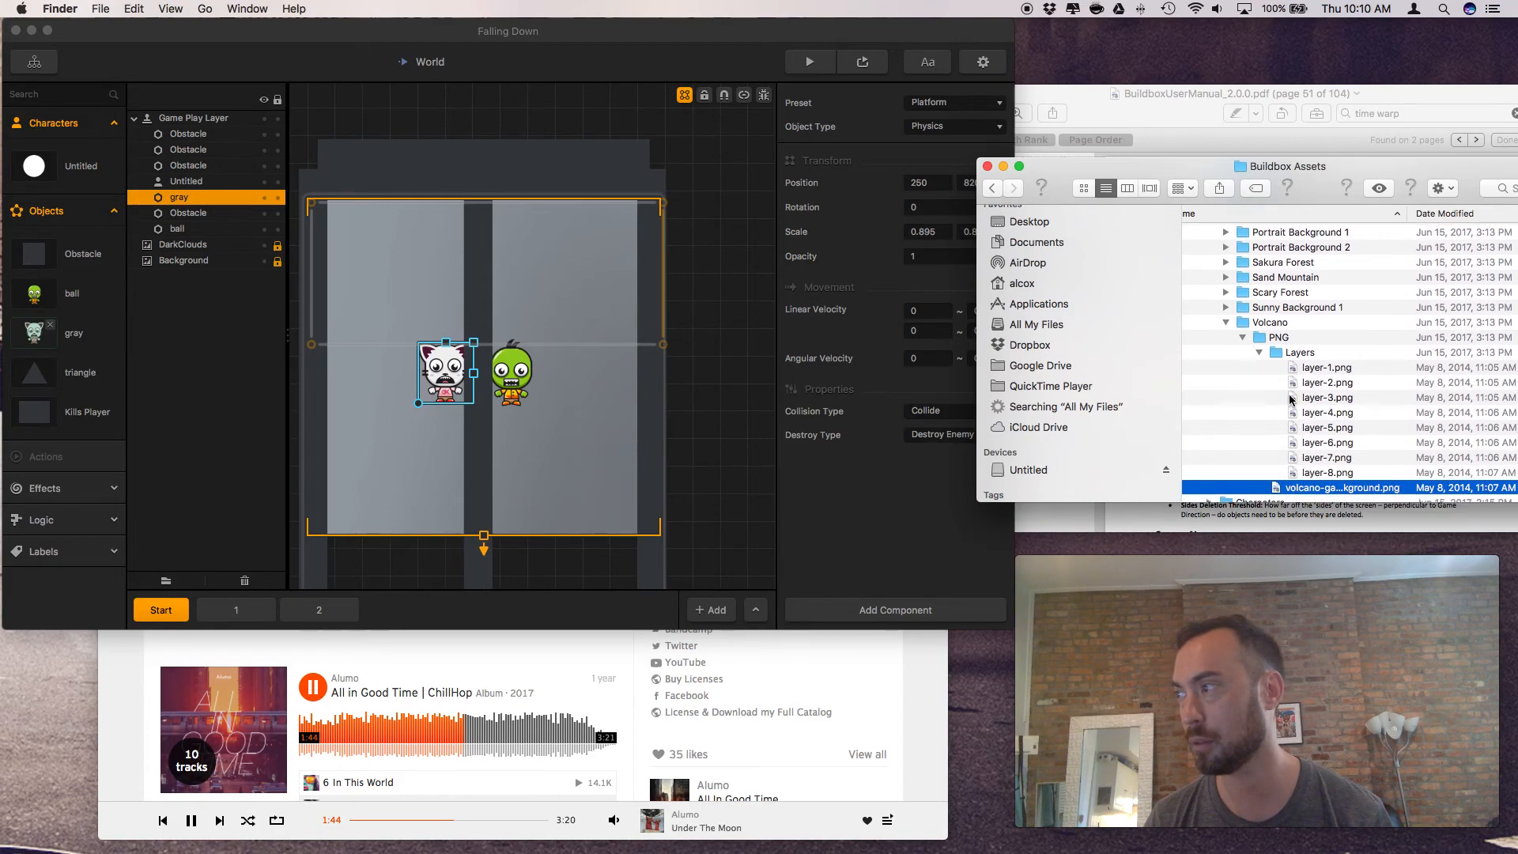
pyautogui.click(1300, 368)
pyautogui.press('space')
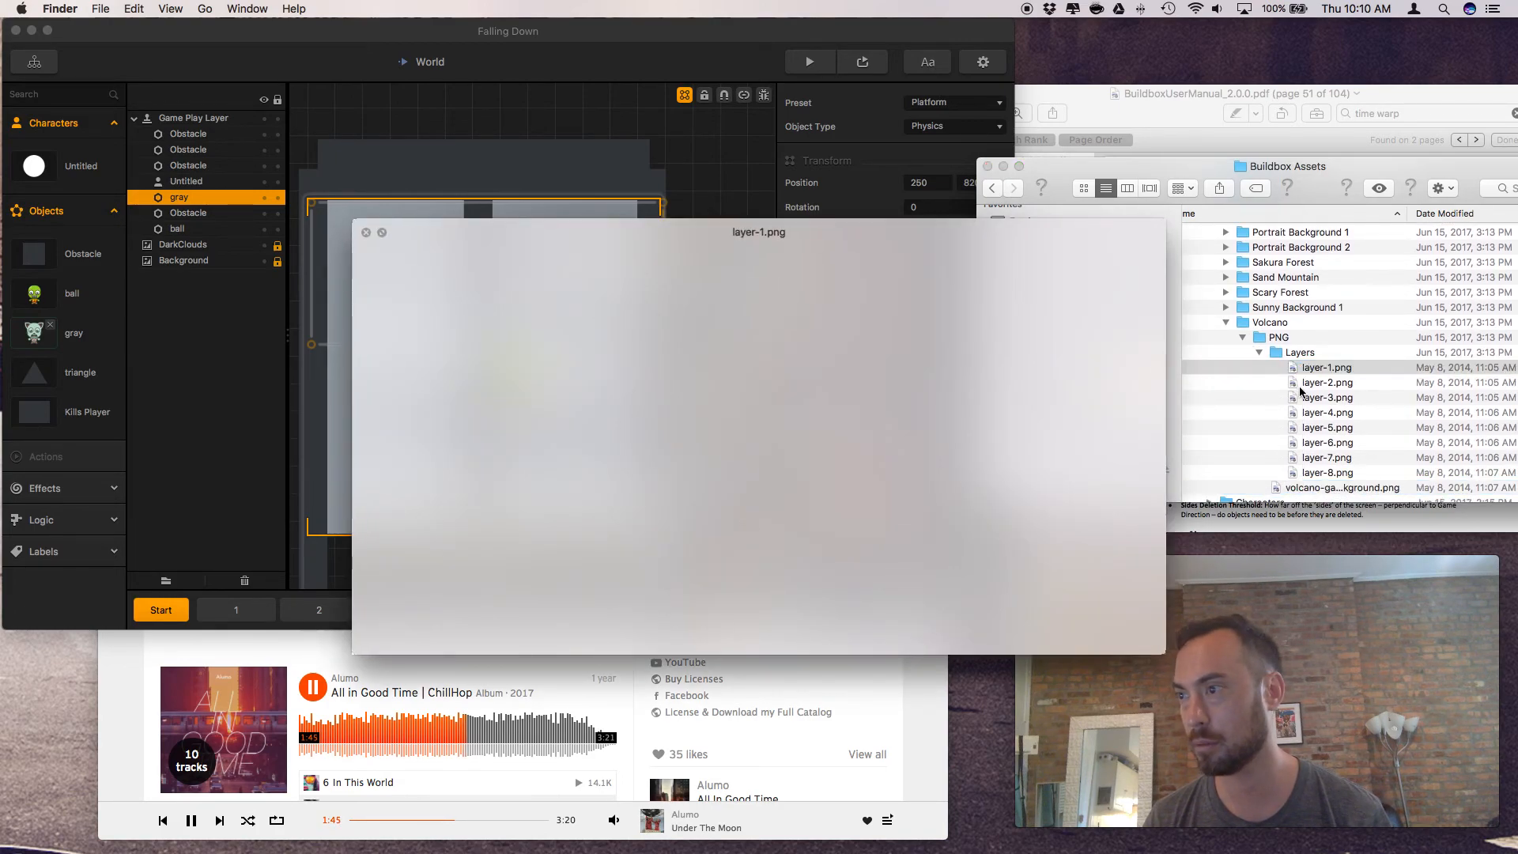
pyautogui.press('Down')
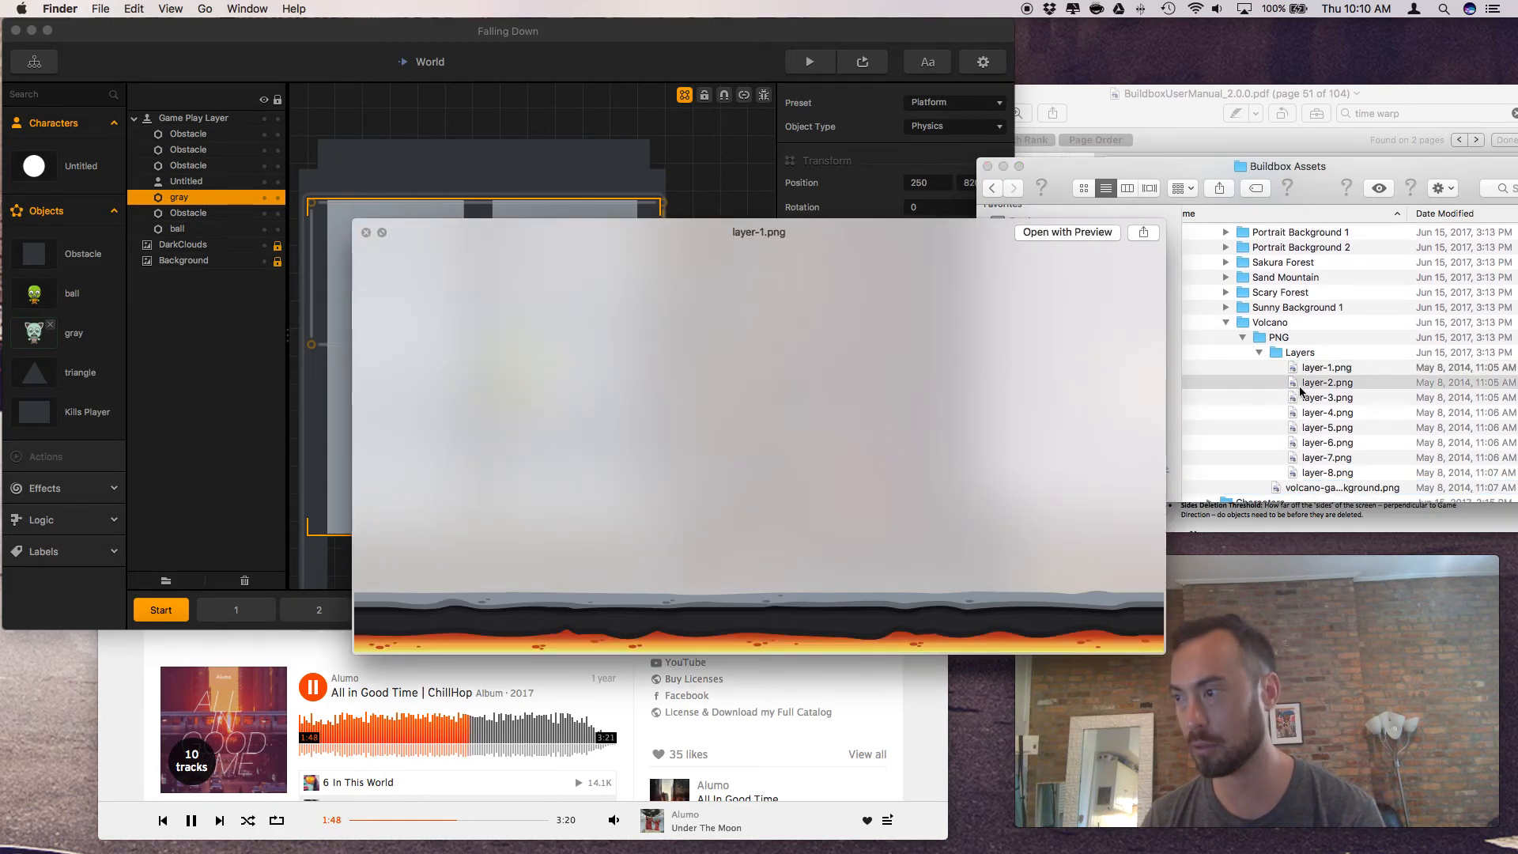
pyautogui.press('Down')
pyautogui.press('Down')
pyautogui.press('Down')
pyautogui.press('Down')
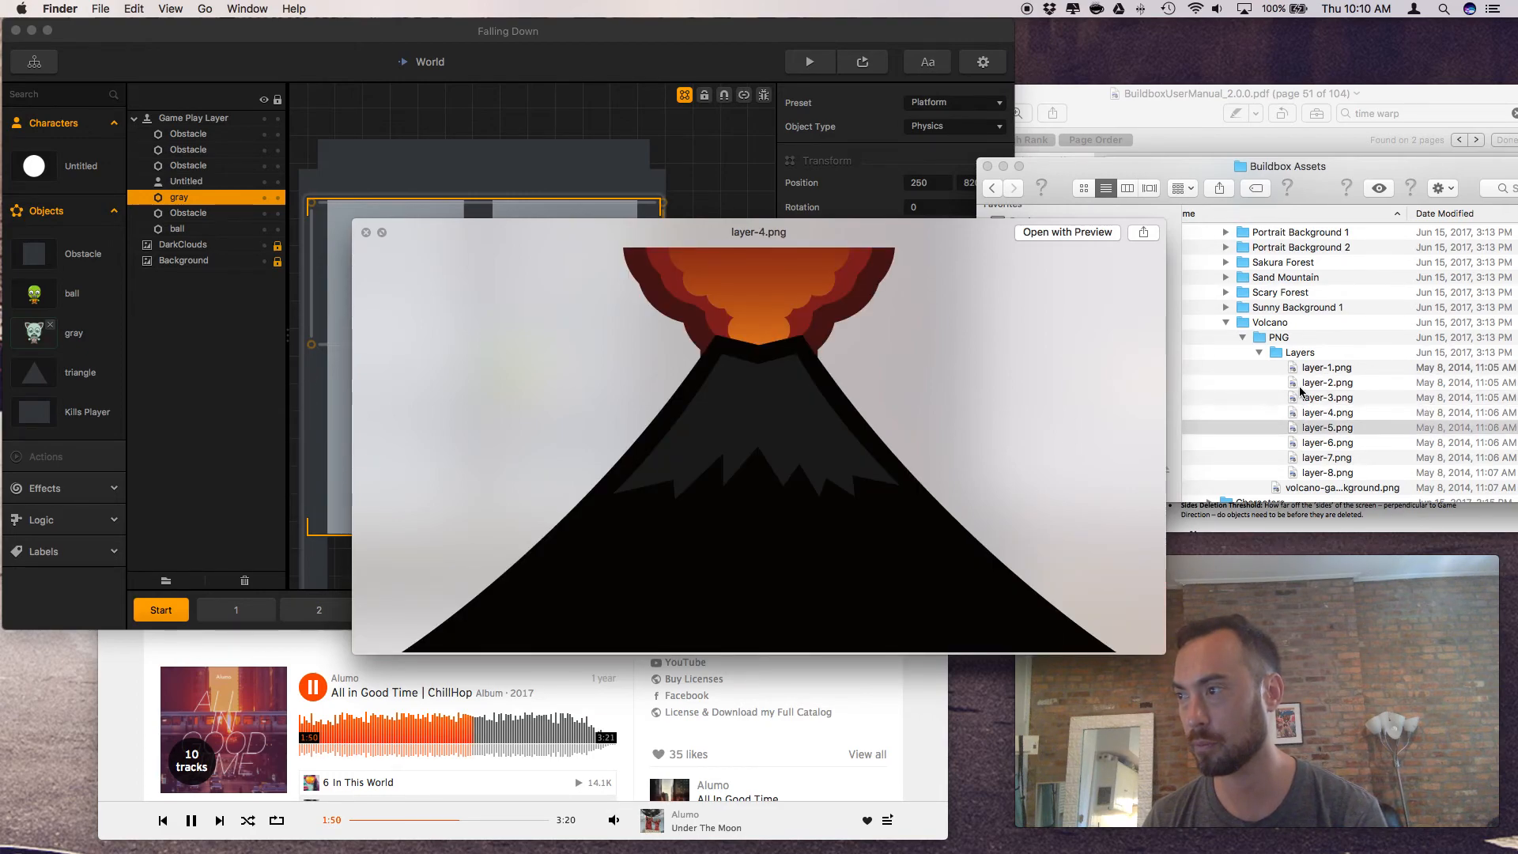
pyautogui.press('Down')
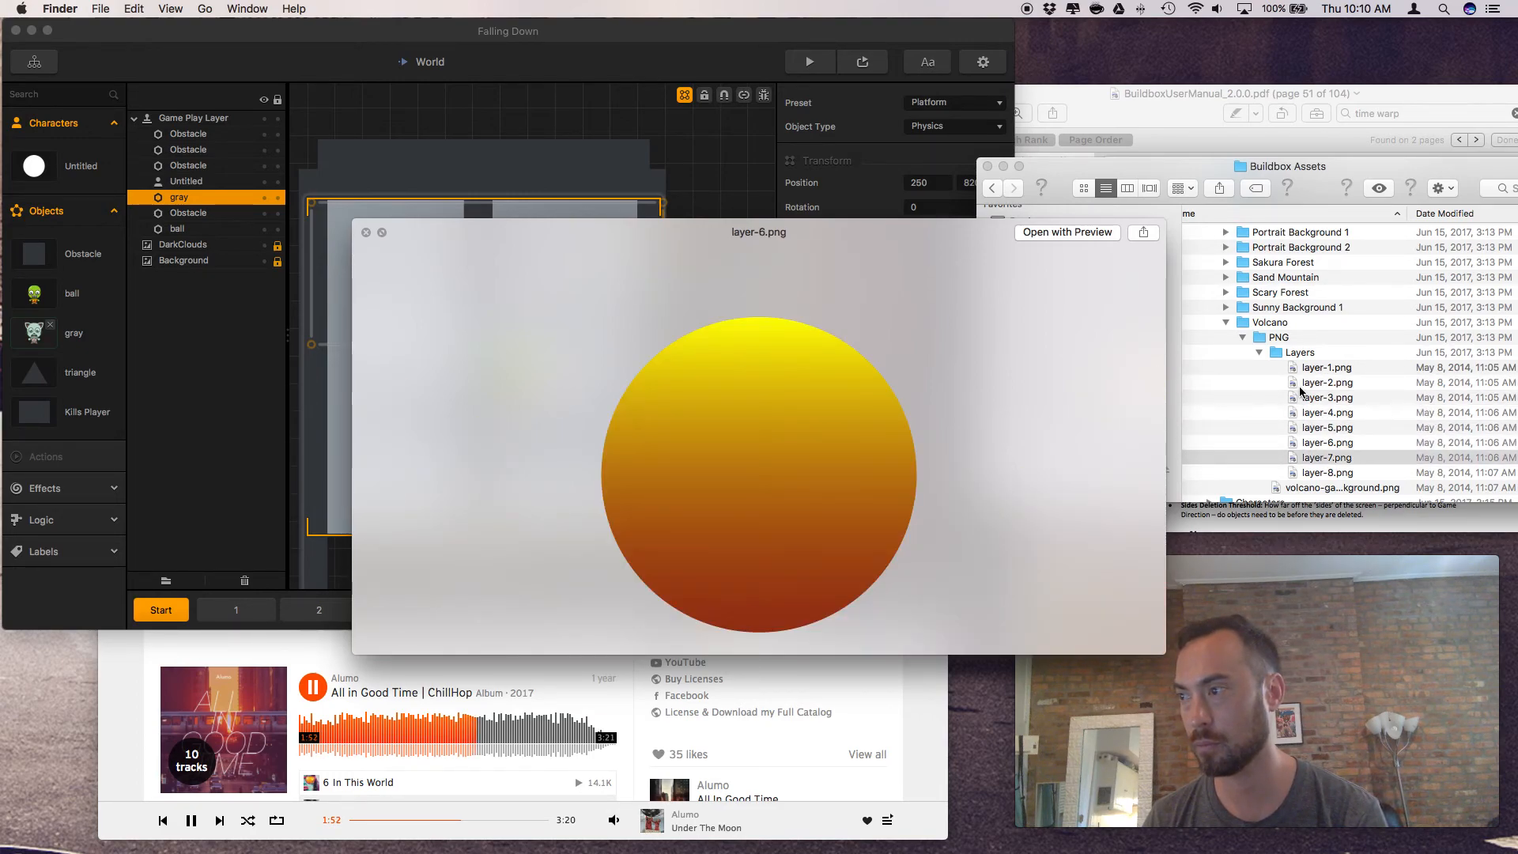
pyautogui.press('space')
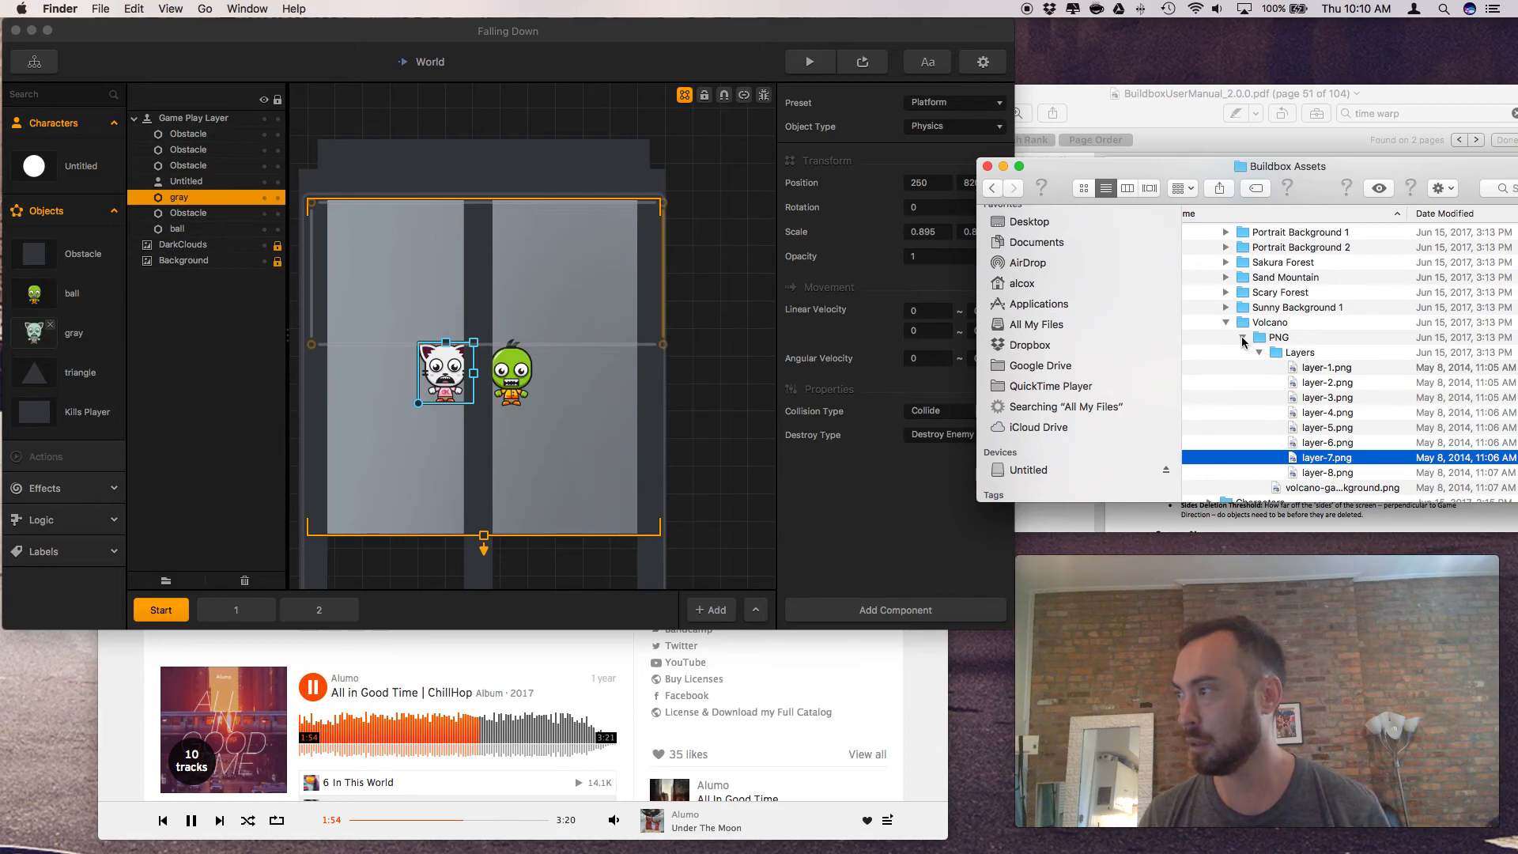
pyautogui.click(1242, 338)
pyautogui.click(1226, 322)
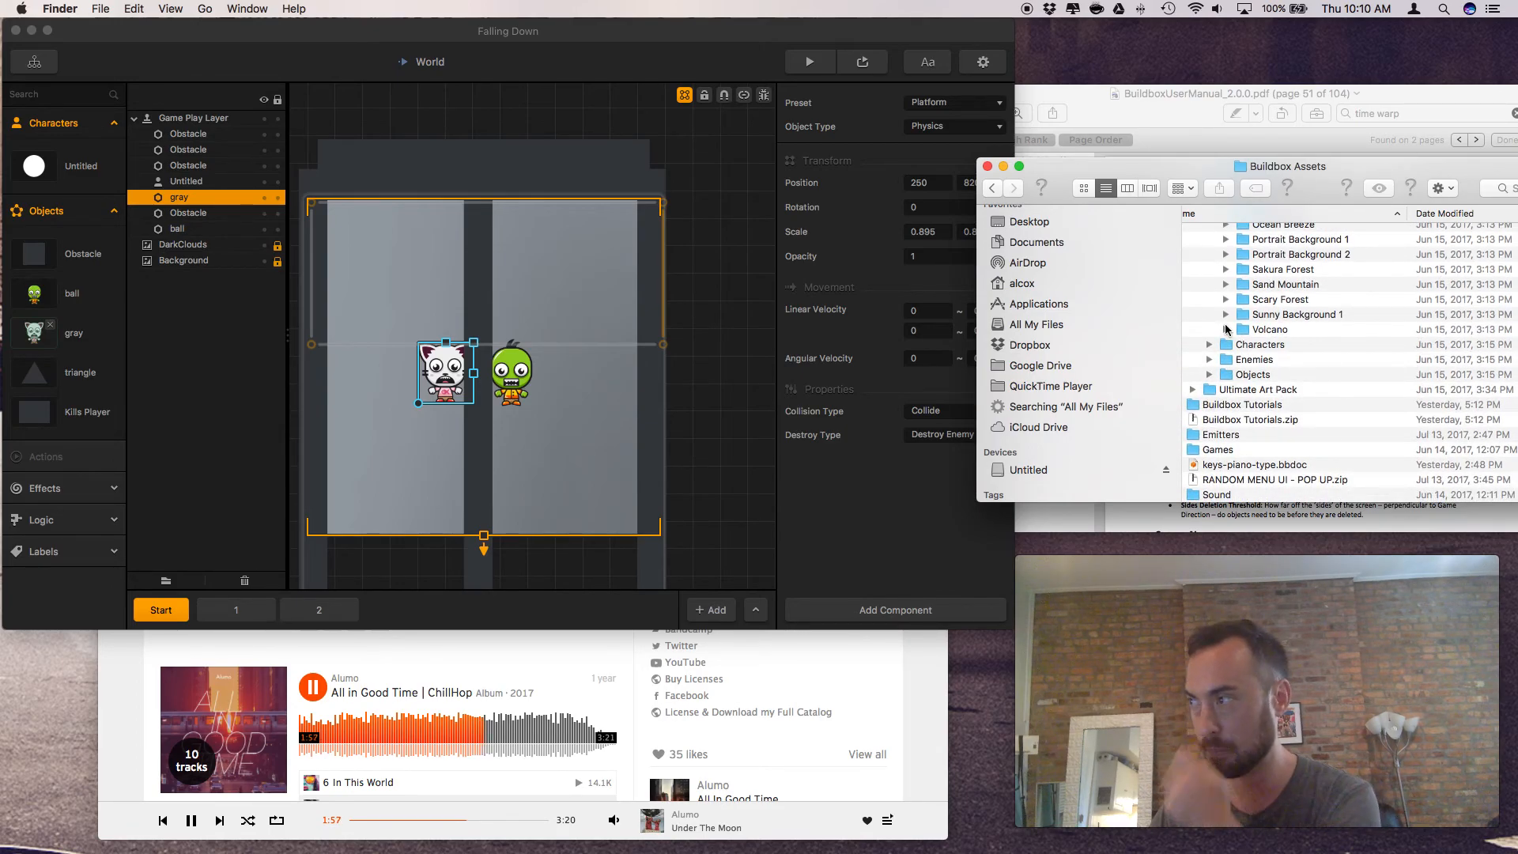
# Preview Full-Background.png and the parallax item images in the Portrait Background 2 folder, and collapse the folder
pyautogui.click(1227, 254)
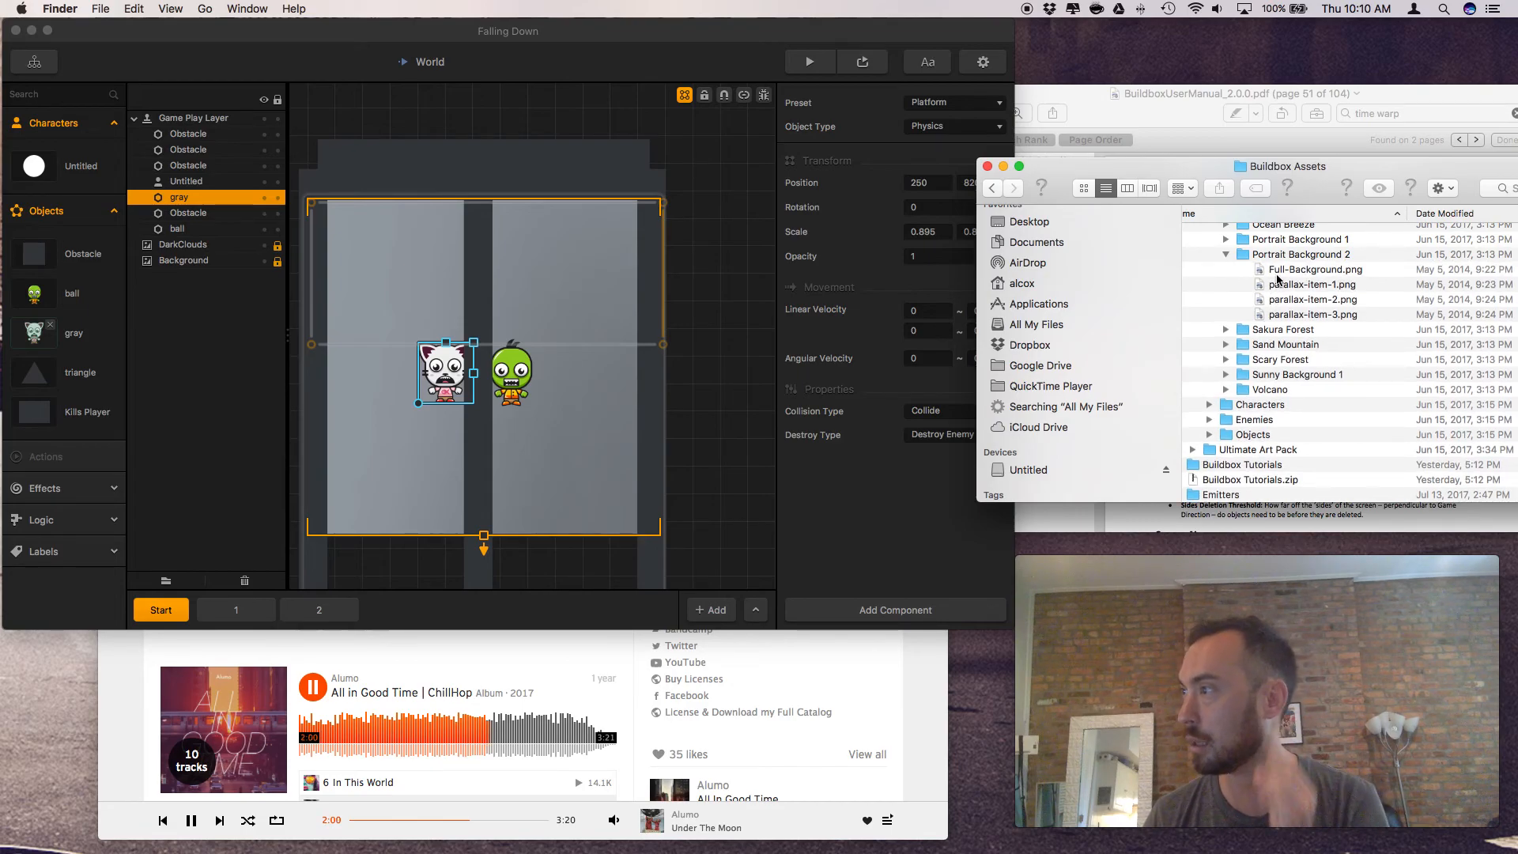
pyautogui.click(1278, 269)
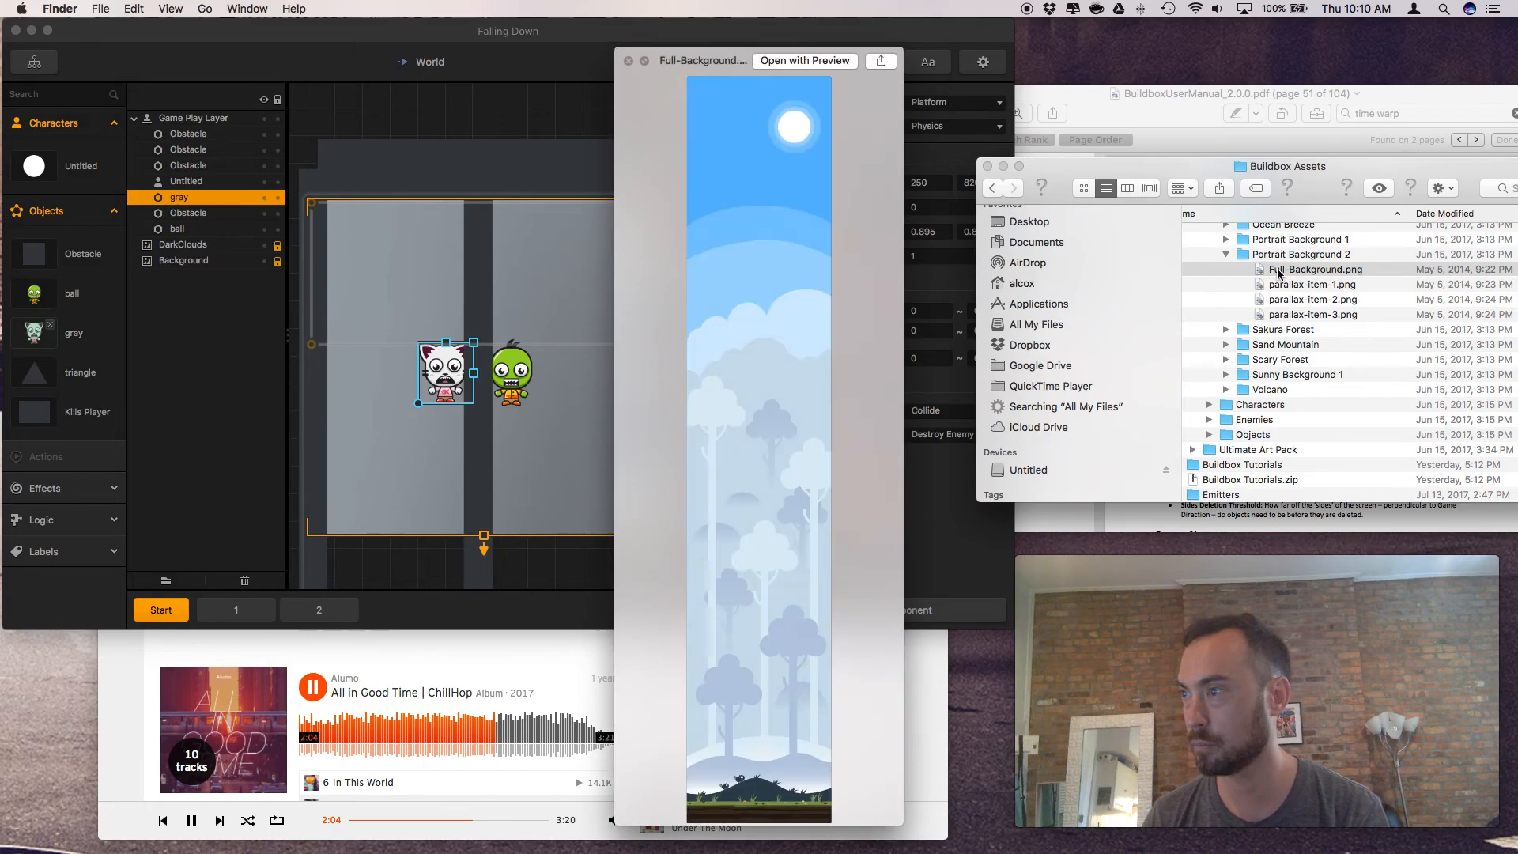
pyautogui.press('Down')
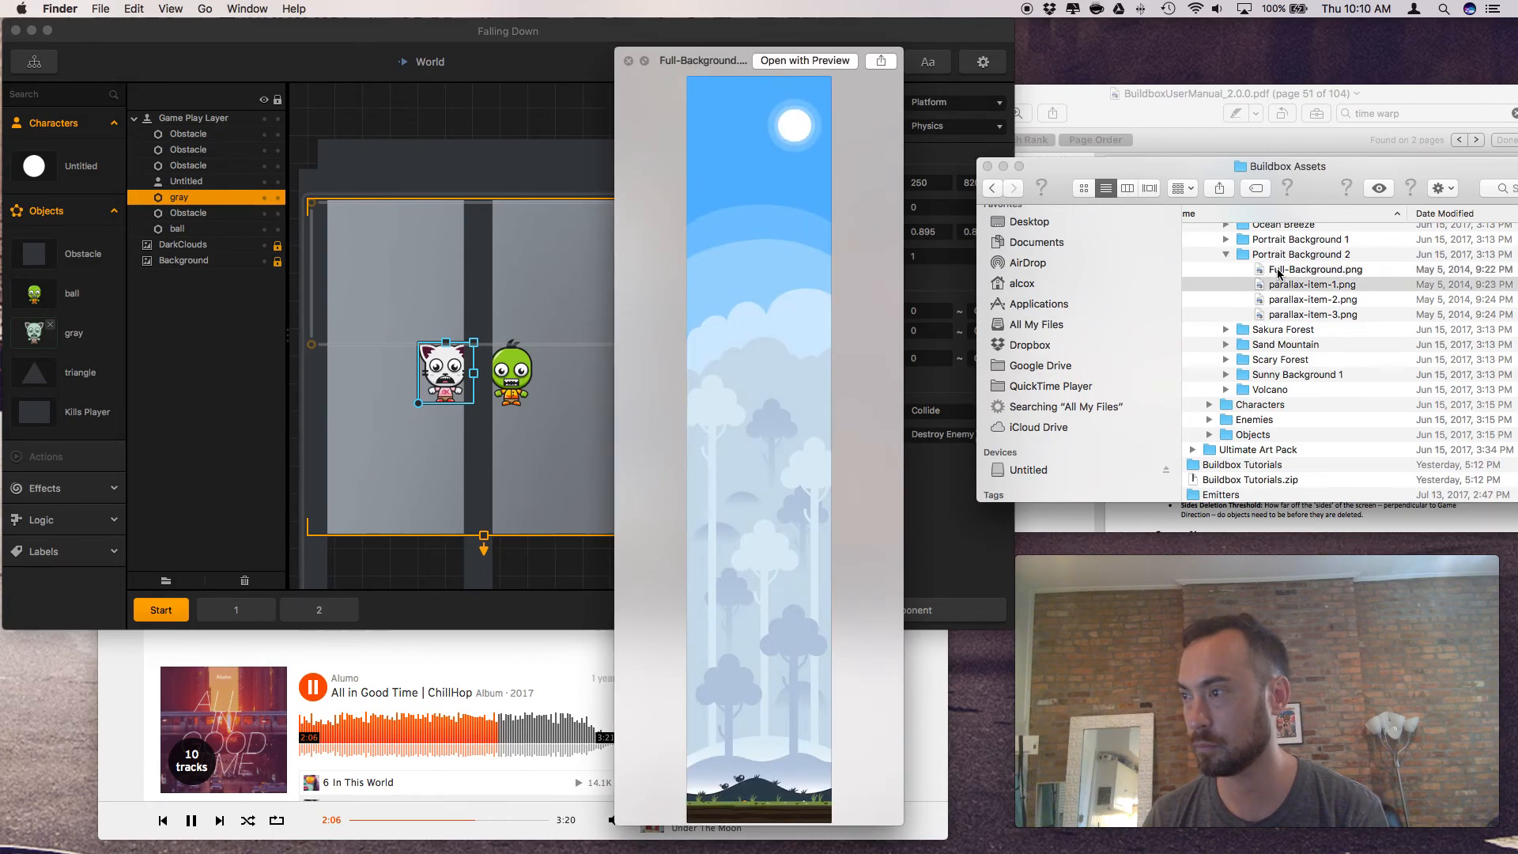
pyautogui.press('Down')
pyautogui.press('Down')
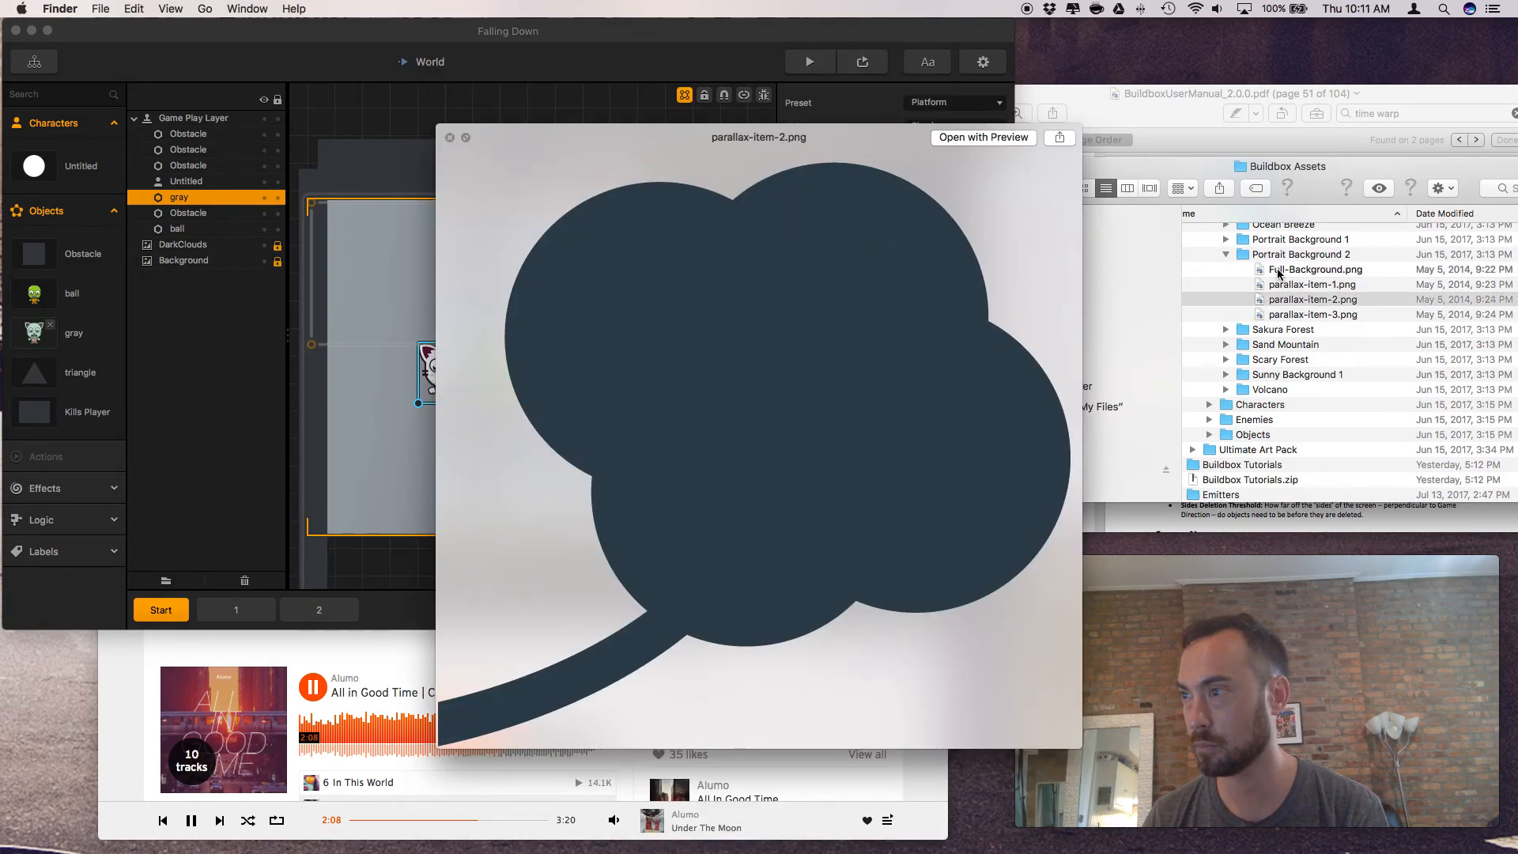
pyautogui.press('Down')
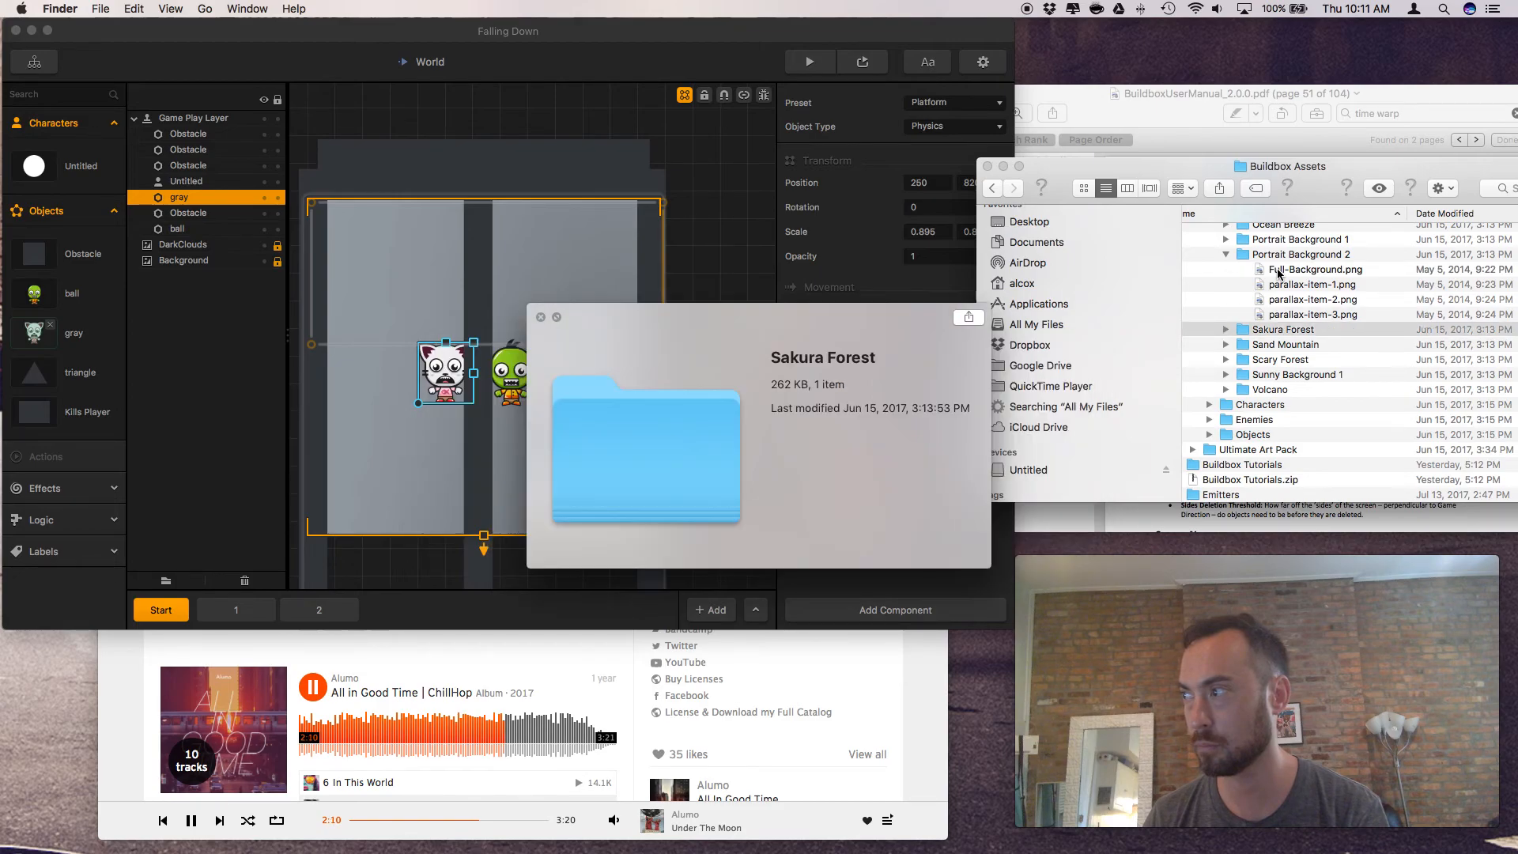
pyautogui.click(1225, 254)
# Preview Full-background.png and the parallax item images in the Portrait Background 1 folder, and collapse the folder
pyautogui.click(1225, 239)
pyautogui.click(1271, 255)
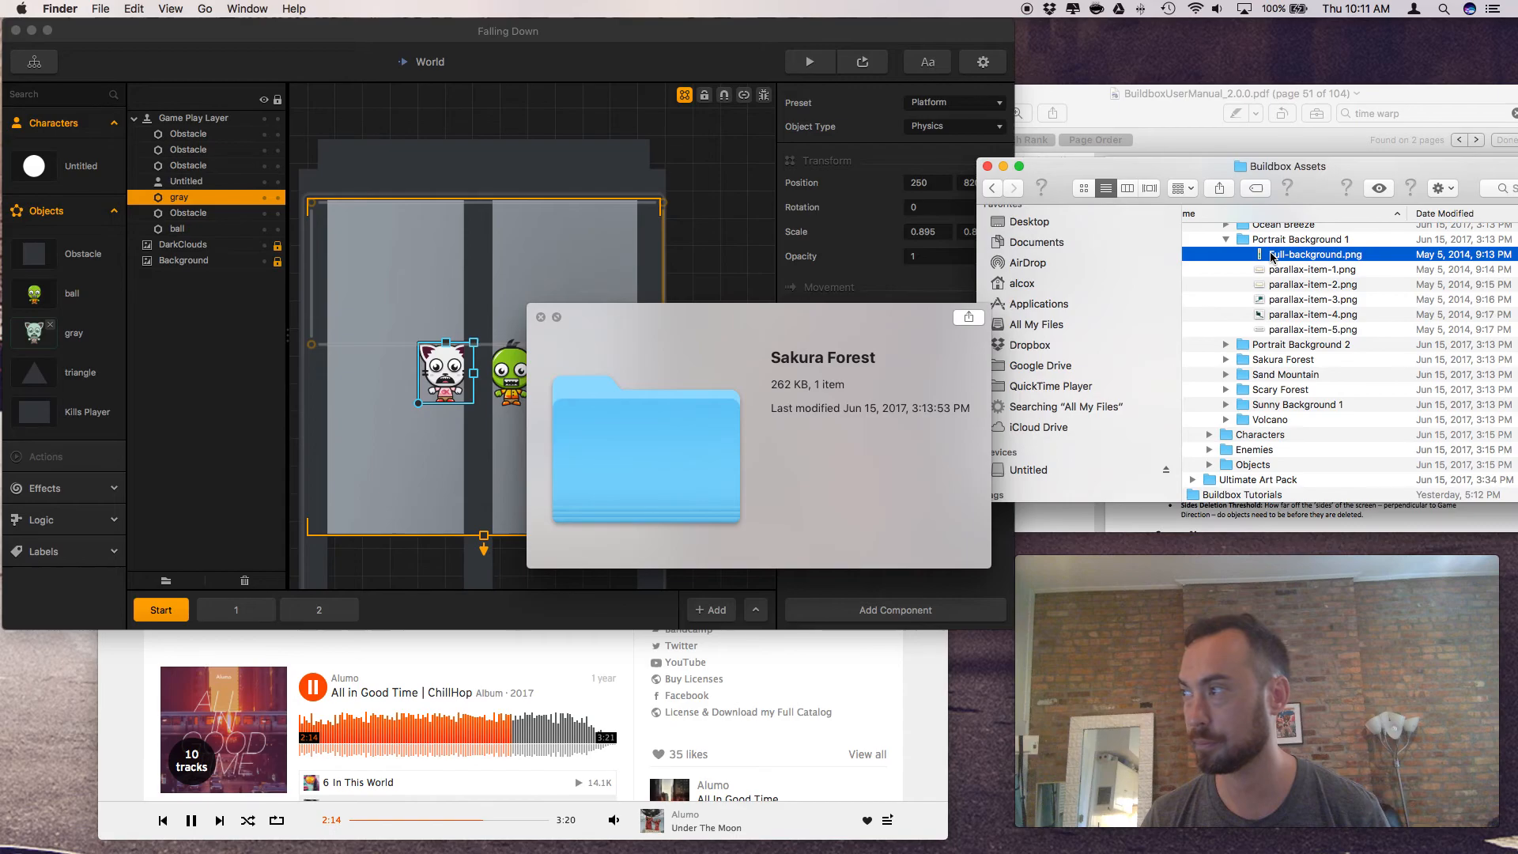
pyautogui.press('space')
pyautogui.press('space')
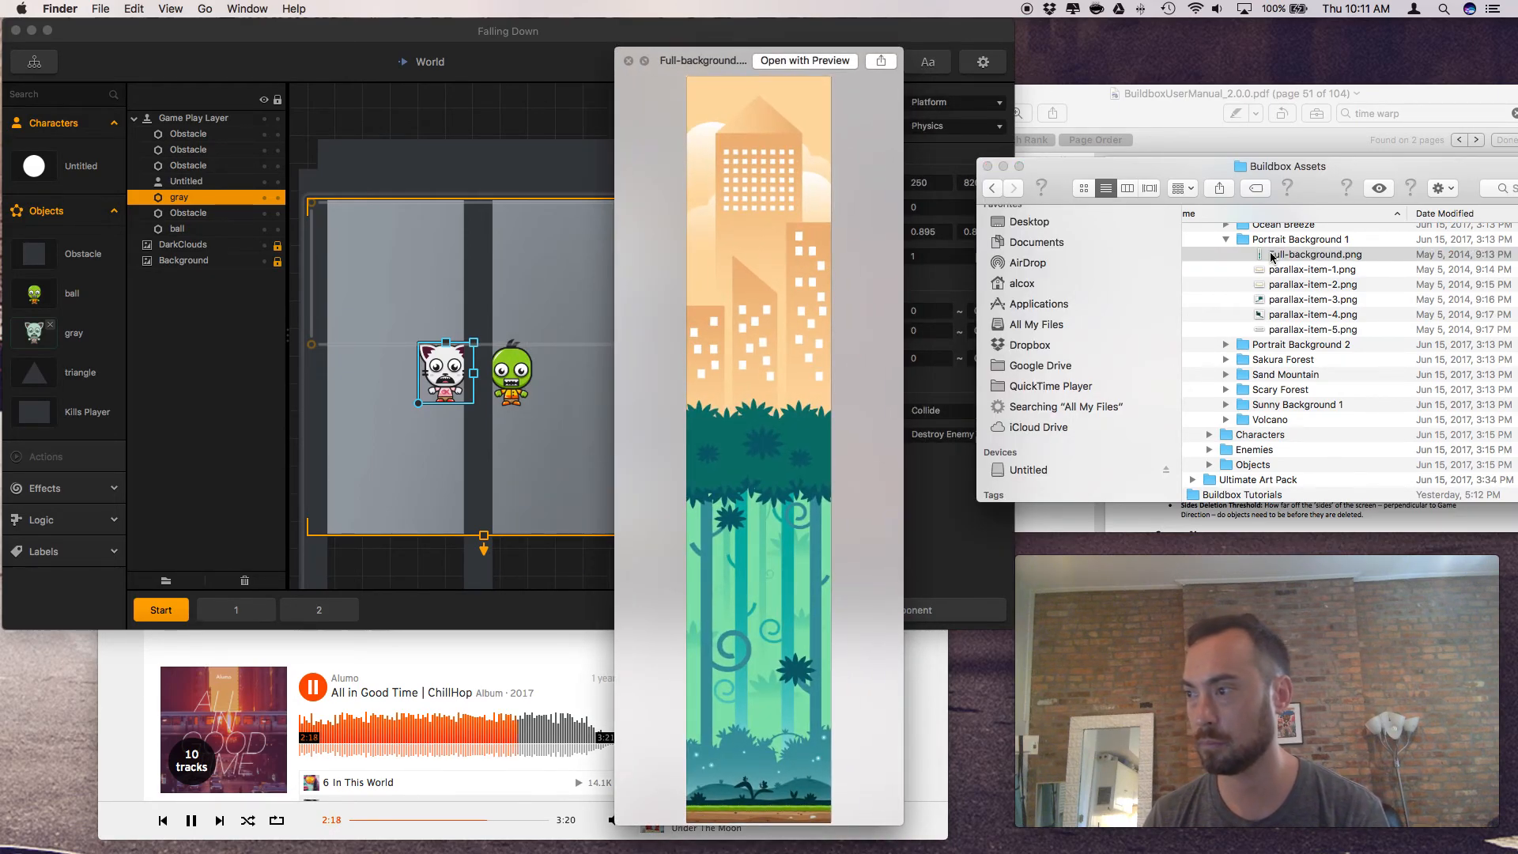
pyautogui.press('Down')
pyautogui.press('Down')
pyautogui.press('Down')
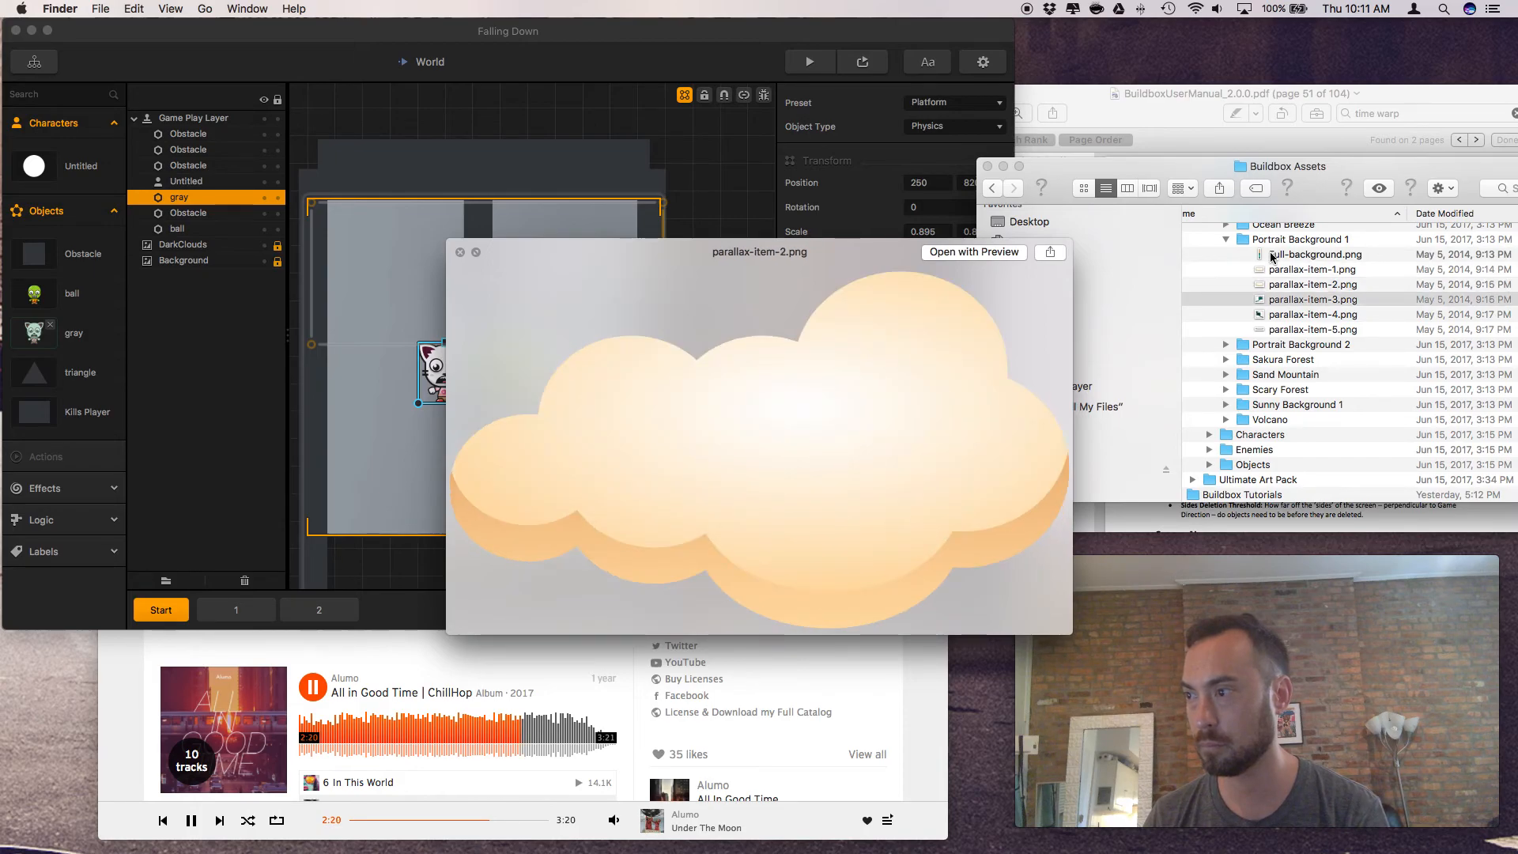
pyautogui.press('Down')
pyautogui.press('Down')
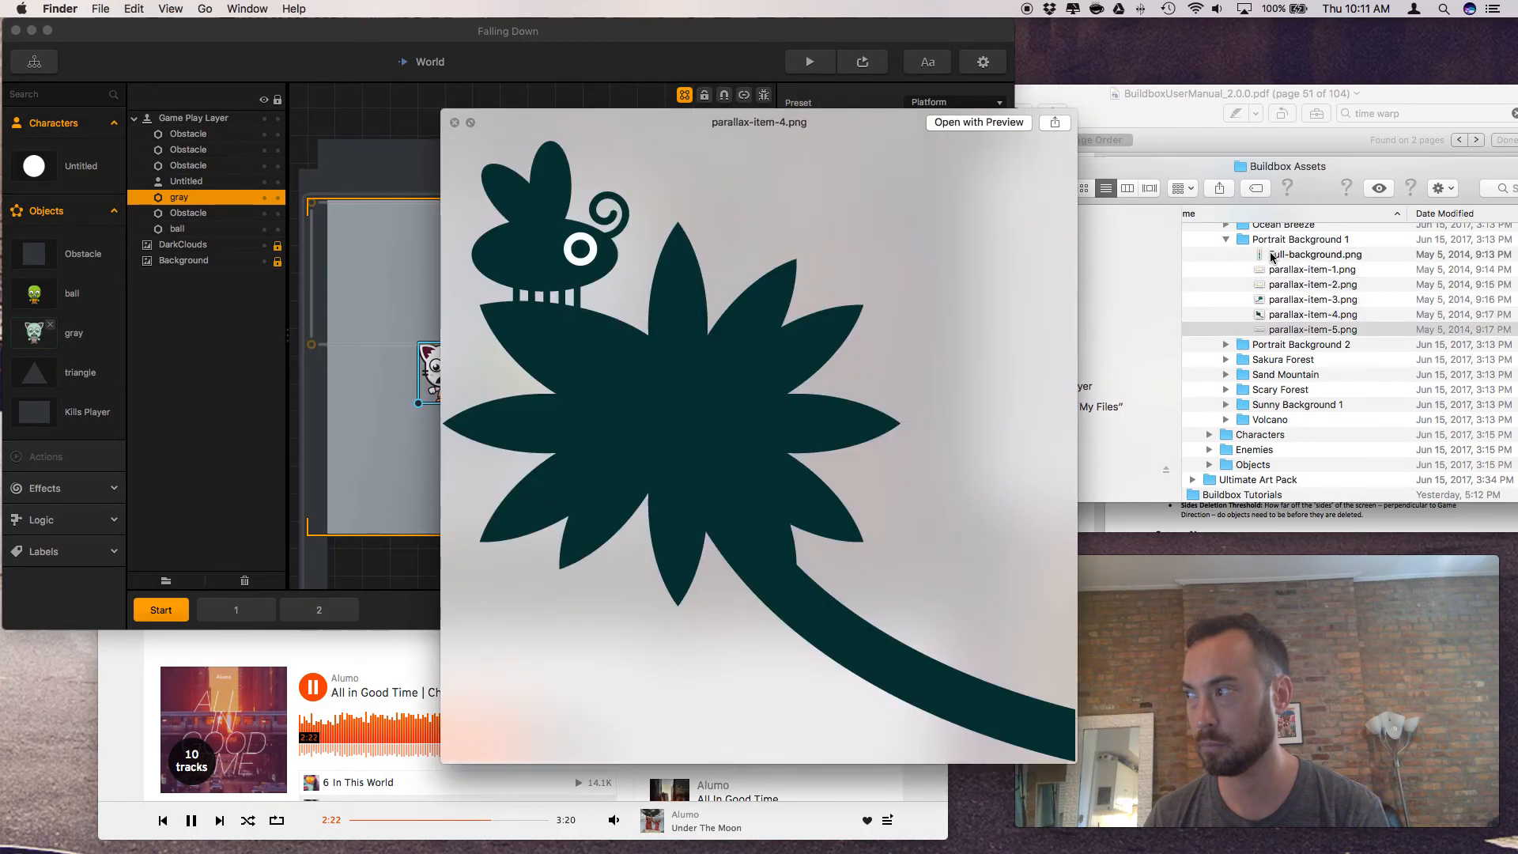
pyautogui.click(1226, 239)
# Preview Full Background.png and sea 1.png in the Ocean Breeze folder, and collapse the folder
pyautogui.click(1226, 289)
pyautogui.click(1269, 307)
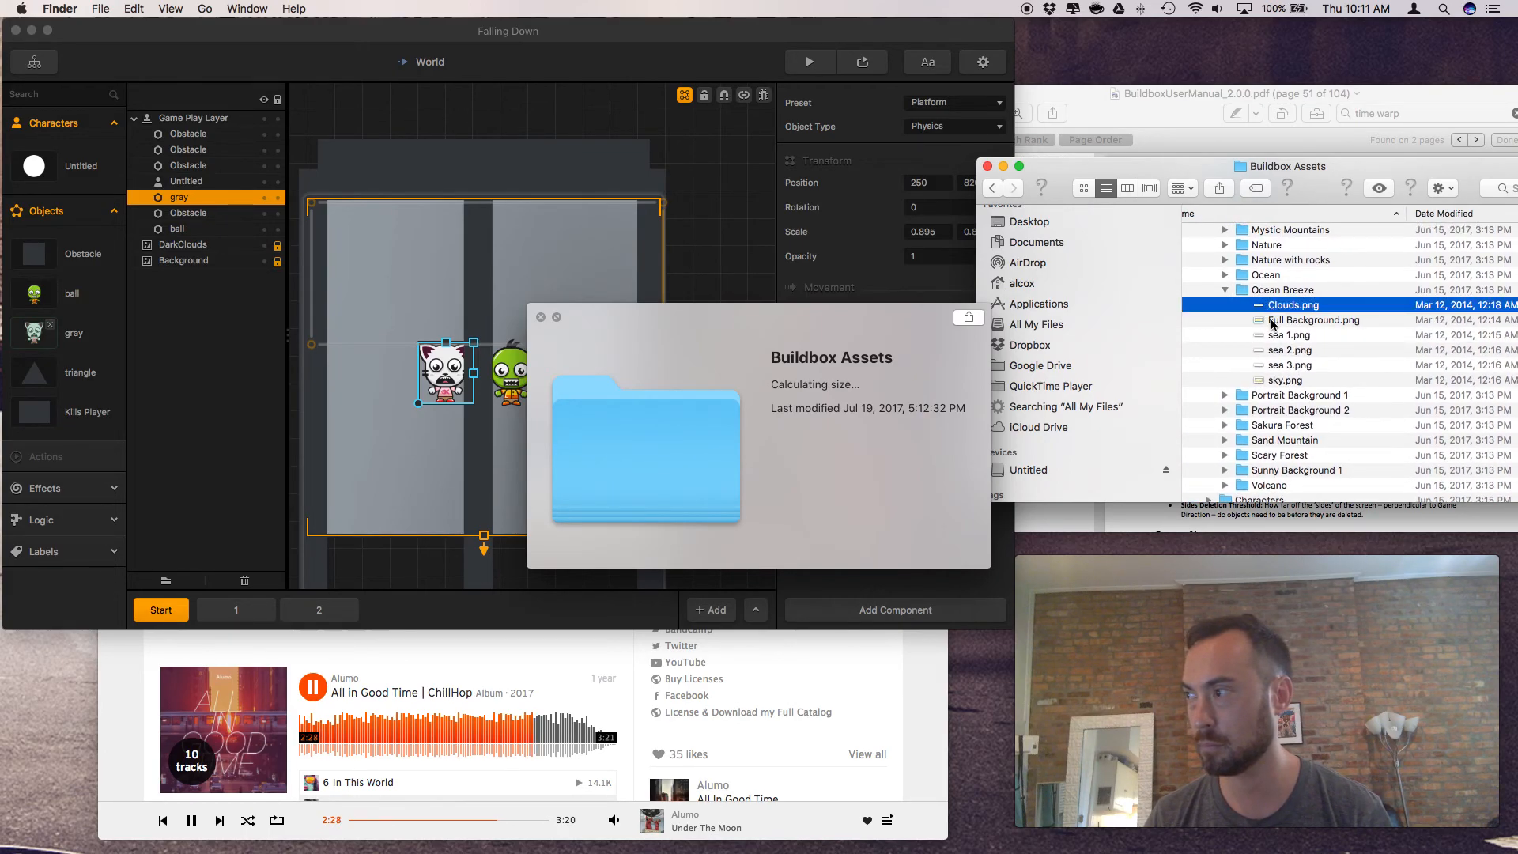
pyautogui.click(1274, 320)
pyautogui.click(1279, 338)
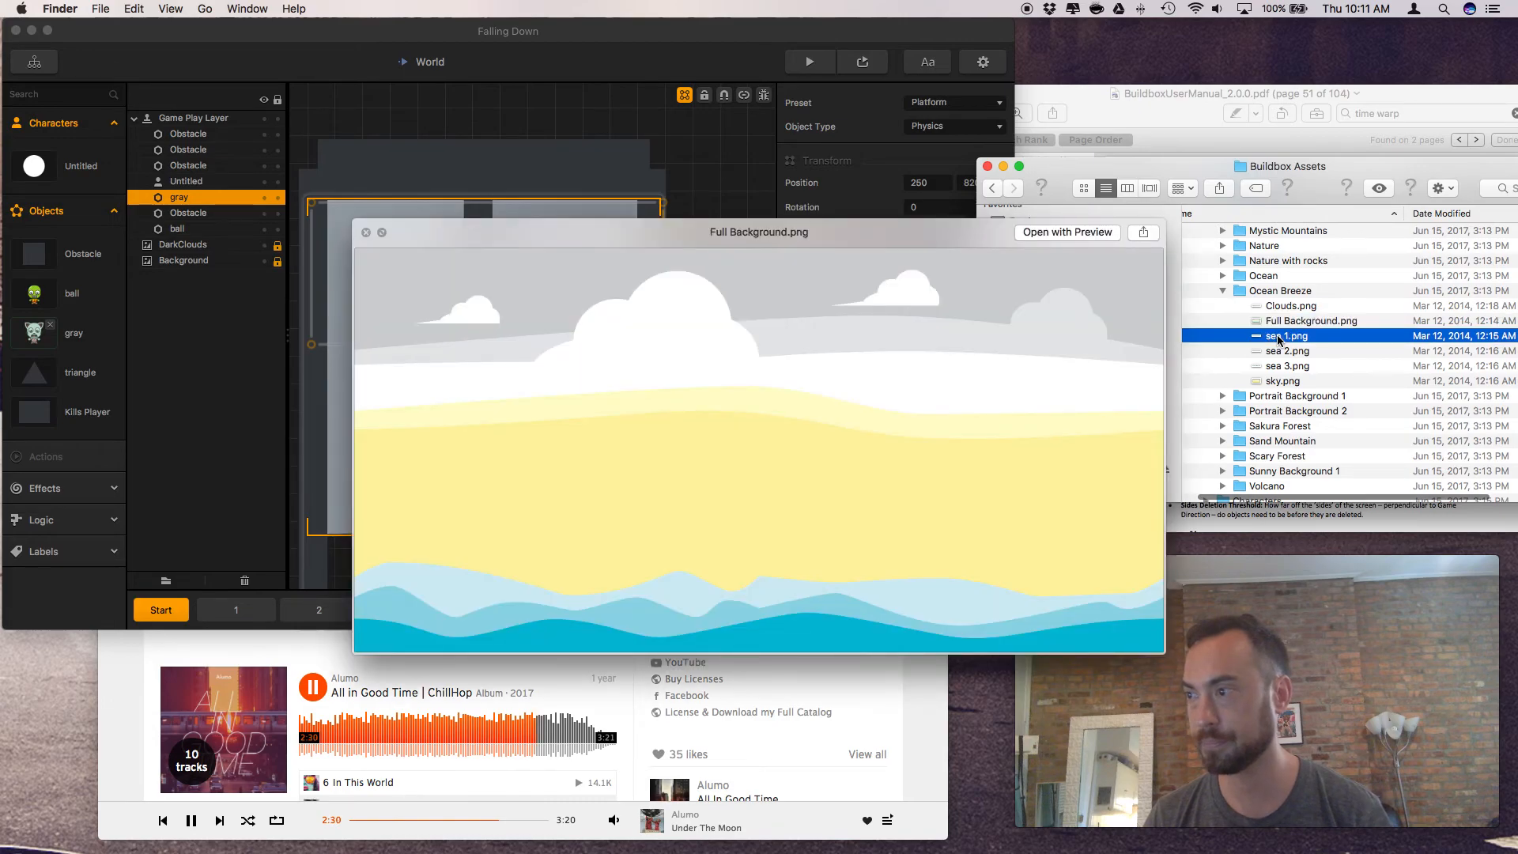
pyautogui.scroll(3, 1276, 355)
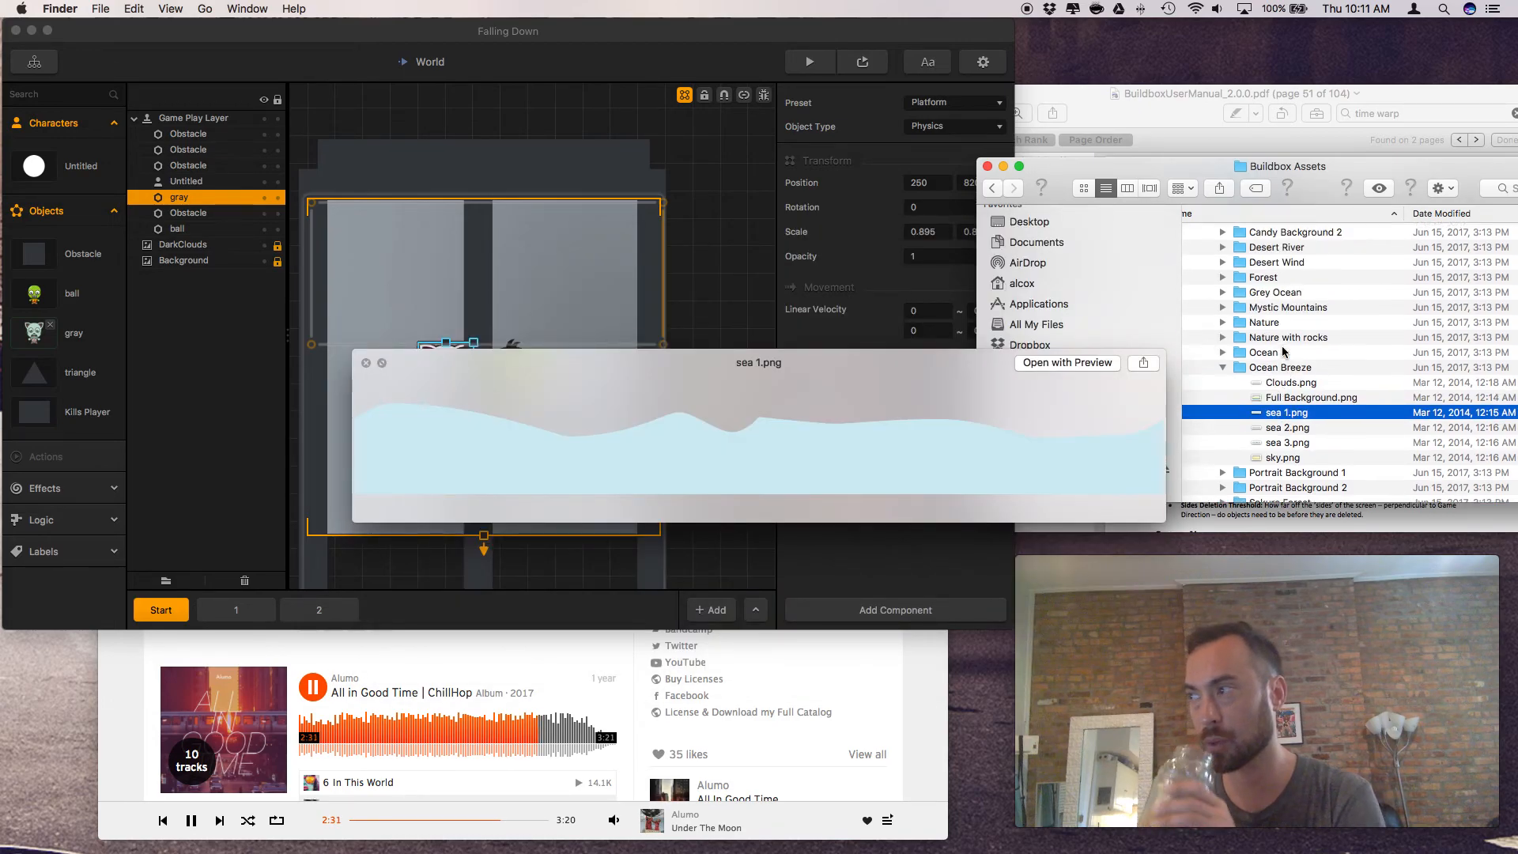
pyautogui.click(1212, 371)
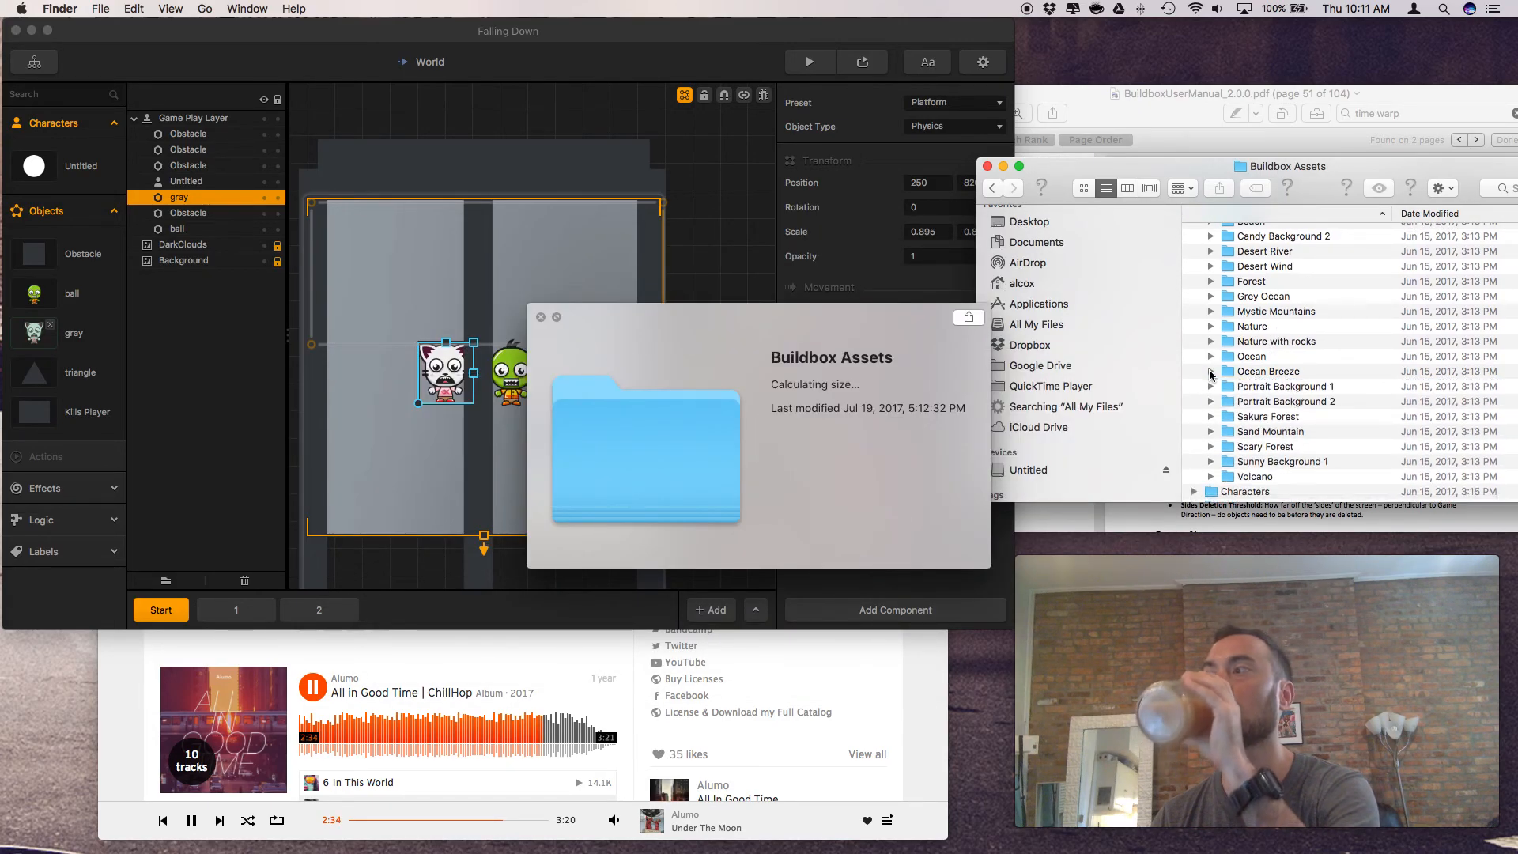
# Collapse the Illustrated Art Pack and expand the Backgrounds (250) folder in the Ultimate Art Pack
pyautogui.scroll(3, 1212, 372)
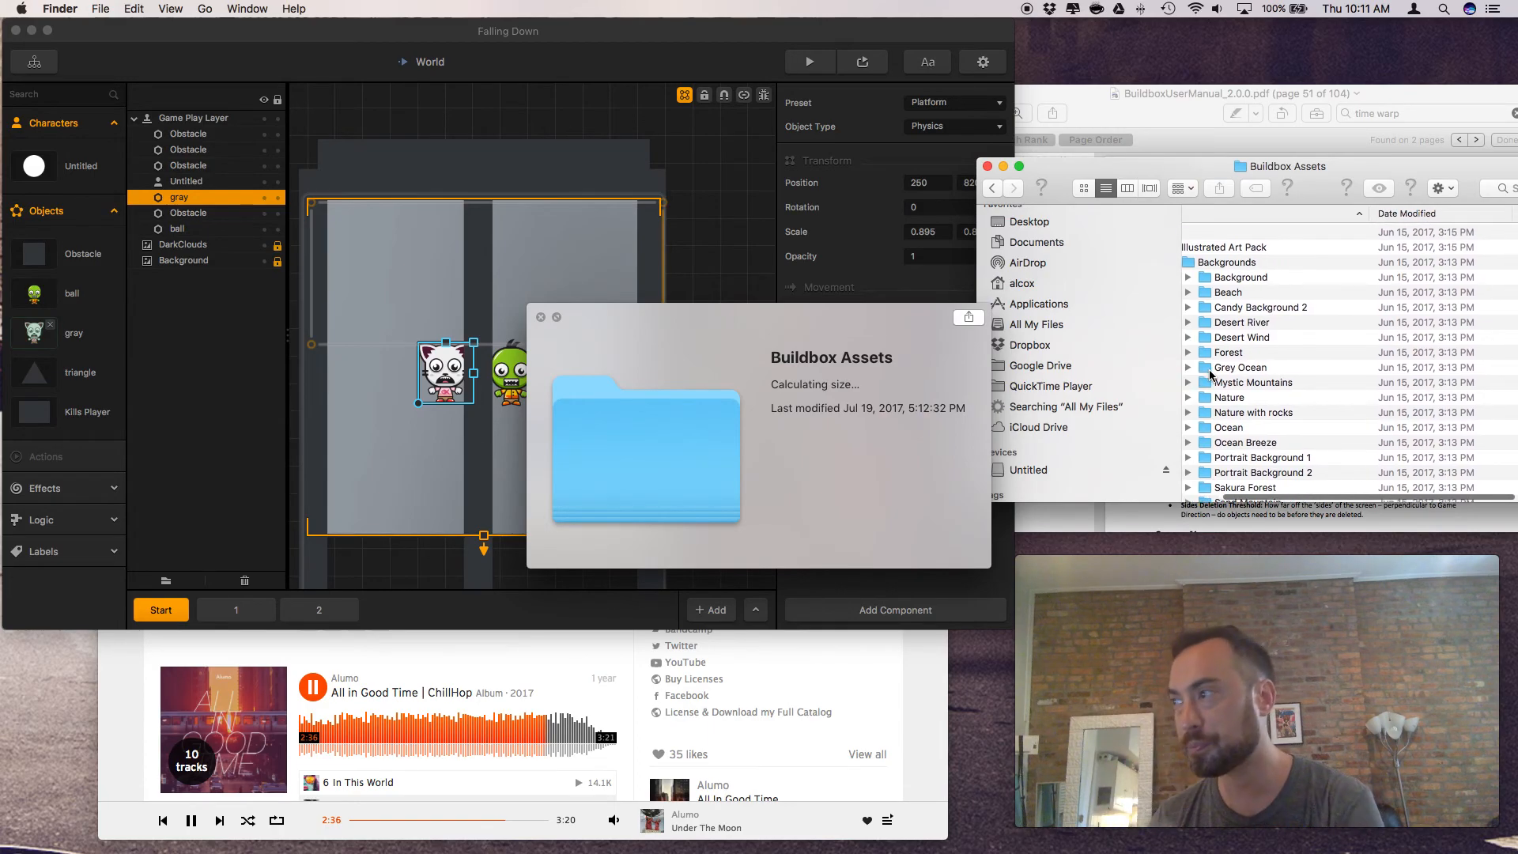
pyautogui.hscroll(-2, 1210, 373)
pyautogui.click(1191, 232)
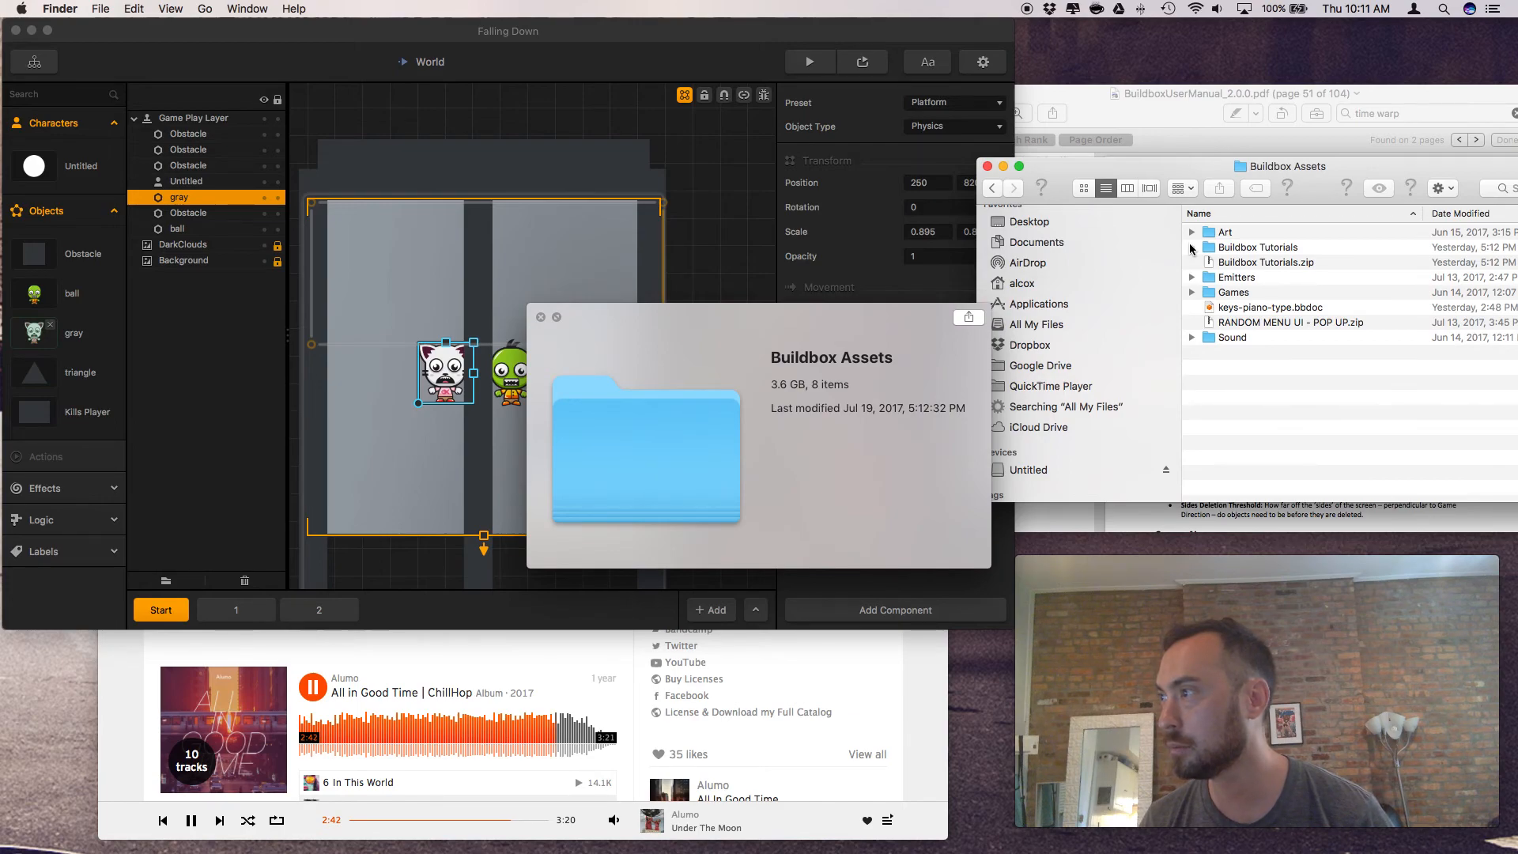
pyautogui.click(1191, 232)
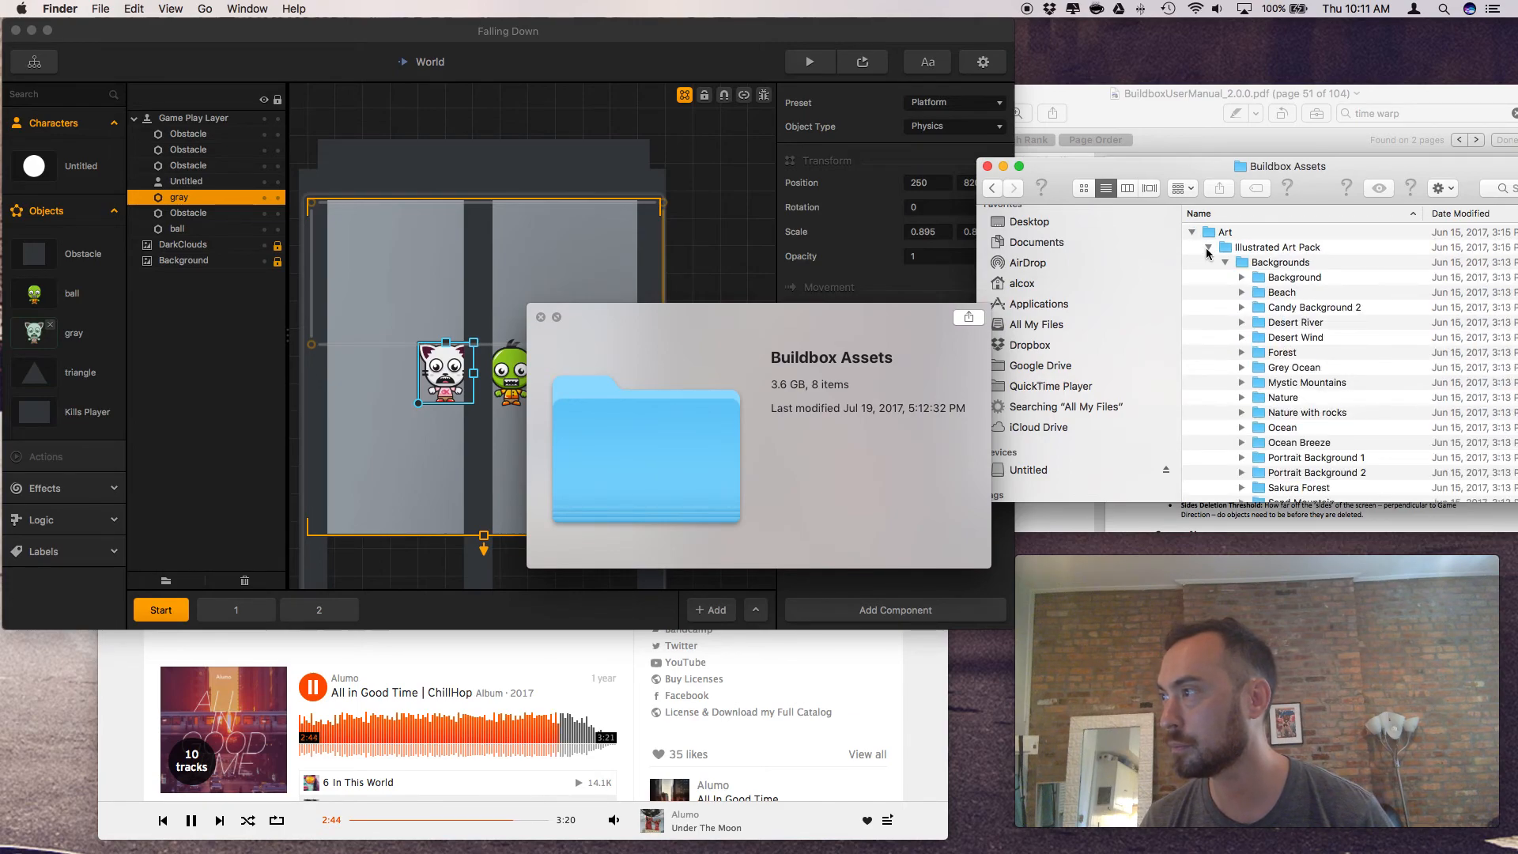
pyautogui.click(1208, 247)
pyautogui.click(1208, 263)
pyautogui.keyDown('alt'); pyautogui.click(1223, 323); pyautogui.keyUp('alt')
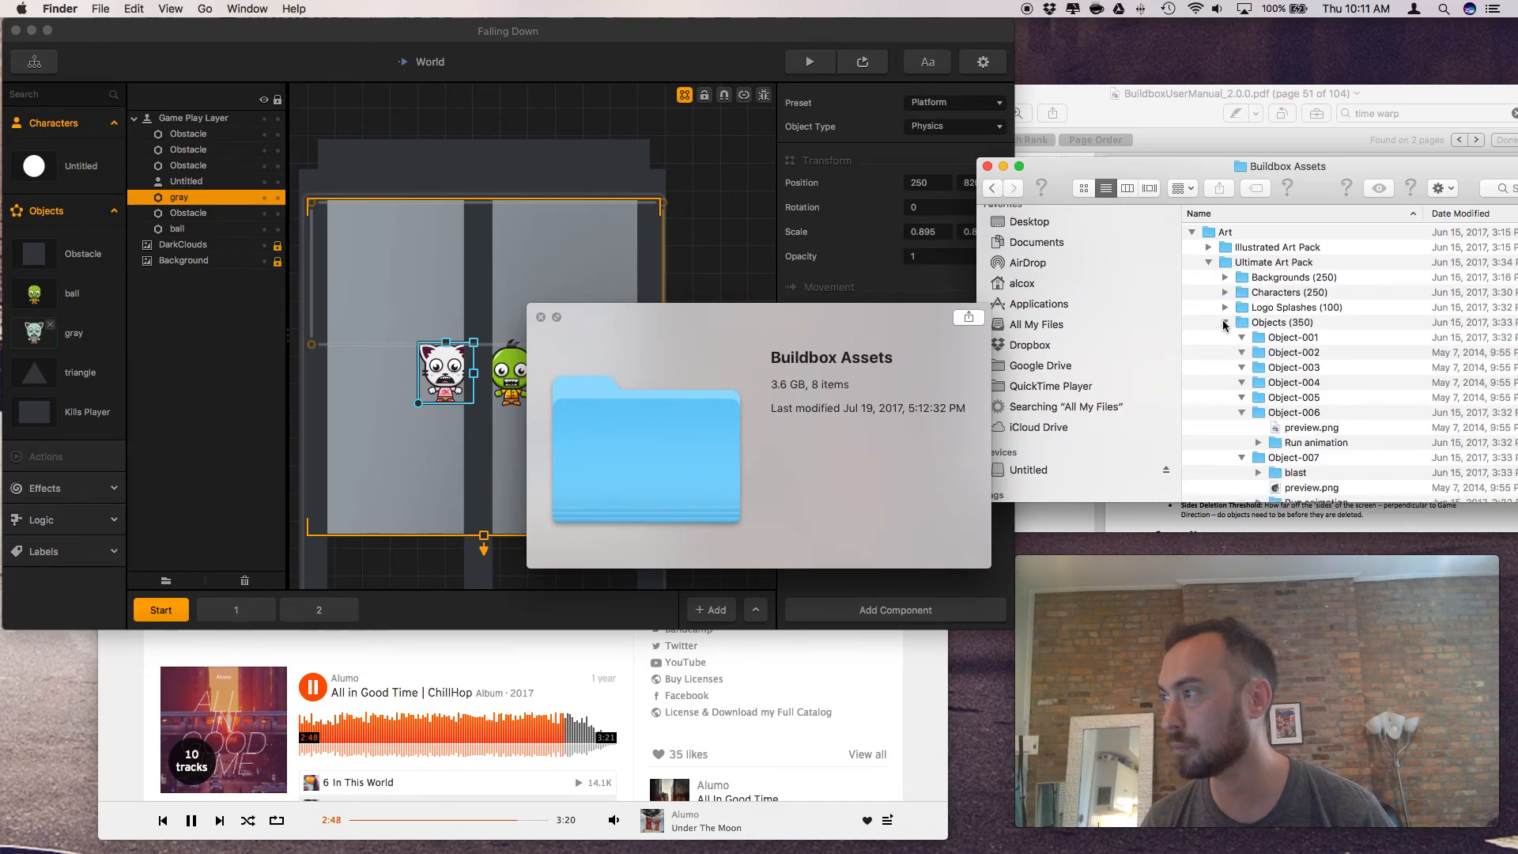
pyautogui.click(1223, 322)
pyautogui.click(1224, 278)
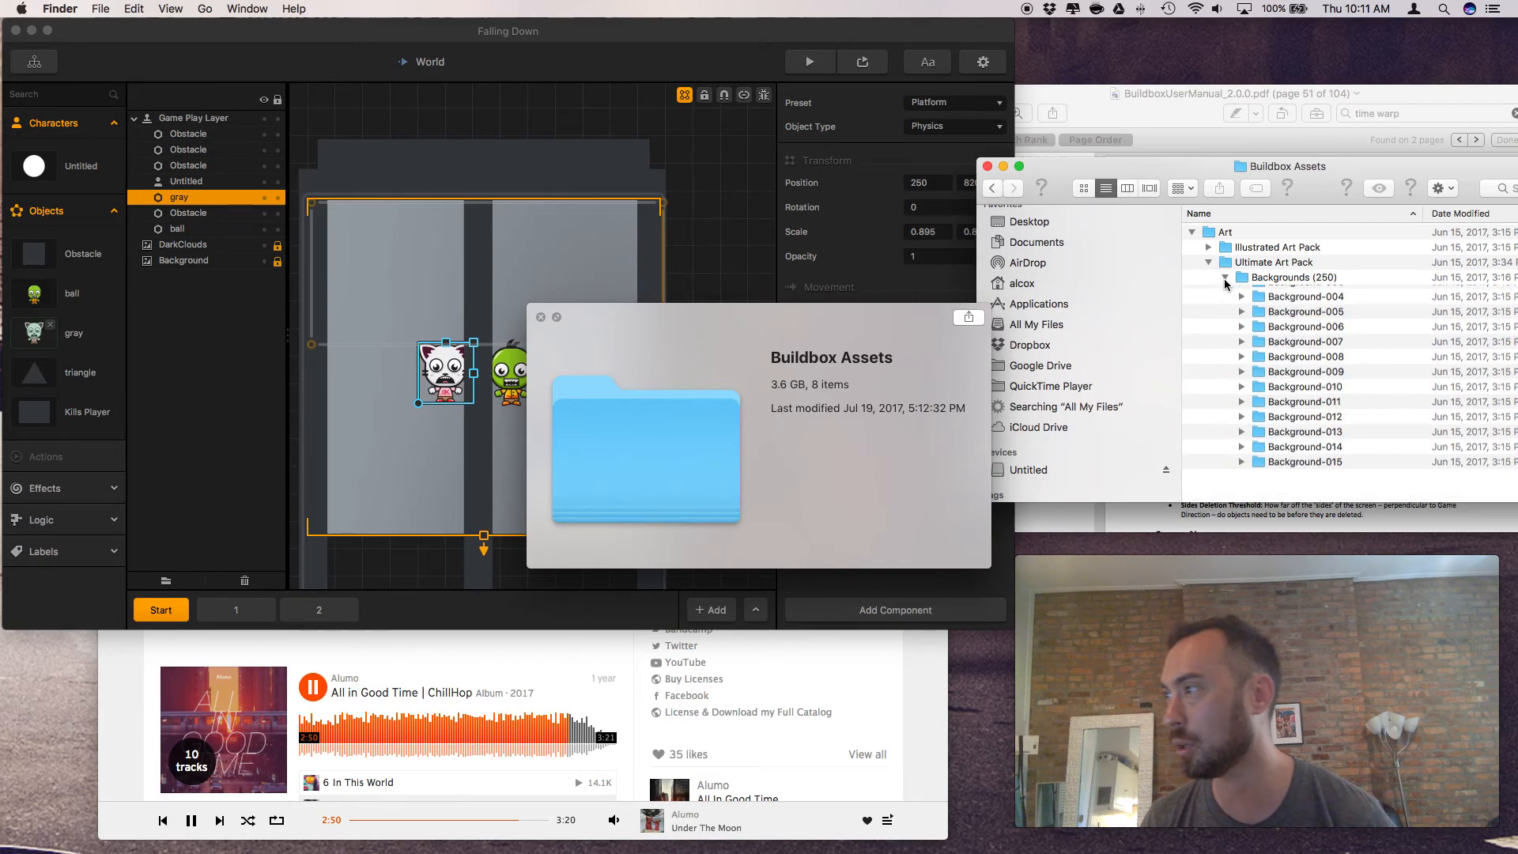
# Preview bg.png in the Background-001 folder, close the preview and select seamless_sky.png
pyautogui.click(1241, 293)
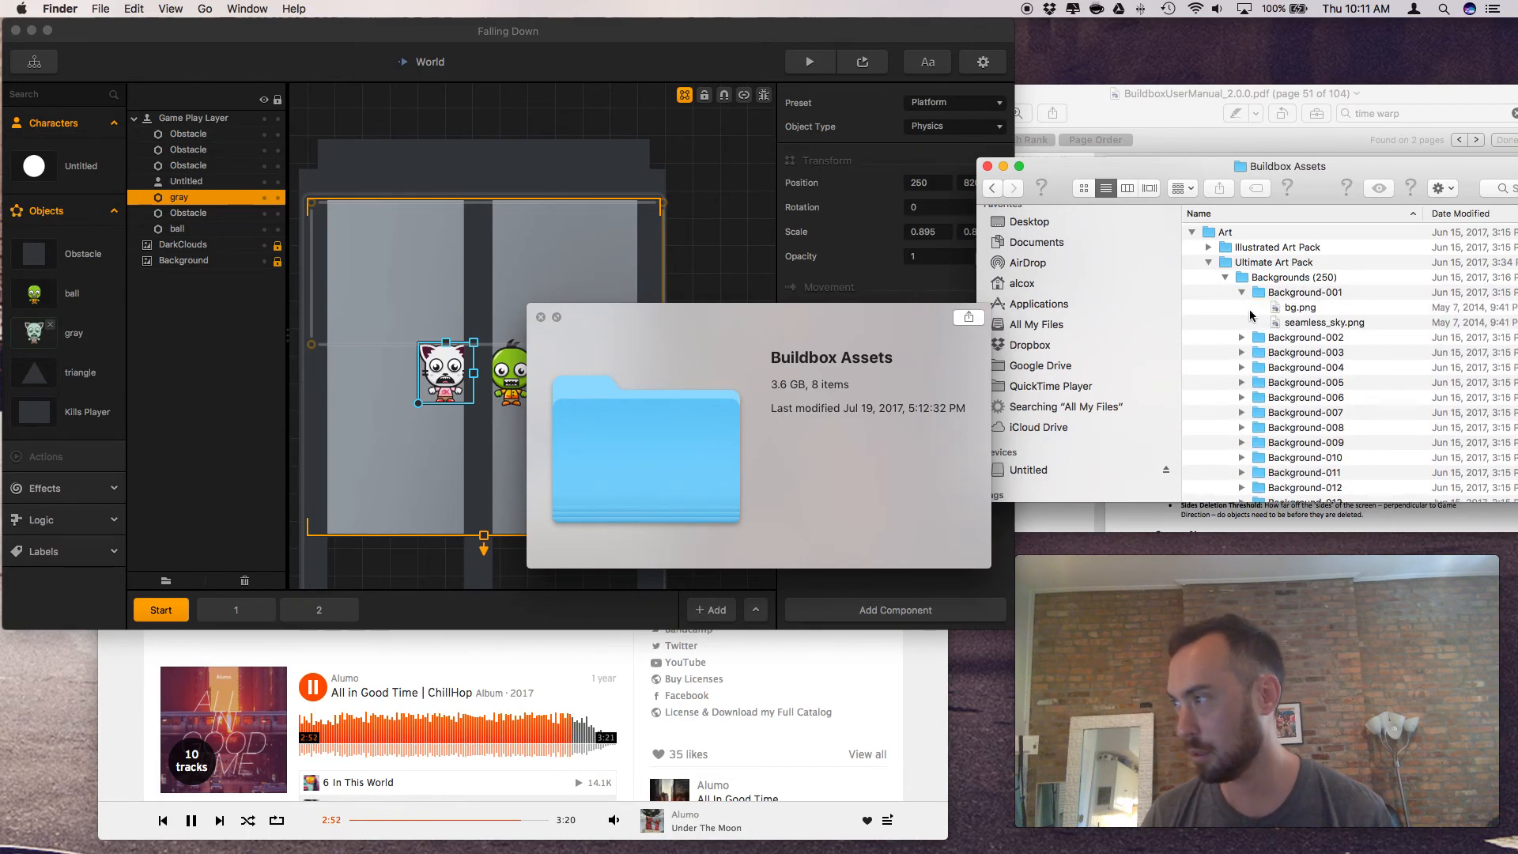
pyautogui.click(1293, 310)
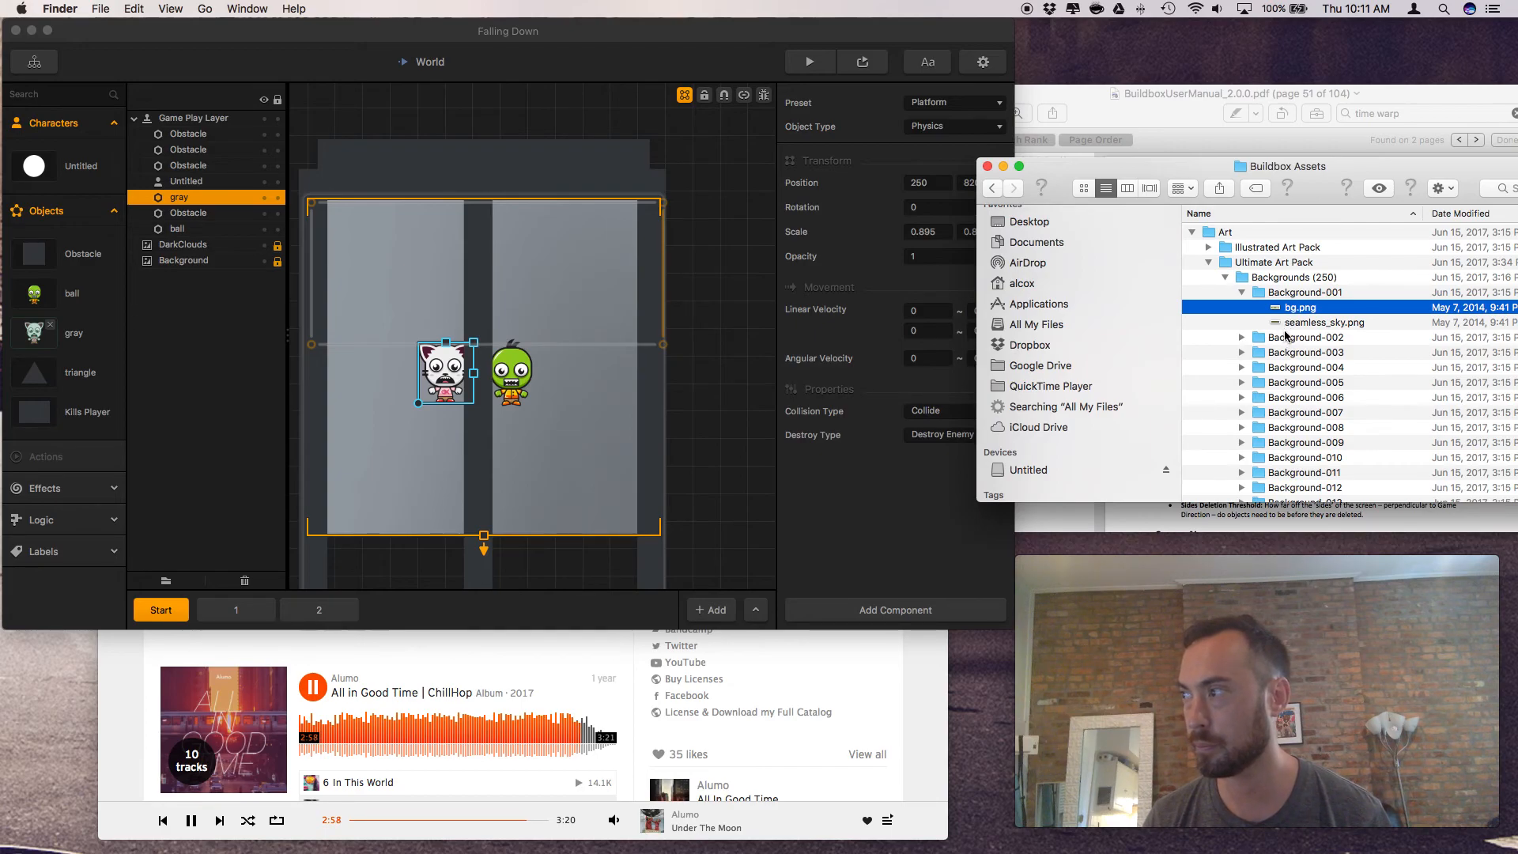
pyautogui.press('space')
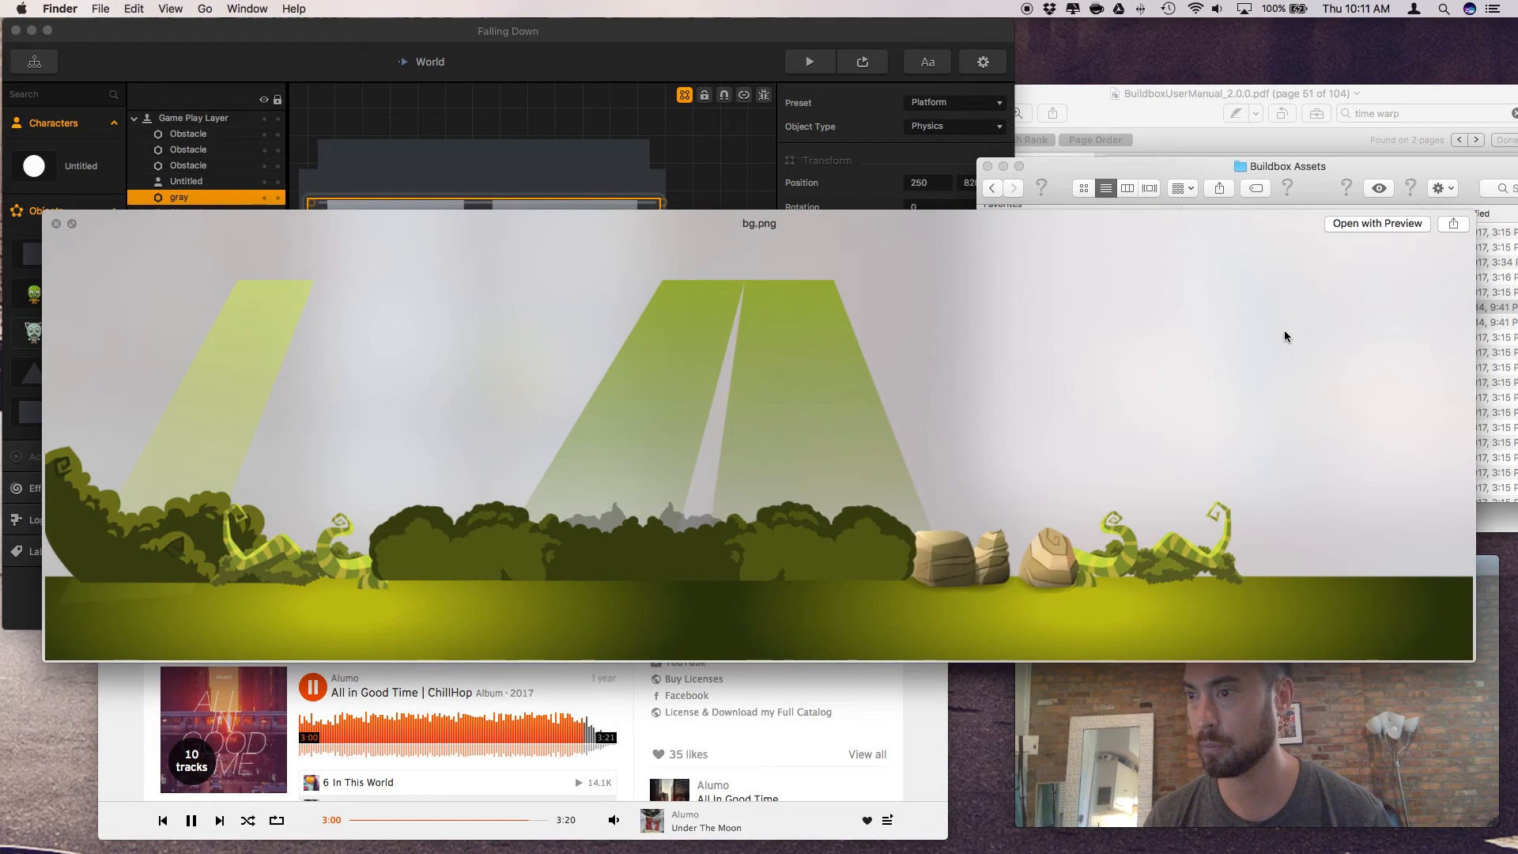
pyautogui.press('space')
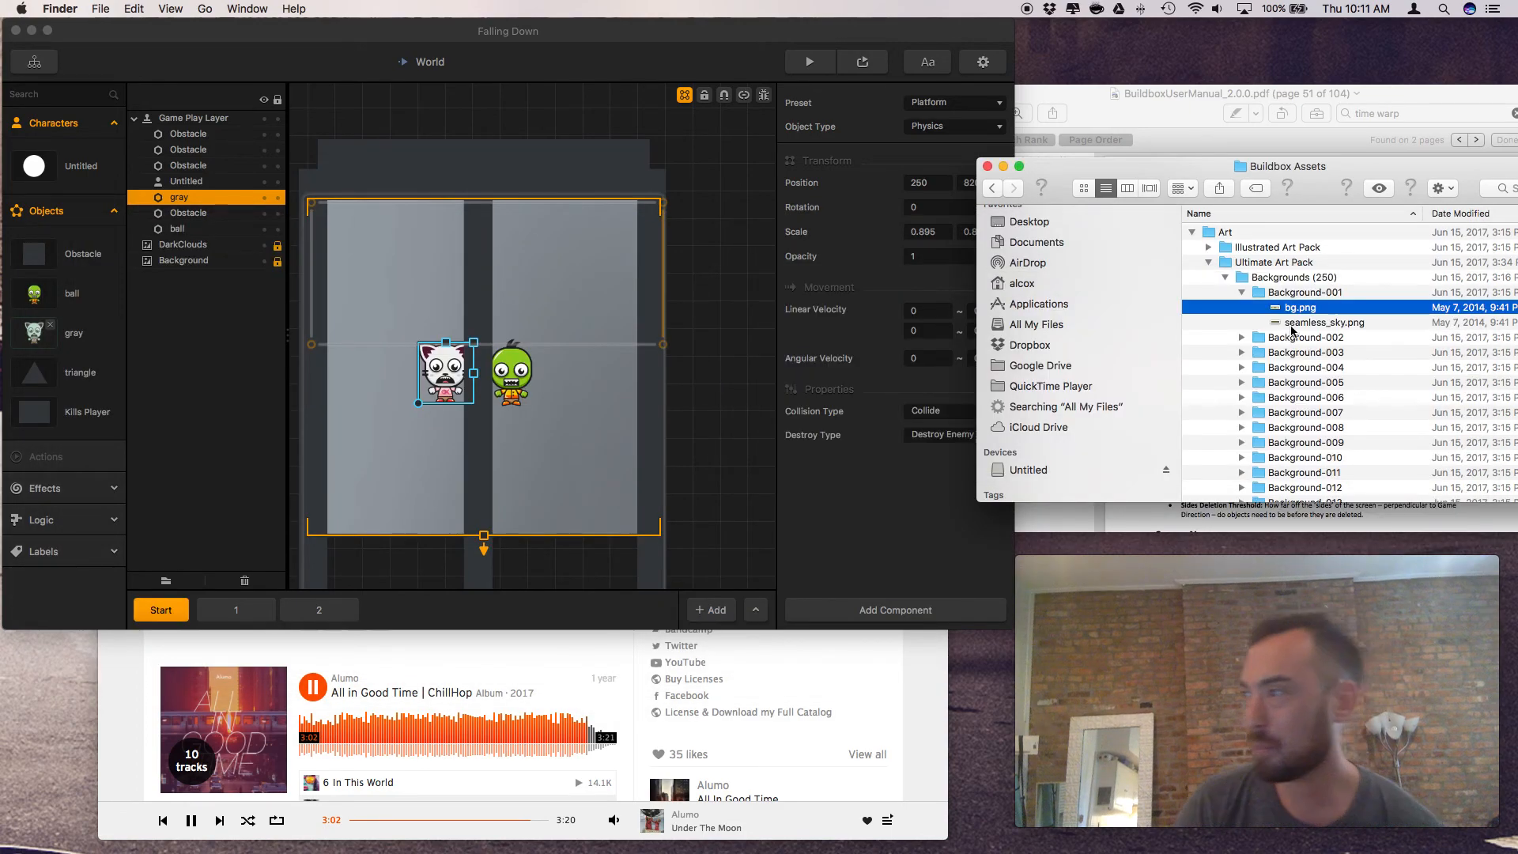
pyautogui.click(1292, 326)
# Preview bg.png in the Background-002 folder, close the preview and expand the Background-003 folder
pyautogui.click(1241, 337)
pyautogui.click(1267, 353)
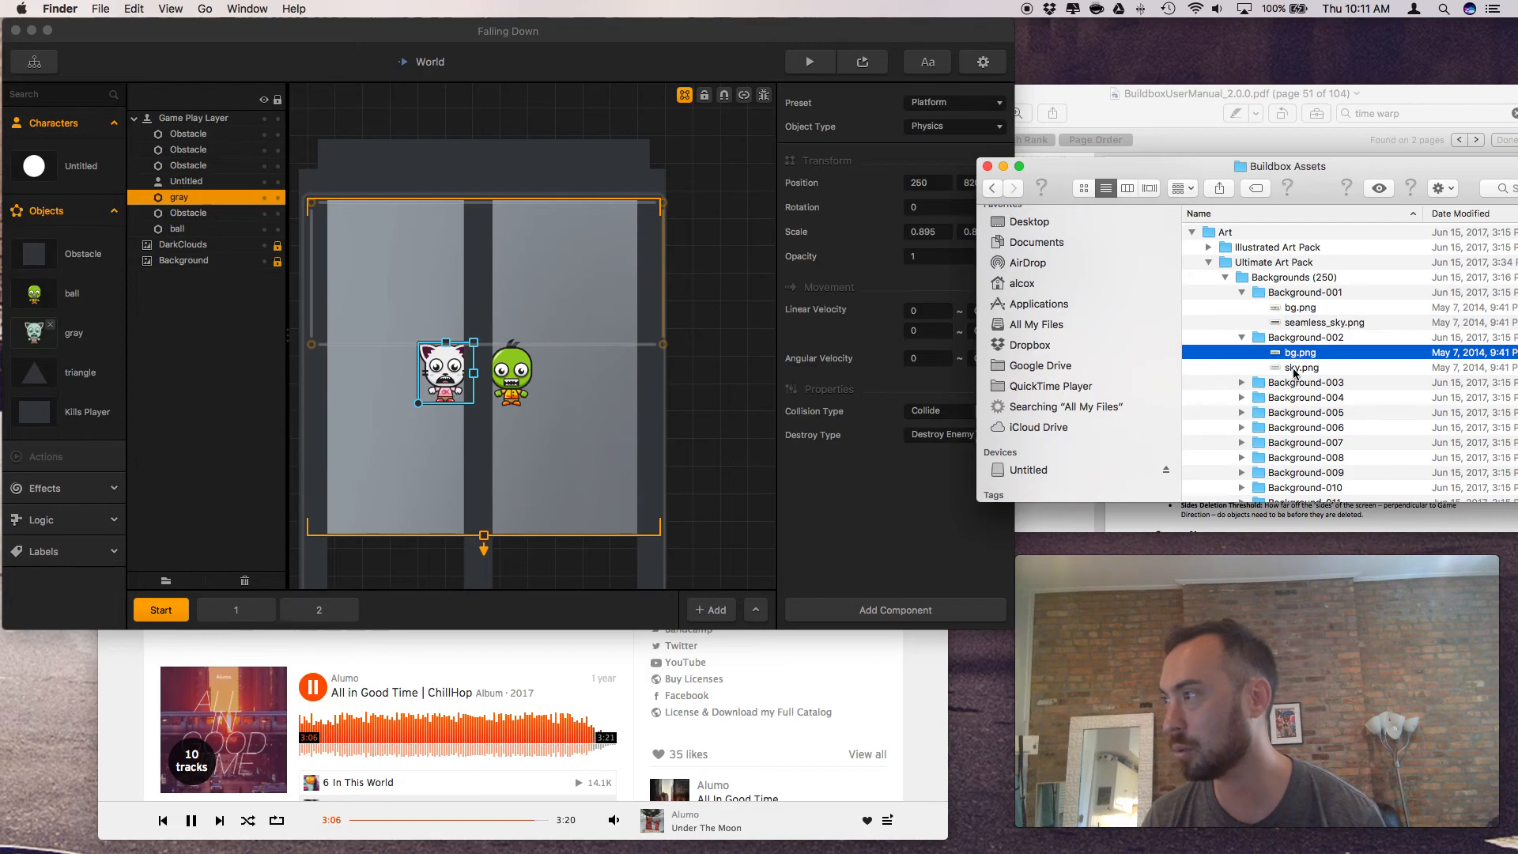
pyautogui.press('space')
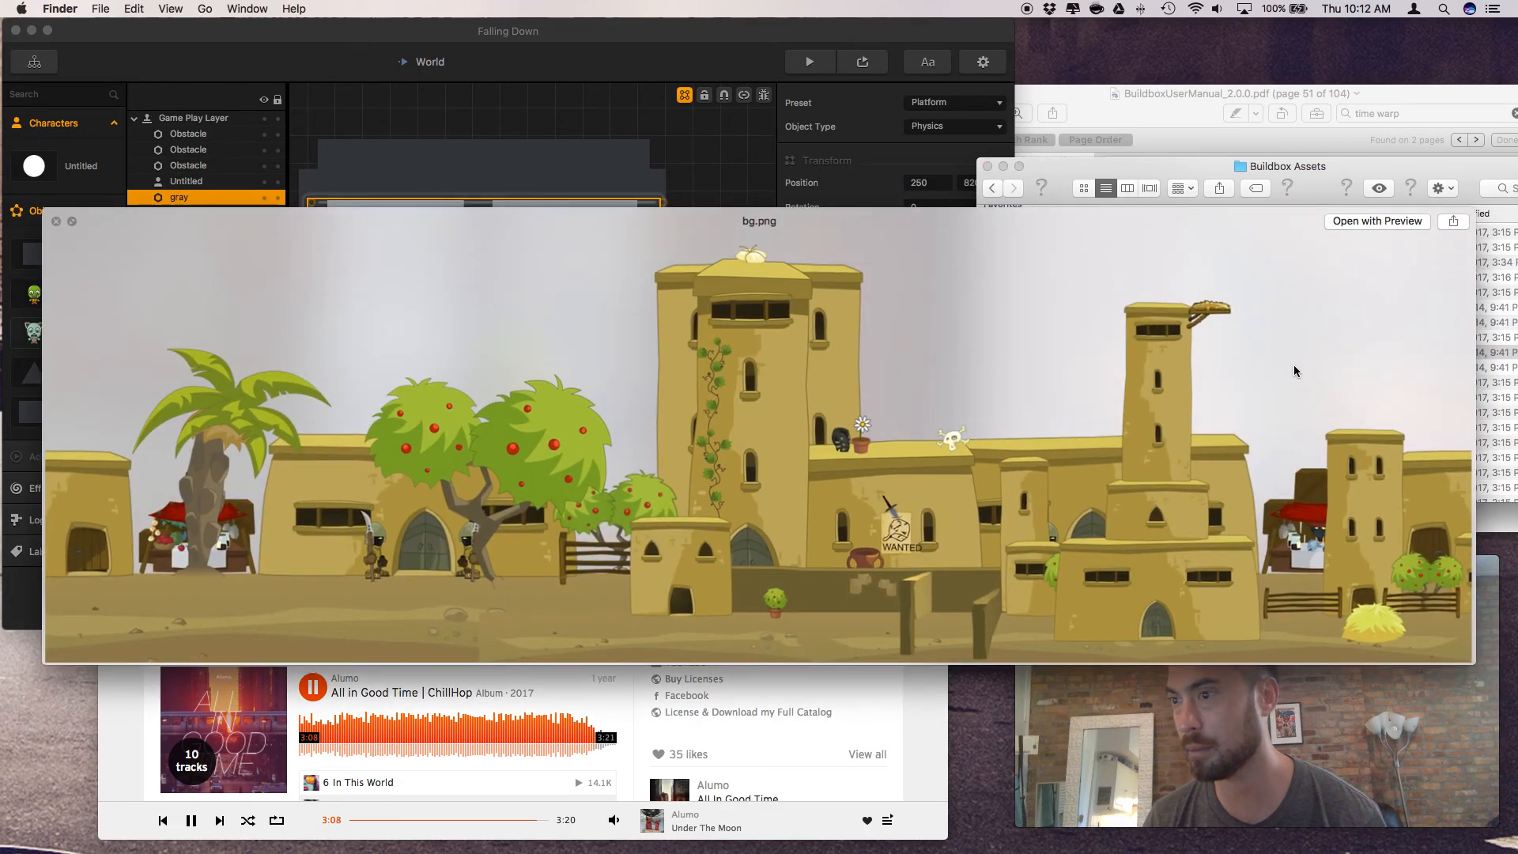
pyautogui.press('space')
pyautogui.click(1241, 383)
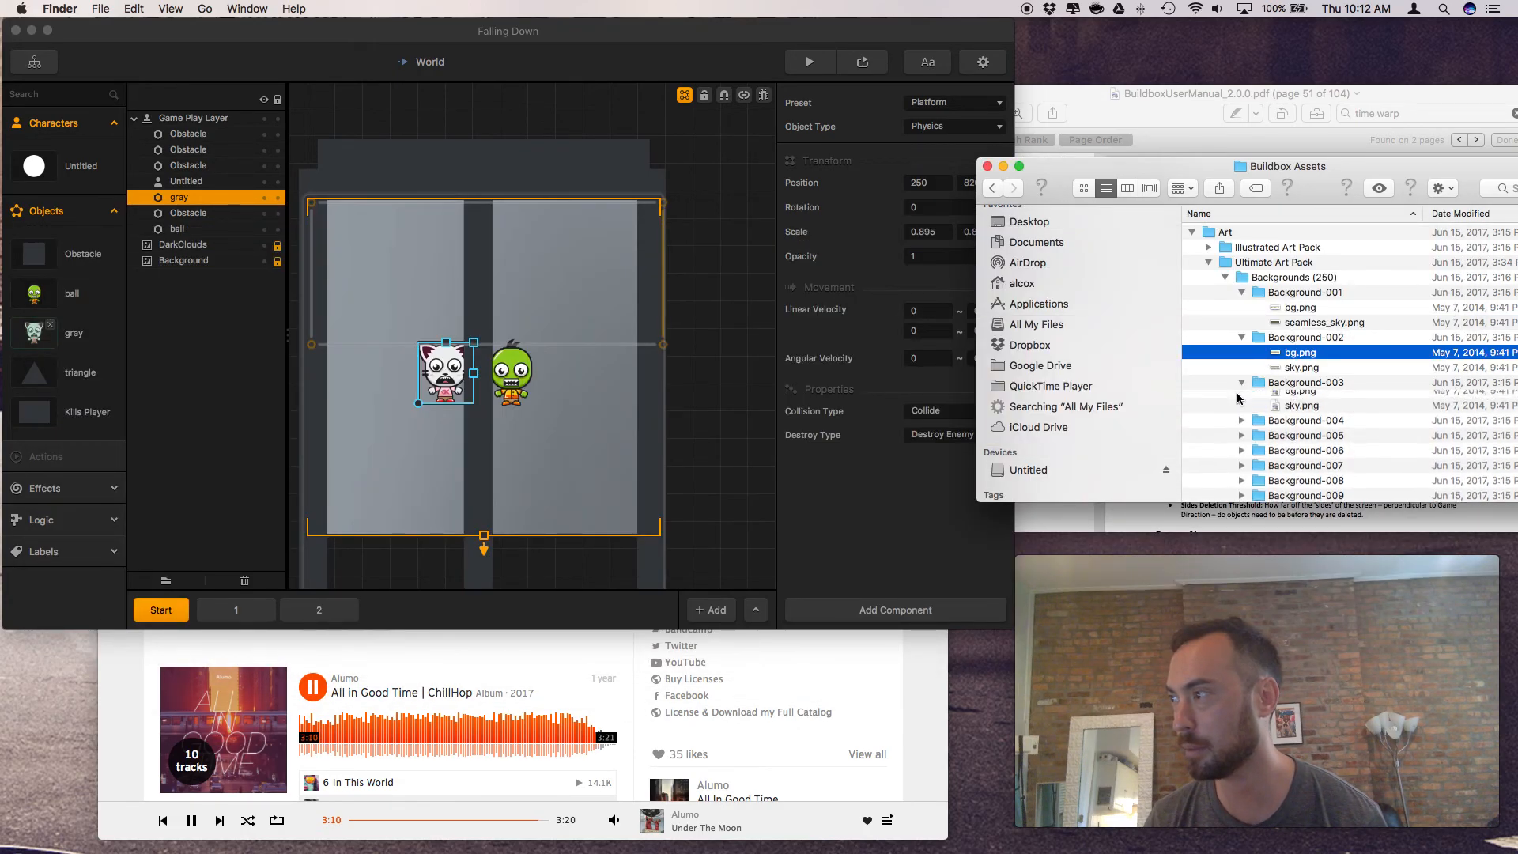
# Close the Ultimate Art Pack folder and expand the Backgrounds folder of the Illustrated Art Pack
pyautogui.press('space')
pyautogui.press('space')
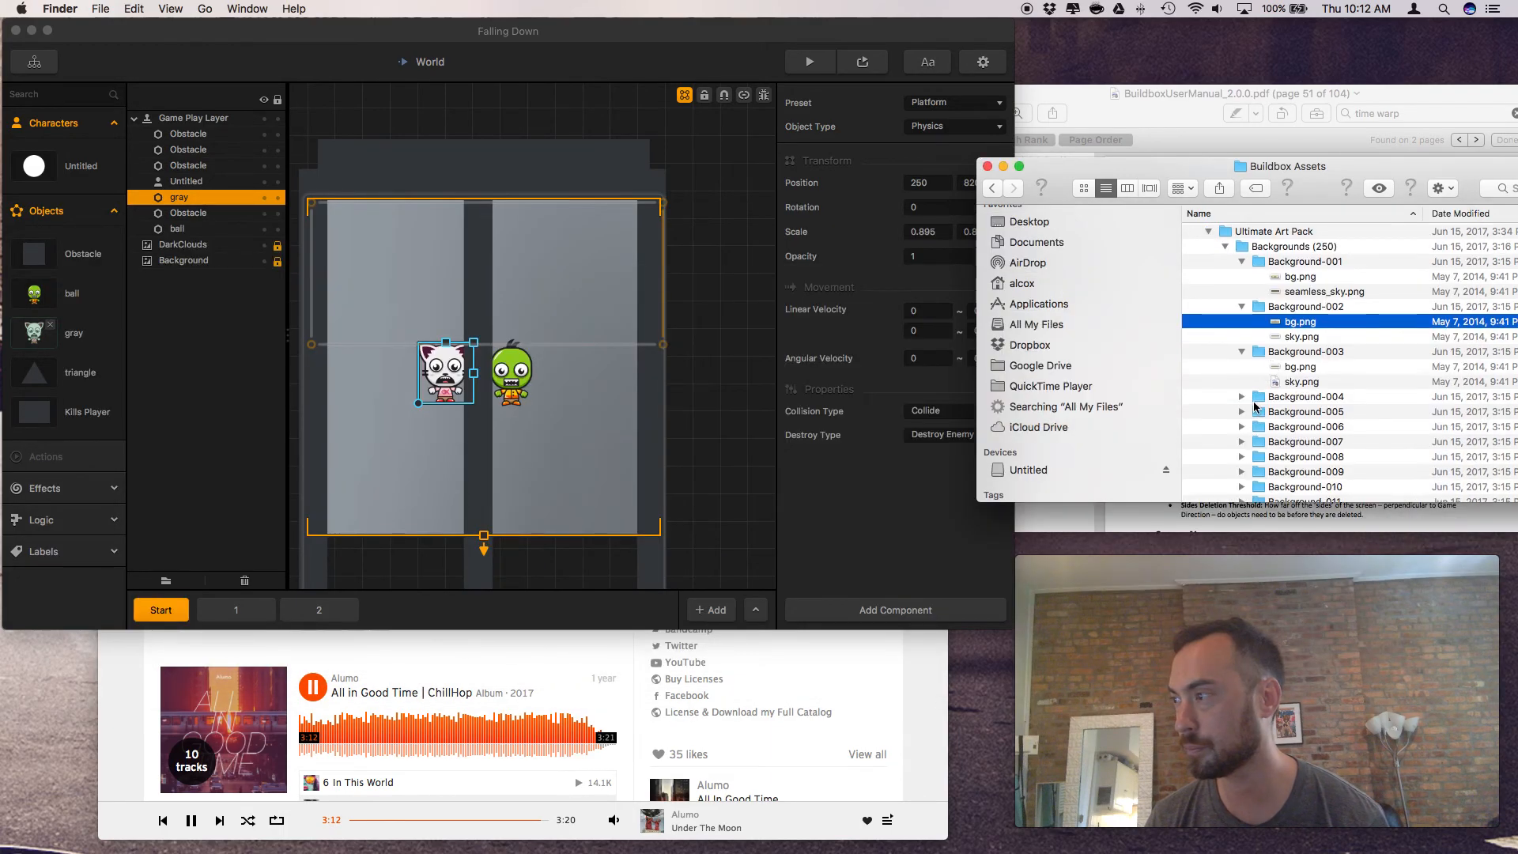
pyautogui.click(1208, 247)
pyautogui.click(1224, 262)
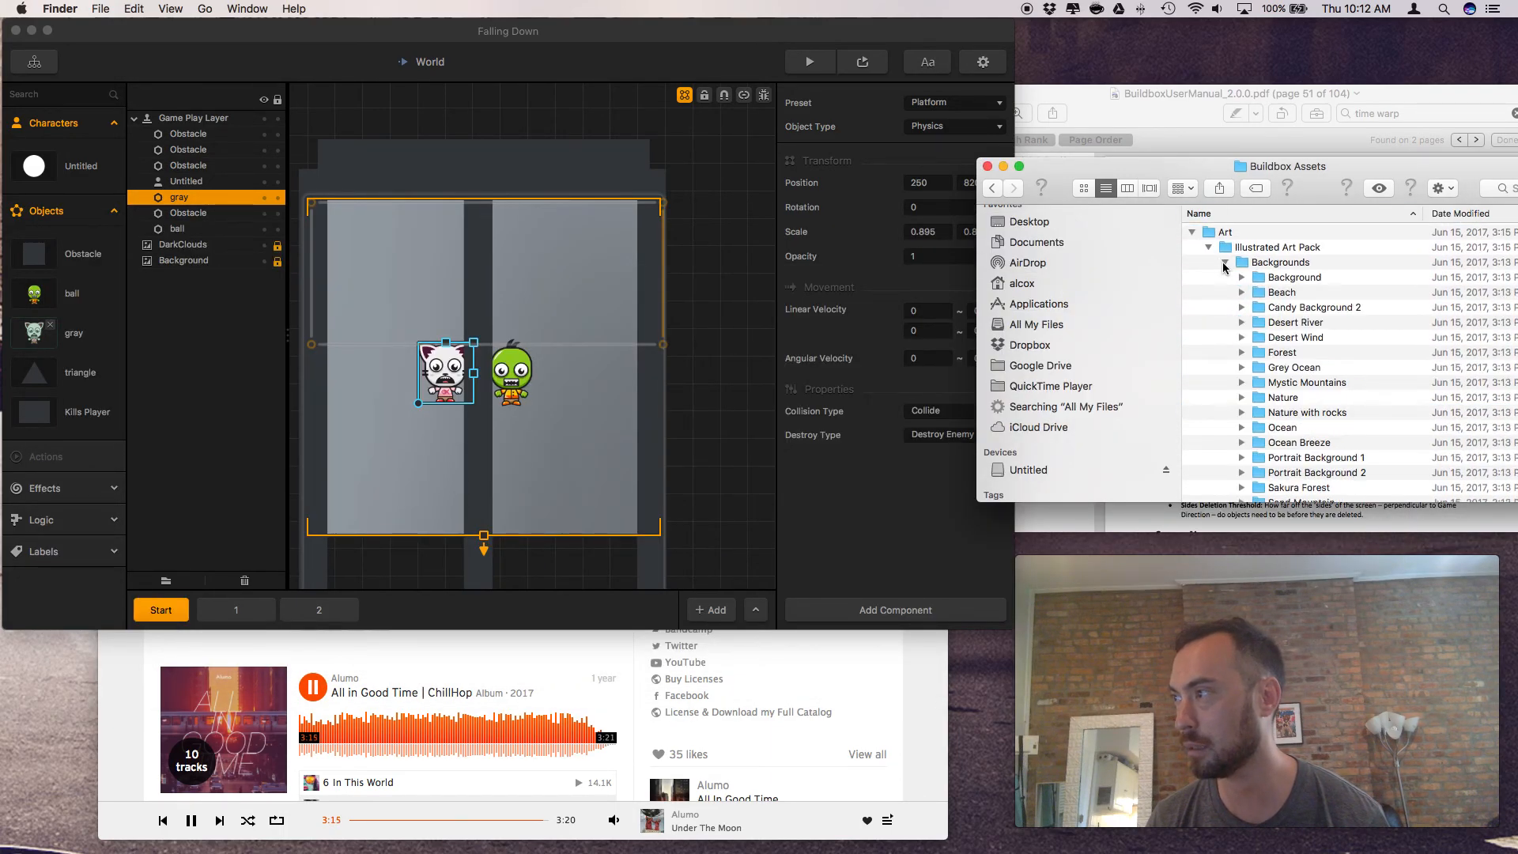
# Expand the Desert Wind folder and the Desert River folder down to PNG > Background A Layers
pyautogui.click(1239, 323)
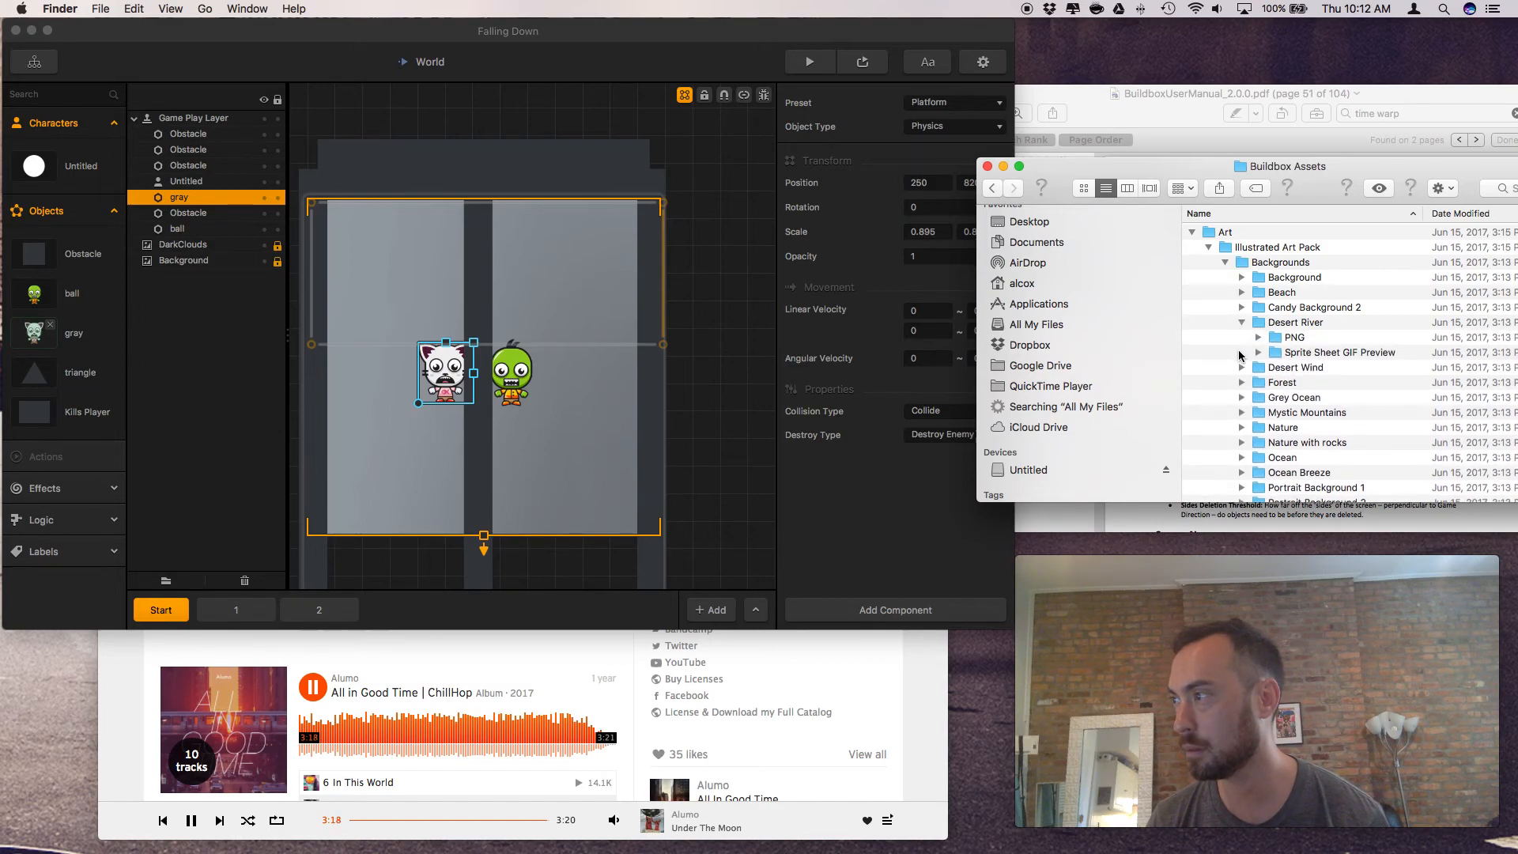
pyautogui.click(1242, 368)
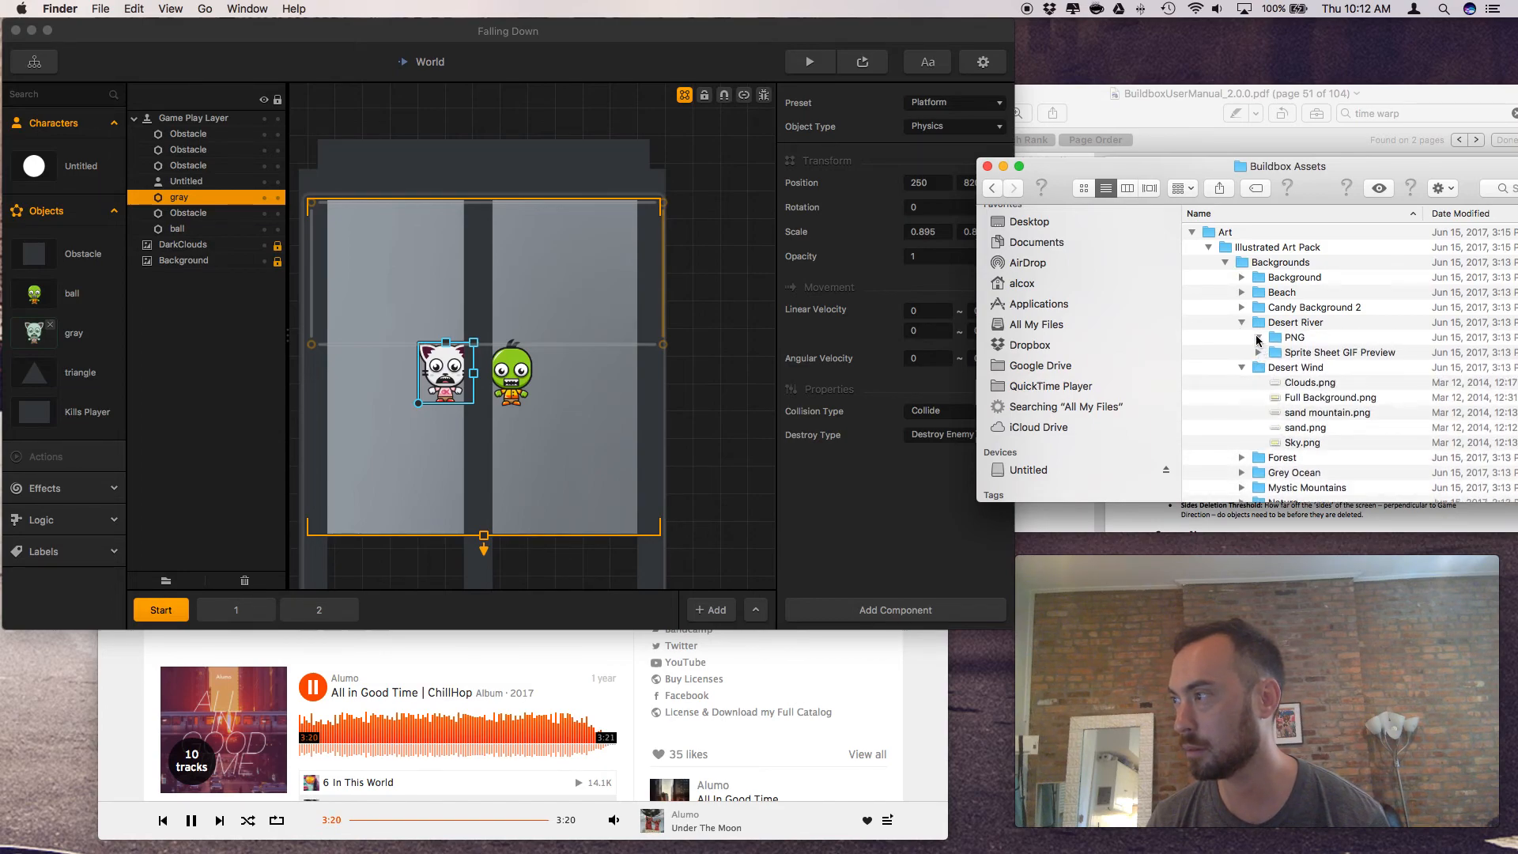
pyautogui.click(1257, 338)
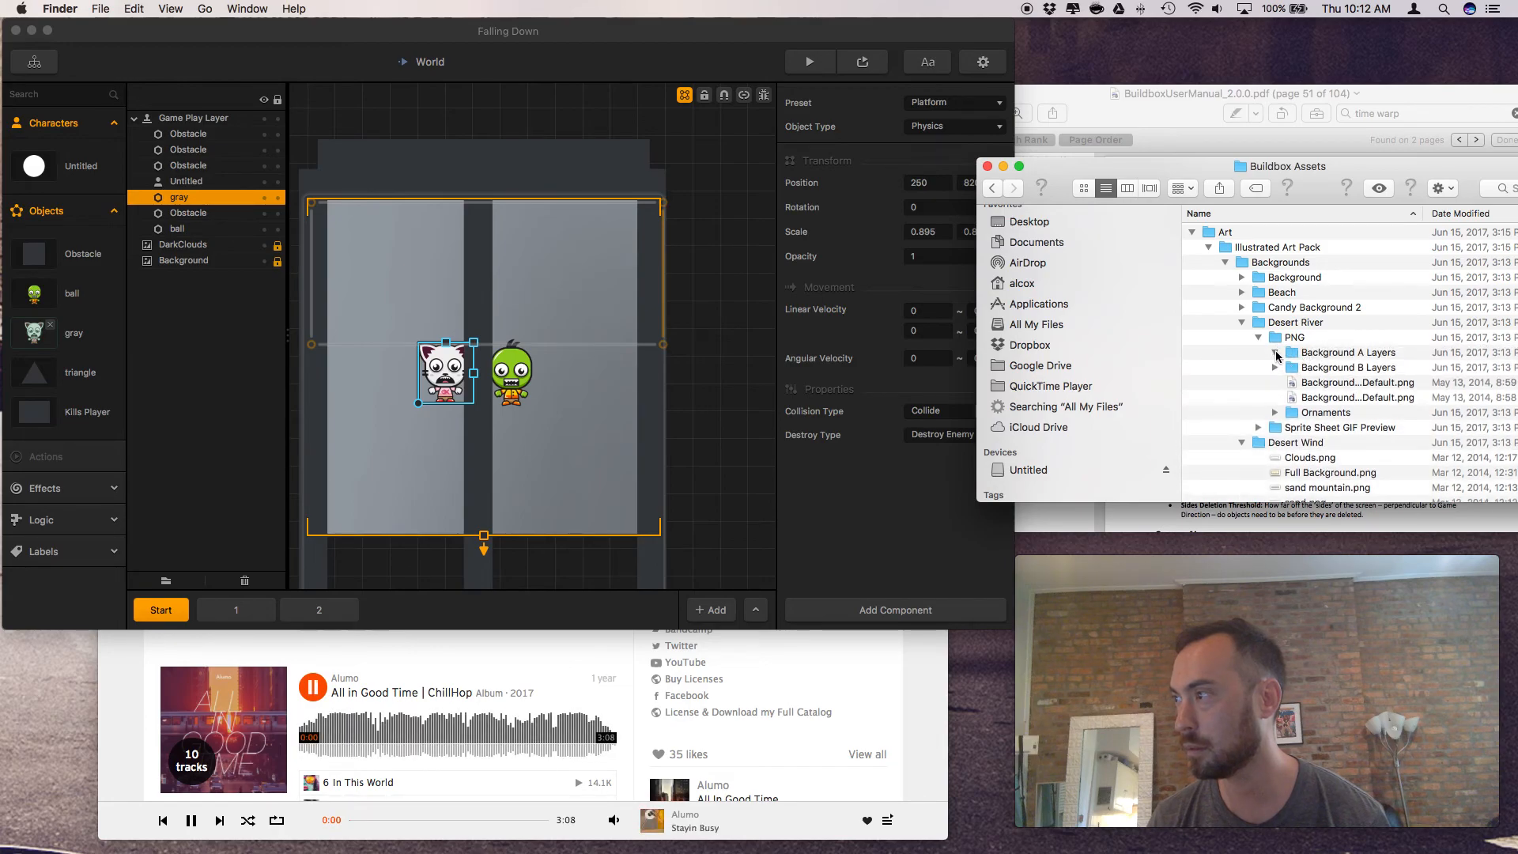
pyautogui.click(1275, 352)
# Preview the river, ground and first cactuses layer images in Background A Layers
pyautogui.click(1330, 369)
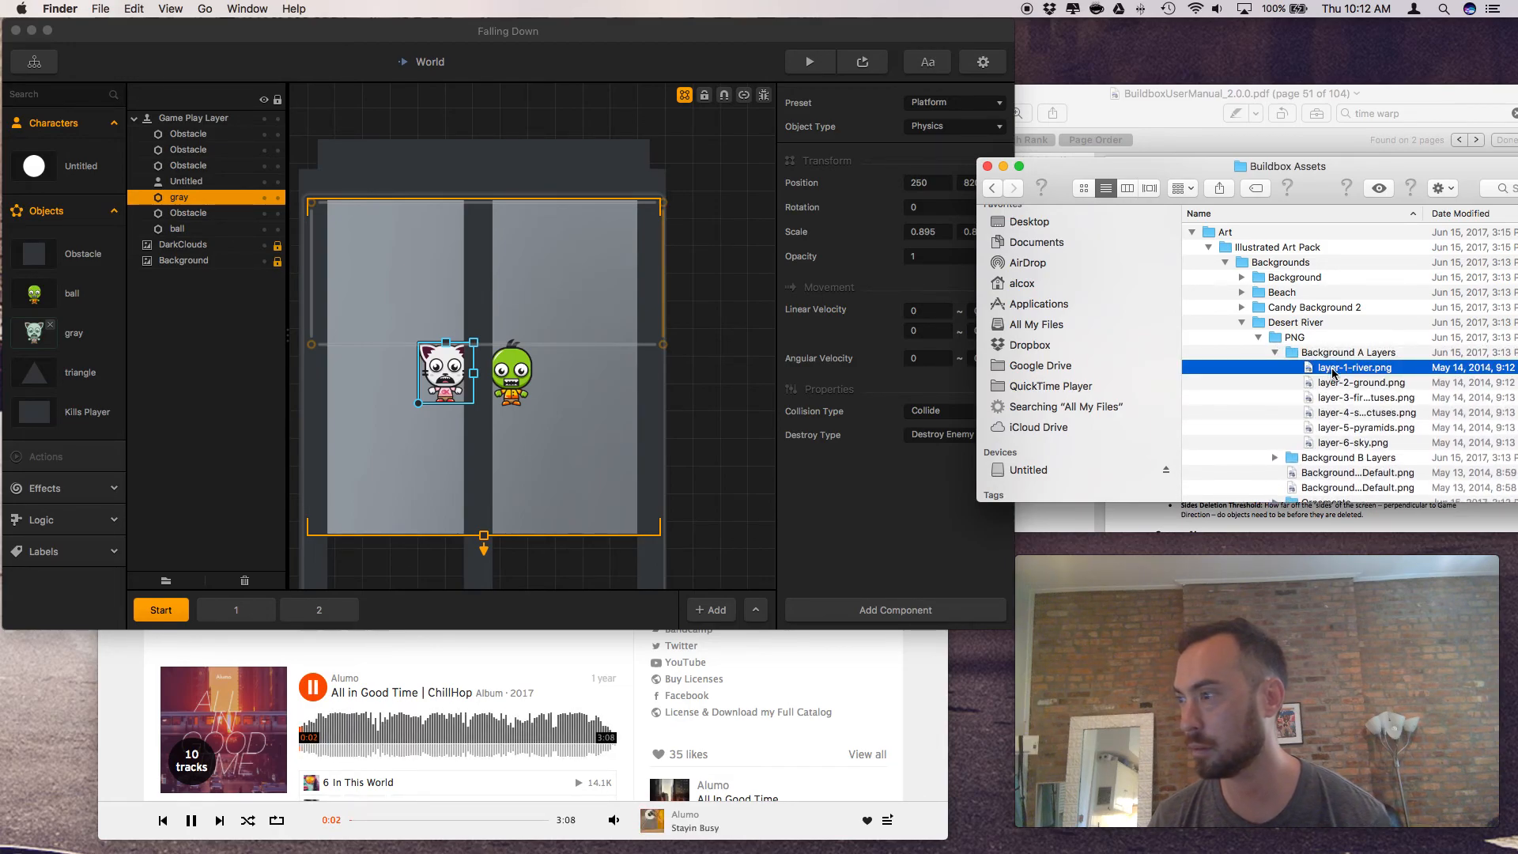
pyautogui.press('space')
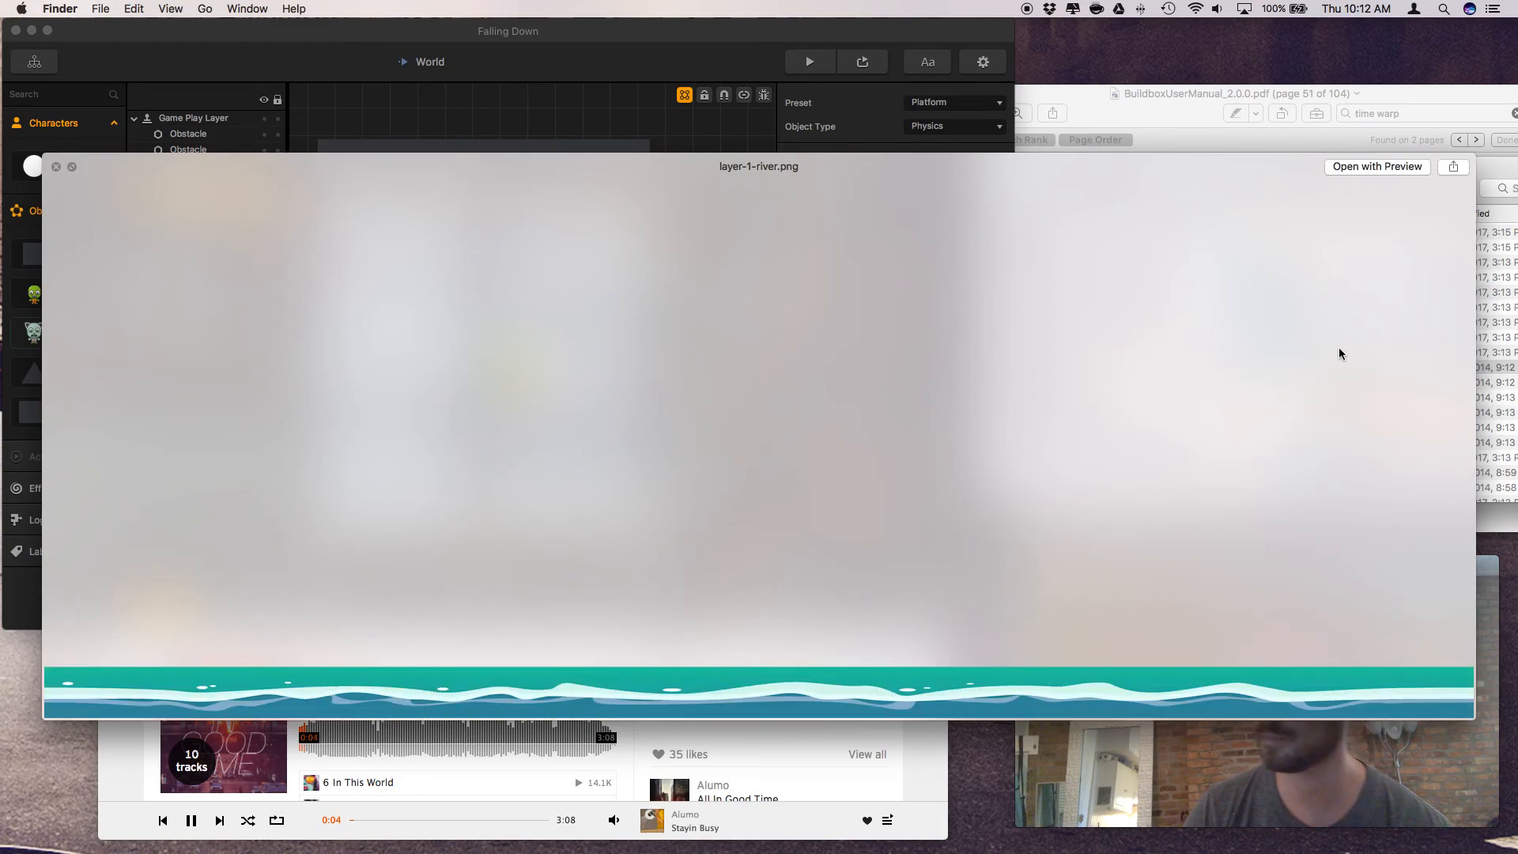
pyautogui.press('Down')
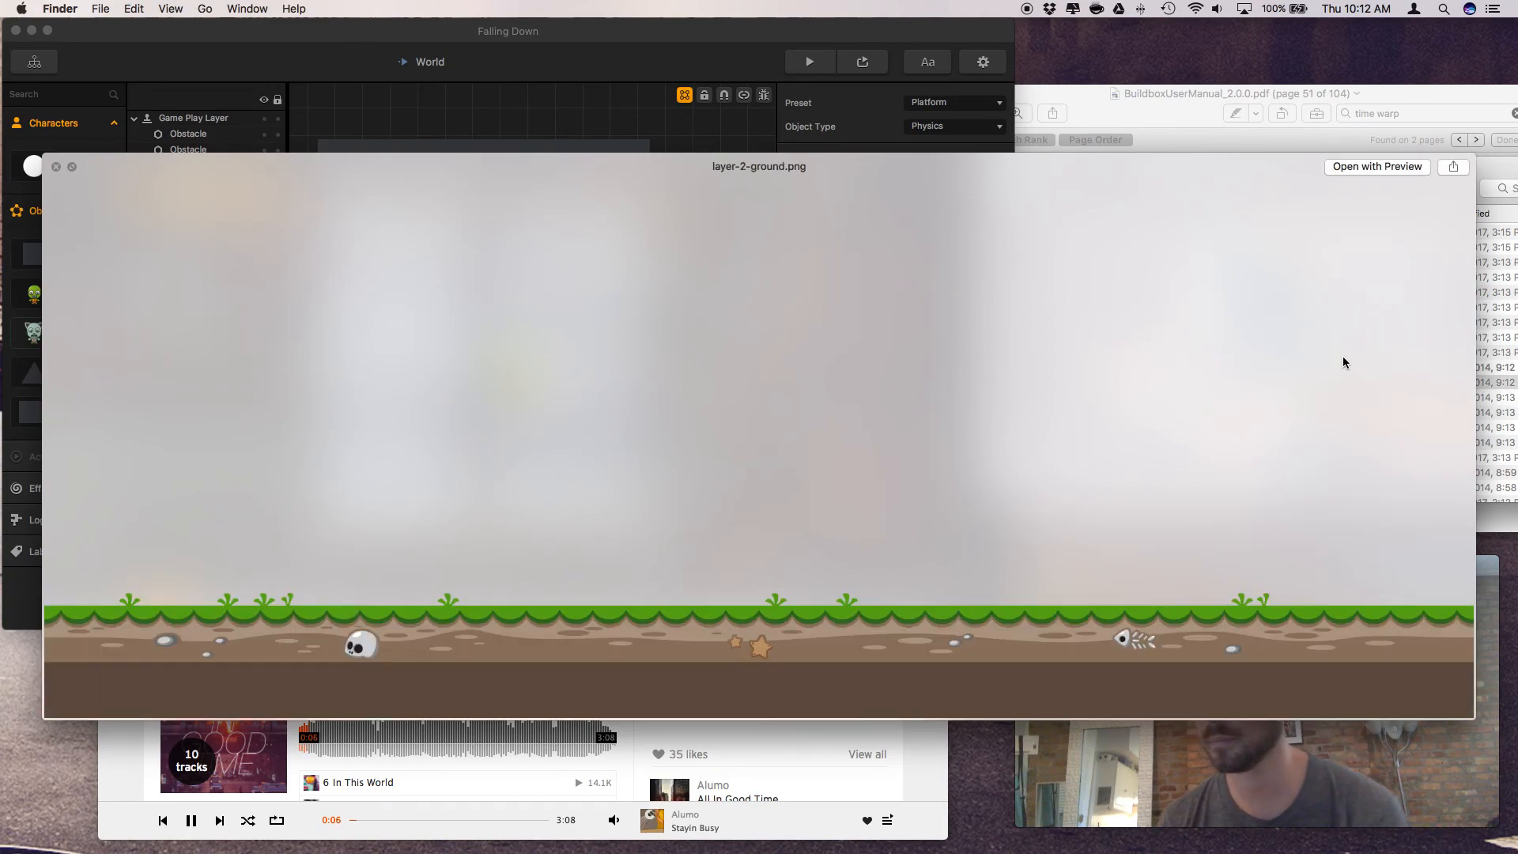
pyautogui.press('Down')
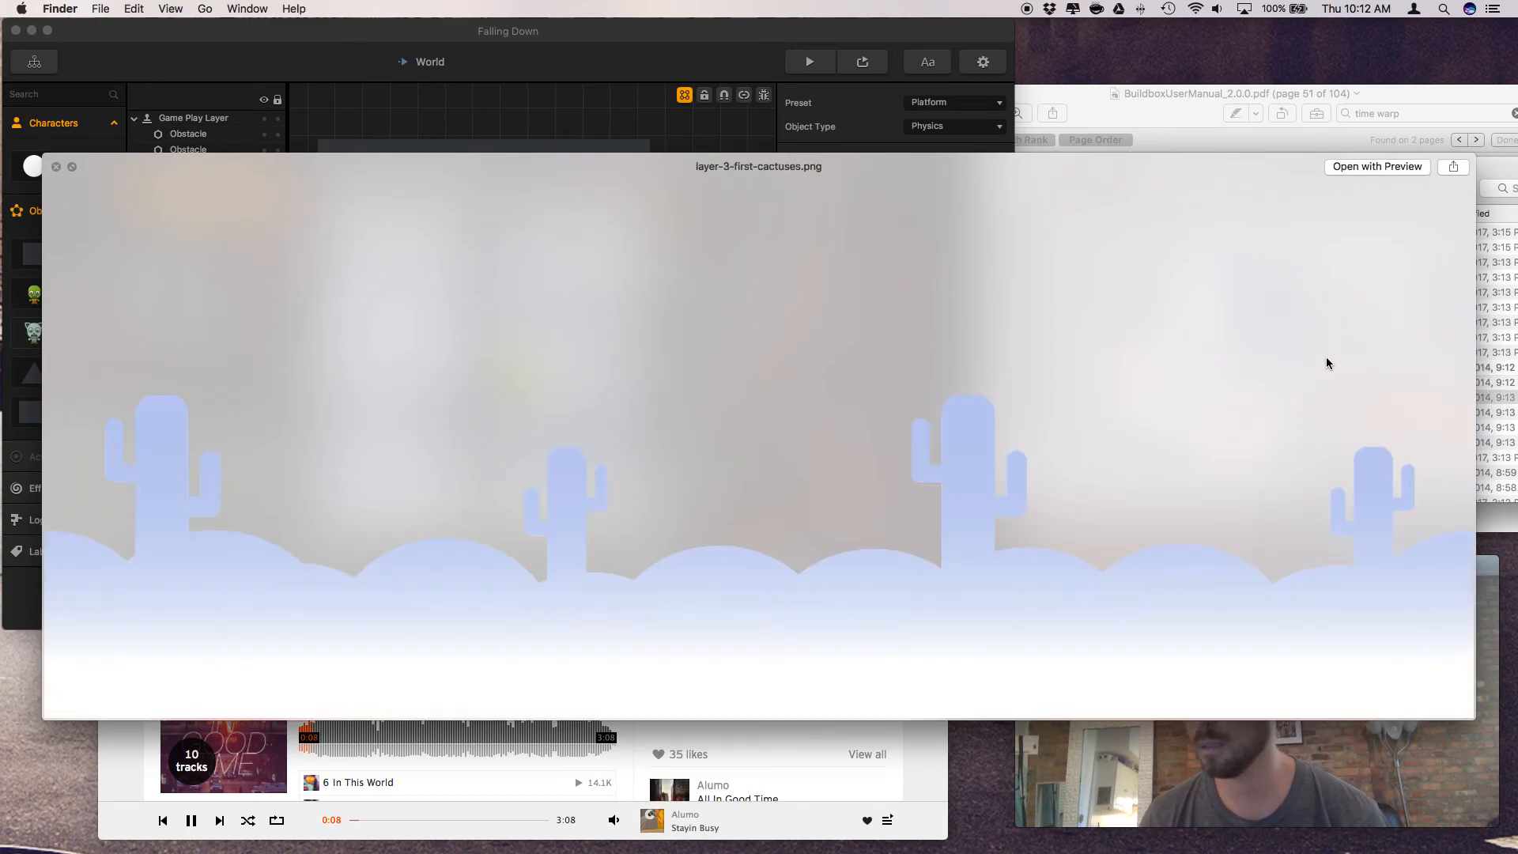
pyautogui.press('space')
pyautogui.scroll(-3, 1319, 387)
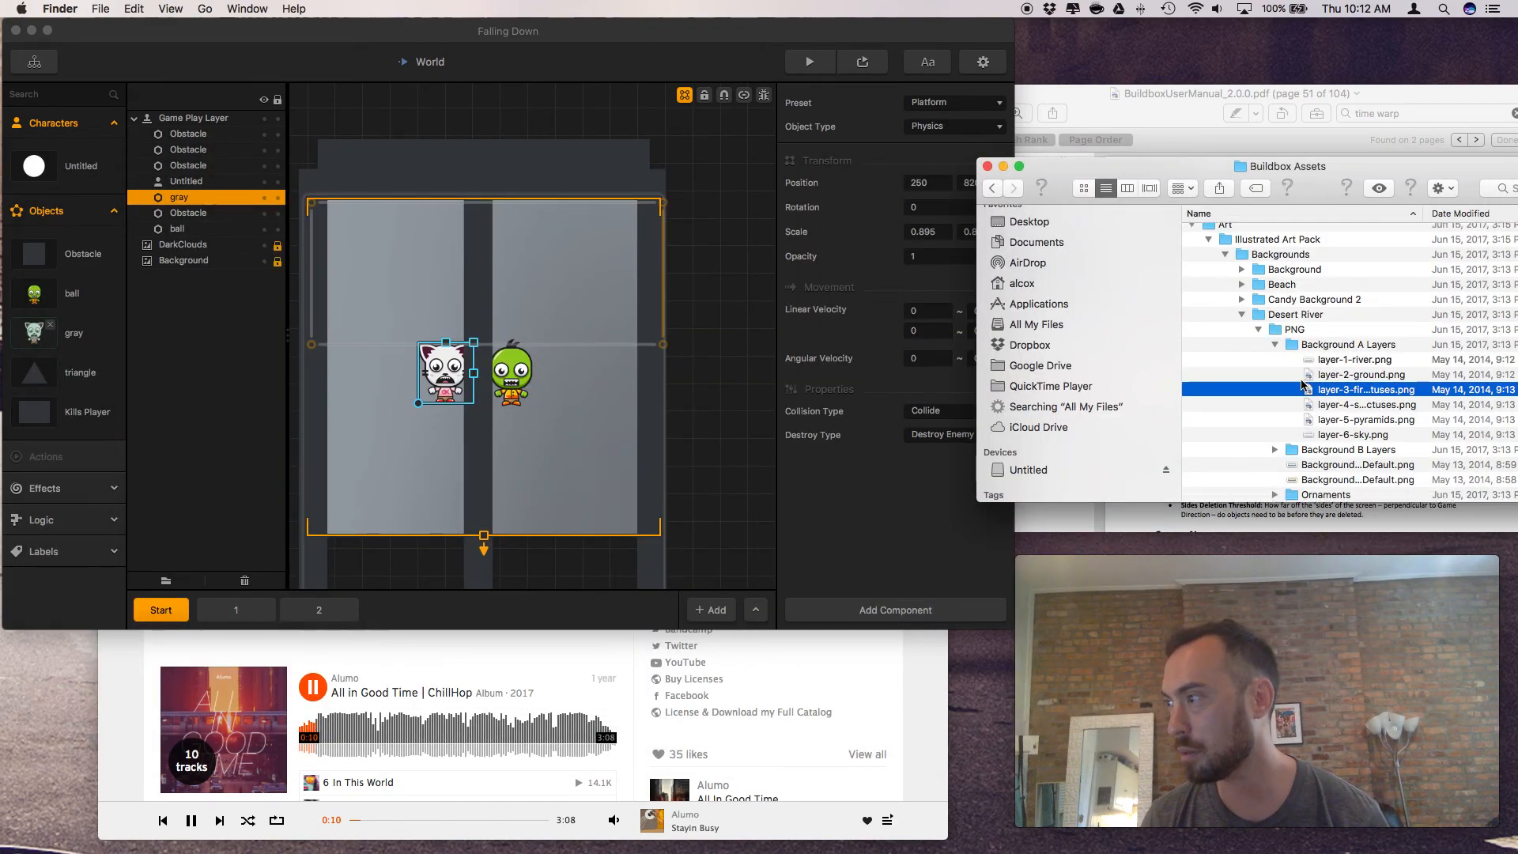
# Preview the combined Background-A-Default.png image of the Desert River set
pyautogui.click(1311, 406)
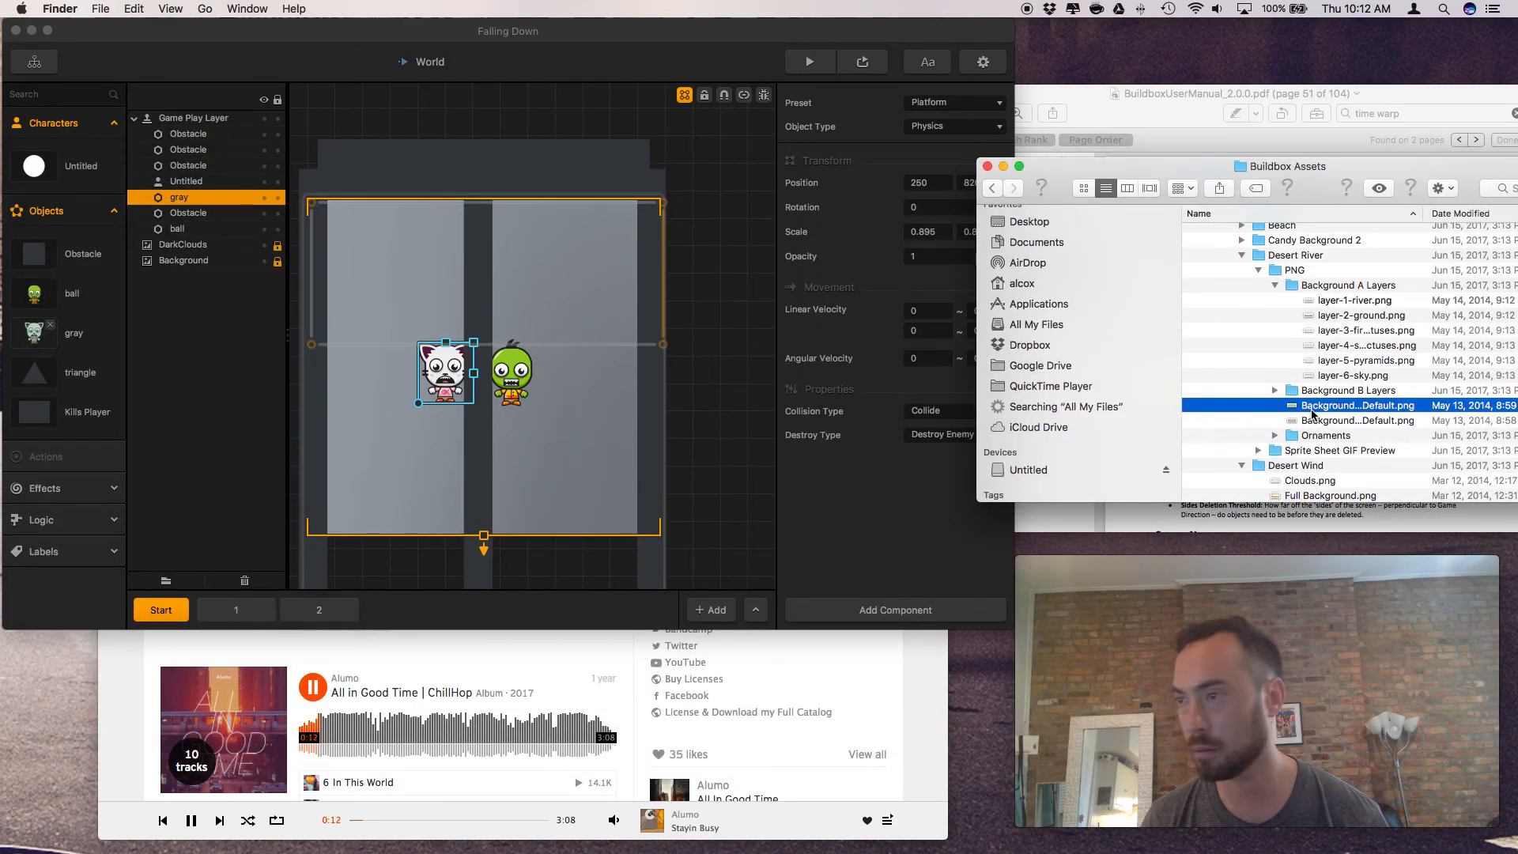
pyautogui.press('space')
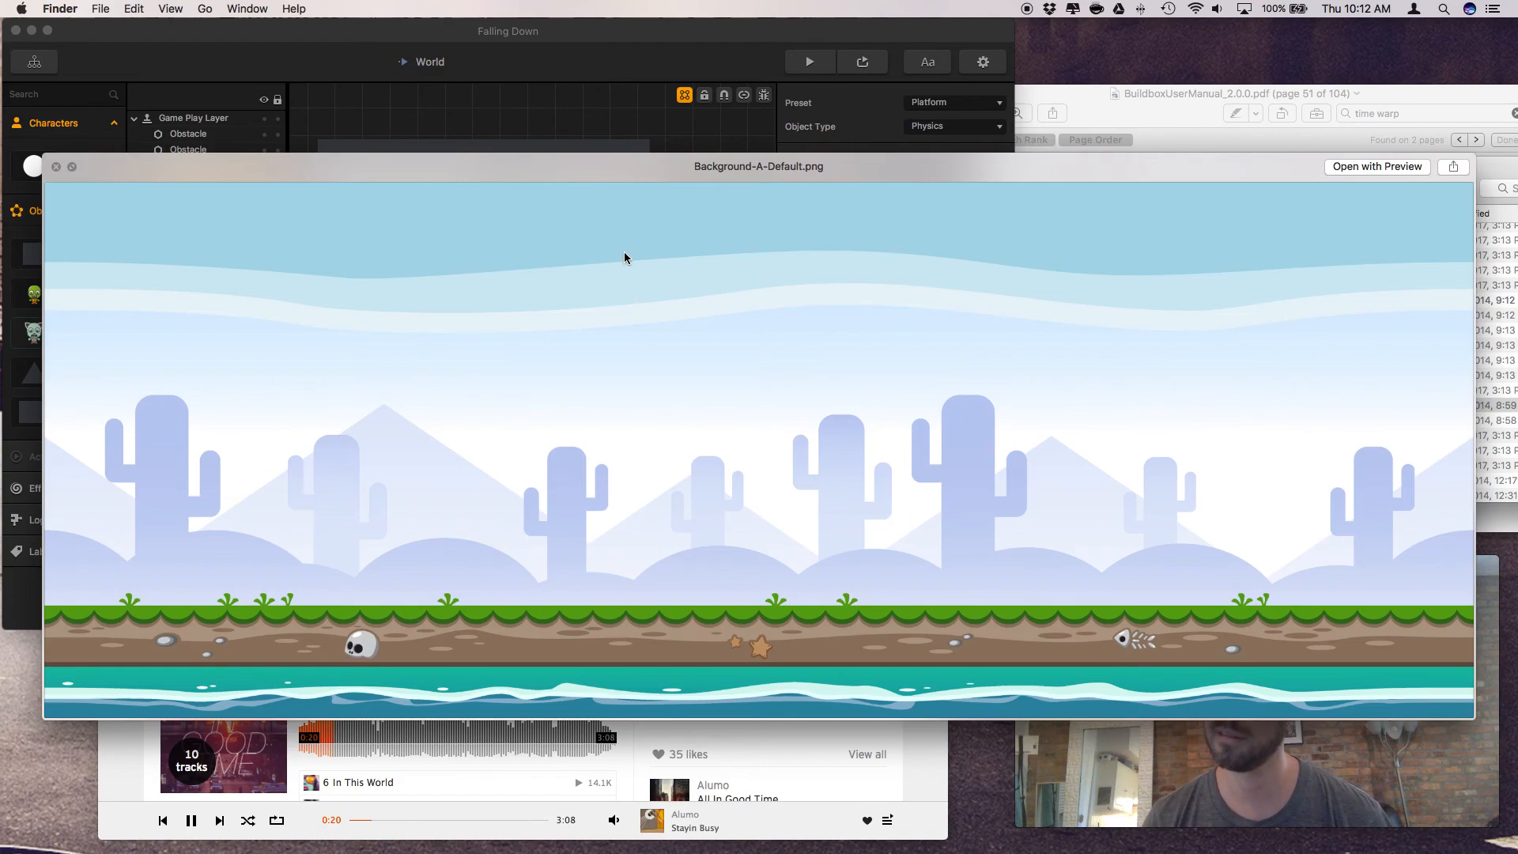
pyautogui.click(58, 168)
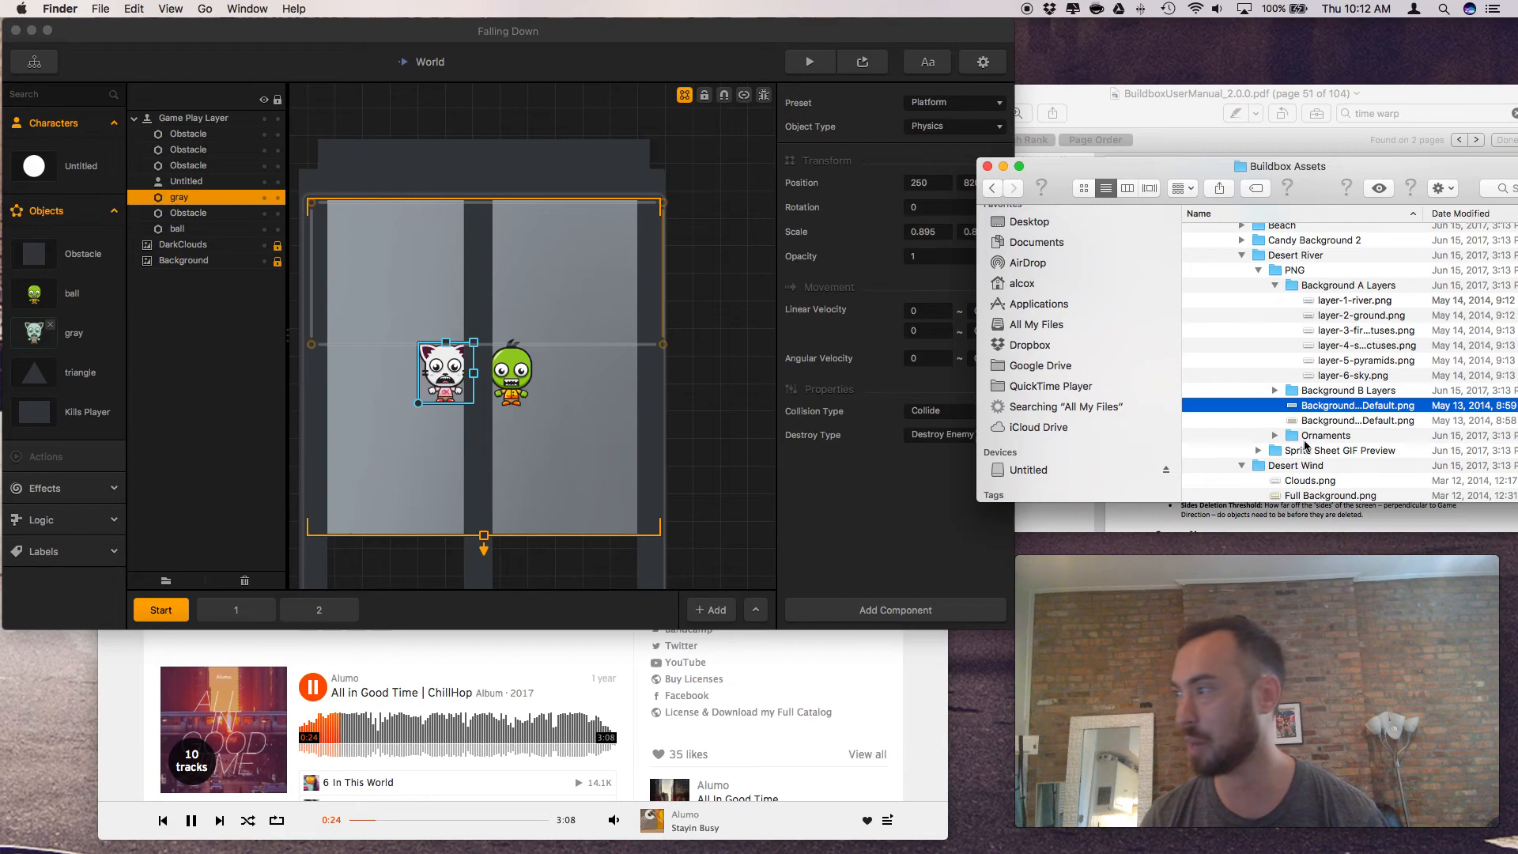
# Expand the Desert River Ornaments folder and preview Aerial Ground A.png
pyautogui.click(1270, 437)
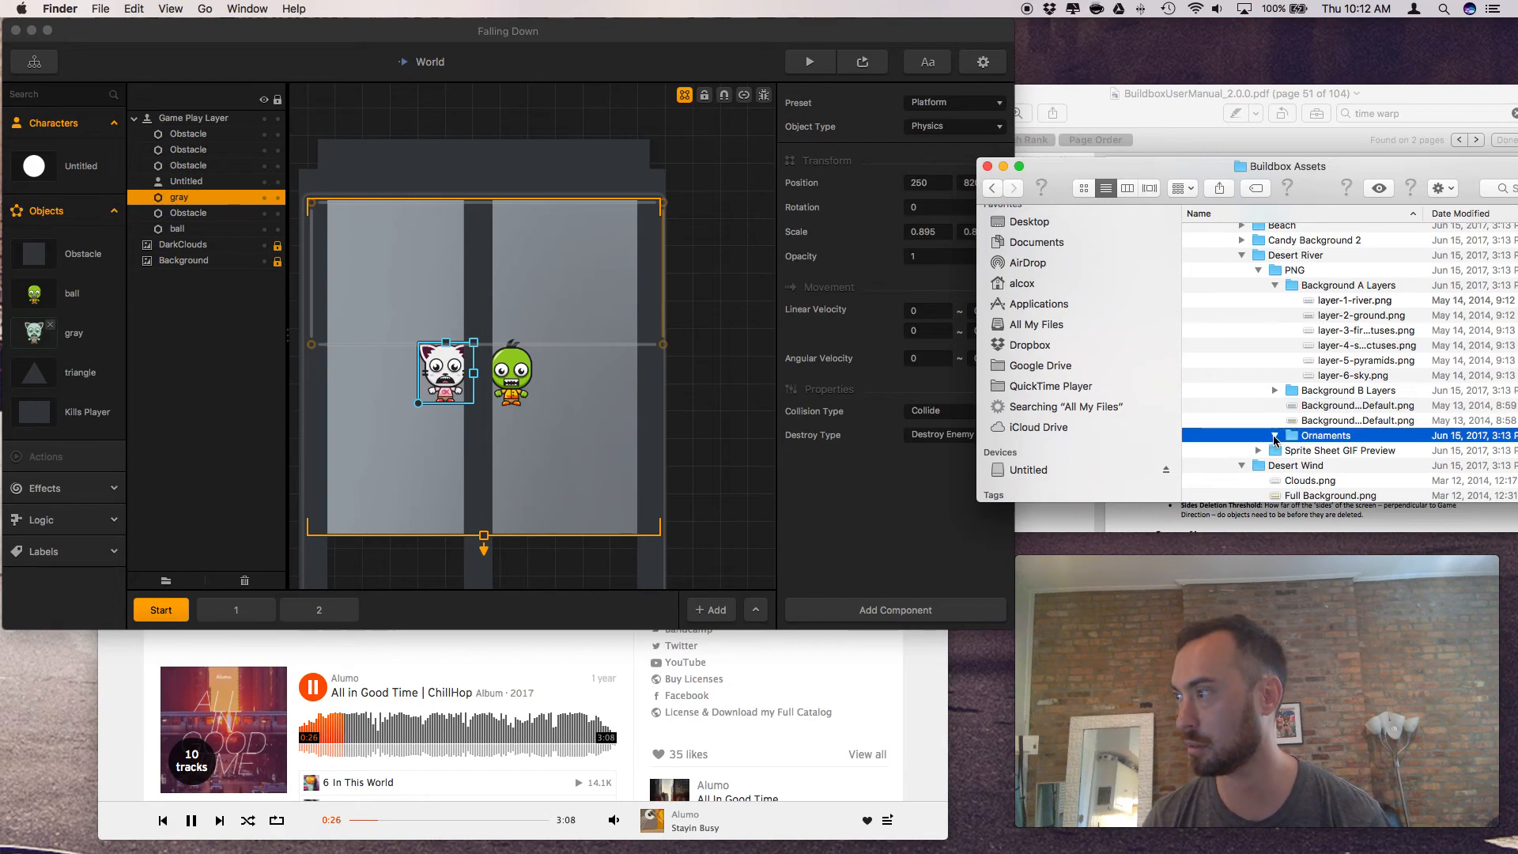
pyautogui.click(1365, 454)
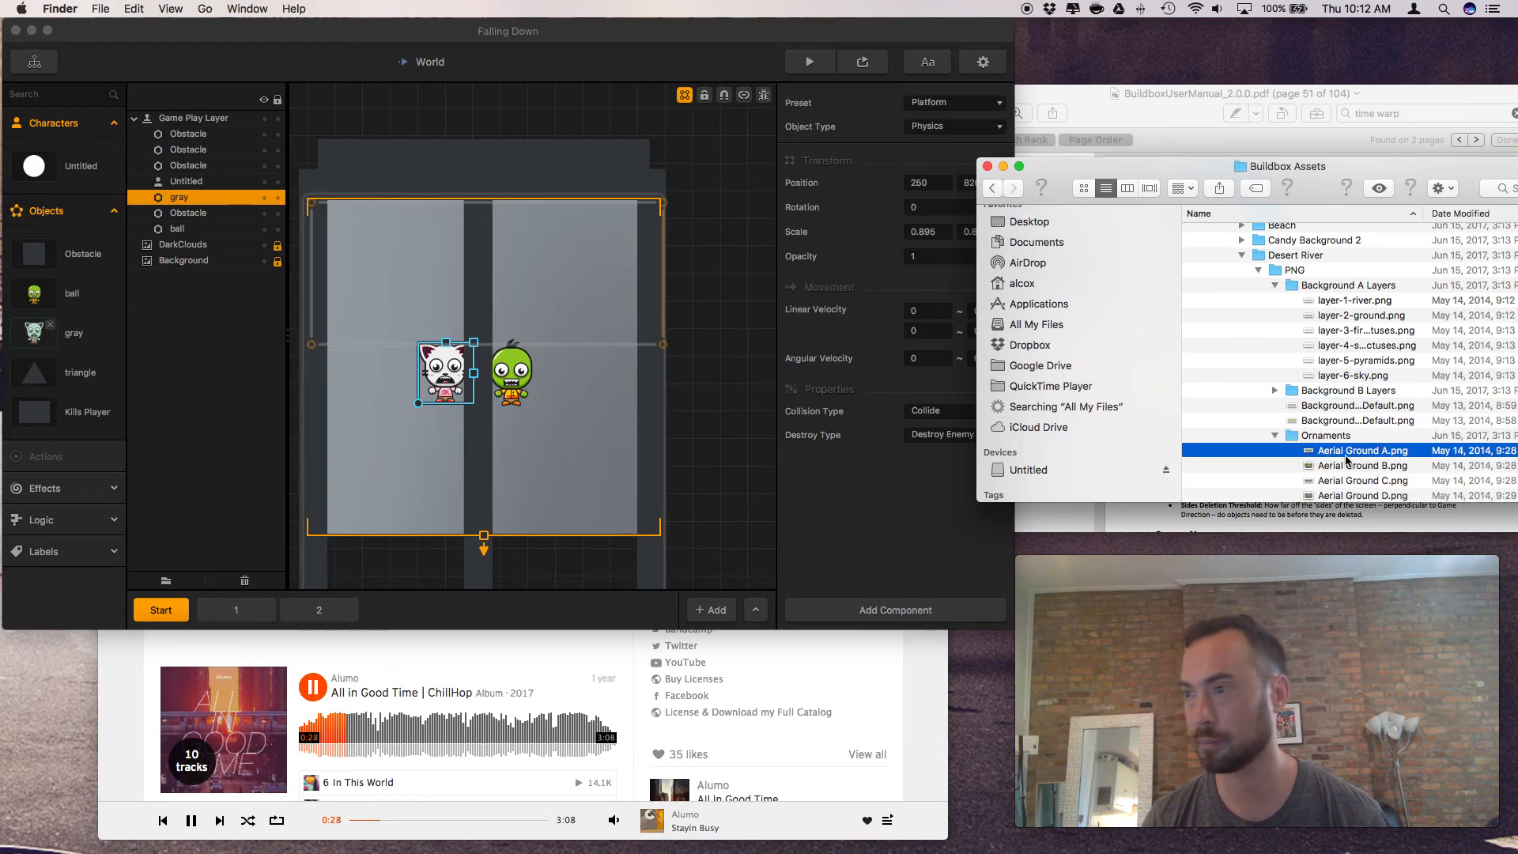
pyautogui.press('space')
pyautogui.scroll(-10, 1336, 426)
pyautogui.press('space')
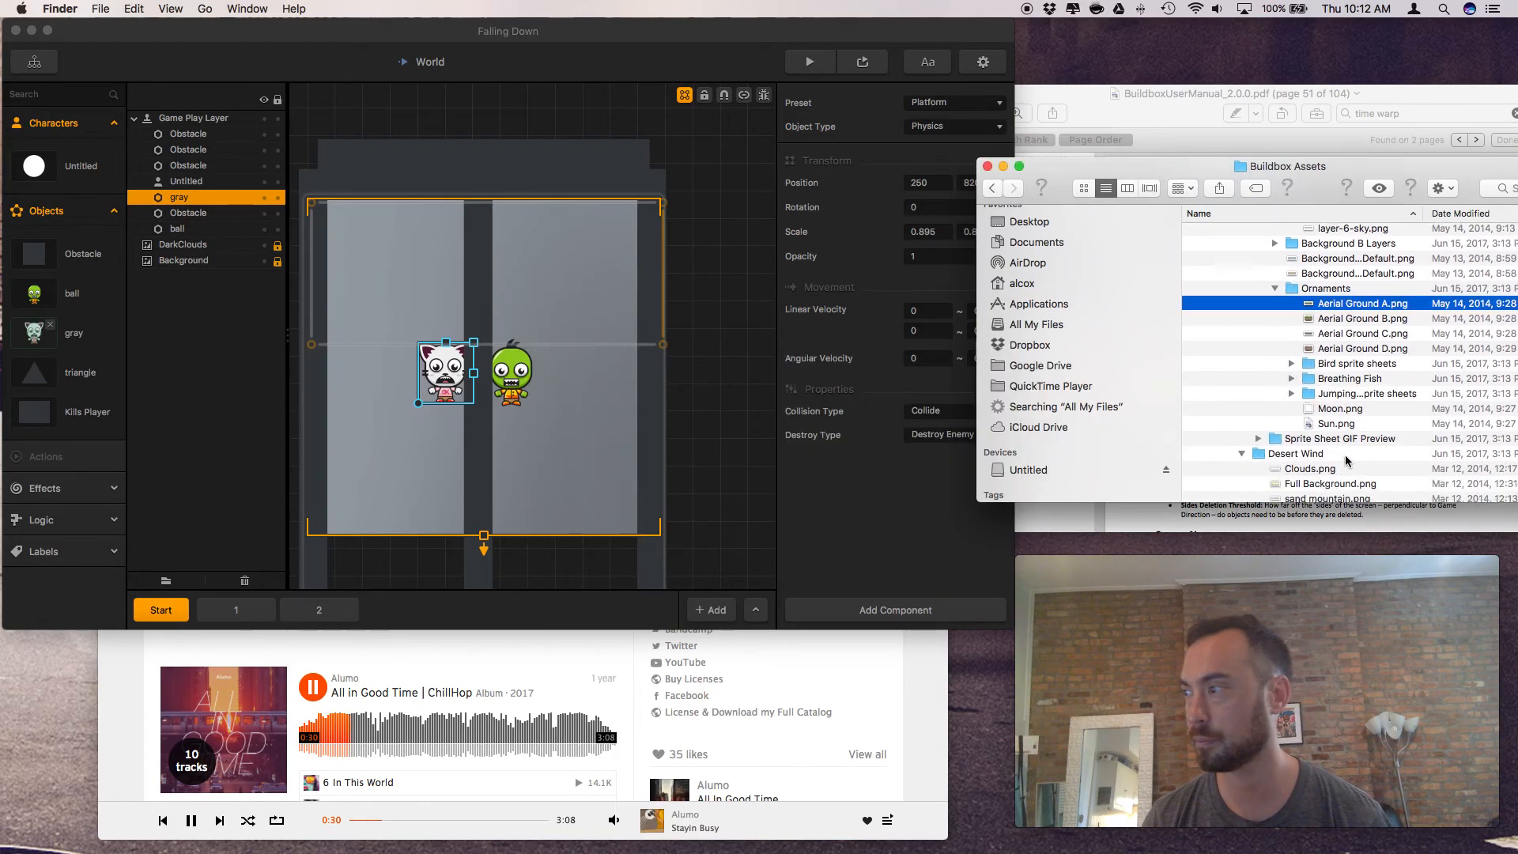
# Preview the Full Background, Clouds, sand and Sky images in the Desert Wind folder
pyautogui.click(1303, 360)
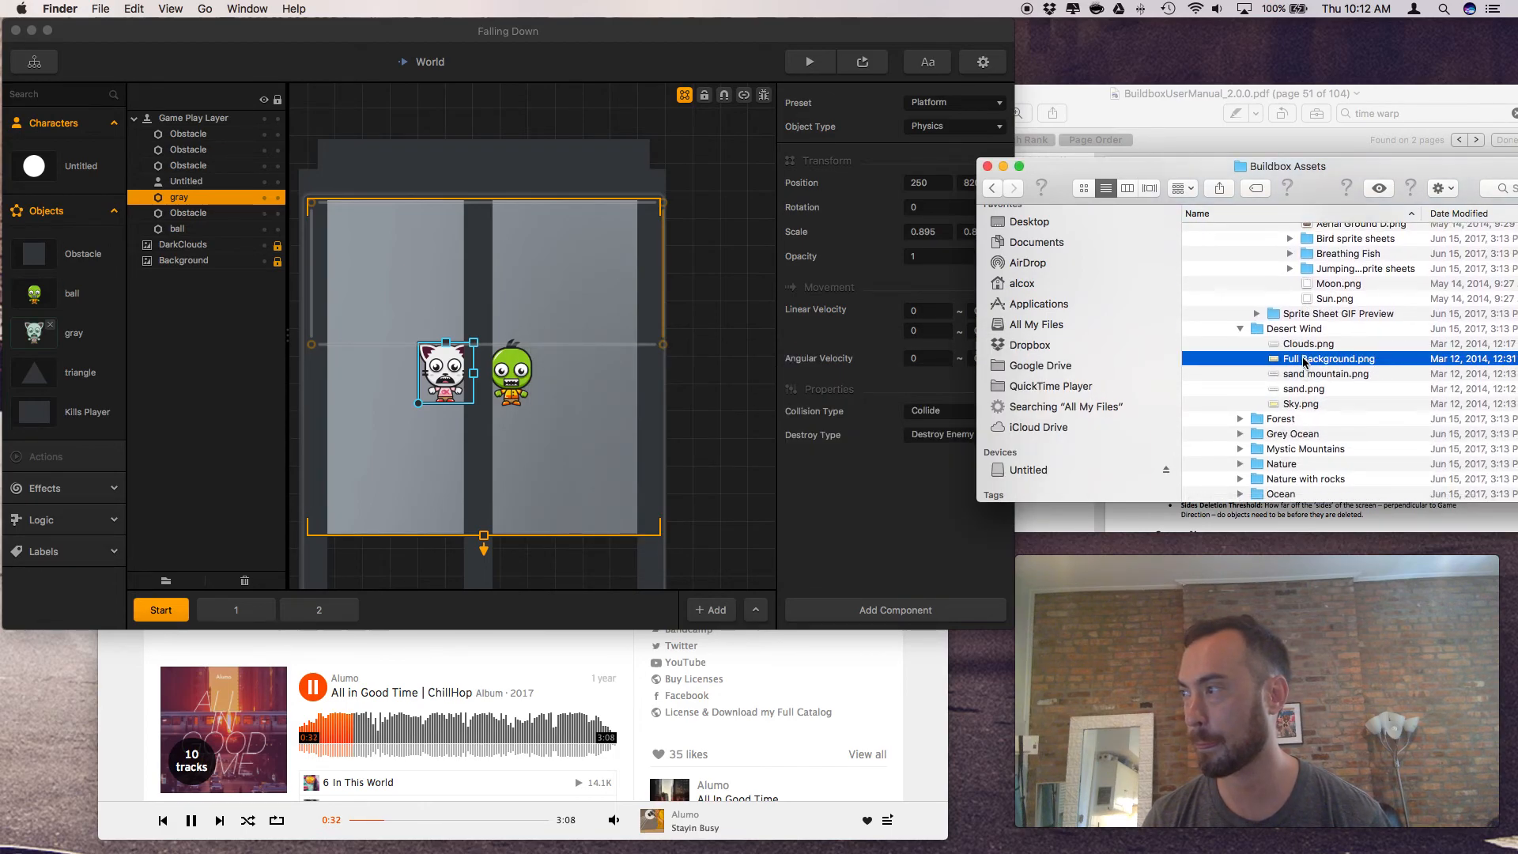
pyautogui.press('space')
pyautogui.press('space')
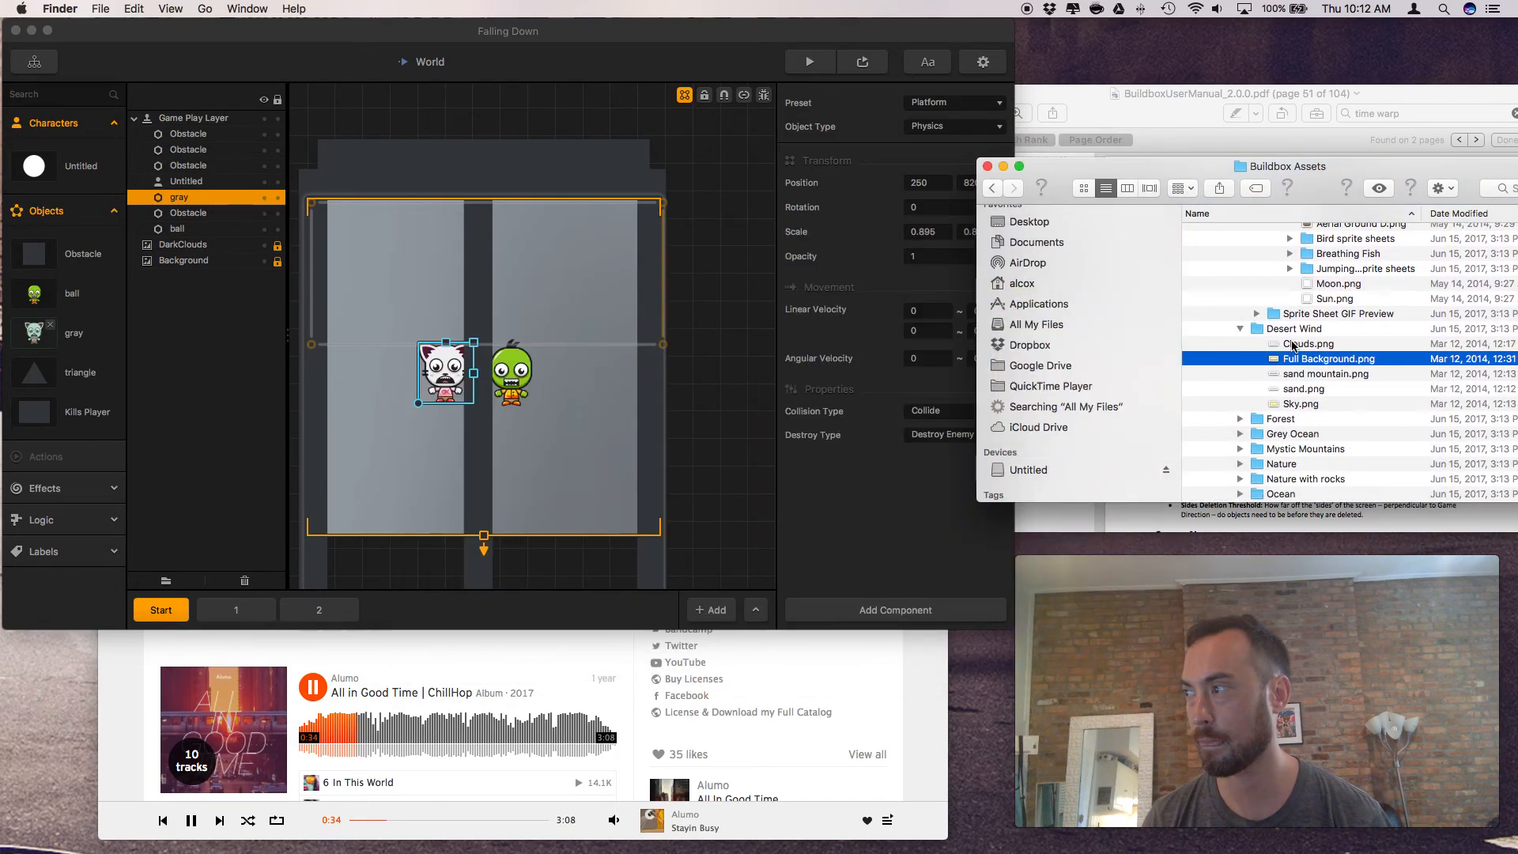
pyautogui.click(1293, 345)
pyautogui.press('space')
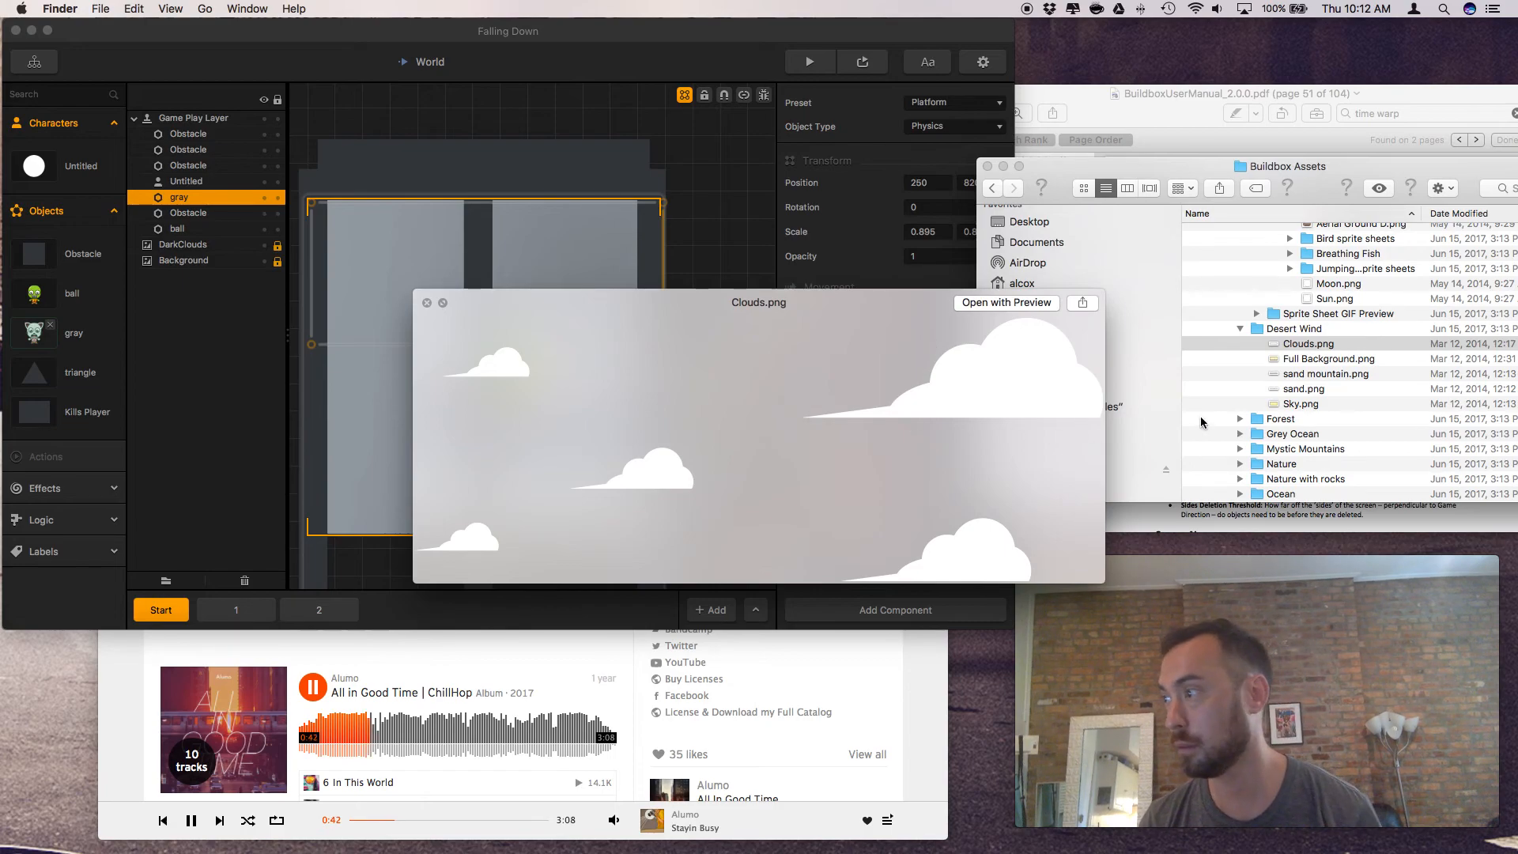
pyautogui.click(1283, 397)
pyautogui.click(1286, 394)
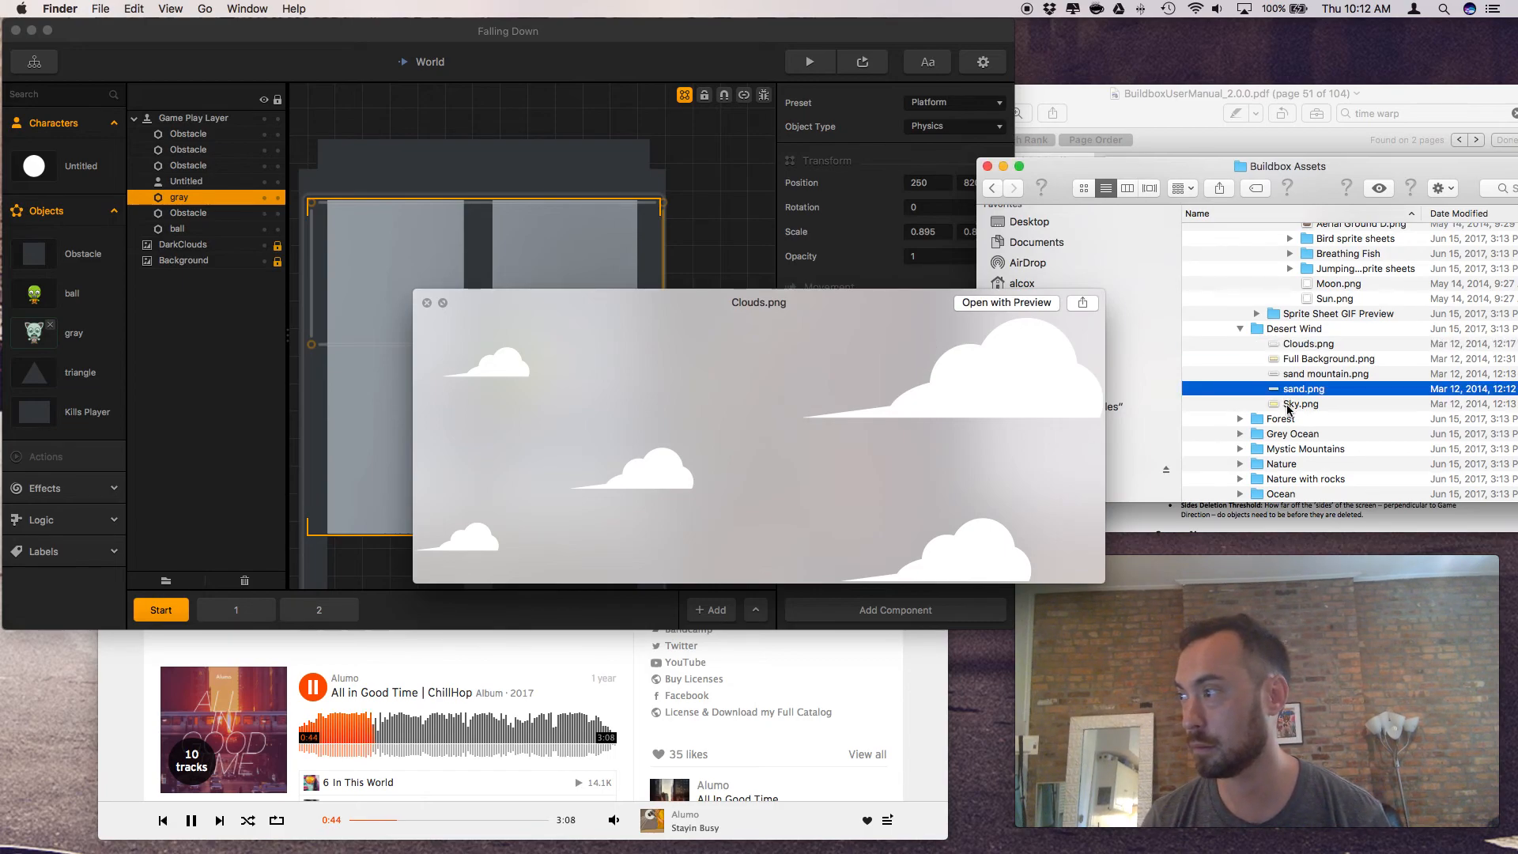
pyautogui.click(1287, 405)
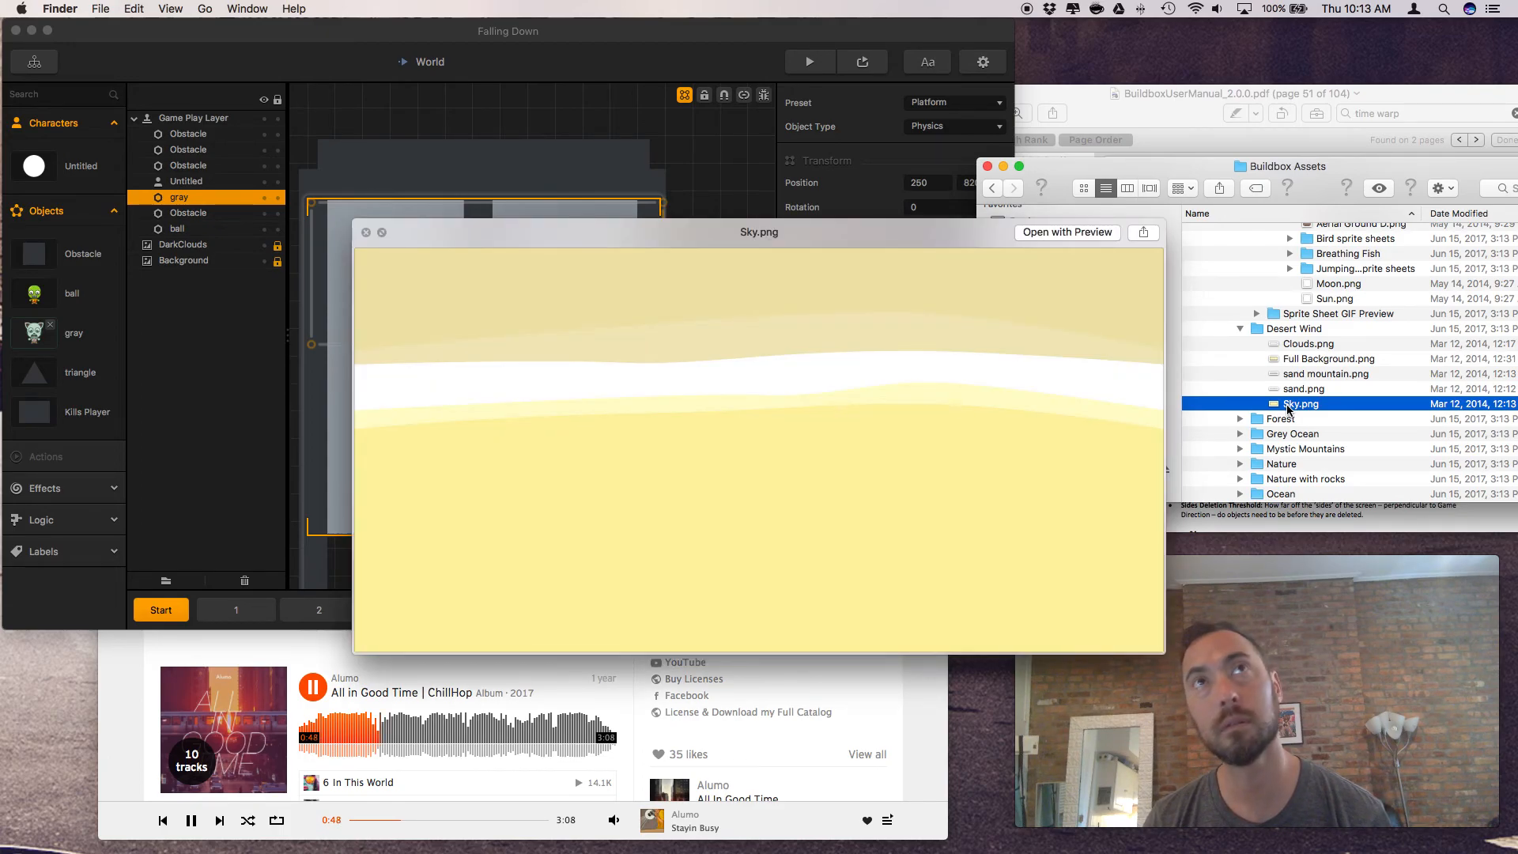
pyautogui.press('space')
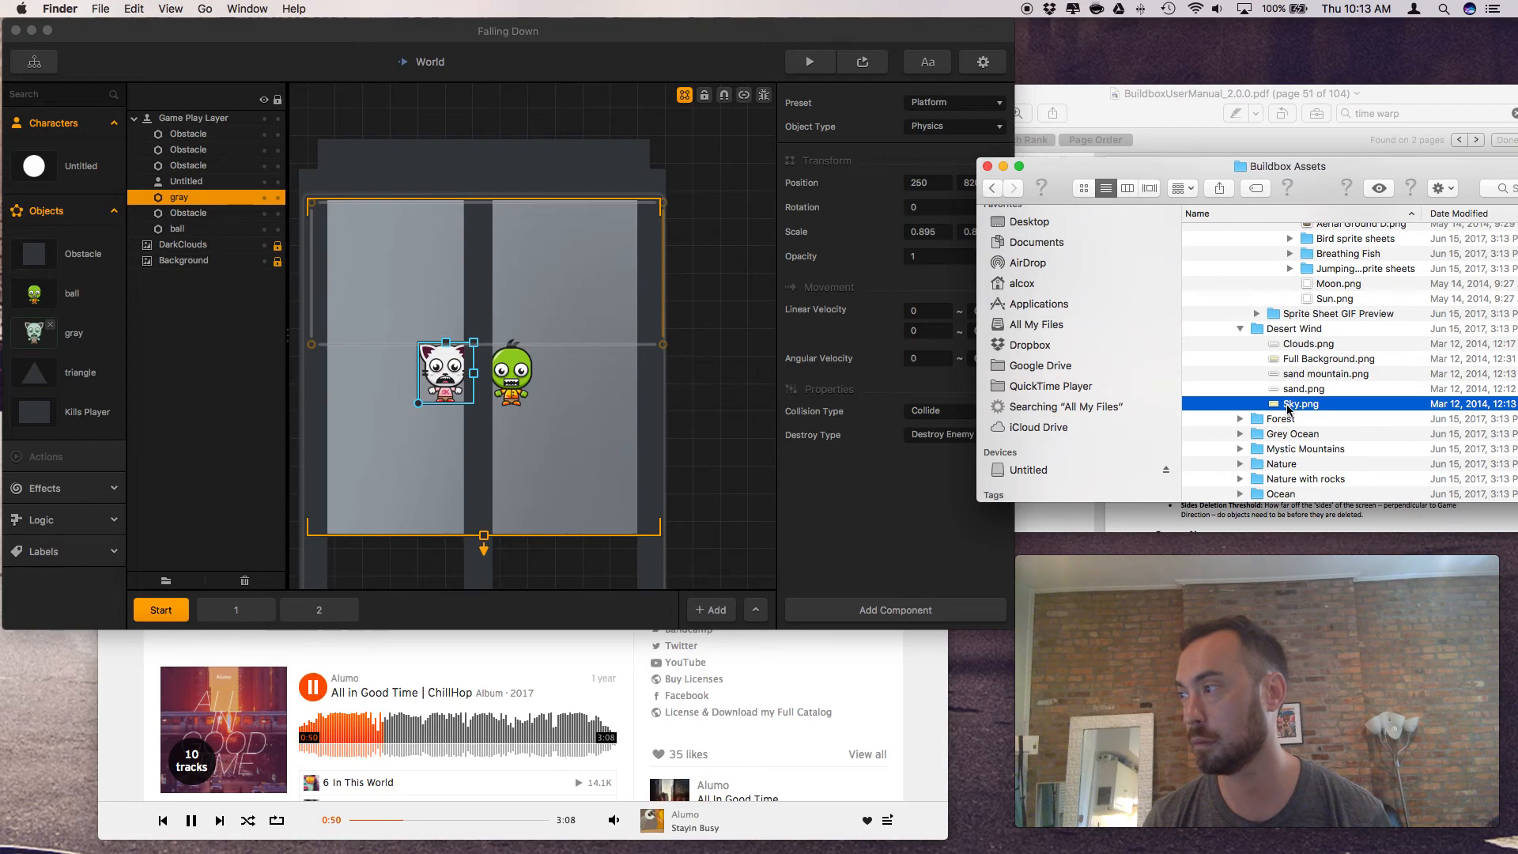
# Glance into the Forest folder and preview Full Background.png and snow mountain.png in the Grey Ocean folder
pyautogui.click(1239, 419)
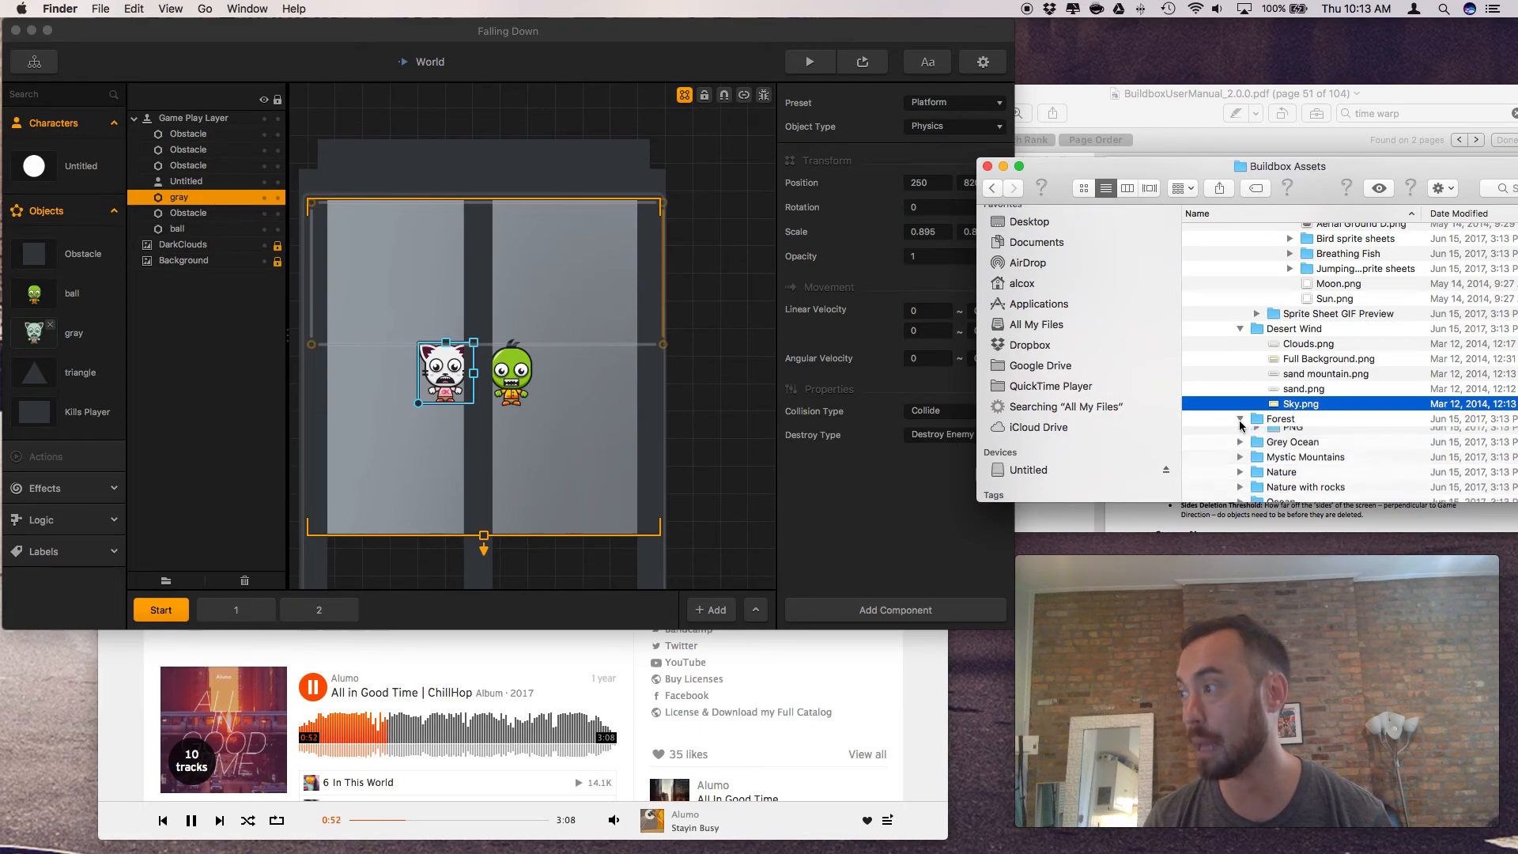
pyautogui.click(1239, 420)
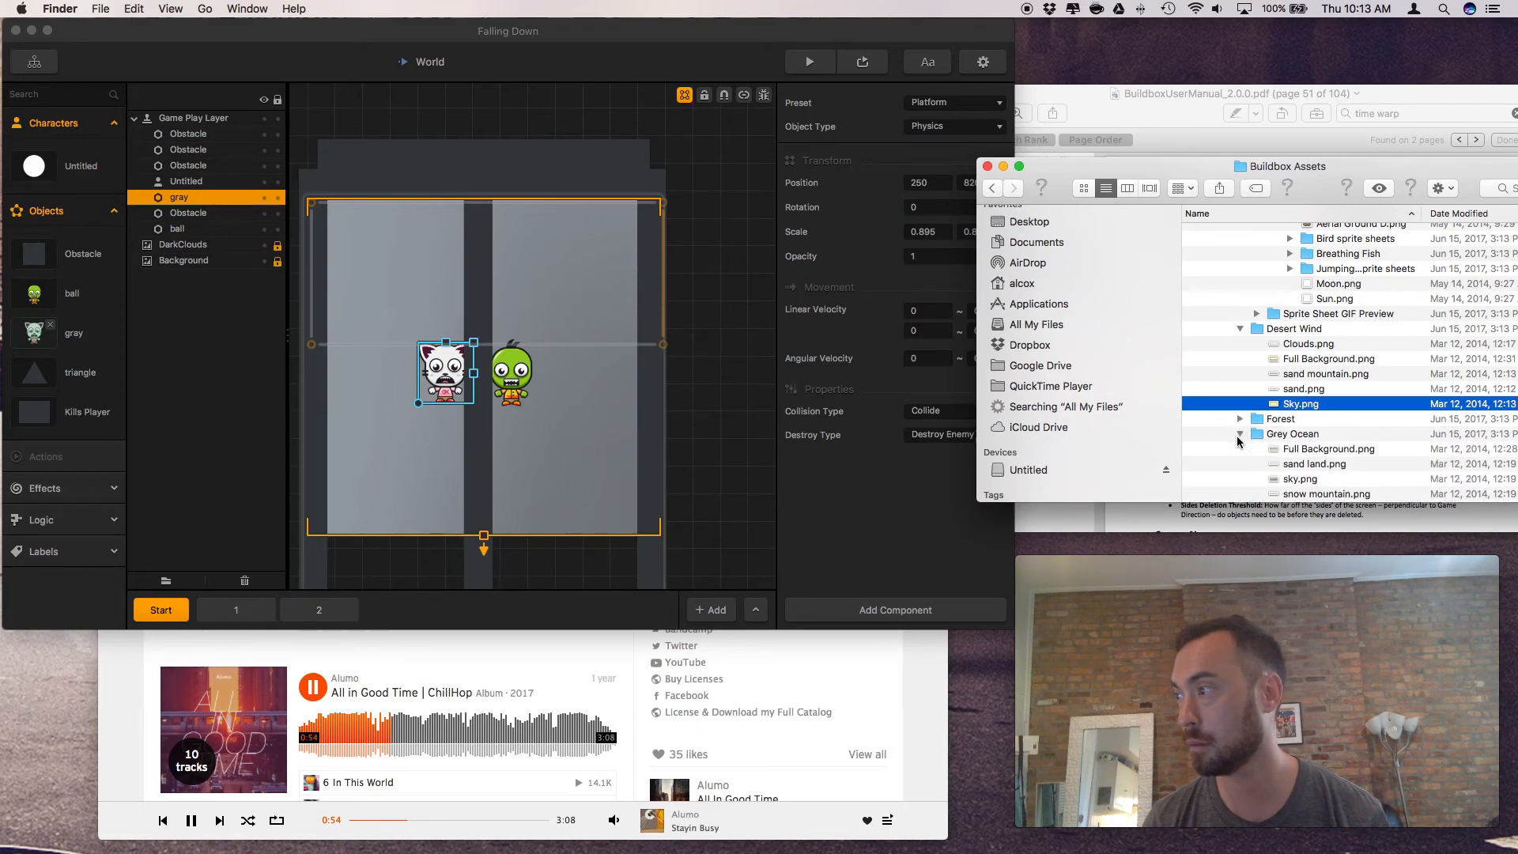
pyautogui.click(1292, 449)
pyautogui.press('space')
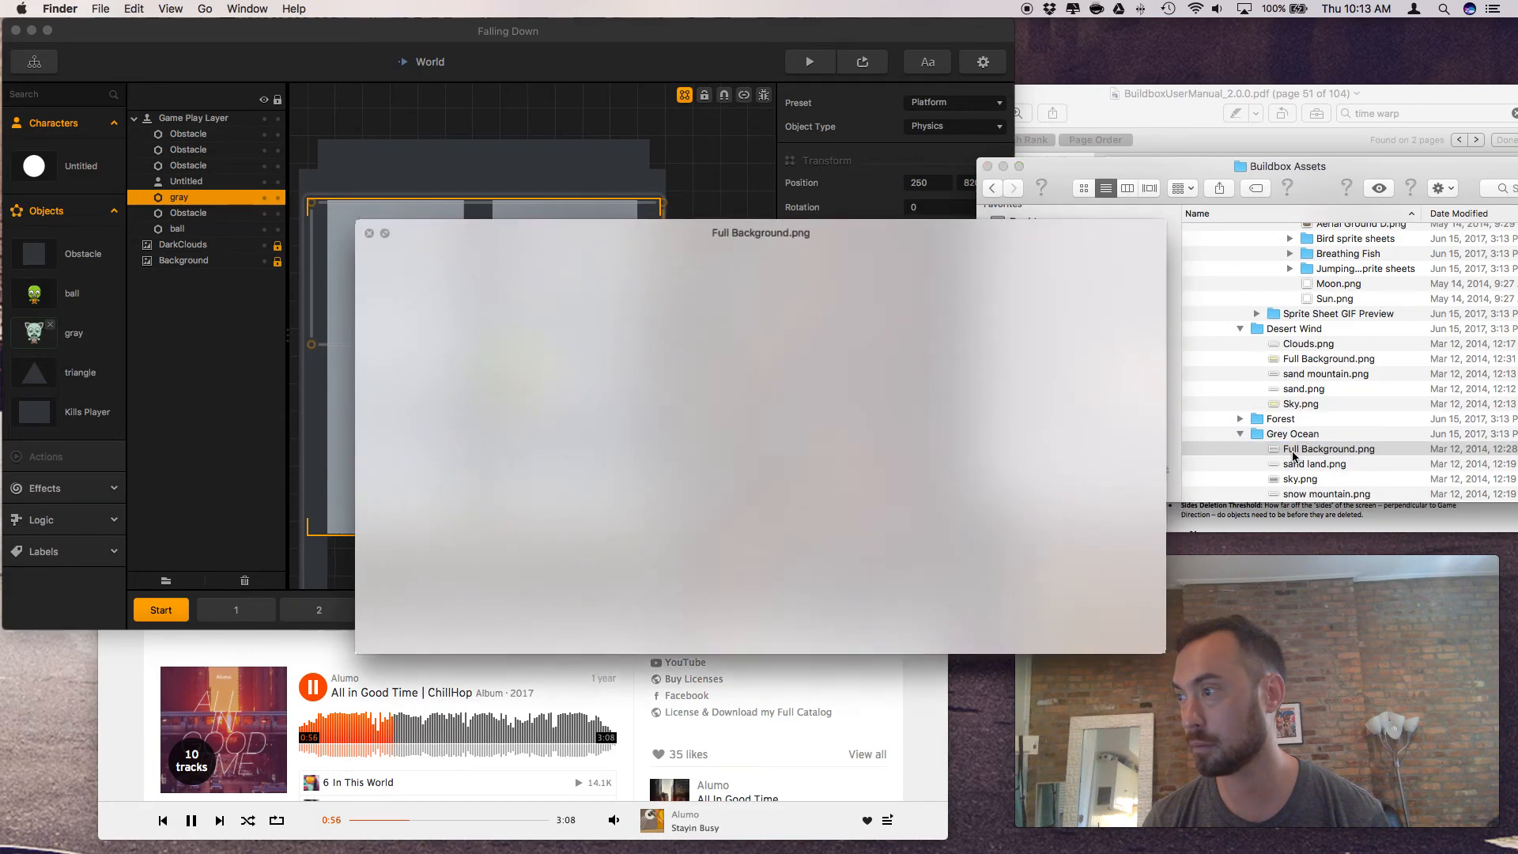
pyautogui.scroll(-3, 1292, 454)
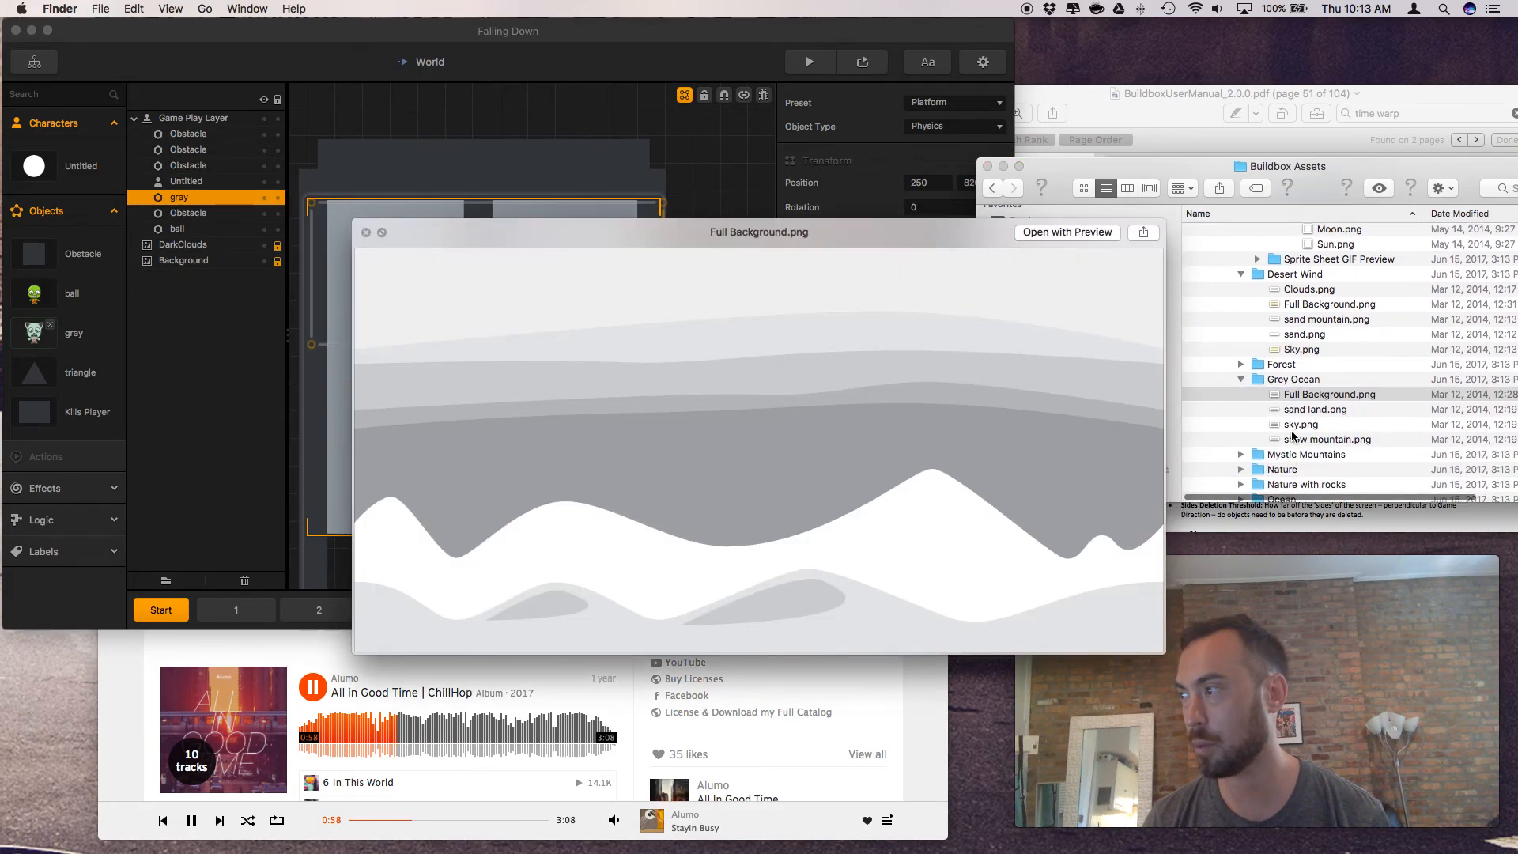
pyautogui.click(1293, 437)
# Collapse the Grey Ocean folder and preview Full background.png in the Mystic Mountains folder
pyautogui.click(1241, 452)
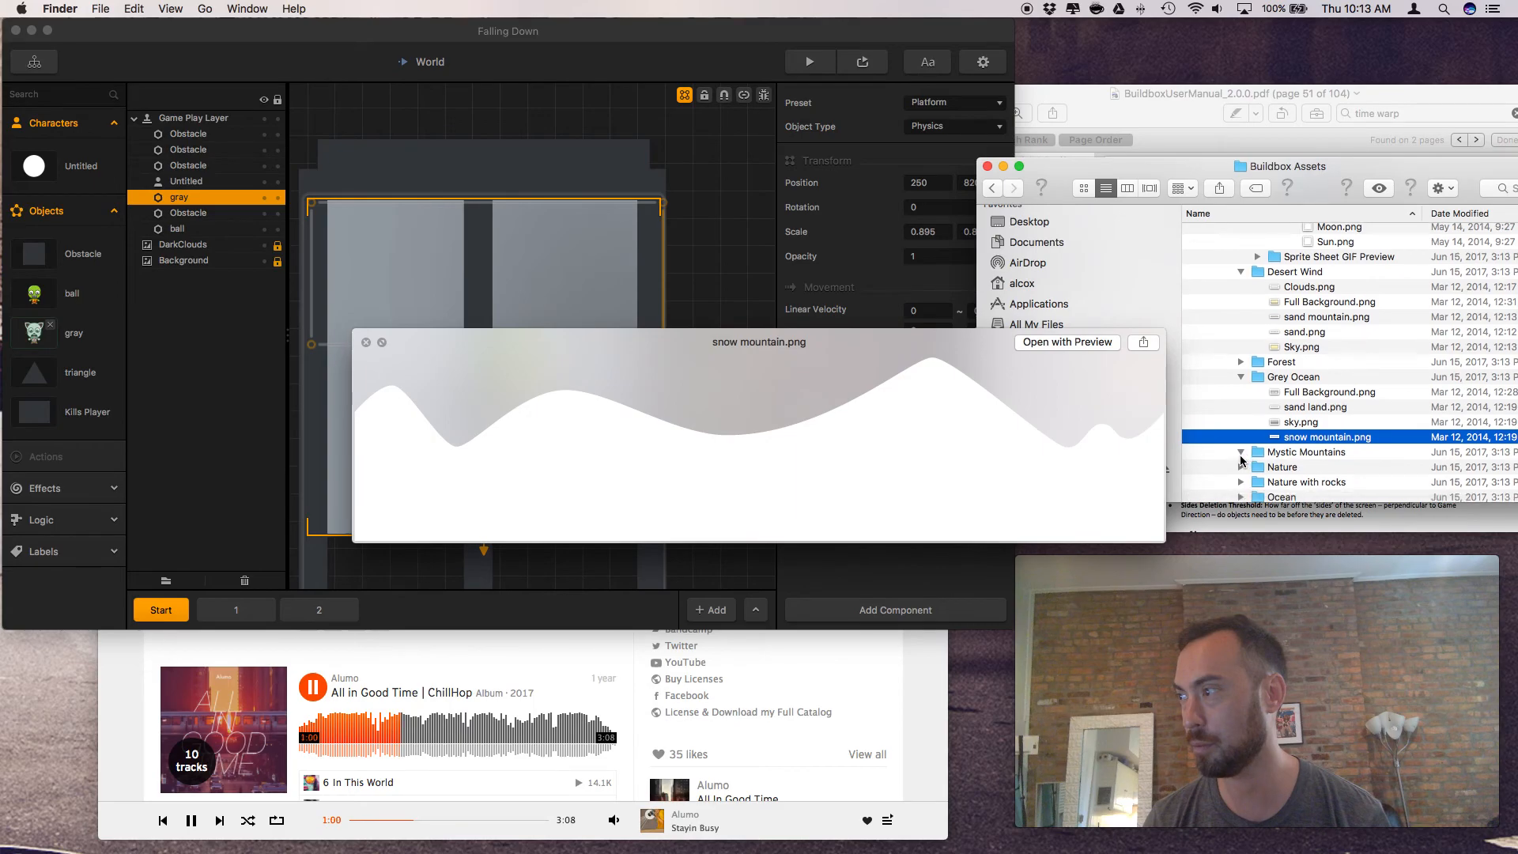
pyautogui.click(1241, 381)
pyautogui.click(1300, 412)
pyautogui.click(1295, 431)
pyautogui.scroll(1, 1295, 439)
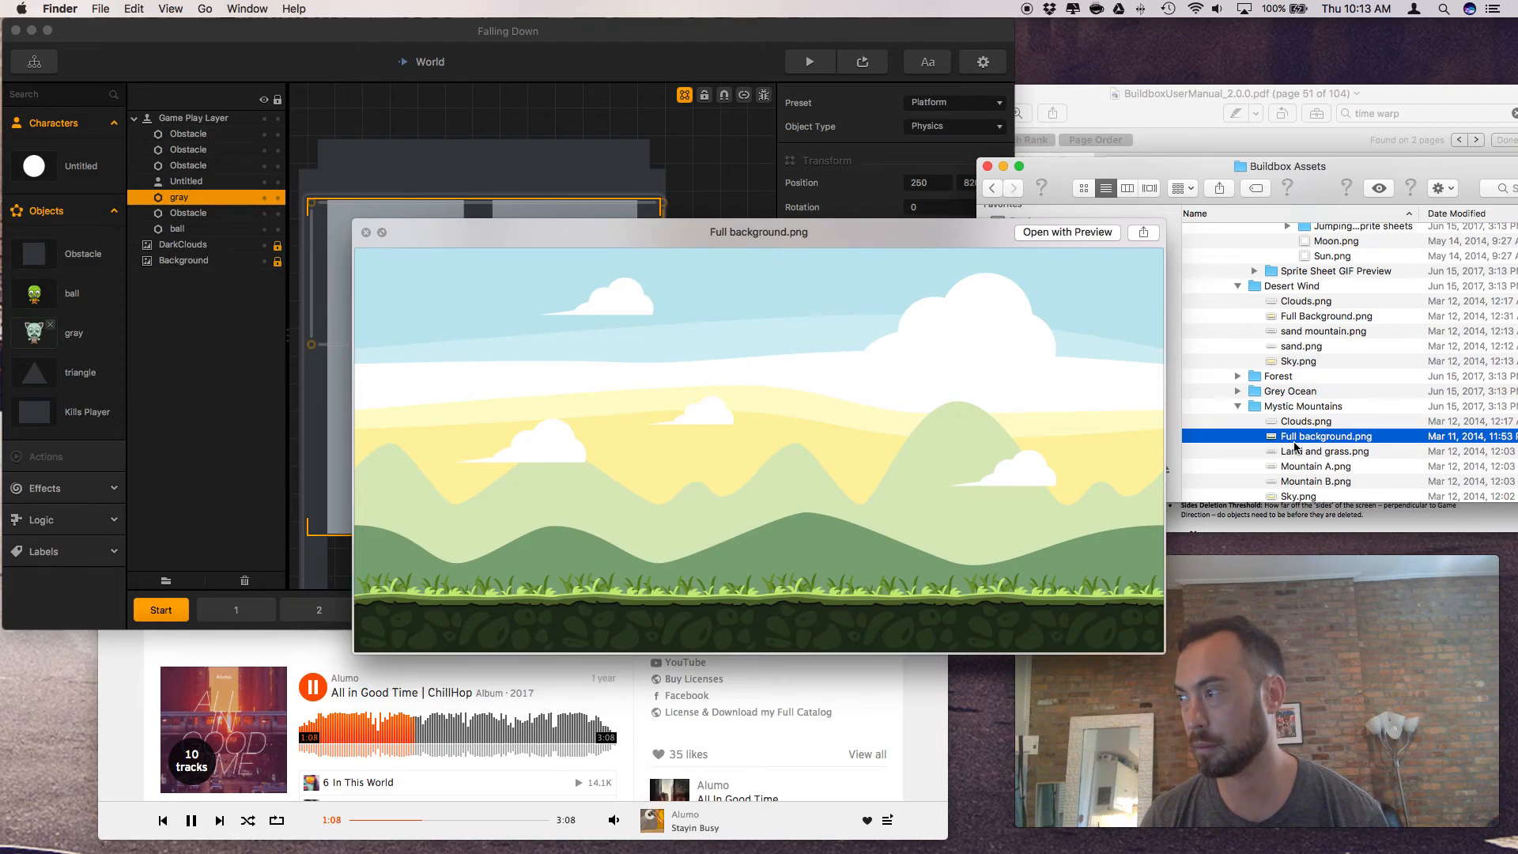
# Preview the Mountain A, Mountain B and Sky layer images of Mystic Mountains and close the preview
pyautogui.click(1299, 466)
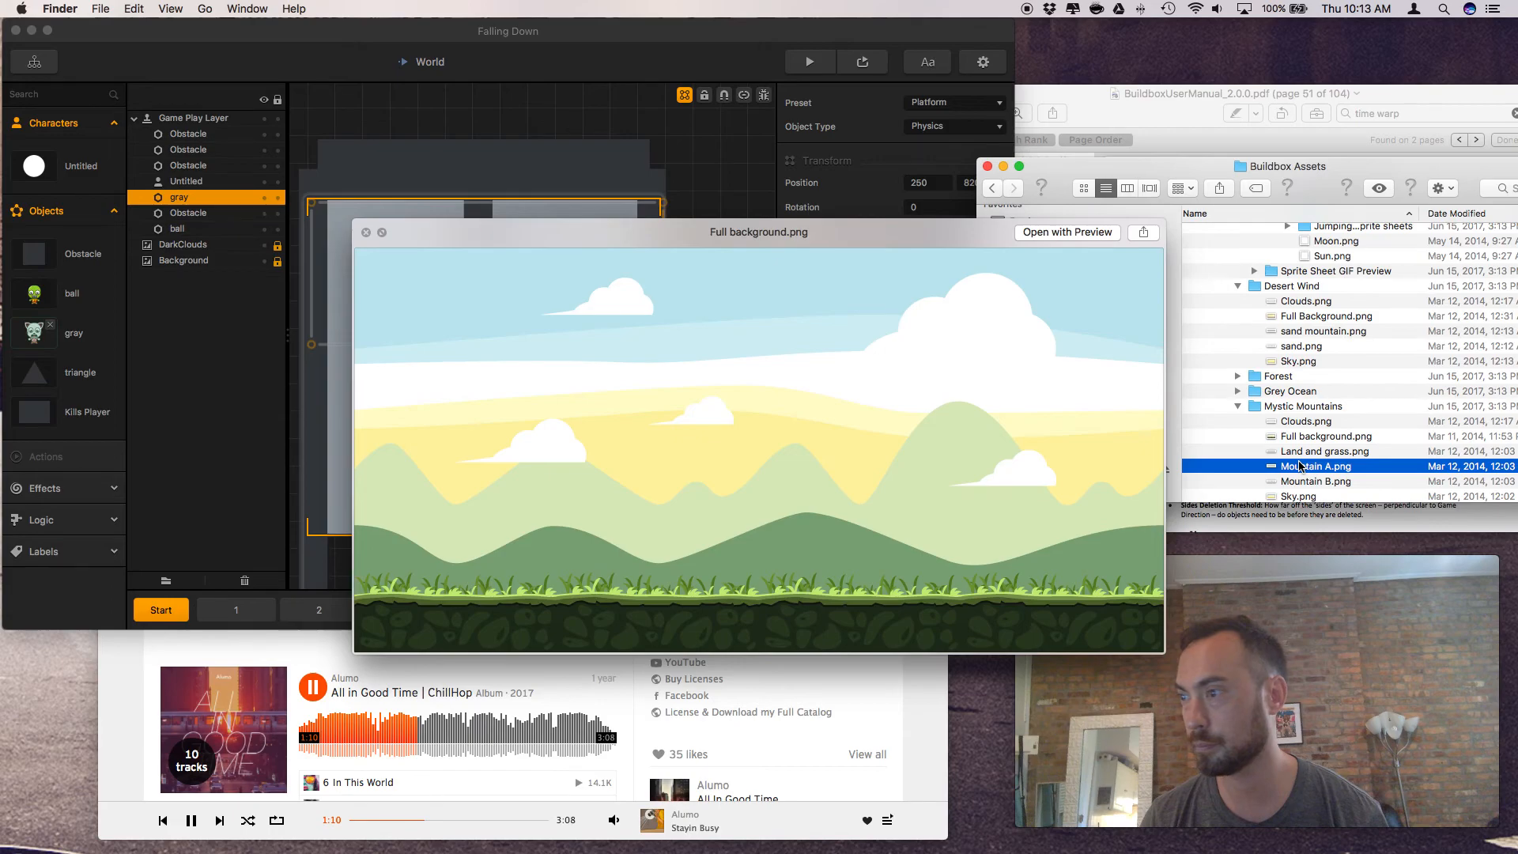
pyautogui.click(1299, 480)
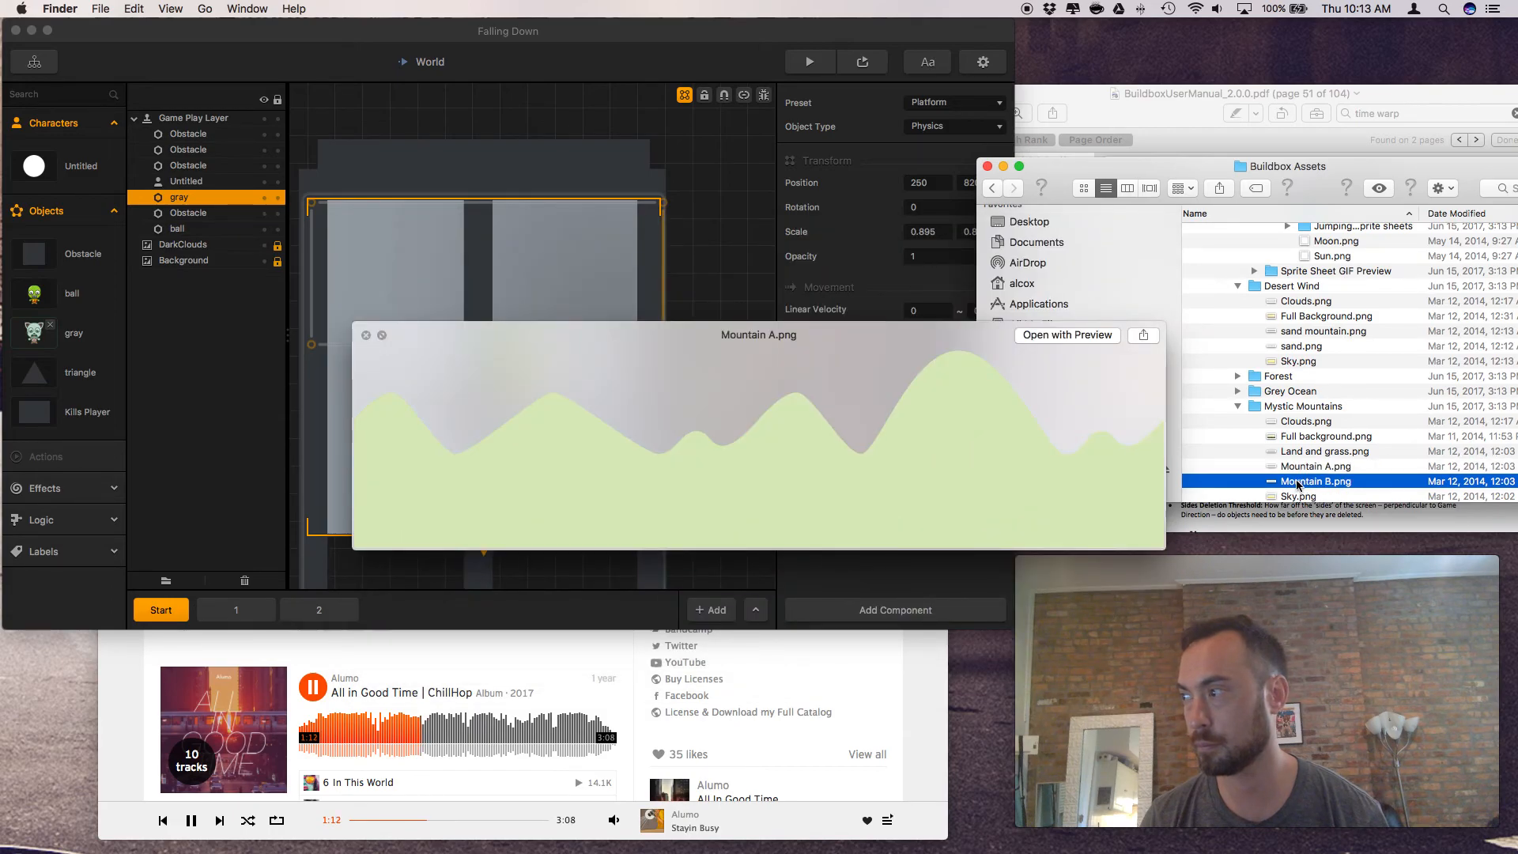
pyautogui.click(1299, 473)
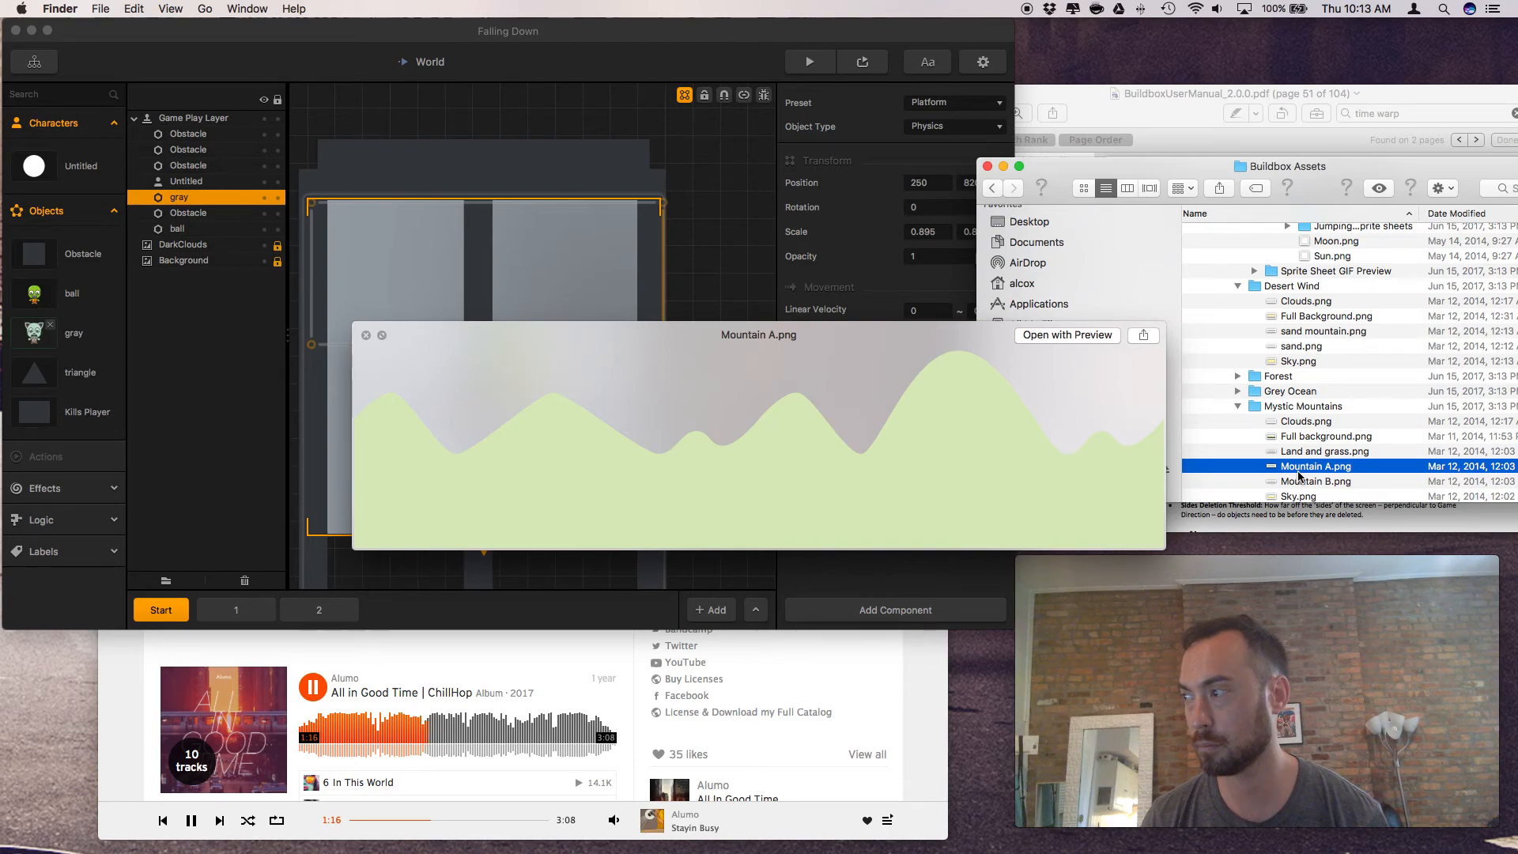
pyautogui.click(1296, 497)
pyautogui.scroll(-3, 1293, 486)
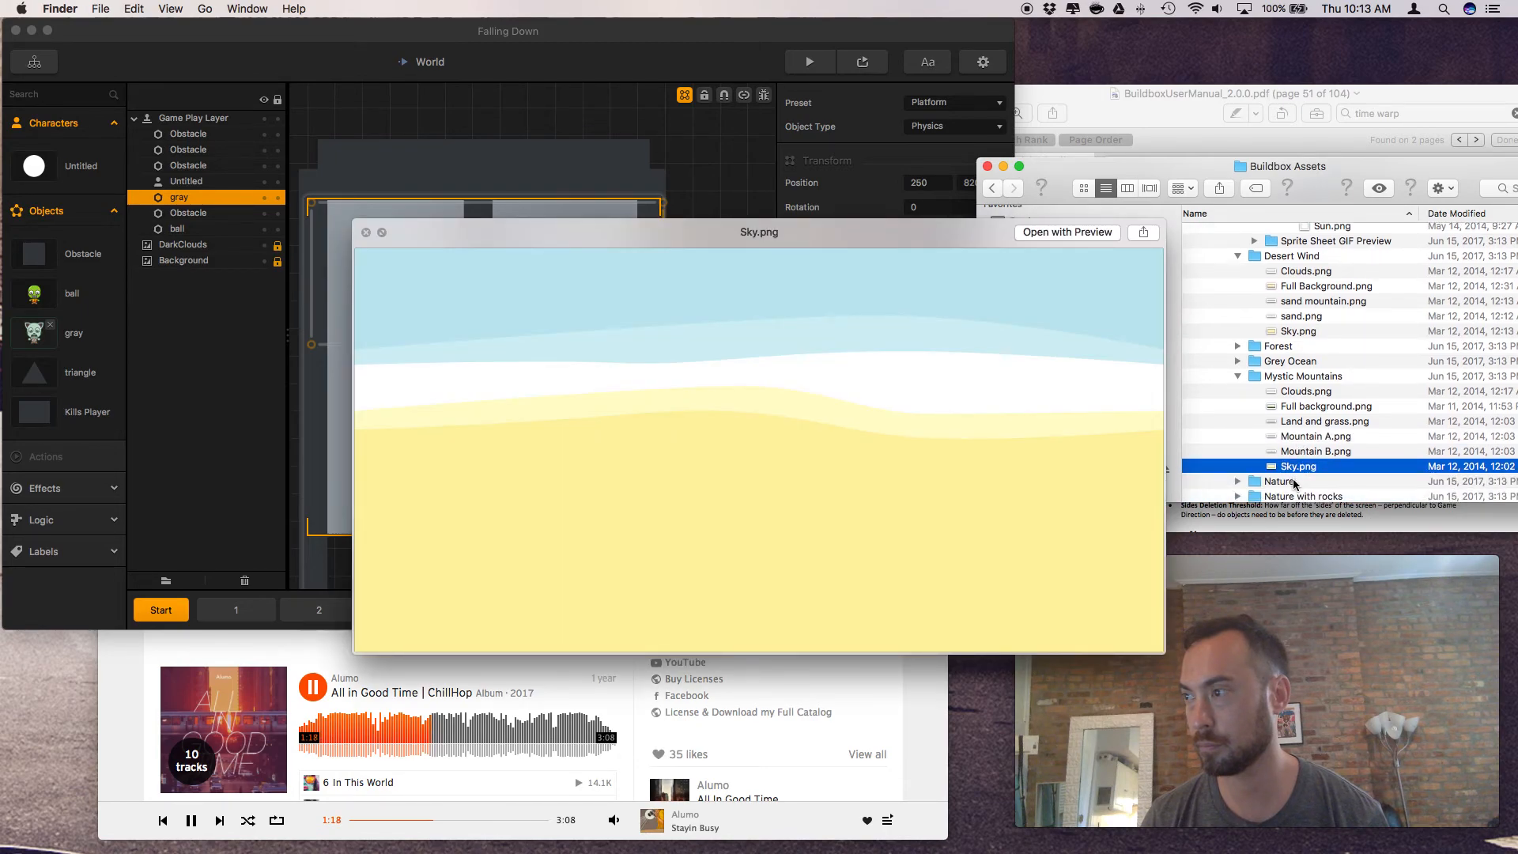
pyautogui.hscroll(1, 1295, 484)
pyautogui.hscroll(-1, 1294, 484)
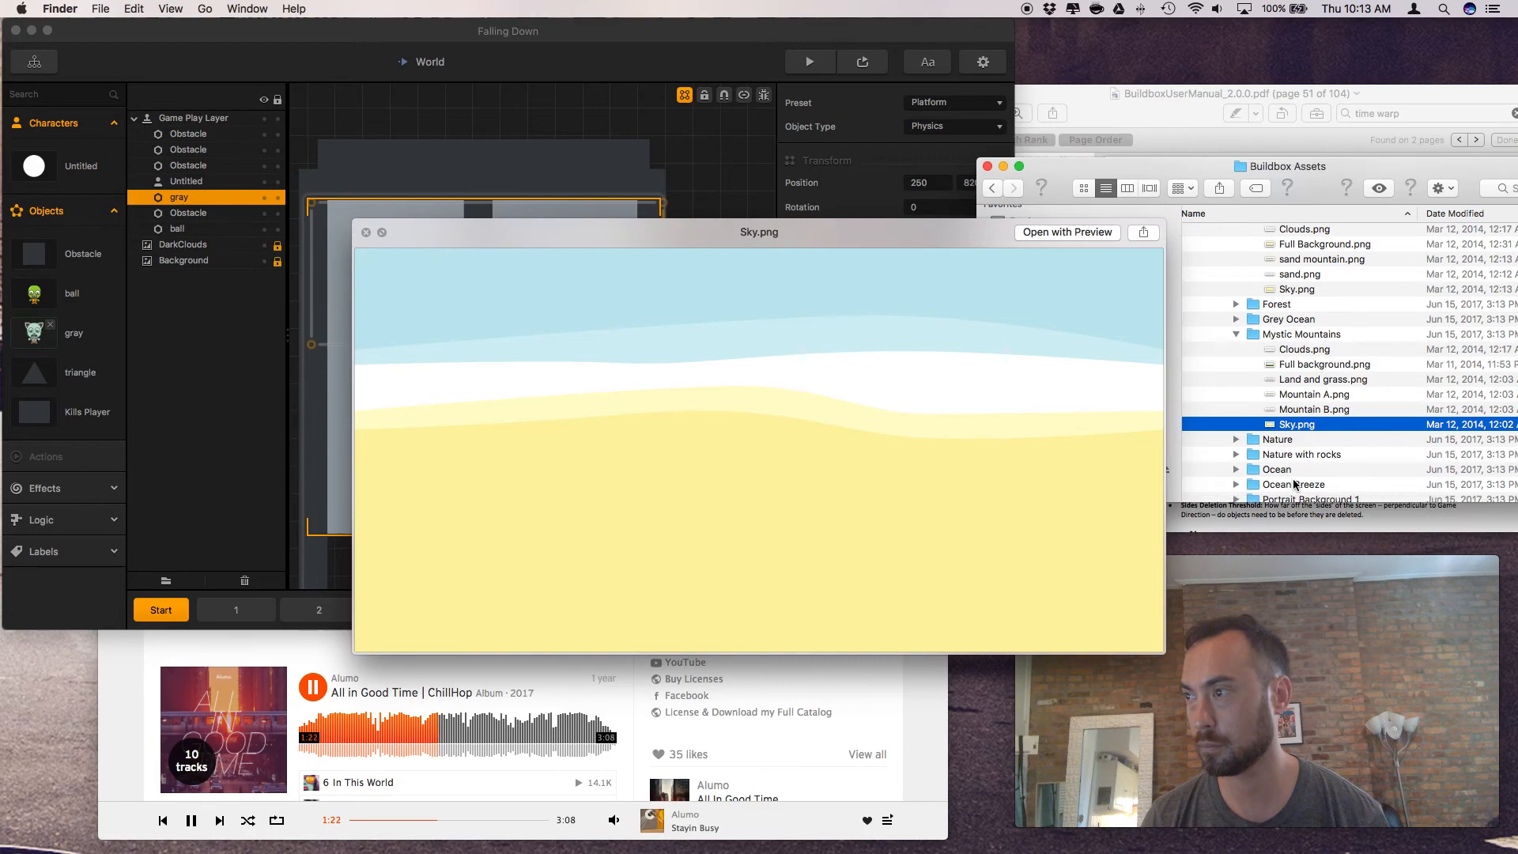
pyautogui.press('space')
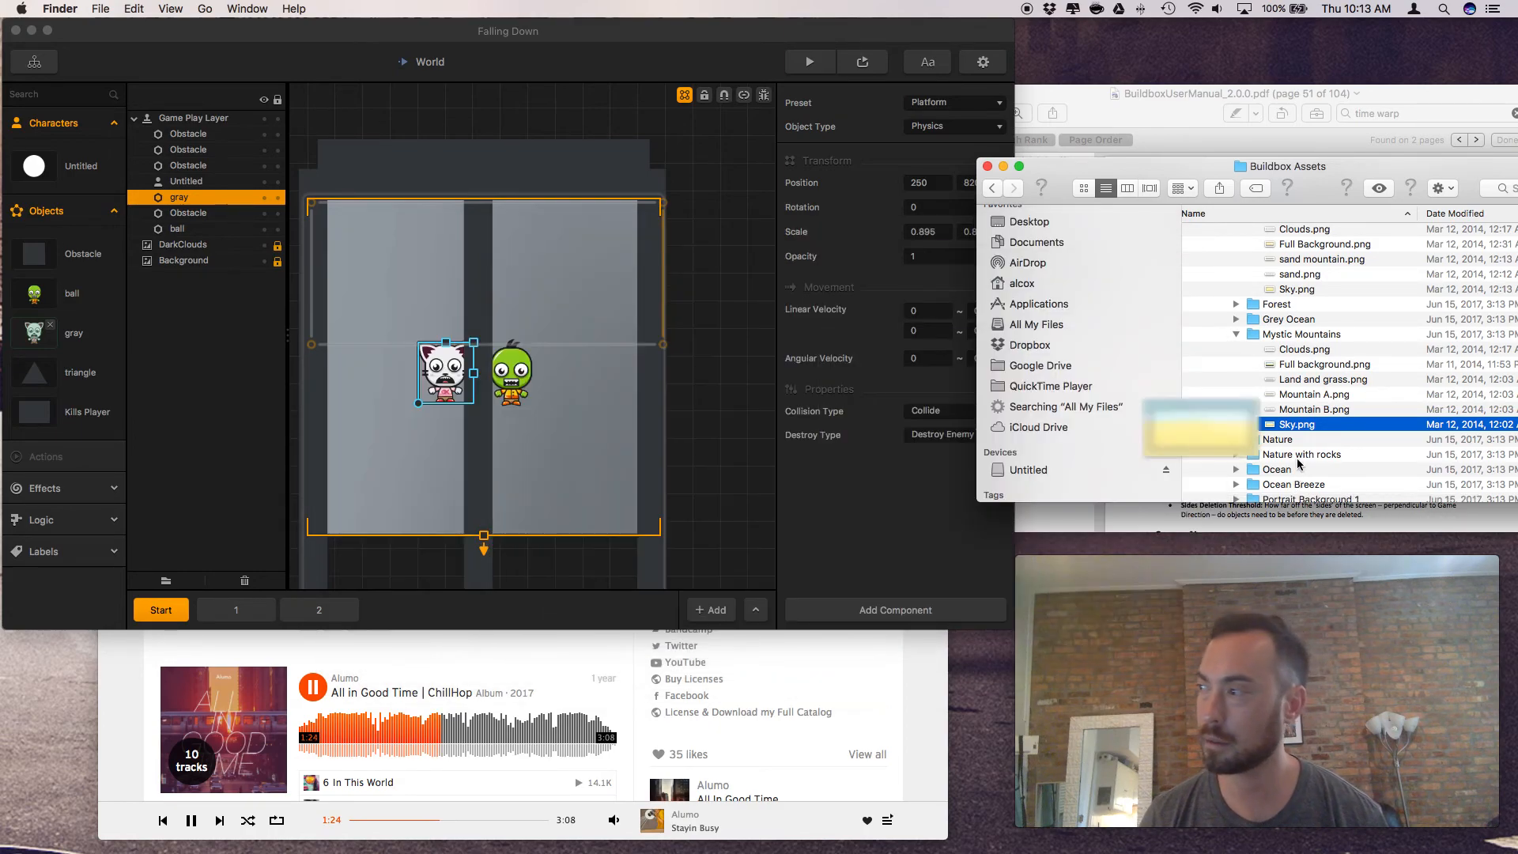
# Import Clouds.png from the Mystic Mountains folder into the Buildbox world scene as a background
pyautogui.click(1292, 350)
pyautogui.moveTo(1295, 353); pyautogui.dragTo(580, 497)
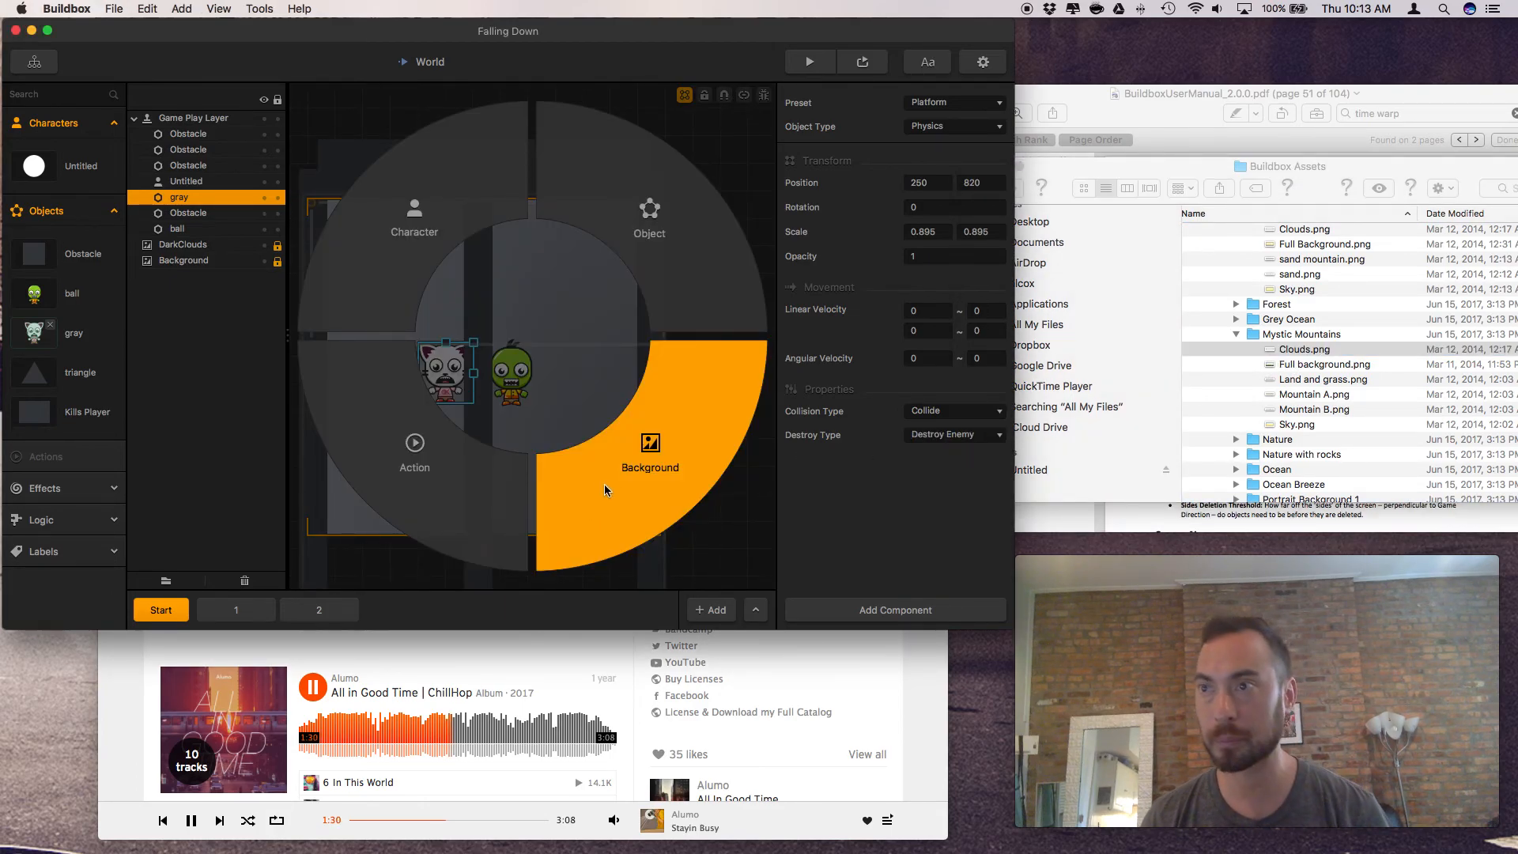
# Assign the imported clouds image as a Background and move its layer directly below the Game Play Layer's objects, above DarkClouds
pyautogui.click(611, 471)
pyautogui.moveTo(204, 124); pyautogui.dragTo(205, 258)
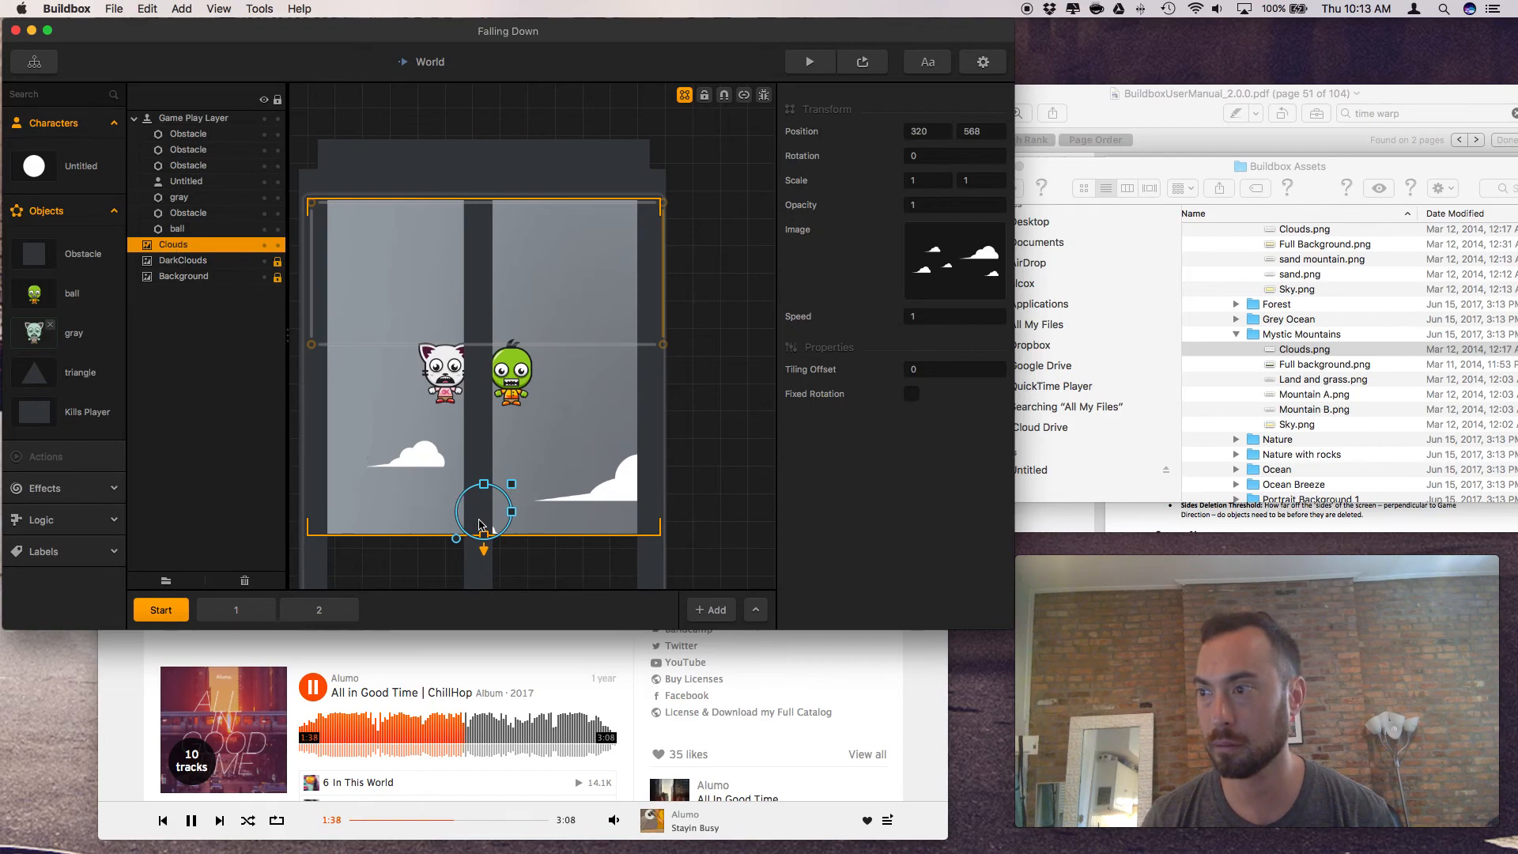
# Move the Clouds background horizontally to an X position of about 547
pyautogui.moveTo(478, 523); pyautogui.dragTo(436, 523)
pyautogui.press('super+c')
pyautogui.press('super+z')
pyautogui.click(609, 500)
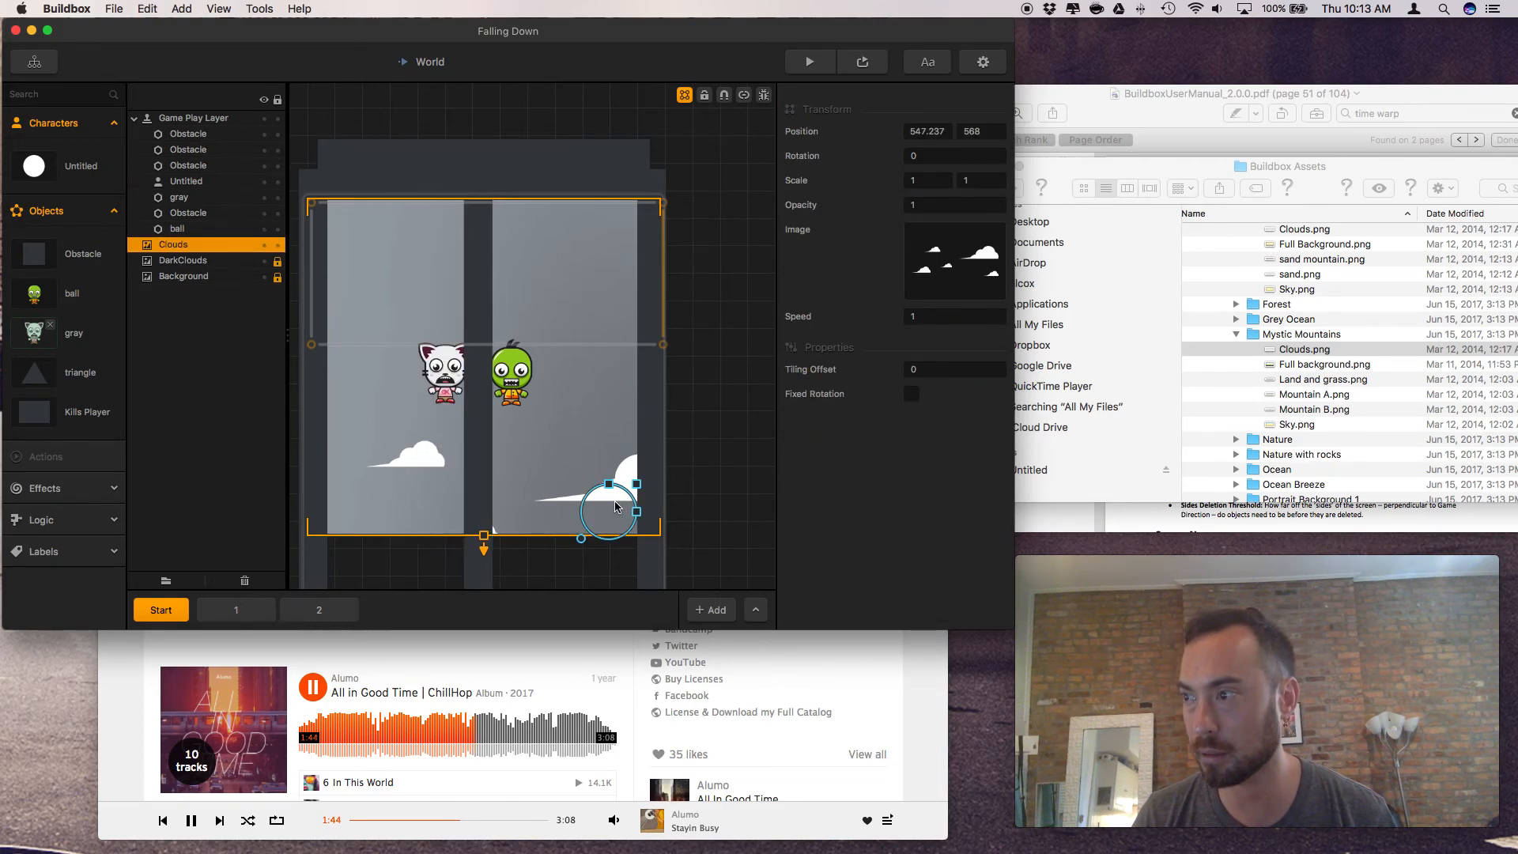
pyautogui.click(588, 511)
pyautogui.click(609, 501)
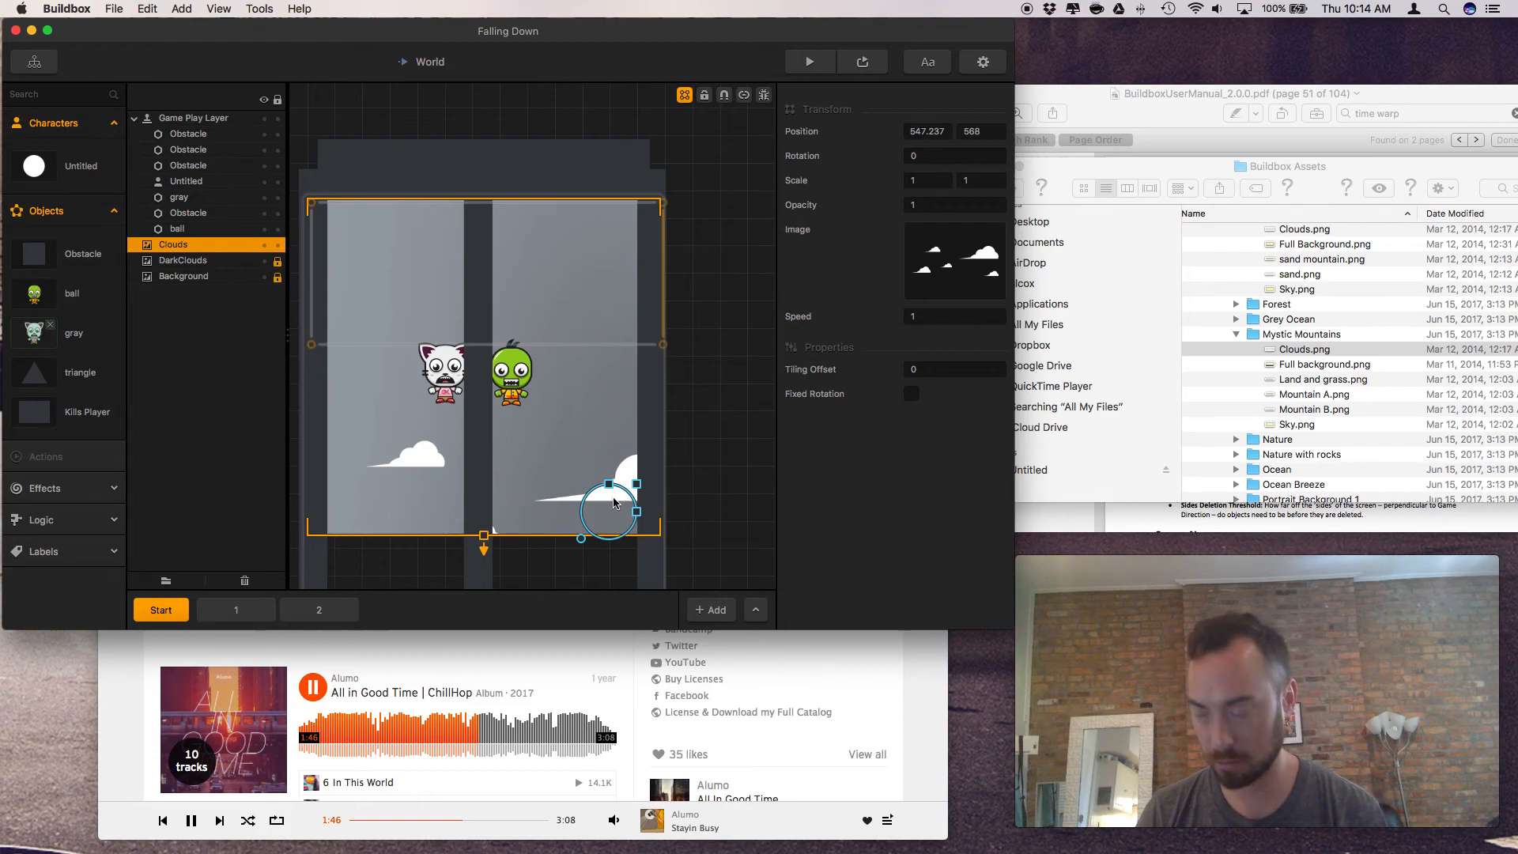
pyautogui.moveTo(614, 503); pyautogui.dragTo(609, 499)
# Nudge the Clouds background left in small increments to an X position of about 468
pyautogui.press('Left')
pyautogui.press('Left')
pyautogui.press('Left')
pyautogui.press('Left')
pyautogui.press('Left')
pyautogui.press('Left')
pyautogui.press('Left')
pyautogui.press('Left')
pyautogui.press('Left')
pyautogui.press('Left')
pyautogui.press('Left')
pyautogui.press('Left')
pyautogui.press('Left')
pyautogui.press('Left')
pyautogui.press('Left')
pyautogui.press('Left')
pyautogui.press('Left')
pyautogui.press('Left')
pyautogui.press('Left')
pyautogui.press('Left')
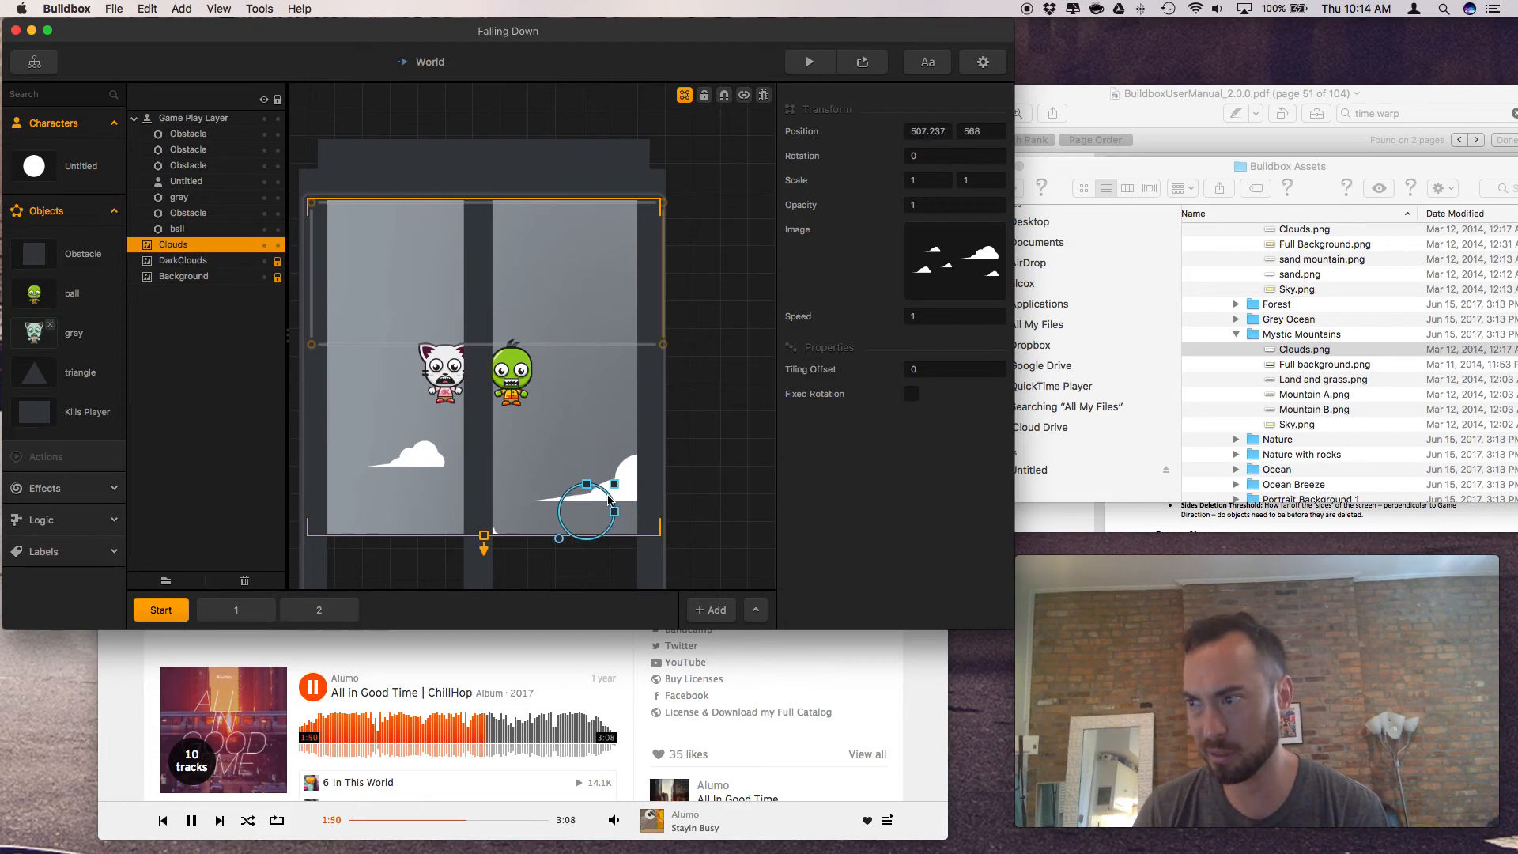
pyautogui.press('Left')
pyautogui.press('Left')
pyautogui.press('Left')
pyautogui.press('Left')
pyautogui.press('Left')
pyautogui.press('Left')
pyautogui.press('Left')
pyautogui.press('Left')
pyautogui.press('Left')
pyautogui.press('Left')
pyautogui.press('Left')
pyautogui.press('Left')
pyautogui.press('Left')
pyautogui.press('Left')
pyautogui.press('Left')
pyautogui.press('Left')
pyautogui.press('Left')
pyautogui.press('Left')
pyautogui.press('Left')
pyautogui.press('Left')
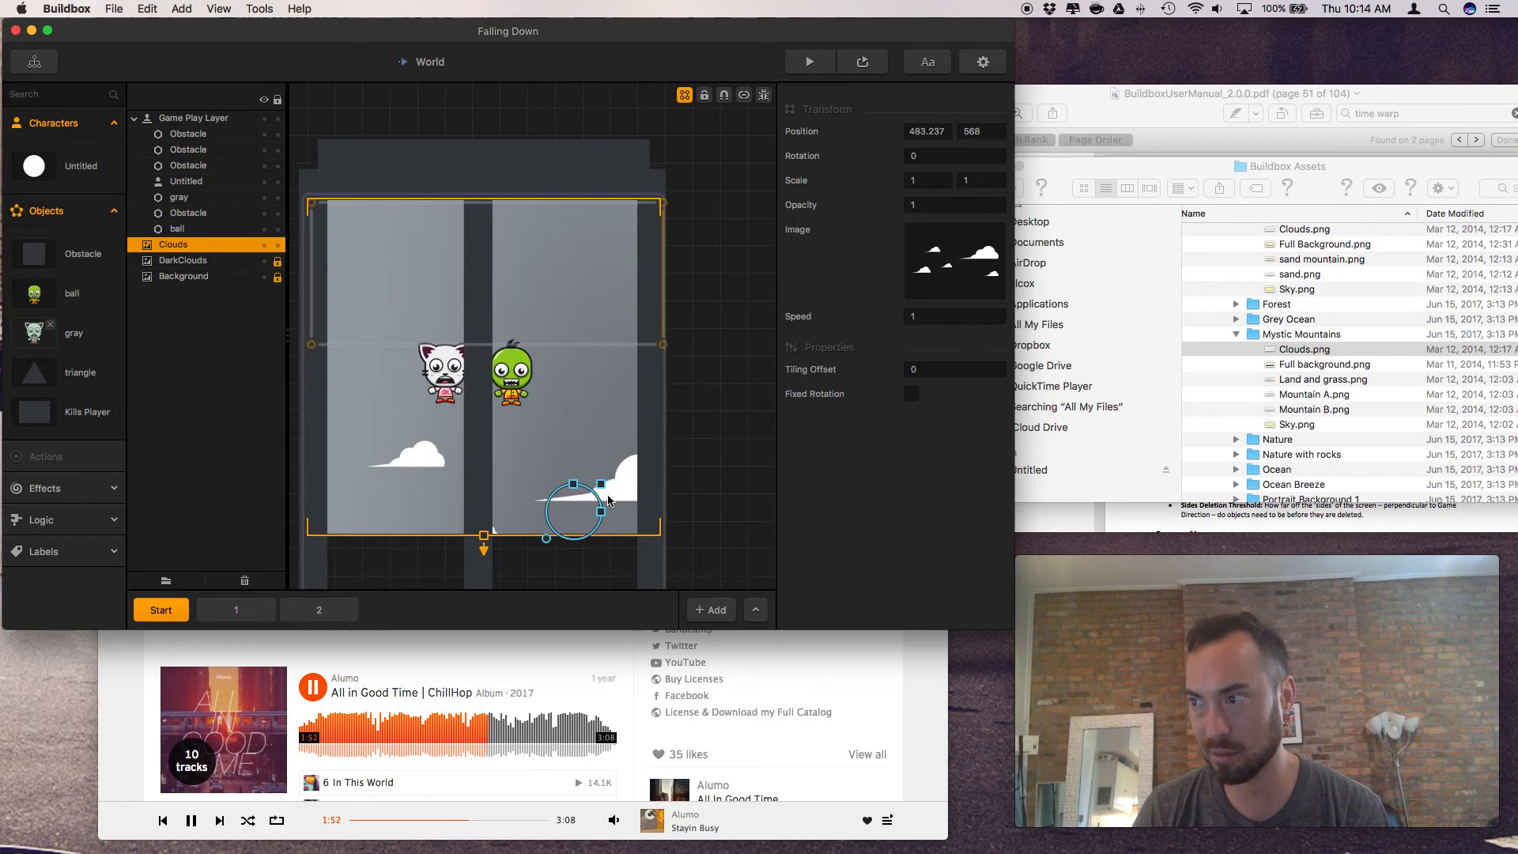
pyautogui.press('Left')
pyautogui.press('Left')
pyautogui.press('Left')
pyautogui.press('Left')
# Narrow the Clouds background to a horizontal scale of about 0.77 and move it to X position 0.1
pyautogui.moveTo(595, 511)
pyautogui.mouseDown()
pyautogui.moveTo(633, 514)
pyautogui.moveTo(593, 517)
pyautogui.mouseUp()
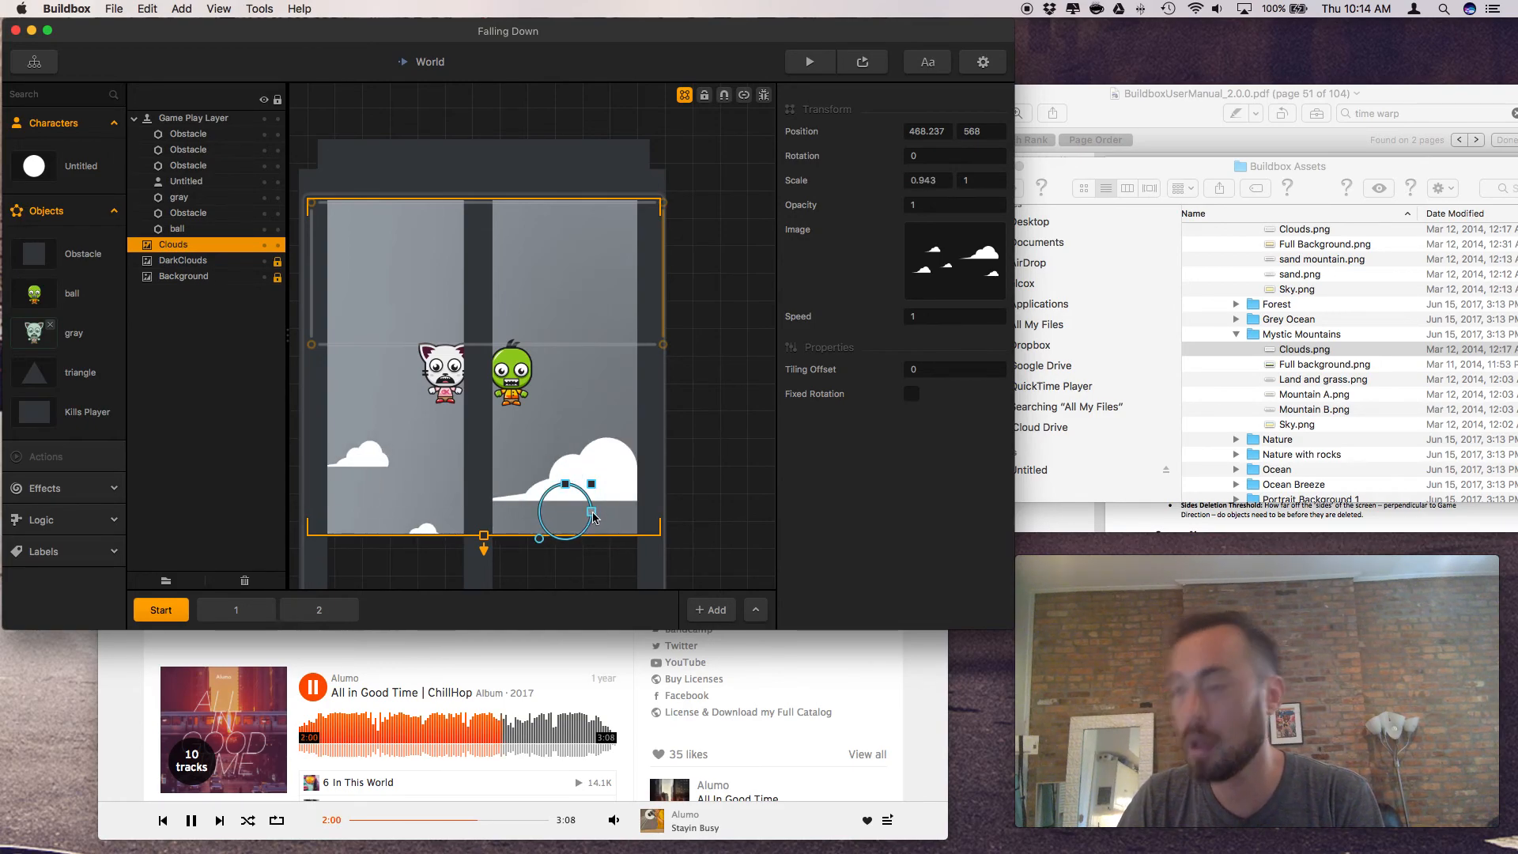
pyautogui.moveTo(585, 513); pyautogui.dragTo(586, 512)
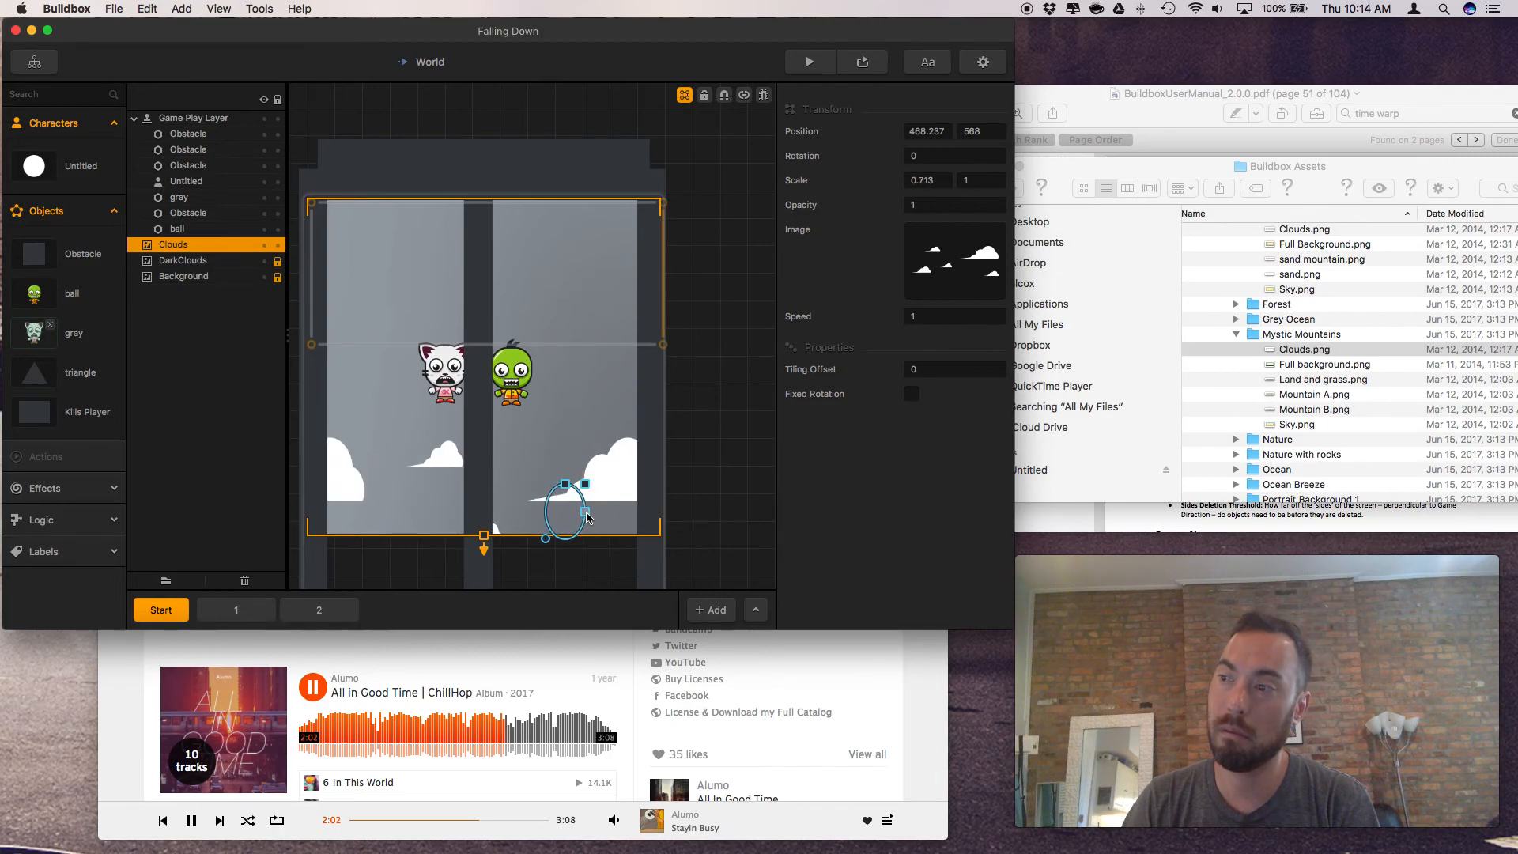
pyautogui.click(570, 488)
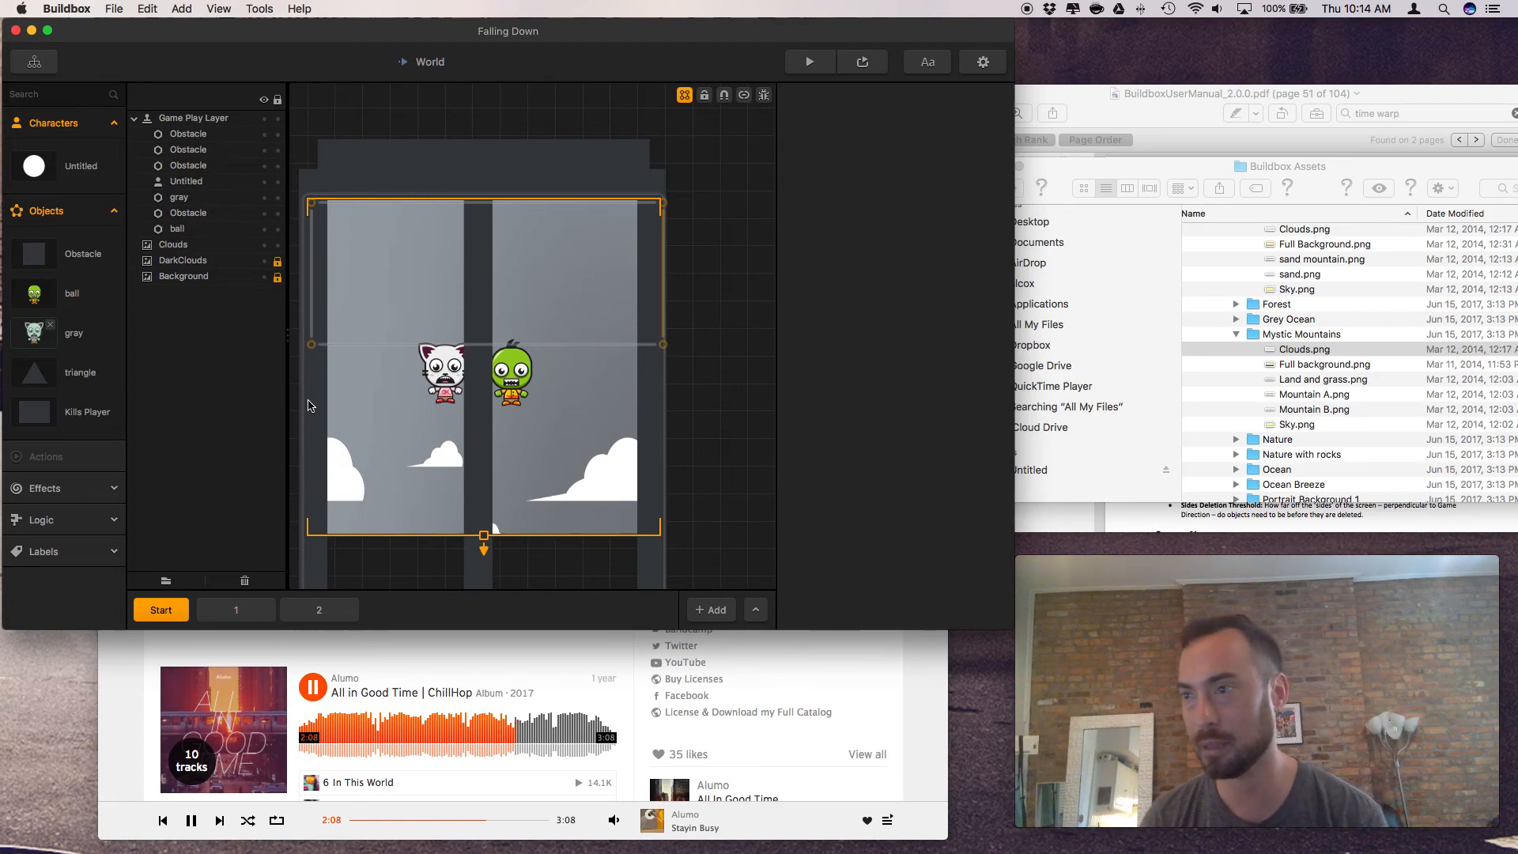
pyautogui.click(166, 253)
pyautogui.moveTo(329, 516); pyautogui.dragTo(331, 518)
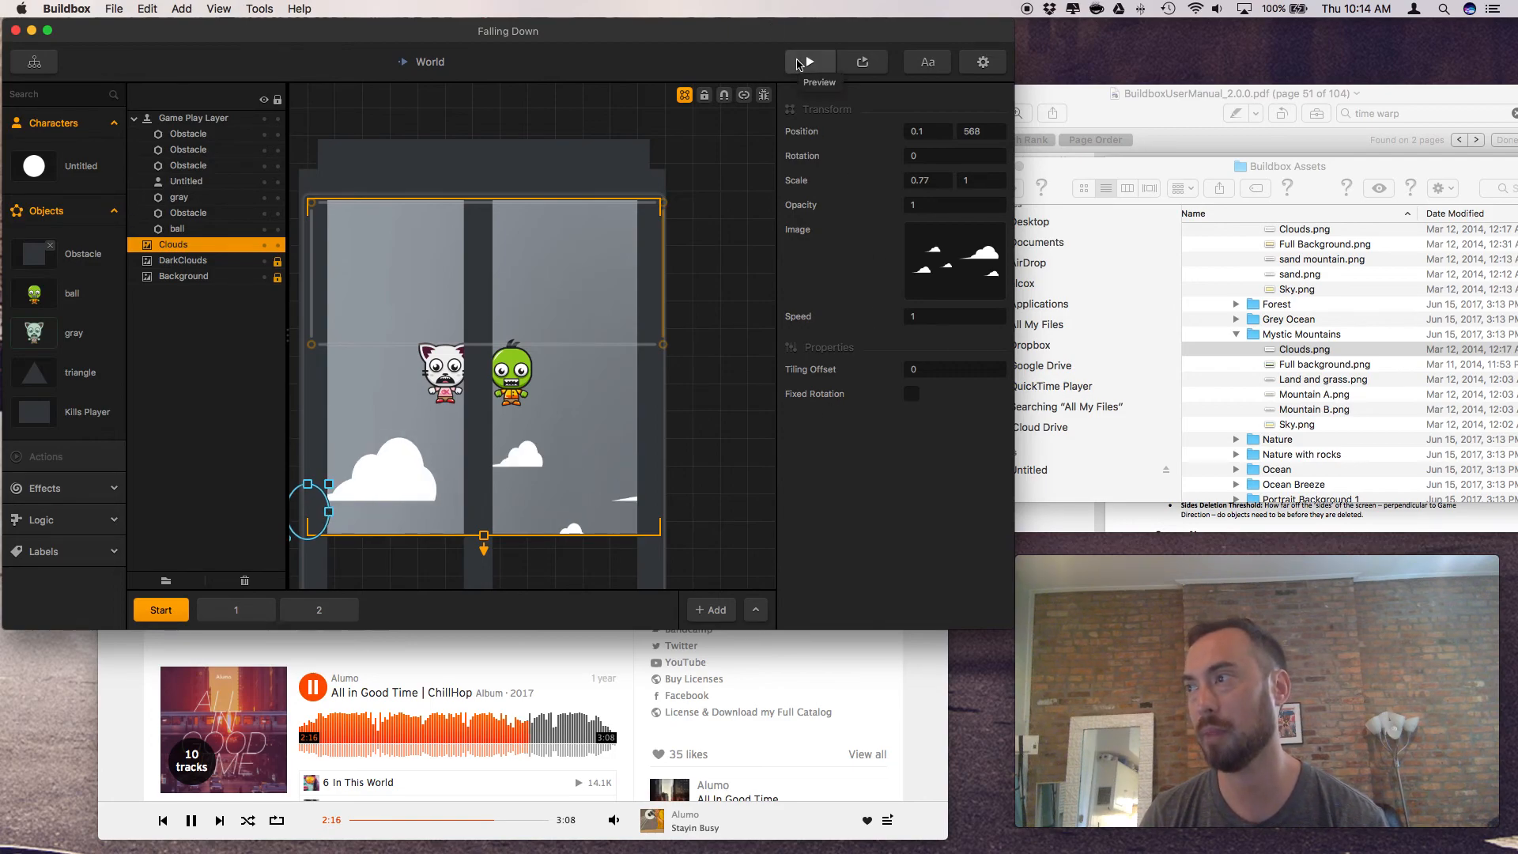
# Play the game in the preview to check how the clouds scroll, and close the preview
pyautogui.click(803, 63)
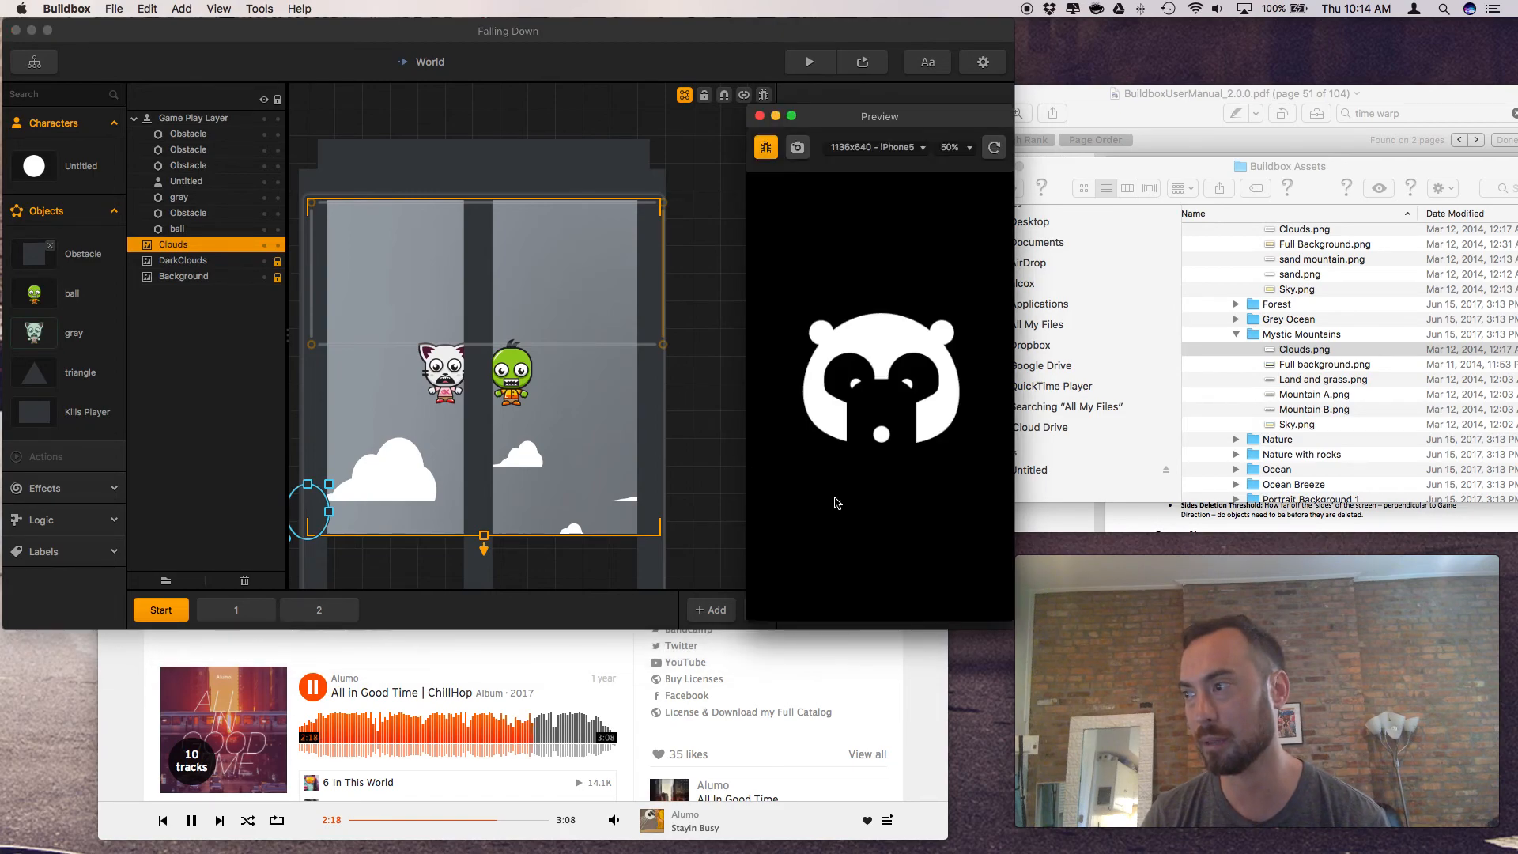
pyautogui.click(851, 493)
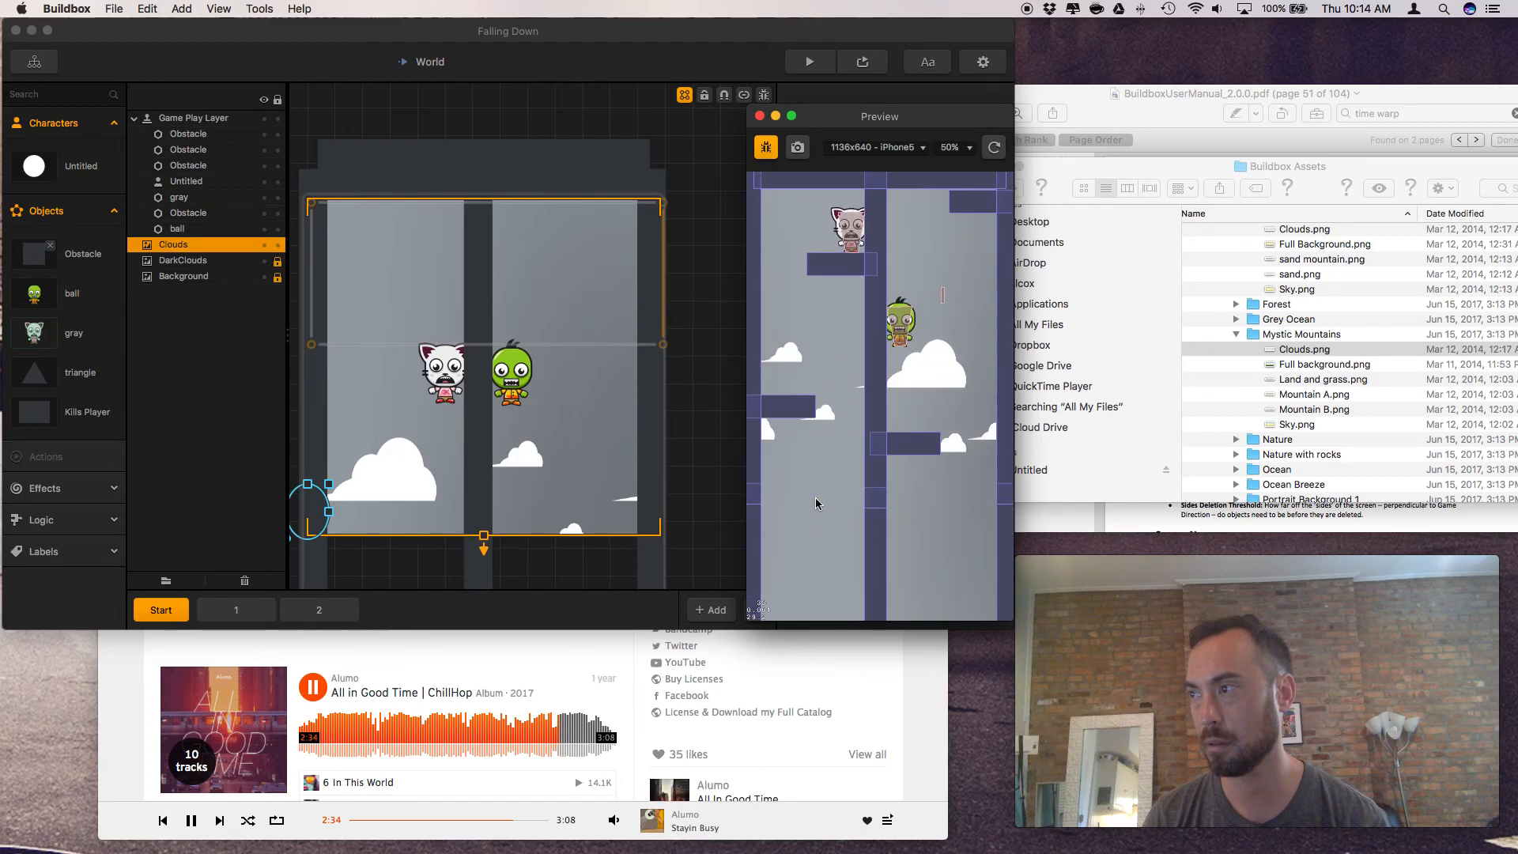
pyautogui.click(759, 116)
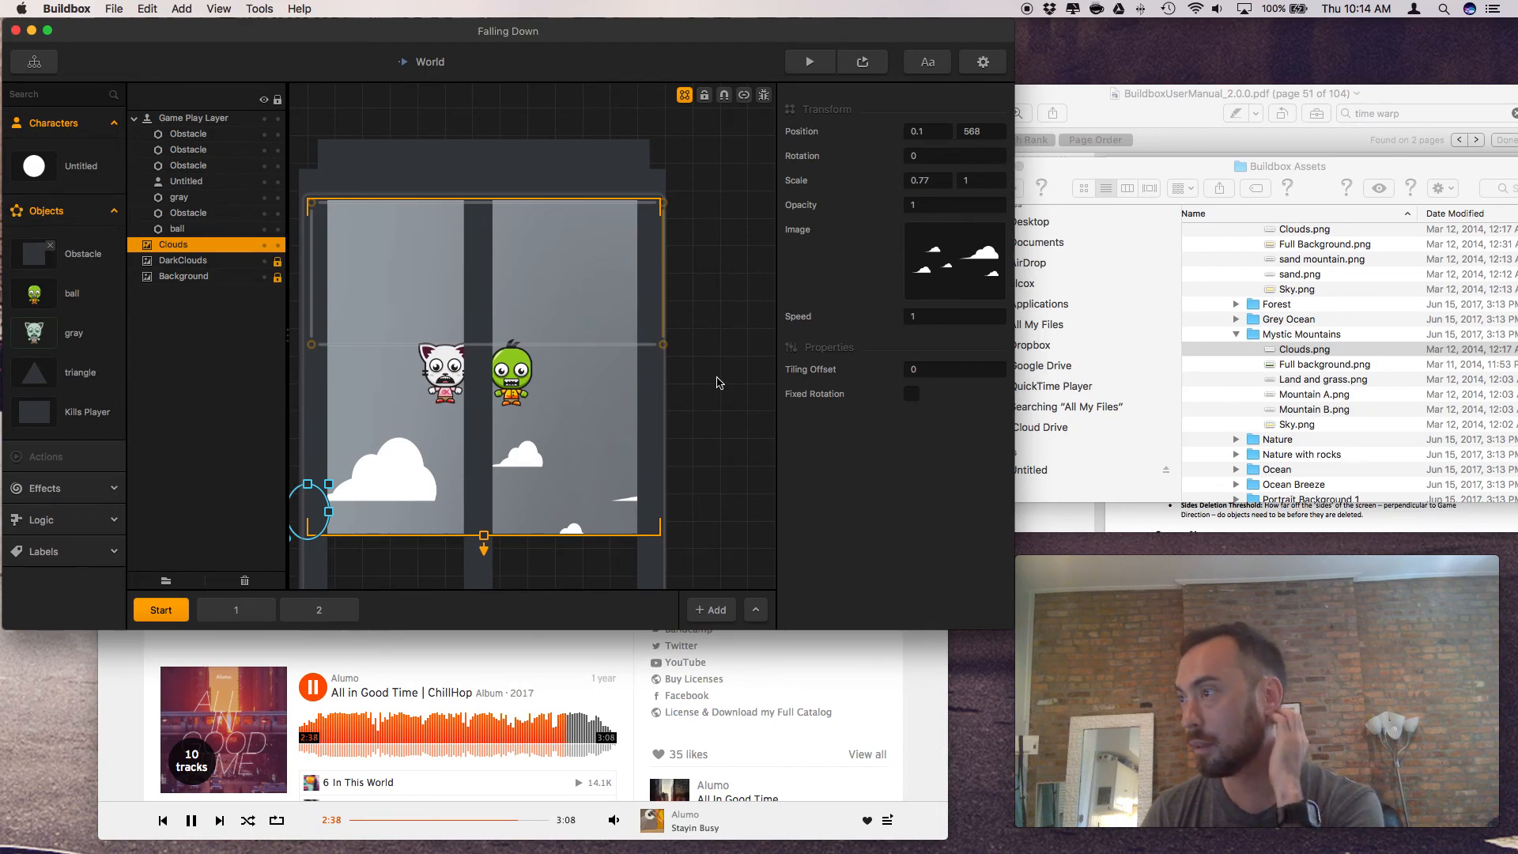
# Set the Clouds background's tiling offset to 30
pyautogui.moveTo(913, 274)
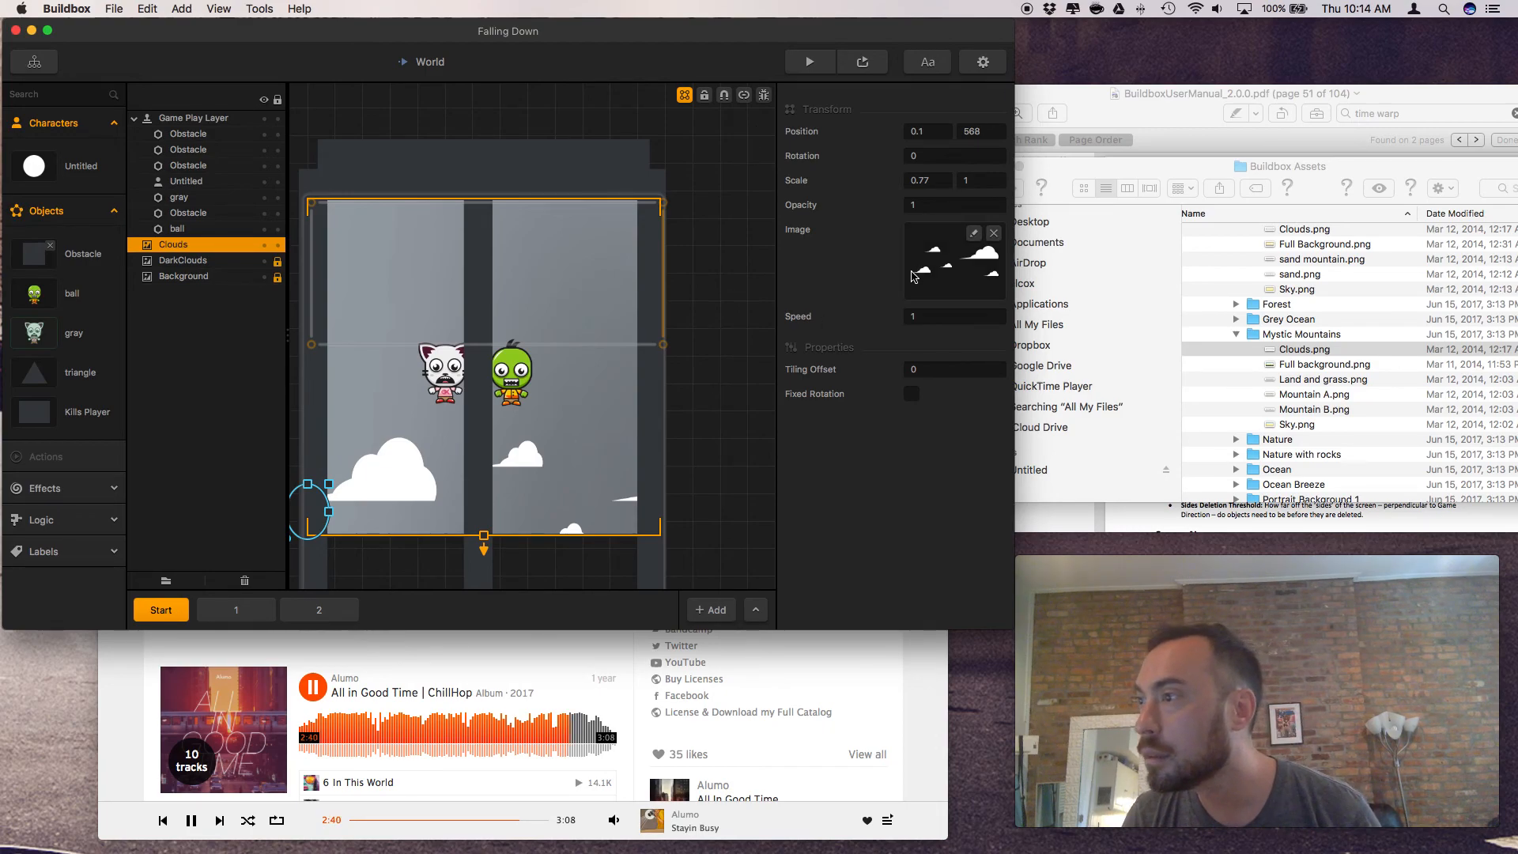
pyautogui.click(910, 370)
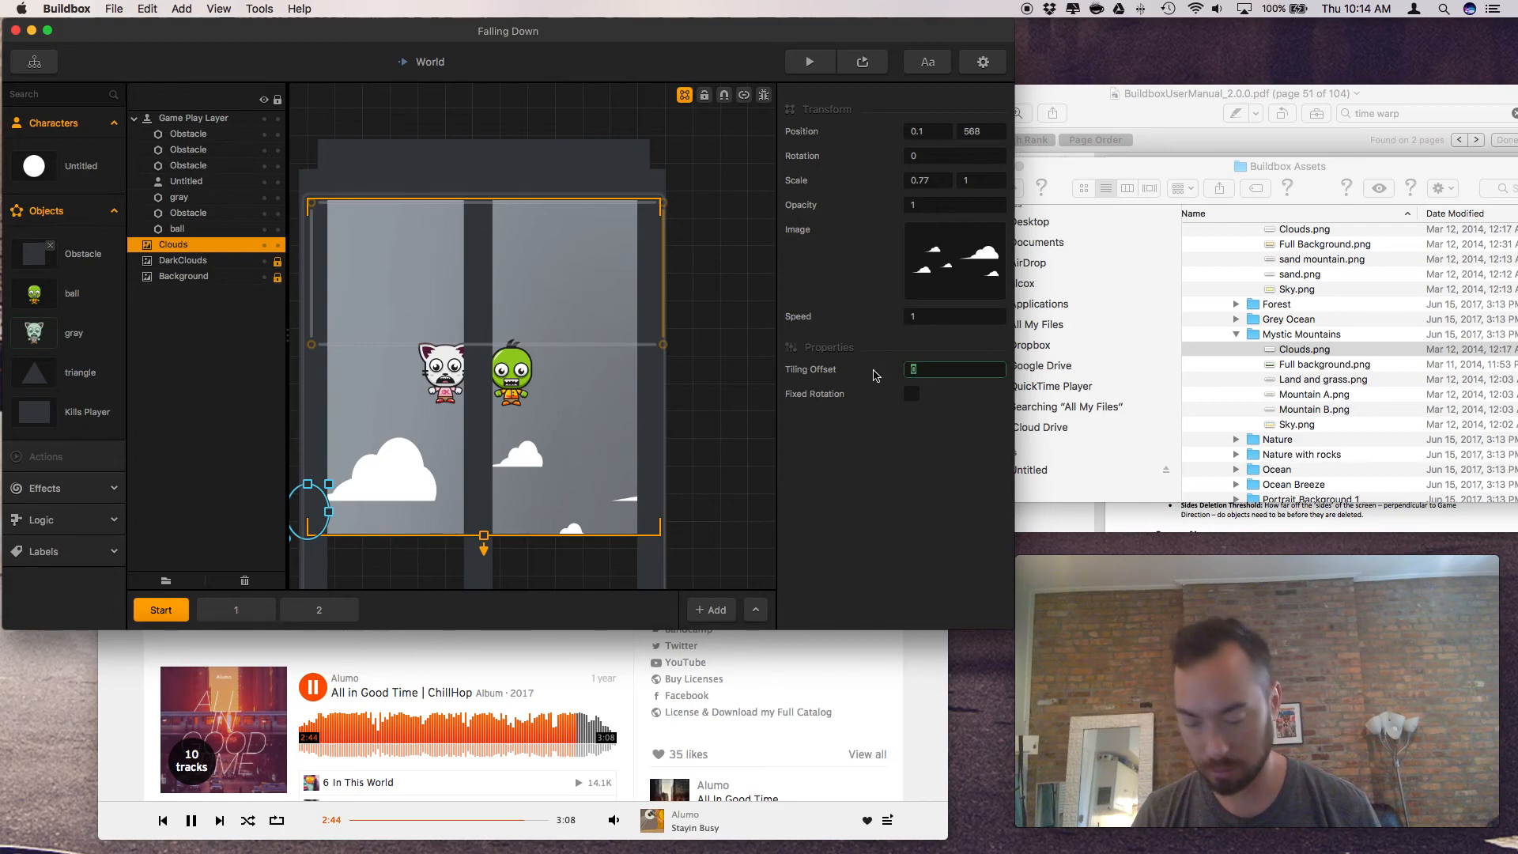
pyautogui.press('Return')
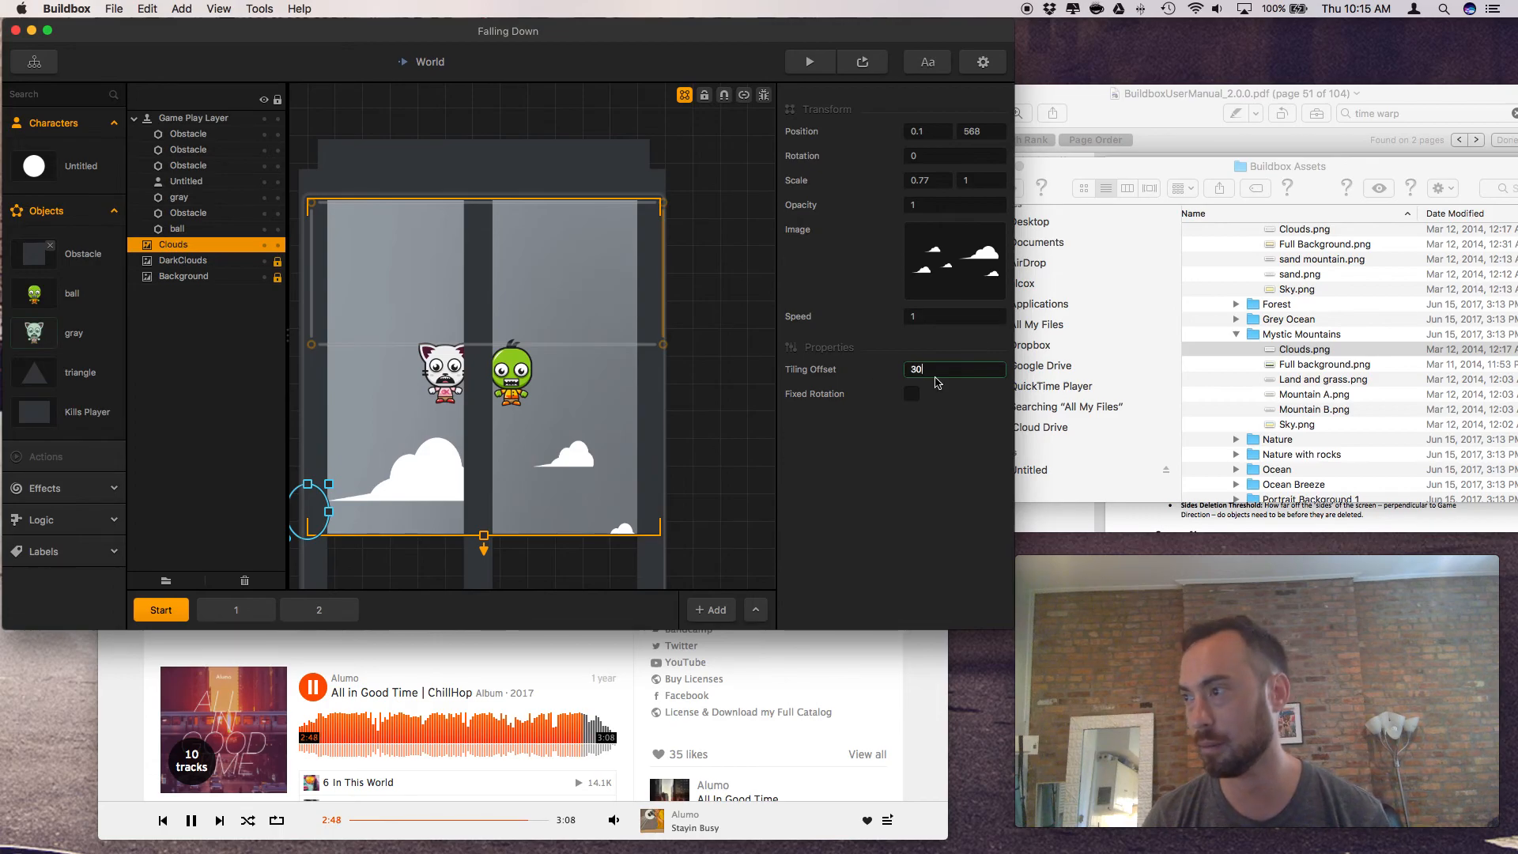
# Inspect the Clouds image in the Sprite Editor and close the editor without saving
pyautogui.moveTo(938, 273)
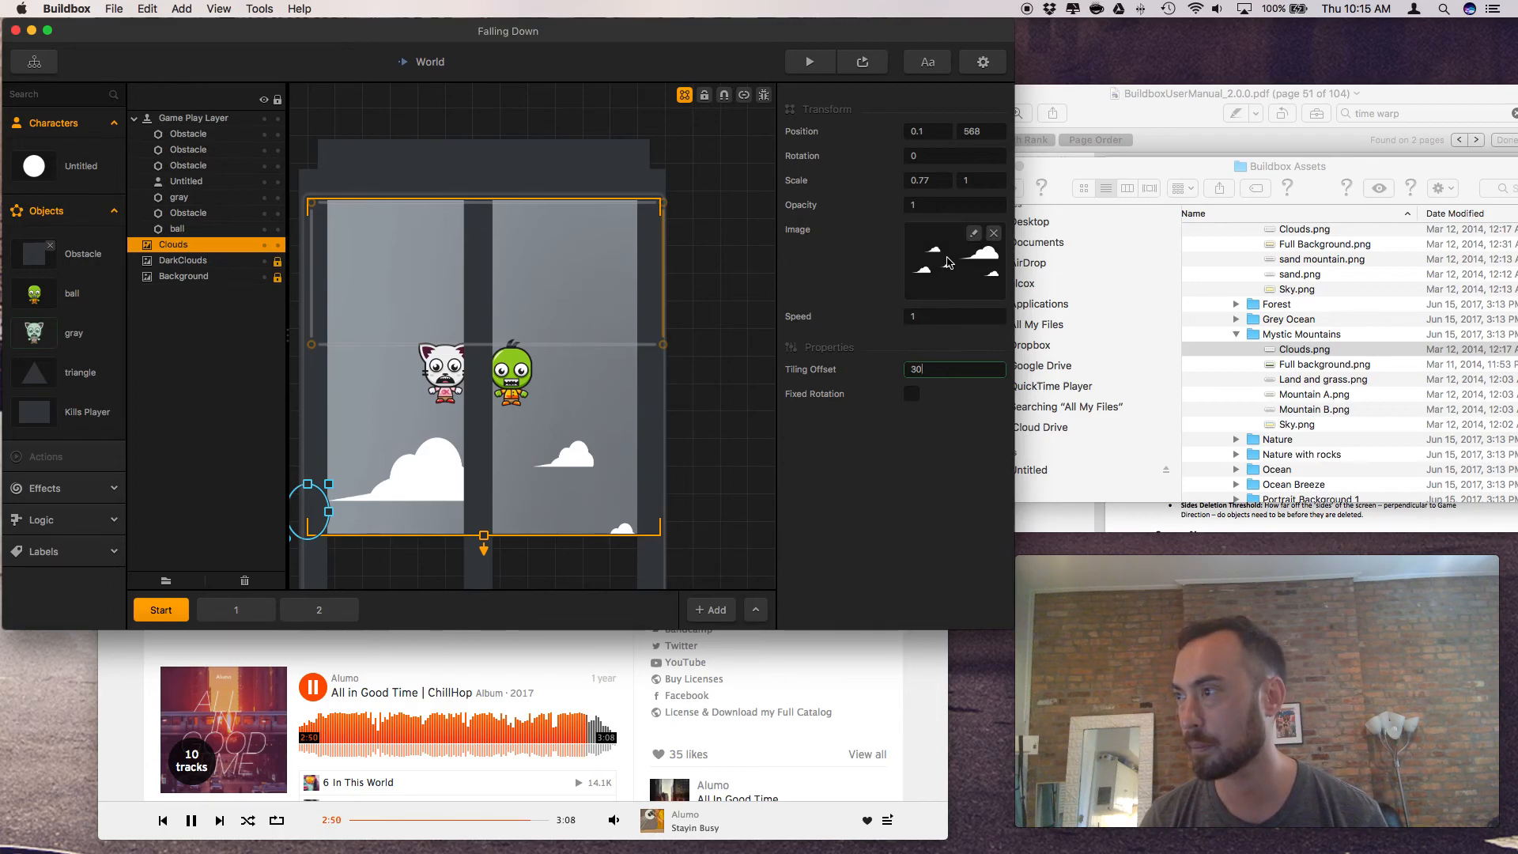
pyautogui.click(973, 233)
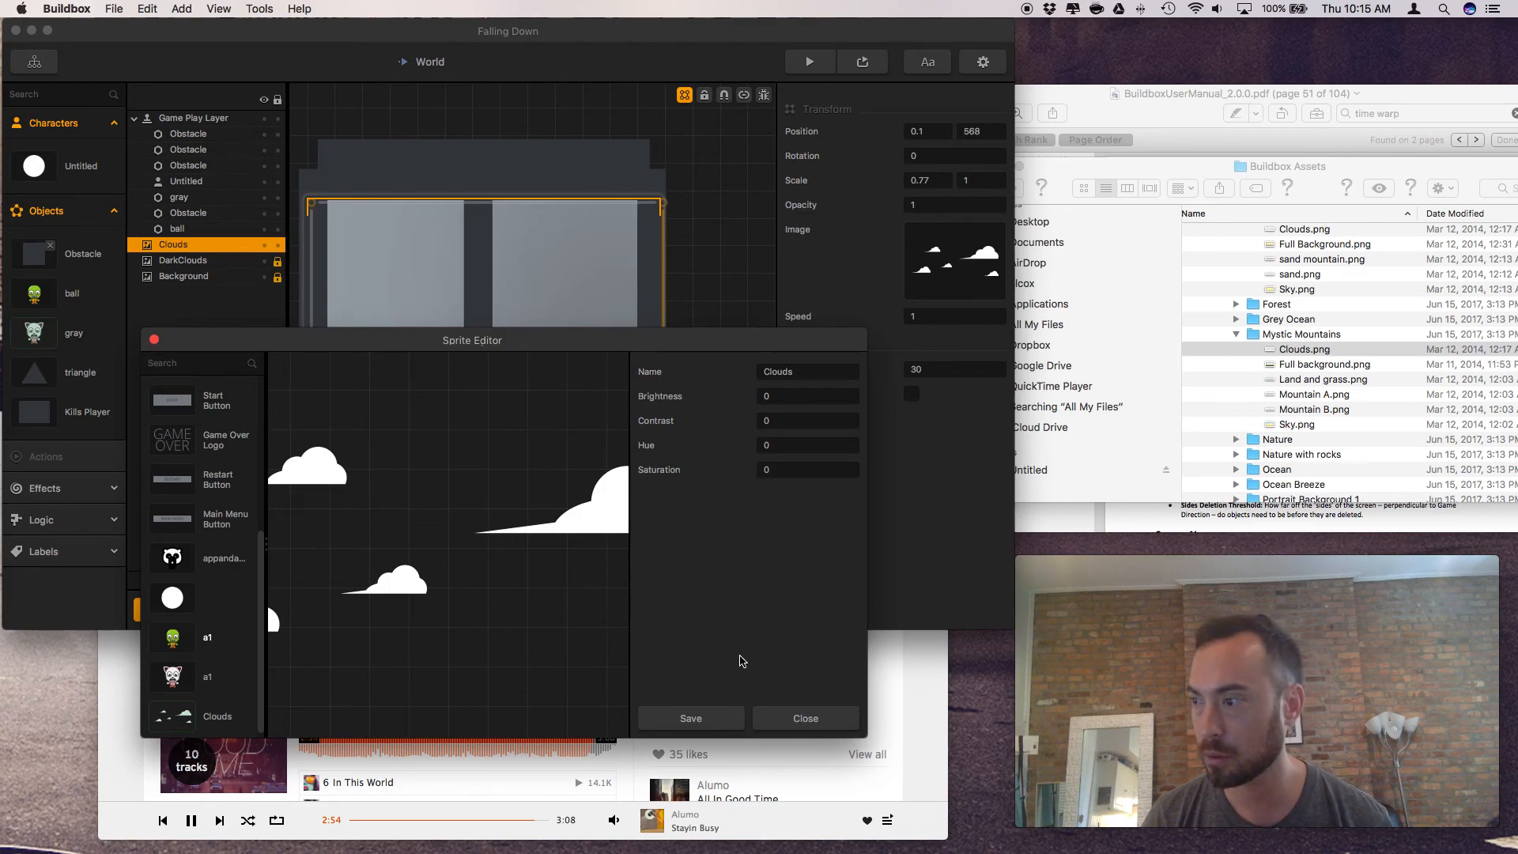
pyautogui.click(800, 718)
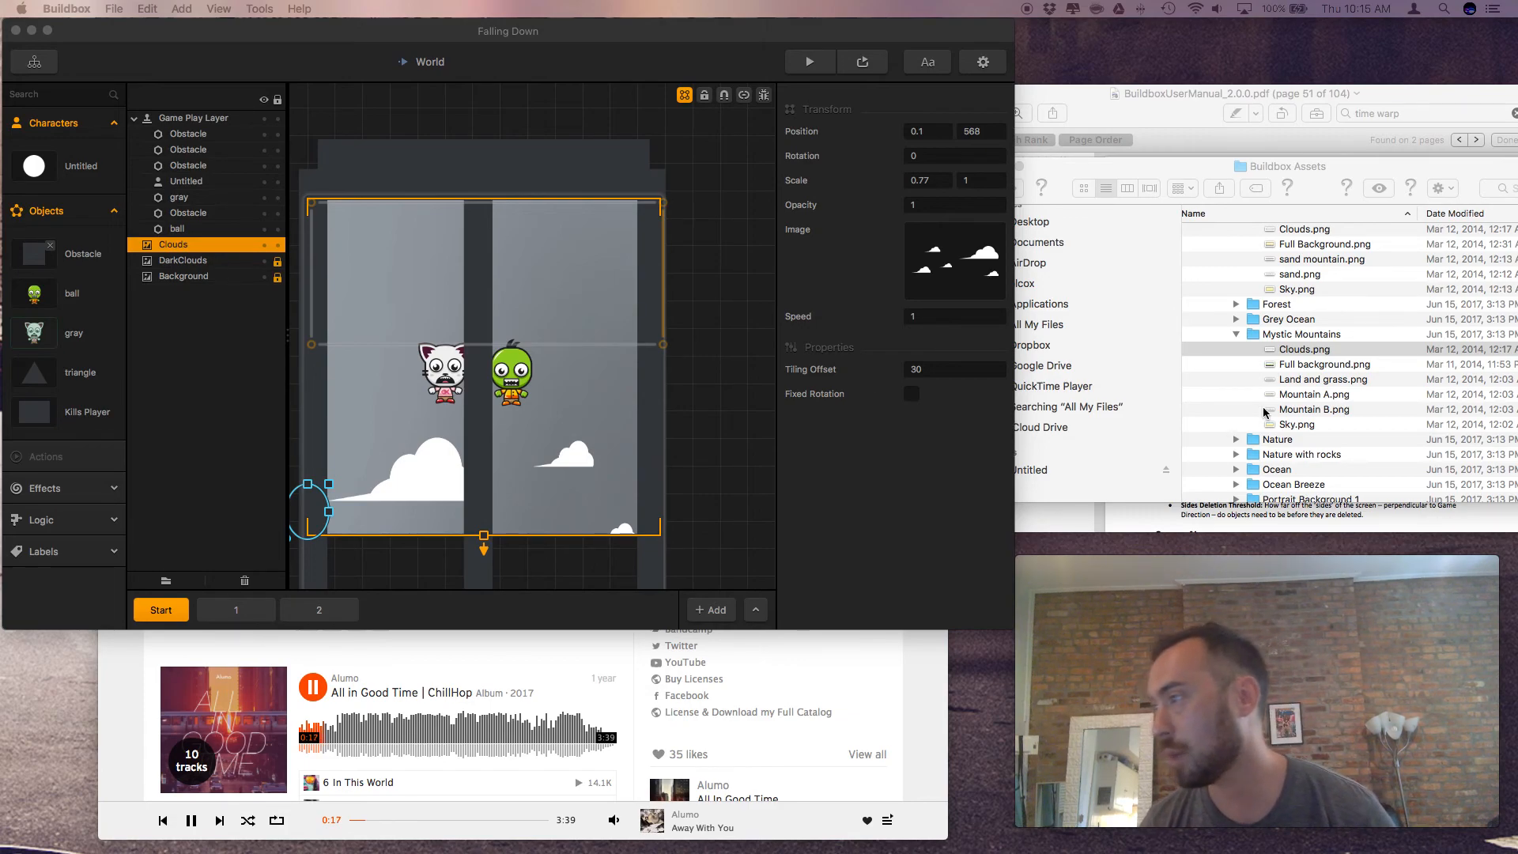
# Switch to Finder, expand the Scary Forest folder's 512 x 1024 subfolder and preview Background-512x1024.png
pyautogui.click(1236, 445)
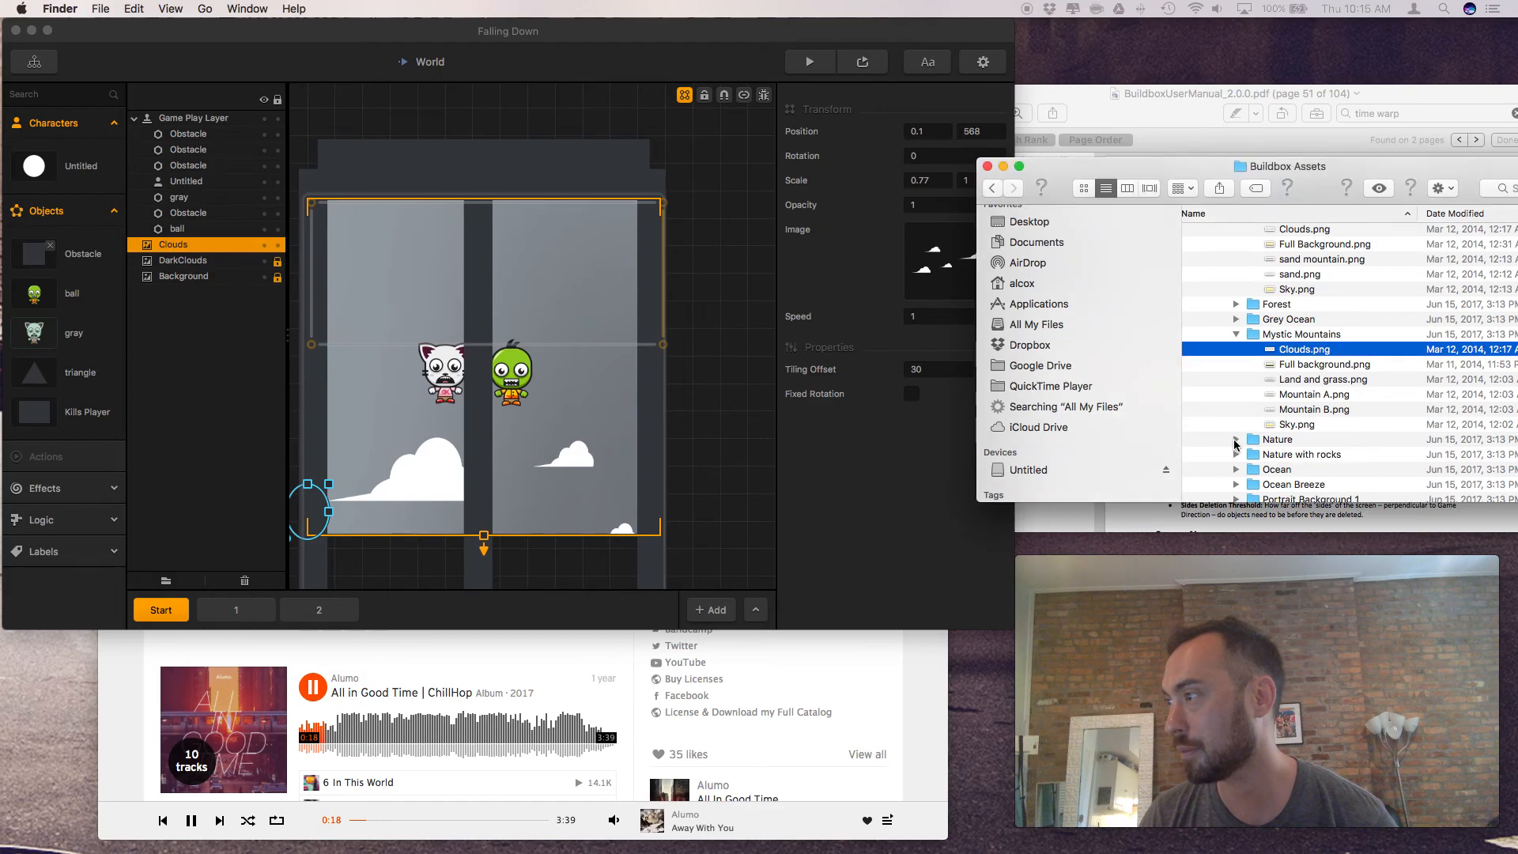
pyautogui.scroll(-3, 1241, 459)
pyautogui.moveTo(1249, 583)
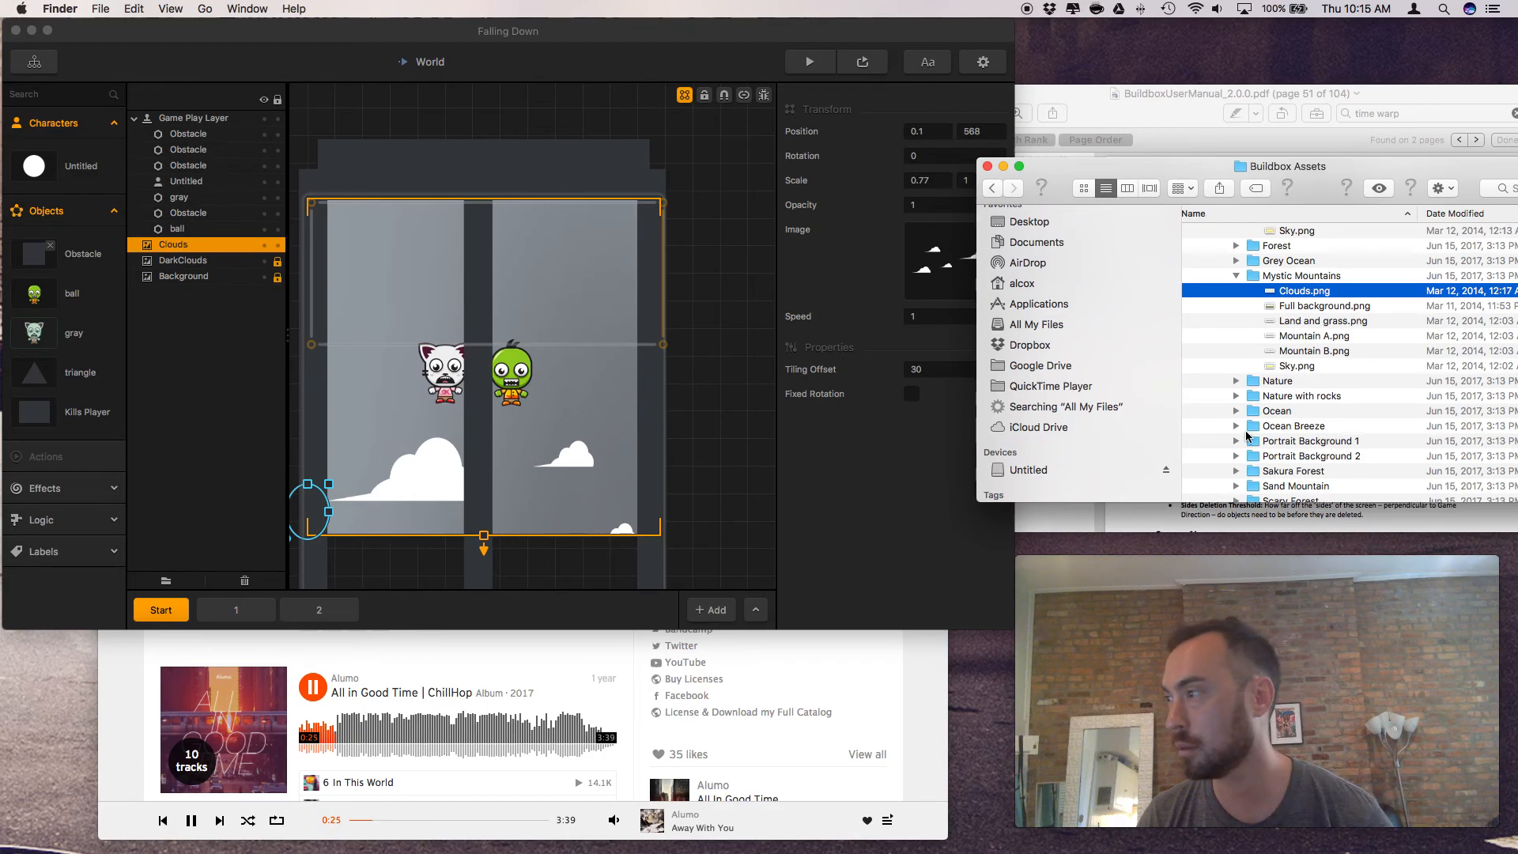
pyautogui.scroll(-5, 1245, 449)
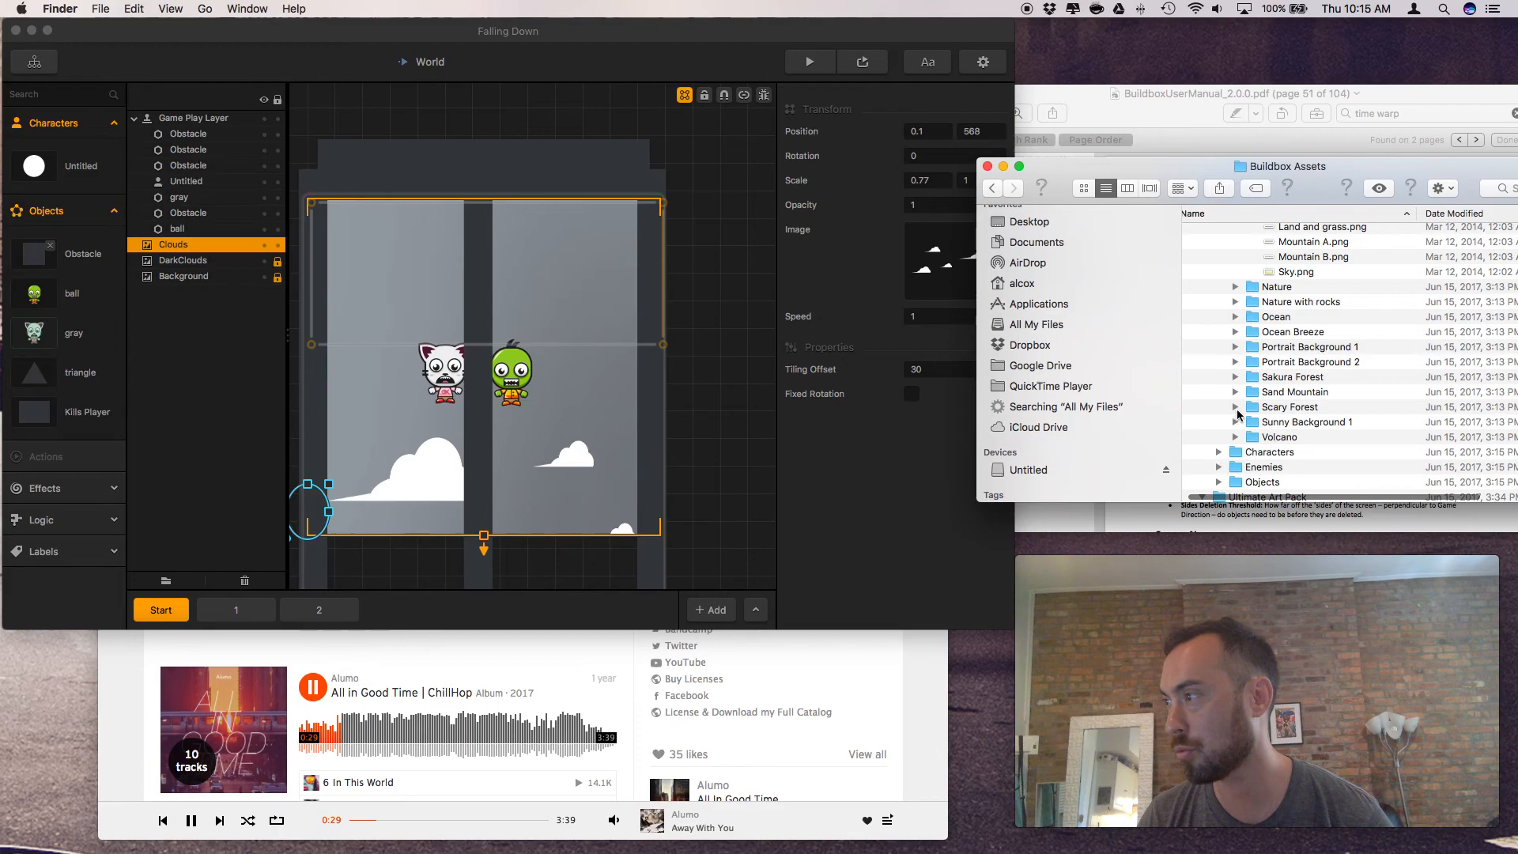
pyautogui.click(1235, 408)
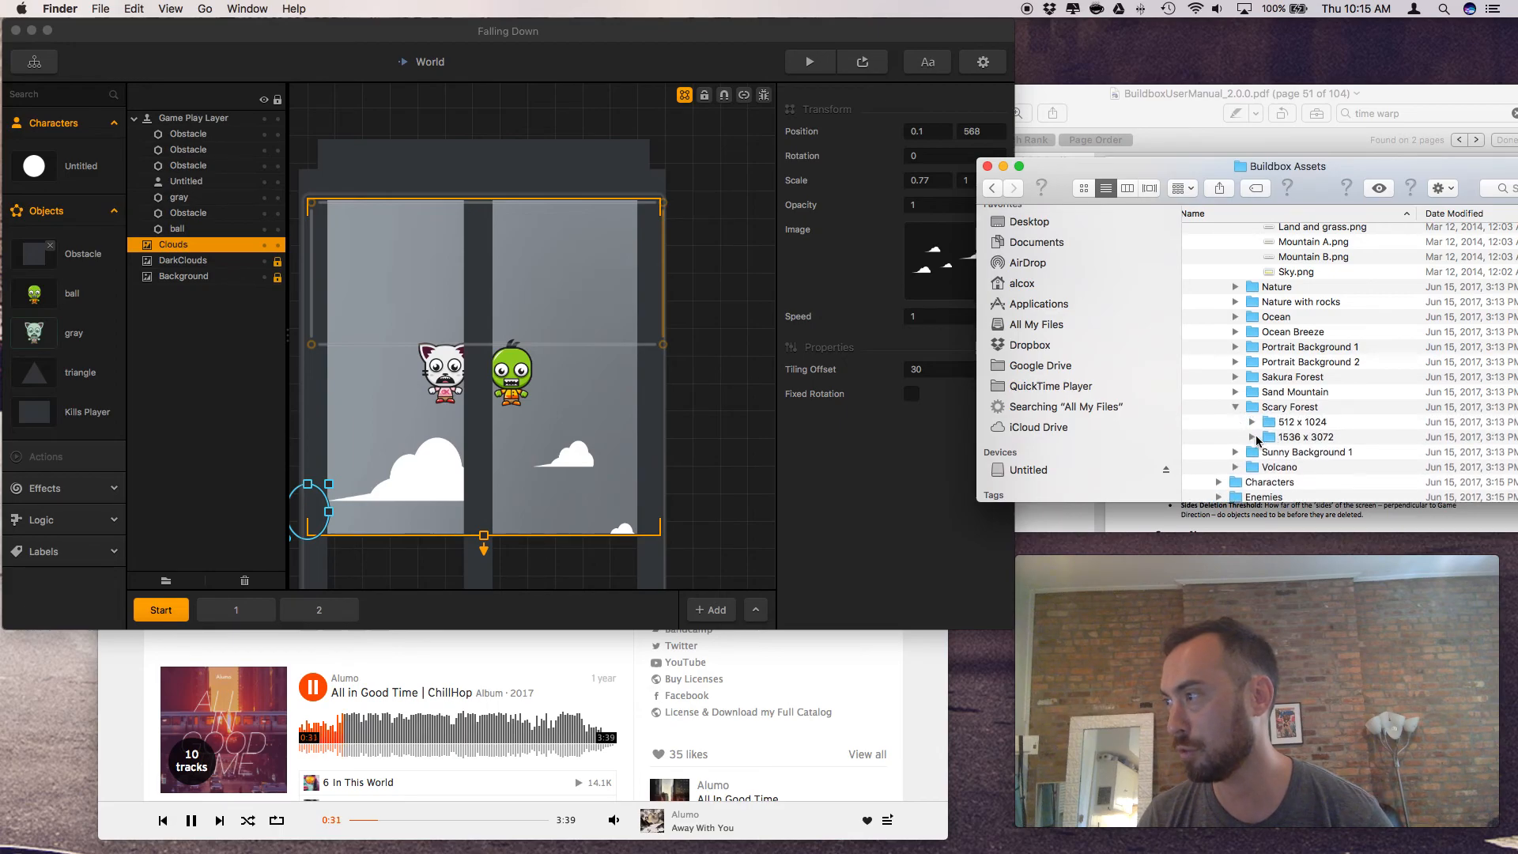
pyautogui.click(1252, 423)
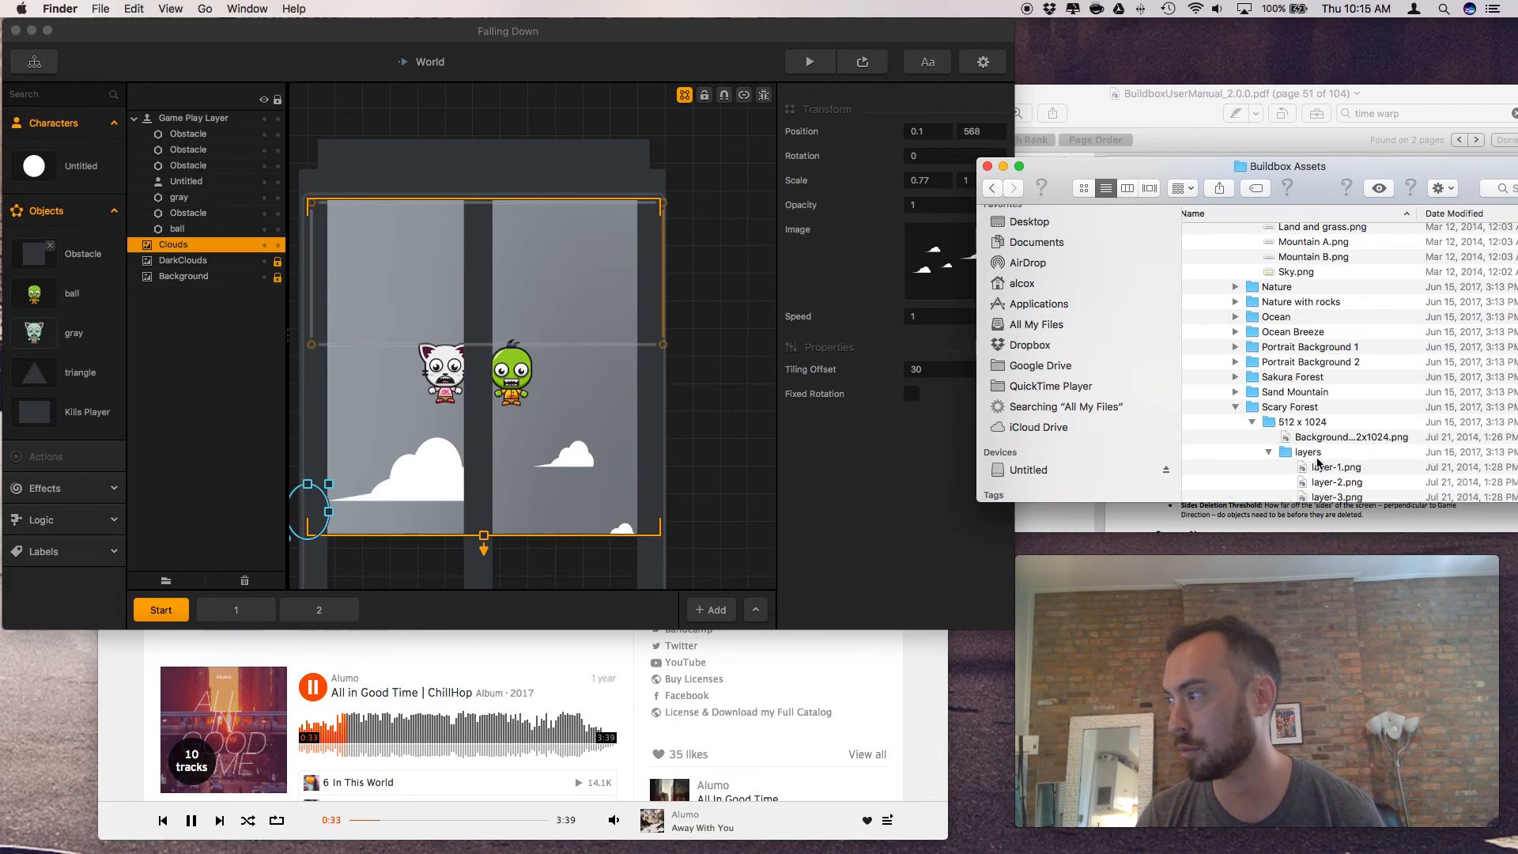
pyautogui.click(1318, 438)
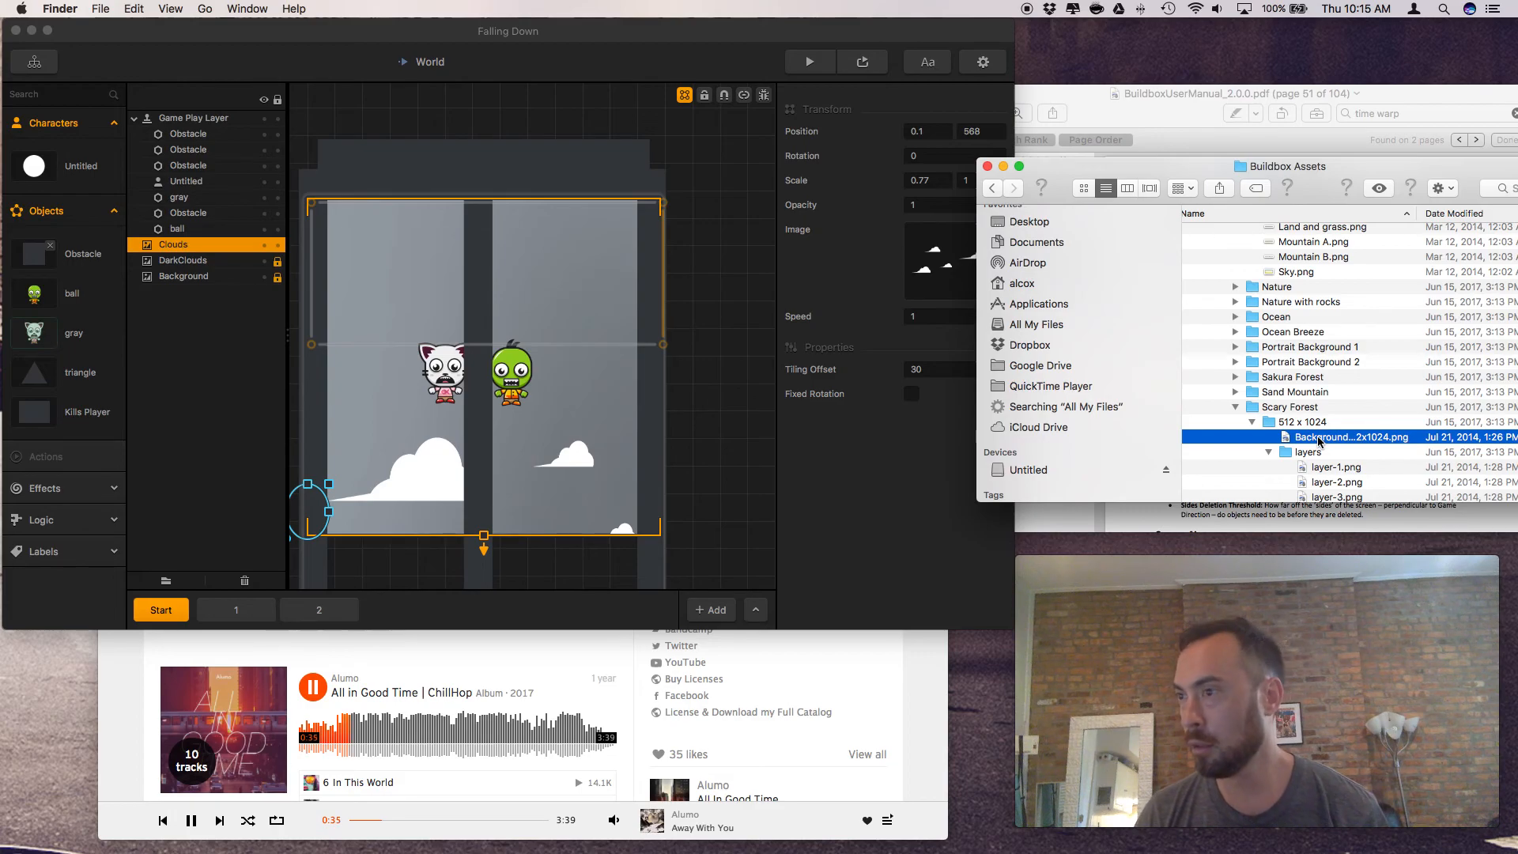
pyautogui.press('space')
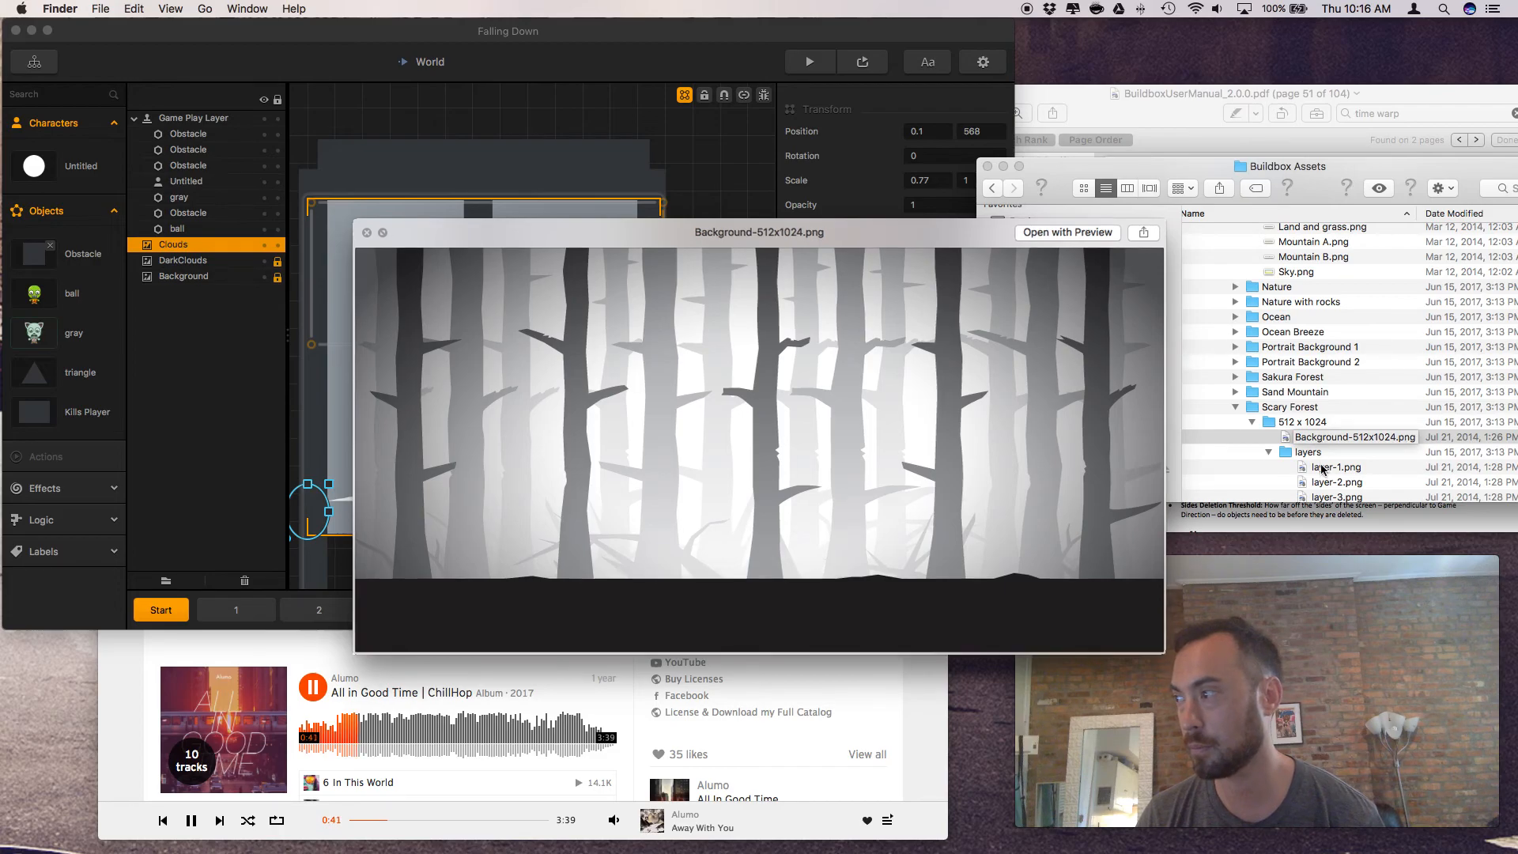
pyautogui.press('space')
# Preview the images layer-1.png through layer-6.png in Scary Forest's layers folder and close the preview
pyautogui.click(1322, 466)
pyautogui.press('space')
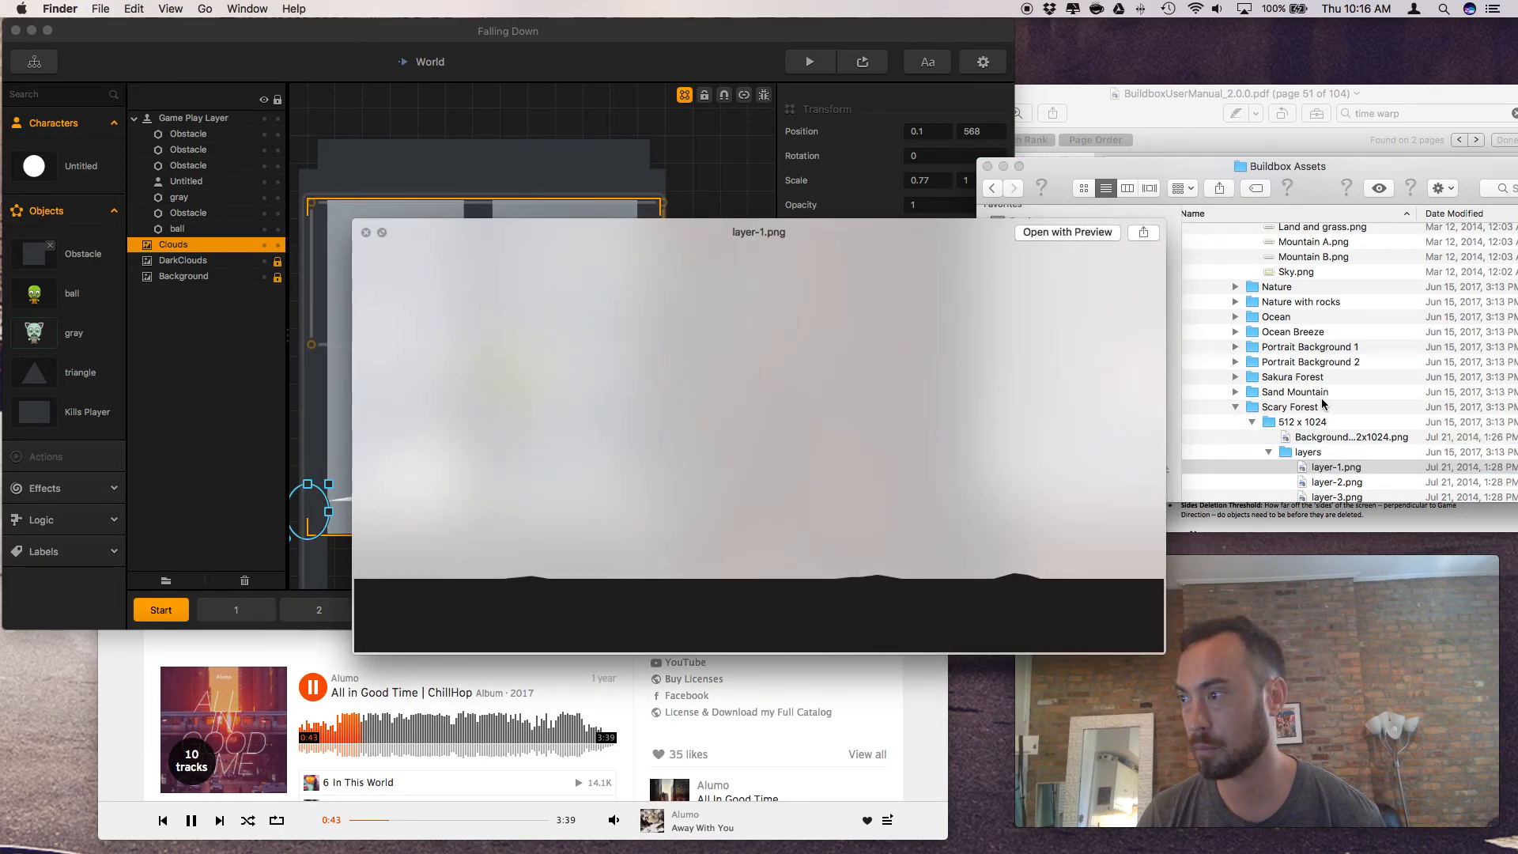
pyautogui.scroll(-3, 1328, 410)
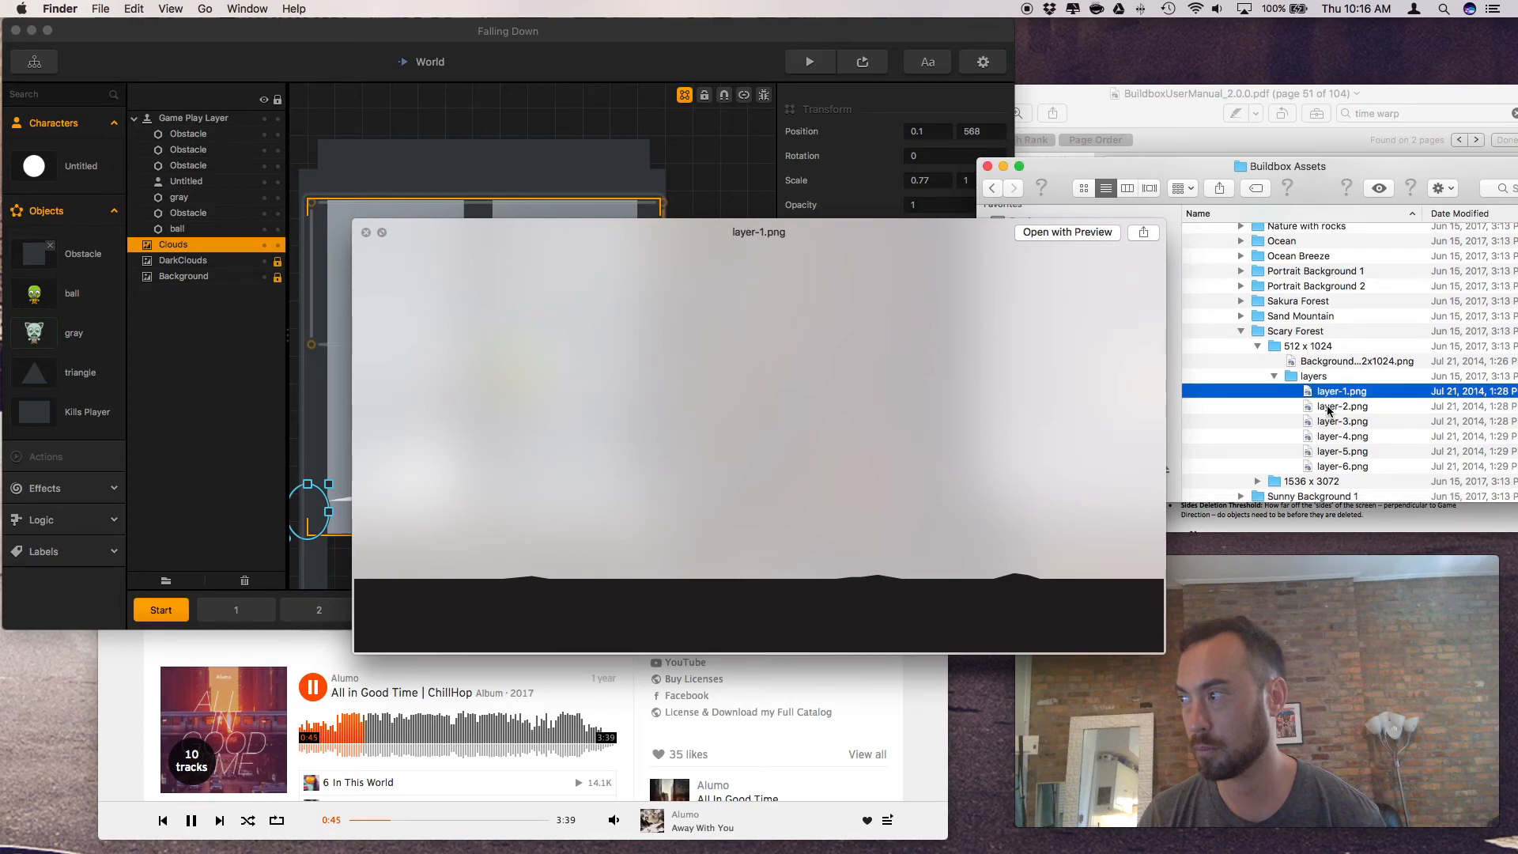
pyautogui.click(1328, 406)
pyautogui.press('space')
pyautogui.press('space')
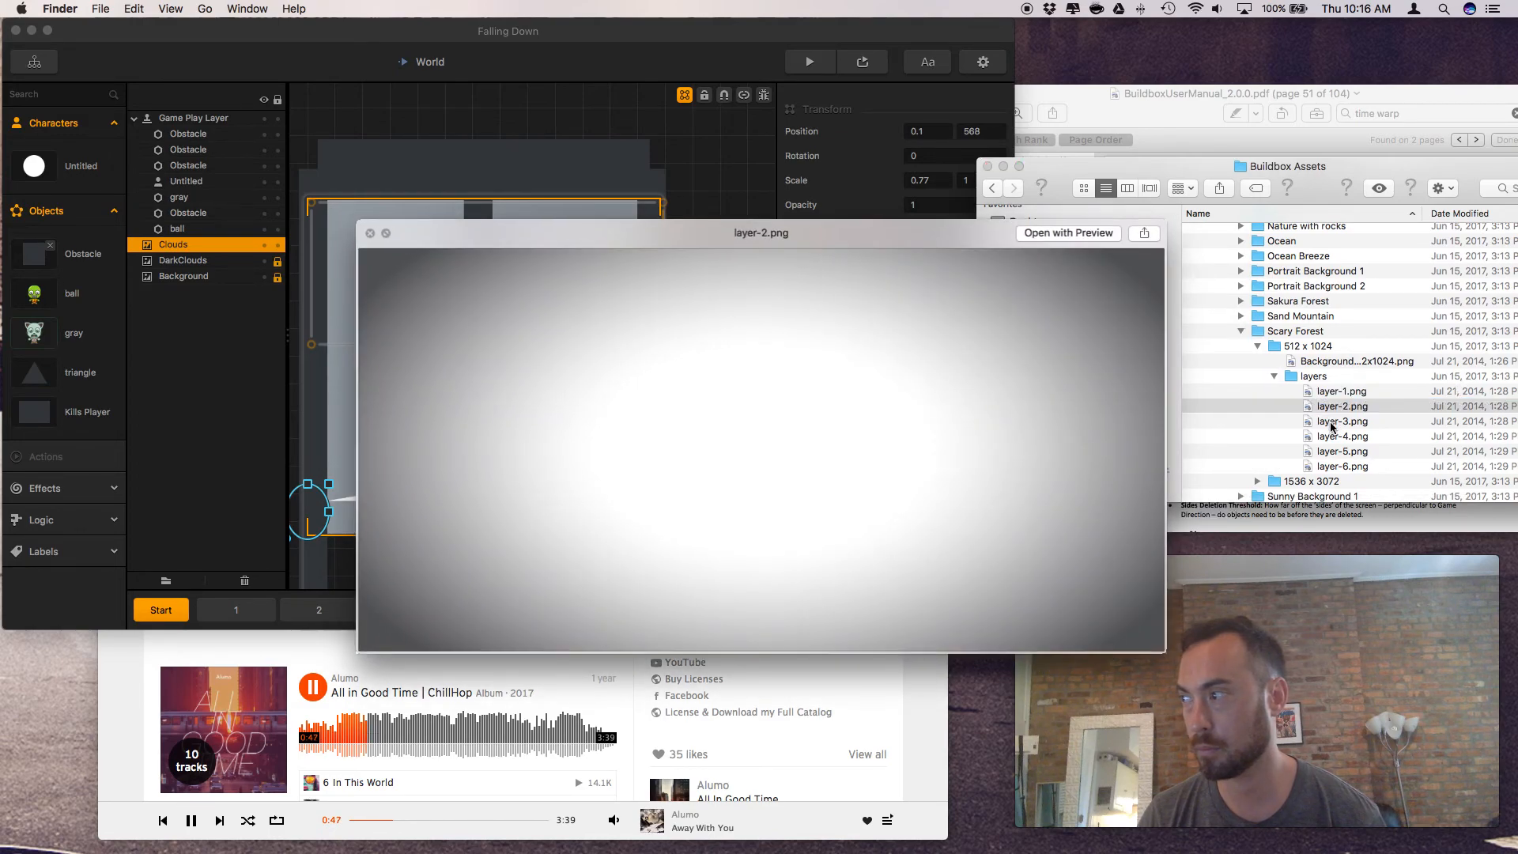
pyautogui.click(1330, 422)
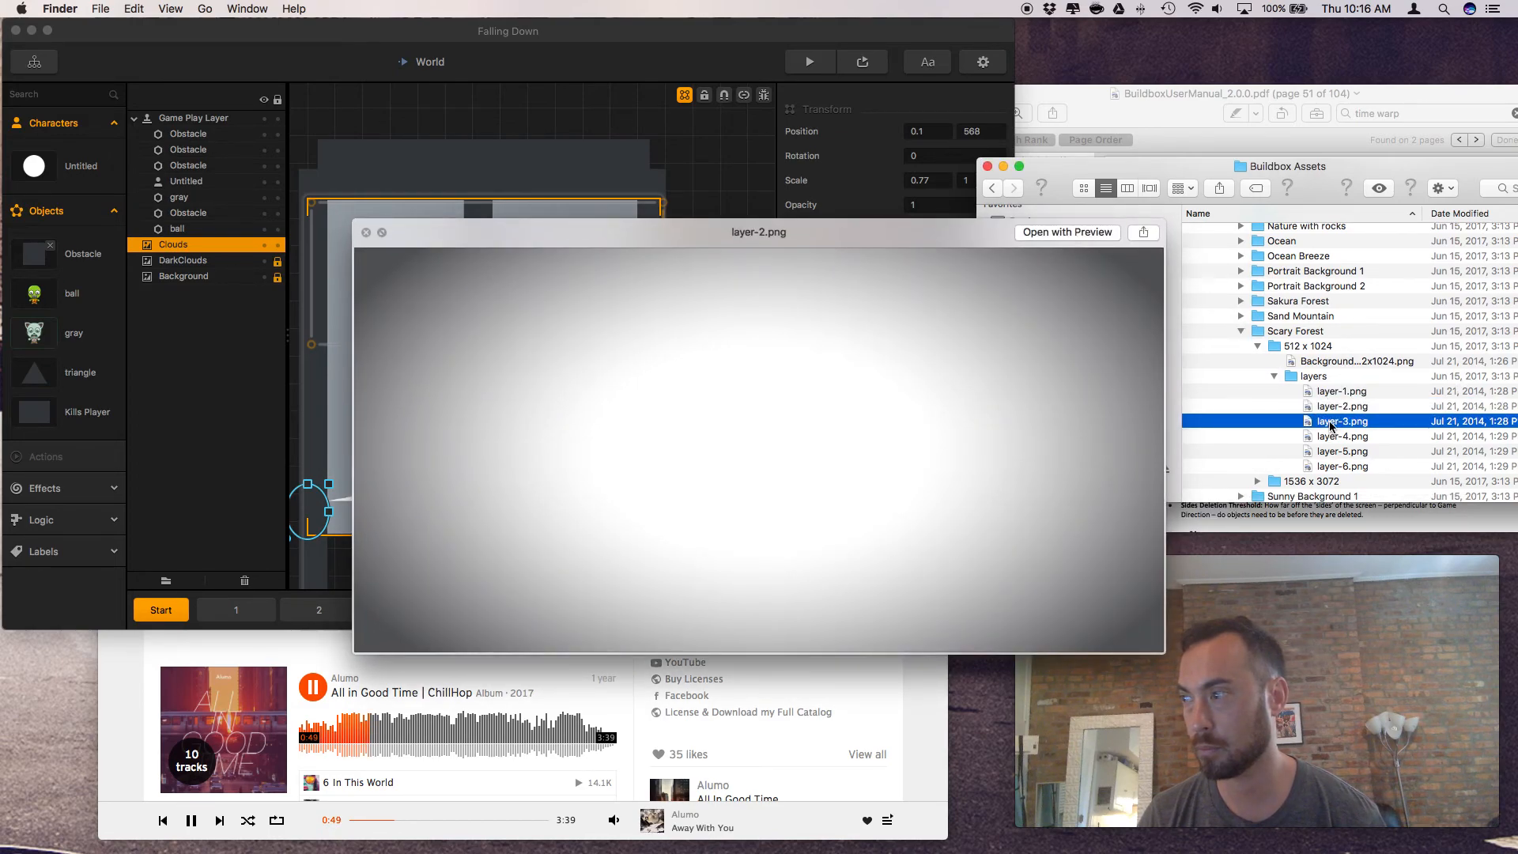
pyautogui.click(1333, 437)
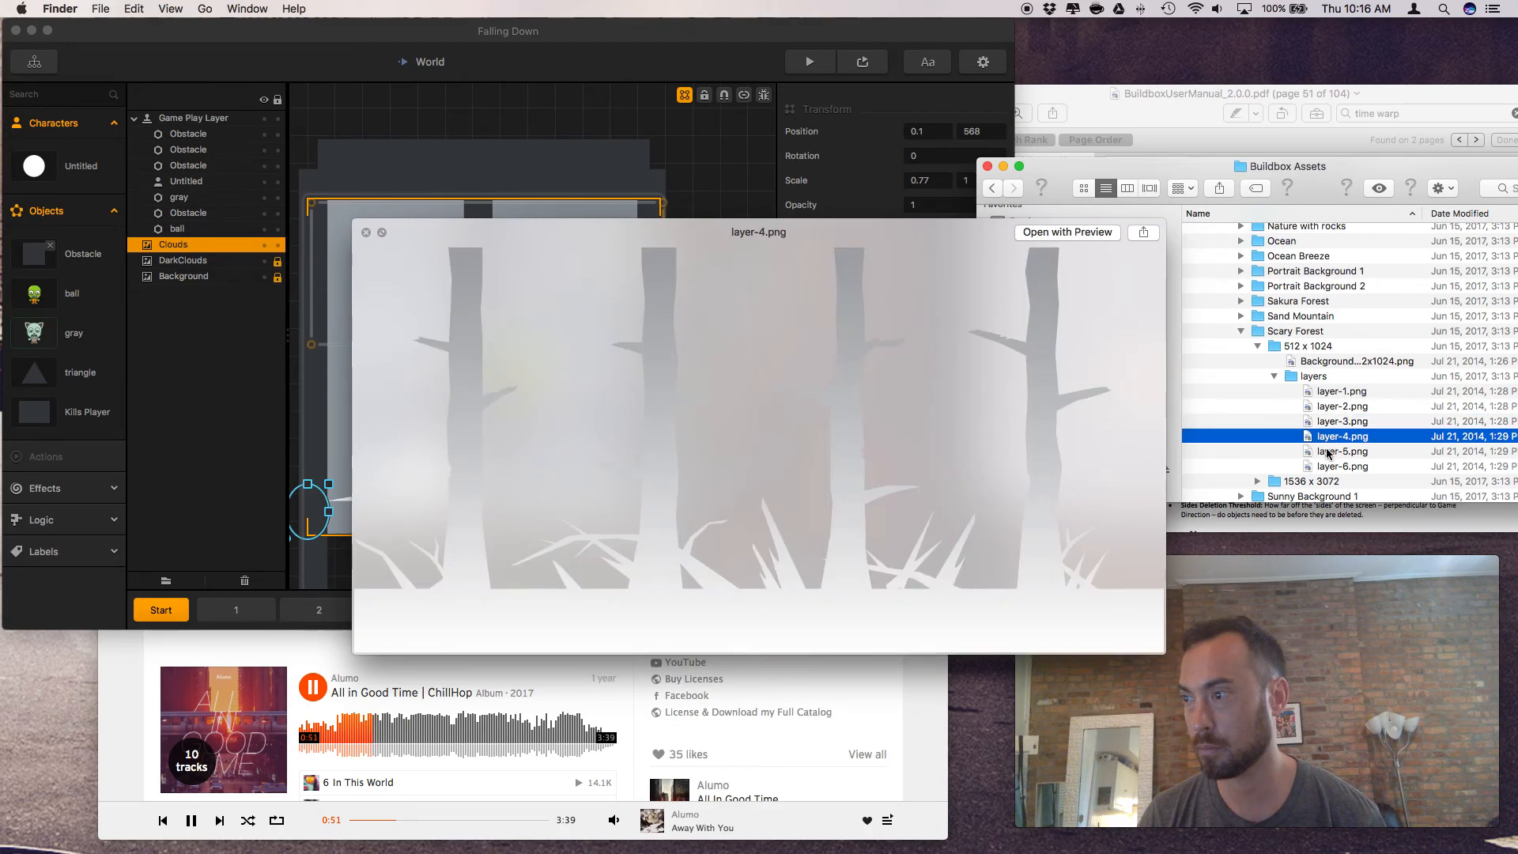
pyautogui.click(1329, 452)
pyautogui.click(1328, 467)
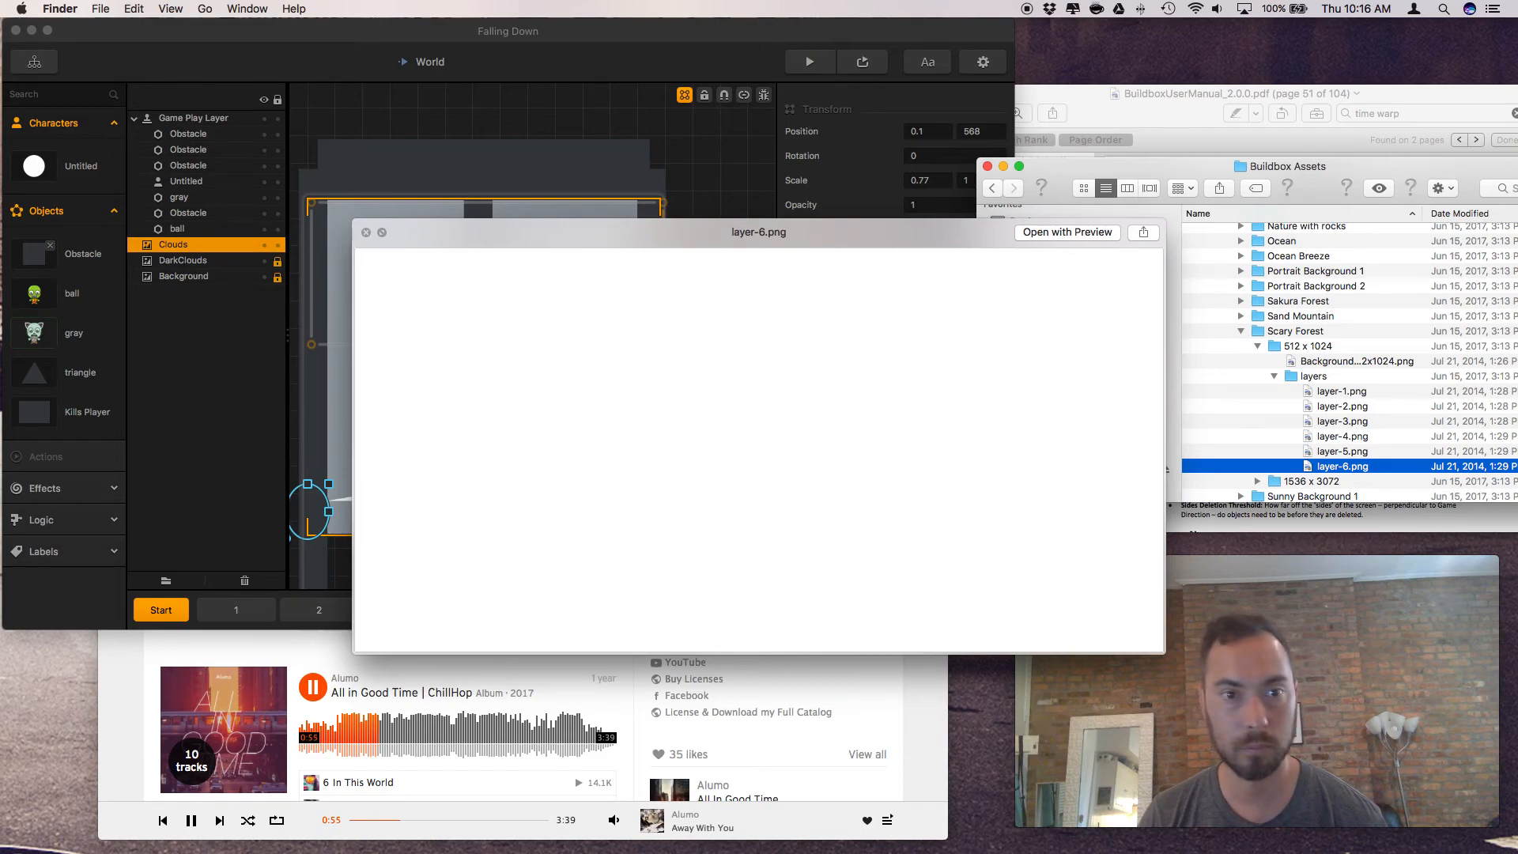
pyautogui.click(1247, 453)
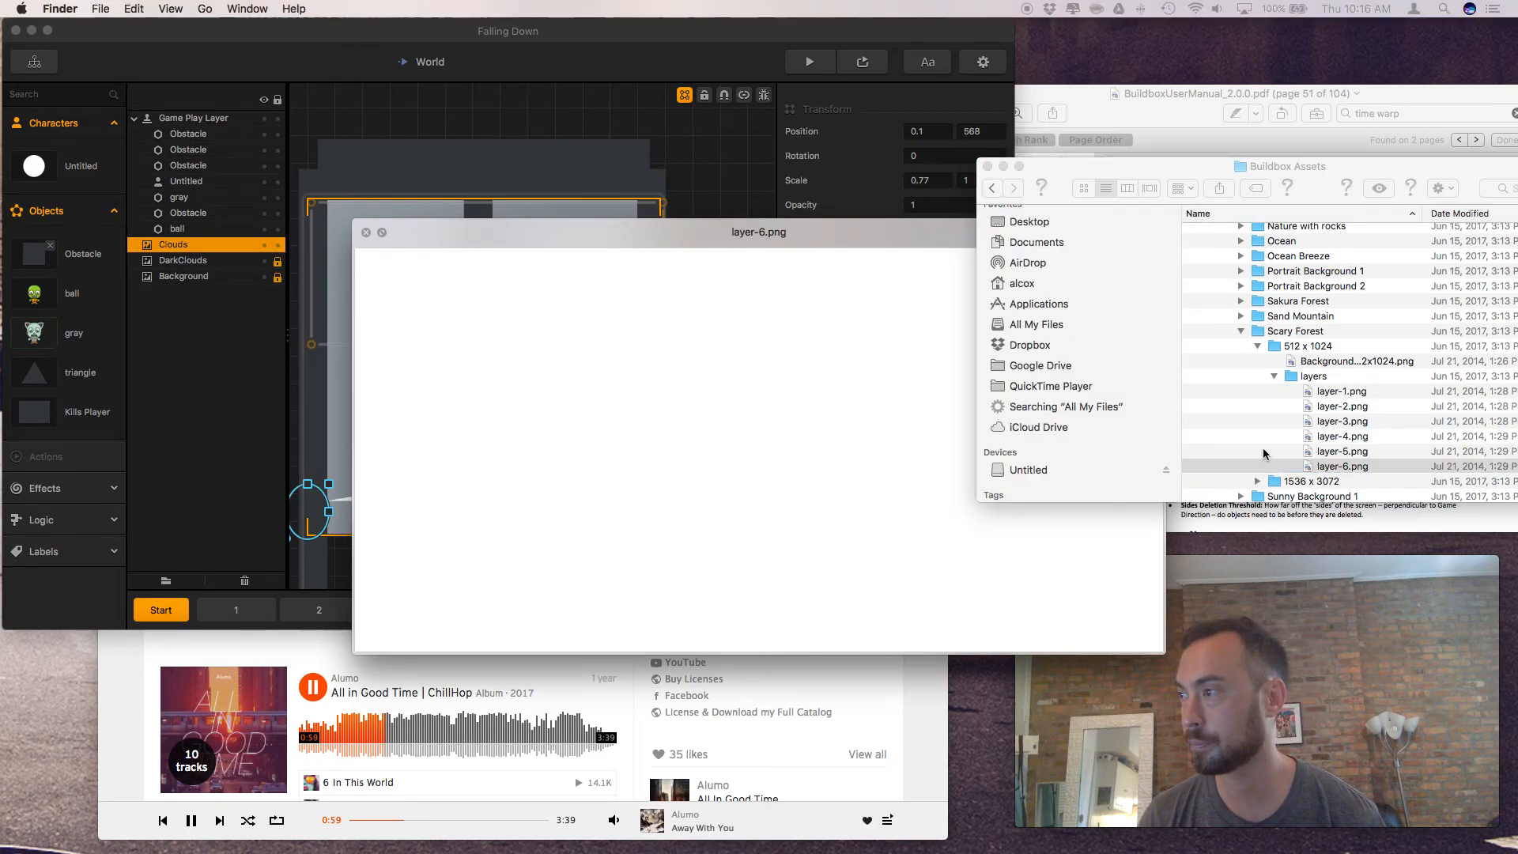
pyautogui.click(365, 233)
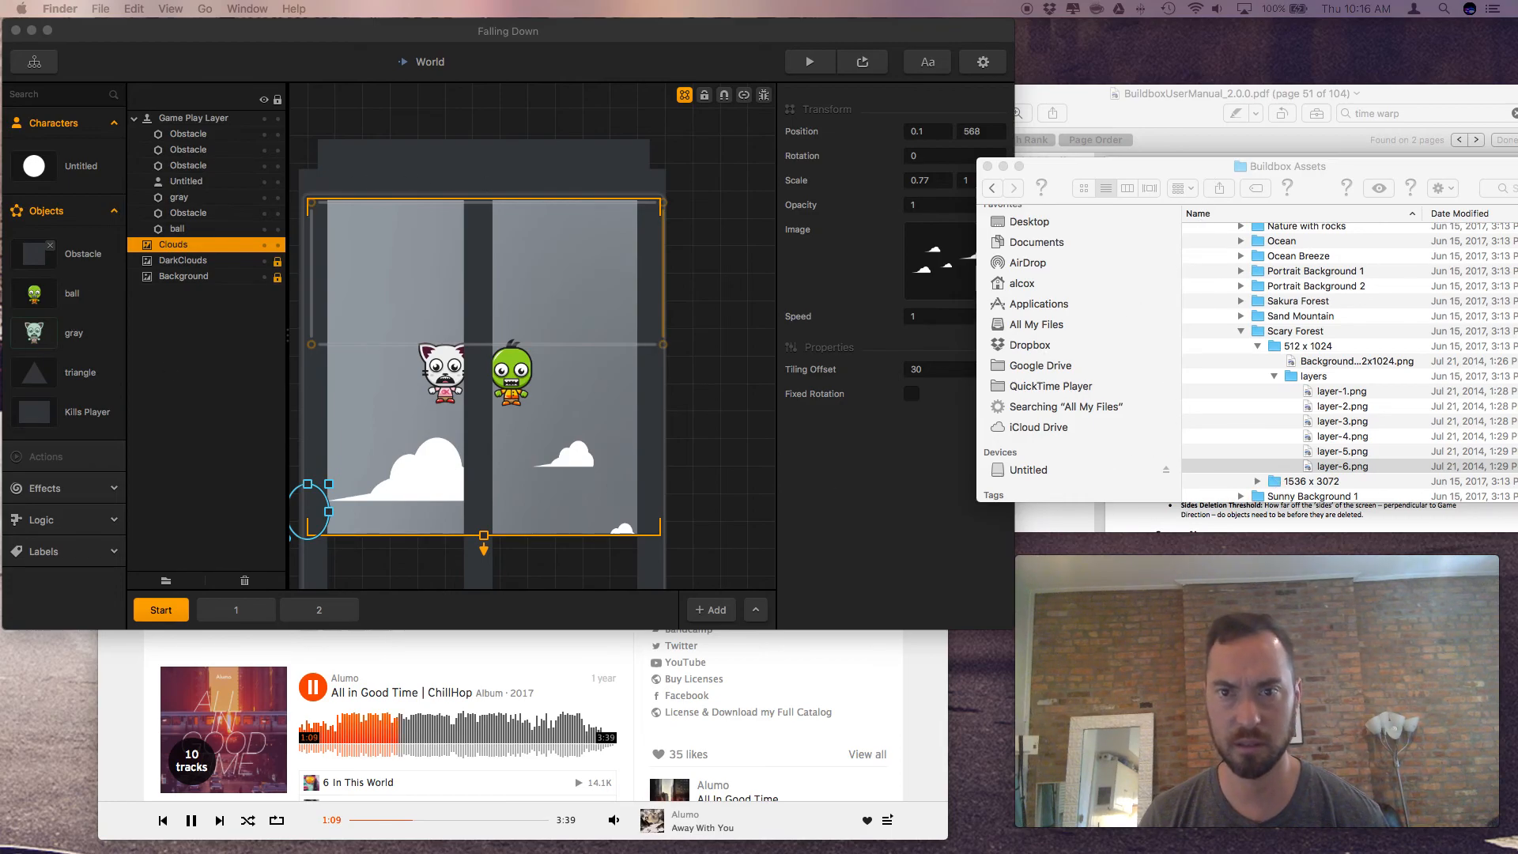
# Switch to Chrome and read the replies in the Buildbox forum thread Portrait Direction Background
pyautogui.moveTo(2, 134); pyautogui.dragTo(745, 179)
pyautogui.click(328, 501)
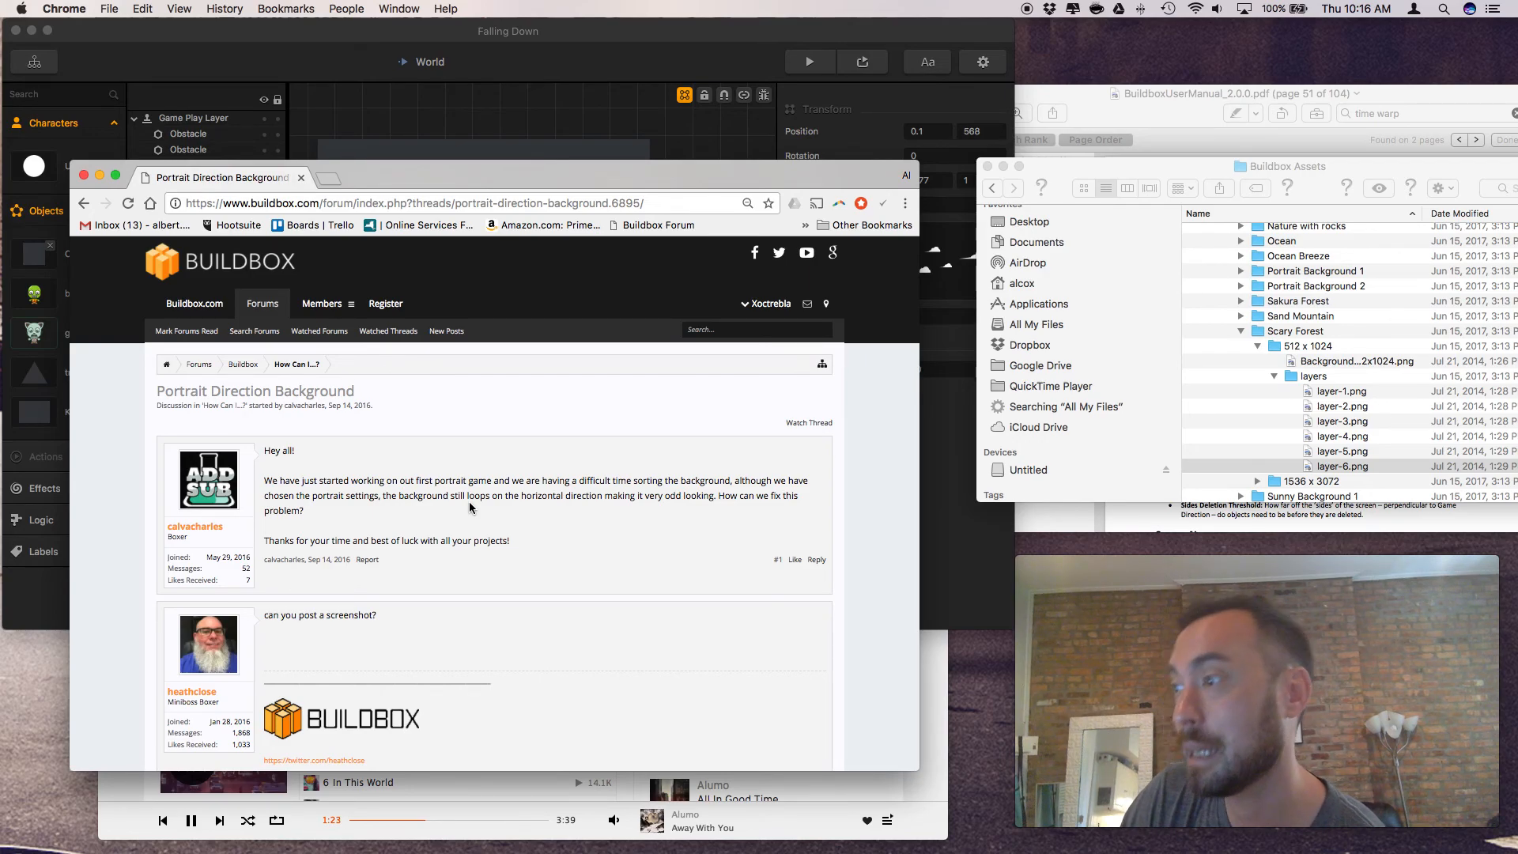
pyautogui.scroll(-6, 470, 506)
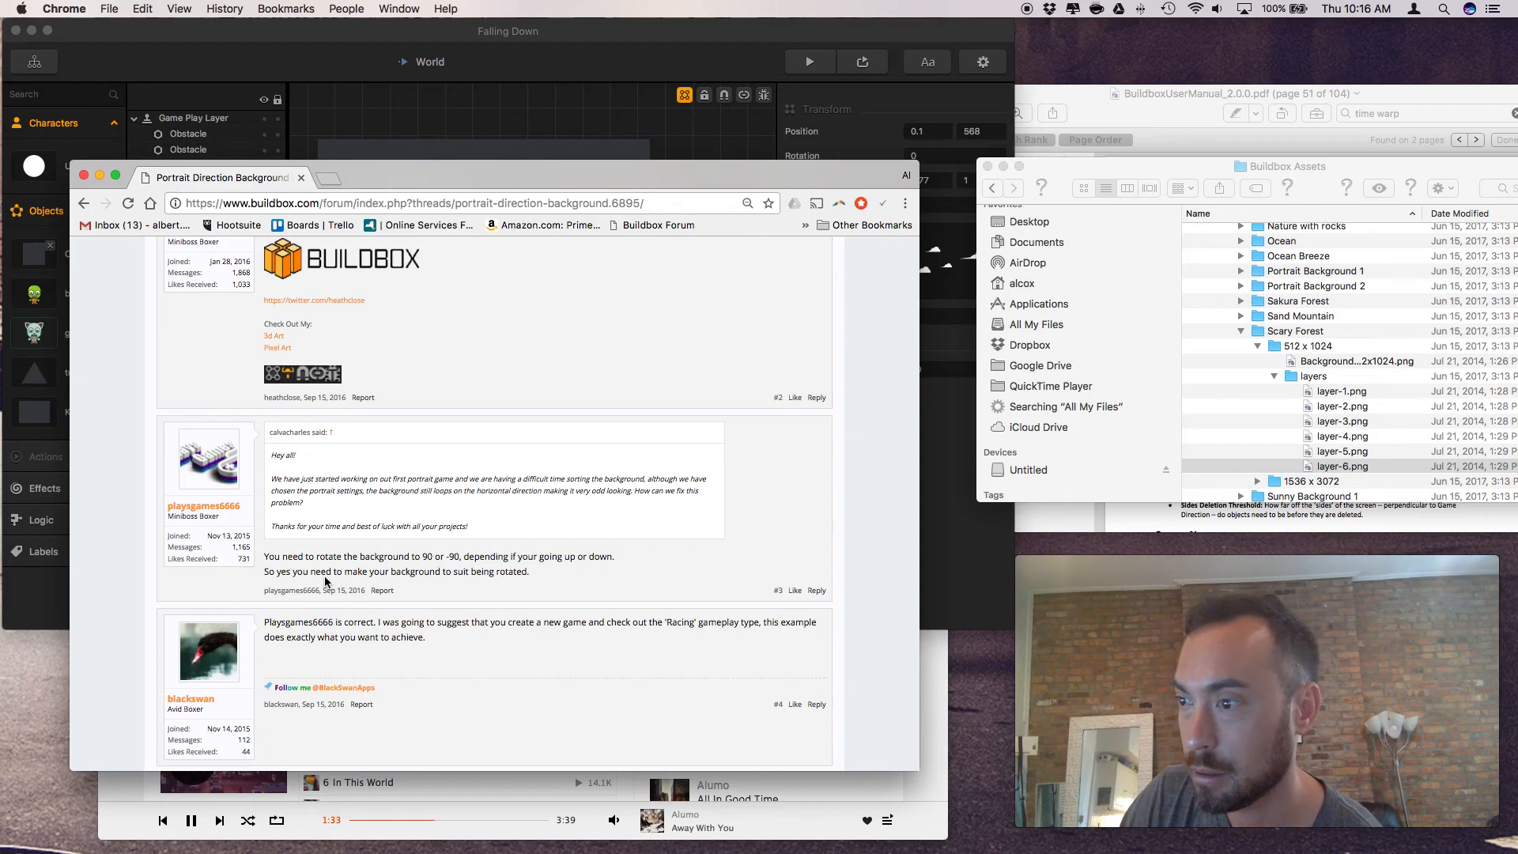
# Switch to Buildbox and set the Clouds background's rotation to -90
pyautogui.click(941, 500)
pyautogui.click(552, 482)
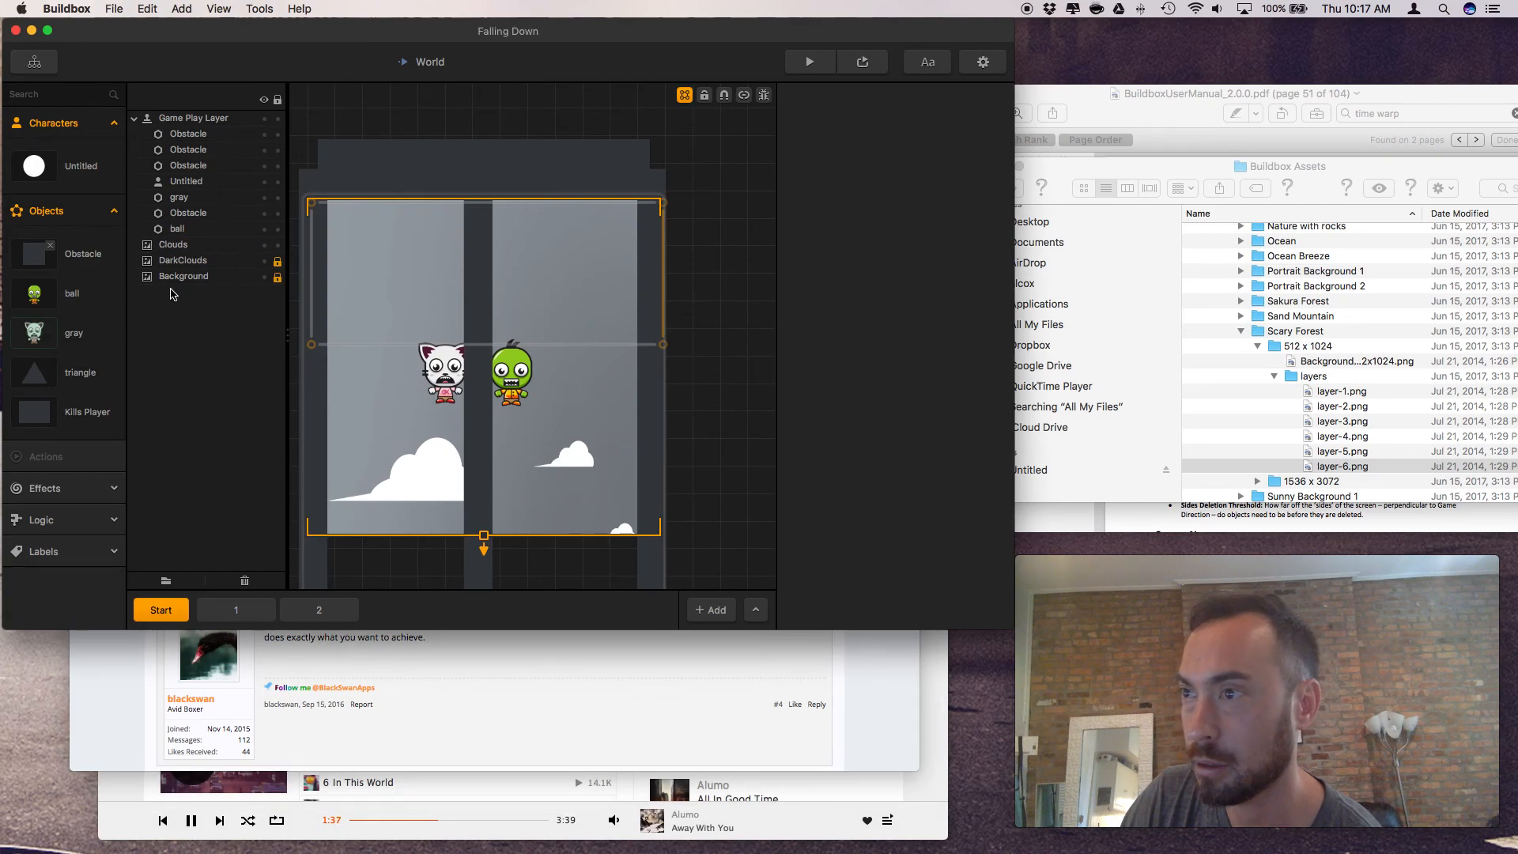
pyautogui.click(180, 248)
pyautogui.click(999, 150)
pyautogui.write('-')
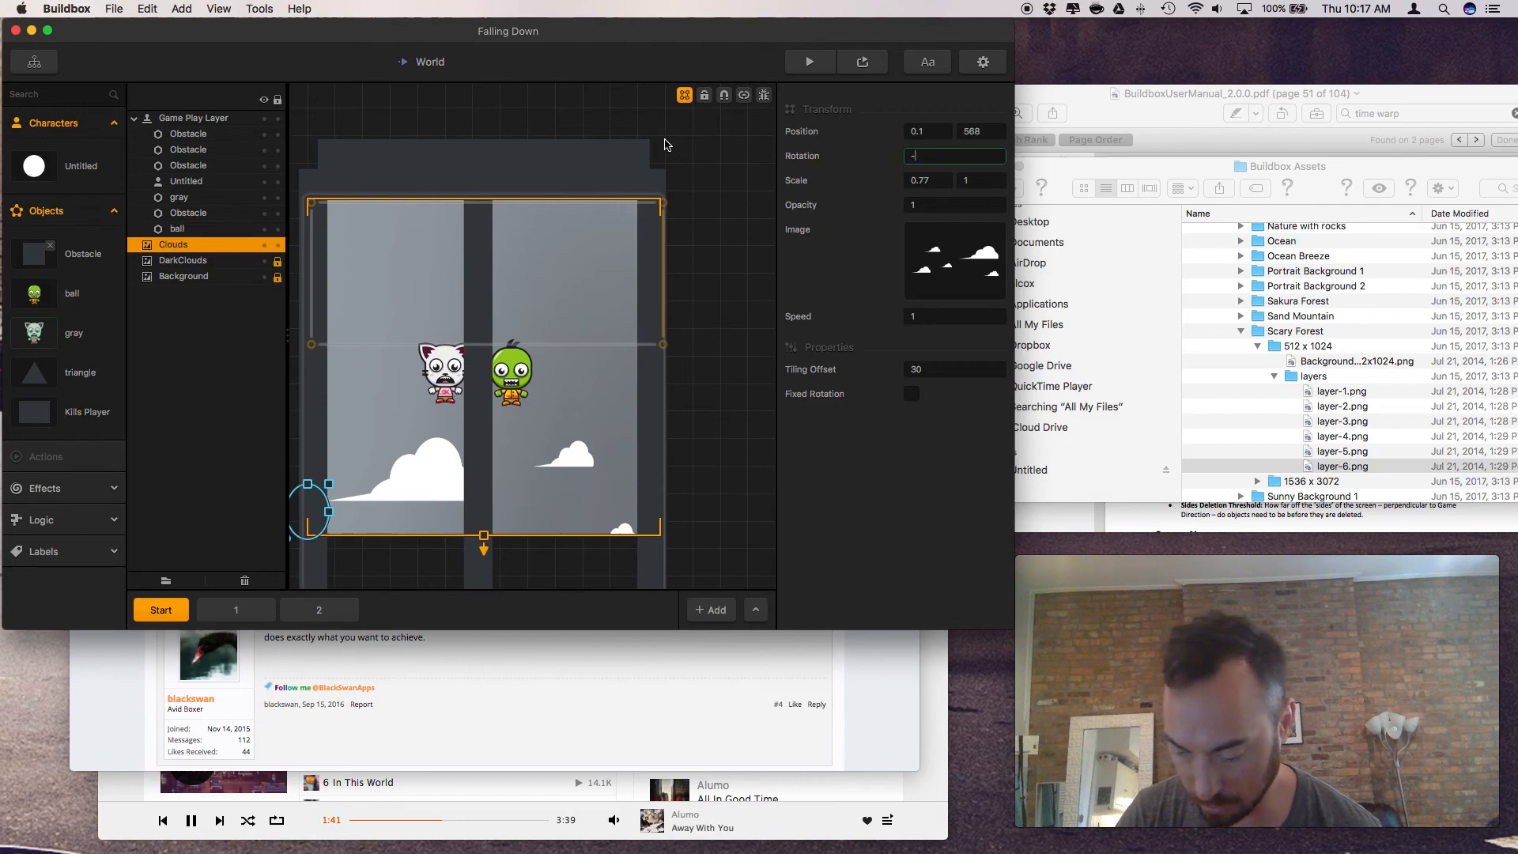
pyautogui.write('90')
pyautogui.press('Return')
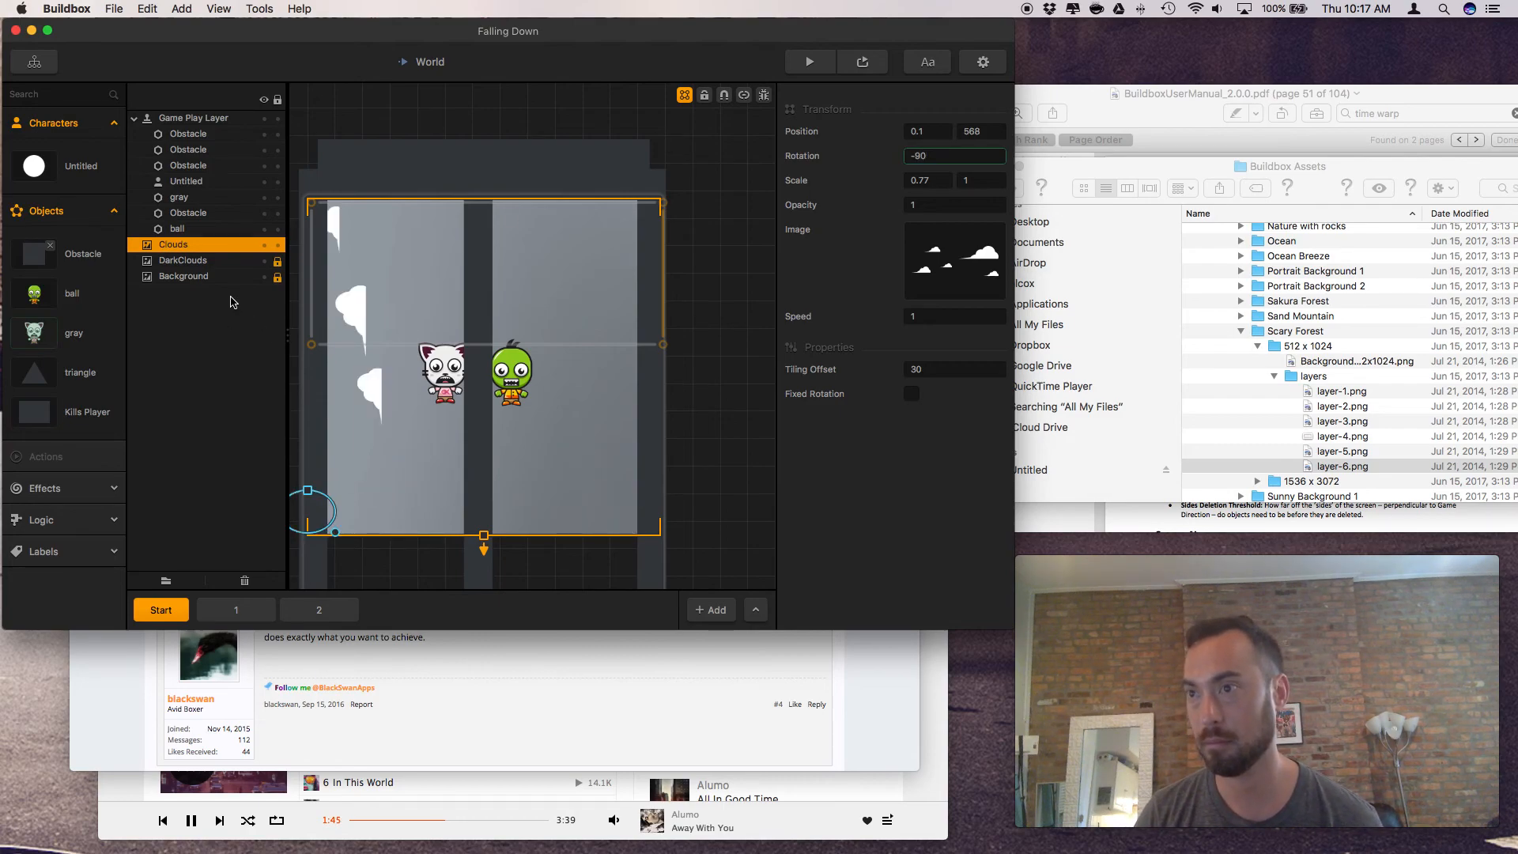
# Rotate the Clouds background freehand to about -36 degrees, then test-play the game in the preview and close it
pyautogui.moveTo(337, 537)
pyautogui.mouseDown()
pyautogui.moveTo(313, 528)
pyautogui.moveTo(308, 546)
pyautogui.mouseUp()
pyautogui.click(808, 62)
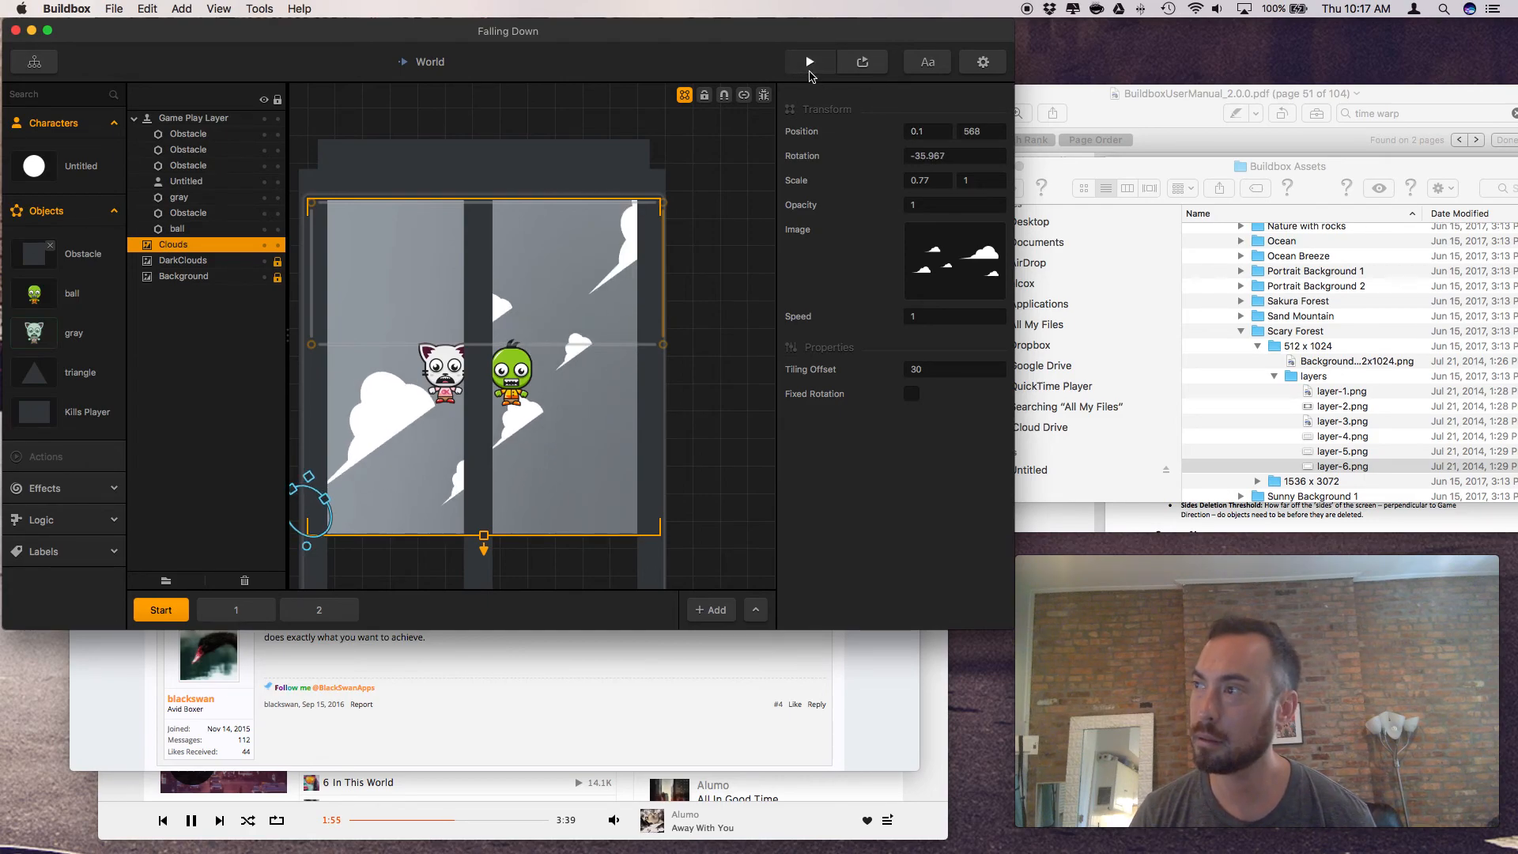
pyautogui.click(857, 506)
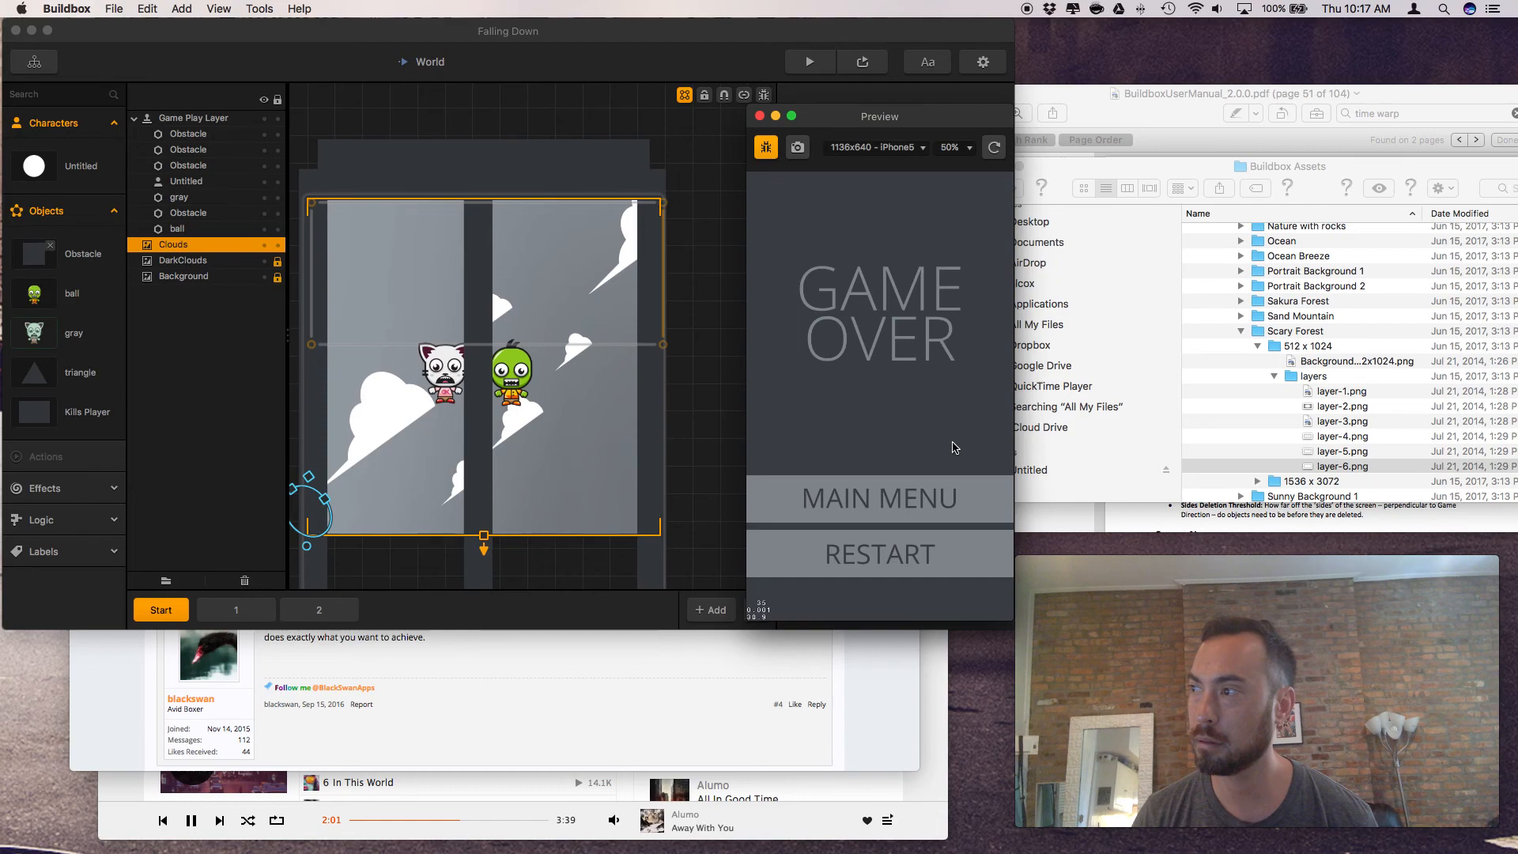
pyautogui.click(861, 558)
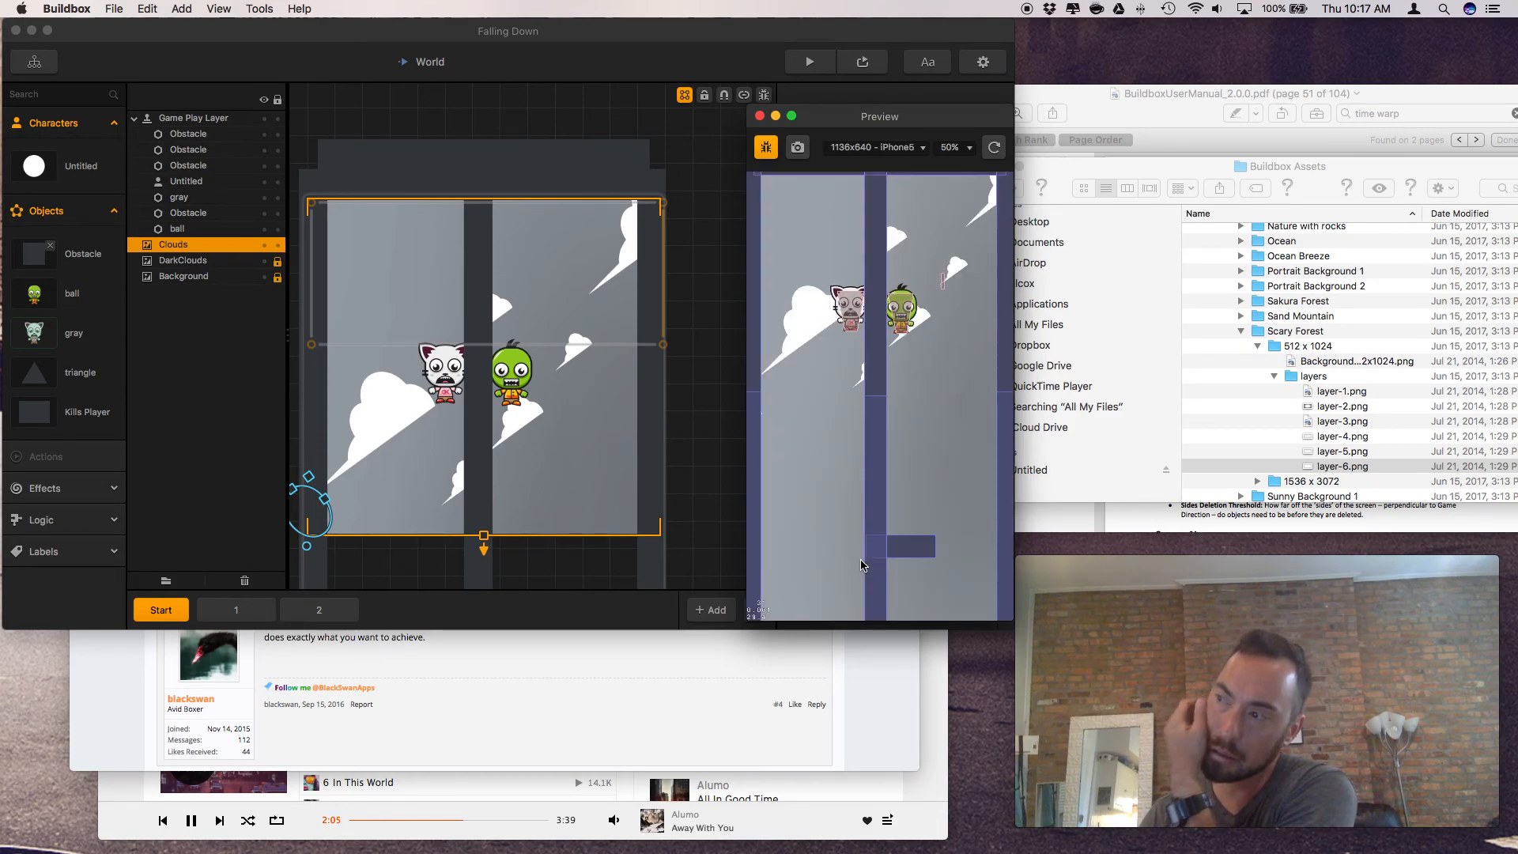
pyautogui.click(934, 486)
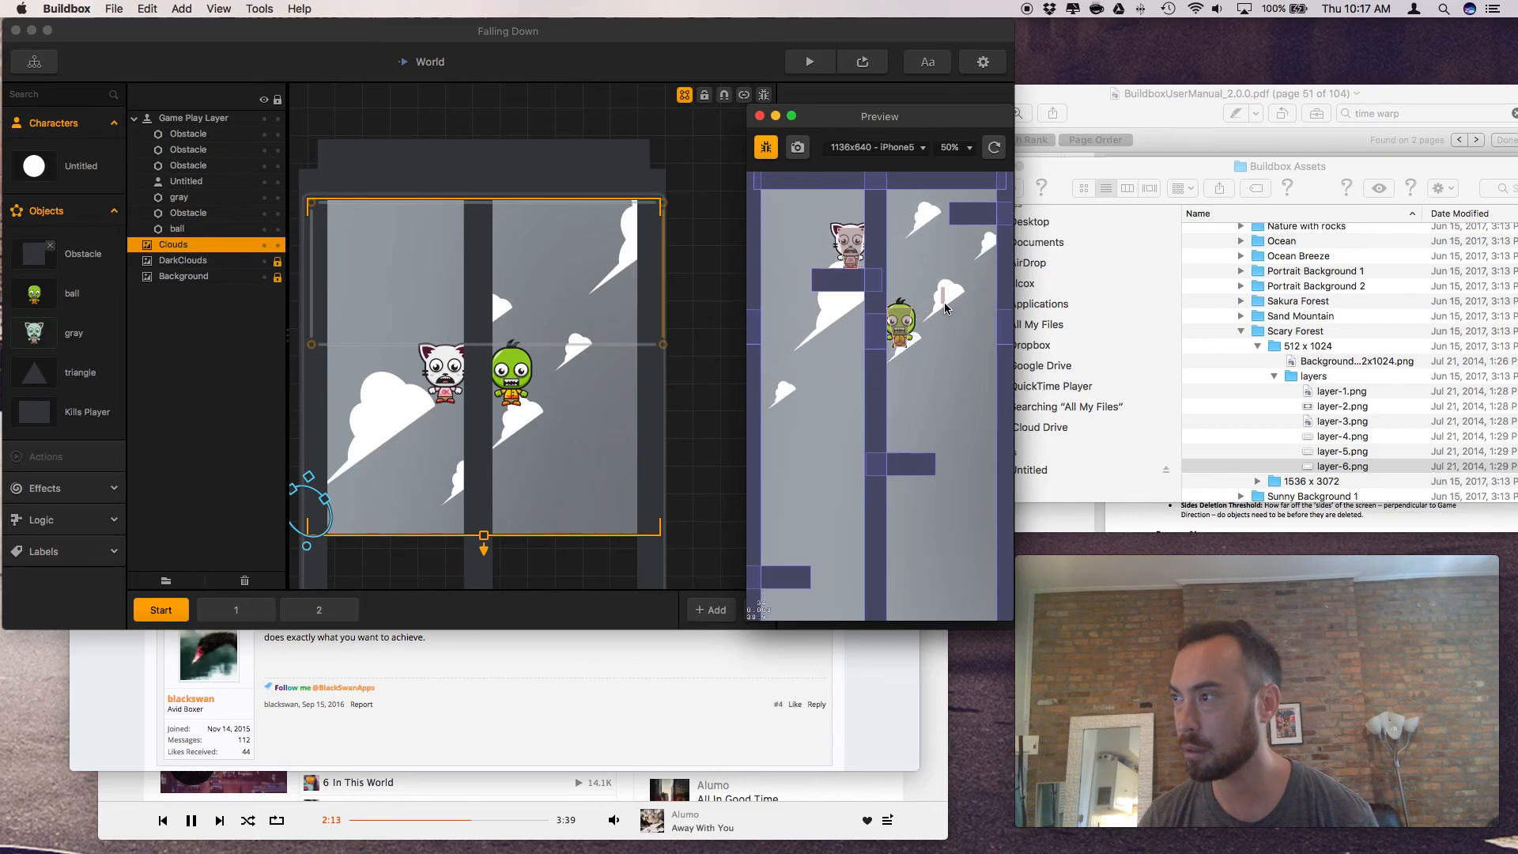
pyautogui.click(846, 557)
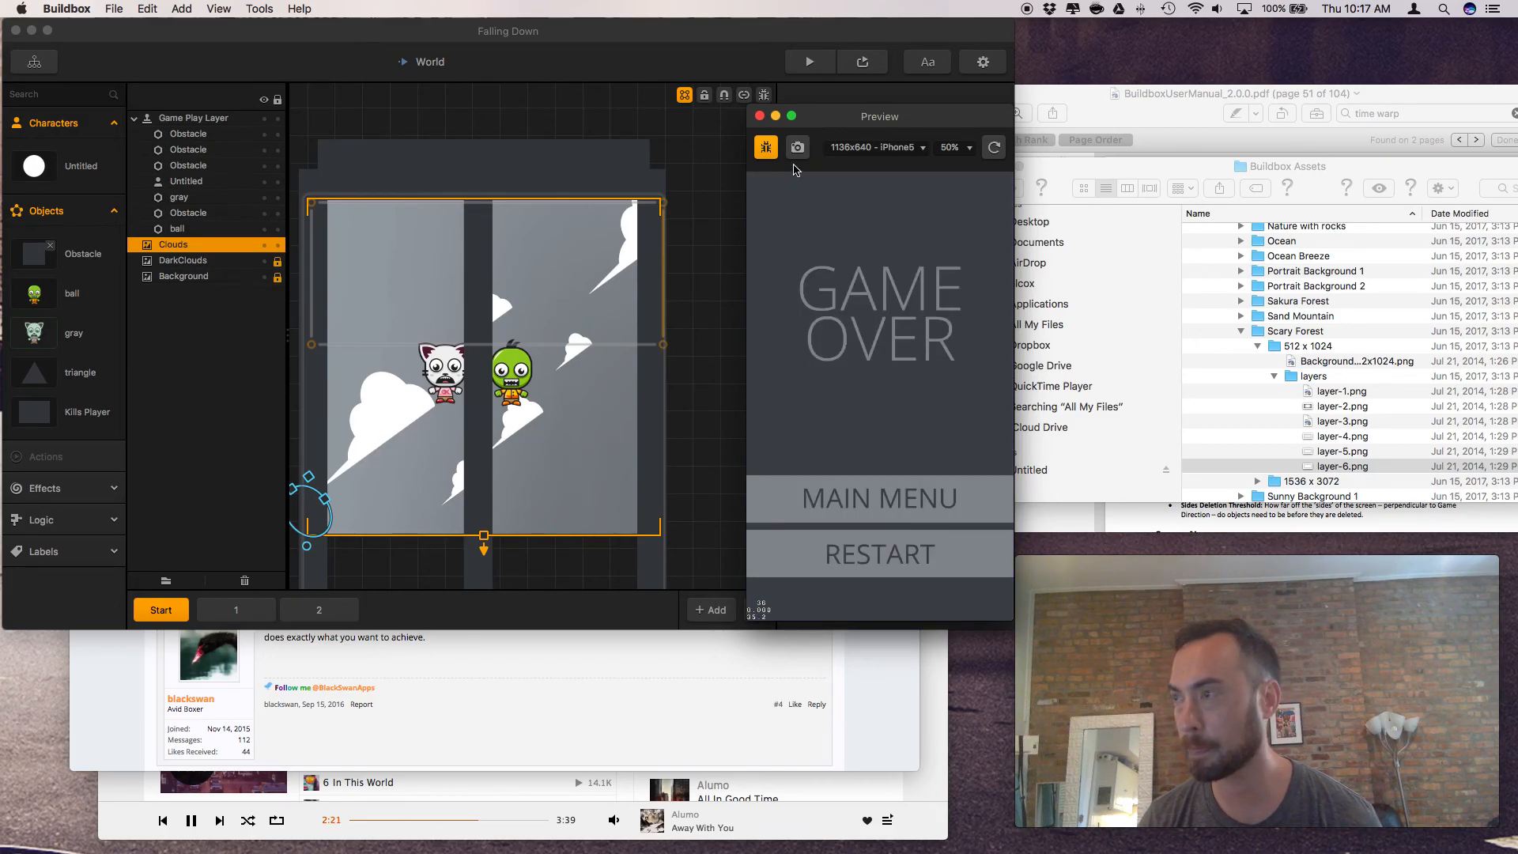
pyautogui.click(760, 116)
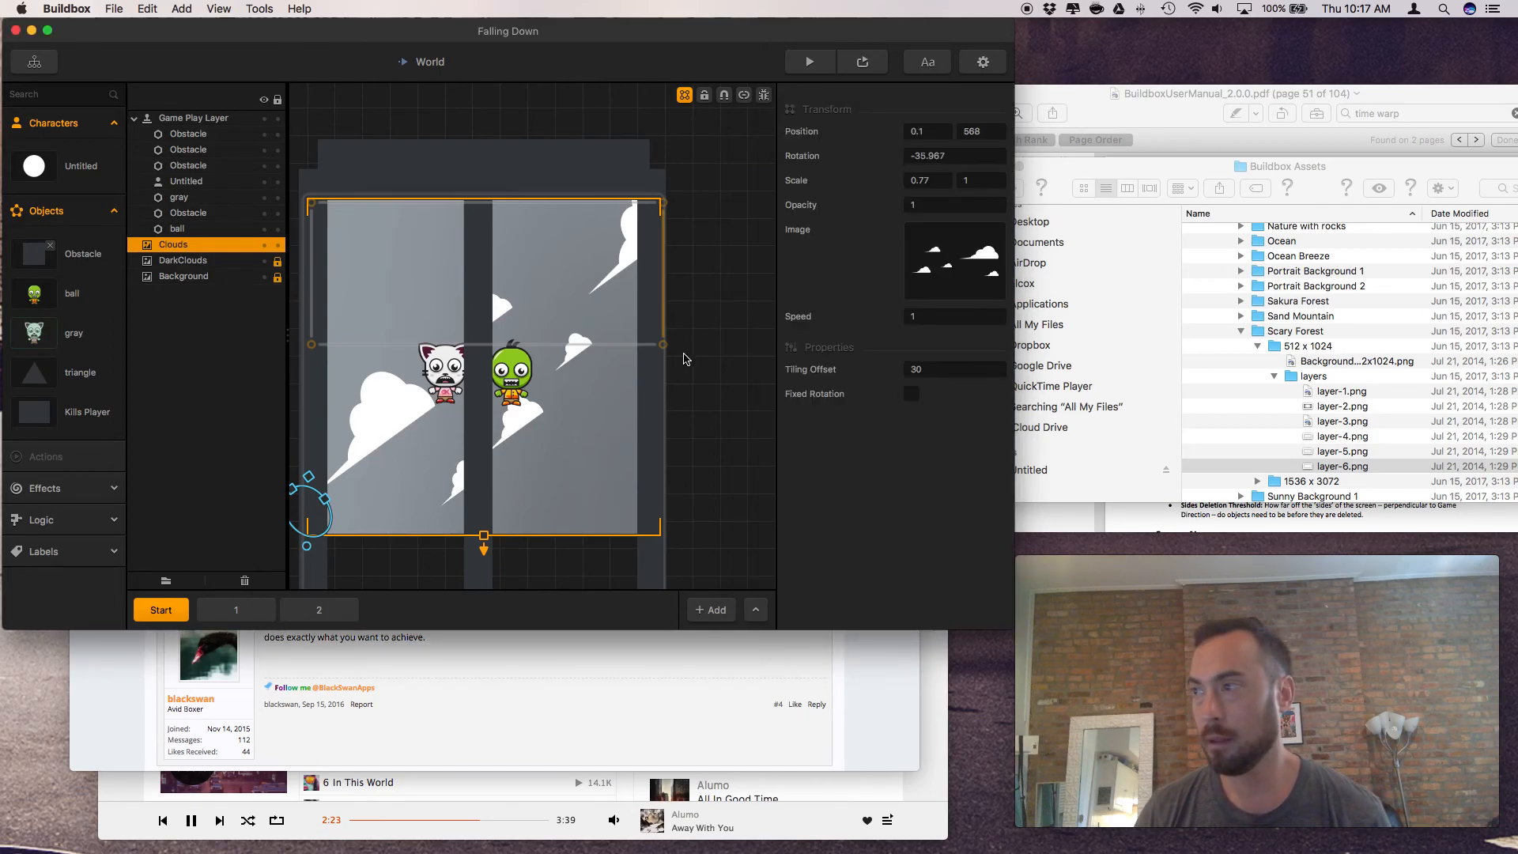
# Set the rotation of the Clouds background back to -90
pyautogui.moveTo(949, 155); pyautogui.dragTo(802, 157)
pyautogui.write('-90')
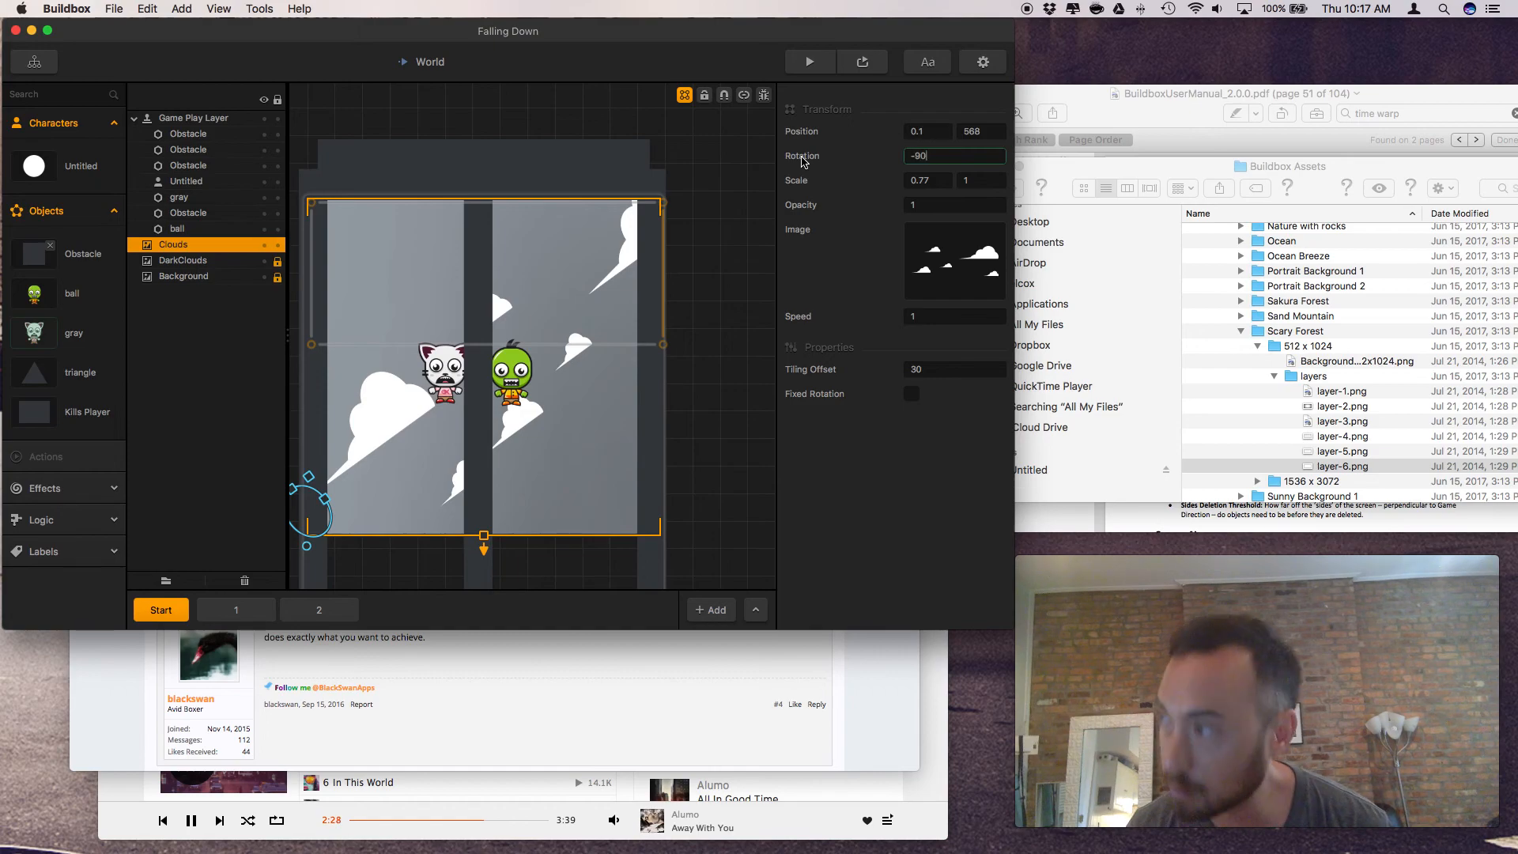
pyautogui.press('Return')
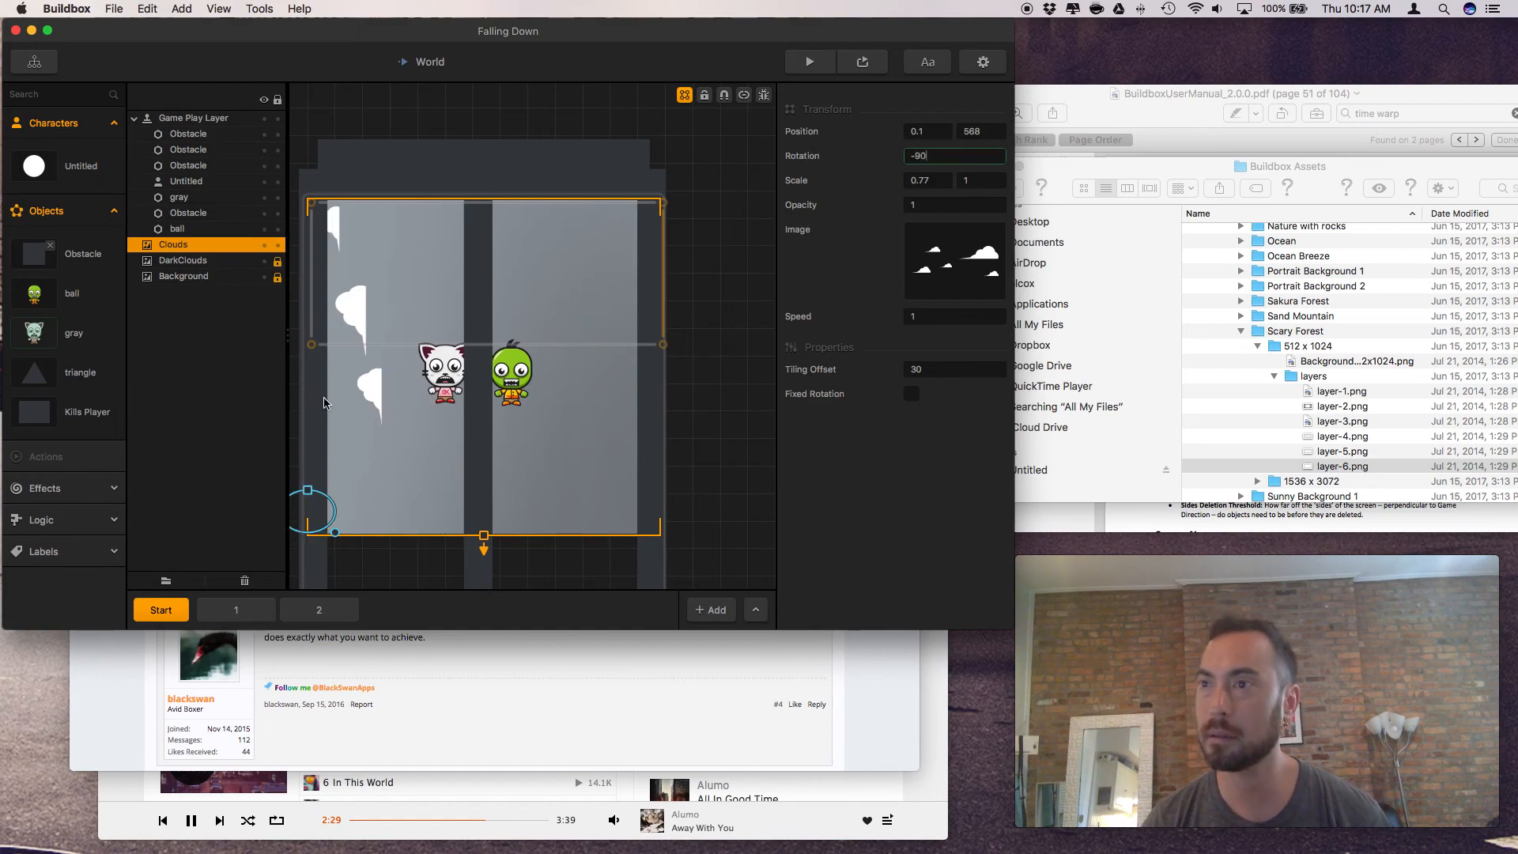
# Shrink the Clouds background's horizontal scale to about 0.339 and rotate it freehand to about -1.8 degrees
pyautogui.moveTo(334, 535); pyautogui.dragTo(350, 508)
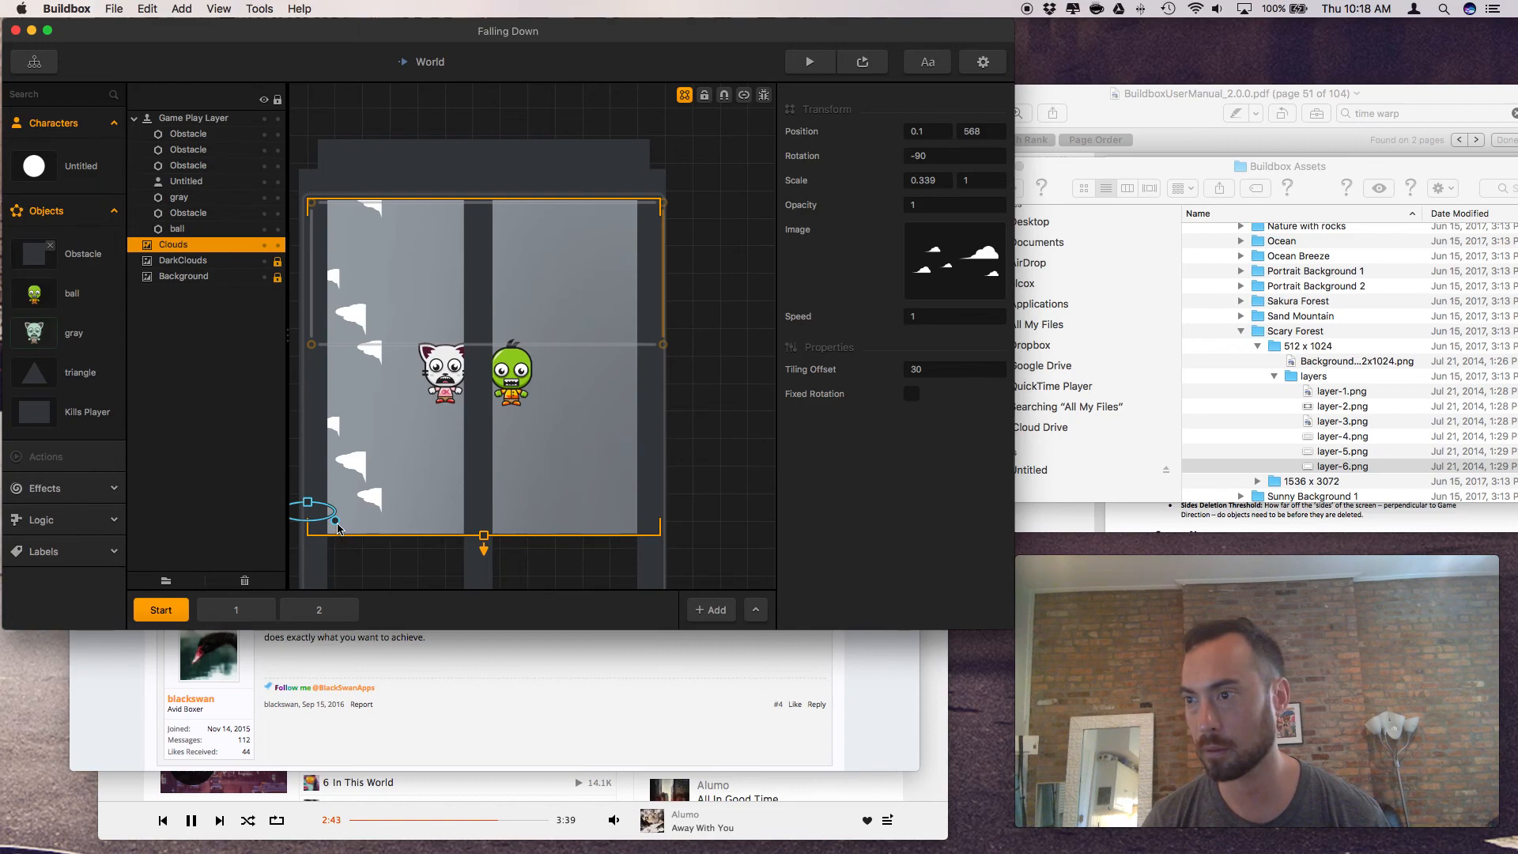
pyautogui.moveTo(336, 522); pyautogui.dragTo(301, 537)
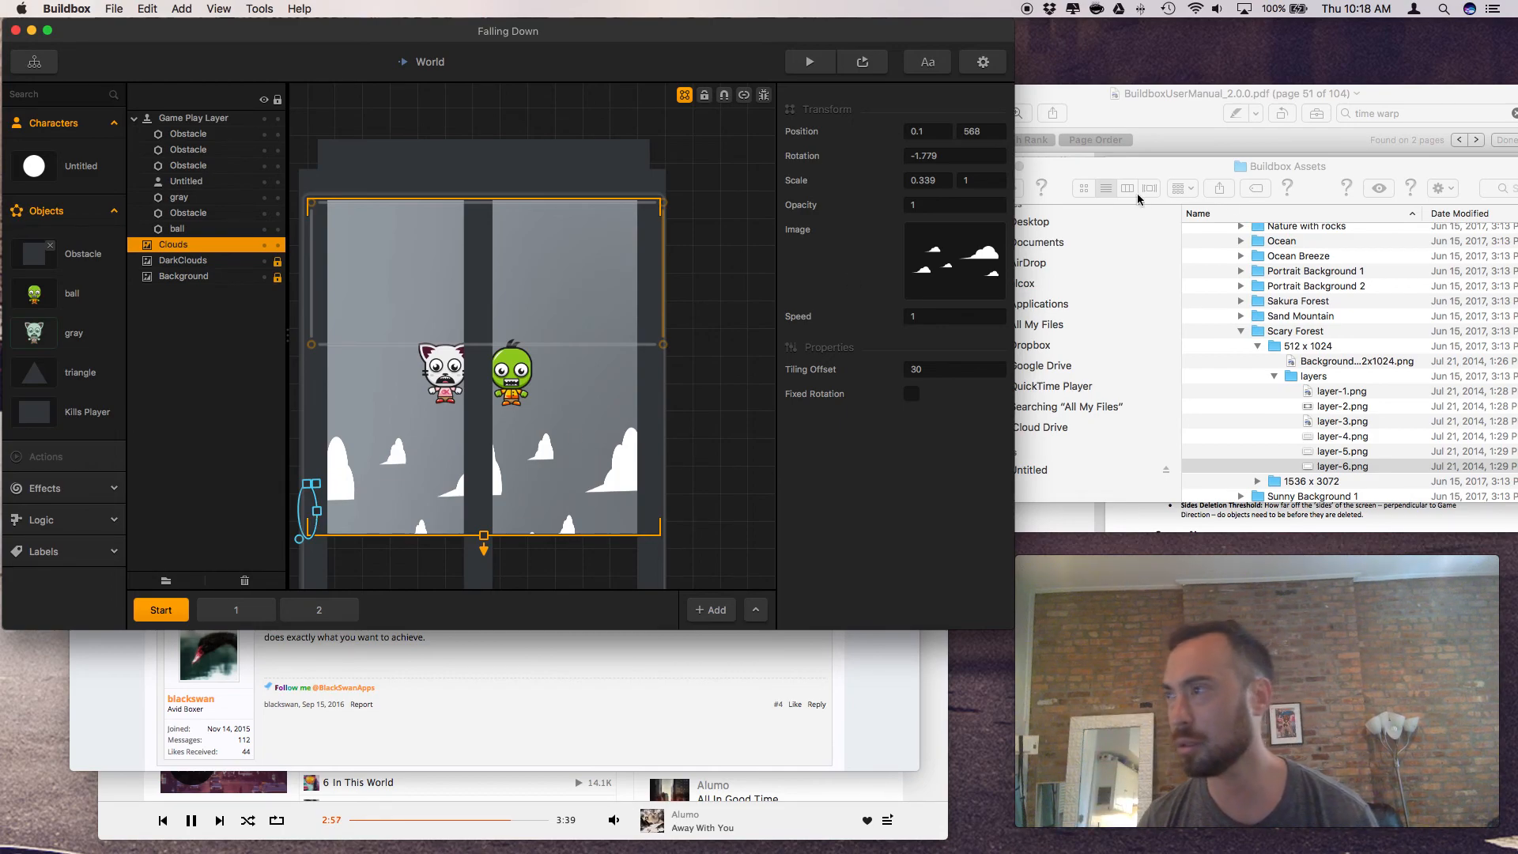
# Close the forum thread window in Chrome and switch to the Ultimate Art Pack's Backgrounds (250) folder in Finder
pyautogui.click(479, 656)
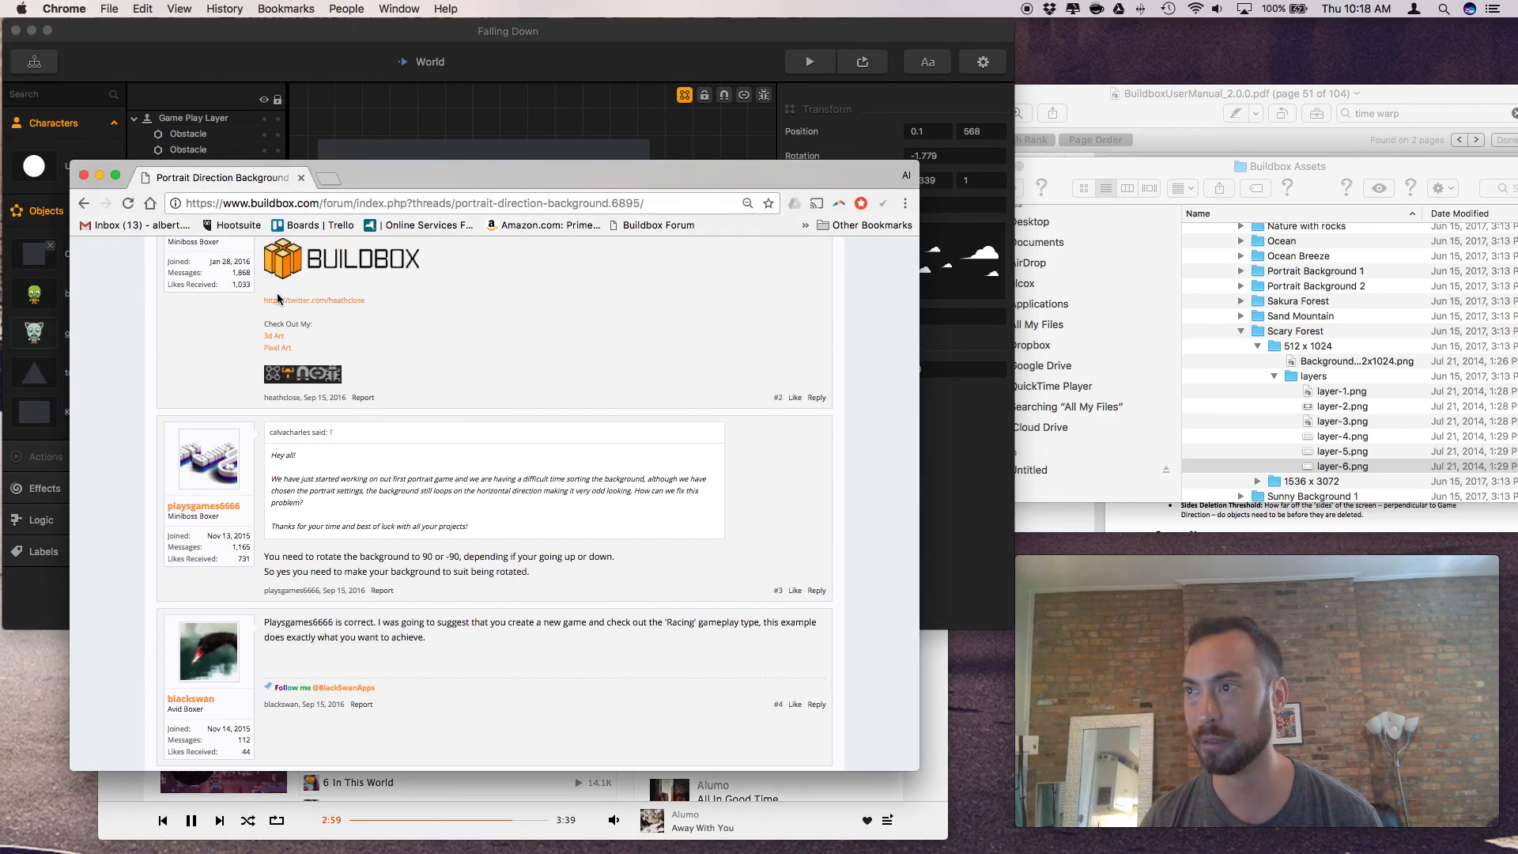
pyautogui.click(85, 175)
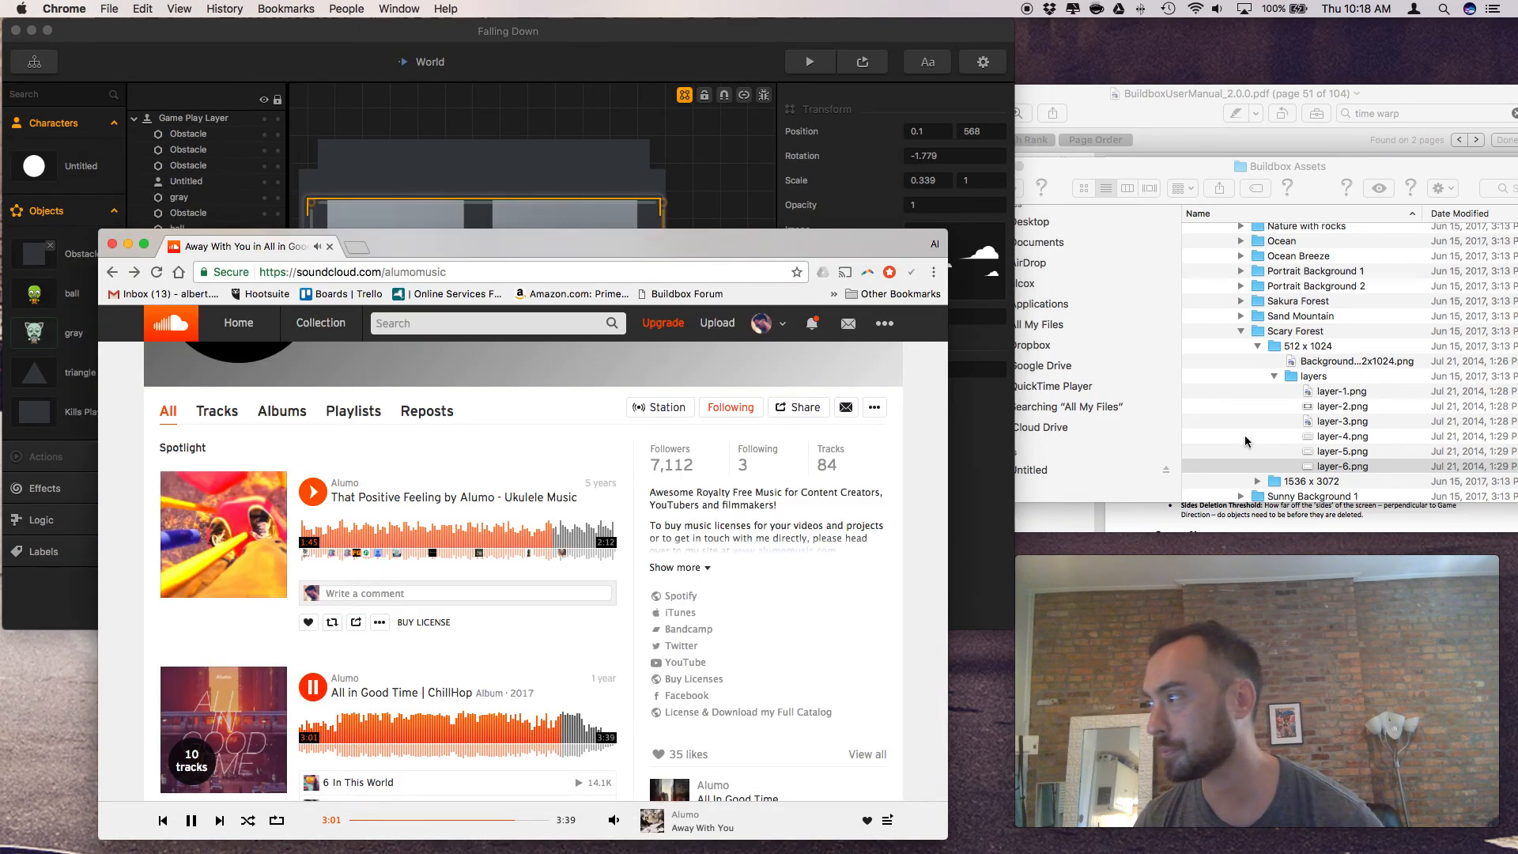
pyautogui.click(1236, 406)
pyautogui.scroll(-3, 1237, 411)
pyautogui.scroll(-5, 1237, 412)
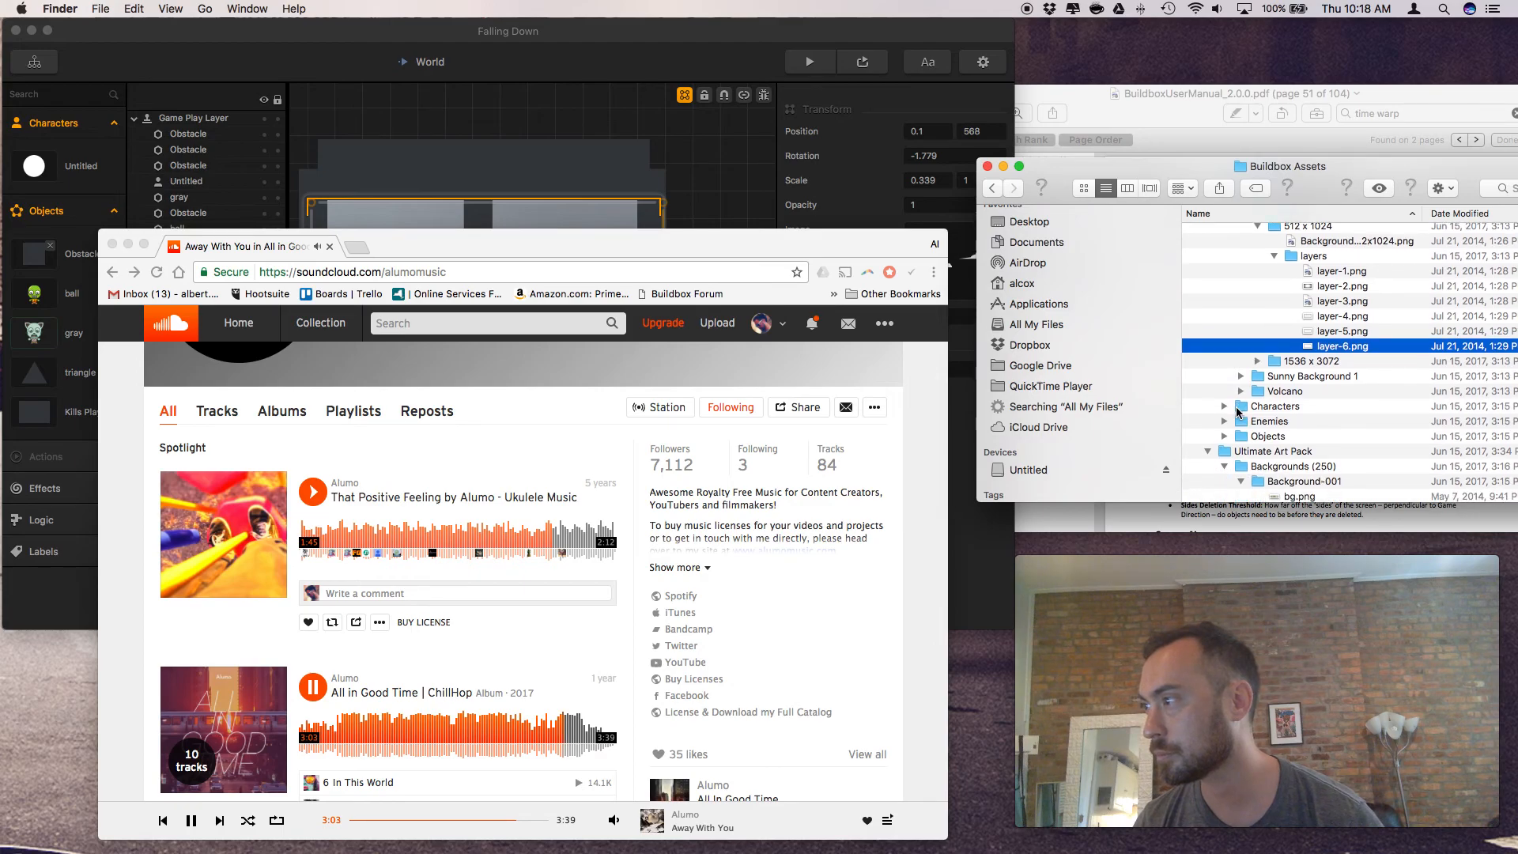
pyautogui.scroll(-5, 1225, 419)
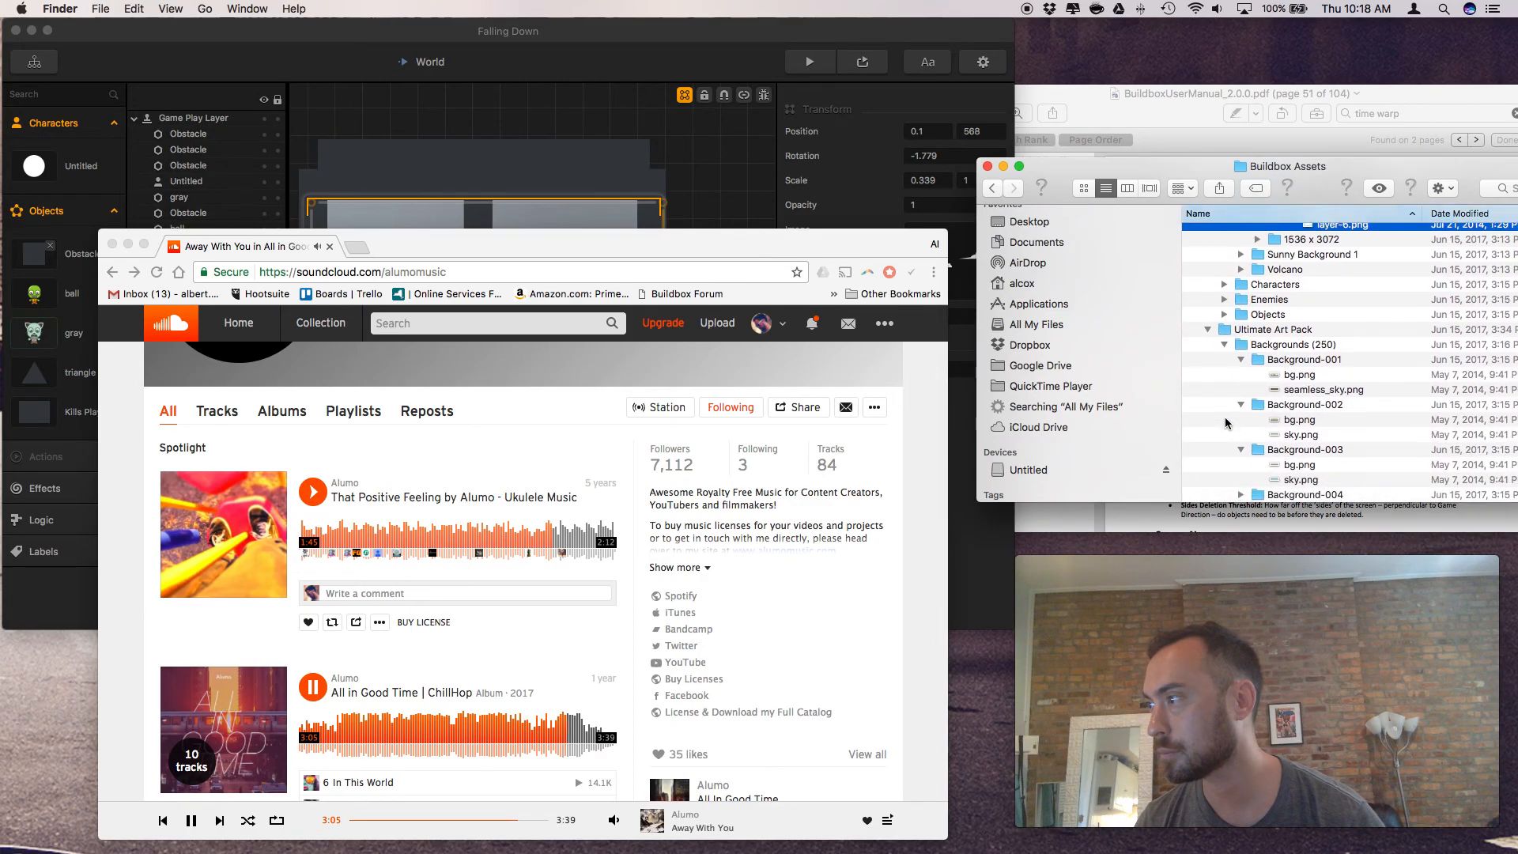
# Expand the folders Background-004 through Background-014 in Backgrounds (250) to examine their image files
pyautogui.click(1240, 396)
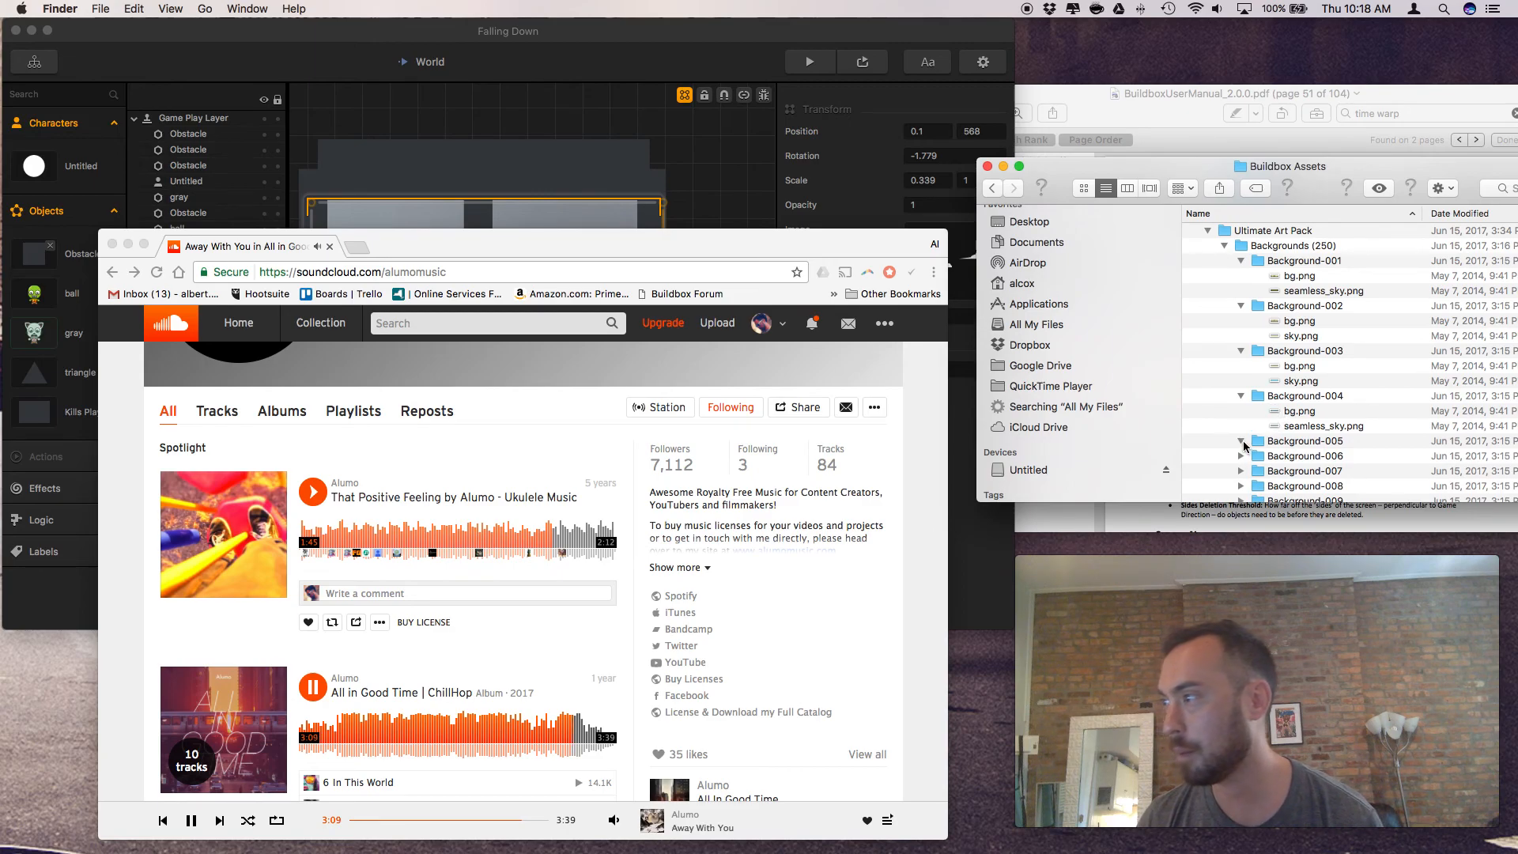
pyautogui.scroll(-5, 1243, 445)
pyautogui.click(1240, 261)
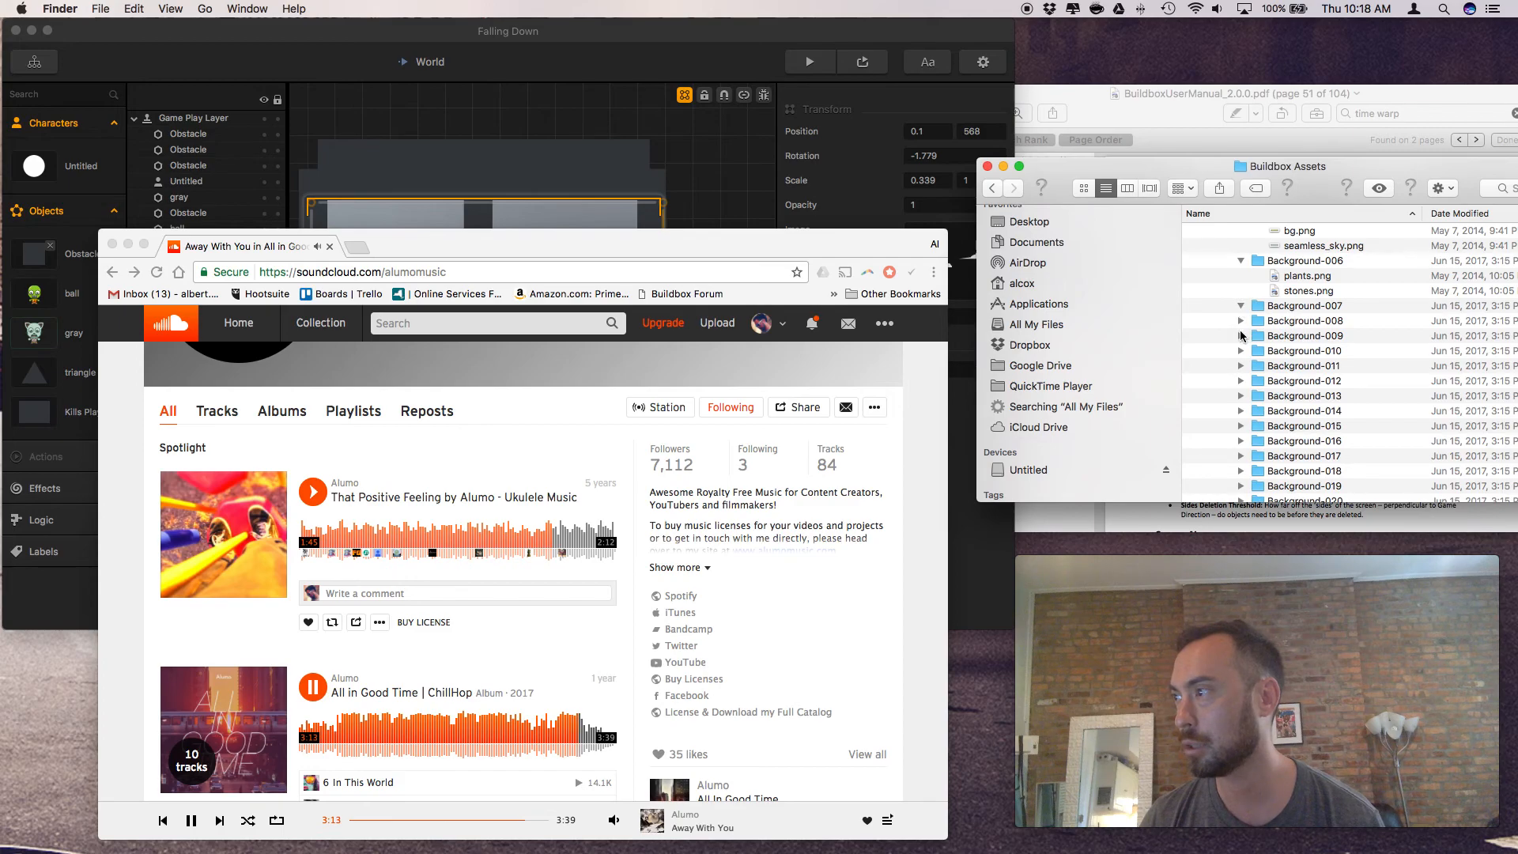
pyautogui.click(1241, 366)
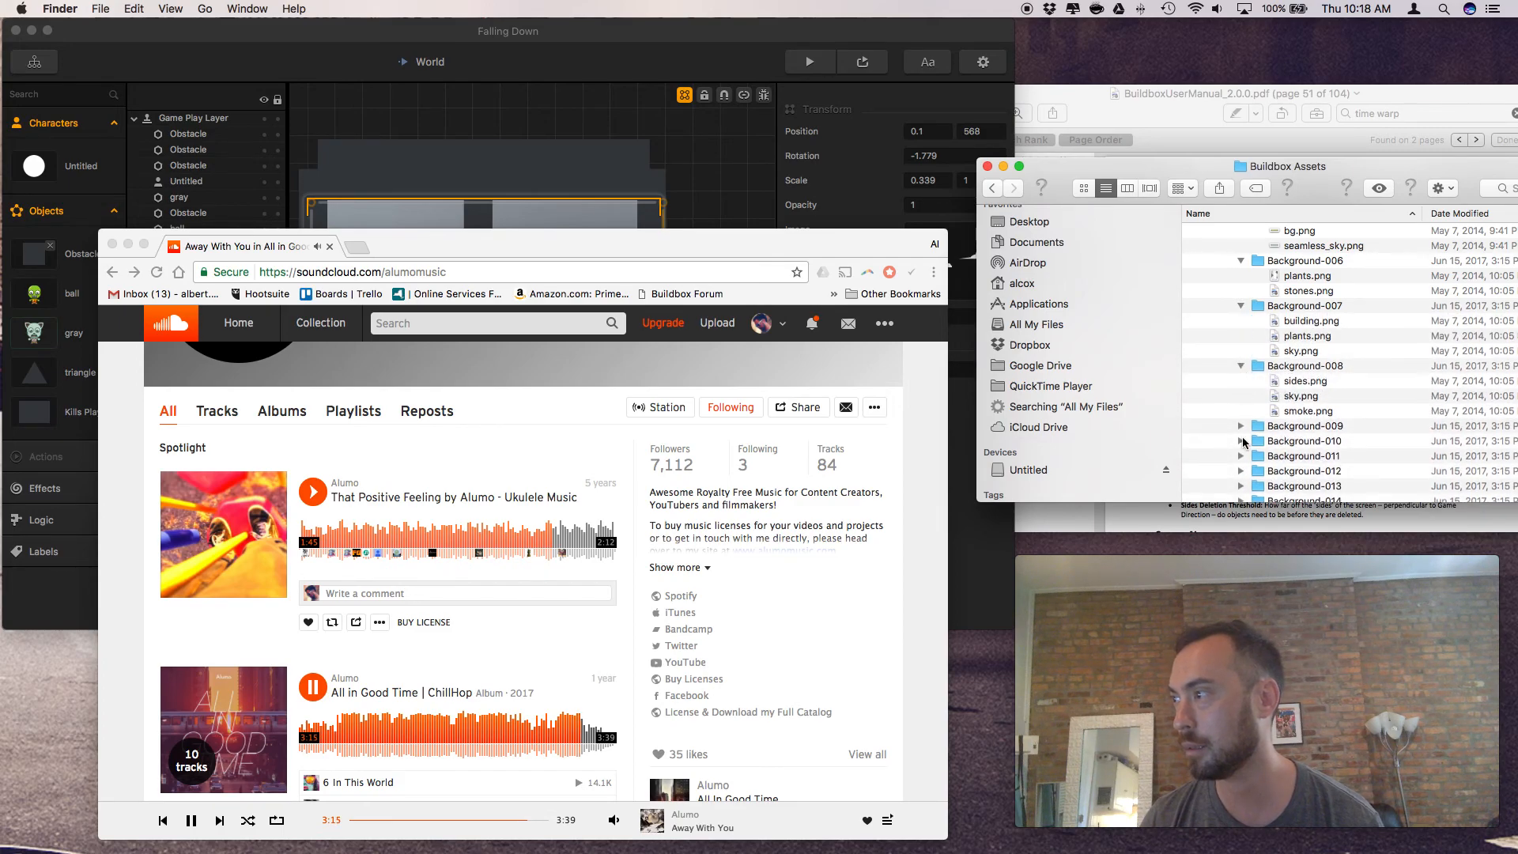
pyautogui.click(1240, 427)
pyautogui.scroll(-5, 1245, 396)
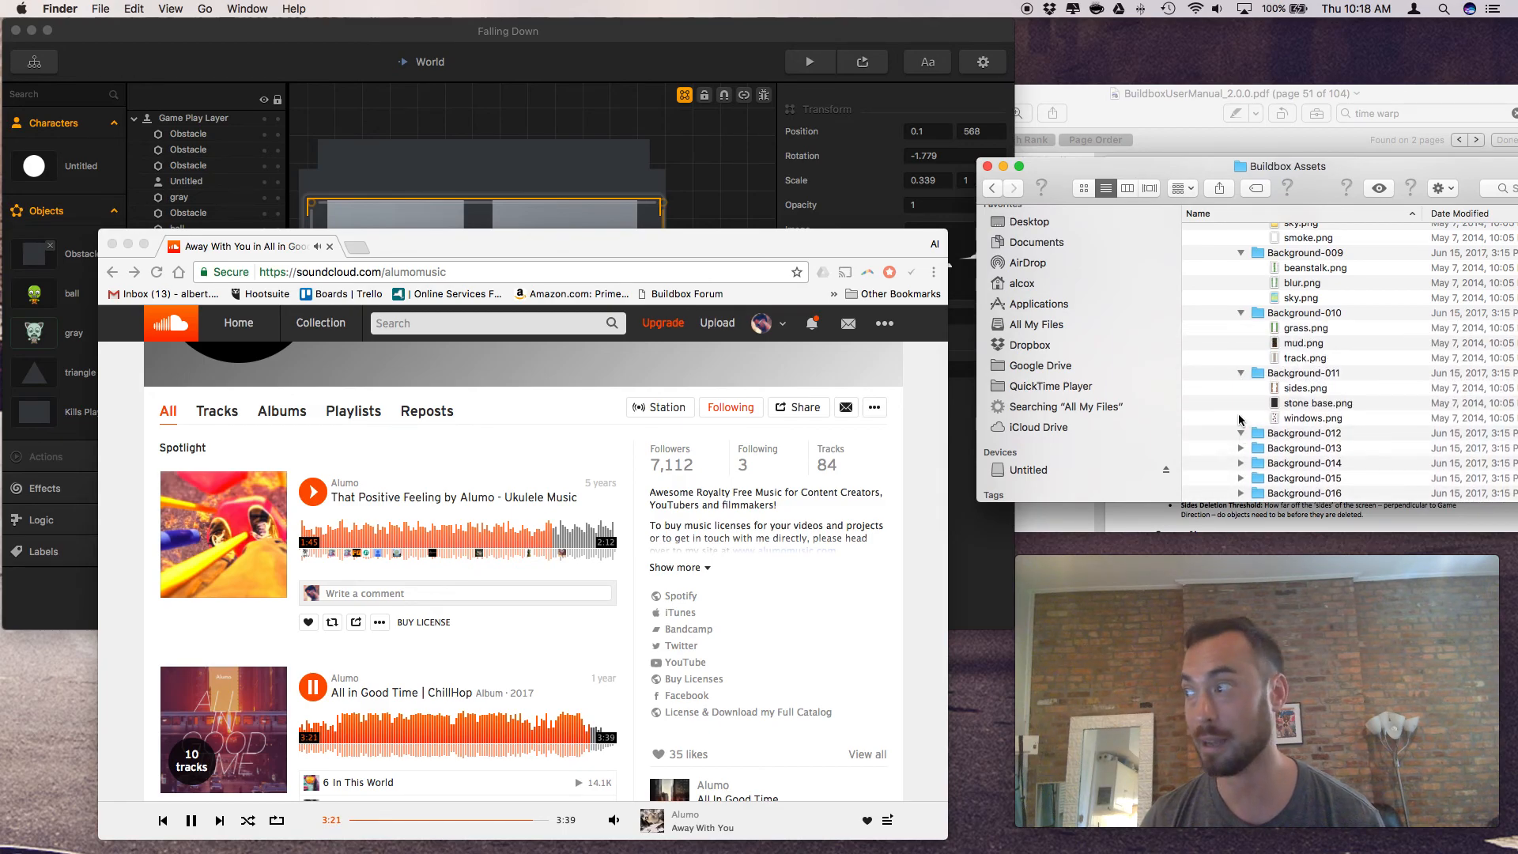
pyautogui.scroll(-5, 1239, 396)
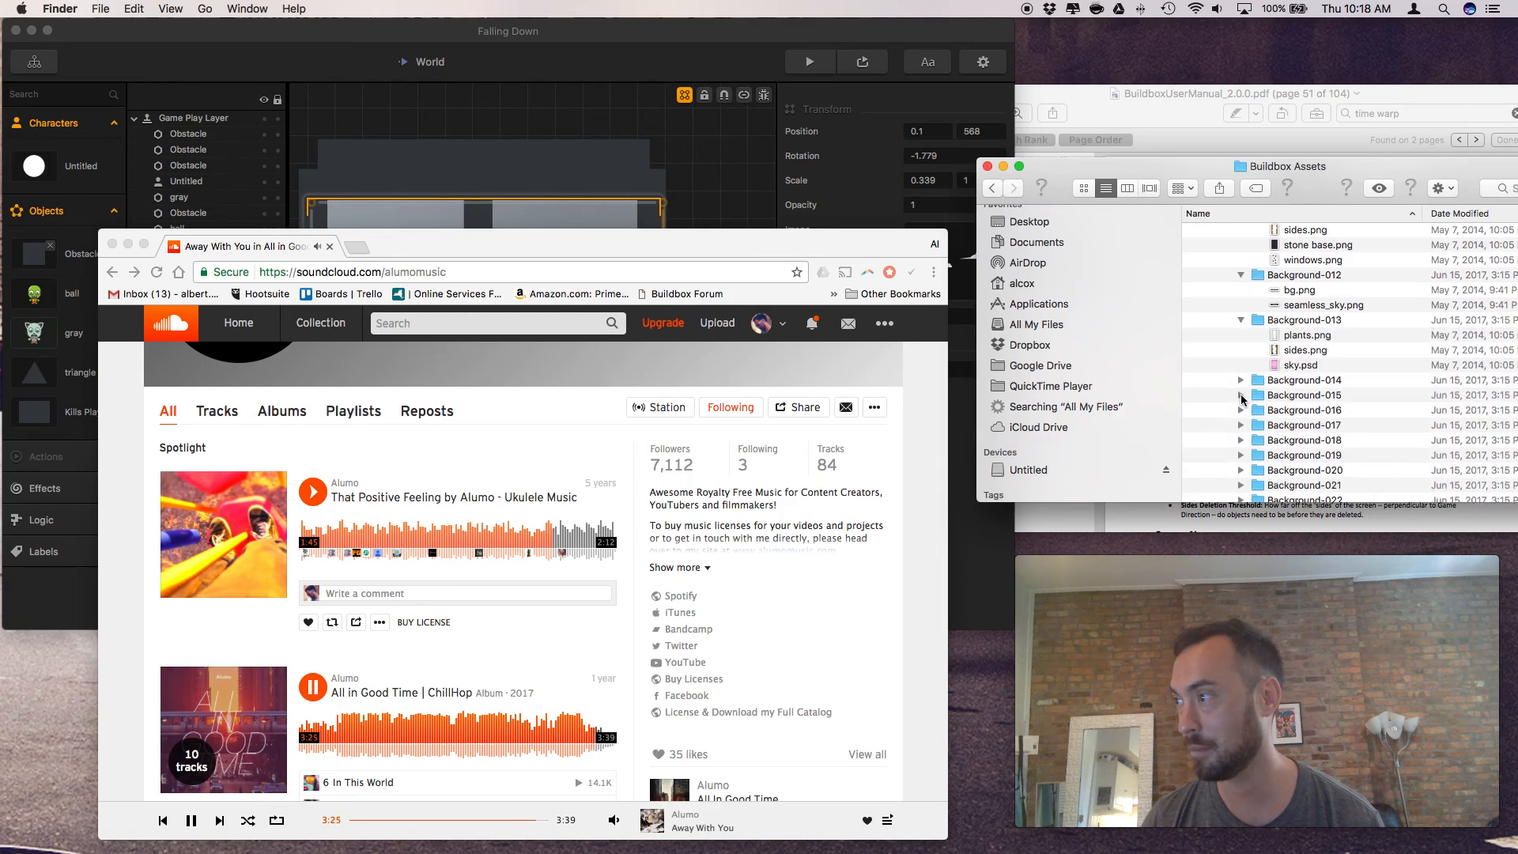
pyautogui.click(1240, 381)
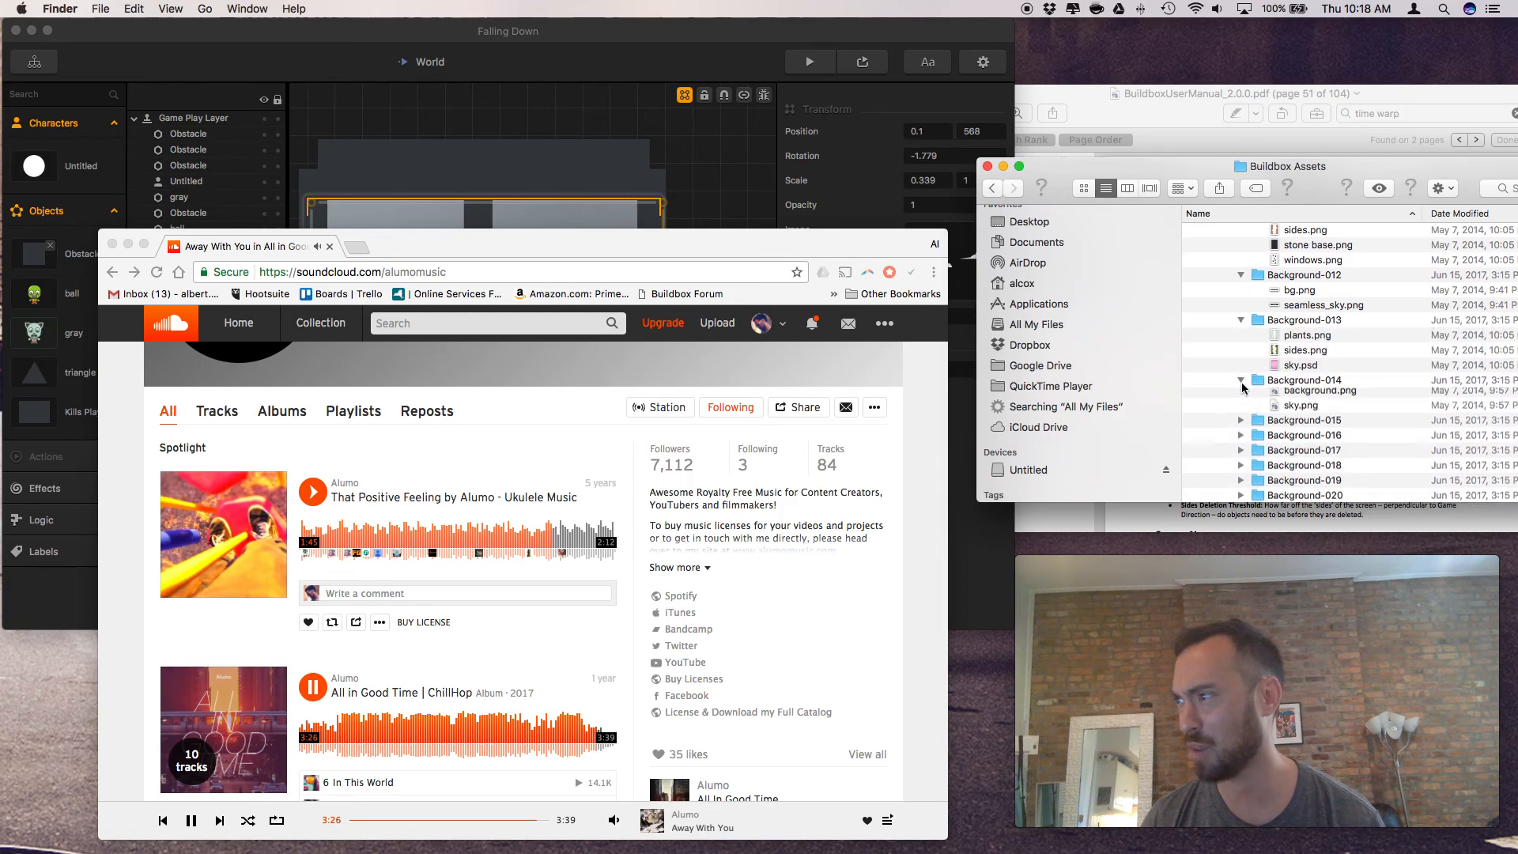
# Preview sides.png, plants.png and sky.psd from Background-013, and expand the Background-015 folder
pyautogui.click(1304, 350)
pyautogui.press('space')
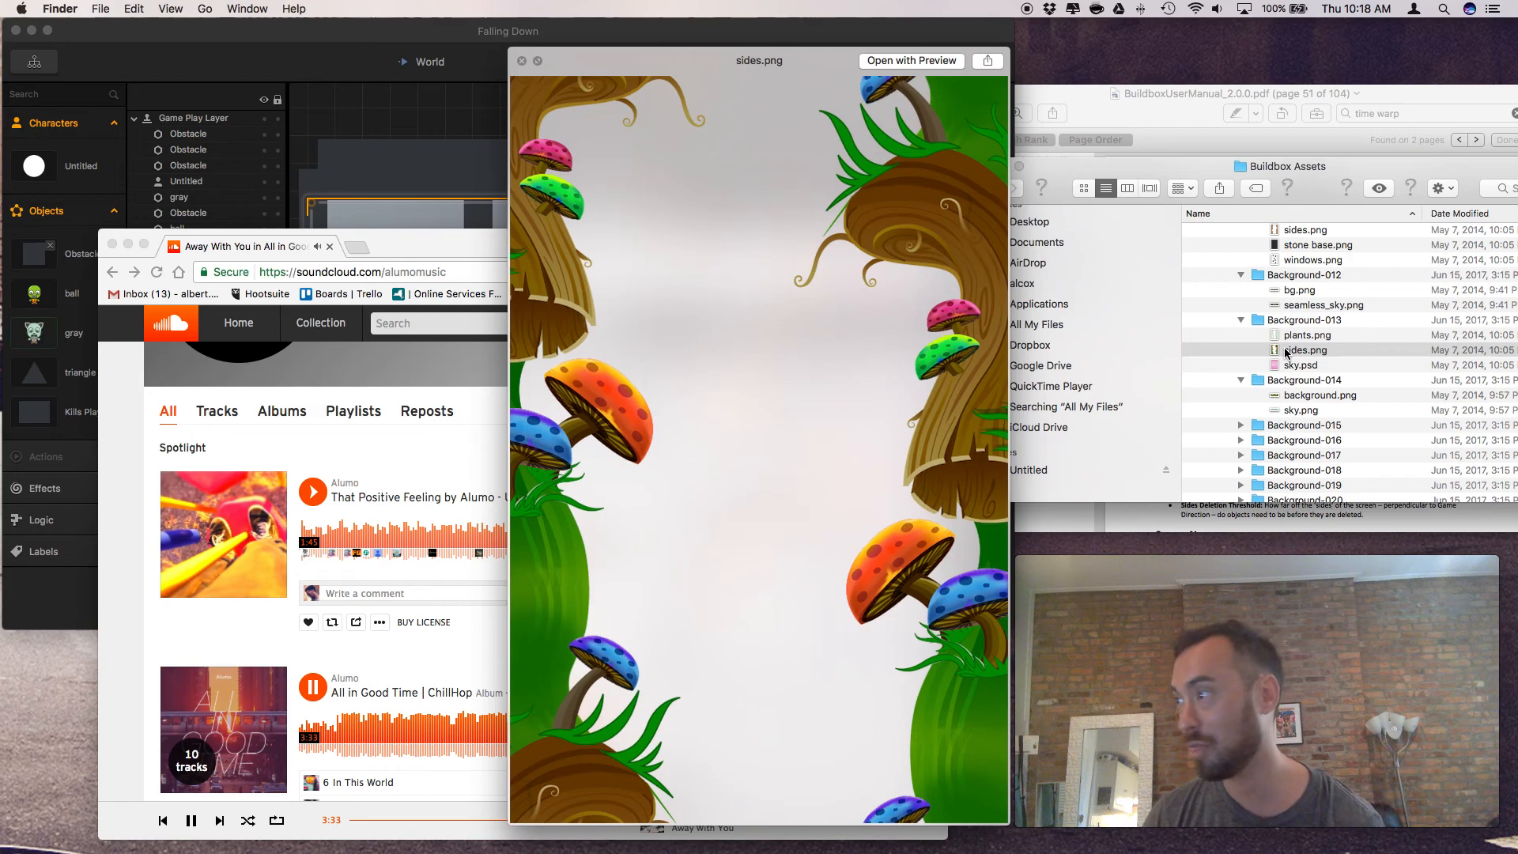
pyautogui.click(1306, 335)
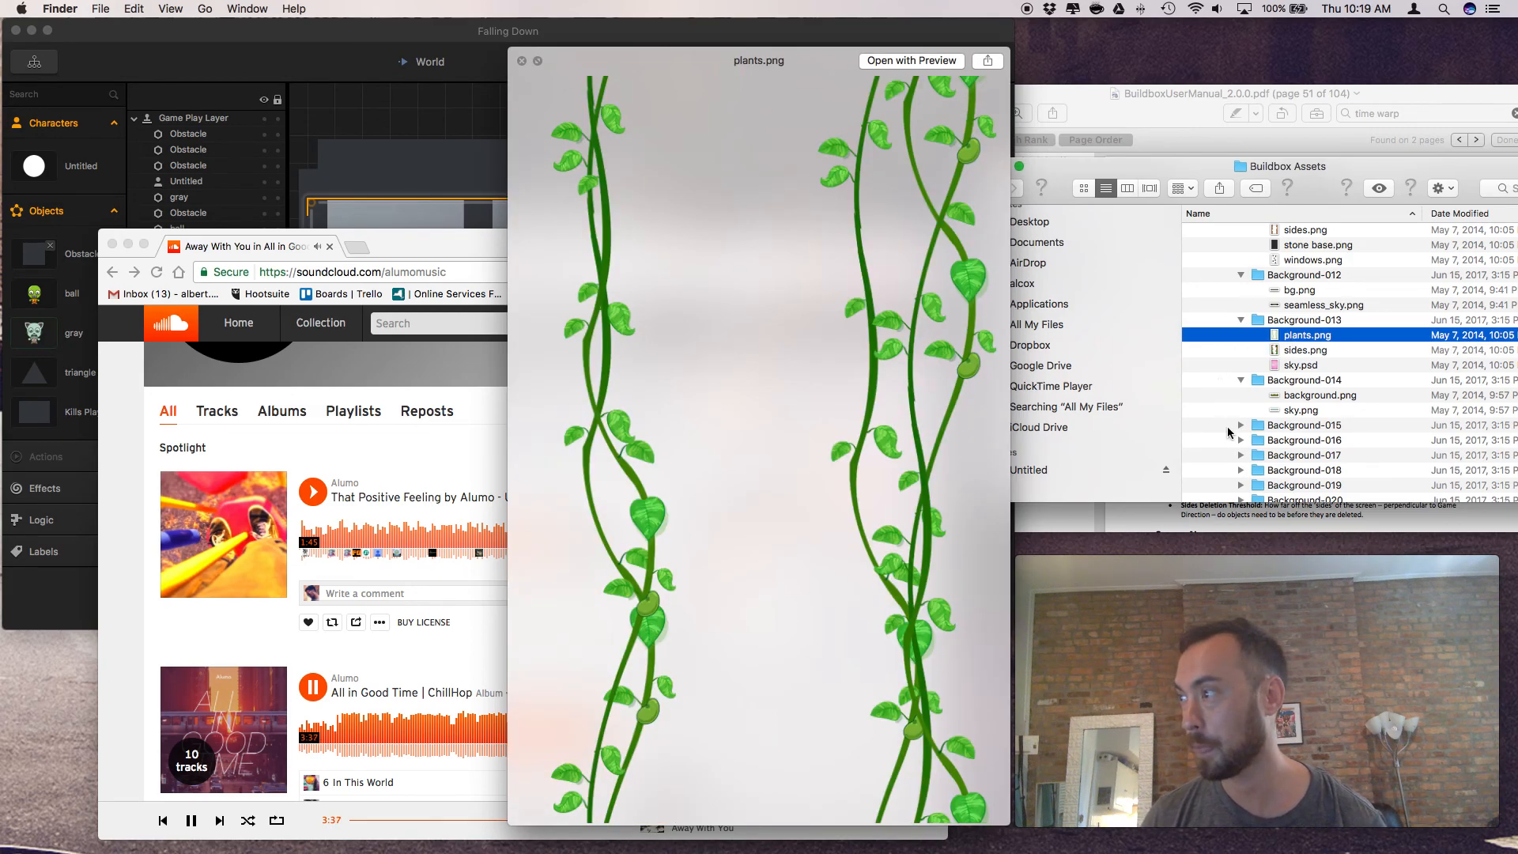
pyautogui.click(1242, 426)
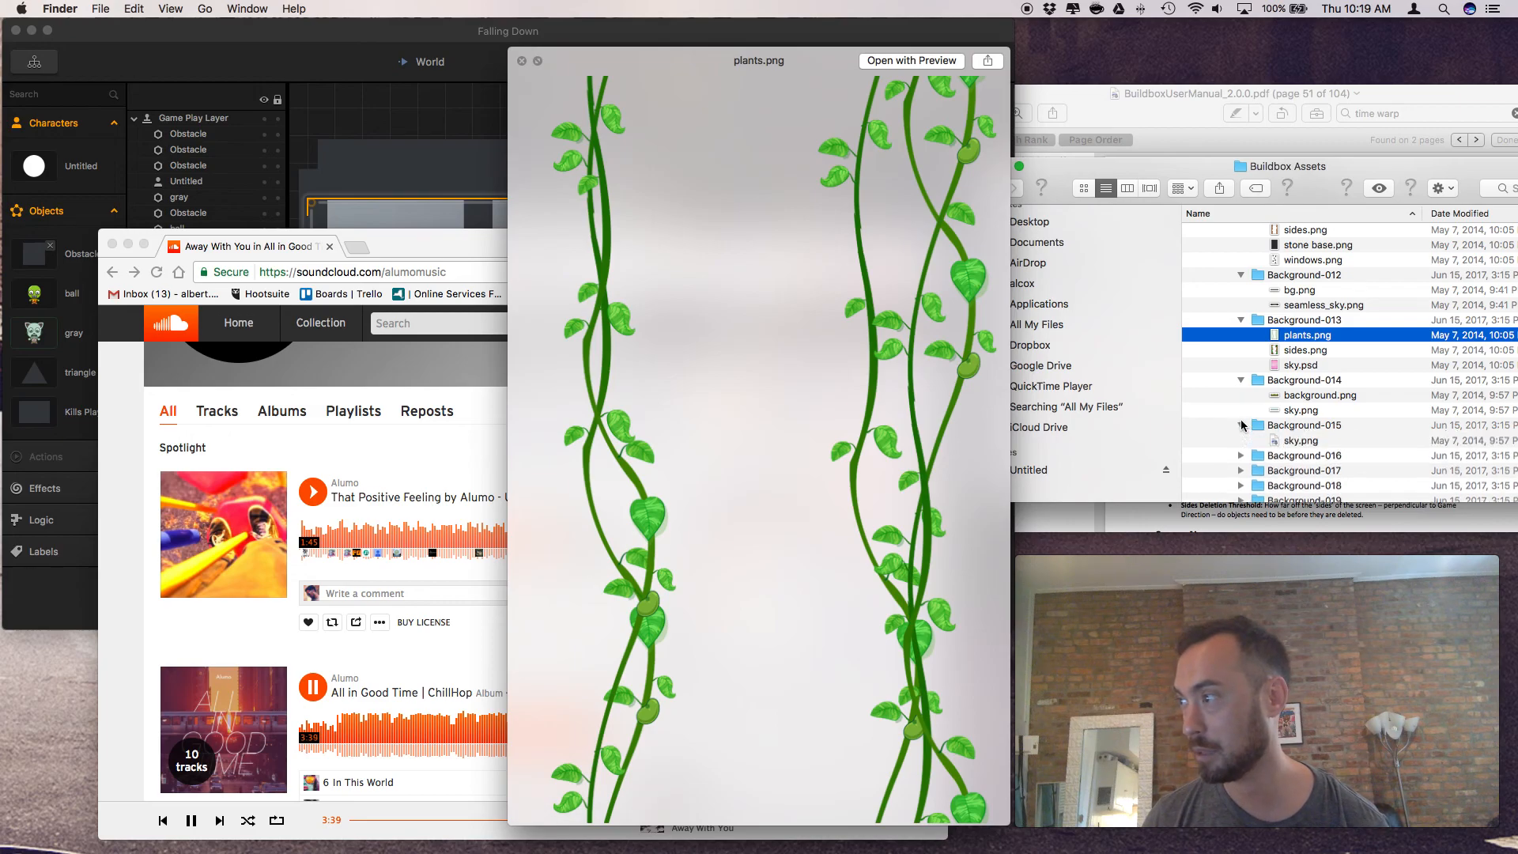
pyautogui.scroll(-2, 1241, 419)
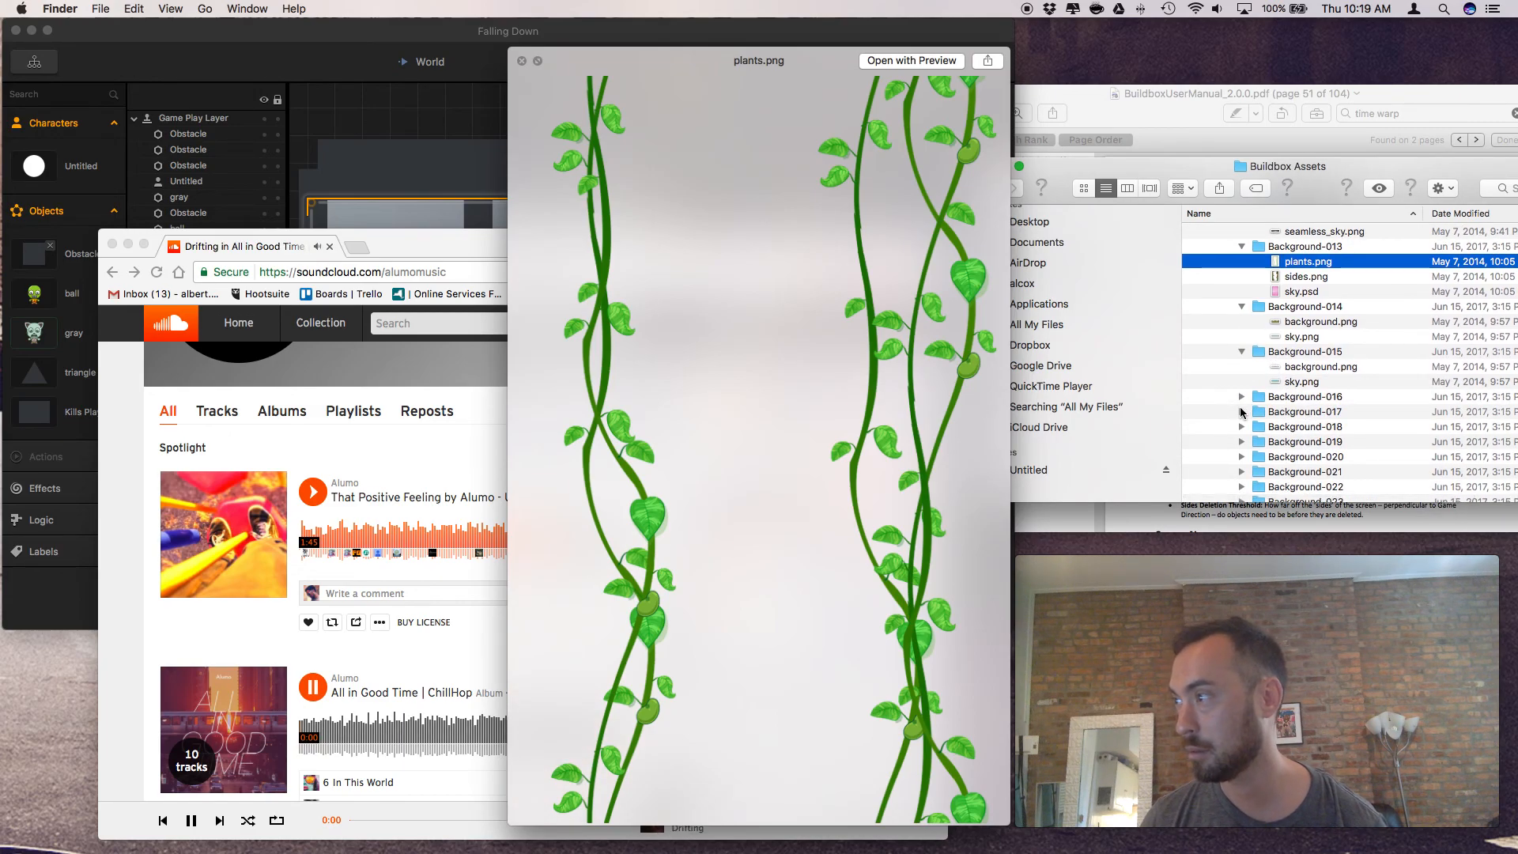
pyautogui.click(1291, 294)
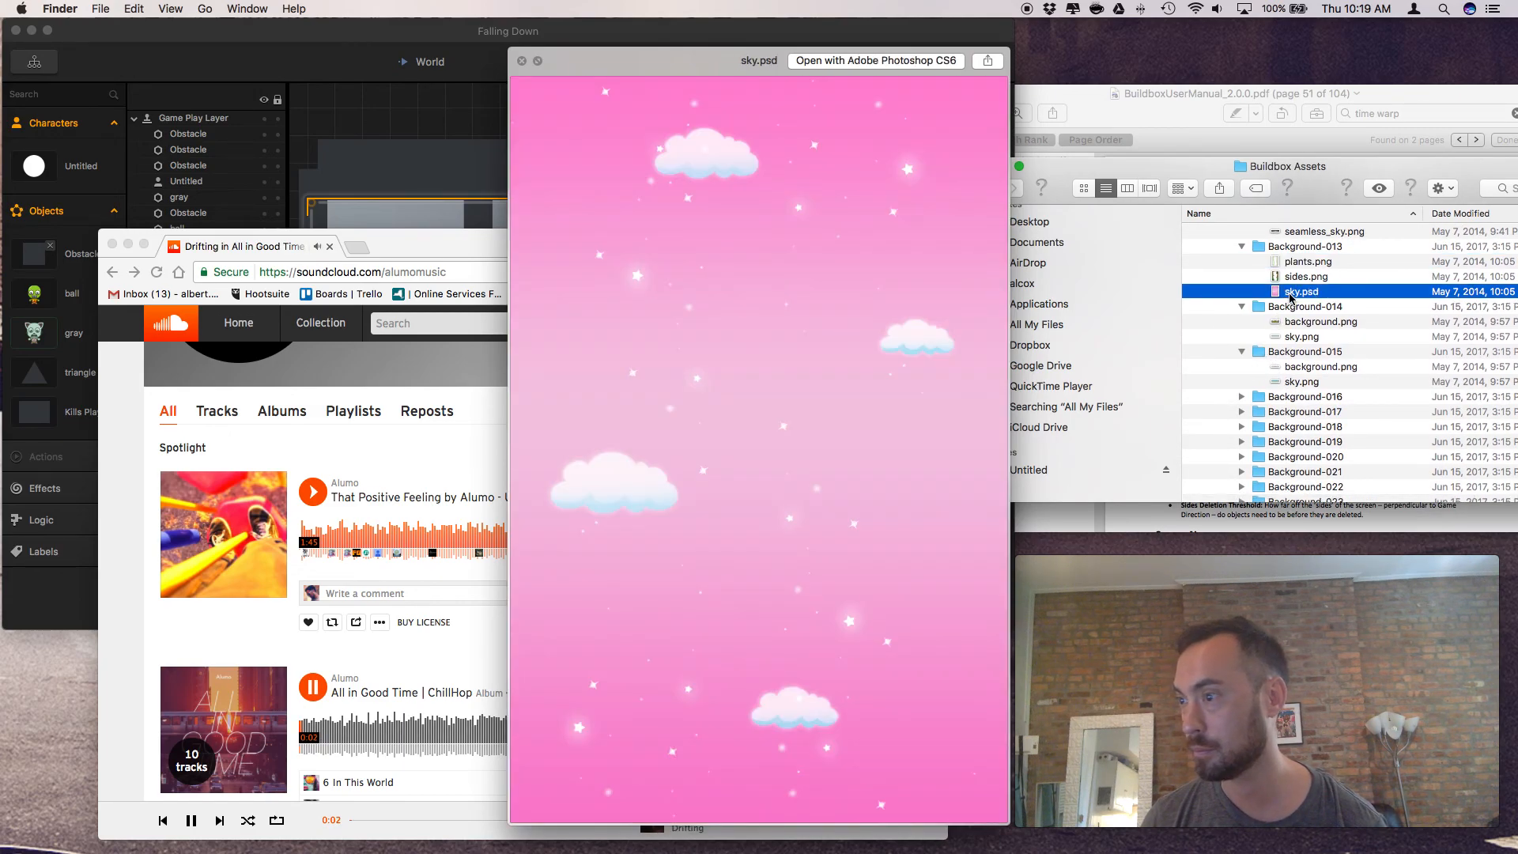
# Expand the Background-016 and Background-017 folders, select Background-016's background.png and close the image preview
pyautogui.scroll(-4, 1224, 364)
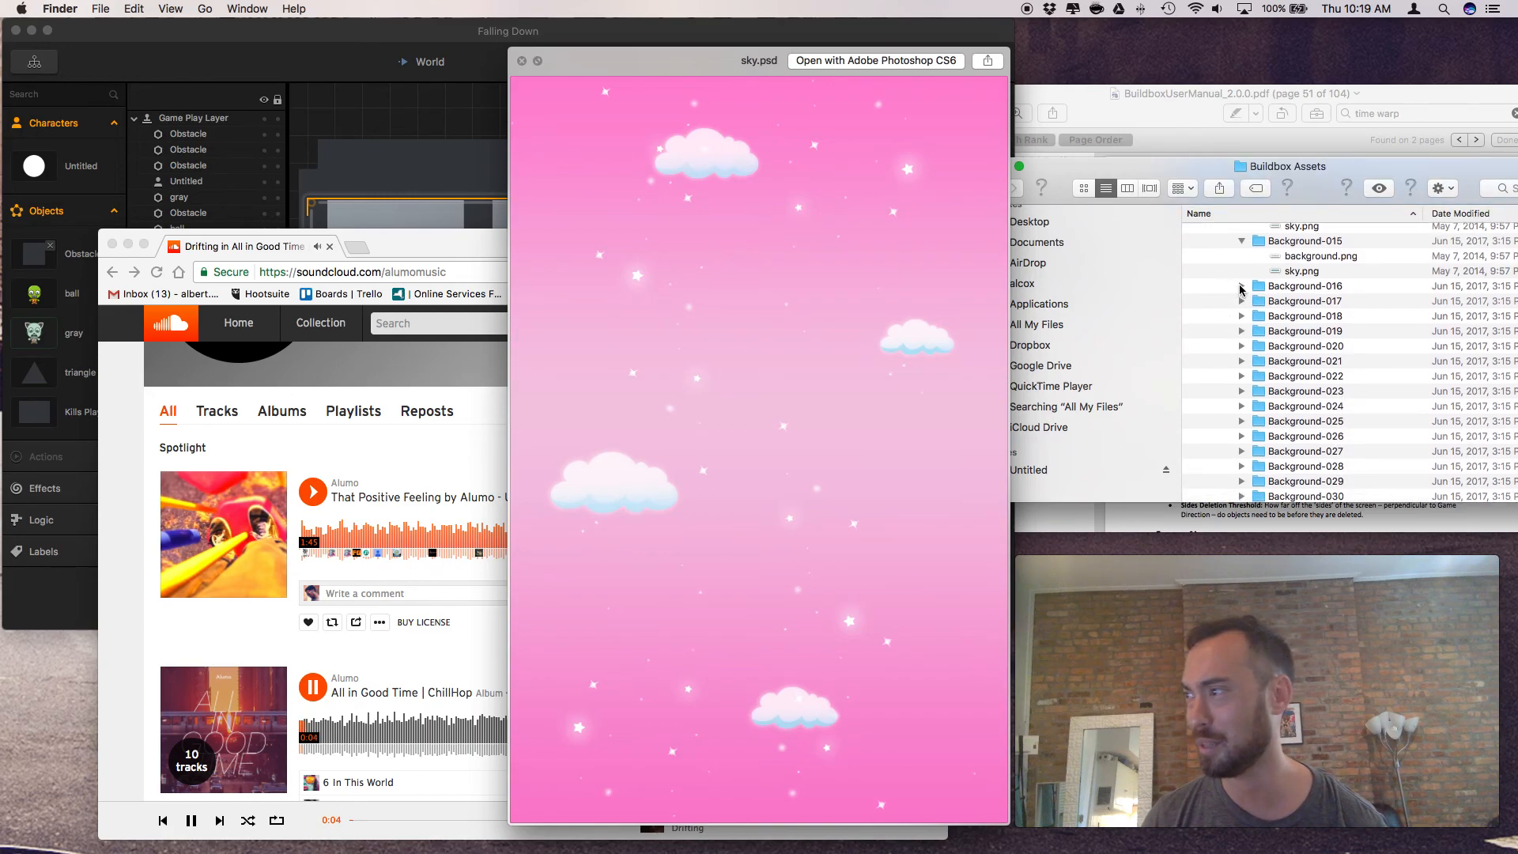
pyautogui.click(1241, 287)
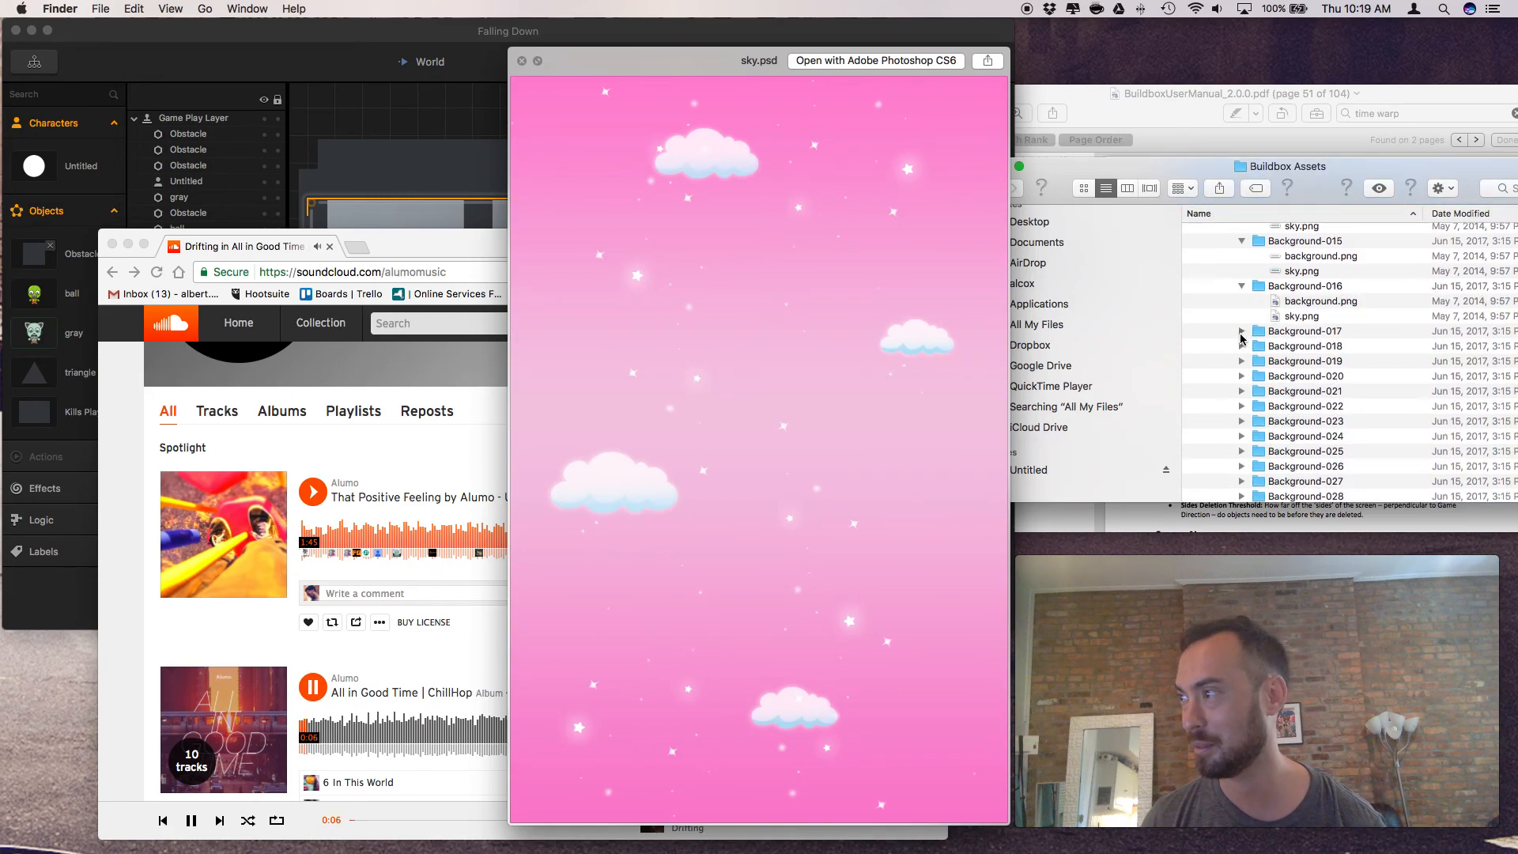
pyautogui.click(1241, 332)
pyautogui.click(1287, 303)
pyautogui.press('space')
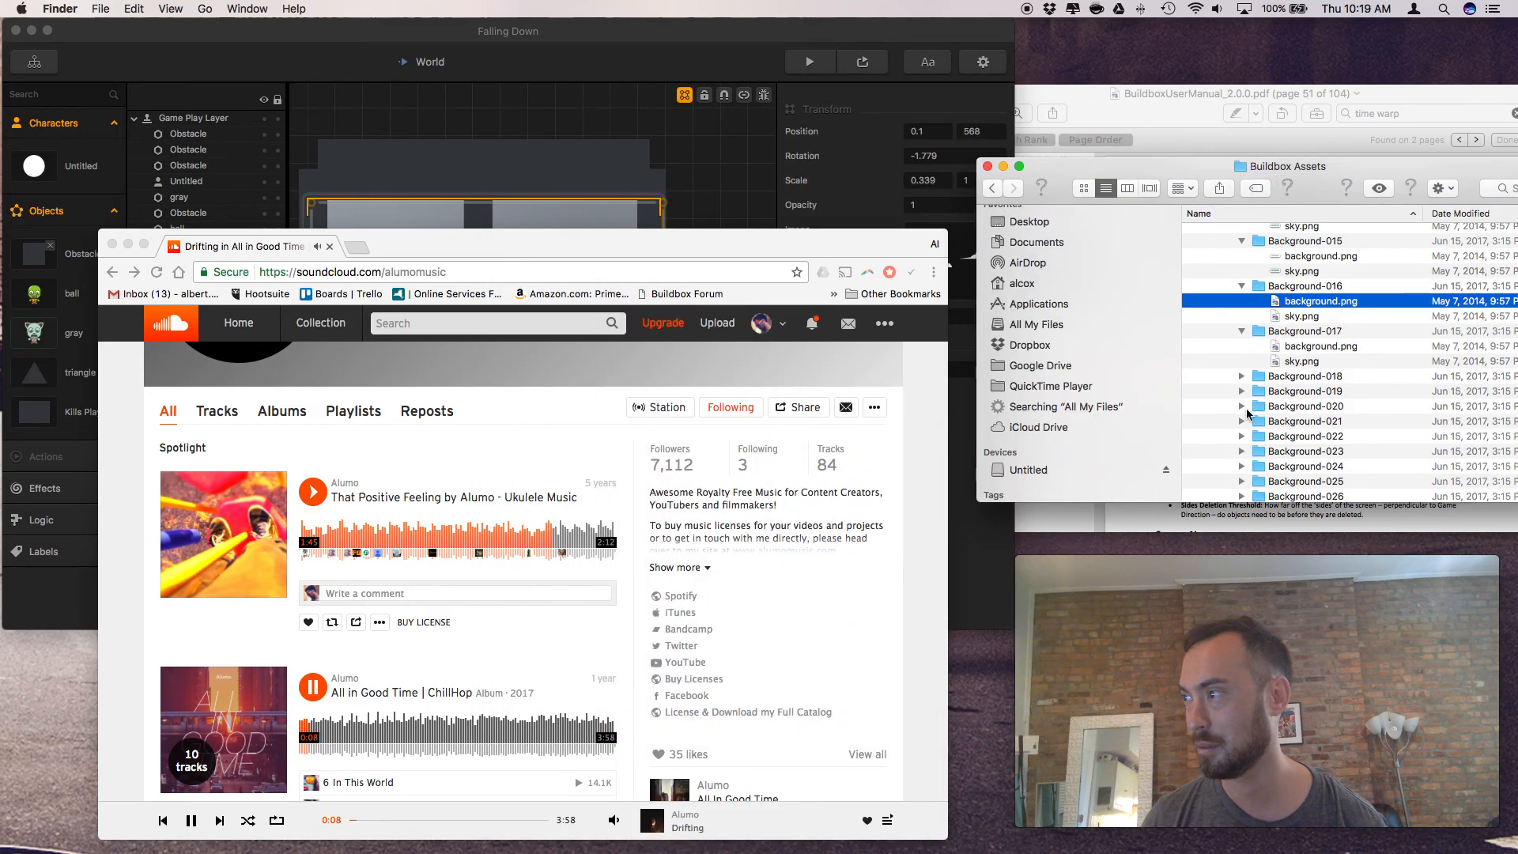
pyautogui.press('space')
pyautogui.press('space')
# Go to the end of Backgrounds (250) and expand the folders Background-250 back through Background-243 to examine their image files
pyautogui.scroll(-3, 1238, 387)
pyautogui.scroll(-15, 1238, 387)
pyautogui.scroll(-20, 1238, 387)
pyautogui.scroll(-20, 1238, 388)
pyautogui.scroll(-11, 1238, 387)
pyautogui.scroll(-3, 1238, 387)
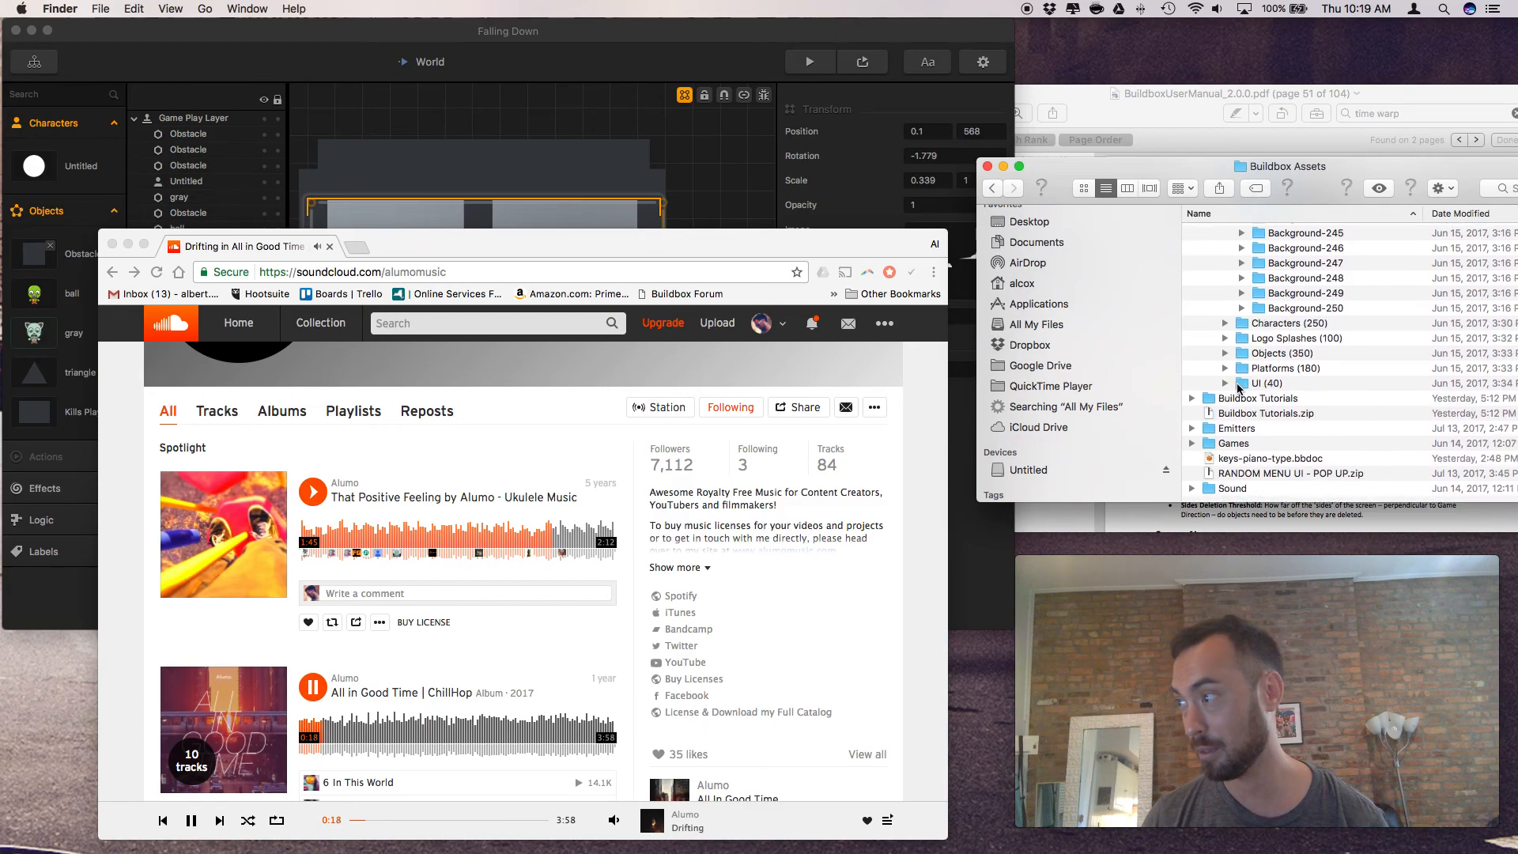
pyautogui.scroll(3, 1236, 387)
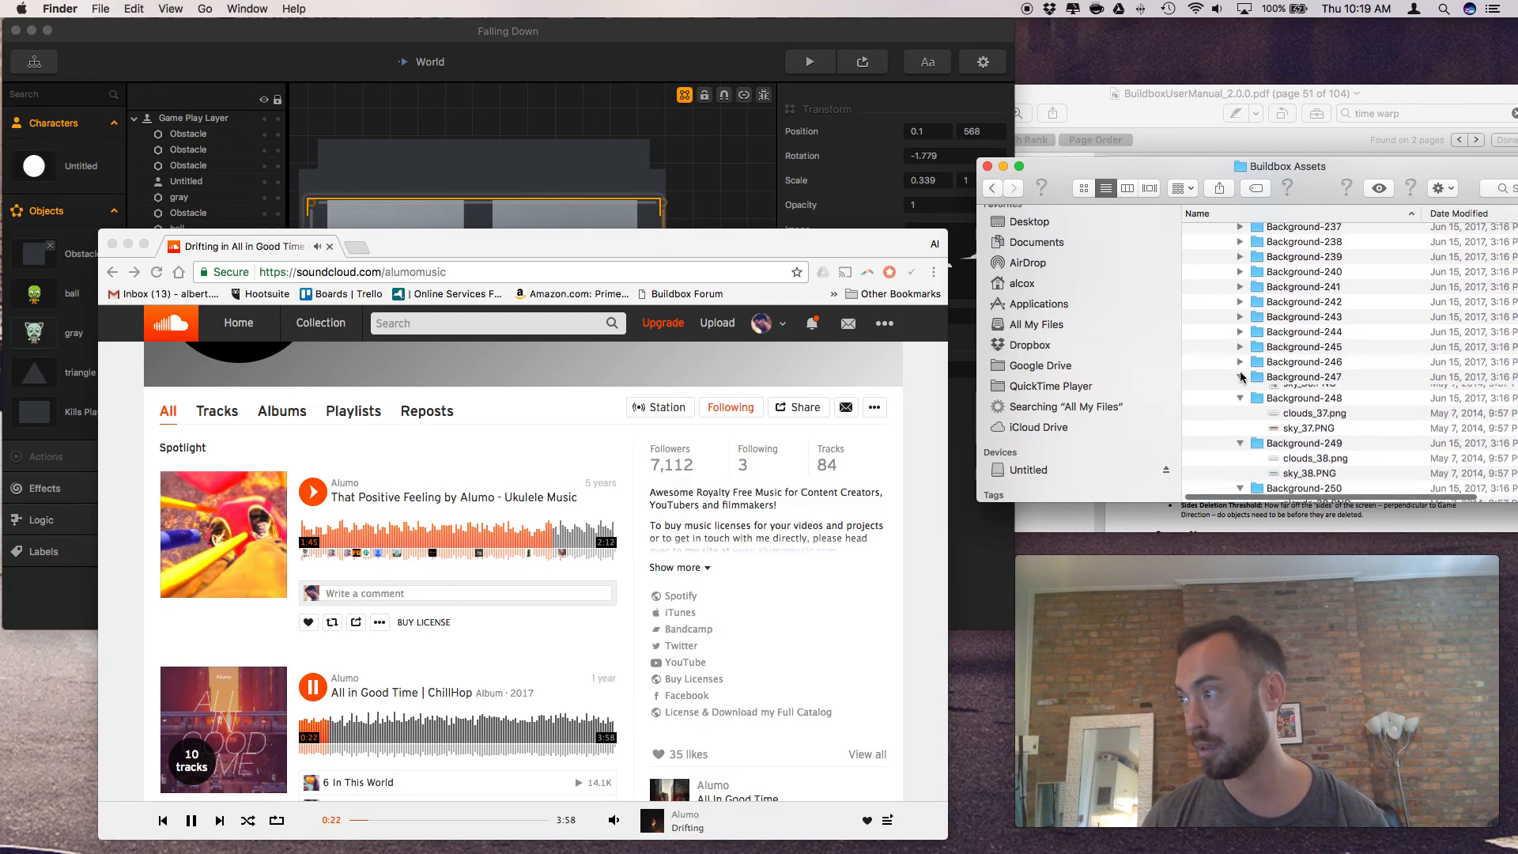
pyautogui.click(1239, 362)
pyautogui.click(1239, 346)
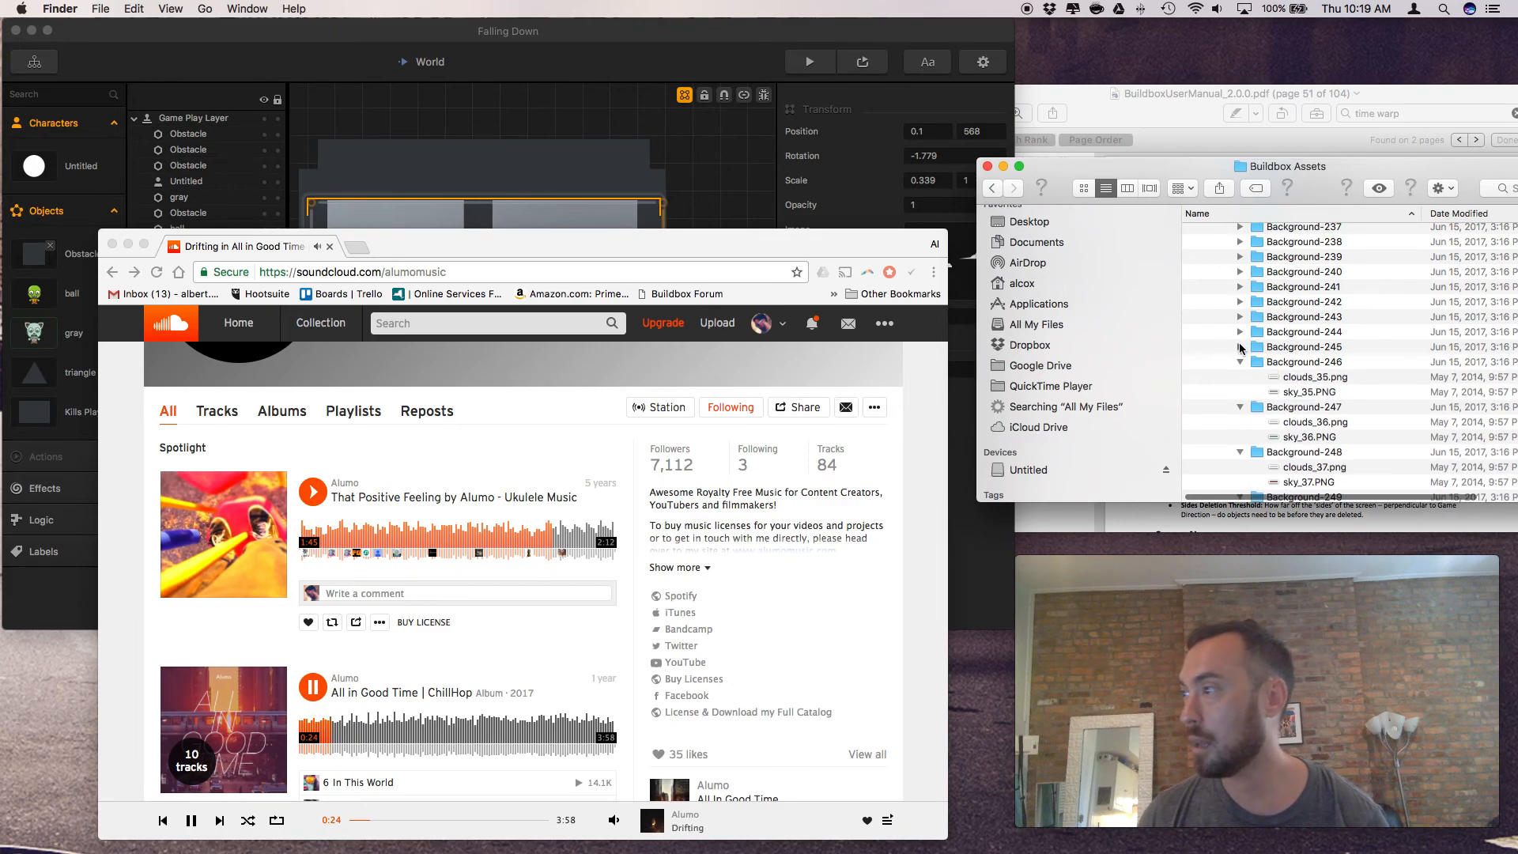
pyautogui.click(1239, 331)
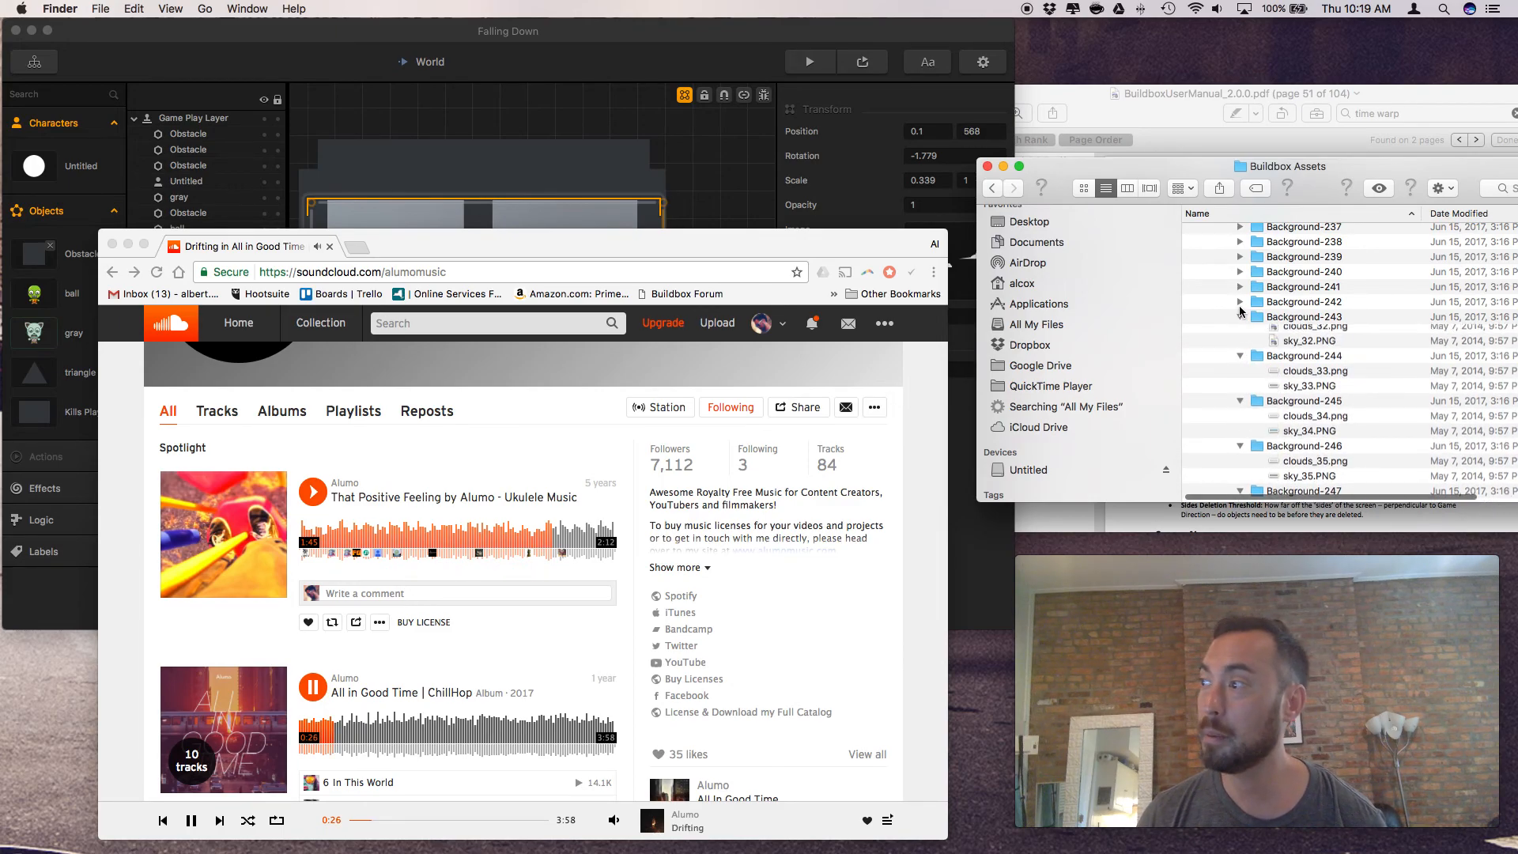
# Expand the folders Background-242 back through Background-237 to examine their image files
pyautogui.click(1239, 287)
pyautogui.click(1240, 271)
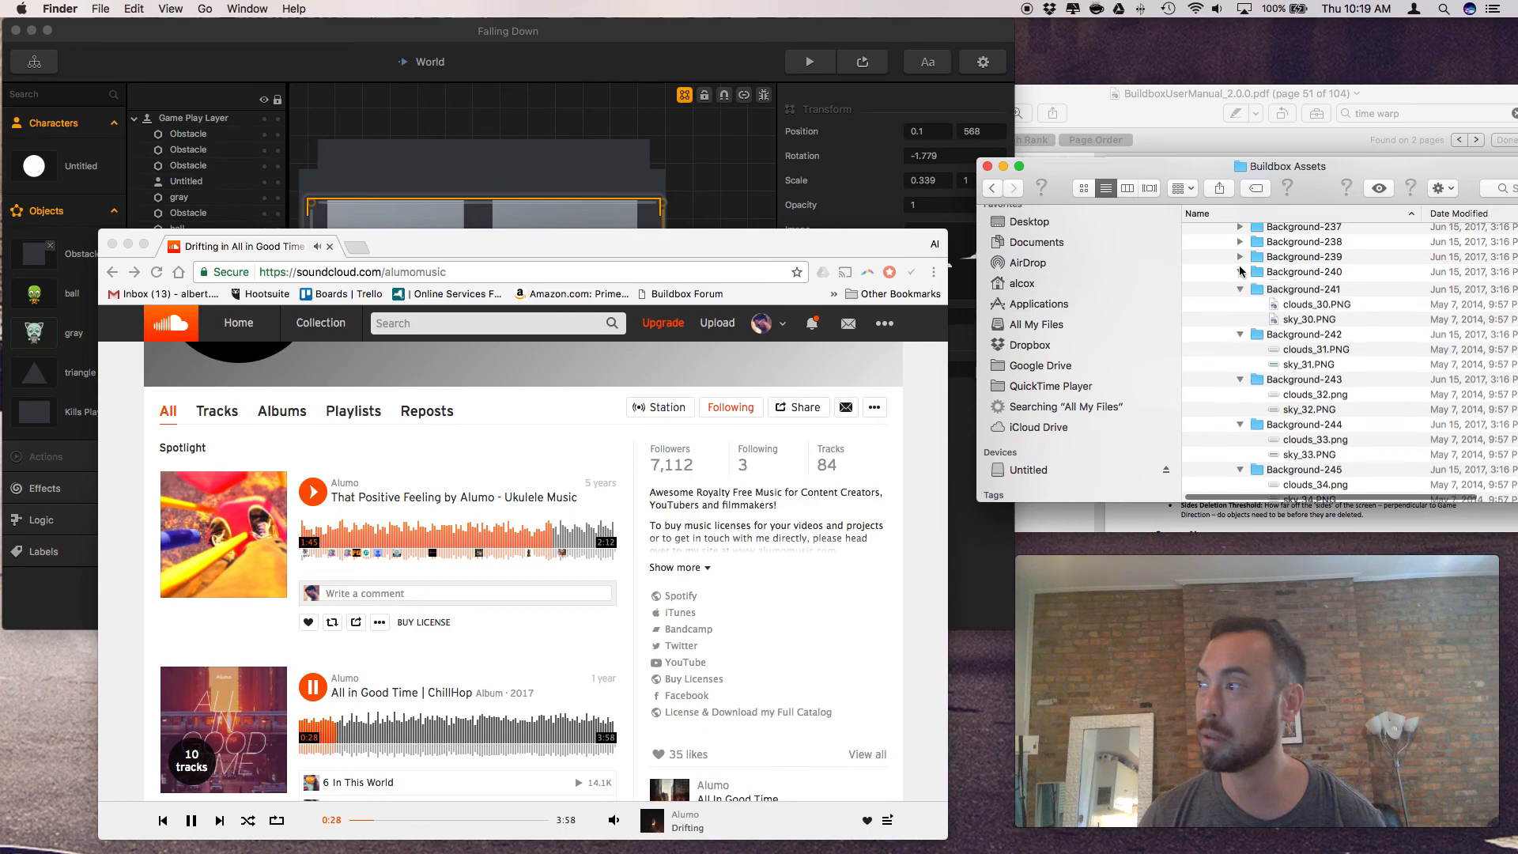
pyautogui.click(1239, 257)
pyautogui.click(1239, 242)
pyautogui.click(1239, 227)
# Expand the folders Background-236 back through Background-224 to look for suitable background images
pyautogui.scroll(5, 1229, 317)
pyautogui.scroll(3, 1229, 352)
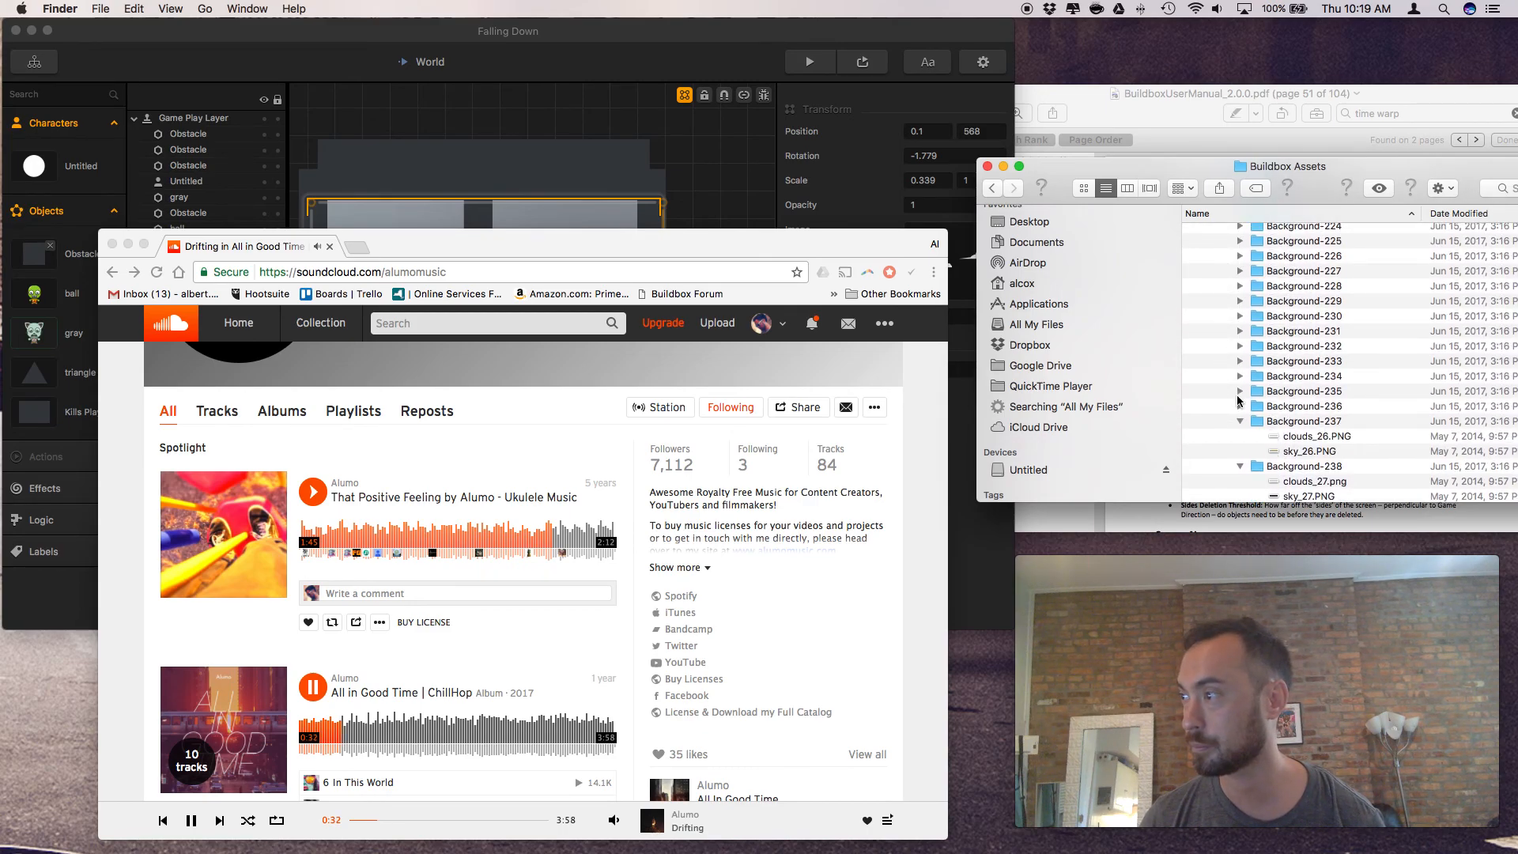
pyautogui.click(1240, 310)
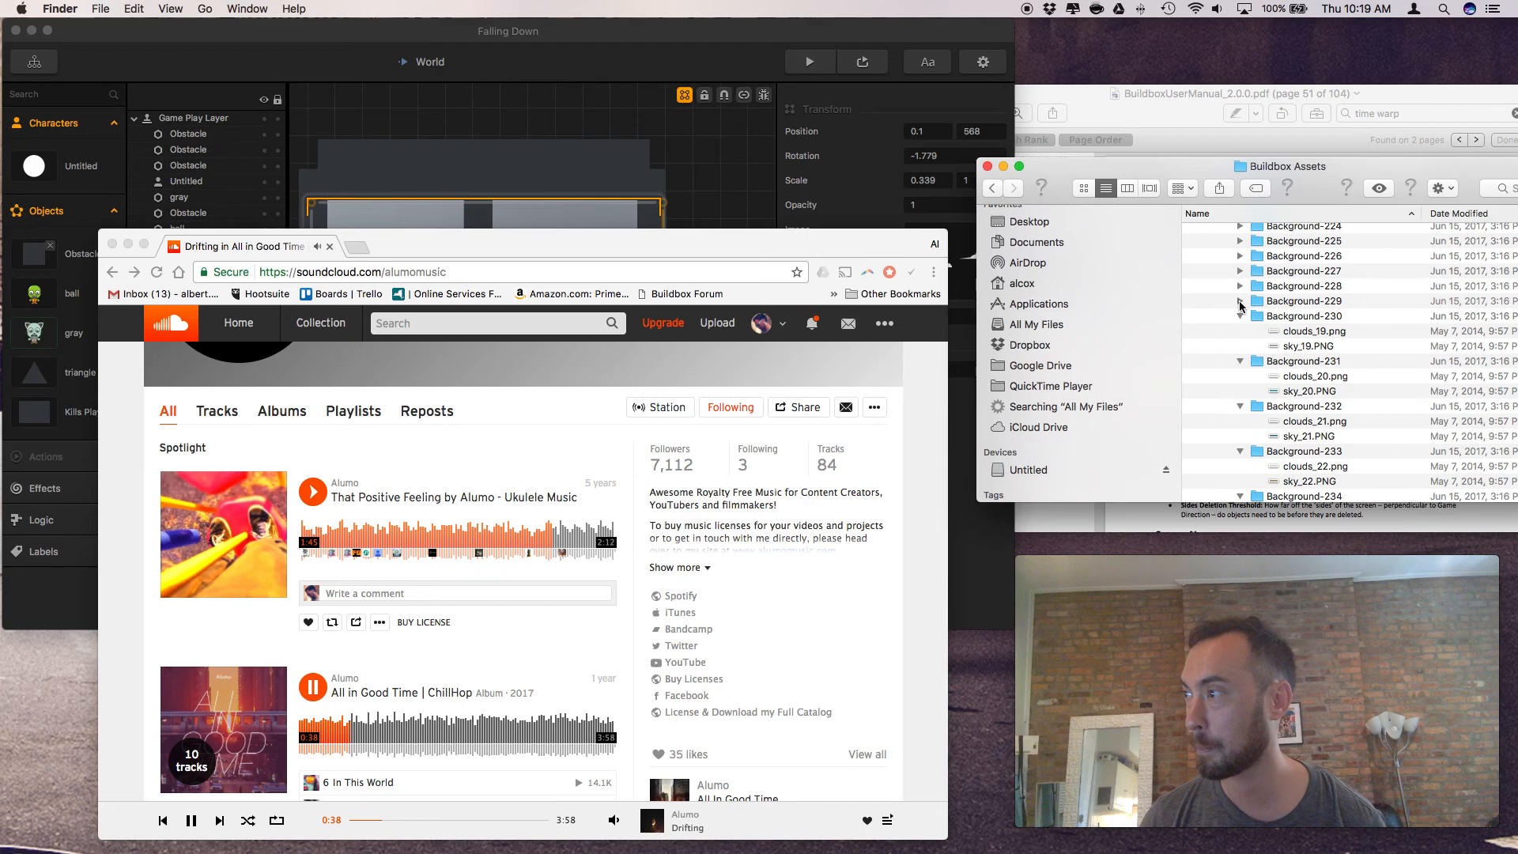
pyautogui.click(1240, 286)
pyautogui.click(1240, 270)
pyautogui.click(1240, 256)
pyautogui.click(1239, 241)
pyautogui.click(1239, 227)
# Expand the folders Background-223 back through Background-212 to examine their image files
pyautogui.scroll(5, 1242, 348)
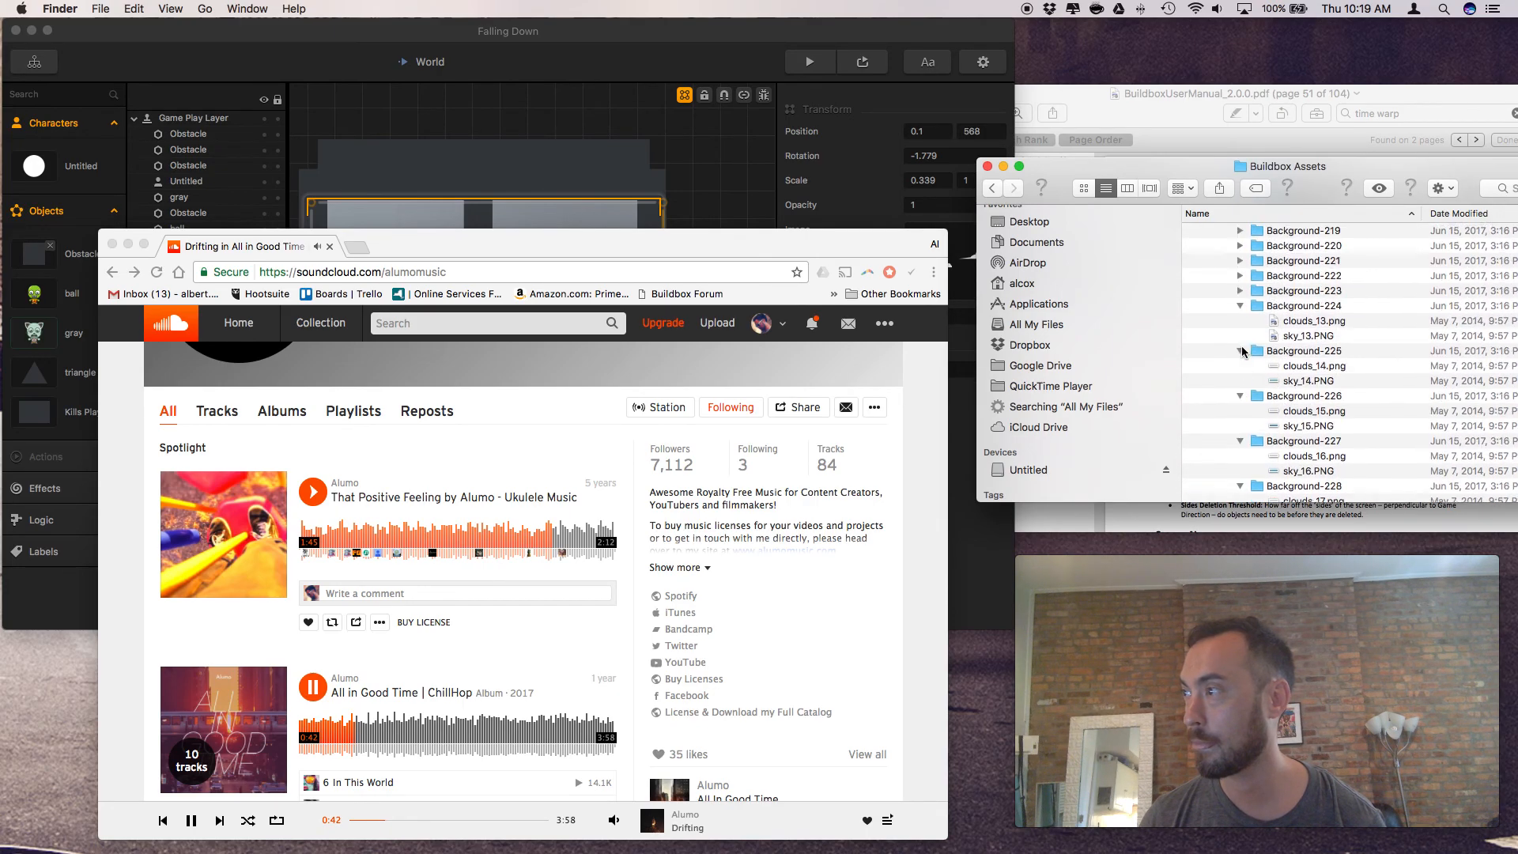
pyautogui.scroll(1, 1240, 380)
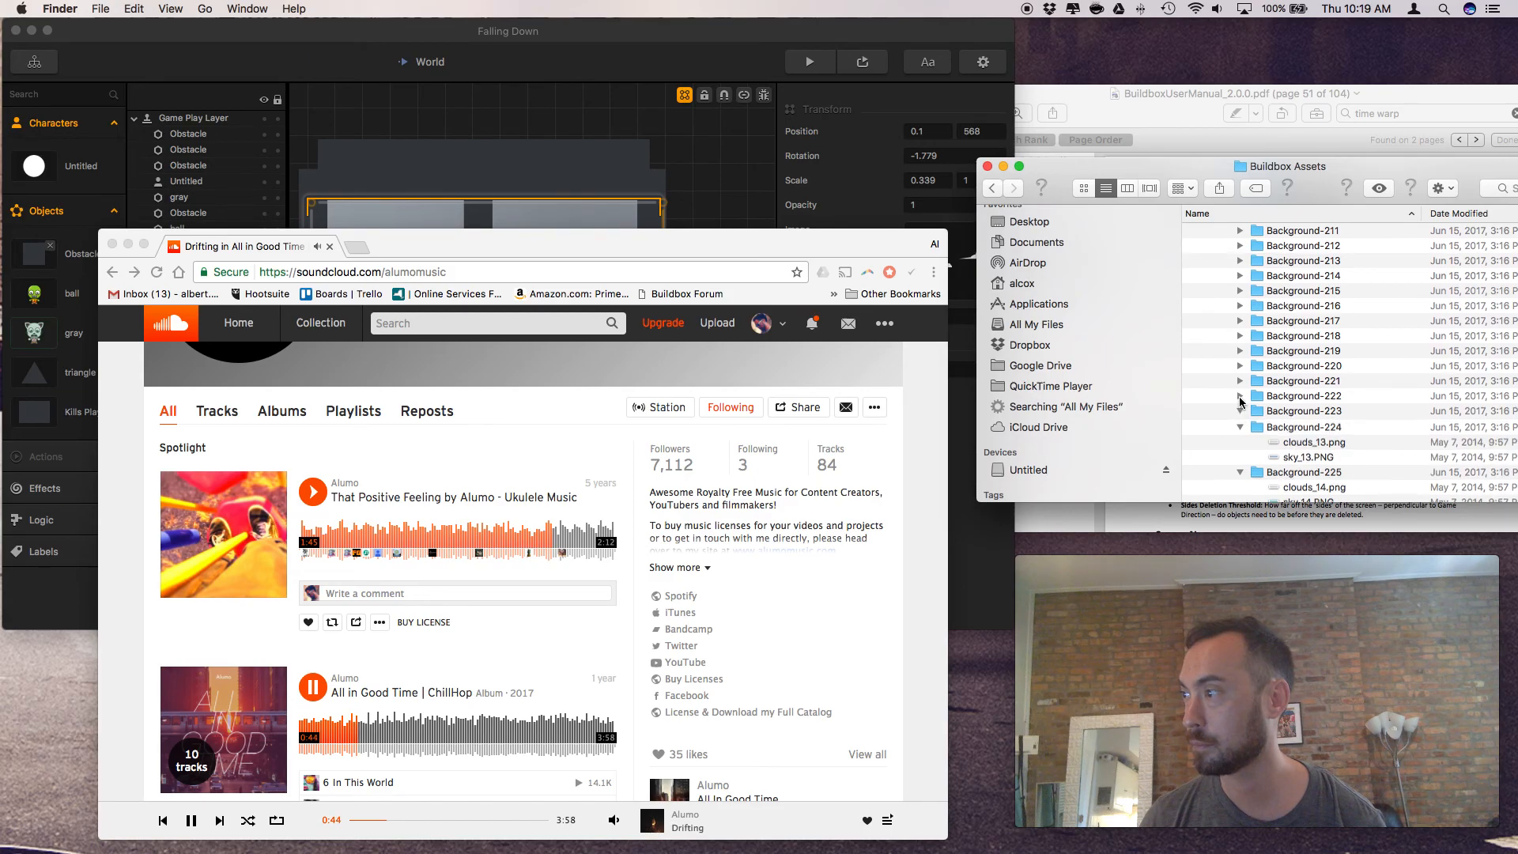
pyautogui.click(1240, 366)
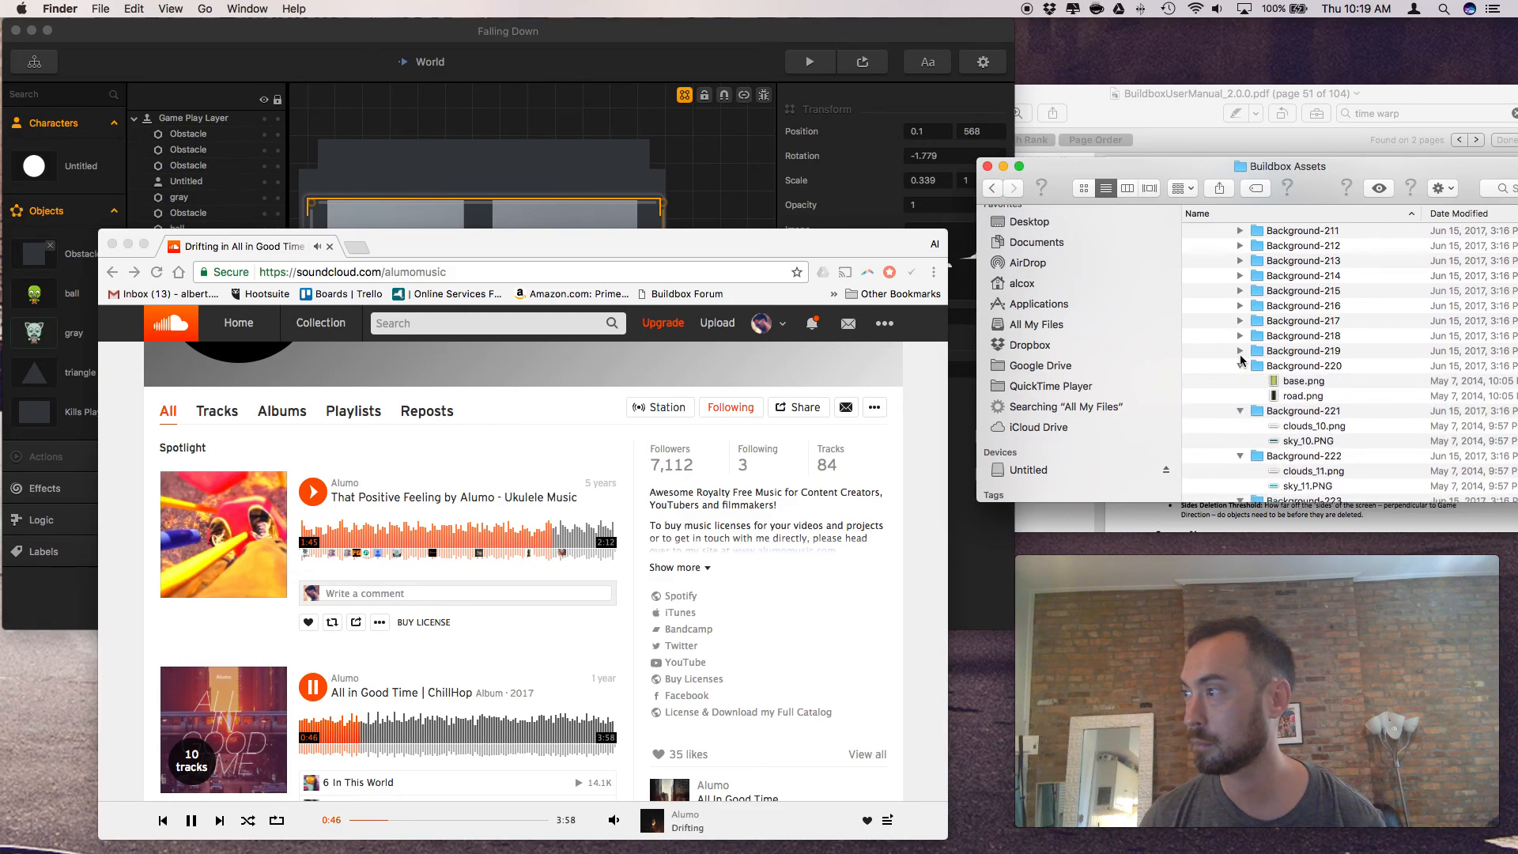
pyautogui.click(1240, 306)
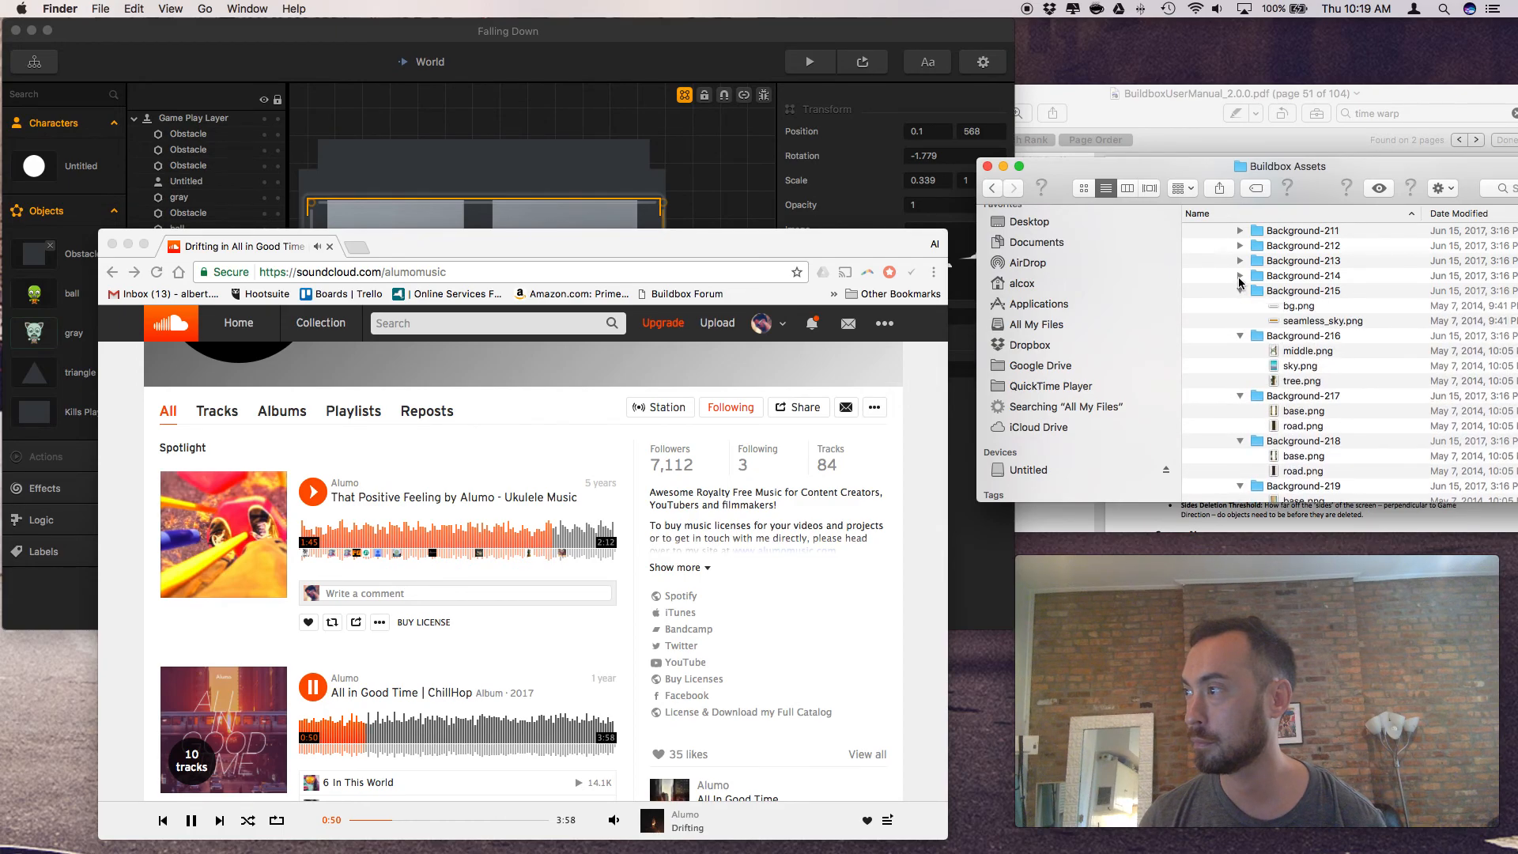
pyautogui.click(1239, 290)
pyautogui.click(1239, 276)
pyautogui.click(1240, 261)
# Expand the folders Background-211 back through Background-208 to examine their image files
pyautogui.scroll(5, 1237, 379)
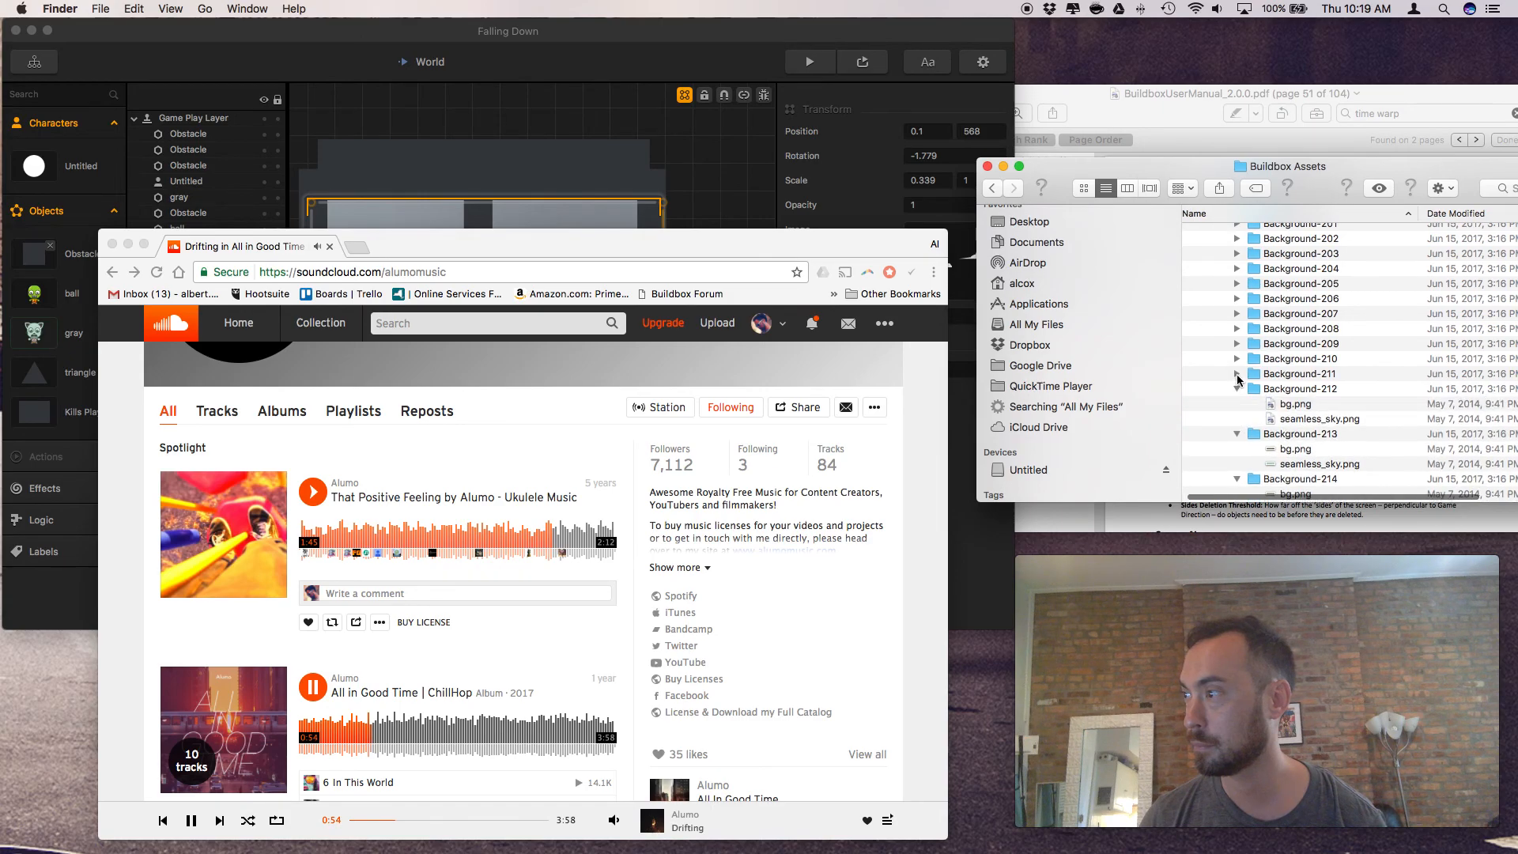
pyautogui.click(1239, 373)
pyautogui.click(1238, 358)
pyautogui.click(1237, 339)
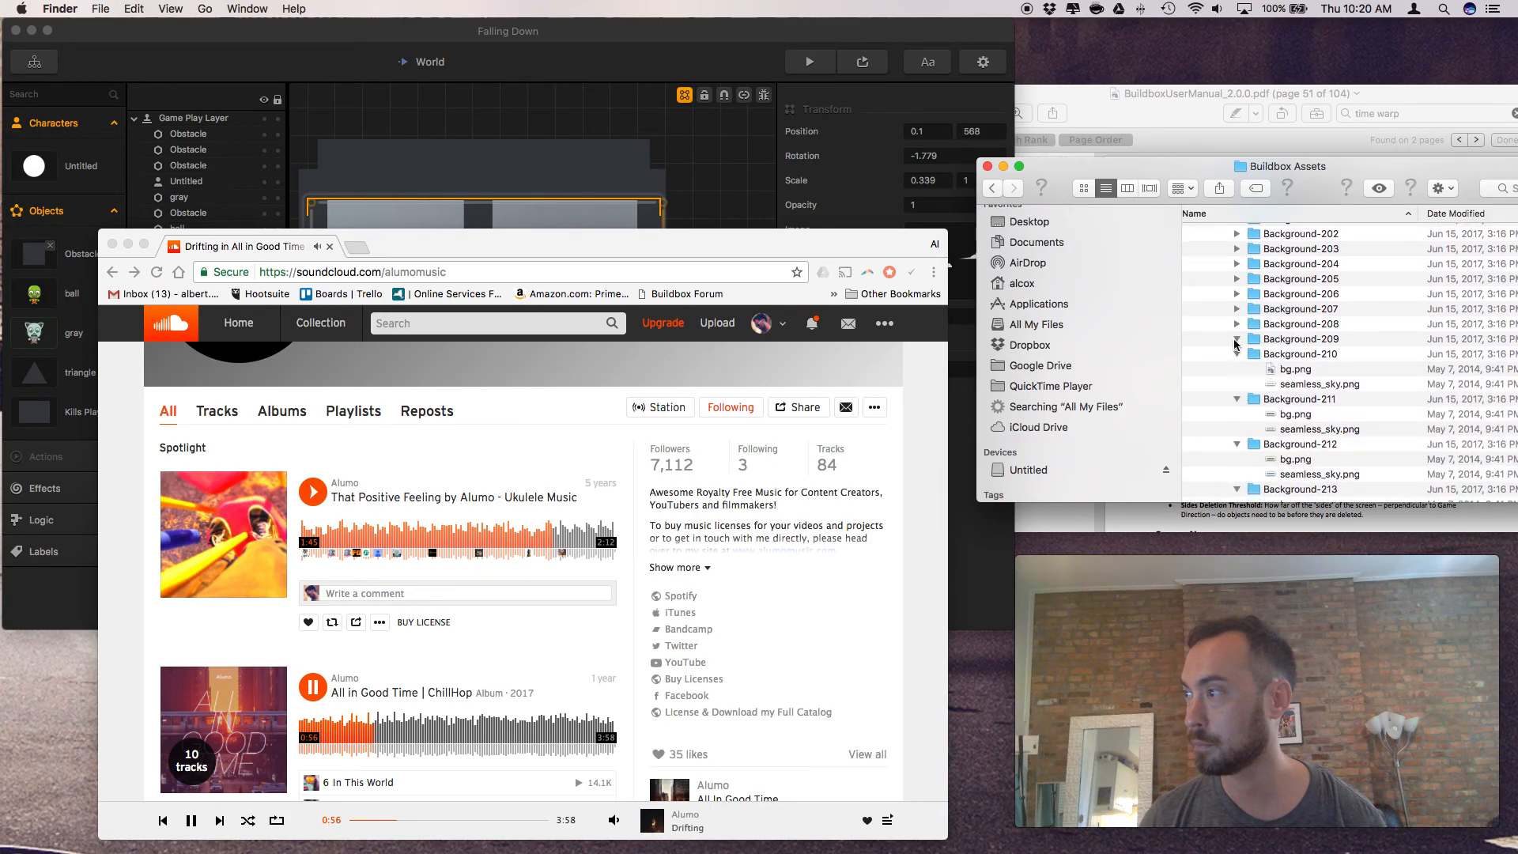
pyautogui.click(1237, 324)
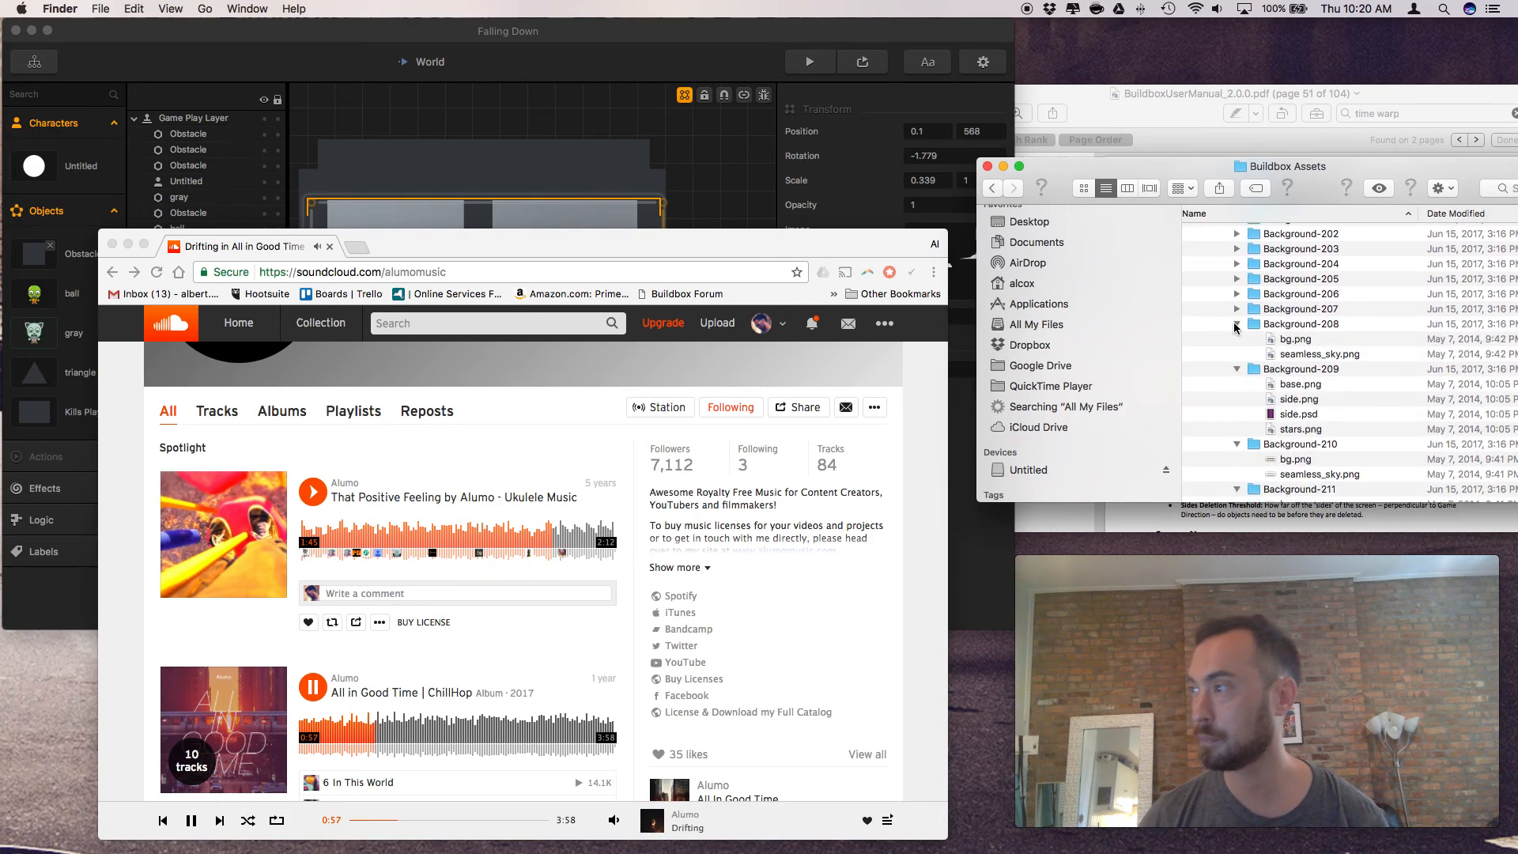
# Preview side.png, side.psd and stars.png from Background-209, select base.png and close the image preview
pyautogui.click(1297, 400)
pyautogui.press('space')
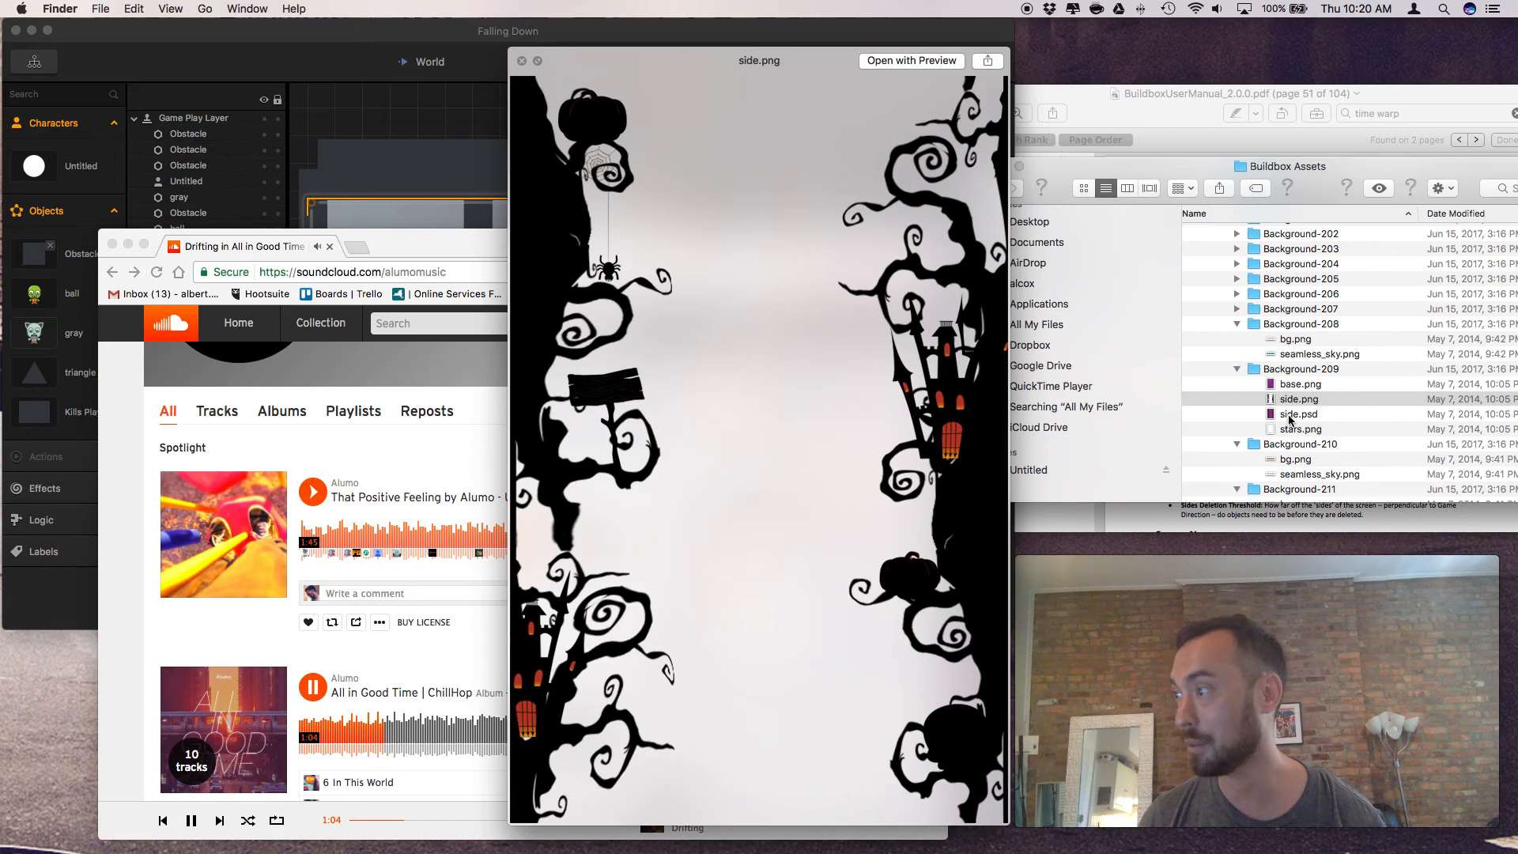
pyautogui.click(1290, 414)
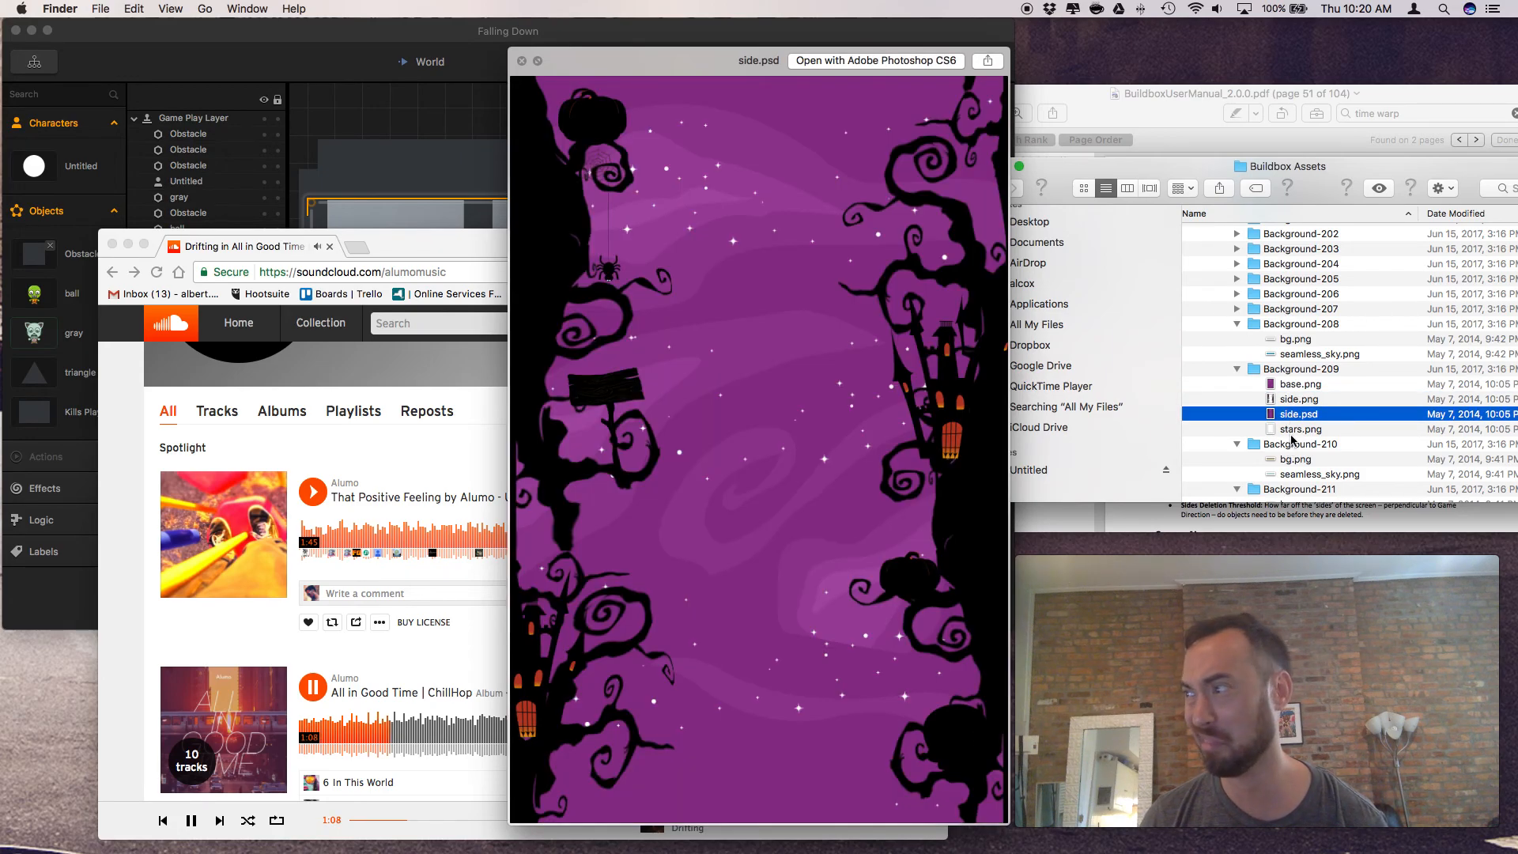
pyautogui.click(1293, 433)
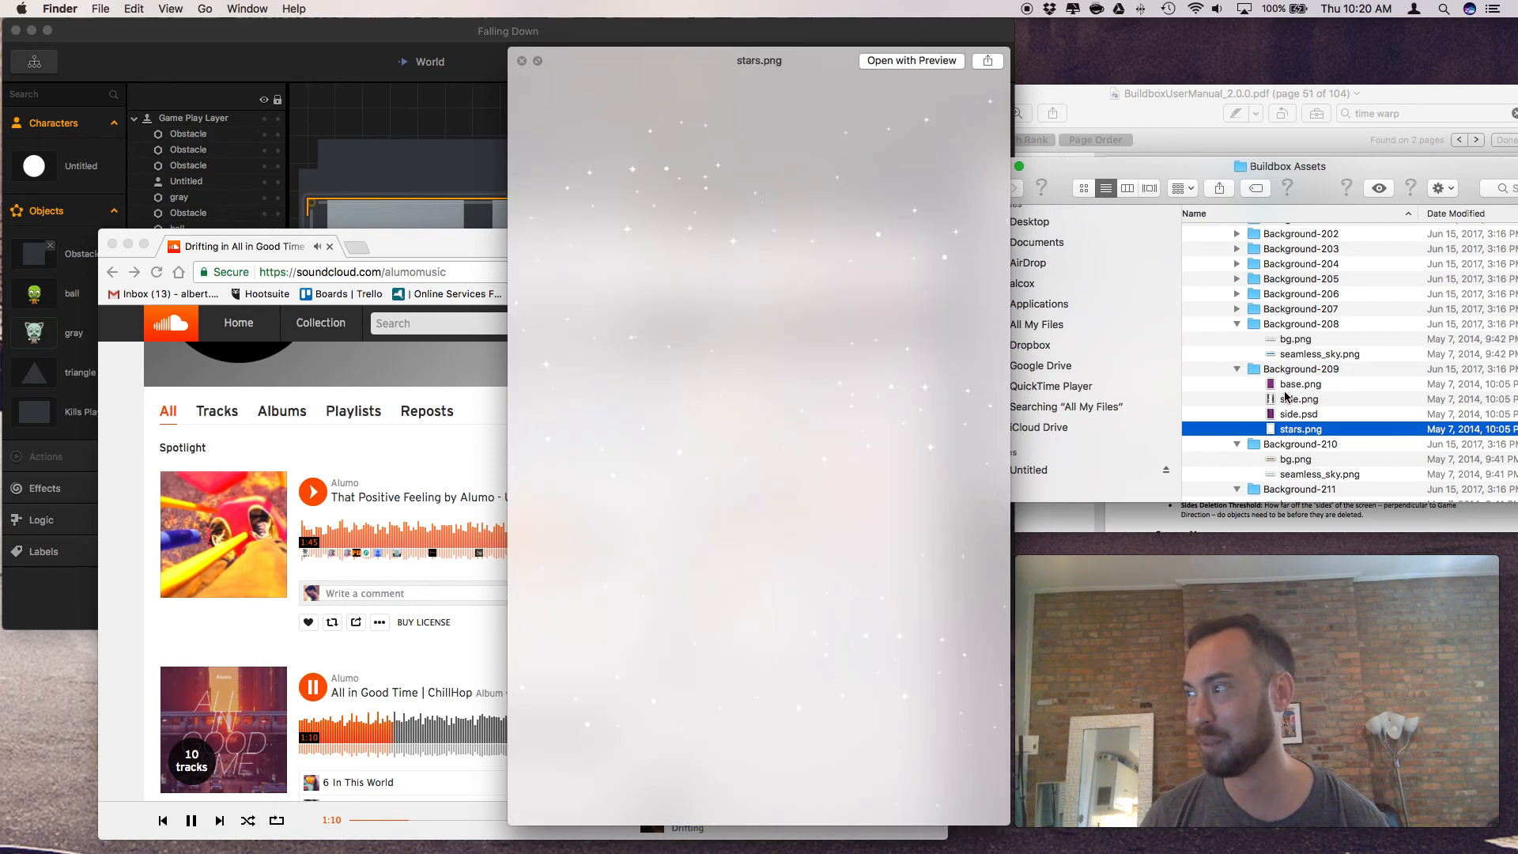
pyautogui.click(1286, 373)
pyautogui.click(1285, 385)
pyautogui.press('space')
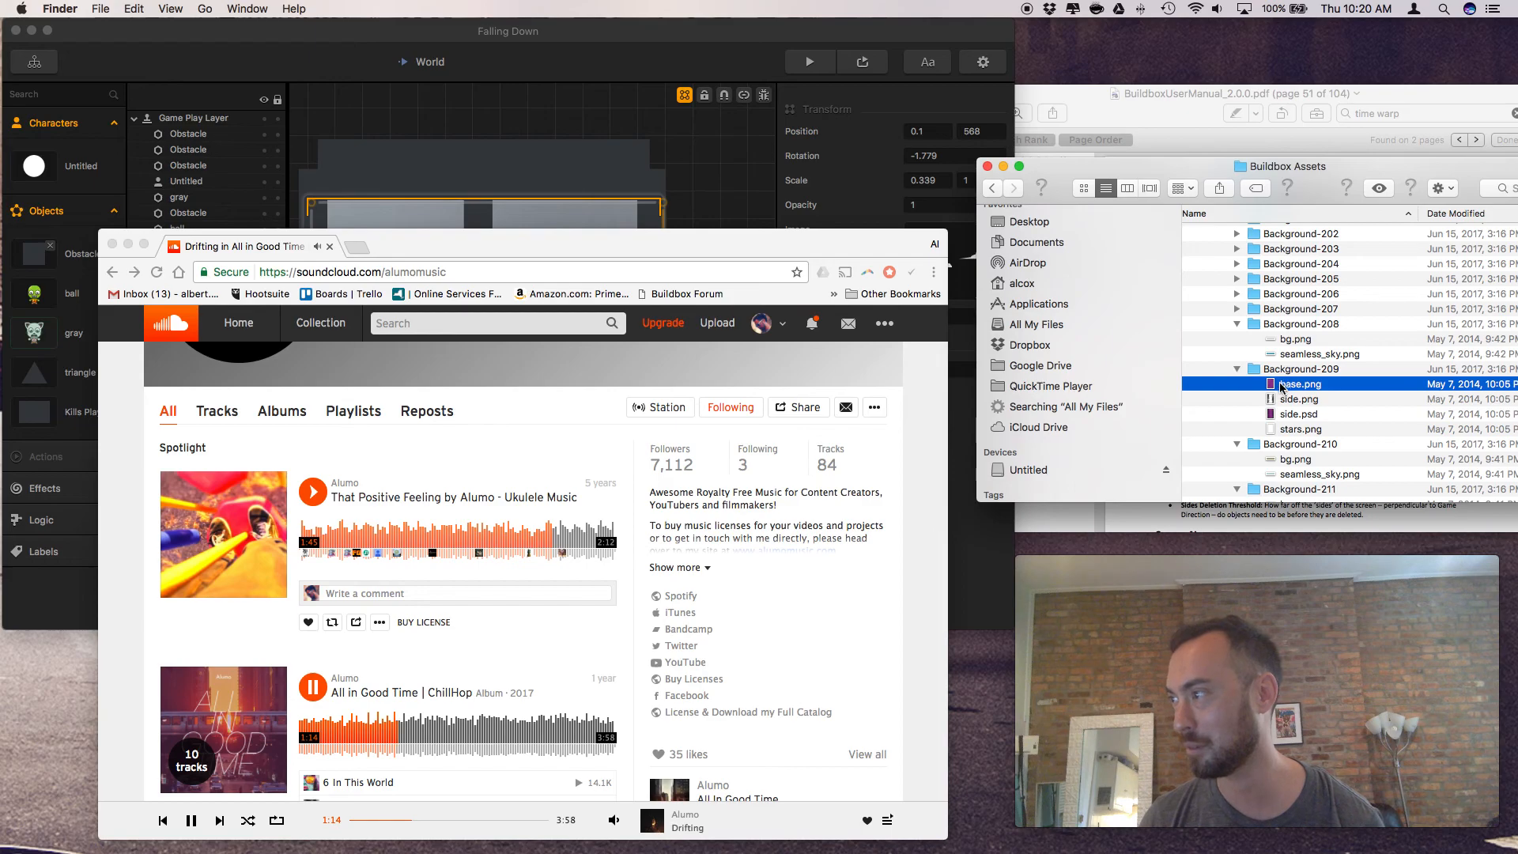
# Expand the folders Background-207 back through Background-202 to examine their image files
pyautogui.scroll(5, 1271, 412)
pyautogui.click(1238, 456)
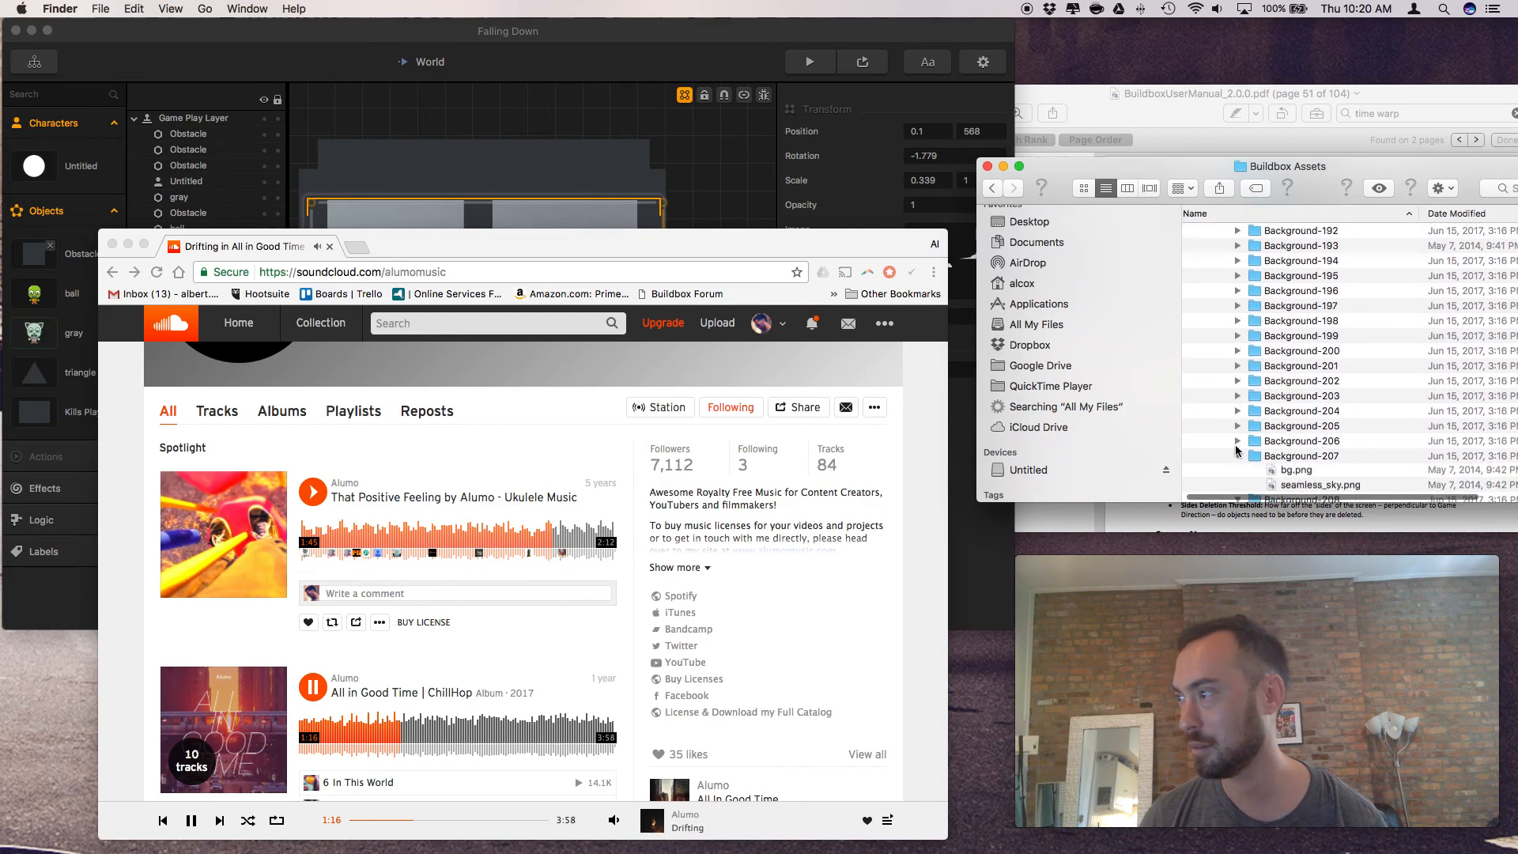
pyautogui.click(1238, 441)
pyautogui.click(1238, 425)
pyautogui.click(1238, 410)
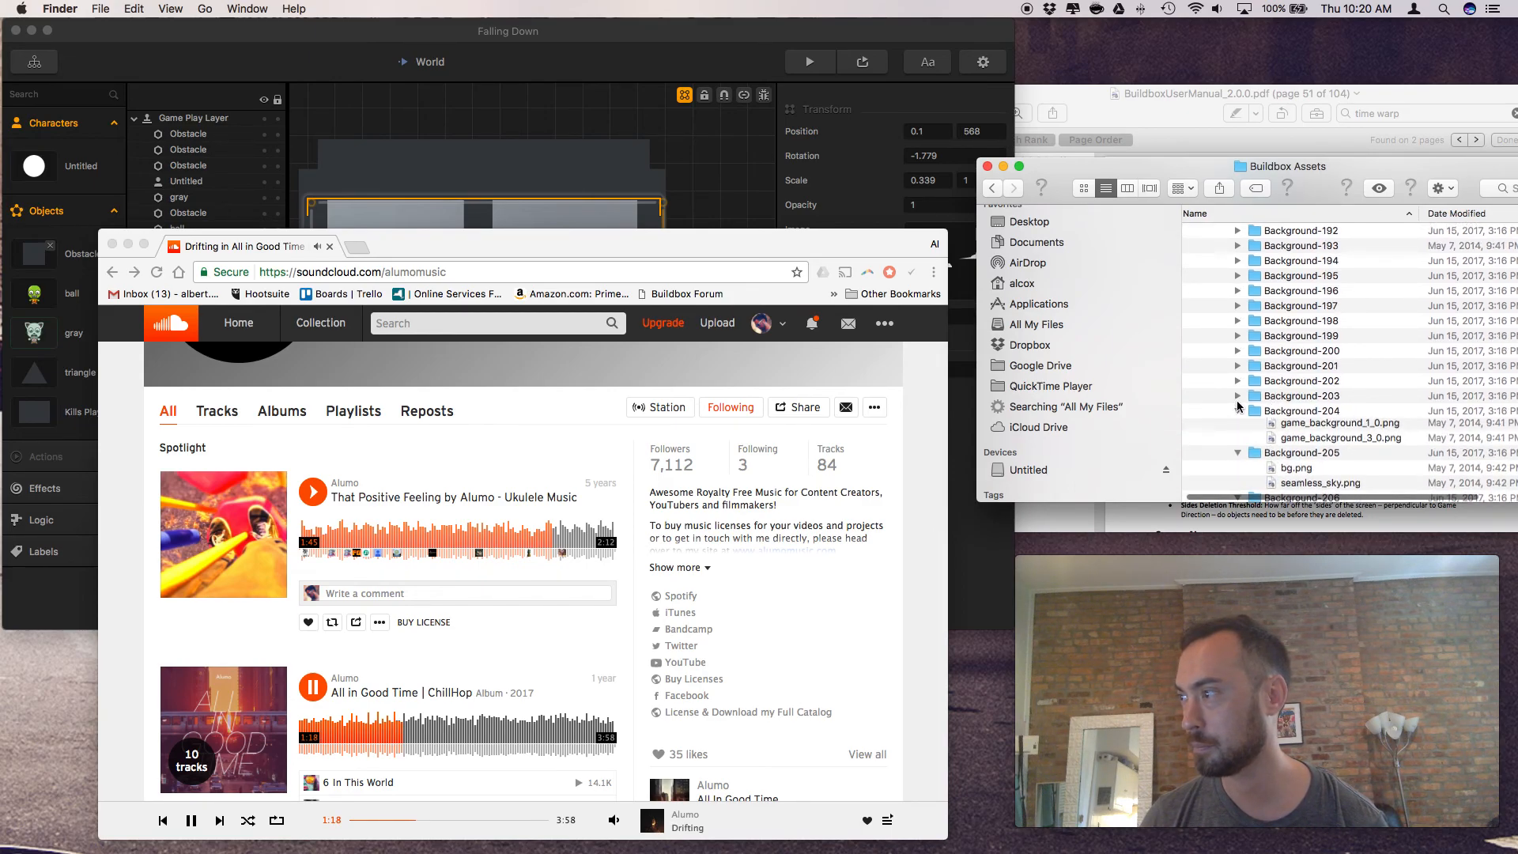
pyautogui.click(1238, 395)
pyautogui.click(1238, 380)
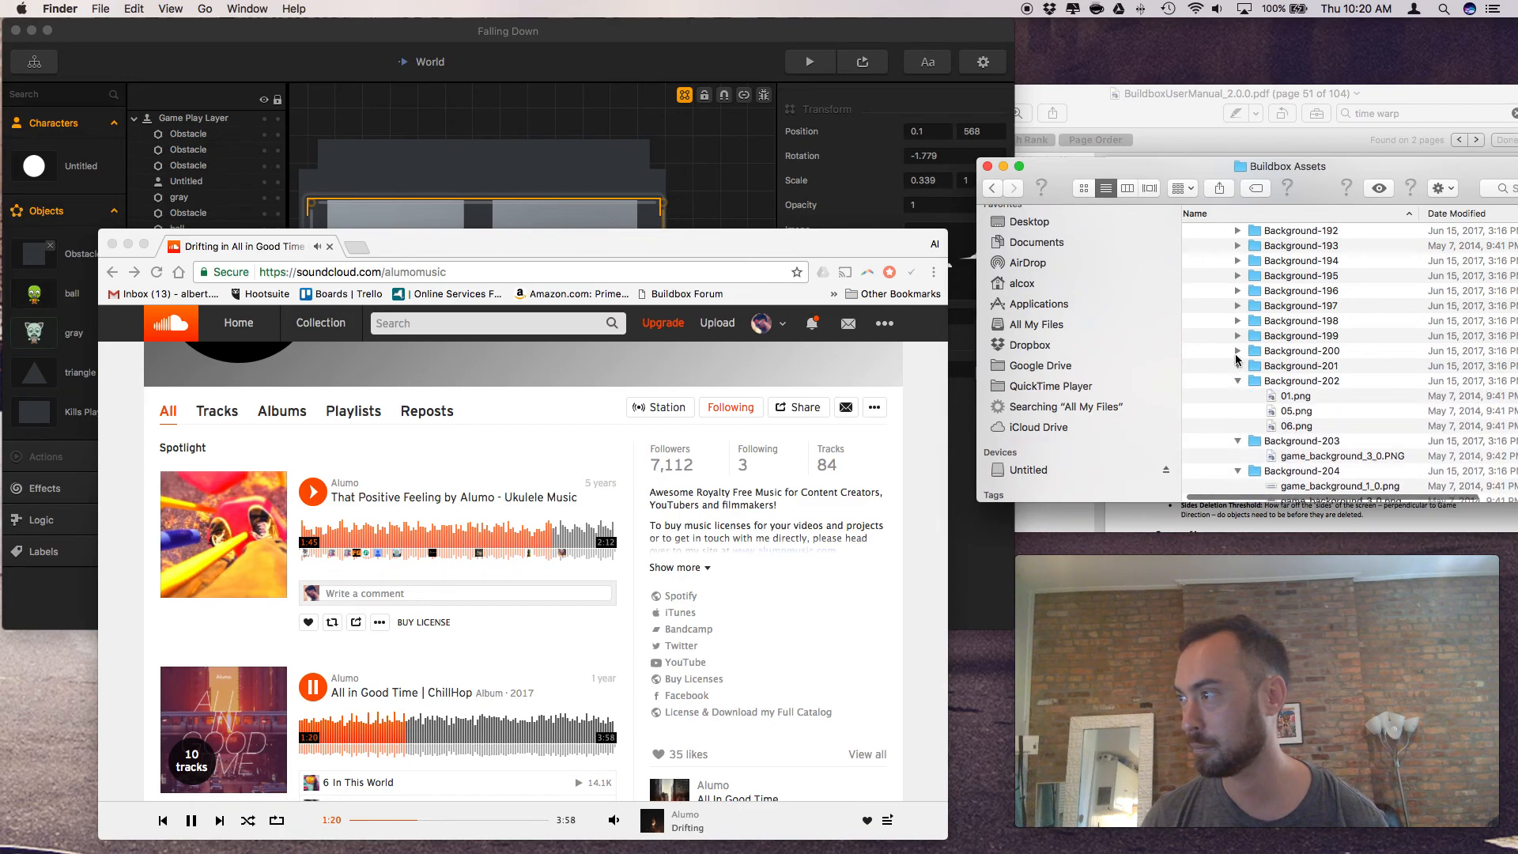
# Expand the folders Background-201 back through Background-193 to look for suitable background images
pyautogui.click(1238, 365)
pyautogui.click(1238, 350)
pyautogui.click(1238, 336)
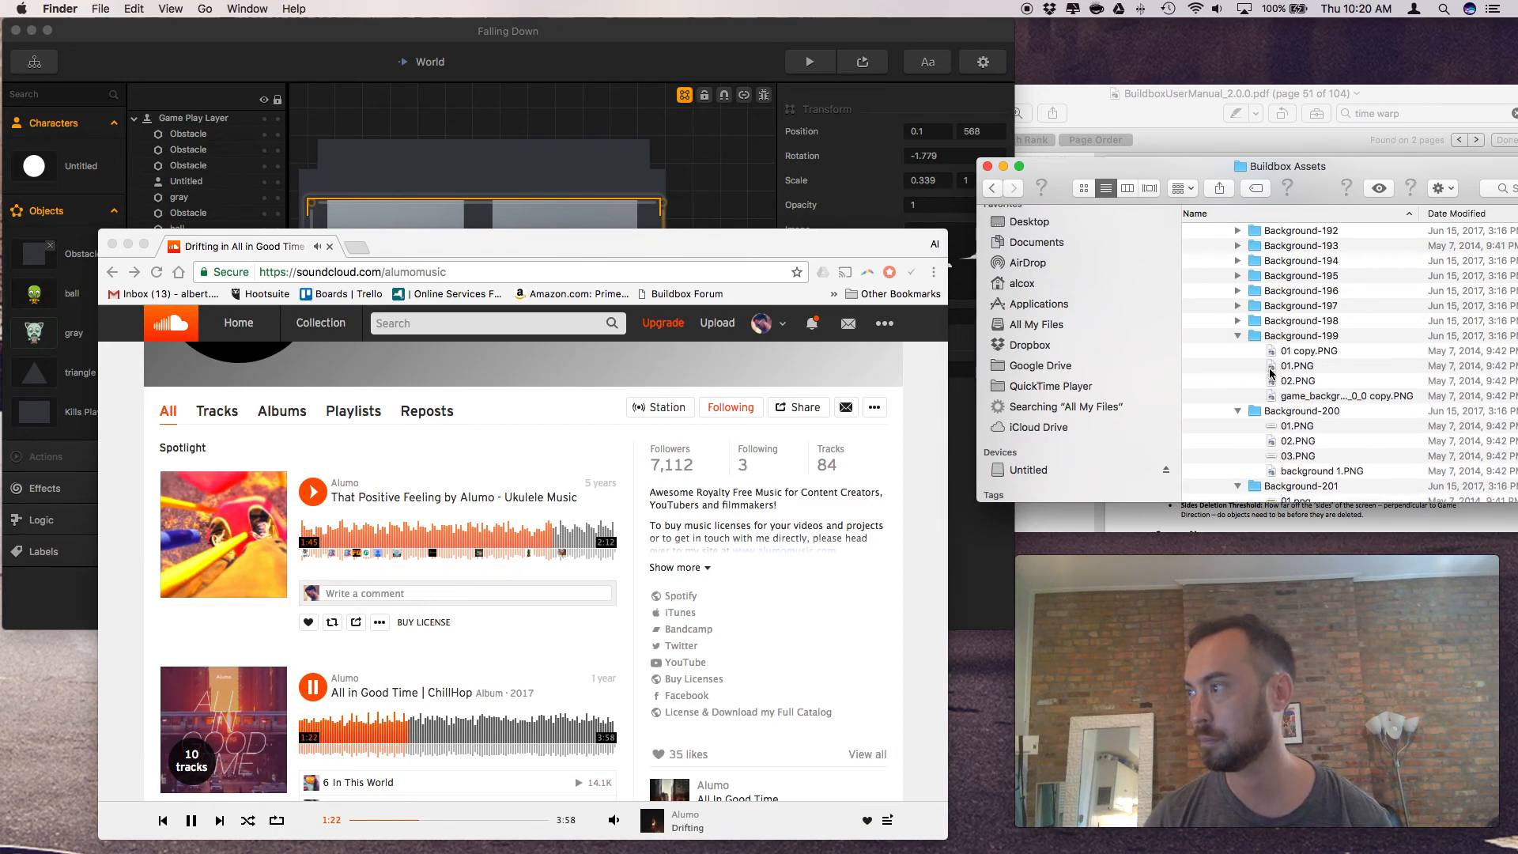
pyautogui.click(1238, 320)
pyautogui.click(1238, 305)
pyautogui.click(1238, 290)
pyautogui.click(1238, 275)
pyautogui.click(1238, 260)
pyautogui.click(1238, 245)
# Expand the folders Background-192 back through Background-185 to examine their image files
pyautogui.scroll(4, 1233, 293)
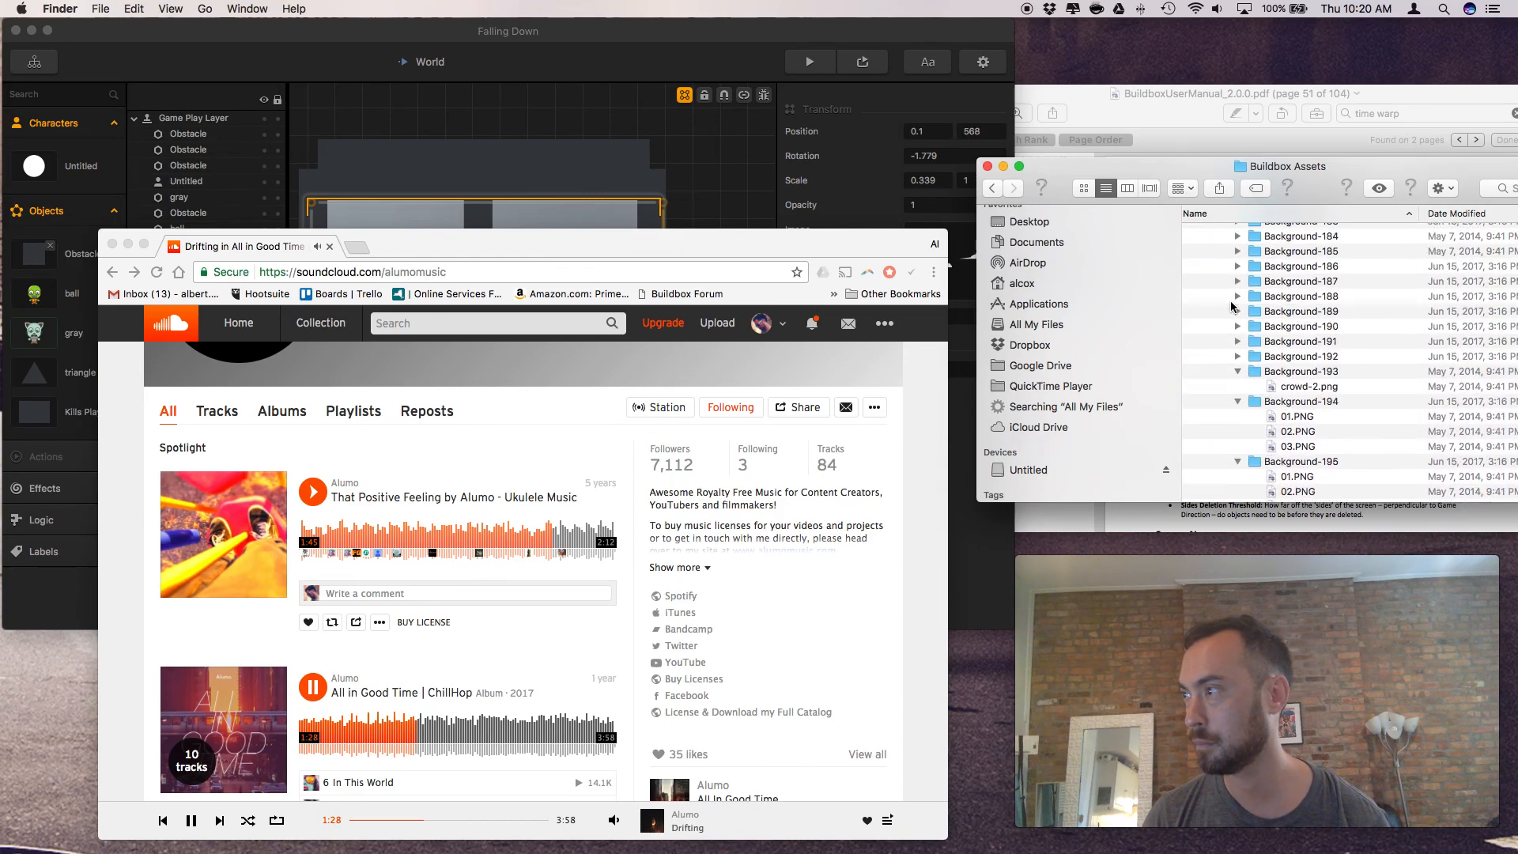
pyautogui.scroll(1, 1234, 307)
pyautogui.click(1239, 368)
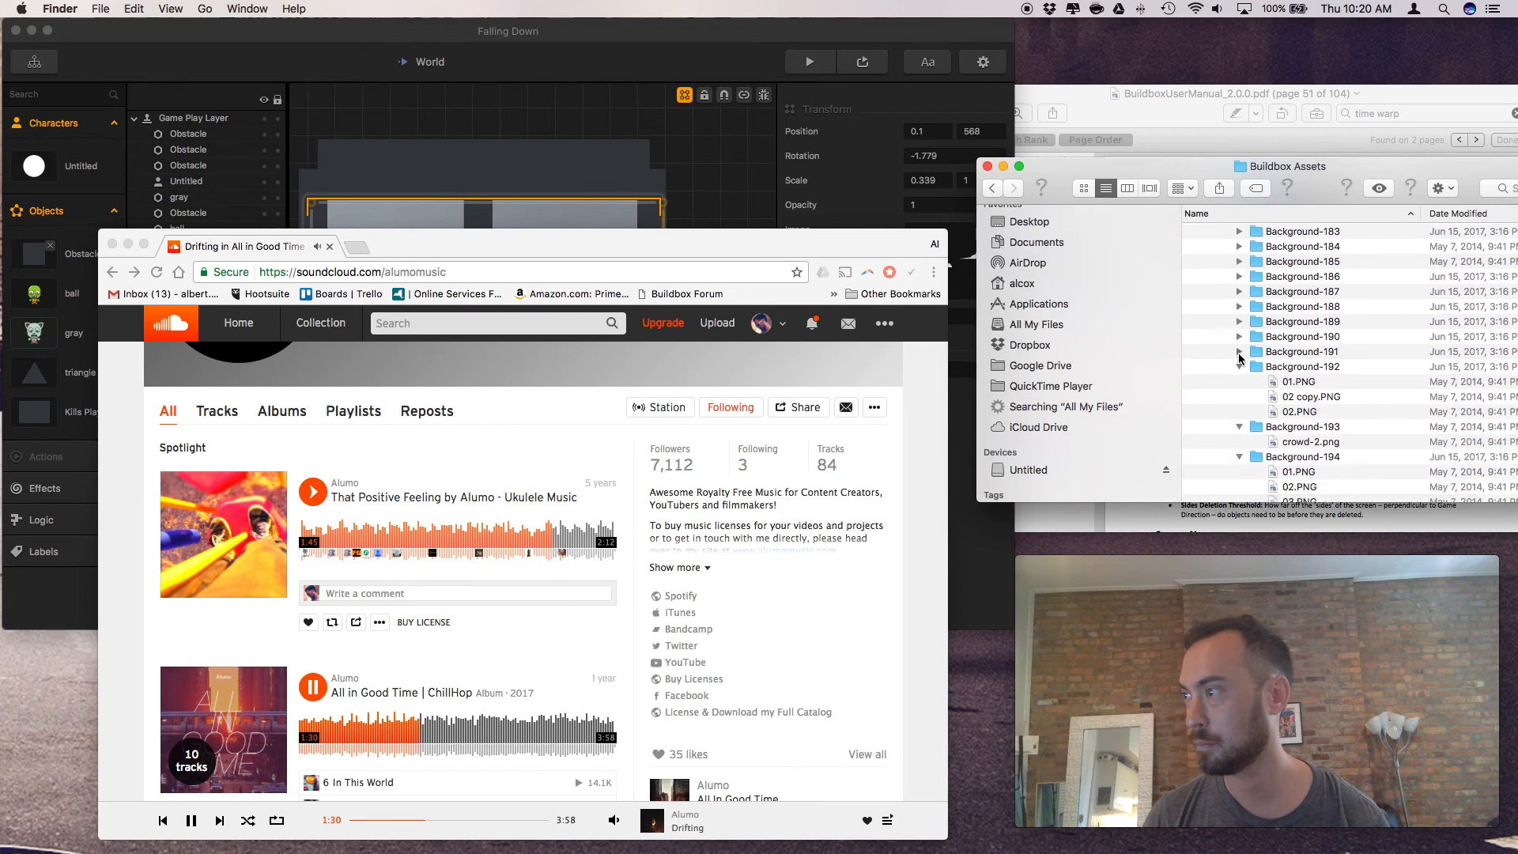
pyautogui.click(1239, 315)
pyautogui.click(1239, 300)
pyautogui.click(1239, 285)
pyautogui.click(1239, 266)
pyautogui.click(1239, 252)
# Expand the folders Background-184 back through Background-181 to examine their image files
pyautogui.scroll(6, 1240, 369)
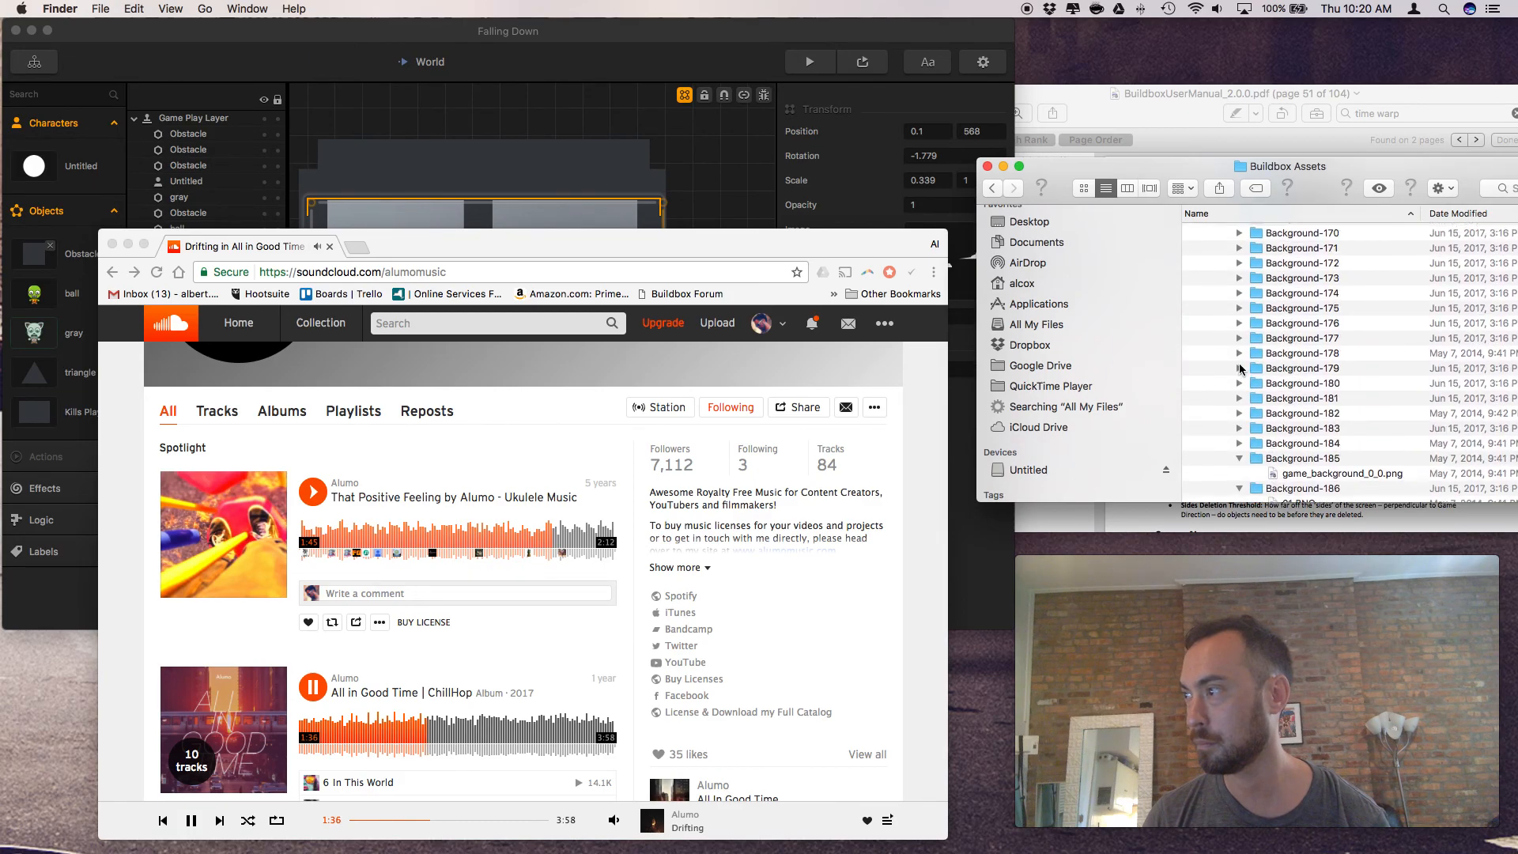
pyautogui.click(1239, 447)
pyautogui.click(1239, 432)
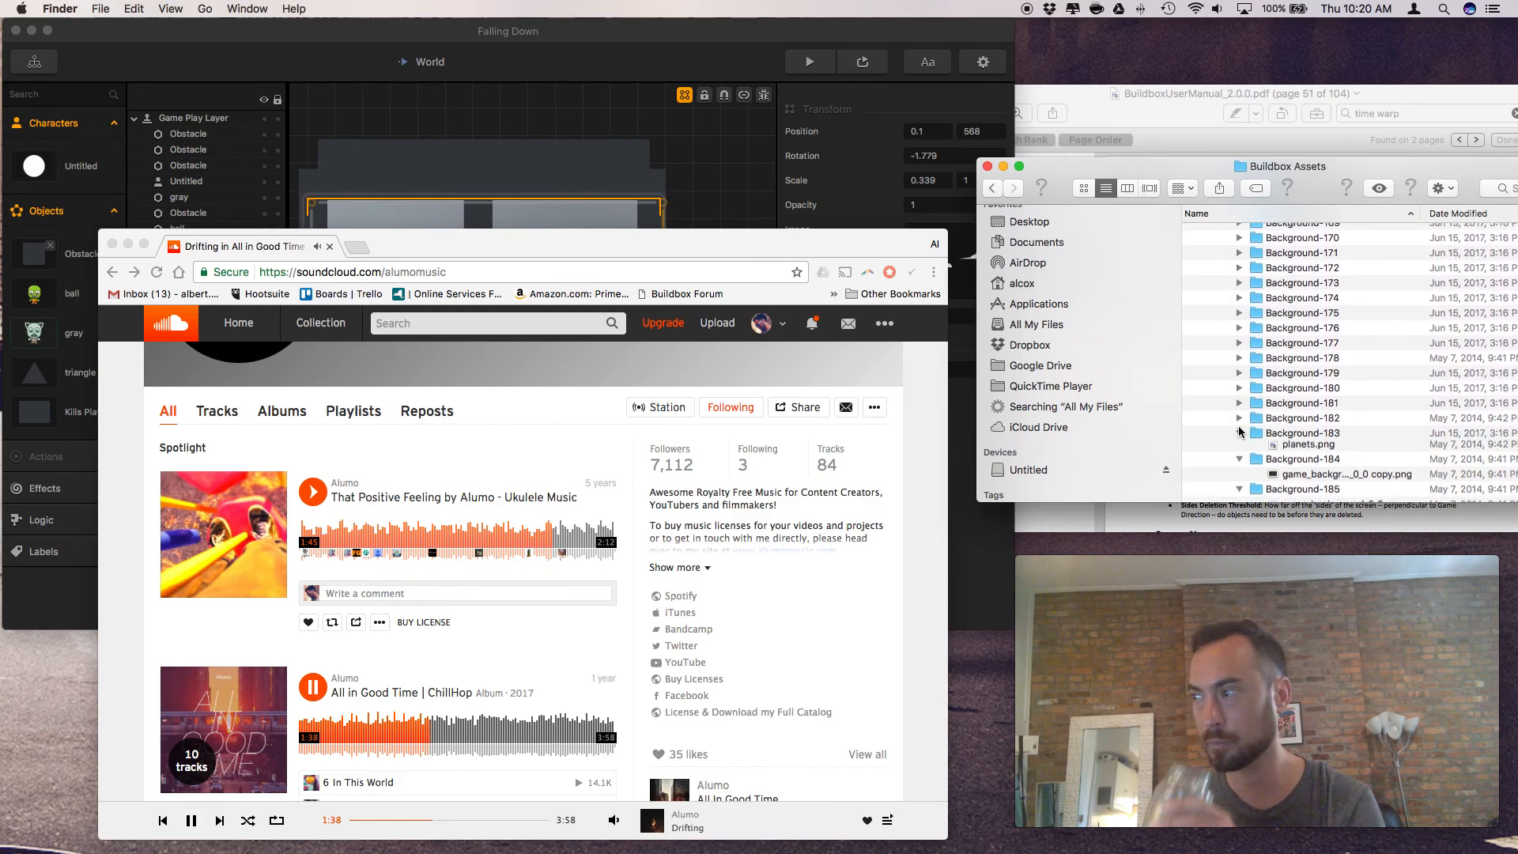
pyautogui.click(1238, 418)
pyautogui.click(1238, 402)
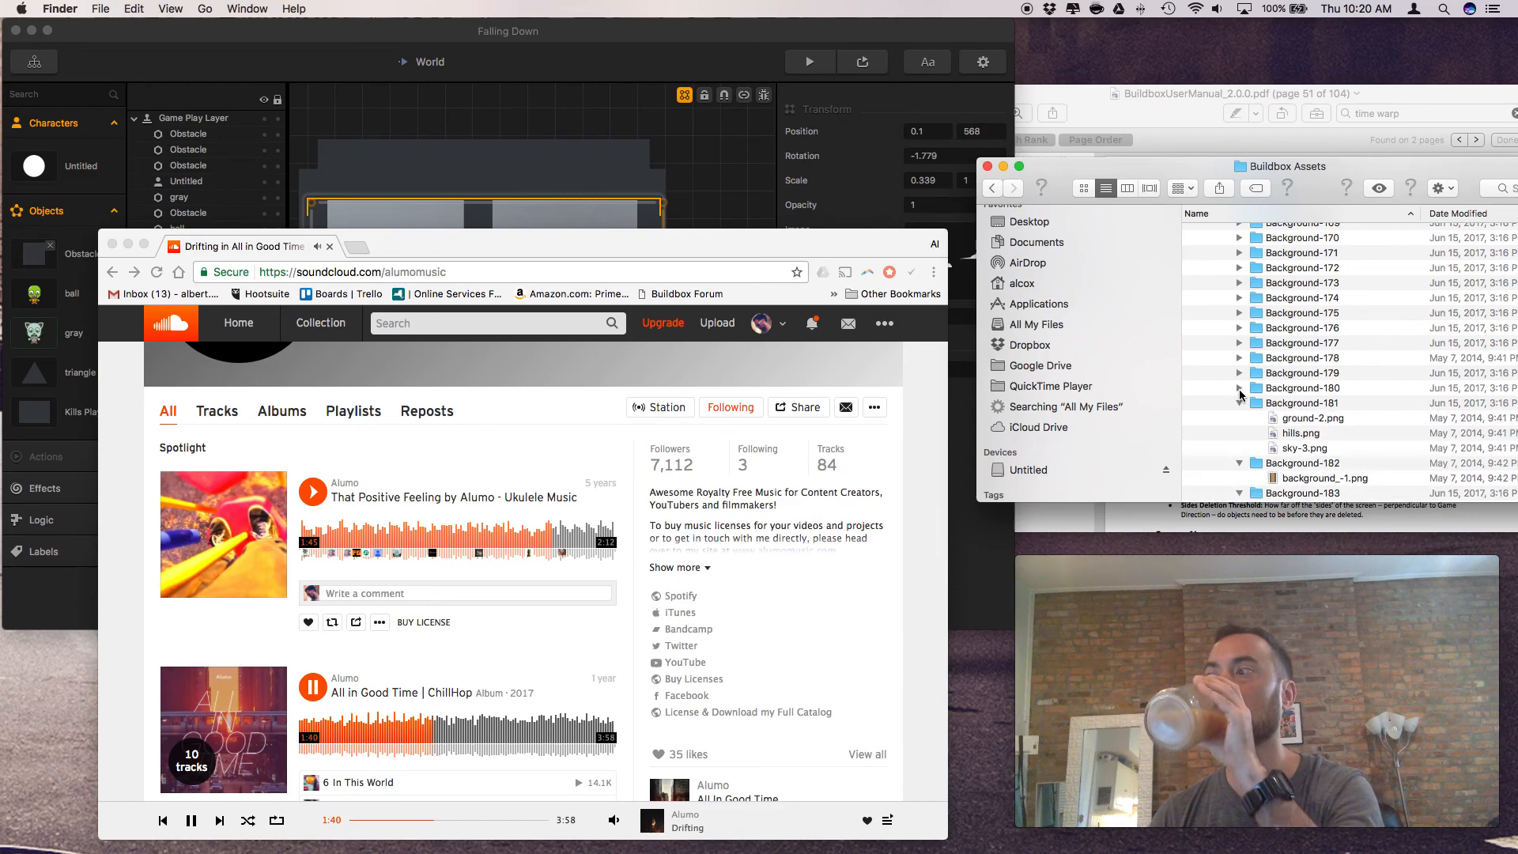
# Expand the folders Background-180 back through Background-173 to look for suitable background images
pyautogui.click(1238, 342)
pyautogui.click(1239, 327)
pyautogui.click(1239, 312)
pyautogui.click(1239, 297)
pyautogui.click(1238, 282)
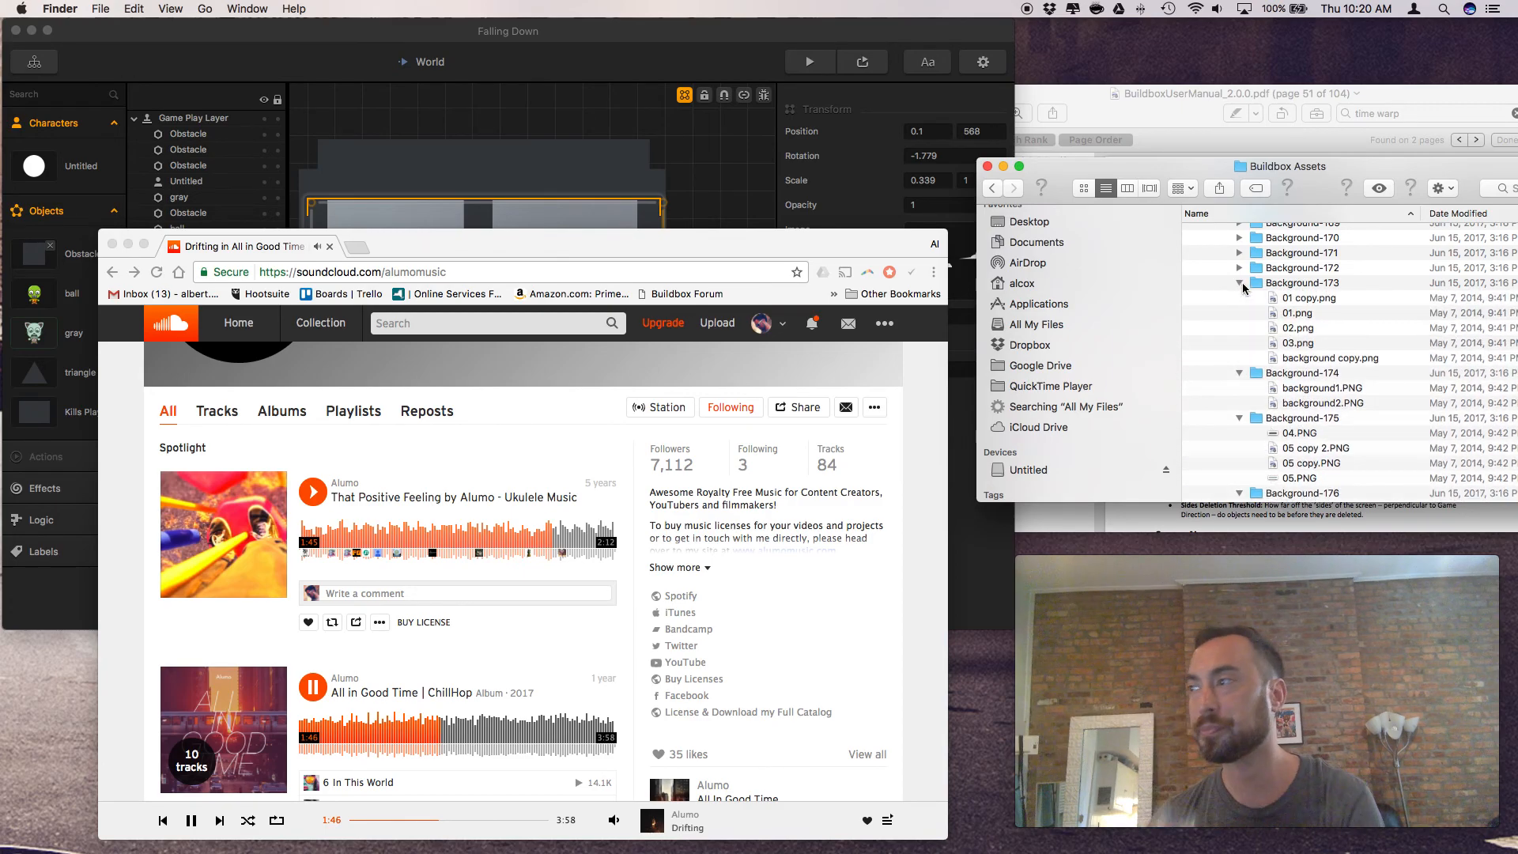
# Expand the folders Background-172 back through Background-164 to examine their image files
pyautogui.scroll(5, 1233, 332)
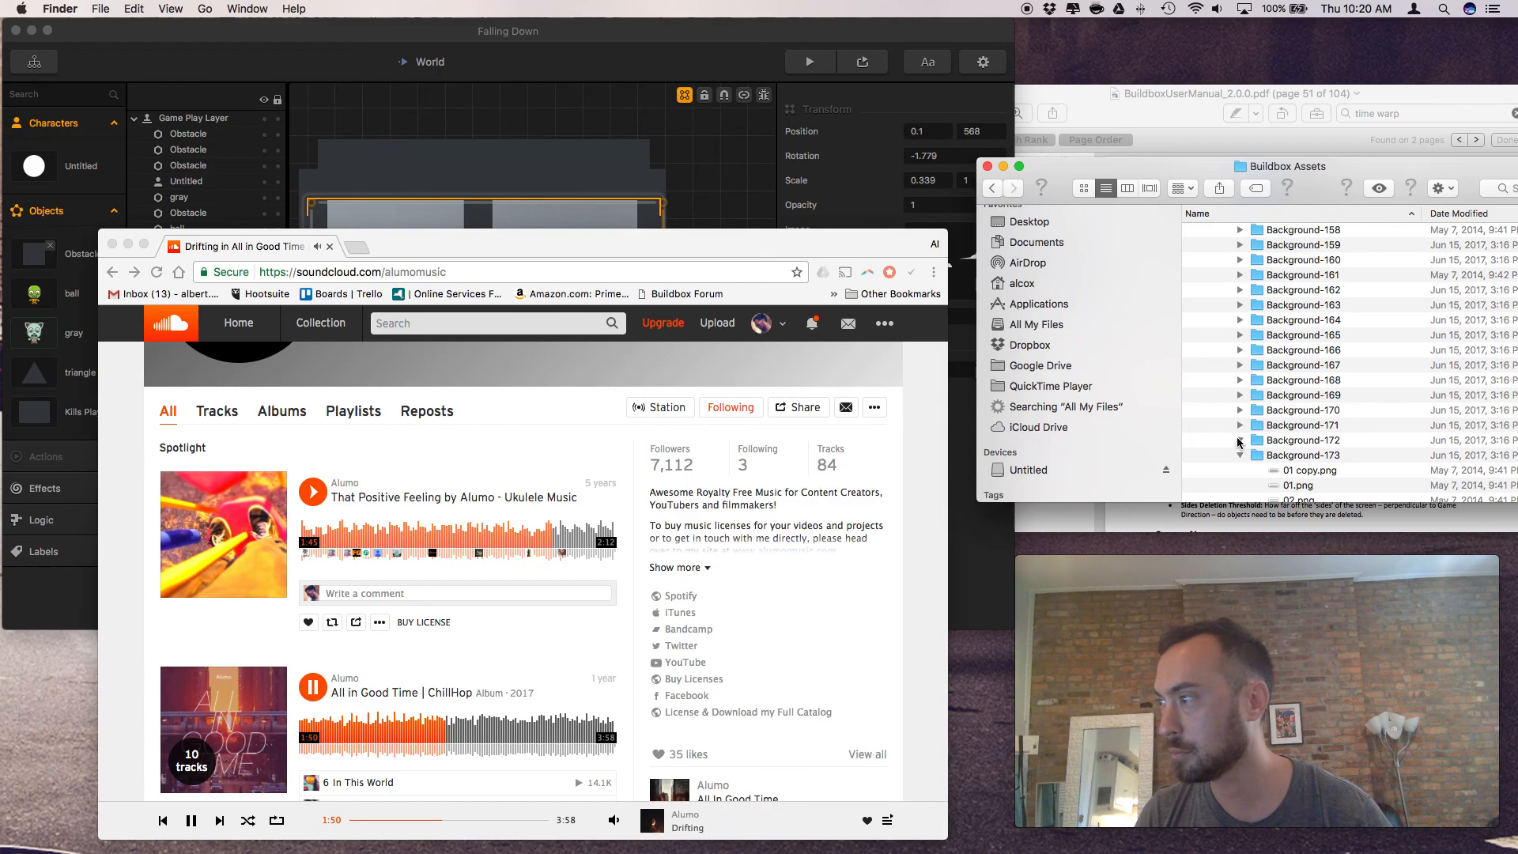
pyautogui.click(1239, 426)
pyautogui.click(1240, 409)
pyautogui.click(1239, 397)
pyautogui.click(1239, 380)
pyautogui.click(1240, 365)
pyautogui.click(1240, 350)
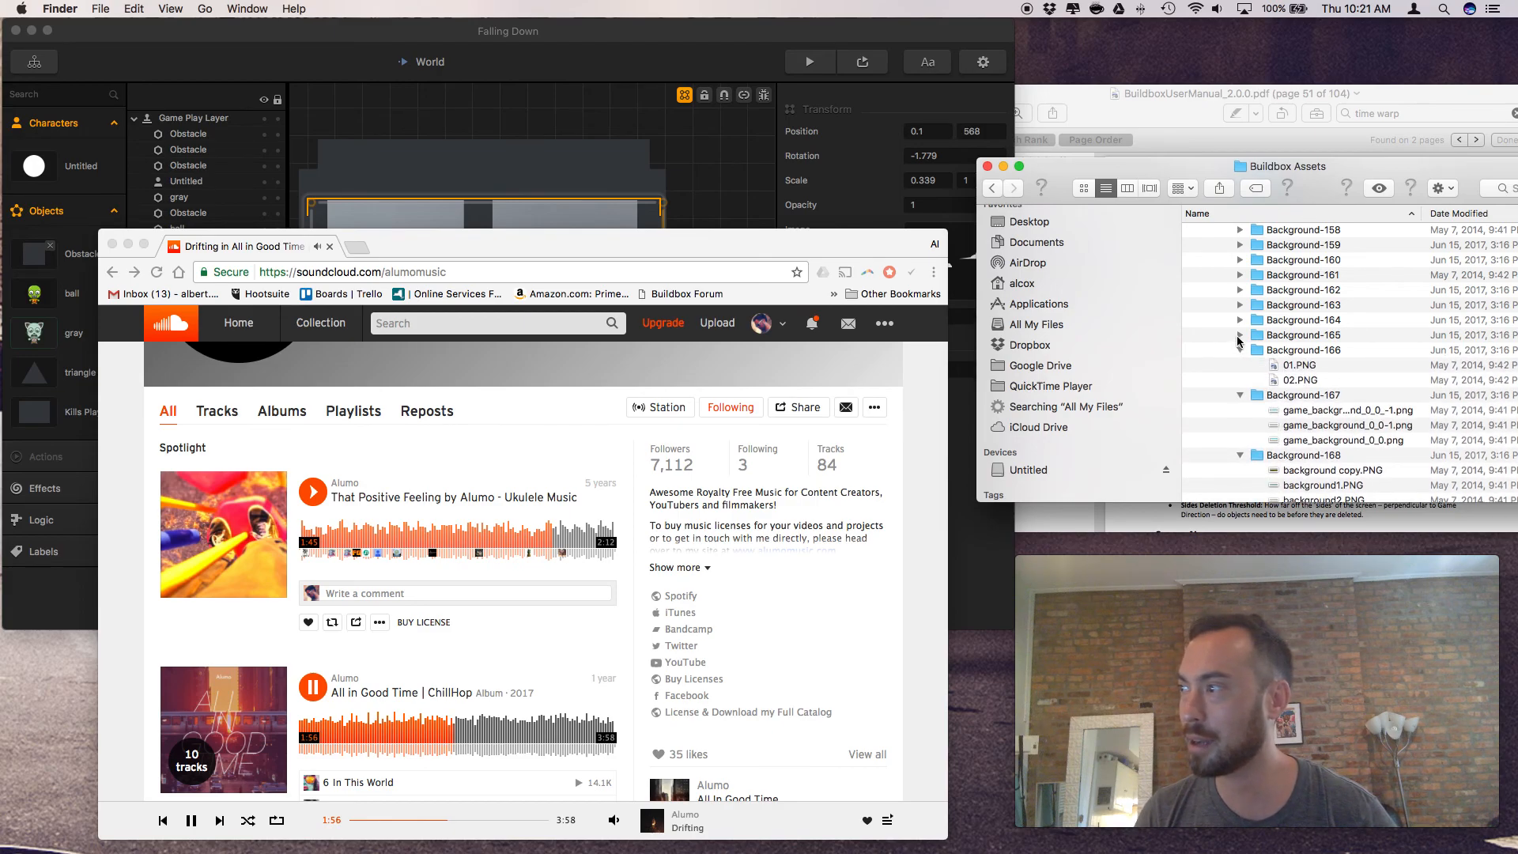
pyautogui.click(1240, 320)
# Expand the folders Background-163 back through Background-155 to look for suitable background images
pyautogui.scroll(2, 1238, 328)
pyautogui.scroll(1, 1241, 340)
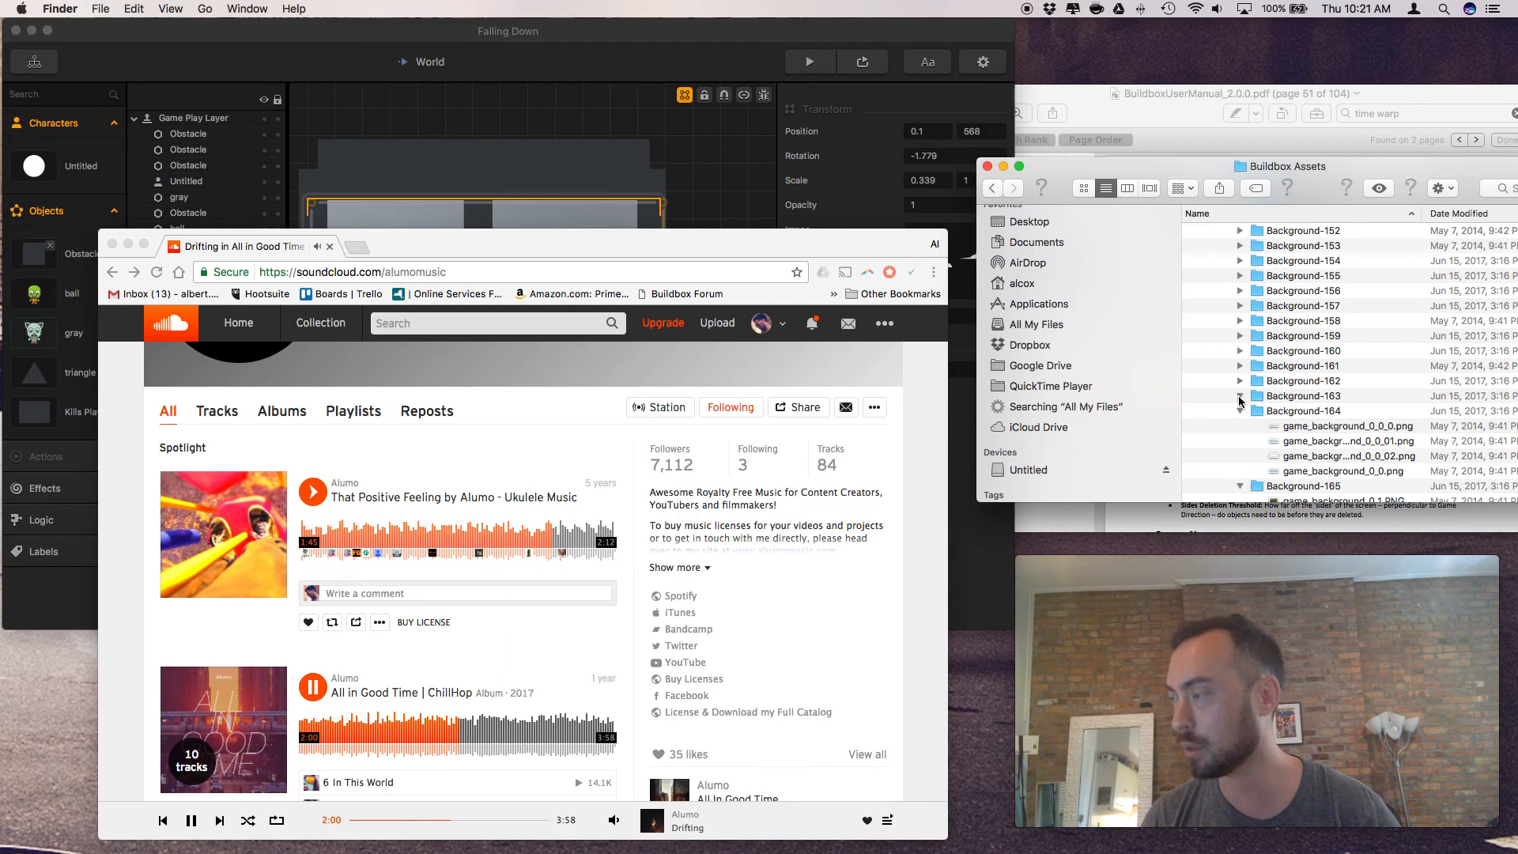
pyautogui.click(1240, 396)
pyautogui.click(1240, 381)
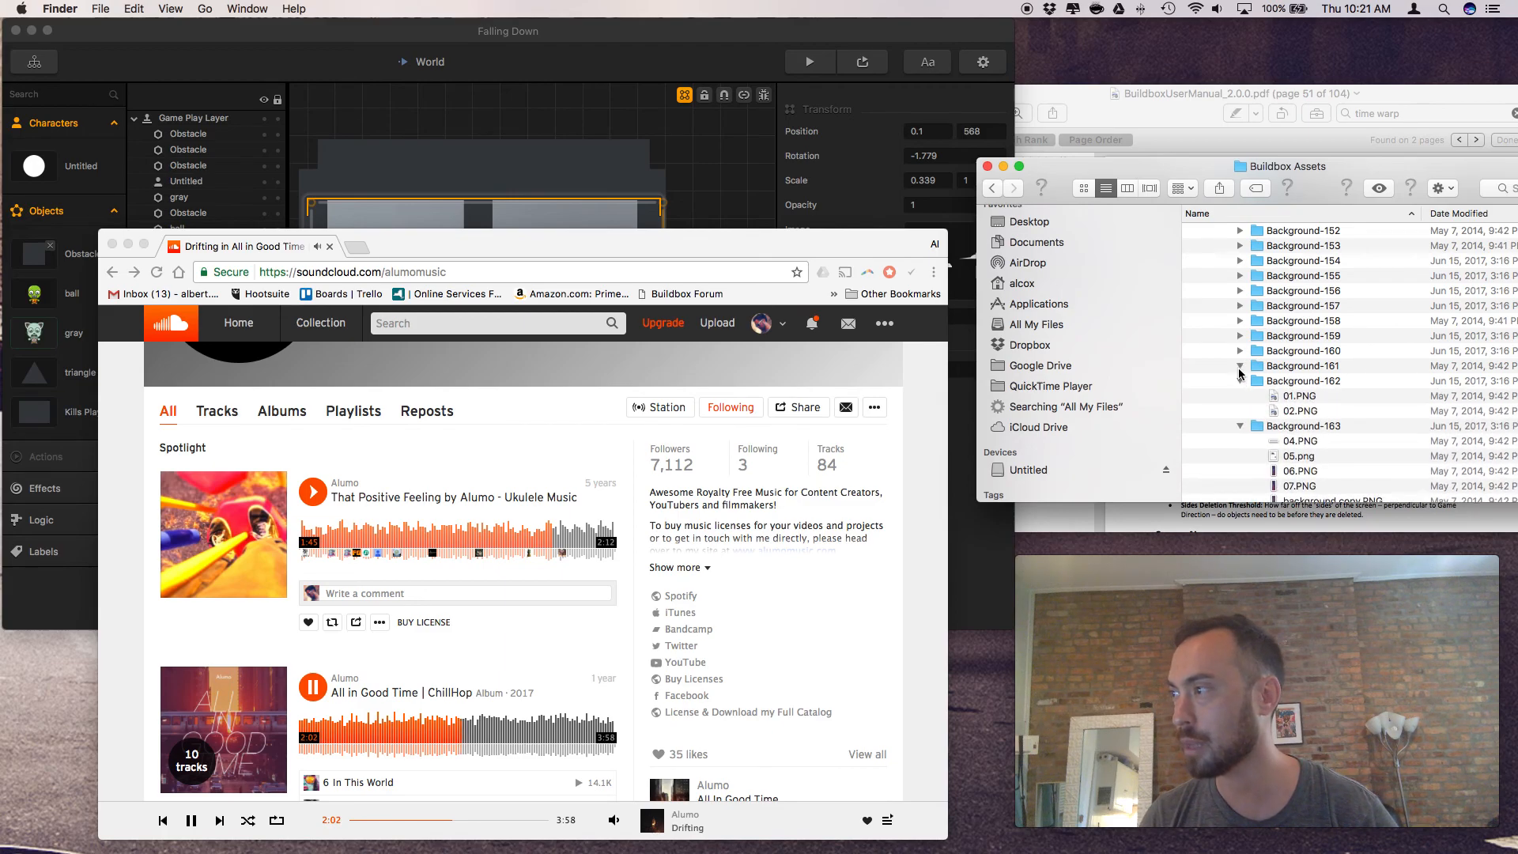
pyautogui.click(1240, 350)
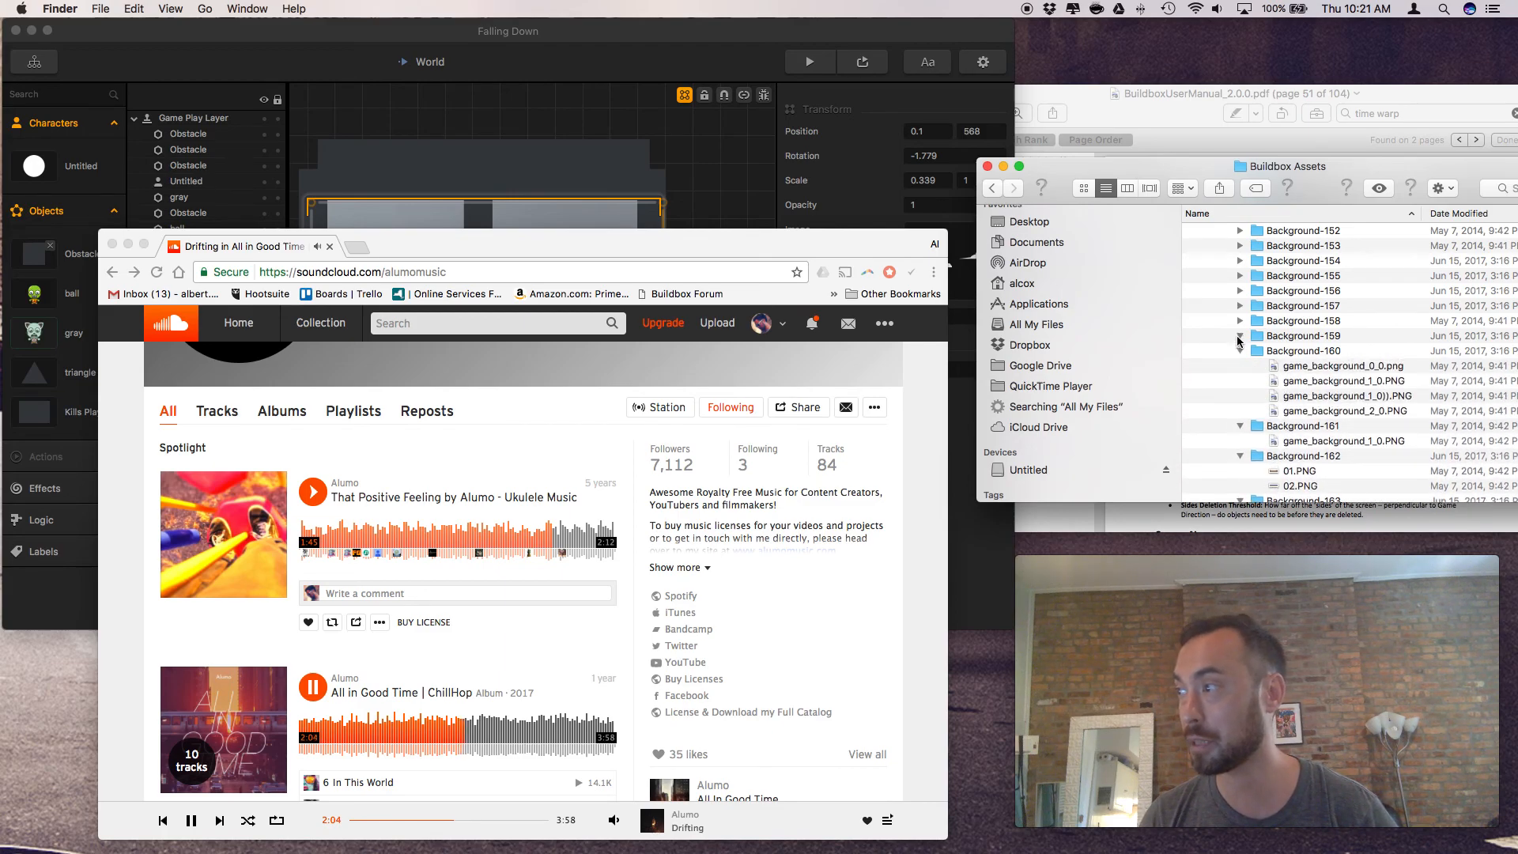
pyautogui.click(1240, 335)
pyautogui.click(1239, 320)
pyautogui.click(1240, 305)
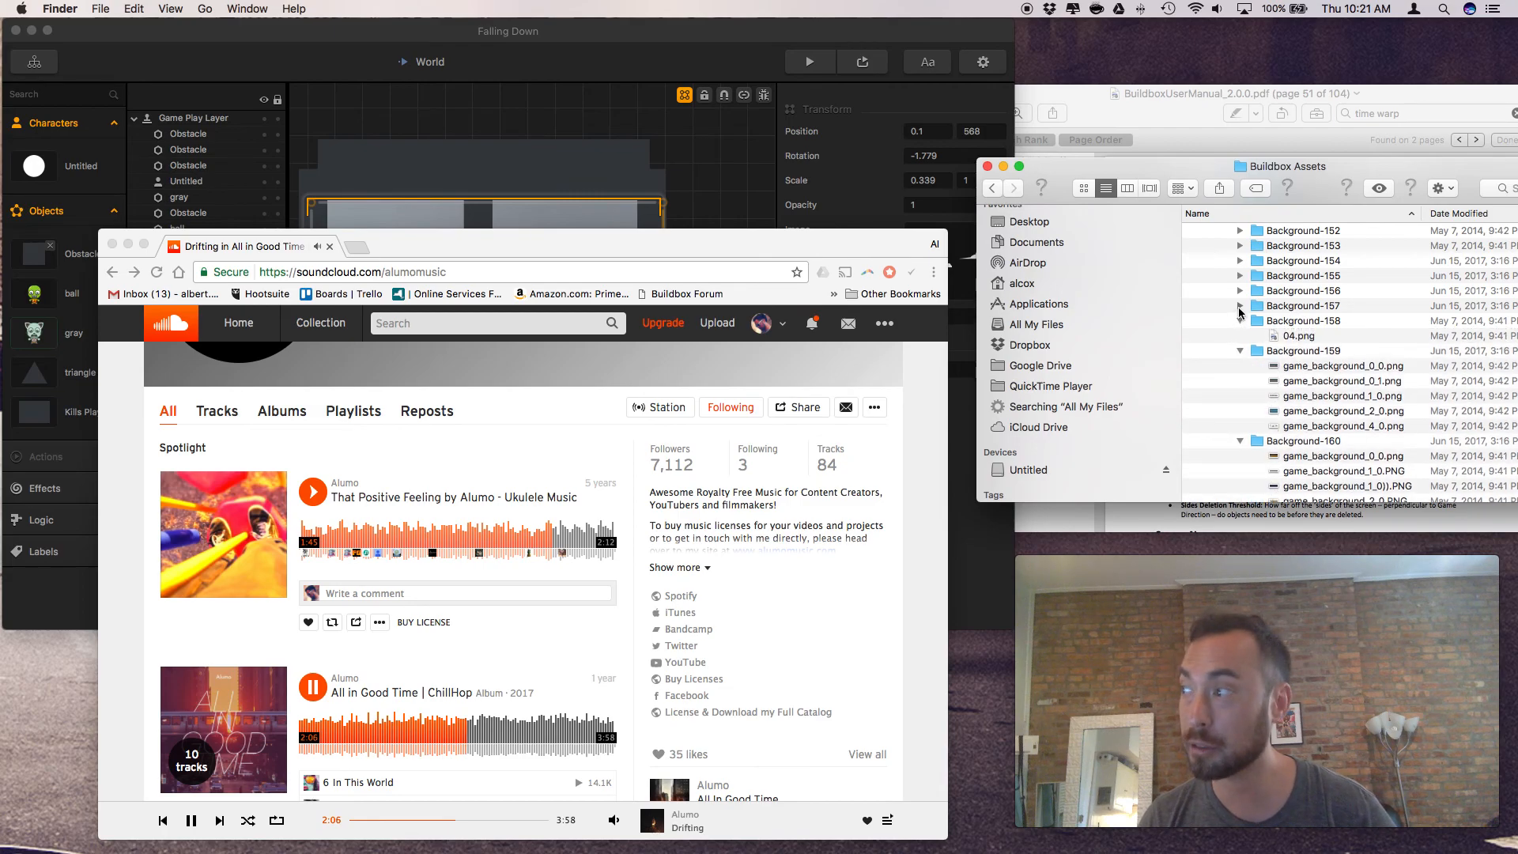
pyautogui.click(1240, 290)
pyautogui.click(1239, 275)
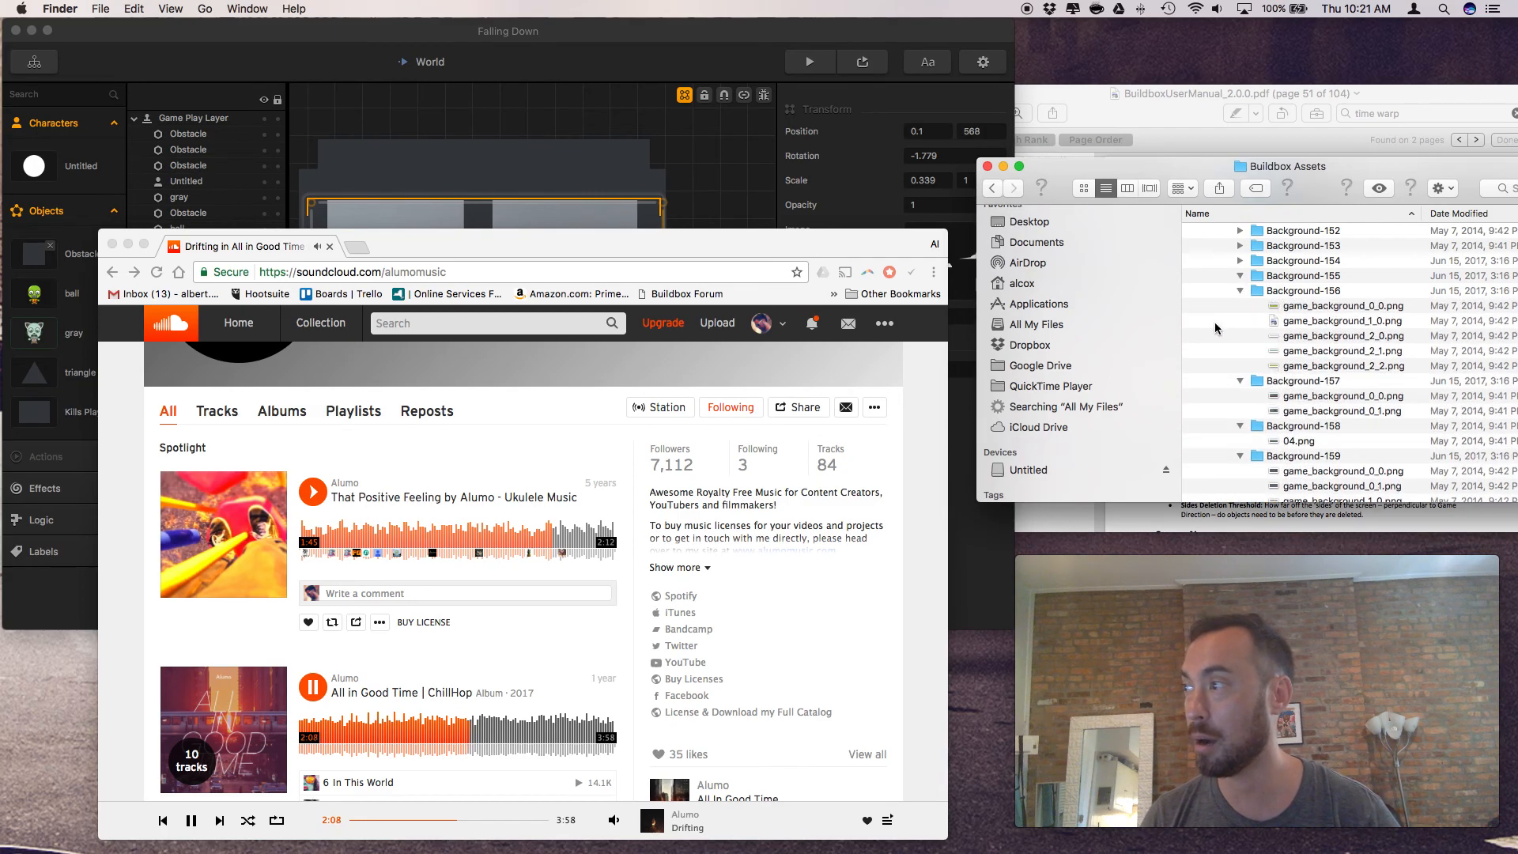
# Expand the folders Background-154 back through Background-146 to look for suitable background images
pyautogui.scroll(5, 1241, 407)
pyautogui.click(1239, 402)
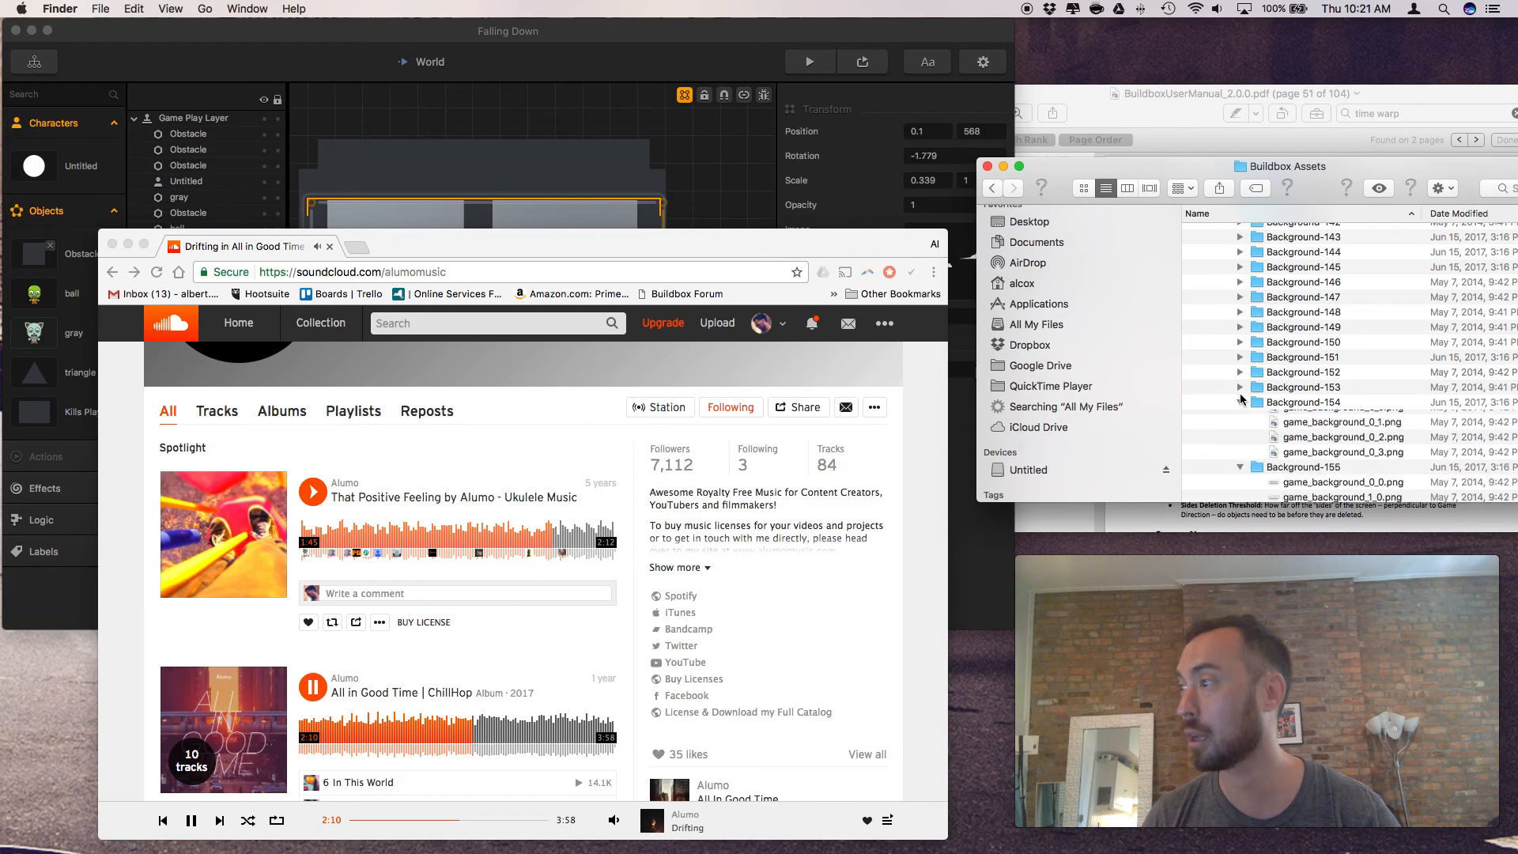
pyautogui.click(1239, 387)
pyautogui.click(1238, 372)
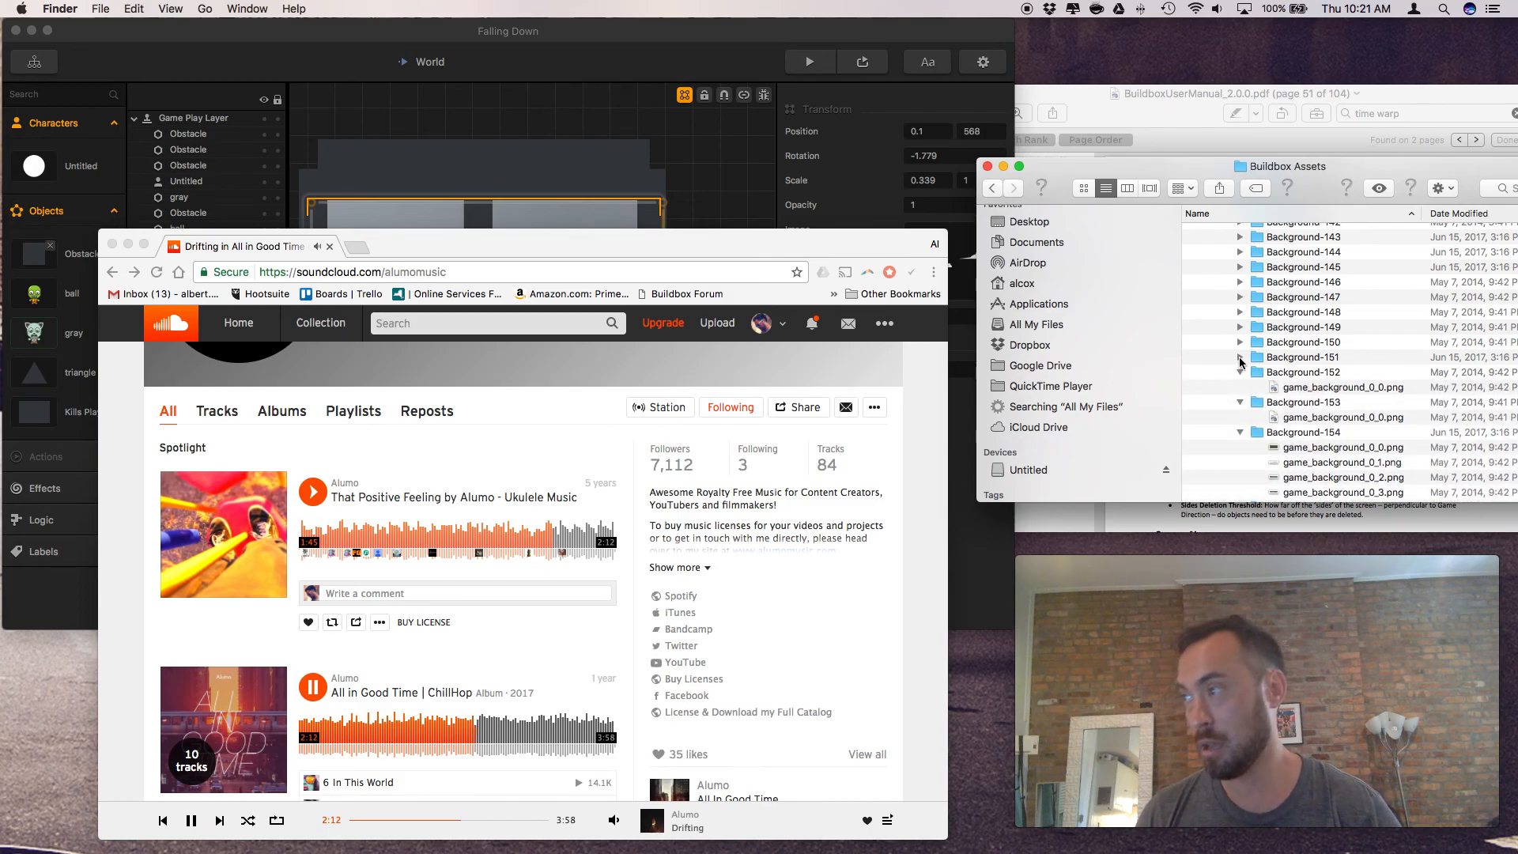
pyautogui.click(1240, 355)
pyautogui.click(1239, 341)
pyautogui.click(1239, 327)
pyautogui.click(1240, 311)
pyautogui.click(1240, 296)
pyautogui.click(1240, 282)
# Expand the folders Background-145, Background-144 and Background-143 to examine their image files
pyautogui.scroll(5, 1238, 362)
pyautogui.click(1239, 388)
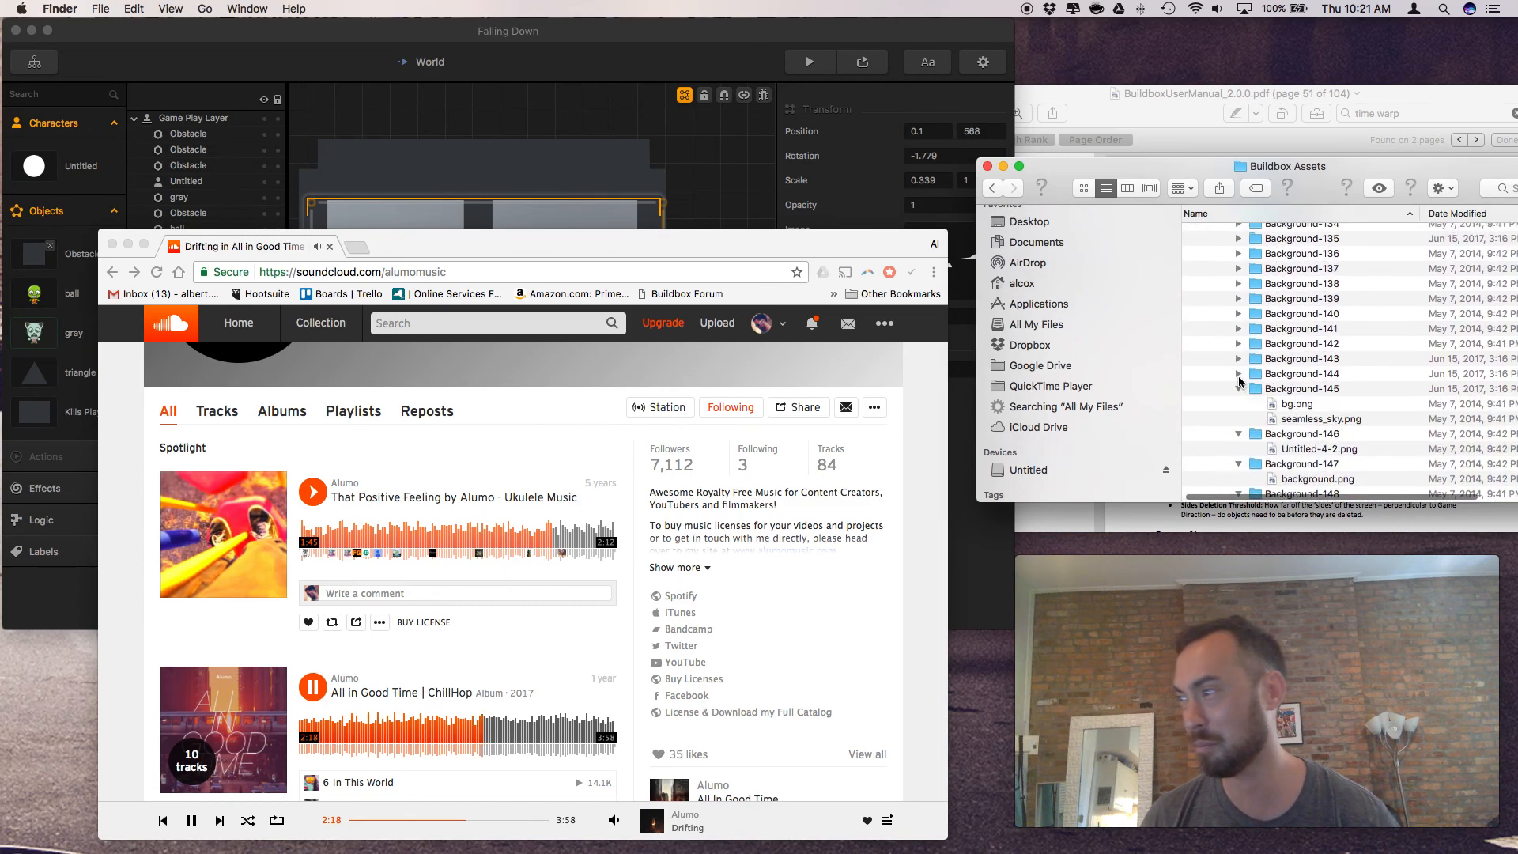
pyautogui.click(1241, 374)
pyautogui.click(1239, 359)
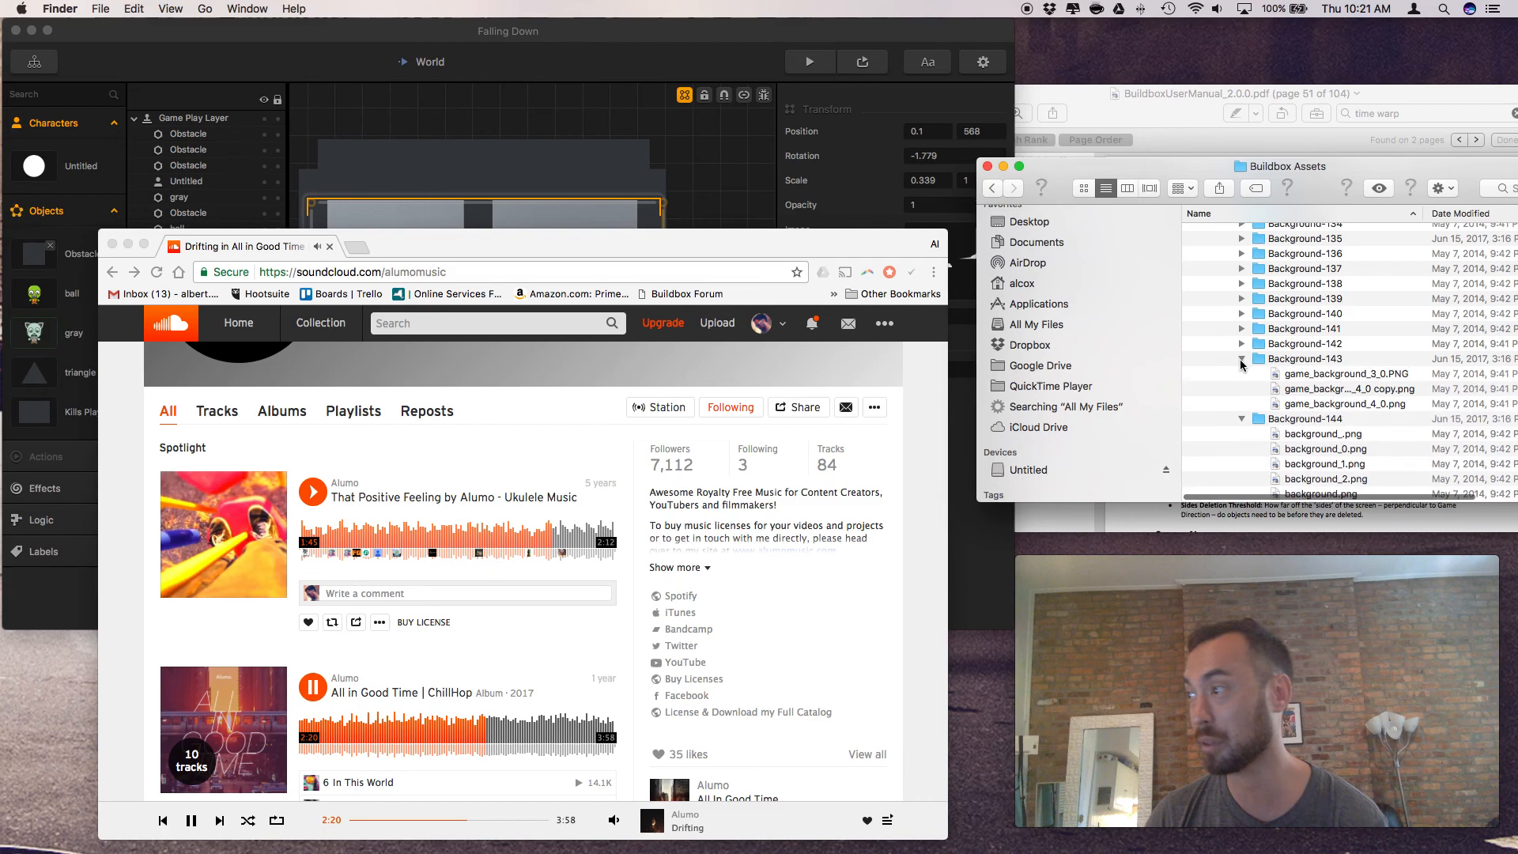
# Preview the images in Background-144 from background_1.png on through background.png to clouds.png
pyautogui.click(1312, 451)
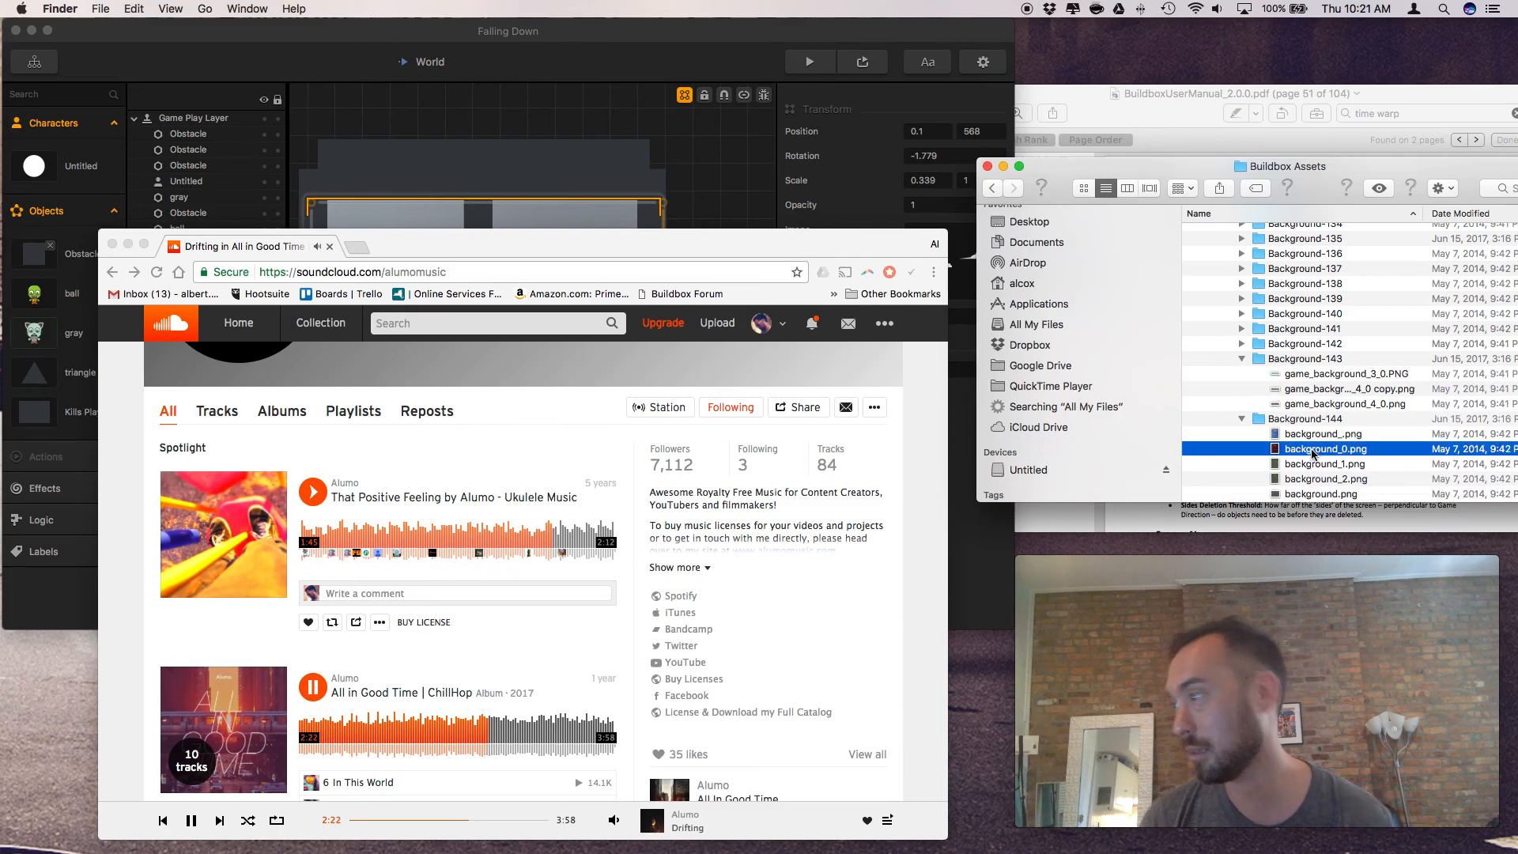
pyautogui.click(1307, 464)
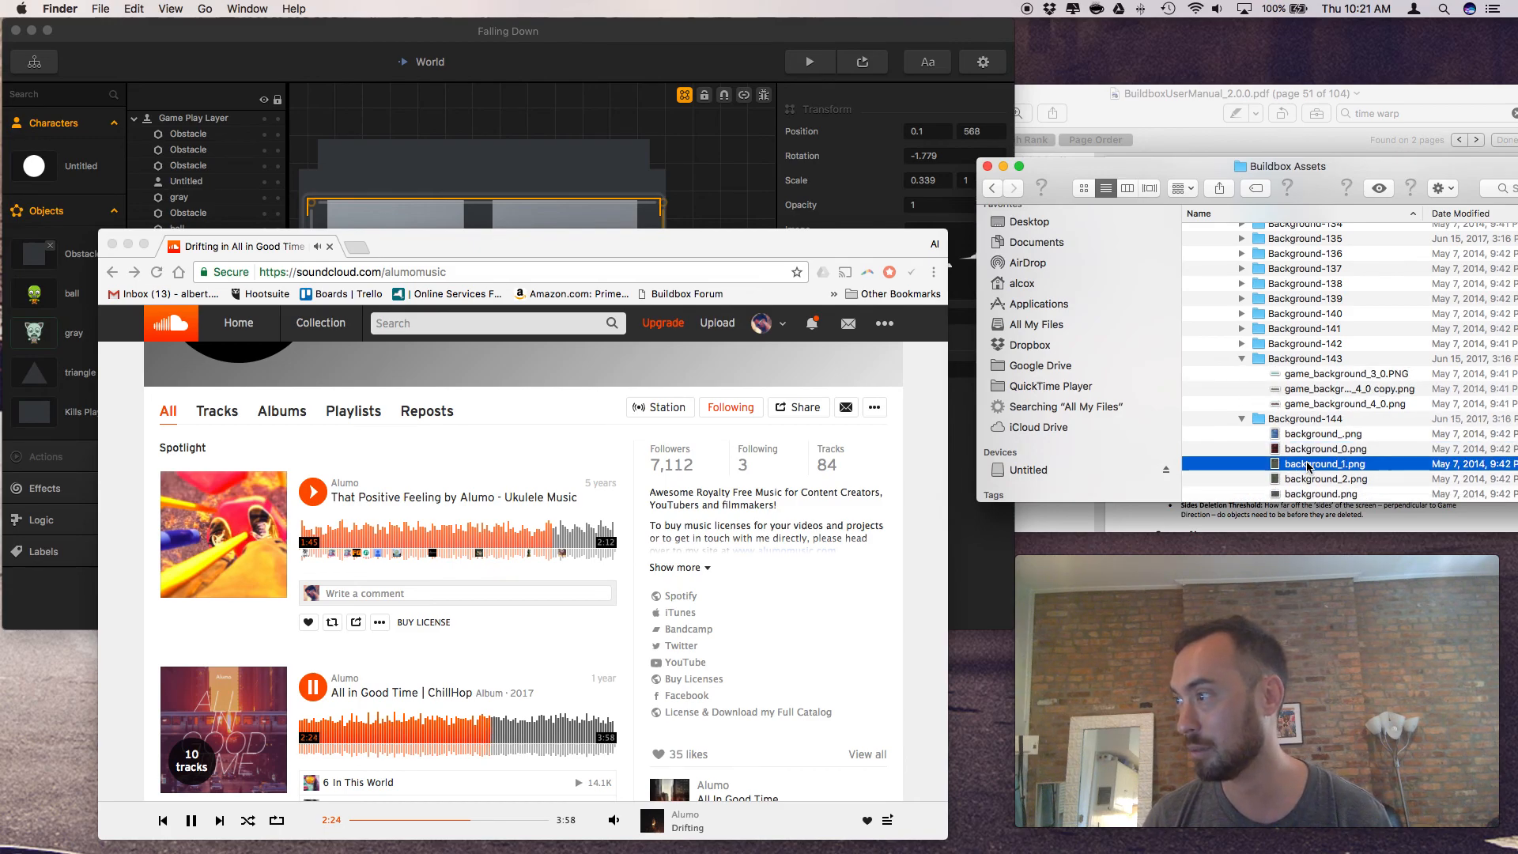
pyautogui.press('space')
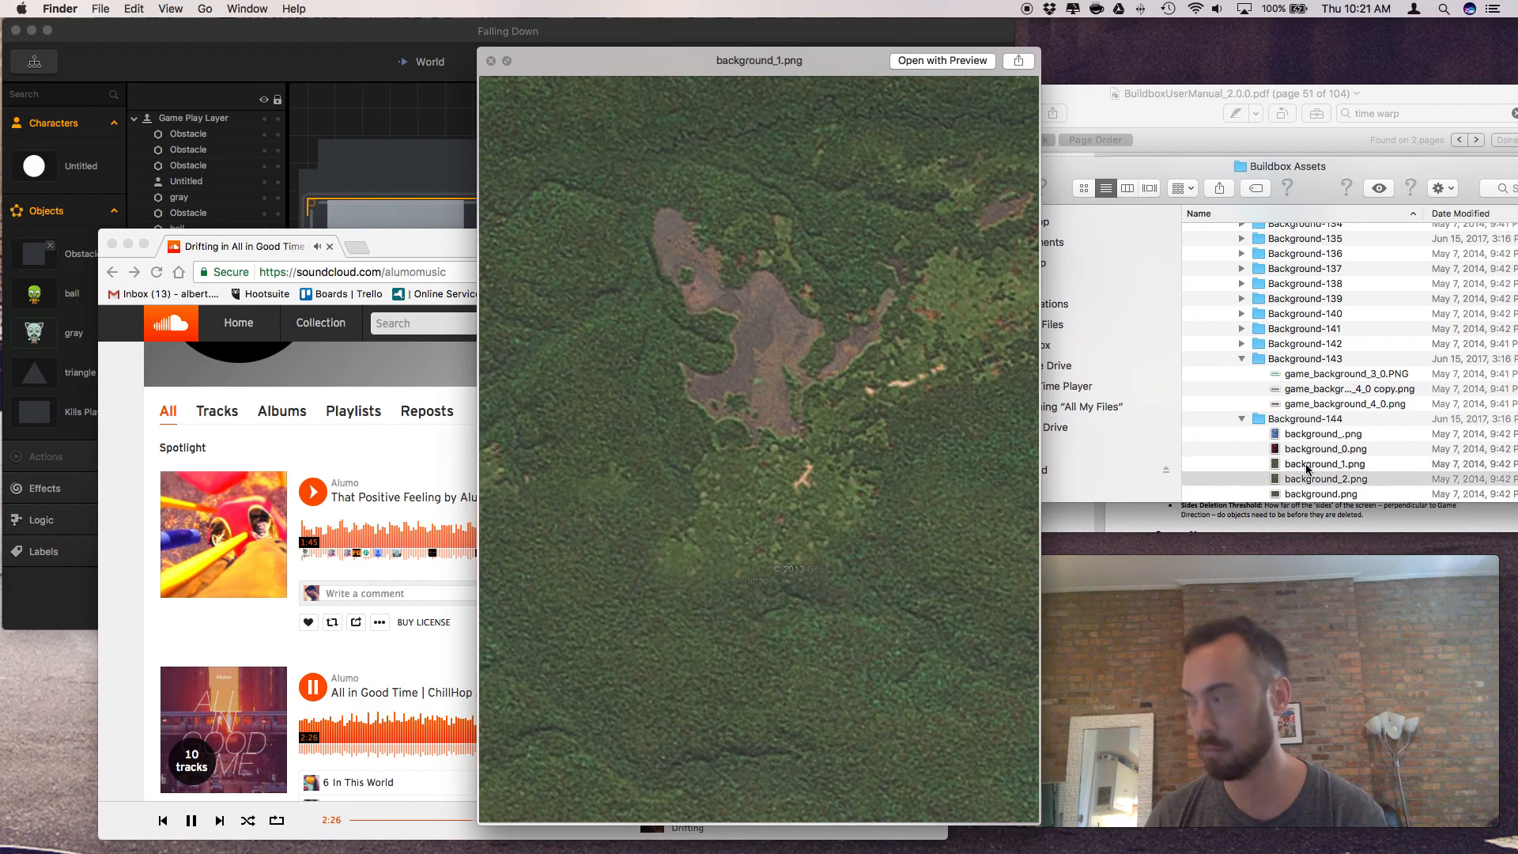
pyautogui.press('Down')
pyautogui.press('Down')
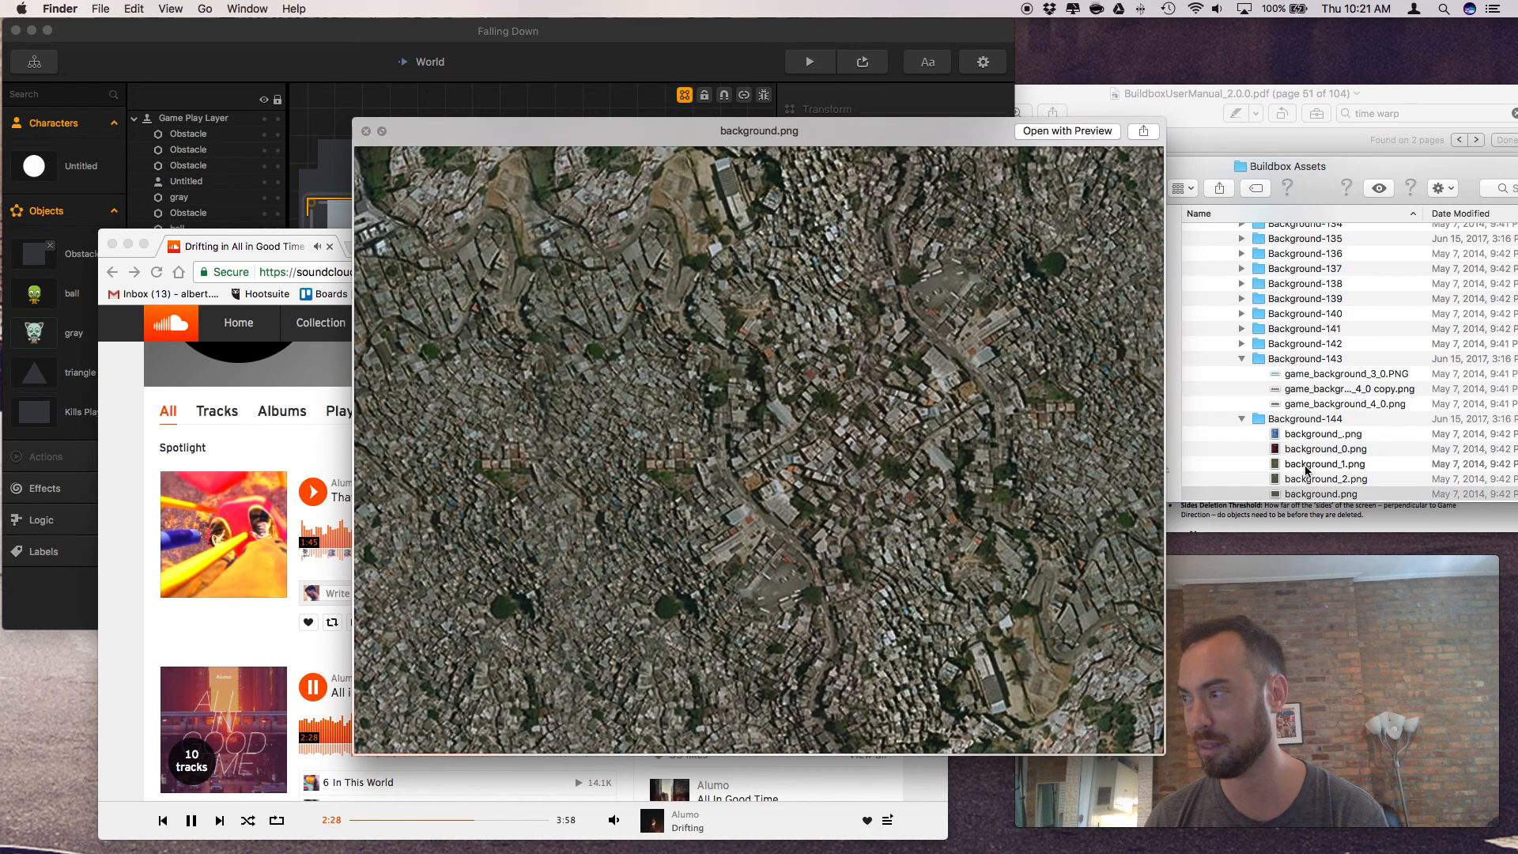
pyautogui.press('Down')
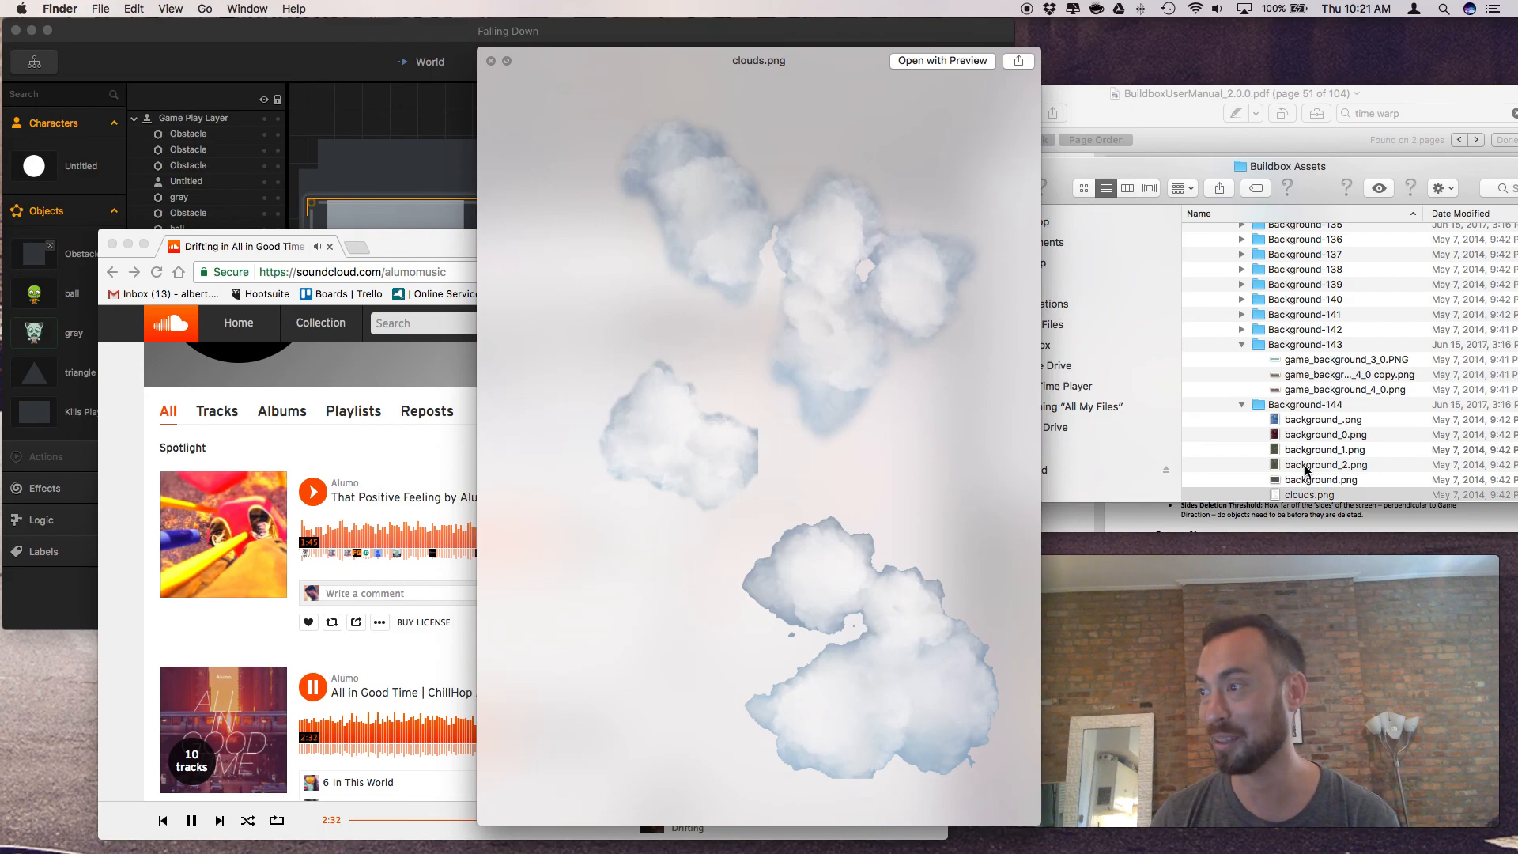
# Go back through the Background-144 previews to examine background_0.png, and close the preview
pyautogui.press('Up')
pyautogui.press('Up')
pyautogui.press('Up')
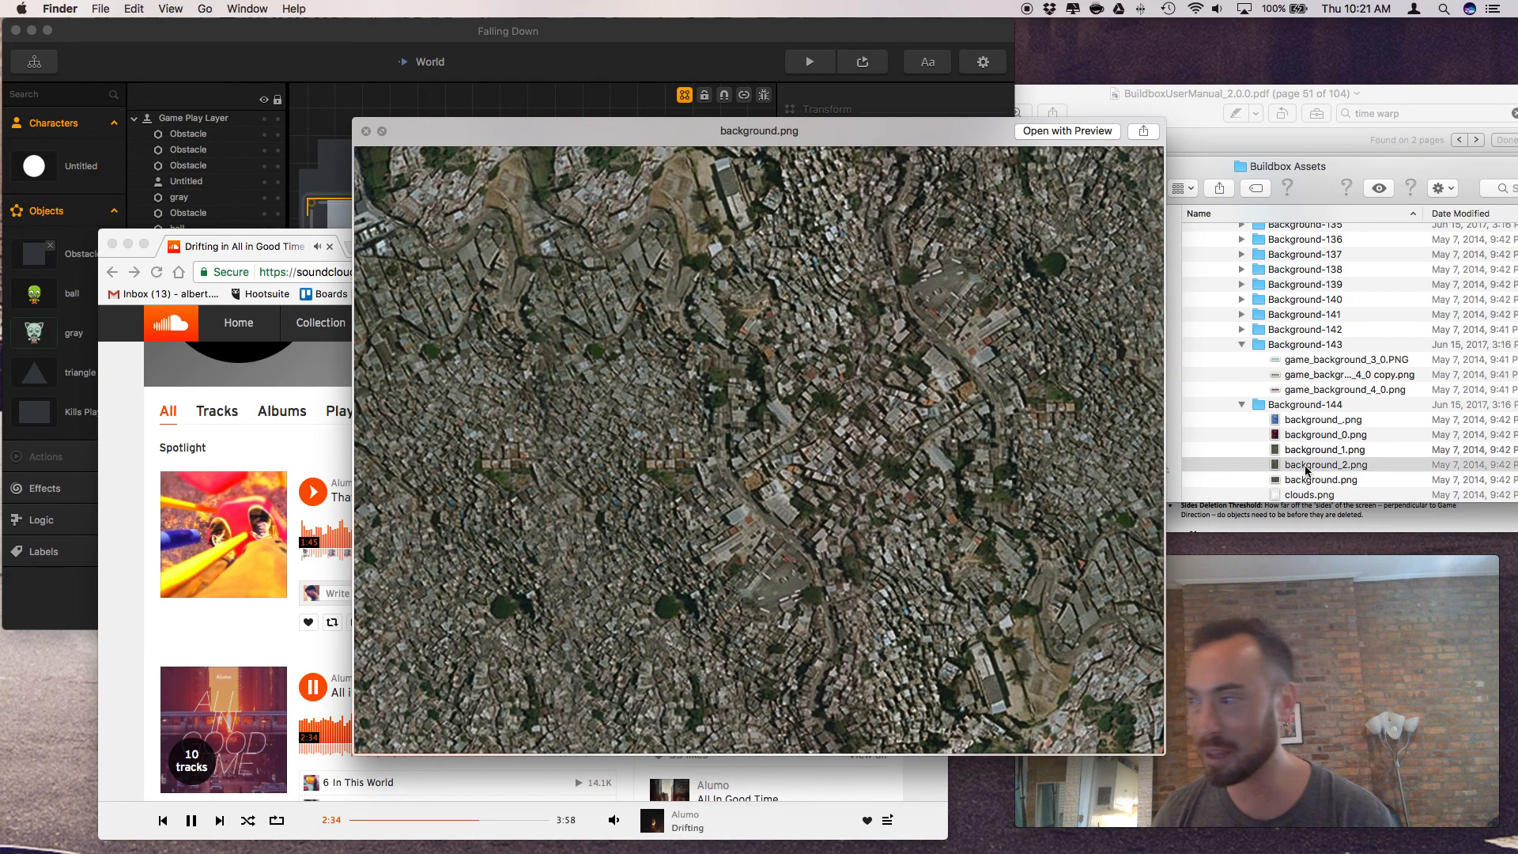
pyautogui.press('Up')
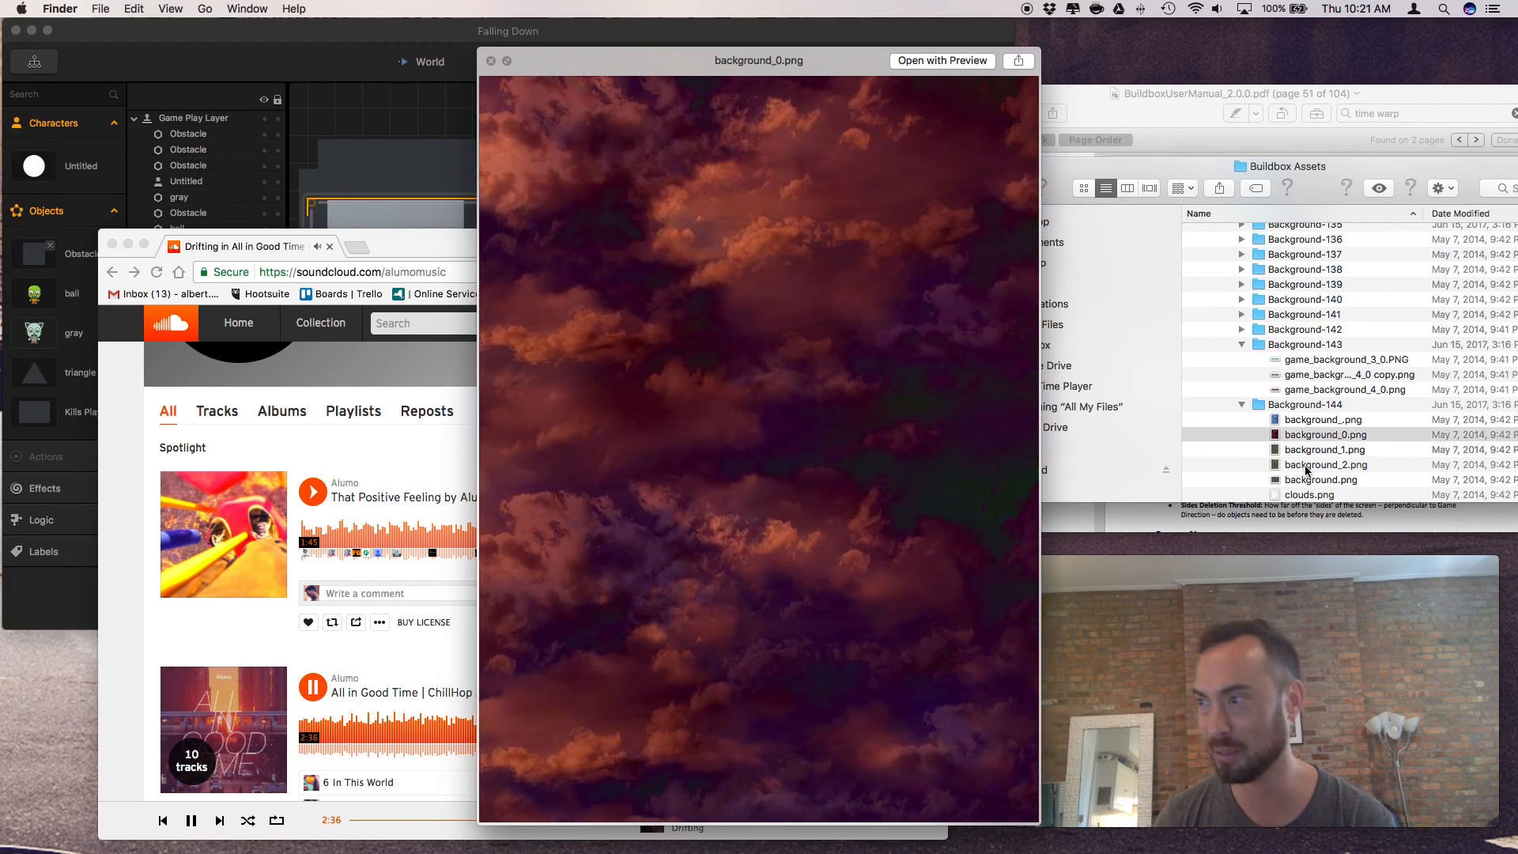
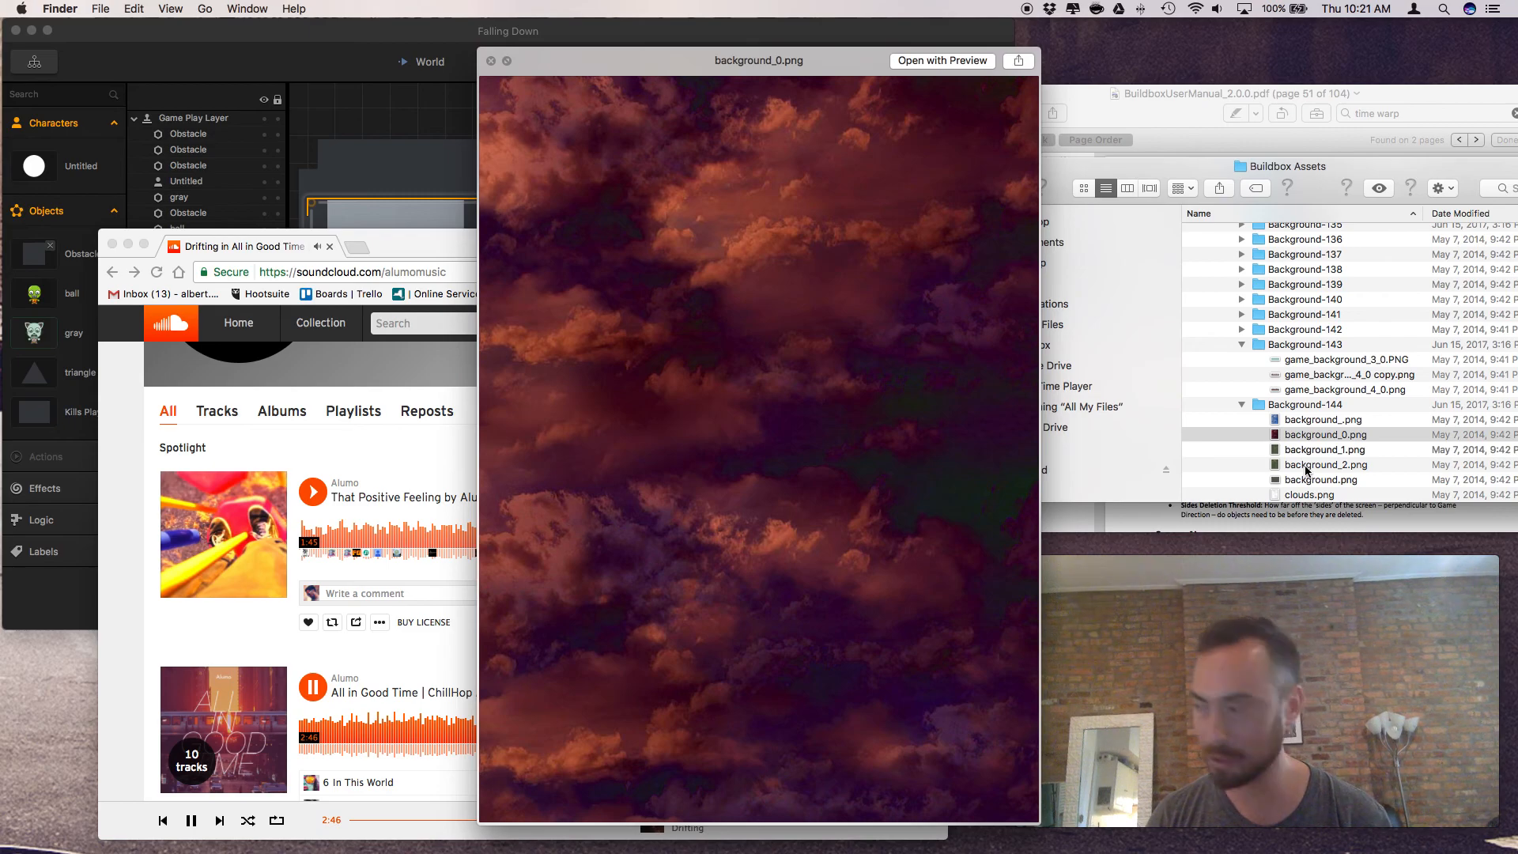
pyautogui.scroll(-1, 1306, 470)
pyautogui.click(1213, 551)
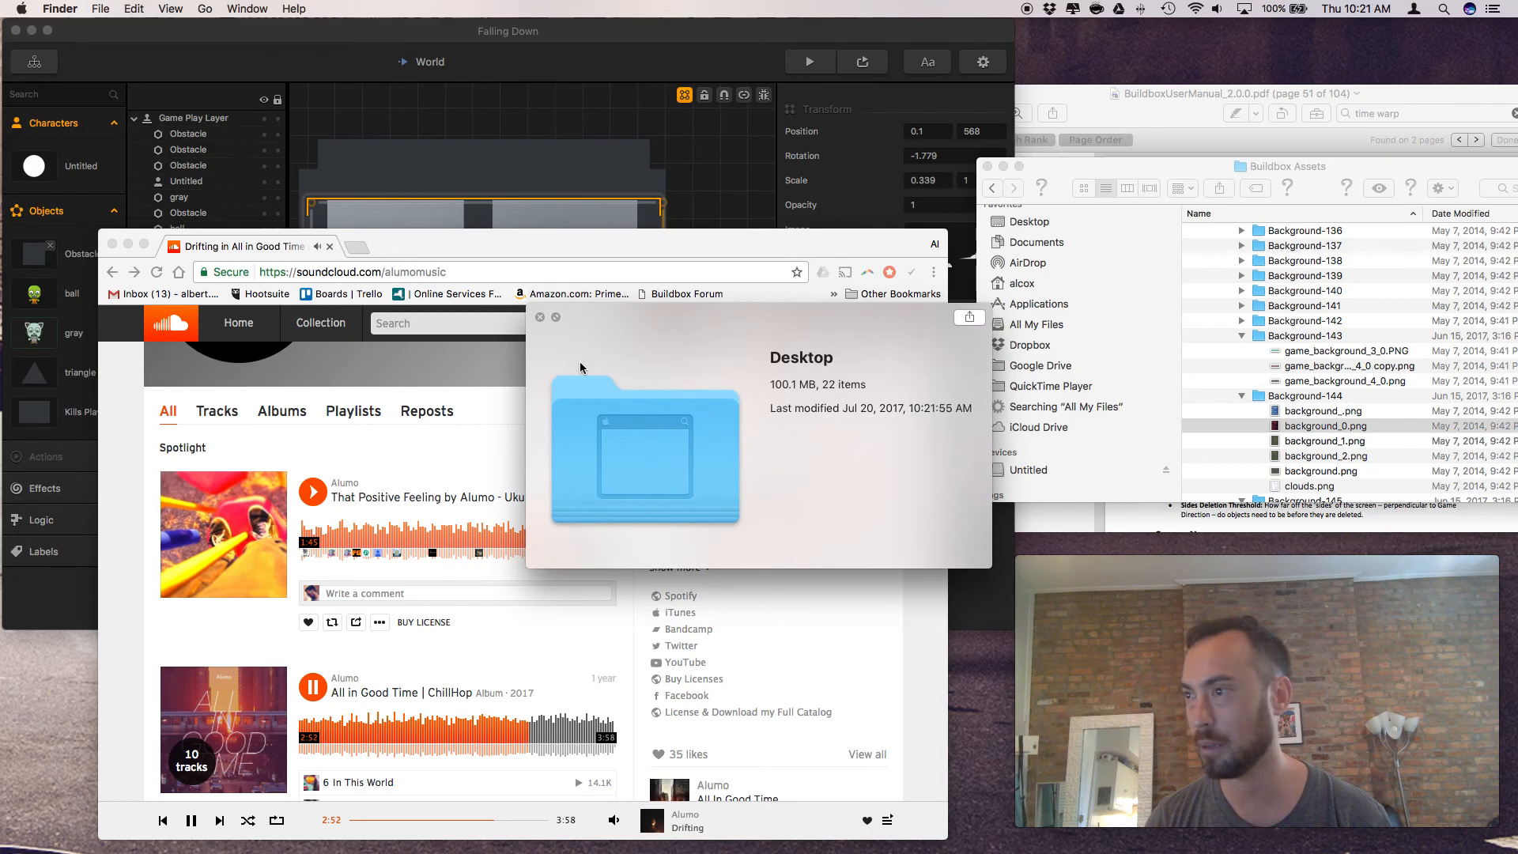
pyautogui.click(540, 317)
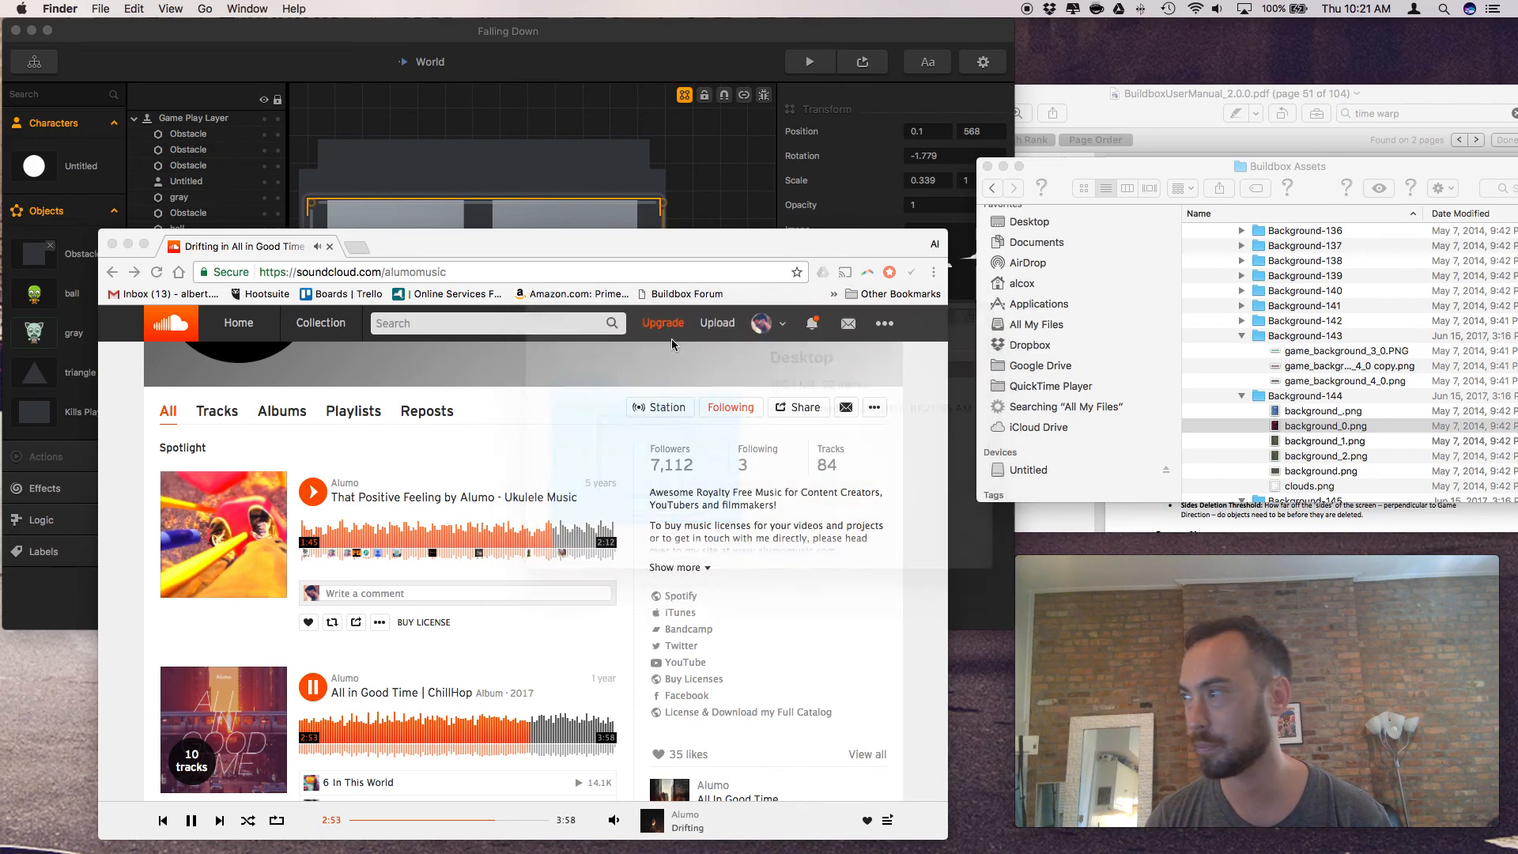
# Expand the folders Background-142 back through Background-136 to look for suitable background images
pyautogui.click(1239, 322)
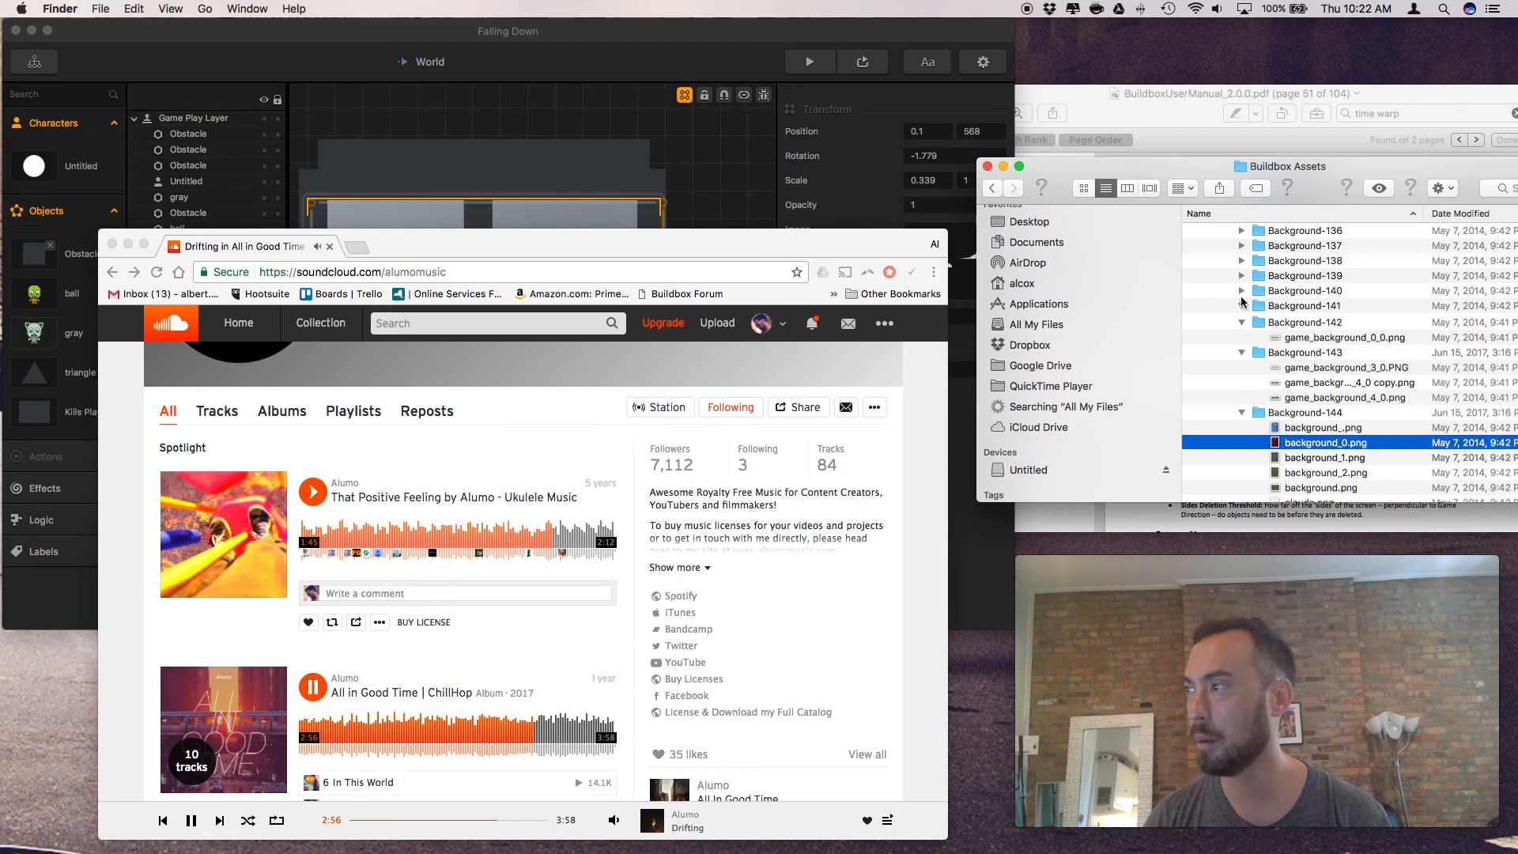
pyautogui.click(1241, 303)
pyautogui.click(1241, 276)
pyautogui.click(1242, 261)
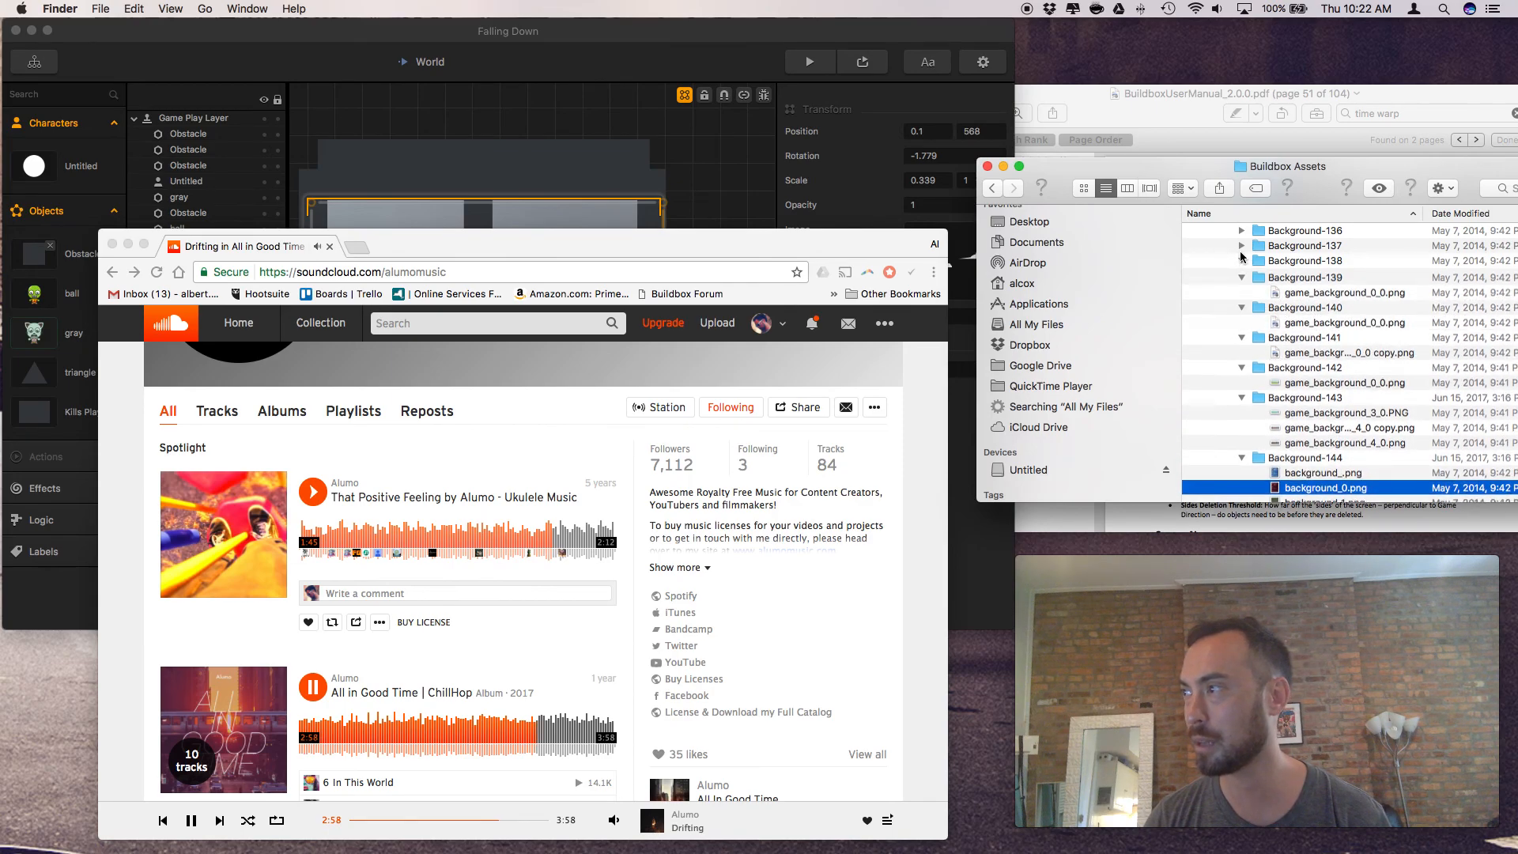
pyautogui.click(1242, 245)
pyautogui.click(1242, 231)
# Expand the folders Background-135 back through Background-130 to examine their image files
pyautogui.scroll(5, 1229, 367)
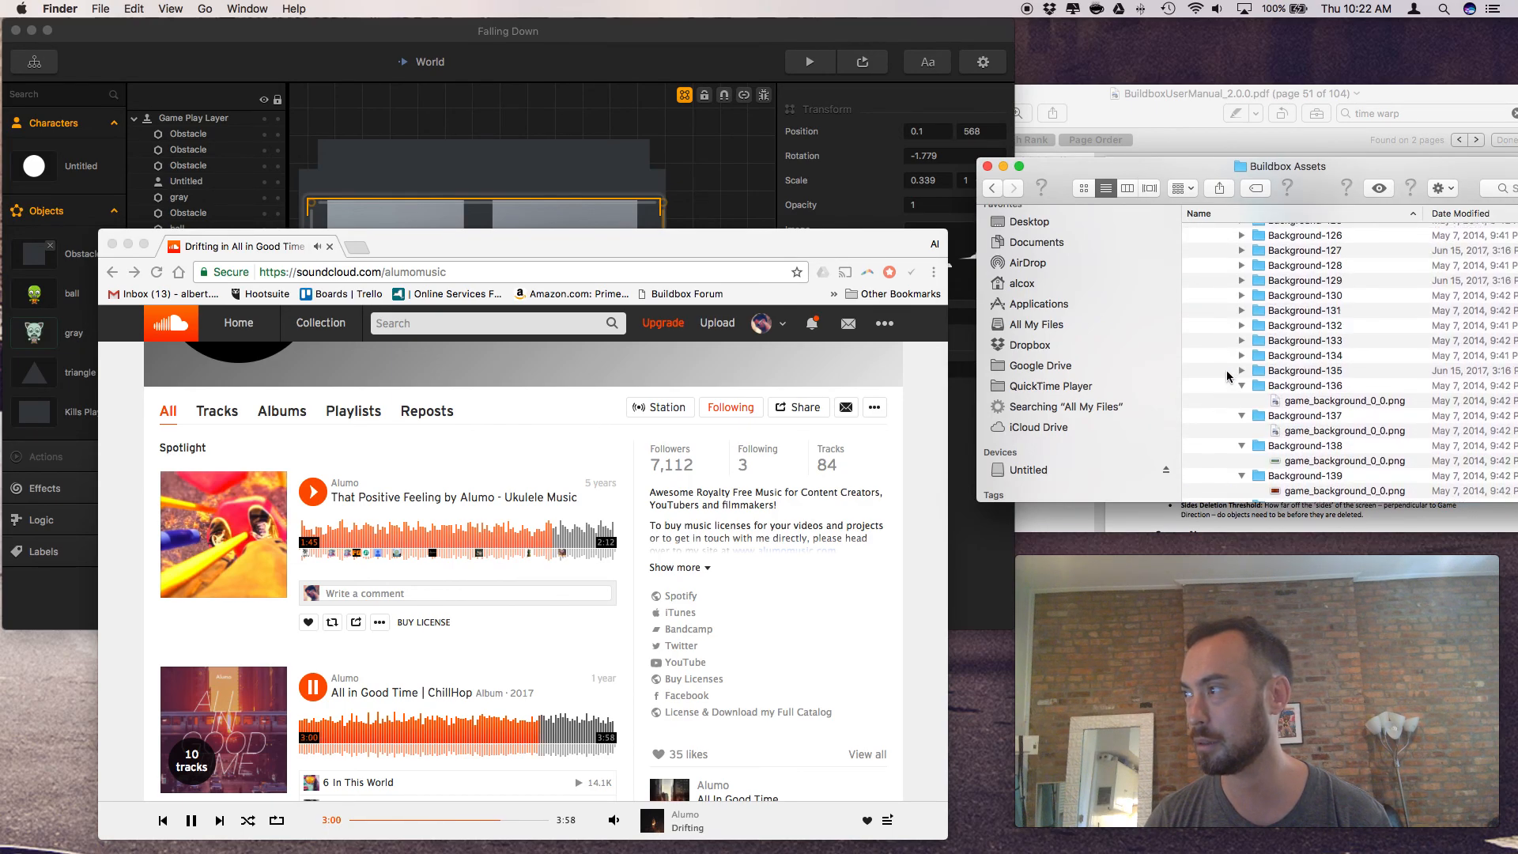
pyautogui.click(1240, 424)
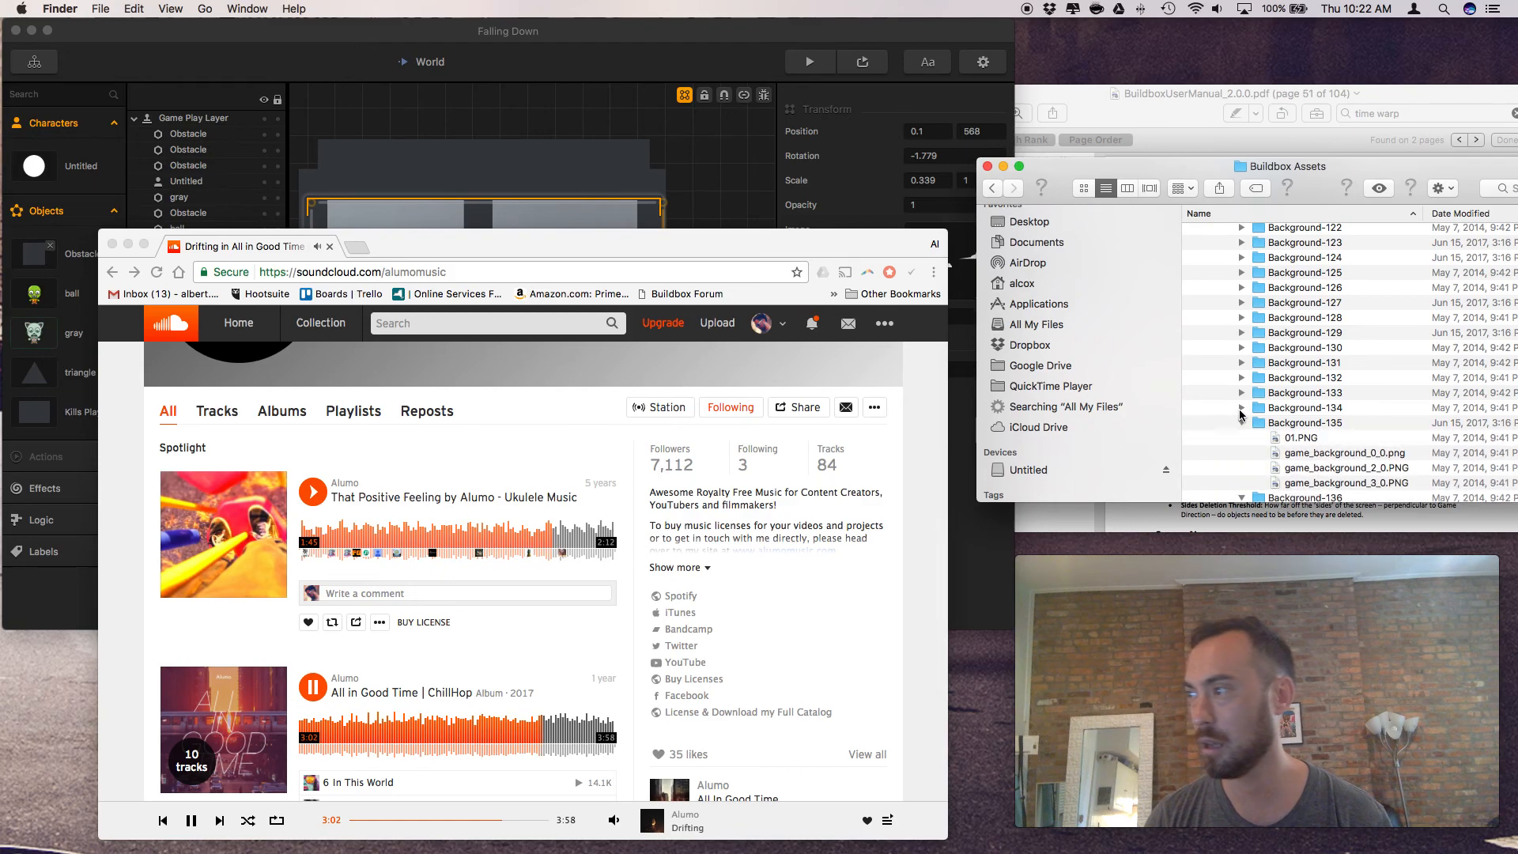
pyautogui.click(1241, 407)
pyautogui.click(1241, 392)
pyautogui.click(1241, 378)
pyautogui.click(1241, 363)
pyautogui.click(1241, 348)
# Expand the folders Background-129 back through Background-123 to look for suitable background images
pyautogui.click(1241, 333)
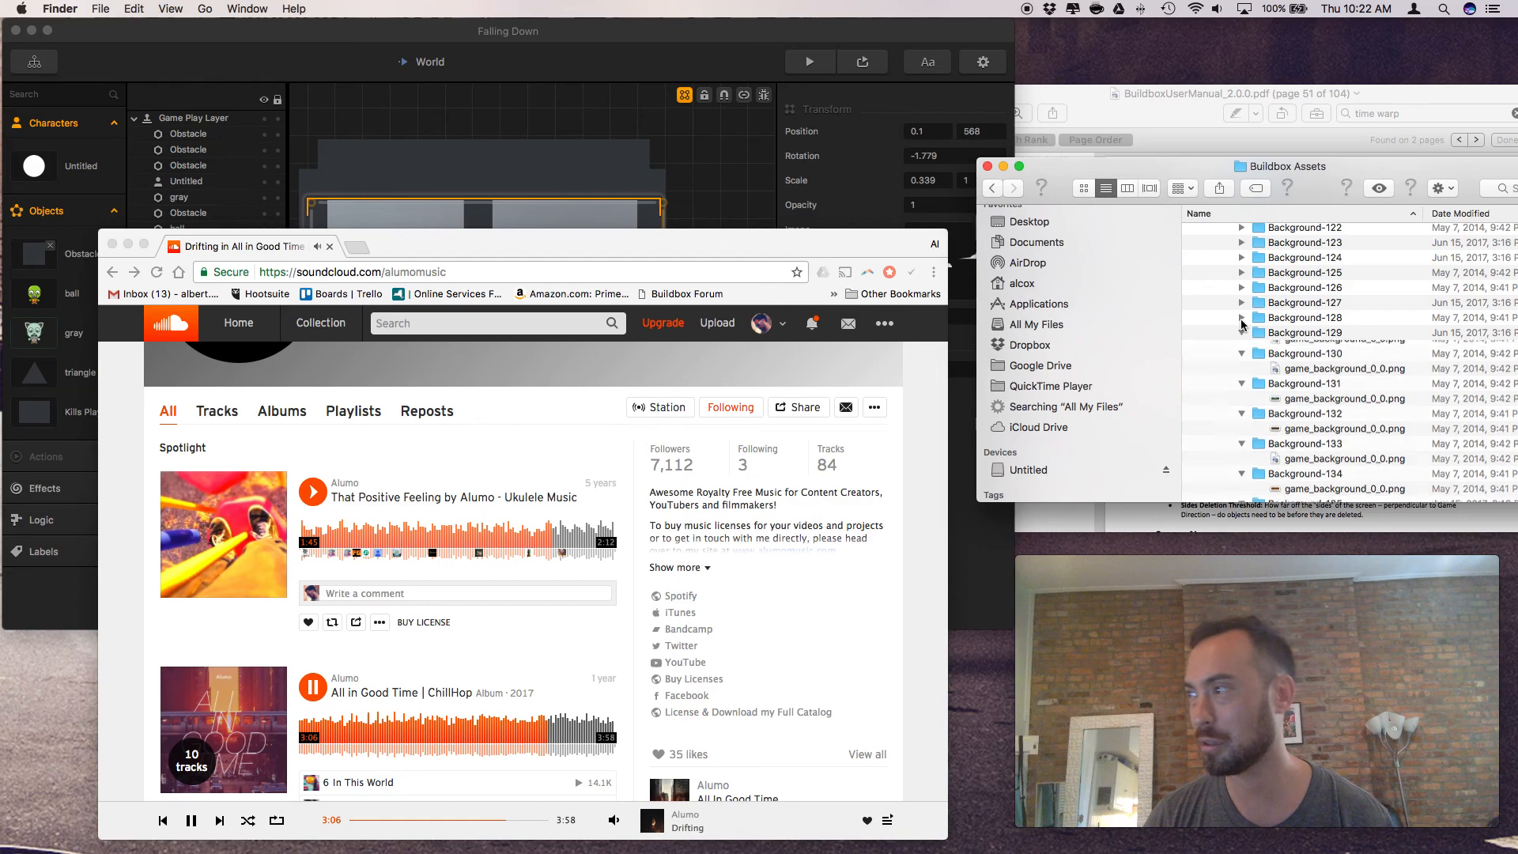
pyautogui.click(1241, 317)
pyautogui.click(1241, 302)
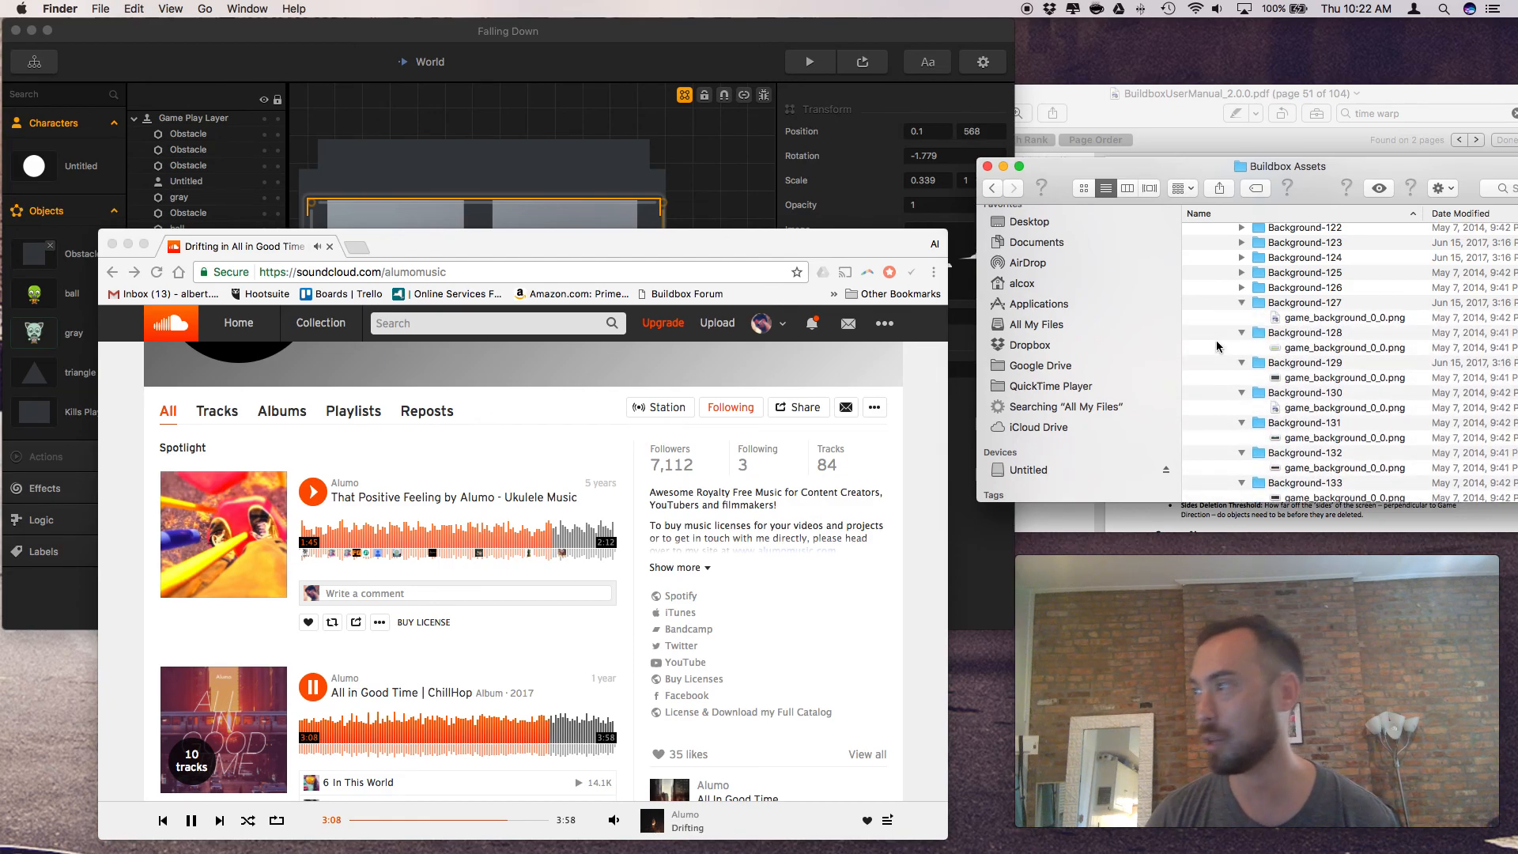
pyautogui.click(1241, 272)
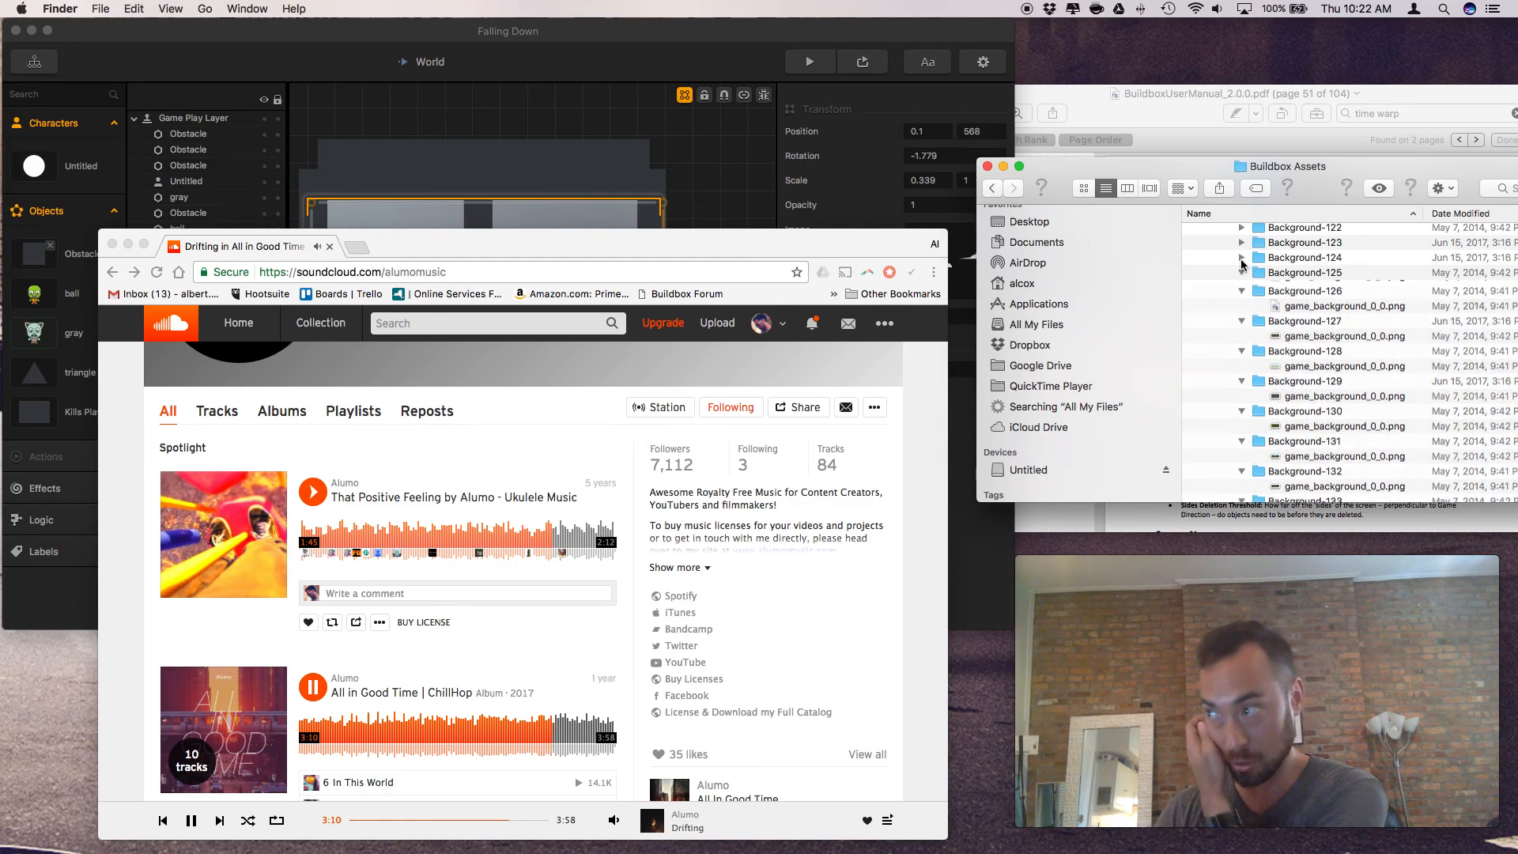
pyautogui.click(1241, 257)
pyautogui.click(1241, 243)
# Expand the folders Background-122 back through Background-116 to examine their image files
pyautogui.scroll(5, 1238, 395)
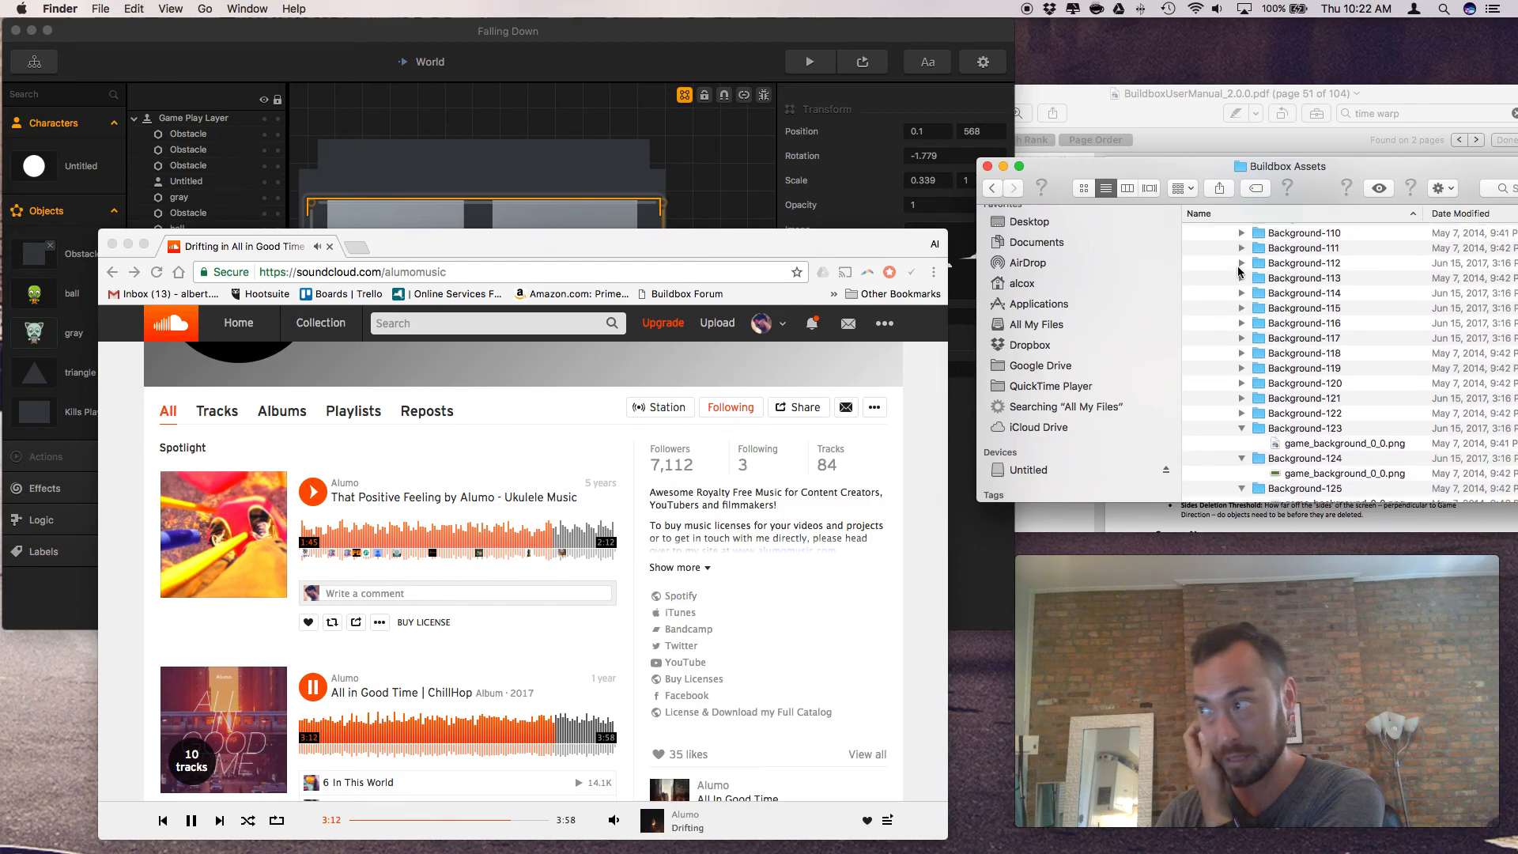
pyautogui.click(1241, 425)
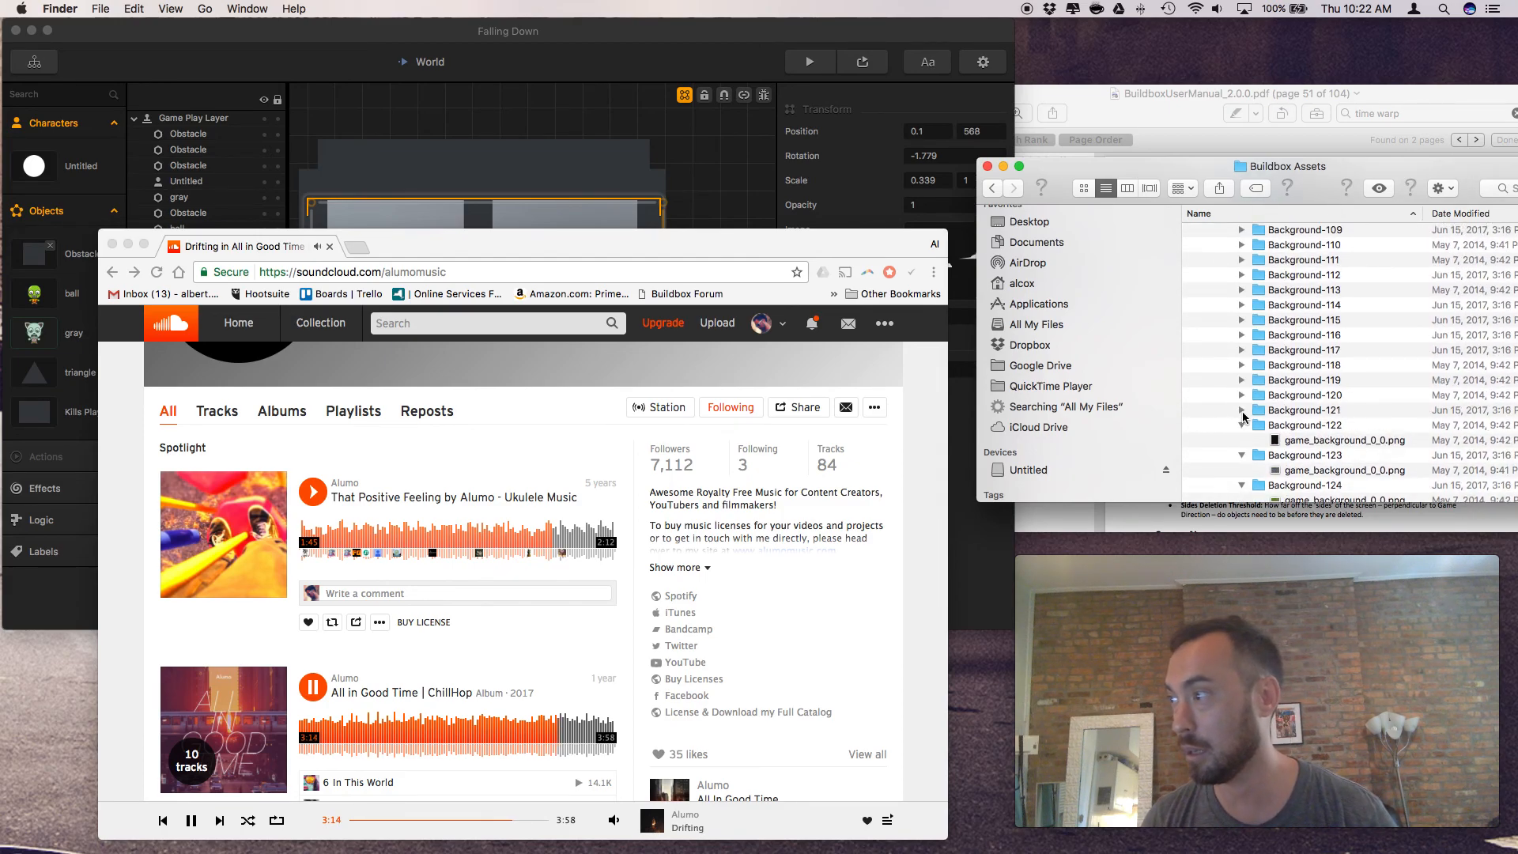
pyautogui.click(1241, 410)
pyautogui.click(1241, 395)
pyautogui.click(1241, 379)
pyautogui.click(1241, 364)
pyautogui.click(1241, 350)
pyautogui.click(1241, 334)
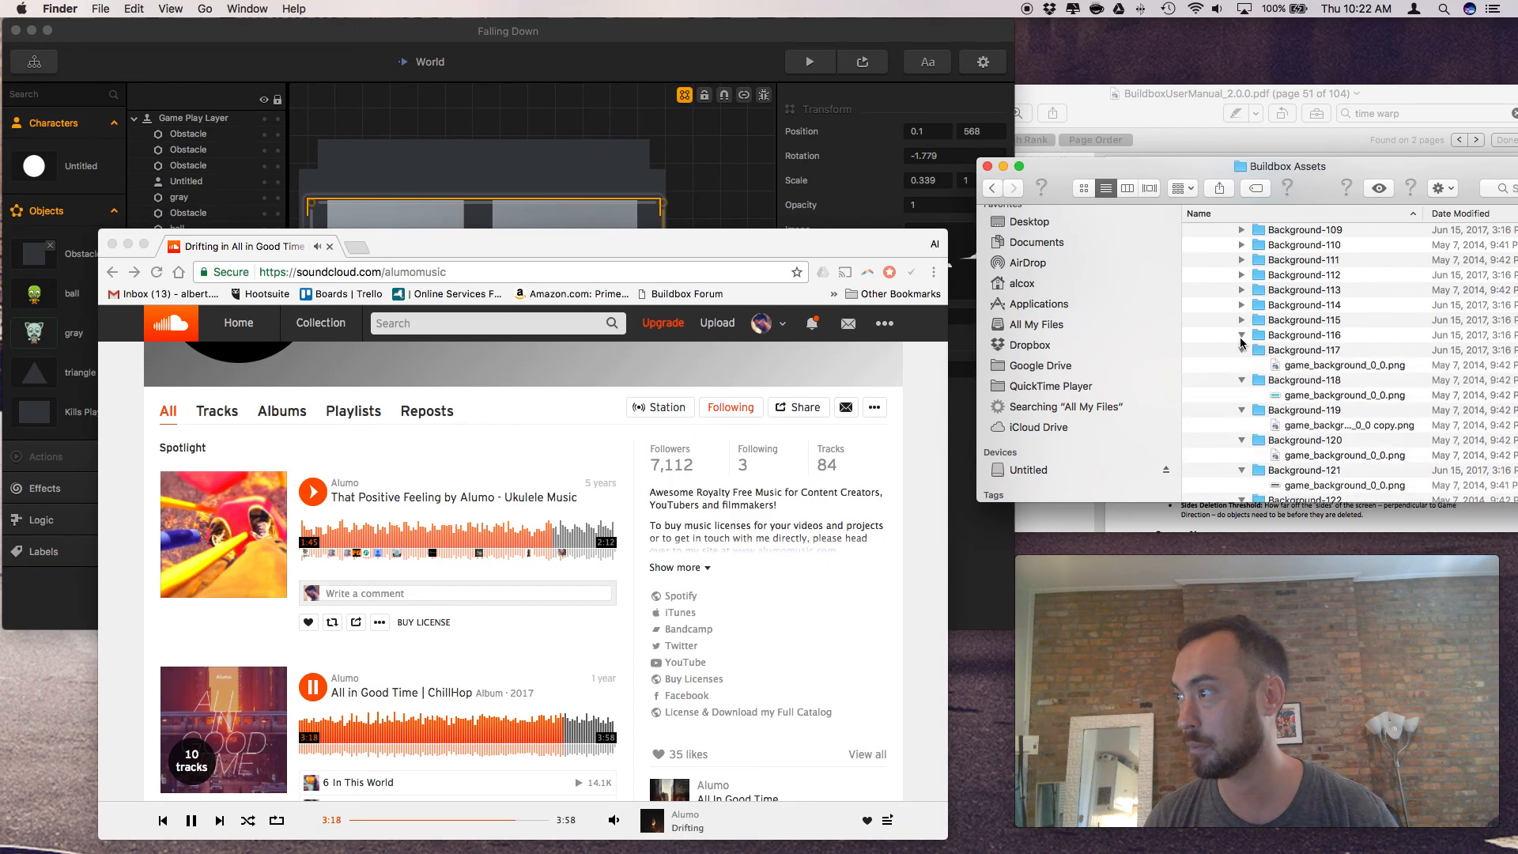
# Look back over the earlier background folders and preview game_background_0_0.png in Background-118
pyautogui.scroll(-1, 1246, 388)
pyautogui.scroll(20, 1247, 388)
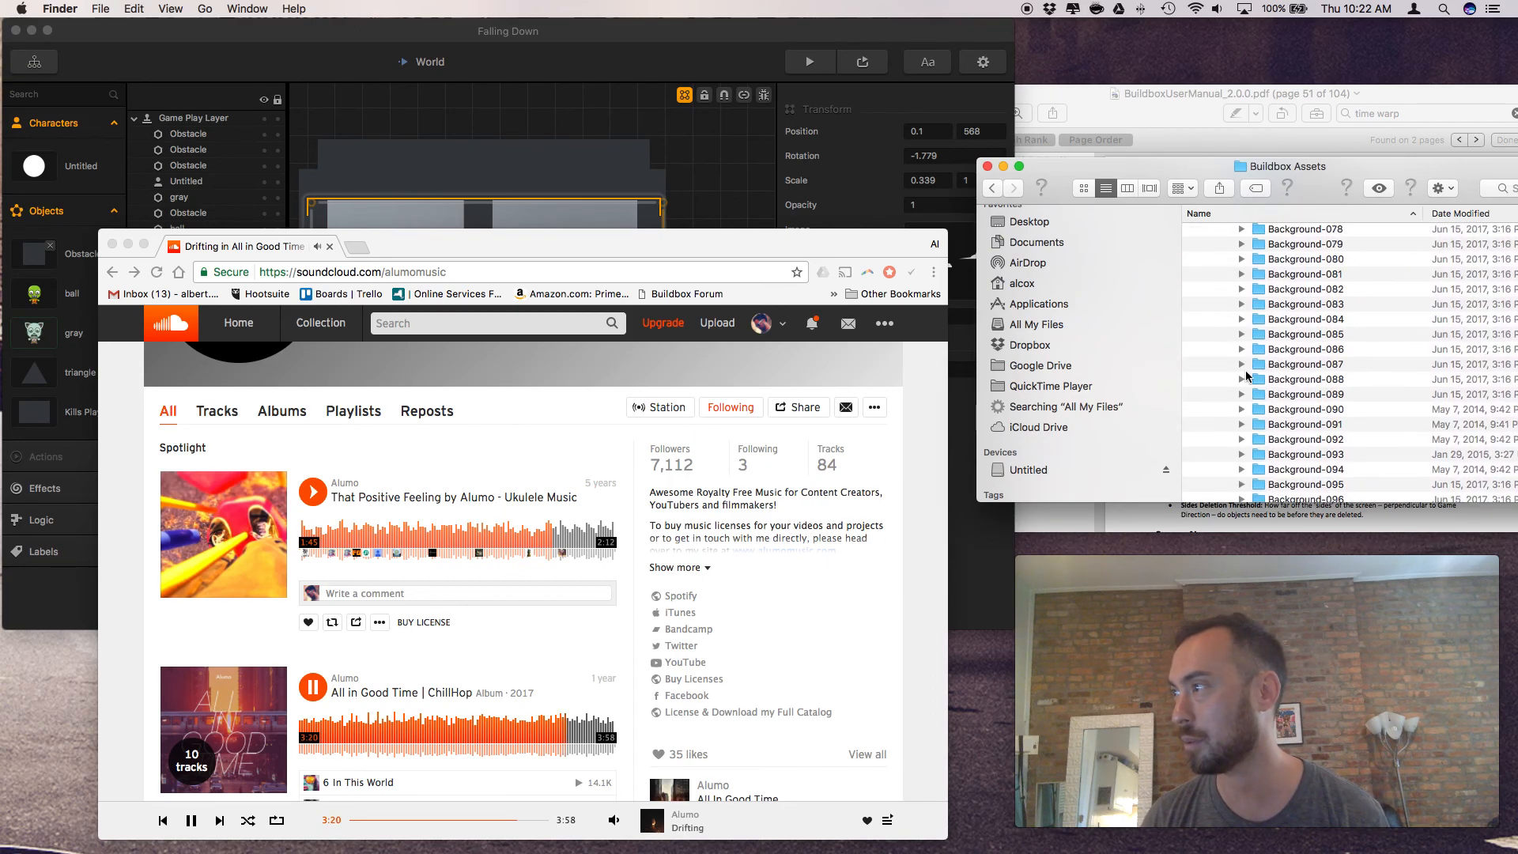
pyautogui.scroll(20, 1247, 372)
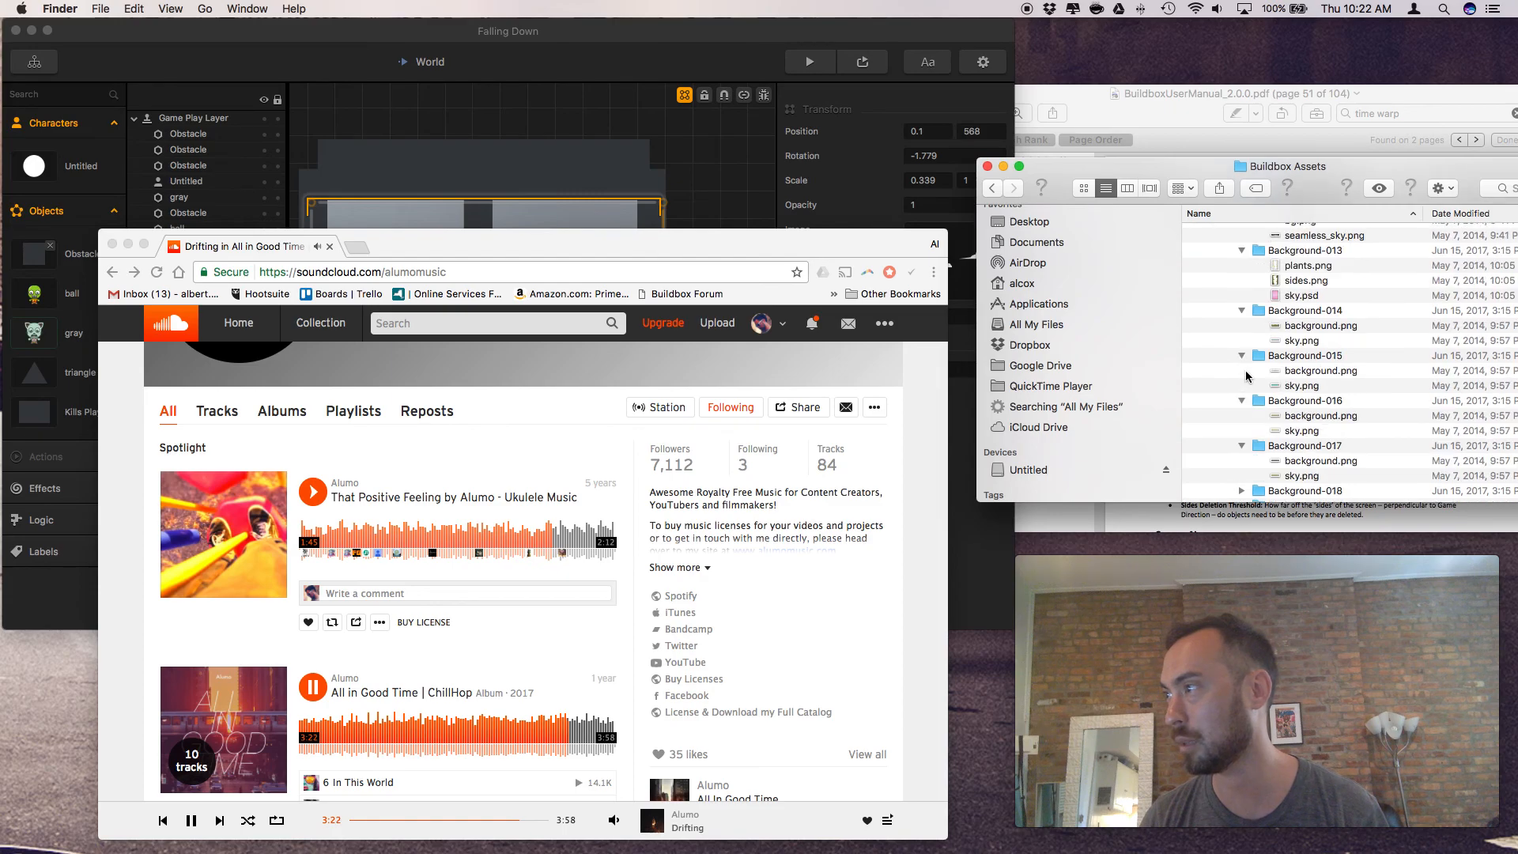
pyautogui.scroll(-20, 1263, 406)
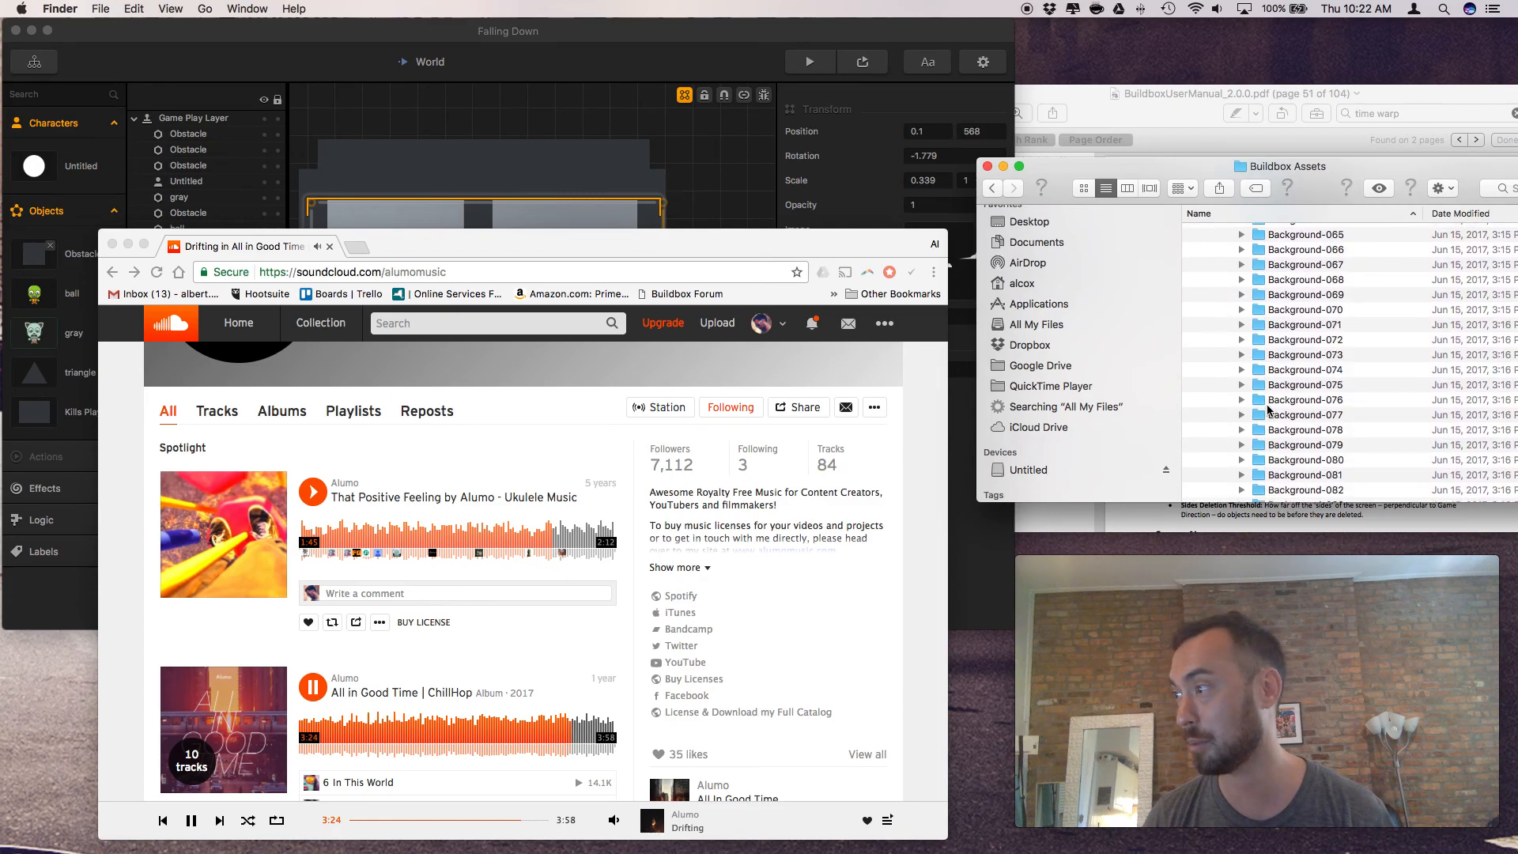
pyautogui.scroll(-10, 1268, 411)
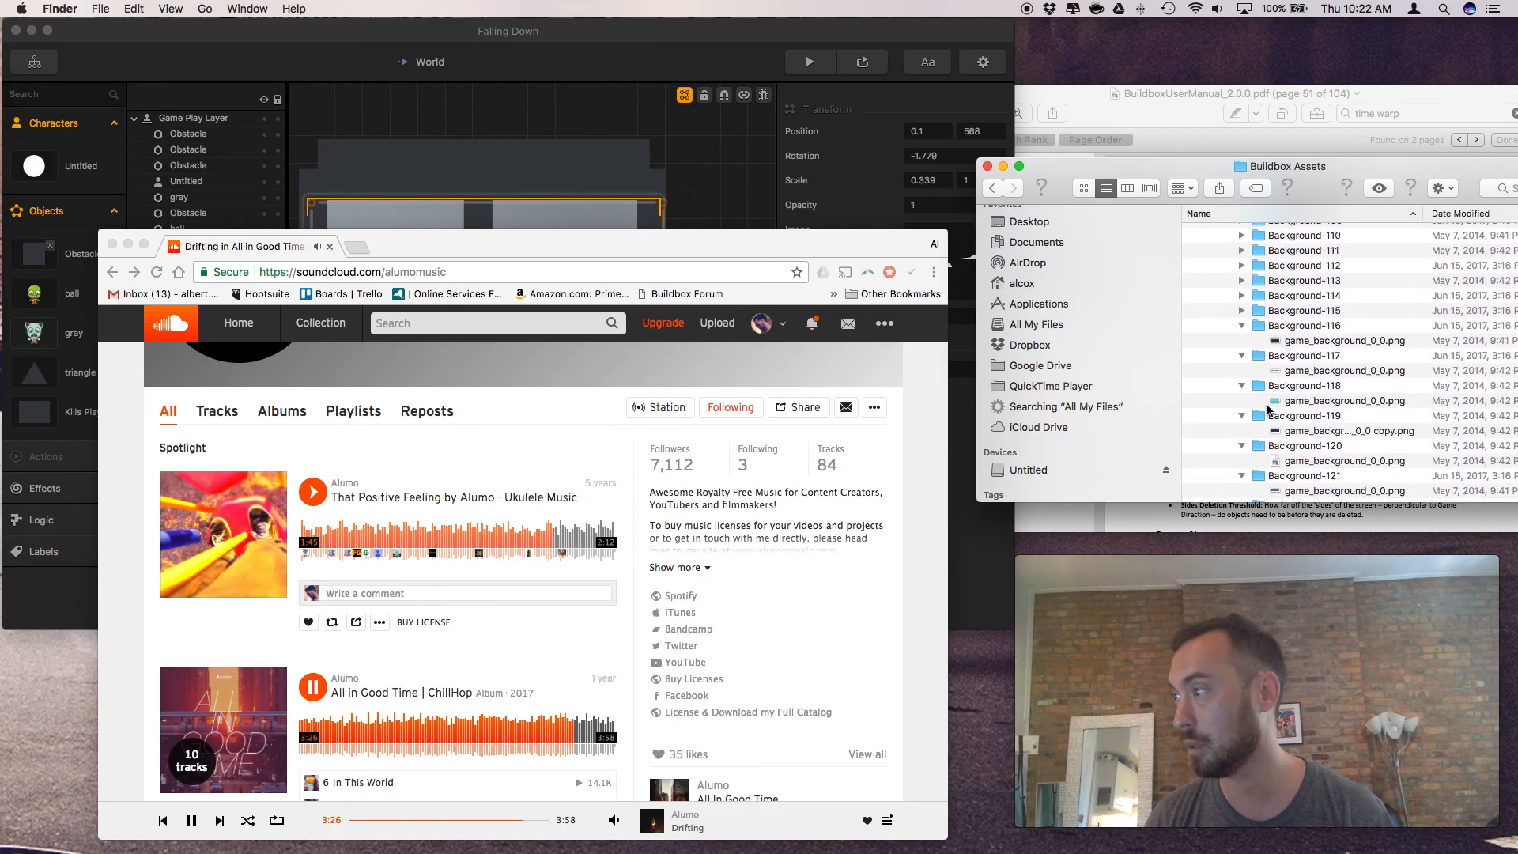
pyautogui.click(1274, 403)
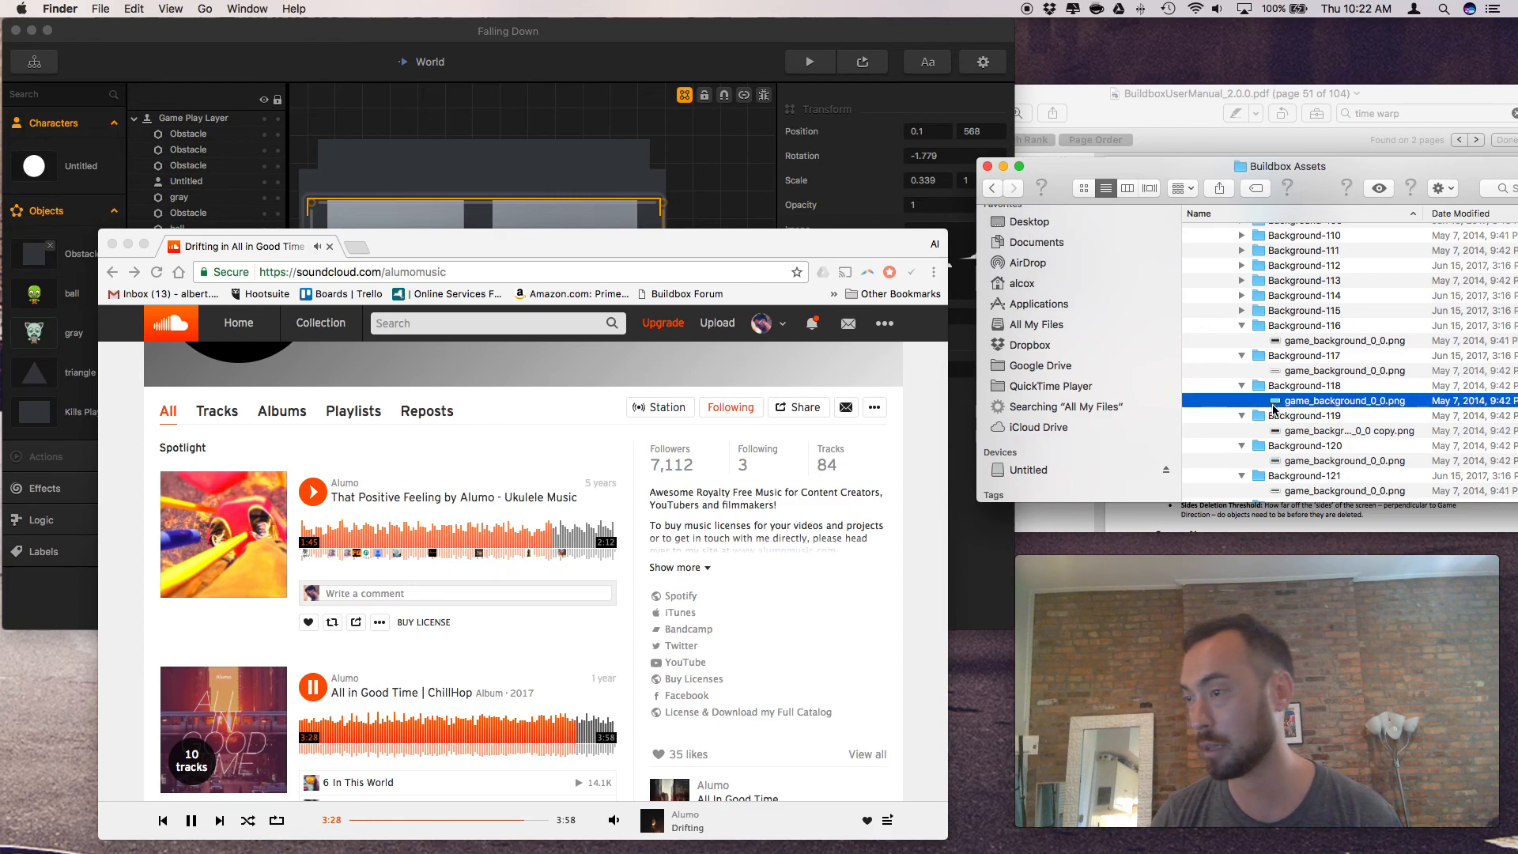
pyautogui.press('space')
pyautogui.press('space')
# Preview the game_background_0_0.png images in Background-123 and Background-124
pyautogui.scroll(-5, 1273, 412)
pyautogui.click(1280, 405)
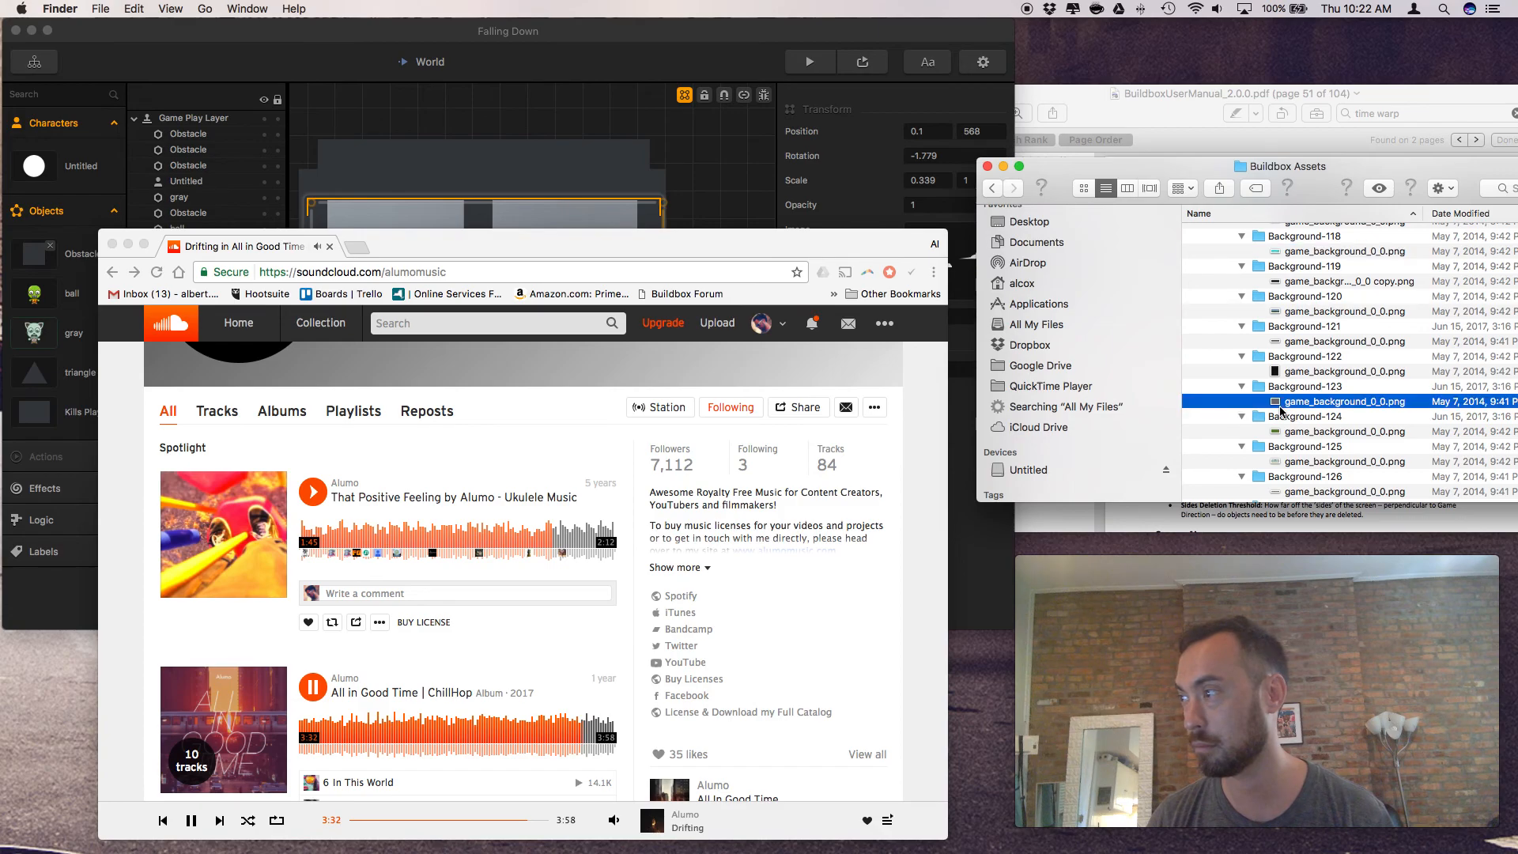
pyautogui.press('space')
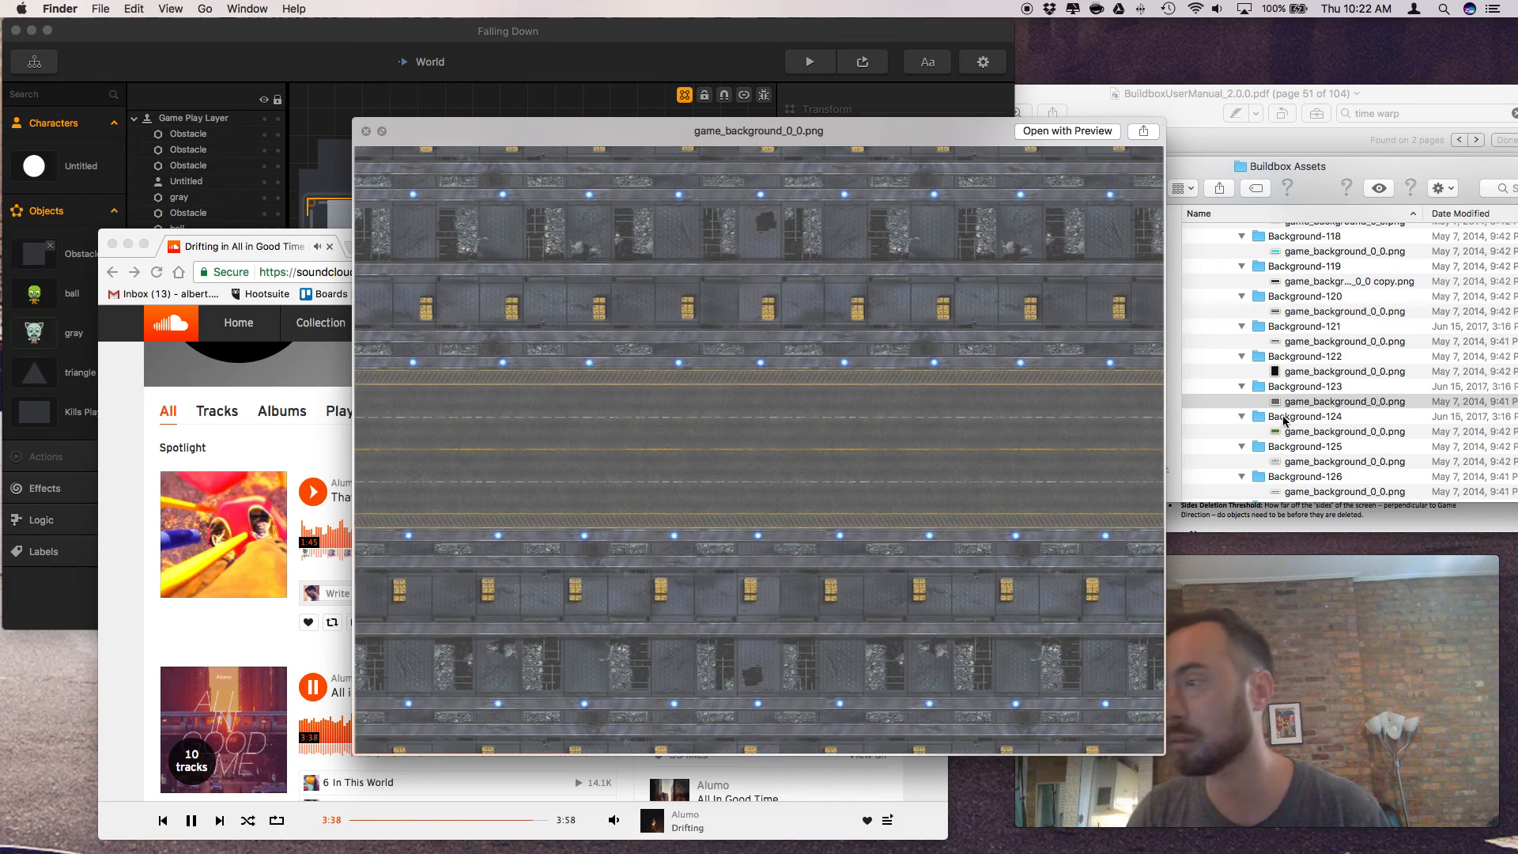
pyautogui.press('space')
pyautogui.click(1306, 431)
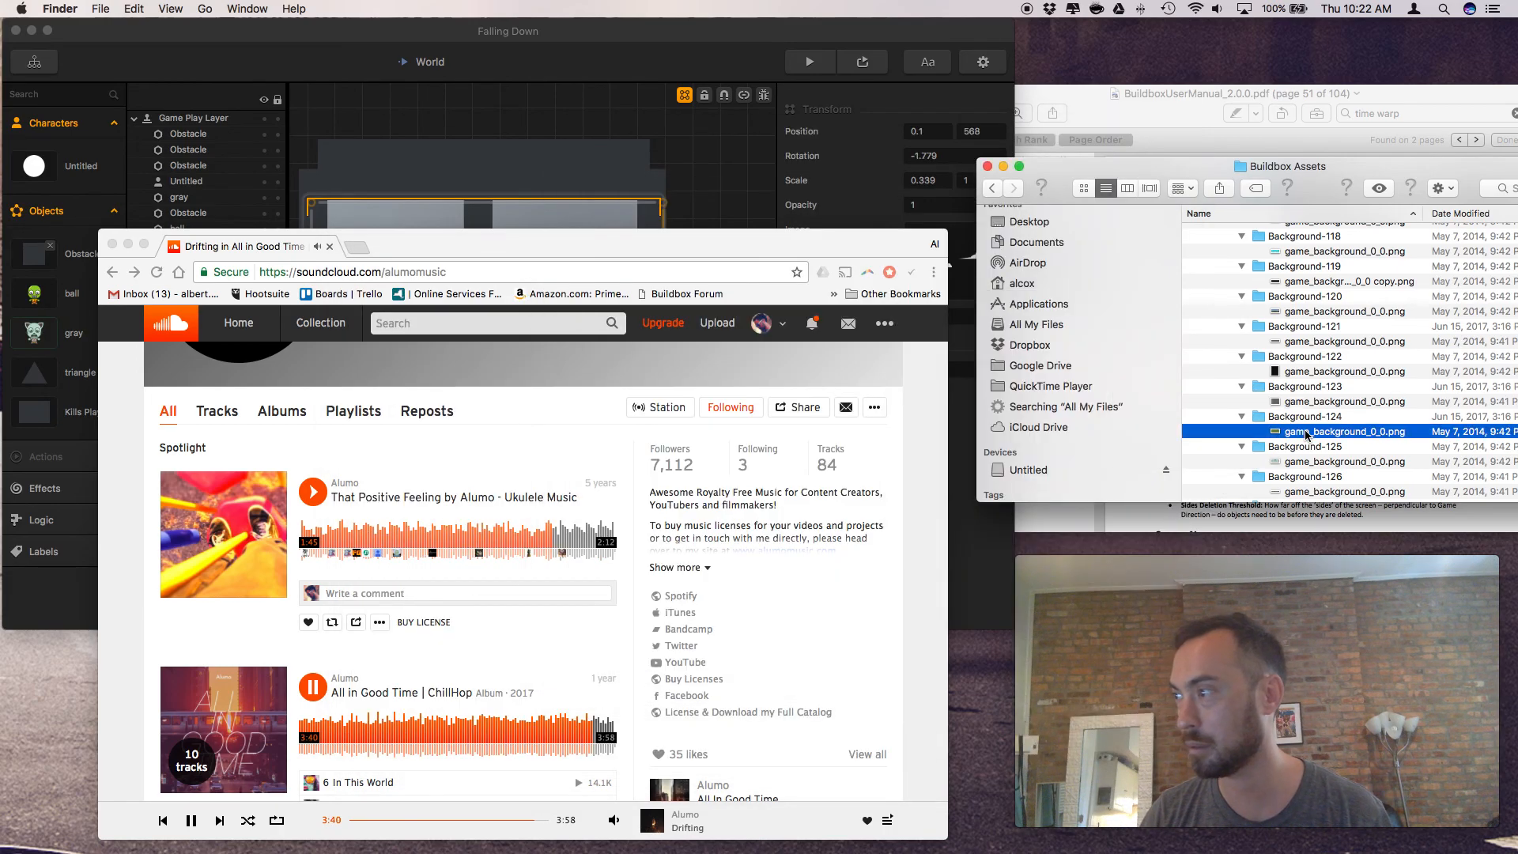
pyautogui.press('space')
pyautogui.press('space')
# Preview game_background_0_0.png in Background-126 to check its orientation and tiling
pyautogui.scroll(-2, 1305, 431)
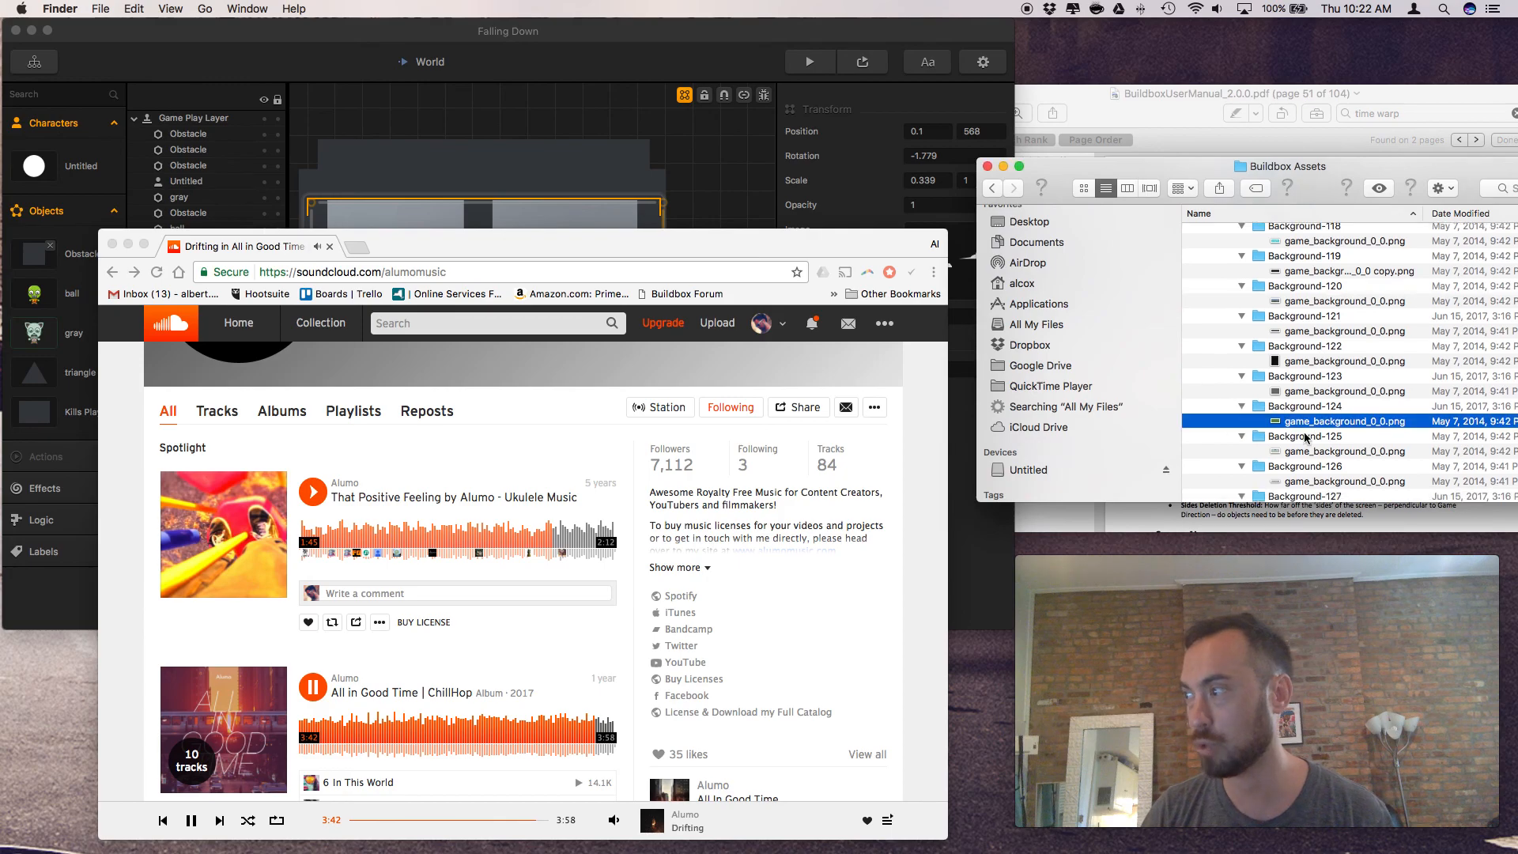
pyautogui.click(1305, 423)
pyautogui.press('space')
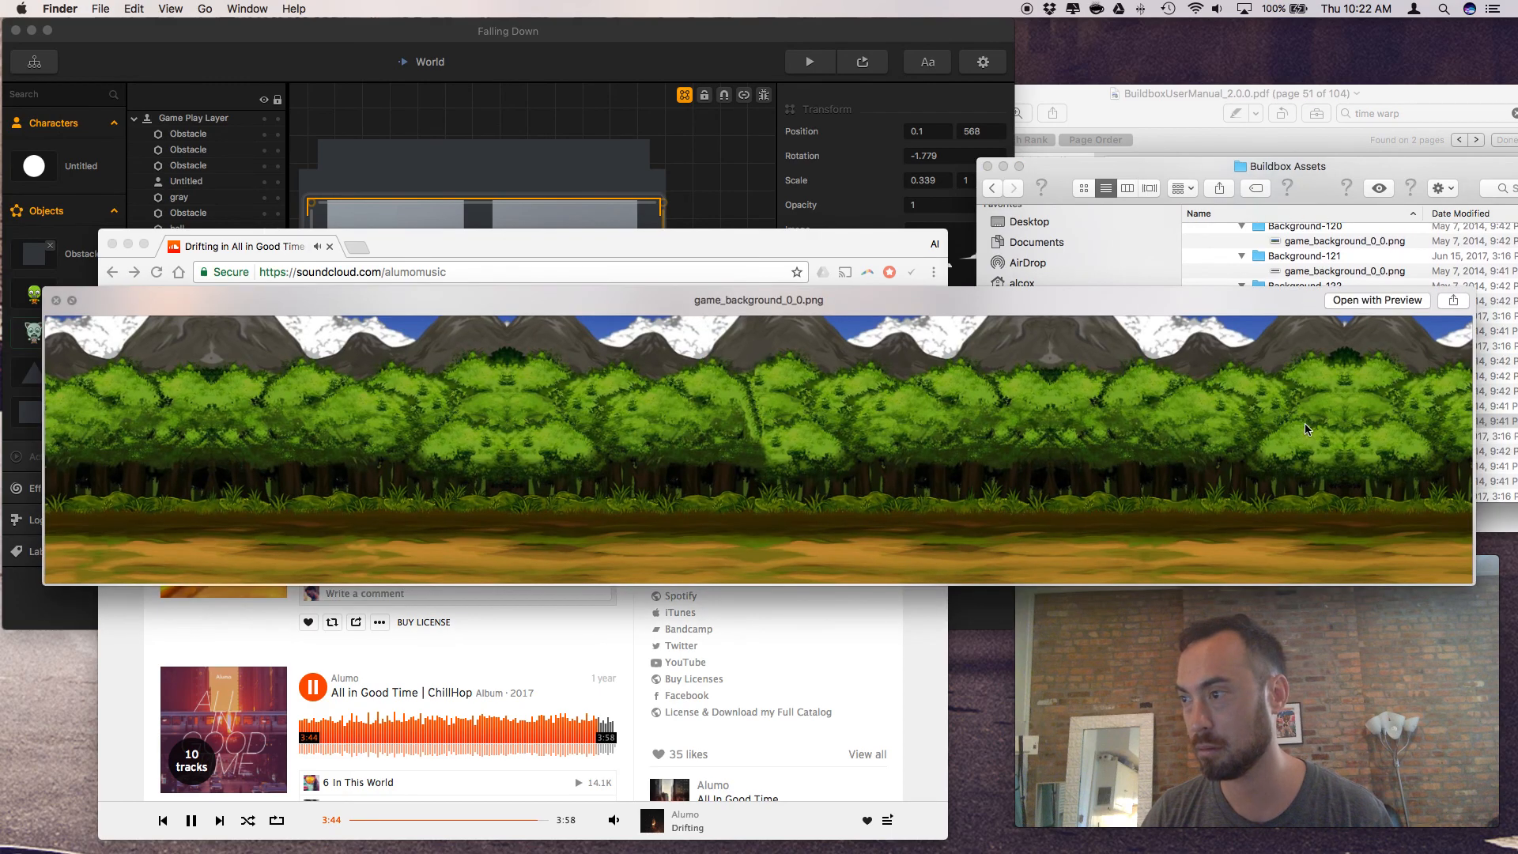
pyautogui.press('space')
pyautogui.press('space')
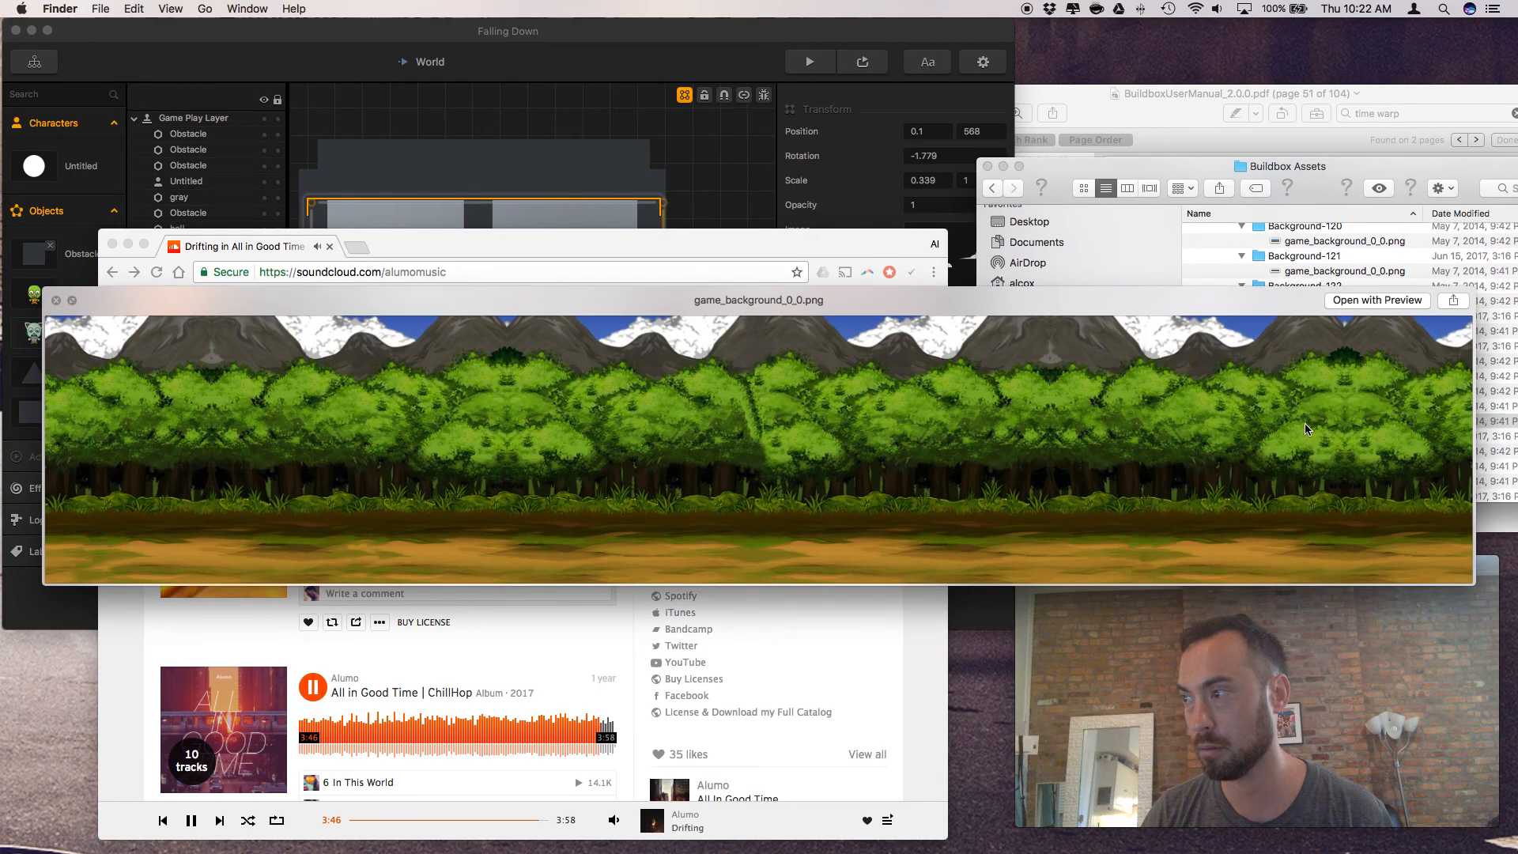
# Preview the game_background_4_0 copy and game_background_4_0.png images in Background-143
pyautogui.press('space')
pyautogui.click(1305, 423)
pyautogui.scroll(-5, 1305, 430)
pyautogui.scroll(-5, 1305, 429)
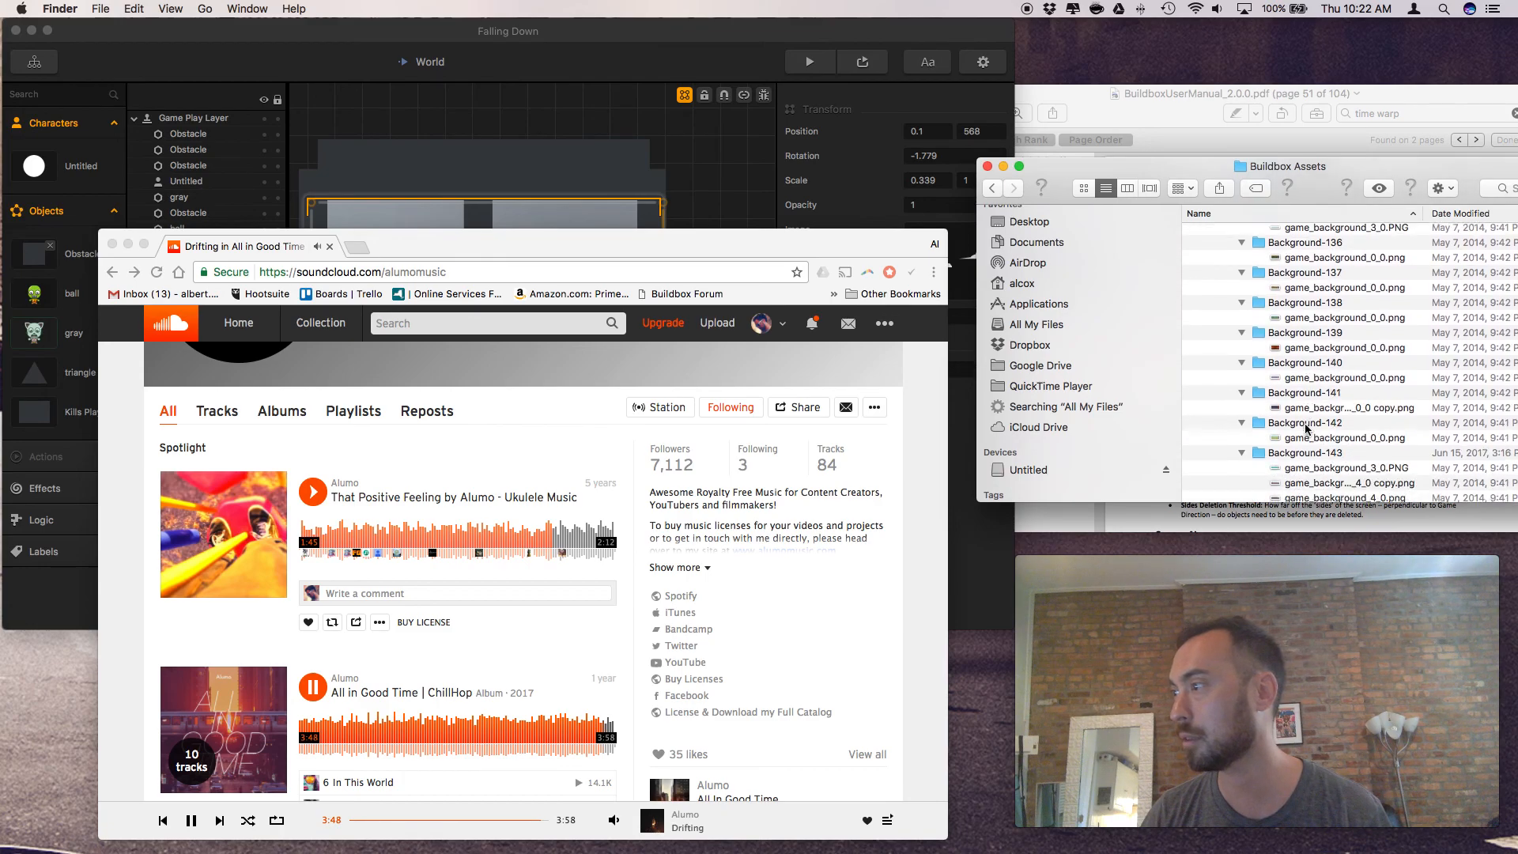
pyautogui.click(1305, 403)
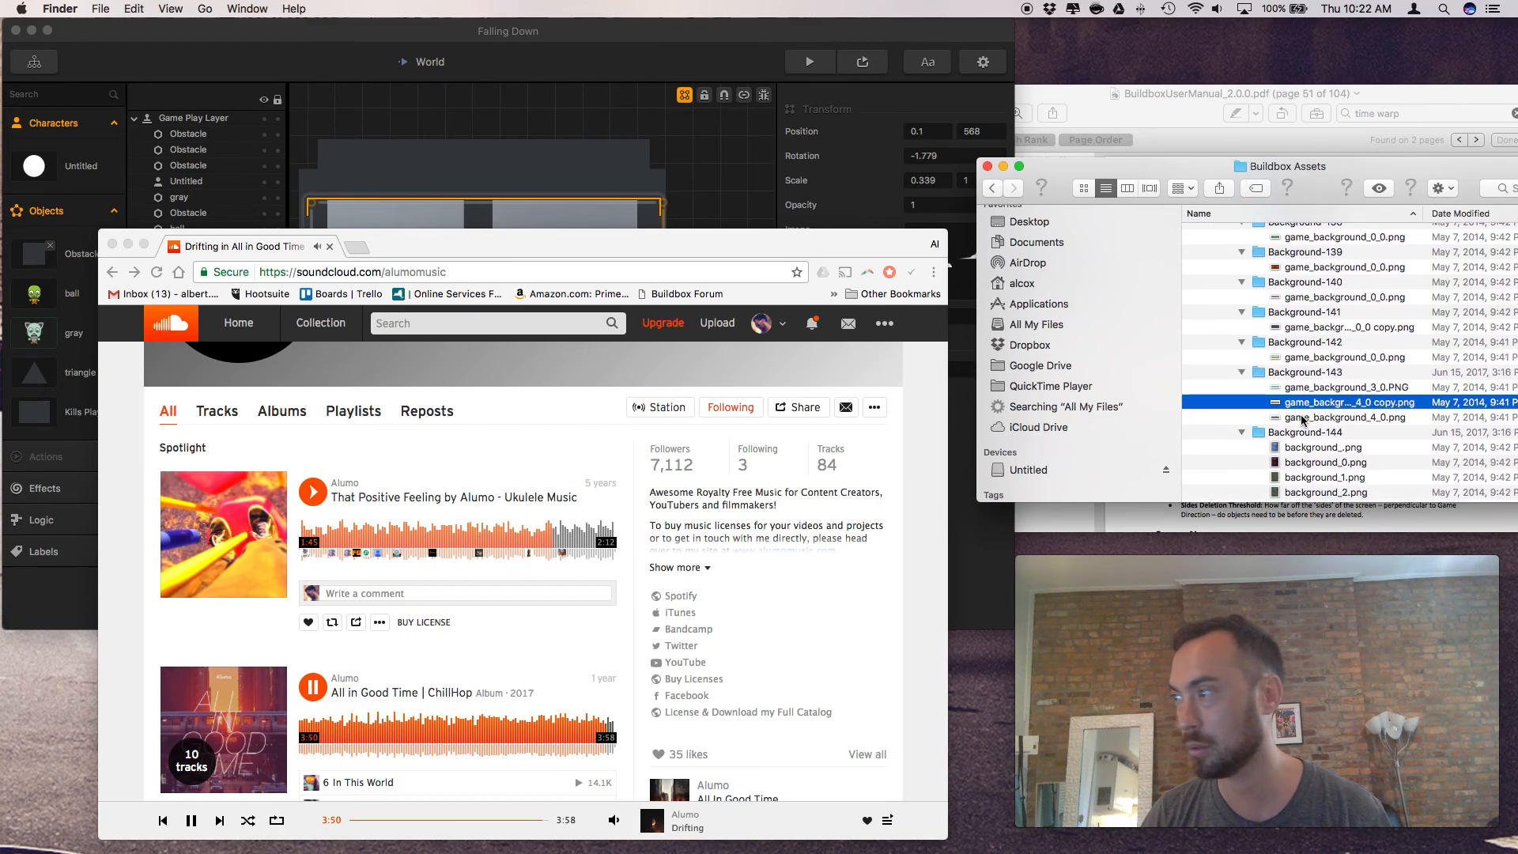
pyautogui.press('space')
pyautogui.press('Down')
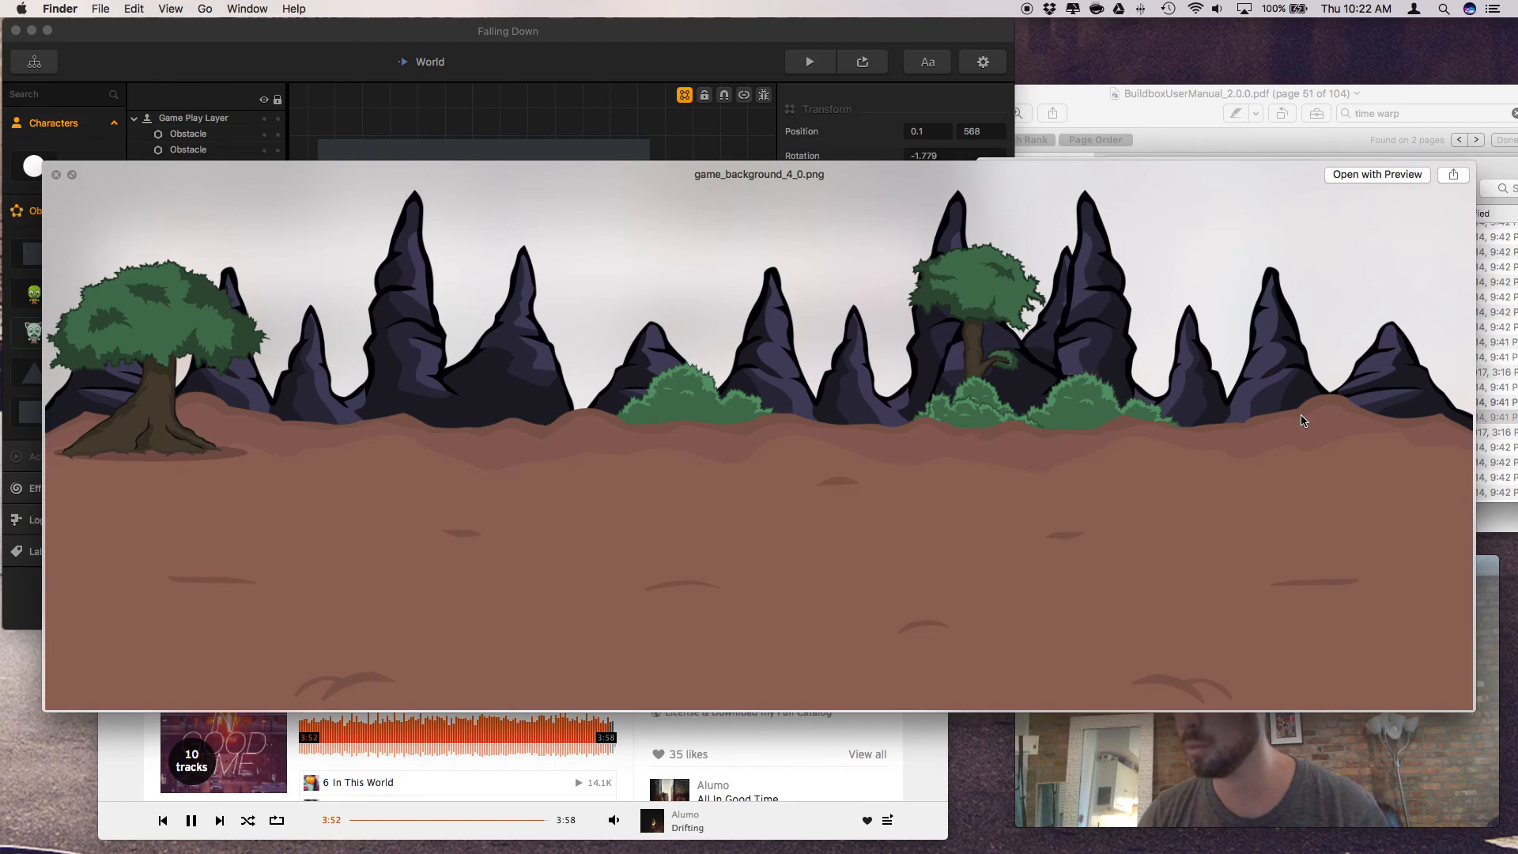
pyautogui.press('space')
# Preview Untitled-4-2.png in Background-146 and game_background_0_0.png in Background-148 to check how they tile
pyautogui.scroll(-5, 1303, 420)
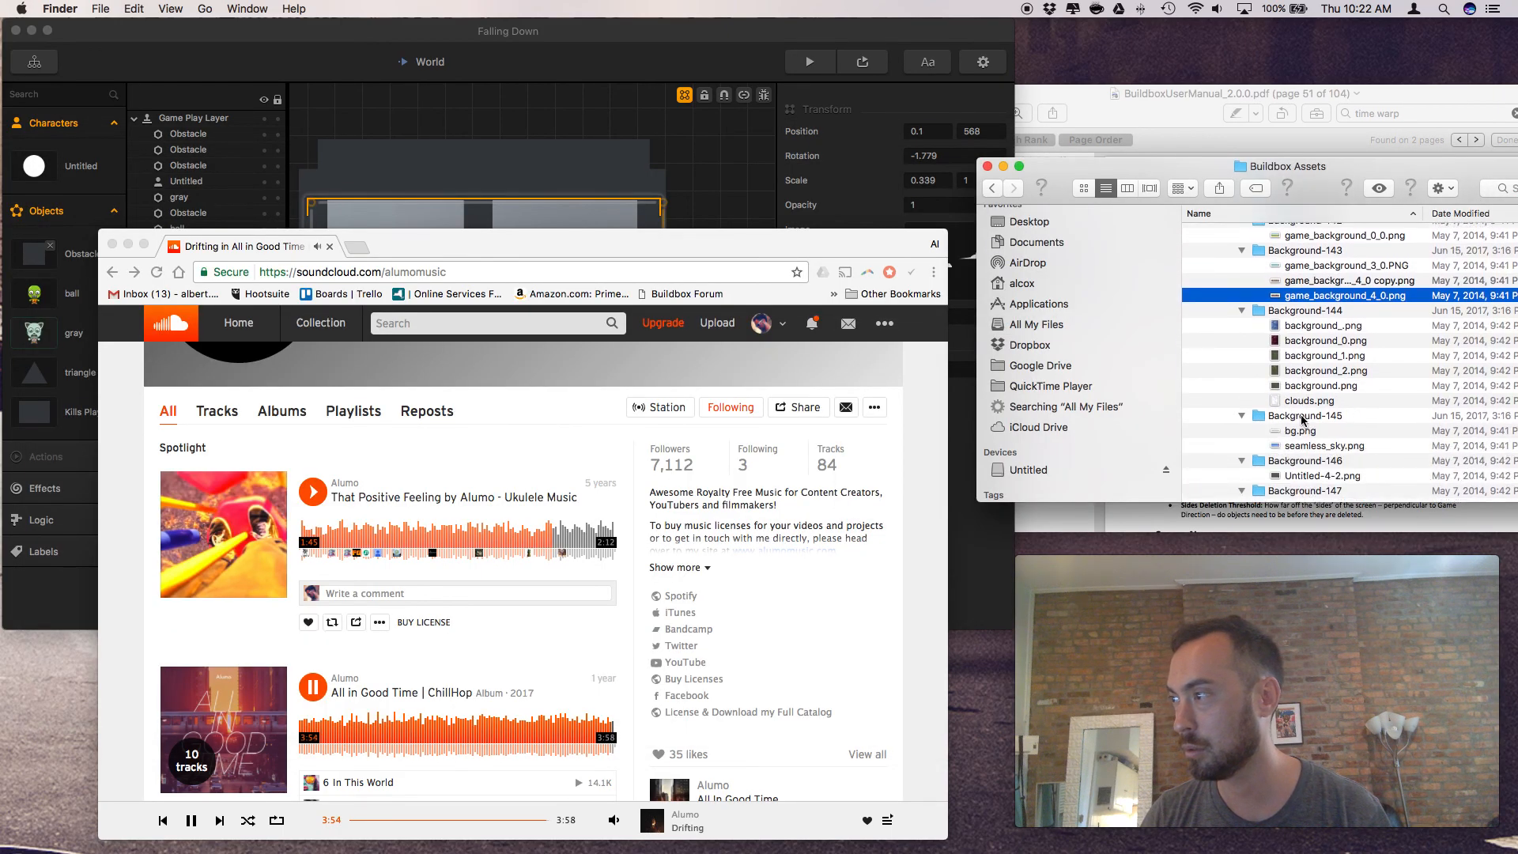
pyautogui.click(1299, 438)
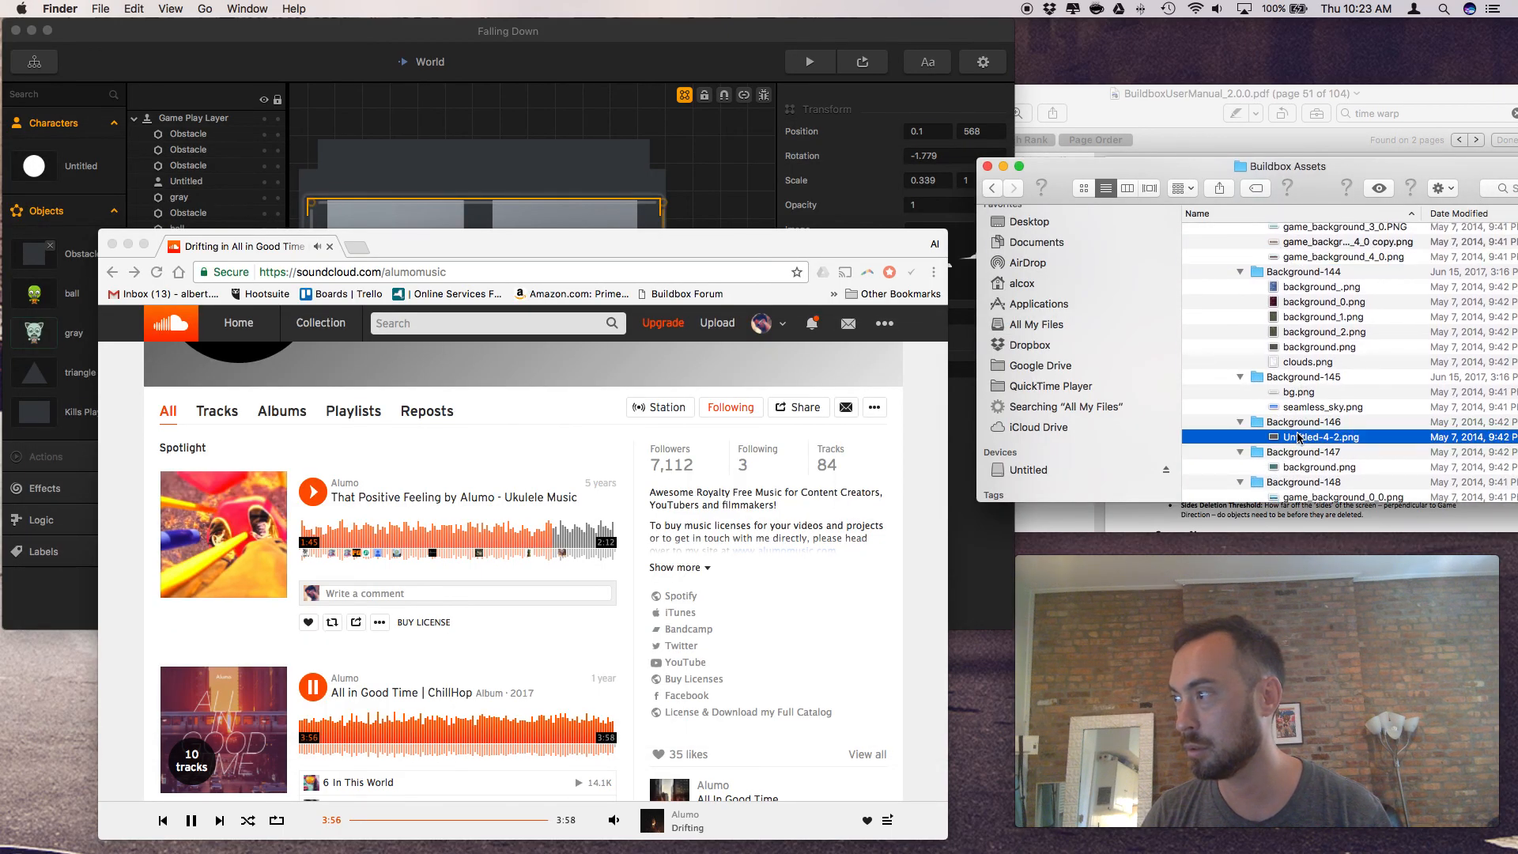
pyautogui.press('space')
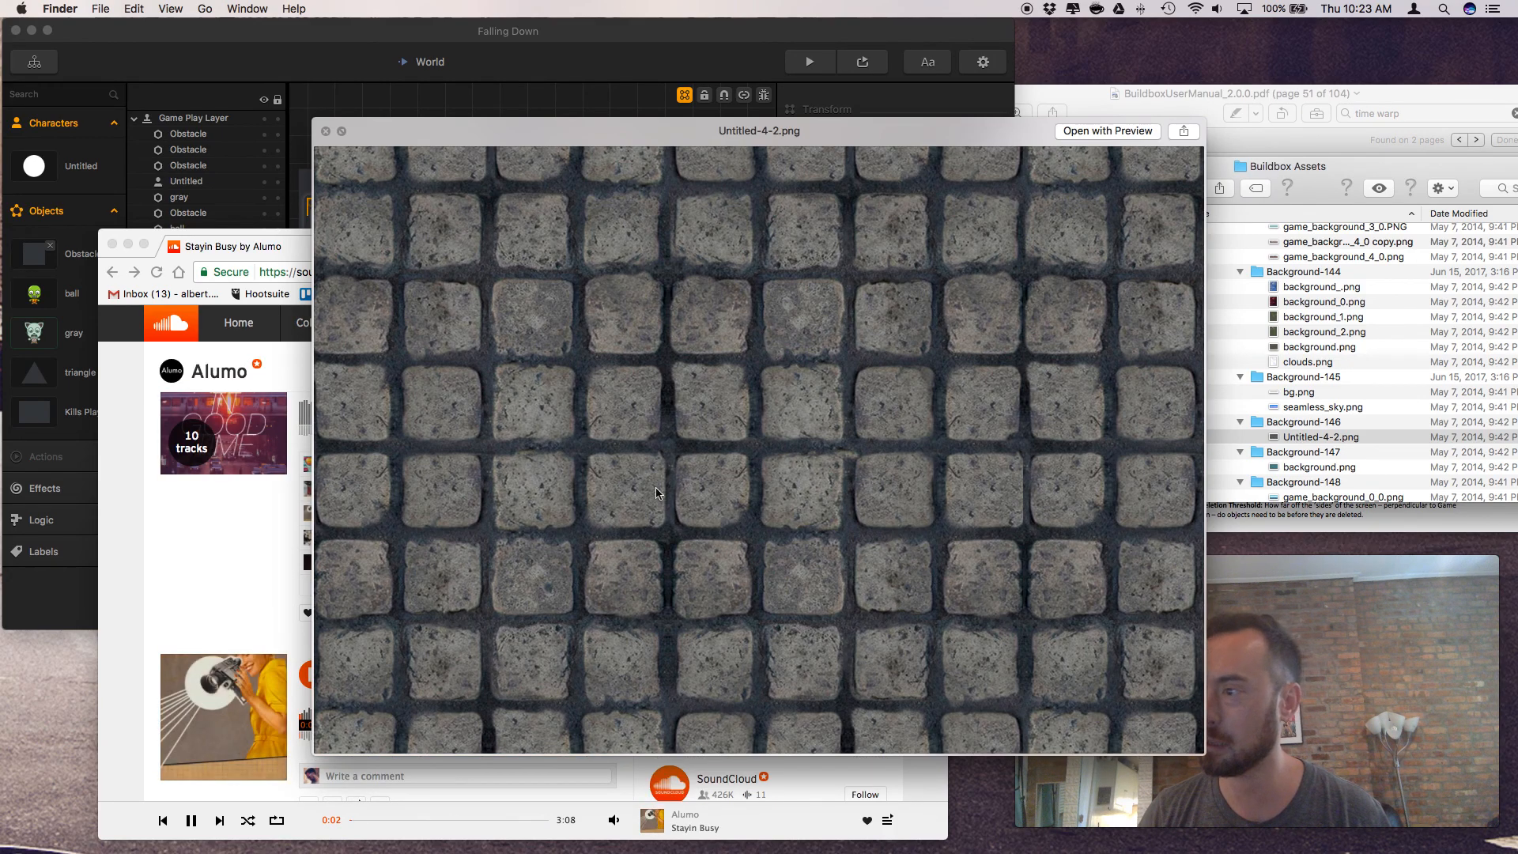
pyautogui.press('space')
pyautogui.scroll(-3, 1288, 439)
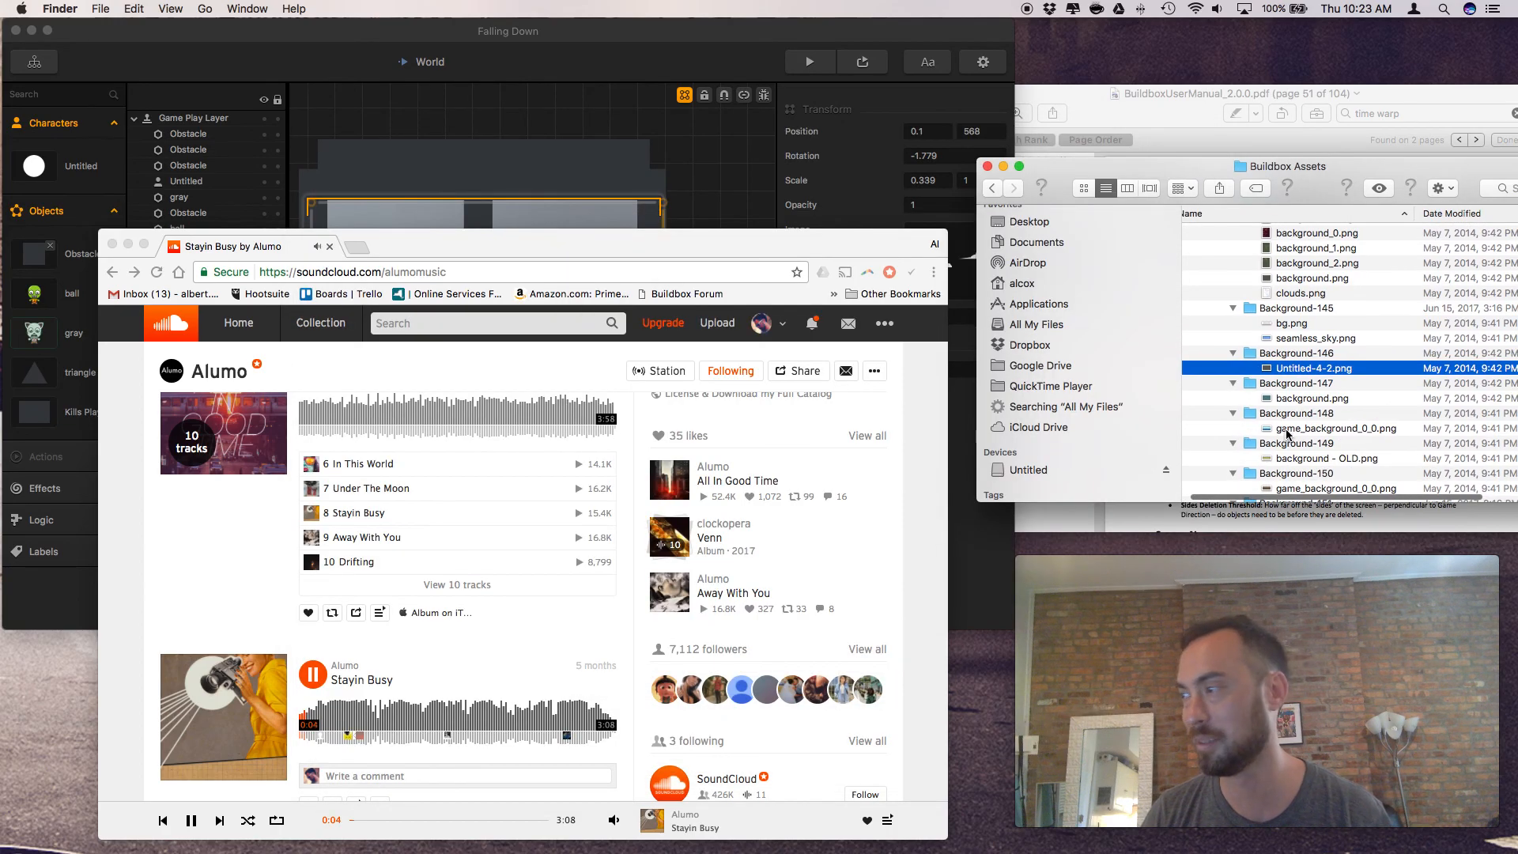
pyautogui.click(1286, 430)
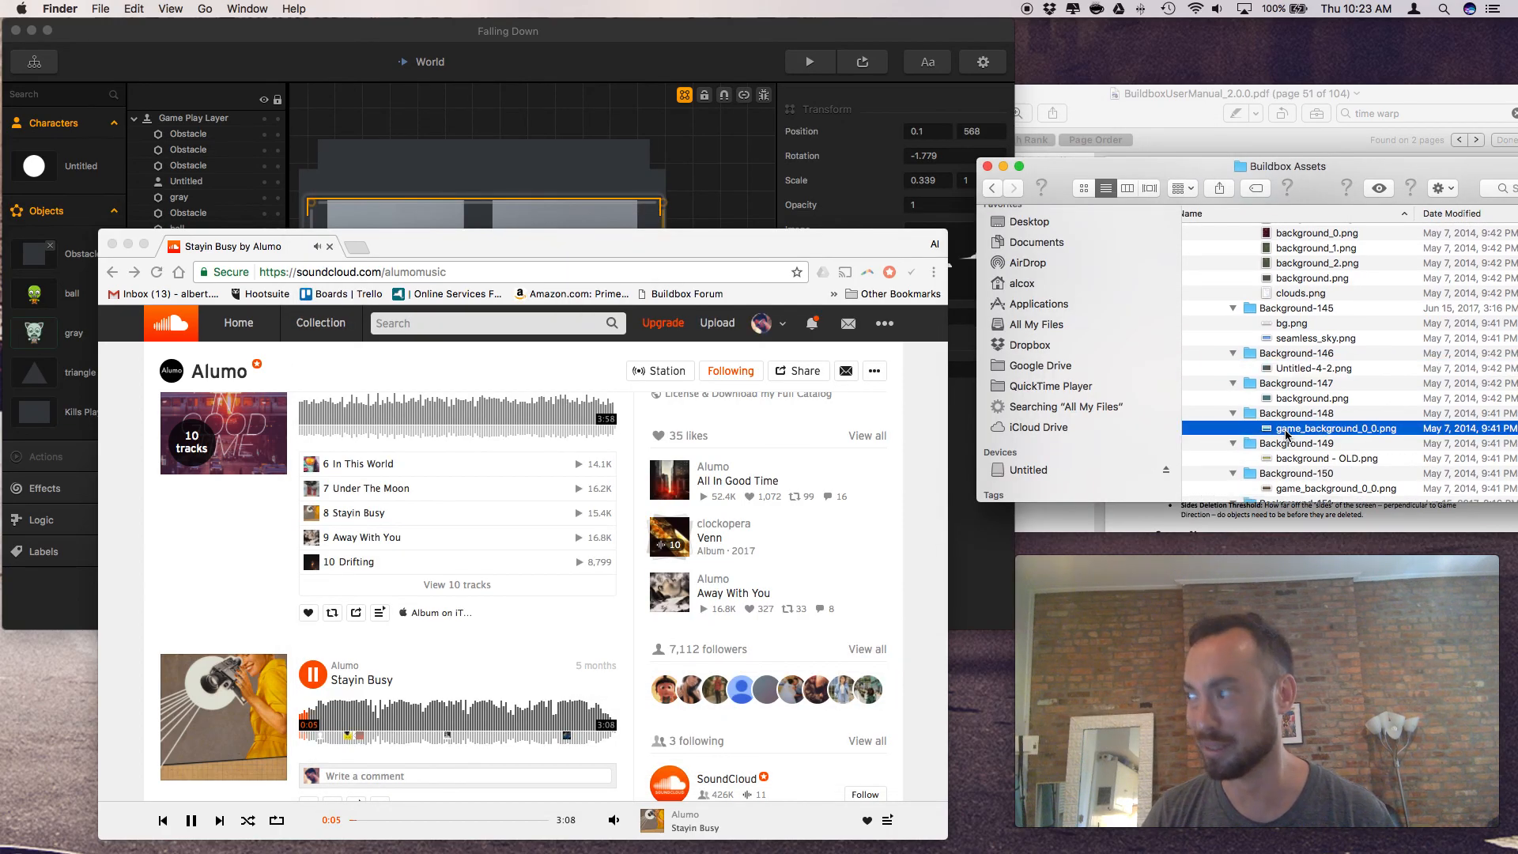
pyautogui.press('space')
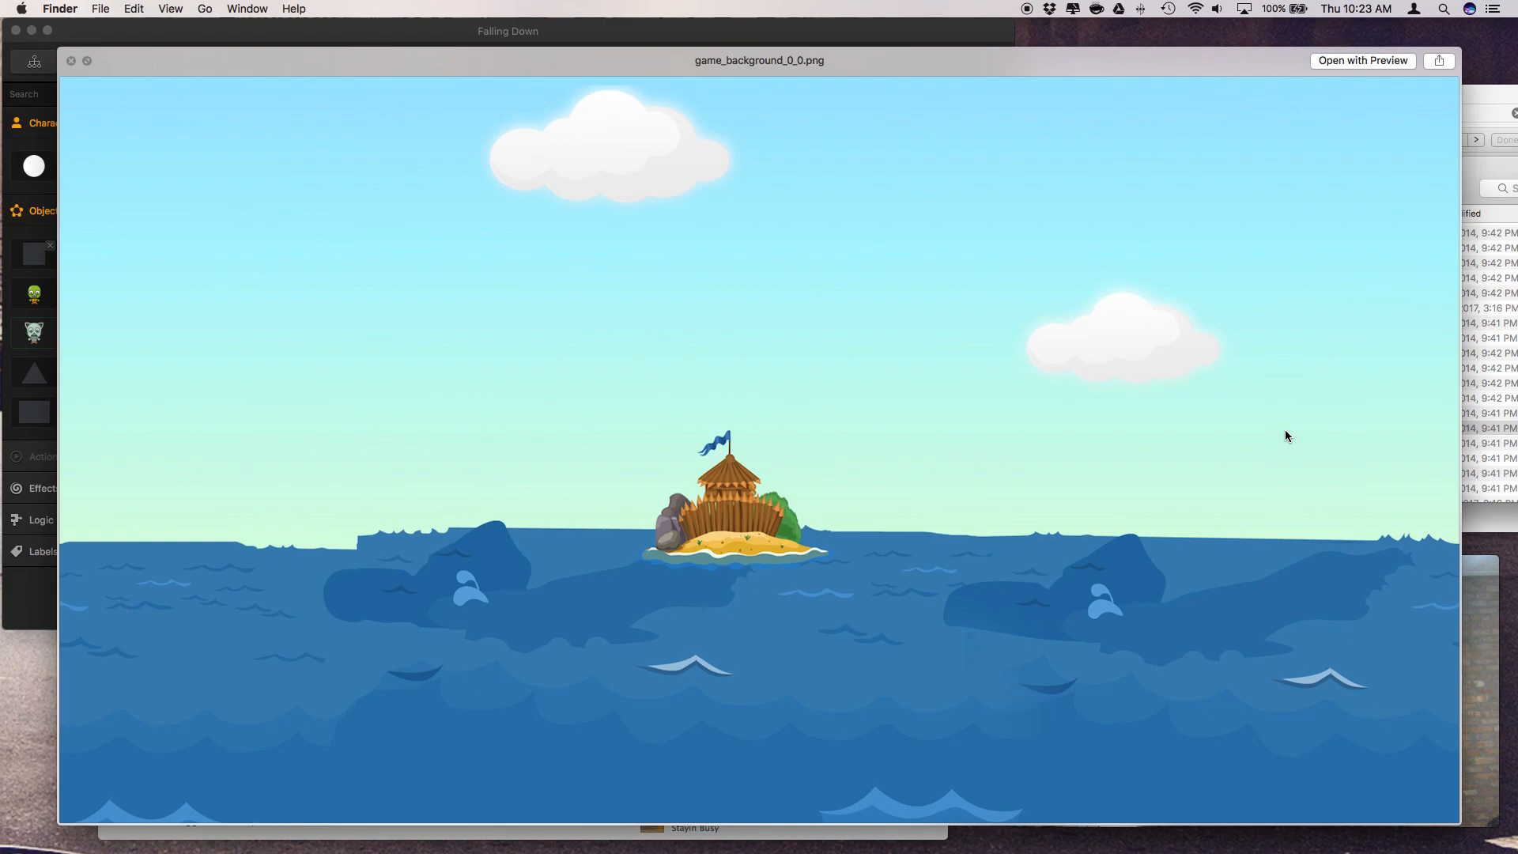
pyautogui.press('space')
# Preview background _2.PNG and background _1.PNG in Background-151
pyautogui.scroll(-8, 1282, 395)
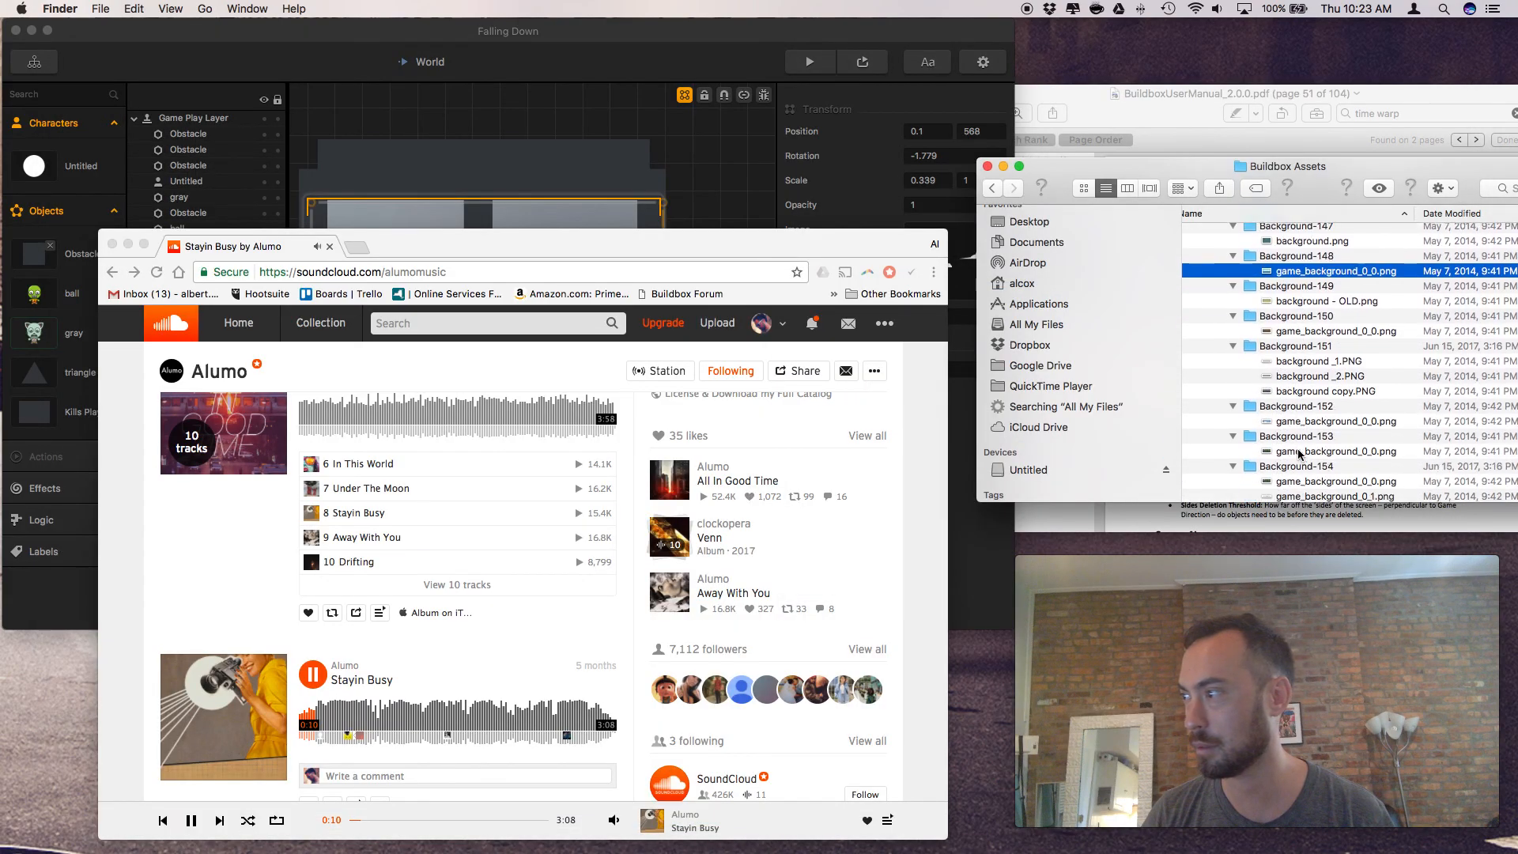
pyautogui.click(1283, 362)
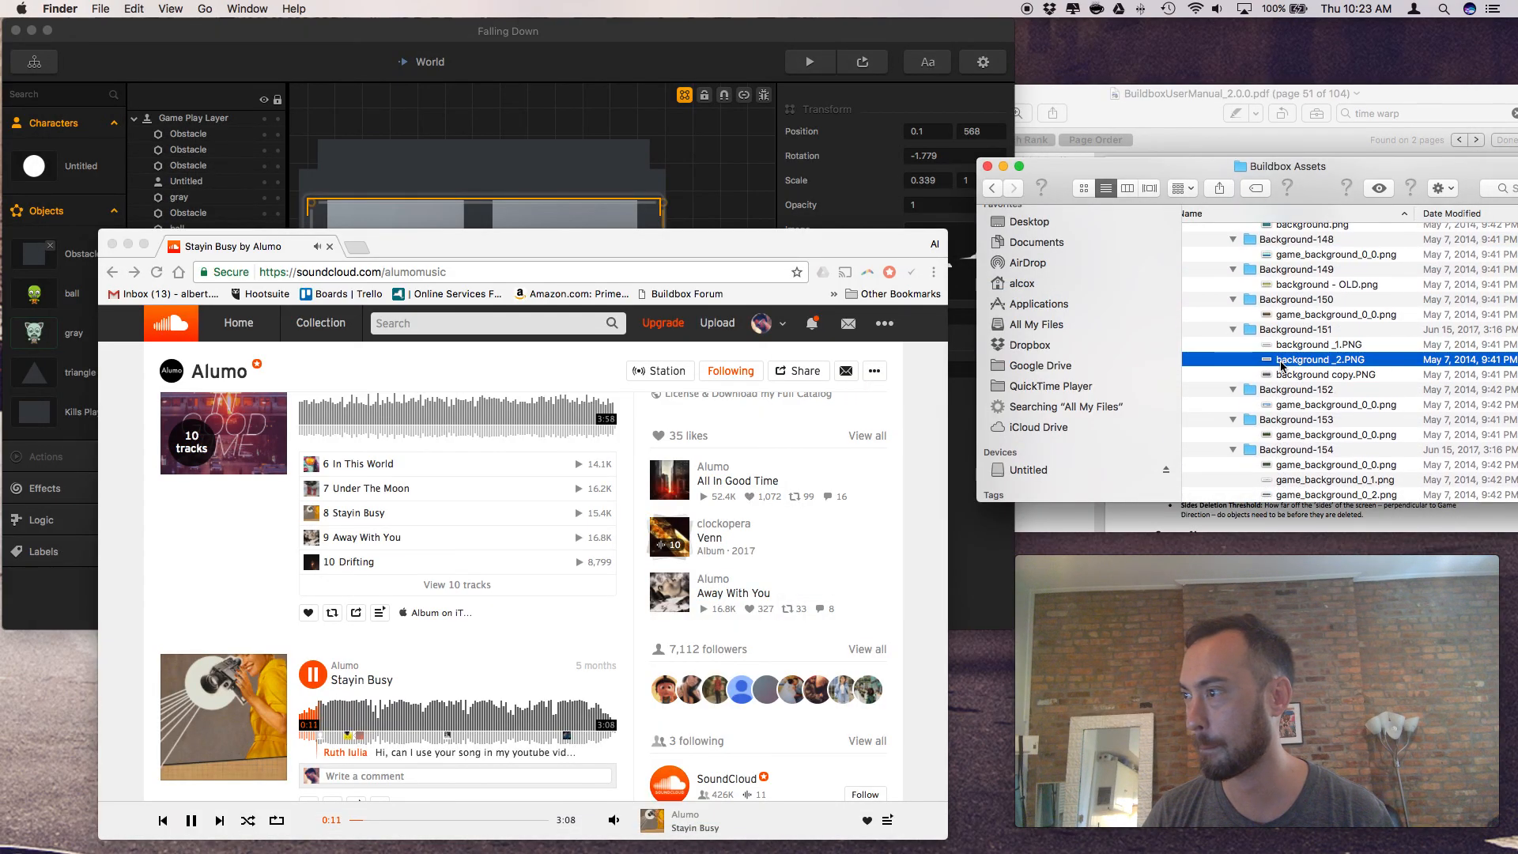
pyautogui.press('space')
pyautogui.press('space')
pyautogui.click(1283, 346)
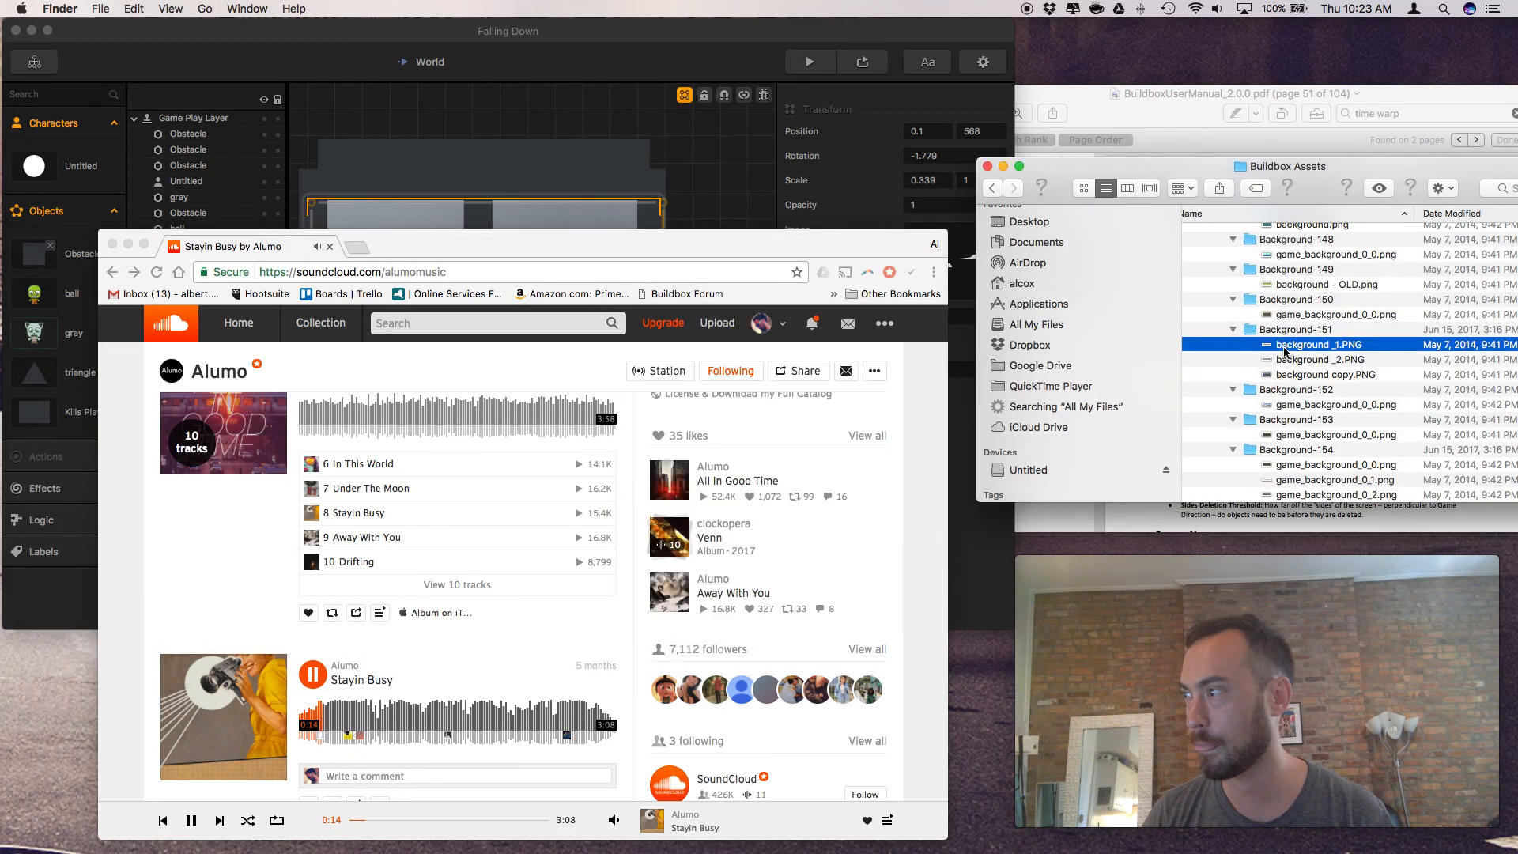
pyautogui.press('space')
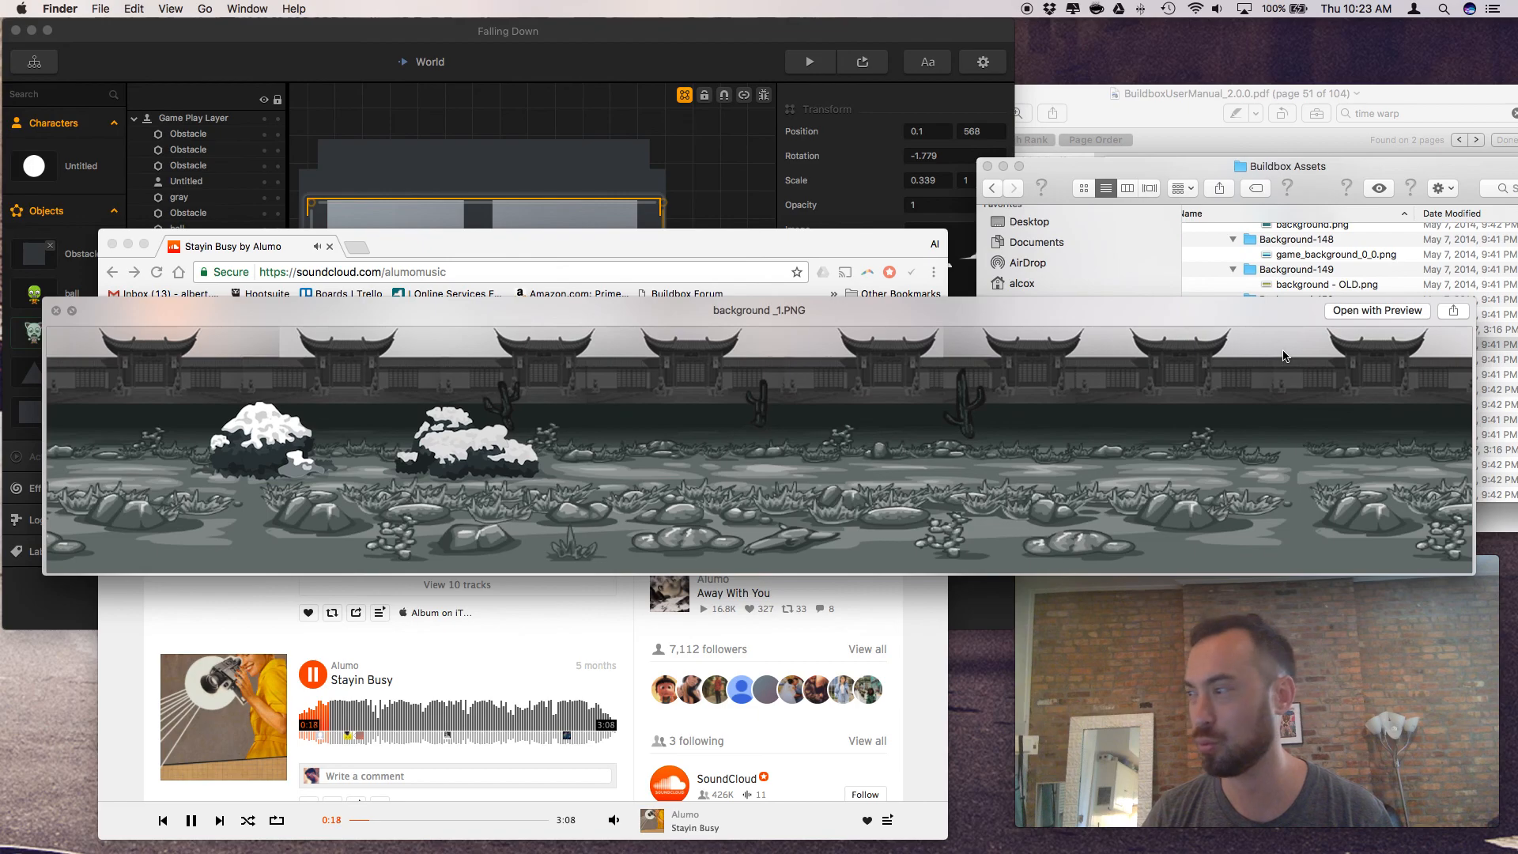
pyautogui.press('space')
# Preview game_background_0_0.png in Background-154
pyautogui.scroll(-3, 1280, 380)
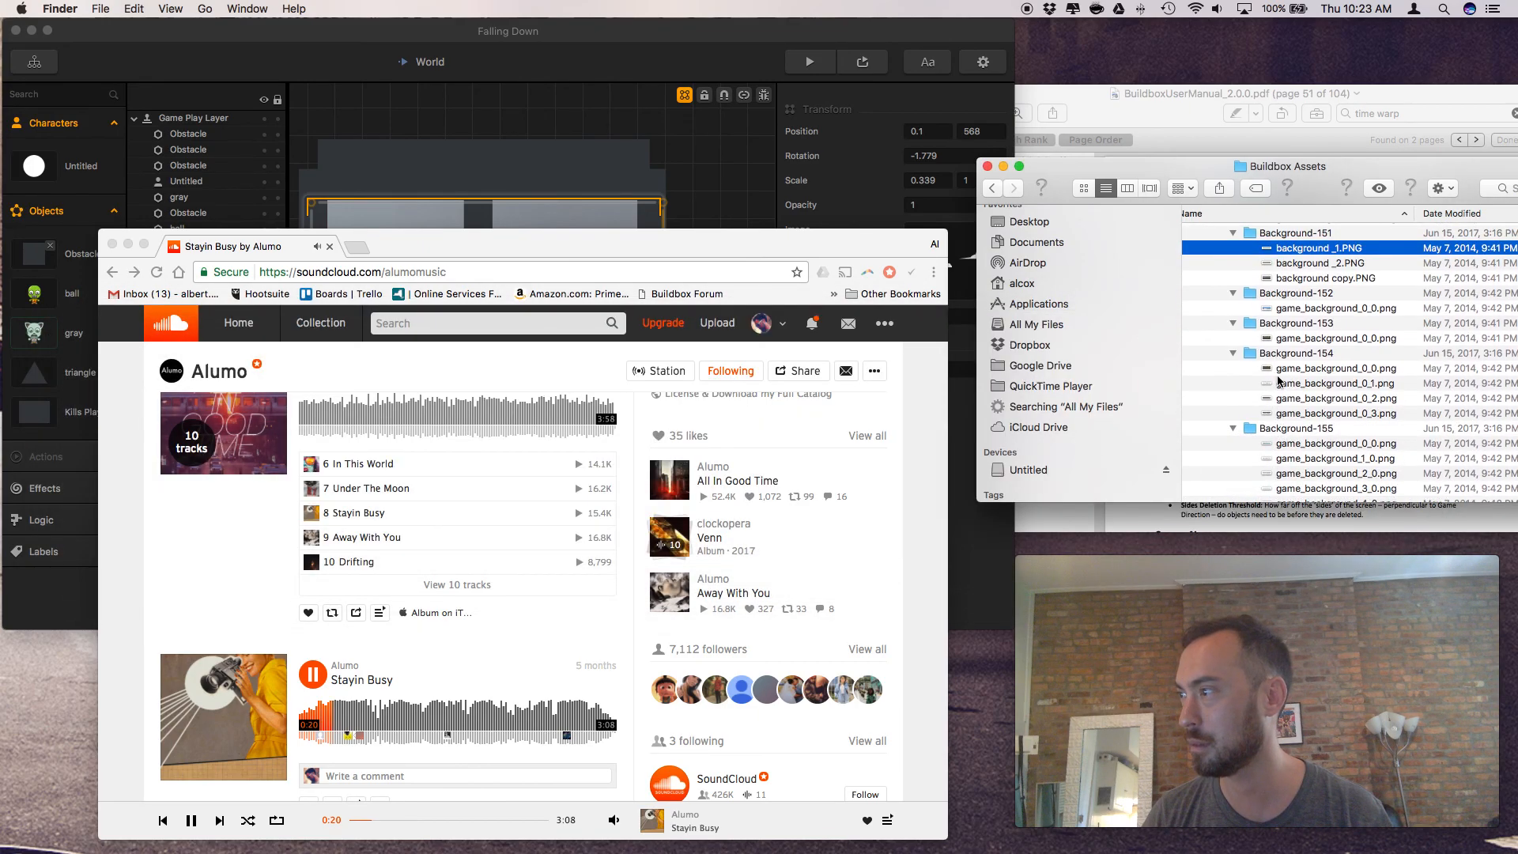
pyautogui.click(1278, 371)
pyautogui.press('space')
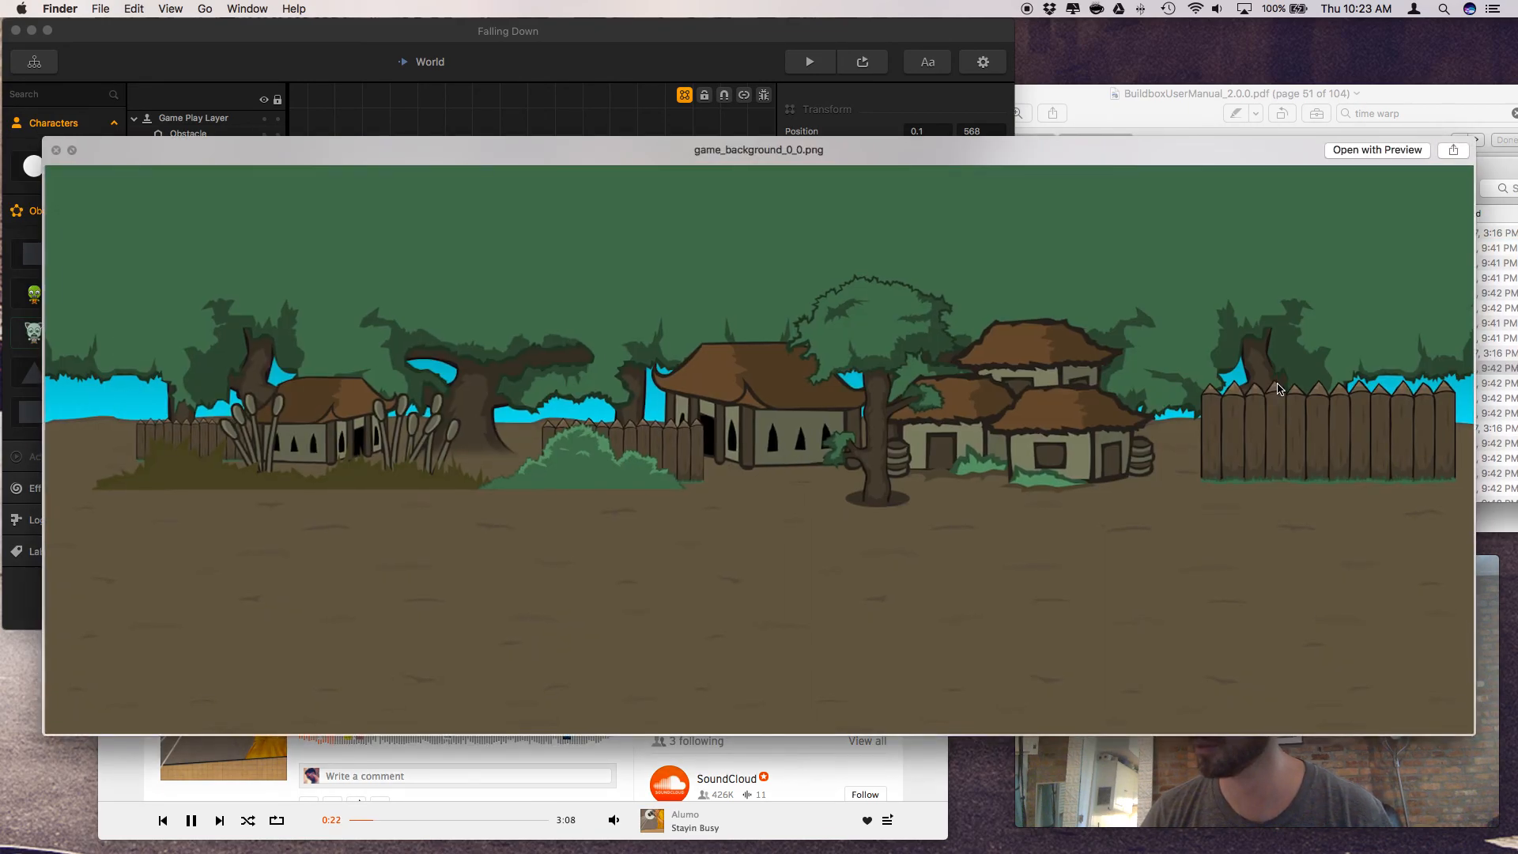
pyautogui.press('space')
# Preview game_background_1_0.png and game_background_2_0.png in Background-155
pyautogui.click(1277, 460)
pyautogui.press('space')
pyautogui.press('space')
pyautogui.click(1286, 477)
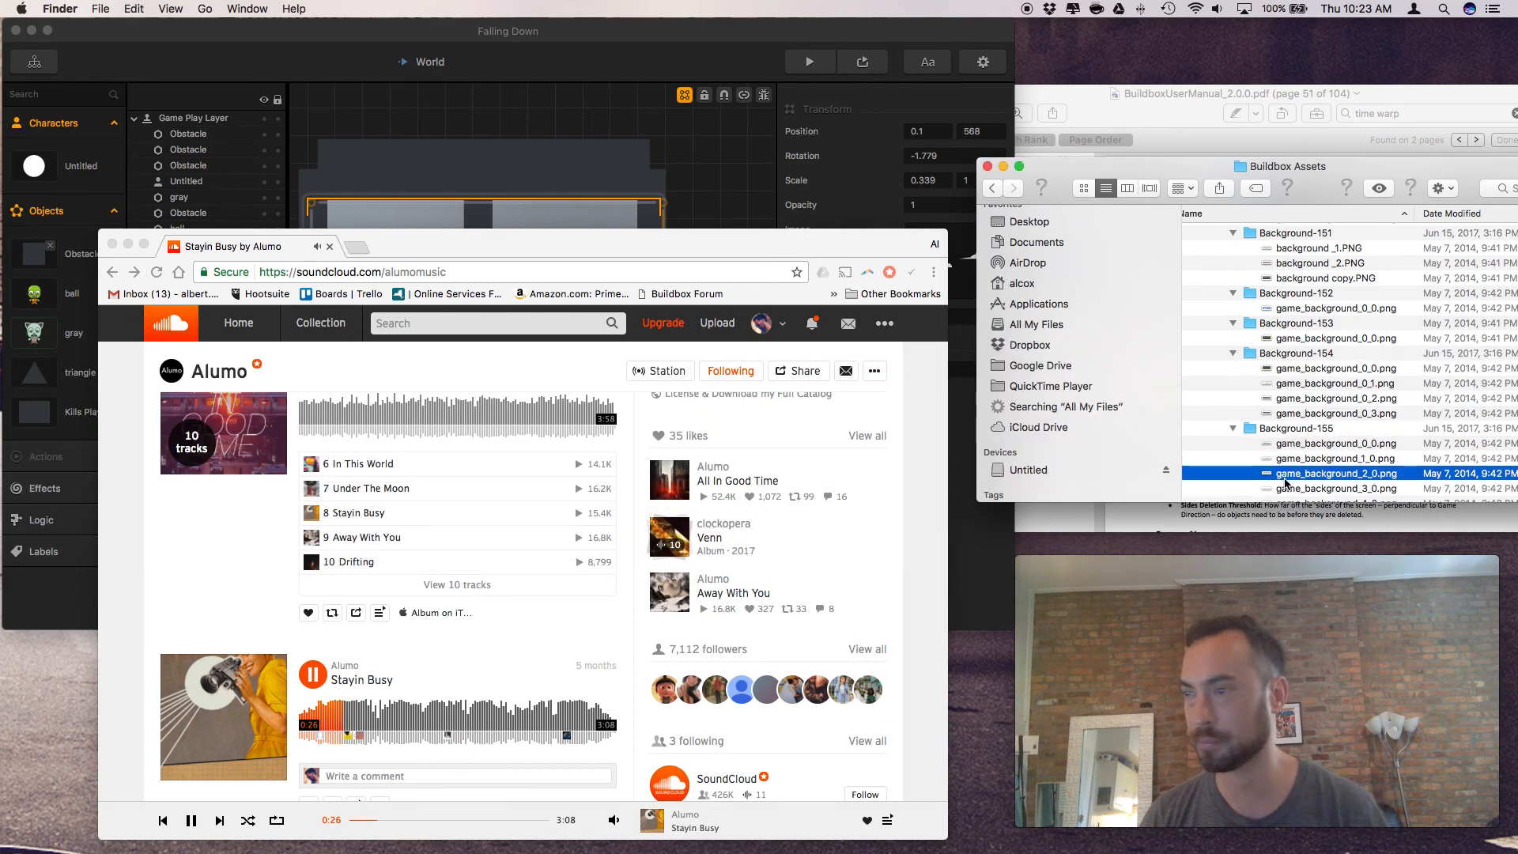
pyautogui.press('space')
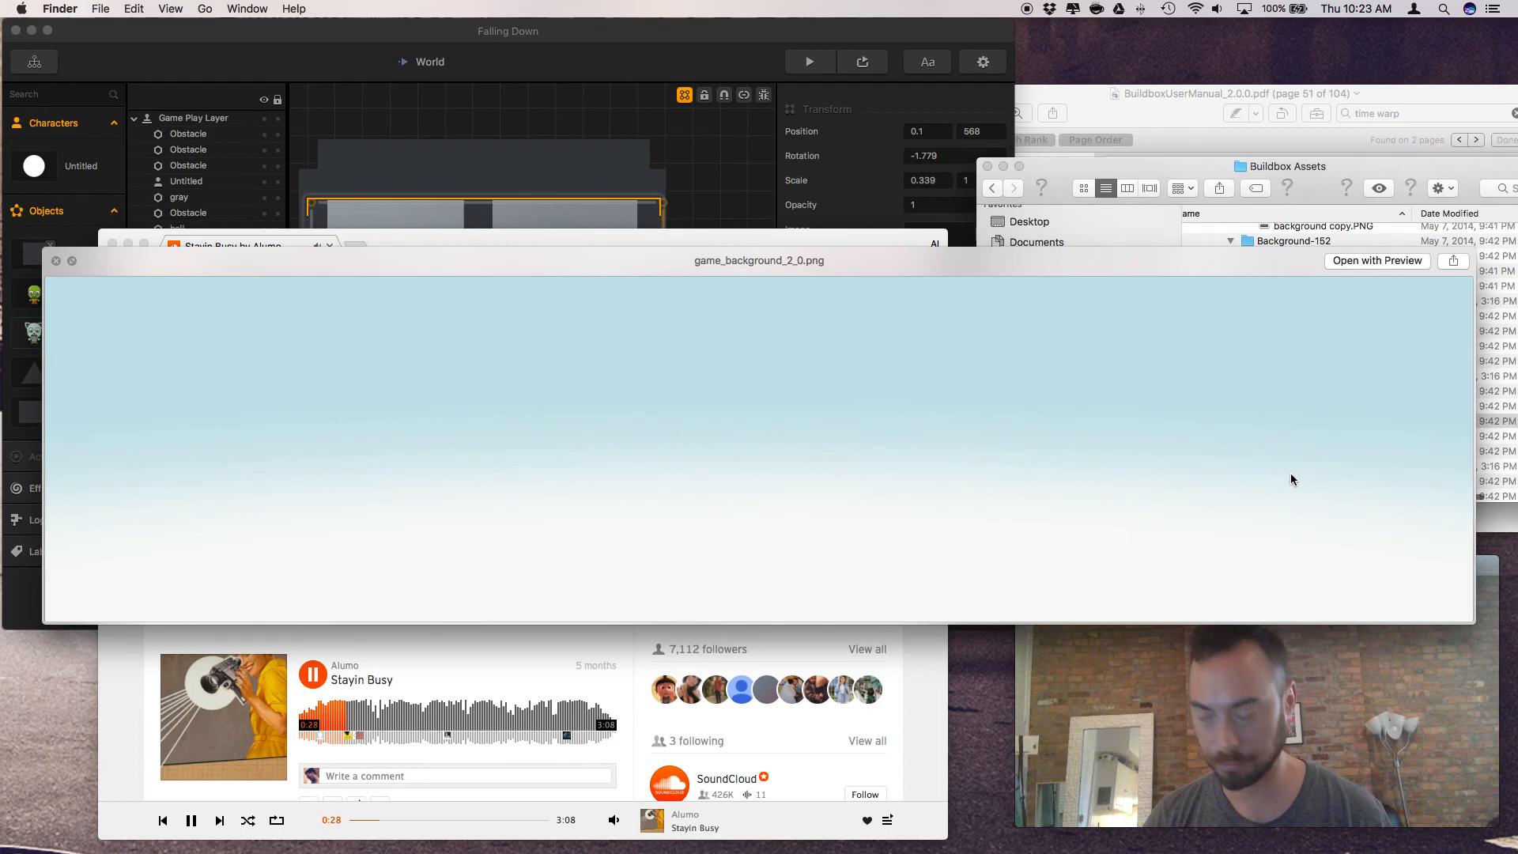
pyautogui.press('space')
# Preview game_background_1_0.png and game_background_2_1.png in Background-156
pyautogui.scroll(-2, 1291, 477)
pyautogui.scroll(-2, 1293, 478)
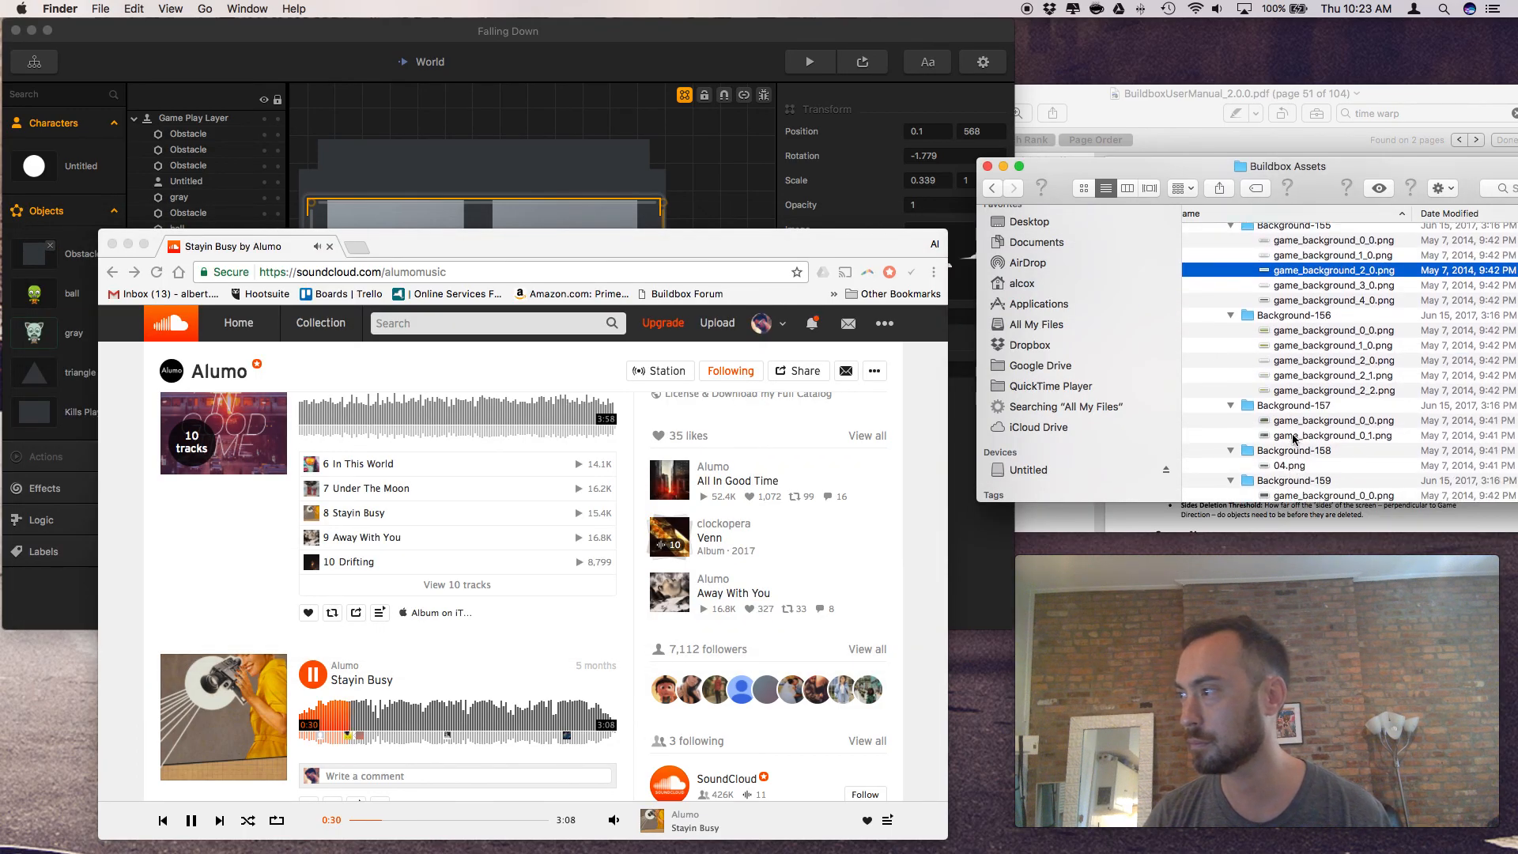
pyautogui.click(1298, 346)
pyautogui.press('space')
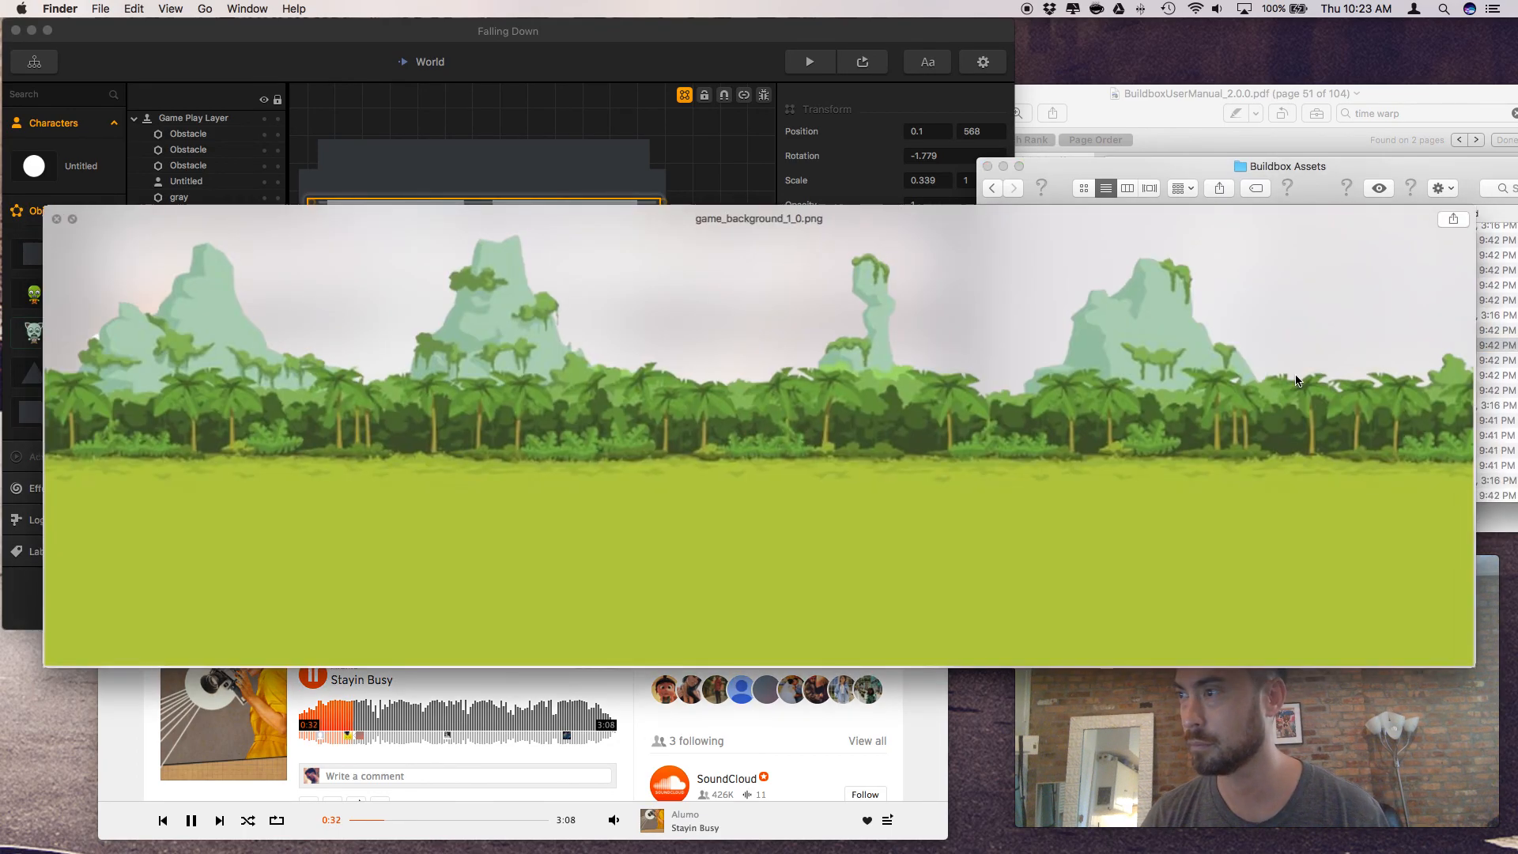
pyautogui.press('space')
pyautogui.click(1296, 376)
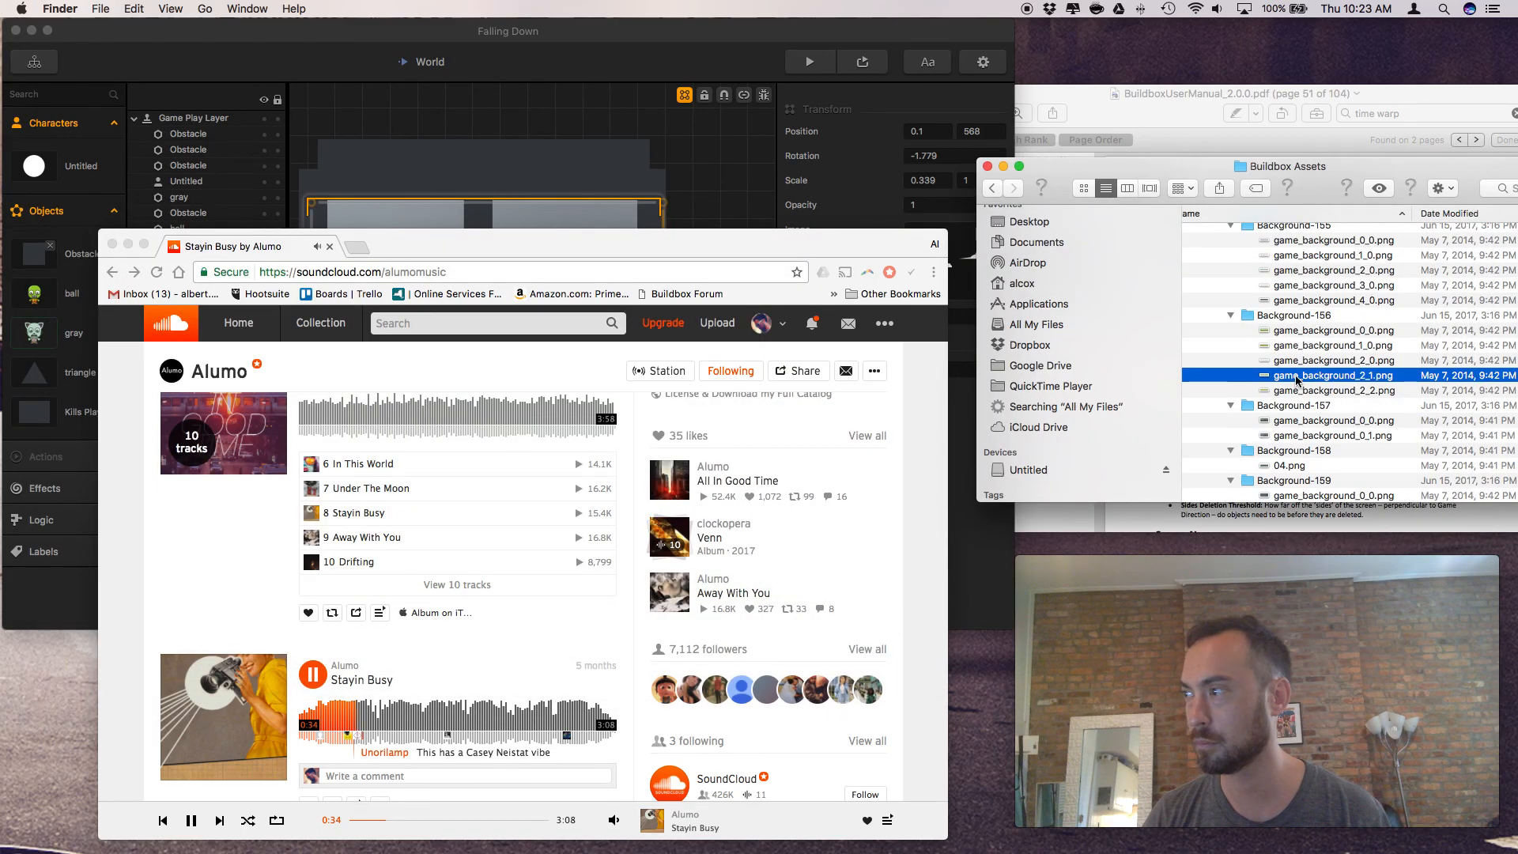
pyautogui.press('space')
pyautogui.press('space')
# Preview game_background_1_0.png, game_background_2_0.png and game_background_4_0.png in Background-159
pyautogui.scroll(-3, 1295, 384)
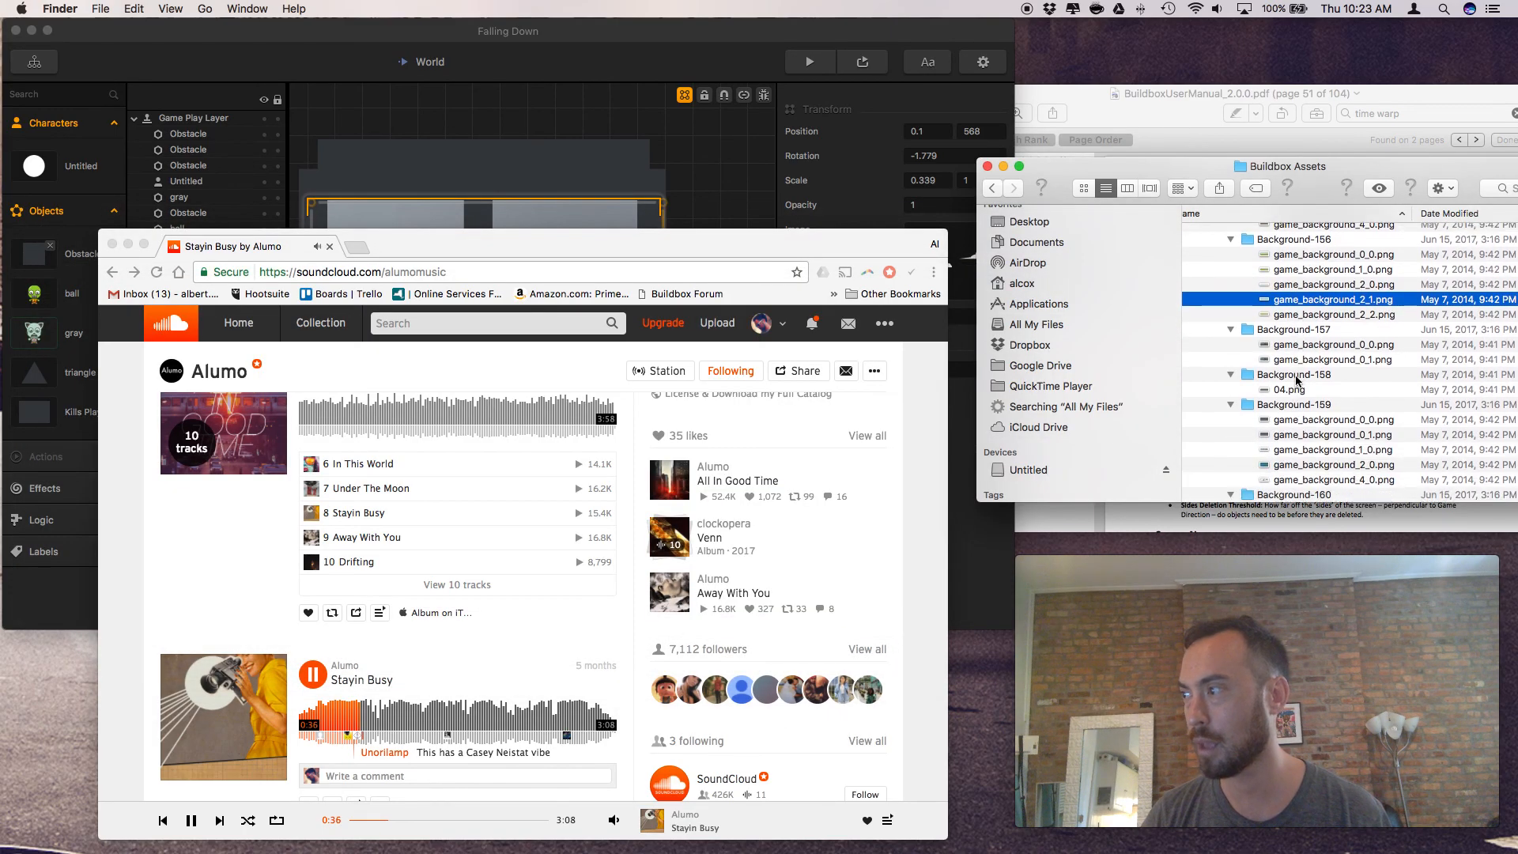
pyautogui.click(1287, 426)
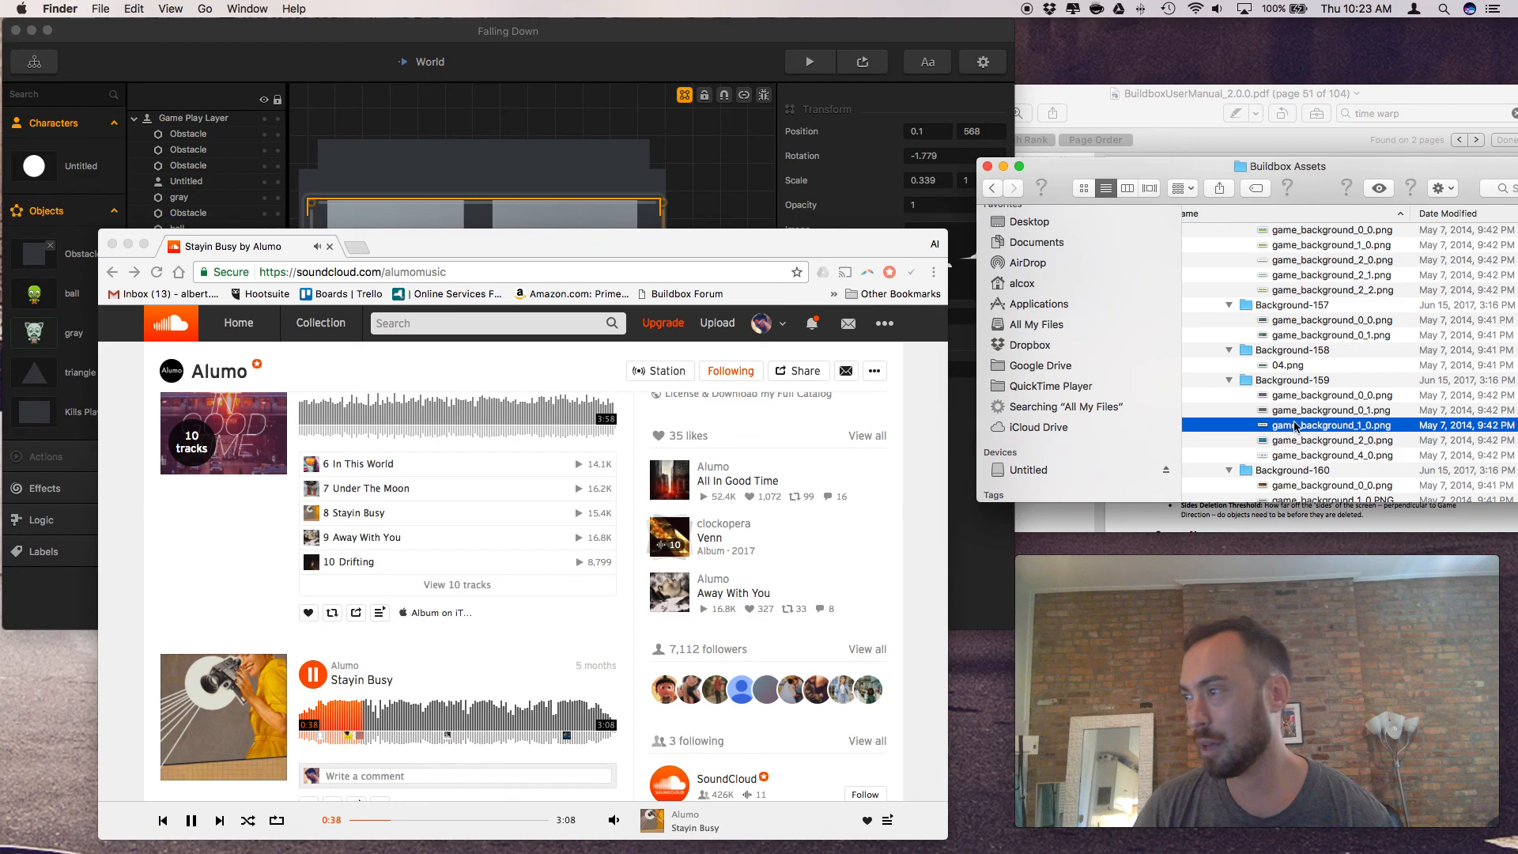
pyautogui.press('space')
pyautogui.press('space')
pyautogui.click(1296, 441)
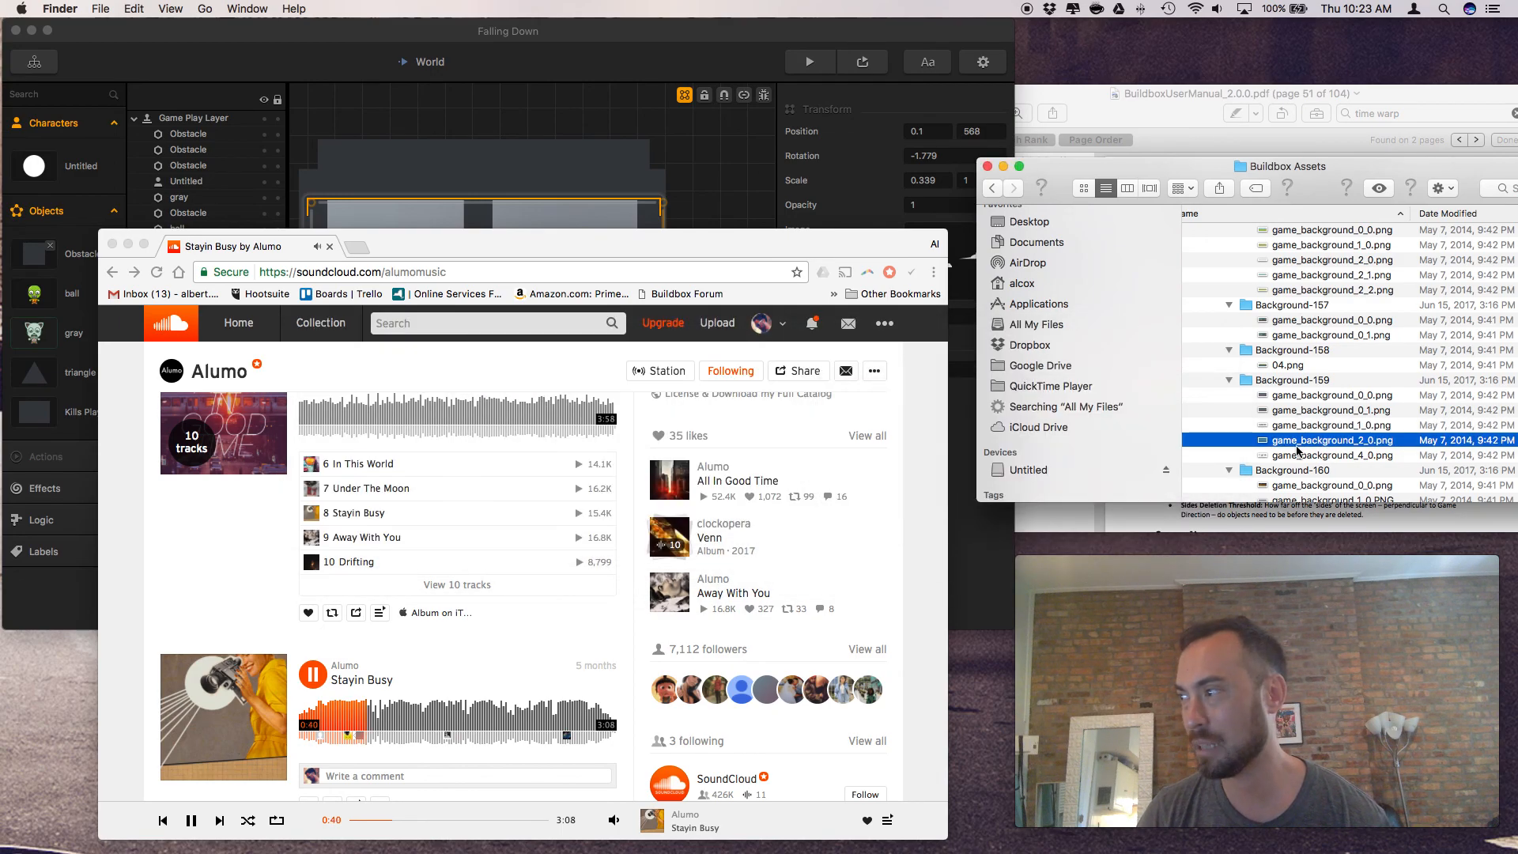
pyautogui.press('space')
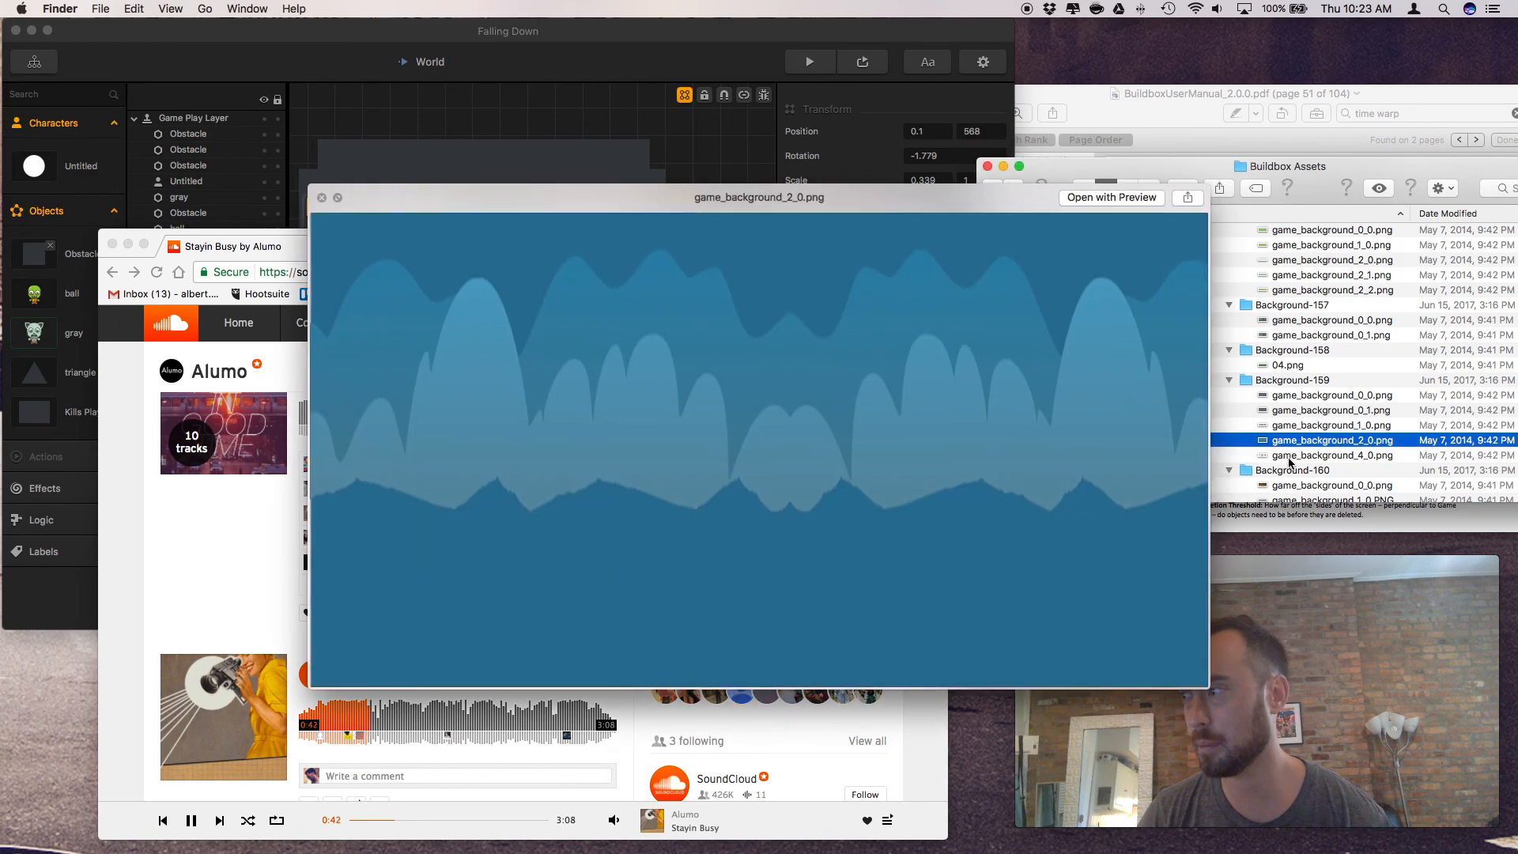
pyautogui.click(1290, 455)
pyautogui.press('space')
# Preview 06.PNG, 07.PNG, 05.png, 04.PNG and background copy.PNG in Background-163 to check their portrait orientation
pyautogui.scroll(-5, 1294, 457)
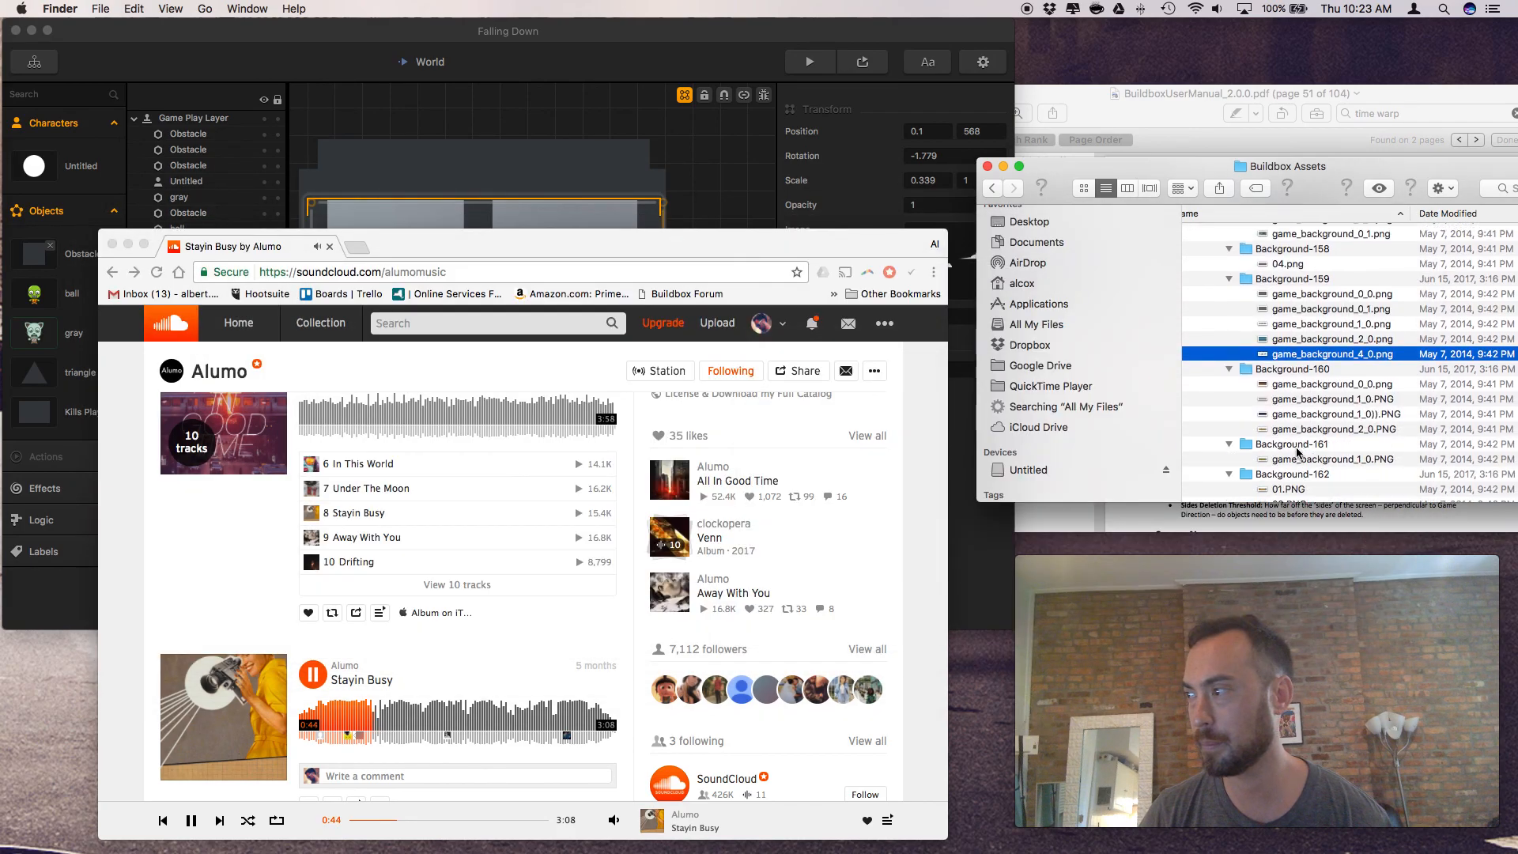
pyautogui.click(1284, 425)
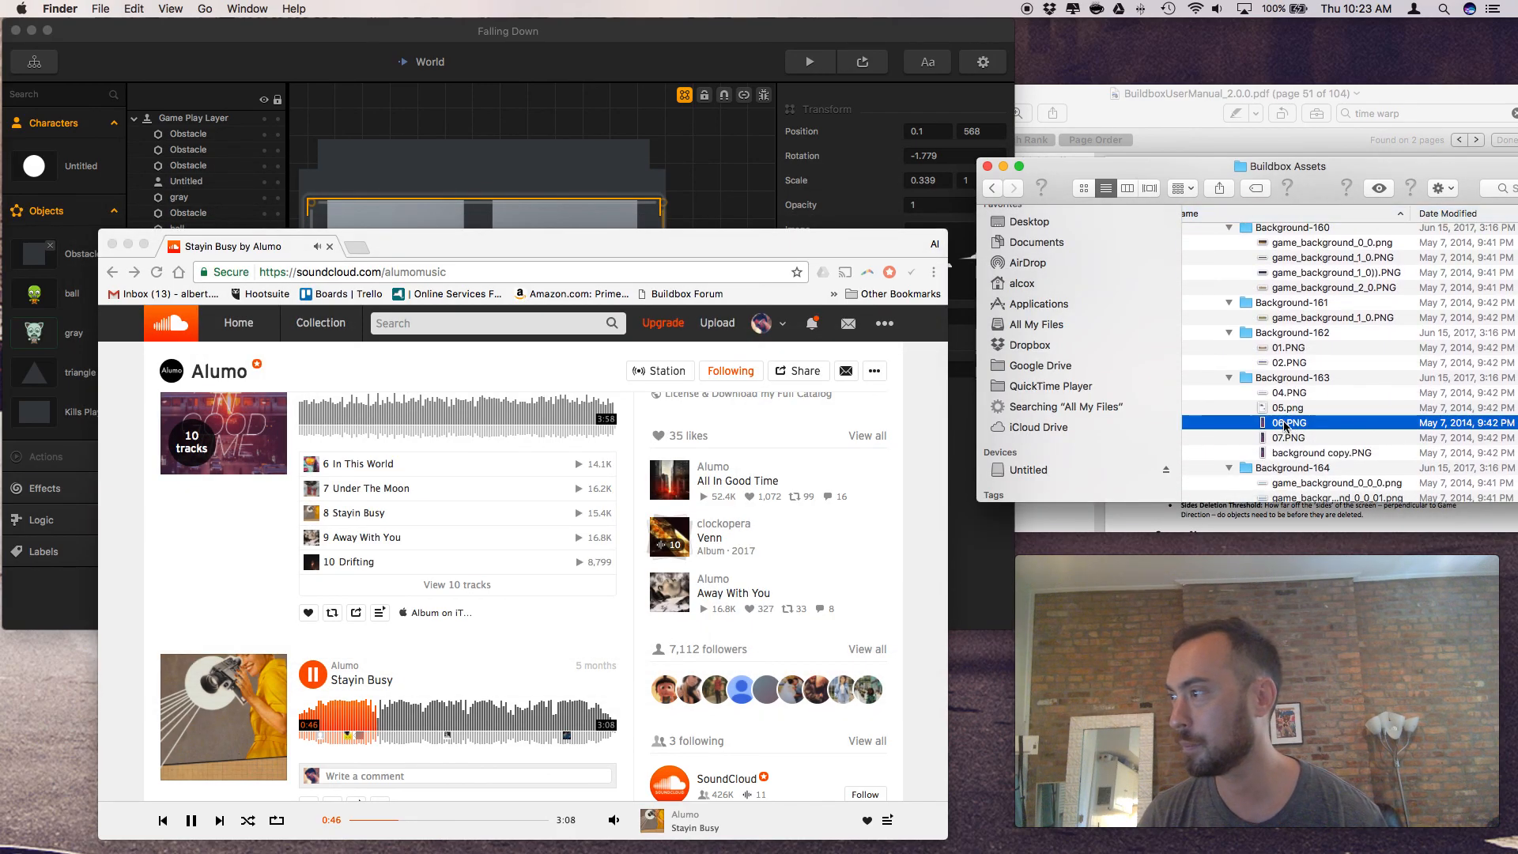
pyautogui.press('space')
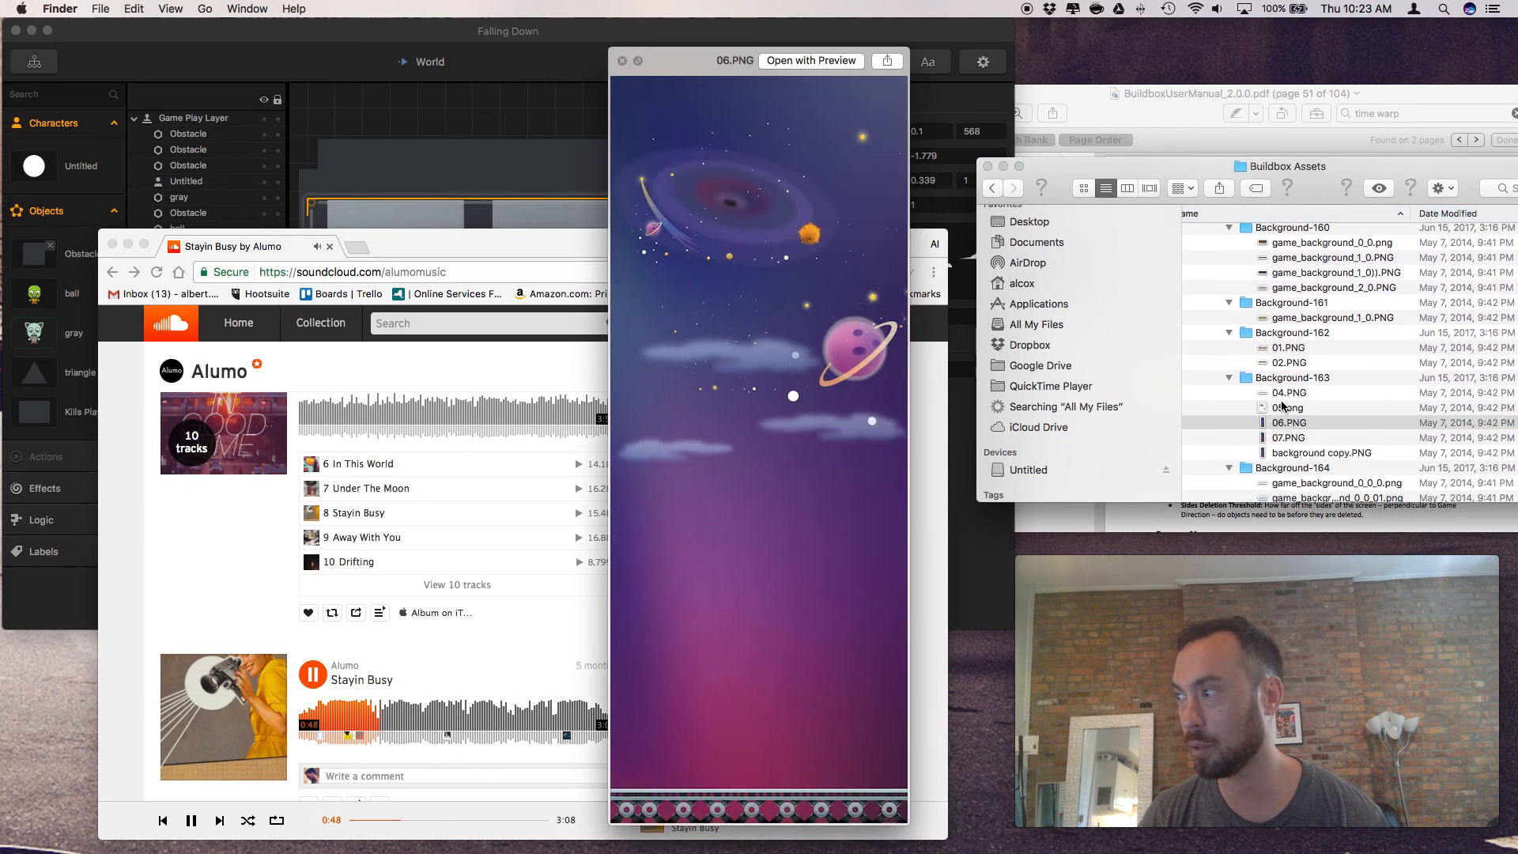
pyautogui.click(1282, 407)
pyautogui.click(1277, 439)
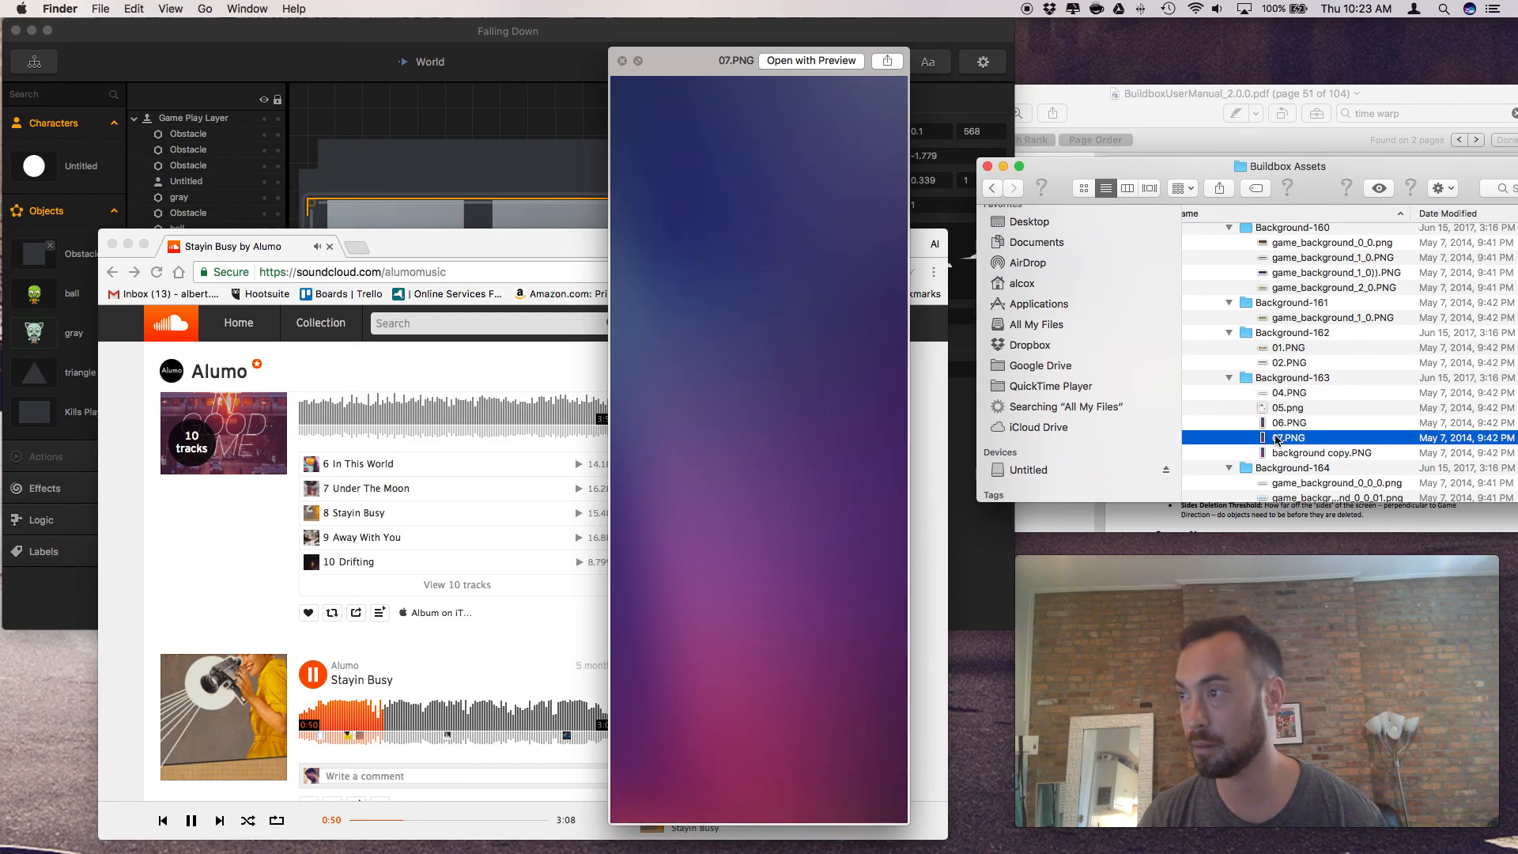
pyautogui.click(1282, 408)
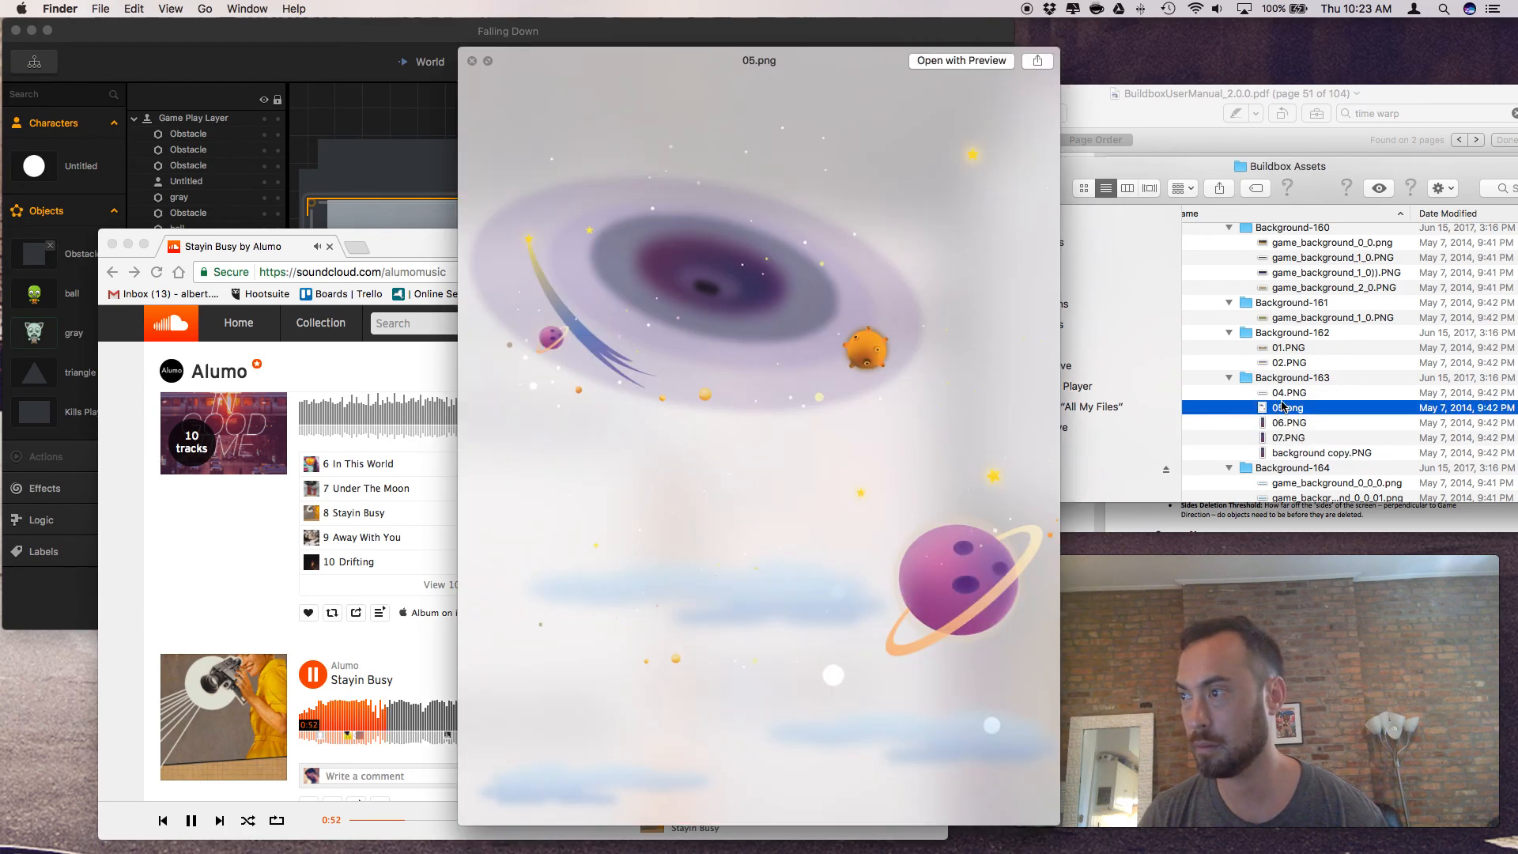
pyautogui.click(1282, 393)
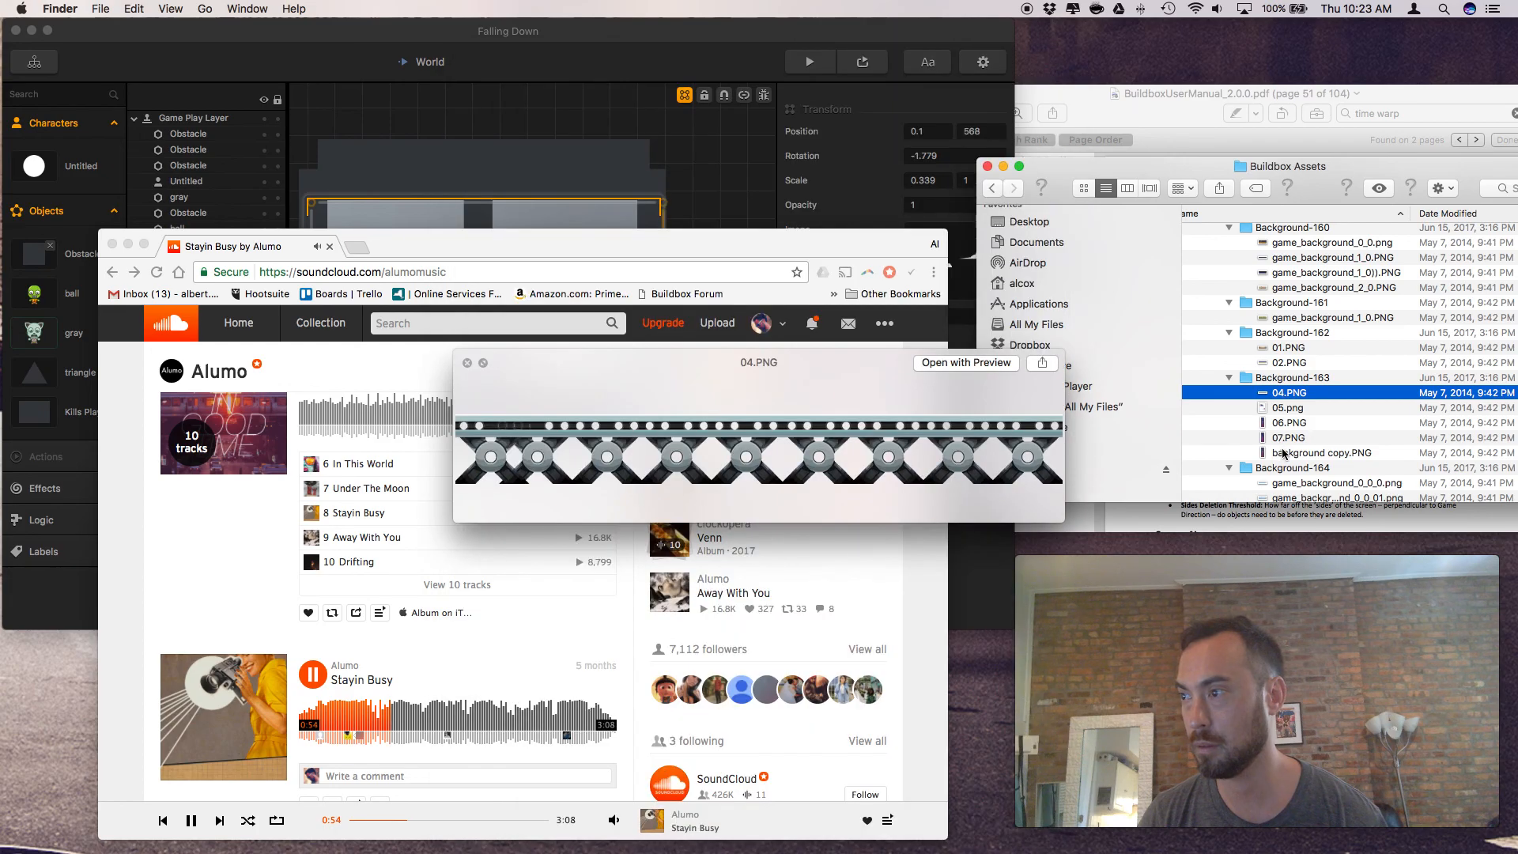
pyautogui.click(1282, 453)
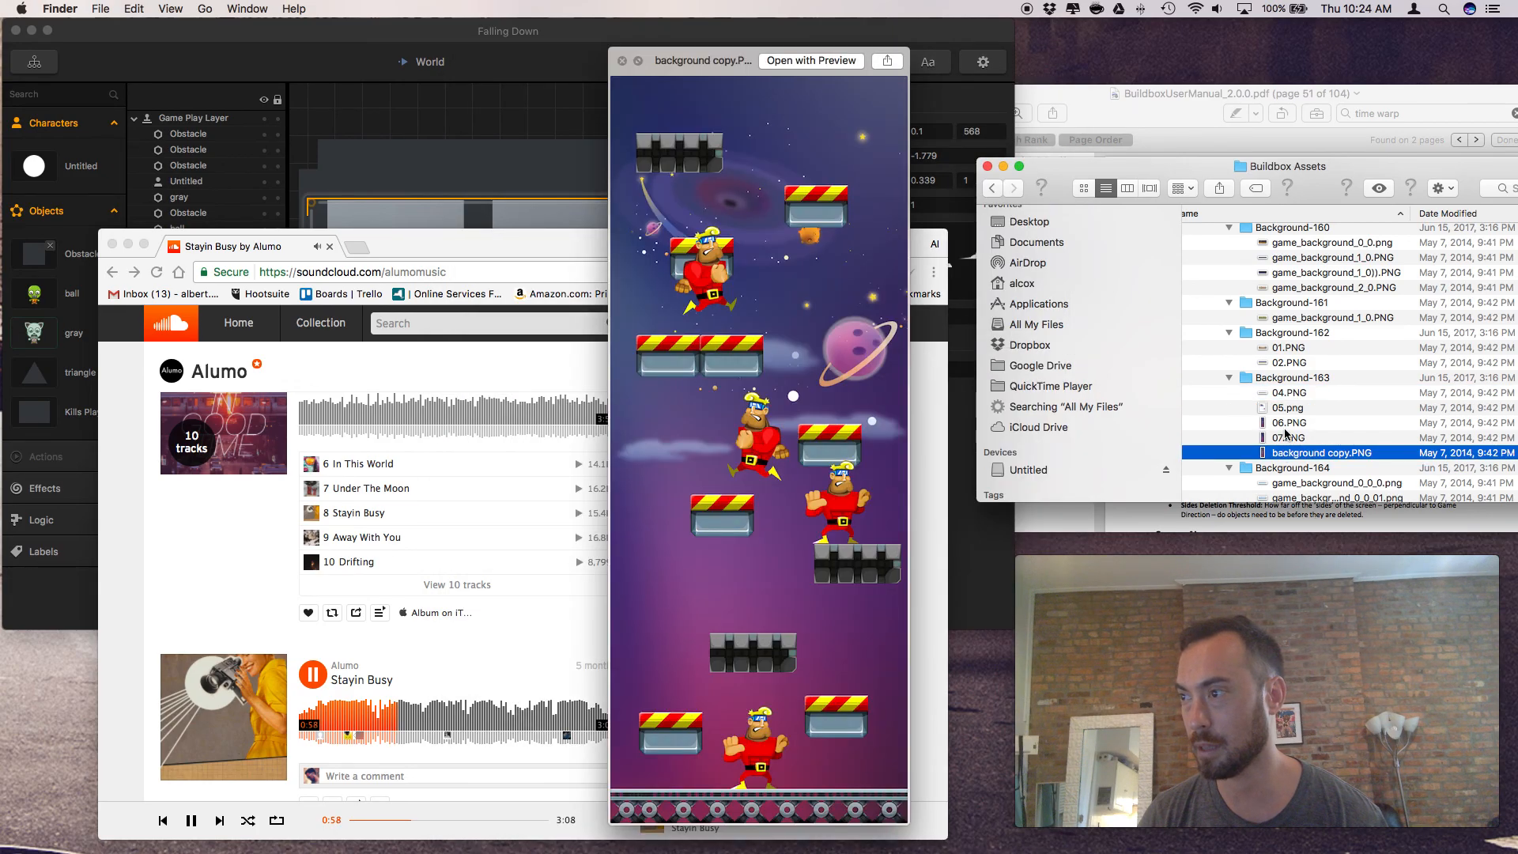
# Preview game_background_0_1.PNG and game_background_0_3.PNG in Background-165, and game_background_0_0-1.png in Background-167
pyautogui.scroll(-5, 1285, 431)
pyautogui.click(1284, 425)
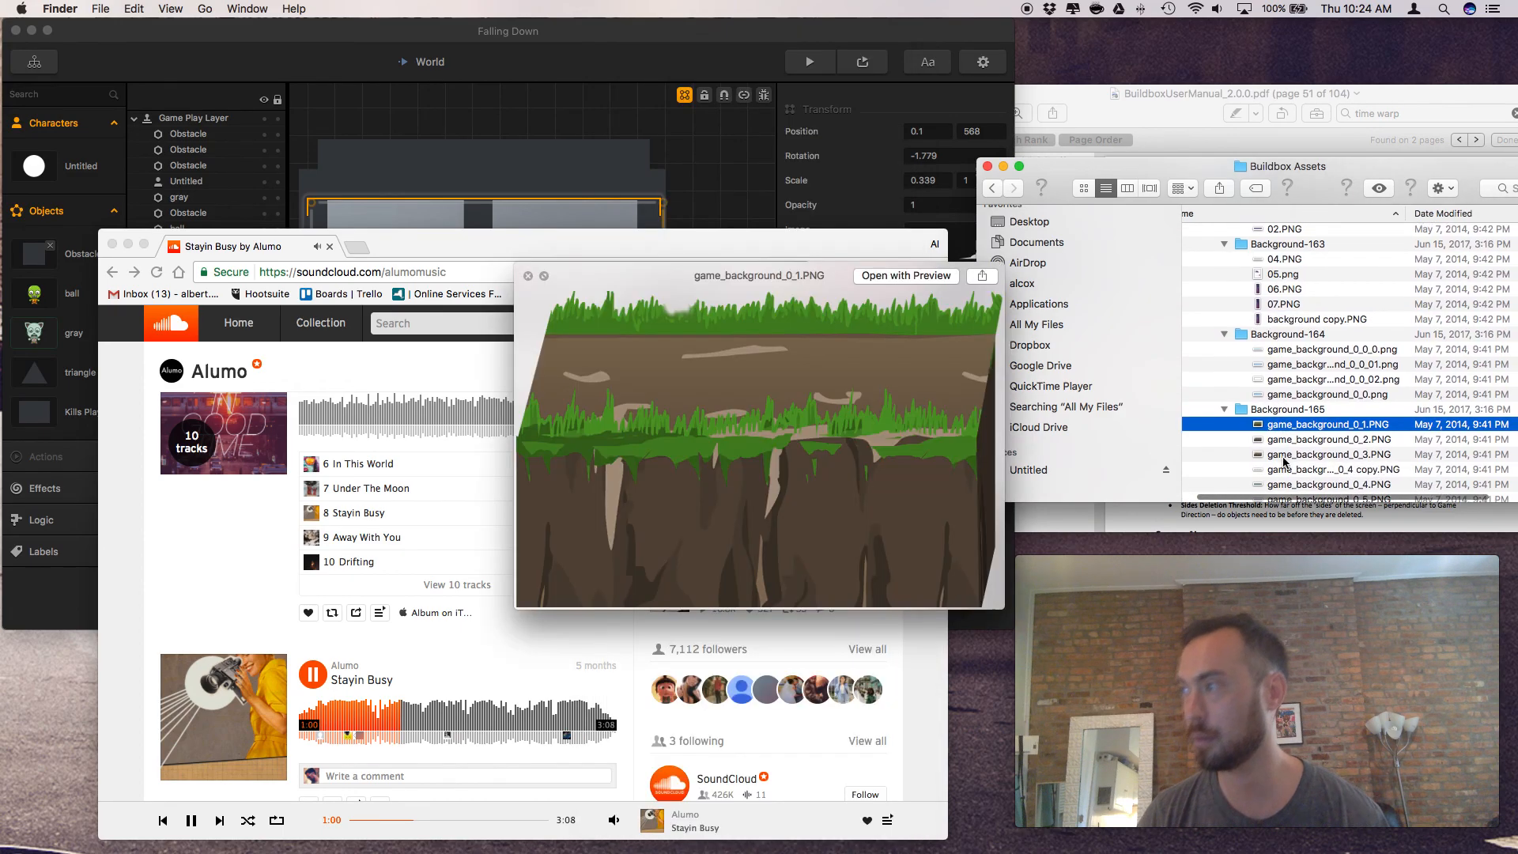
pyautogui.click(1283, 455)
pyautogui.scroll(-5, 1297, 439)
pyautogui.click(1297, 396)
pyautogui.press('space')
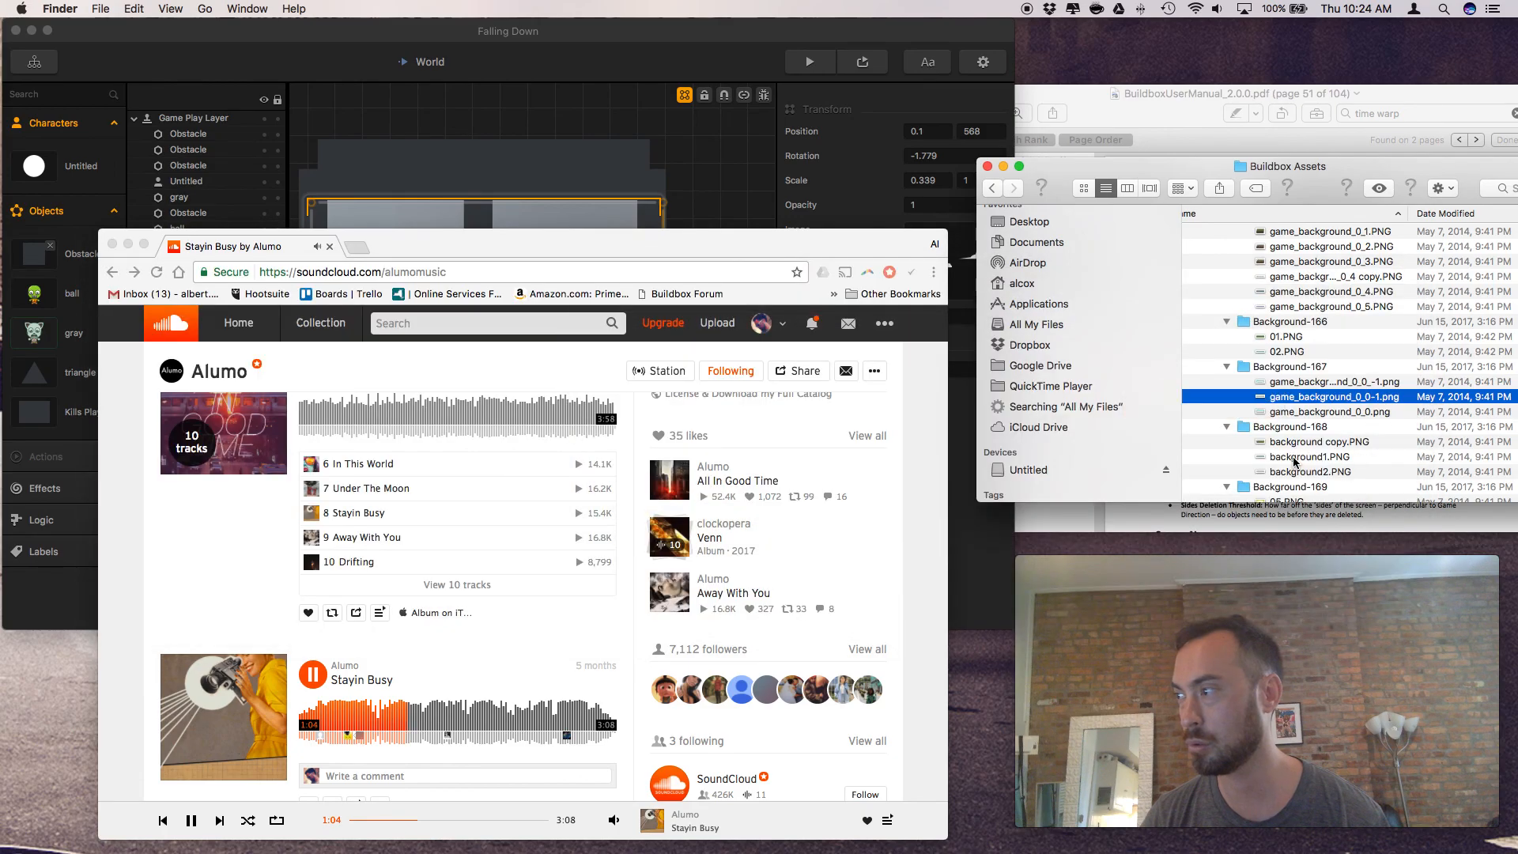
# Preview background1.PNG in Background-168 and 06.PNG in Background-169
pyautogui.click(1294, 457)
pyautogui.press('space')
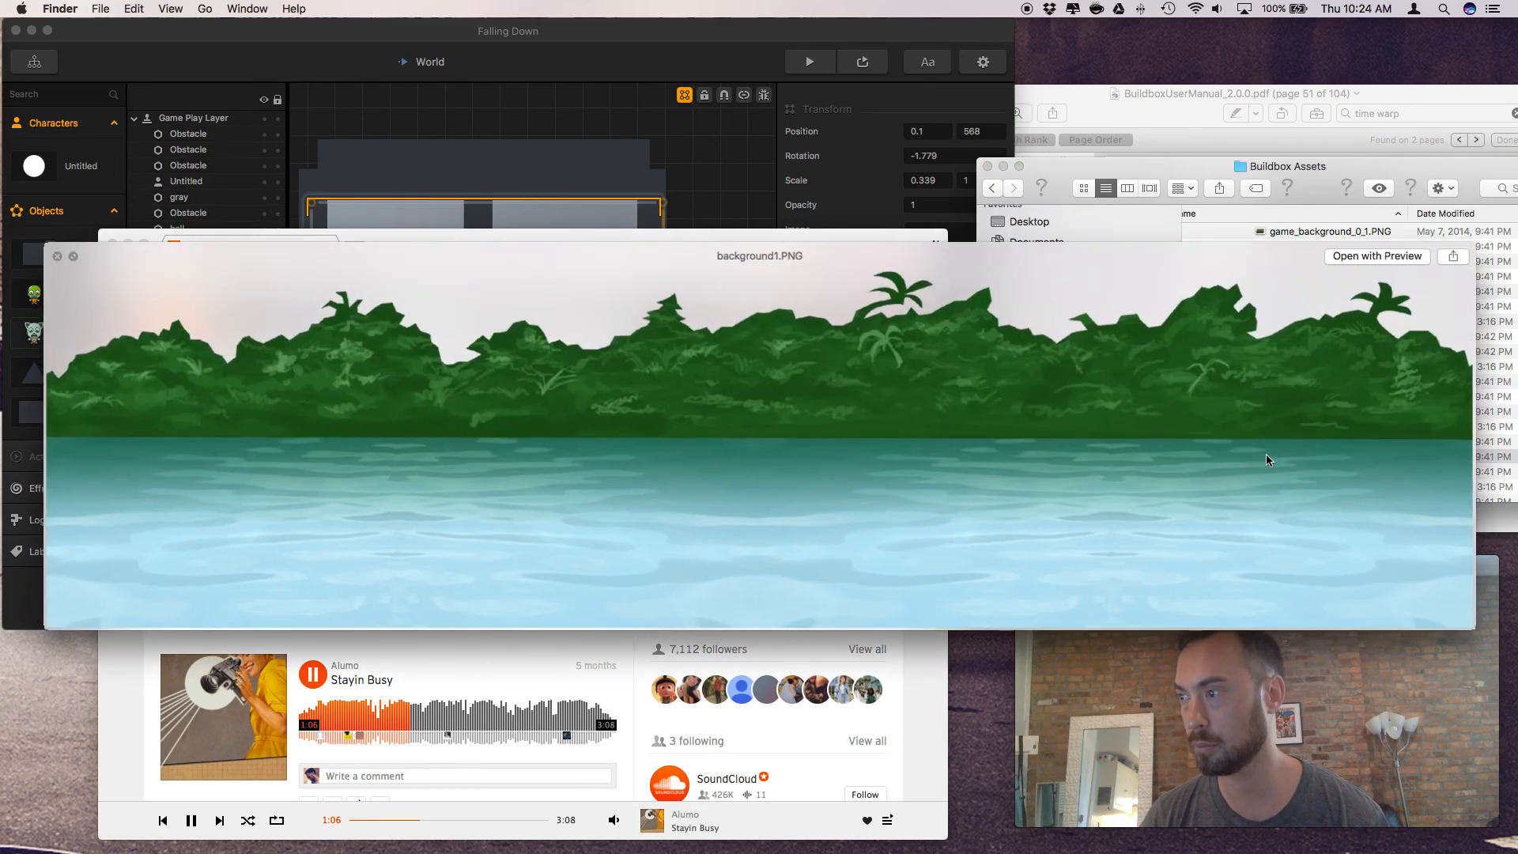
pyautogui.press('space')
pyautogui.scroll(-3, 1268, 454)
pyautogui.click(1274, 422)
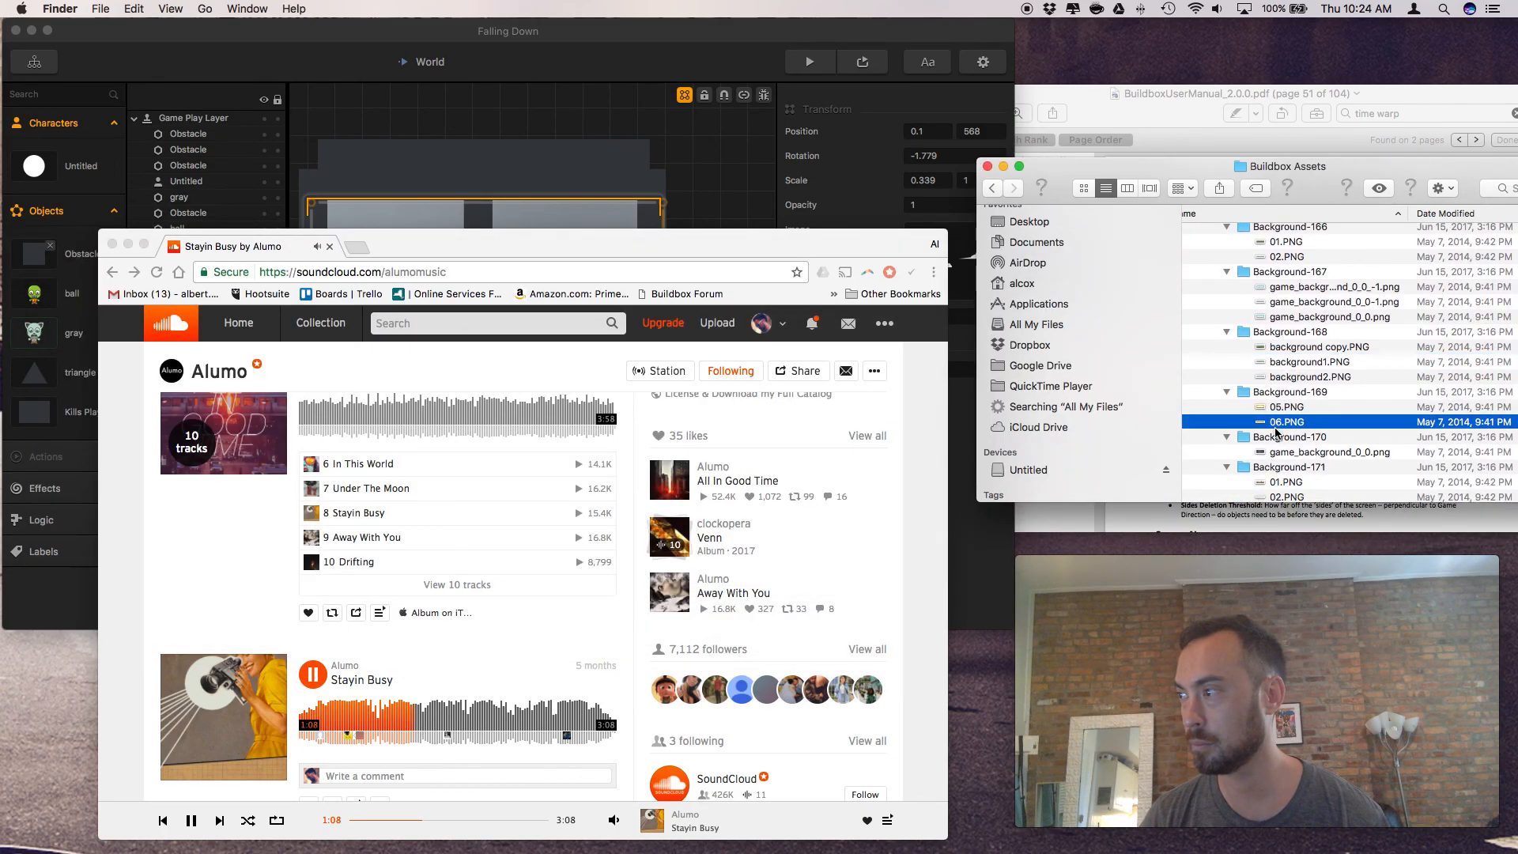
pyautogui.press('space')
pyautogui.press('space')
# Preview 03.png in Background-172 and 02.png in Background-173
pyautogui.scroll(-5, 1275, 457)
pyautogui.press('space')
pyautogui.press('space')
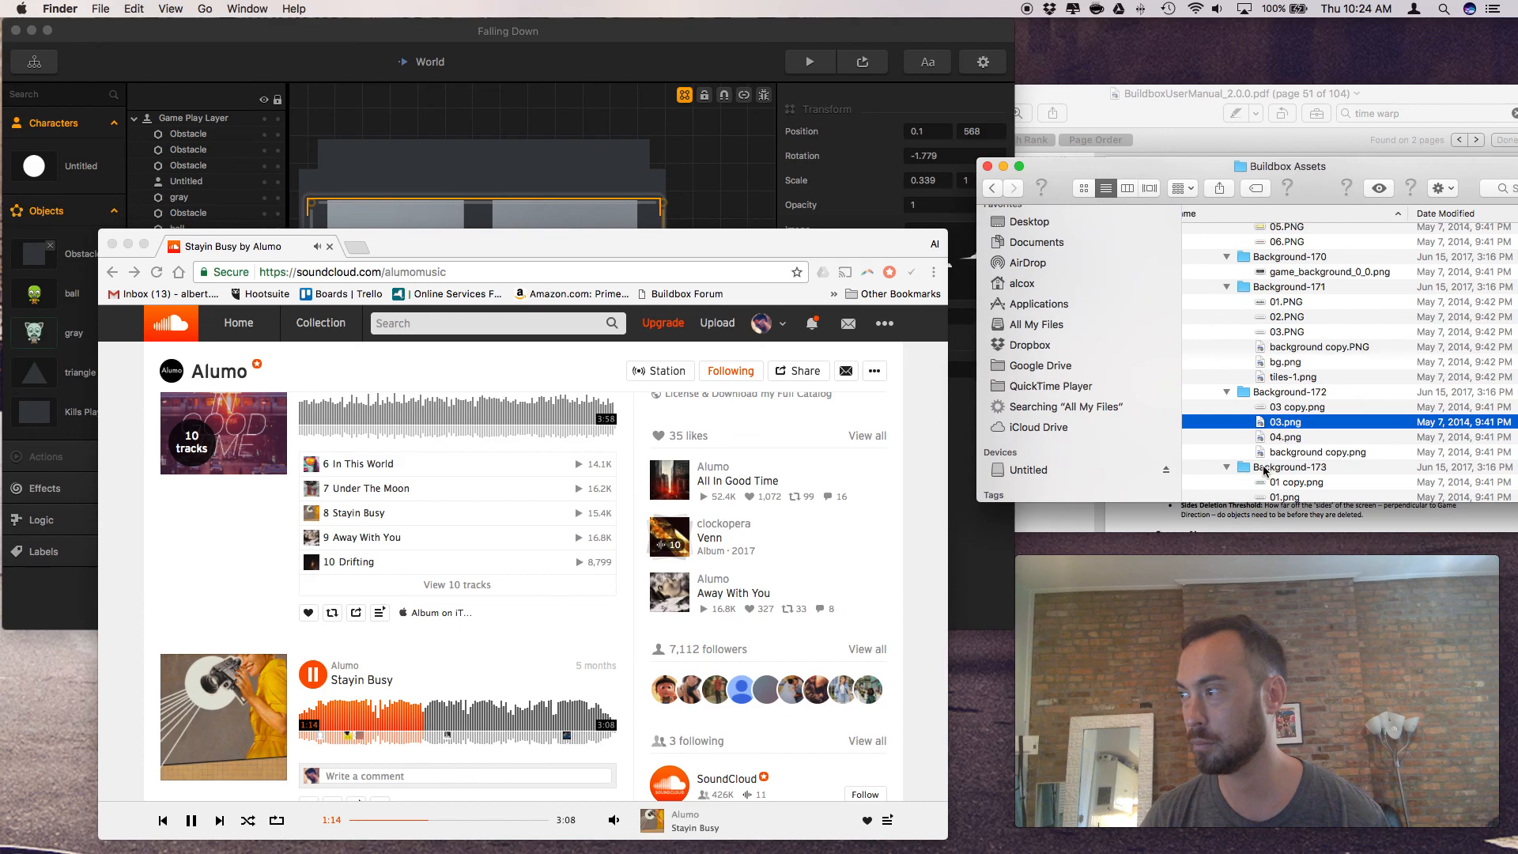
pyautogui.scroll(-5, 1265, 469)
pyautogui.click(1282, 364)
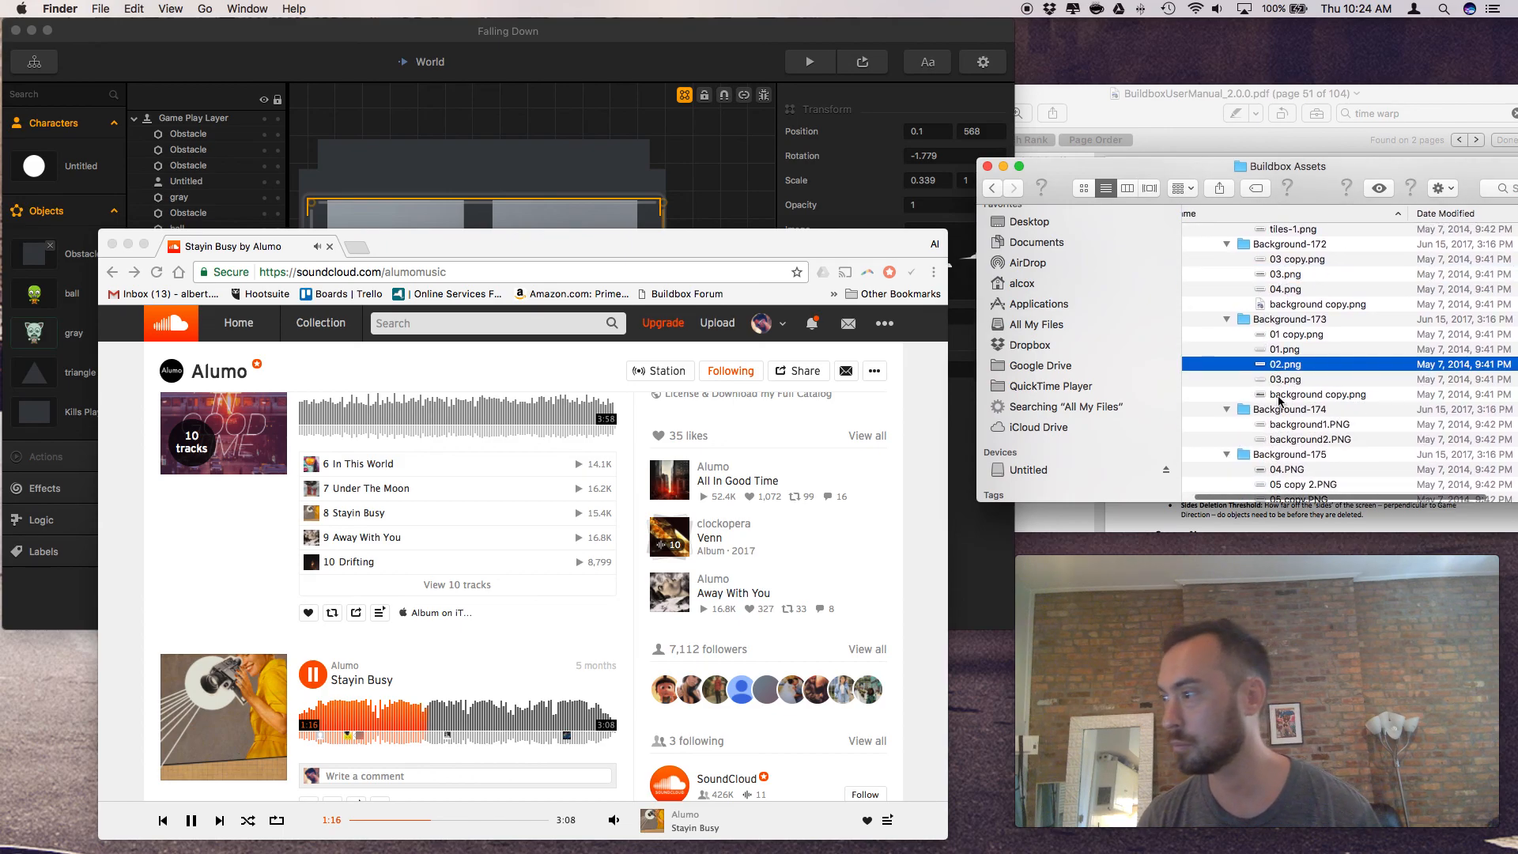
pyautogui.press('space')
pyautogui.press('space')
# Preview further artwork past Background-173, including the game background copy PNG in Background-180
pyautogui.scroll(-4, 1279, 395)
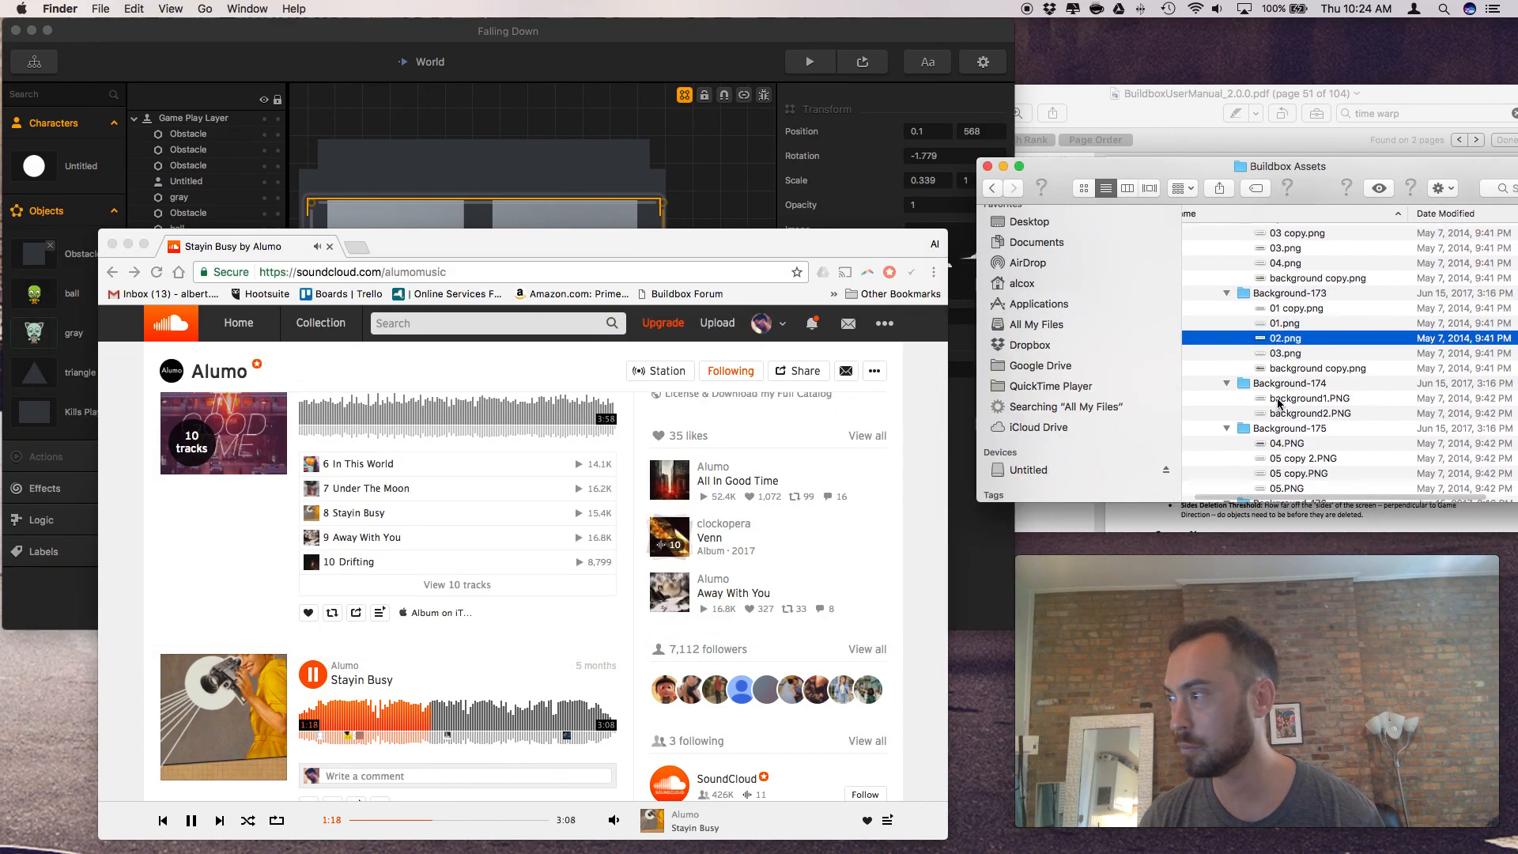
pyautogui.click(1282, 378)
pyautogui.press('space')
pyautogui.press('space')
pyautogui.scroll(-5, 1282, 395)
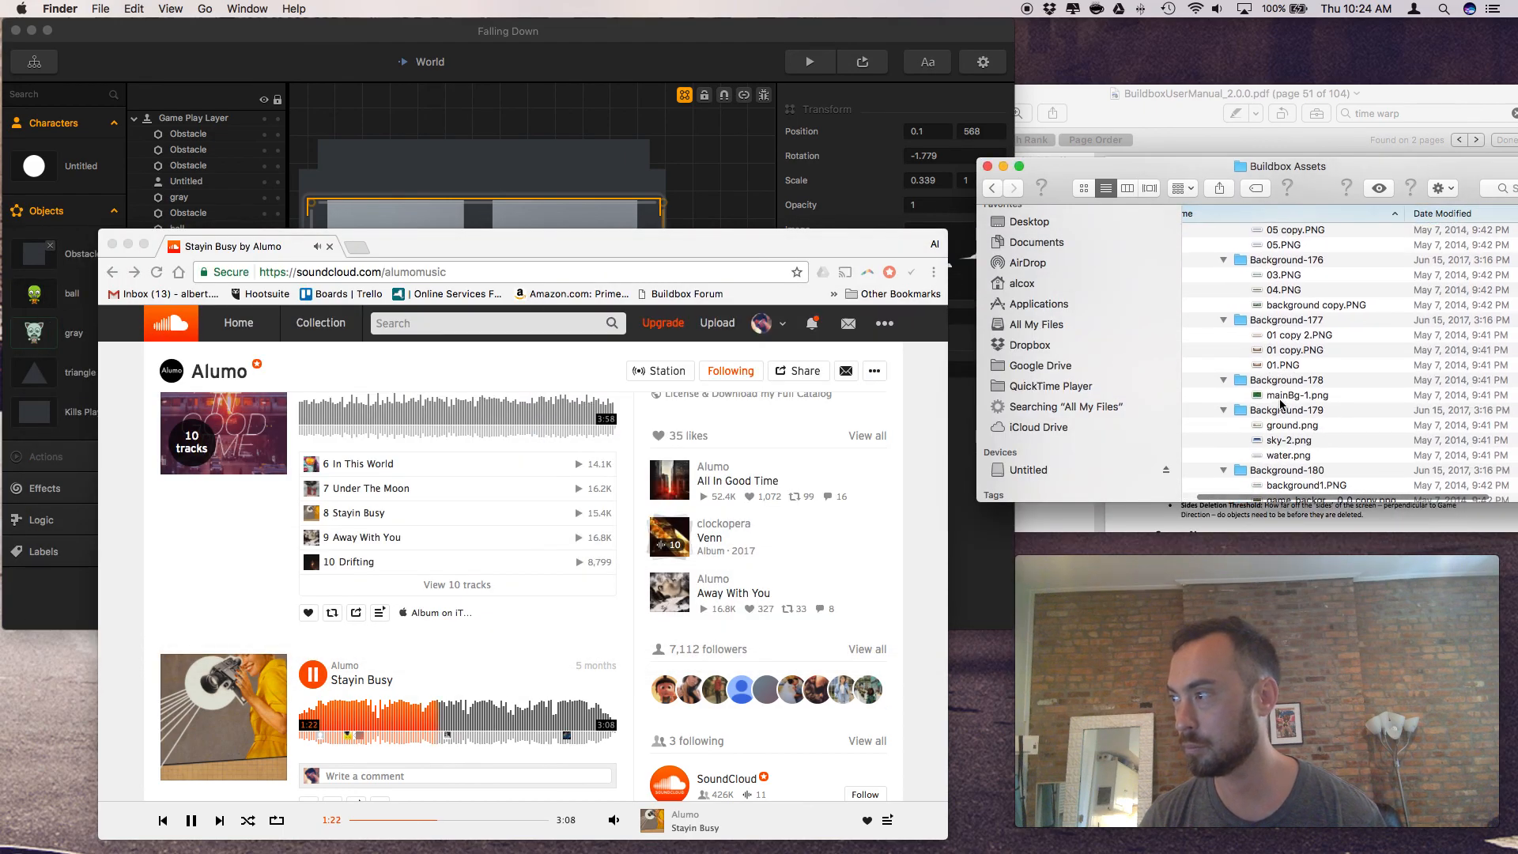
pyautogui.scroll(-5, 1283, 400)
pyautogui.click(1286, 362)
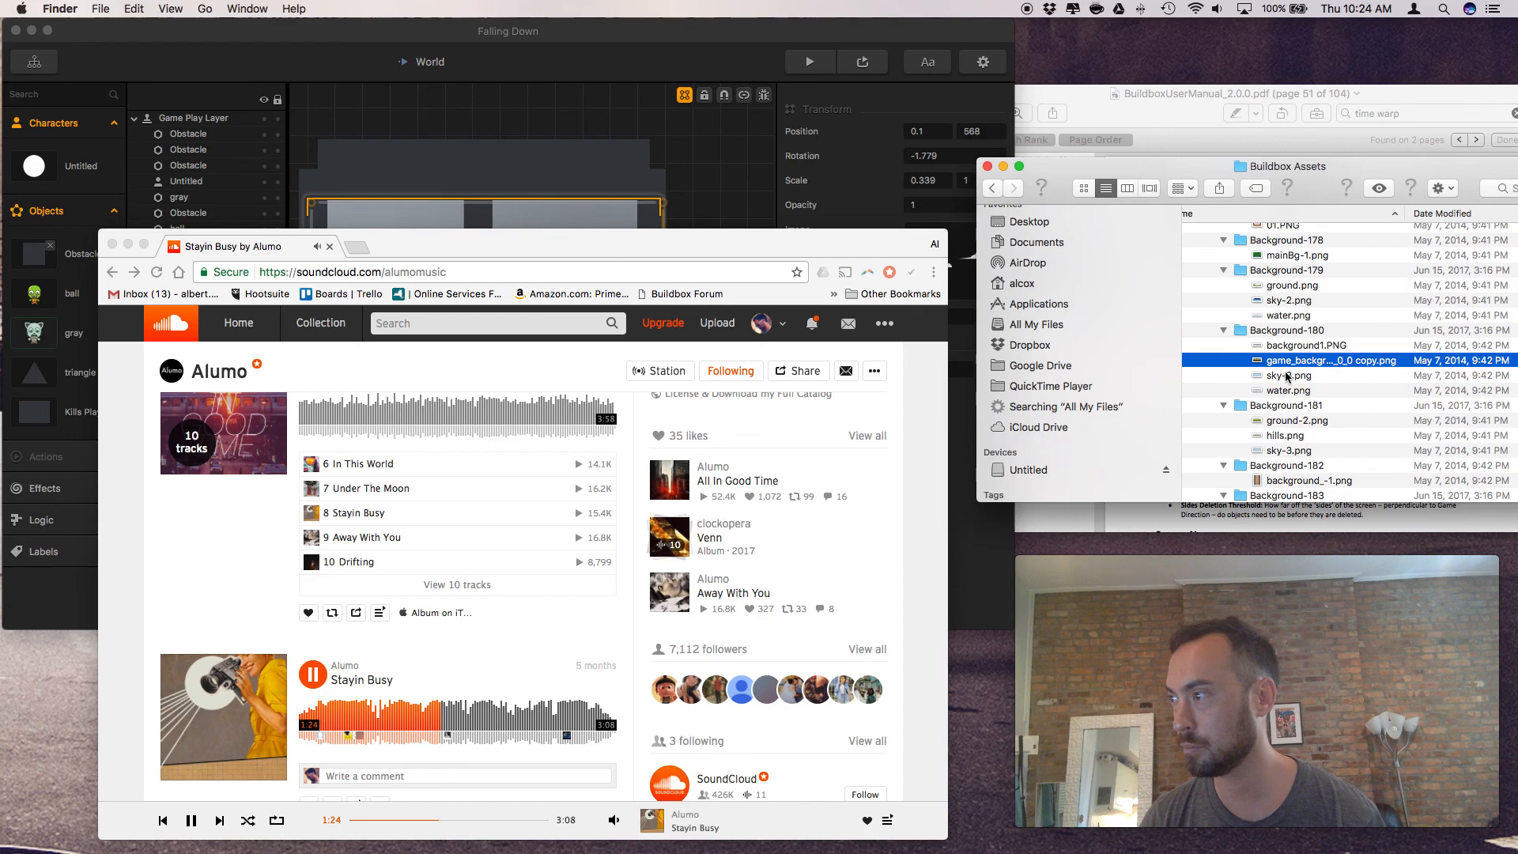
pyautogui.press('space')
pyautogui.press('space')
# Preview background_-1.png in Background-182, and main_bg.png and planets.png in Background-183
pyautogui.click(1269, 480)
pyautogui.press('space')
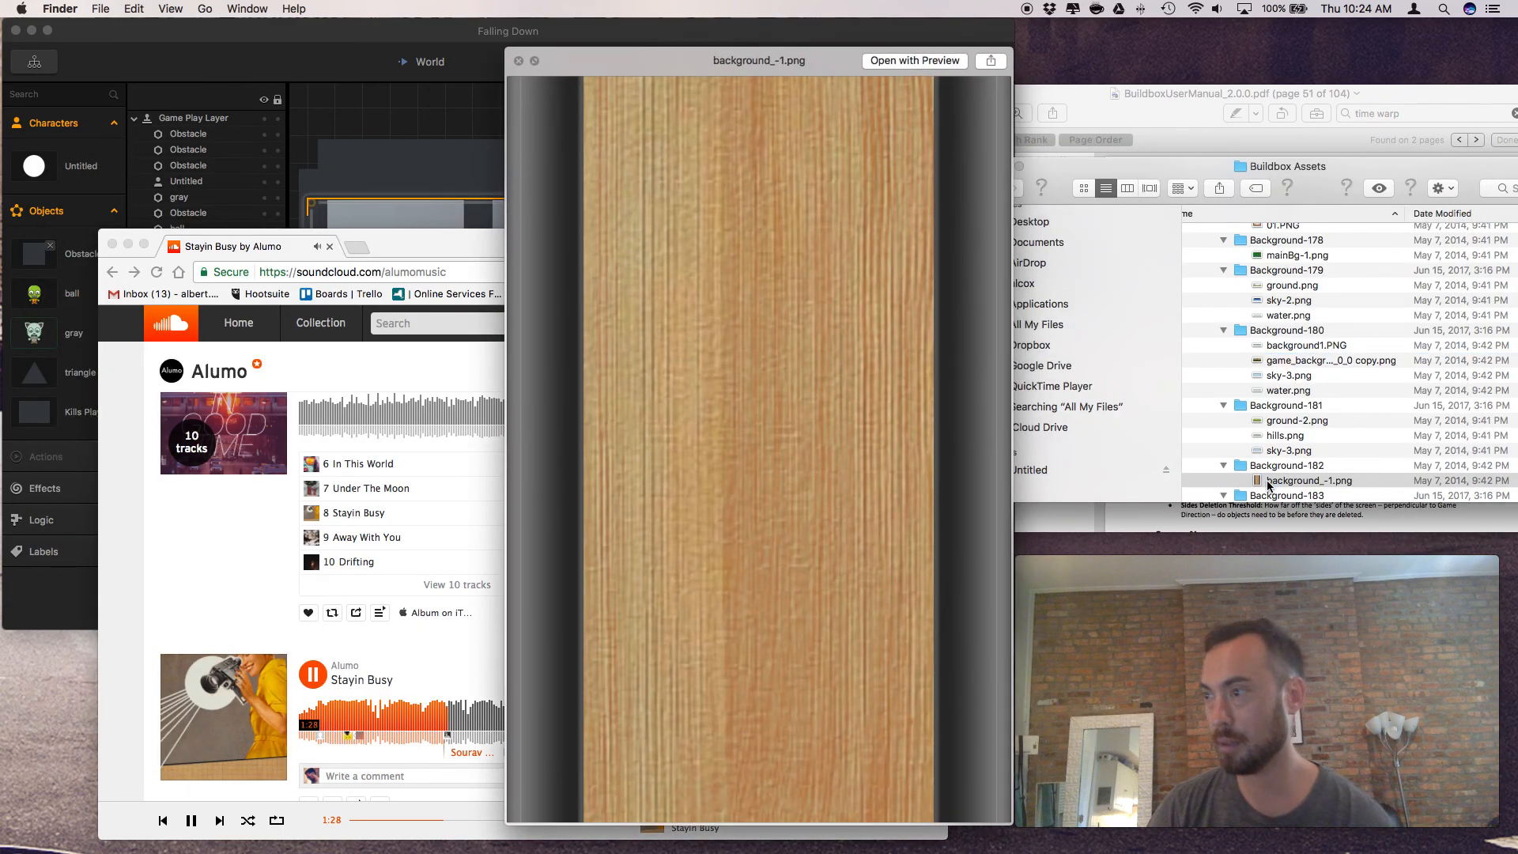
pyautogui.scroll(-8, 1269, 484)
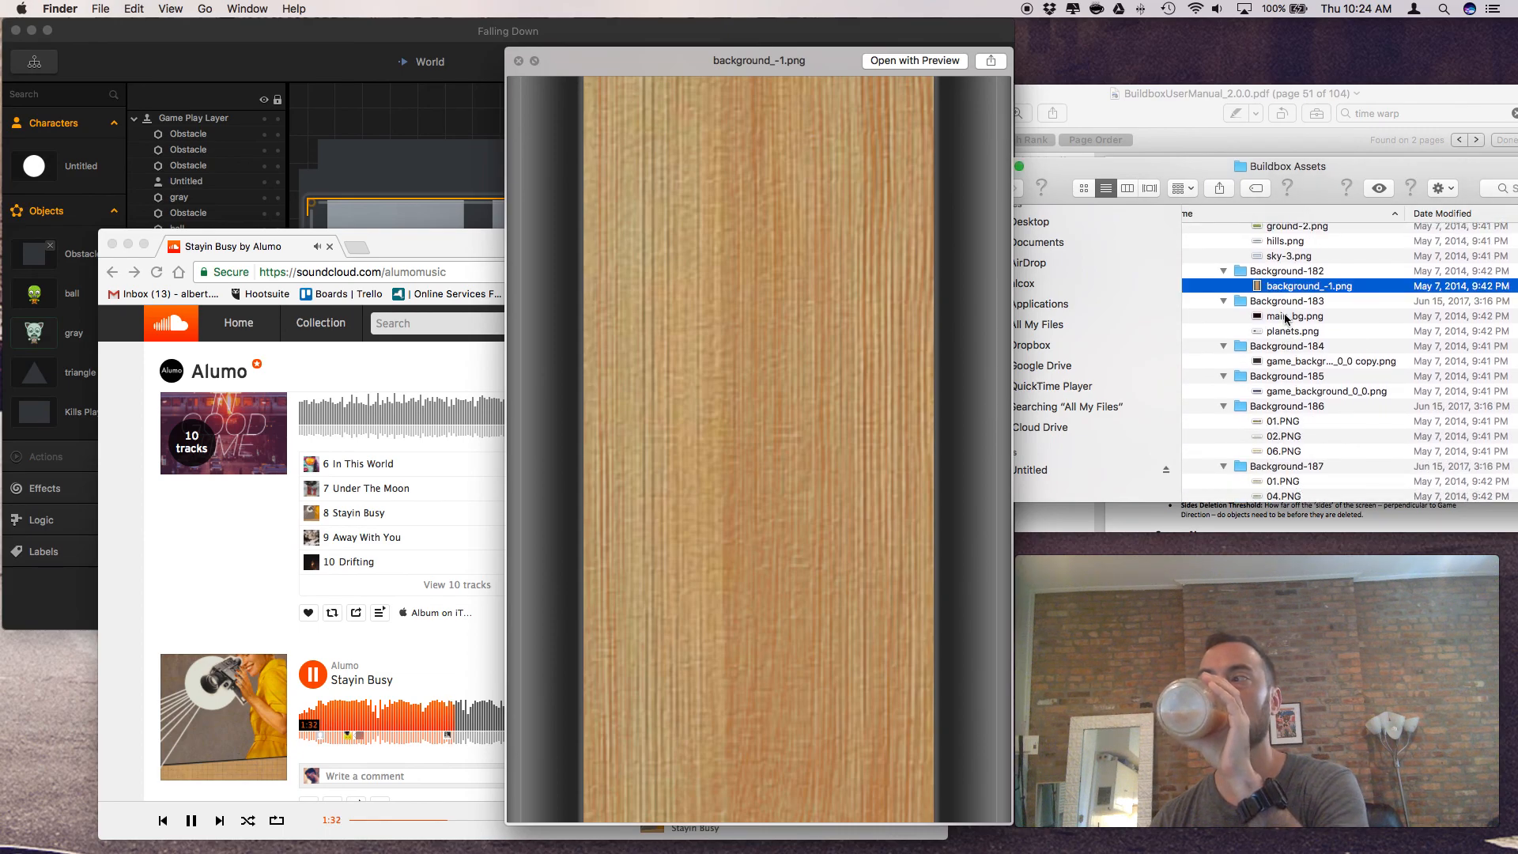
pyautogui.click(1289, 316)
pyautogui.click(1287, 332)
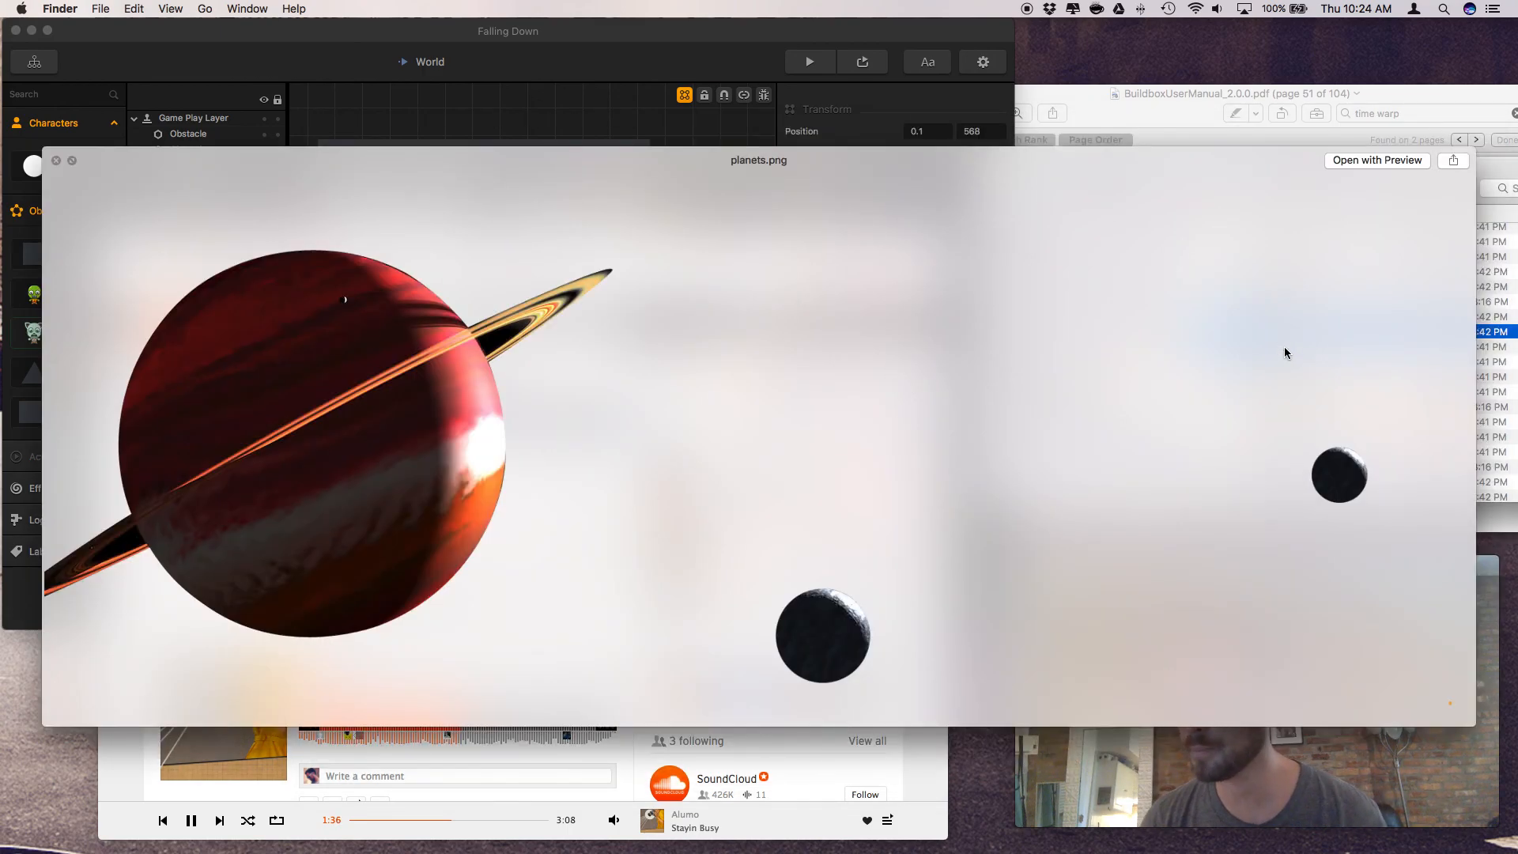
pyautogui.press('space')
# Preview 01.PNG in Background-187 and 01.PNG in Background-186
pyautogui.scroll(-3, 1280, 387)
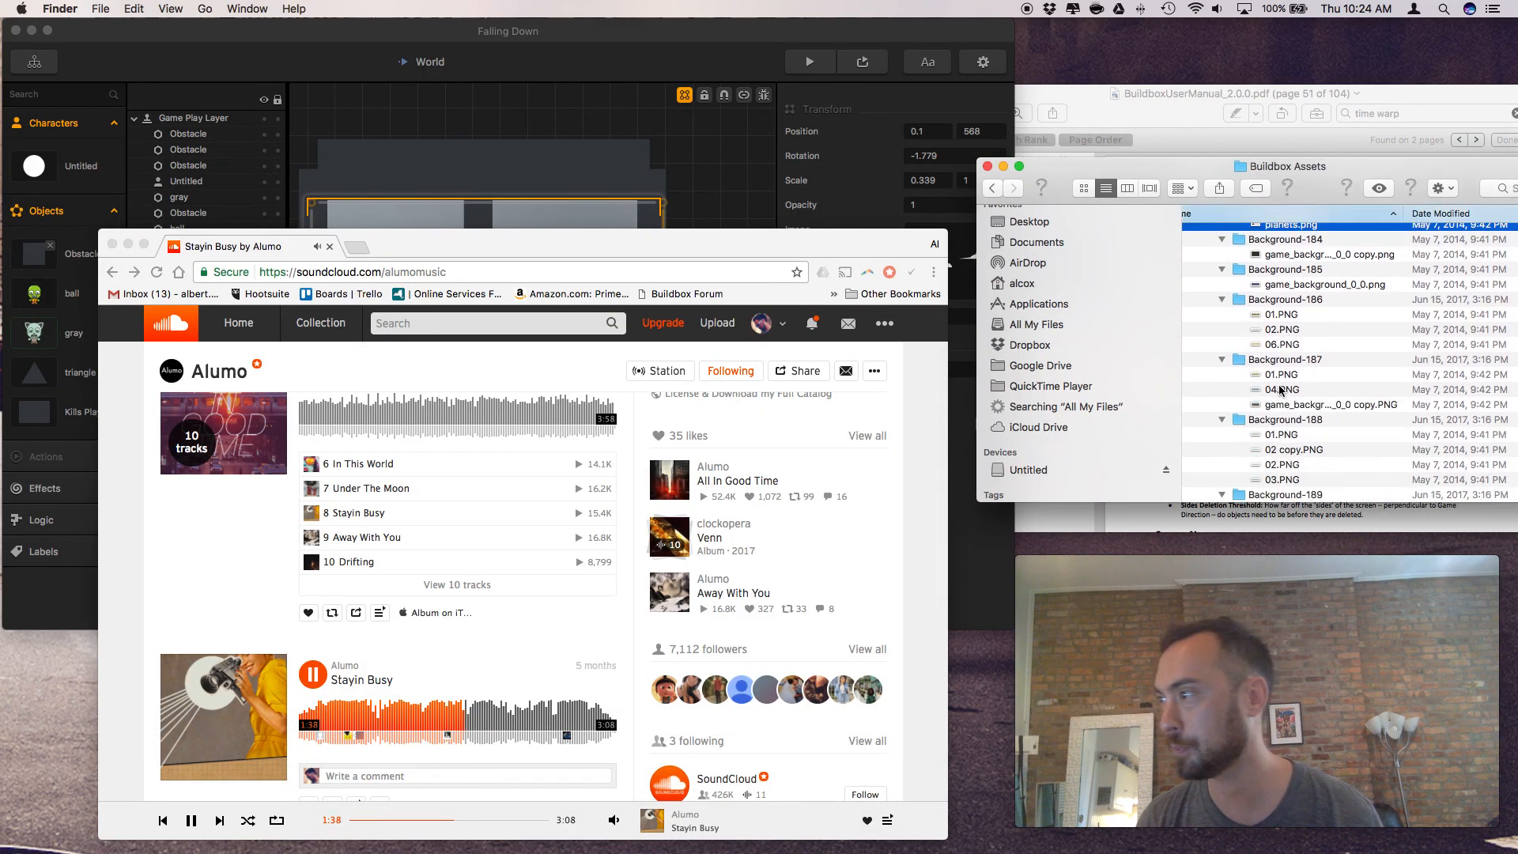
pyautogui.scroll(-3, 1281, 389)
pyautogui.click(1282, 336)
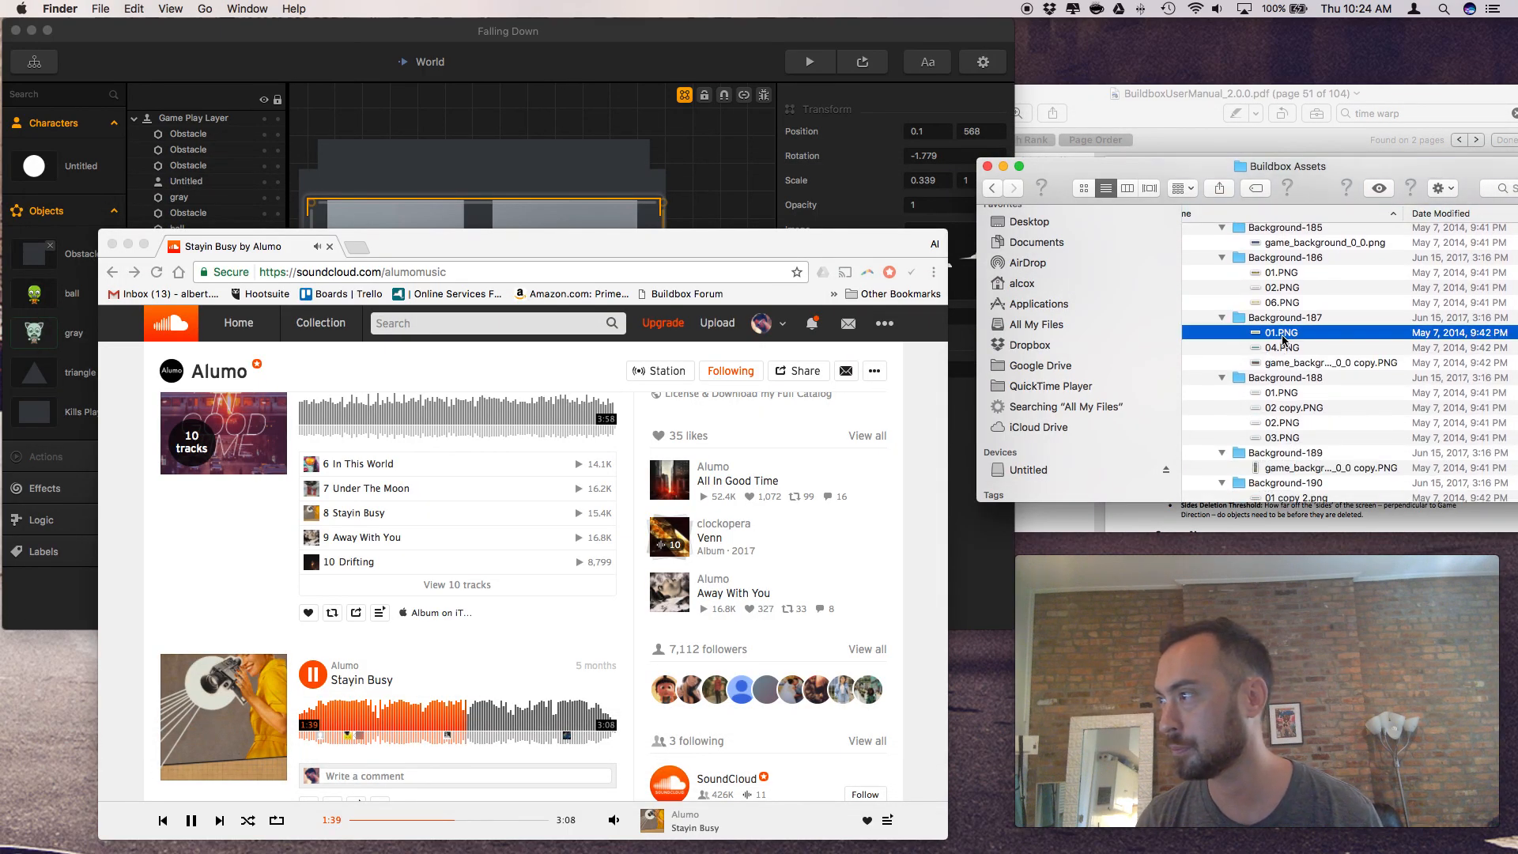
pyautogui.press('space')
pyautogui.press('space')
pyautogui.click(1280, 275)
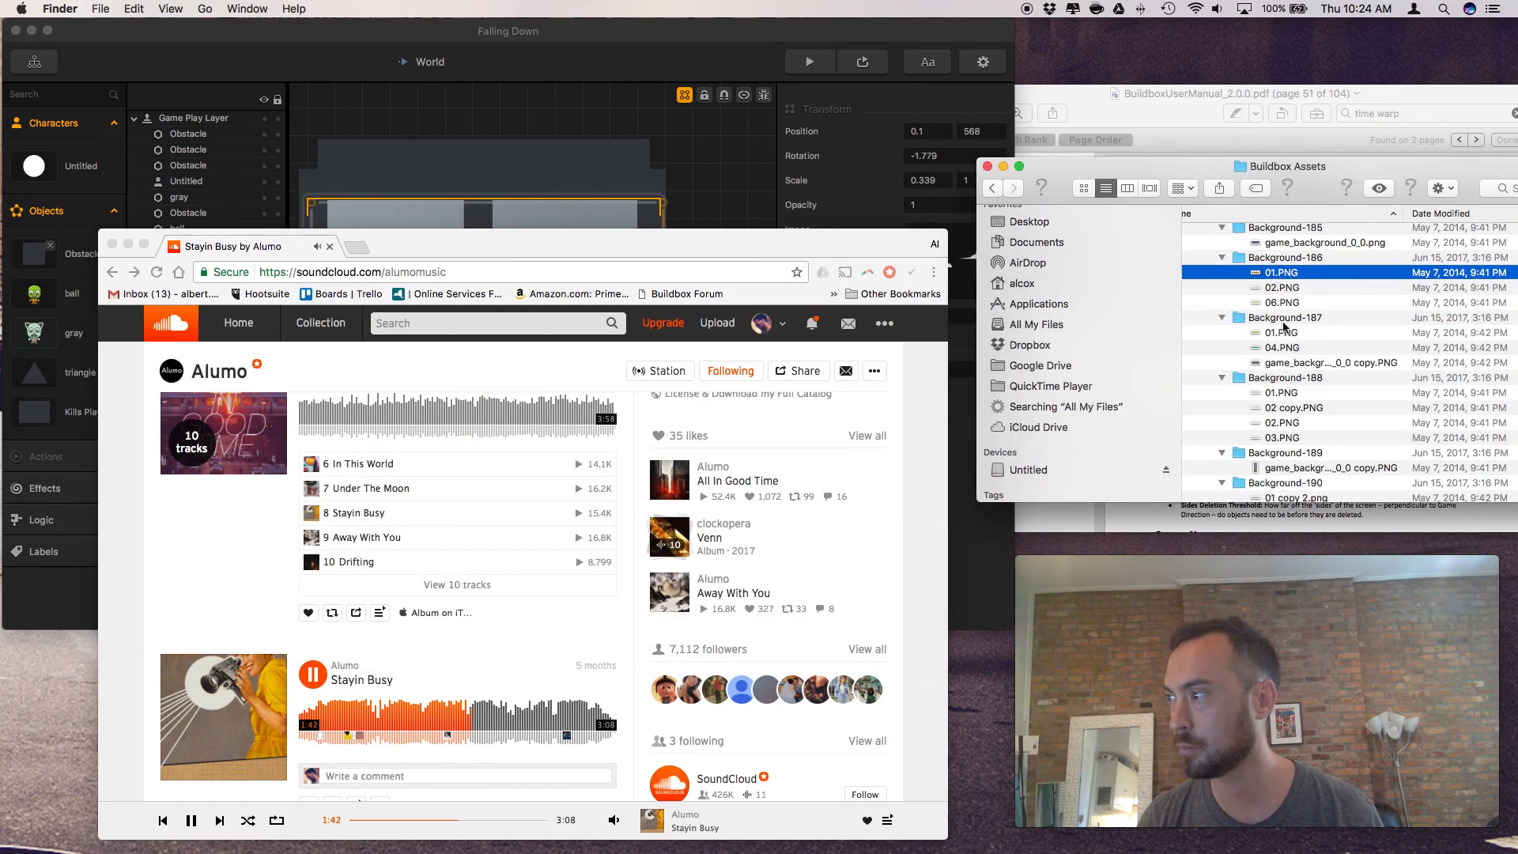
pyautogui.press('space')
pyautogui.press('space')
# Preview 01 copy.png in Background-190 and 02.PNG in Background-191
pyautogui.scroll(-5, 1284, 462)
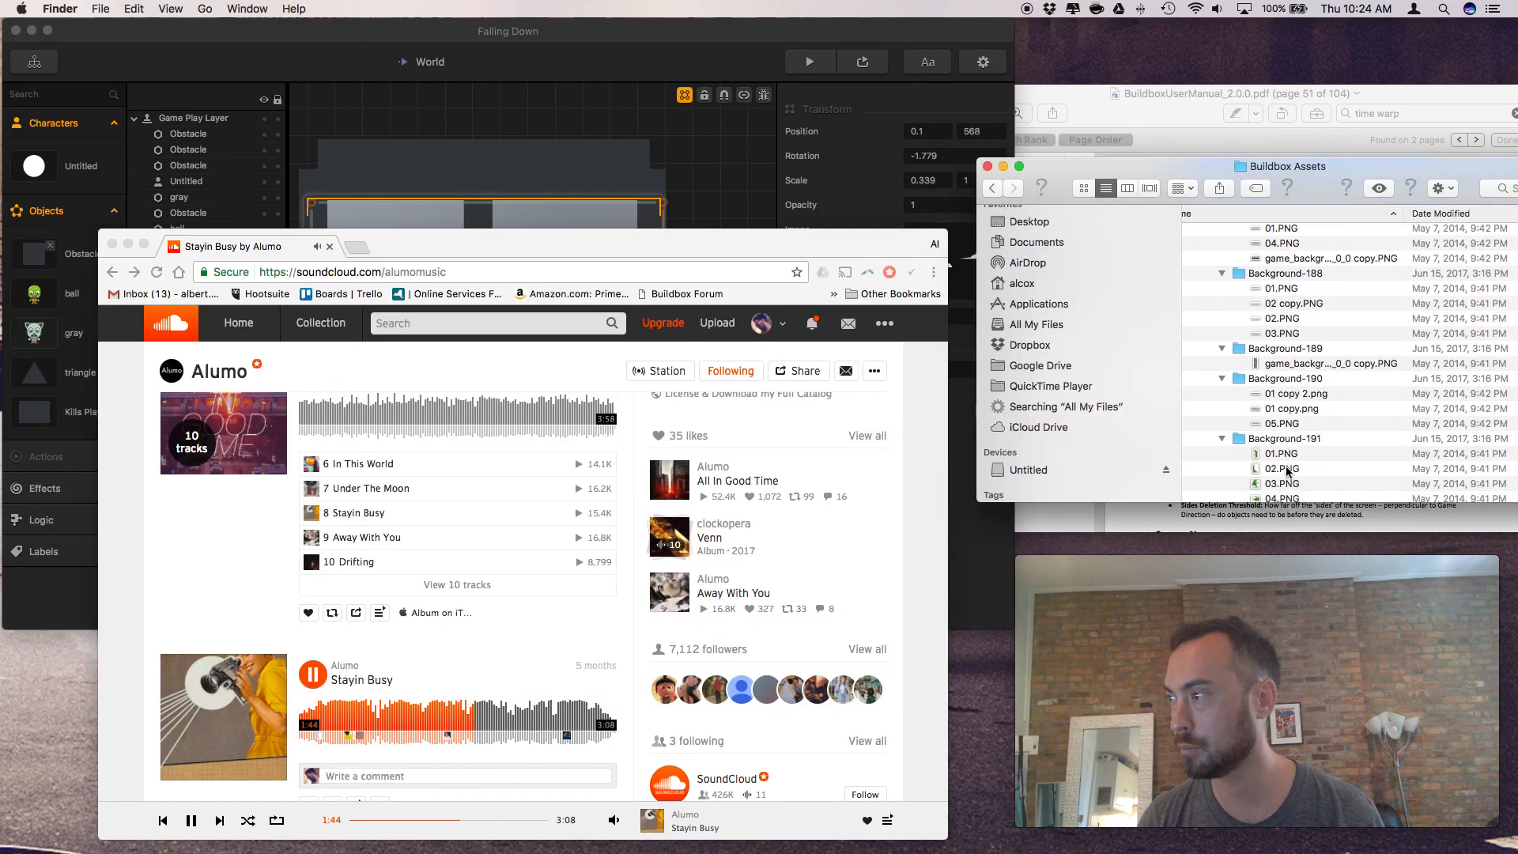
pyautogui.click(1282, 395)
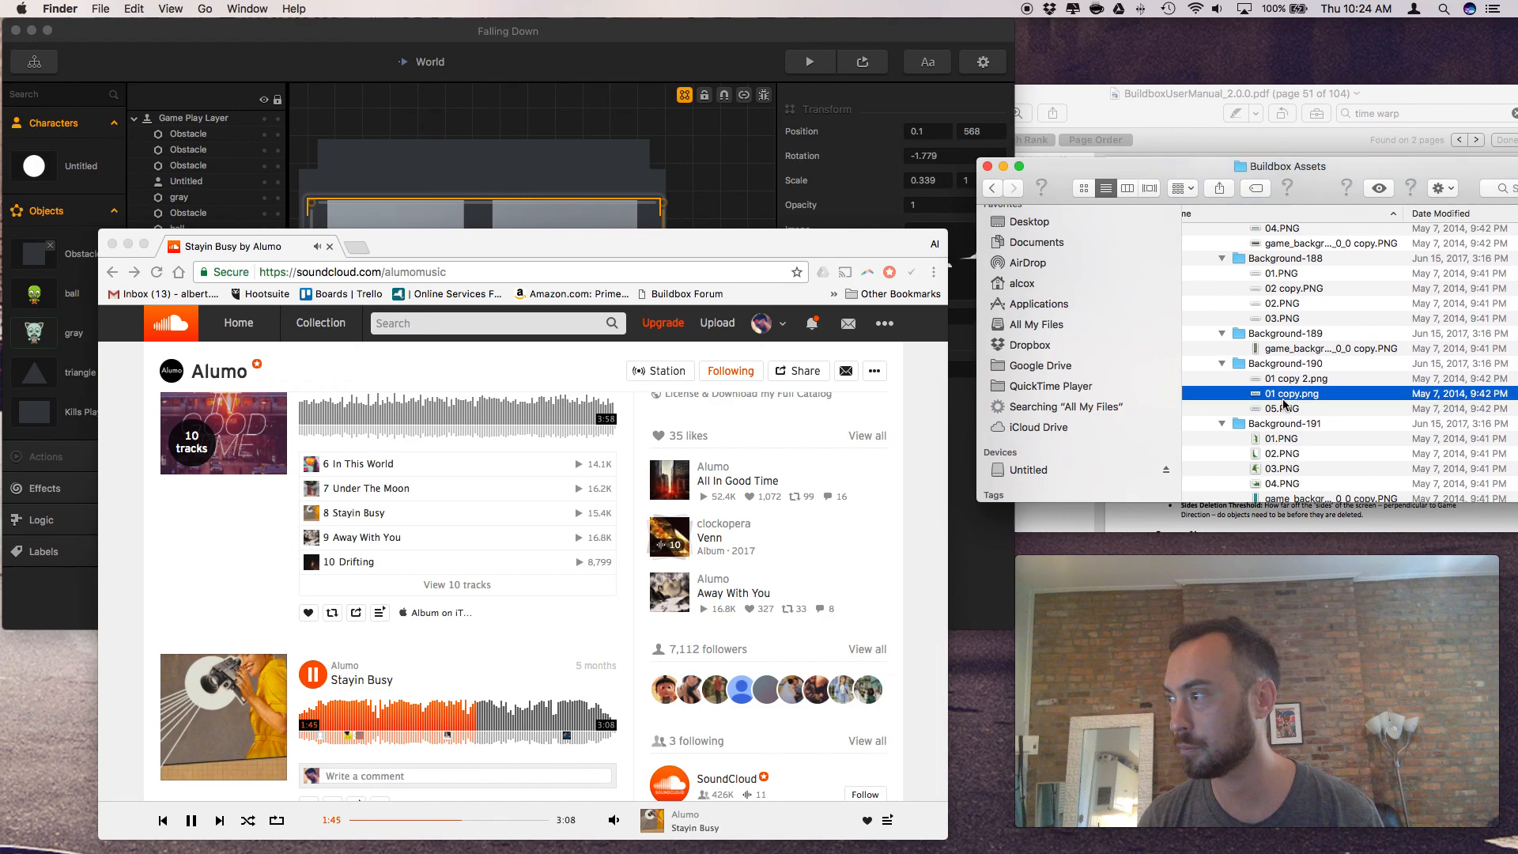
pyautogui.press('space')
pyautogui.press('space')
pyautogui.click(1282, 454)
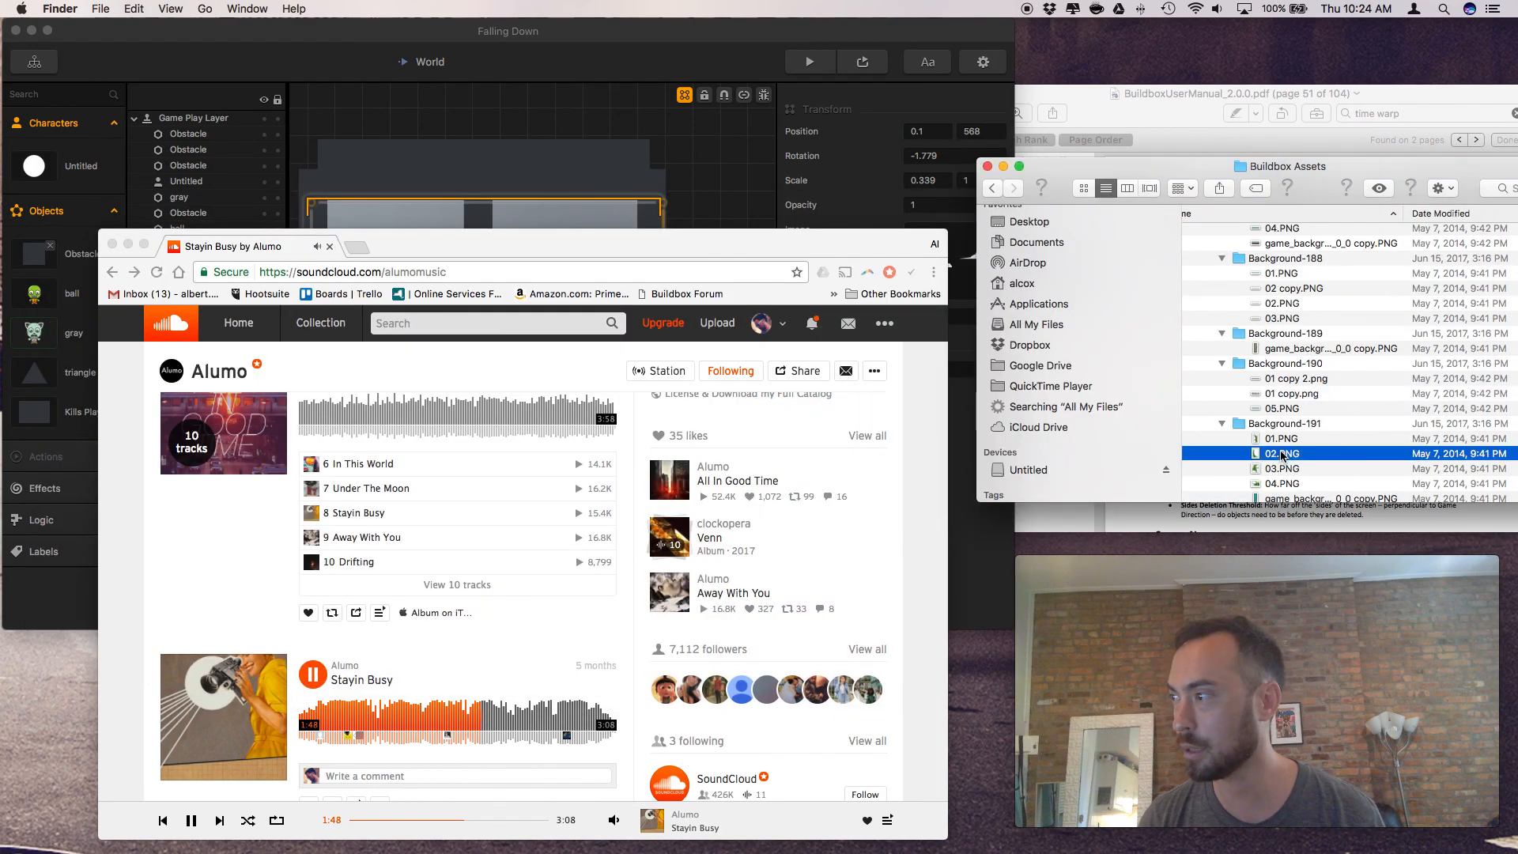
pyautogui.press('space')
pyautogui.press('space')
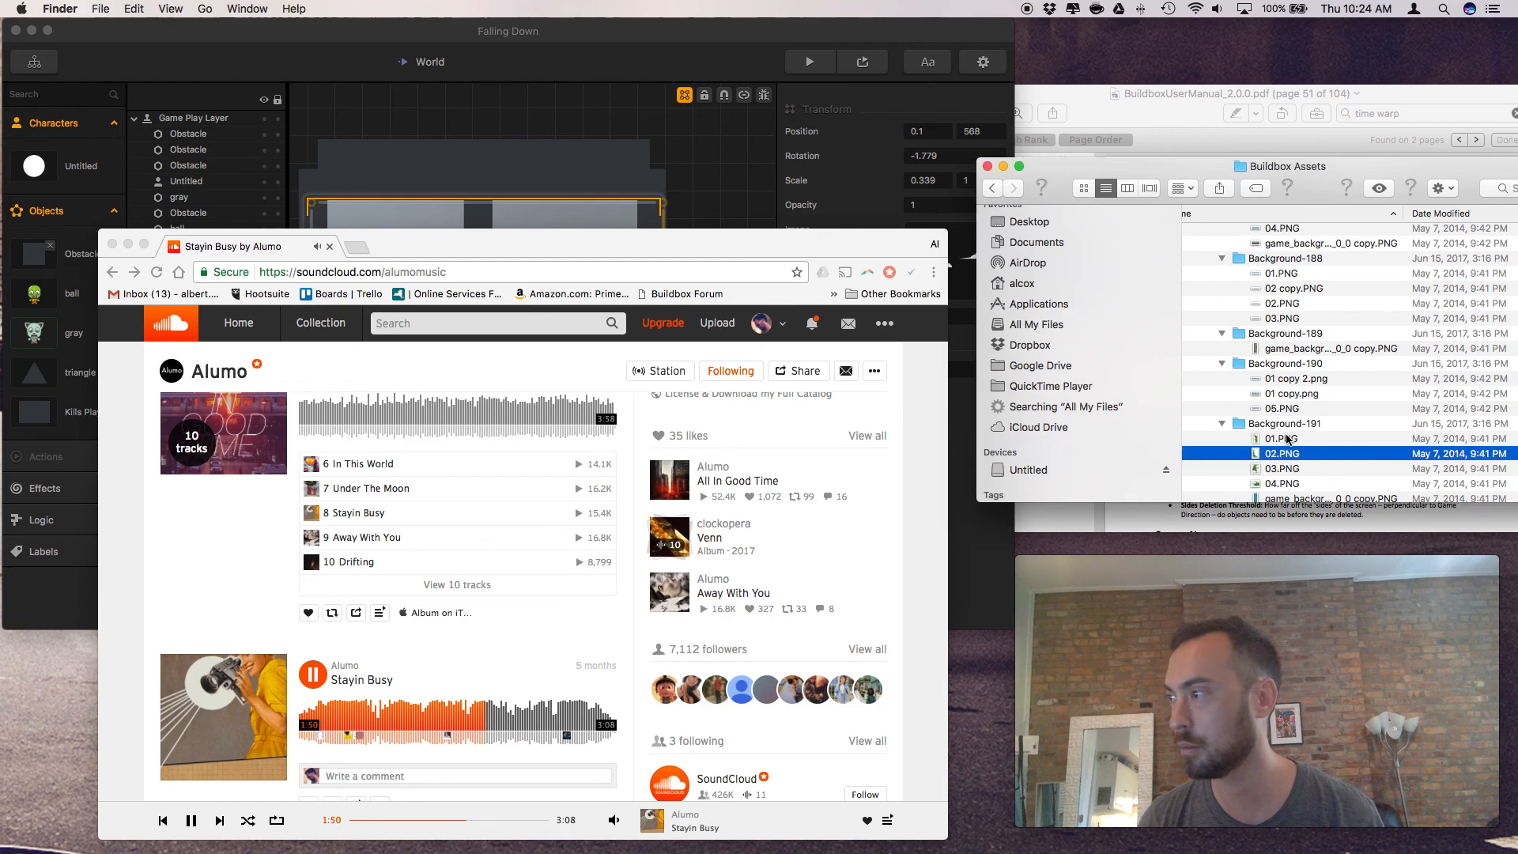
# Preview 03.PNG in Background-194 and 02 copy.PNG in Background-192
pyautogui.scroll(-5, 1273, 458)
pyautogui.scroll(-3, 1273, 460)
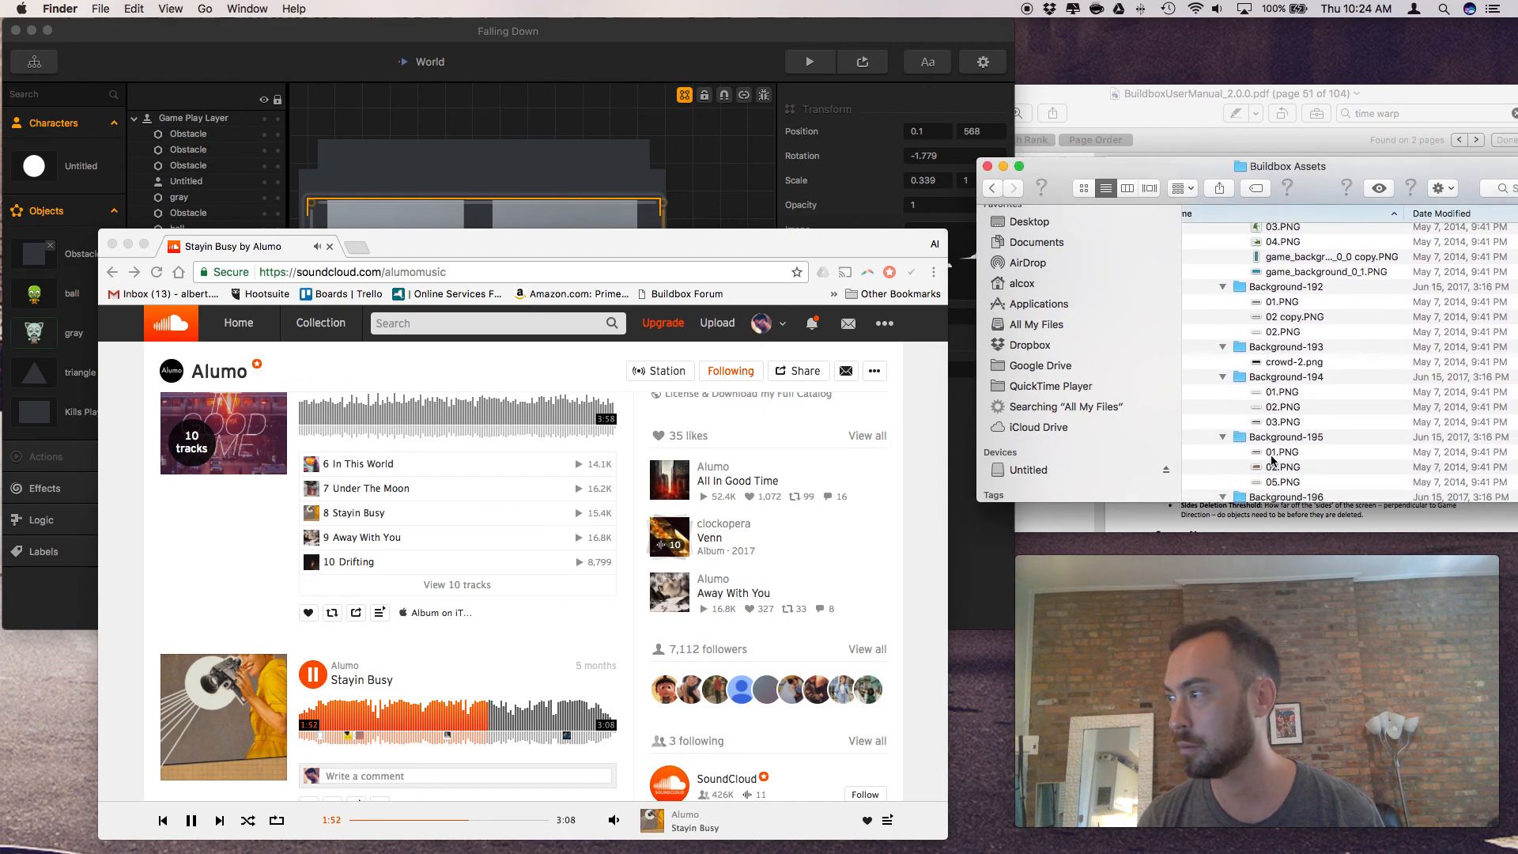
pyautogui.click(1274, 421)
pyautogui.press('space')
pyautogui.press('space')
pyautogui.click(1285, 316)
pyautogui.press('space')
pyautogui.press('space')
# Preview 02.PNG in Background-196 and 01.PNG in Background-197
pyautogui.scroll(-4, 1289, 454)
pyautogui.scroll(1, 1292, 450)
pyautogui.click(1289, 402)
pyautogui.press('space')
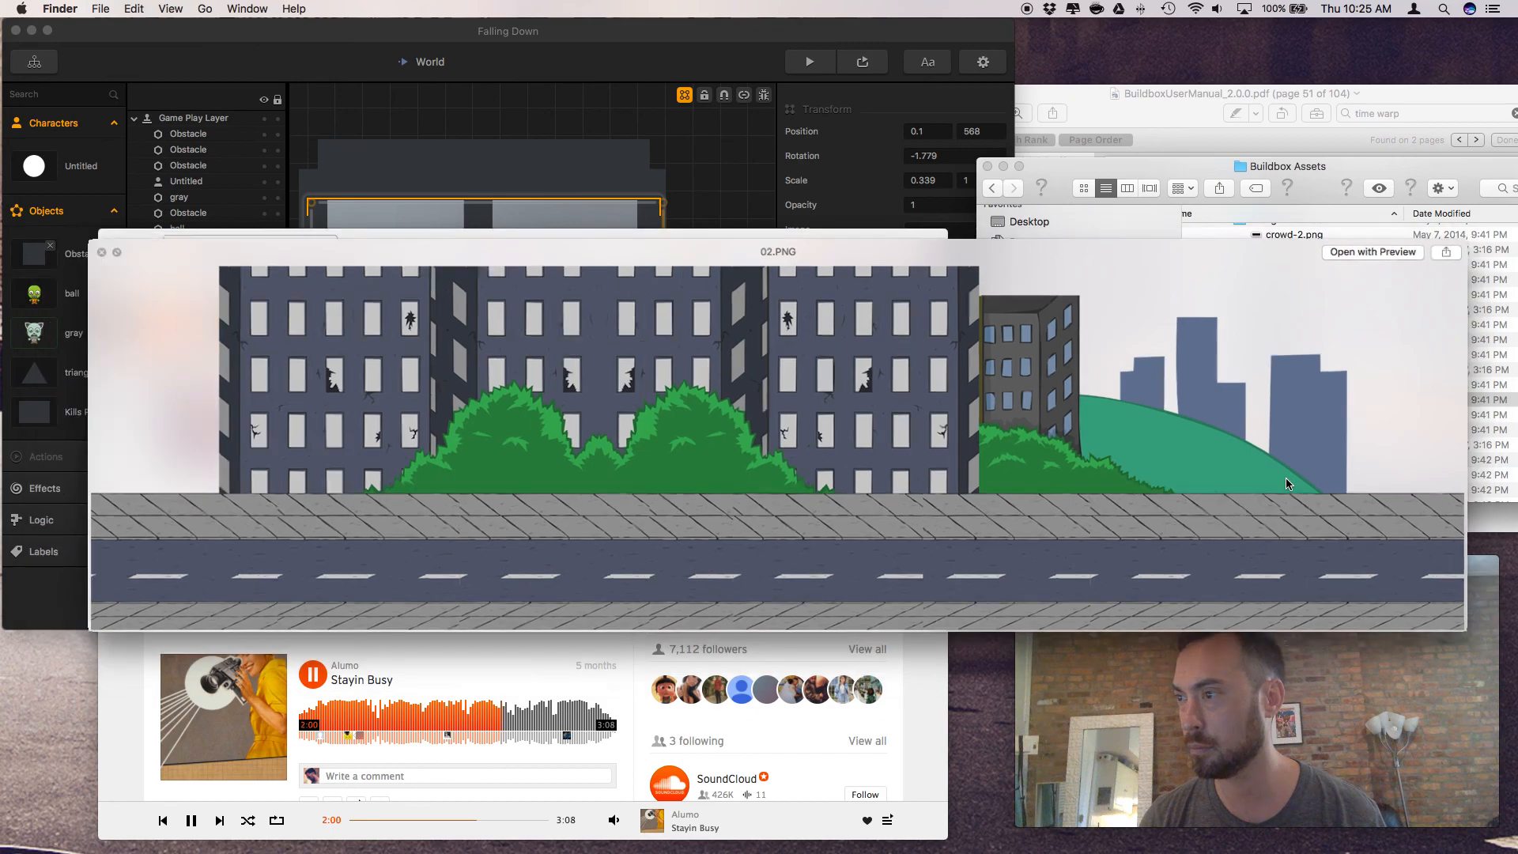
pyautogui.press('space')
pyautogui.click(1286, 478)
pyautogui.press('space')
pyautogui.press('space')
# Preview 02 copy.png in Background-198 and 01.PNG in Background-199
pyautogui.scroll(-4, 1273, 431)
pyautogui.click(1286, 383)
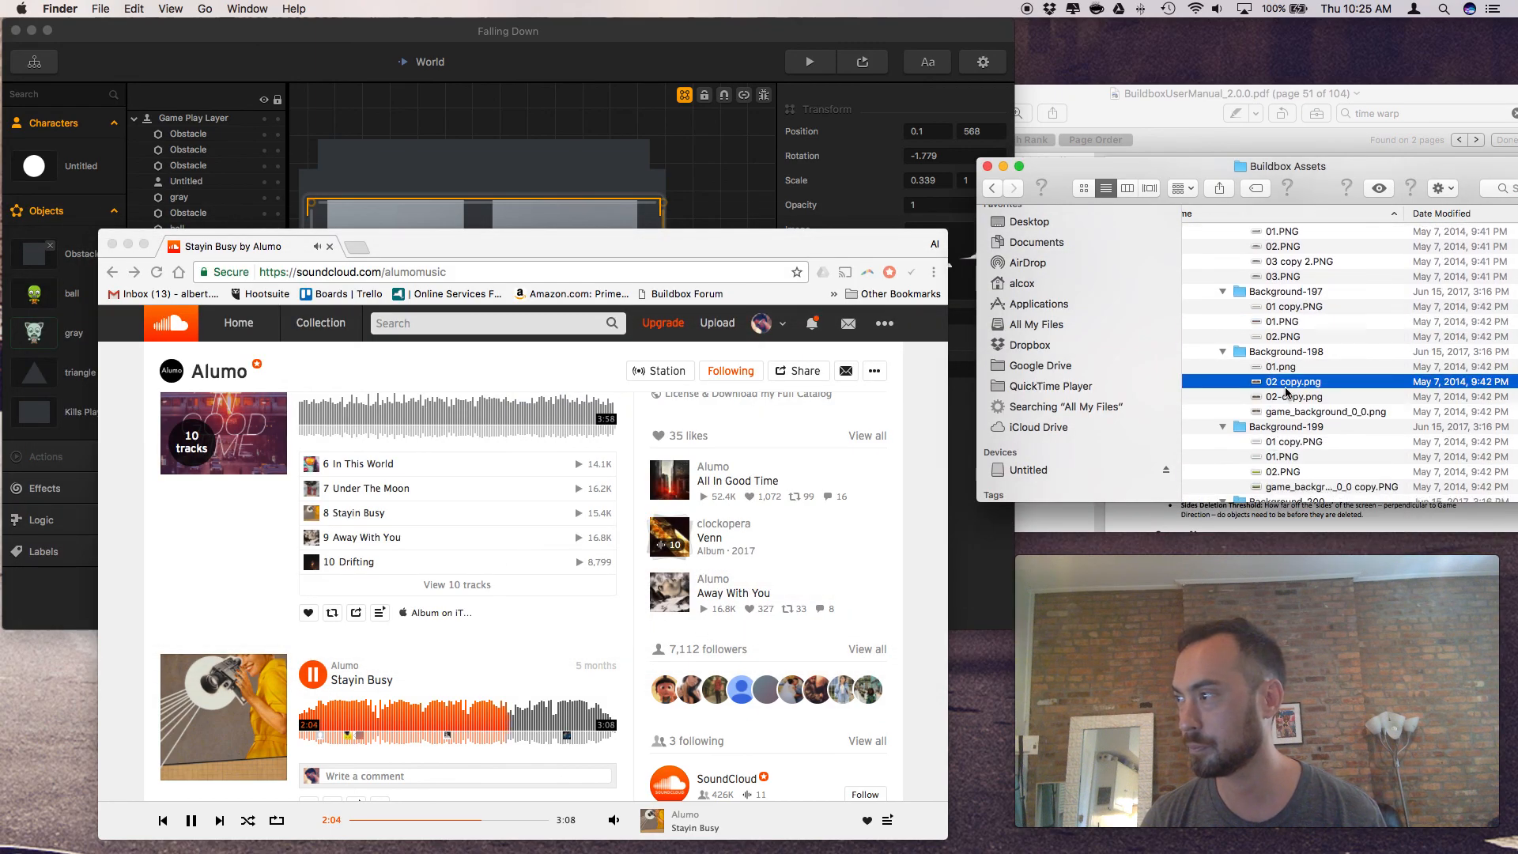
pyautogui.press('space')
pyautogui.press('space')
pyautogui.click(1281, 458)
pyautogui.press('space')
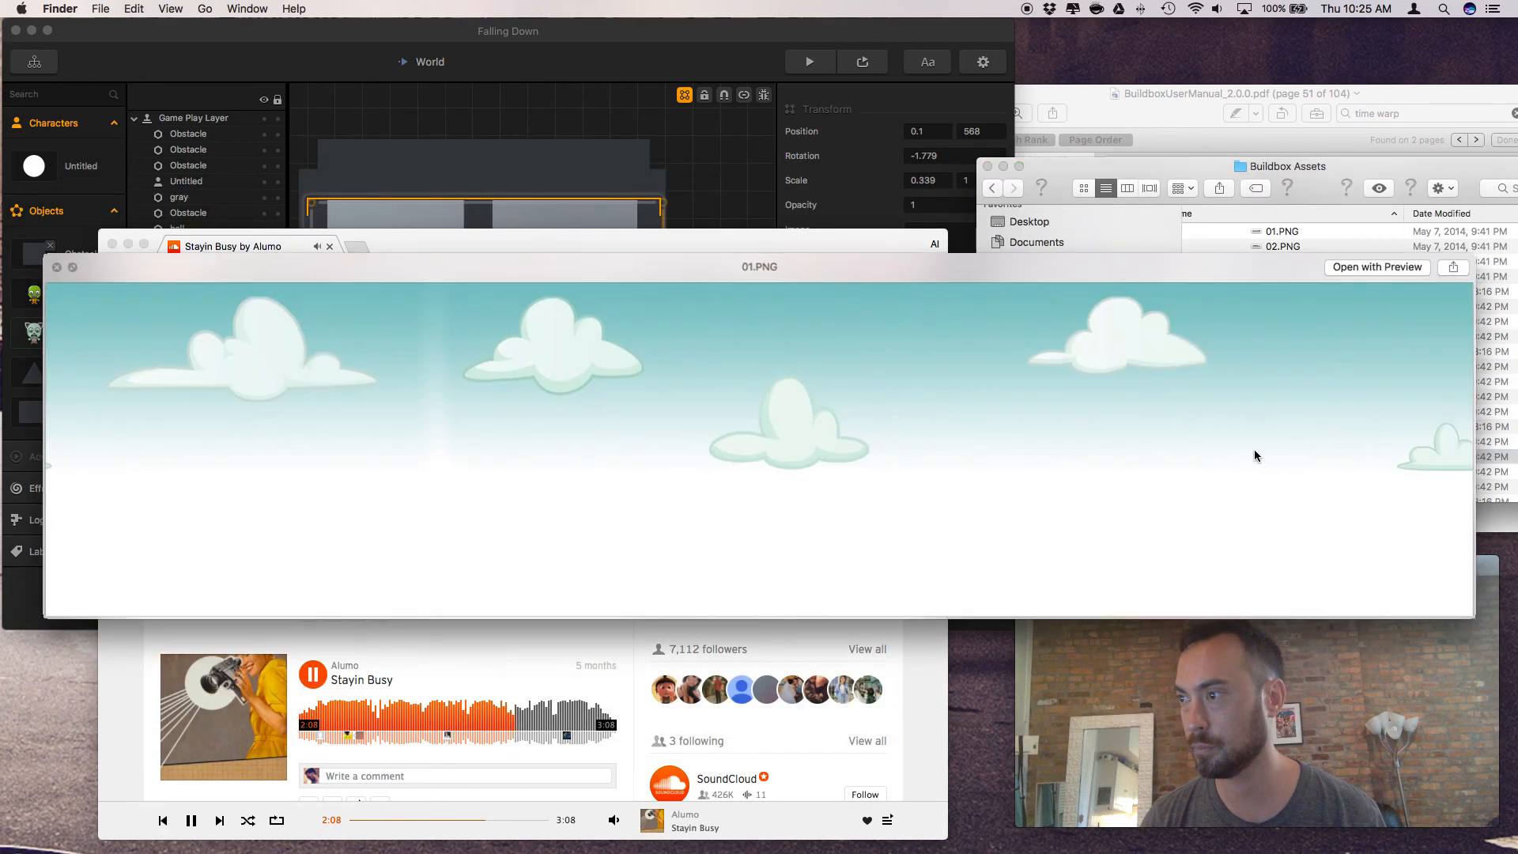
pyautogui.press('space')
# Preview the cloud image 02.PNG and the portrait background 1.PNG in Background-200
pyautogui.scroll(-2, 1259, 454)
pyautogui.scroll(-3, 1257, 456)
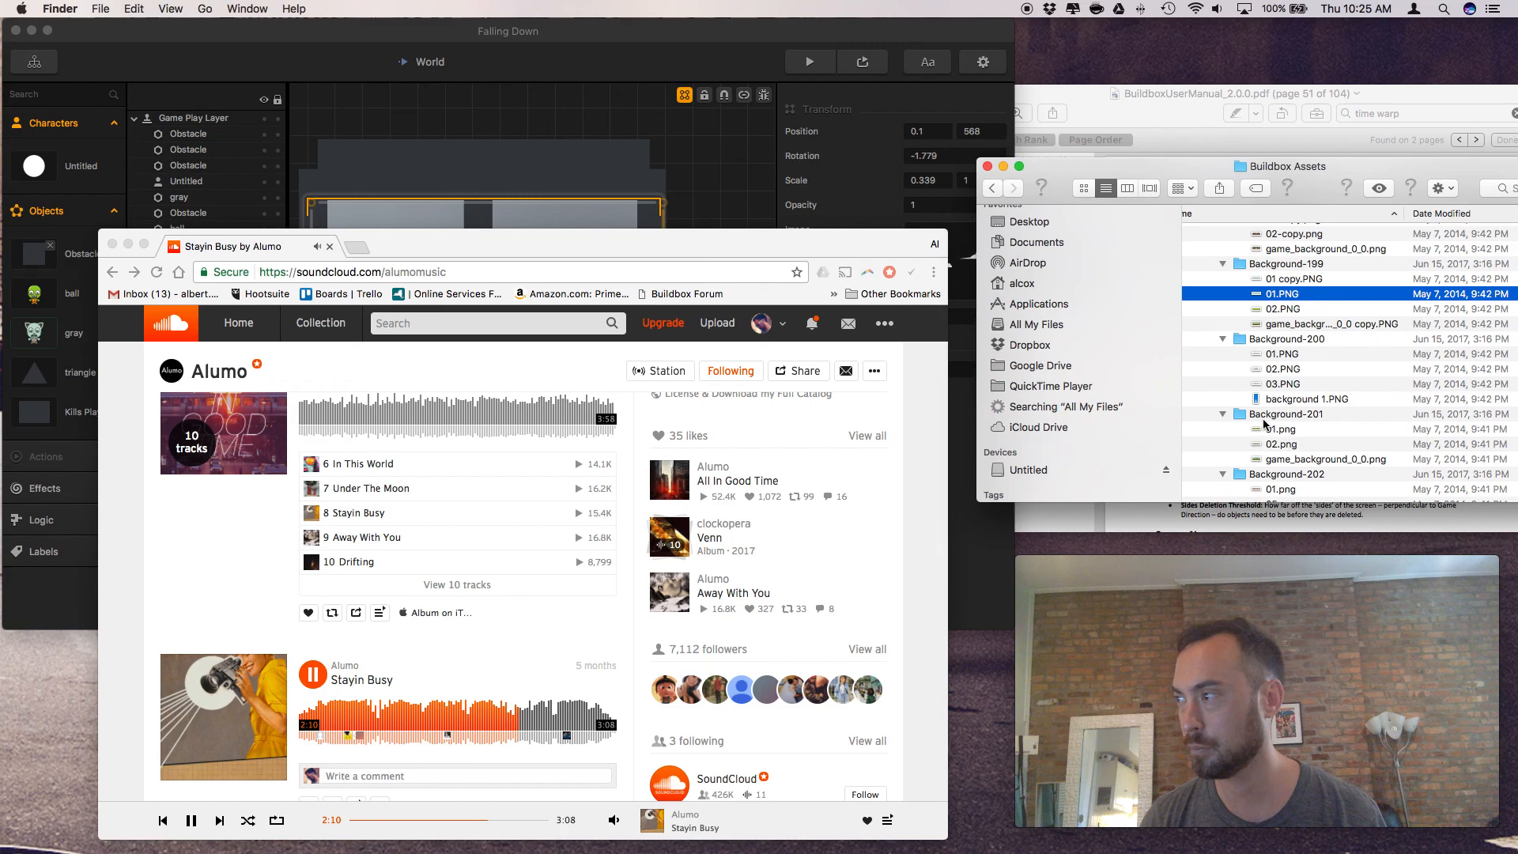
pyautogui.click(1277, 372)
pyautogui.press('space')
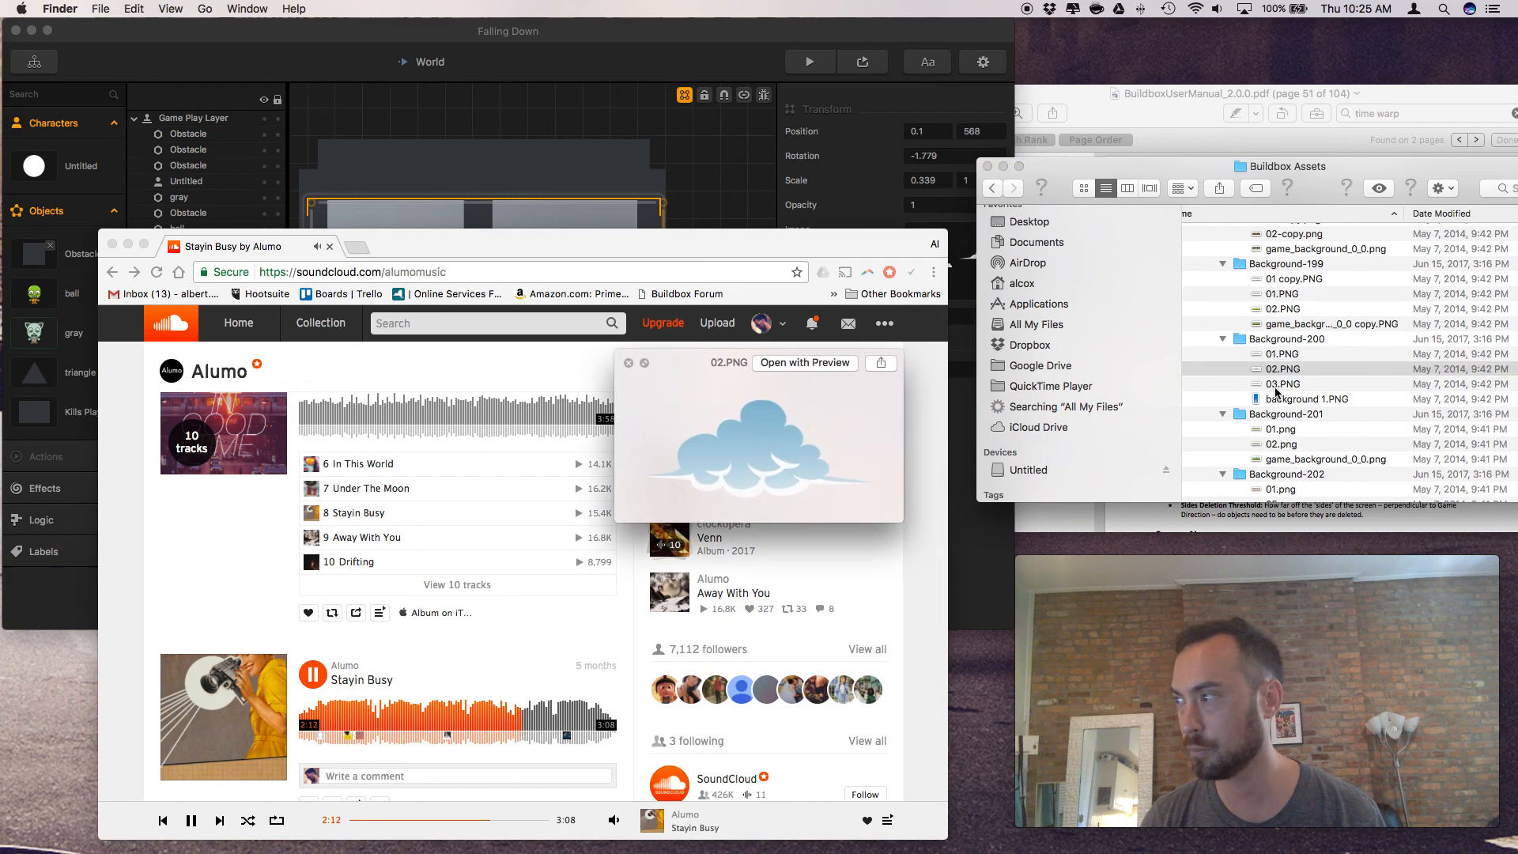
pyautogui.click(1274, 399)
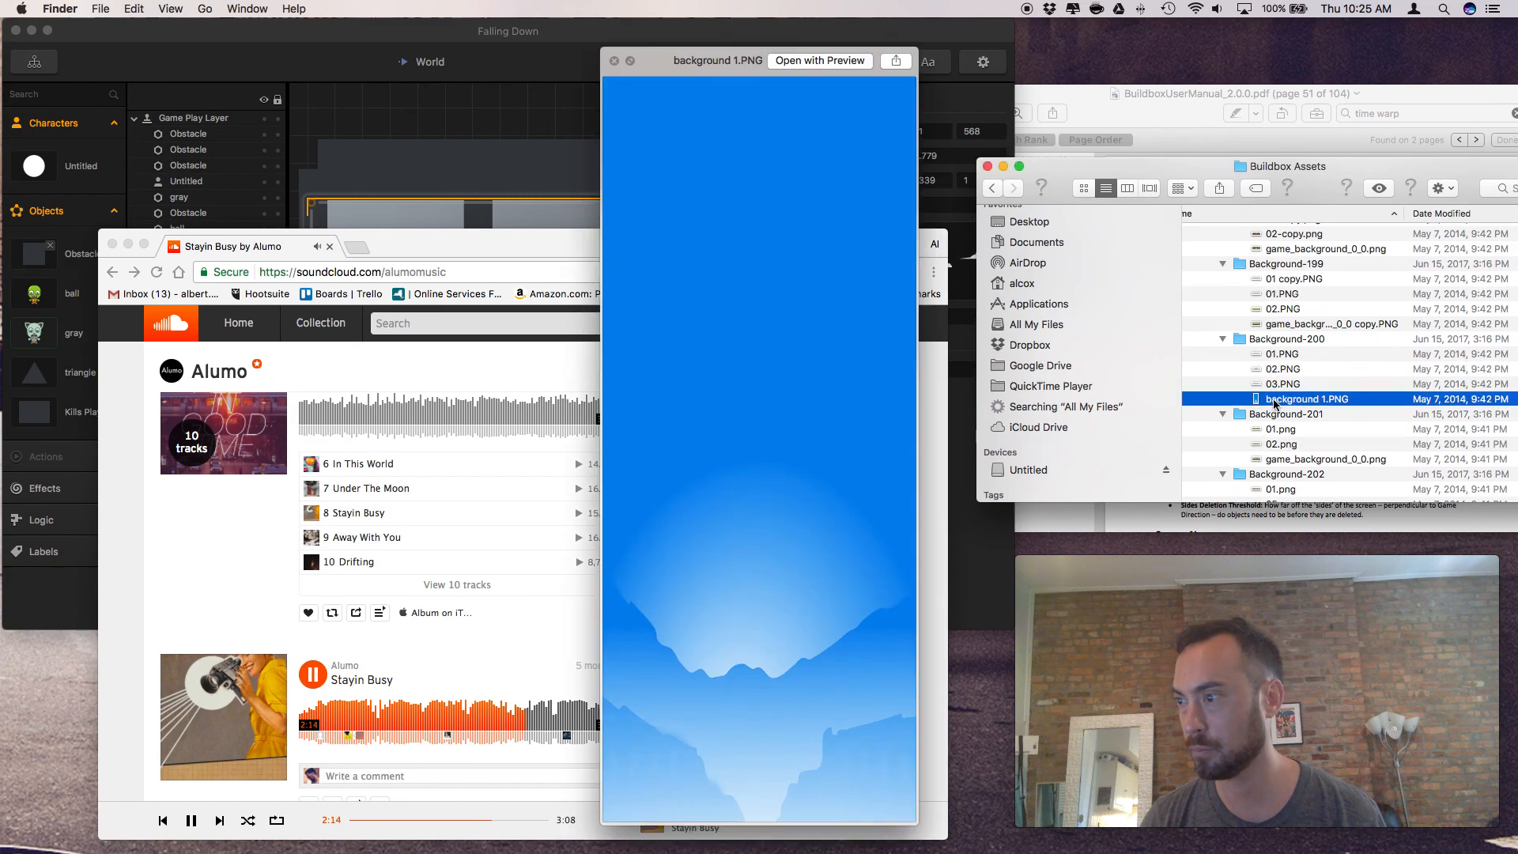
# Compare 01.PNG, 02.PNG and 03.PNG in Background-200, and return to the preview of background 1.PNG
pyautogui.click(1281, 381)
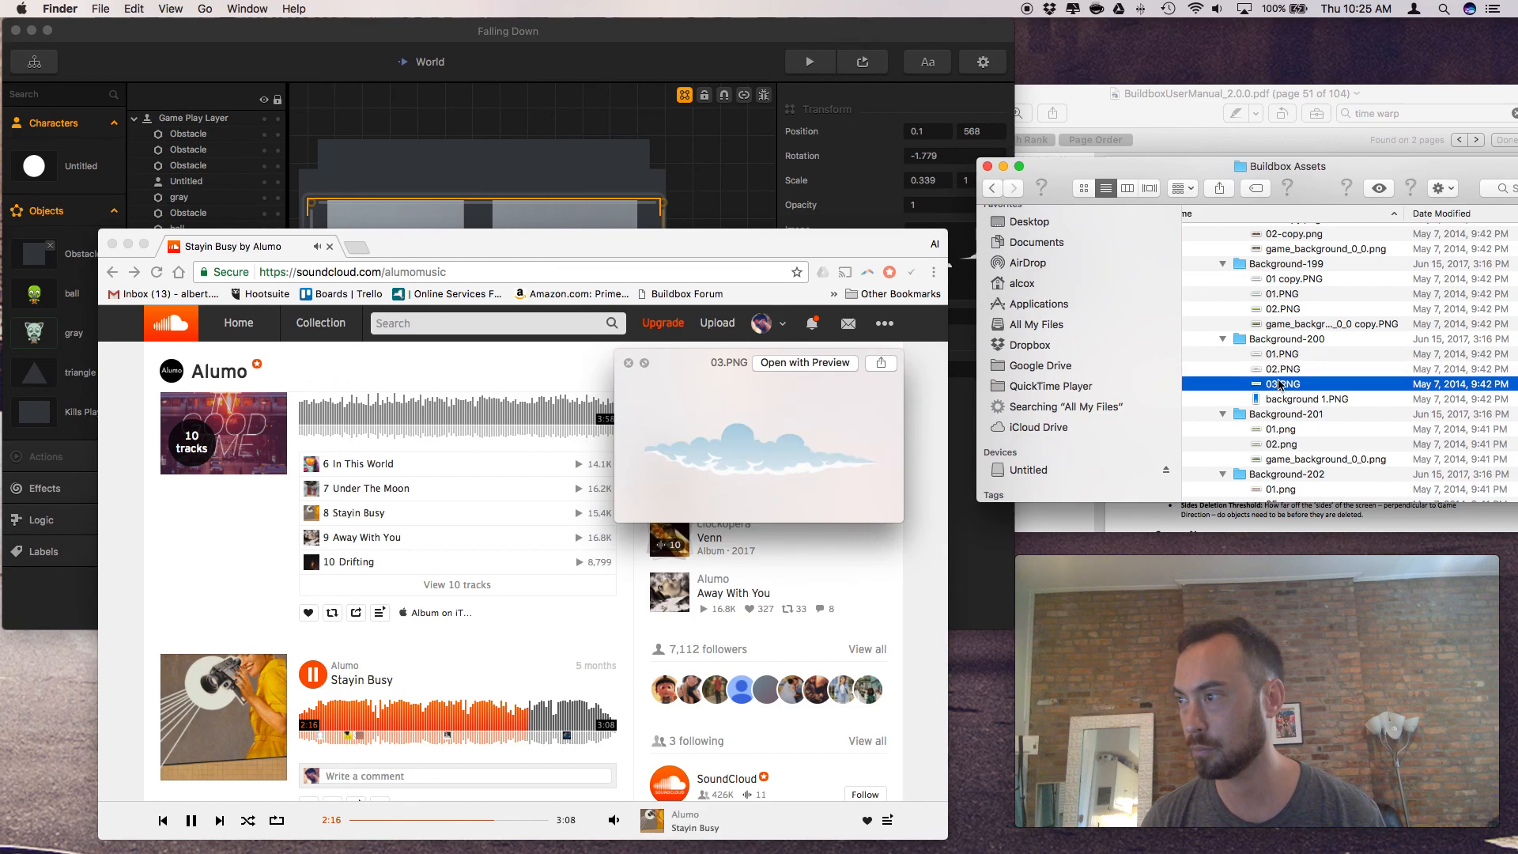
pyautogui.click(1281, 356)
pyautogui.click(1280, 370)
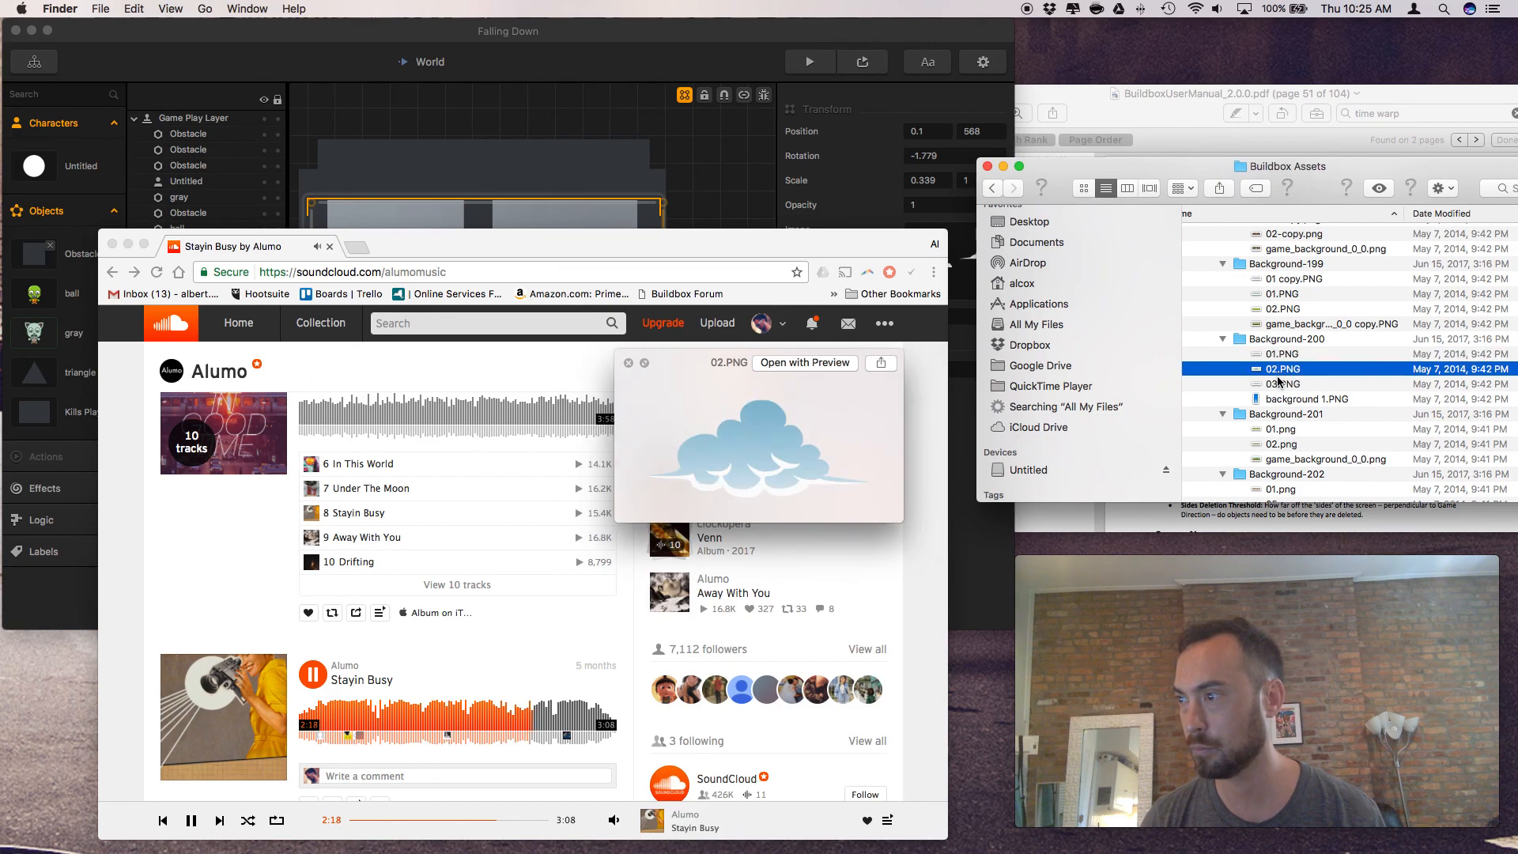
pyautogui.click(1278, 385)
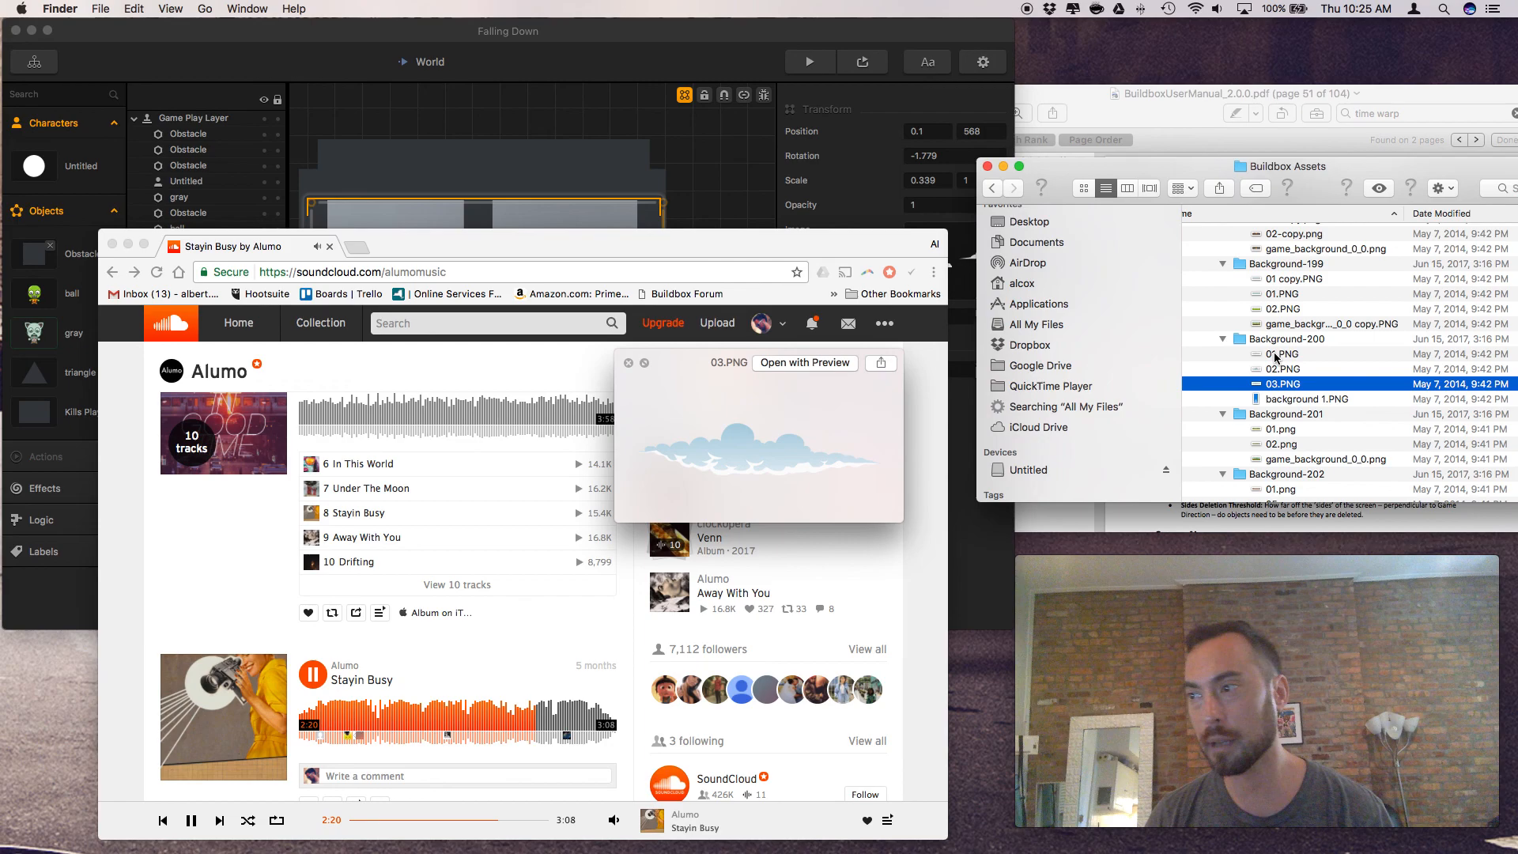
pyautogui.click(1277, 356)
pyautogui.click(1279, 369)
pyautogui.click(1281, 384)
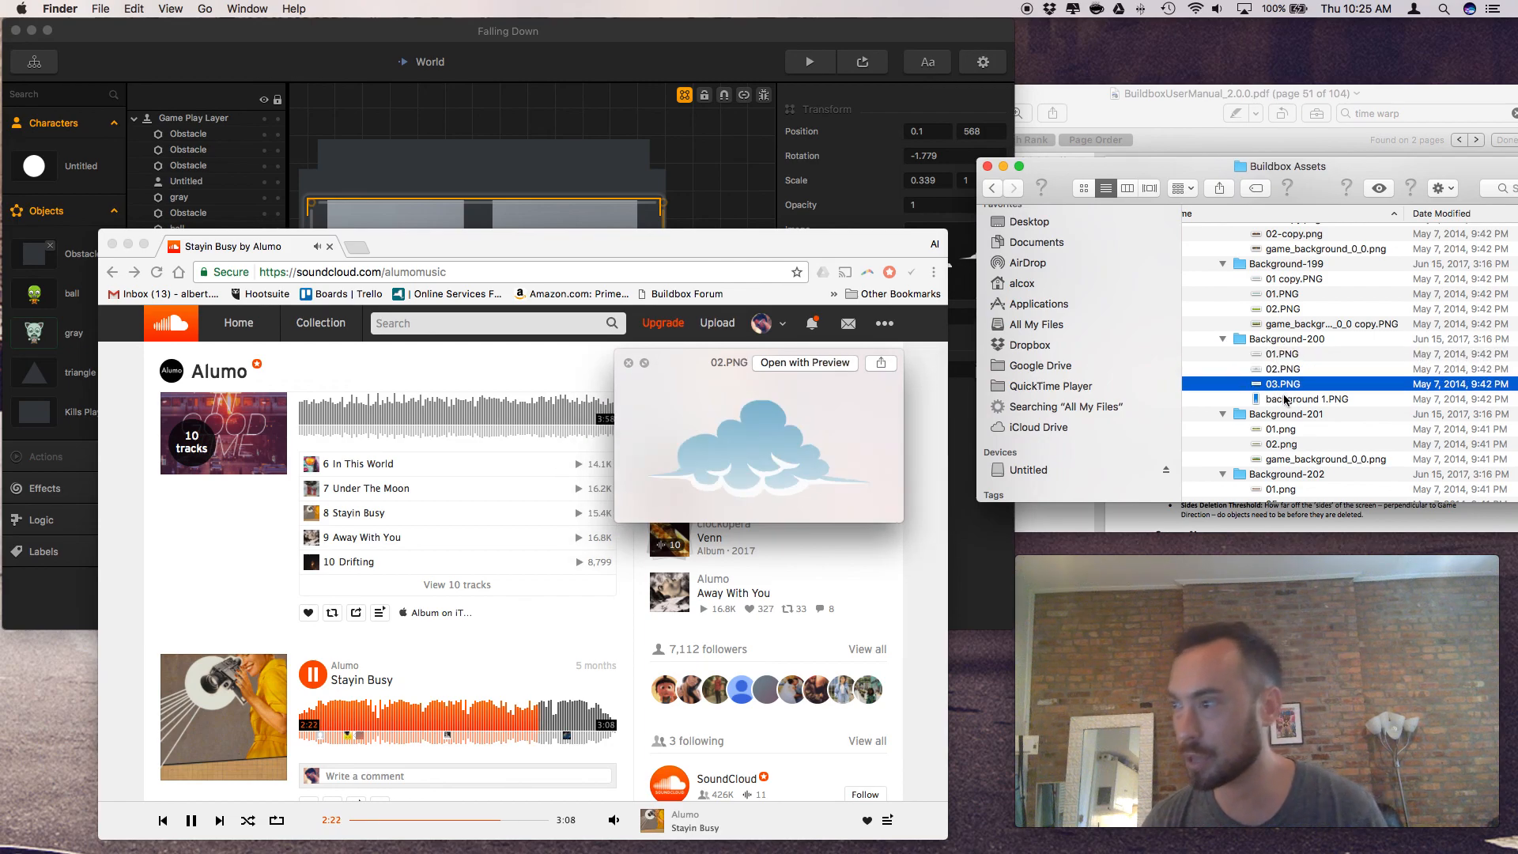
pyautogui.click(1285, 399)
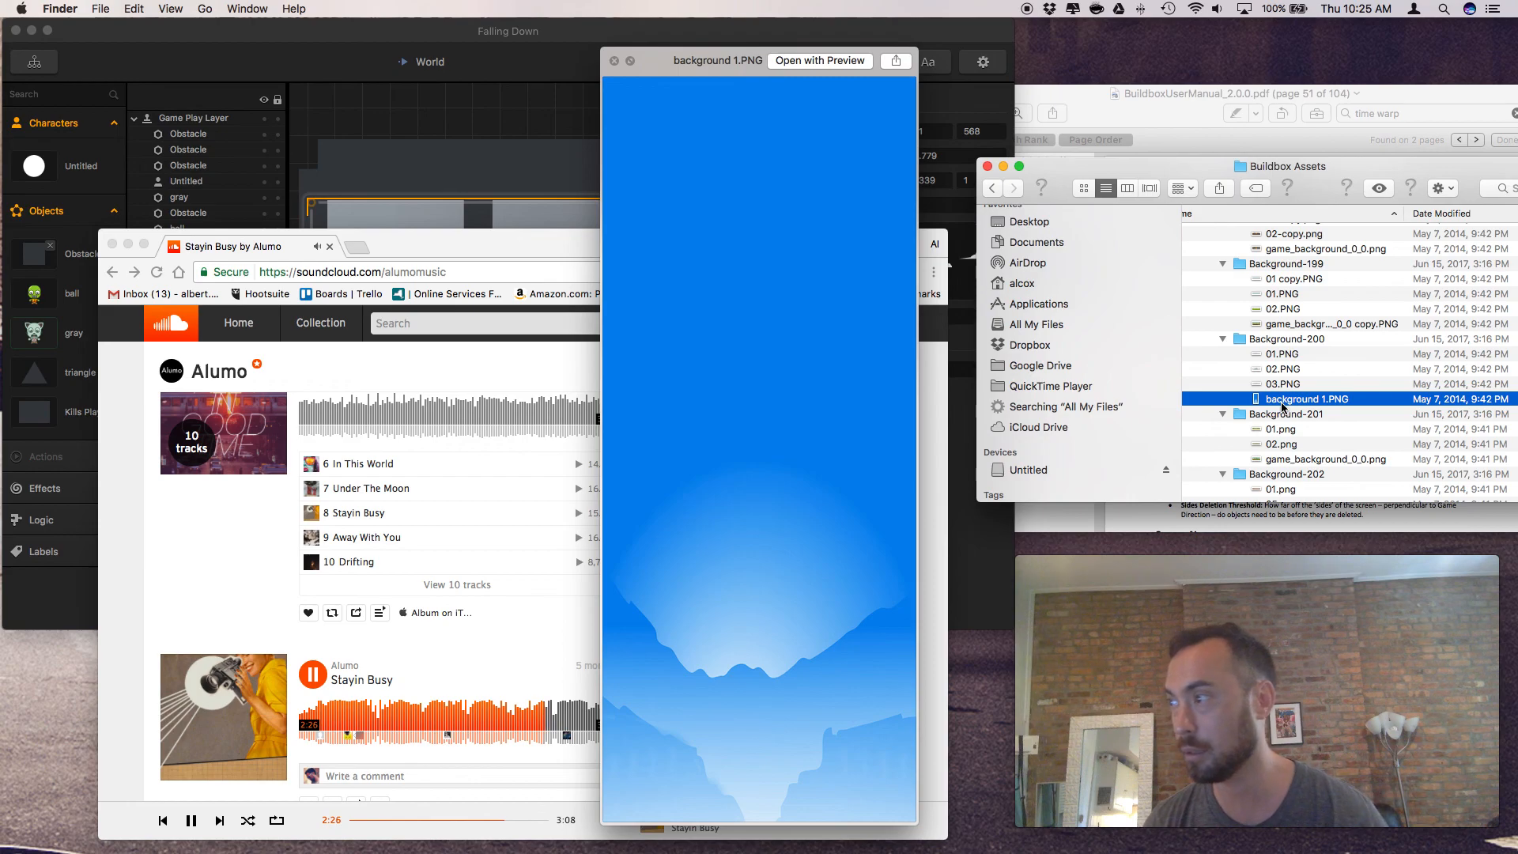
# Add background 1.PNG from Background-200 to the World scene in Buildbox and move its layer between DarkClouds and Background
pyautogui.click(512, 164)
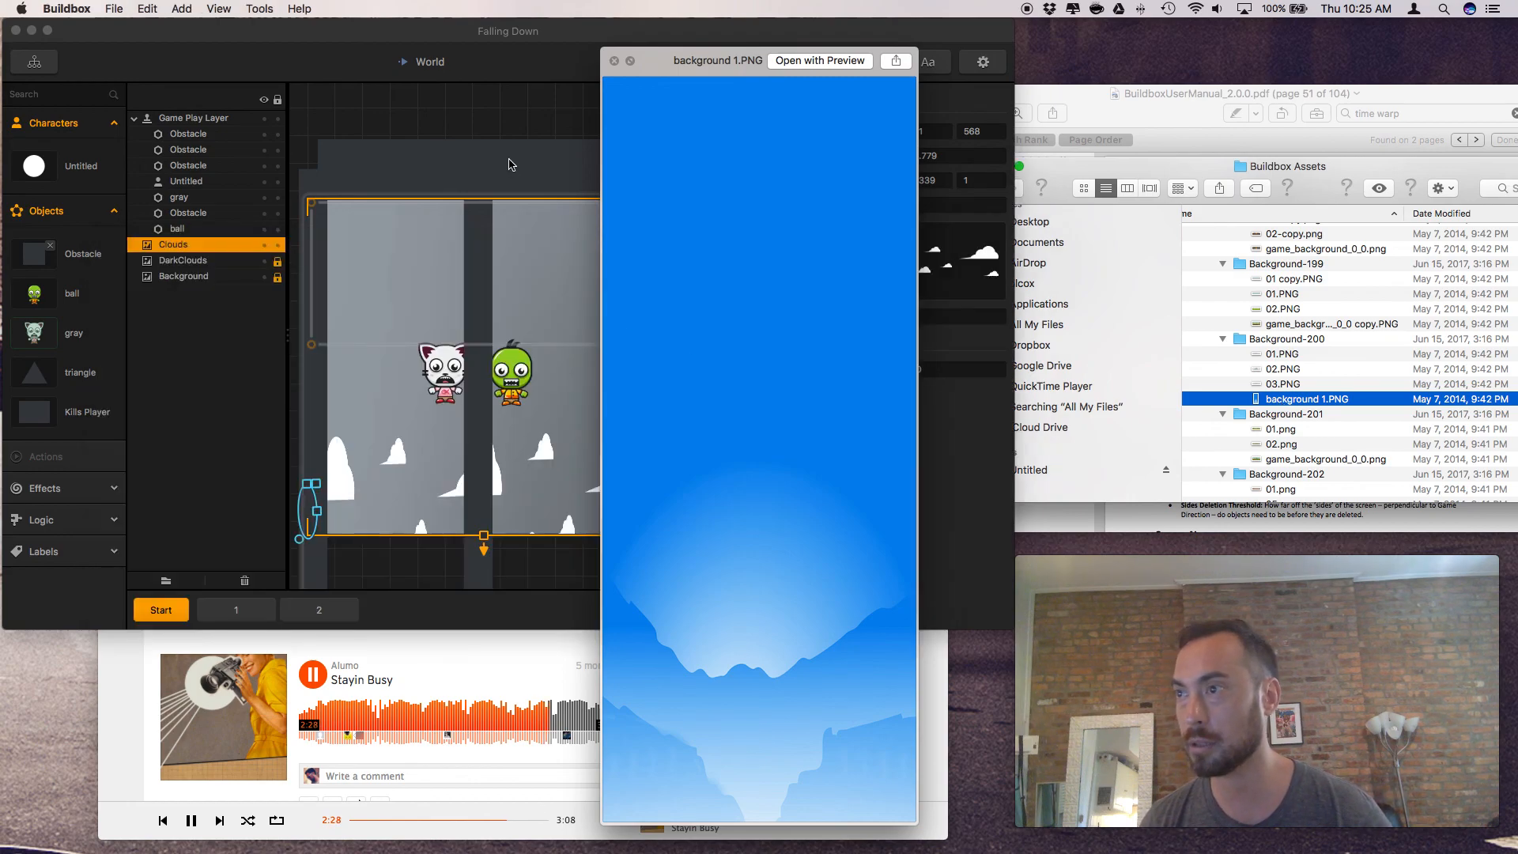
pyautogui.moveTo(1285, 400); pyautogui.dragTo(634, 460)
pyautogui.moveTo(1079, 466); pyautogui.dragTo(1265, 389)
pyautogui.click(1188, 396)
pyautogui.press('space')
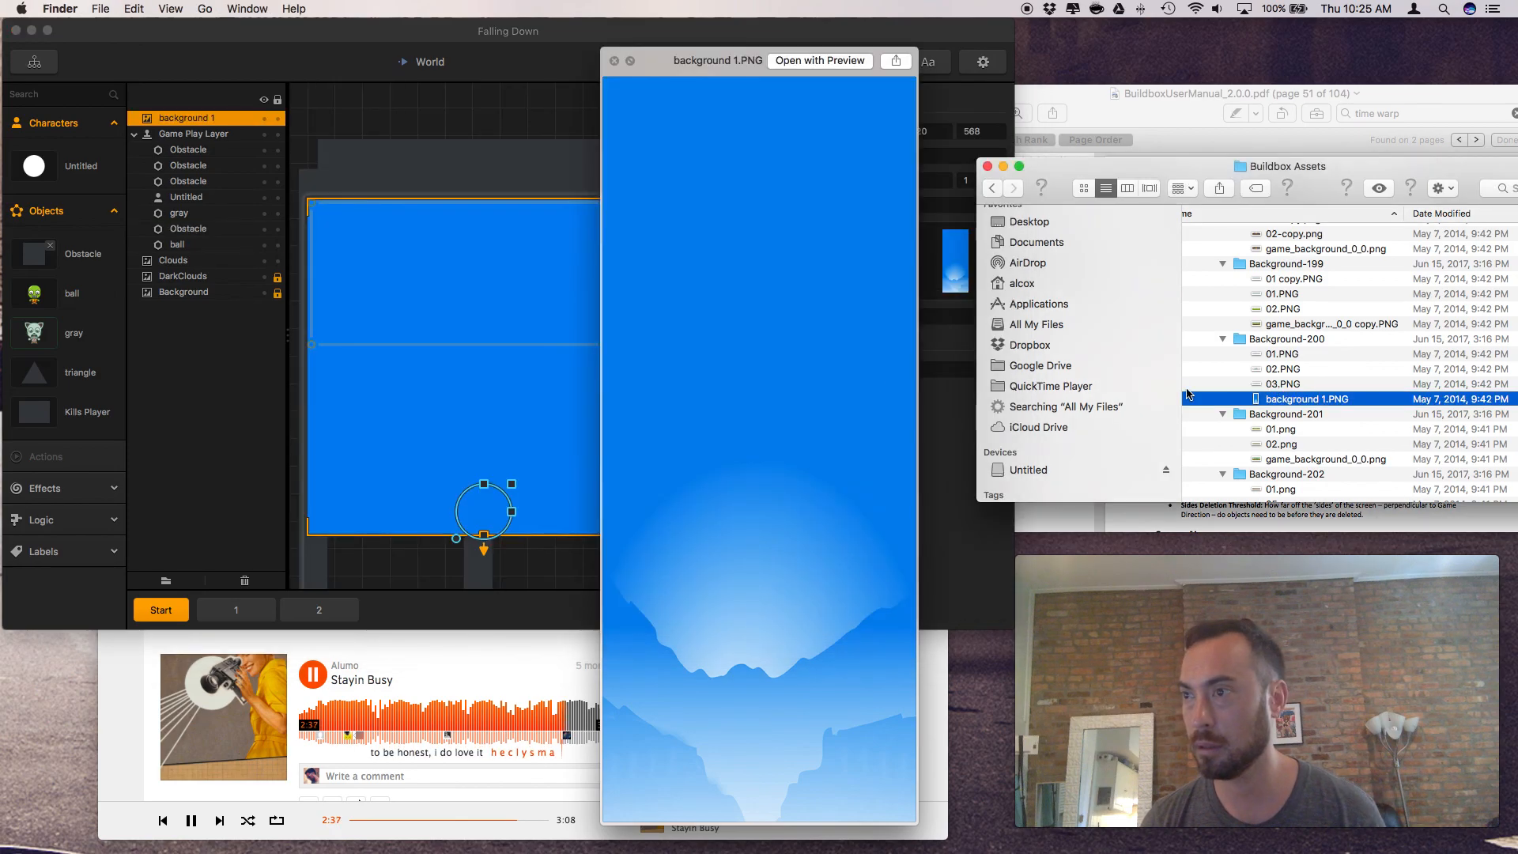
pyautogui.click(228, 140)
pyautogui.moveTo(190, 118); pyautogui.dragTo(218, 289)
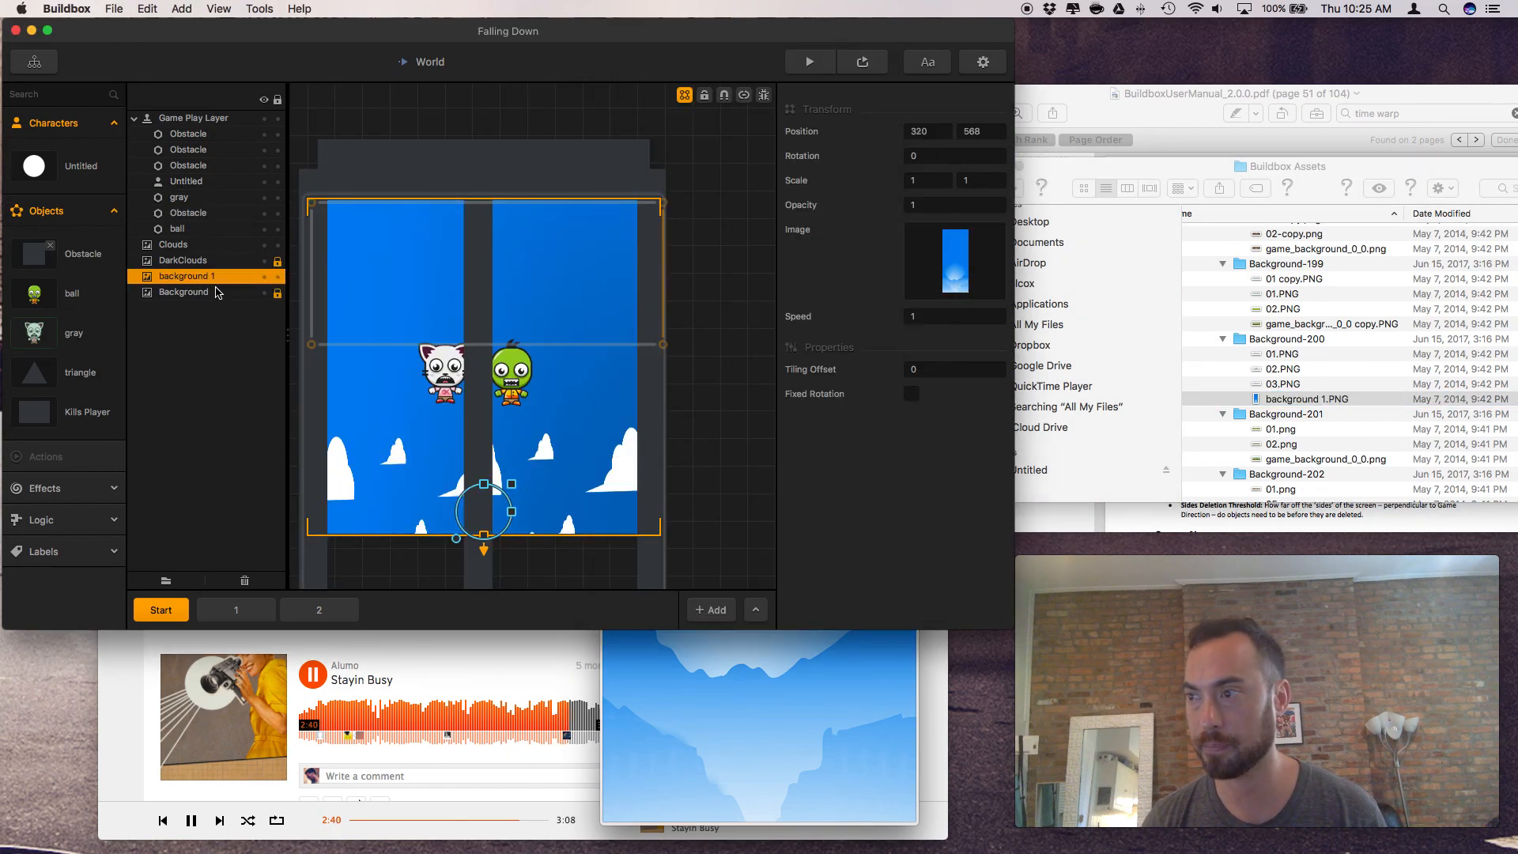
# Delete the Clouds layer from the World scene
pyautogui.click(202, 261)
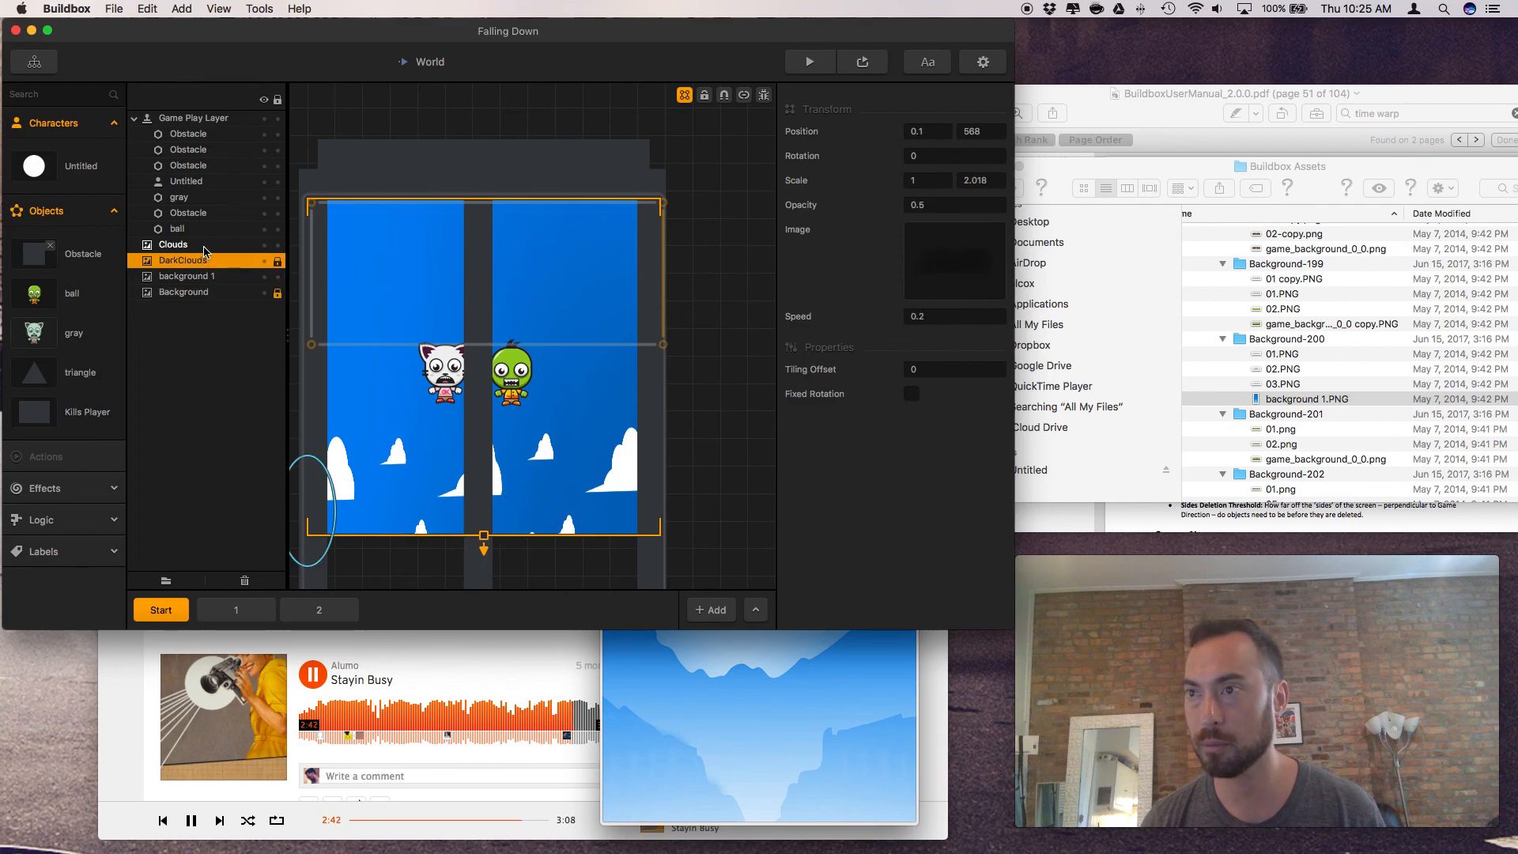
pyautogui.click(204, 245)
pyautogui.press('BackSpace')
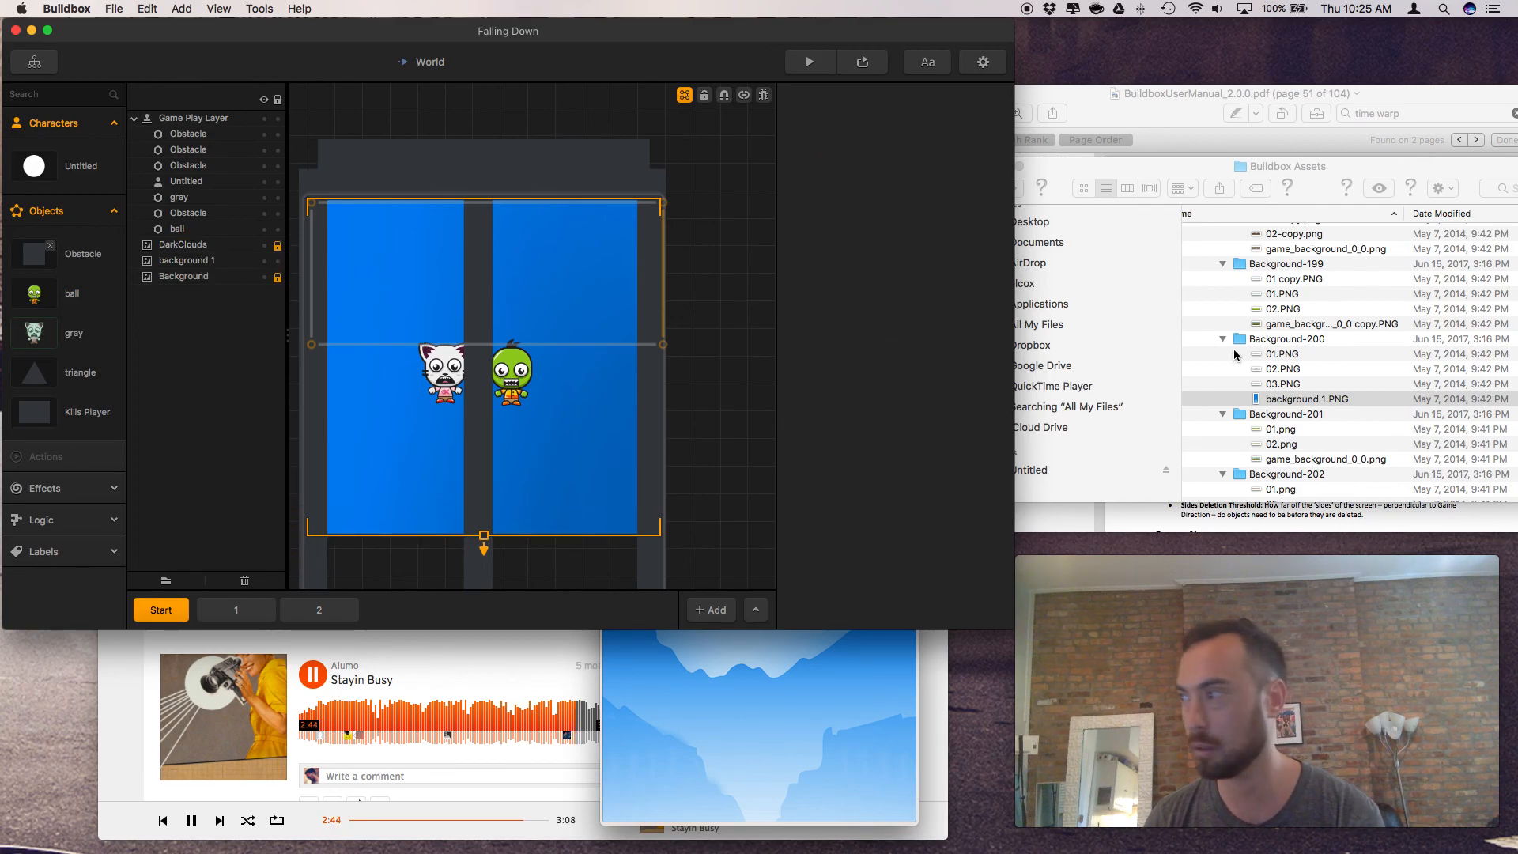
# Add the cloud images 03.PNG, 02.PNG and 01.PNG from Background-200 in Finder to the World scene in Buildbox
pyautogui.click(1282, 390)
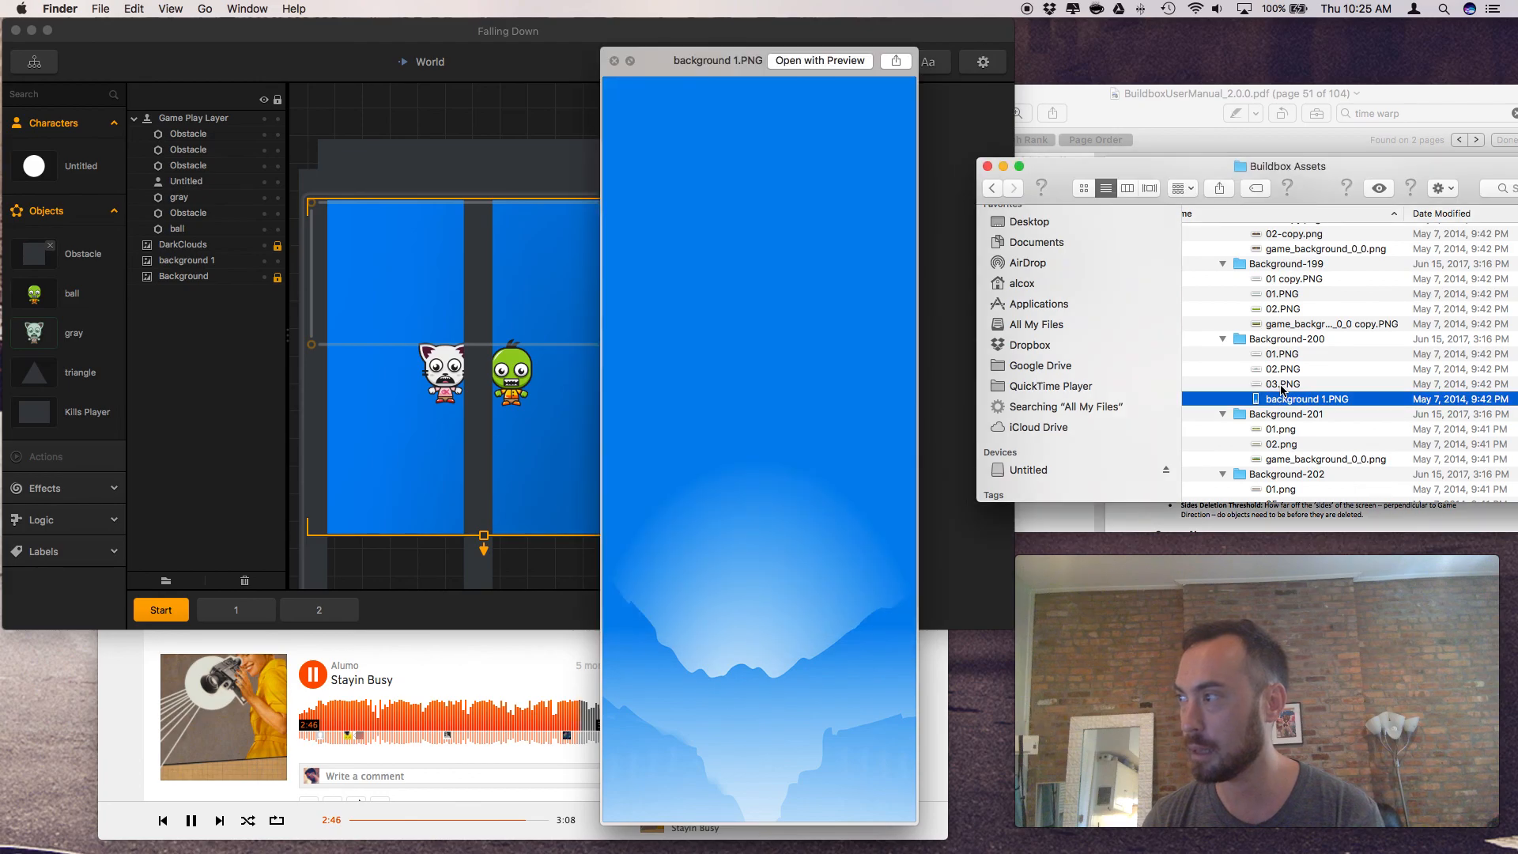
pyautogui.click(1282, 390)
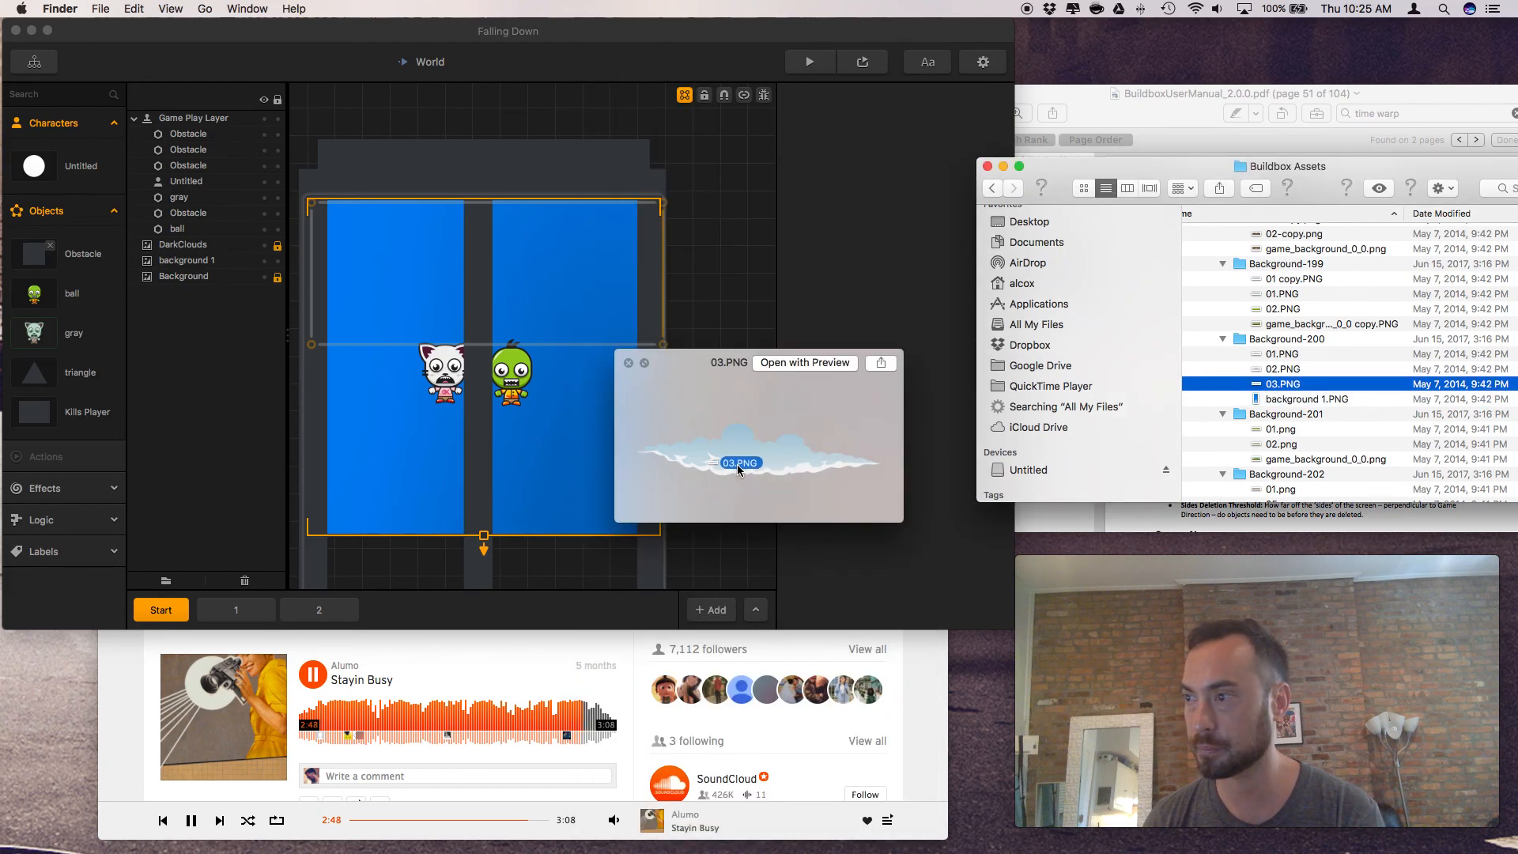
pyautogui.moveTo(613, 484); pyautogui.dragTo(557, 476)
pyautogui.click(1281, 370)
pyautogui.click(1300, 355)
pyautogui.moveTo(841, 488); pyautogui.dragTo(1306, 490)
# Preview 02.png in Background-201, 01.png in Background-202 and game_background_3_0.png in Background-204 in Finder
pyautogui.click(1308, 447)
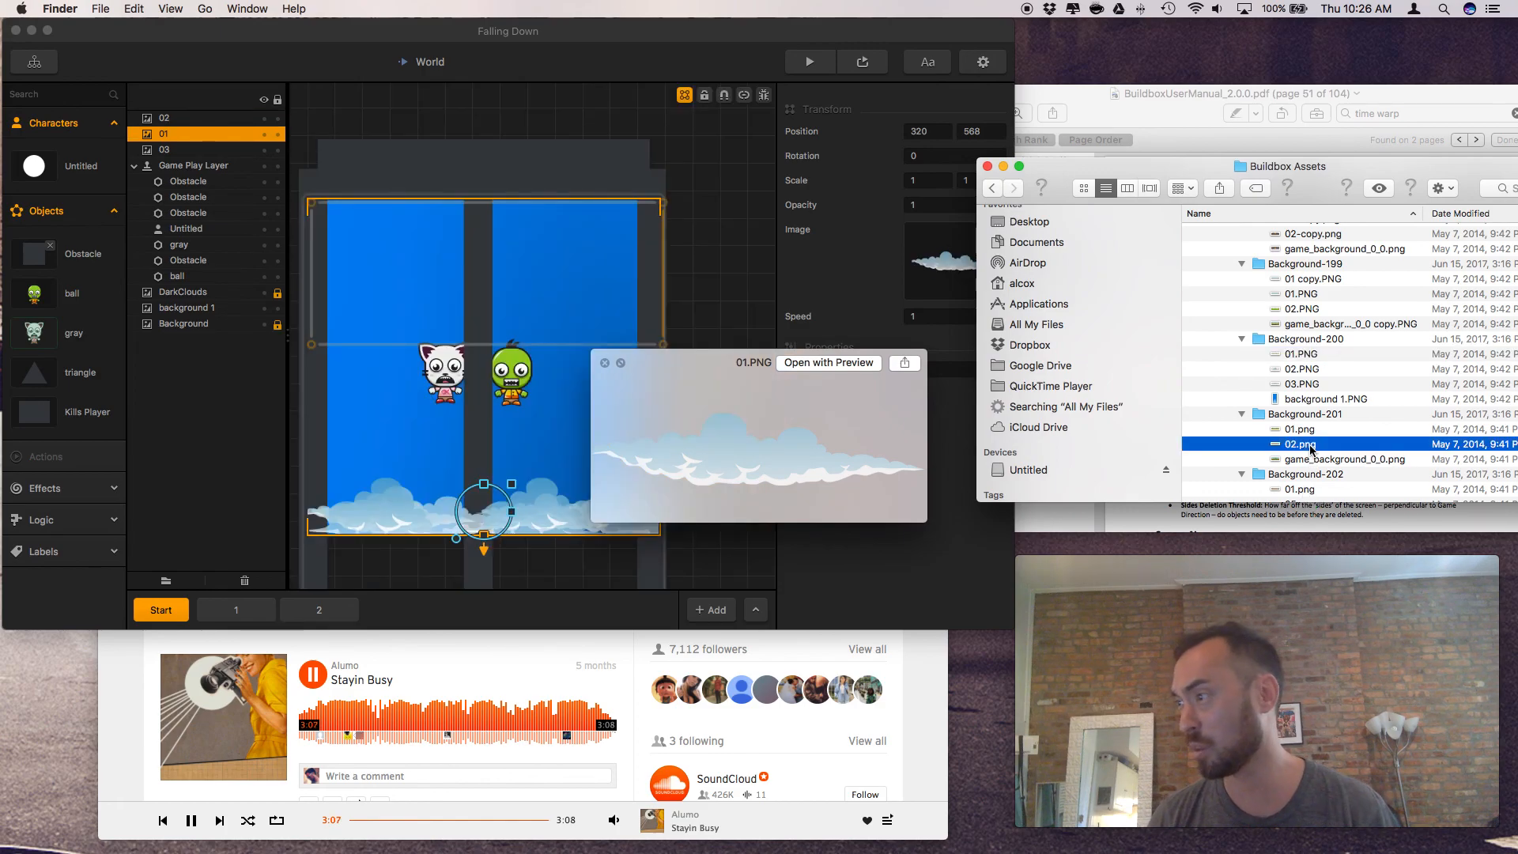
pyautogui.press('space')
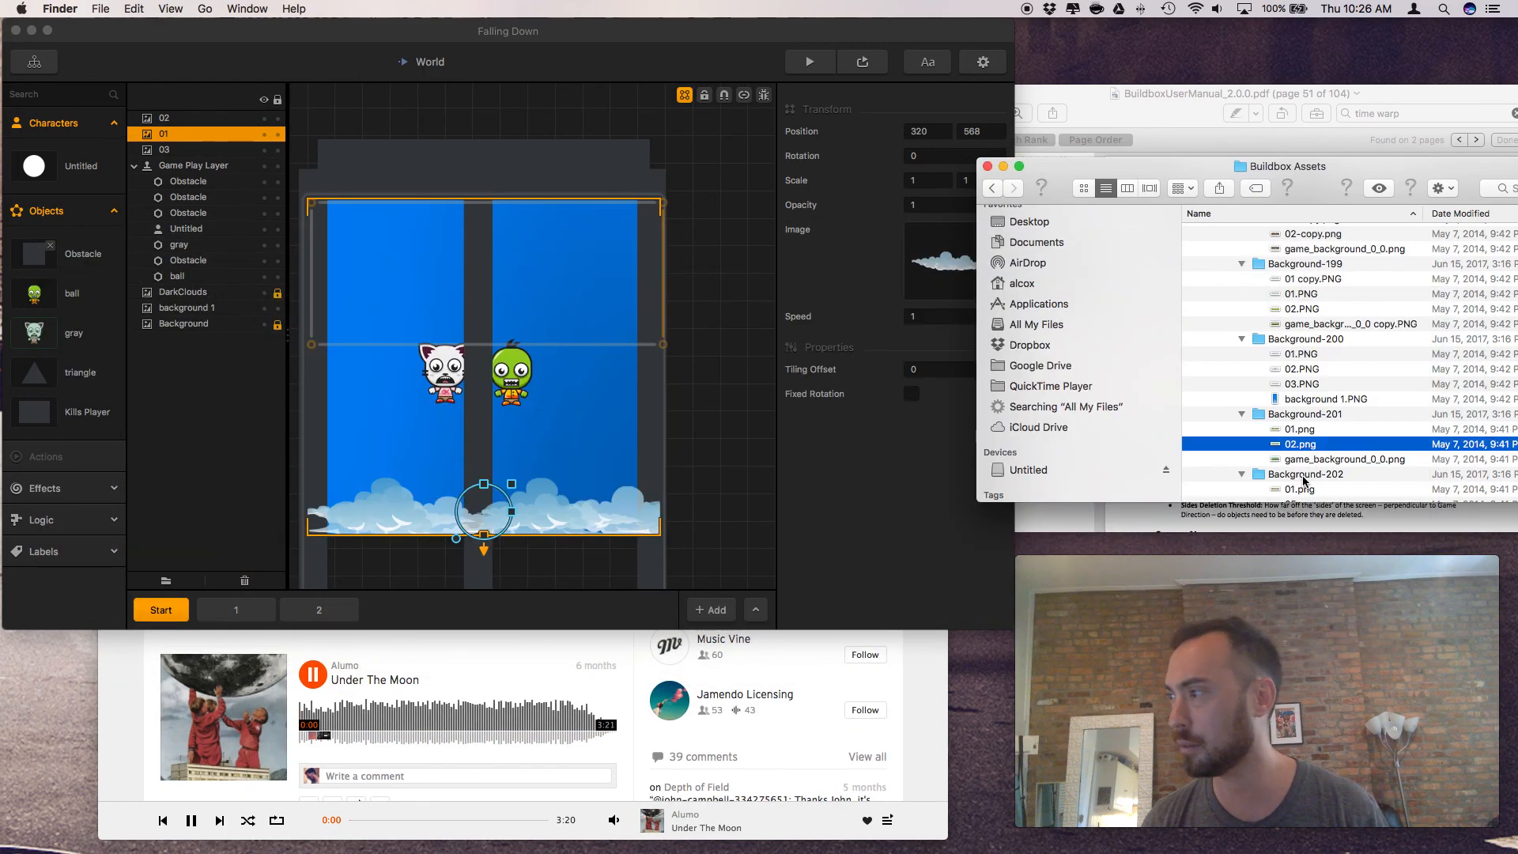
pyautogui.click(1299, 490)
pyautogui.press('space')
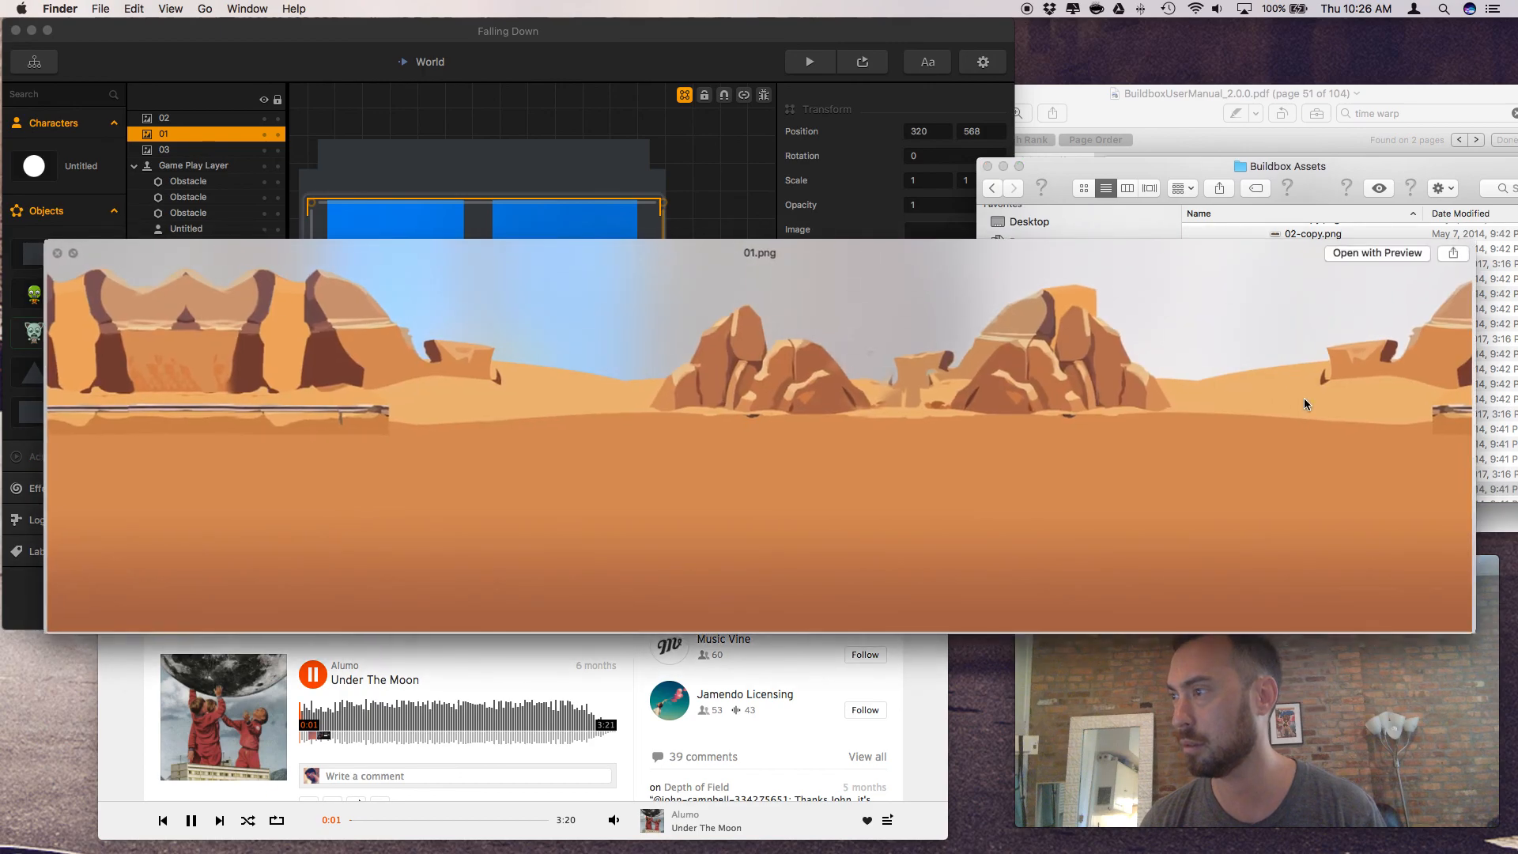
pyautogui.press('space')
pyautogui.scroll(-5, 1304, 403)
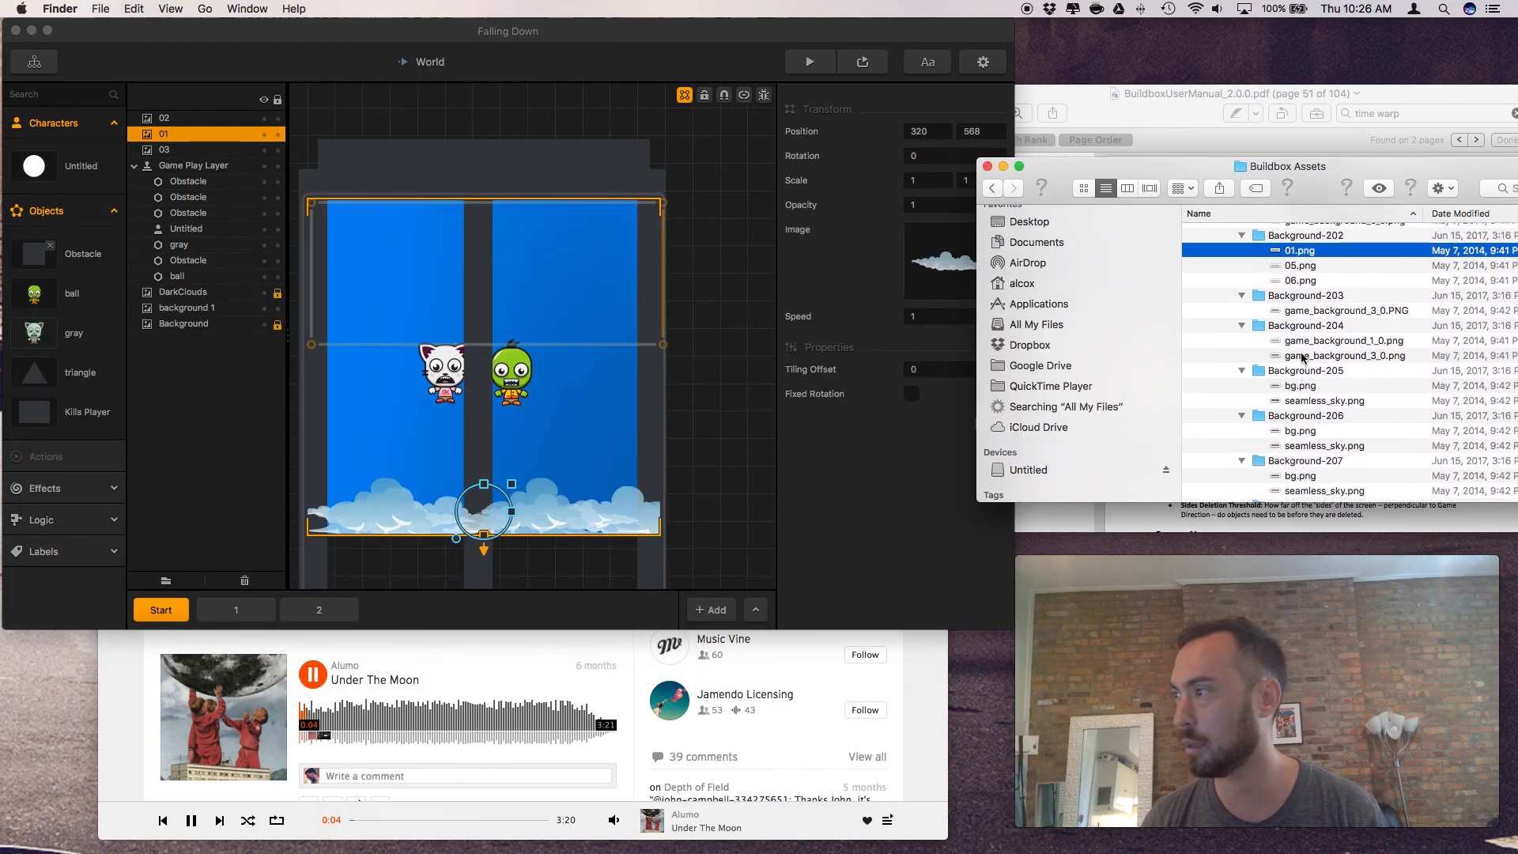
pyautogui.click(1301, 355)
pyautogui.press('space')
pyautogui.press('space')
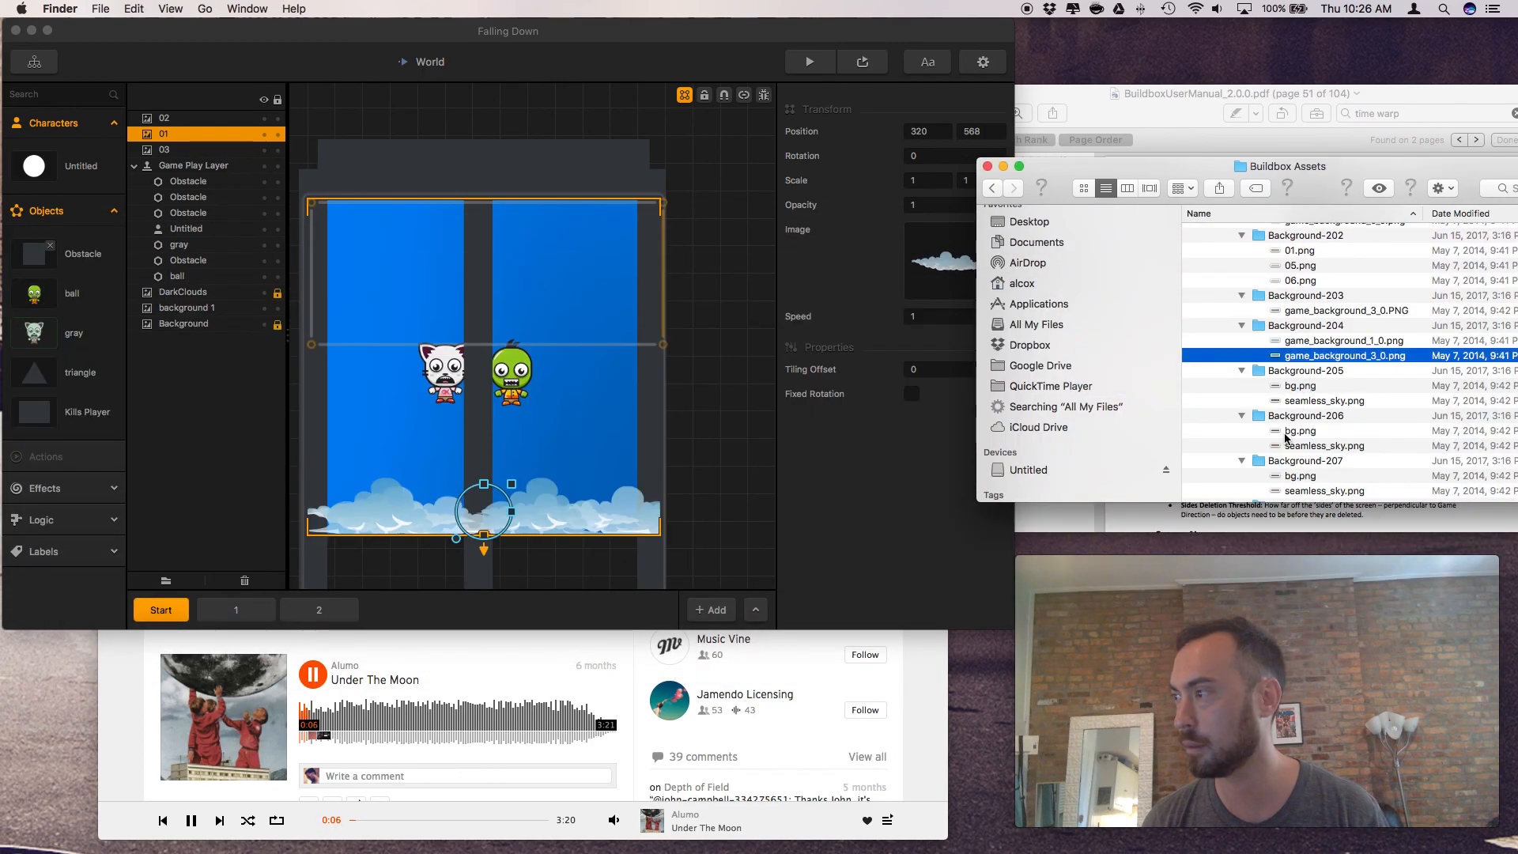
pyautogui.scroll(-3, 1288, 439)
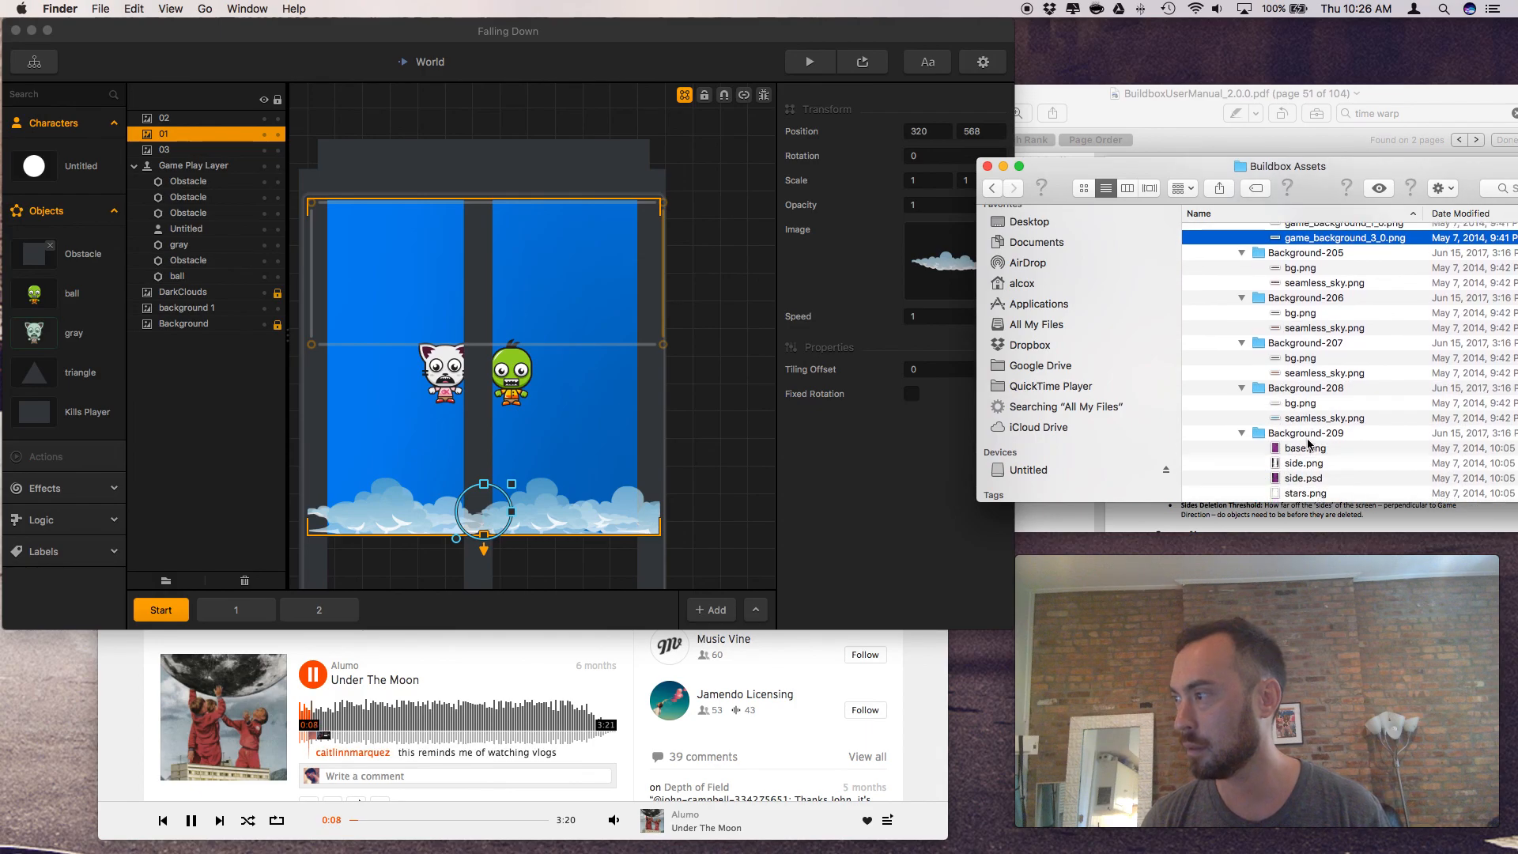
# Preview base.png and side.png in the Background-209 folder
pyautogui.click(1300, 451)
pyautogui.press('space')
pyautogui.press('space')
pyautogui.click(1300, 464)
pyautogui.press('space')
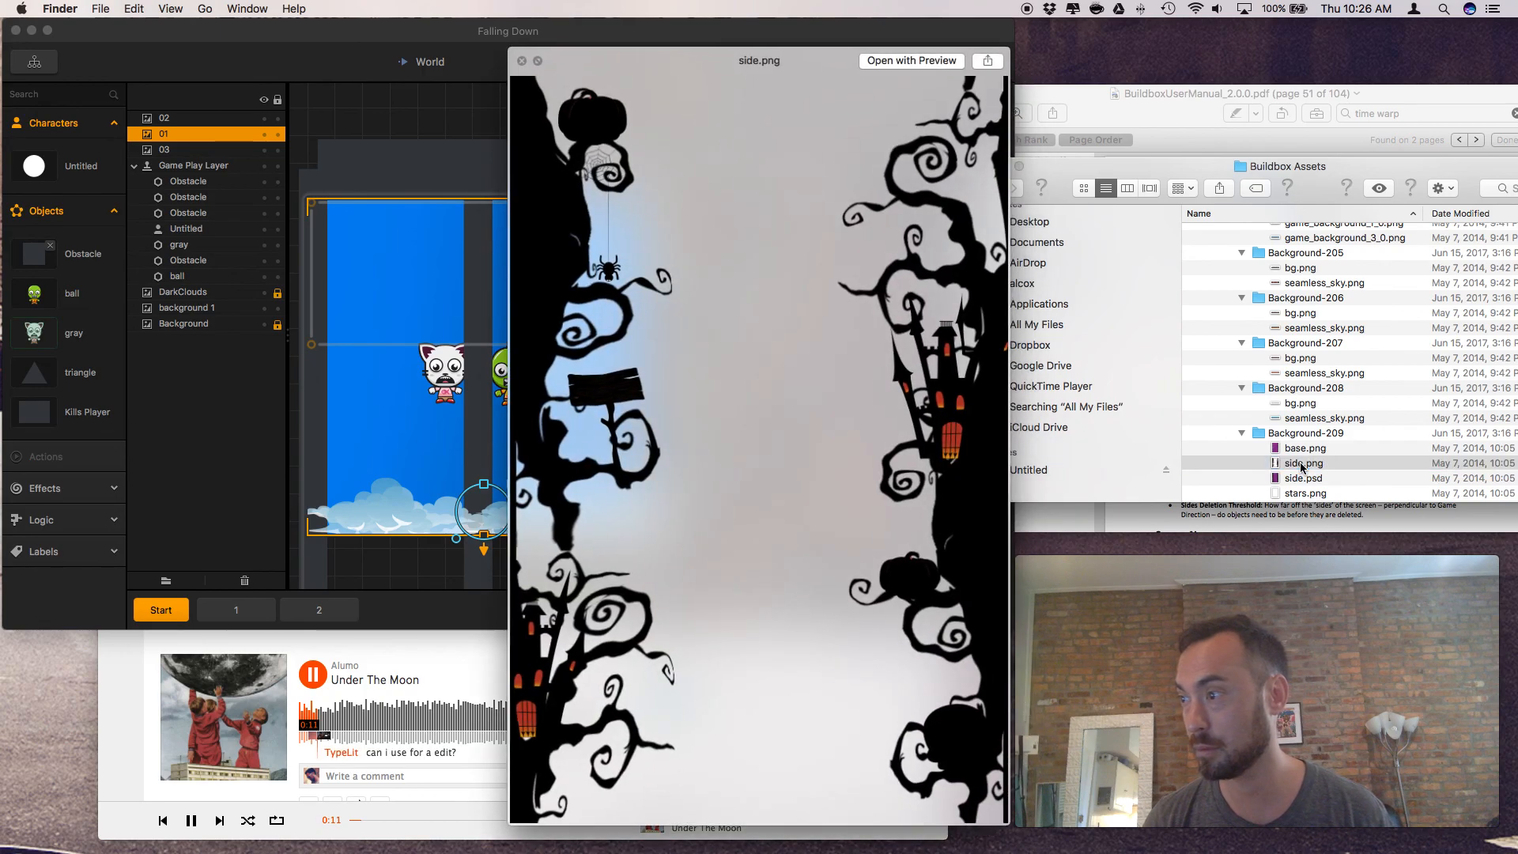
pyautogui.press('space')
# Preview stars.png and side.psd in the Background-209 folder
pyautogui.scroll(-3, 1308, 458)
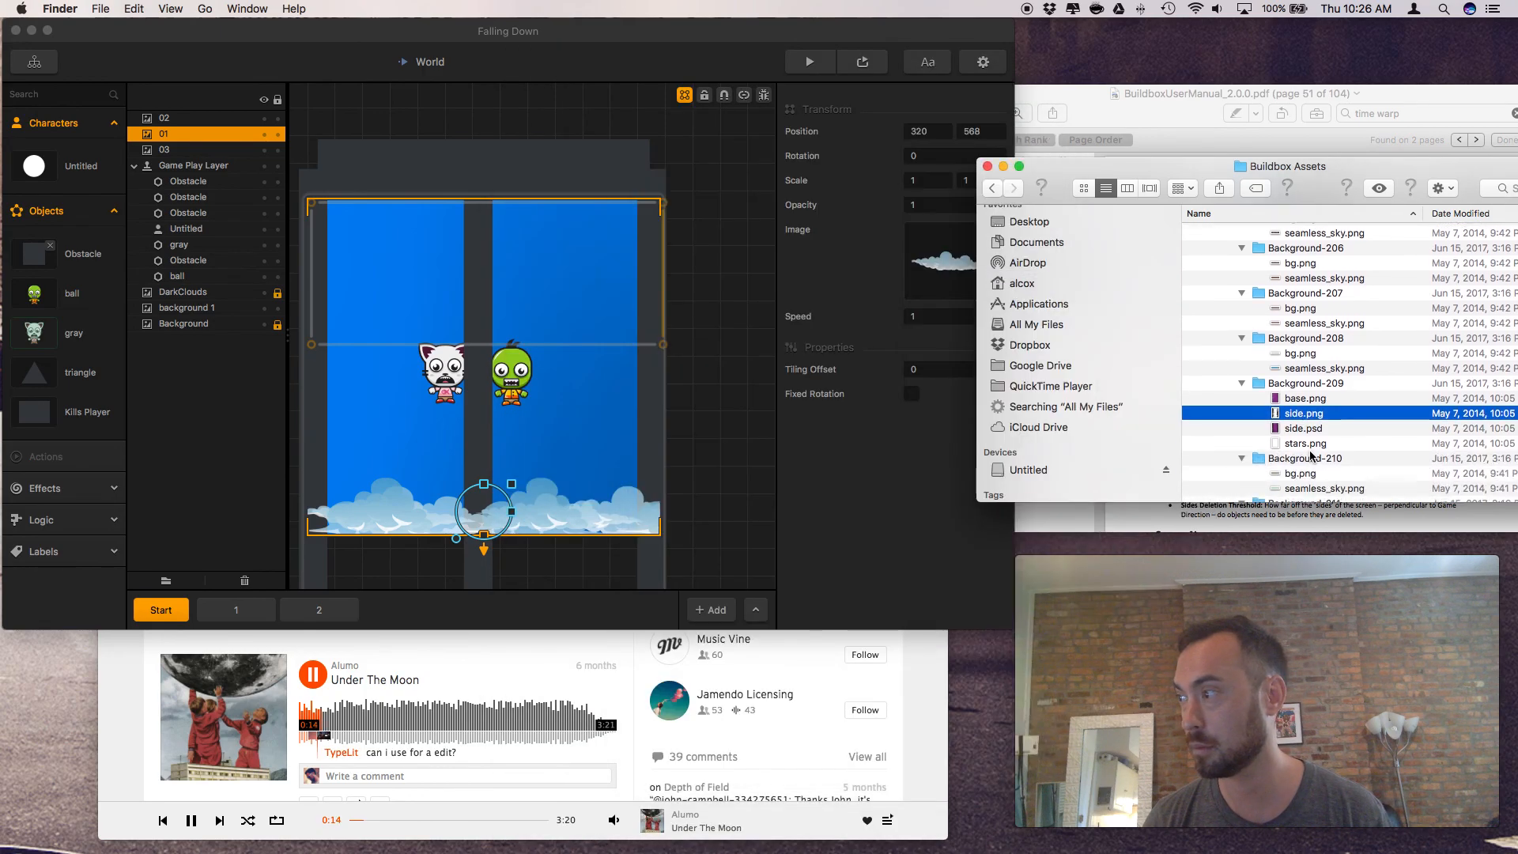
pyautogui.click(1302, 444)
pyautogui.press('space')
pyautogui.press('space')
pyautogui.click(1297, 429)
pyautogui.press('space')
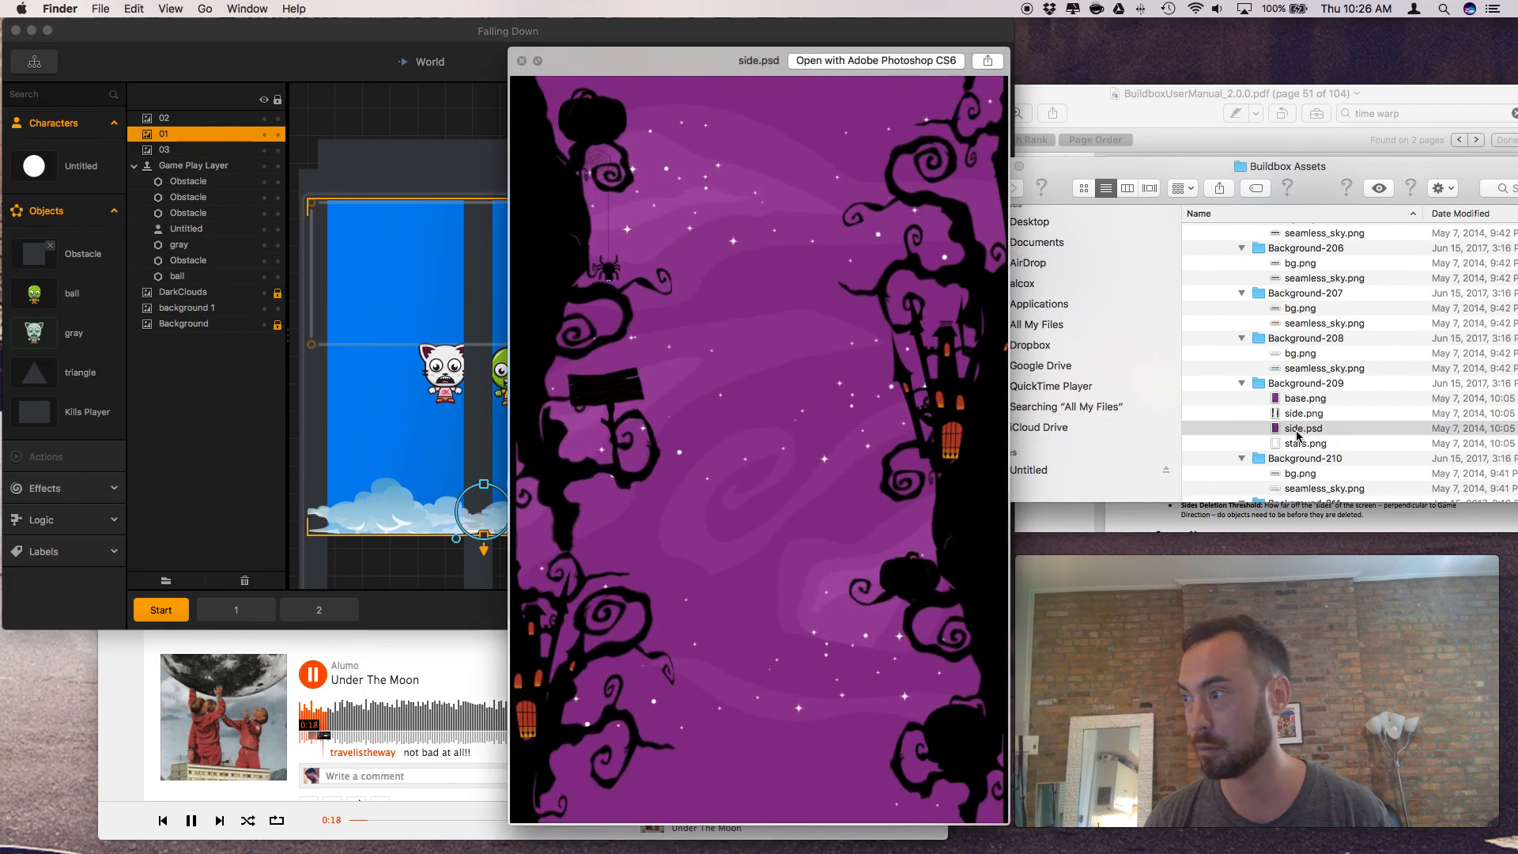
pyautogui.press('space')
# Add side.png from Background-209 to the World scene in Buildbox, with its layer between 01 and 03
pyautogui.click(1300, 412)
pyautogui.moveTo(1300, 415); pyautogui.dragTo(562, 407)
pyautogui.moveTo(298, 283); pyautogui.dragTo(183, 157)
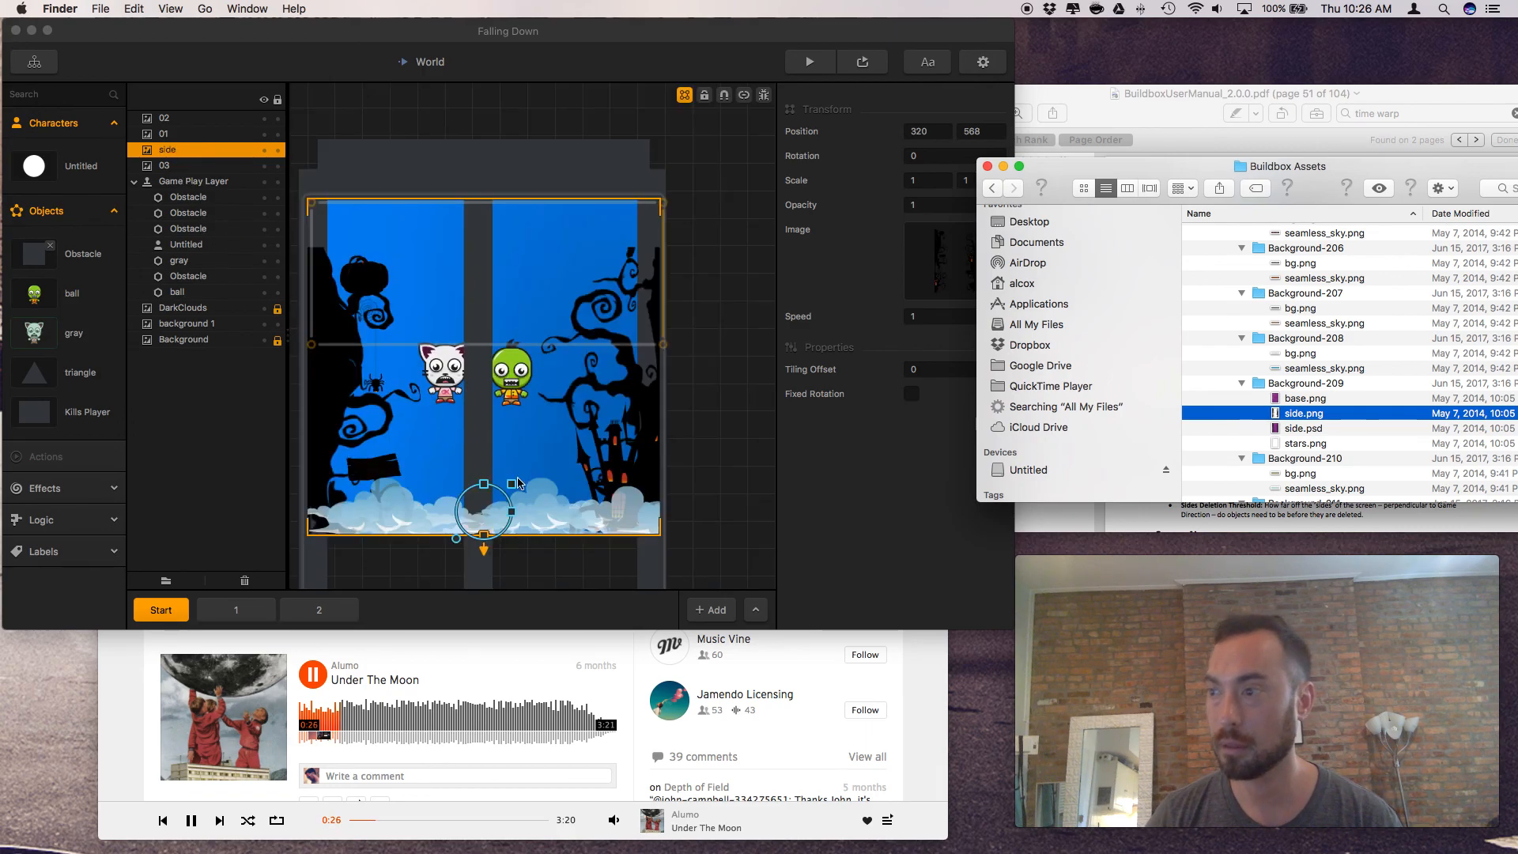
# Delete the cloud layers 02, 03 and 01 from the World scene
pyautogui.click(533, 507)
pyautogui.click(534, 510)
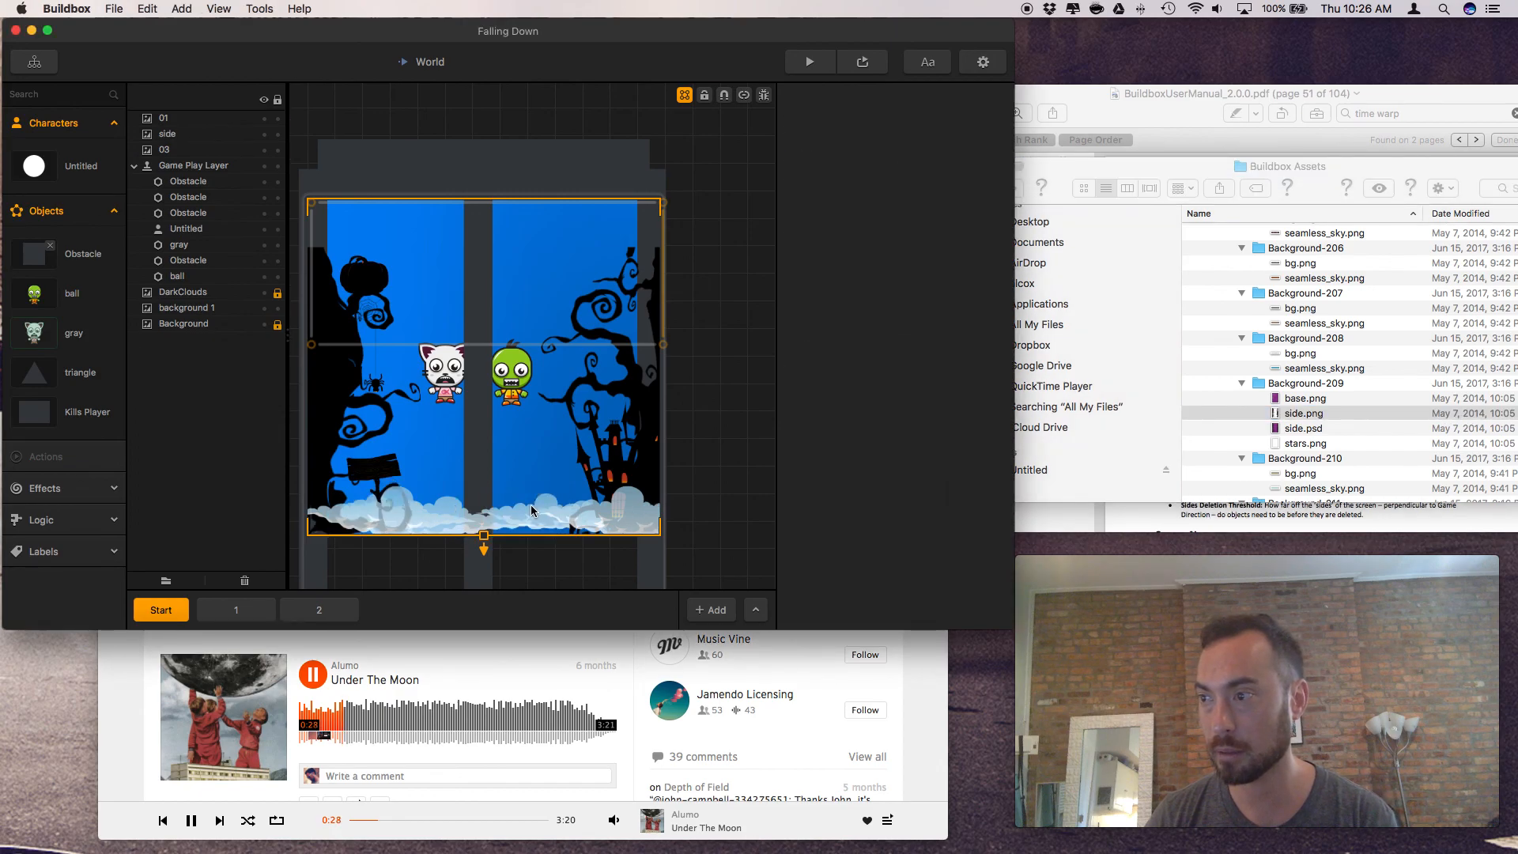
pyautogui.press('BackSpace')
pyautogui.click(460, 517)
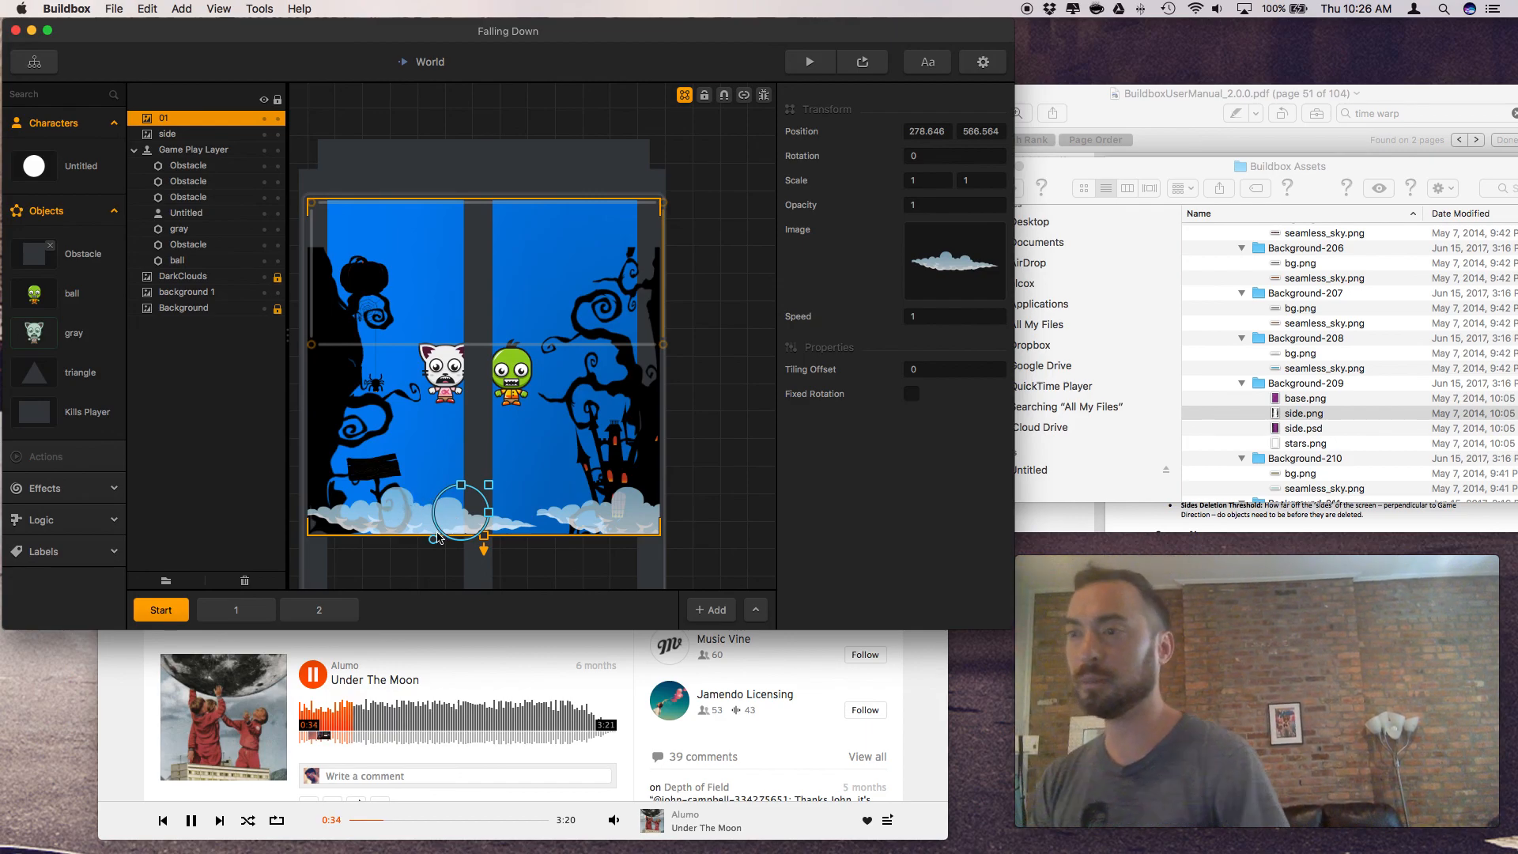
pyautogui.press('BackSpace')
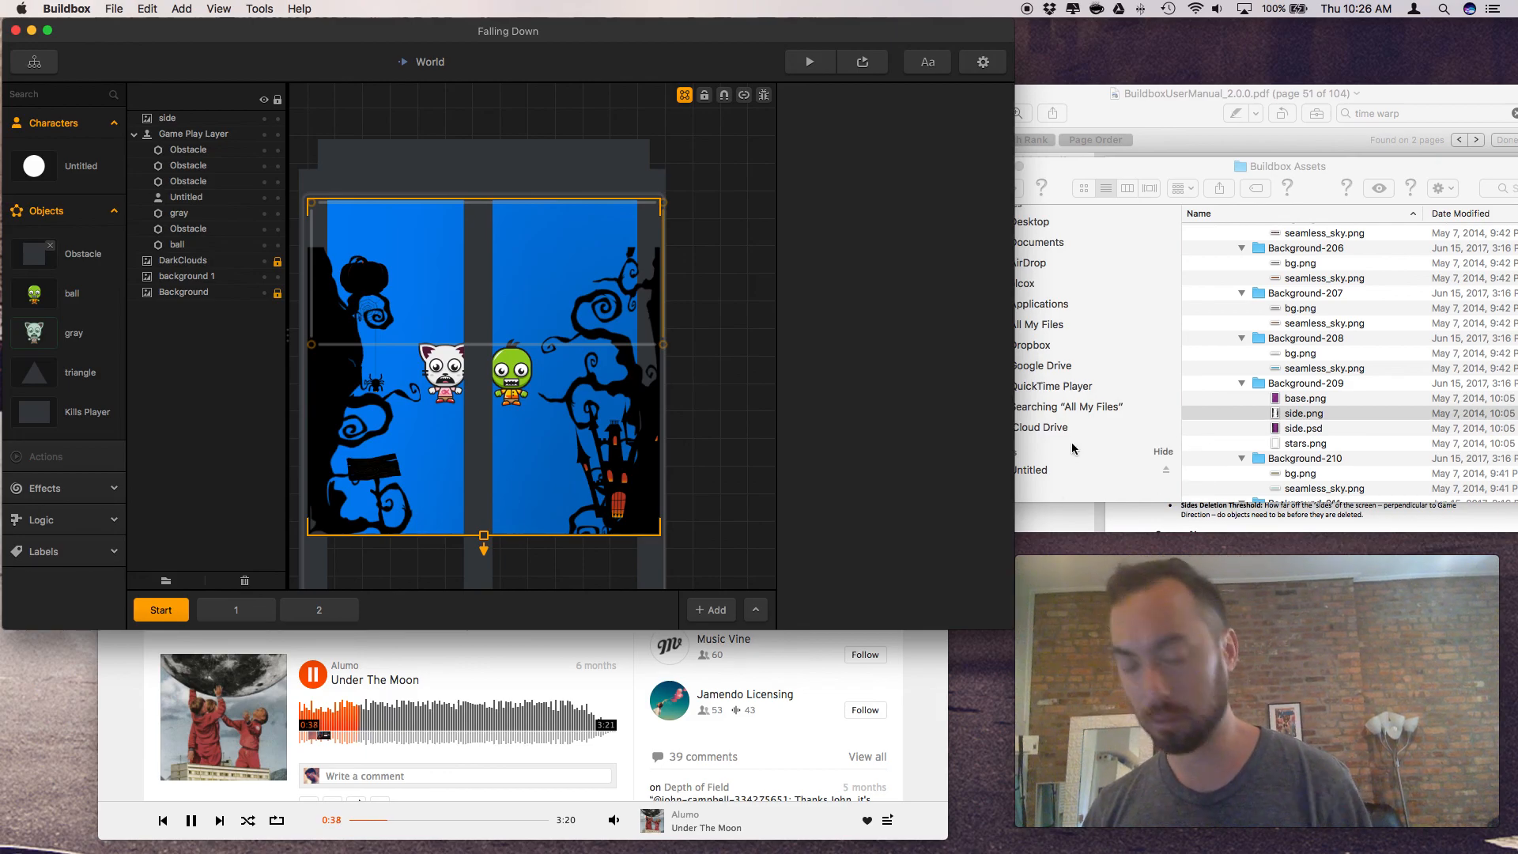
# Undo the deletions of the cloud layers in the World scene
pyautogui.press('super+z')
pyautogui.press('super+z')
pyautogui.press('super+z')
pyautogui.press('super+z')
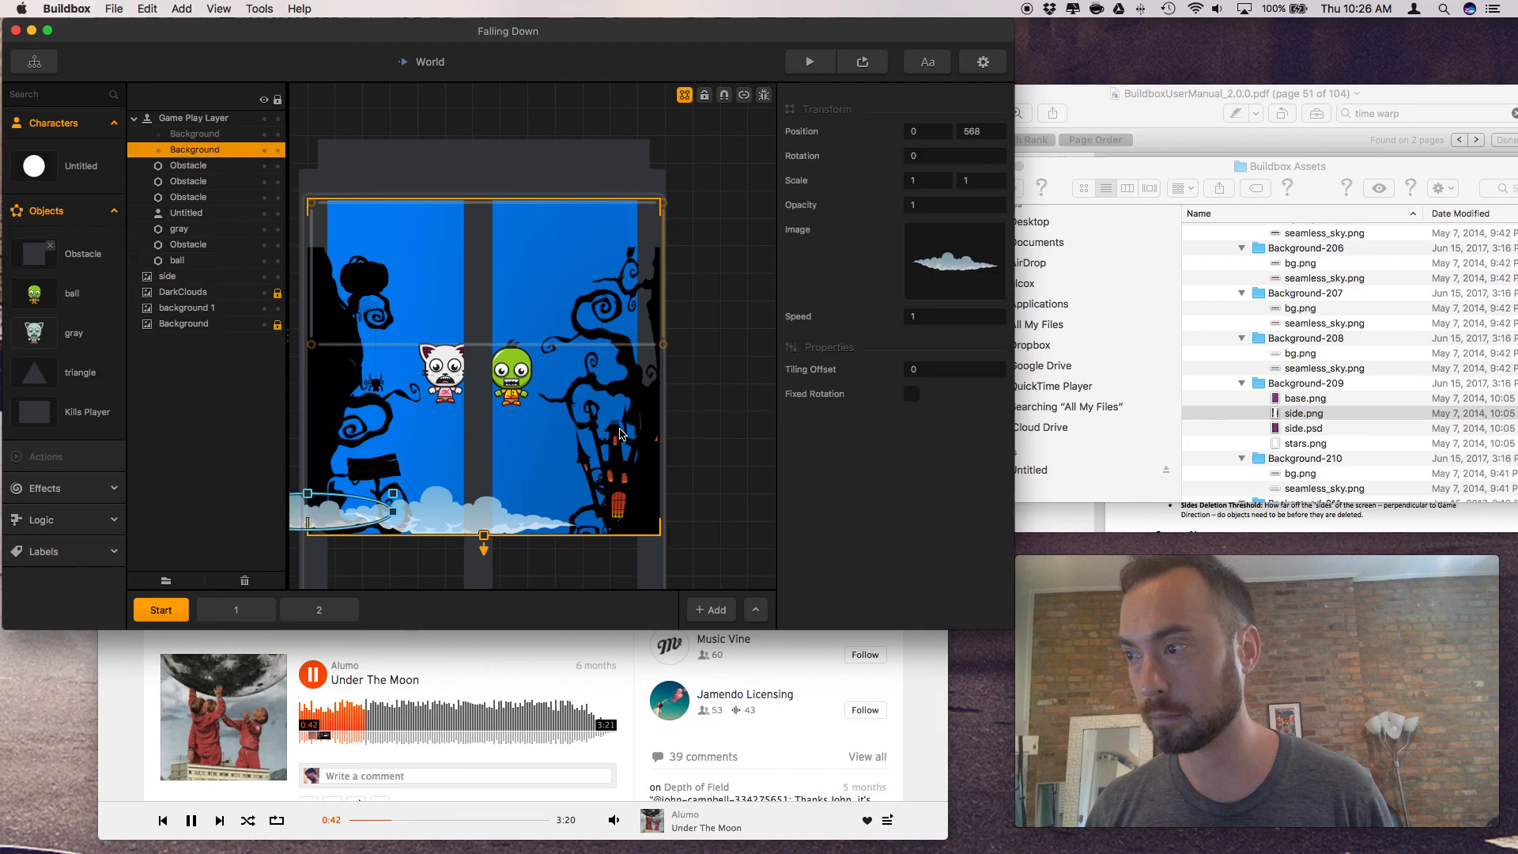
pyautogui.press('super+z')
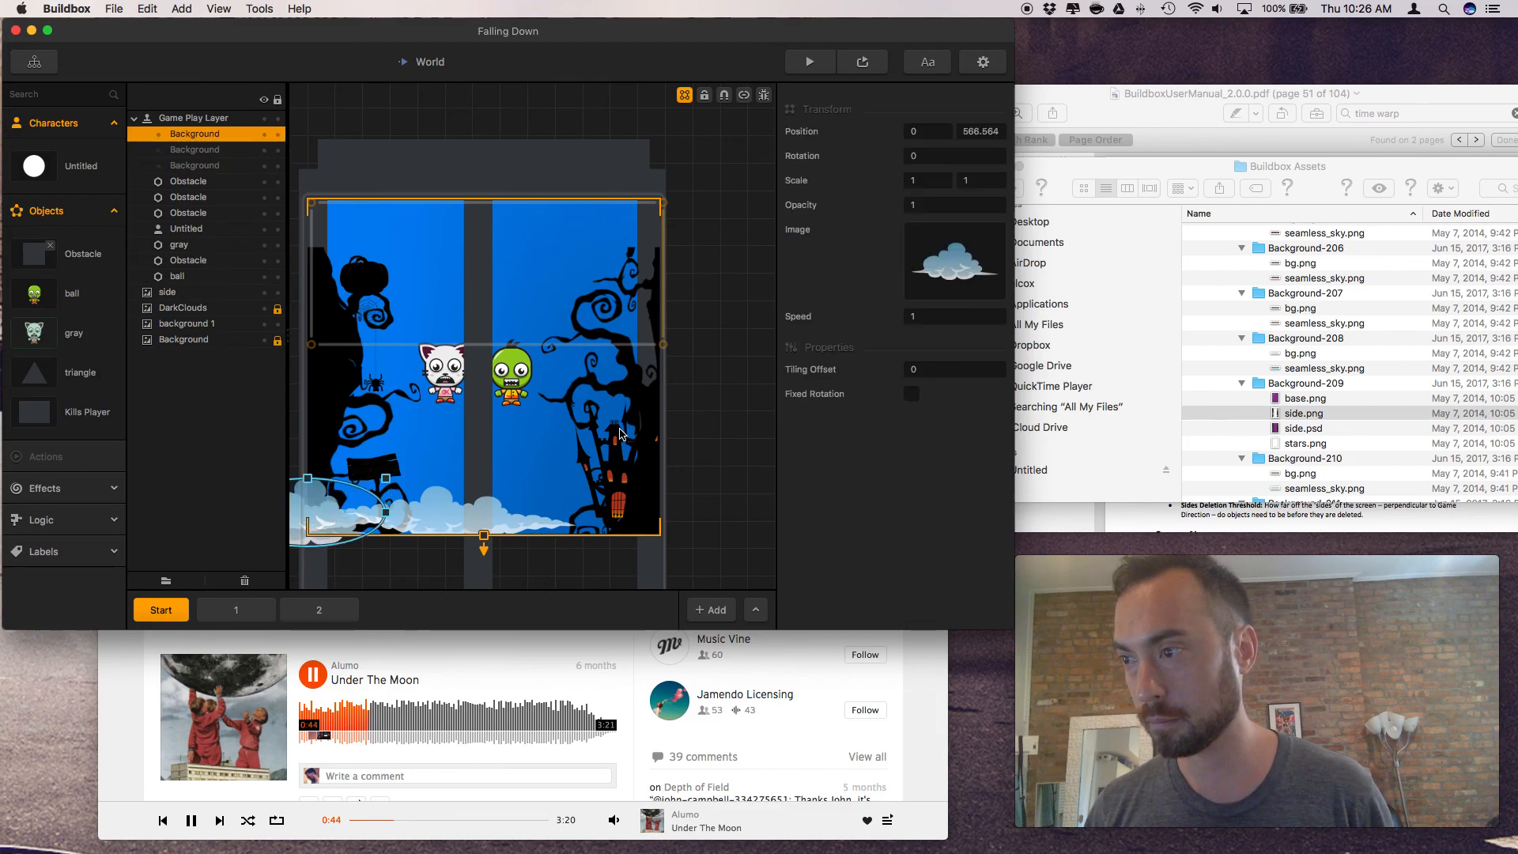
pyautogui.press('super+z')
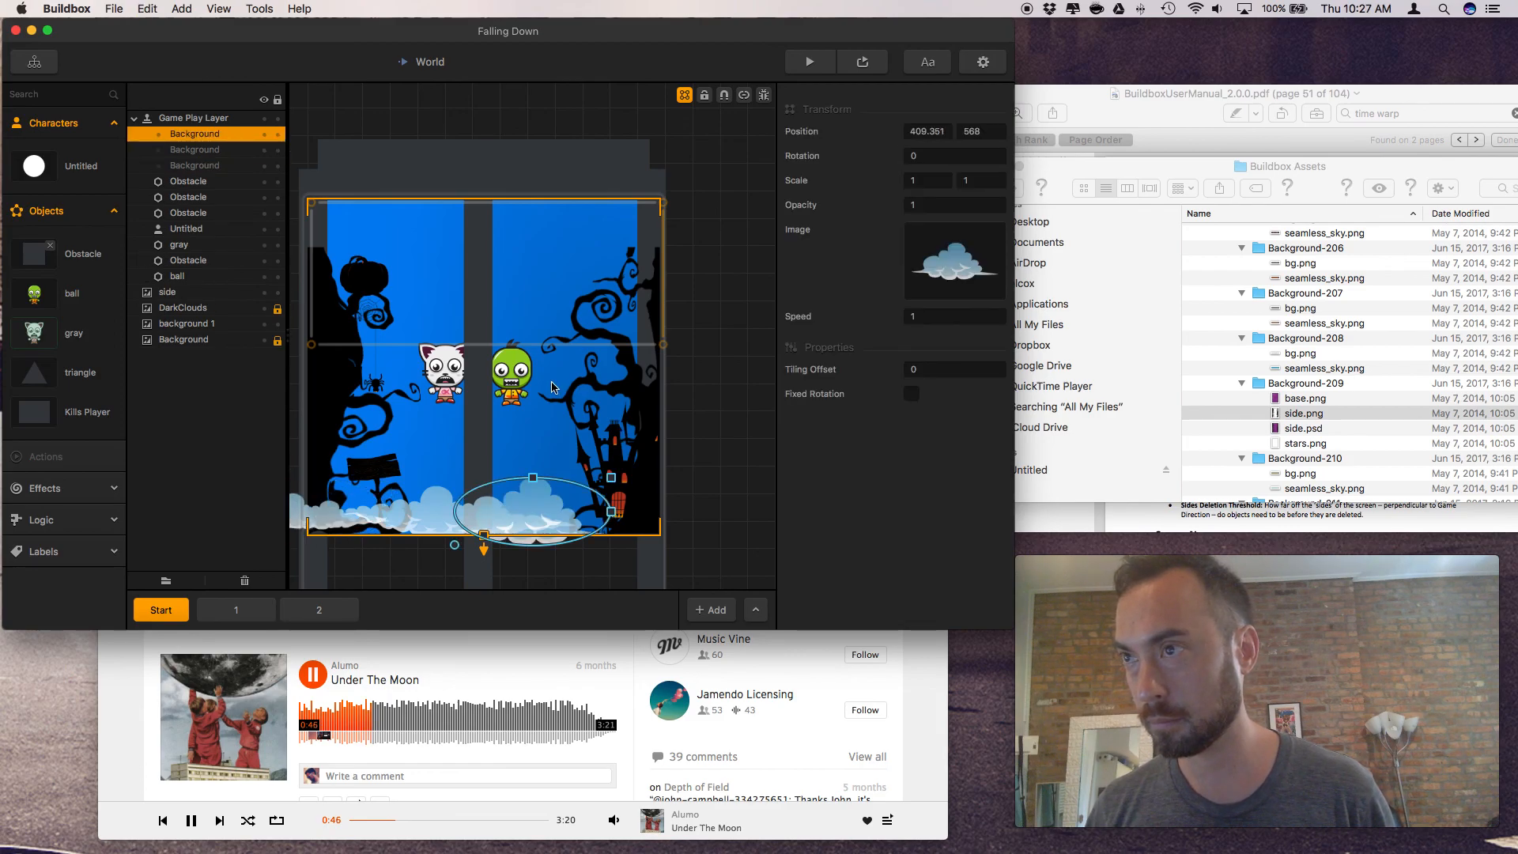
pyautogui.press('super+z')
pyautogui.press('super+z')
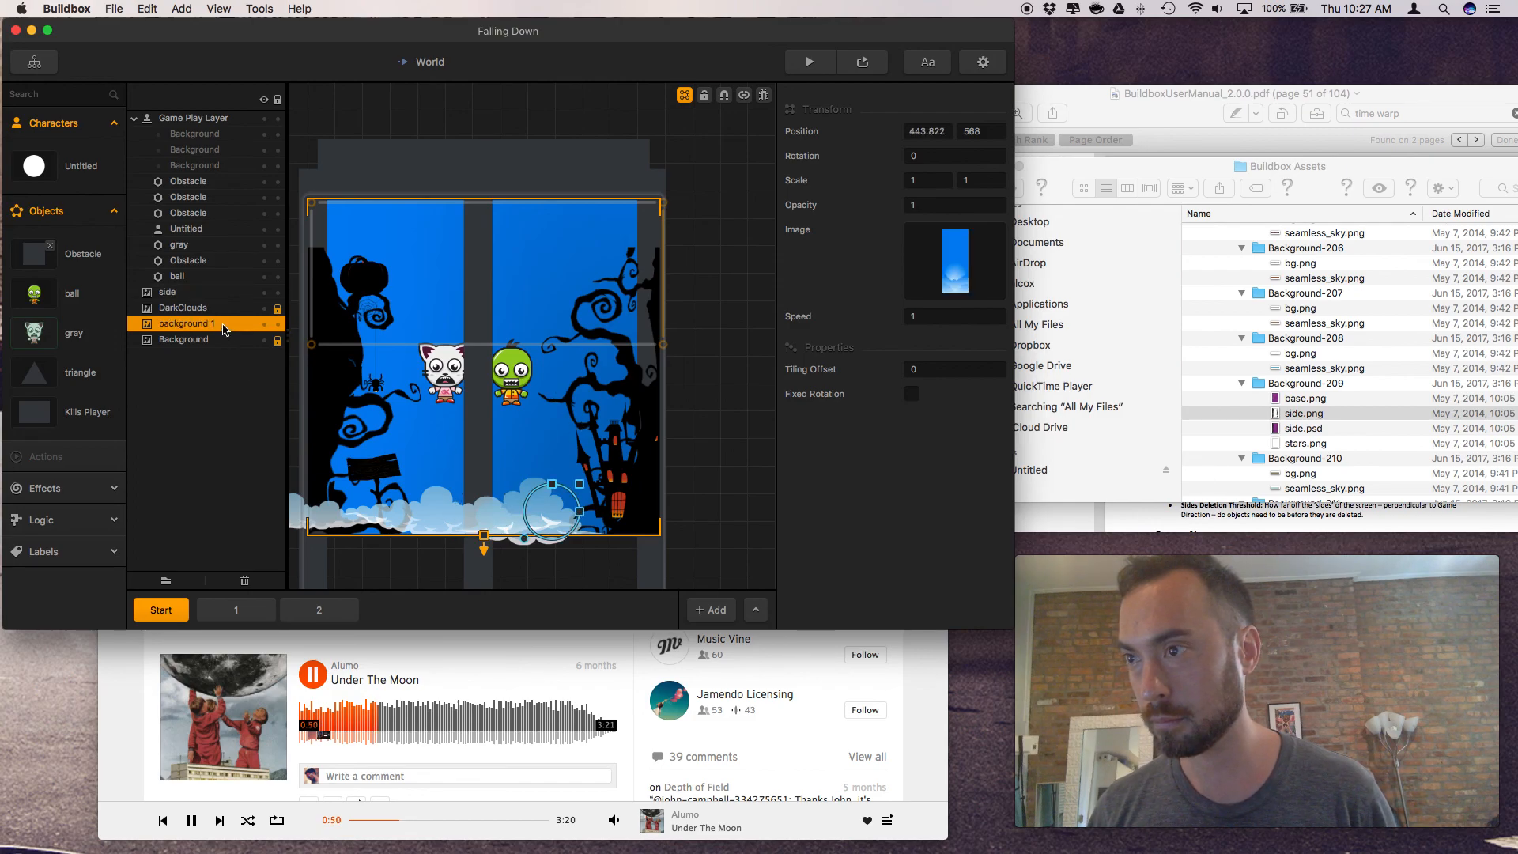
pyautogui.press('super+z')
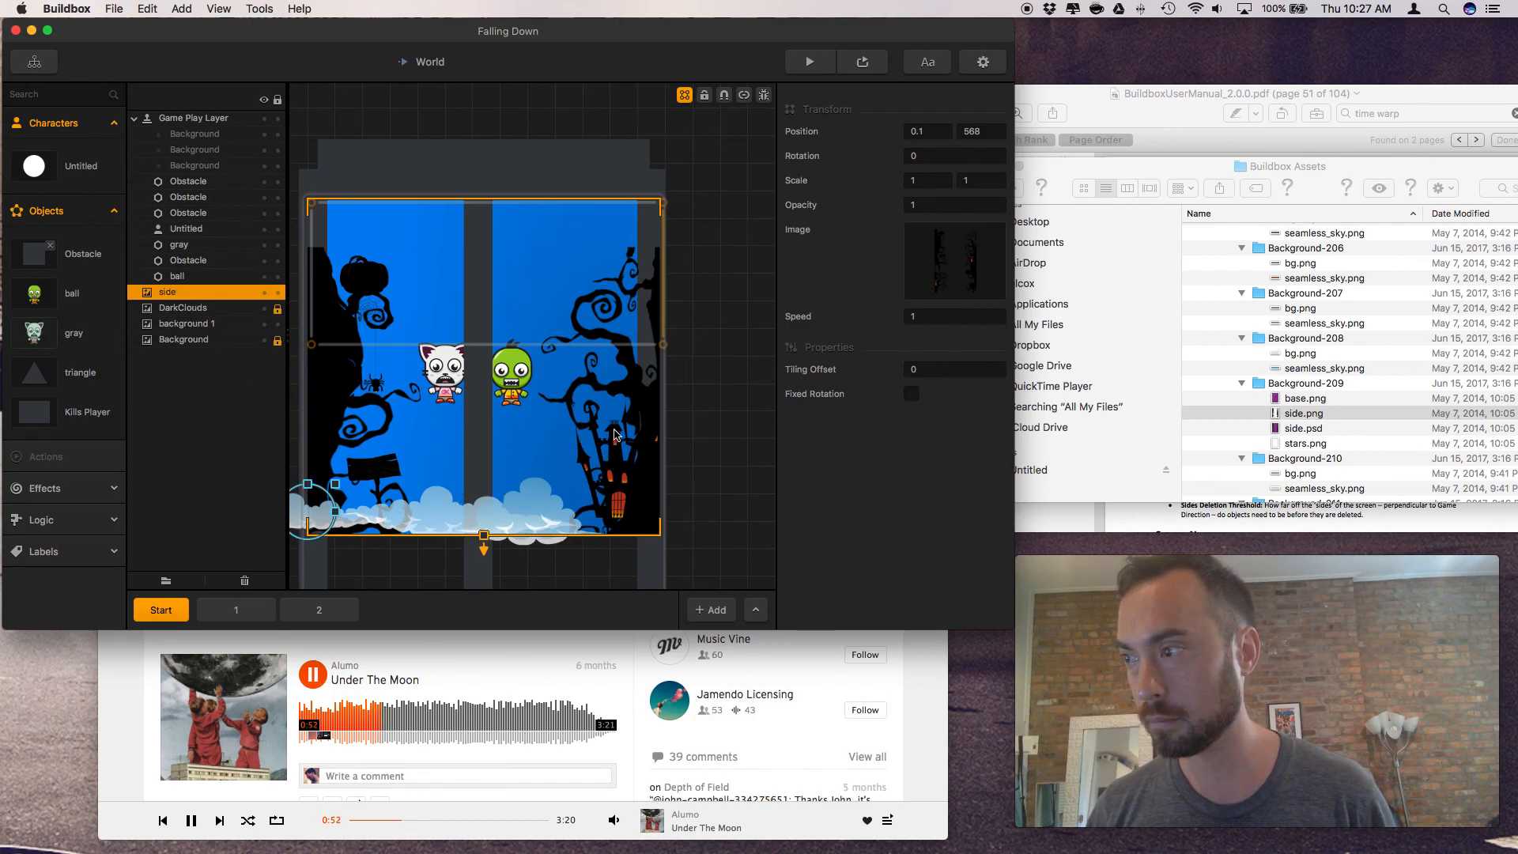
# Inspect the cloud Background entries, an Obstacle, and the DarkClouds and background 1 layers in the Start scene
pyautogui.click(234, 135)
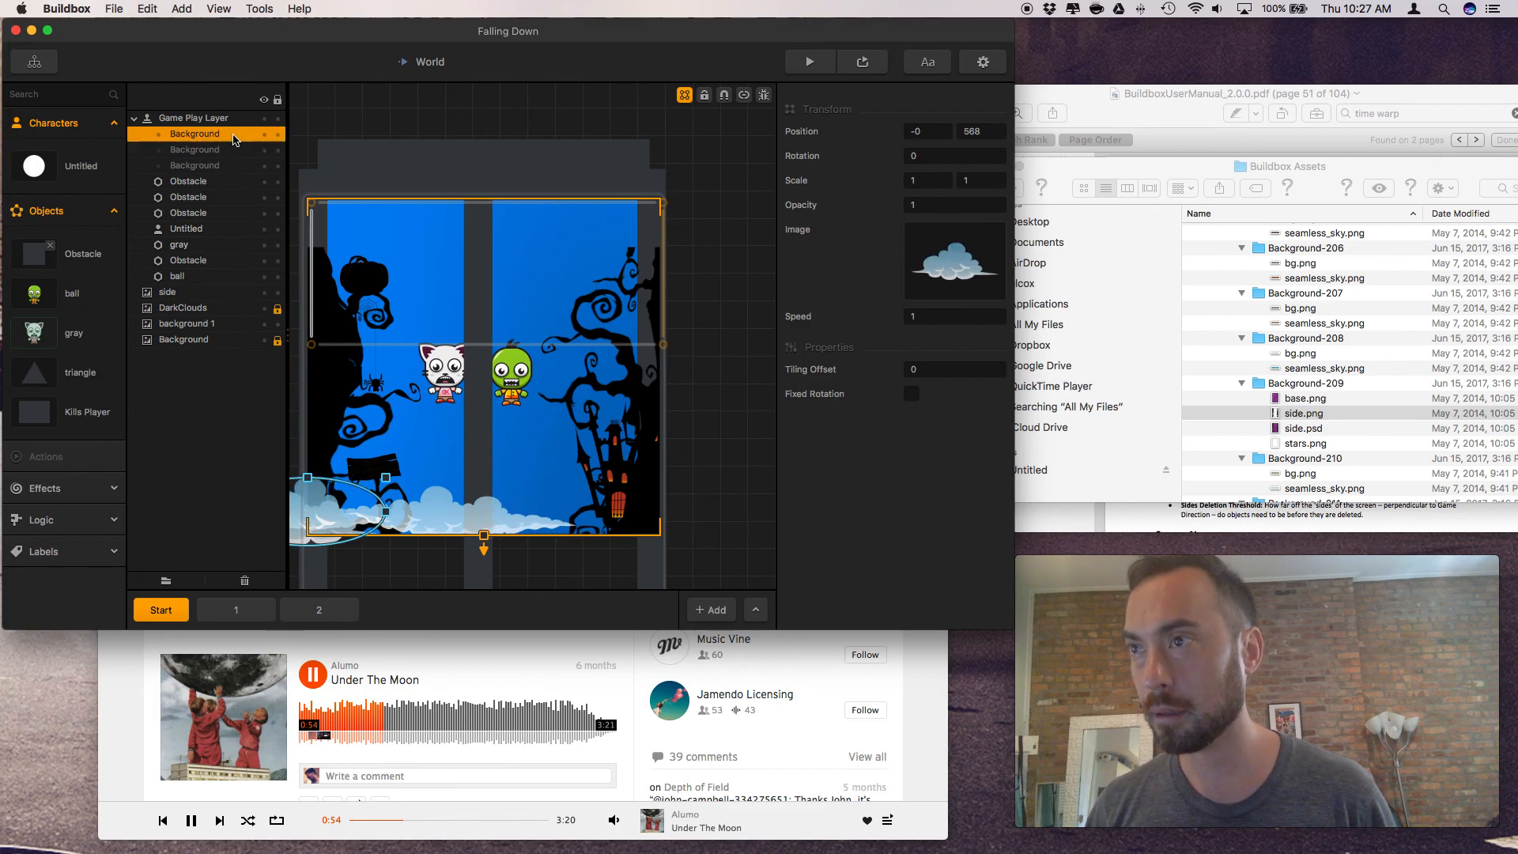
pyautogui.click(234, 149)
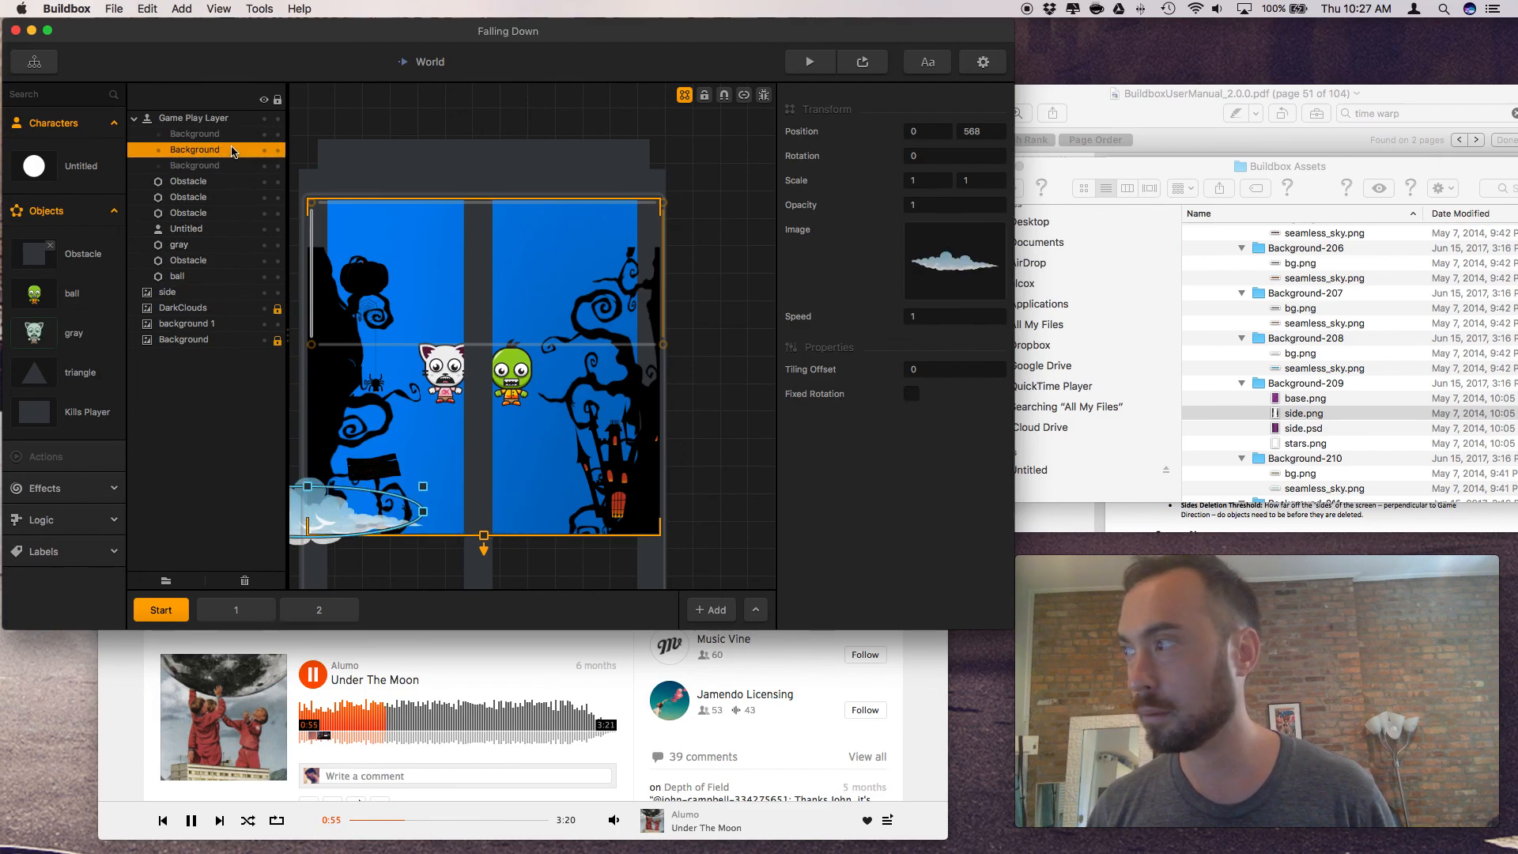
pyautogui.click(218, 197)
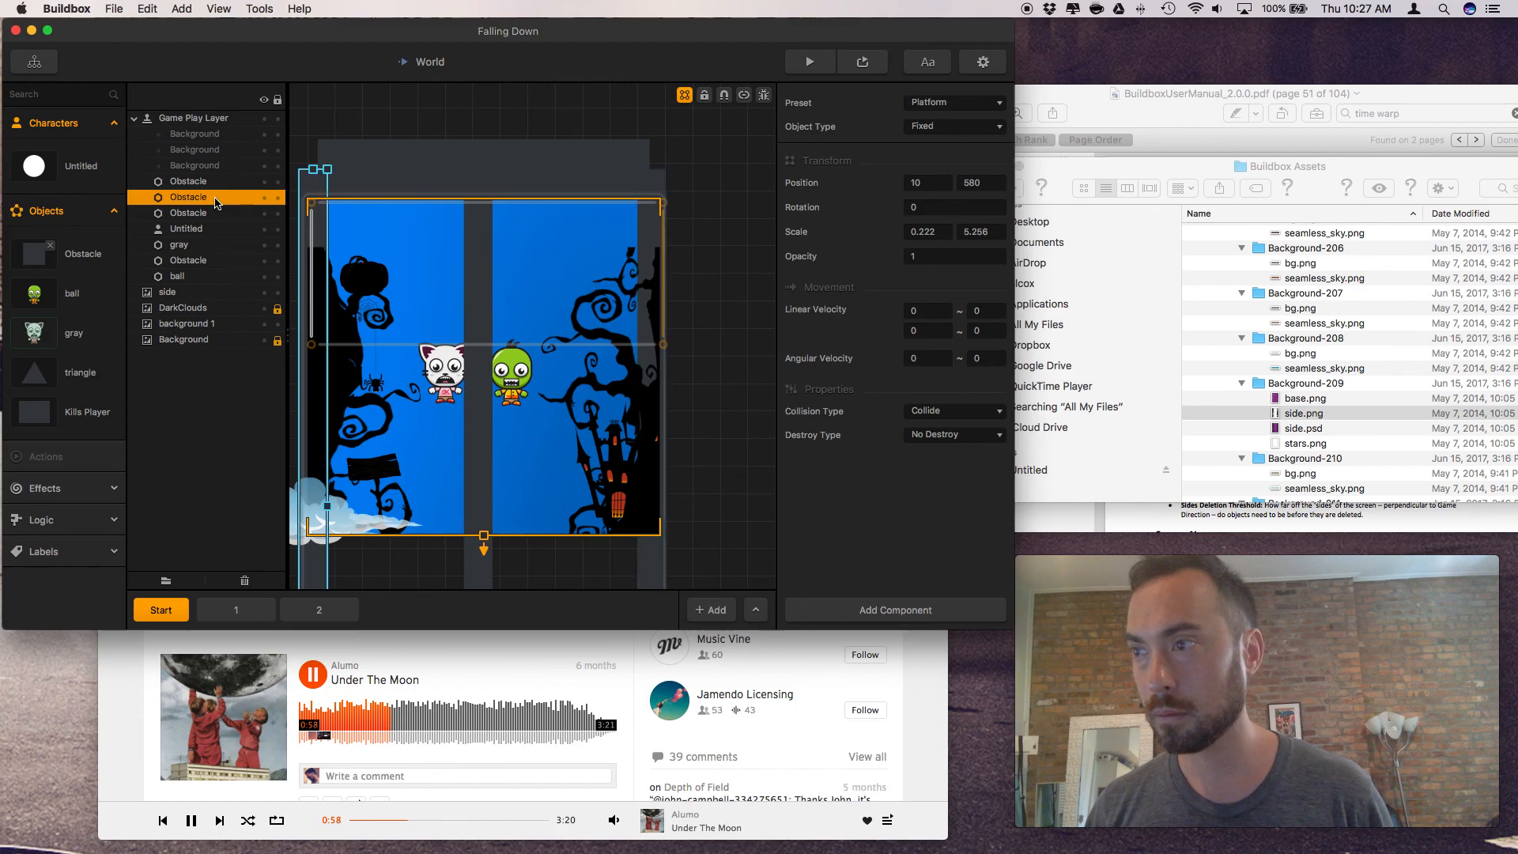
pyautogui.click(204, 308)
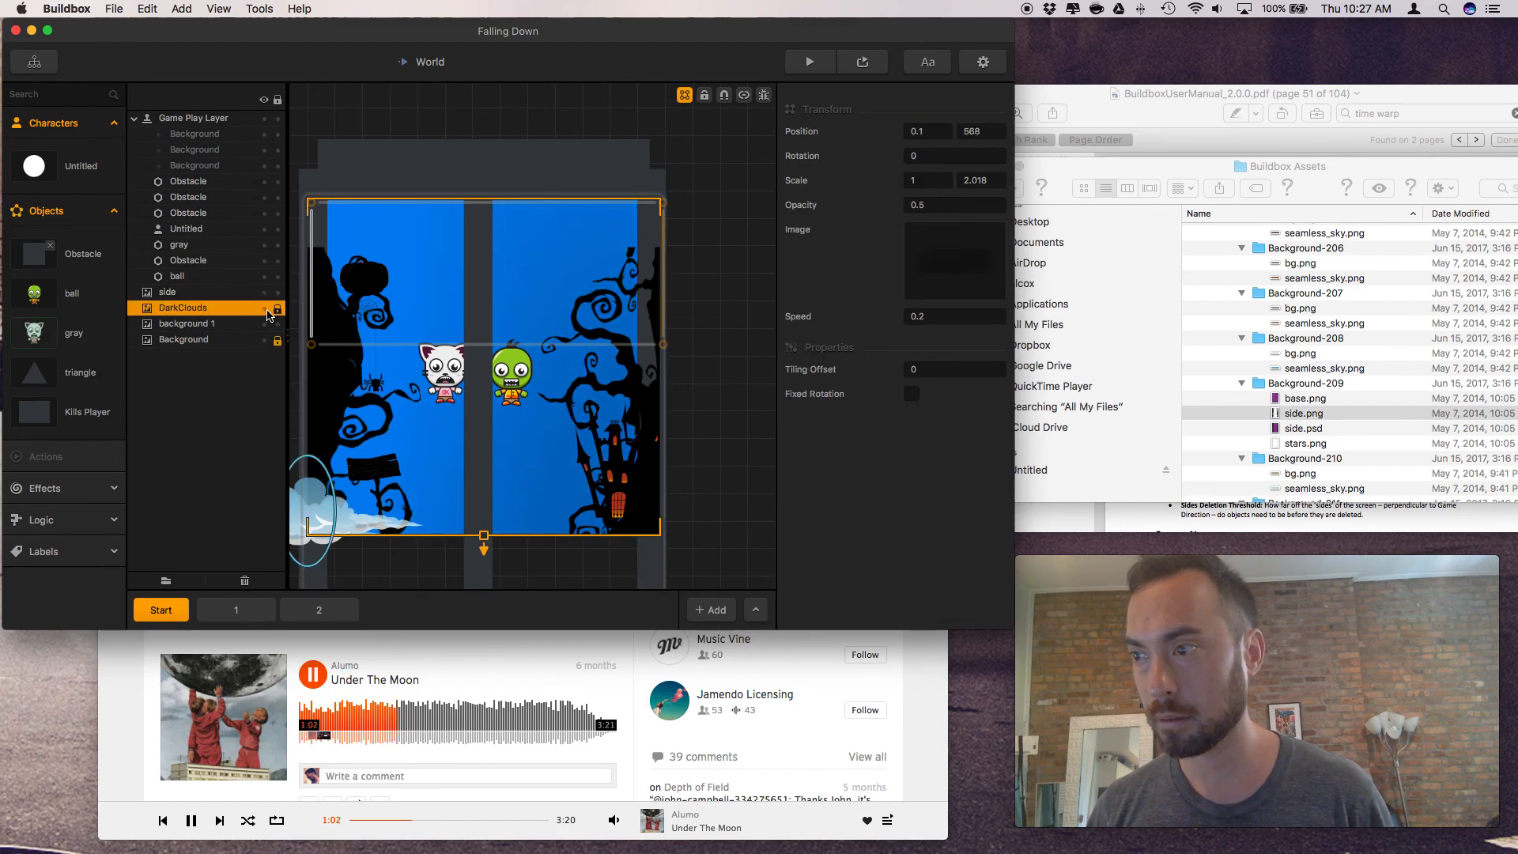
pyautogui.click(245, 327)
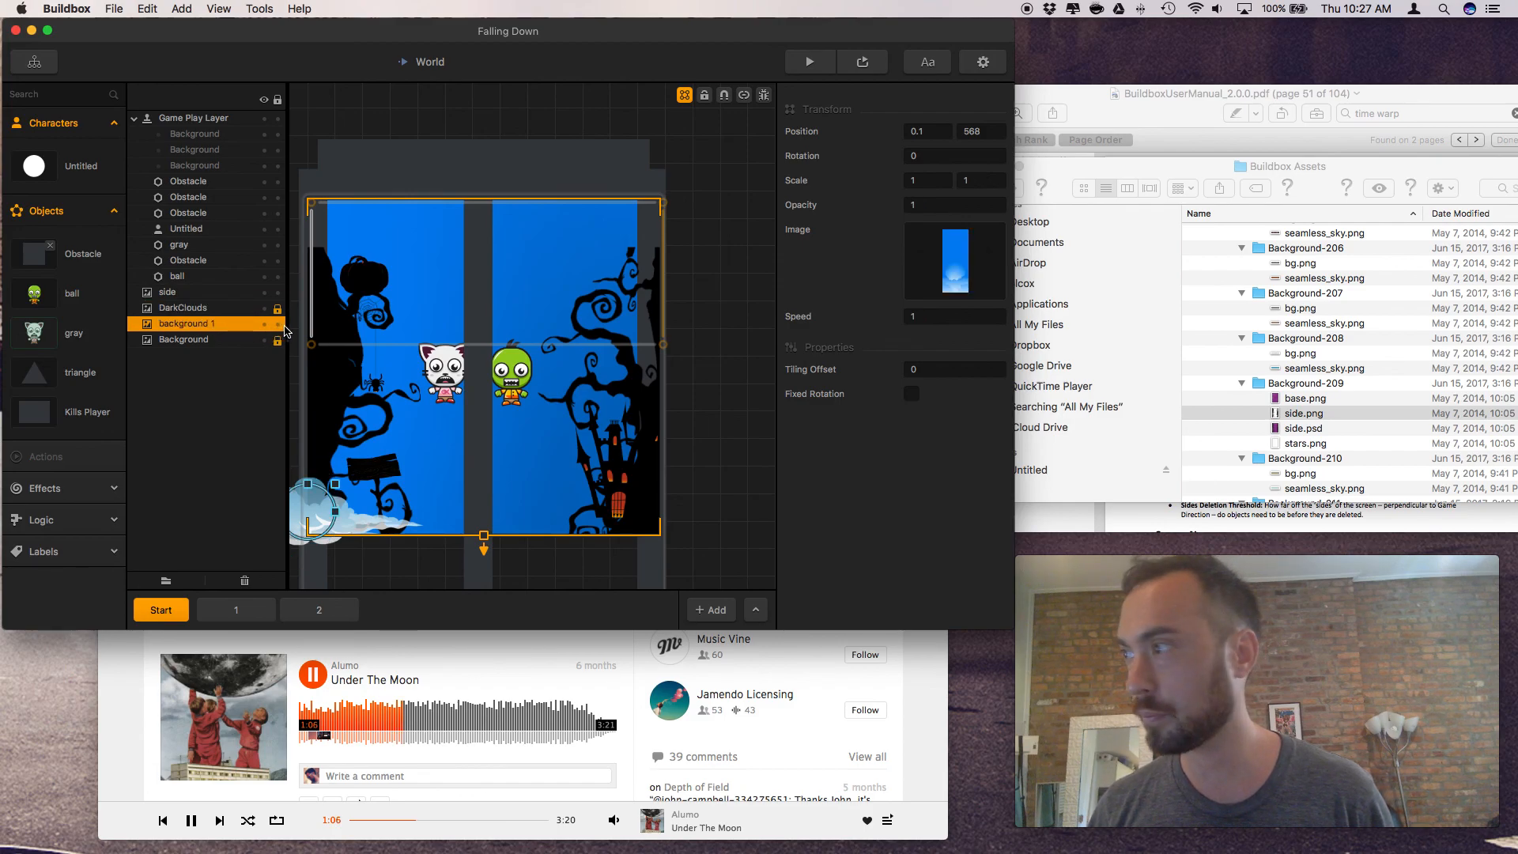
# Open scene 1 and nudge the background 1 layer down to a vertical position of 552
pyautogui.click(245, 611)
pyautogui.scroll(-3, 391, 519)
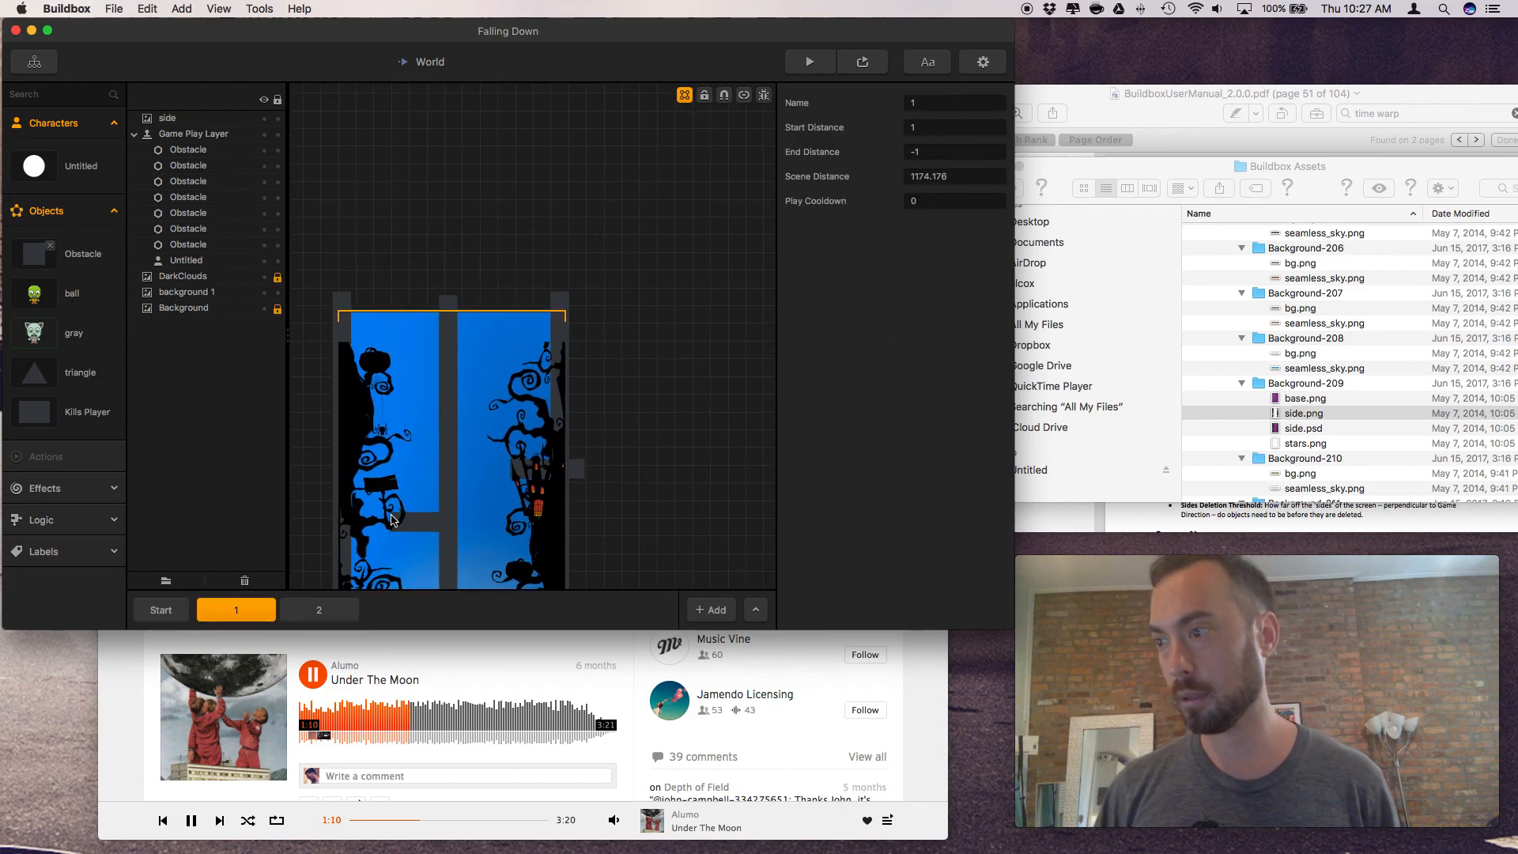
pyautogui.click(509, 504)
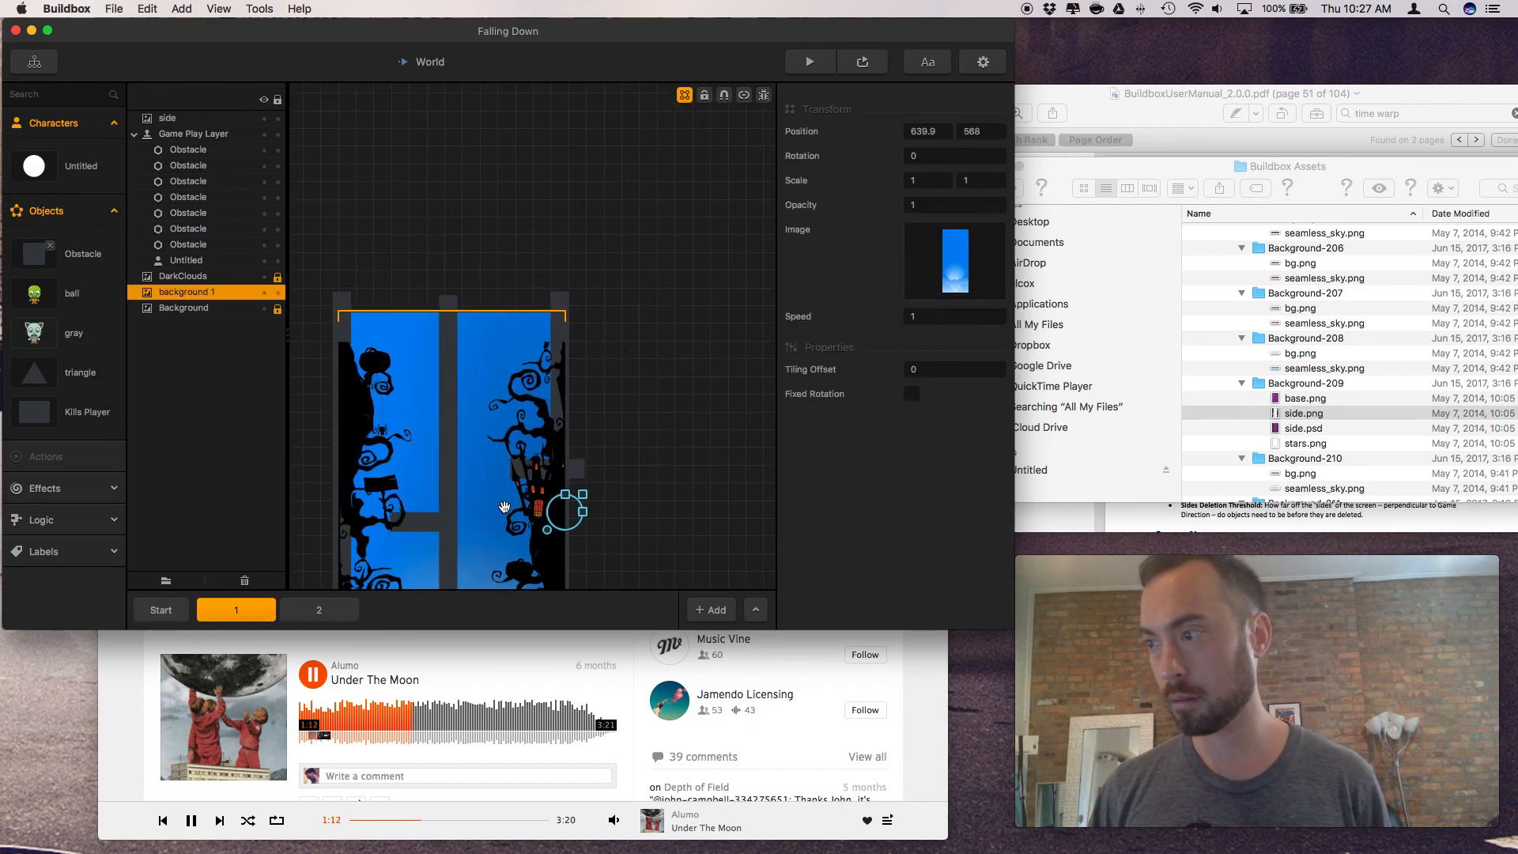
pyautogui.scroll(-5, 506, 500)
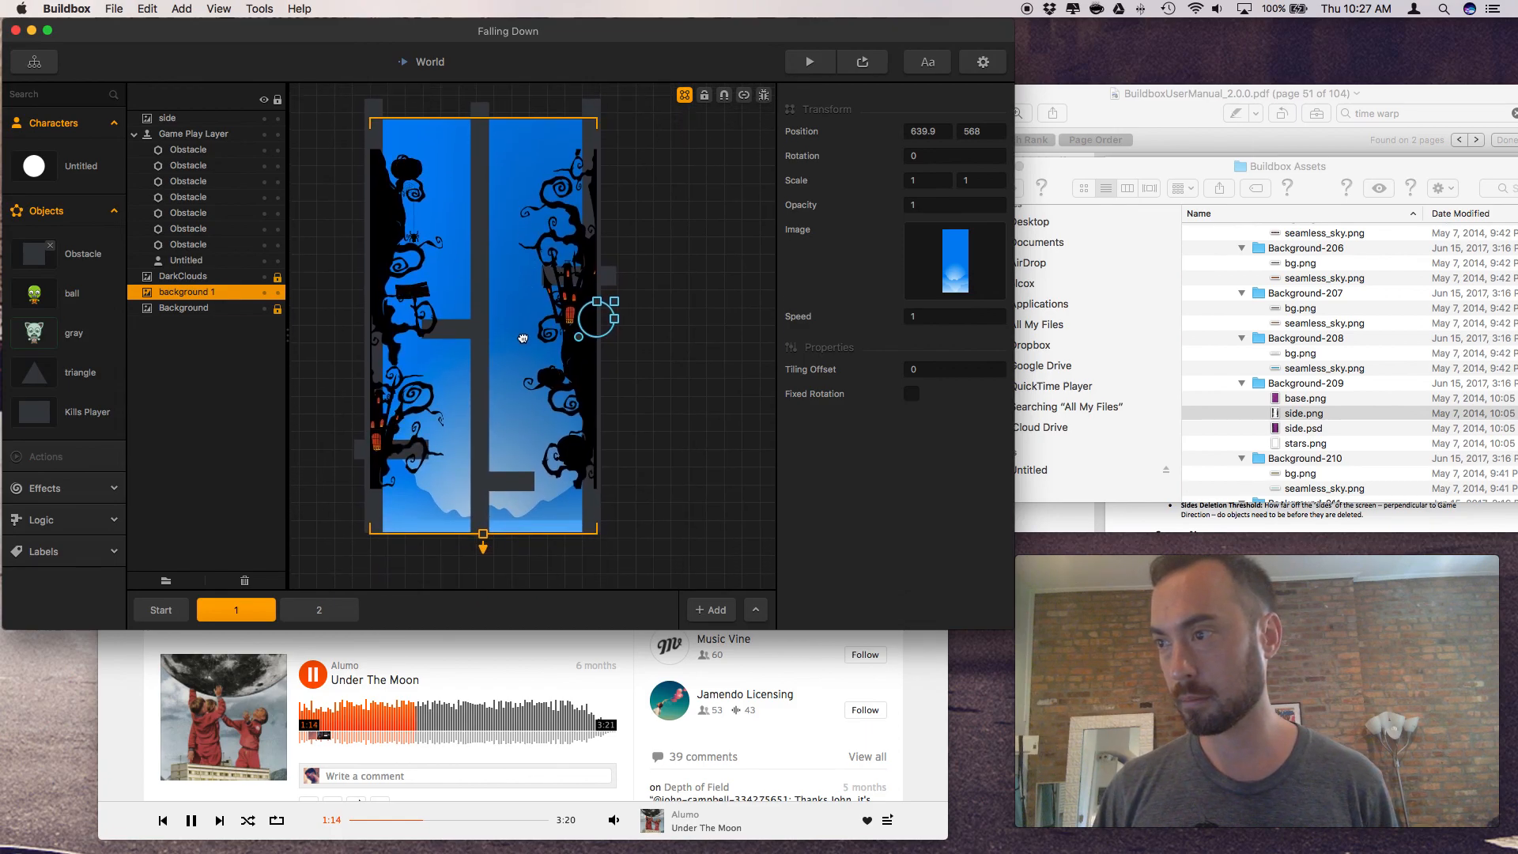
pyautogui.scroll(2, 523, 338)
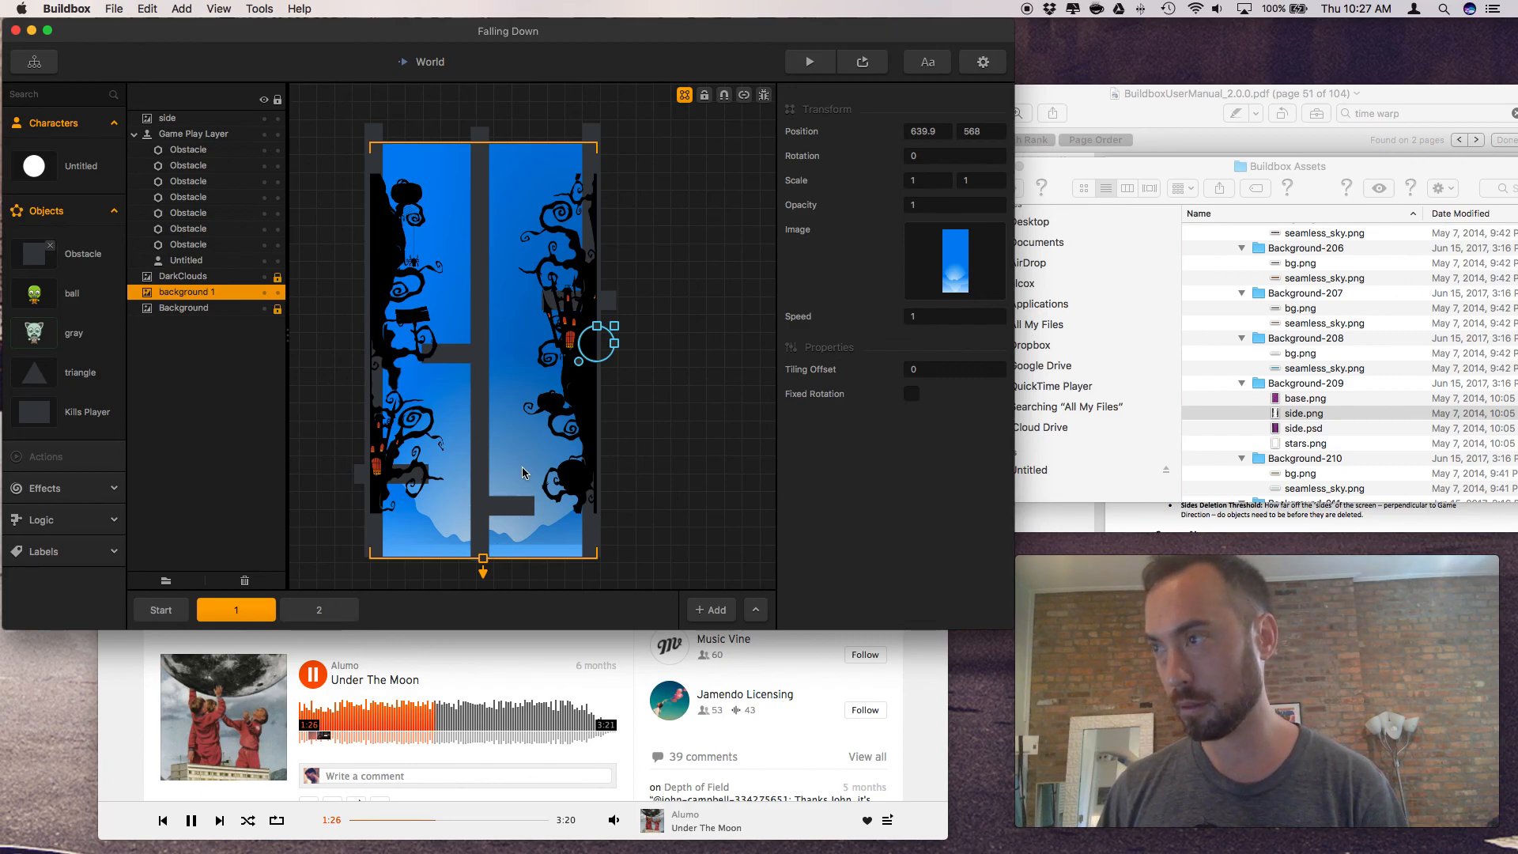
pyautogui.press('Down')
pyautogui.press('Down')
pyautogui.press('Down')
pyautogui.press('Down')
pyautogui.press('Down')
pyautogui.press('Down')
pyautogui.press('Down')
pyautogui.press('Down')
pyautogui.press('Down')
pyautogui.press('Down')
pyautogui.press('Down')
pyautogui.press('Down')
pyautogui.press('Down')
pyautogui.press('Down')
pyautogui.press('Down')
pyautogui.press('Down')
pyautogui.press('Down')
pyautogui.press('Down')
pyautogui.press('Down')
pyautogui.press('Down')
pyautogui.press('Down')
pyautogui.press('Down')
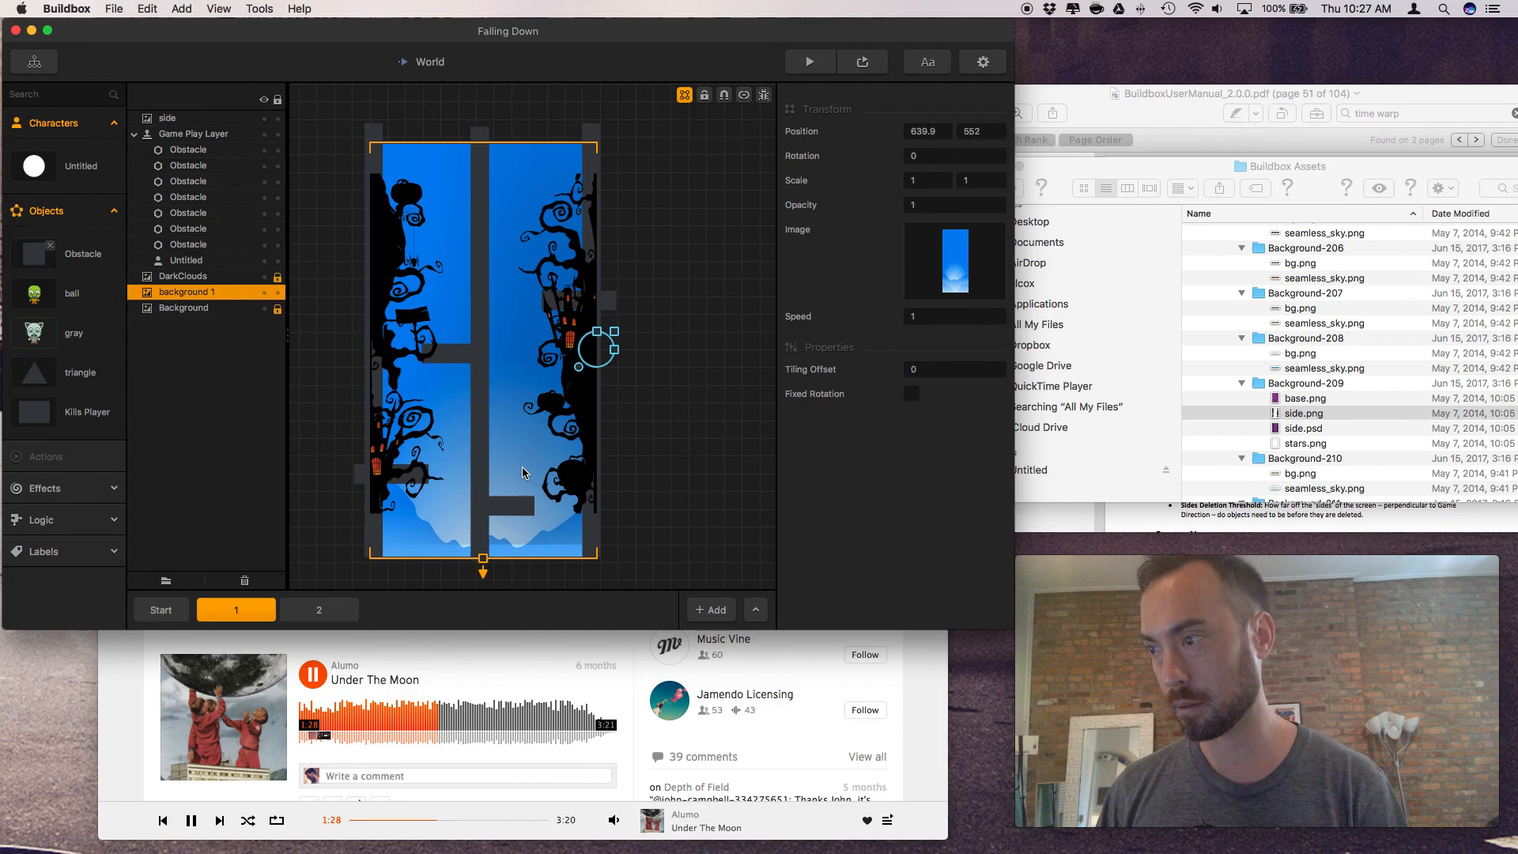
# Hide and show the background 1 layer to compare scene 1 with and without it
pyautogui.click(265, 293)
pyautogui.click(265, 293)
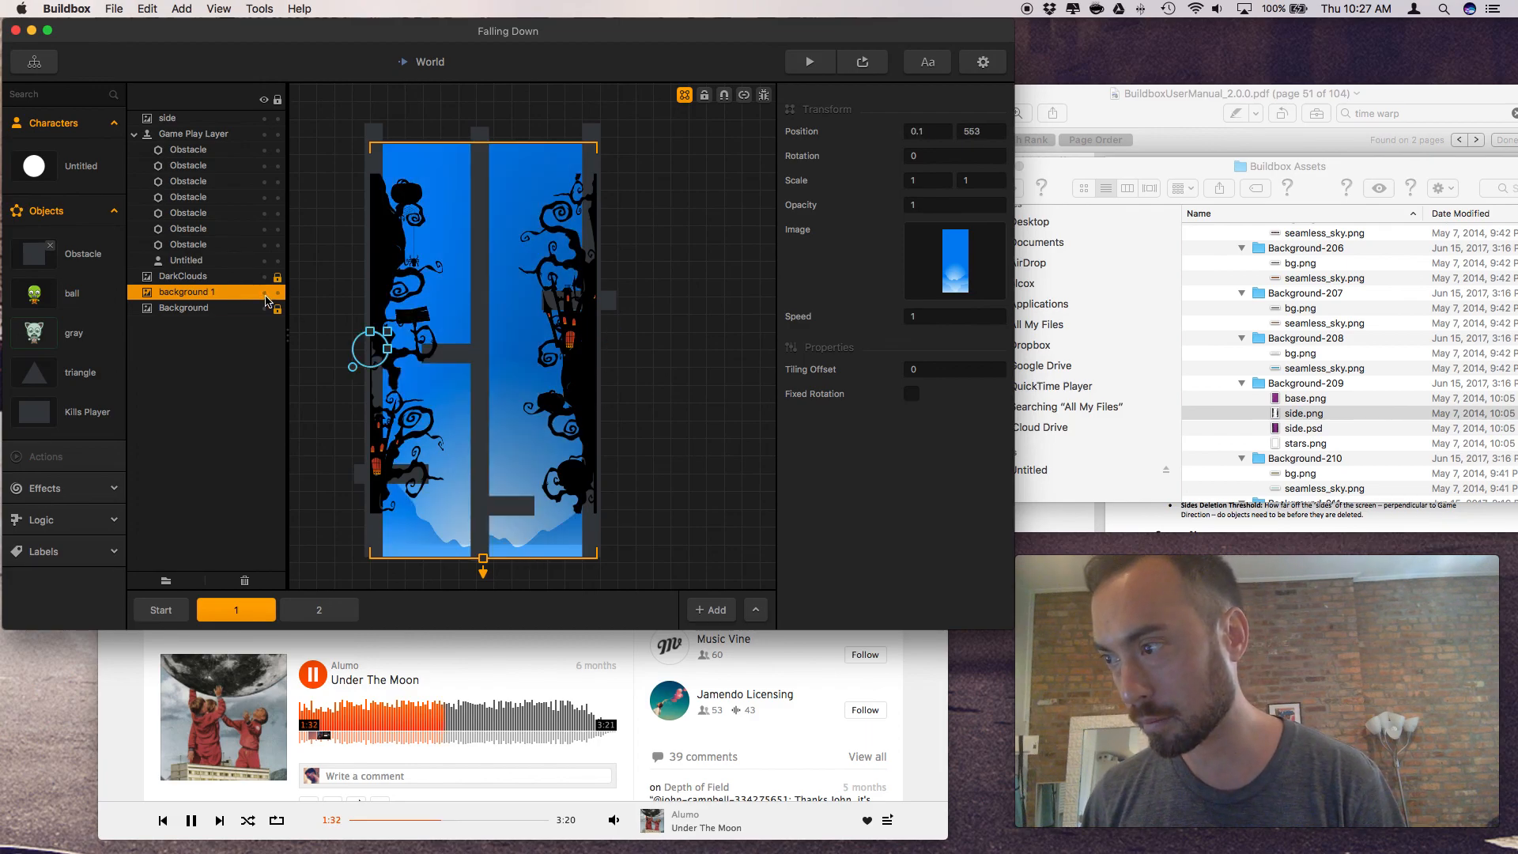
pyautogui.click(265, 293)
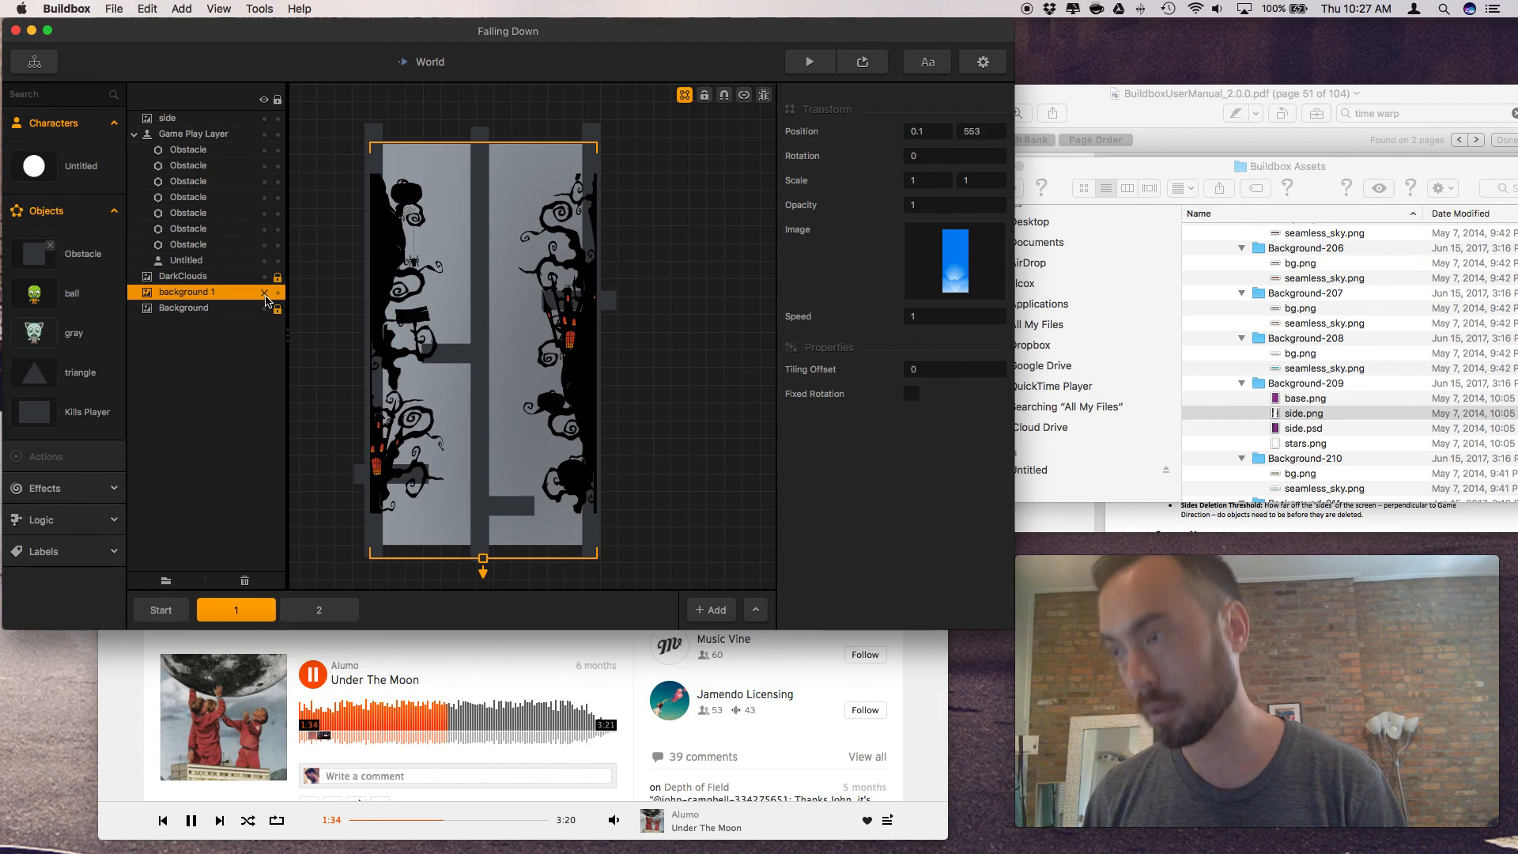
pyautogui.click(265, 293)
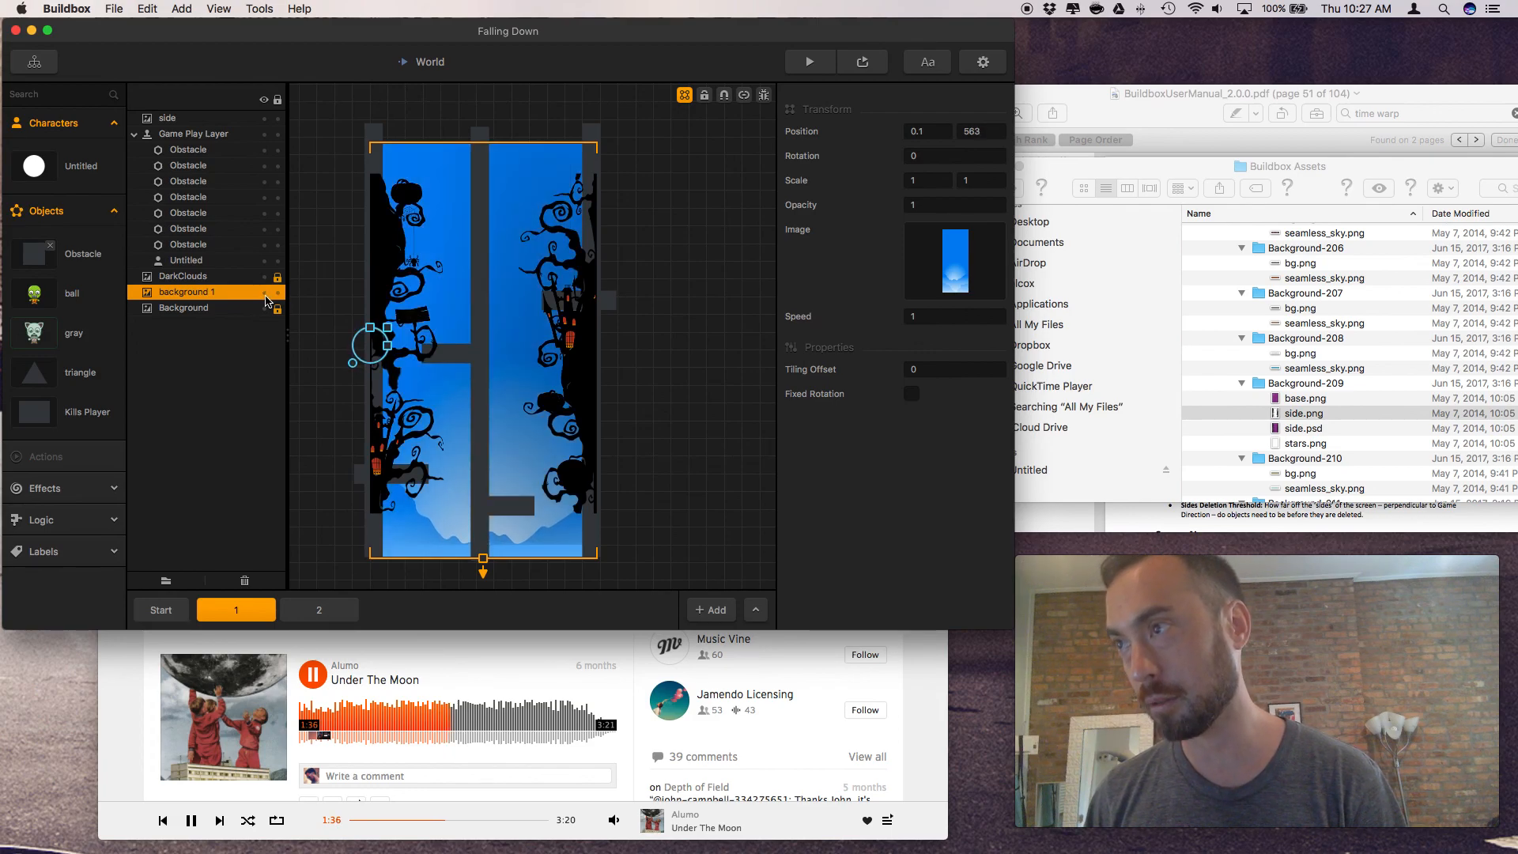
# Hide the side layer in scene 1 and select the background 1 layer
pyautogui.click(243, 119)
pyautogui.click(264, 118)
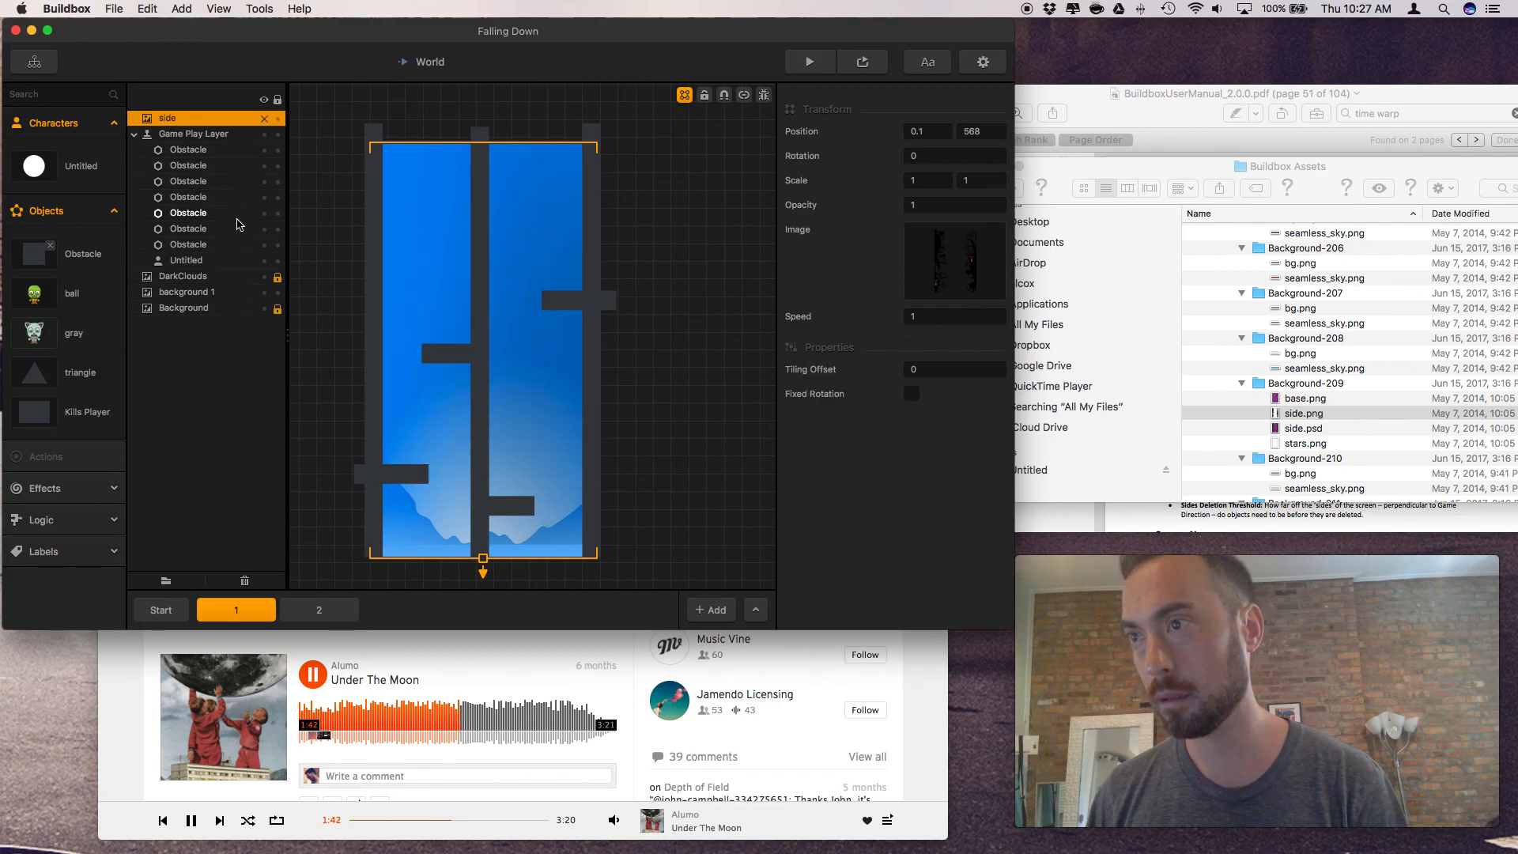
pyautogui.click(227, 278)
pyautogui.click(220, 294)
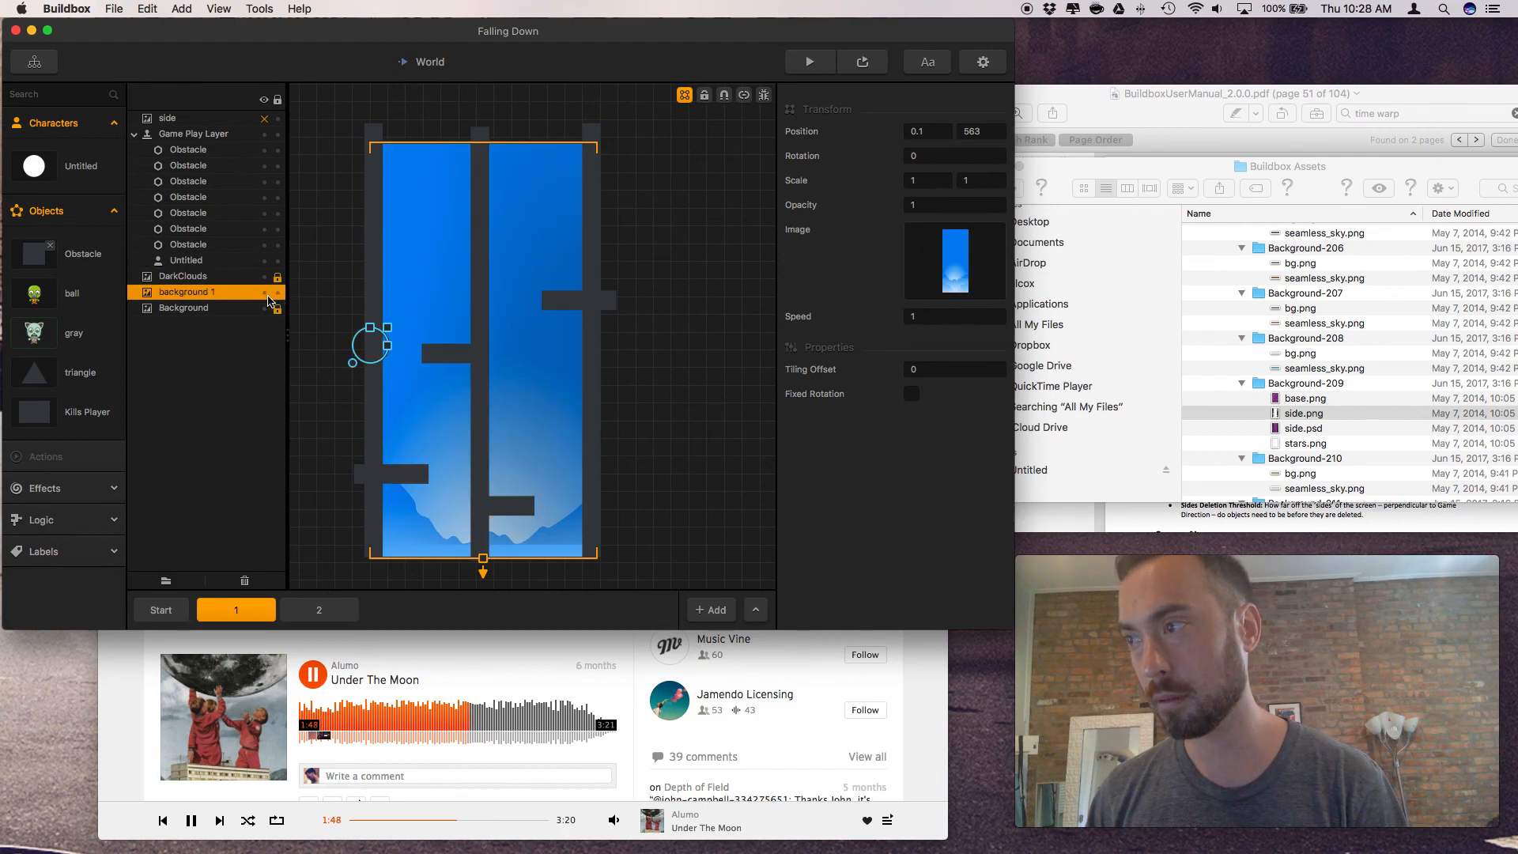
# Open the Start scene and move the puffy cloud out from behind the flat clouds, to about 76, 298
pyautogui.click(160, 607)
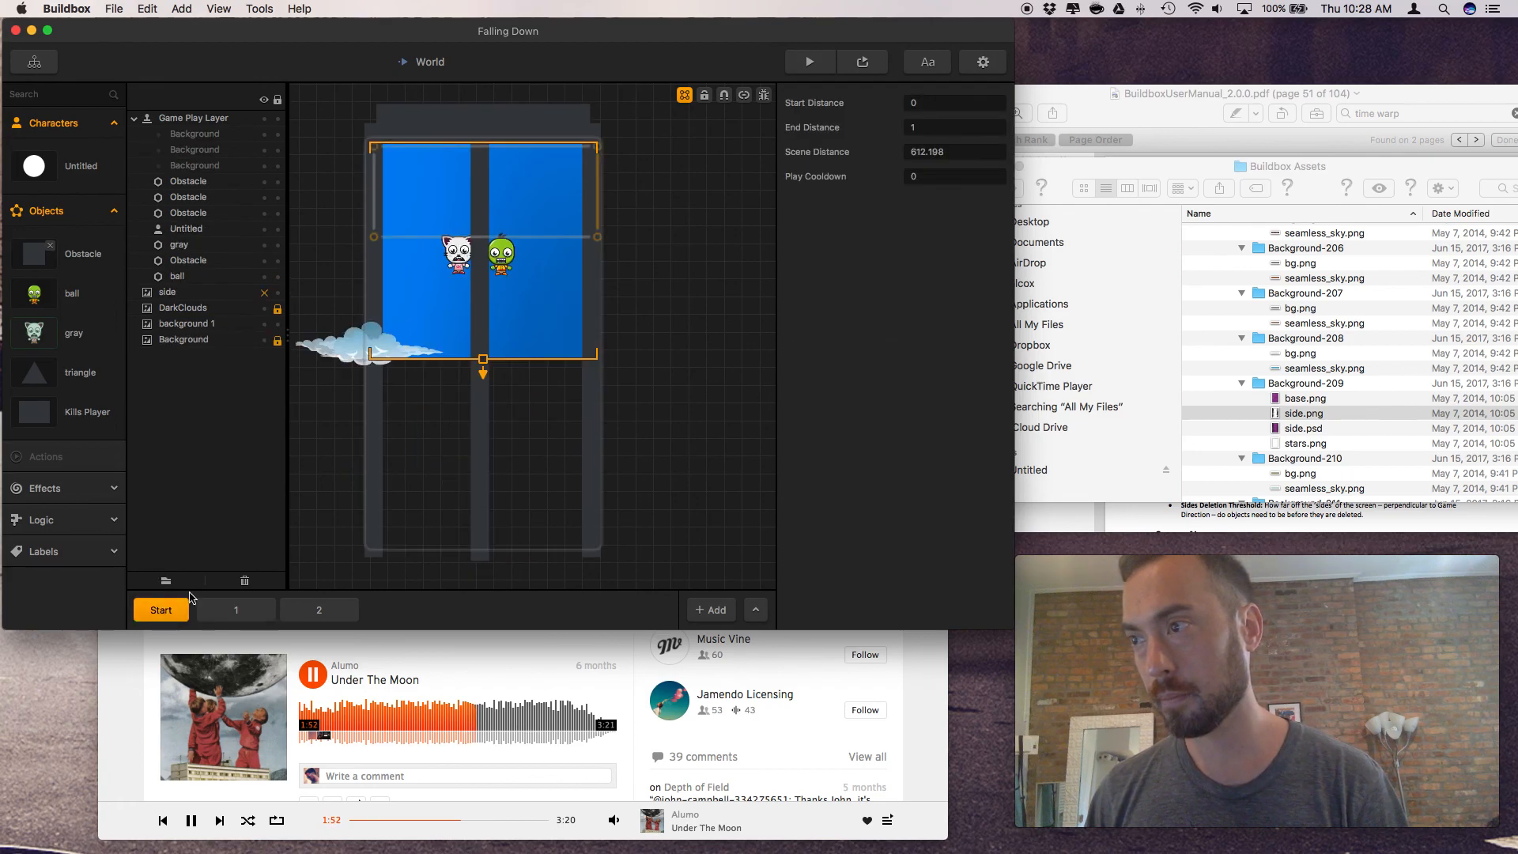
pyautogui.moveTo(351, 368); pyautogui.dragTo(398, 457)
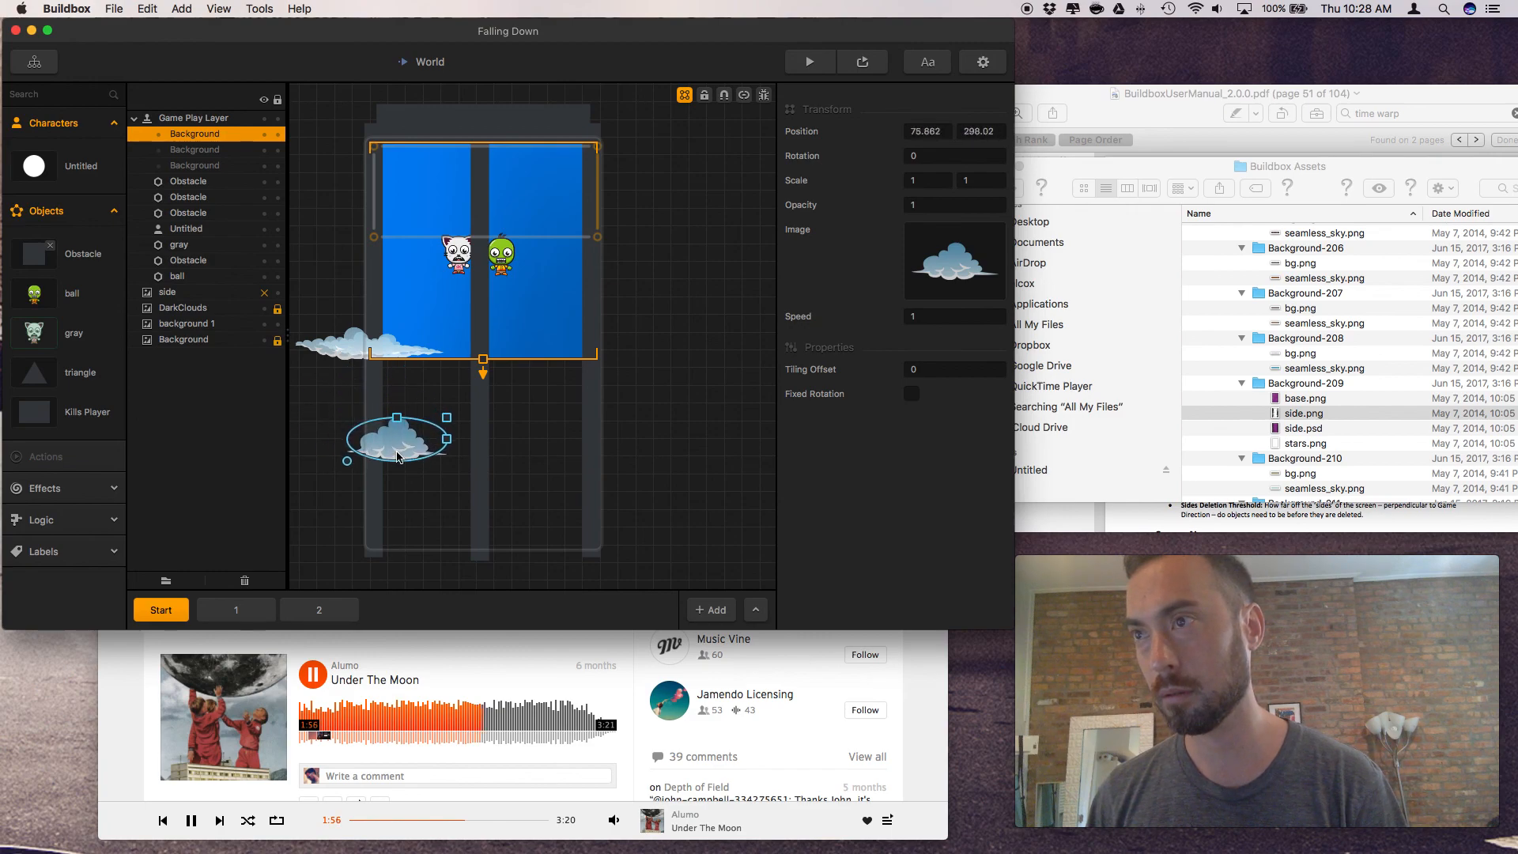
# Try to move the three cloud Background entries out of the Game Play Layer and place them beside the background 1 layer
pyautogui.moveTo(225, 165); pyautogui.dragTo(220, 320)
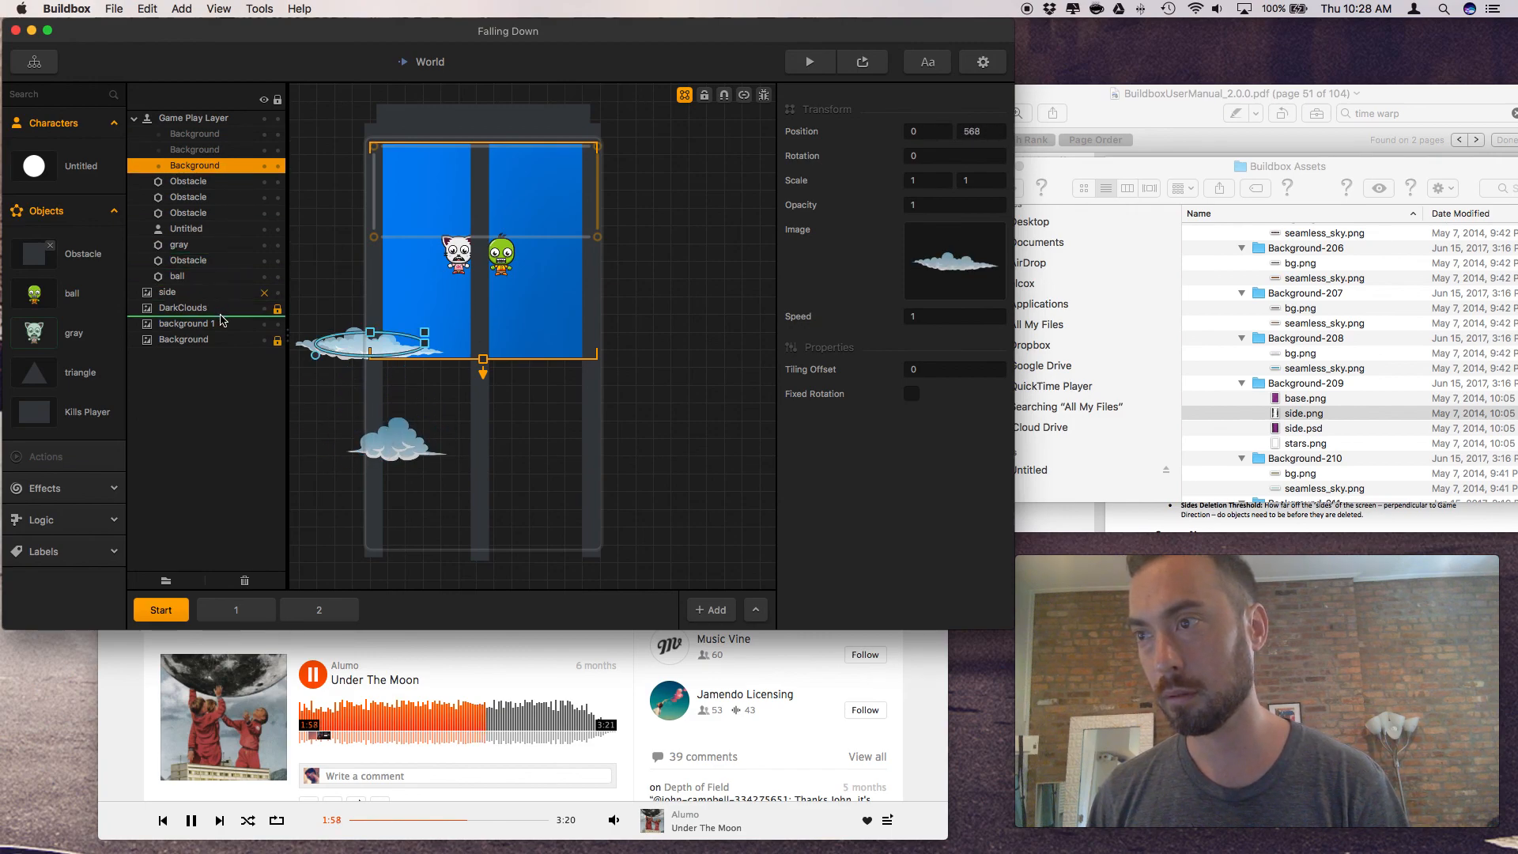
pyautogui.moveTo(220, 149); pyautogui.dragTo(221, 315)
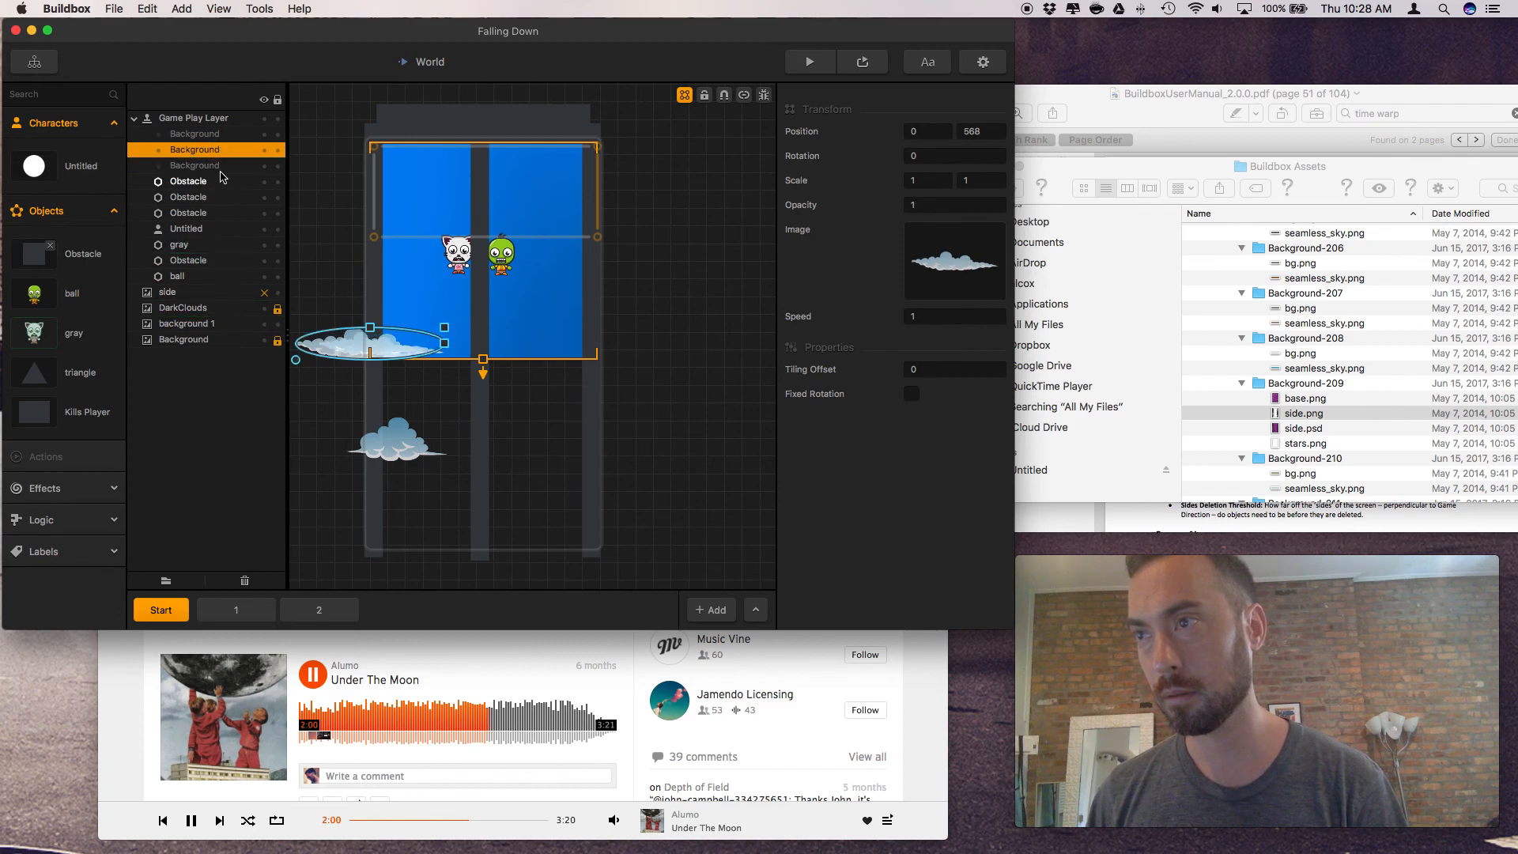
pyautogui.moveTo(219, 136); pyautogui.dragTo(216, 331)
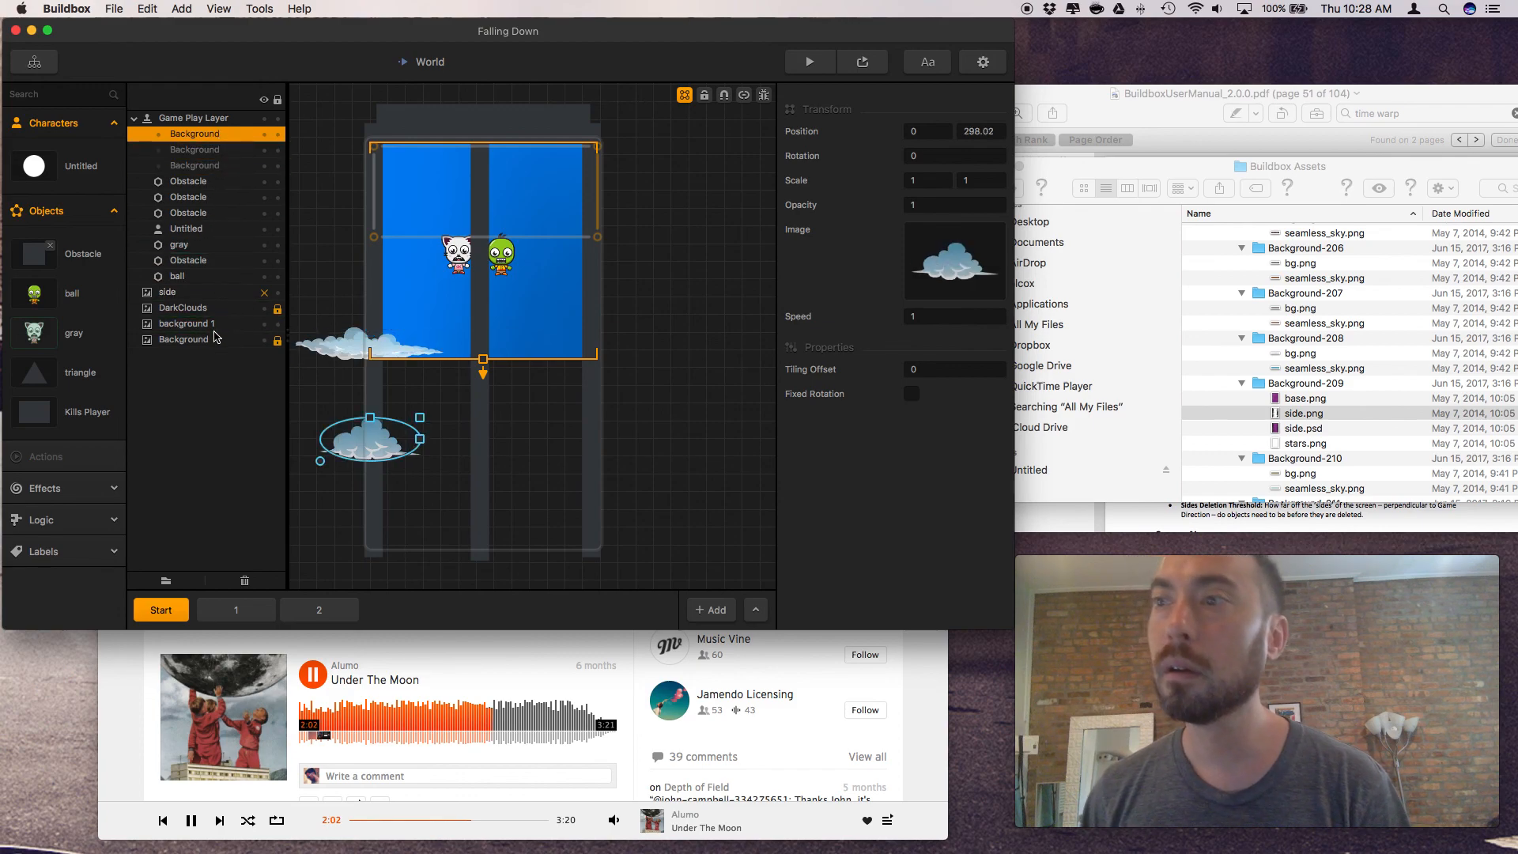
pyautogui.click(231, 325)
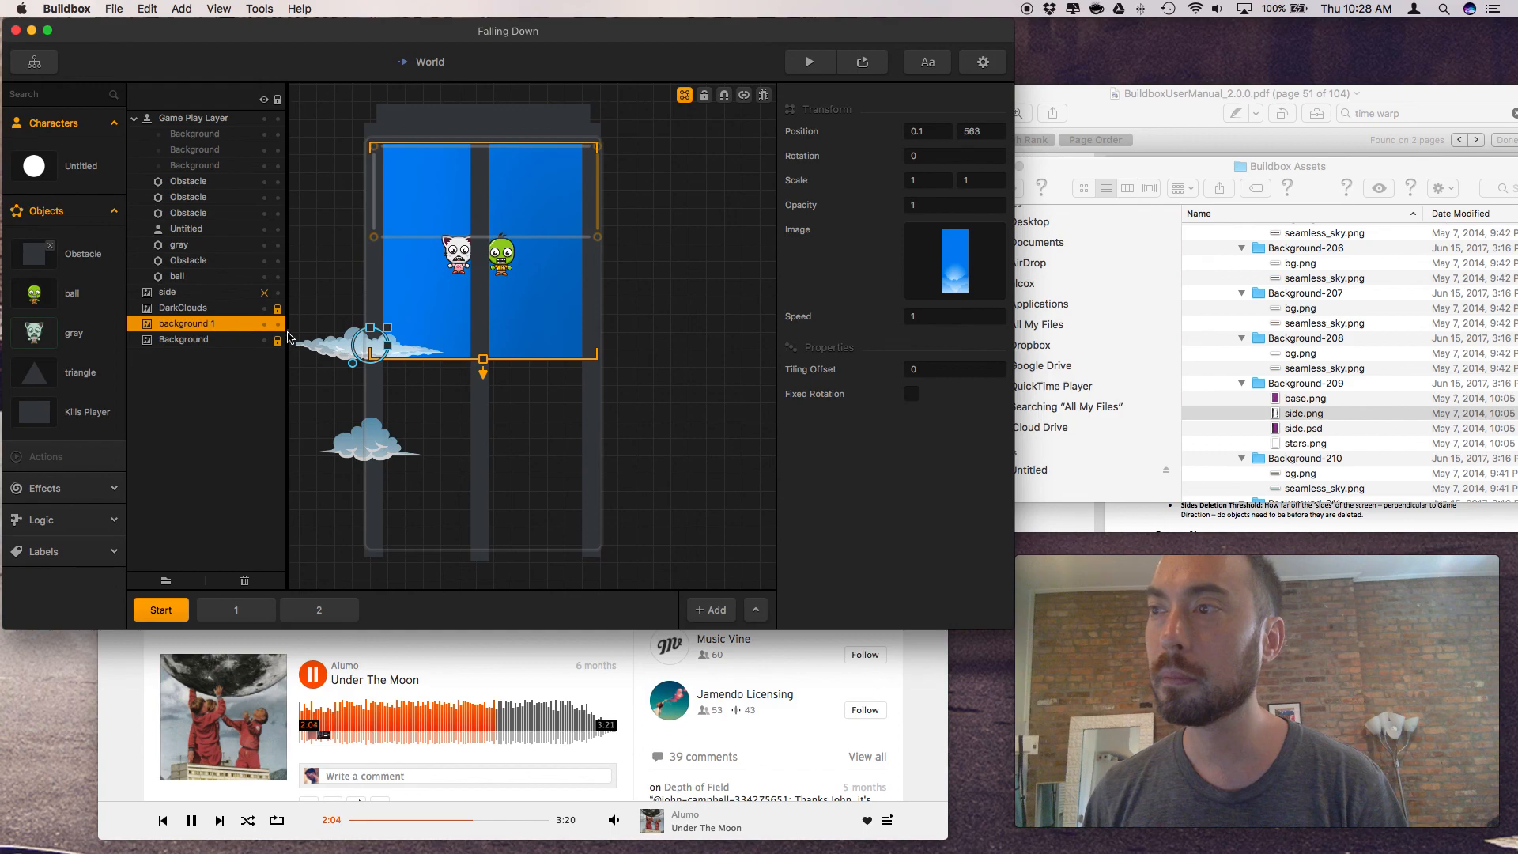
pyautogui.moveTo(216, 157); pyautogui.dragTo(203, 338)
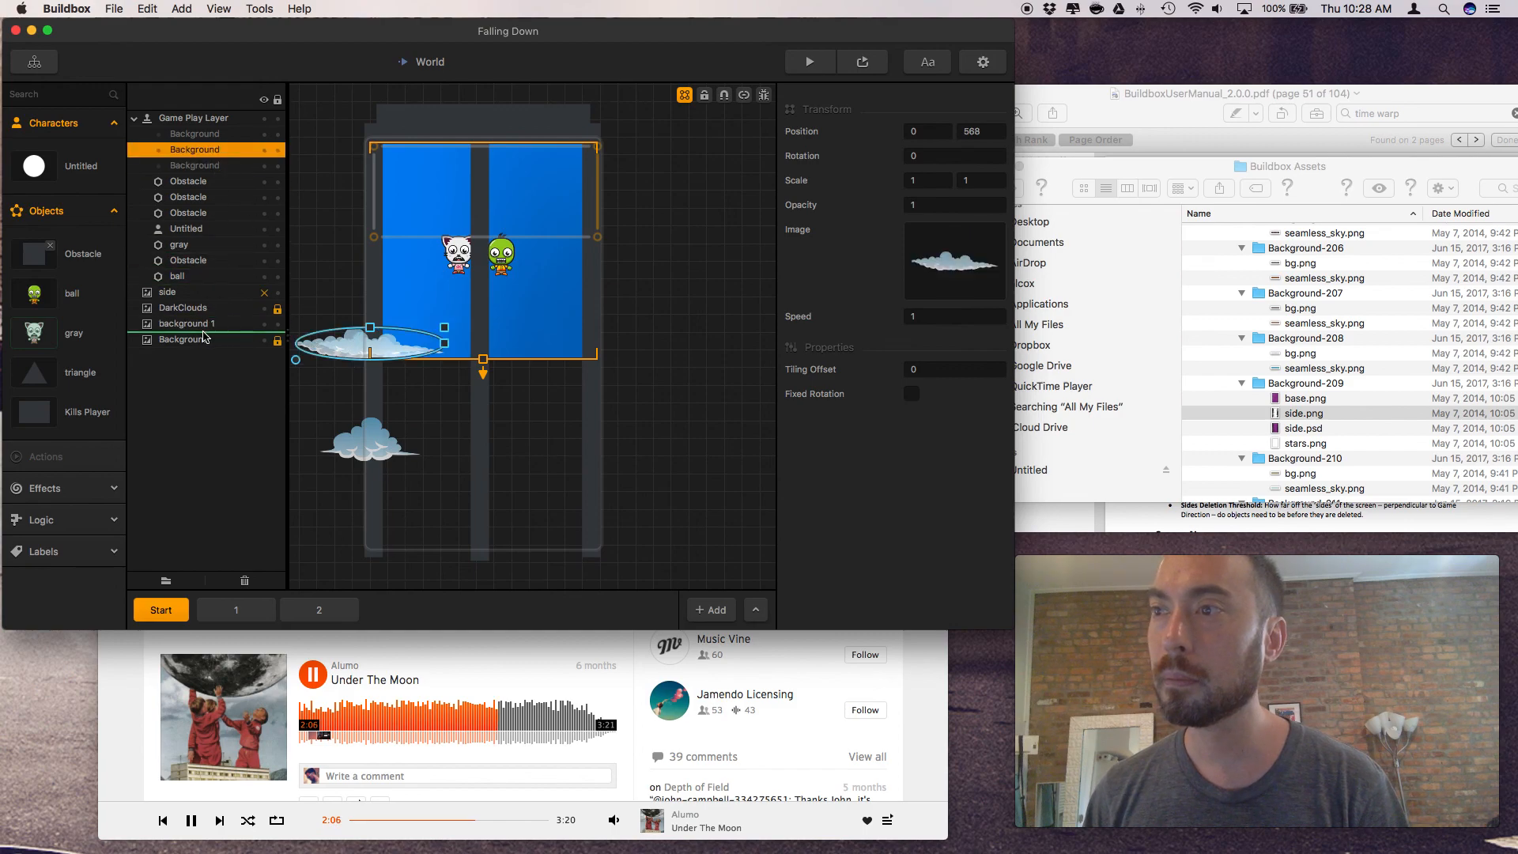
pyautogui.click(335, 424)
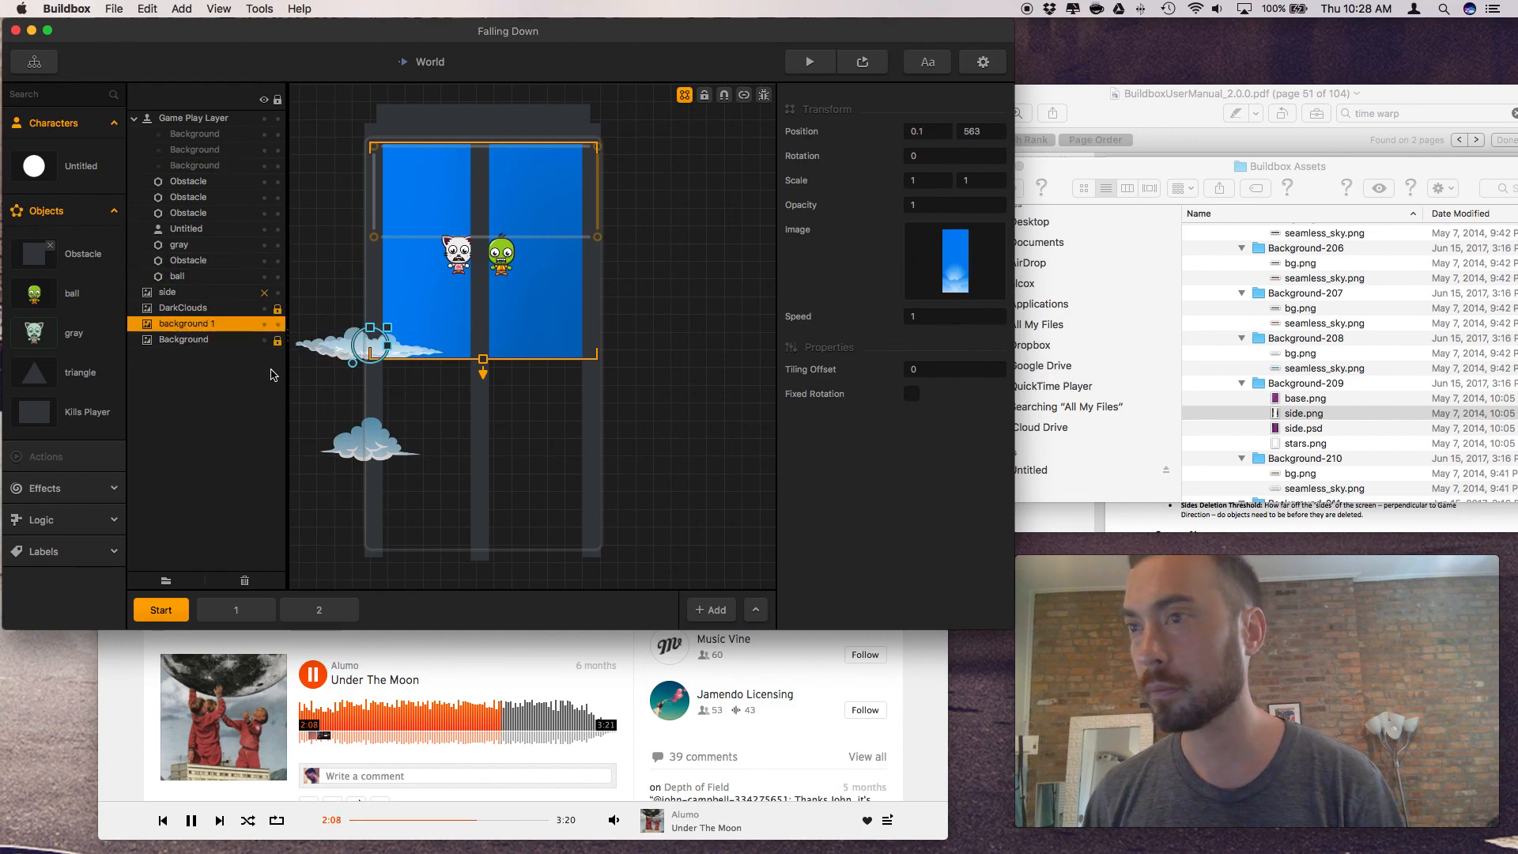
pyautogui.click(86, 487)
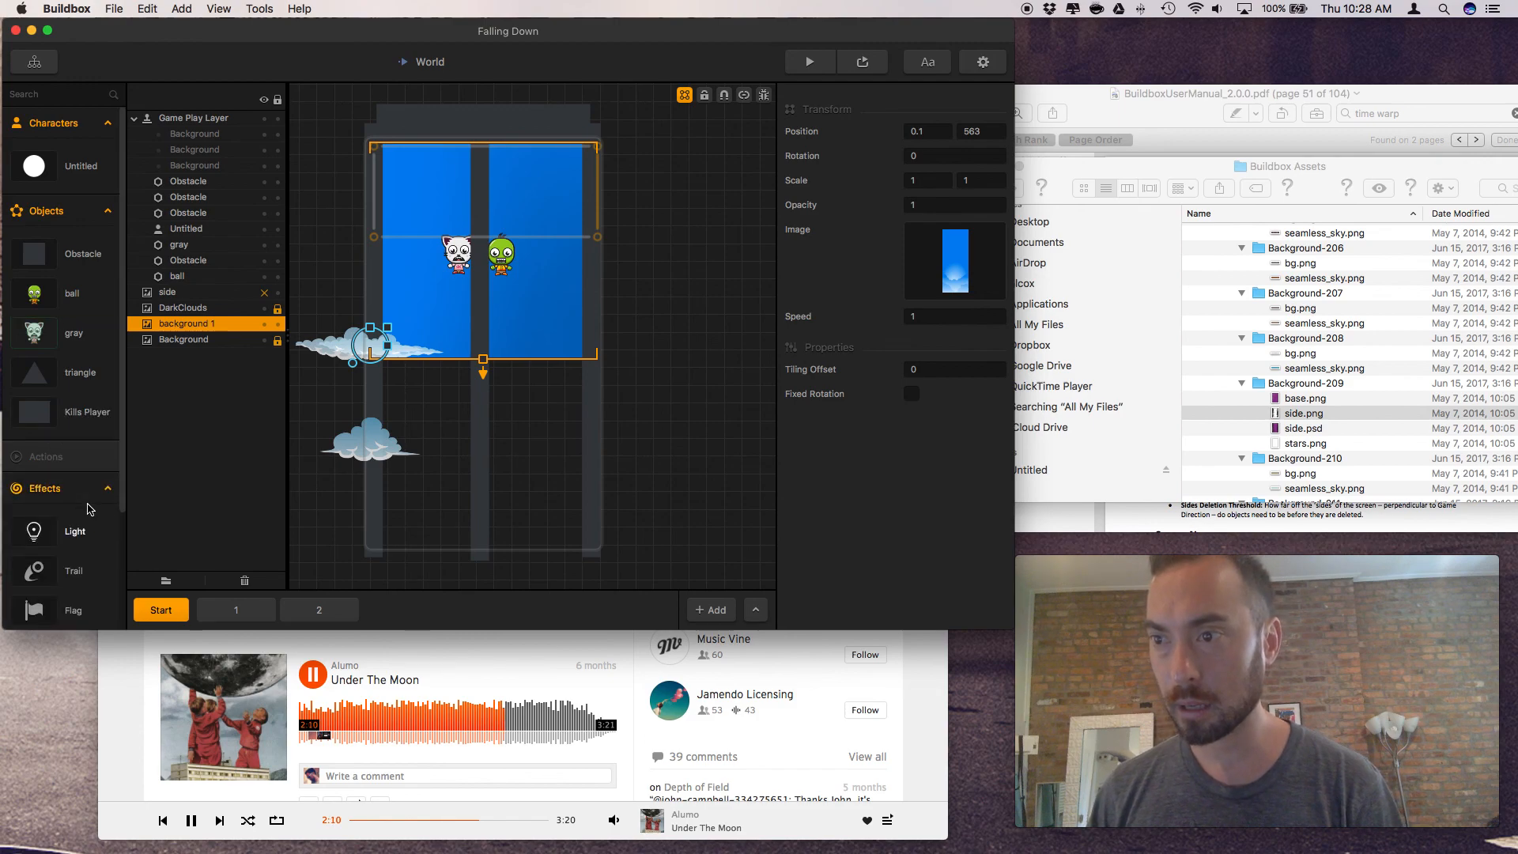
pyautogui.moveTo(333, 459); pyautogui.dragTo(315, 459)
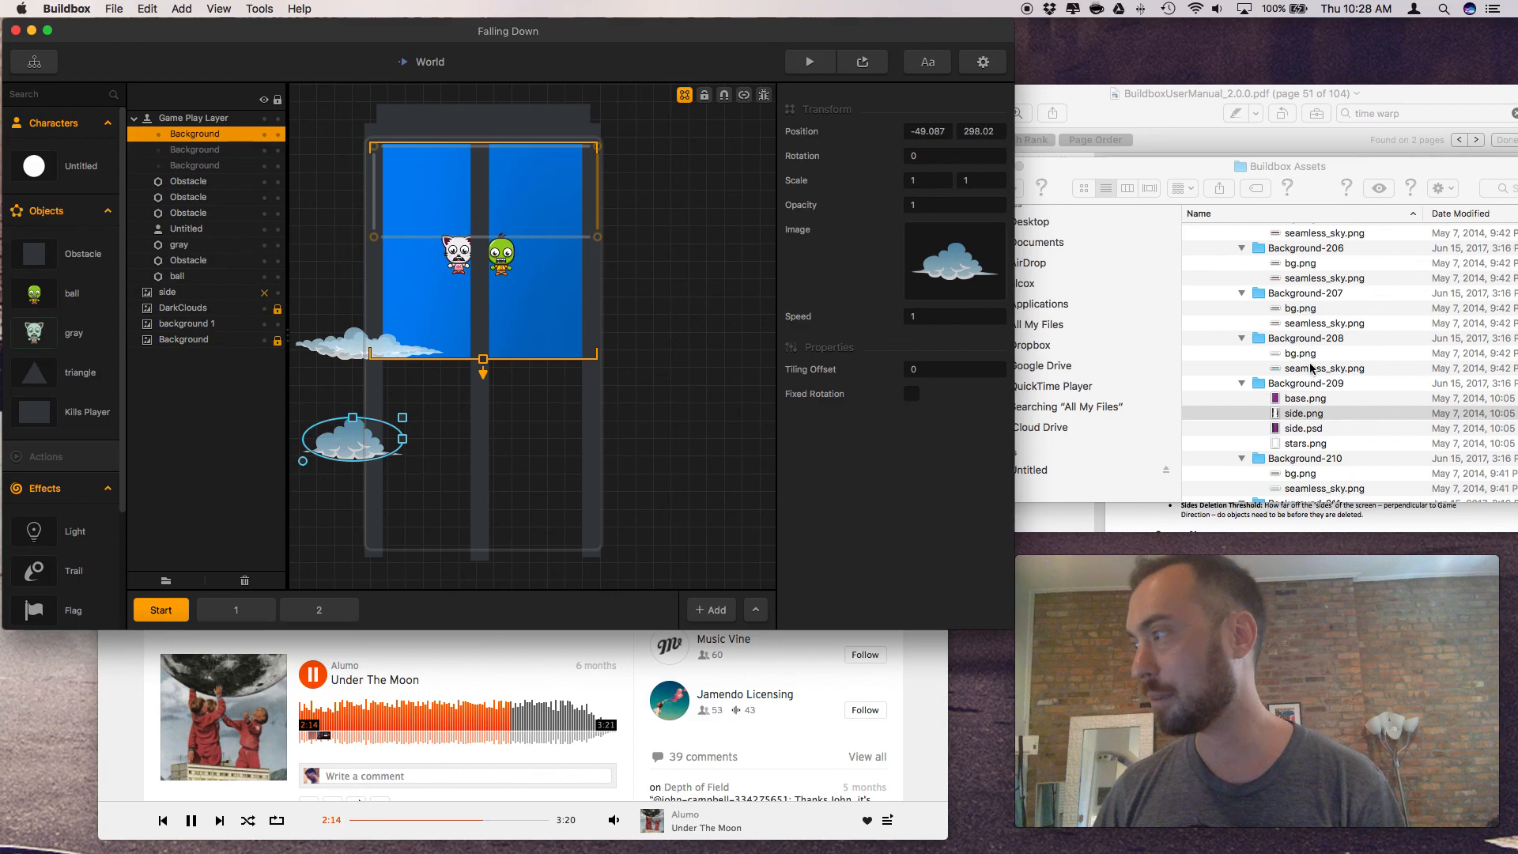
# Browse the background asset folders from Background-209 up to Background-188 and preview files such as 01 copy.png and 03.PNG
pyautogui.scroll(8, 1310, 369)
pyautogui.scroll(5, 1297, 412)
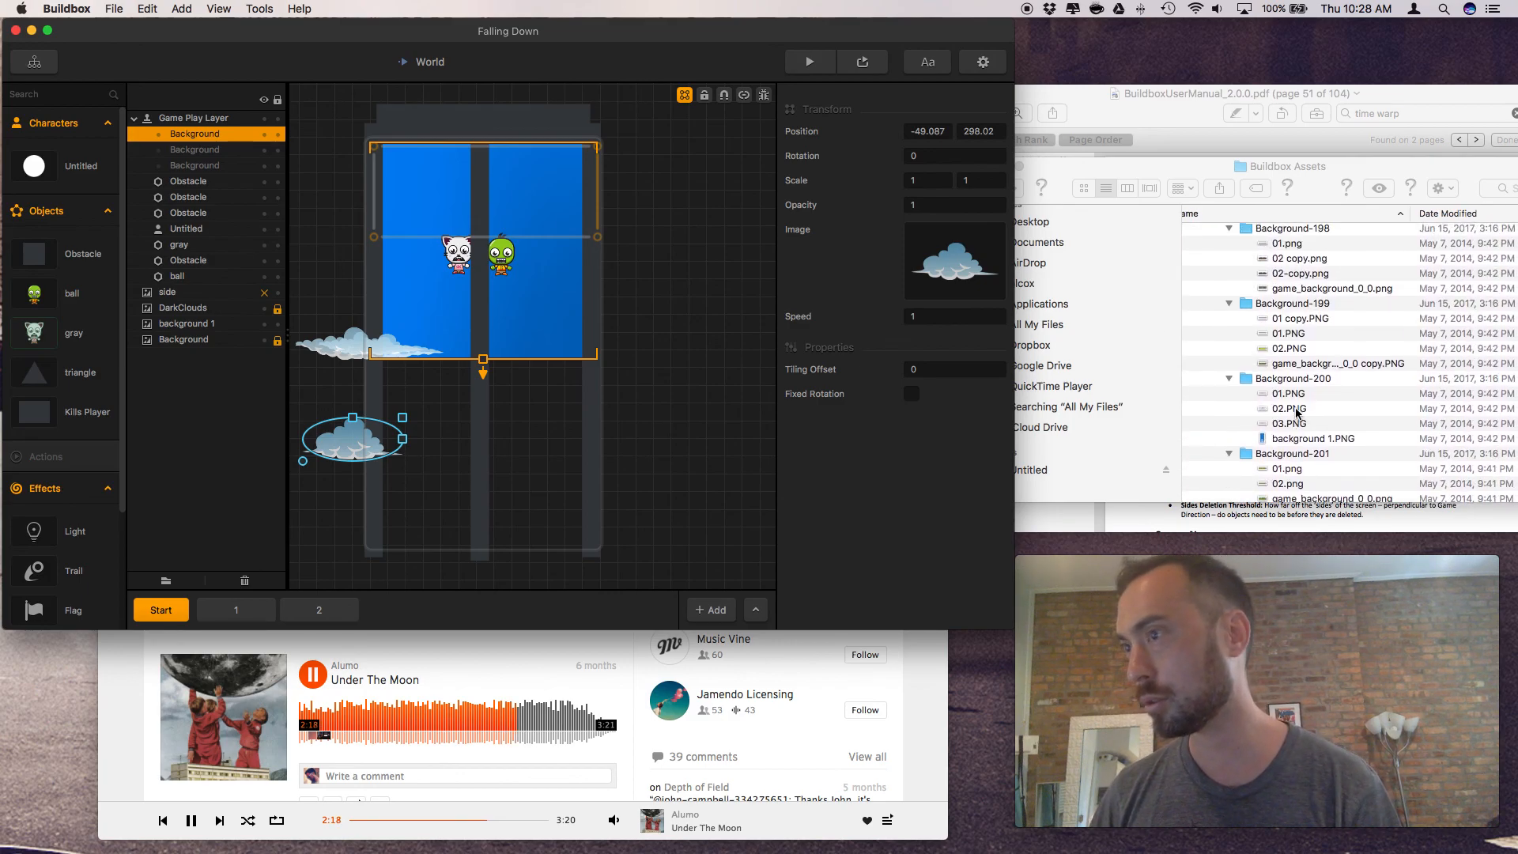
pyautogui.scroll(10, 1282, 437)
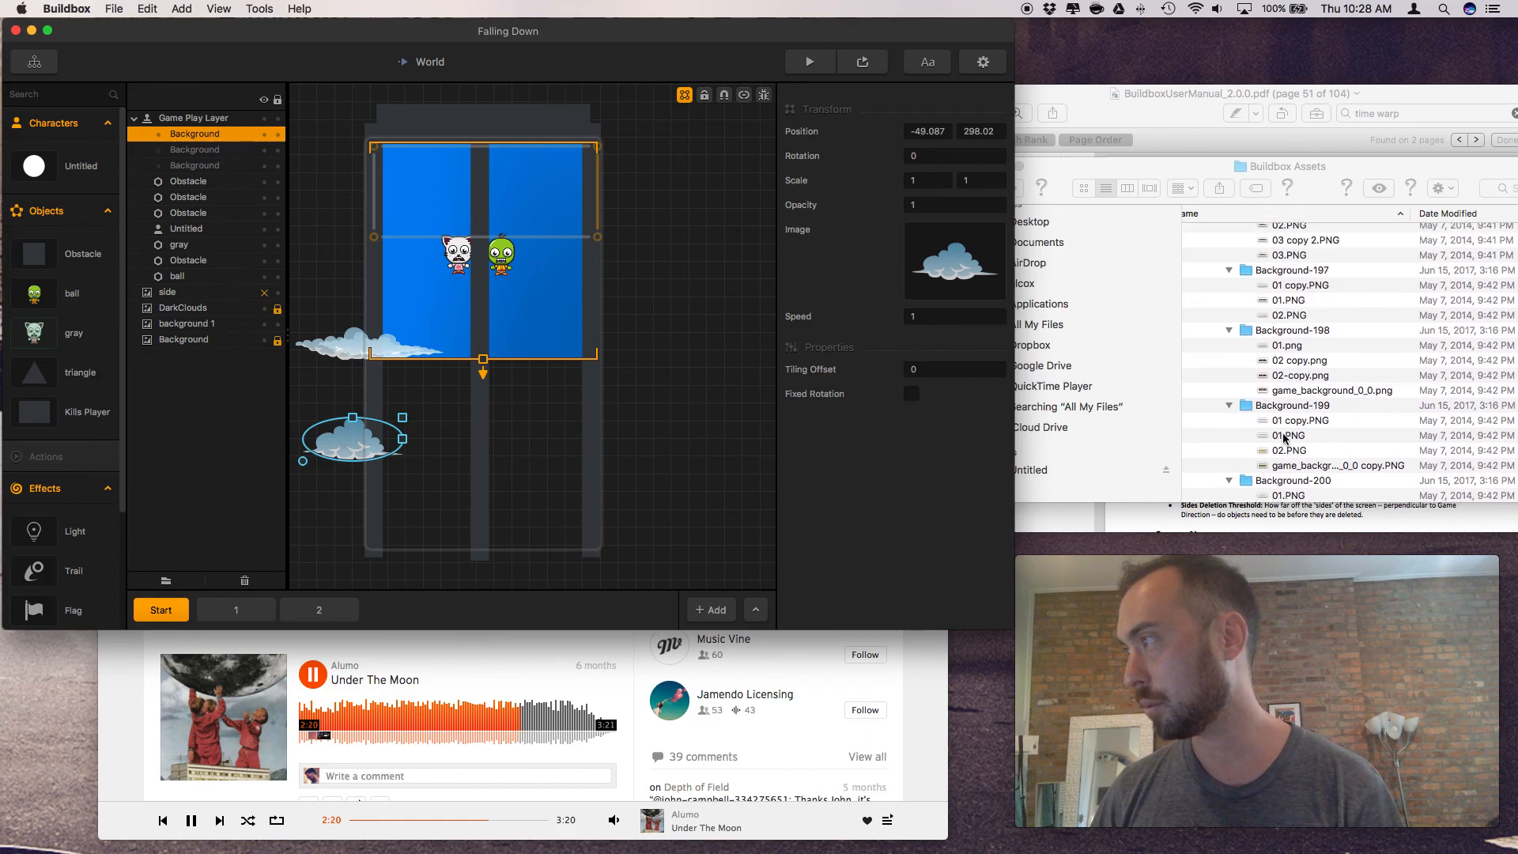
pyautogui.scroll(5, 1282, 437)
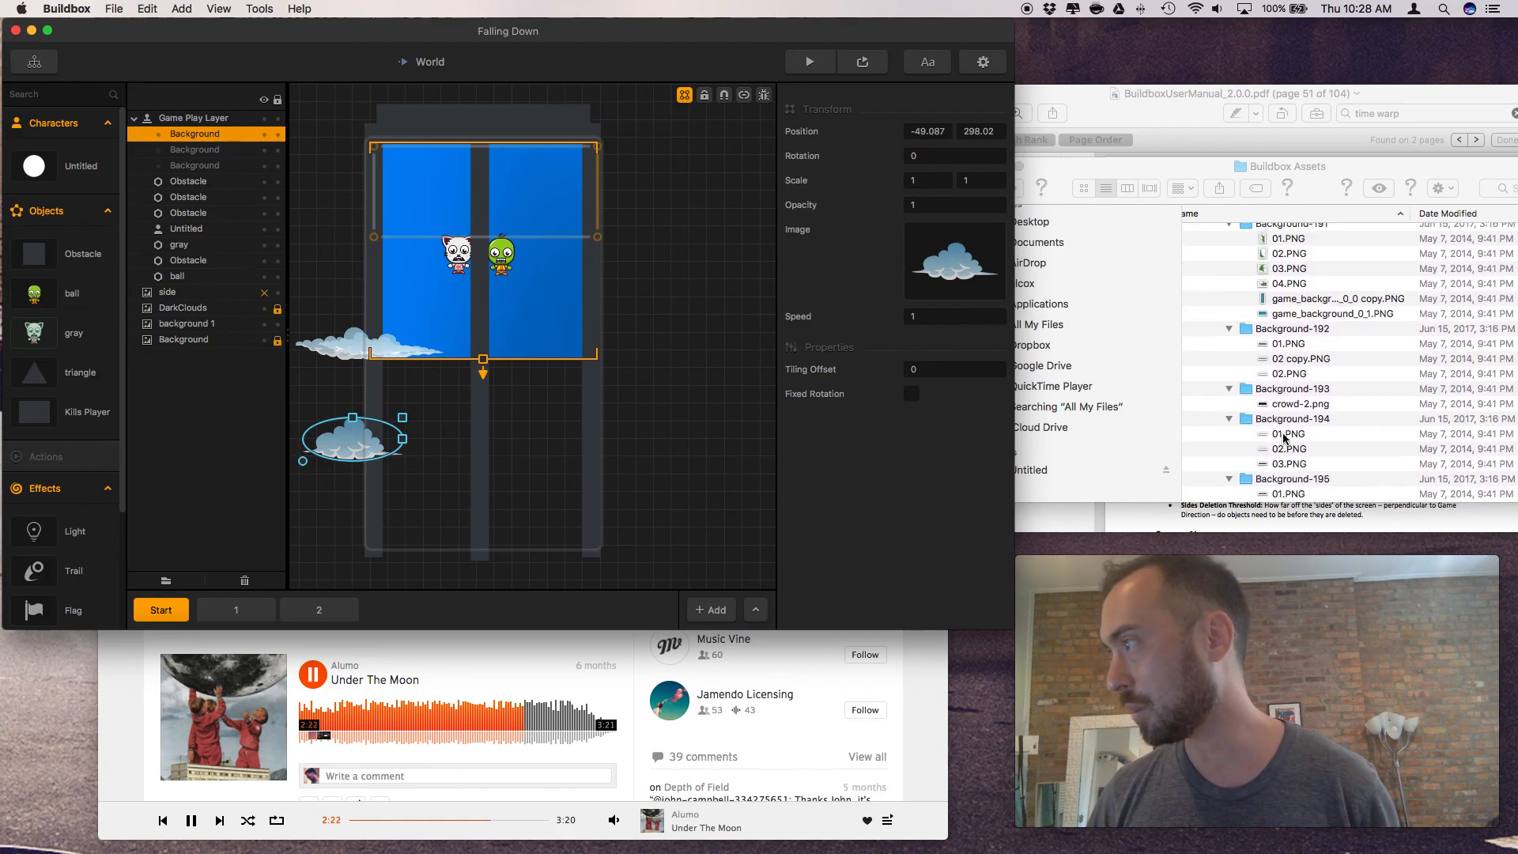
pyautogui.scroll(5, 1282, 437)
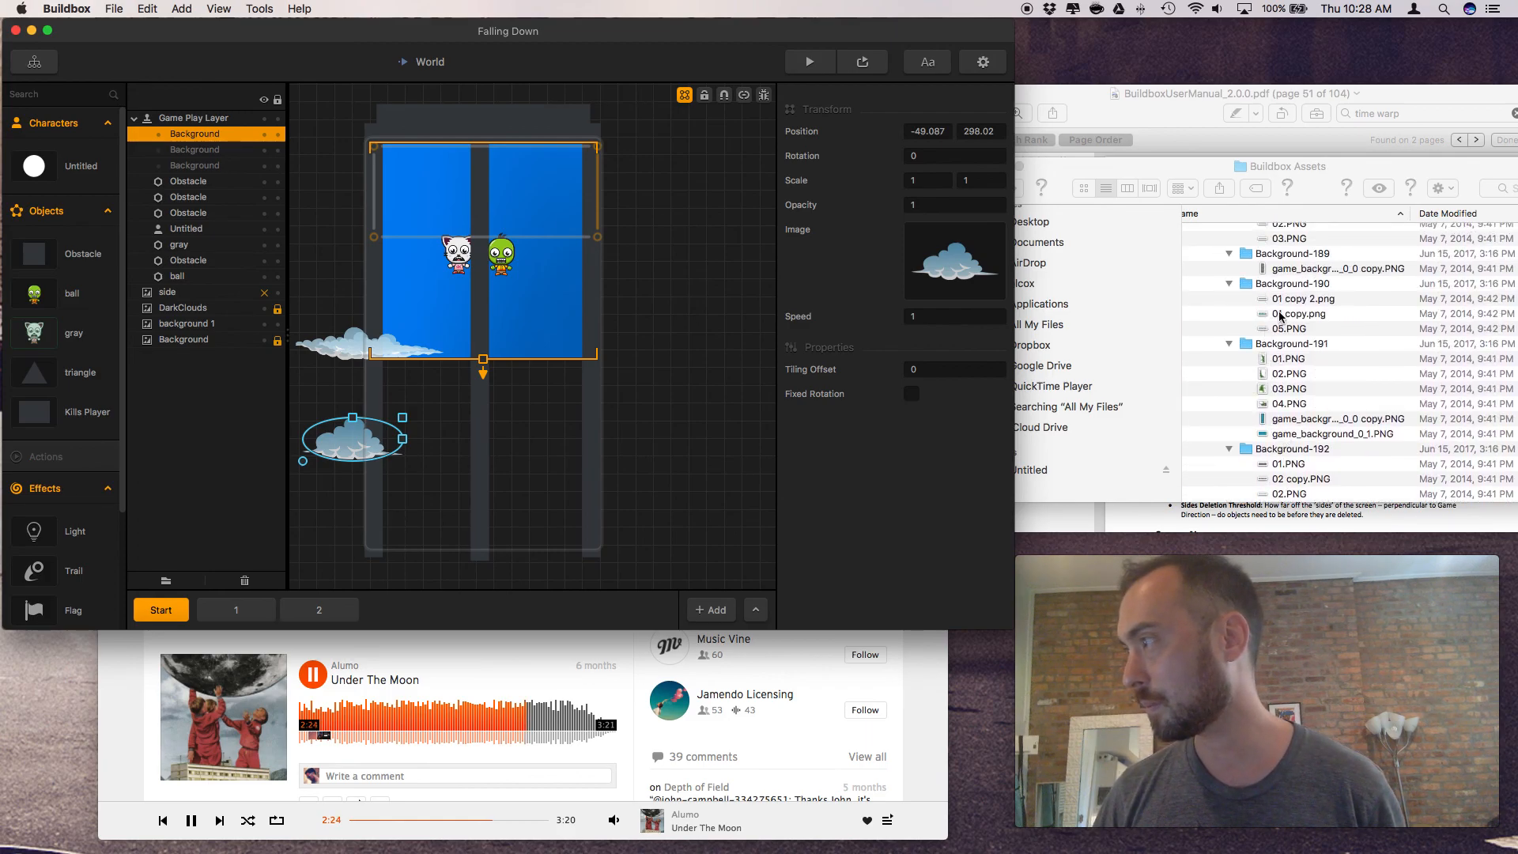
pyautogui.click(1281, 317)
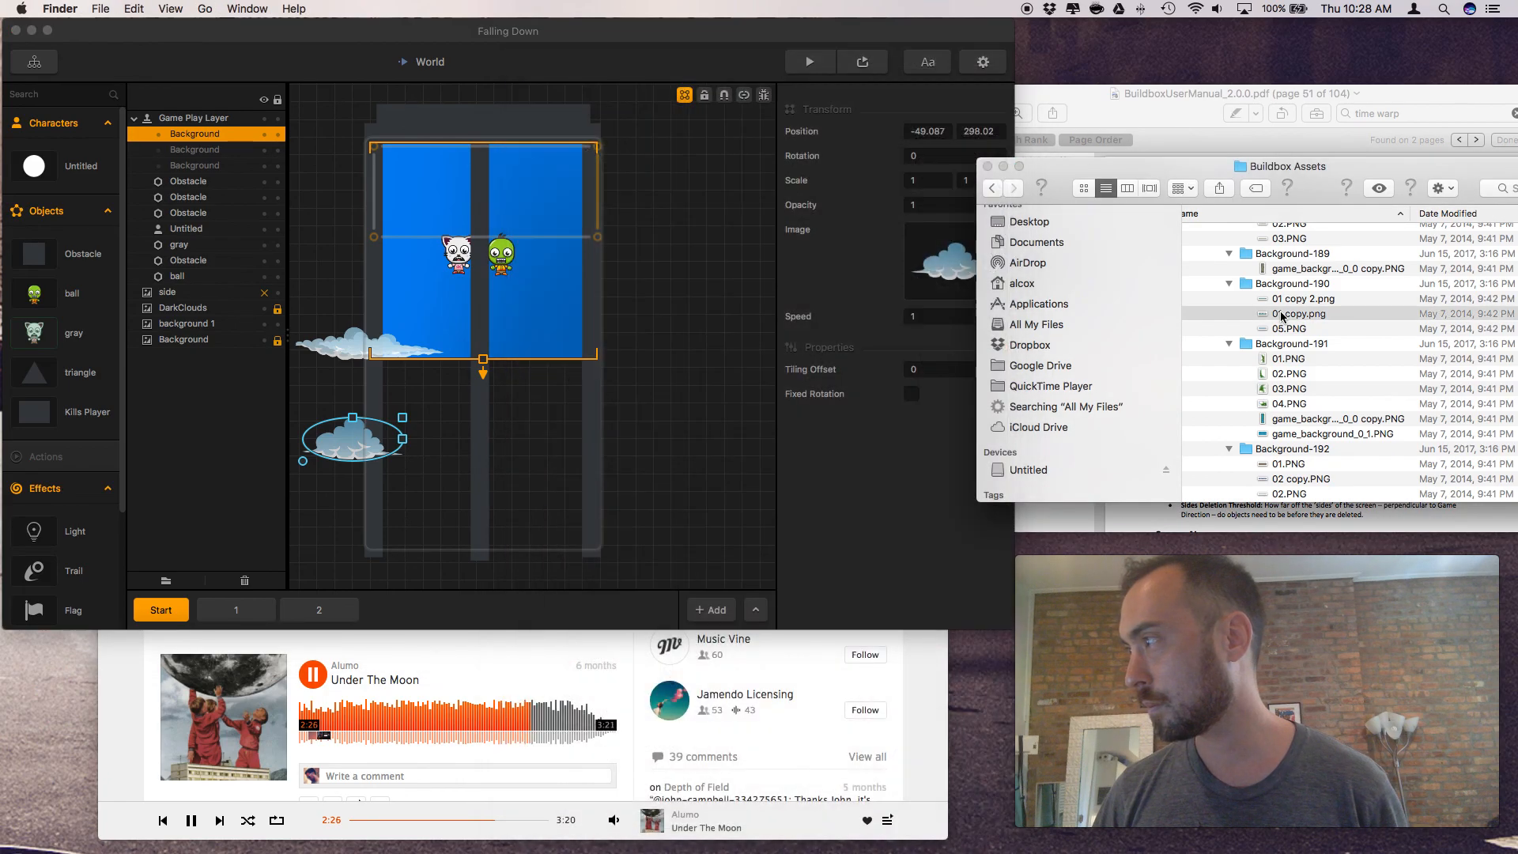
pyautogui.click(1288, 317)
pyautogui.press('space')
pyautogui.press('space')
pyautogui.scroll(2, 1288, 316)
pyautogui.click(1288, 315)
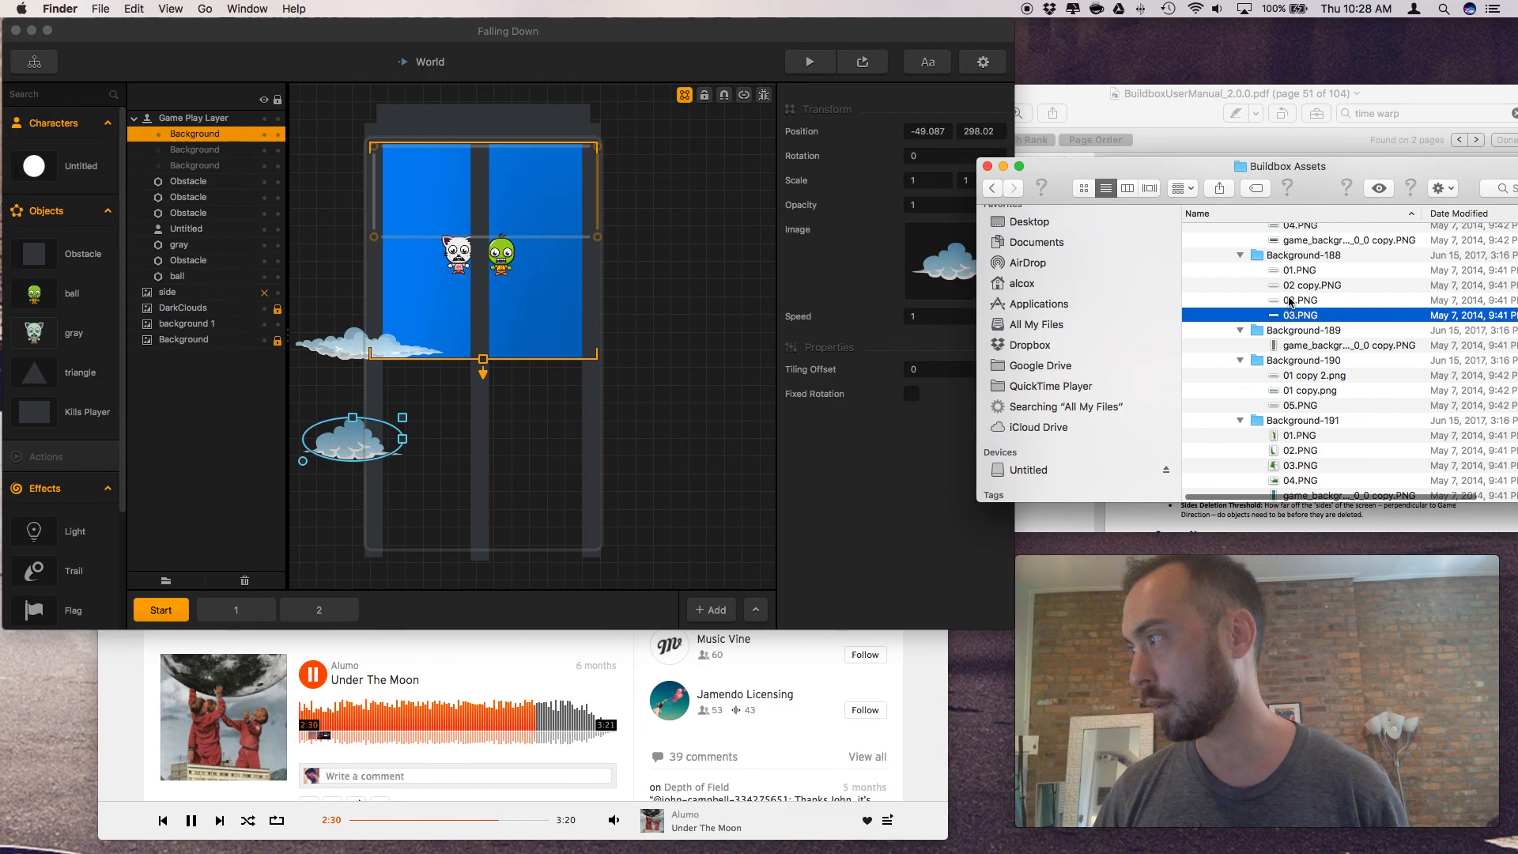
pyautogui.press('space')
pyautogui.press('space')
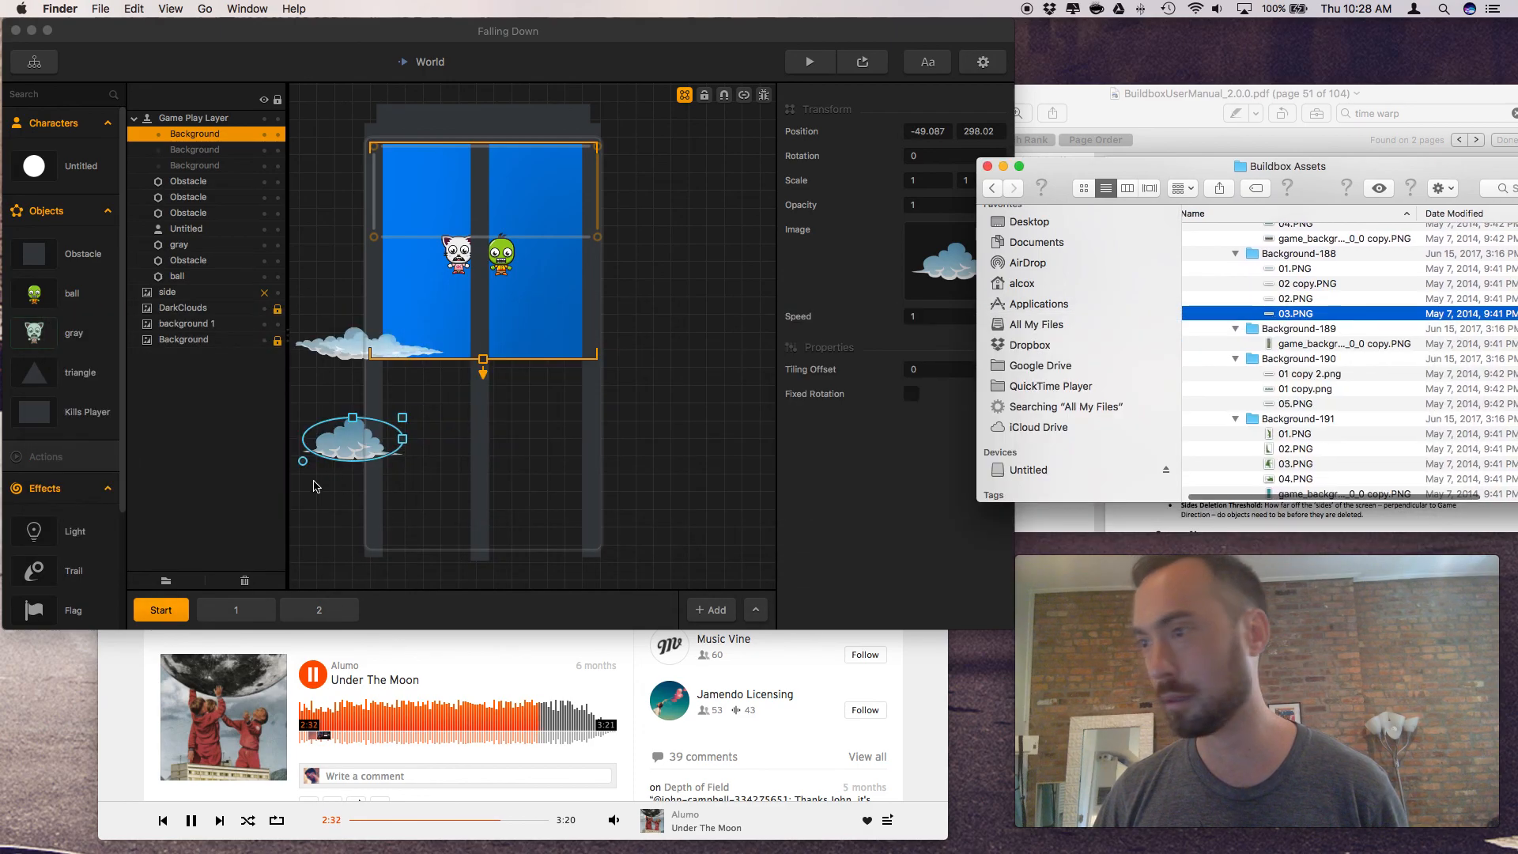
# Spread the three clouds apart below the sky in the Start scene, placing the small flat cloud at about 618, 474
pyautogui.click(410, 485)
pyautogui.moveTo(364, 457); pyautogui.dragTo(543, 453)
pyautogui.moveTo(386, 365); pyautogui.dragTo(407, 527)
pyautogui.moveTo(370, 351); pyautogui.dragTo(589, 382)
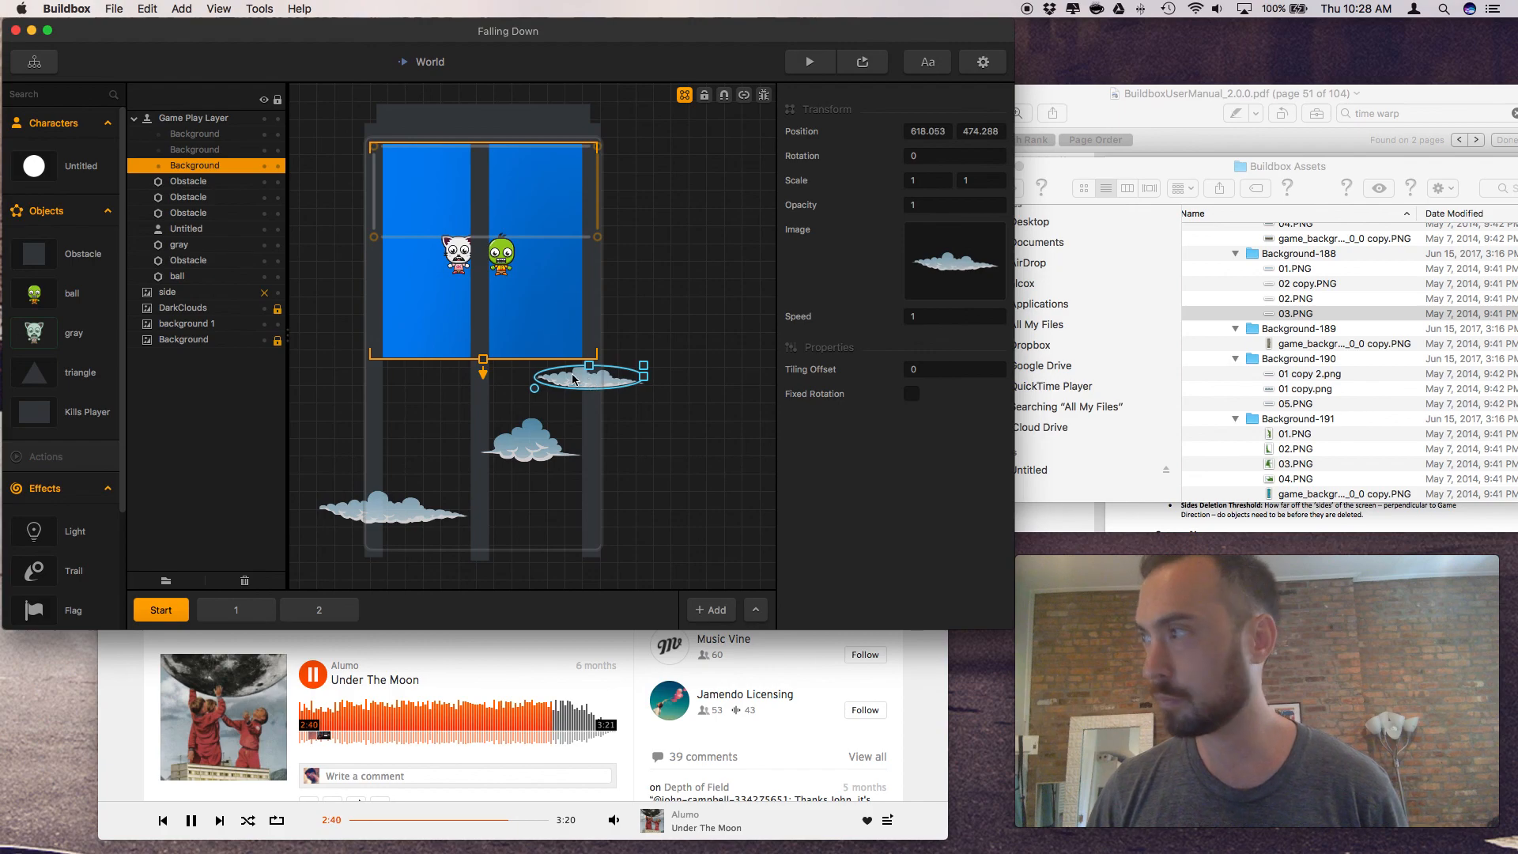
# Select the background 1 layer and play-test the game in the preview to check the clouds against the sky
pyautogui.click(187, 340)
pyautogui.click(194, 326)
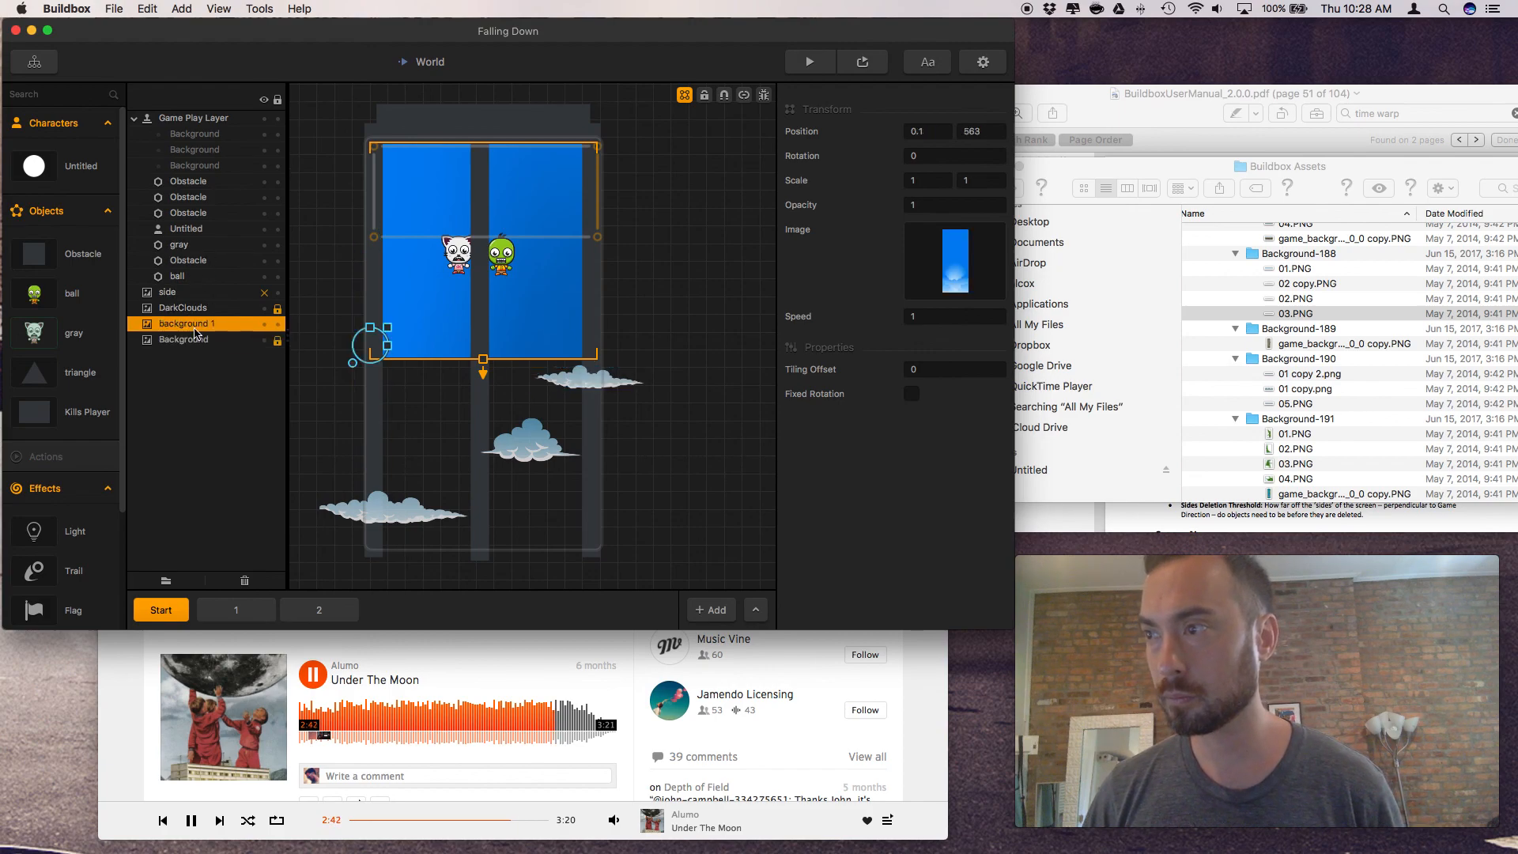
pyautogui.click(808, 62)
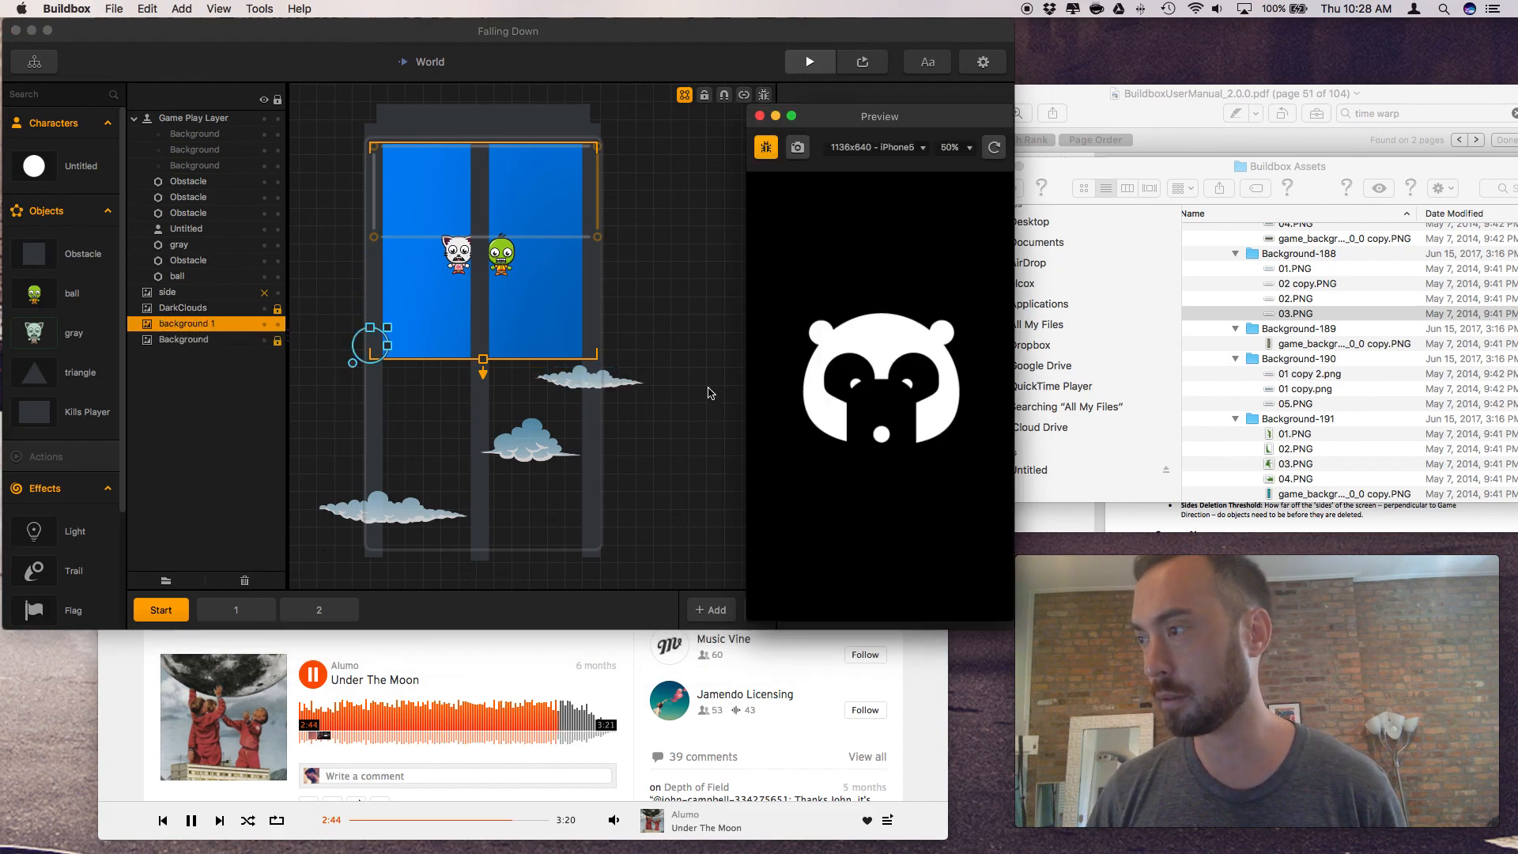
pyautogui.click(896, 484)
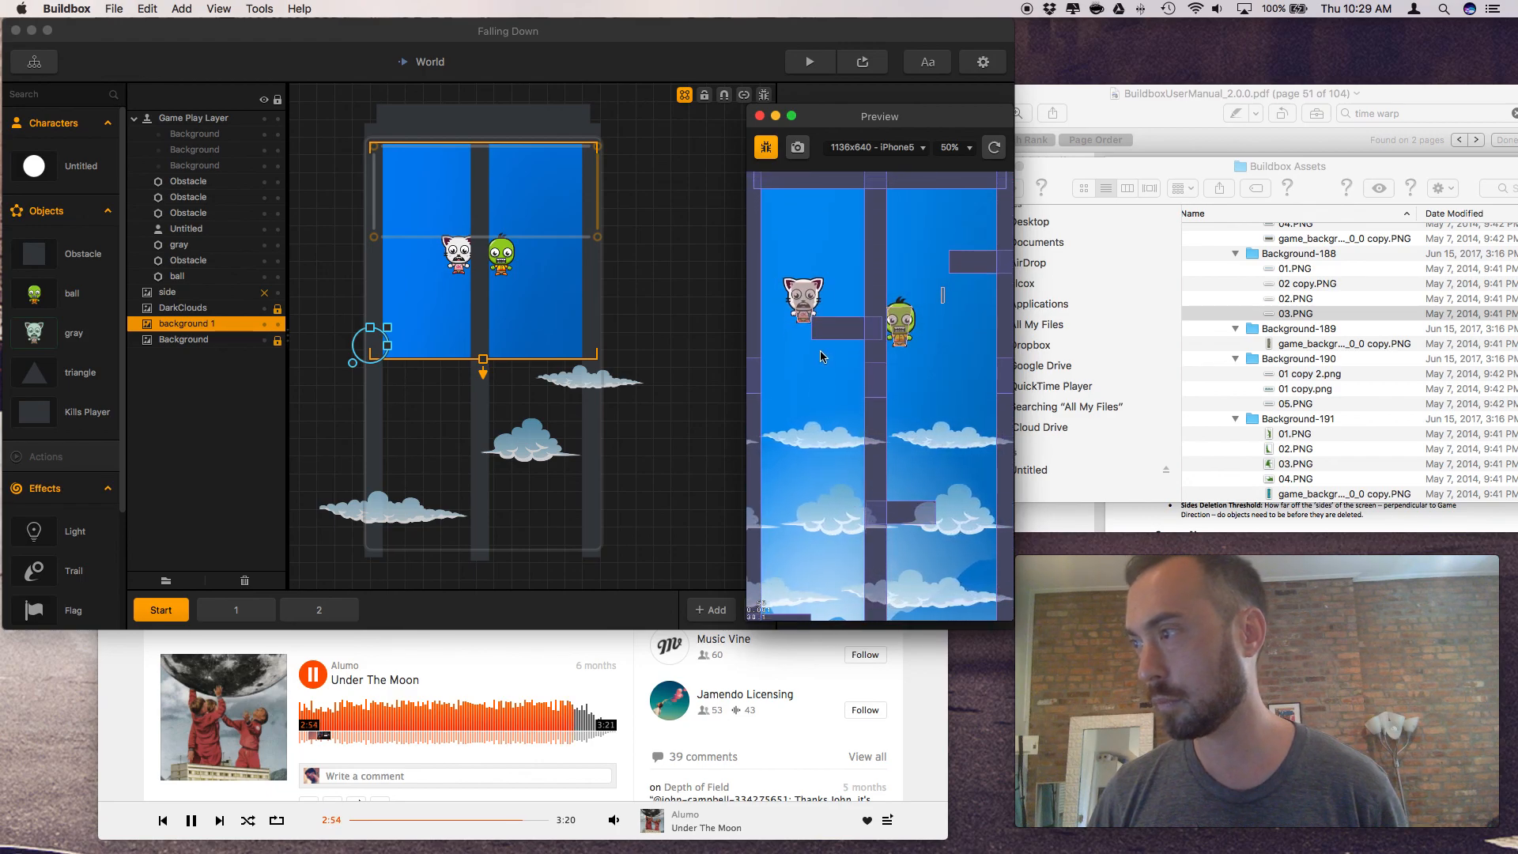
pyautogui.click(759, 116)
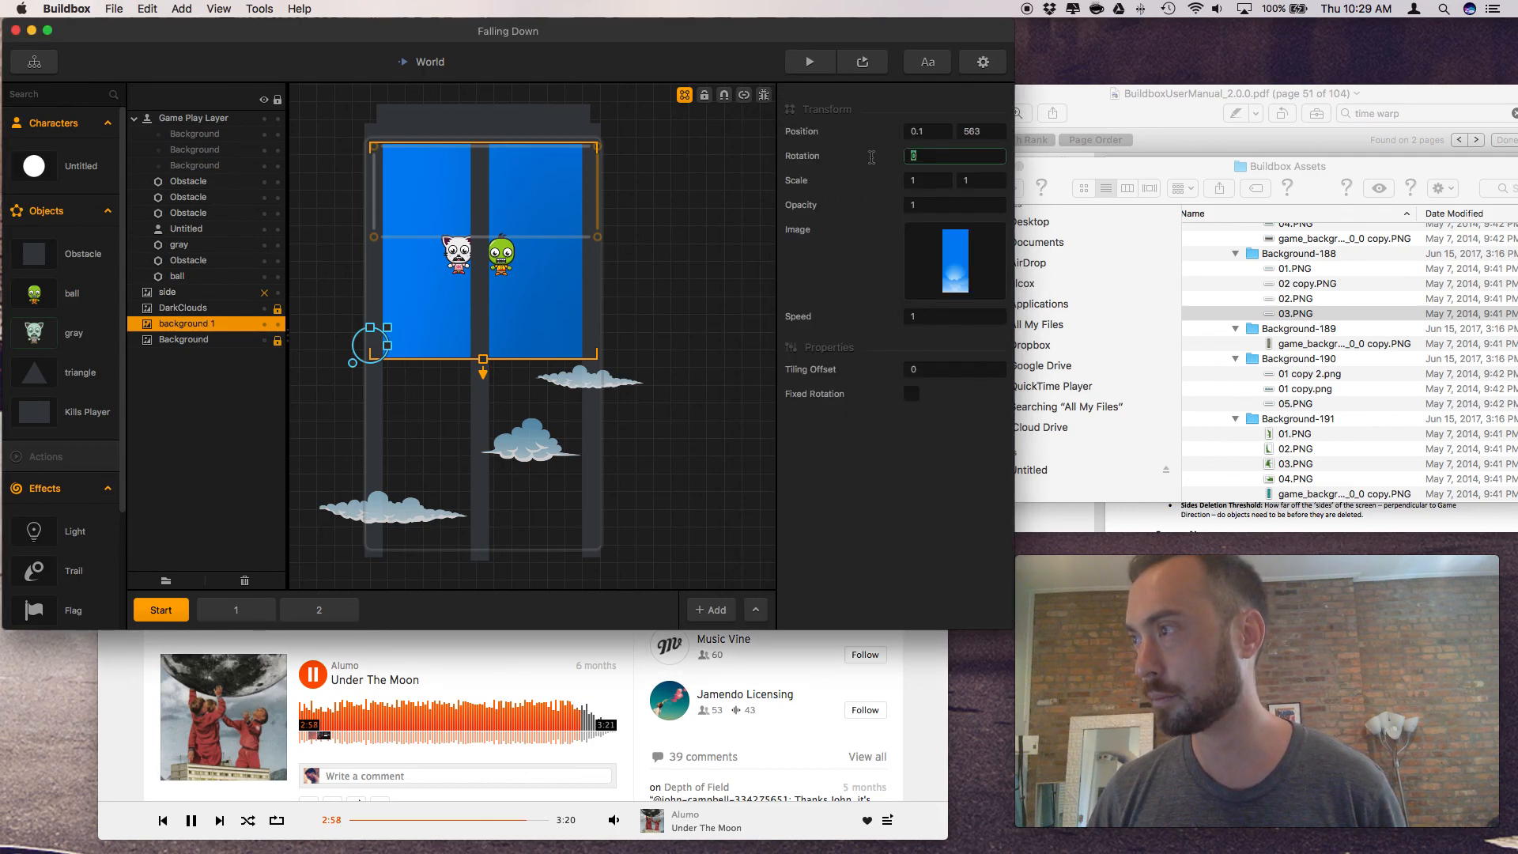
# Set the background 1 layer's rotation to -90 and play-test the game in the preview
pyautogui.write('-90')
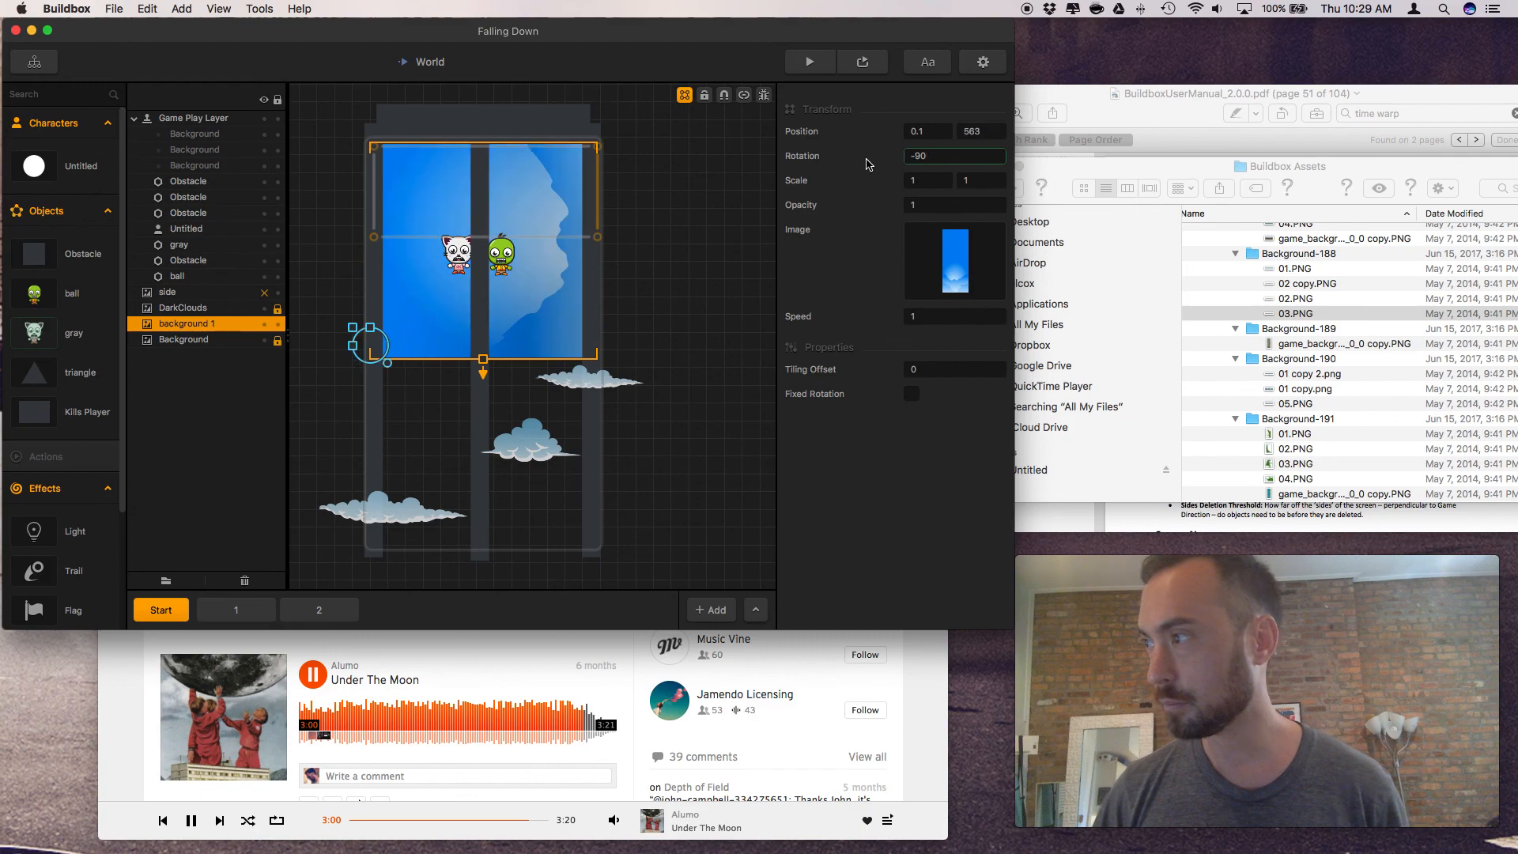
pyautogui.click(689, 258)
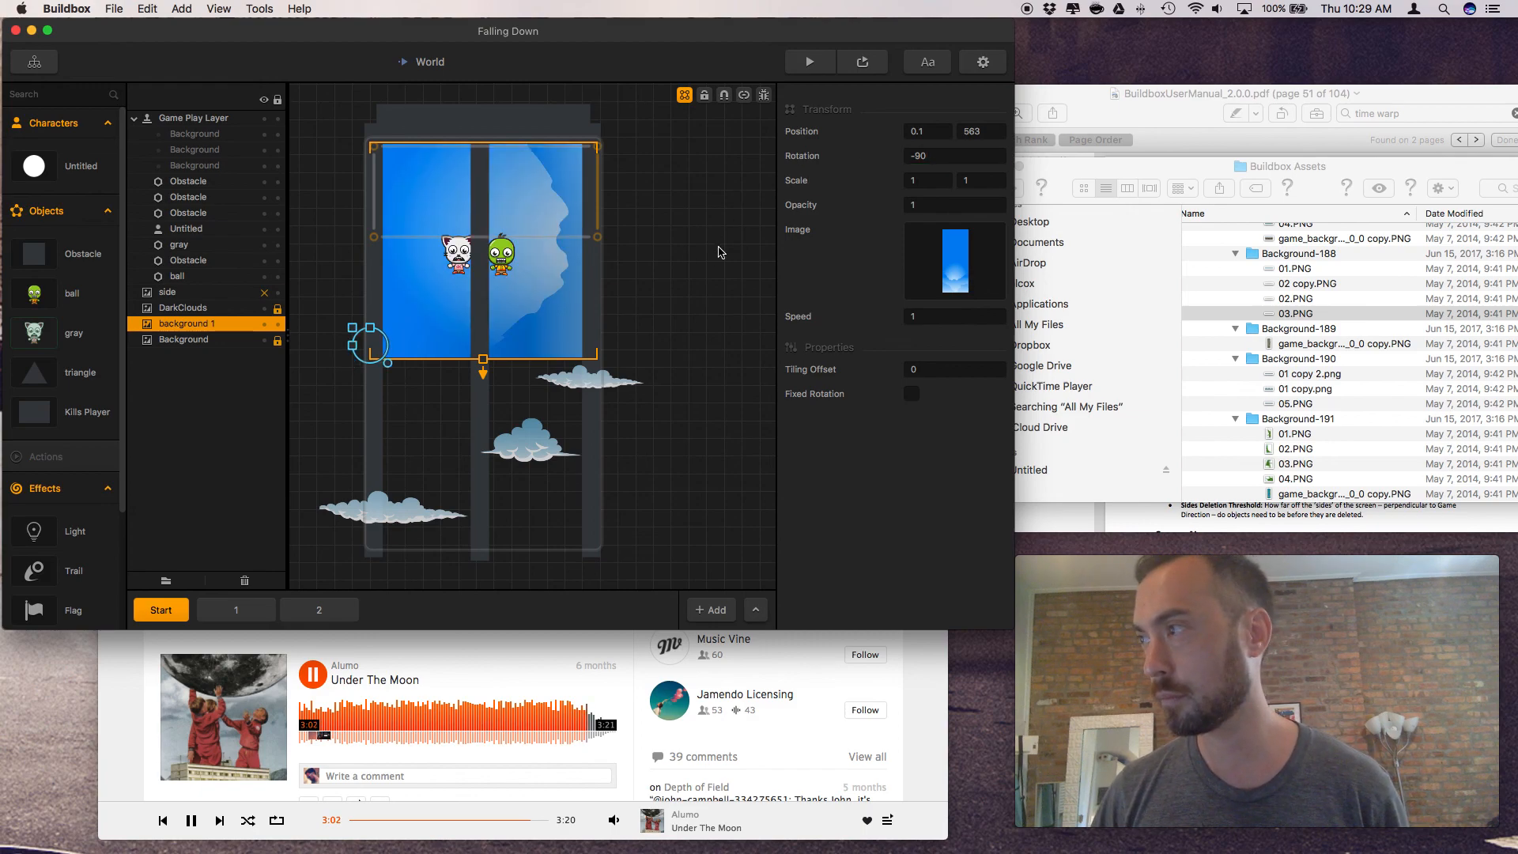
pyautogui.click(808, 62)
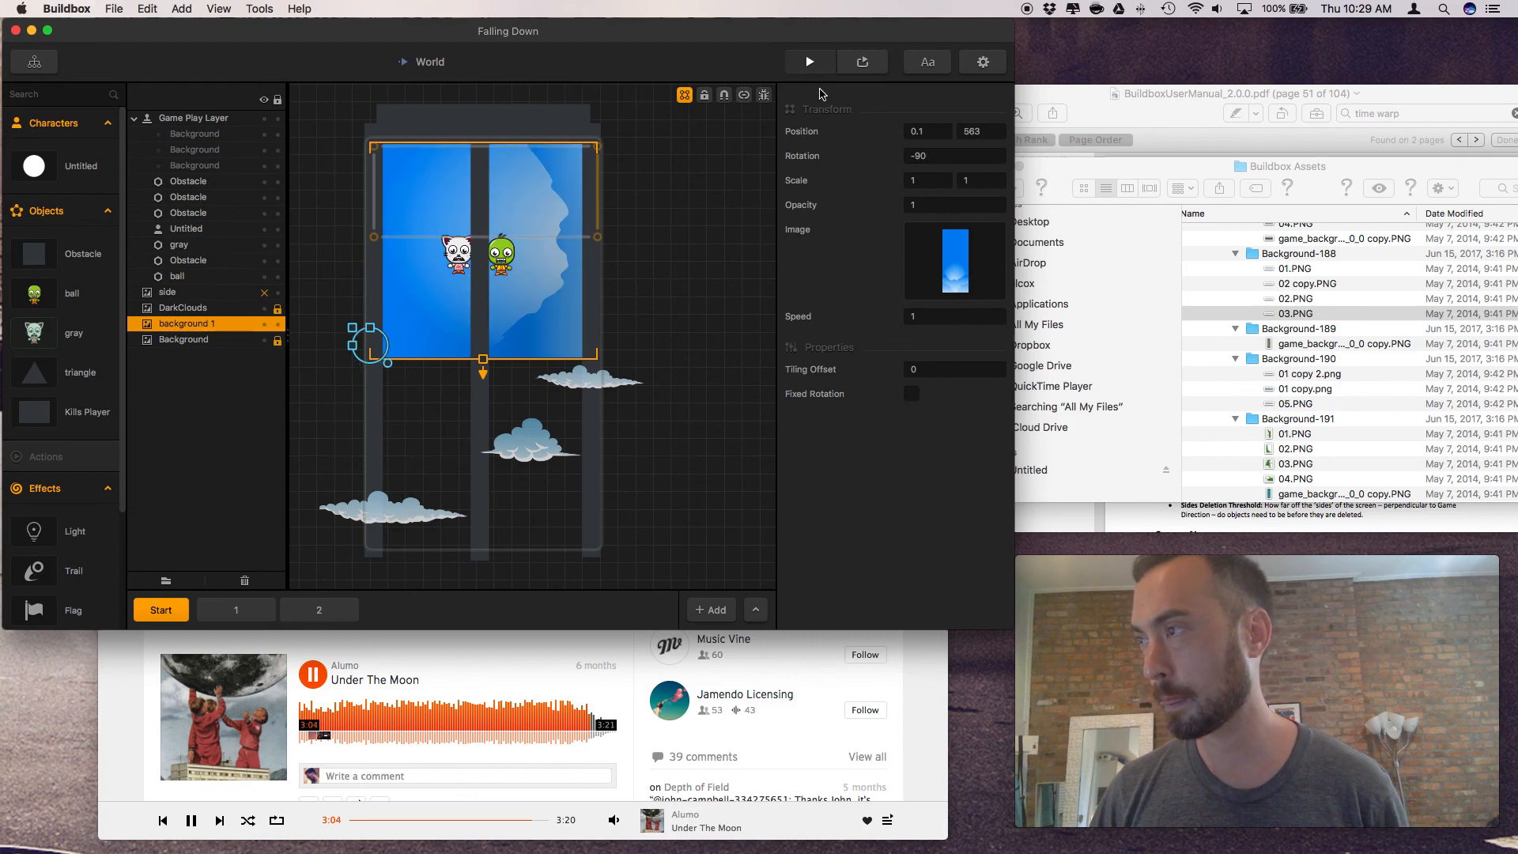
pyautogui.click(879, 491)
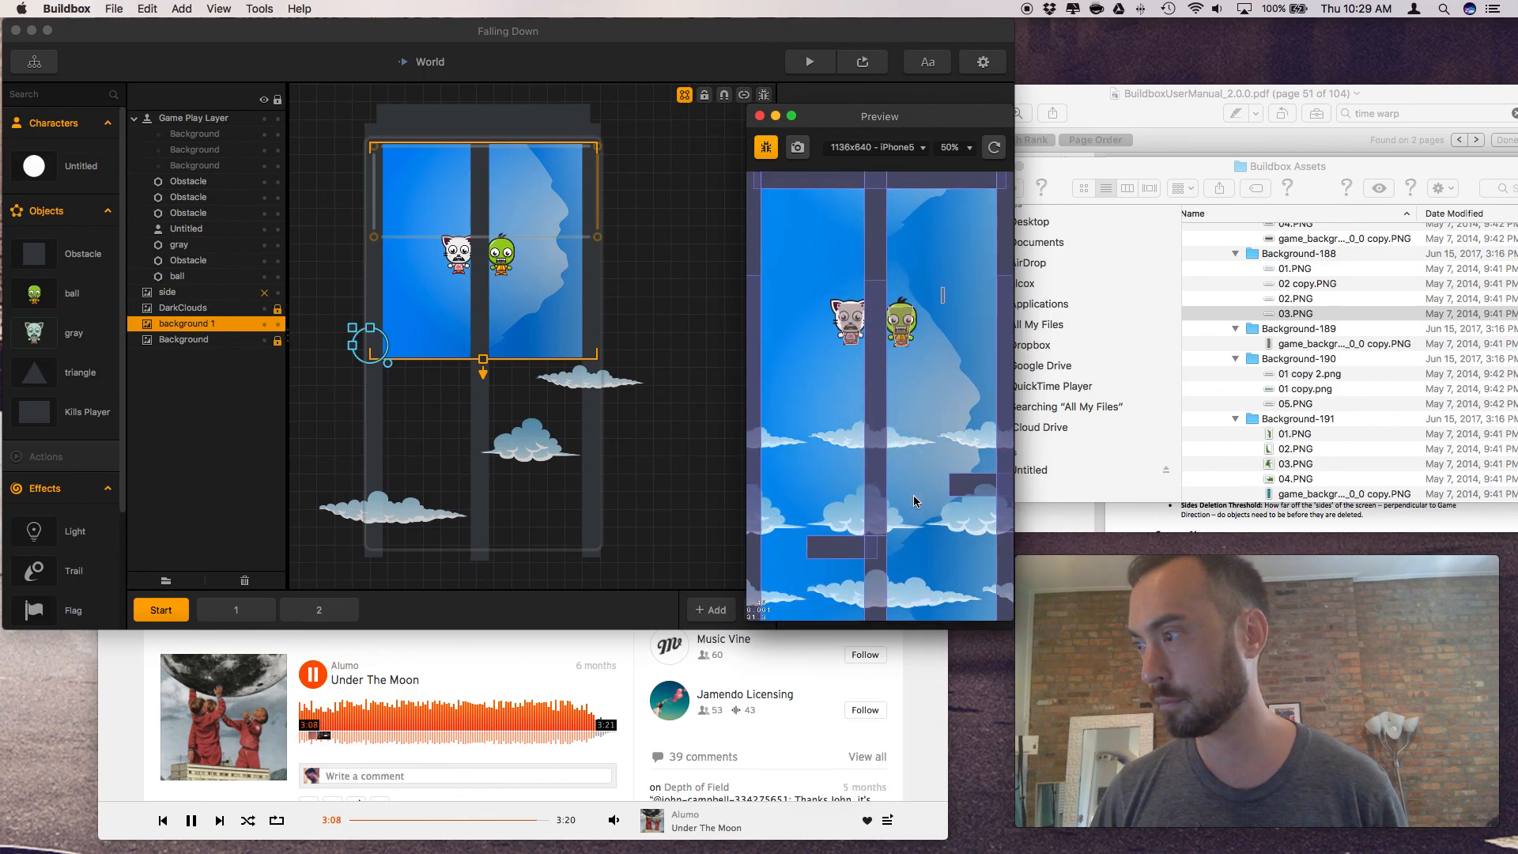
pyautogui.click(809, 502)
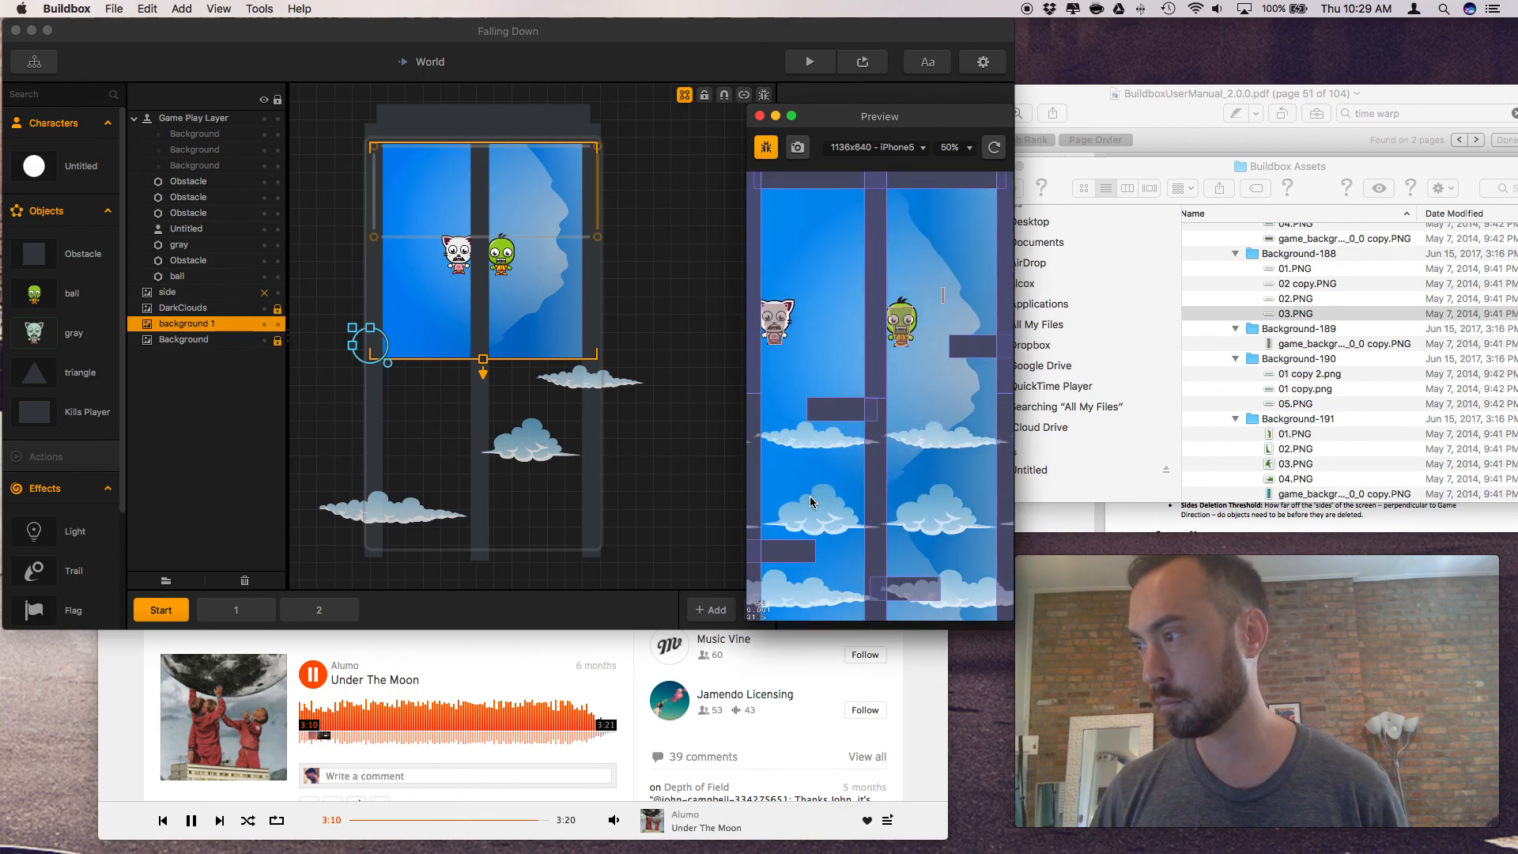
pyautogui.click(966, 460)
pyautogui.click(966, 460)
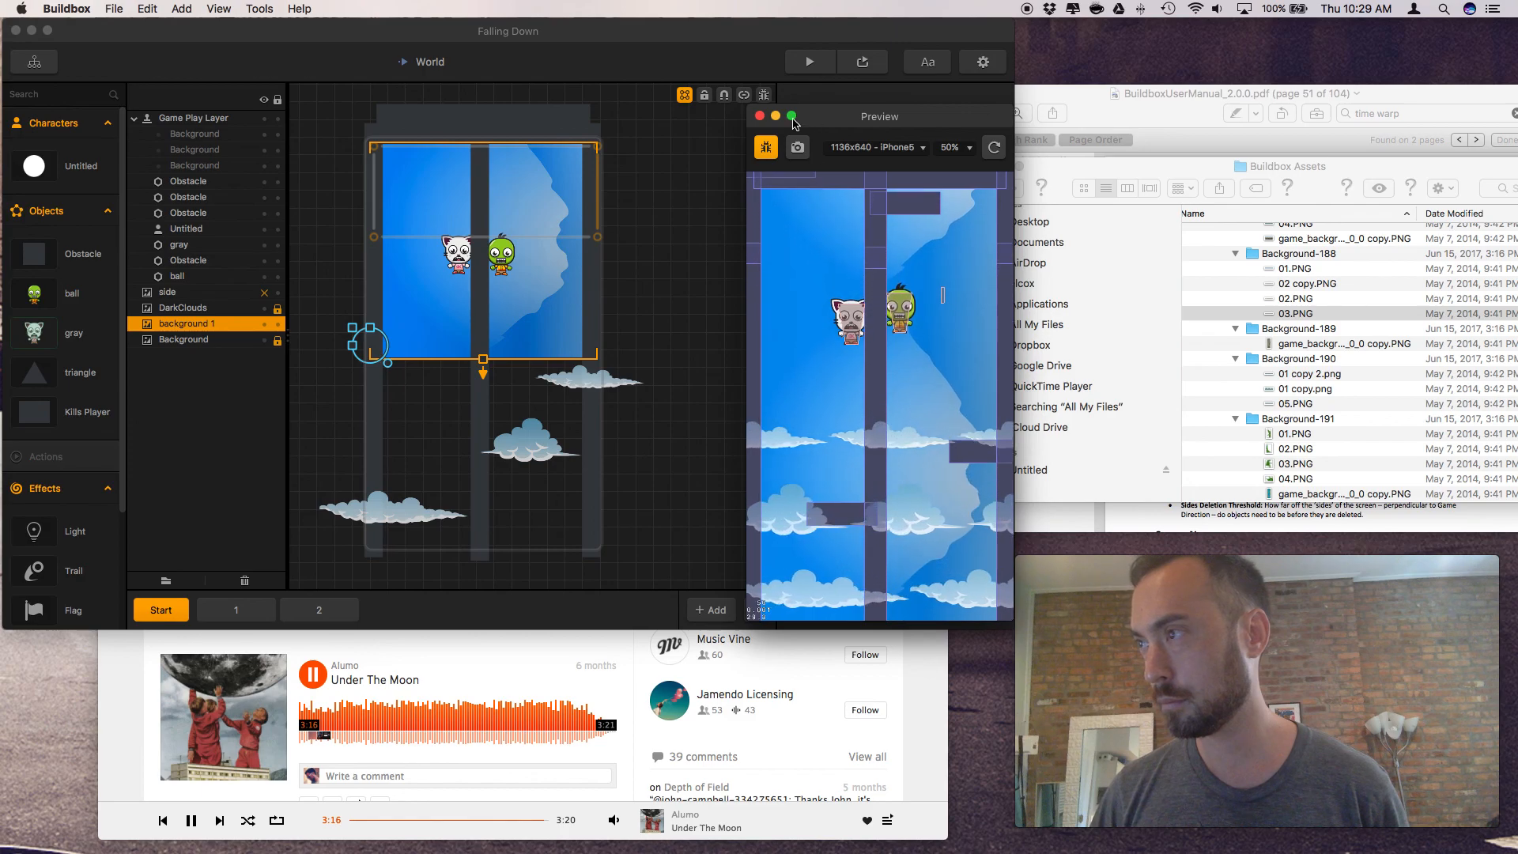
pyautogui.click(759, 115)
# Set the small flat cloud's rotation to -90 and move it to about 502, 445
pyautogui.click(604, 385)
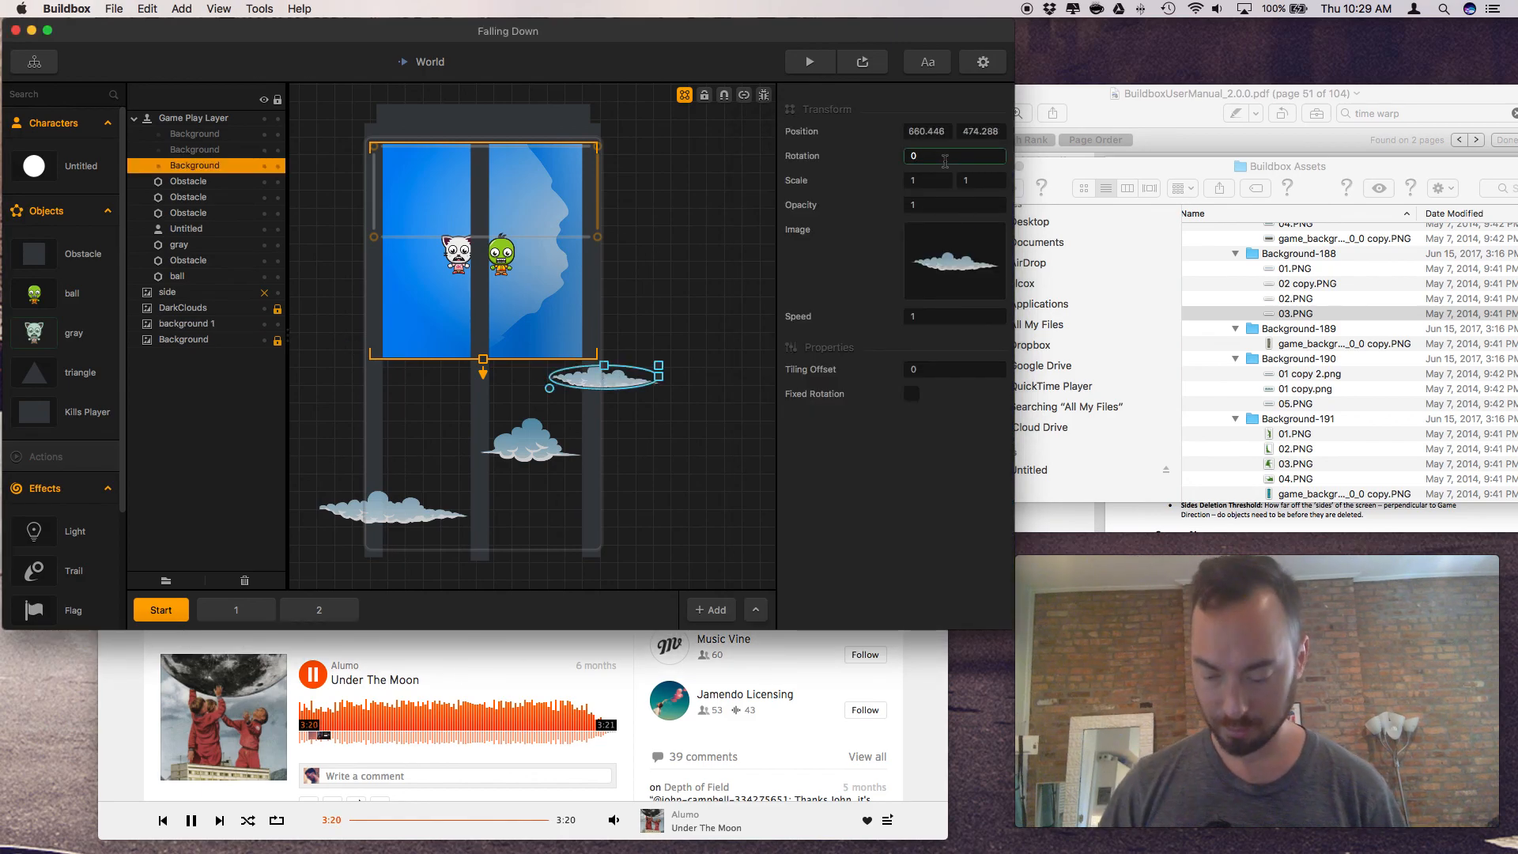
pyautogui.write('-90')
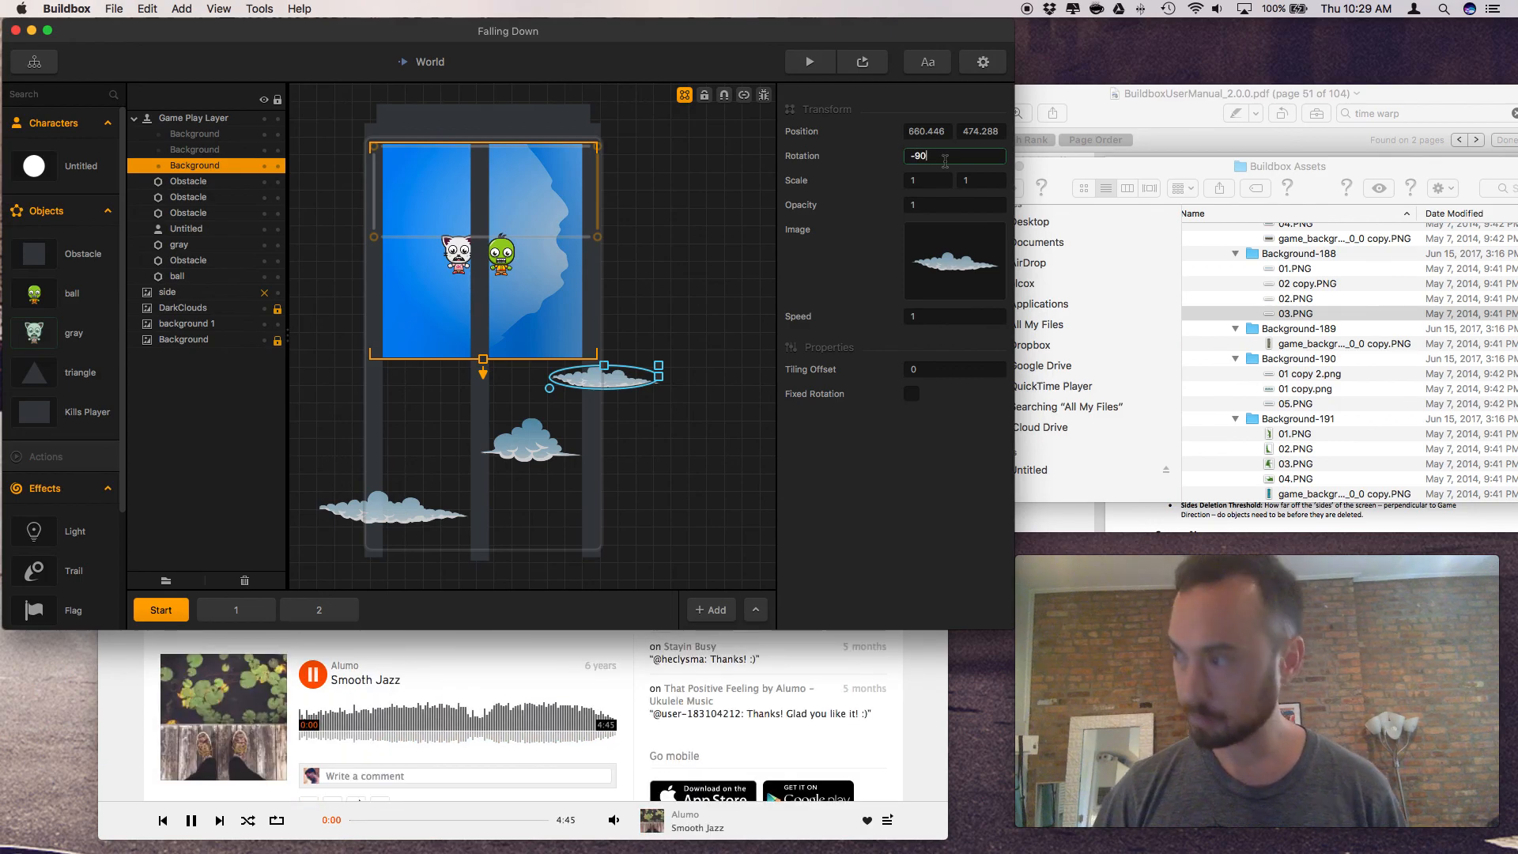
pyautogui.press('Return')
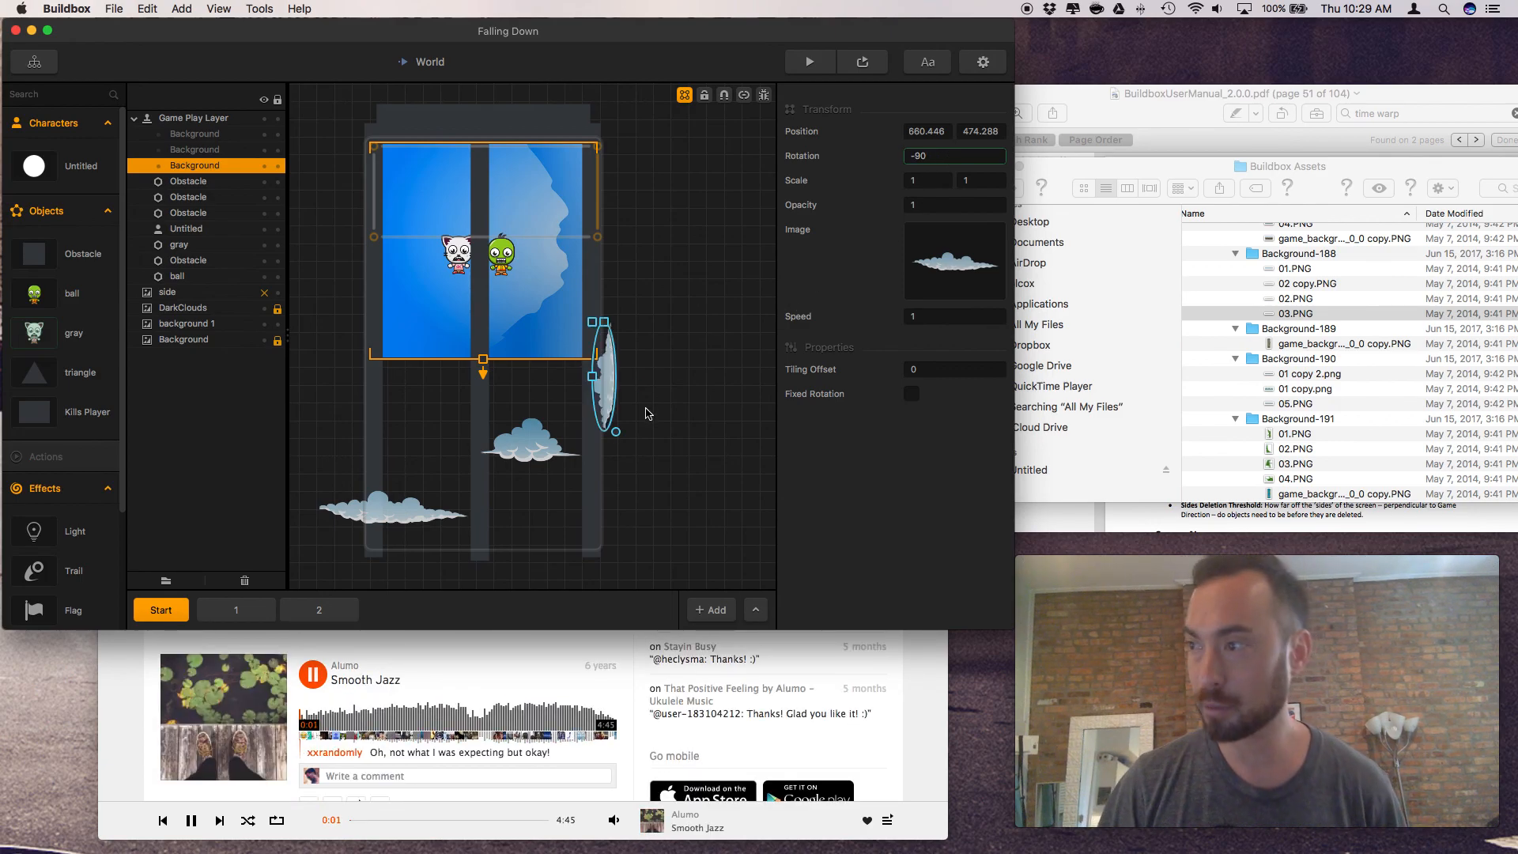
pyautogui.moveTo(612, 401); pyautogui.dragTo(538, 385)
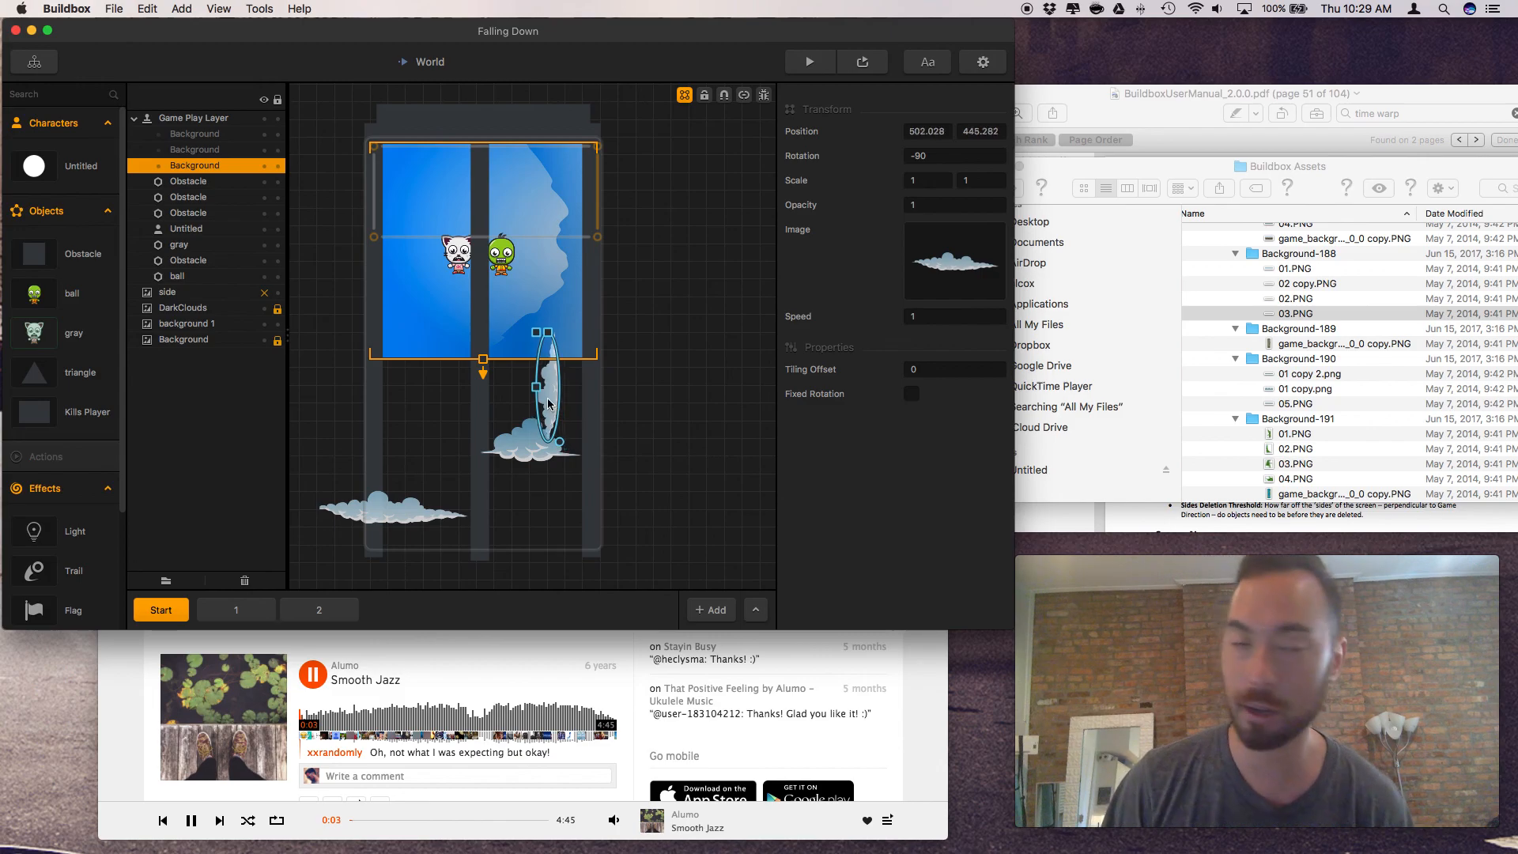